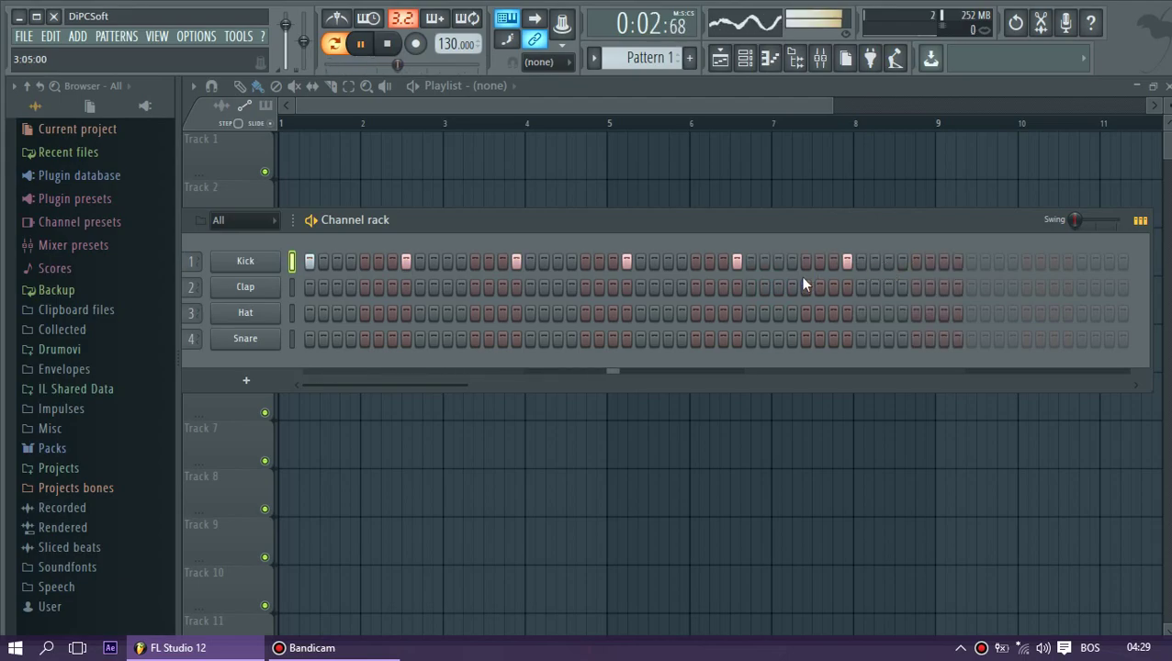
Load the Kick (1) sample from the Trapoween 2 Kicks folder under Drumovi into the Kick channel
{"action": "left_click", "coordinate": [74, 448]}
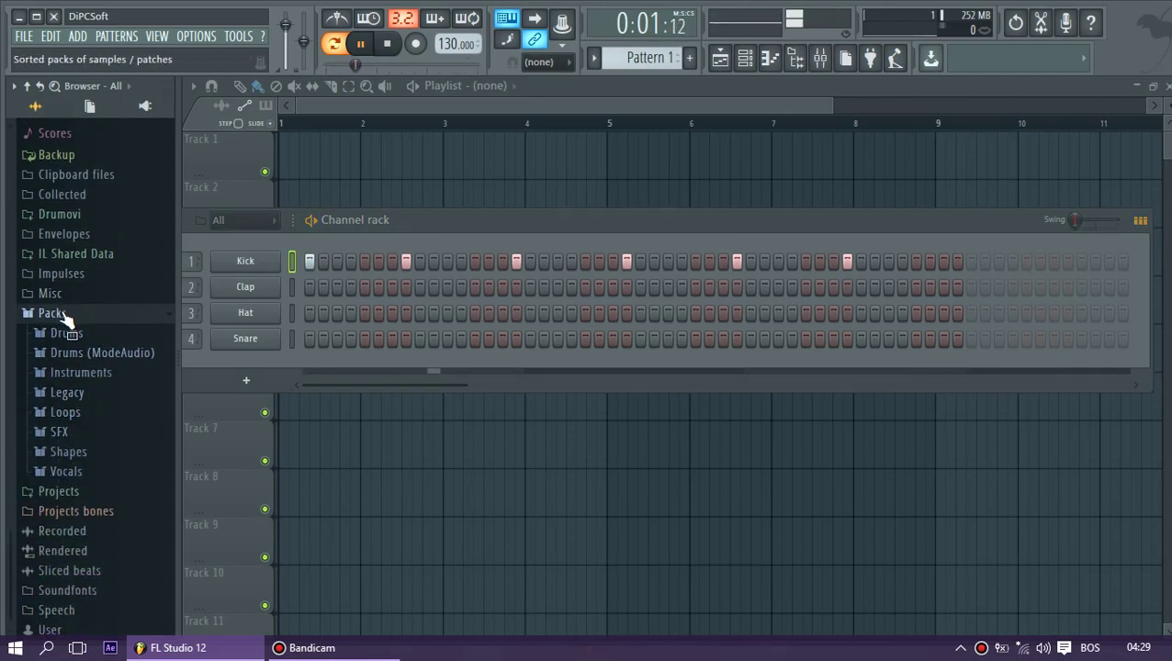
{"action": "left_click", "coordinate": [66, 315]}
{"action": "left_click", "coordinate": [57, 350]}
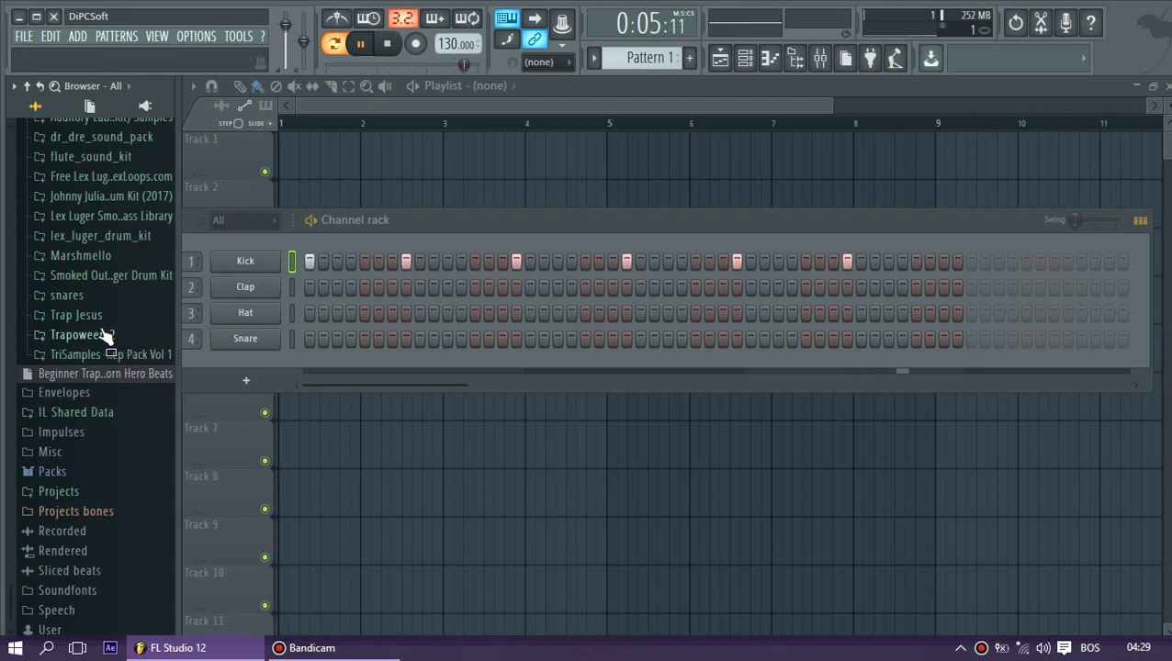
{"action": "left_click", "coordinate": [90, 335]}
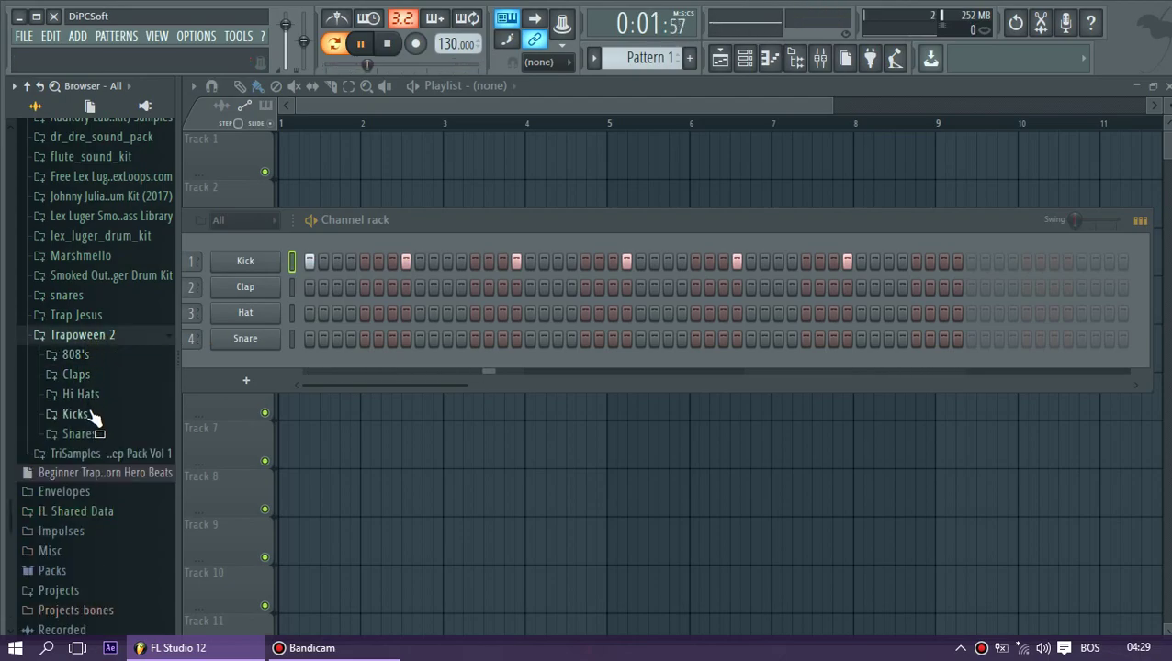
{"action": "left_click", "coordinate": [89, 416]}
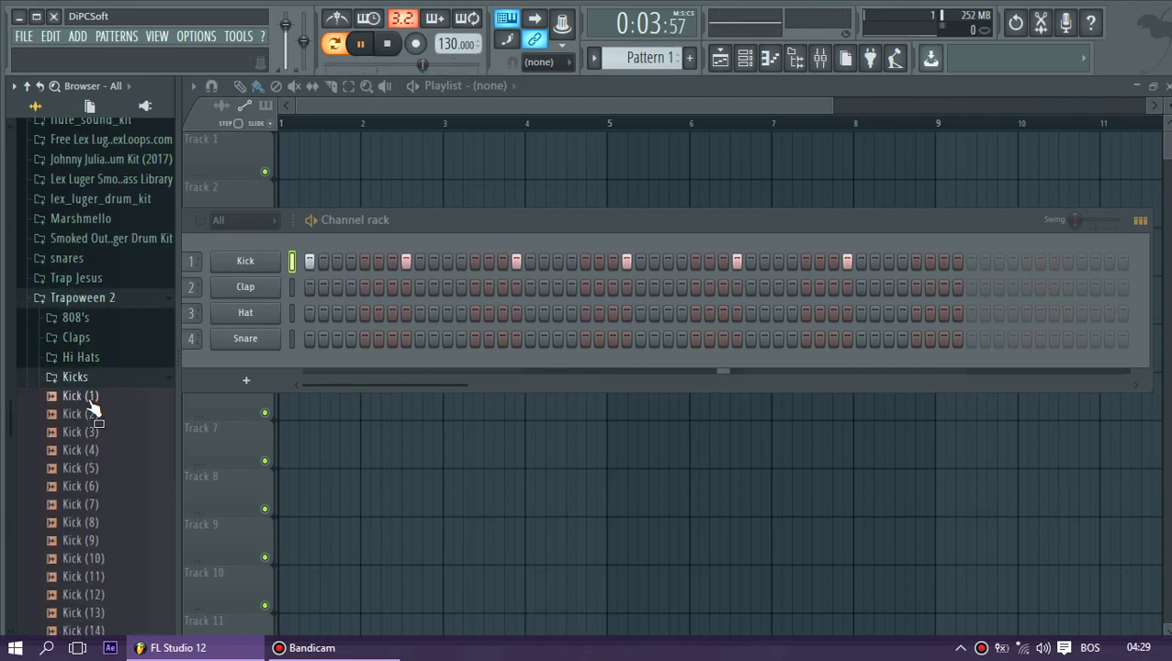
{"action": "left_click", "coordinate": [90, 398]}
{"action": "left_click_drag", "start_coordinate": [126, 401], "coordinate": [248, 266]}
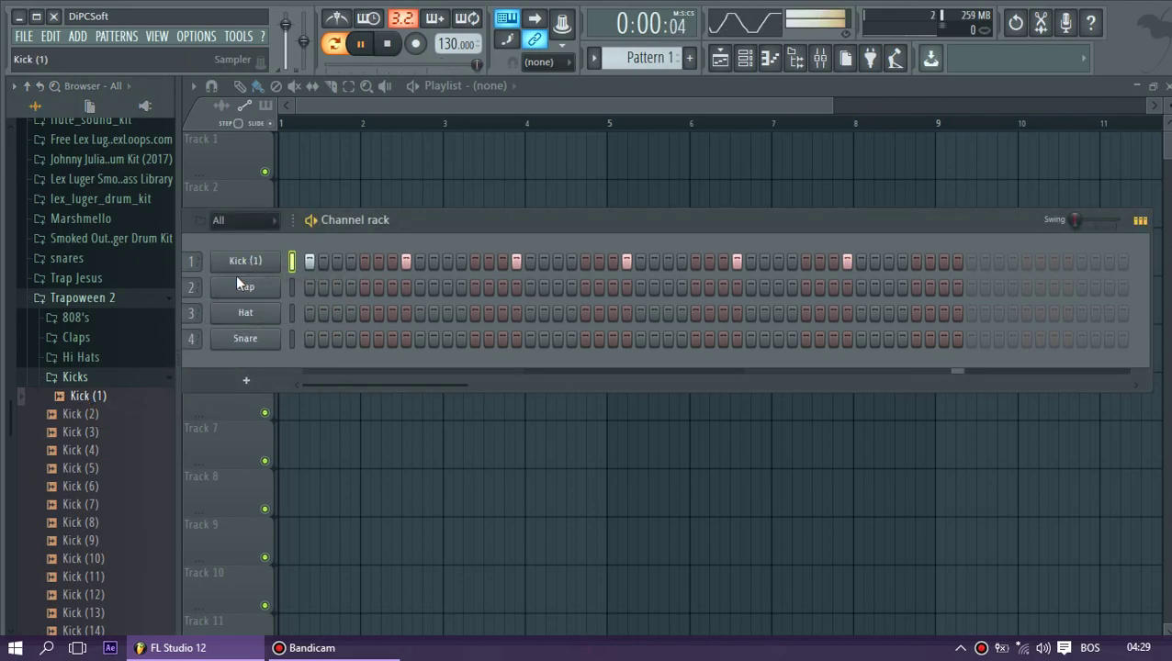
{"action": "left_click_drag", "start_coordinate": [72, 416], "coordinate": [244, 263]}
{"action": "left_click_drag", "start_coordinate": [87, 398], "coordinate": [245, 264]}
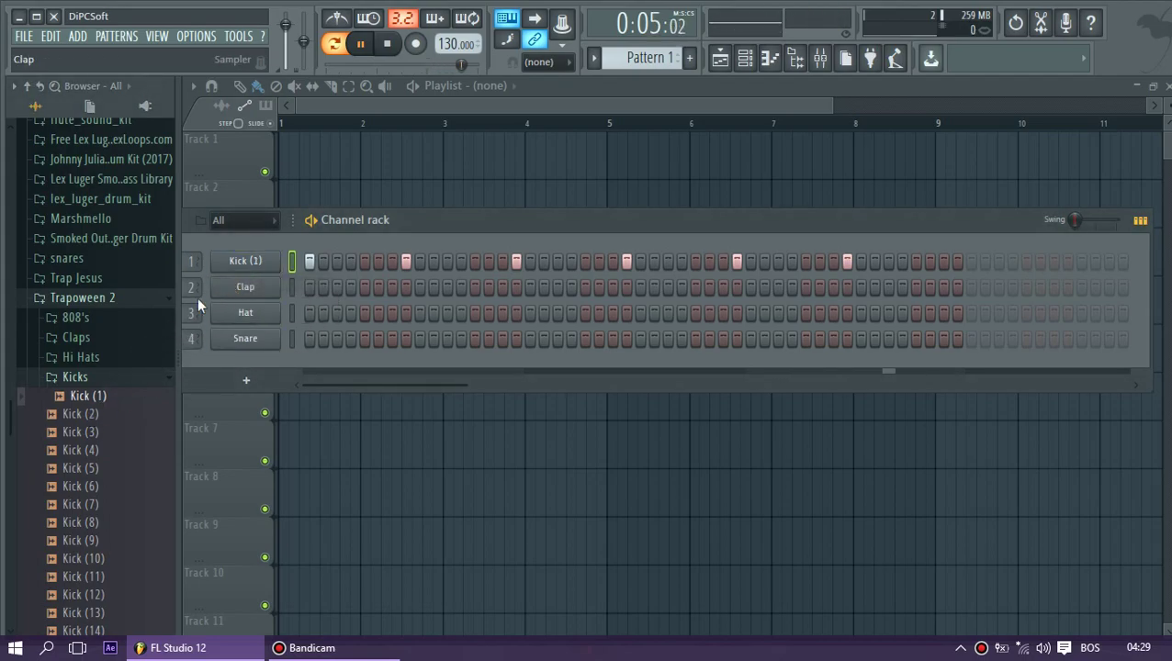
Stop playback and load the Claps (3) sample from the Trapoween 2 Claps folder into the Clap channel
{"action": "left_click", "coordinate": [62, 379]}
{"action": "left_click", "coordinate": [69, 338]}
{"action": "left_click", "coordinate": [83, 296]}
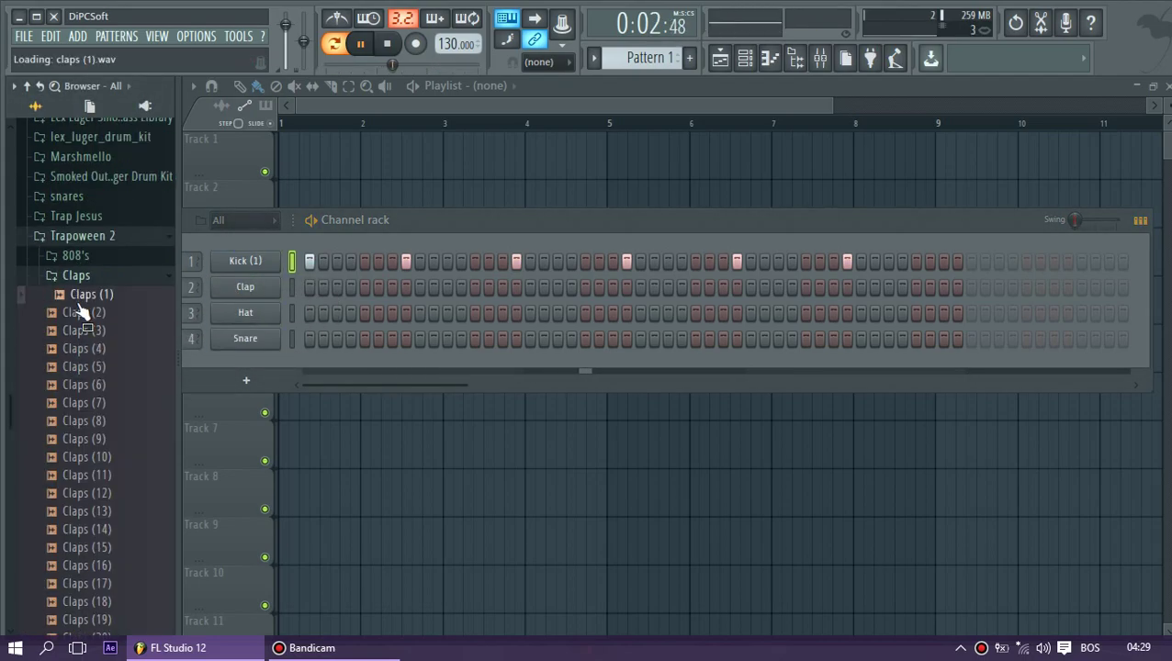
{"action": "key", "text": "space"}
{"action": "left_click", "coordinate": [79, 328]}
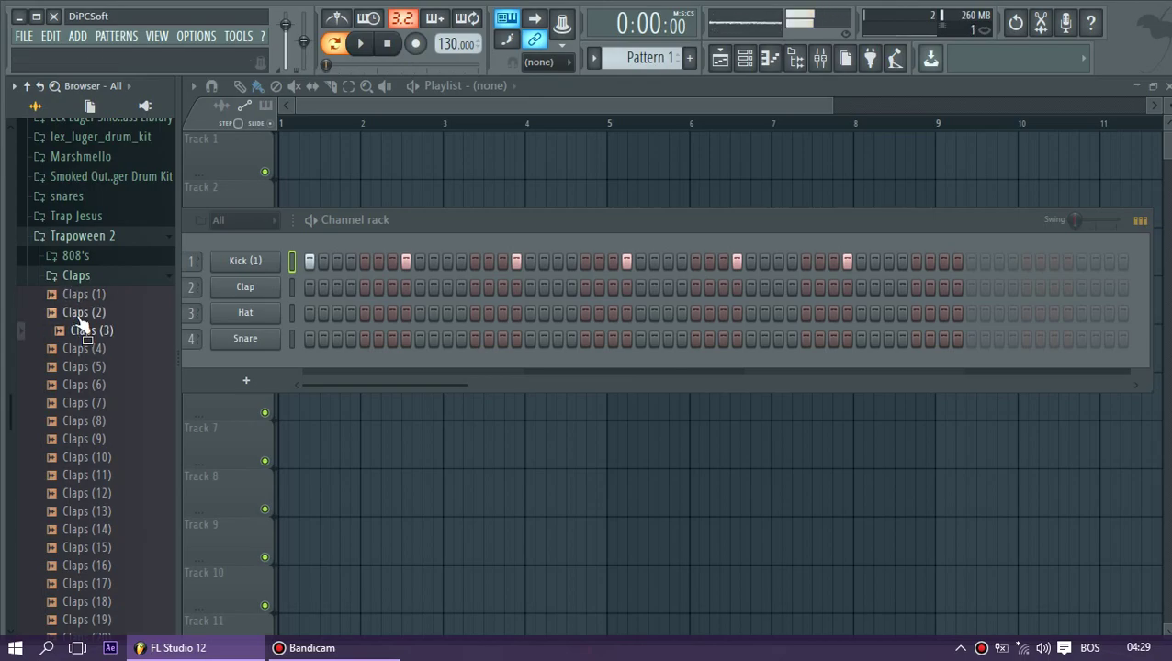
{"action": "left_click_drag", "start_coordinate": [79, 328], "coordinate": [299, 297]}
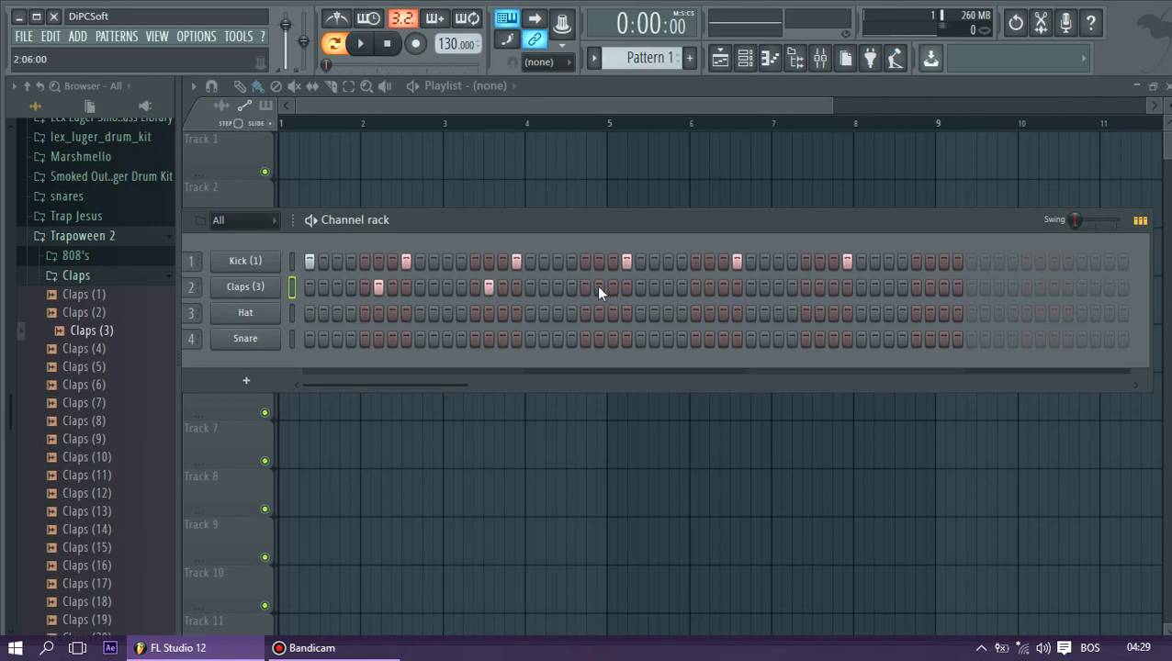
Try claps on steps 6, 14, 22, 30 and 38 with the pattern played back, and clear them
{"action": "left_click", "coordinate": [816, 287]}
{"action": "key", "text": "space"}
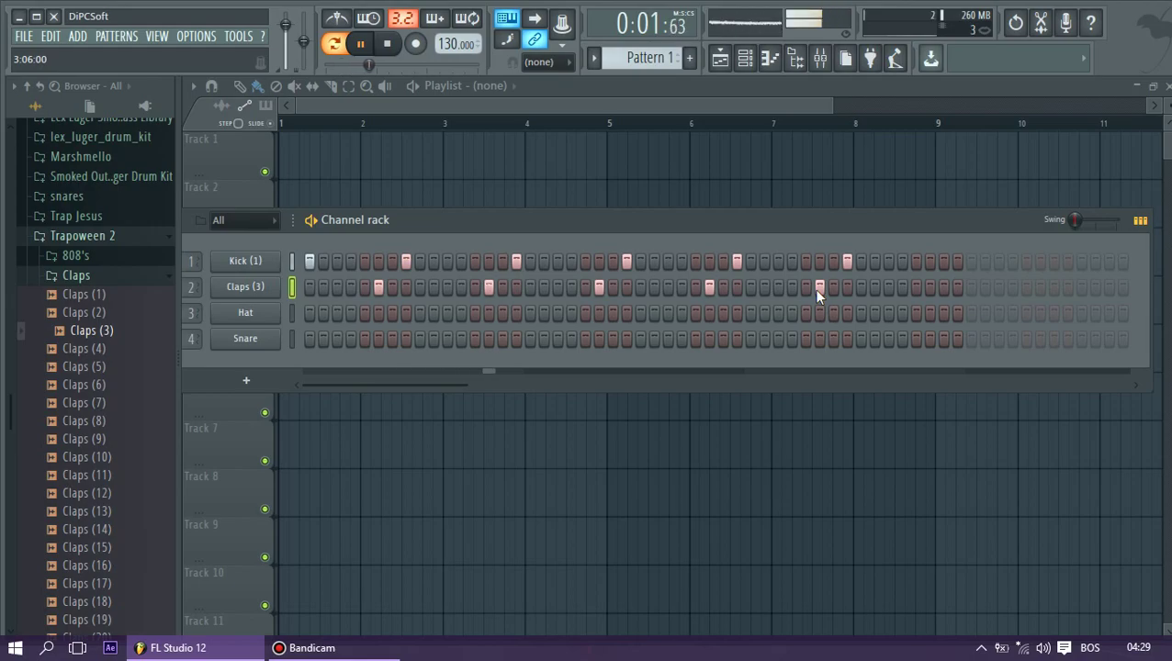
{"action": "key", "text": "space"}
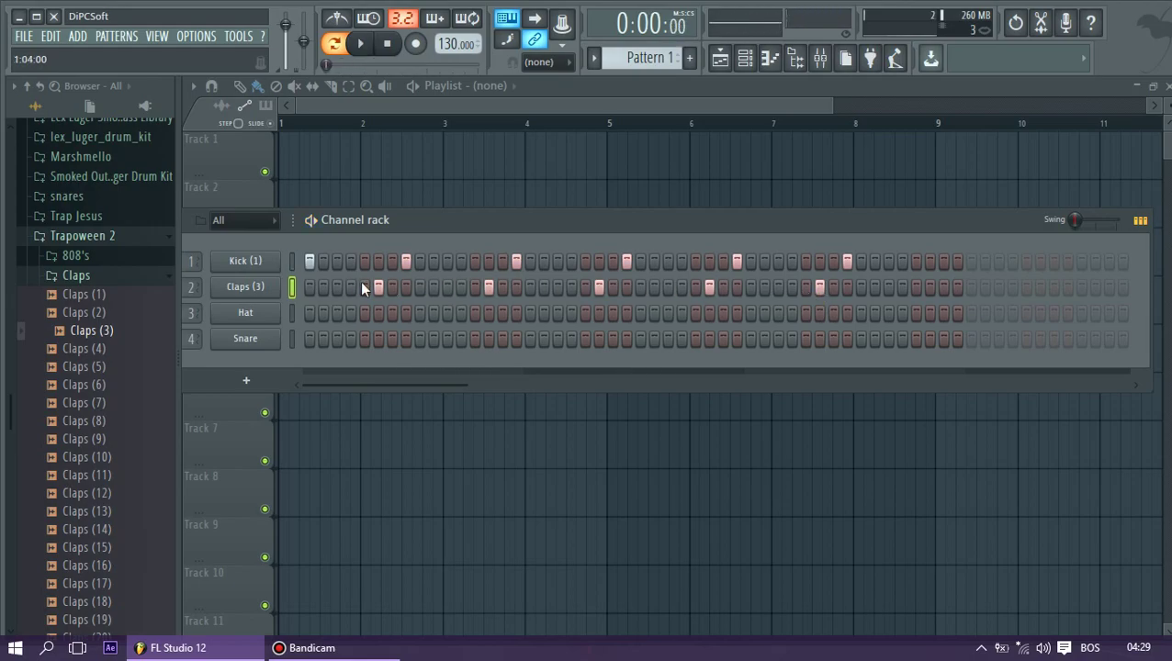
{"action": "left_click_drag", "start_coordinate": [357, 282], "coordinate": [828, 313]}
Place claps on steps 10 and 24 of the Claps (3) channel, auditioning the pattern
{"action": "left_click", "coordinate": [435, 288]}
{"action": "key", "text": "space"}
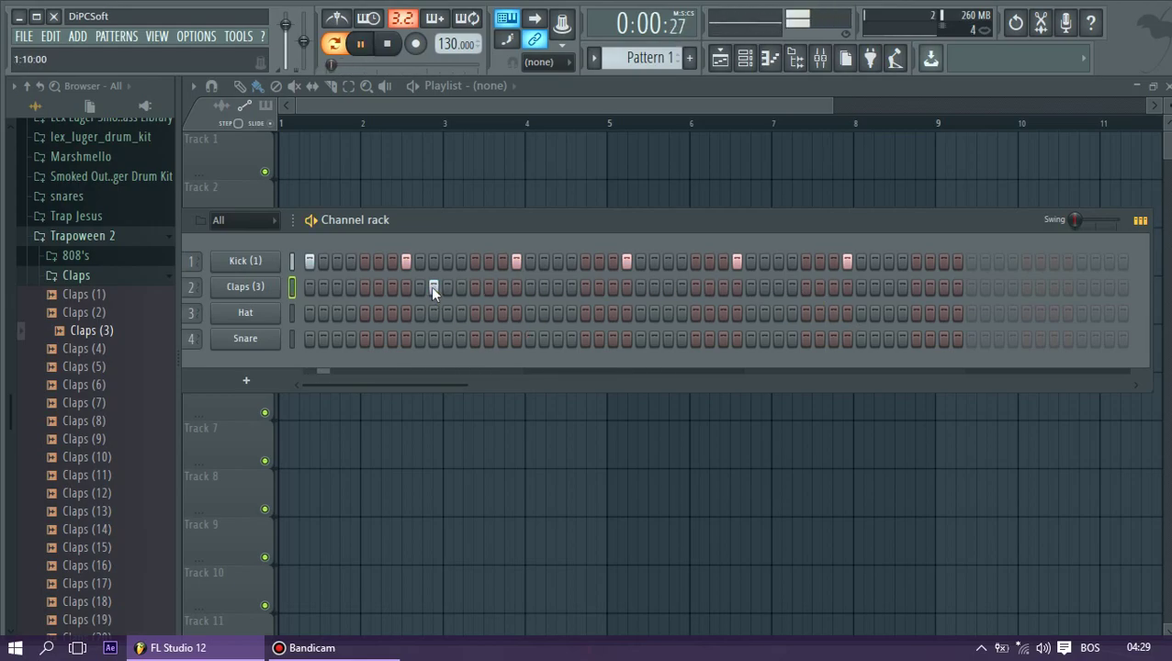
{"action": "left_click", "coordinate": [543, 288]}
{"action": "left_click", "coordinate": [627, 286]}
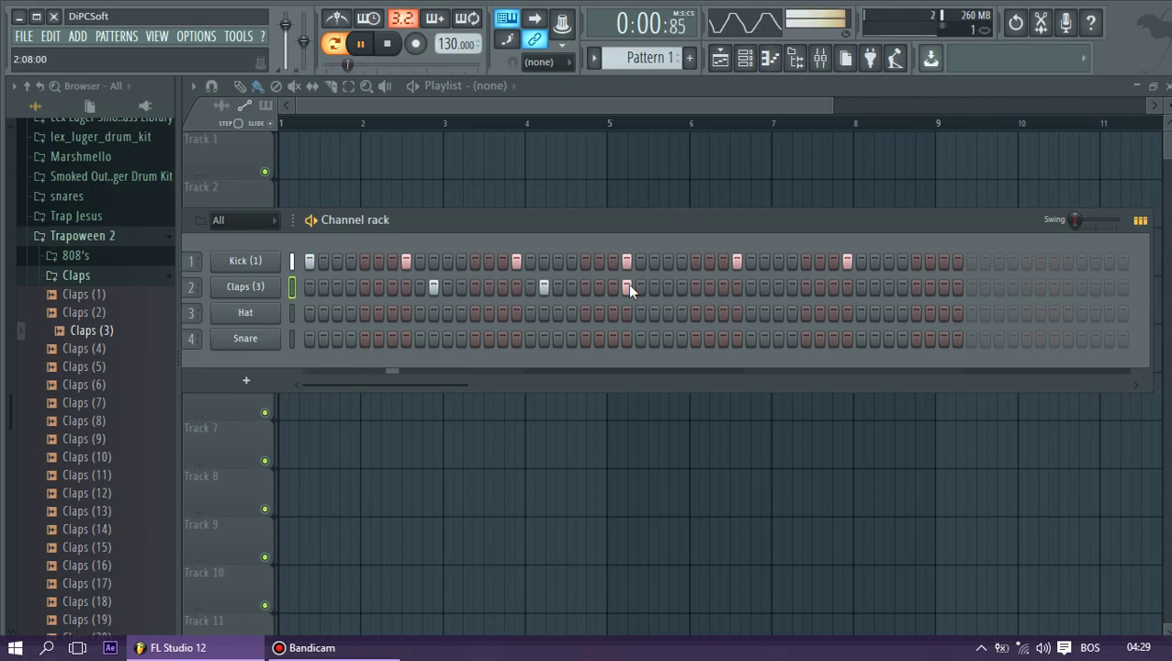
{"action": "key", "text": "space"}
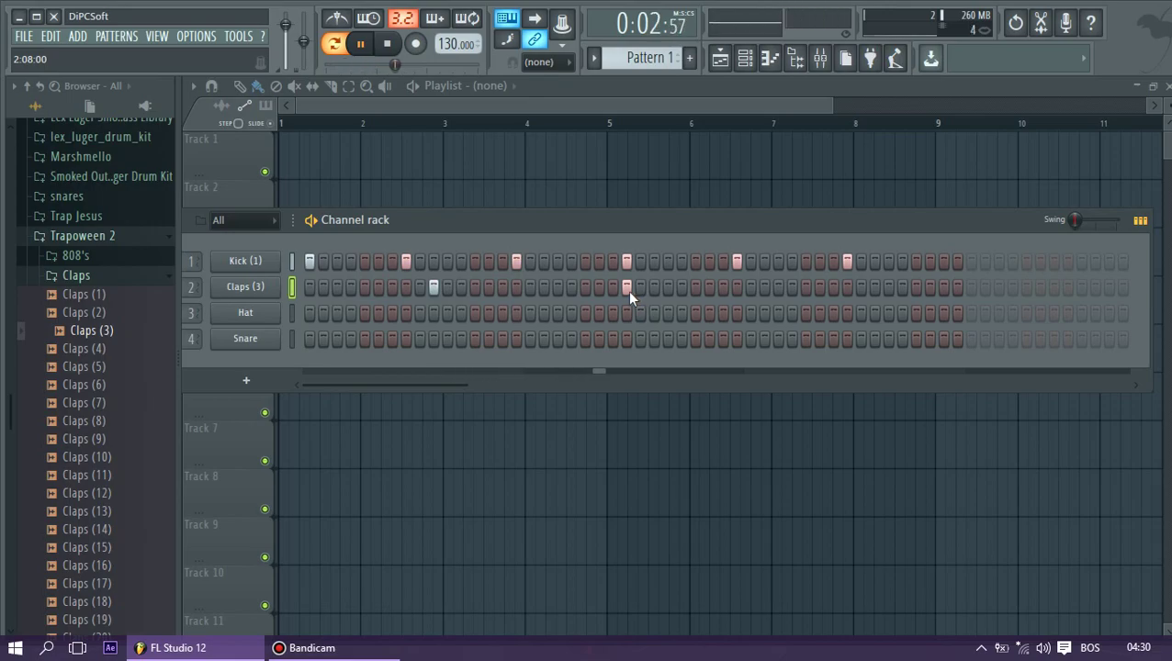
Try a third clap on step 35 and on step 38 while listening to the pattern
{"action": "left_click", "coordinate": [776, 287]}
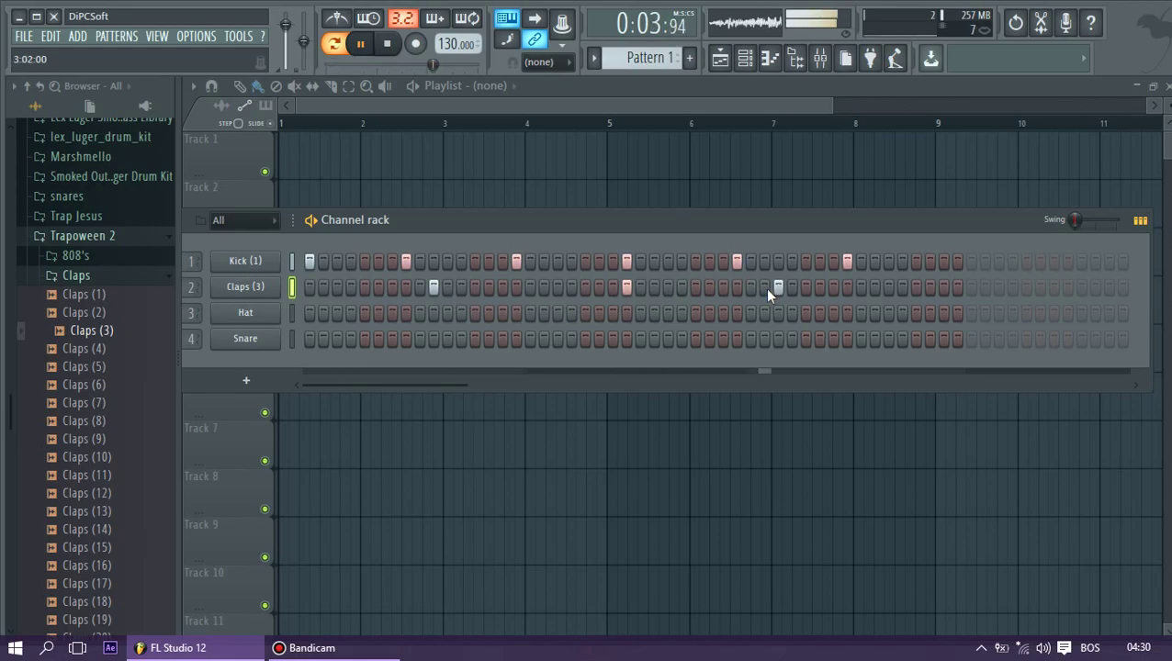
{"action": "key", "text": "space"}
{"action": "key", "text": "space"}
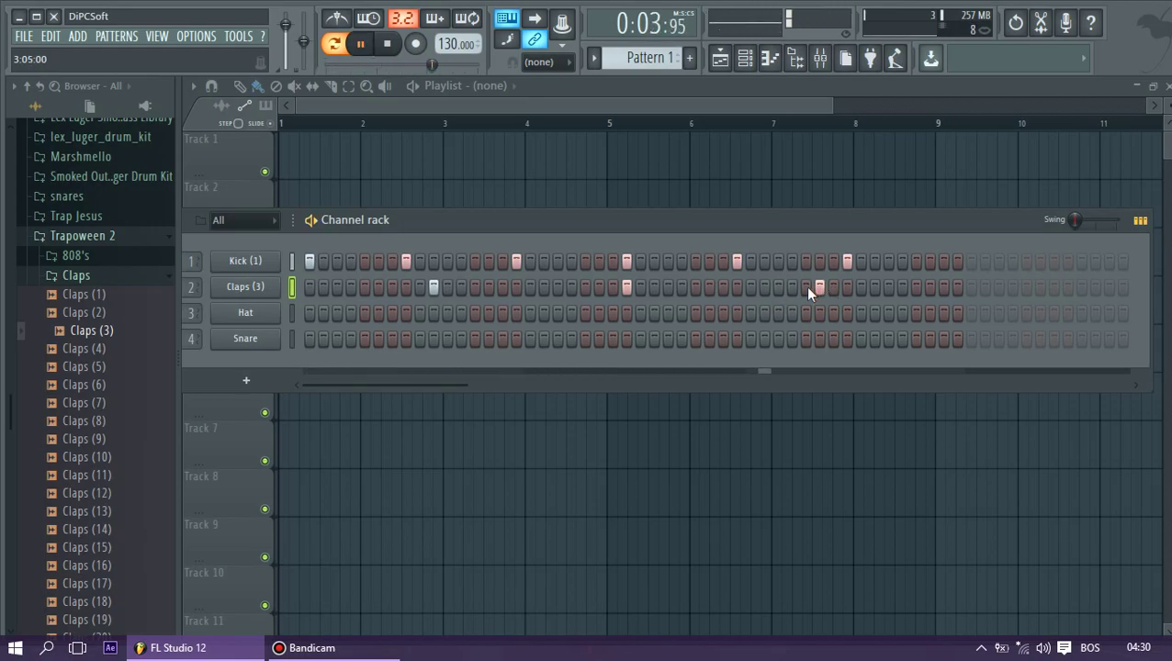
Move the last kick from step 40 to step 39 and the third clap to step 34
{"action": "left_click", "coordinate": [847, 261]}
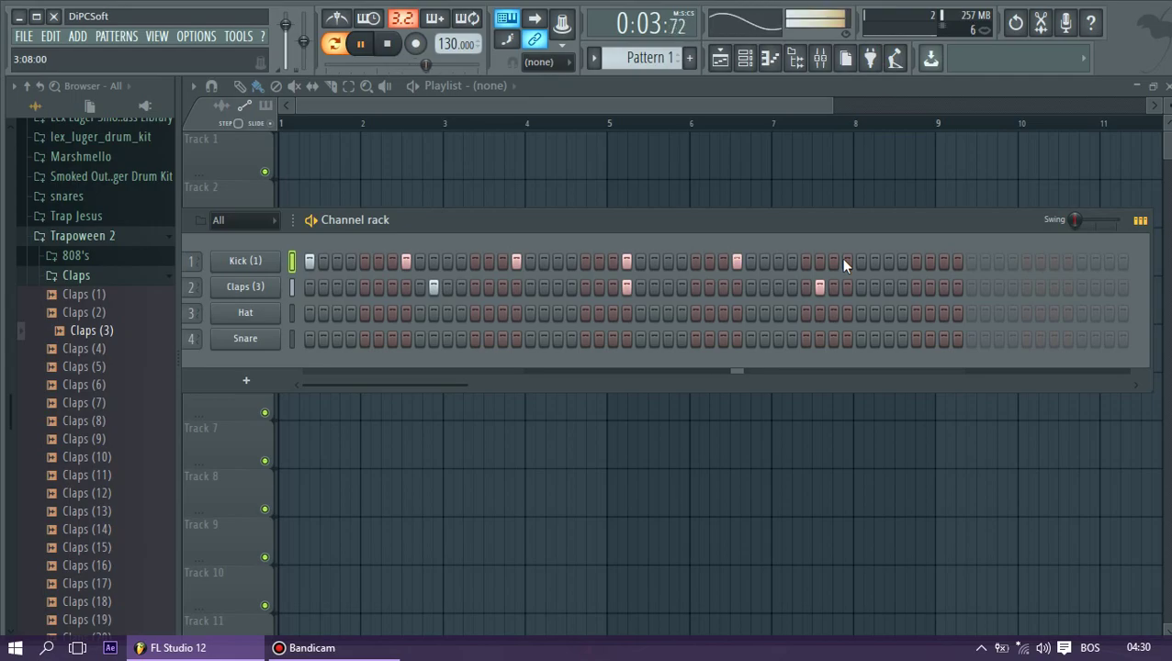
{"action": "key", "text": "space"}
{"action": "left_click", "coordinate": [819, 287]}
{"action": "left_click", "coordinate": [764, 287]}
{"action": "key", "text": "space"}
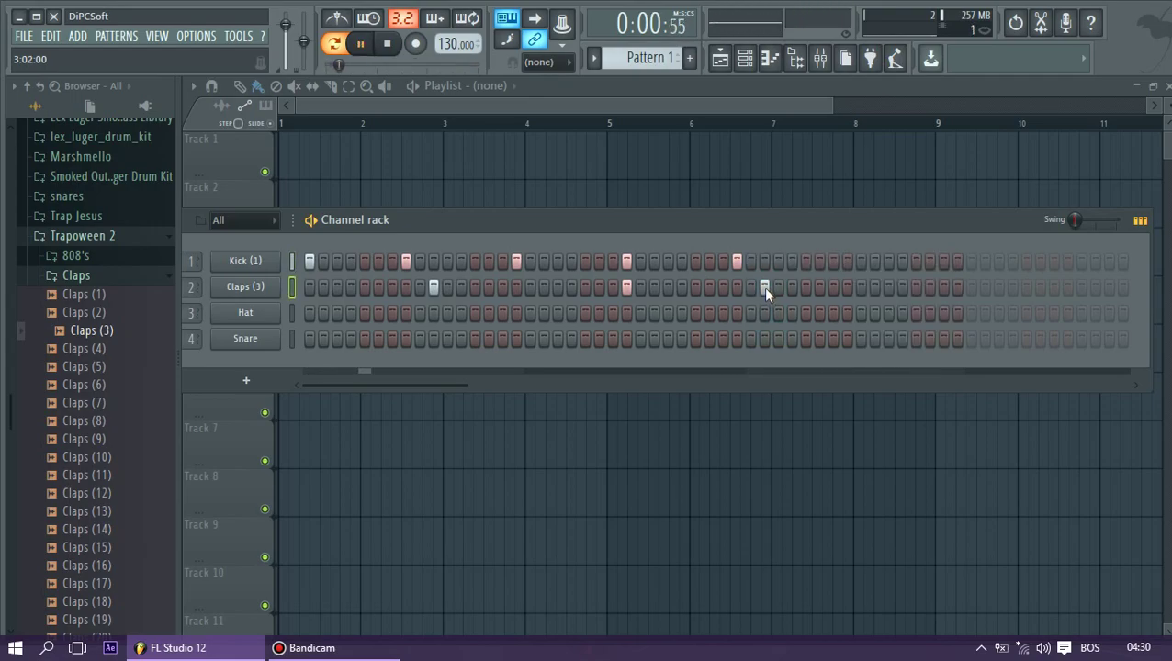
{"action": "left_click", "coordinate": [834, 261]}
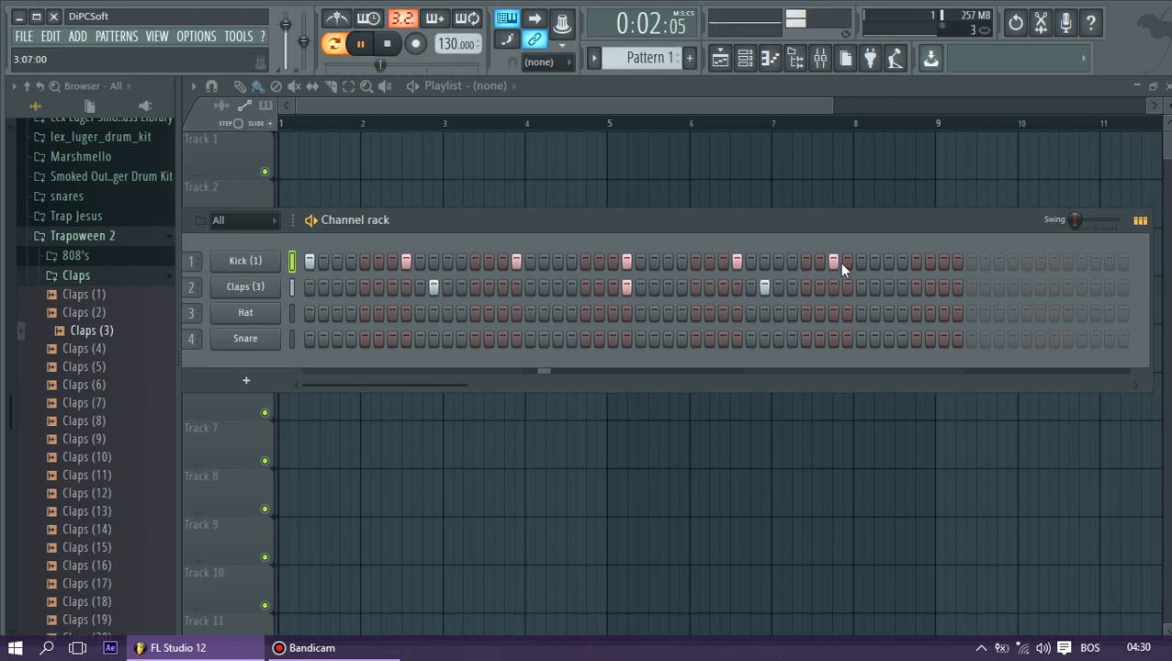
Replace the clap on step 34 with one on step 39, discarding trial claps on steps 43 and 48
{"action": "left_click", "coordinate": [888, 286]}
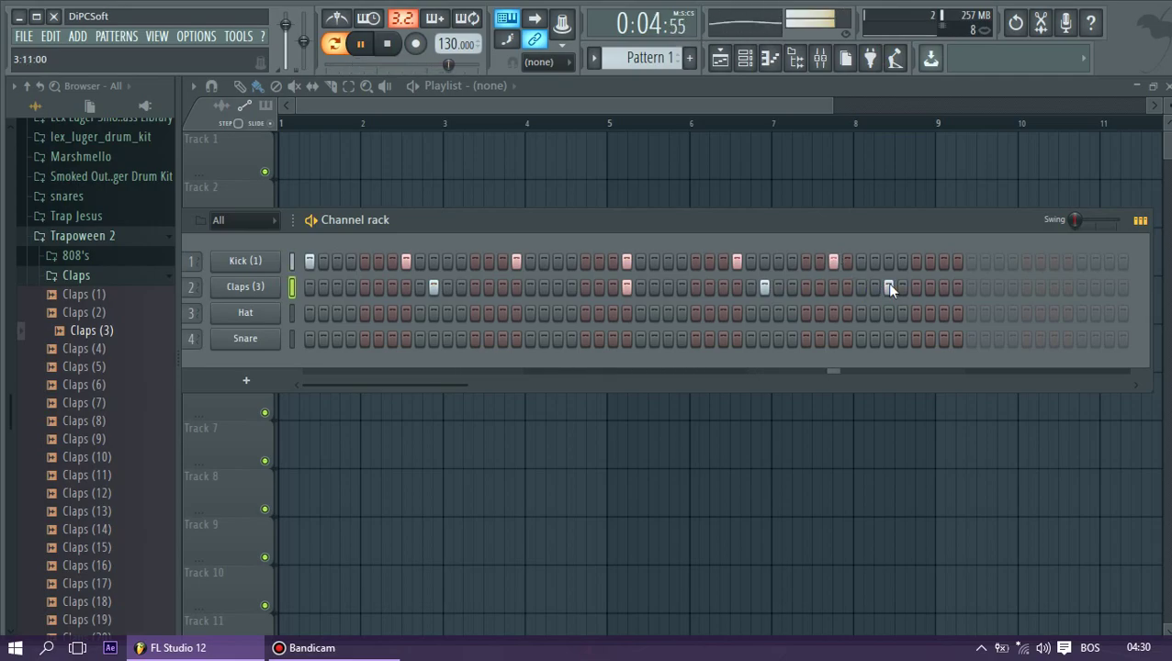
{"action": "left_click", "coordinate": [888, 287]}
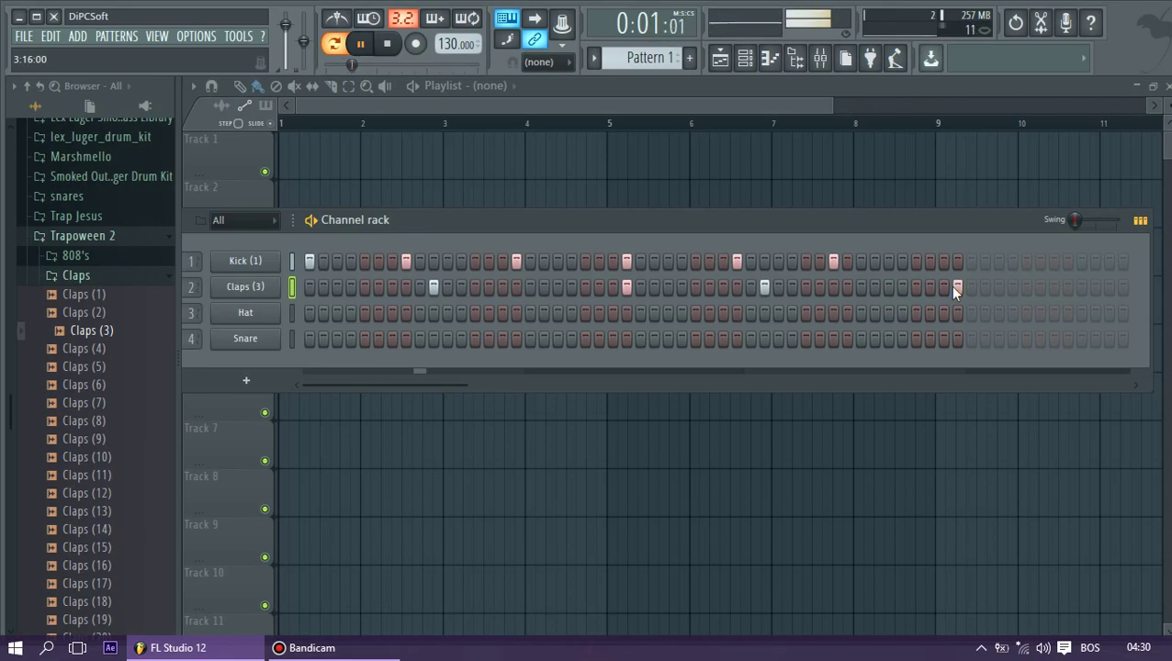
{"action": "left_click", "coordinate": [764, 287]}
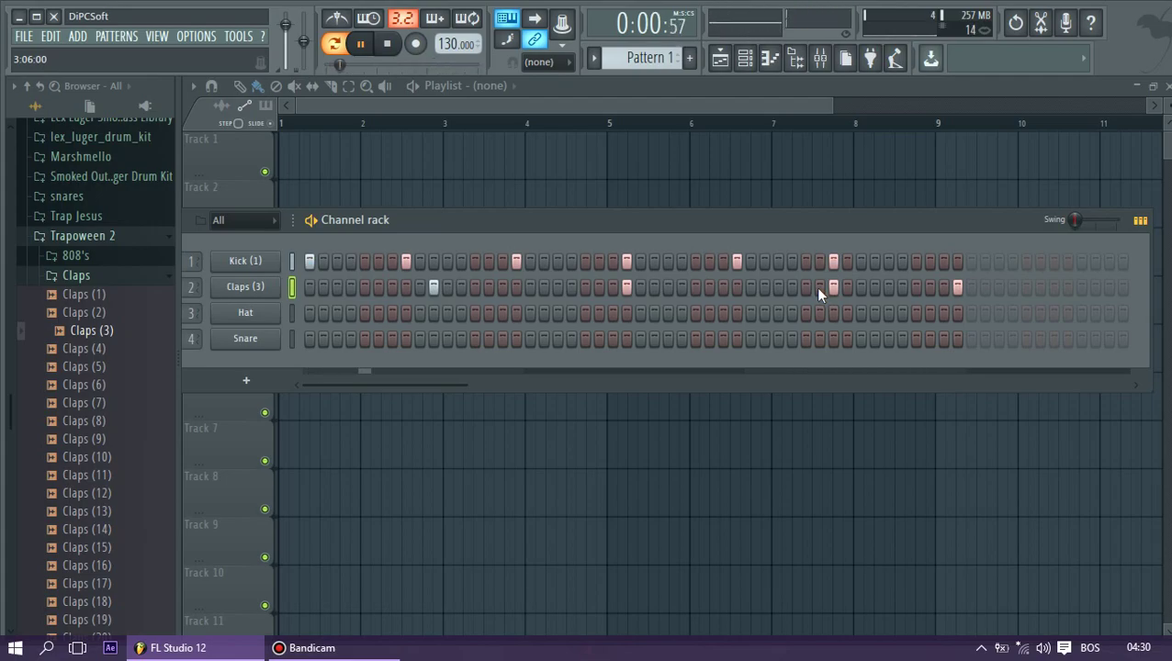
{"action": "left_click", "coordinate": [955, 288]}
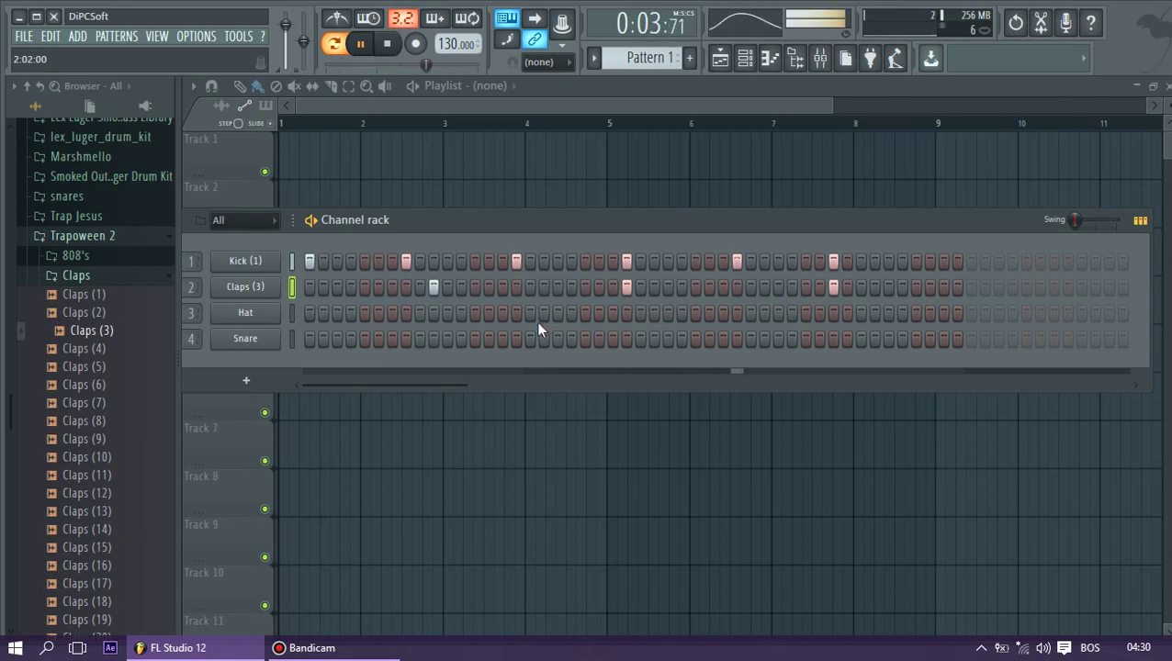
Move the third clap from step 39 to step 41 and play the pattern to check it
{"action": "right_click", "coordinate": [835, 290]}
{"action": "left_click", "coordinate": [862, 291]}
{"action": "key", "text": "space"}
{"action": "key", "text": "space"}
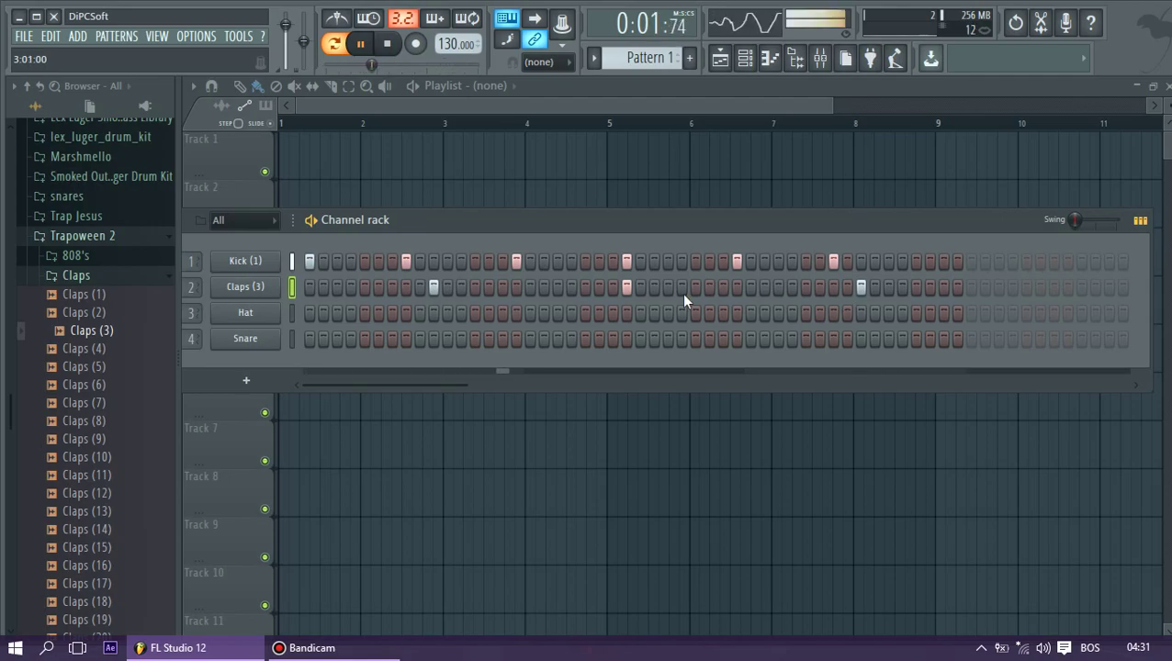
{"action": "key", "text": "space"}
Load HiHat (2) into the Hat channel, filling every second step plus every step on 7–16, 23–32 and 39–48
{"action": "left_click", "coordinate": [60, 278]}
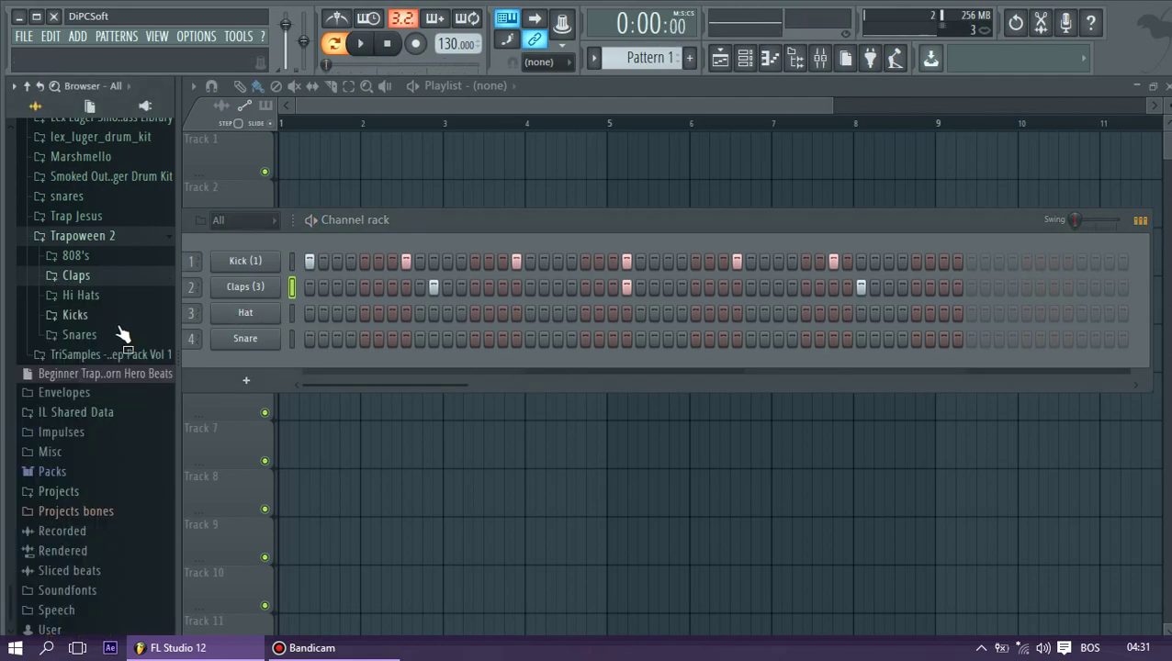
{"action": "left_click", "coordinate": [74, 294]}
{"action": "left_click", "coordinate": [92, 314]}
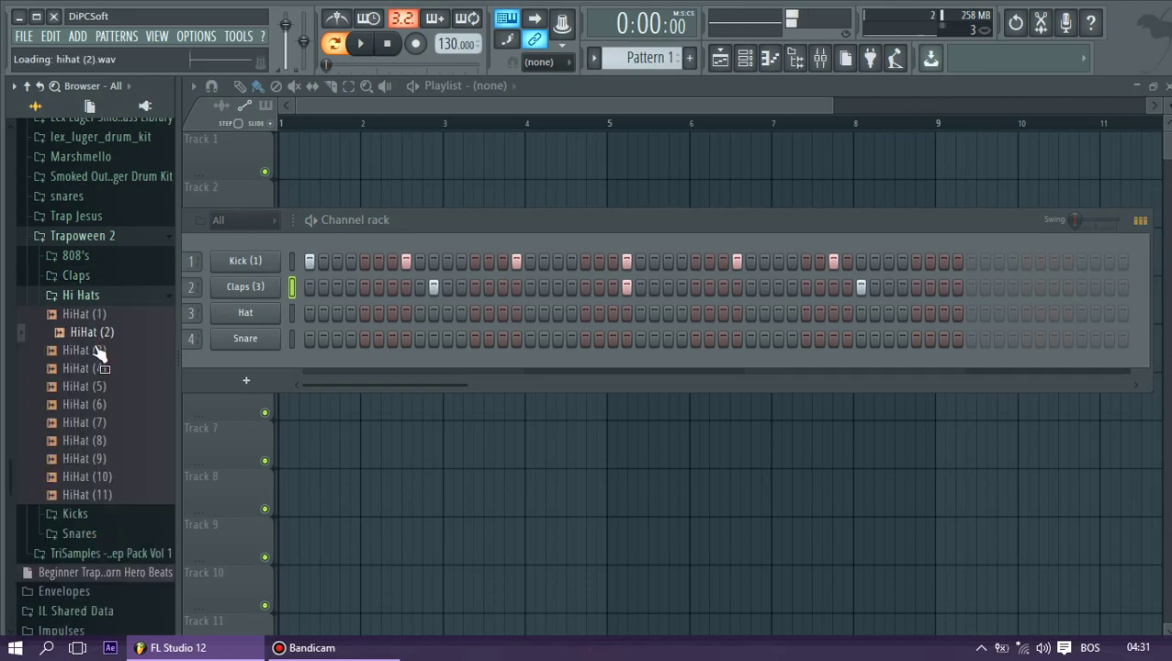
{"action": "left_click_drag", "start_coordinate": [92, 333], "coordinate": [275, 313]}
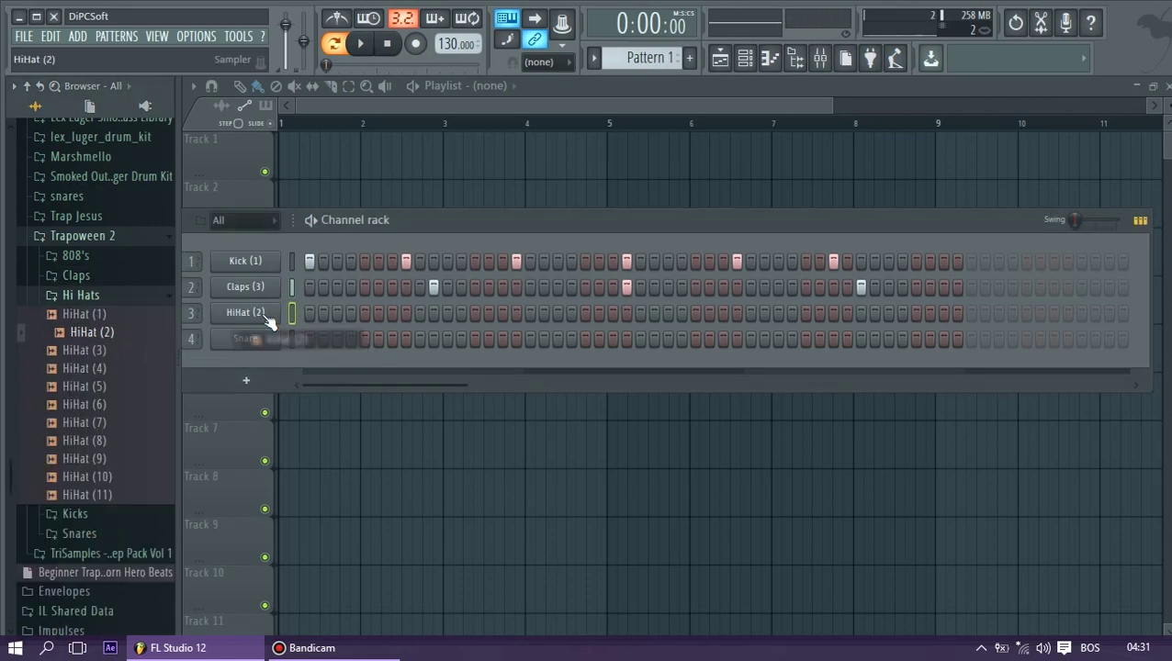
{"action": "right_click", "coordinate": [281, 307]}
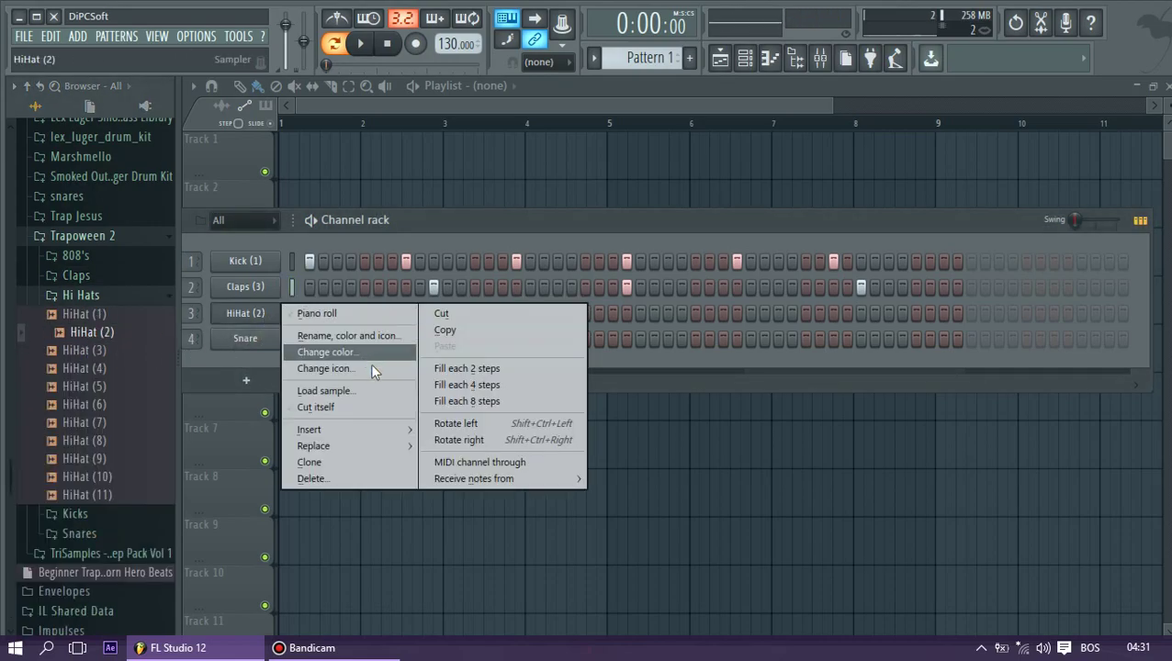
{"action": "left_click", "coordinate": [461, 372]}
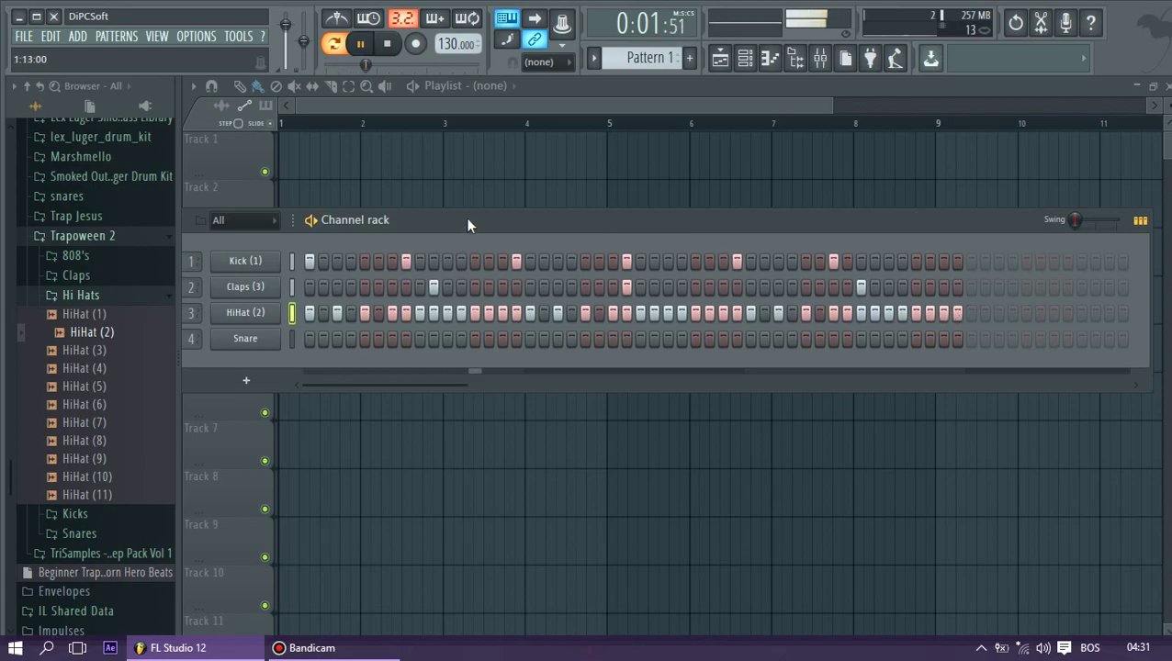
Lower the HiHat (2) channel's volume to about 59% and clear its steps 7–8, 24–27 and 42–44
{"action": "left_click_drag", "start_coordinate": [465, 218], "coordinate": [489, 169]}
{"action": "left_click_drag", "start_coordinate": [189, 266], "coordinate": [189, 292]}
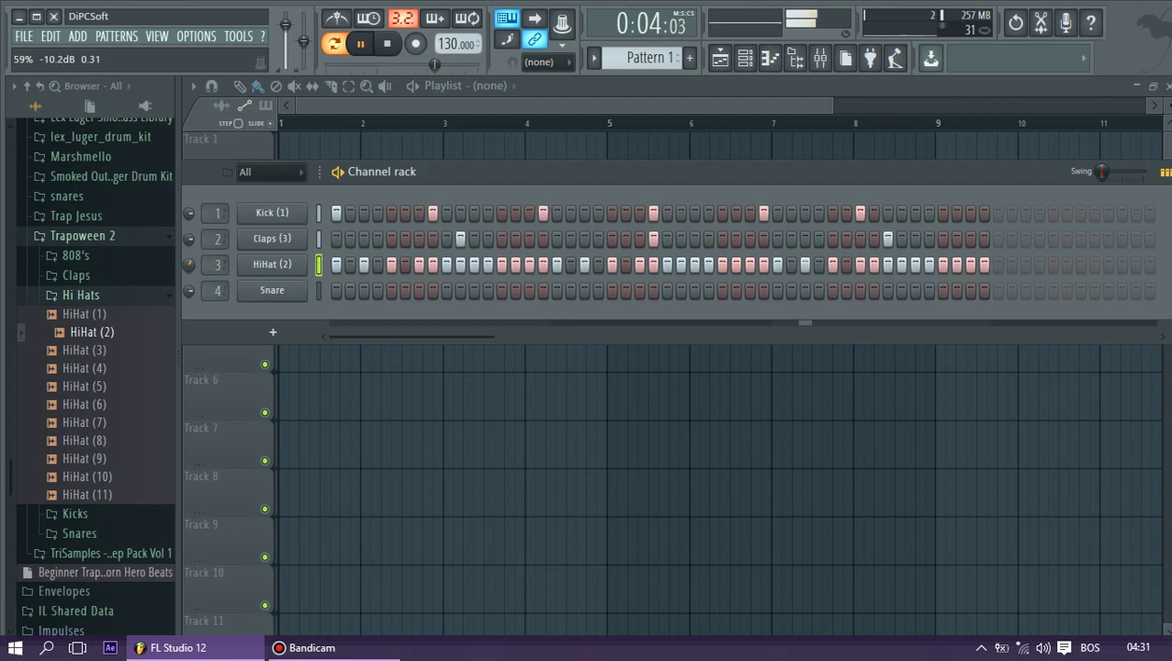
{"action": "right_click", "coordinate": [418, 266]}
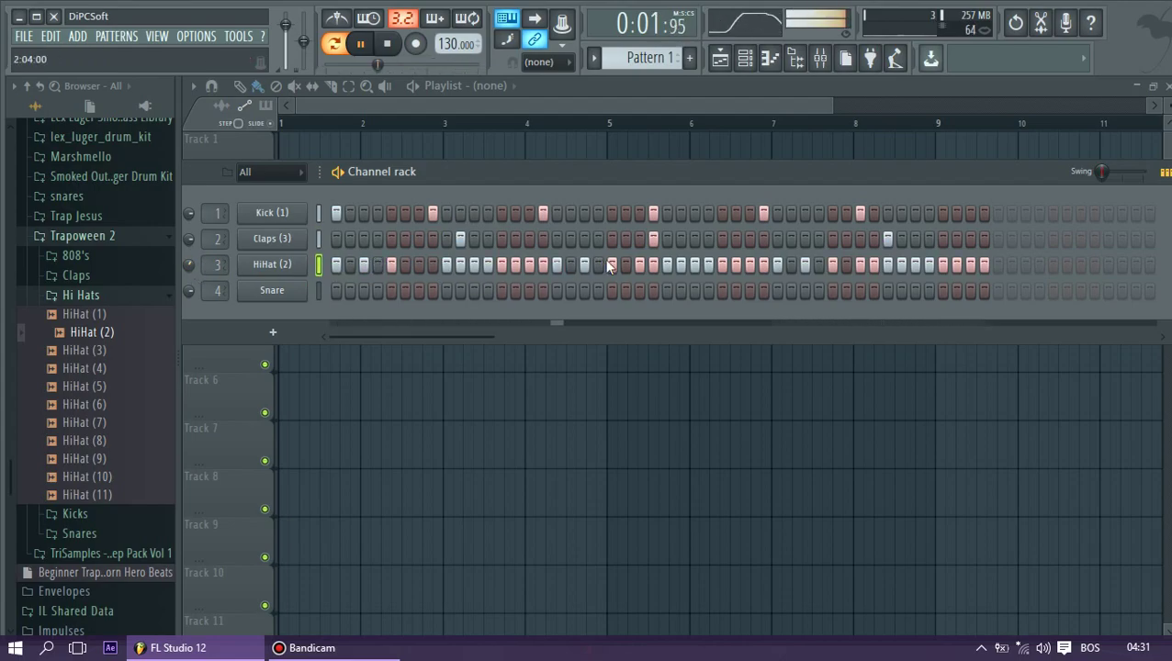
{"action": "left_click_drag", "start_coordinate": [650, 264], "coordinate": [693, 264]}
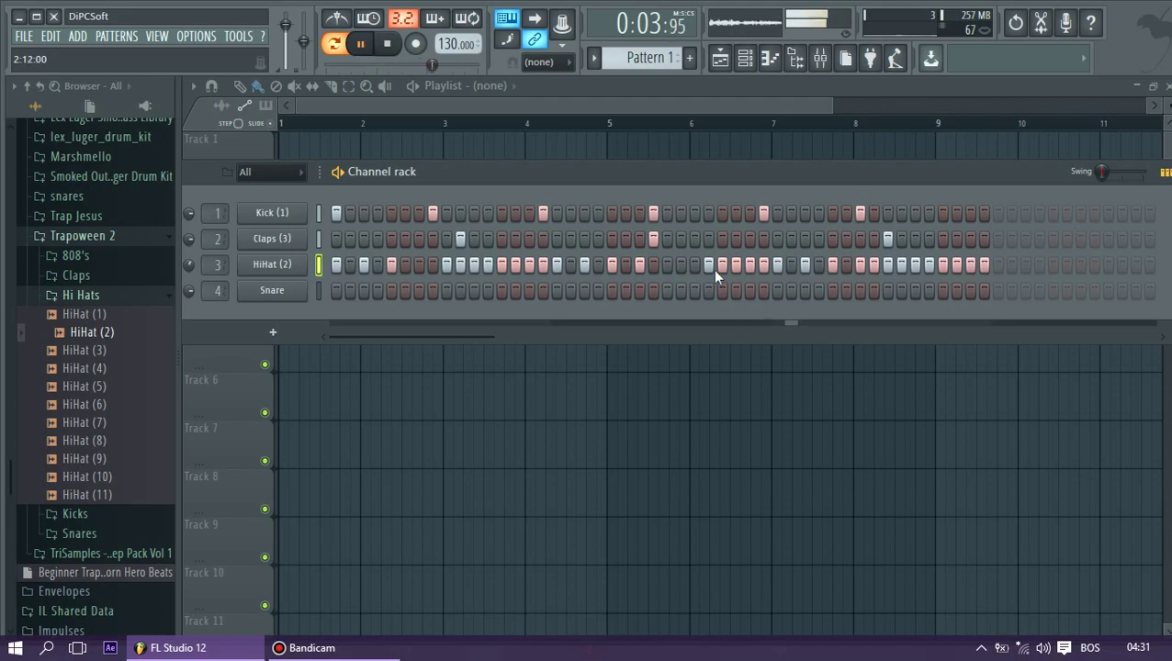
{"action": "left_click_drag", "start_coordinate": [895, 264], "coordinate": [928, 265]}
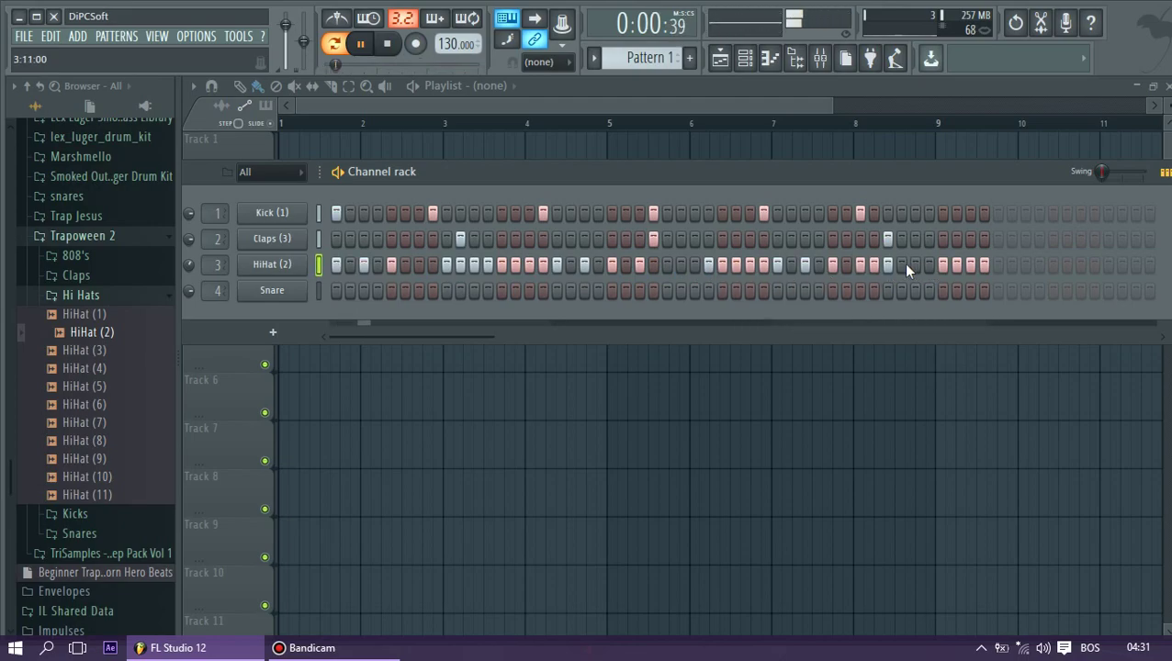
{"action": "key", "text": "space"}
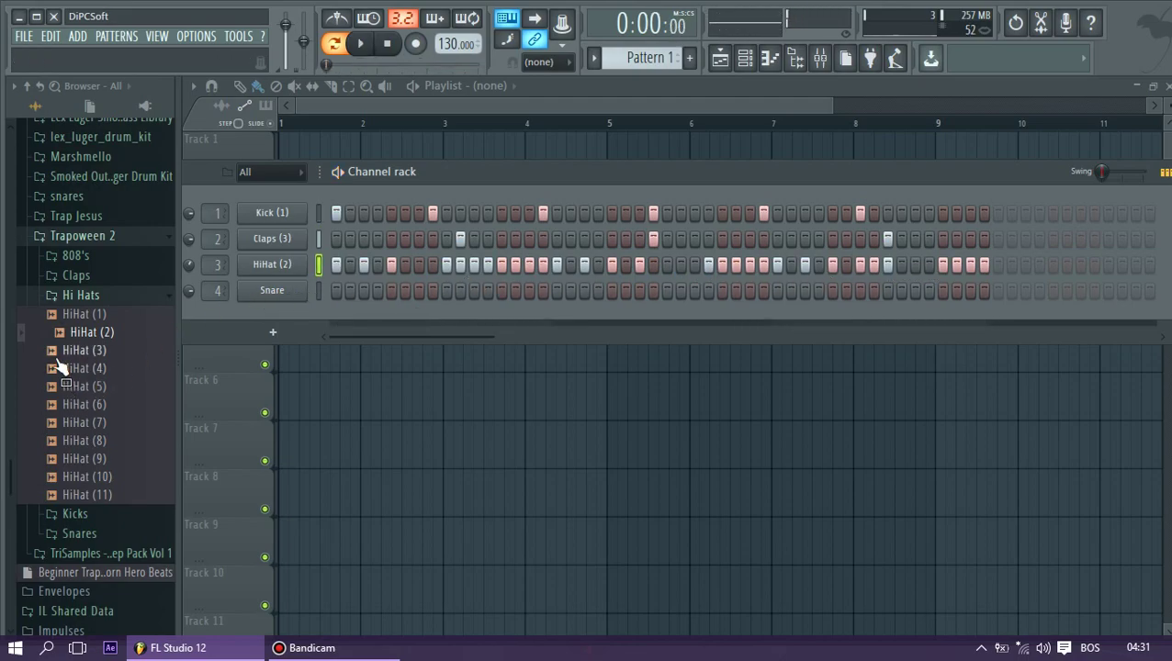
Audition the hi-hat samples from HiHat (3) through HiHat (11) in the Trapoween 2 Hi Hats folder
{"action": "left_click", "coordinate": [64, 356]}
{"action": "key", "text": "Down"}
{"action": "key", "text": "Down"}
{"action": "key", "text": "Down"}
{"action": "key", "text": "Down"}
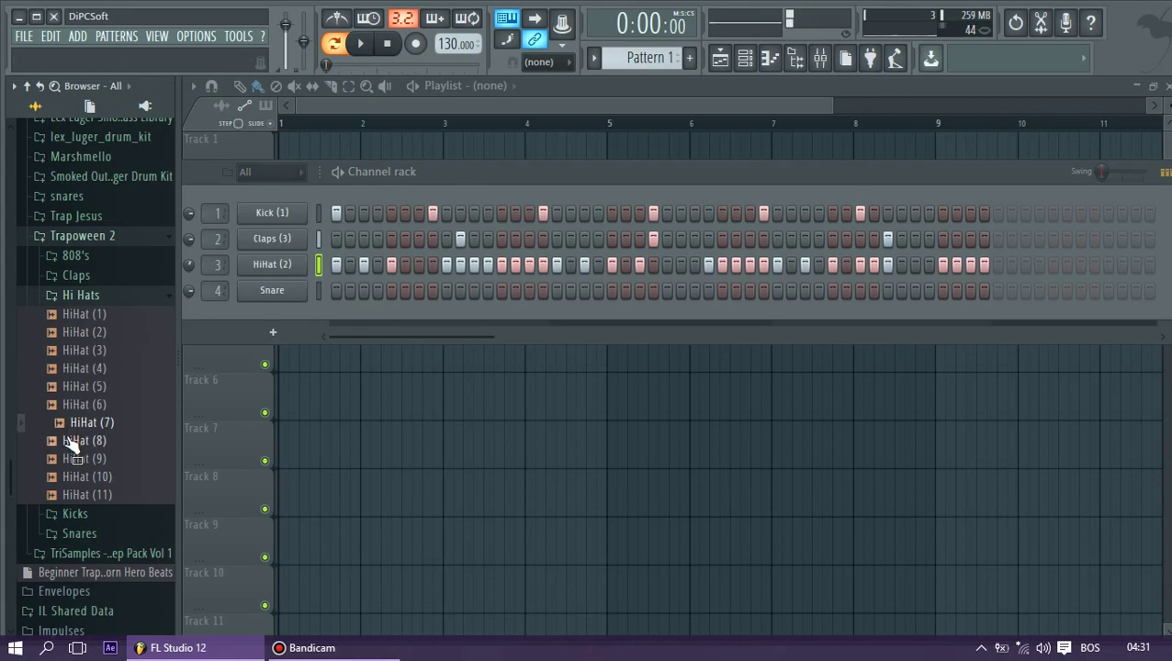
{"action": "key", "text": "Down"}
{"action": "key", "text": "Down"}
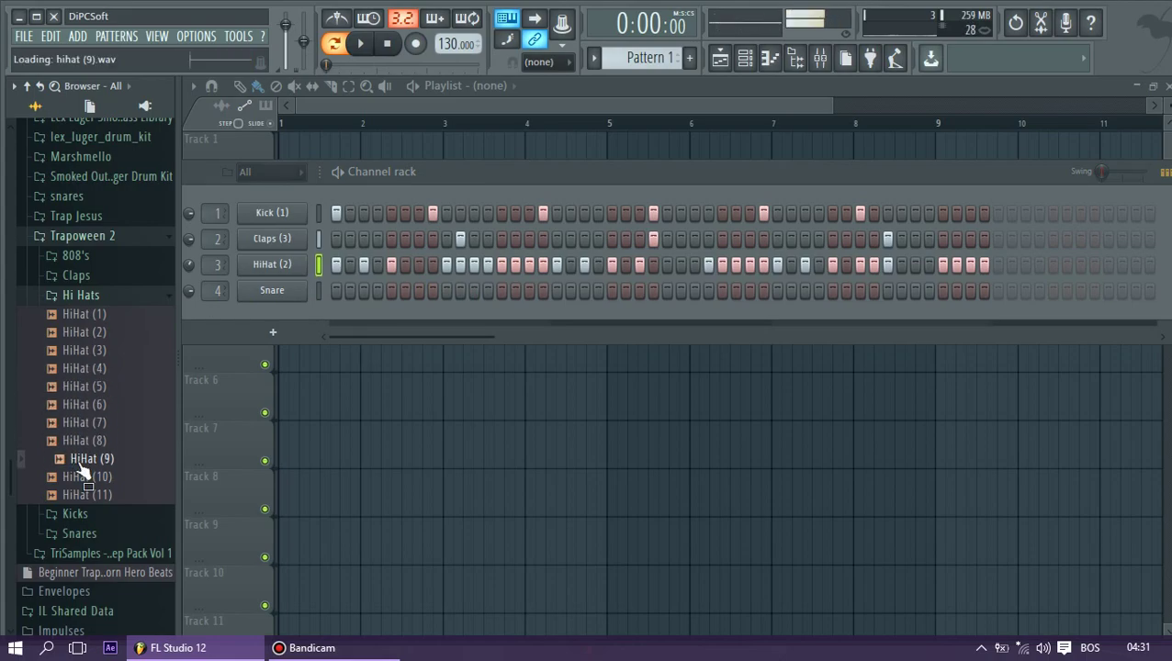
{"action": "key", "text": "Down"}
{"action": "key", "text": "Down"}
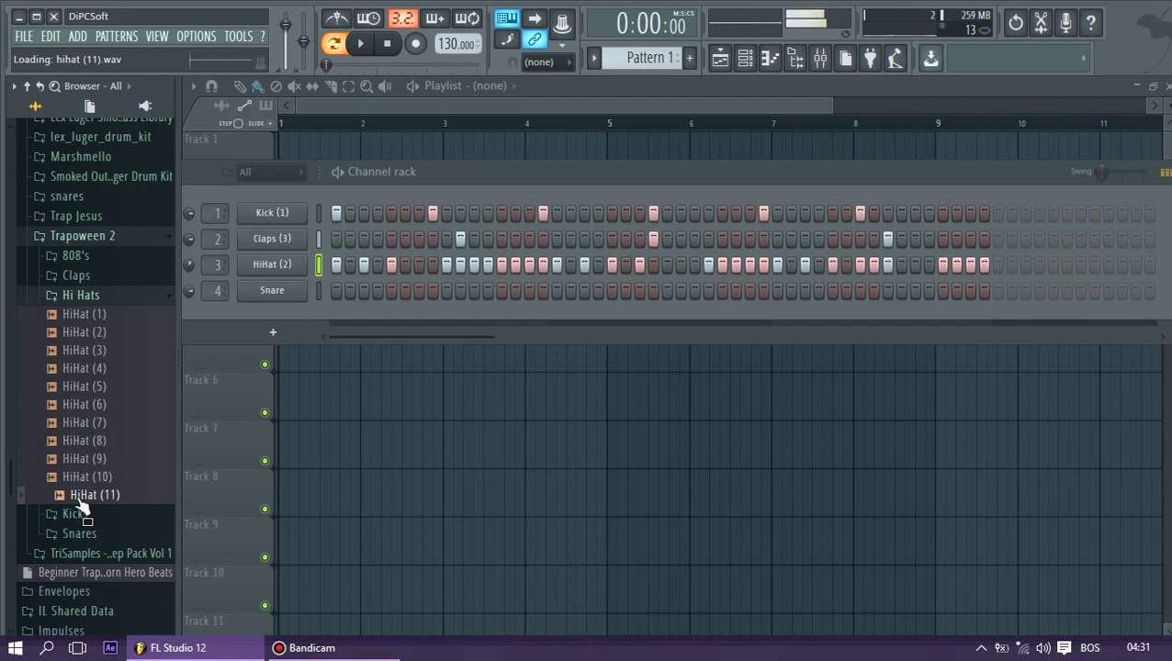
Compare the first three hi-hat samples, load HiHat (3) into the hi-hat channel and play the pattern
{"action": "left_click", "coordinate": [89, 315]}
{"action": "left_click", "coordinate": [85, 332]}
{"action": "left_click", "coordinate": [84, 351]}
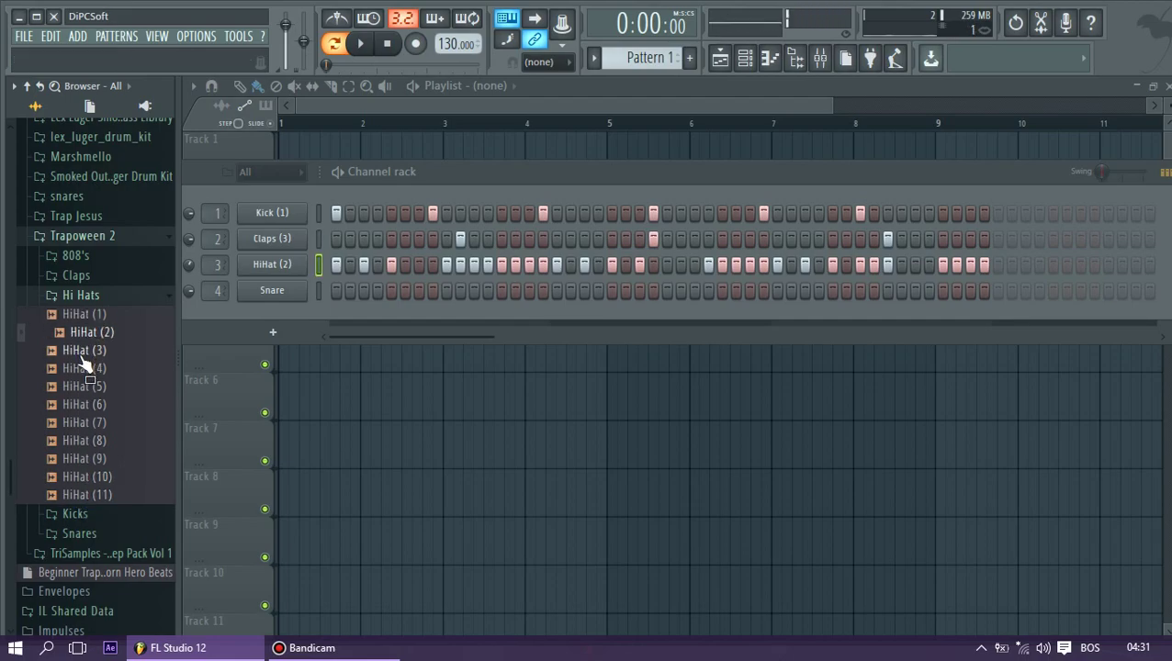
{"action": "left_click_drag", "start_coordinate": [79, 361], "coordinate": [278, 276]}
{"action": "key", "text": "space"}
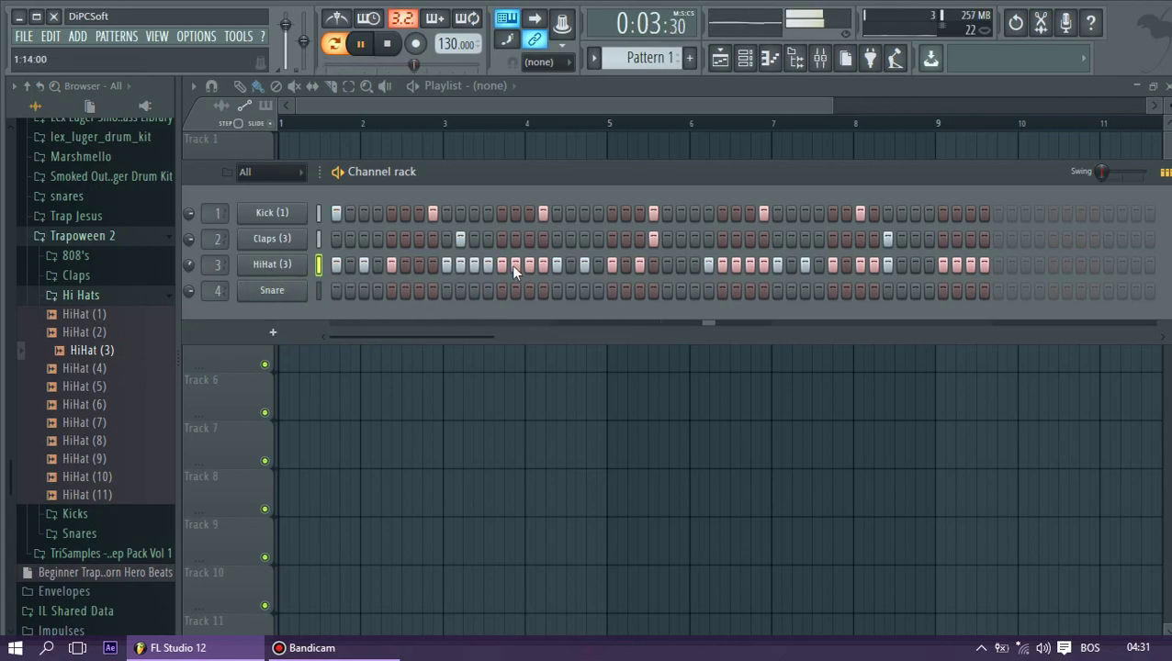
Clear hi-hat steps 14–17 and 40–41, and add a hit on step 42
{"action": "left_click_drag", "start_coordinate": [511, 264], "coordinate": [554, 264]}
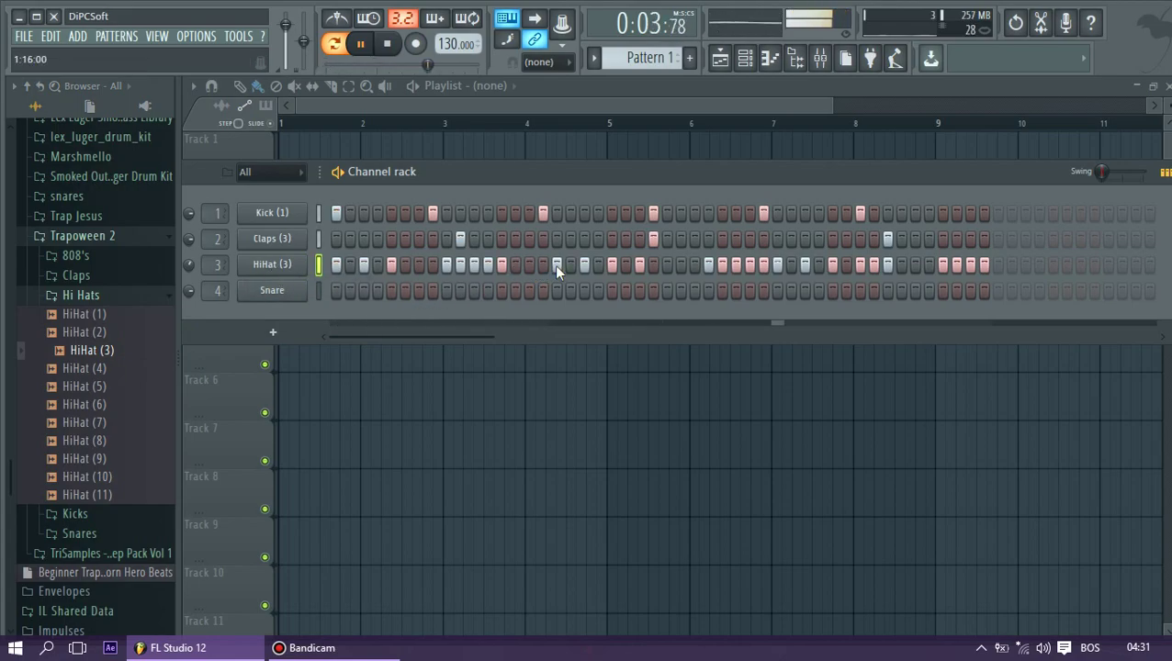
{"action": "left_click_drag", "start_coordinate": [832, 265], "coordinate": [901, 264]}
{"action": "left_click", "coordinate": [874, 265]}
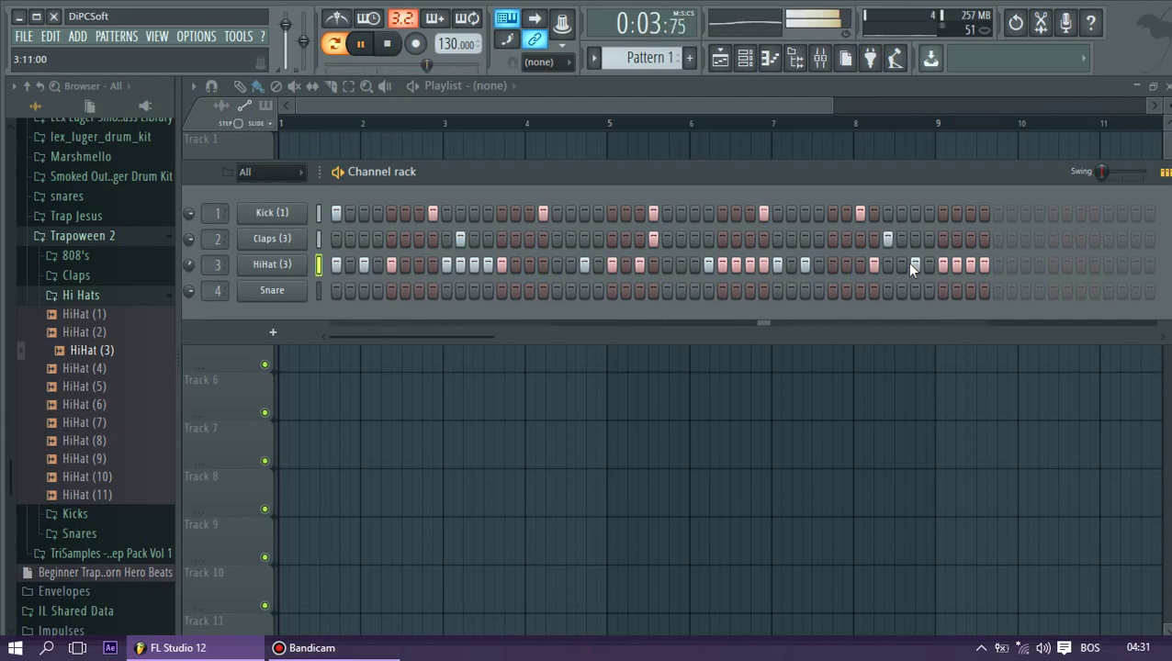
{"action": "right_click", "coordinate": [913, 265]}
{"action": "right_click", "coordinate": [873, 265]}
{"action": "left_click", "coordinate": [861, 264]}
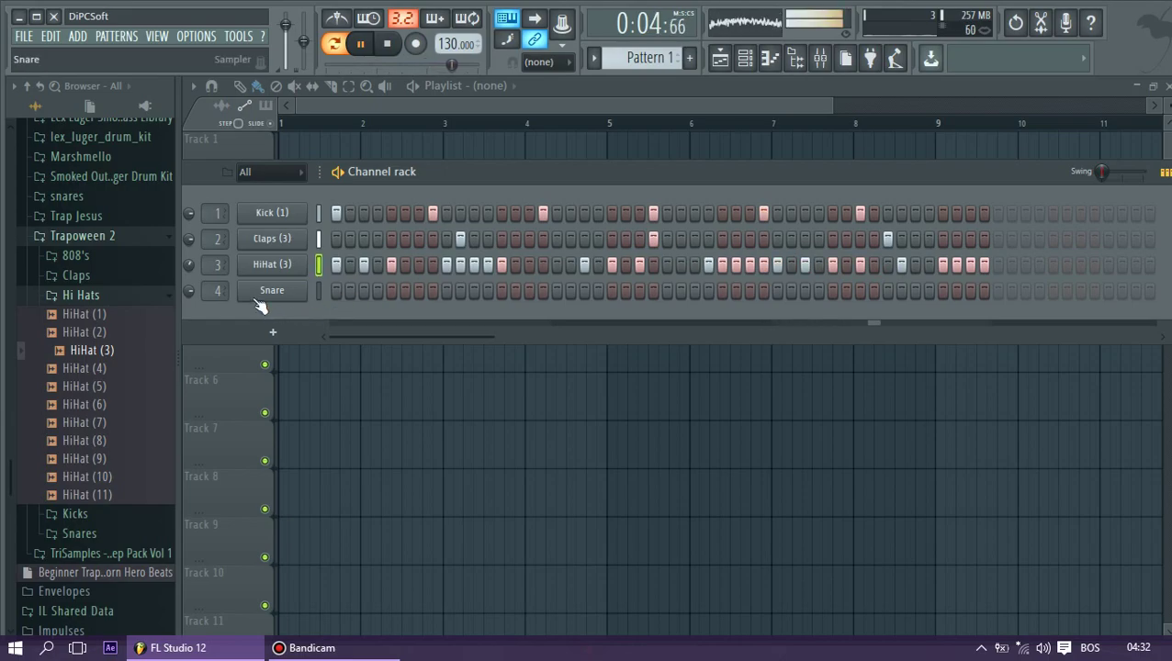
Stop playback, audition samples from the Trapoween 2 Snares folder and load Snare (9) into the Snare channel
{"action": "key", "text": "space"}
{"action": "left_click", "coordinate": [80, 295]}
{"action": "left_click", "coordinate": [73, 334]}
{"action": "left_click", "coordinate": [81, 354]}
{"action": "scroll", "coordinate": [81, 358], "scroll_direction": "down", "scroll_amount": 4}
{"action": "left_click", "coordinate": [67, 246]}
{"action": "left_click", "coordinate": [79, 281]}
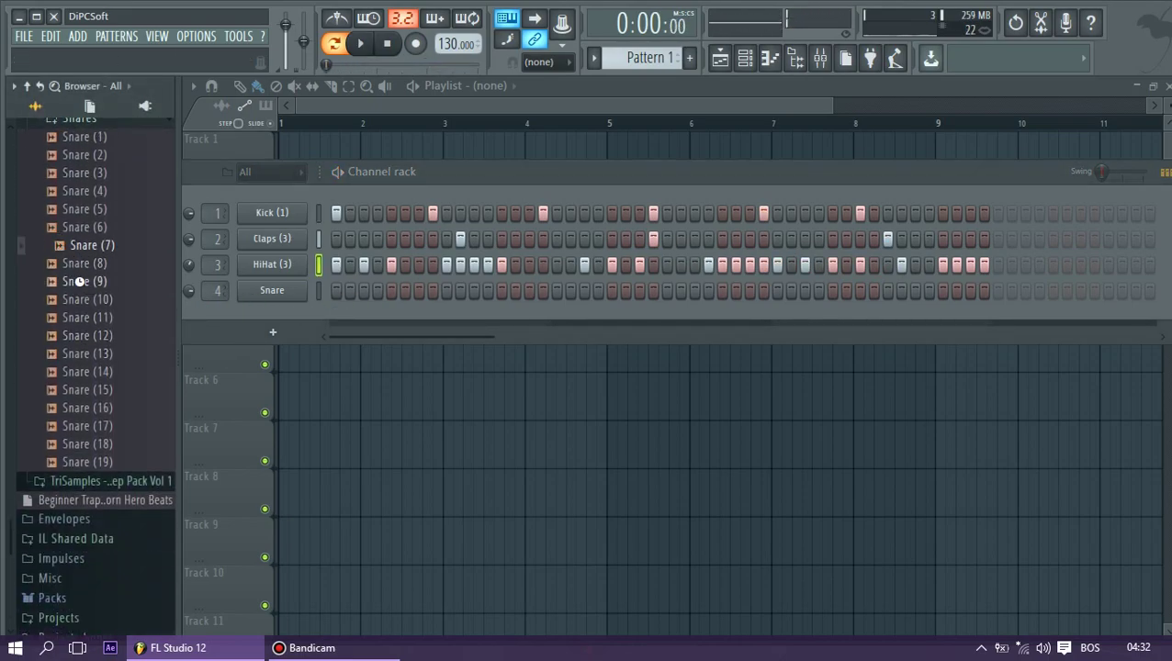
{"action": "left_click", "coordinate": [64, 246]}
{"action": "left_click", "coordinate": [83, 265]}
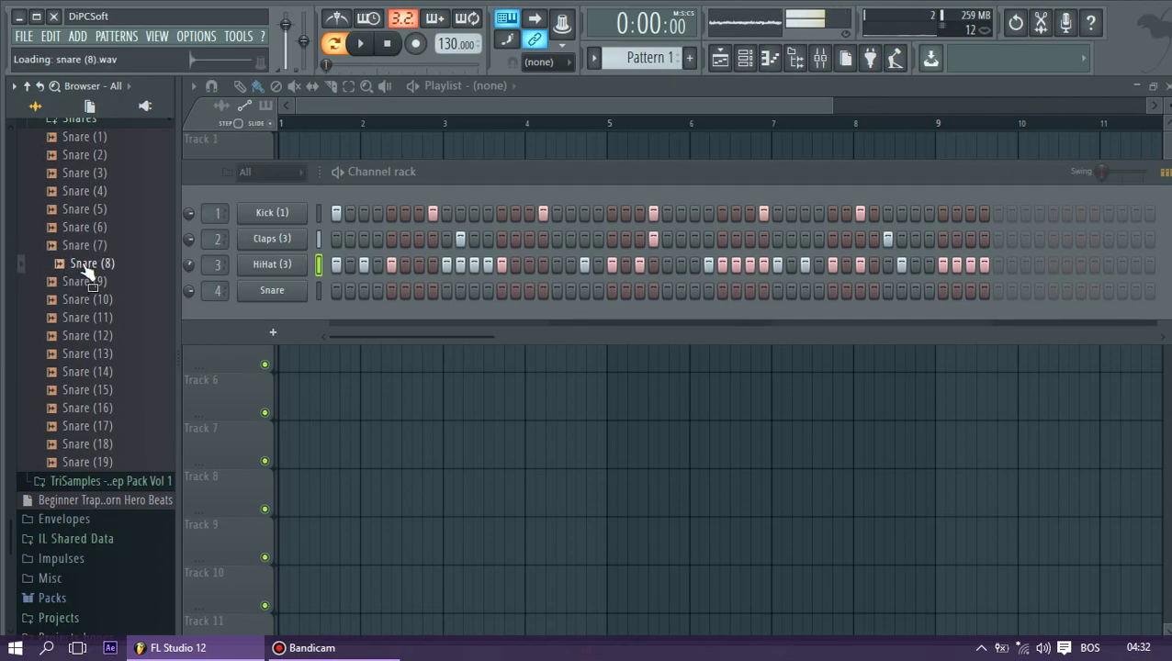
{"action": "left_click", "coordinate": [83, 283]}
{"action": "left_click_drag", "start_coordinate": [83, 288], "coordinate": [272, 290]}
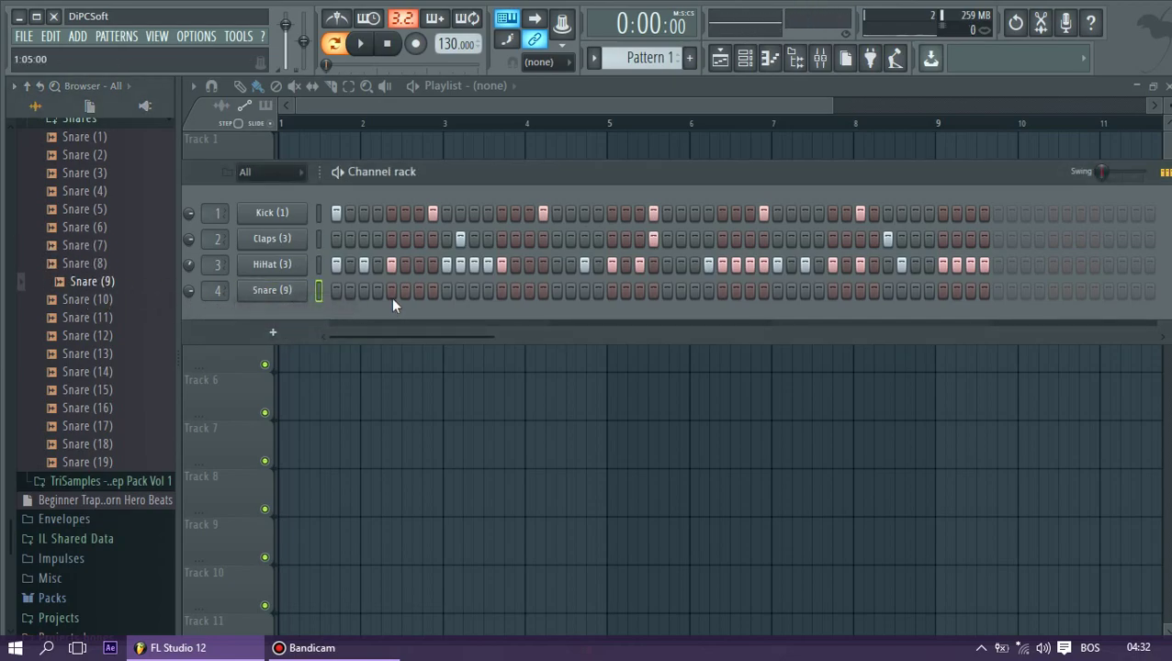
Add snare hits on steps 5–6, 19–20 and 34–35 with the pattern playing
{"action": "left_click_drag", "start_coordinate": [391, 290], "coordinate": [399, 291]}
{"action": "key", "text": "space"}
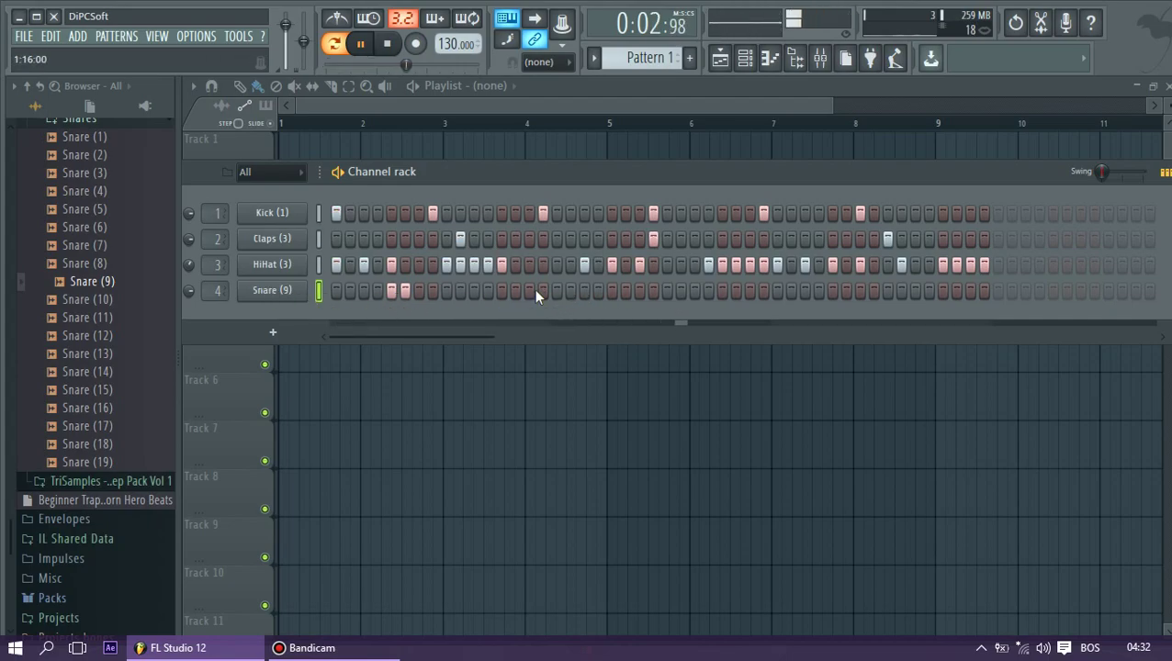
{"action": "left_click", "coordinate": [584, 291]}
{"action": "left_click", "coordinate": [598, 291]}
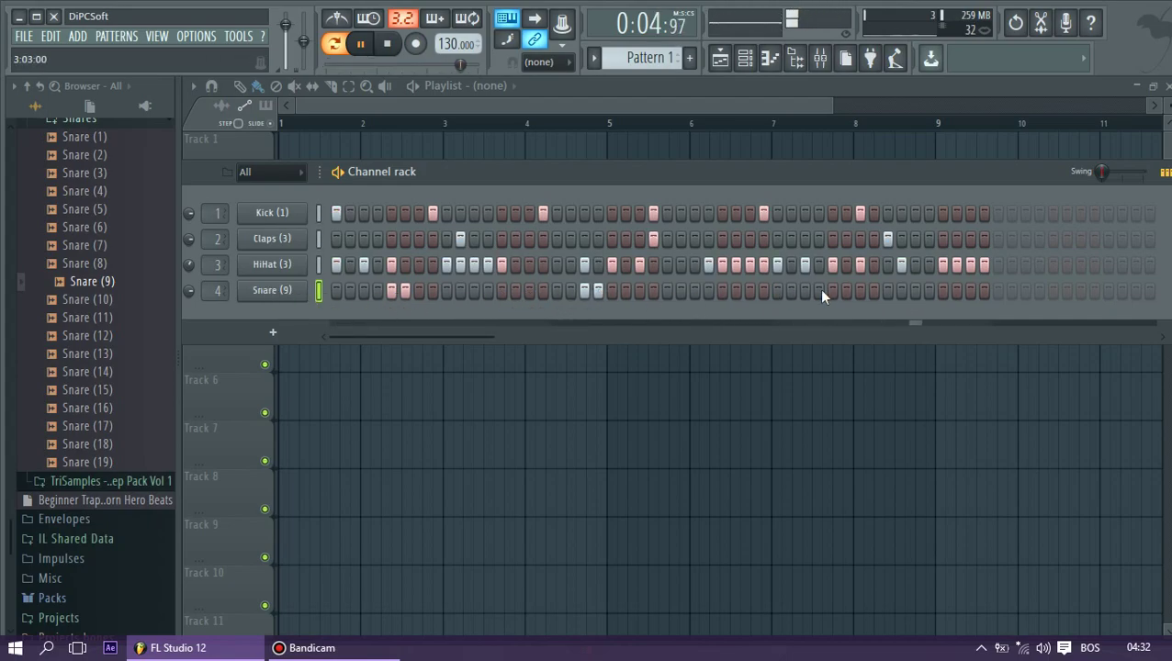
{"action": "left_click_drag", "start_coordinate": [791, 290], "coordinate": [805, 291]}
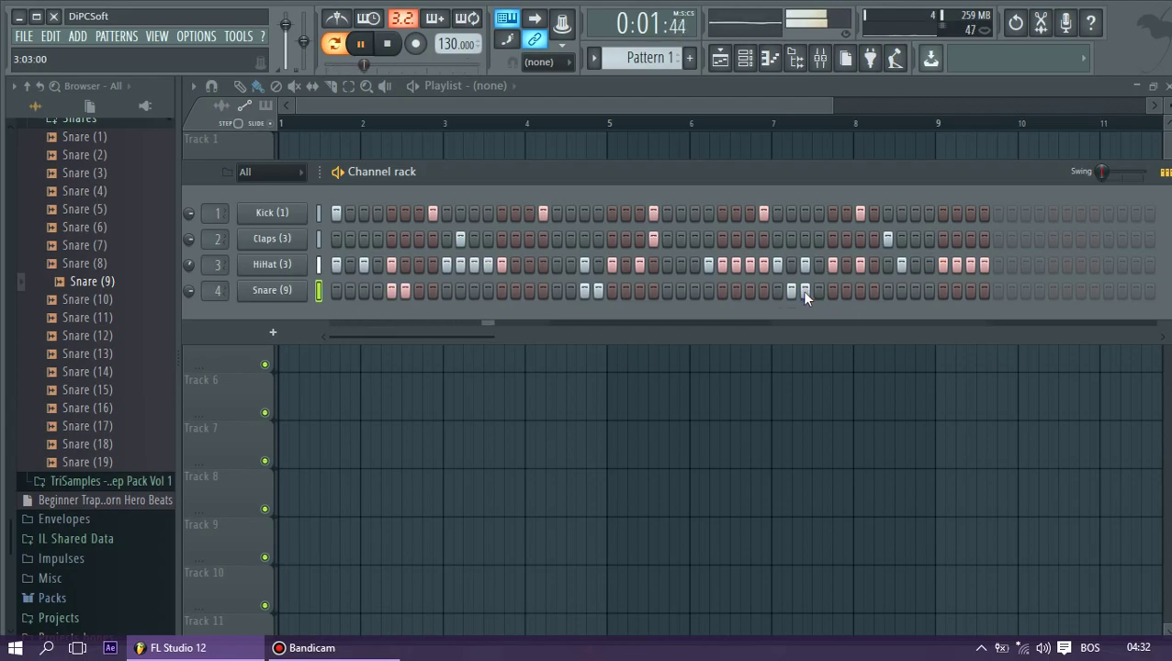
Lower the Snare (9) channel's volume and add Fruity Reeverb 2 to the first effect slot of mixer Insert 4
{"action": "left_click_drag", "start_coordinate": [191, 289], "coordinate": [191, 344]}
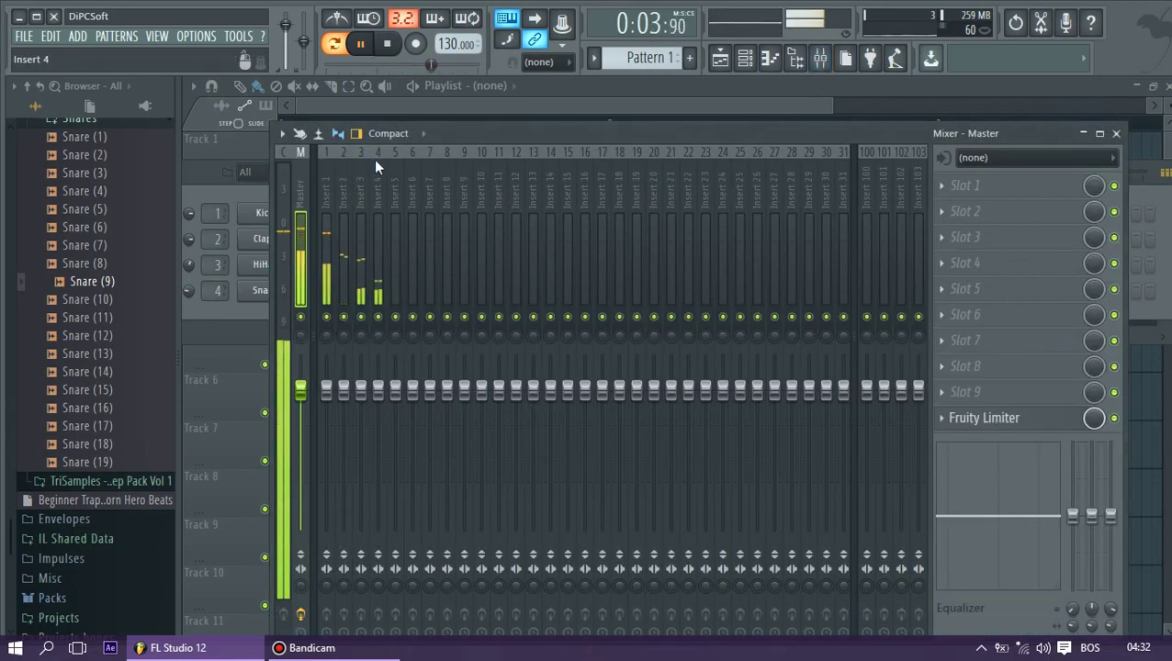
{"action": "left_click", "coordinate": [374, 161]}
{"action": "left_click", "coordinate": [952, 188]}
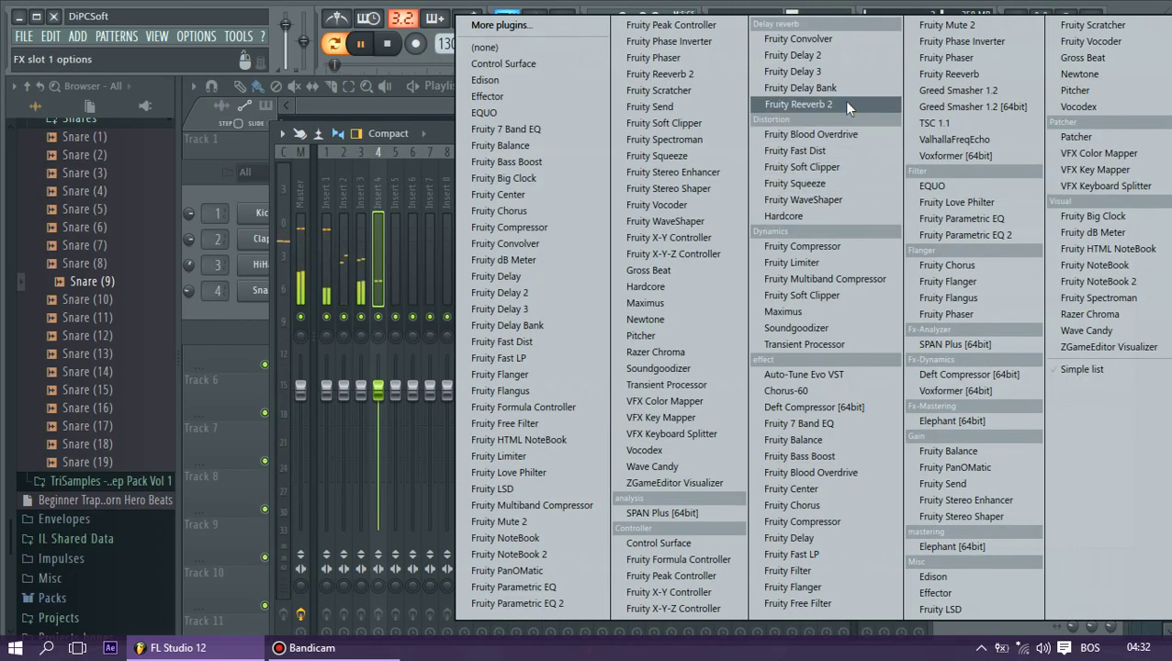
{"action": "left_click", "coordinate": [768, 177]}
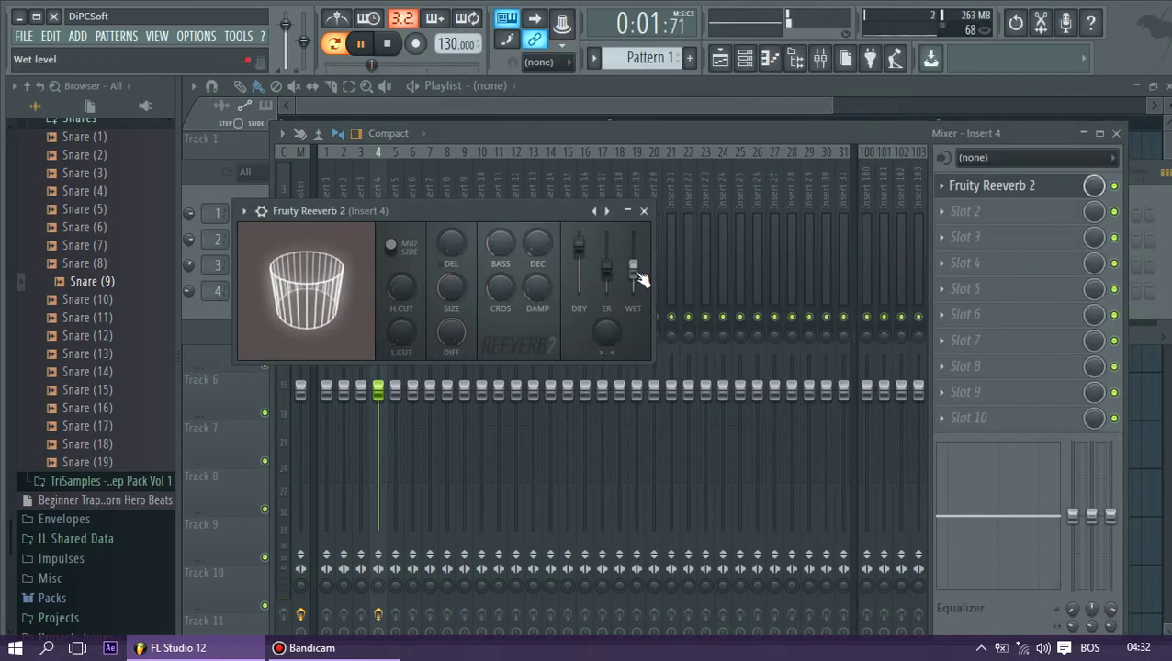
{"action": "left_click", "coordinate": [575, 101]}
{"action": "left_click", "coordinate": [760, 64]}
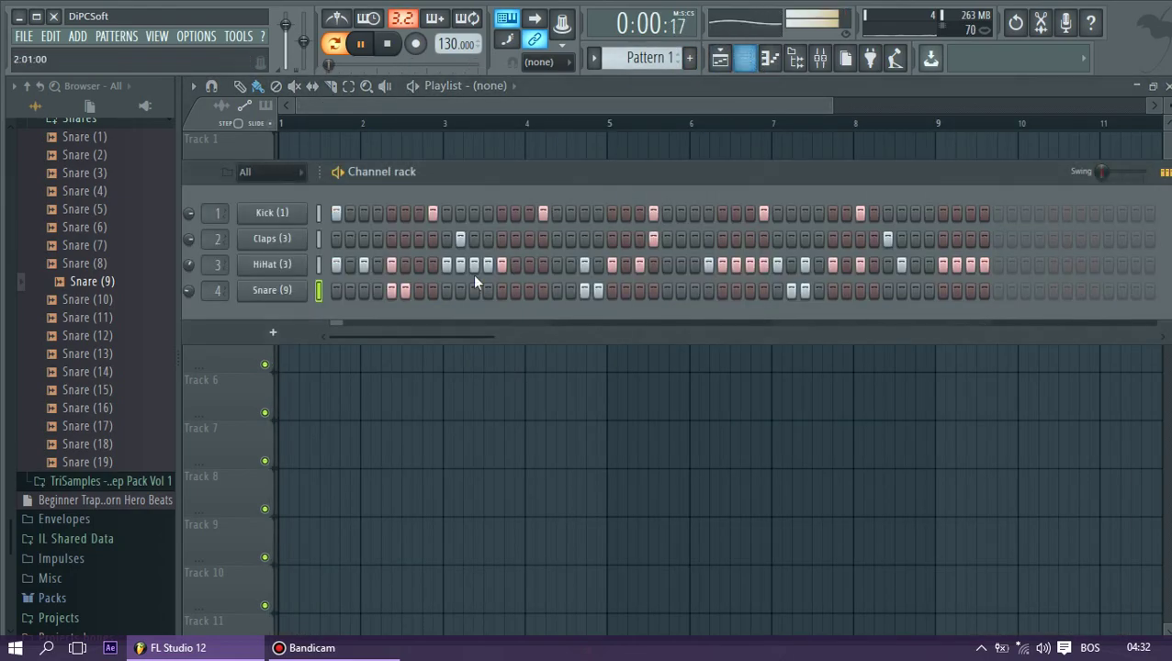
Fill the Snare (9) channel on each 4 steps, replacing a trial fill on each 8 steps
{"action": "right_click", "coordinate": [297, 290]}
{"action": "left_click", "coordinate": [496, 377]}
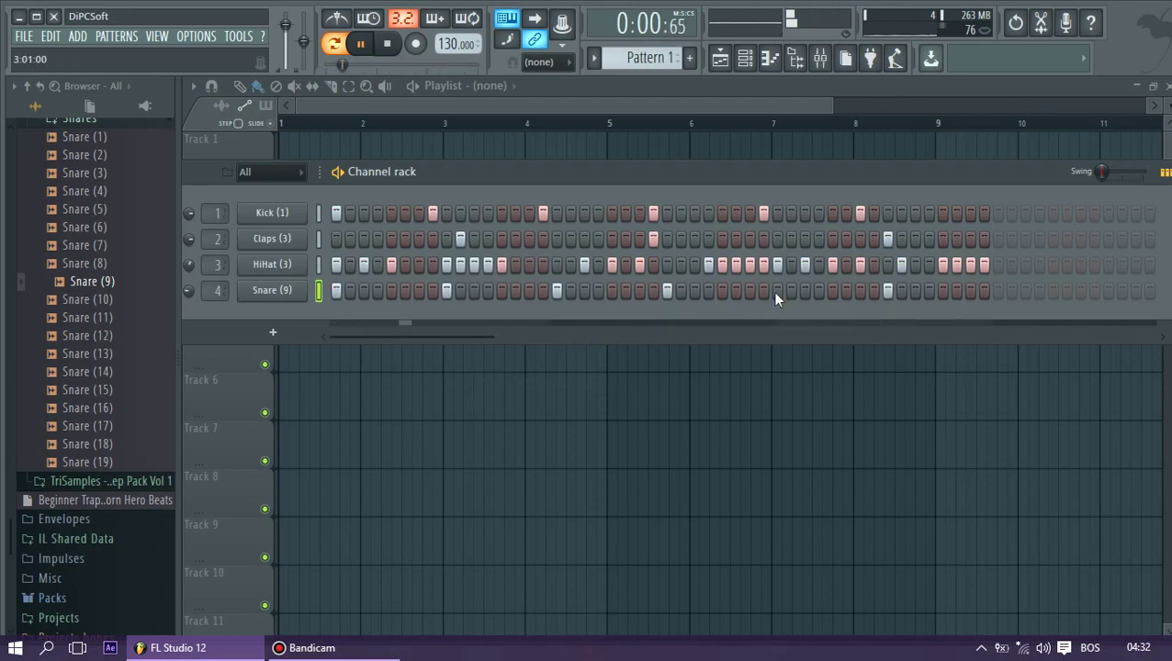
{"action": "right_click", "coordinate": [286, 290]}
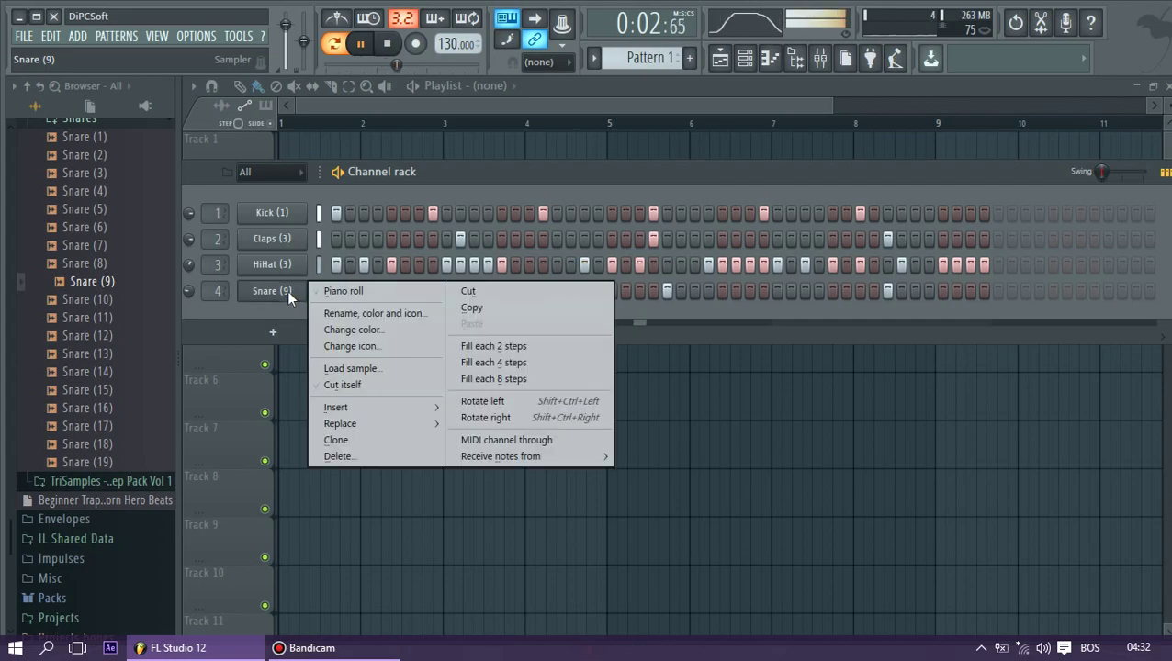
{"action": "left_click", "coordinate": [478, 359]}
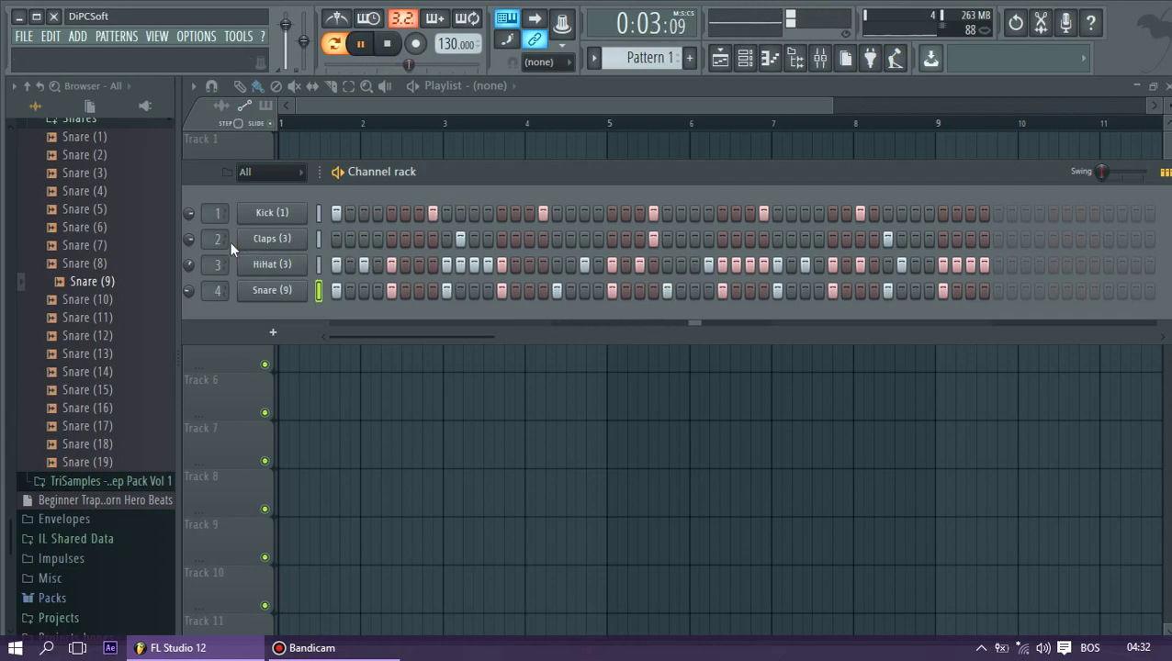
Replace the hi-hat channel's sample with HiHats (3) from the Trap Jesus Hihats folder and play the pattern
{"action": "left_click_drag", "start_coordinate": [352, 183], "coordinate": [450, 177]}
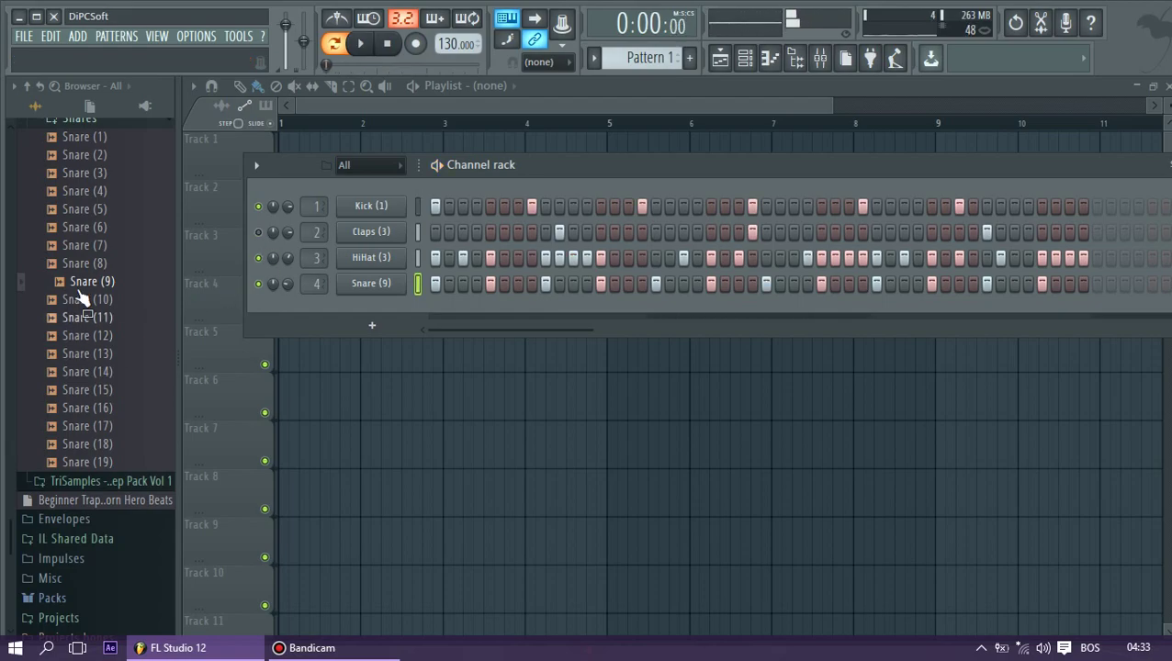
{"action": "scroll", "coordinate": [82, 276], "scroll_direction": "up", "scroll_amount": 6}
{"action": "left_click", "coordinate": [81, 230]}
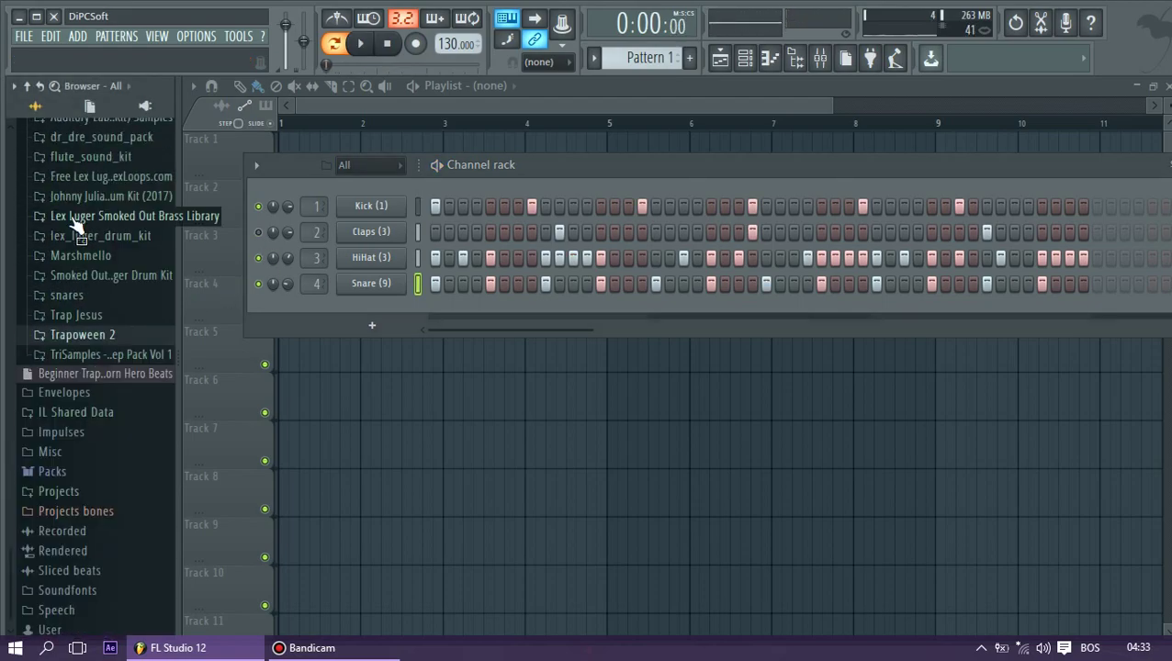
{"action": "left_click", "coordinate": [78, 315]}
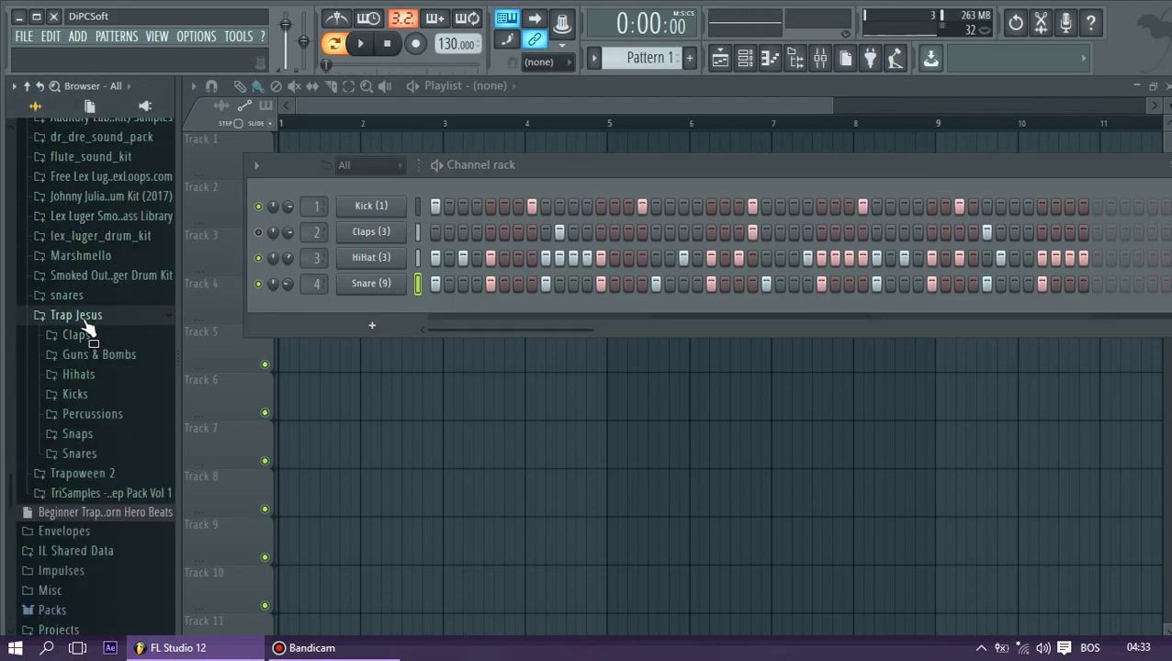
{"action": "left_click", "coordinate": [79, 375]}
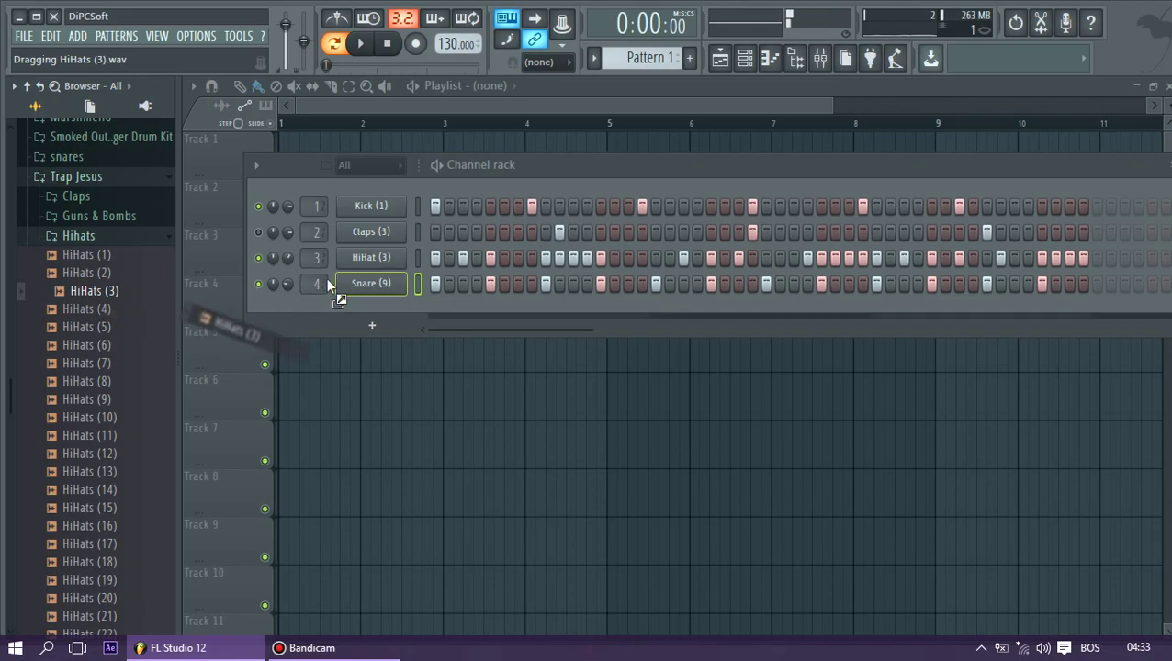
{"action": "left_click_drag", "start_coordinate": [393, 265], "coordinate": [393, 268]}
{"action": "key", "text": "space"}
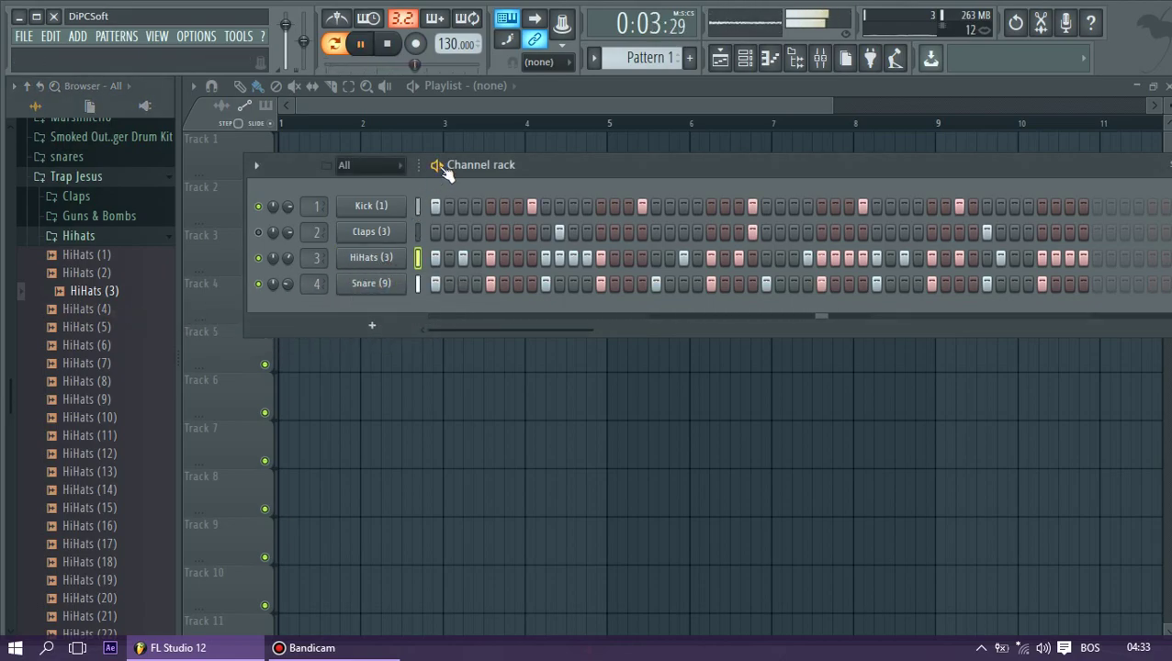
Place four Pattern 1 clips end to end on playlist Track 1 across bars 1–12 and select Pattern 2
{"action": "left_click", "coordinate": [720, 62]}
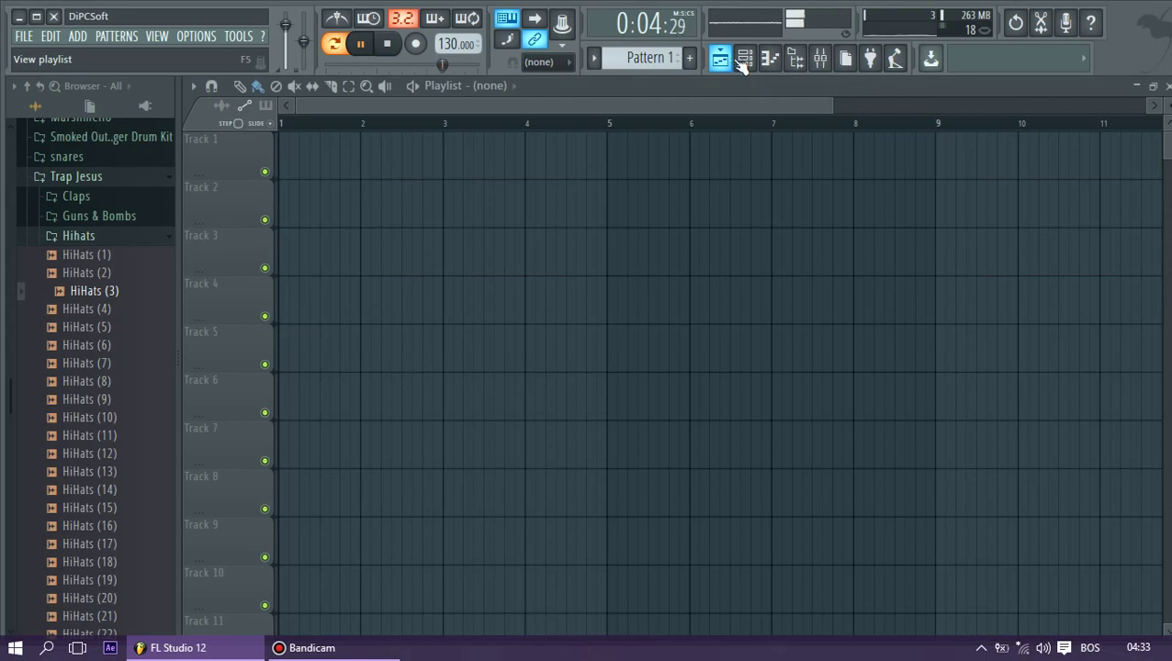
{"action": "left_click", "coordinate": [360, 151]}
{"action": "left_click_drag", "start_coordinate": [771, 110], "coordinate": [823, 106]}
{"action": "mouse_move", "coordinate": [479, 164]}
{"action": "left_mouse_down"}
{"action": "mouse_move", "coordinate": [889, 169]}
{"action": "mouse_move", "coordinate": [818, 163]}
{"action": "left_mouse_up"}
{"action": "key", "text": "space"}
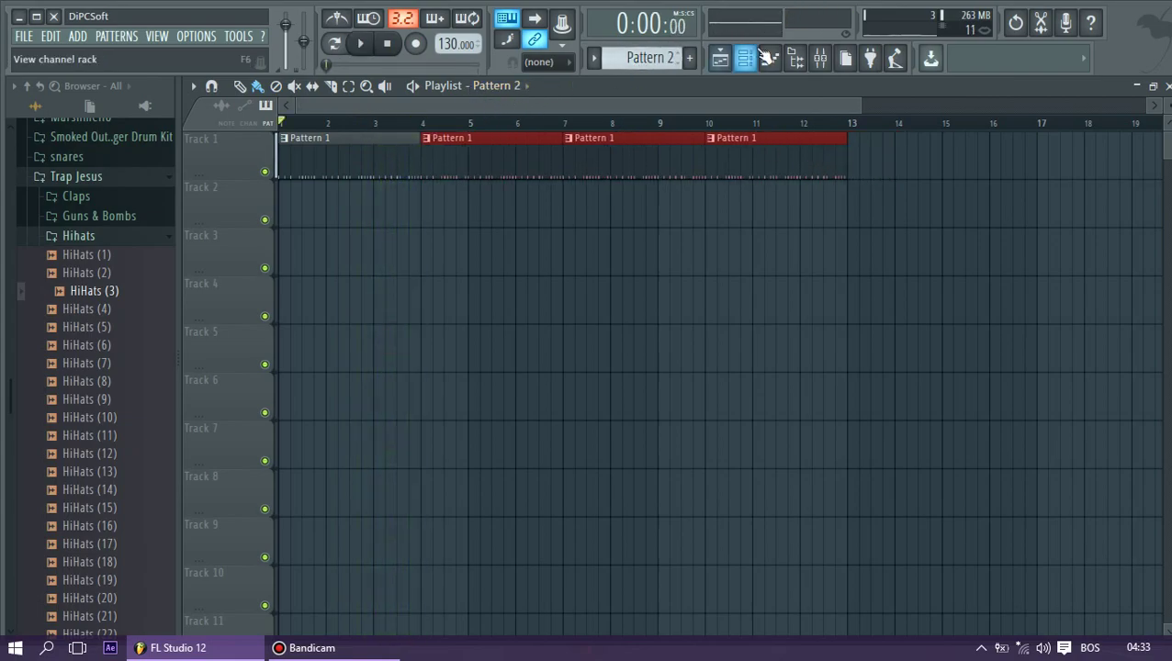
Add a reFX Nexus instrument channel for Pattern 2
{"action": "left_click", "coordinate": [744, 59]}
{"action": "left_click", "coordinate": [77, 37]}
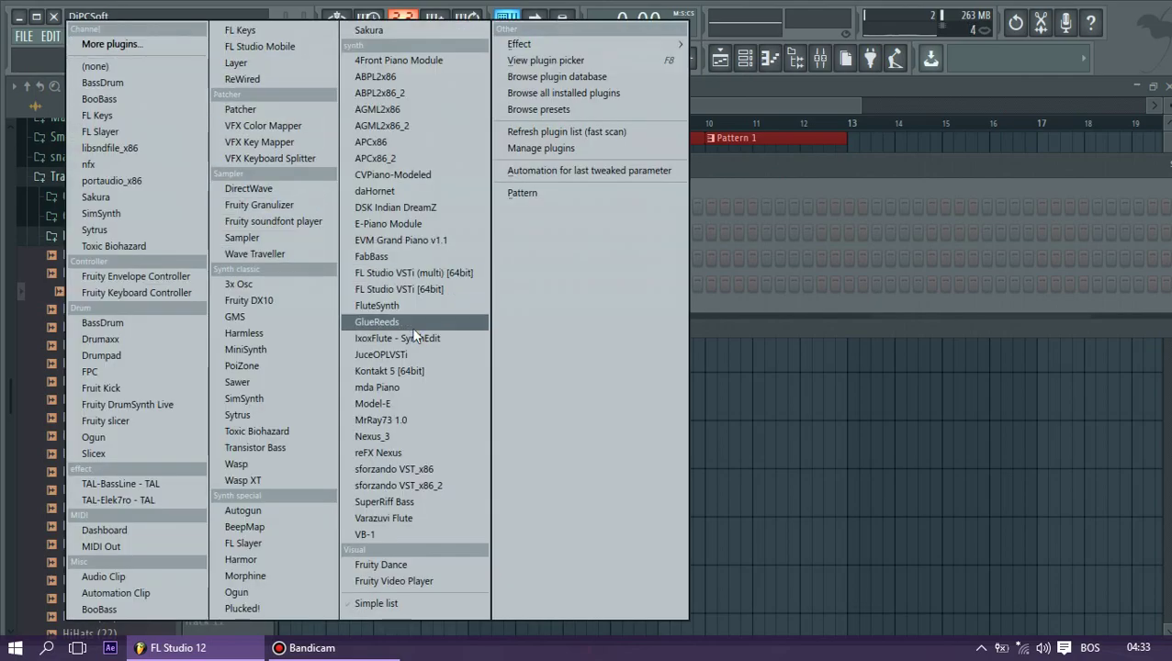
{"action": "left_click", "coordinate": [401, 455]}
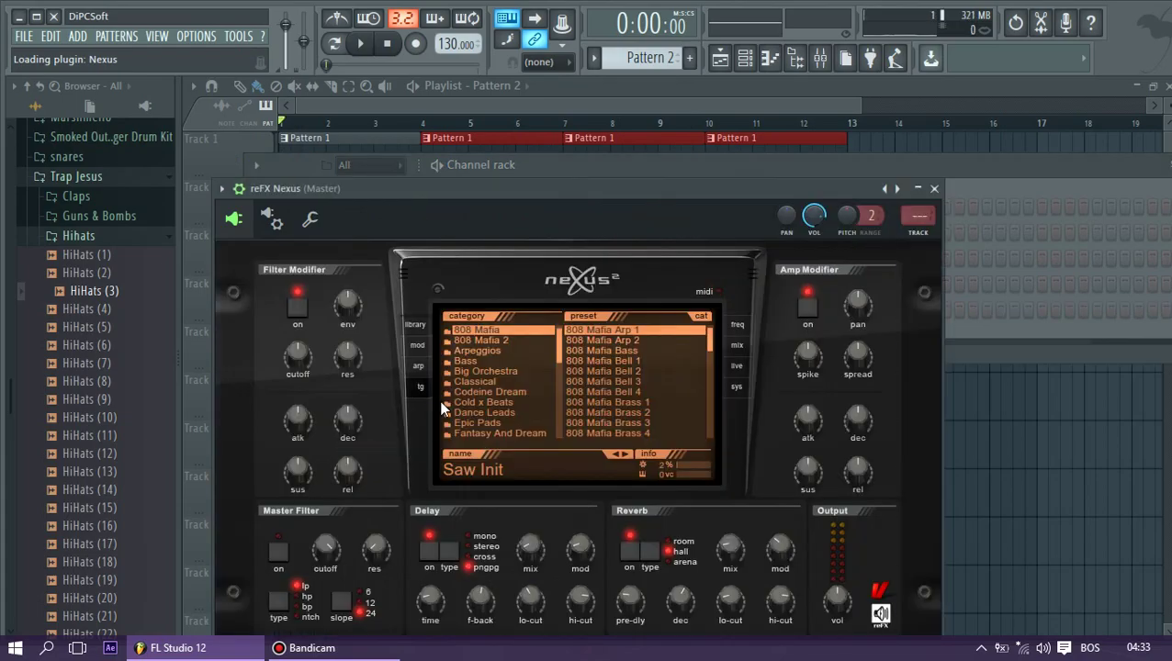
Audition the Codeine Dream (2) preset in the Codeine Dream category and load Codeine Dream (17) in Nexus
{"action": "left_click", "coordinate": [483, 389]}
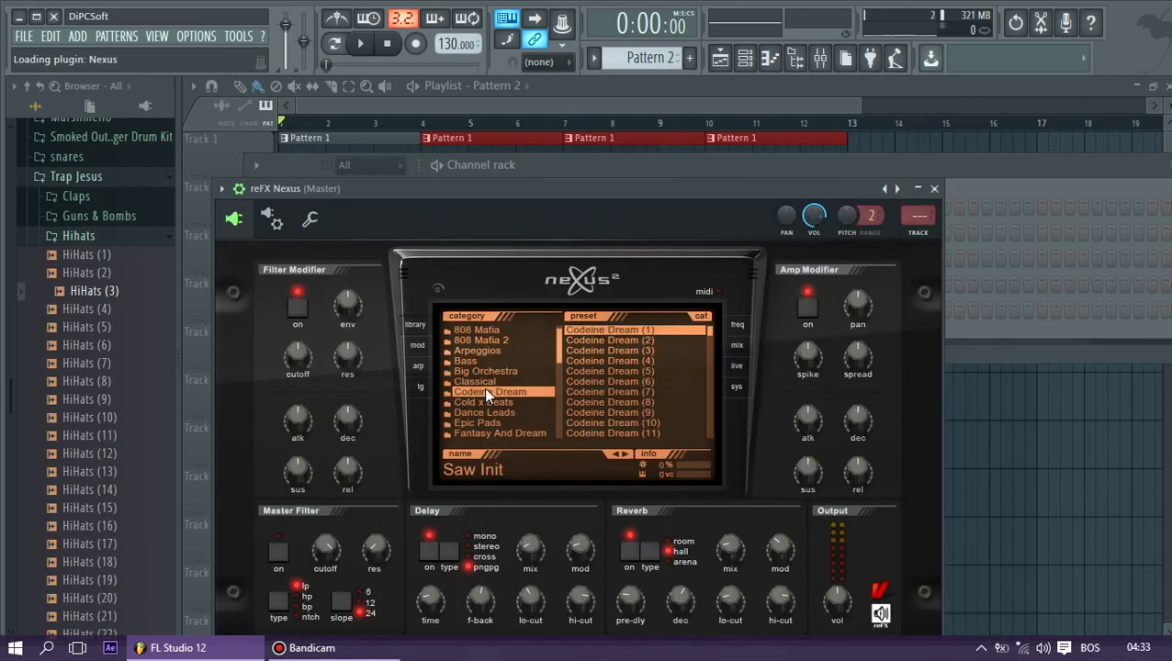
{"action": "left_click", "coordinate": [600, 340]}
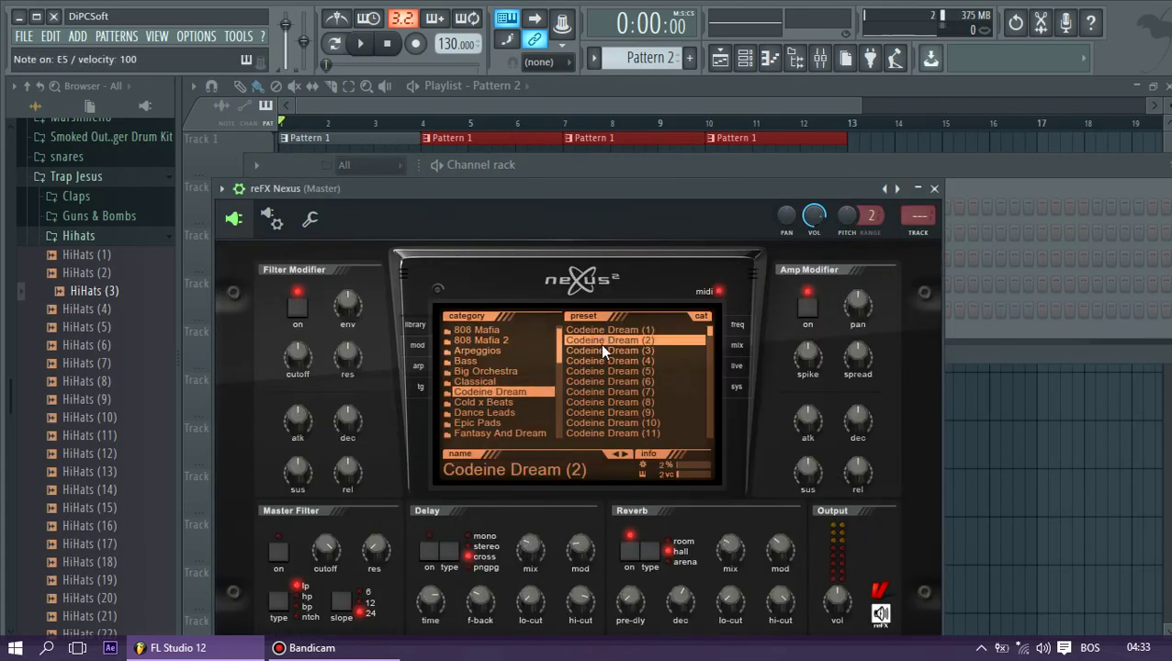
{"action": "key", "text": "w"}
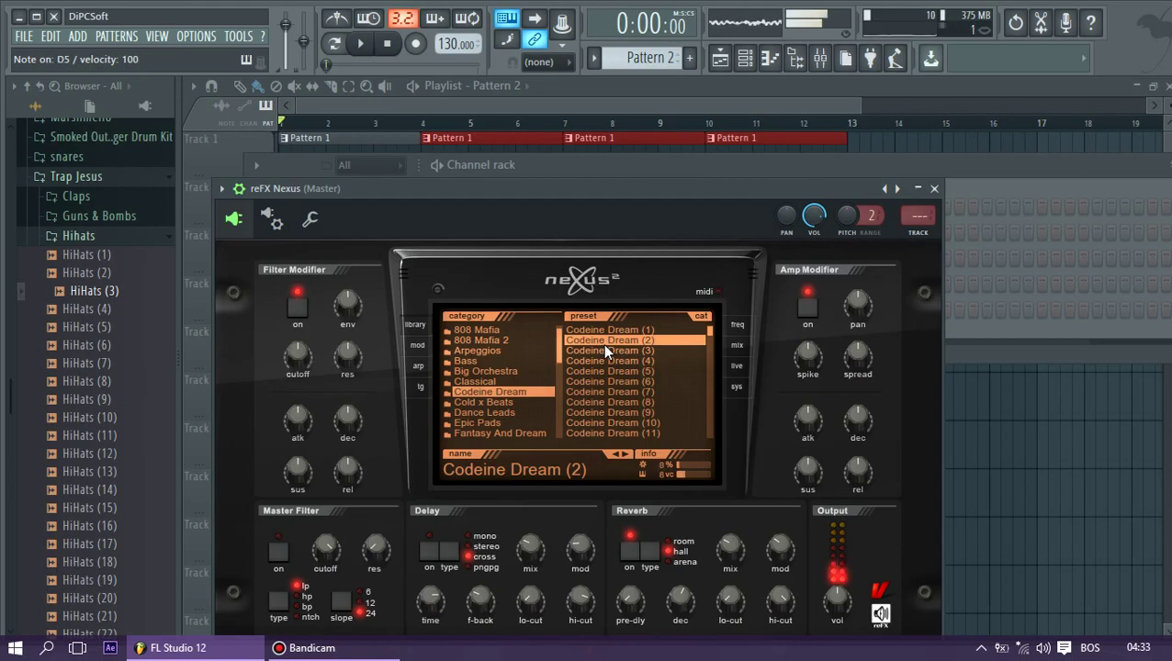
{"action": "scroll", "coordinate": [599, 353], "scroll_direction": "down", "scroll_amount": 3}
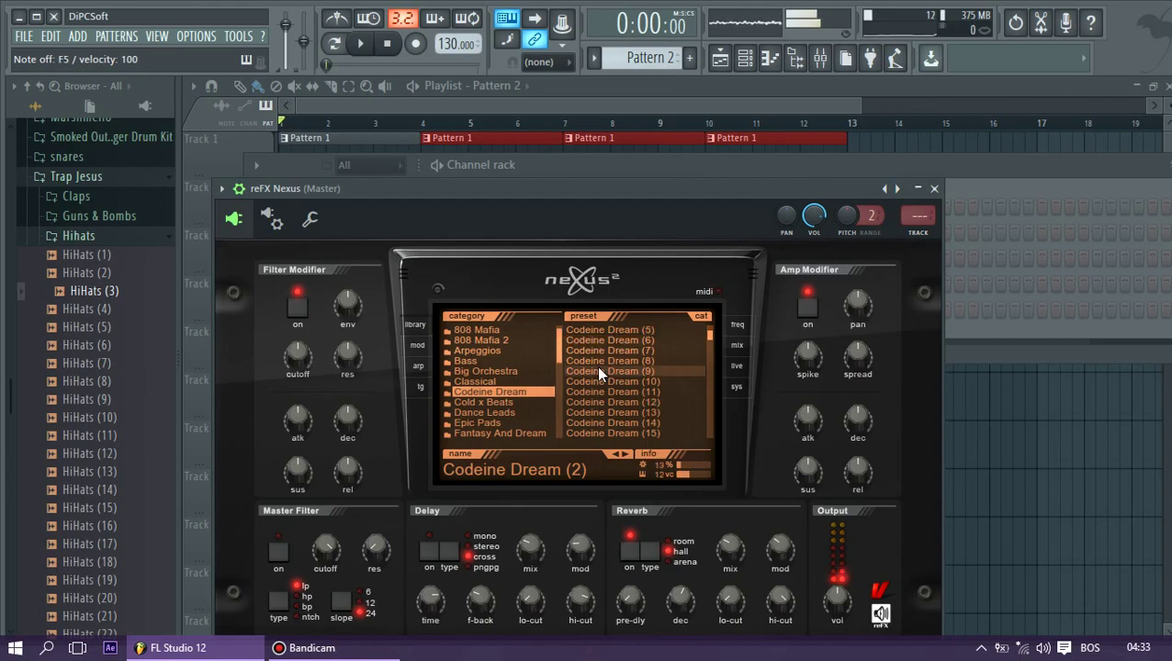
{"action": "left_click", "coordinate": [605, 412]}
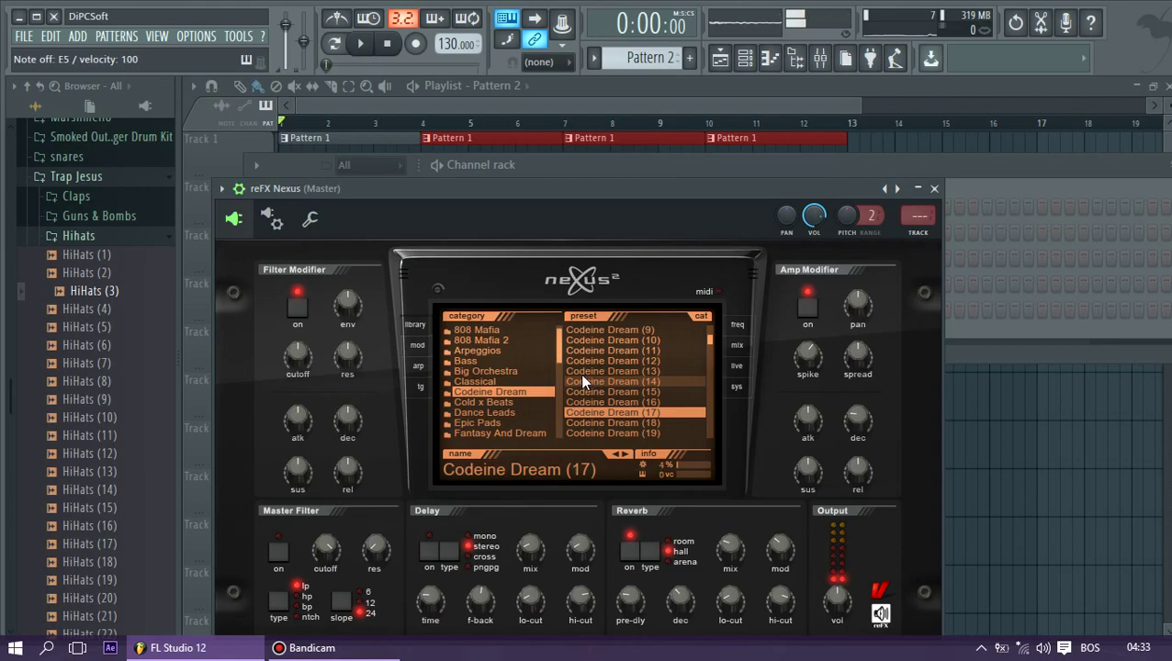
Place a Pattern 2 clip at bar 1 of playlist Track 2 and record a three-bar Nexus melody into it
{"action": "left_click", "coordinate": [476, 122]}
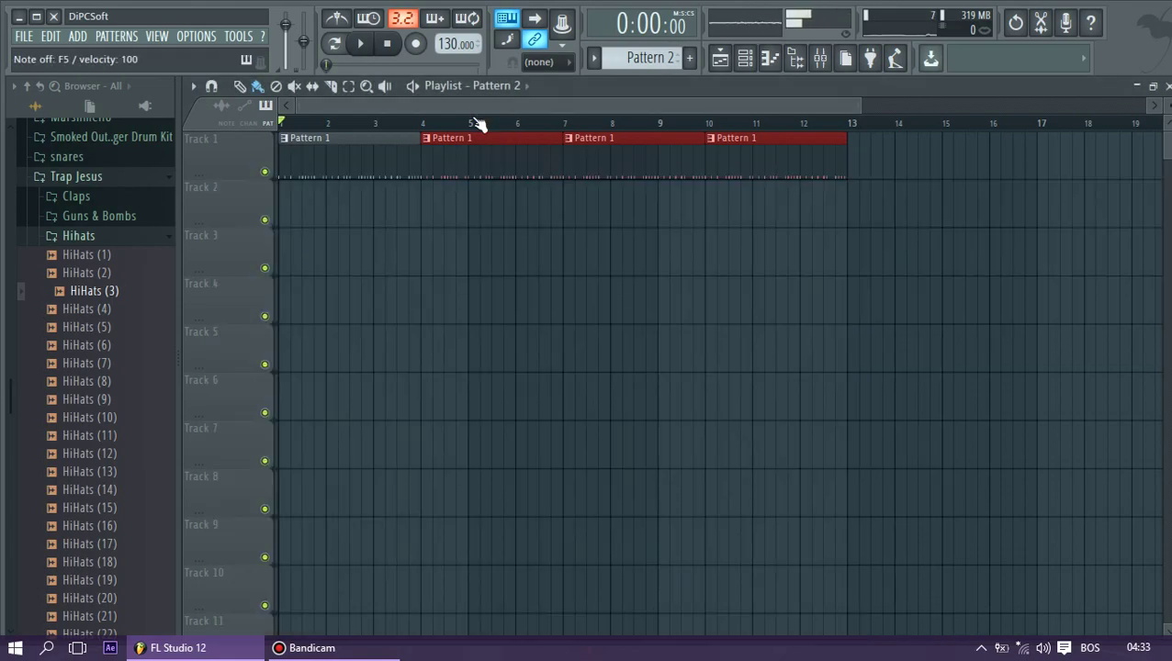
{"action": "left_click", "coordinate": [292, 220]}
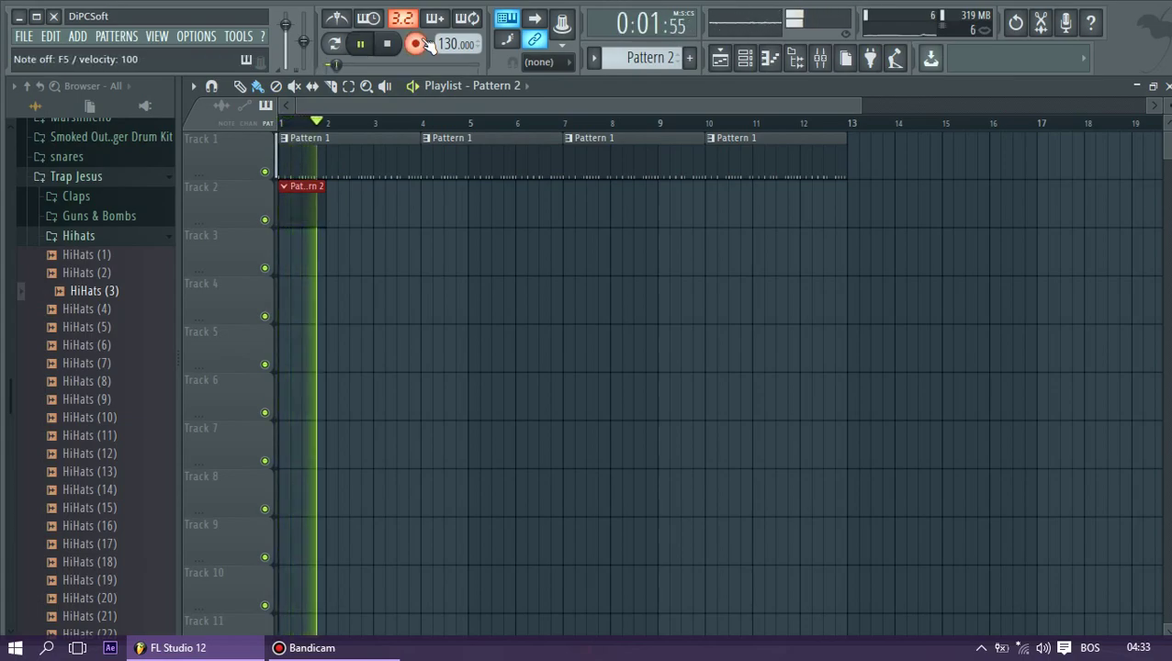
{"action": "key", "text": "space"}
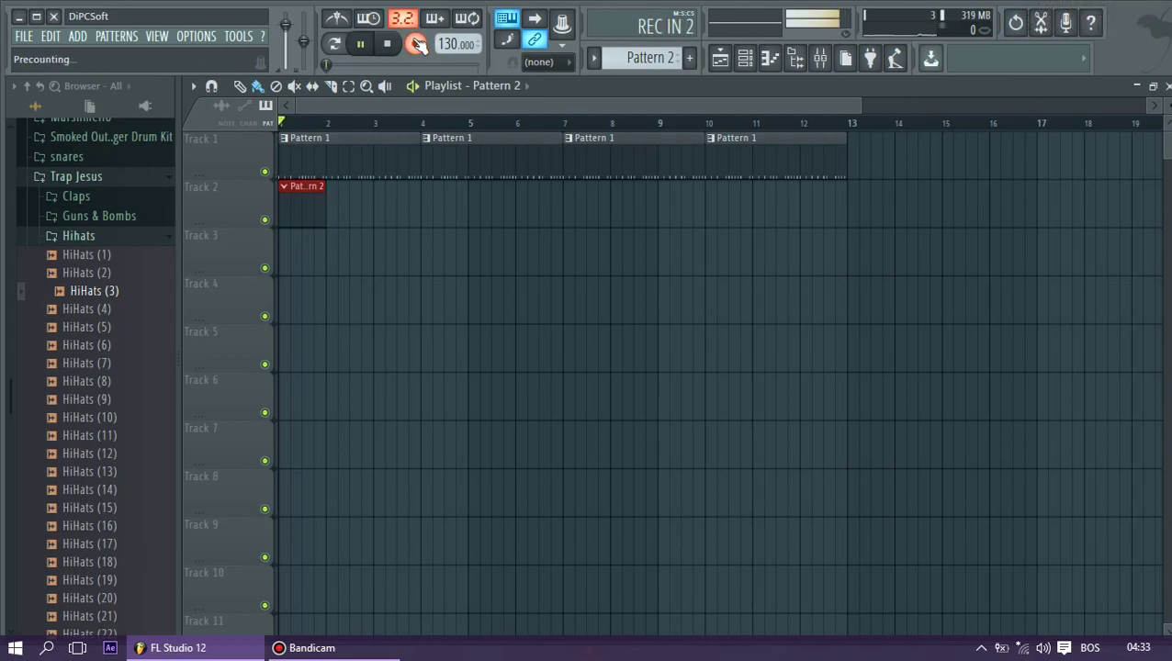
{"action": "key", "text": "space"}
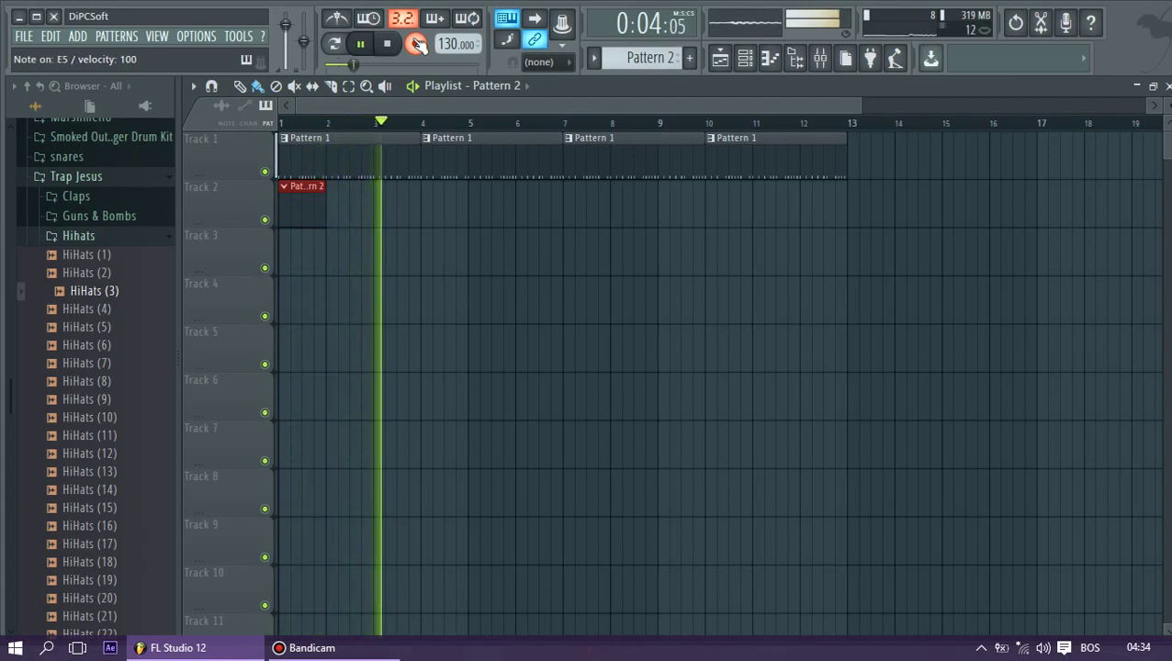
{"action": "key", "text": "space"}
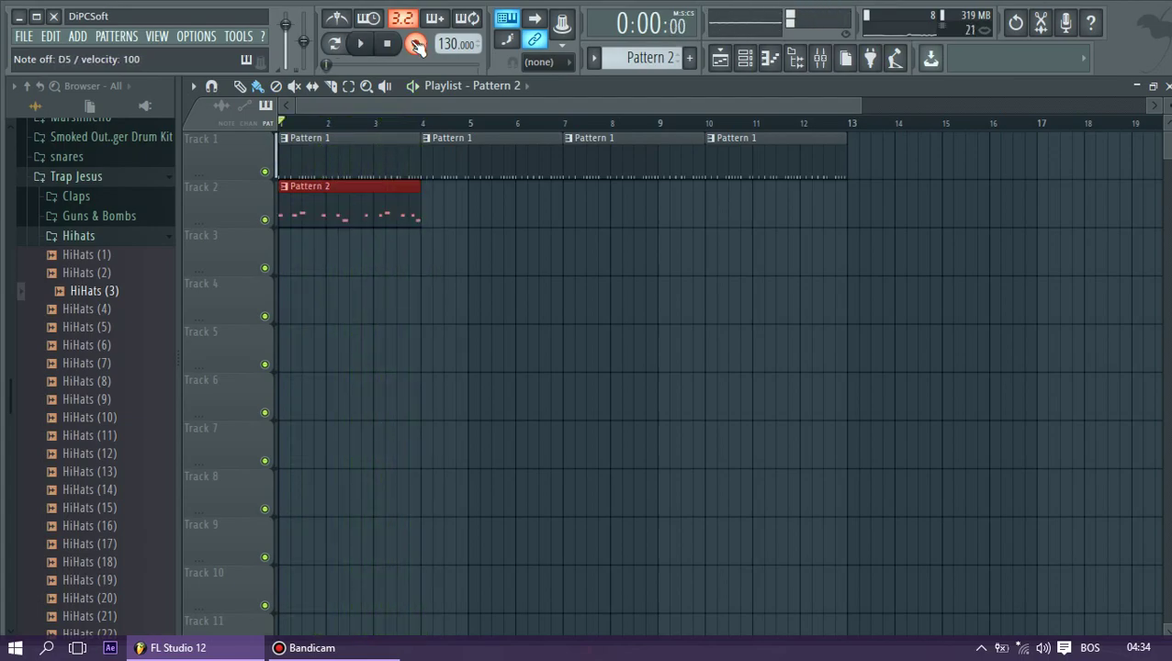
Place three more Pattern 2 clips end to end on Track 2 across bars 4–12 while playing the song
{"action": "key", "text": "space"}
{"action": "left_click_drag", "start_coordinate": [431, 201], "coordinate": [709, 217]}
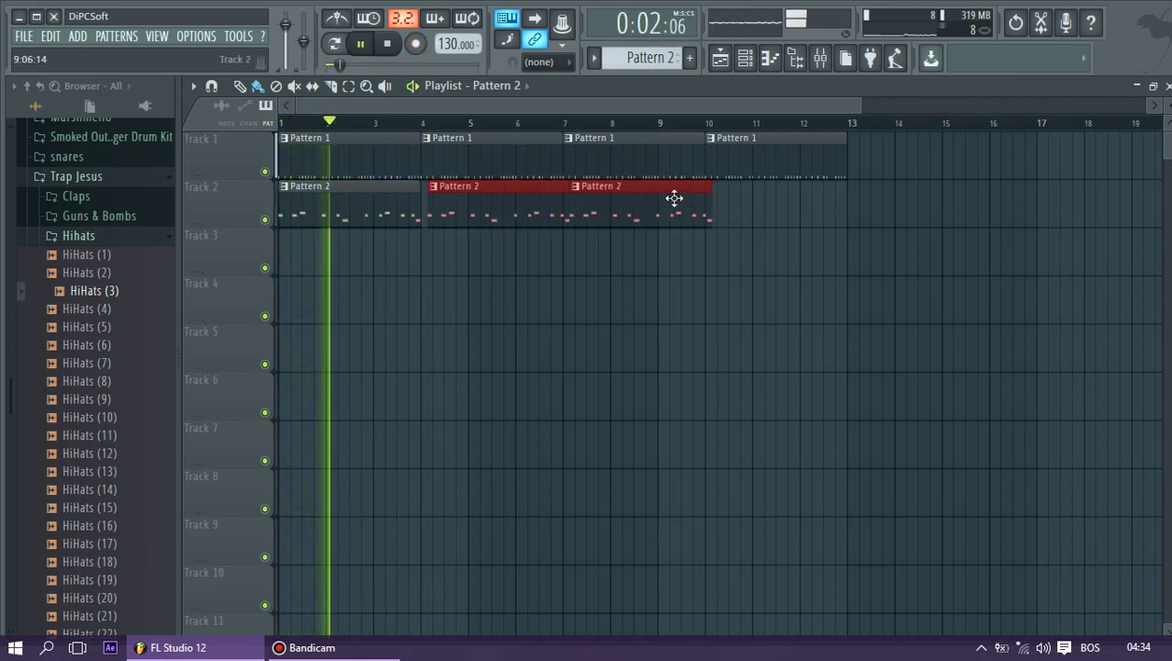
{"action": "left_click", "coordinate": [716, 207]}
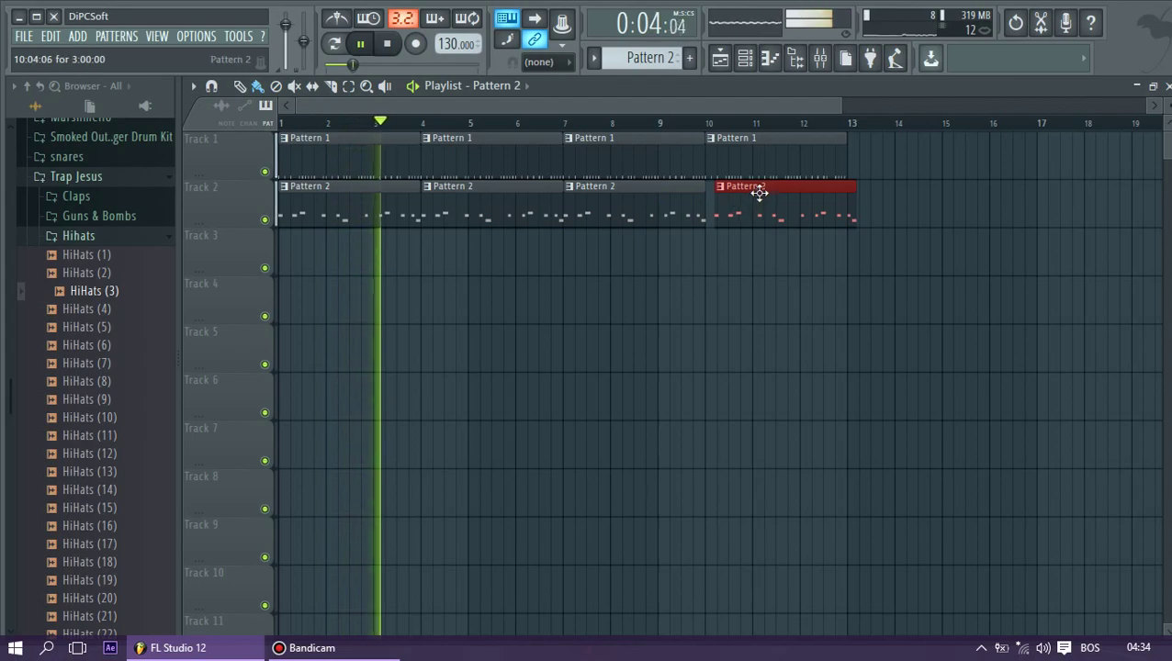
Show the channel rack for Pattern 1 and adjust the Snare (9) channel's volume during playback
{"action": "left_click", "coordinate": [743, 68]}
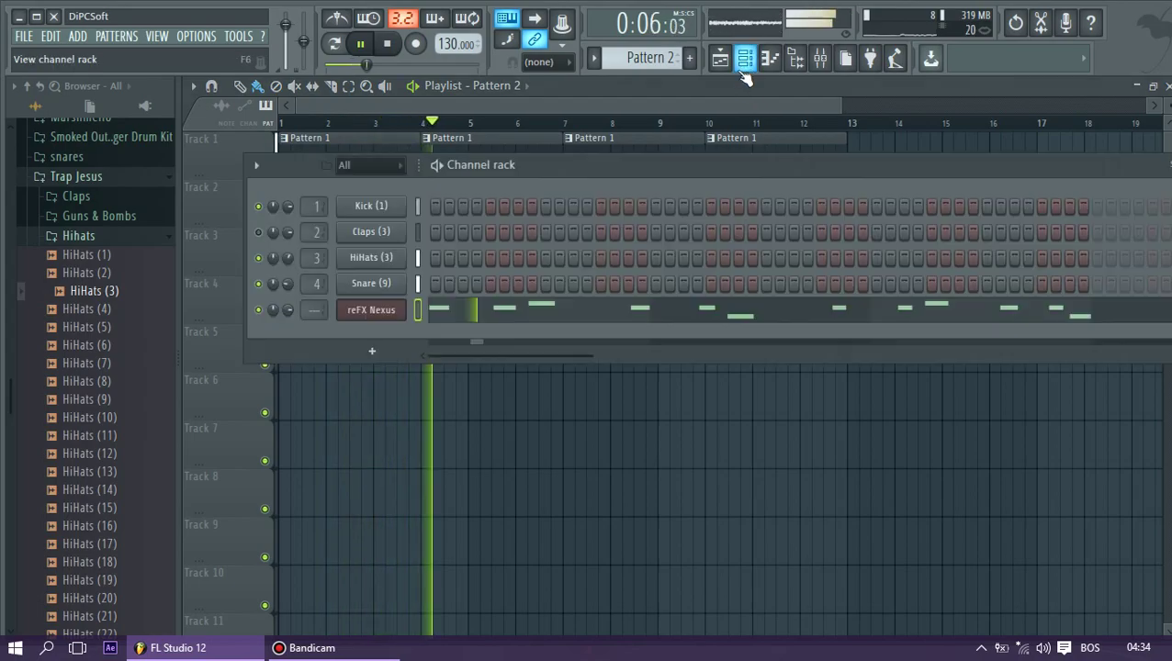
{"action": "scroll", "coordinate": [663, 59], "scroll_direction": "down", "scroll_amount": 1}
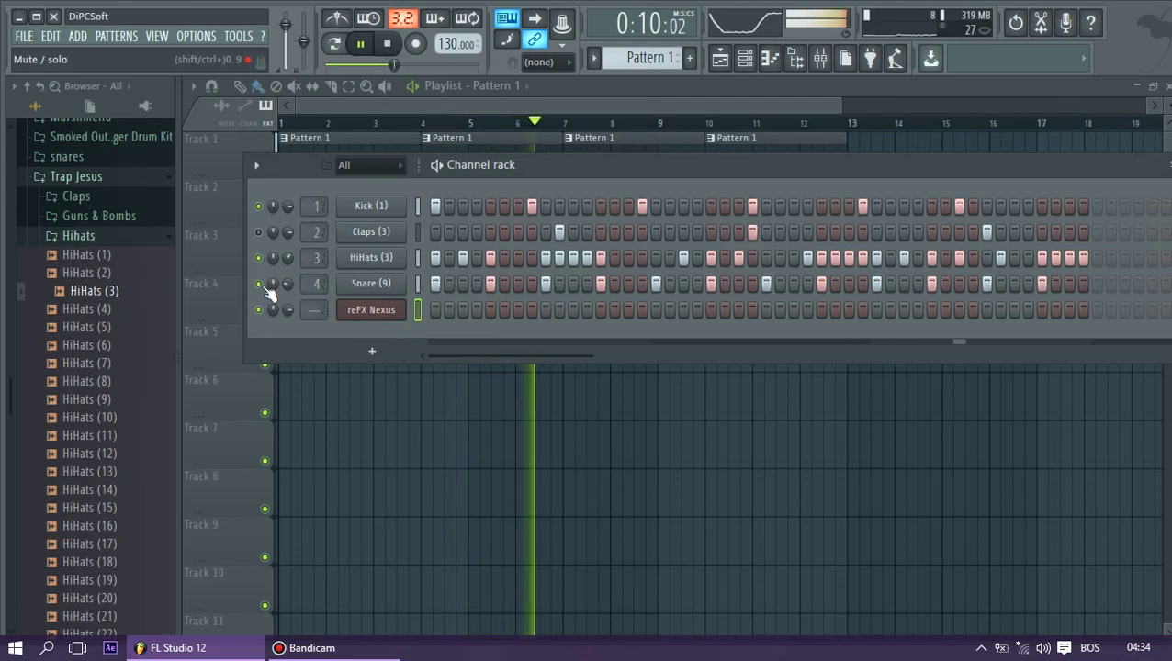
{"action": "key", "text": "space"}
{"action": "key", "text": "space"}
{"action": "left_click_drag", "start_coordinate": [271, 283], "coordinate": [271, 228]}
{"action": "left_click_drag", "start_coordinate": [273, 284], "coordinate": [287, 356]}
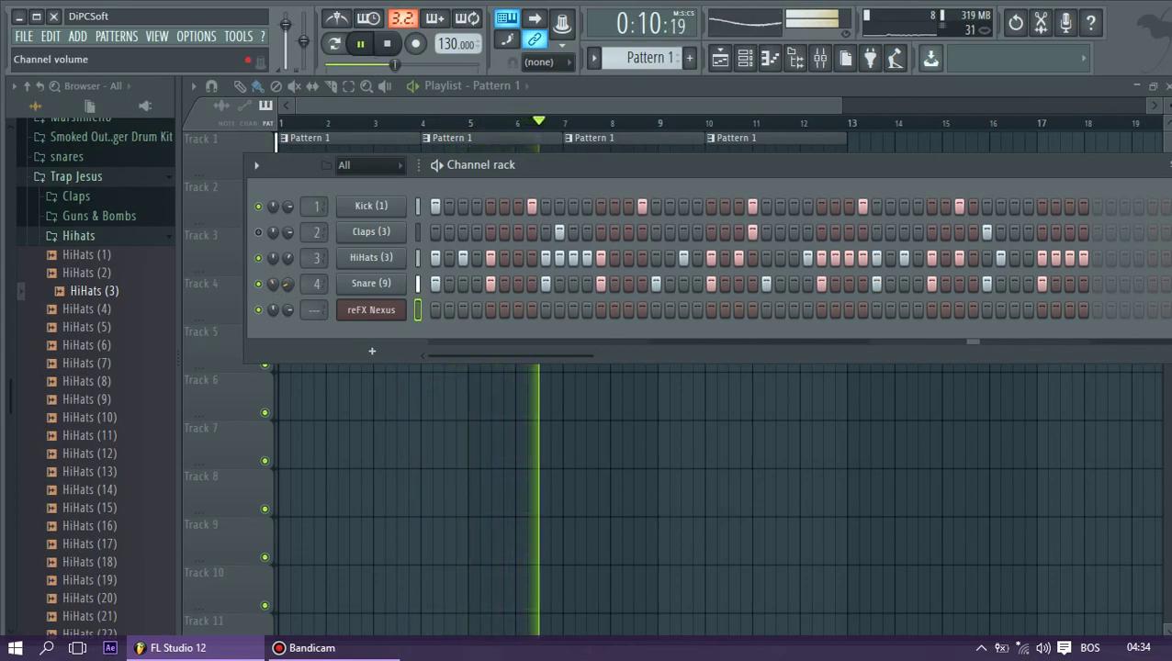
Mute the Kick (1) and Snare (9) channels in the channel rack while the song plays
{"action": "left_click", "coordinate": [494, 98]}
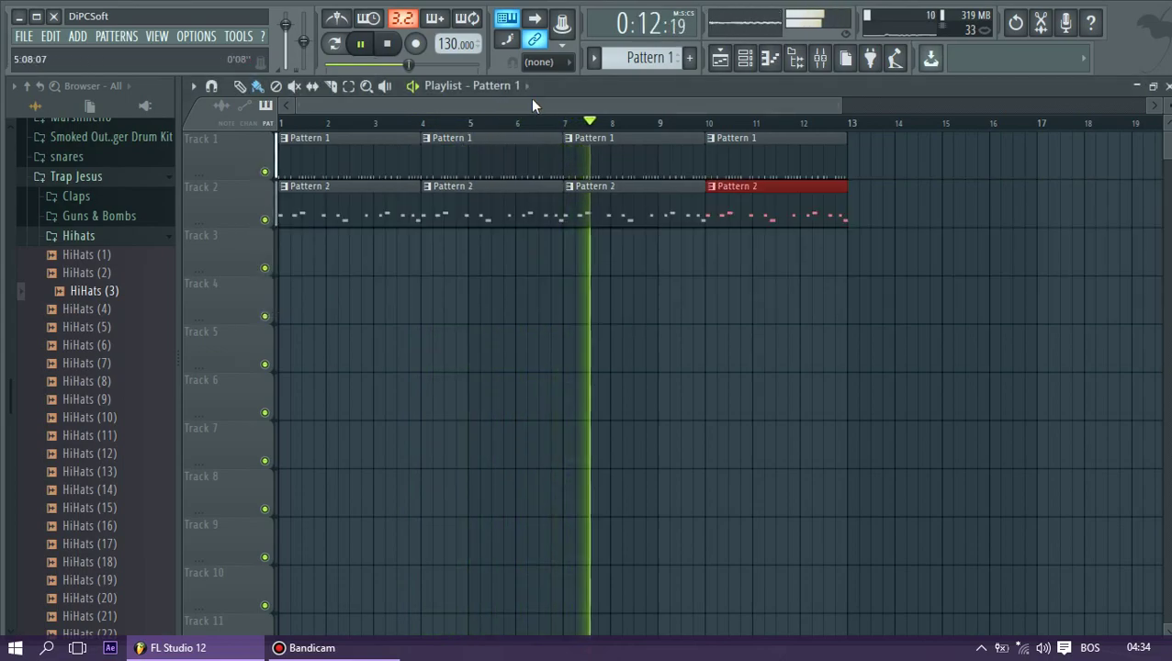
{"action": "left_click", "coordinate": [745, 58]}
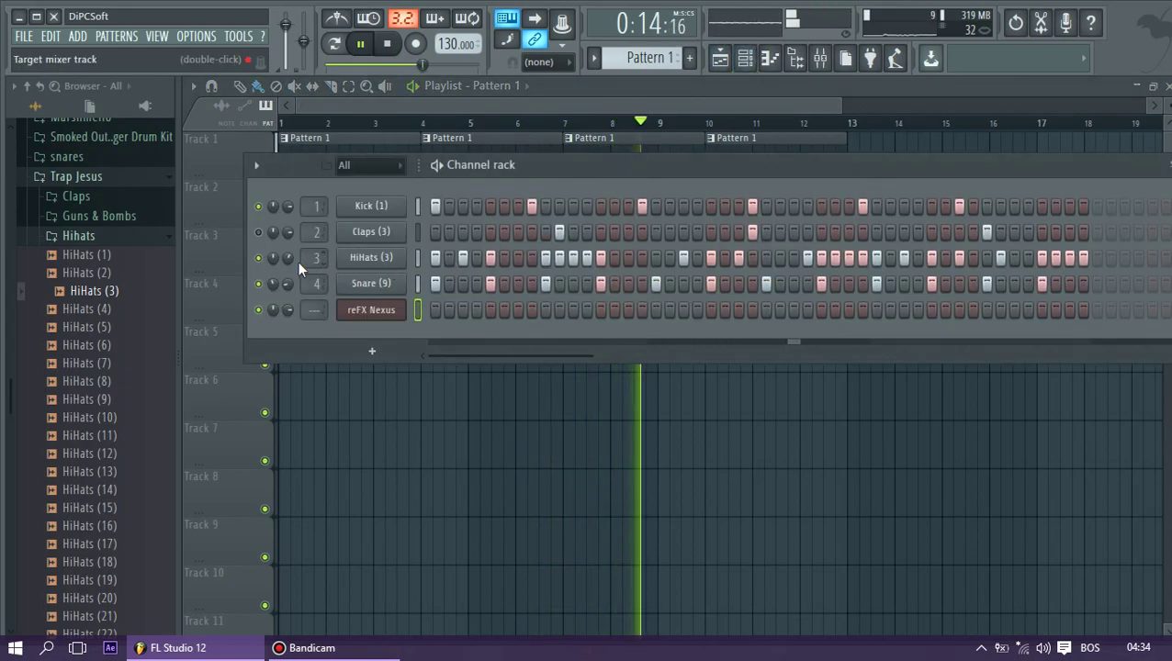
{"action": "left_click", "coordinate": [260, 208]}
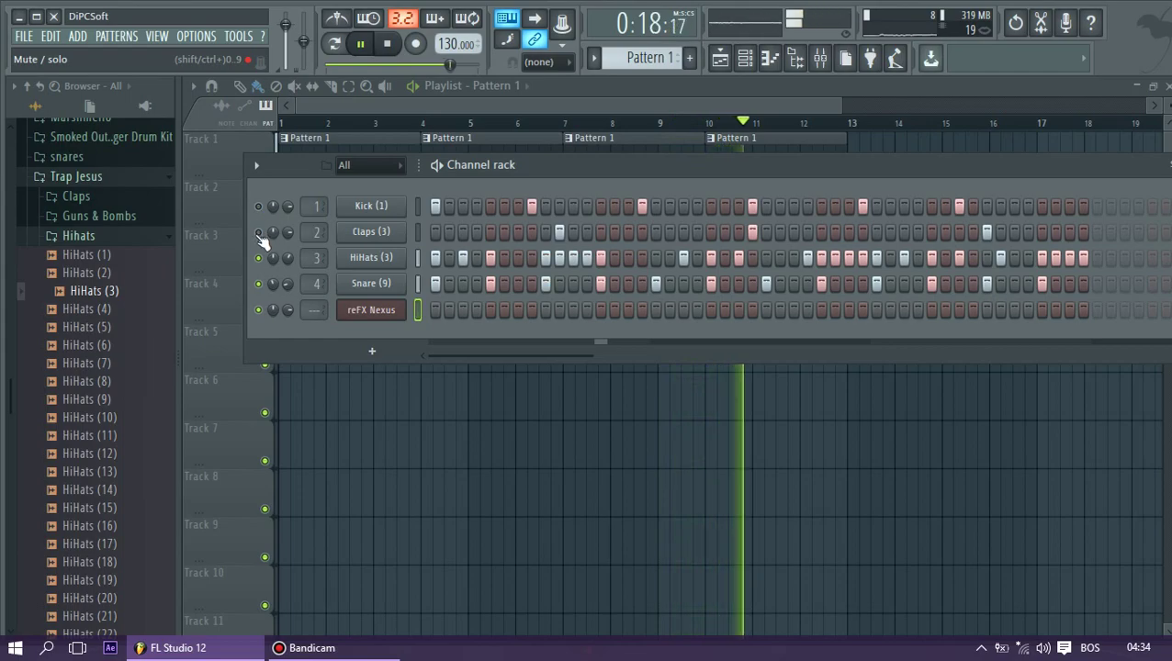
{"action": "left_click", "coordinate": [260, 285]}
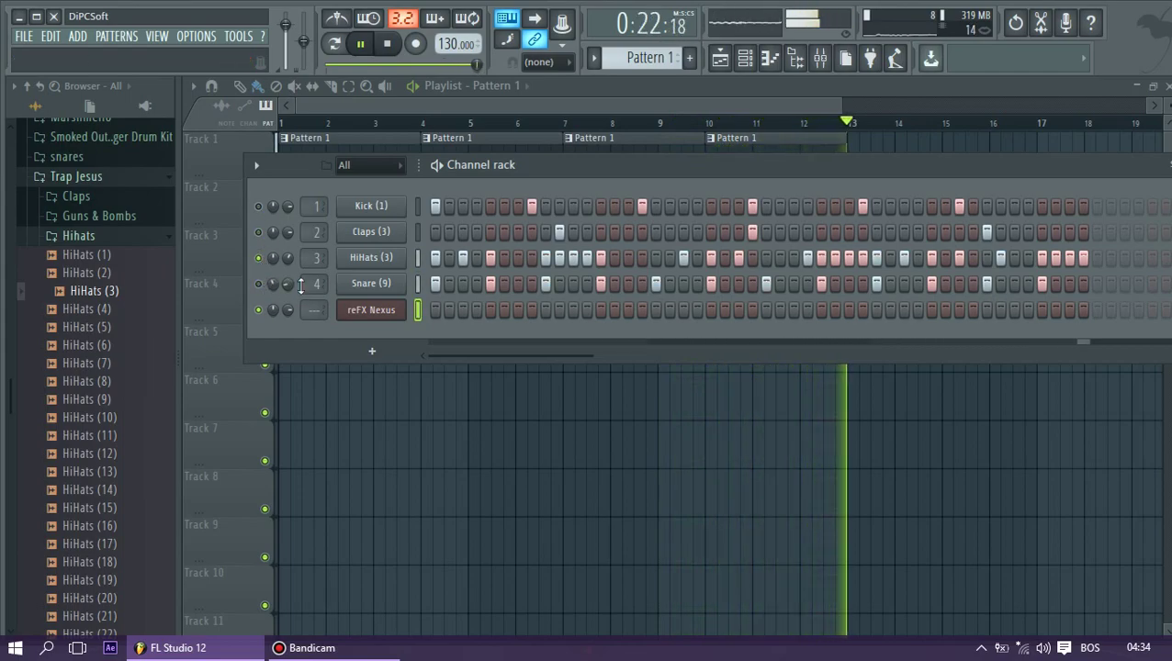
Delete the Snare (9) and Claps (3) channels from the channel rack
{"action": "right_click", "coordinate": [359, 285]}
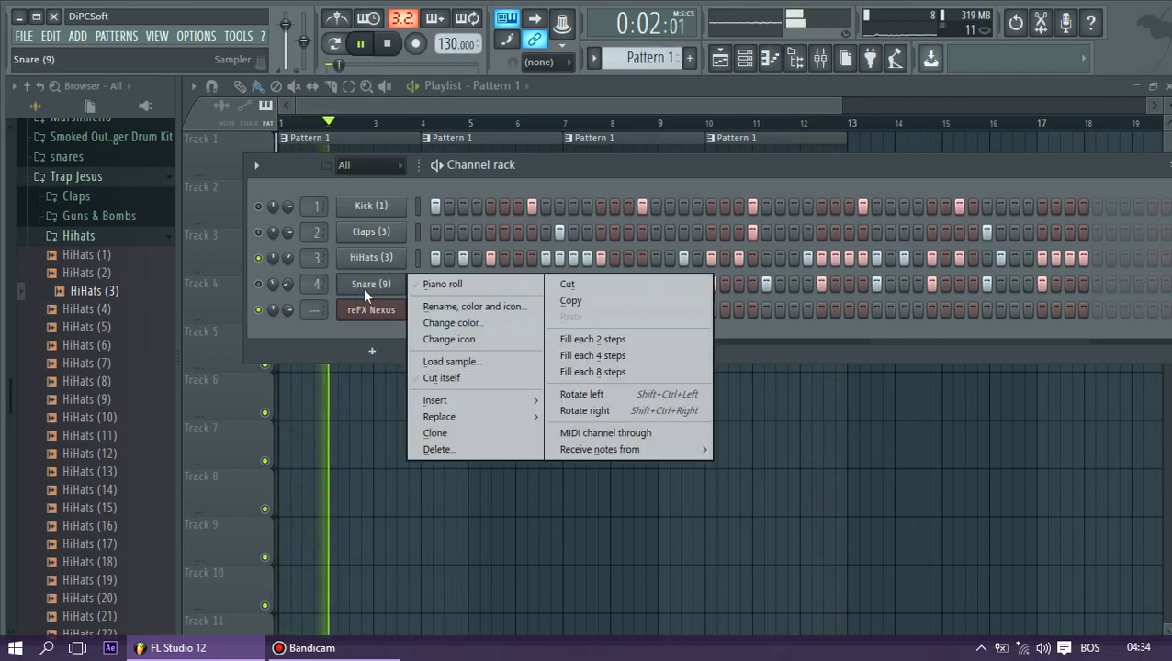
{"action": "left_click", "coordinate": [445, 451]}
{"action": "key", "text": "Return"}
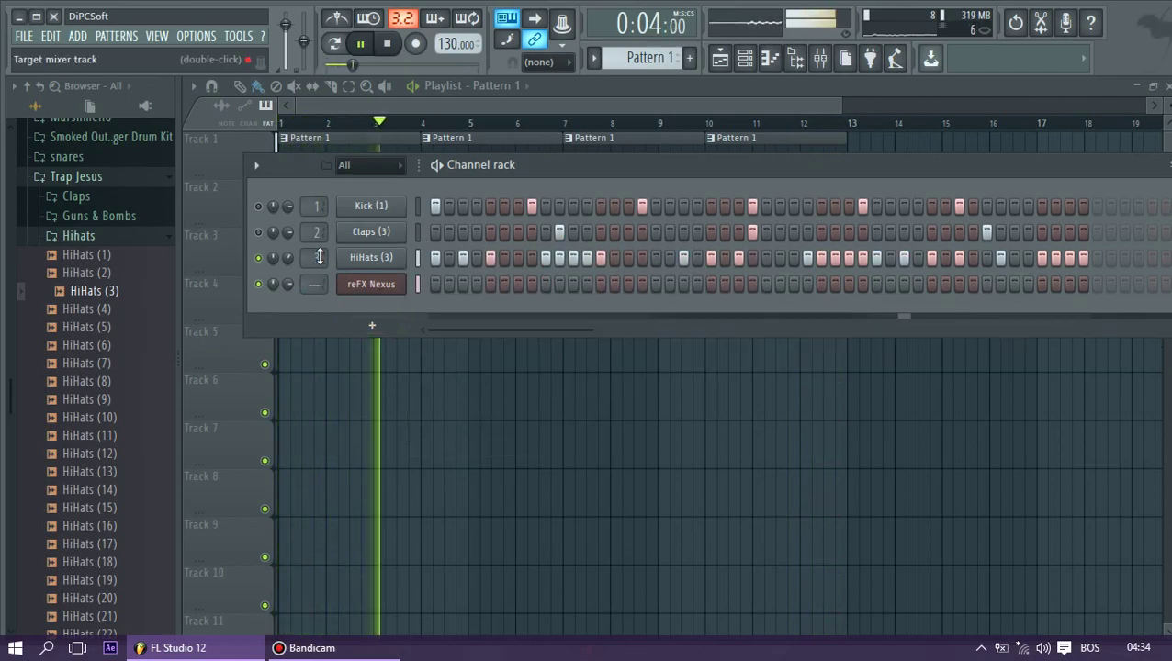
{"action": "right_click", "coordinate": [394, 231]}
{"action": "left_click", "coordinate": [463, 398]}
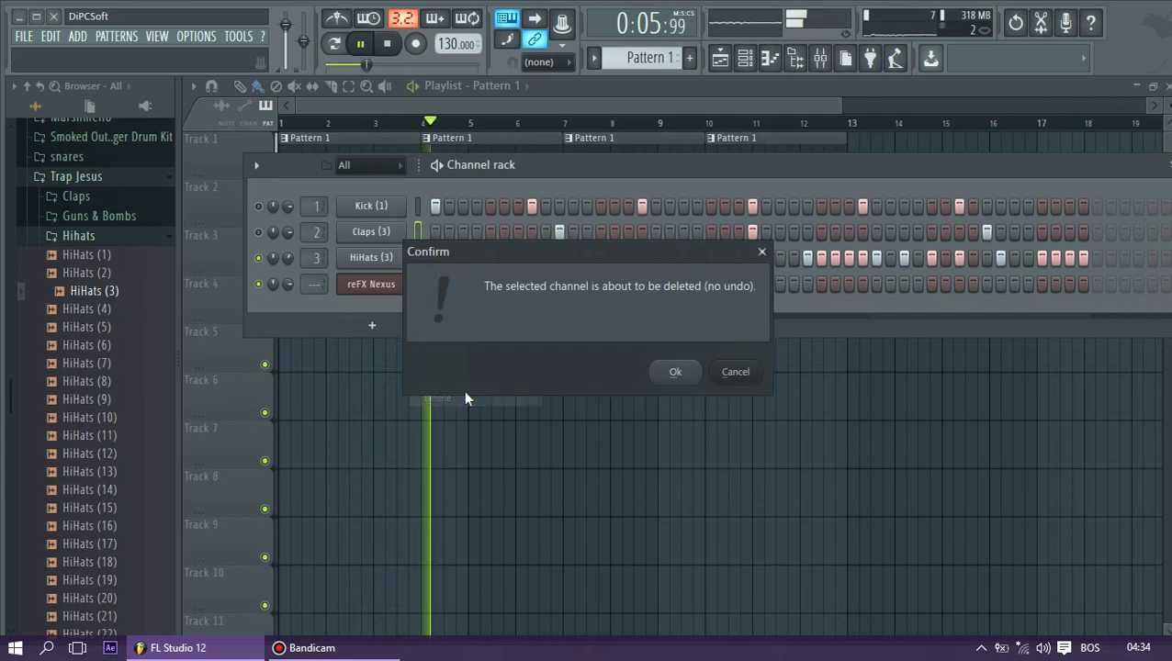
{"action": "key", "text": "Return"}
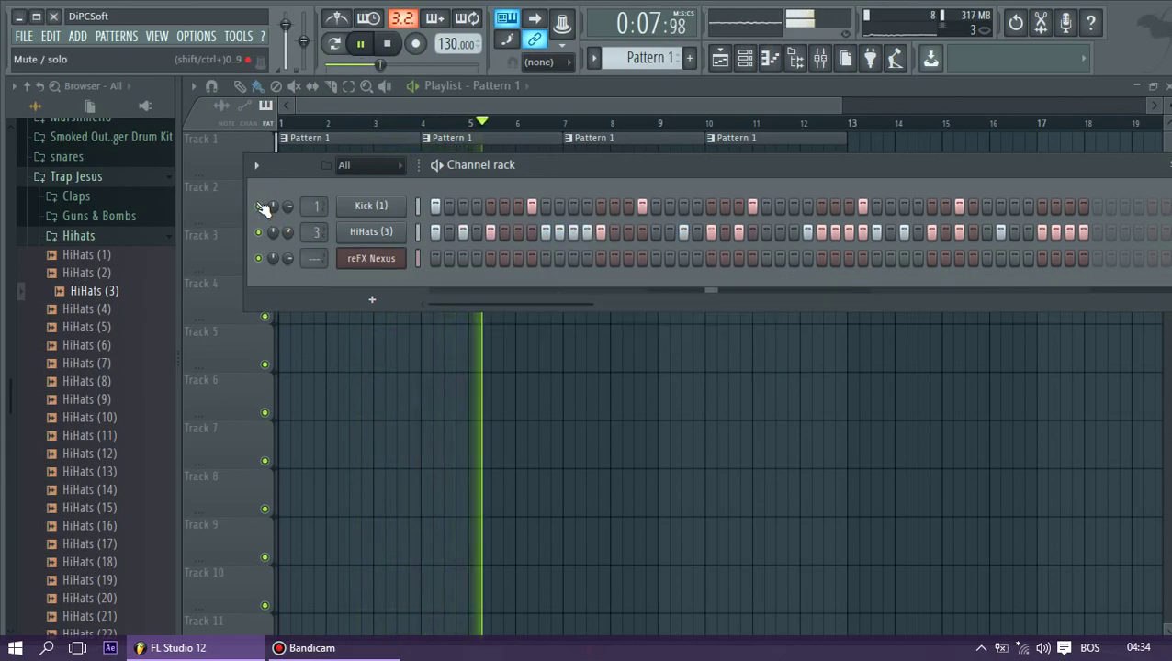
Try Kick (3), Kick (4) and Kick (5) from the Trap Jesus Kicks folder on the kick channel, finally loading Kick (7), and play the song
{"action": "left_click", "coordinate": [85, 236]}
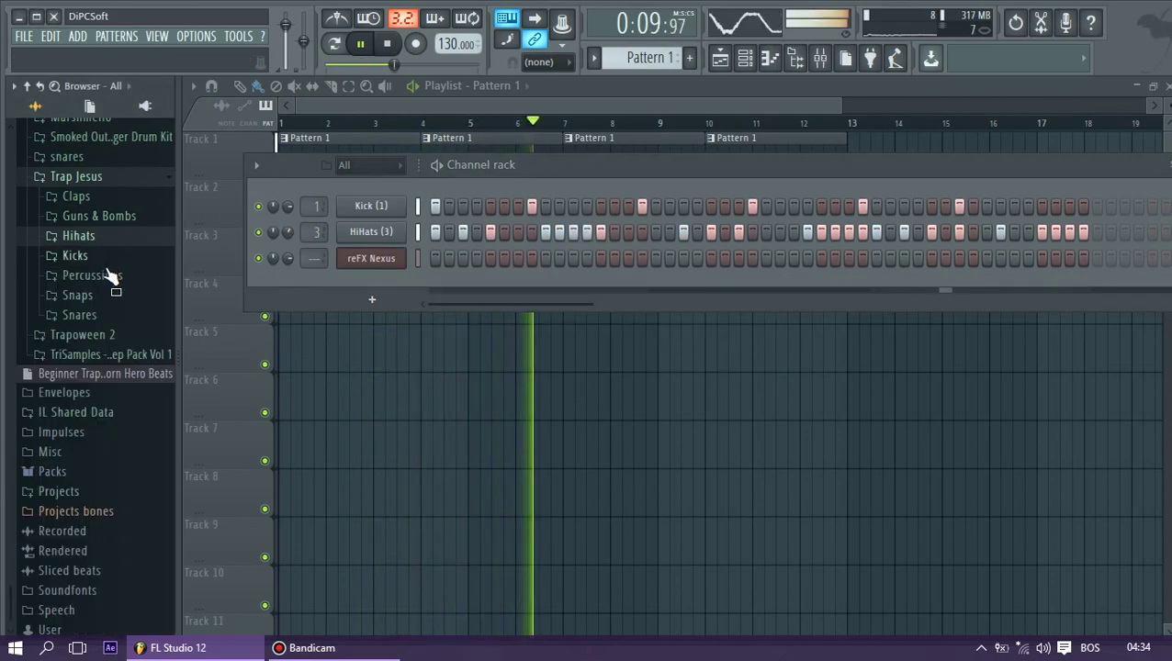
{"action": "key", "text": "space"}
{"action": "left_click", "coordinate": [75, 261]}
{"action": "left_click", "coordinate": [82, 280]}
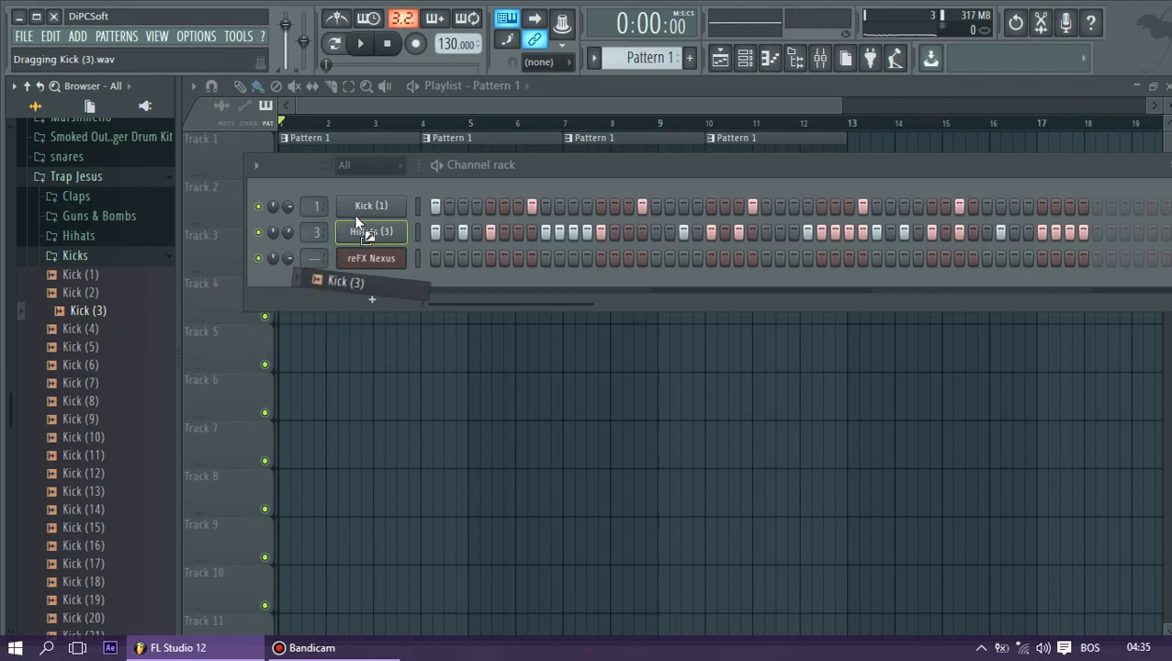
{"action": "left_click_drag", "start_coordinate": [354, 224], "coordinate": [364, 218]}
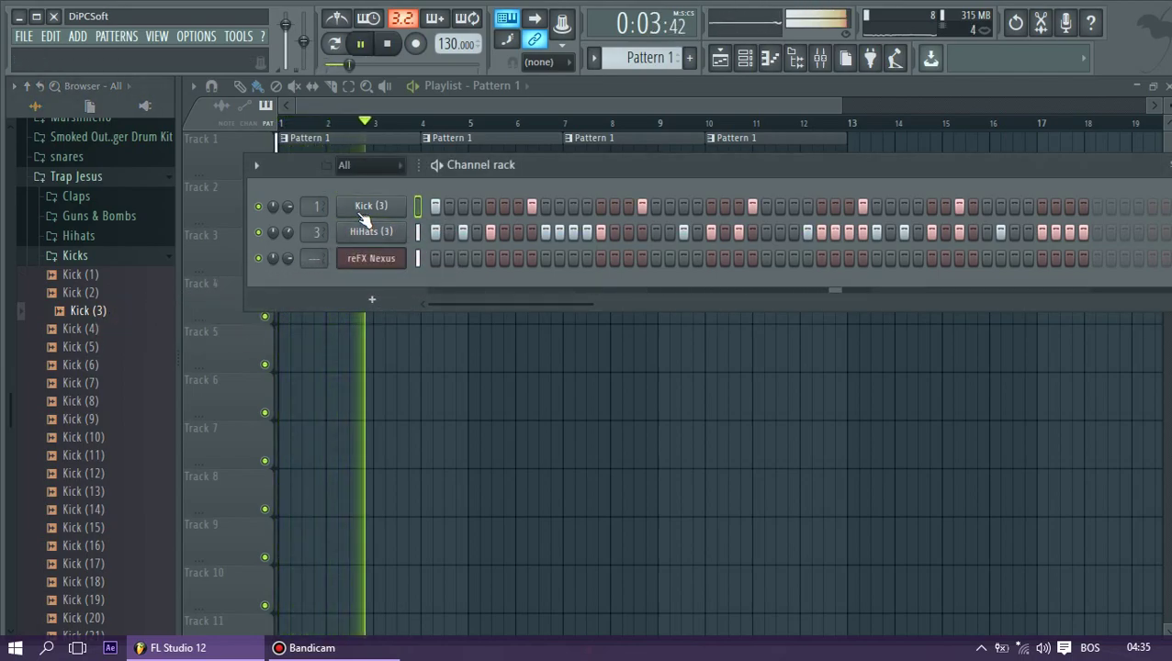
{"action": "left_click_drag", "start_coordinate": [84, 328], "coordinate": [367, 210]}
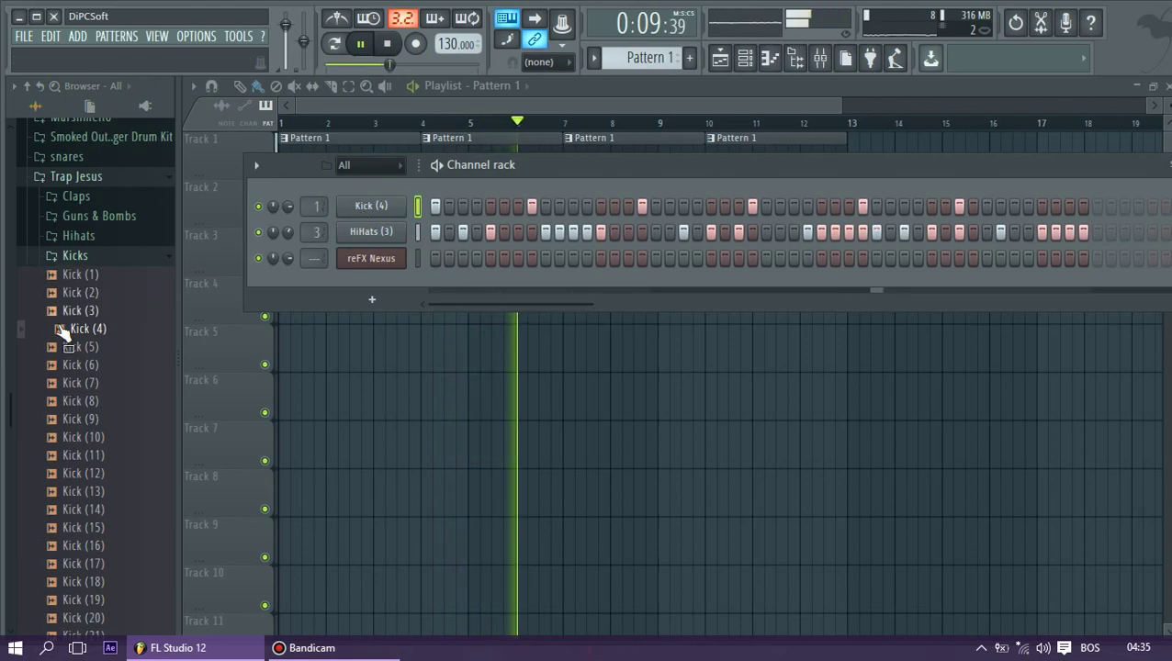
{"action": "left_click_drag", "start_coordinate": [79, 347], "coordinate": [365, 211]}
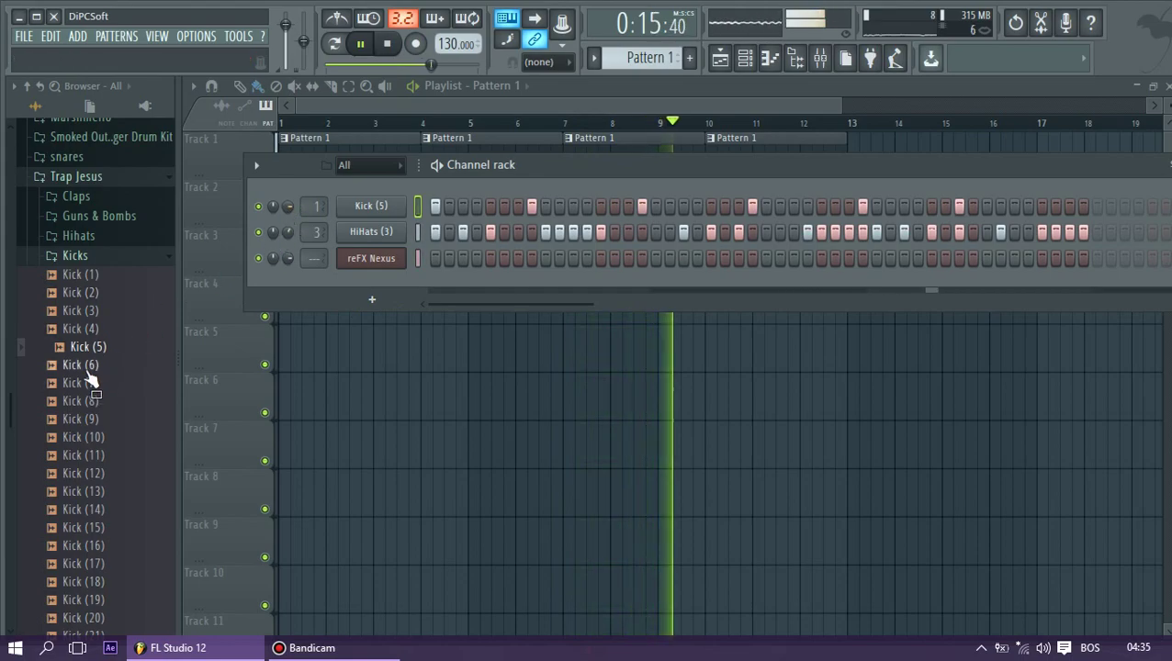
{"action": "left_click_drag", "start_coordinate": [87, 367], "coordinate": [87, 372]}
{"action": "key", "text": "space"}
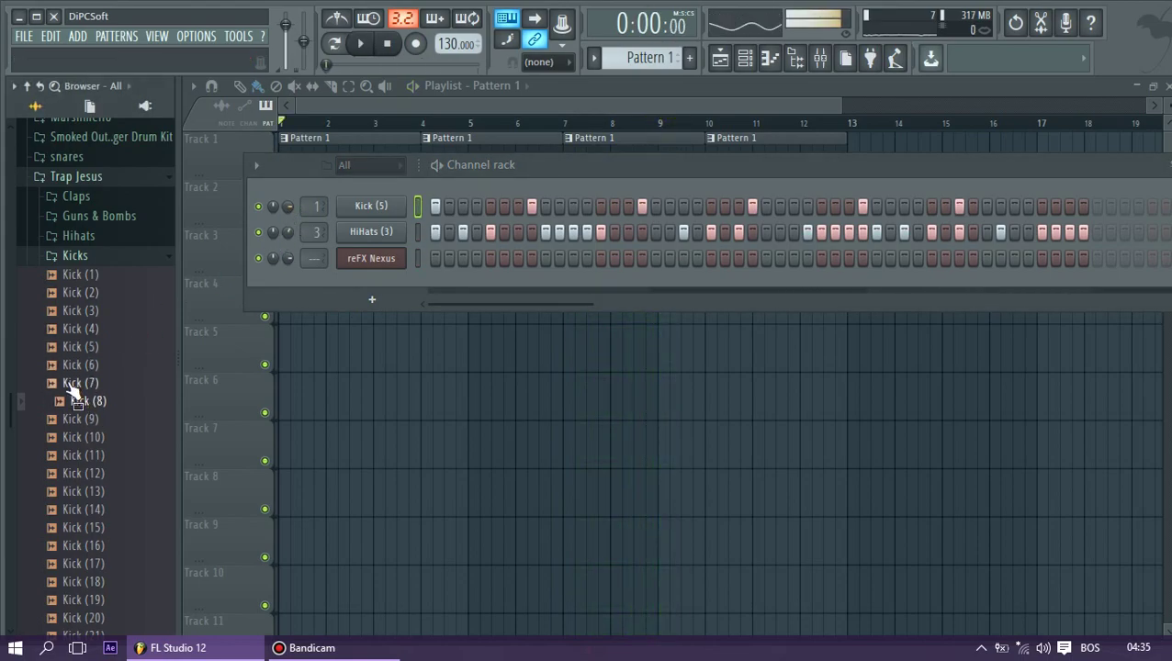
{"action": "left_click_drag", "start_coordinate": [165, 350], "coordinate": [357, 214]}
{"action": "key", "text": "space"}
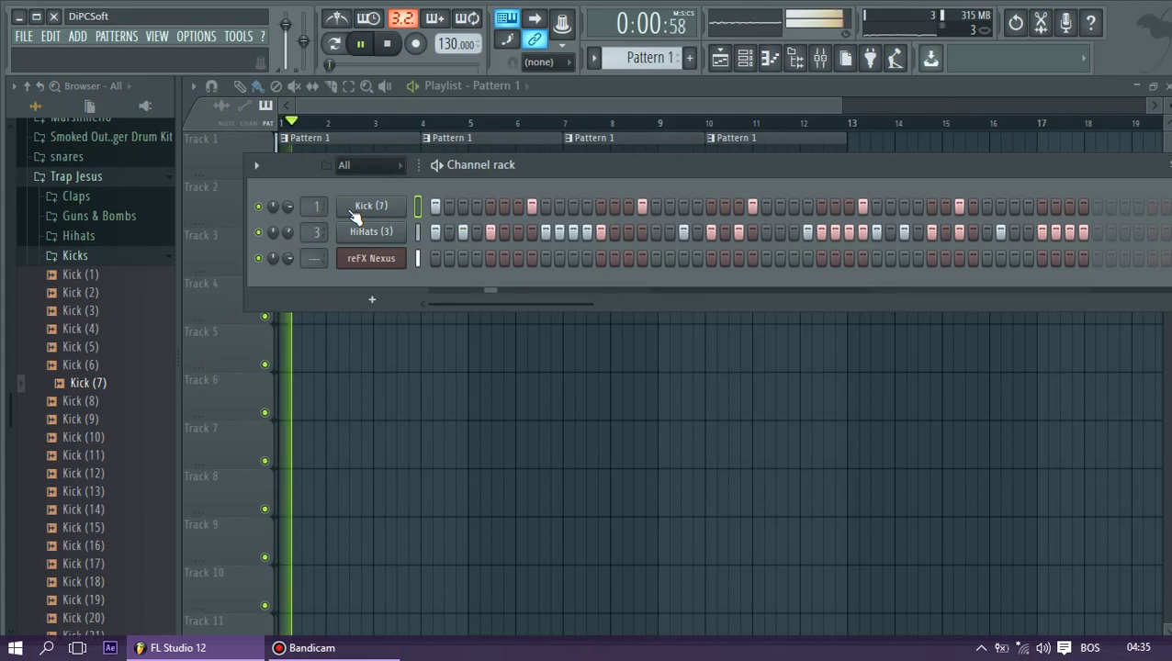
Place the Guns & Bombs (2) sample from the Trap Jesus Guns & Bombs folder at bar 1 of playlist Track 3 and play the song
{"action": "left_click", "coordinate": [78, 255]}
{"action": "key", "text": "space"}
{"action": "left_click", "coordinate": [87, 217]}
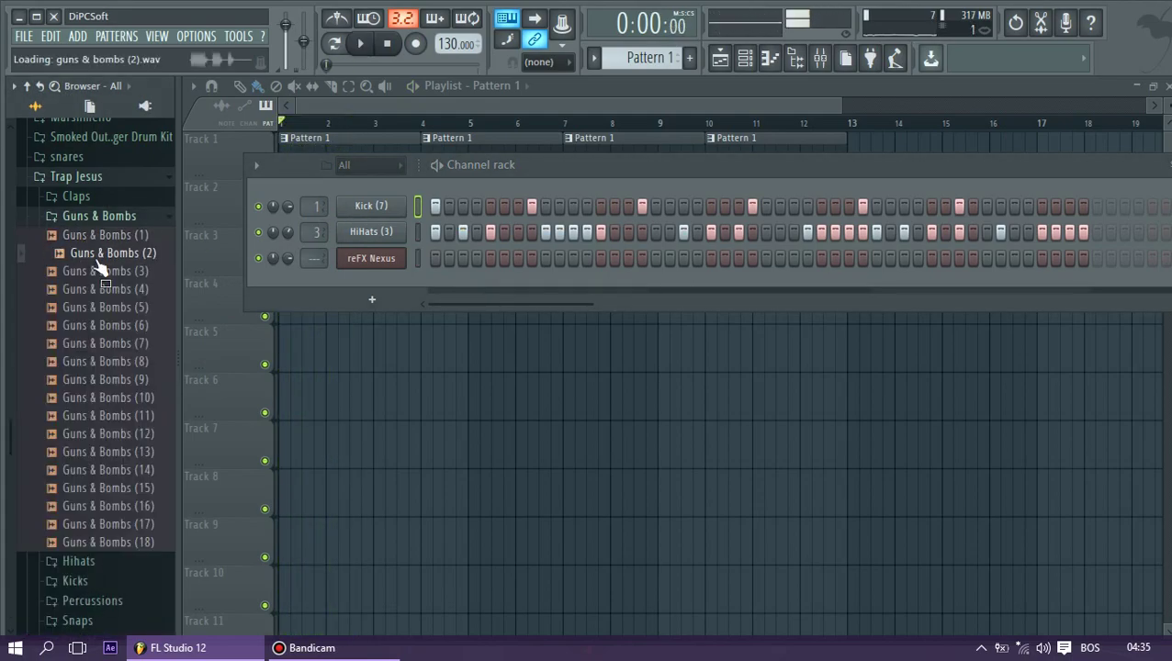
{"action": "key", "text": "space"}
{"action": "key", "text": "space"}
{"action": "left_click", "coordinate": [321, 330]}
{"action": "right_click", "coordinate": [347, 349]}
{"action": "left_click_drag", "start_coordinate": [244, 254], "coordinate": [316, 257]}
{"action": "key", "text": "space"}
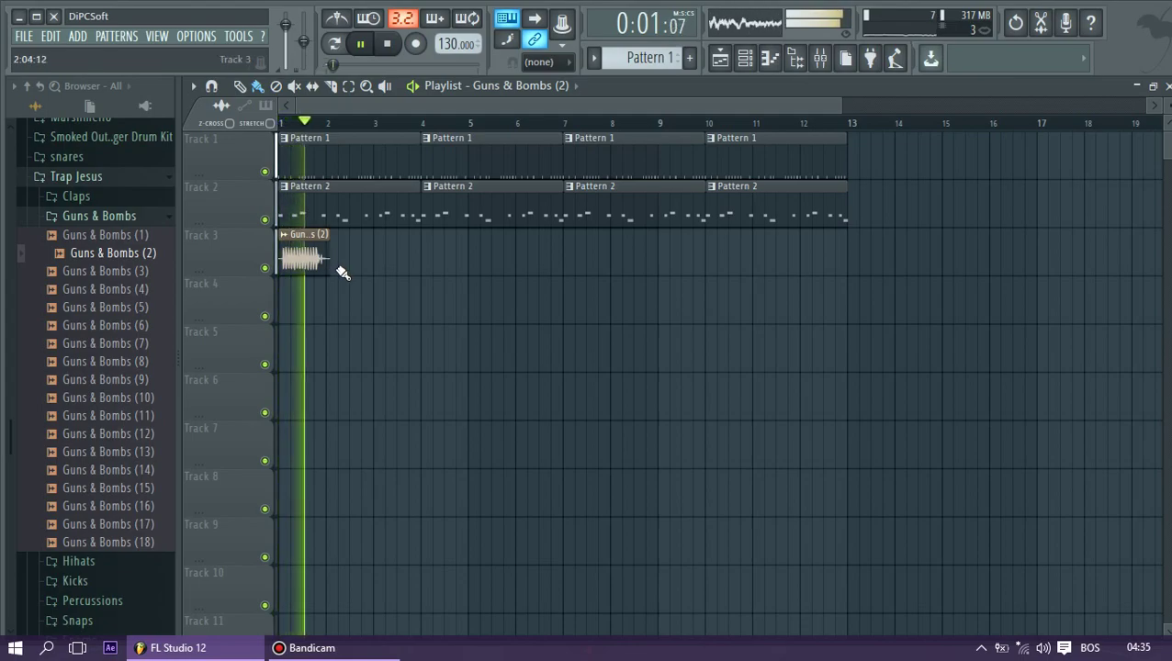
Try shifting all Pattern 1 and Pattern 2 clips to start just before bar 2, and undo the move
{"action": "key", "text": "space"}
{"action": "left_click_drag", "start_coordinate": [359, 272], "coordinate": [827, 156]}
{"action": "key", "text": "space"}
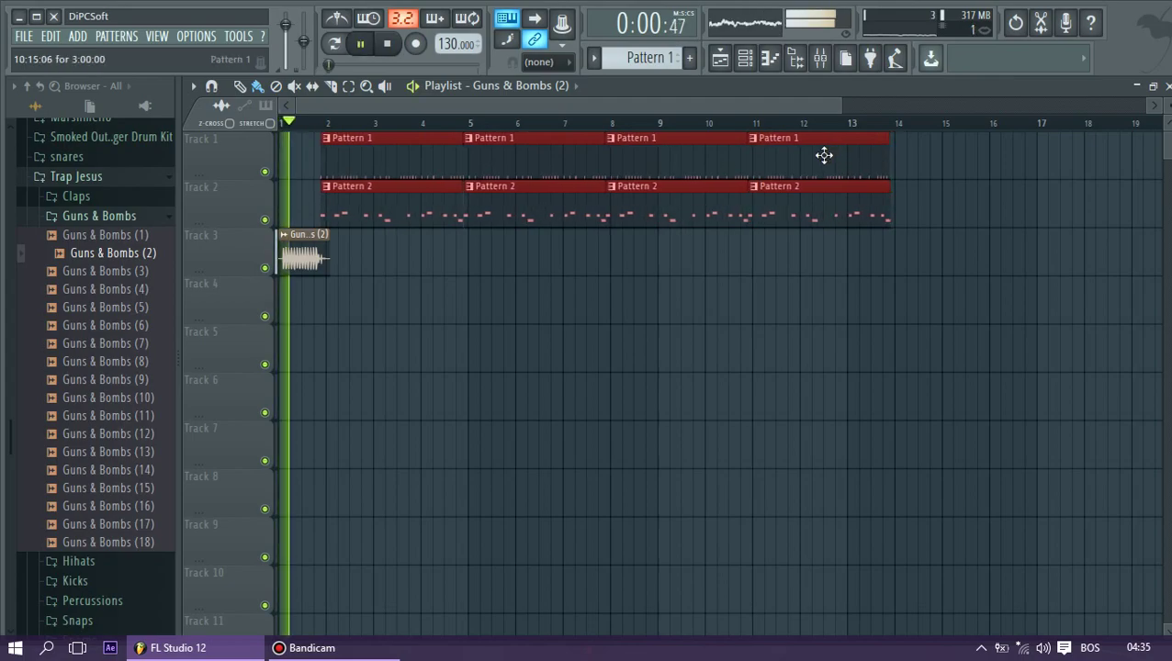
{"action": "key", "text": "space"}
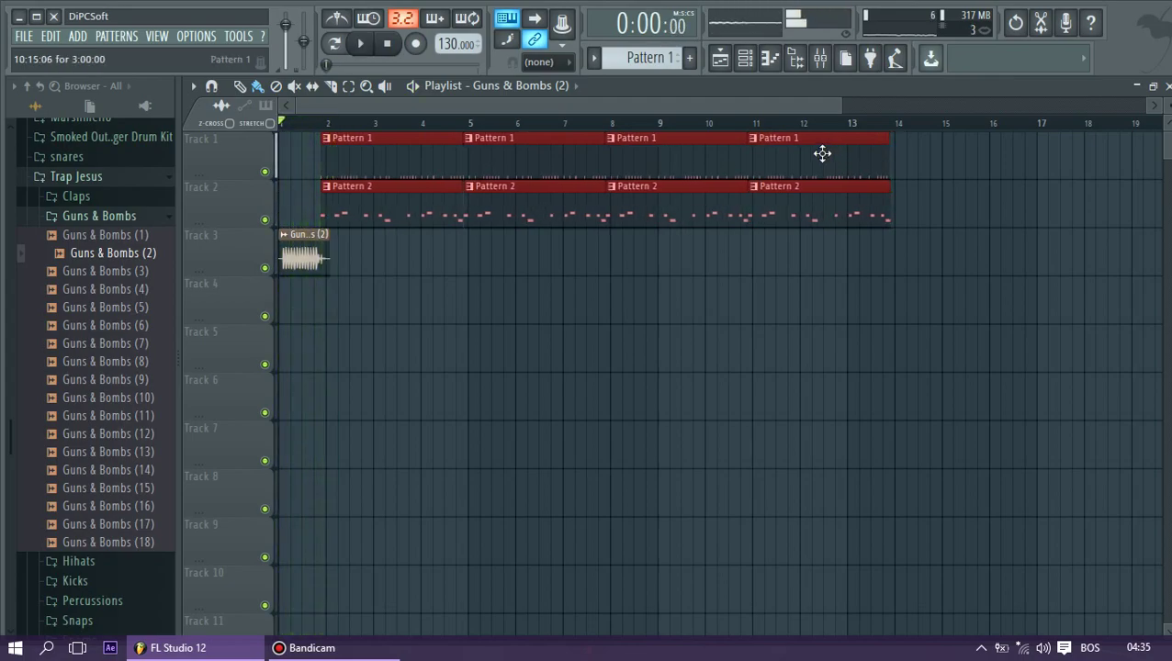
{"action": "key", "text": "ctrl+z"}
Move the Guns & Bombs (2) clip down to playlist Track 7, keeping it at bar 1, and check playback
{"action": "left_click_drag", "start_coordinate": [308, 236], "coordinate": [254, 435]}
{"action": "key", "text": "space"}
{"action": "key", "text": "space"}
Adjust the Guns & Bombs (2) channel's volume during playback and route the channel to mixer track 5
{"action": "left_click", "coordinate": [749, 57]}
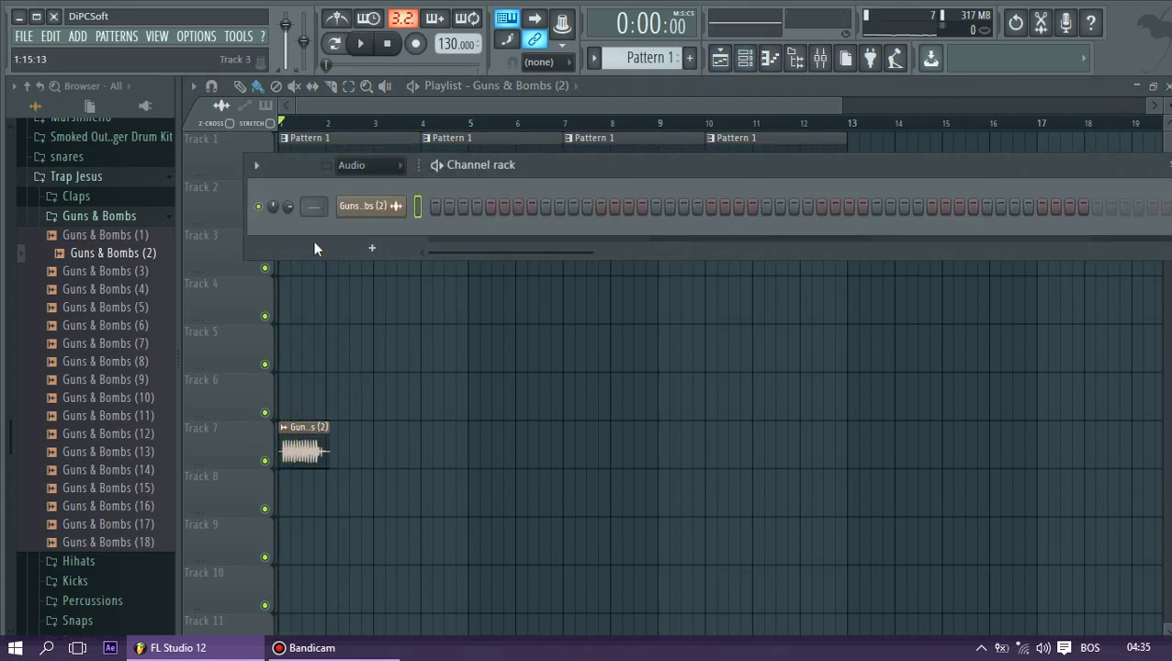
{"action": "key", "text": "space"}
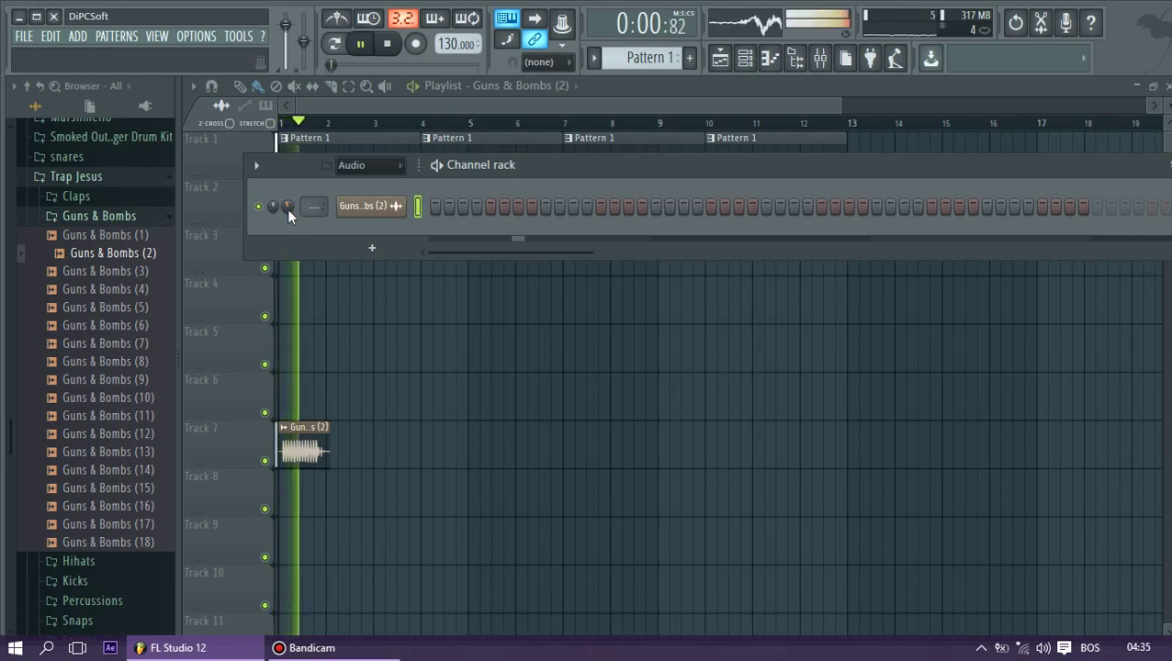
{"action": "left_click_drag", "start_coordinate": [287, 207], "coordinate": [314, 193]}
{"action": "key", "text": "space"}
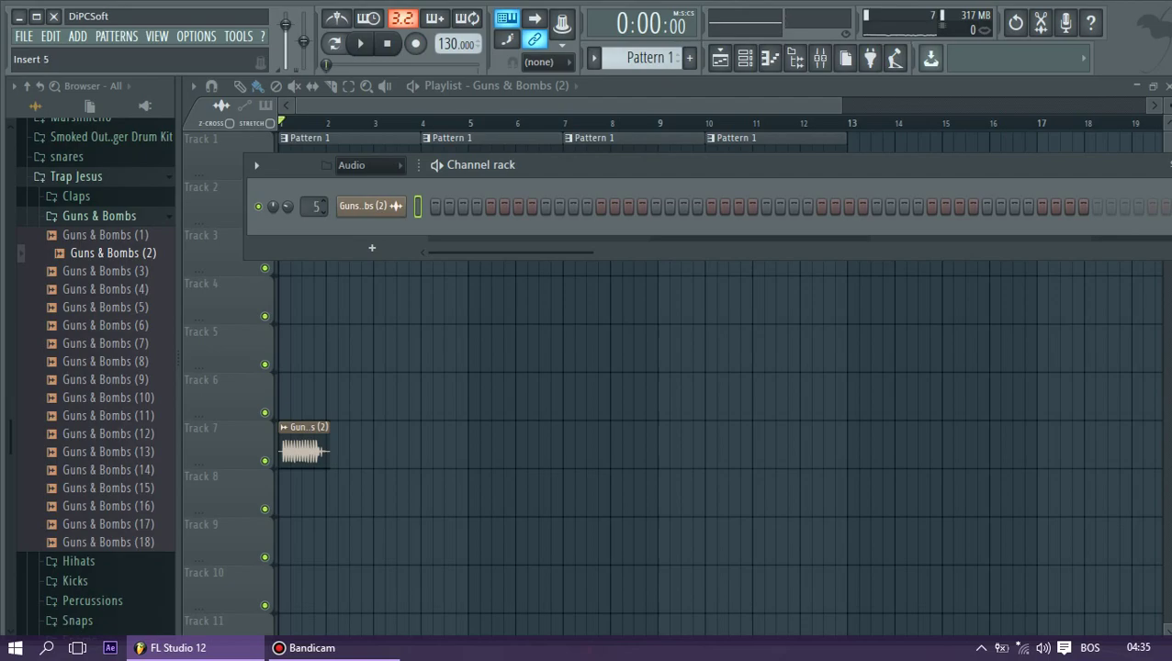
Load Fruity delay 2 into Slot 1 of mixer Insert 5, check playback and close the mixer
{"action": "left_click", "coordinate": [847, 59]}
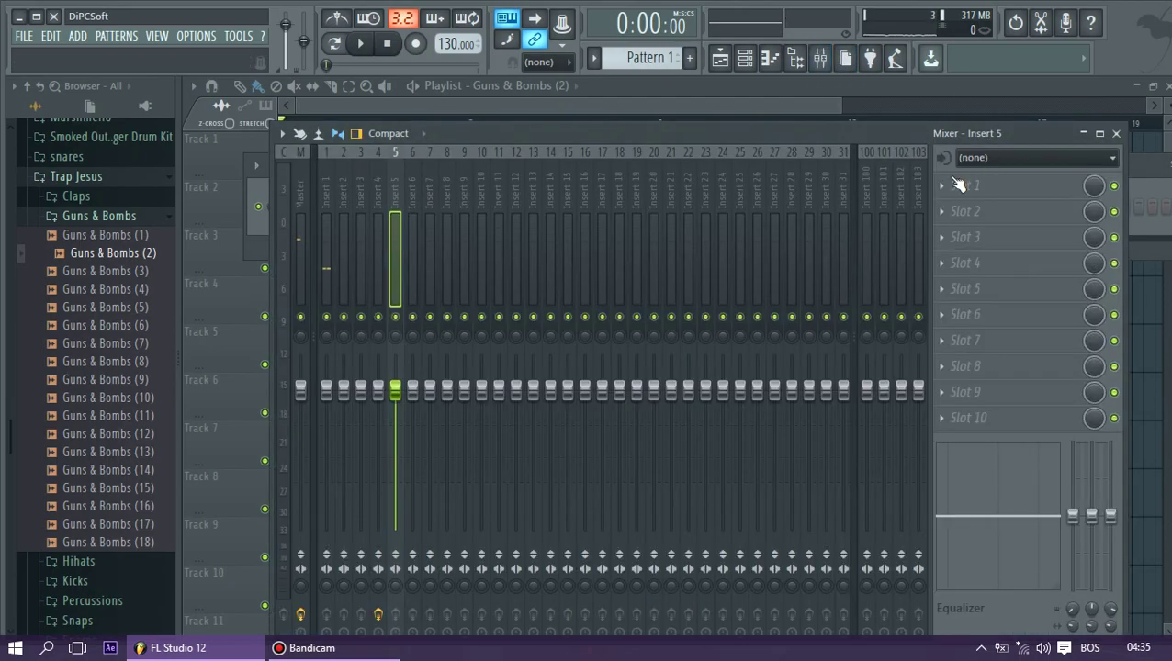
{"action": "left_click", "coordinate": [955, 184]}
{"action": "left_click", "coordinate": [799, 56]}
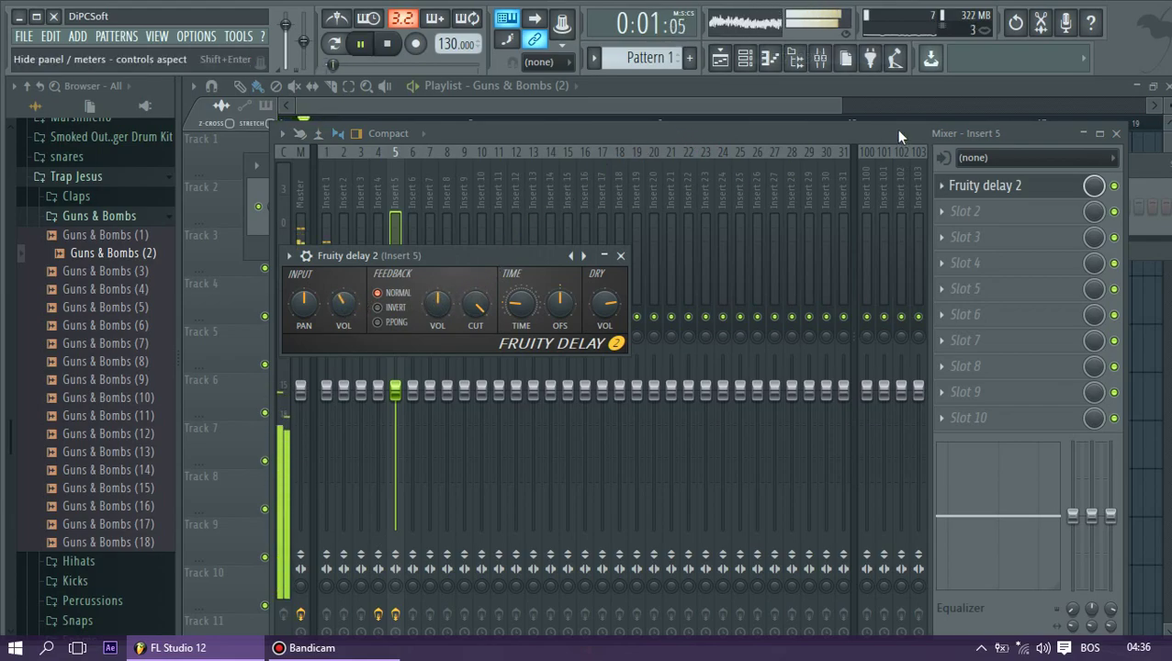
{"action": "left_click", "coordinate": [1116, 135]}
{"action": "key", "text": "space"}
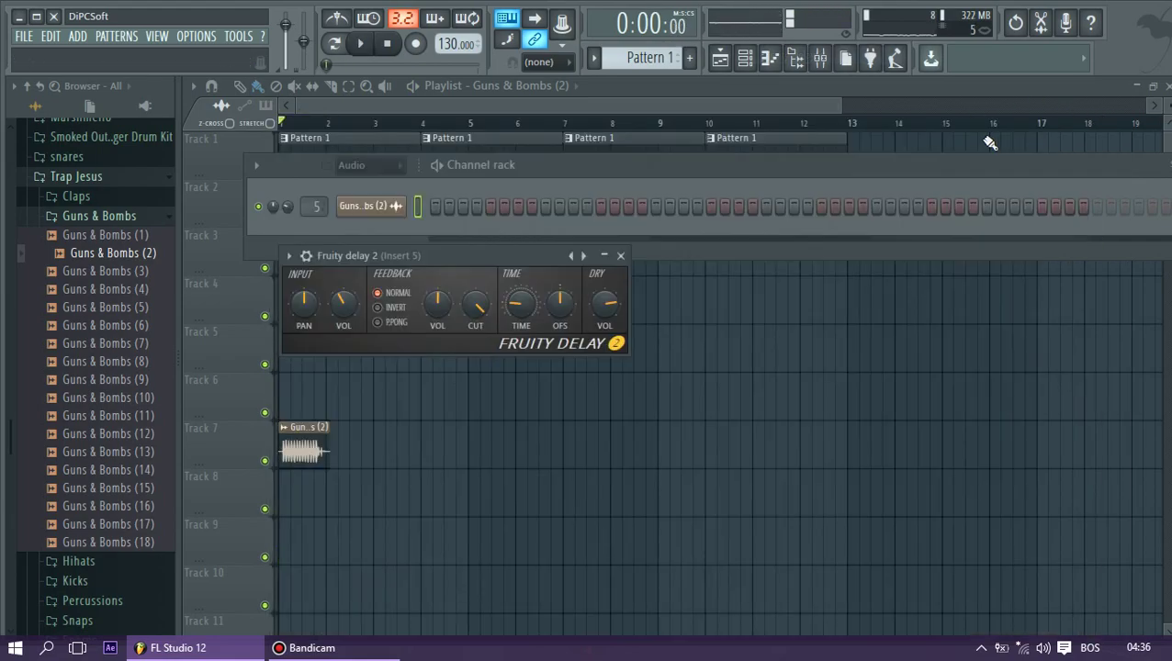
Play back the arrangement repeatedly to check the delayed Guns & Bombs (2) effect
{"action": "left_click", "coordinate": [607, 110]}
{"action": "key", "text": "space"}
{"action": "key", "text": "space"}
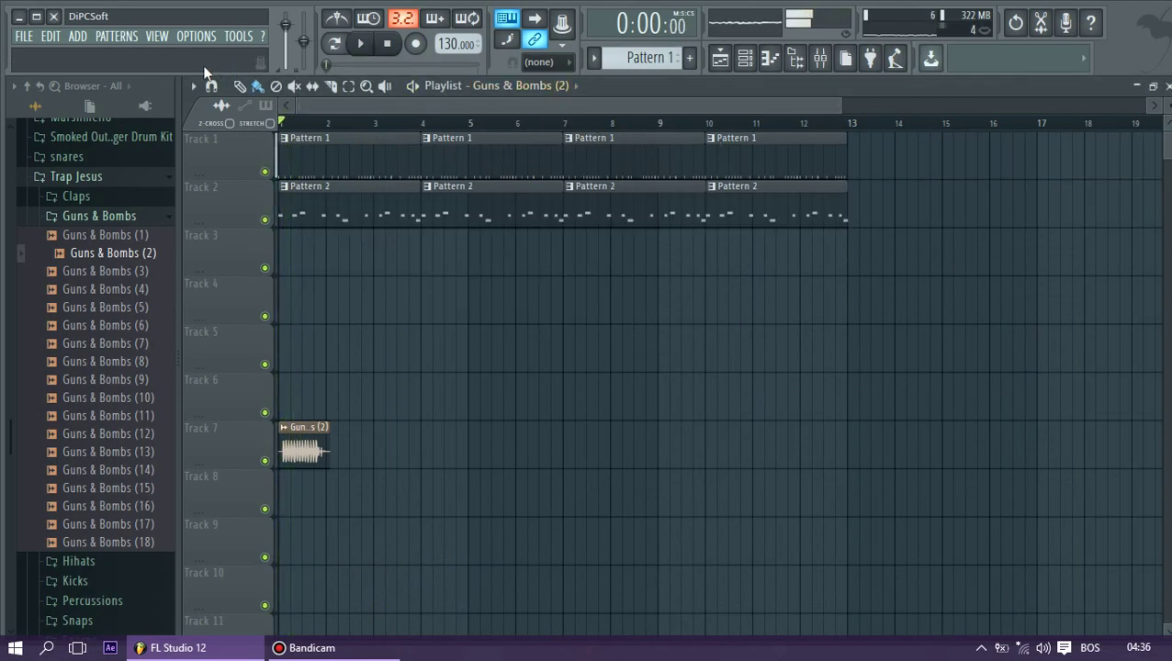
{"action": "left_click", "coordinate": [83, 39]}
{"action": "key", "text": "Escape"}
{"action": "key", "text": "space"}
{"action": "key", "text": "space"}
Lower the input volume of Fruity delay 2 on mixer Insert 5, check playback, and close the plugin and mixer
{"action": "left_click", "coordinate": [820, 58]}
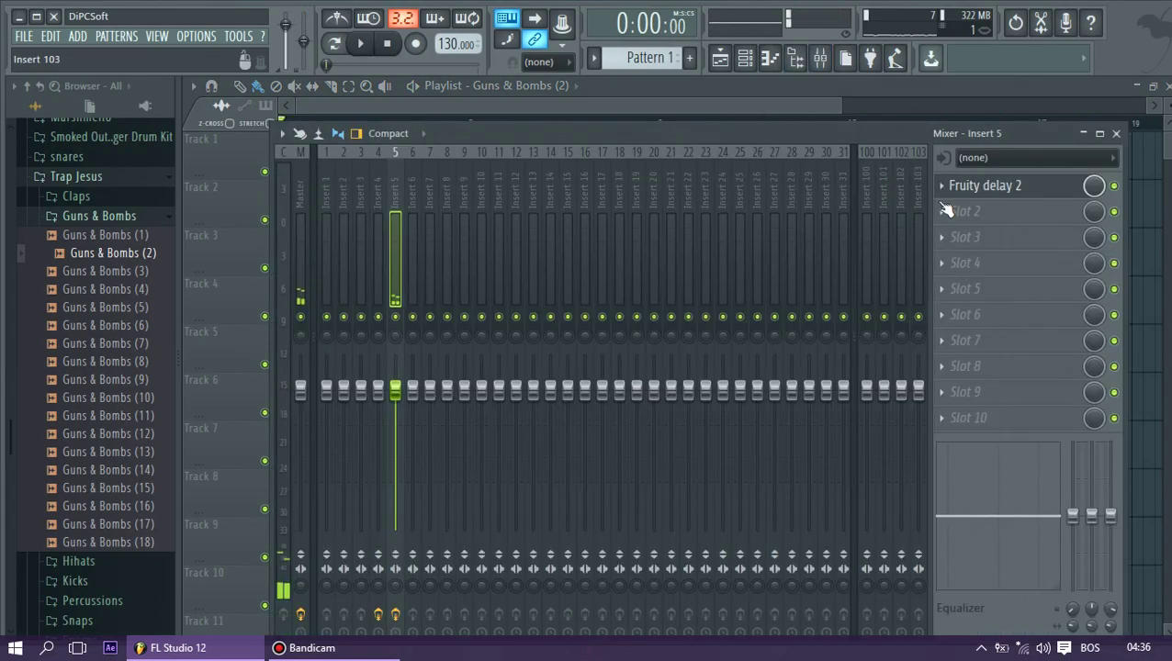
{"action": "left_click", "coordinate": [981, 186]}
{"action": "key", "text": "space"}
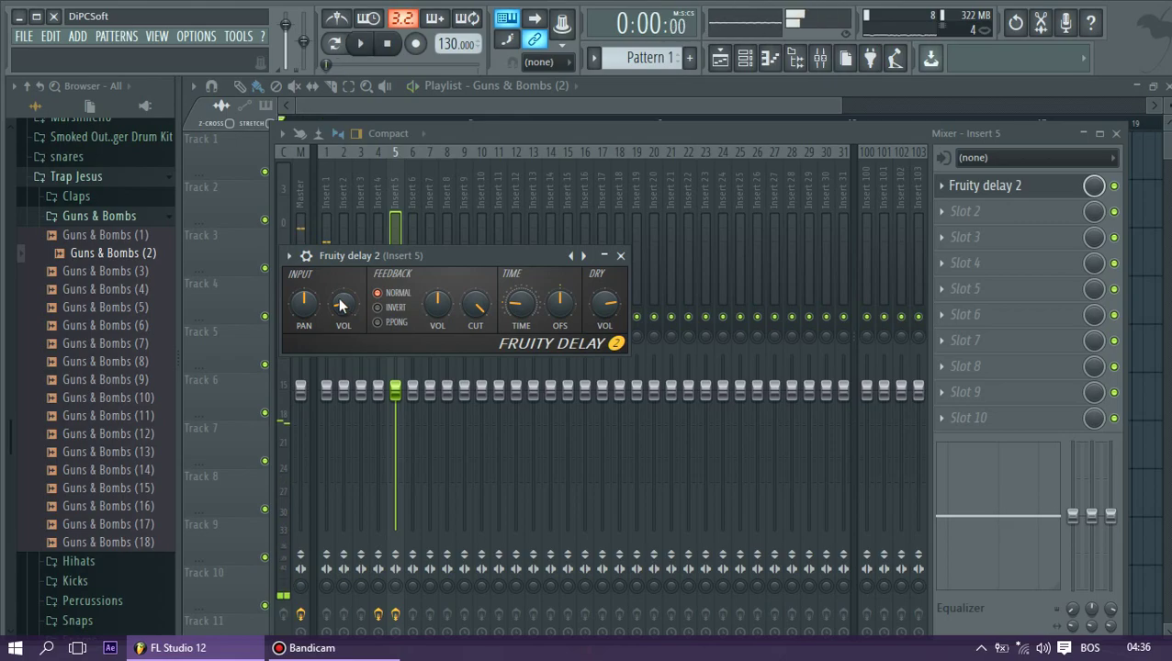
{"action": "key", "text": "space"}
{"action": "left_click", "coordinate": [1117, 134]}
{"action": "left_click", "coordinate": [1118, 134]}
{"action": "left_click", "coordinate": [620, 256]}
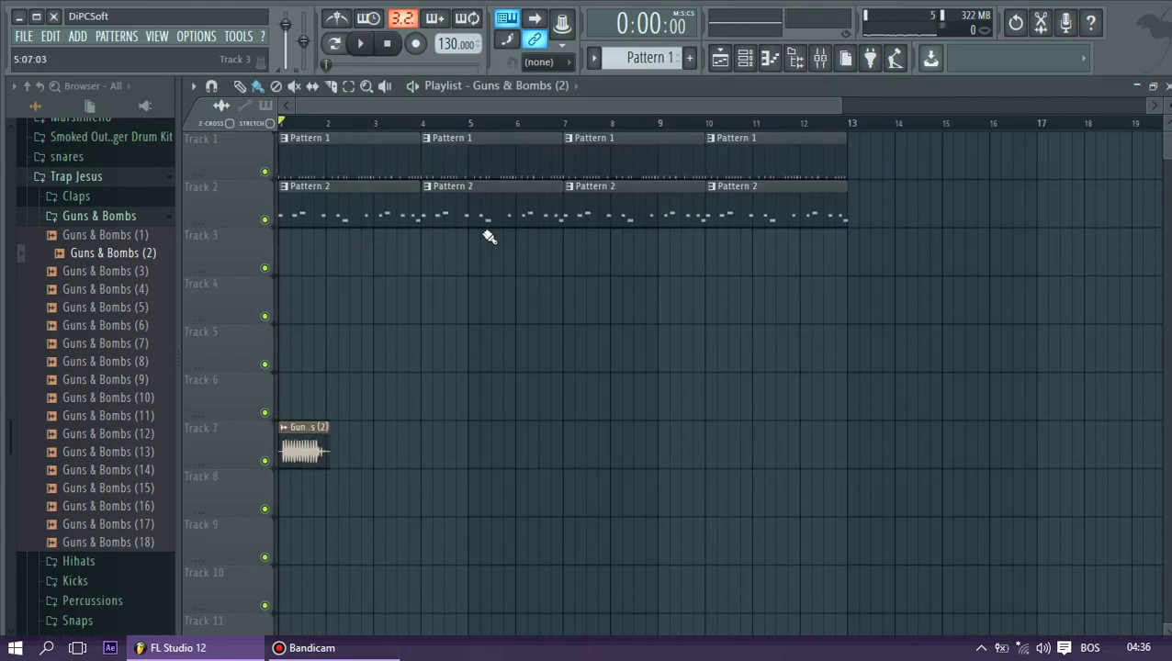
Add an FL Keys channel, try out melody notes on its Grand Piano sound and close the plugin window
{"action": "left_click", "coordinate": [78, 37]}
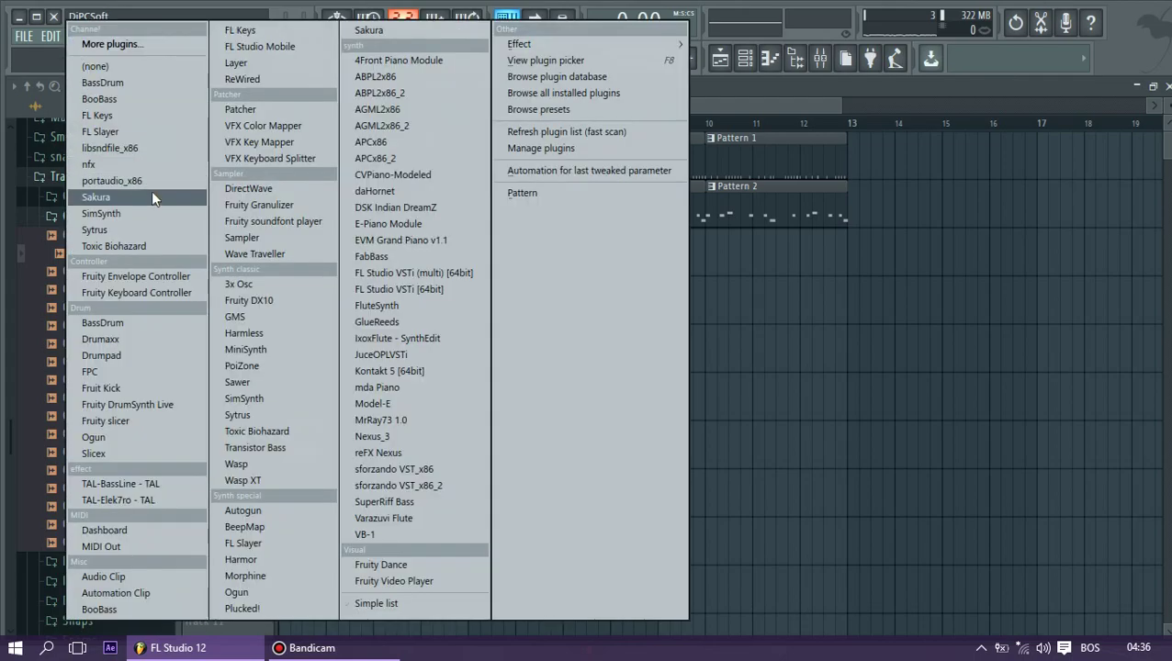
{"action": "left_click", "coordinate": [108, 125]}
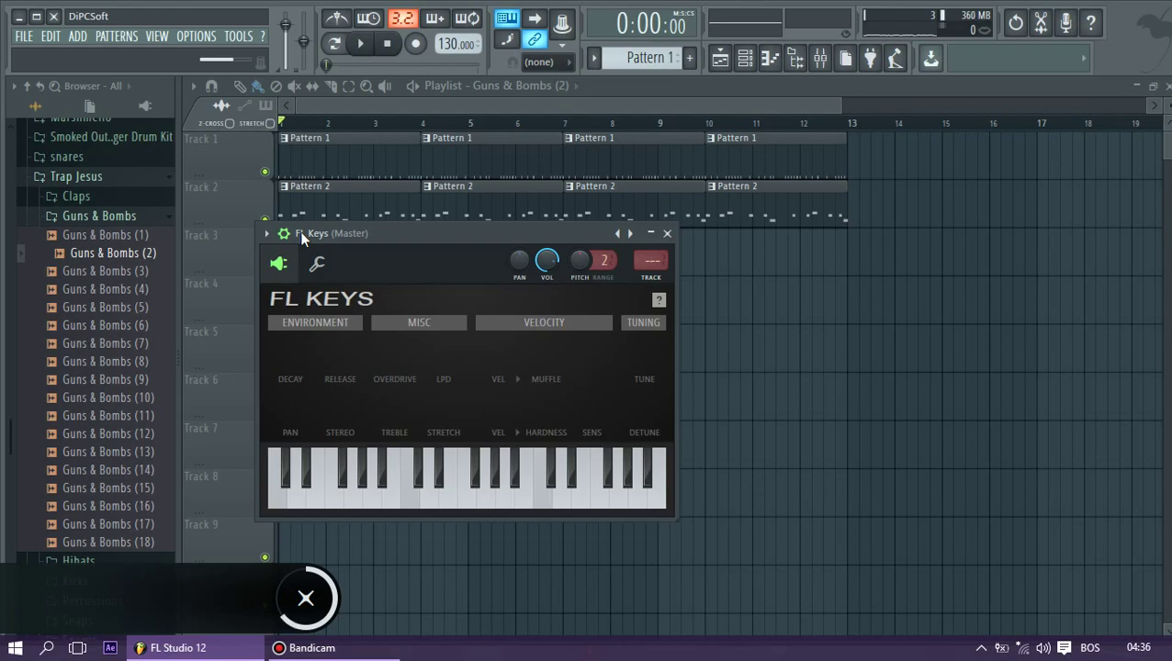
{"action": "key", "text": "v"}
{"action": "key", "text": "b"}
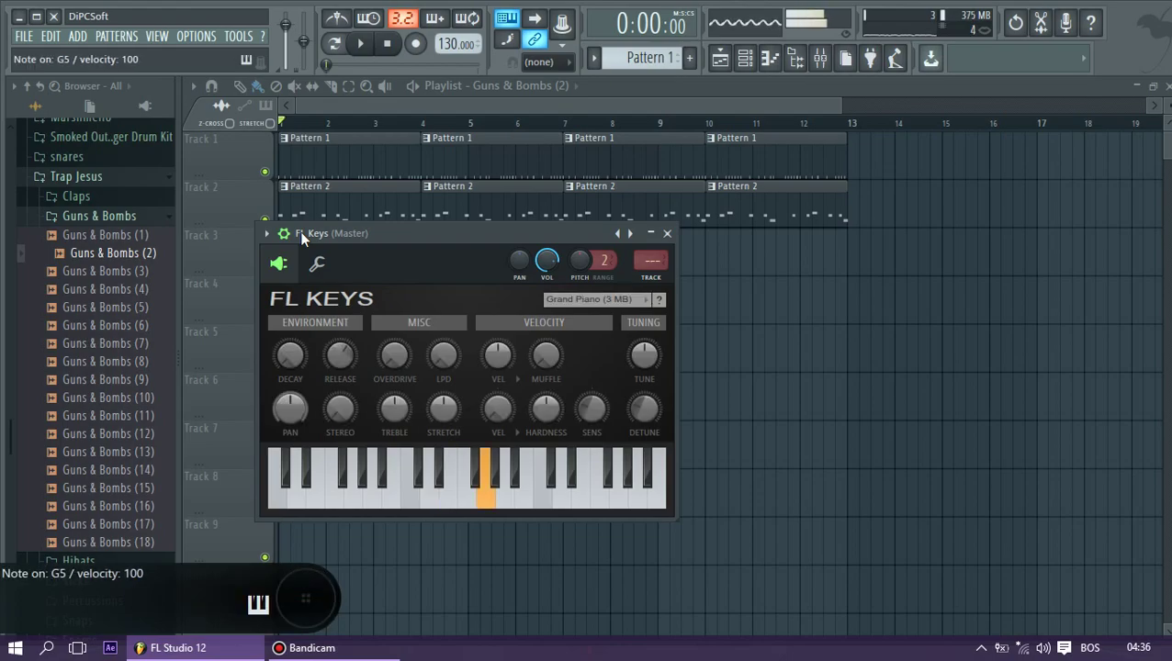
{"action": "key", "text": "c"}
{"action": "key", "text": "v"}
{"action": "key", "text": "c"}
{"action": "key", "text": "n"}
{"action": "key", "text": "x"}
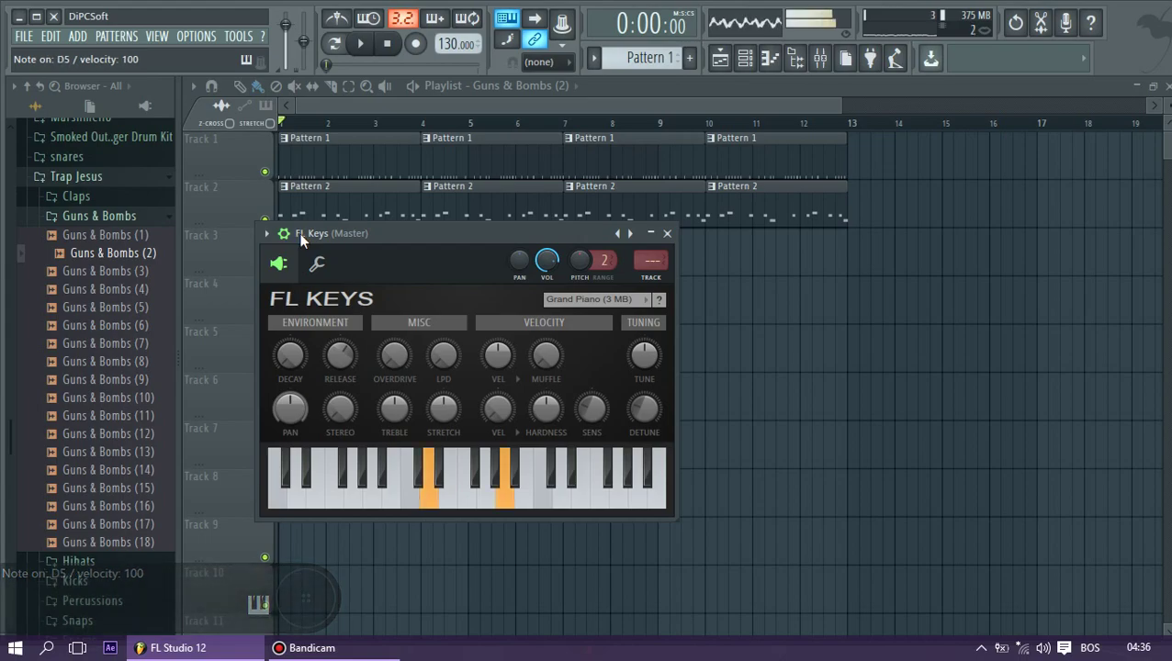
{"action": "key", "text": "c"}
{"action": "key", "text": "x"}
{"action": "key", "text": "x"}
{"action": "key", "text": "m"}
{"action": "key", "text": "c"}
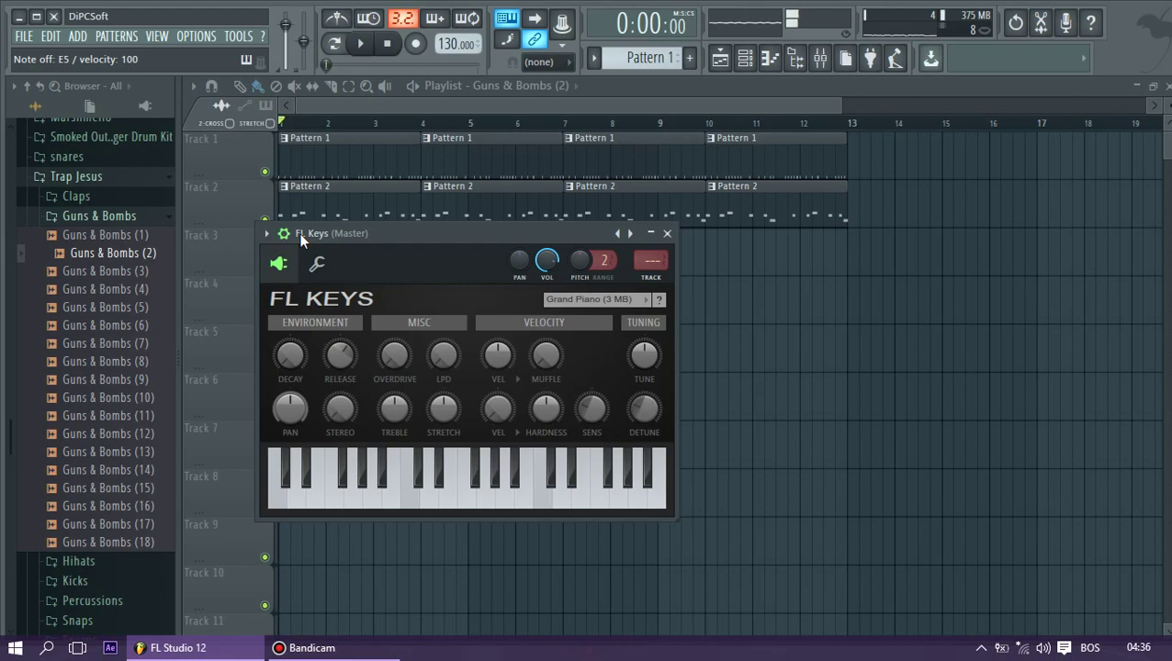
{"action": "key", "text": "x"}
{"action": "key", "text": "b"}
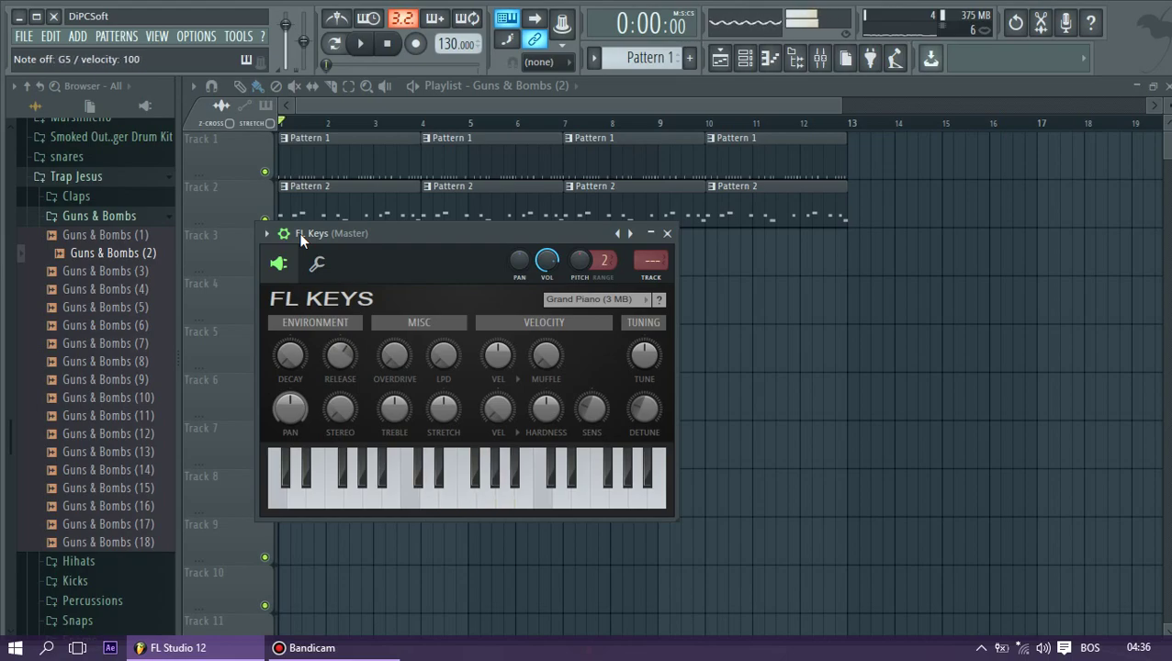
{"action": "key", "text": "x"}
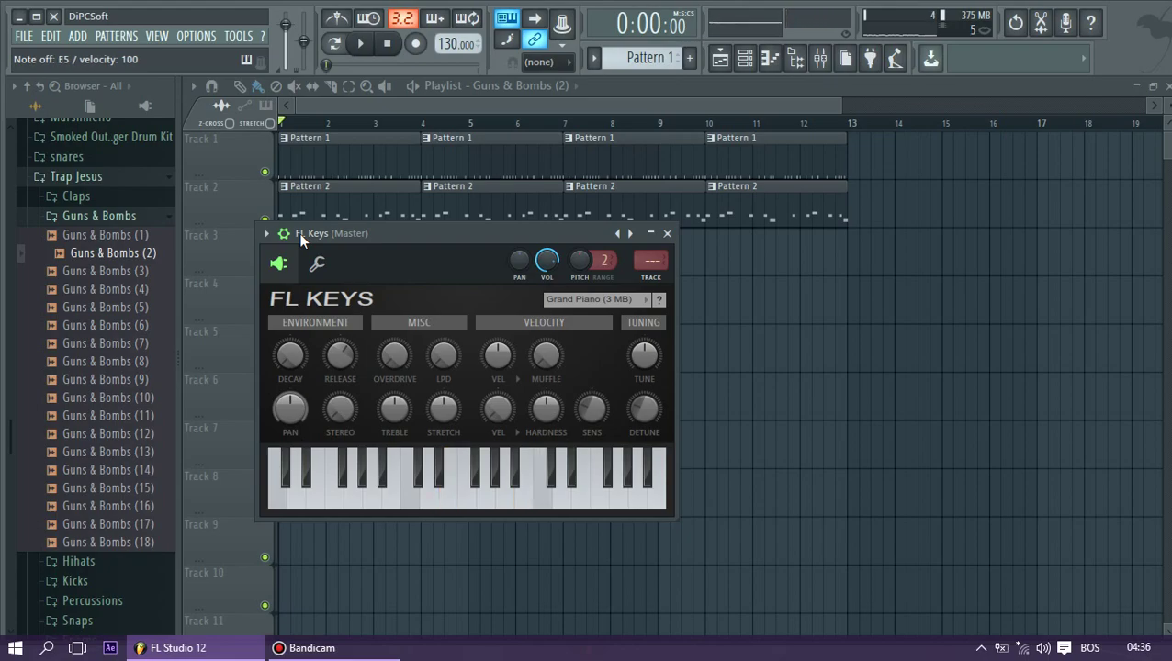
{"action": "left_click", "coordinate": [369, 103]}
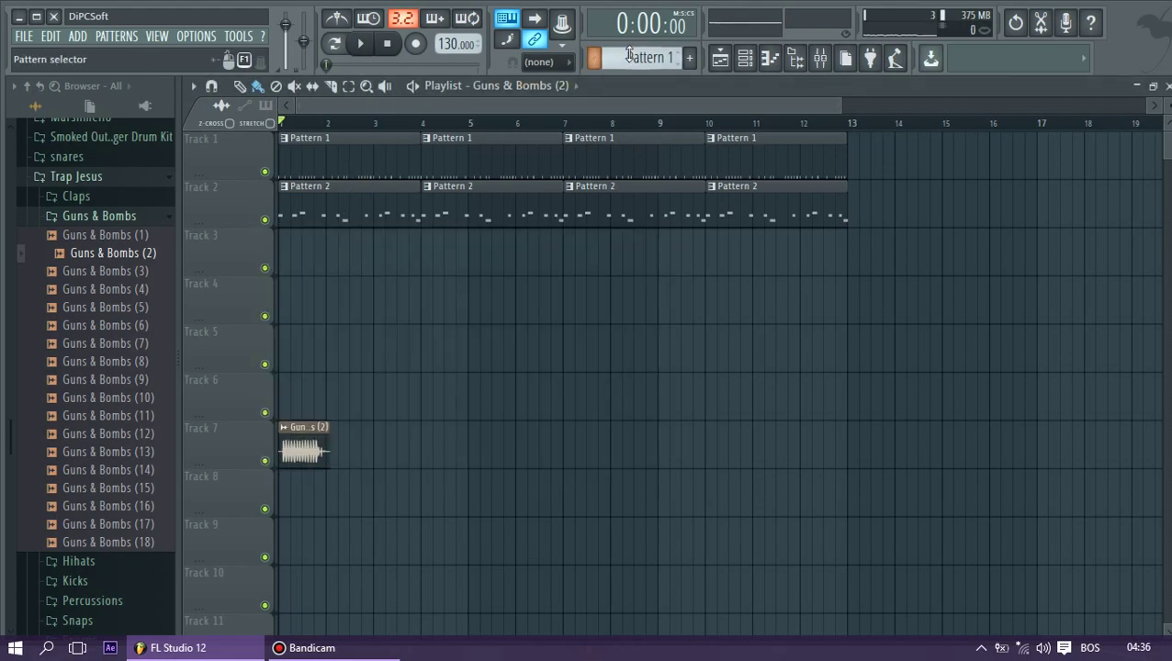
Switch to Pattern 3 and place its clip at bar 1 on playlist Track 3
{"action": "left_click_drag", "start_coordinate": [630, 55], "coordinate": [630, 42]}
{"action": "left_click_drag", "start_coordinate": [404, 246], "coordinate": [301, 250]}
{"action": "left_click", "coordinate": [746, 59]}
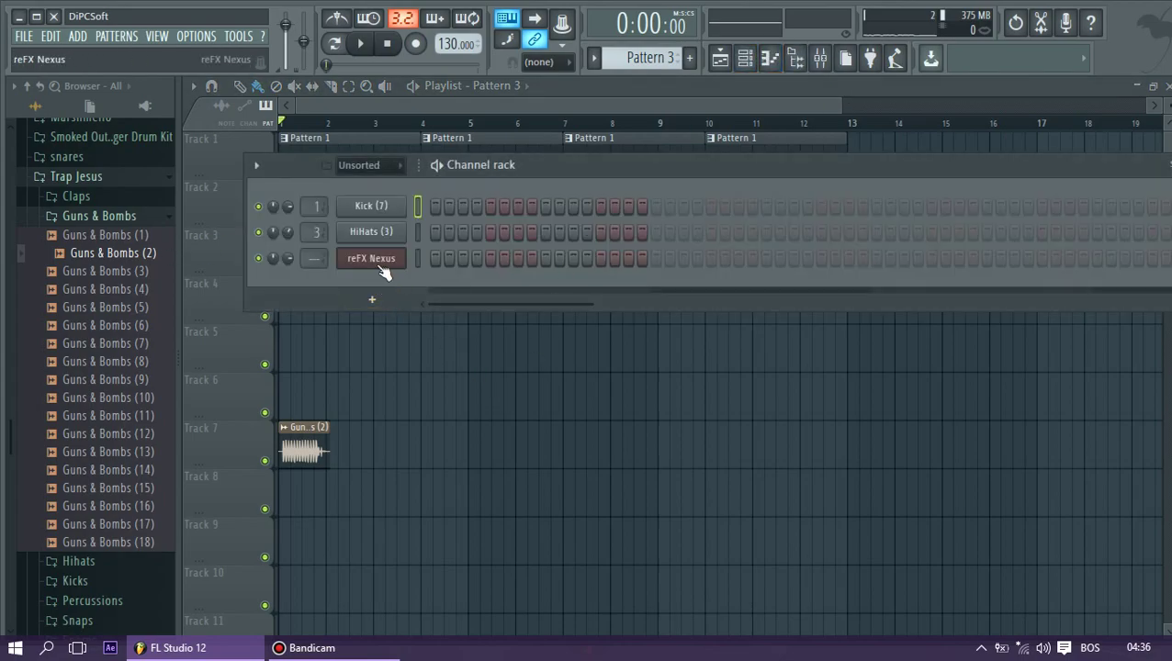
{"action": "right_click", "coordinate": [378, 263]}
{"action": "left_click", "coordinate": [450, 259]}
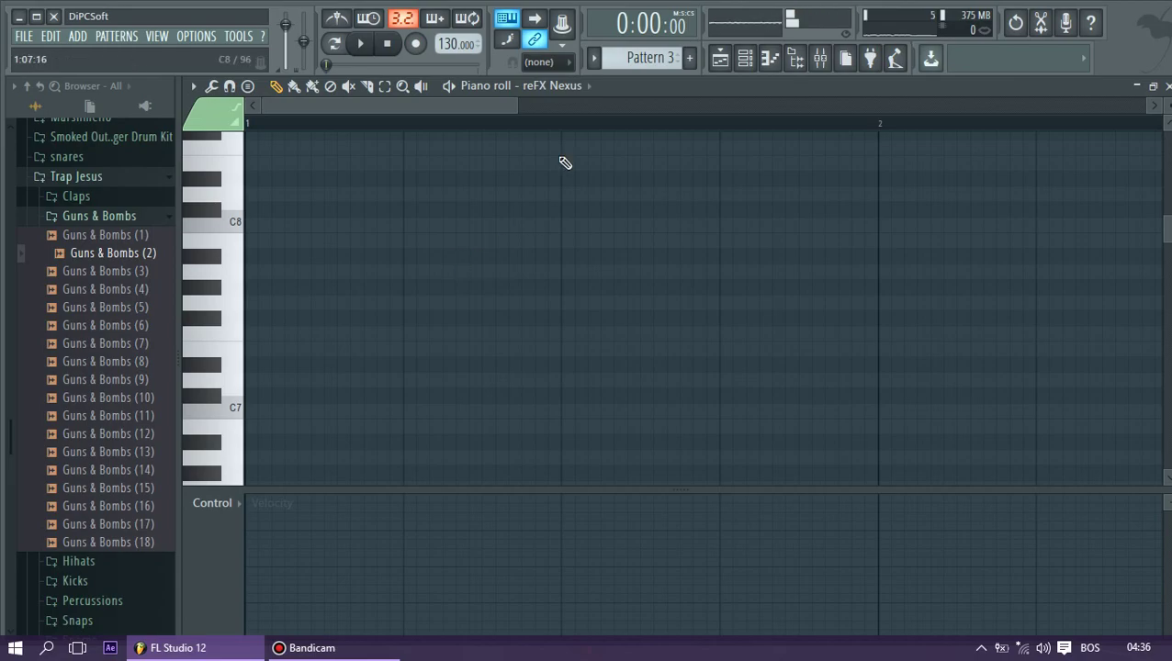
{"action": "left_click", "coordinate": [720, 58]}
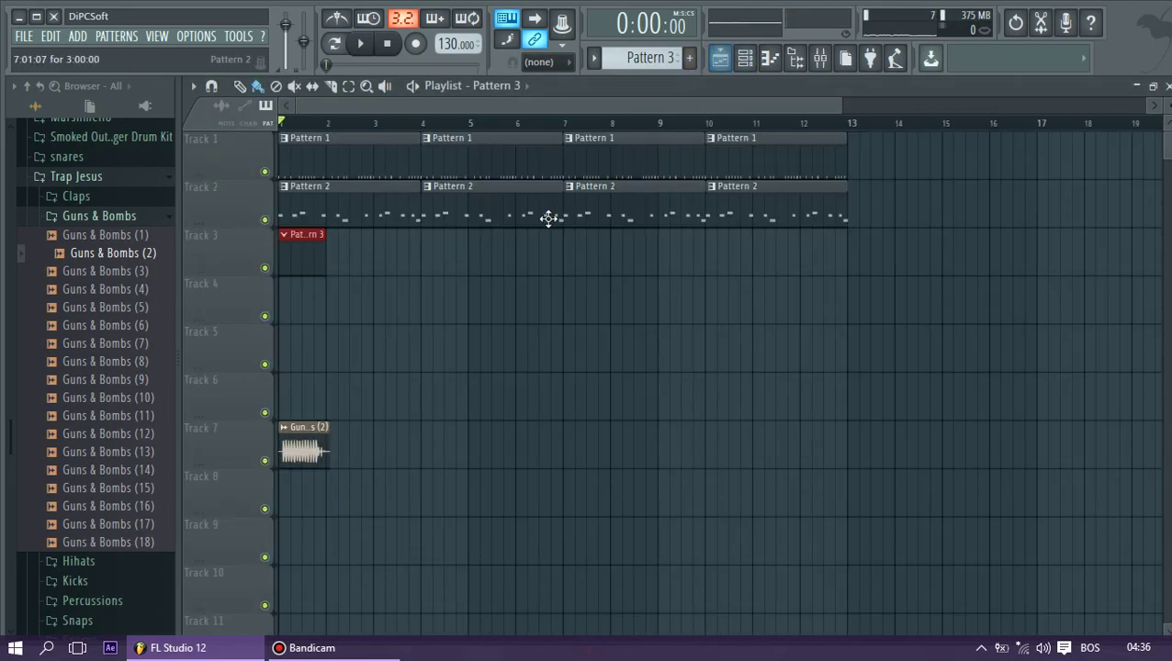
Show all channels in the channel rack and open the FL Keys piano roll for Pattern 3
{"action": "left_click", "coordinate": [745, 59]}
{"action": "left_click", "coordinate": [396, 167]}
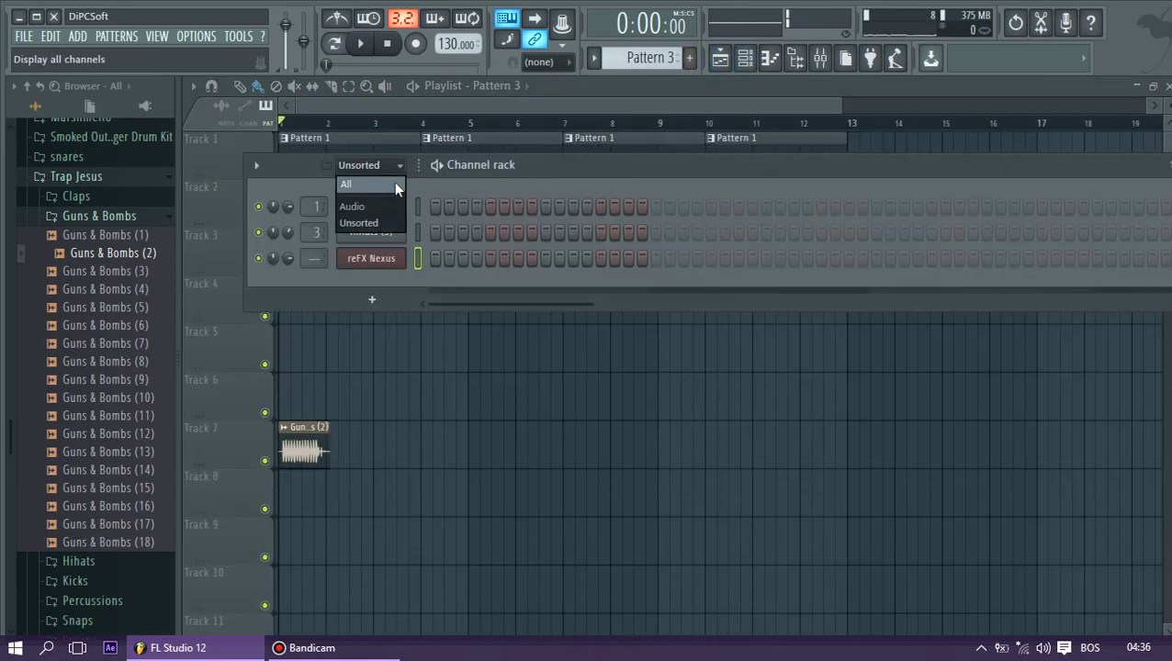
{"action": "left_click", "coordinate": [394, 181]}
{"action": "right_click", "coordinate": [402, 305]}
{"action": "left_click", "coordinate": [432, 309]}
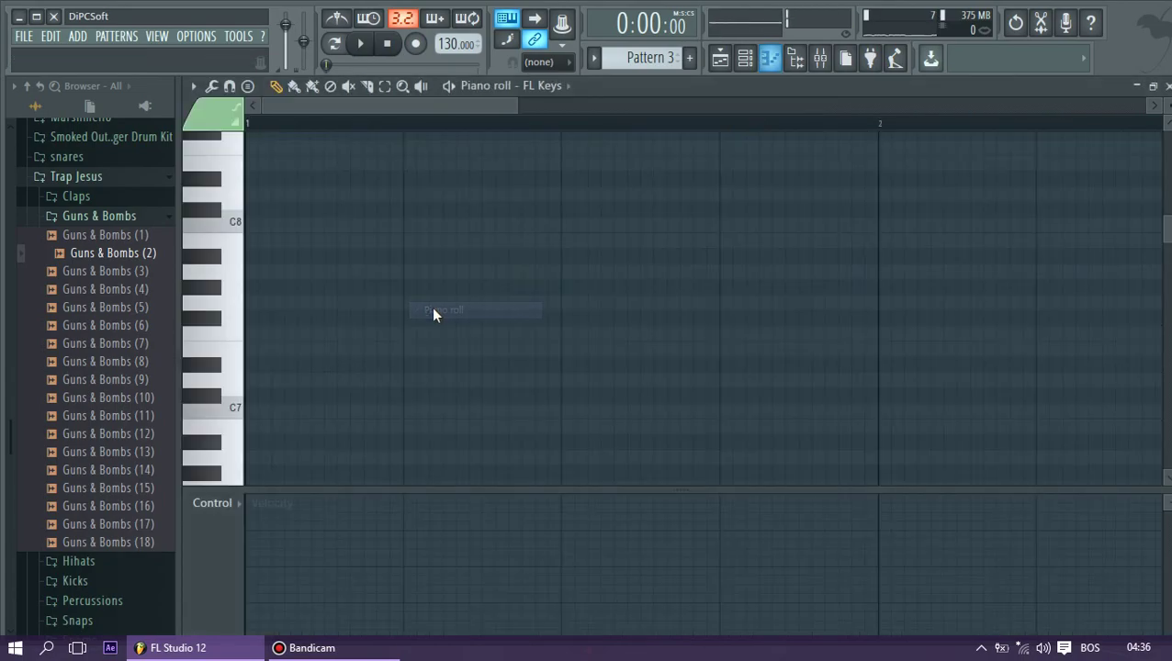
Place a D5 and an A5 note, each two steps long, at the start of bar 1
{"action": "scroll", "coordinate": [312, 256], "scroll_direction": "down", "scroll_amount": 2}
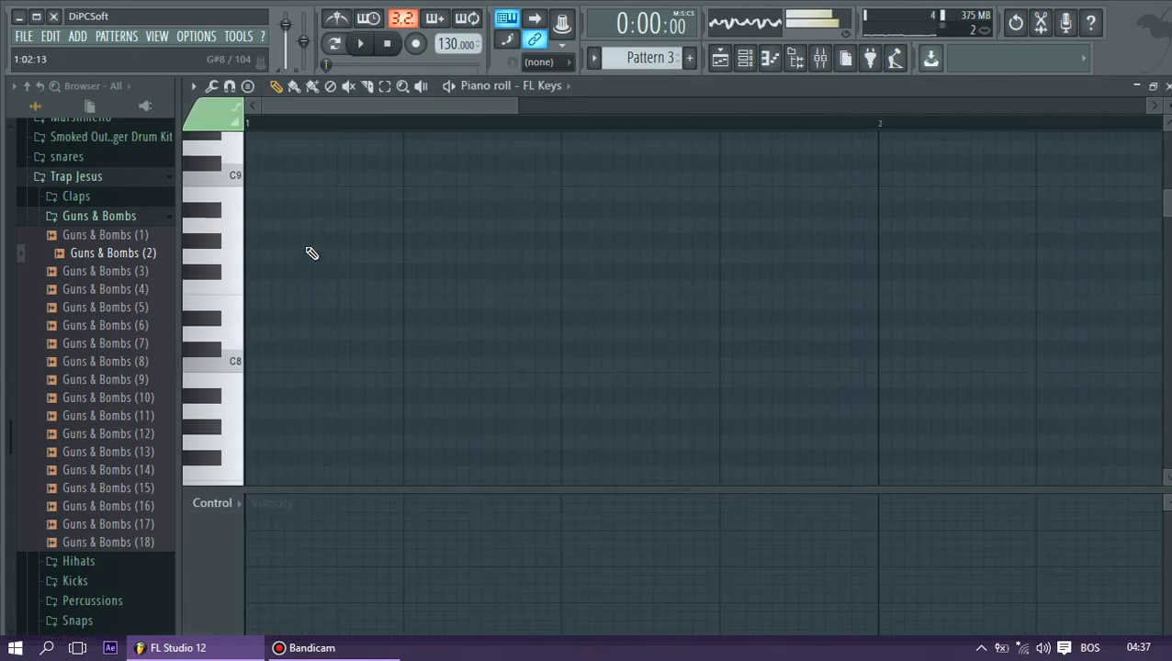
{"action": "scroll", "coordinate": [312, 254], "scroll_direction": "up", "scroll_amount": 3}
{"action": "scroll", "coordinate": [305, 278], "scroll_direction": "down", "scroll_amount": 4}
{"action": "key", "text": "x"}
{"action": "scroll", "coordinate": [300, 285], "scroll_direction": "down", "scroll_amount": 5}
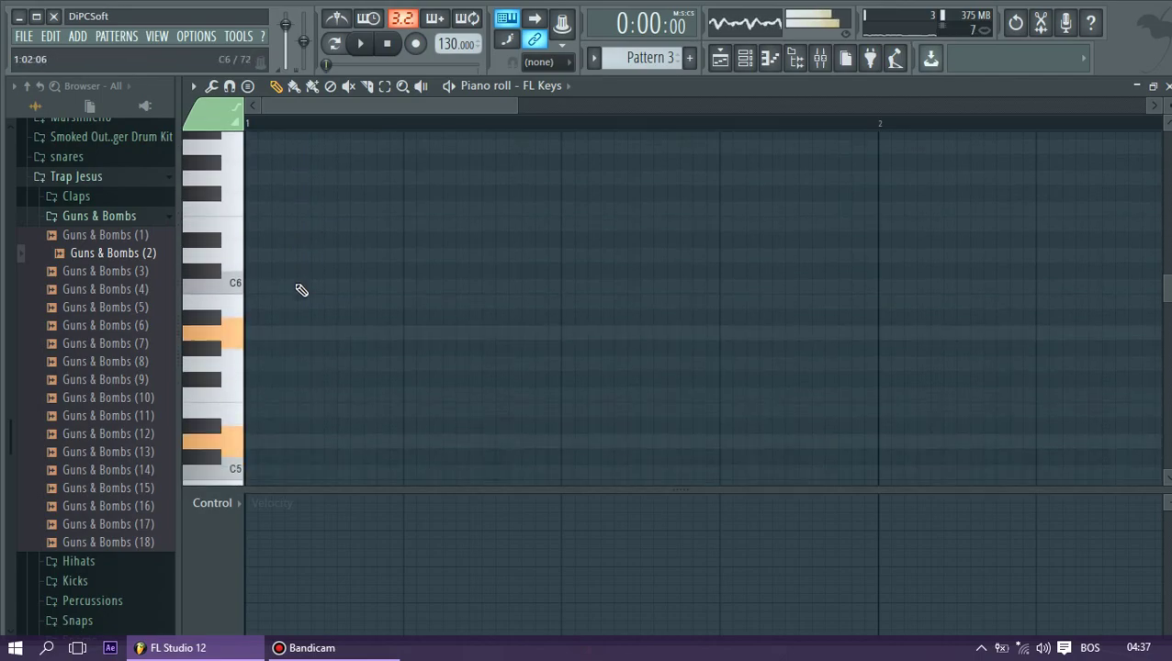
{"action": "left_click", "coordinate": [251, 287]}
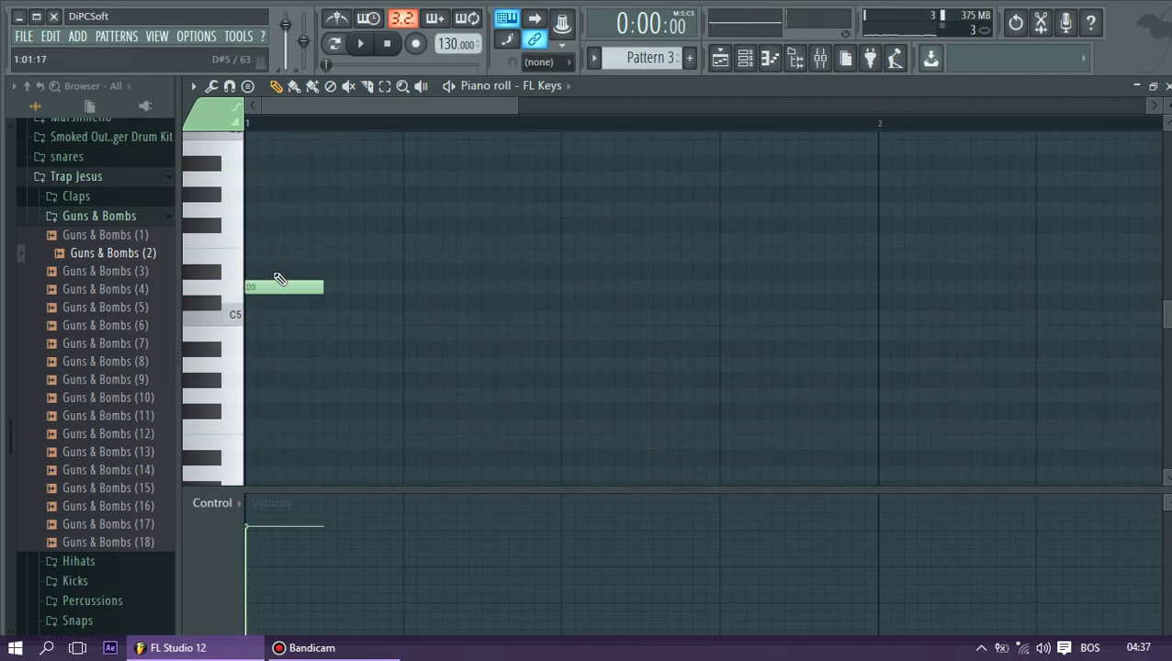
{"action": "left_click", "coordinate": [261, 178]}
{"action": "left_click_drag", "start_coordinate": [263, 178], "coordinate": [246, 181]}
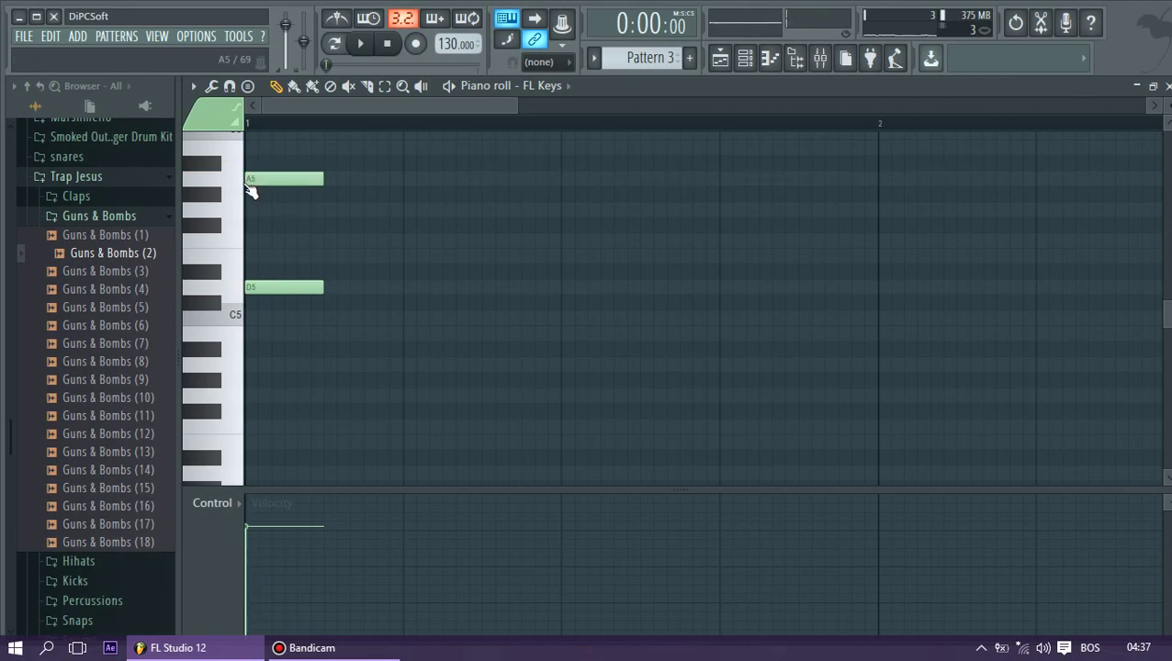
Add an E5 and B5 note pair directly after the first pair and check playback
{"action": "key", "text": "c"}
{"action": "key", "text": "m"}
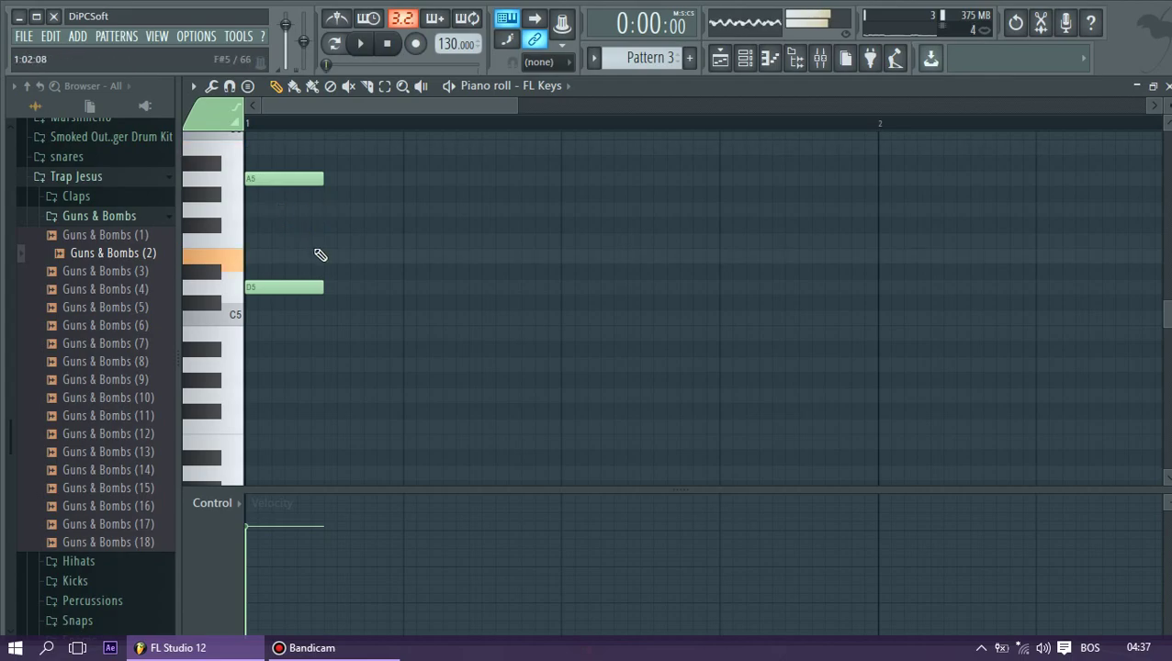
{"action": "left_click", "coordinate": [328, 258]}
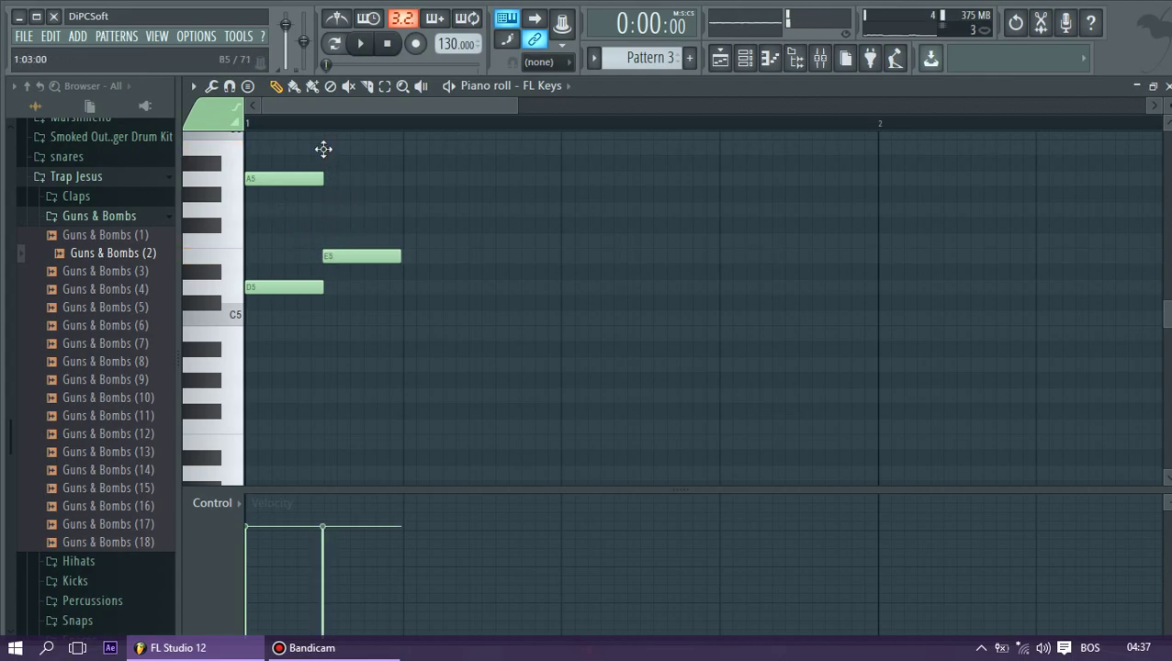
{"action": "left_click", "coordinate": [326, 150]}
{"action": "key", "text": "space"}
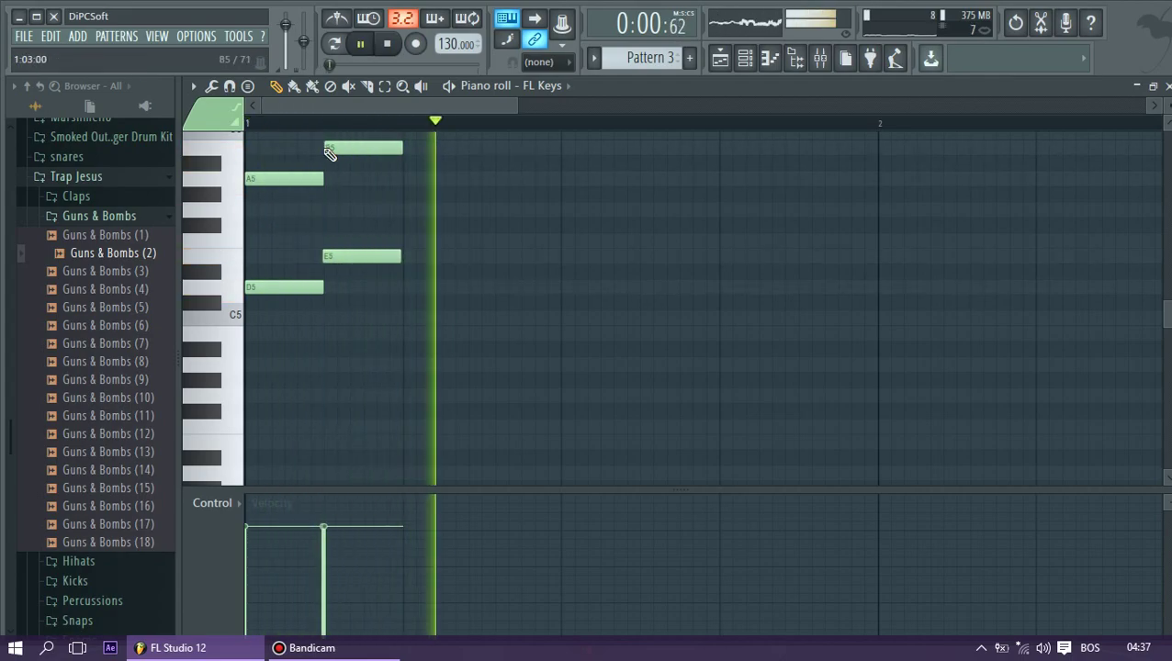
{"action": "key", "text": "space"}
{"action": "scroll", "coordinate": [390, 240], "scroll_direction": "up", "scroll_amount": 2}
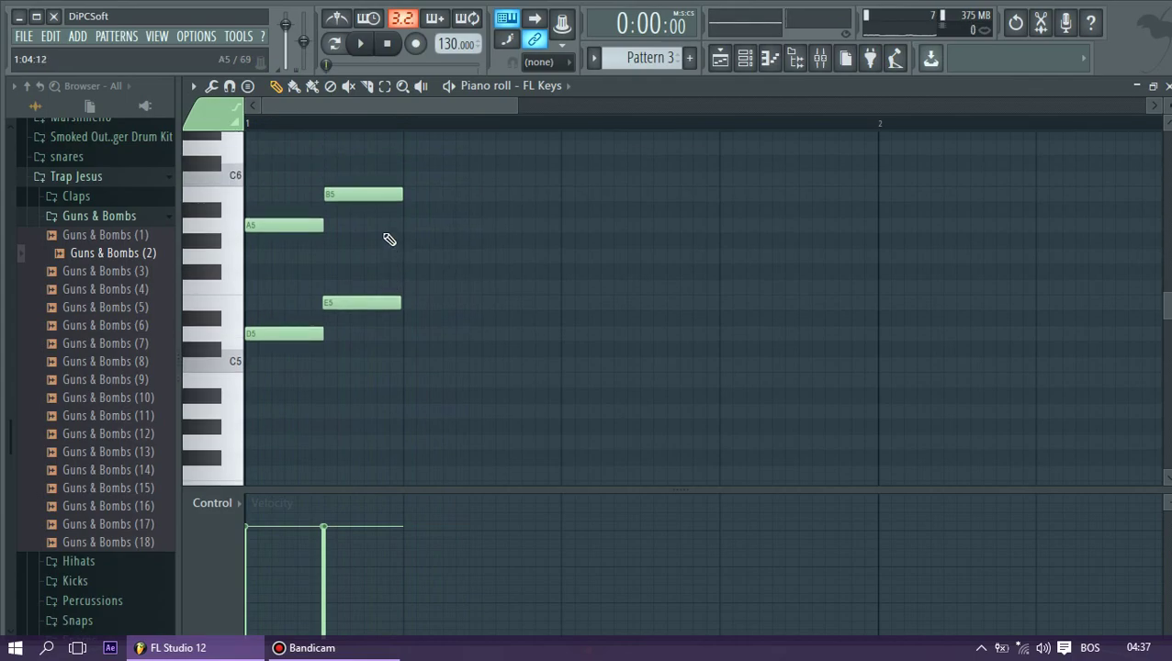
Try out note combinations and add an A5 and E5 pair directly after the second note pair
{"action": "key", "text": "x"}
{"action": "key", "text": "m"}
{"action": "key", "text": "n"}
{"action": "key", "text": "c"}
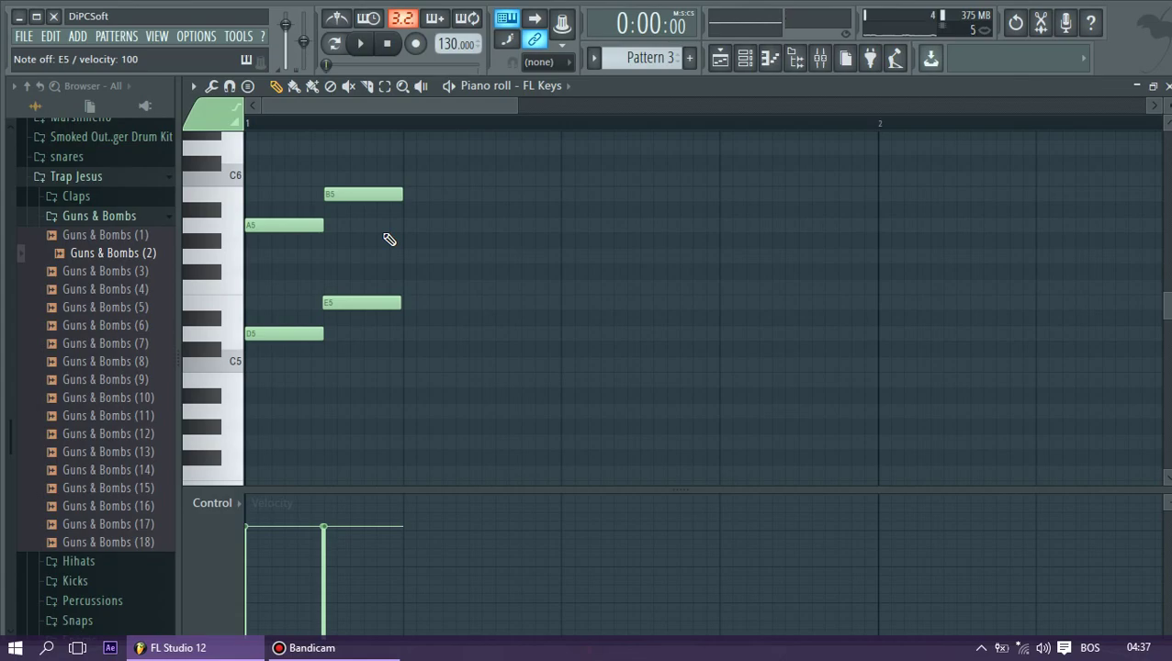
{"action": "key", "text": "c"}
{"action": "key", "text": "m"}
{"action": "key", "text": "c"}
{"action": "key", "text": "m"}
{"action": "key", "text": "c"}
{"action": "key", "text": "n"}
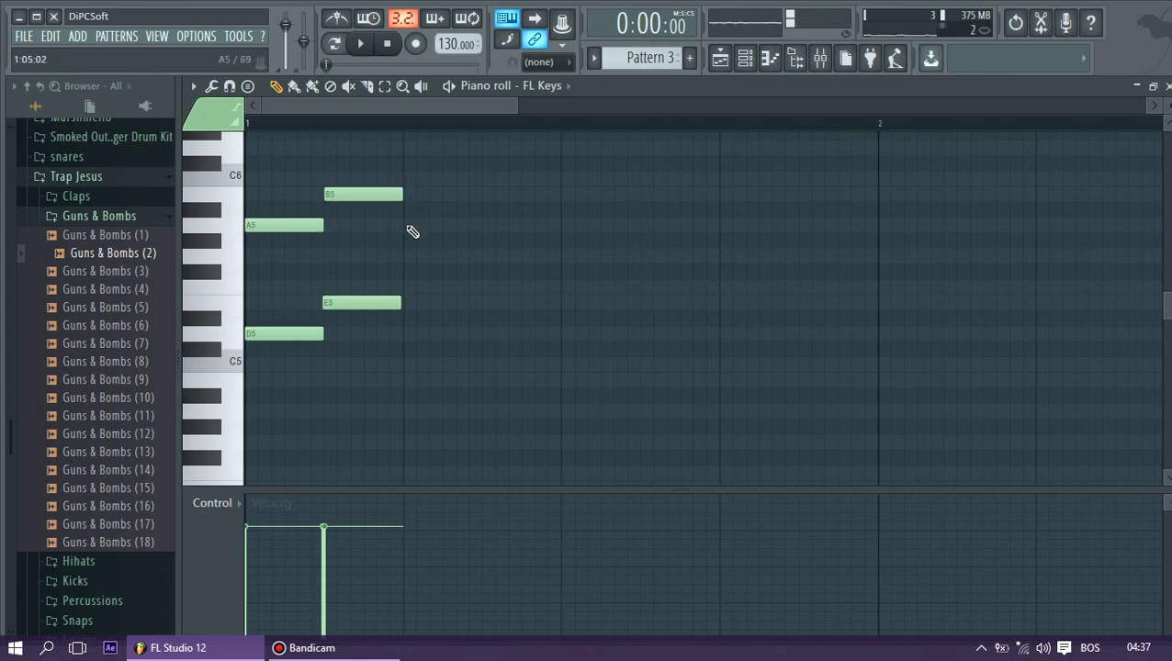
{"action": "left_click", "coordinate": [411, 226]}
{"action": "left_click_drag", "start_coordinate": [423, 227], "coordinate": [418, 228]}
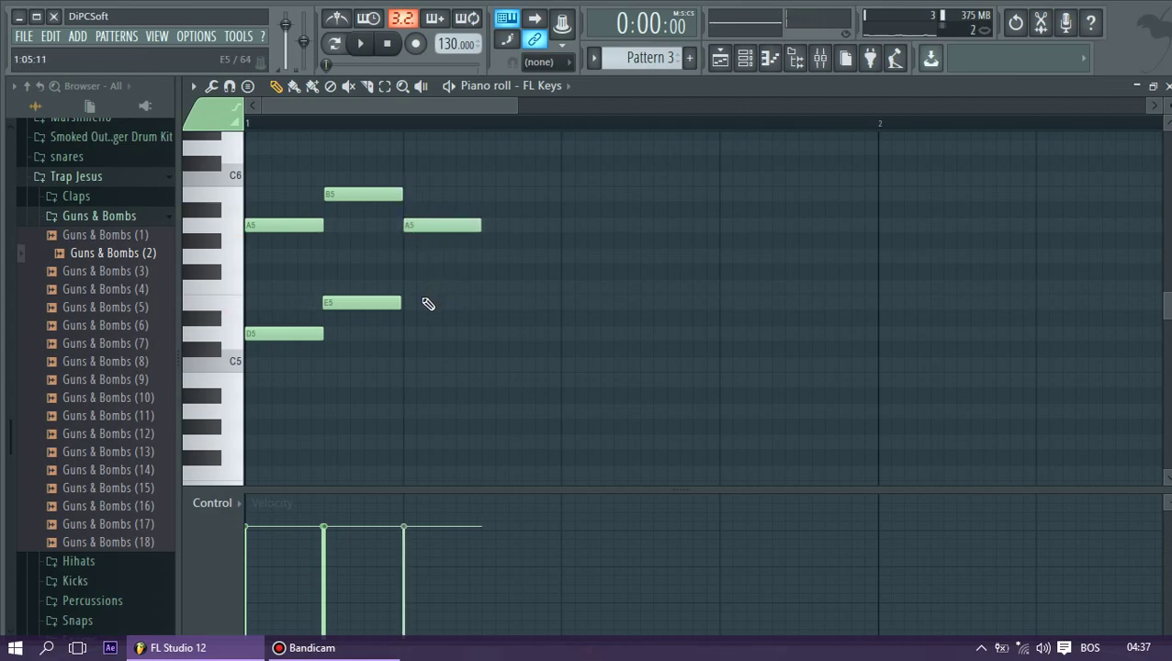
{"action": "left_click", "coordinate": [409, 303]}
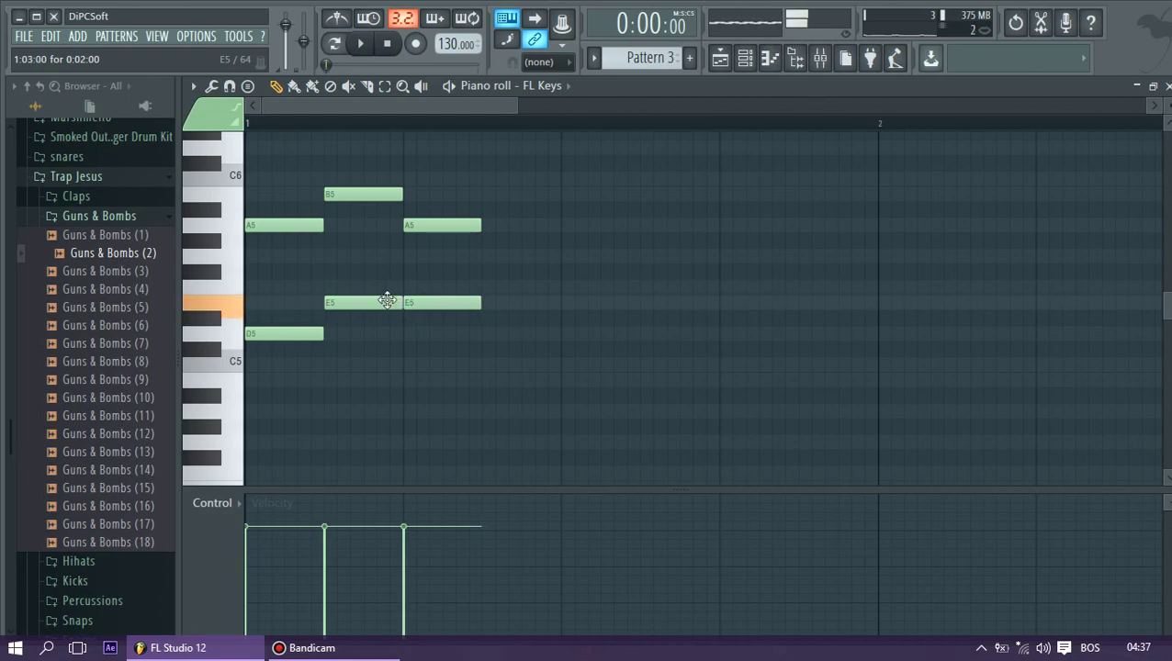
Add a B5 and F#5 pair as the fourth chord and play back the pattern
{"action": "left_click_drag", "start_coordinate": [435, 193], "coordinate": [514, 275]}
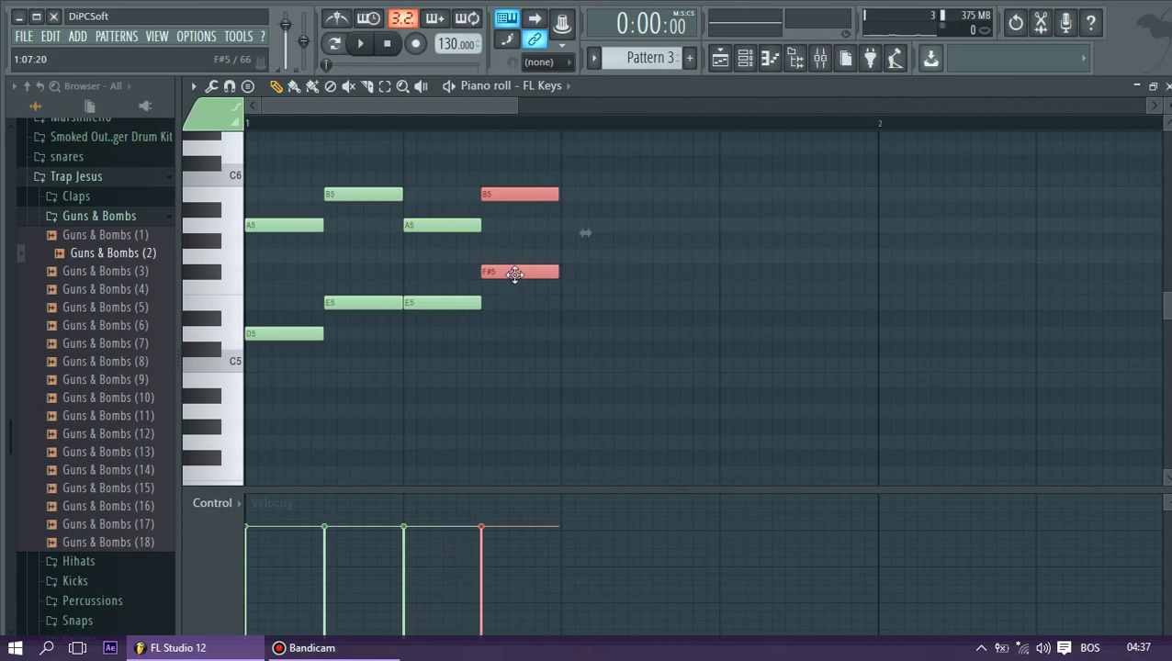
{"action": "key", "text": "space"}
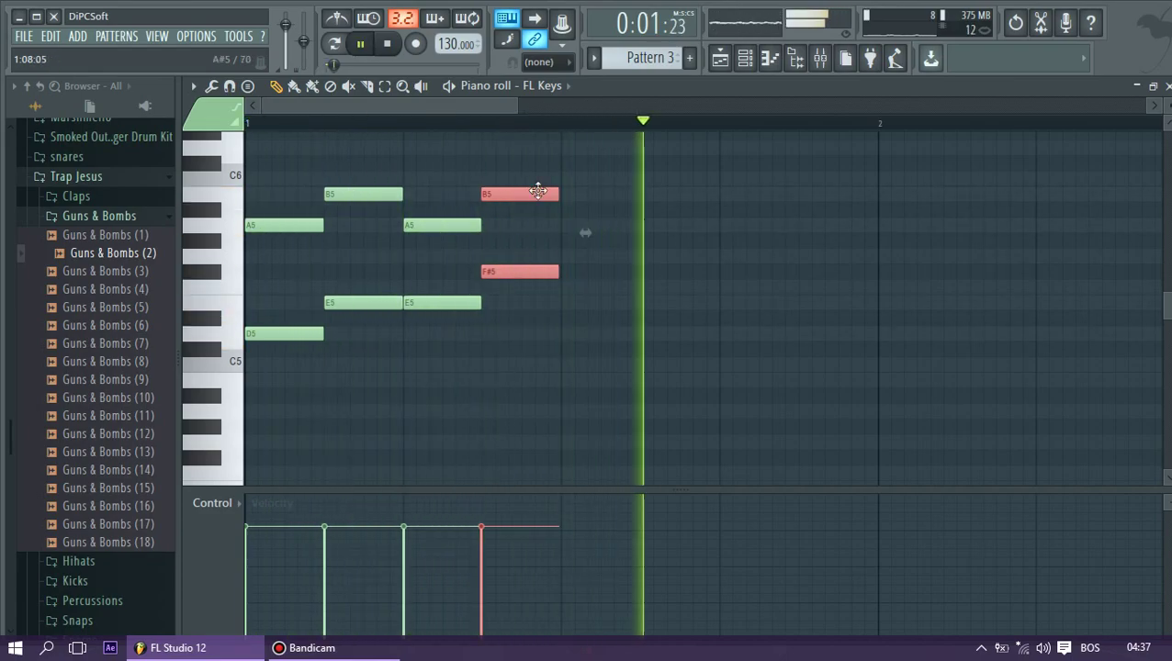
{"action": "key", "text": "space"}
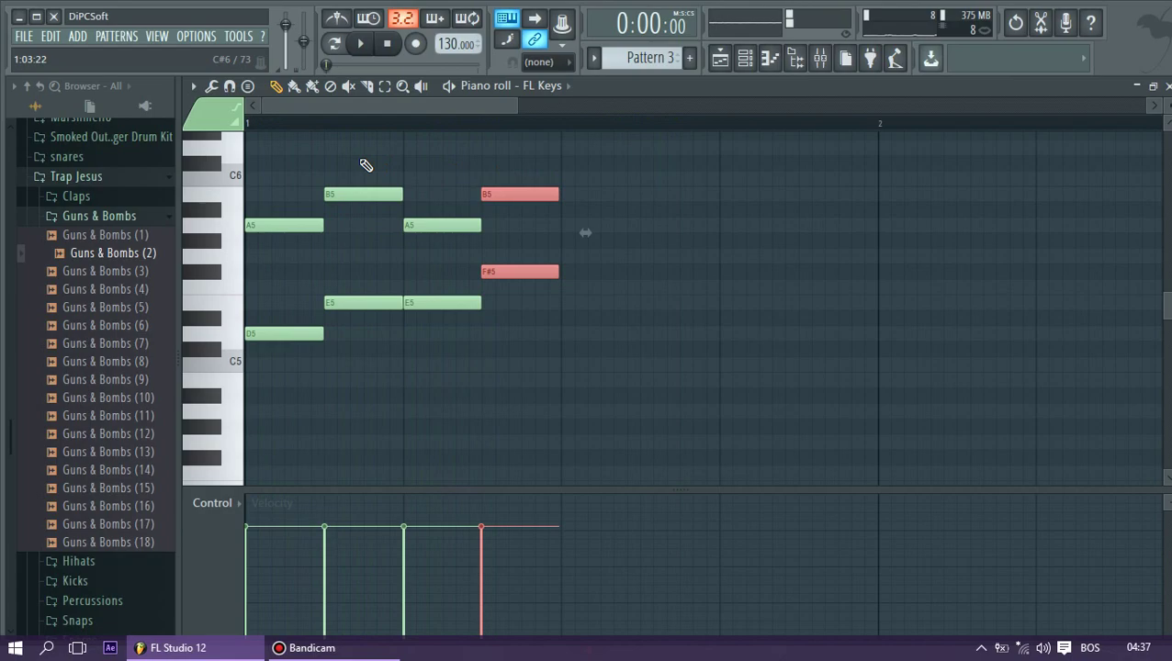
Make room by shifting the later pairs, lengthen the D5 and A5 notes to four steps, and start the E5 and B5 pair right after them
{"action": "left_click_drag", "start_coordinate": [349, 174], "coordinate": [589, 324]}
{"action": "left_click_drag", "start_coordinate": [515, 272], "coordinate": [654, 276]}
{"action": "left_click_drag", "start_coordinate": [248, 184], "coordinate": [327, 373]}
{"action": "left_click_drag", "start_coordinate": [321, 331], "coordinate": [400, 335]}
{"action": "left_click_drag", "start_coordinate": [493, 147], "coordinate": [424, 303]}
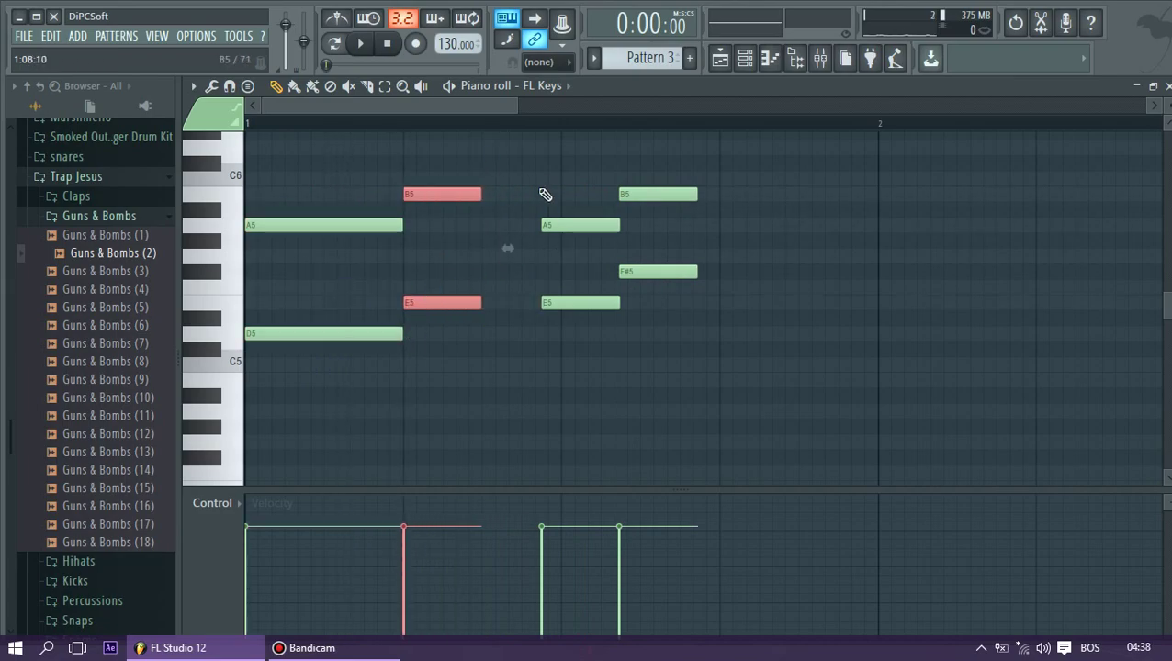
Move the last two note pairs to around the start of bar 2 and lengthen the E5 and B5 pair to four steps
{"action": "left_click_drag", "start_coordinate": [545, 195], "coordinate": [674, 315]}
{"action": "left_click_drag", "start_coordinate": [652, 274], "coordinate": [938, 271]}
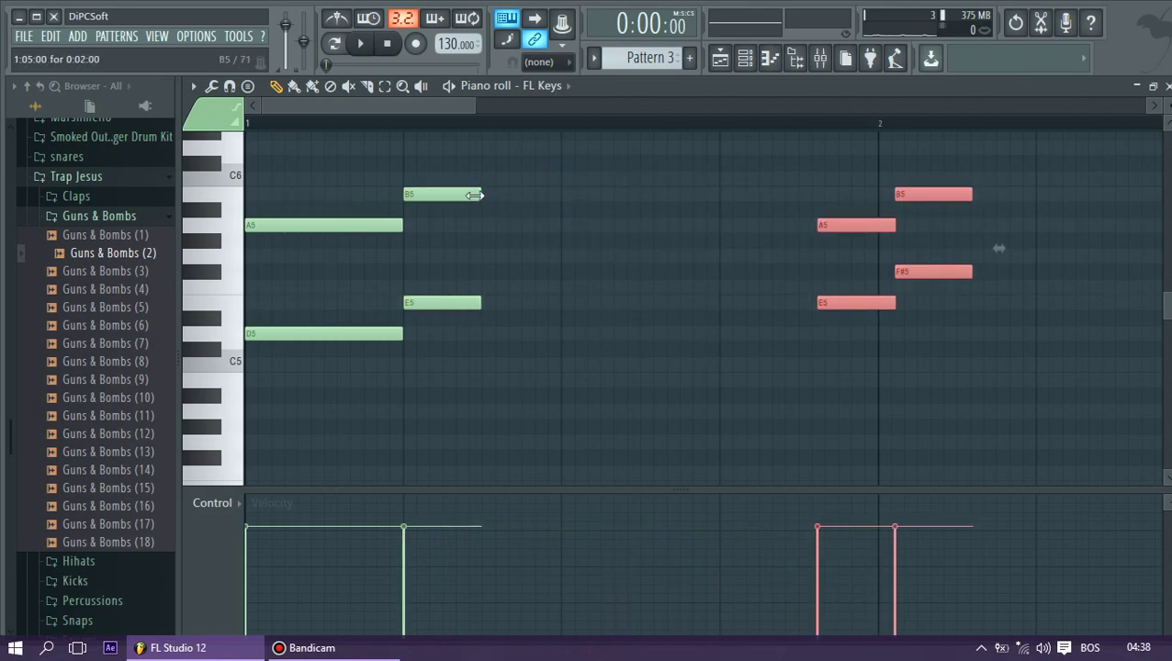
{"action": "left_click_drag", "start_coordinate": [468, 165], "coordinate": [556, 302]}
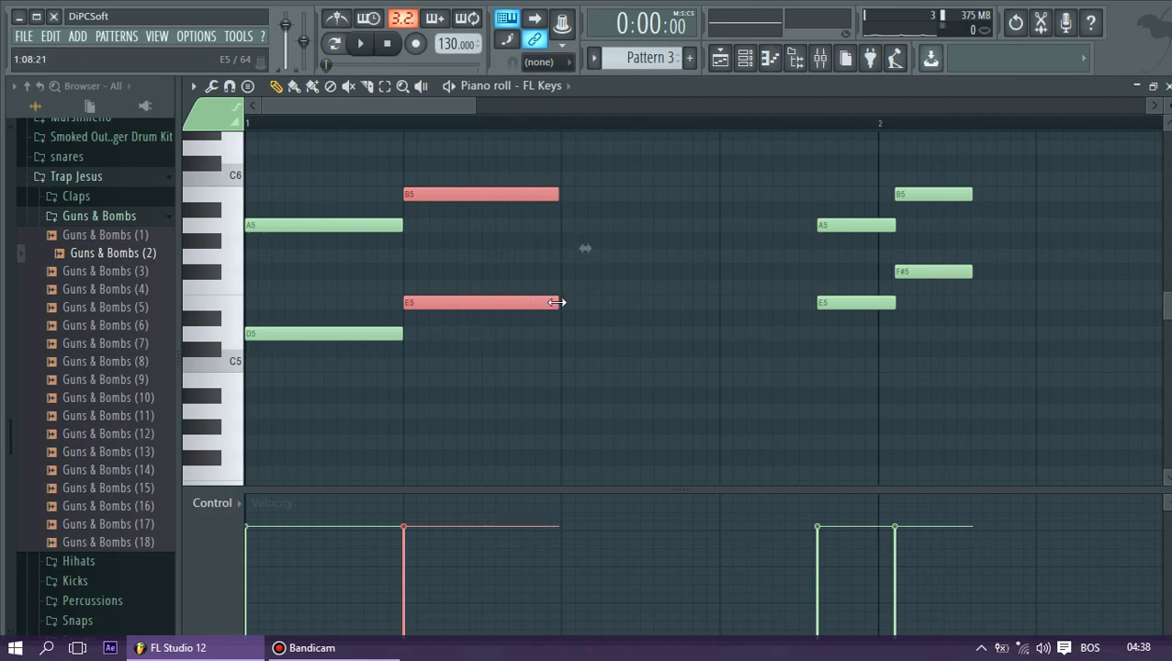
Move the E5 and A5 pair right after the second pair, lengthen it to four steps, and play back the pattern
{"action": "left_click_drag", "start_coordinate": [815, 188], "coordinate": [594, 313]}
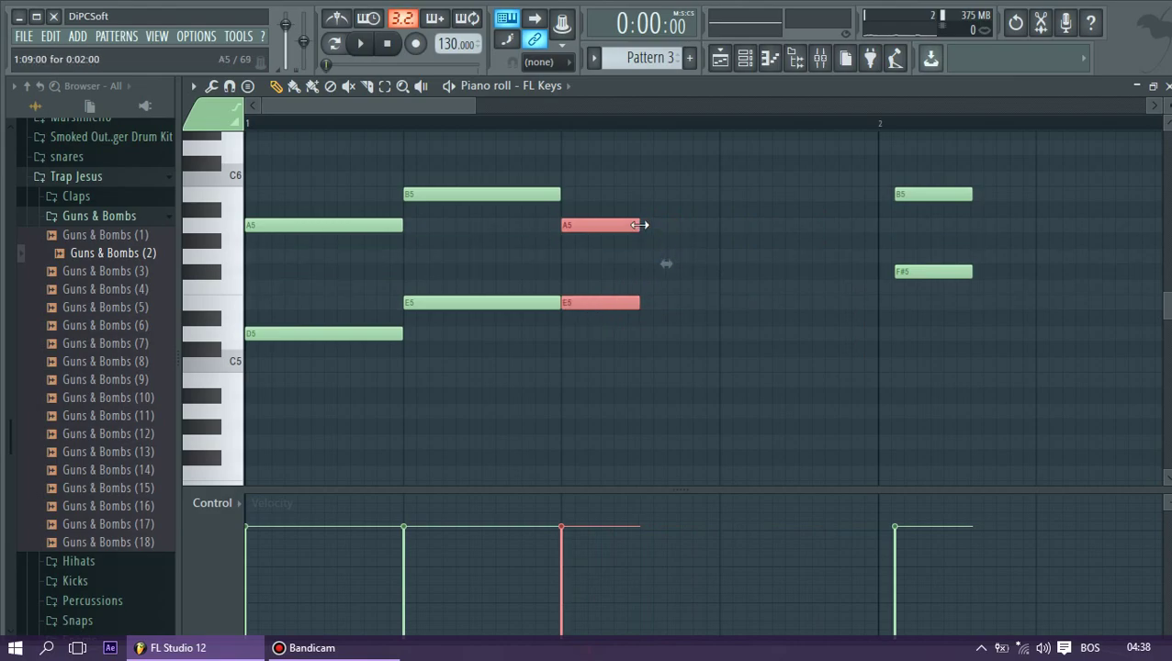
{"action": "key", "text": "space"}
{"action": "key", "text": "space"}
{"action": "left_click_drag", "start_coordinate": [639, 225], "coordinate": [696, 225]}
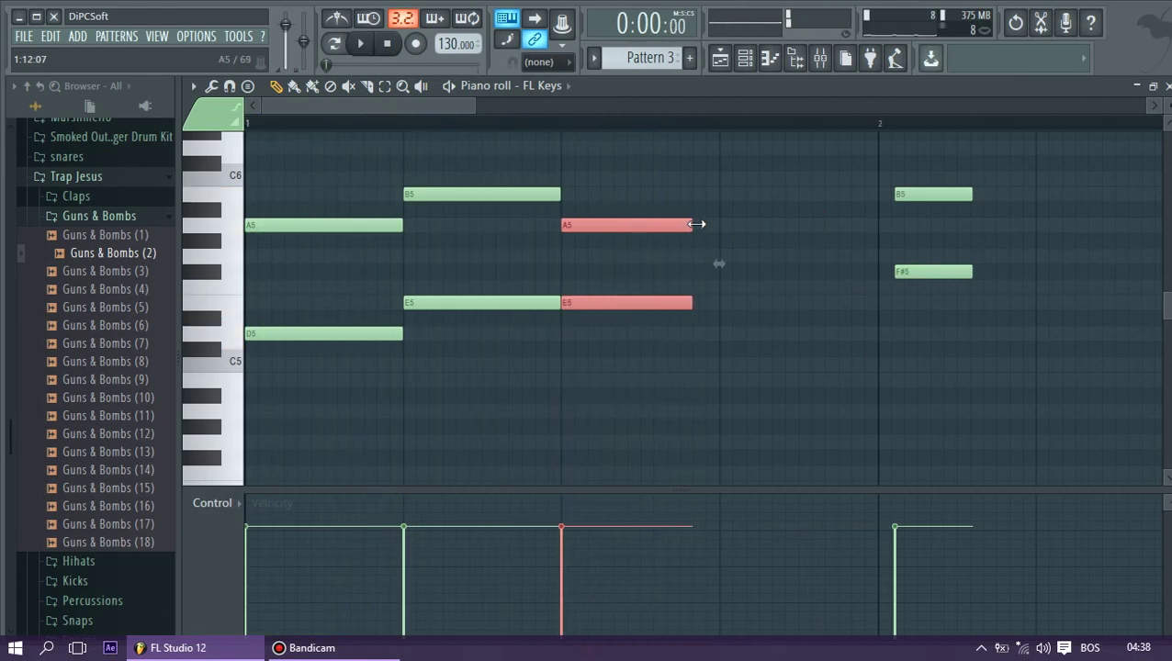
{"action": "key", "text": "space"}
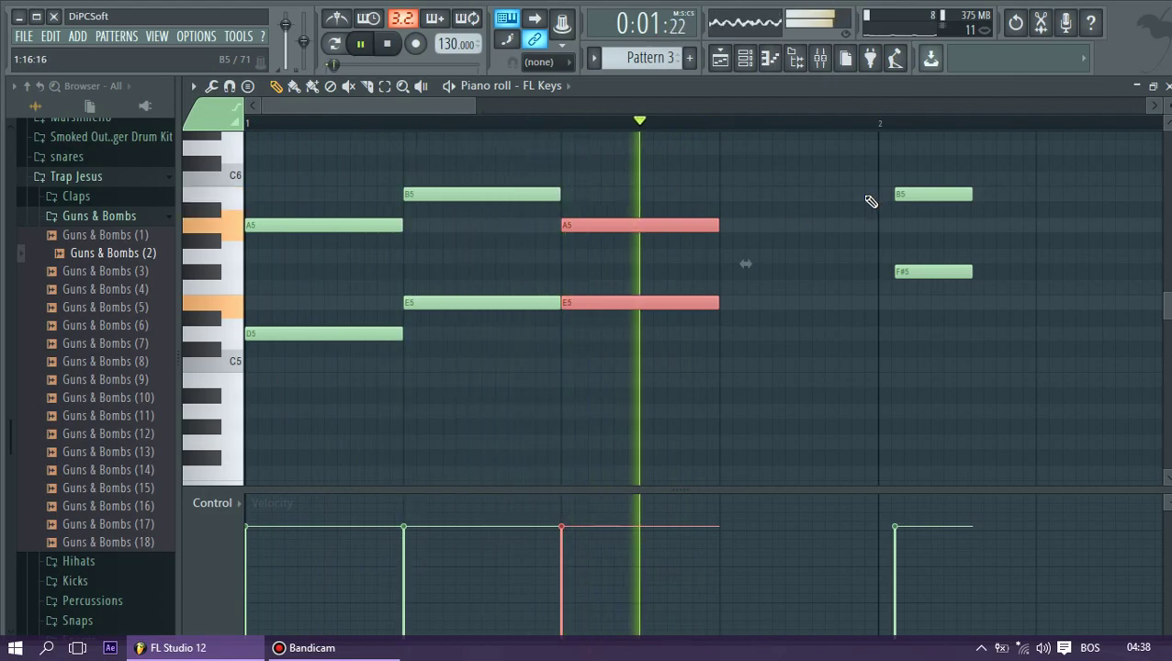
{"action": "key", "text": "space"}
Move the F#5 and B5 pair right after the third pair, lengthen it to four steps ending at bar 2, and listen
{"action": "left_click_drag", "start_coordinate": [936, 179], "coordinate": [750, 279]}
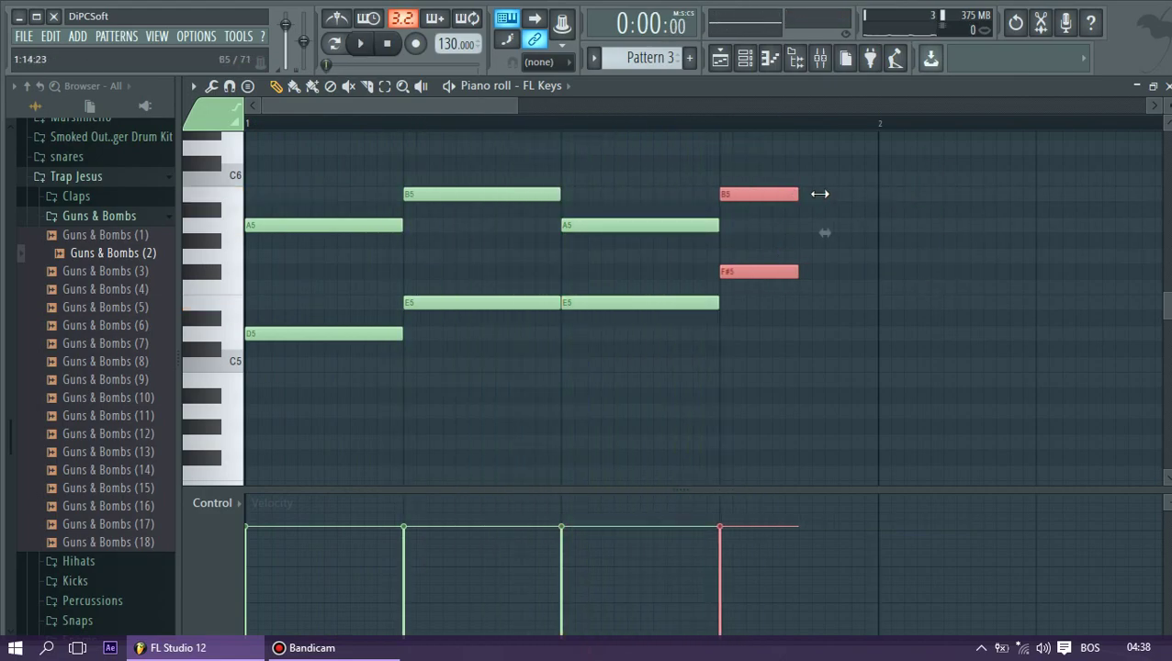
{"action": "left_click_drag", "start_coordinate": [803, 194], "coordinate": [872, 193]}
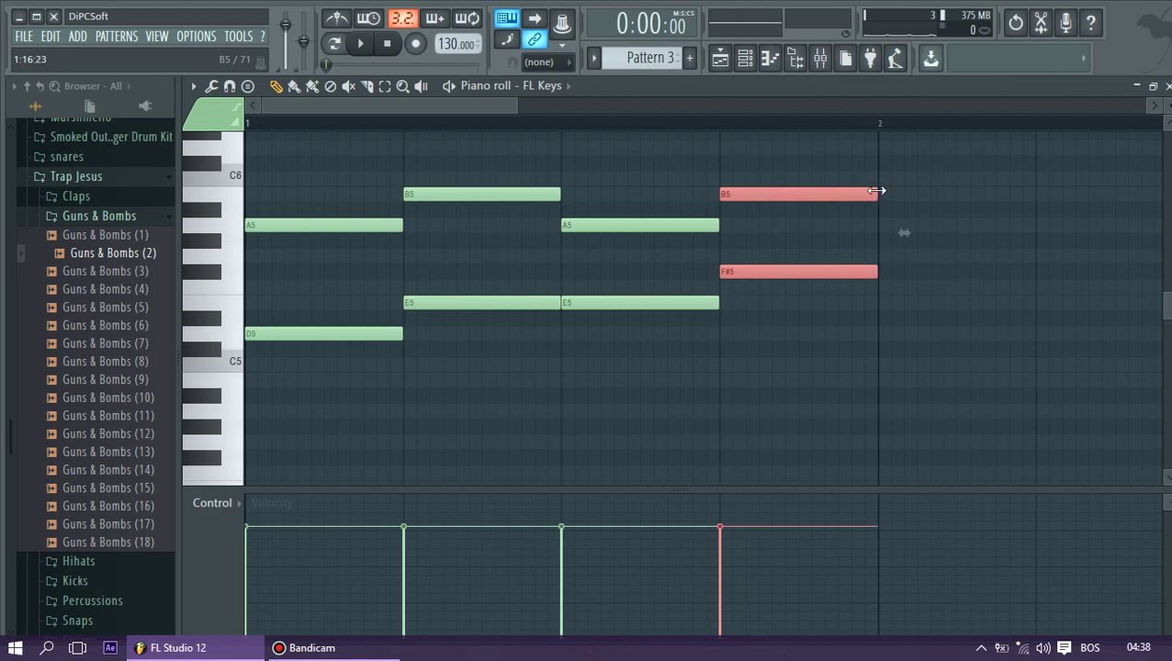
{"action": "key", "text": "space"}
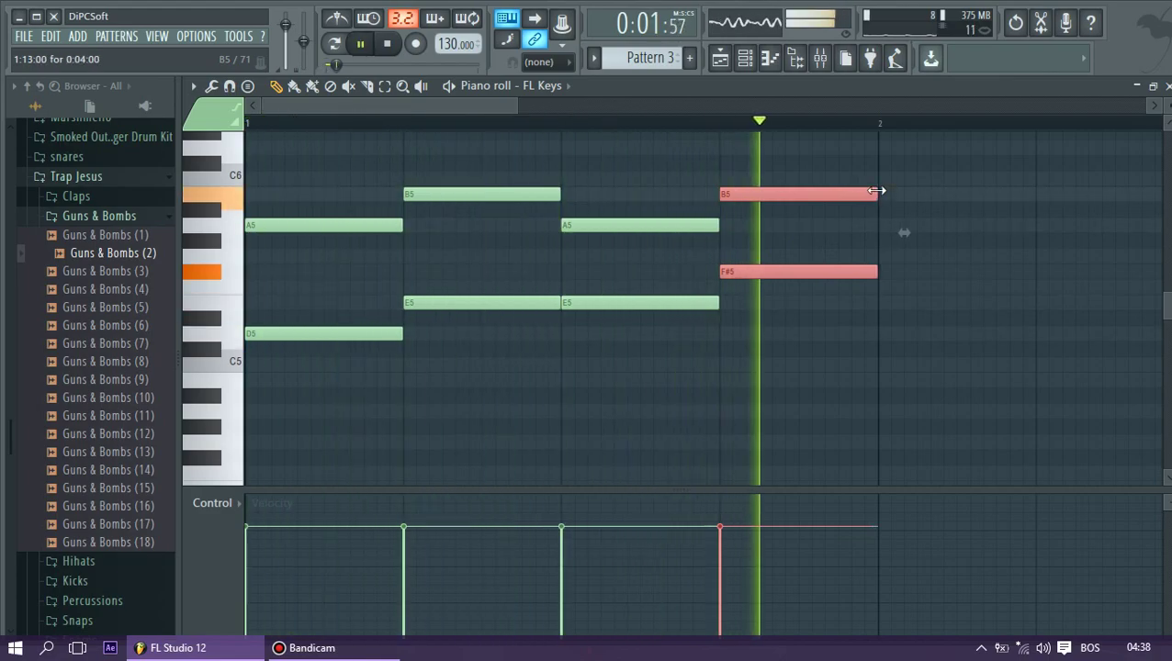
{"action": "key", "text": "space"}
Shift the last three note pairs to just before bar 4 and lengthen the D5 and A5 pair to a full bar
{"action": "left_click_drag", "start_coordinate": [514, 104], "coordinate": [1139, 105]}
{"action": "left_click_drag", "start_coordinate": [464, 157], "coordinate": [670, 302]}
{"action": "left_click_drag", "start_coordinate": [294, 189], "coordinate": [220, 381]}
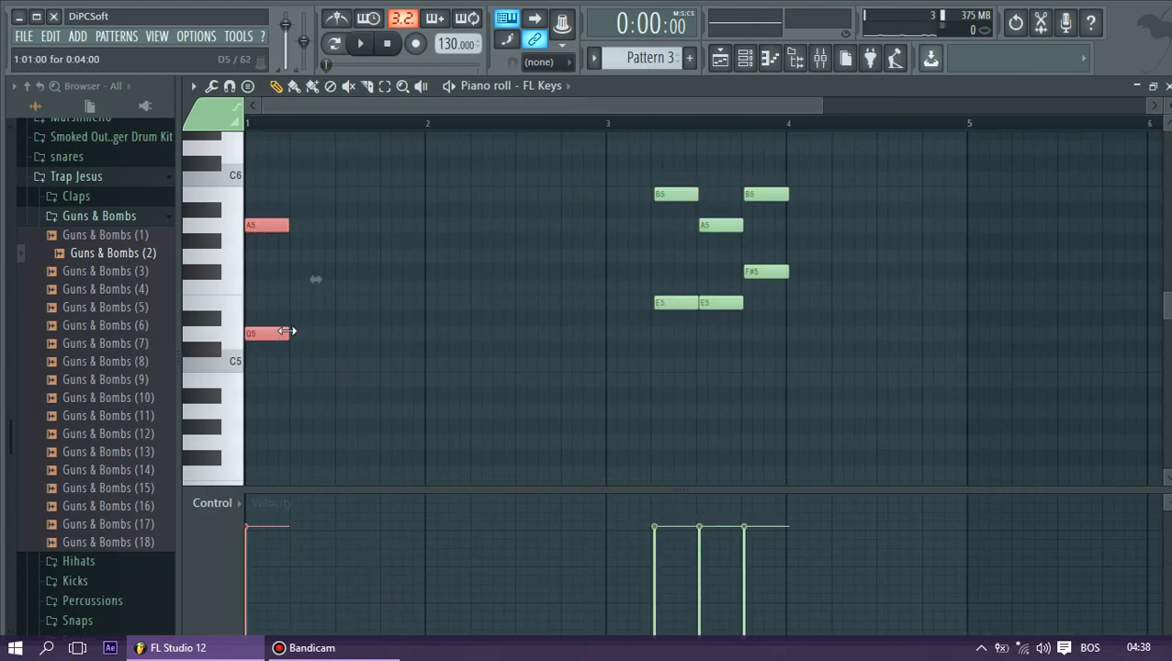
{"action": "left_click_drag", "start_coordinate": [288, 336], "coordinate": [432, 333]}
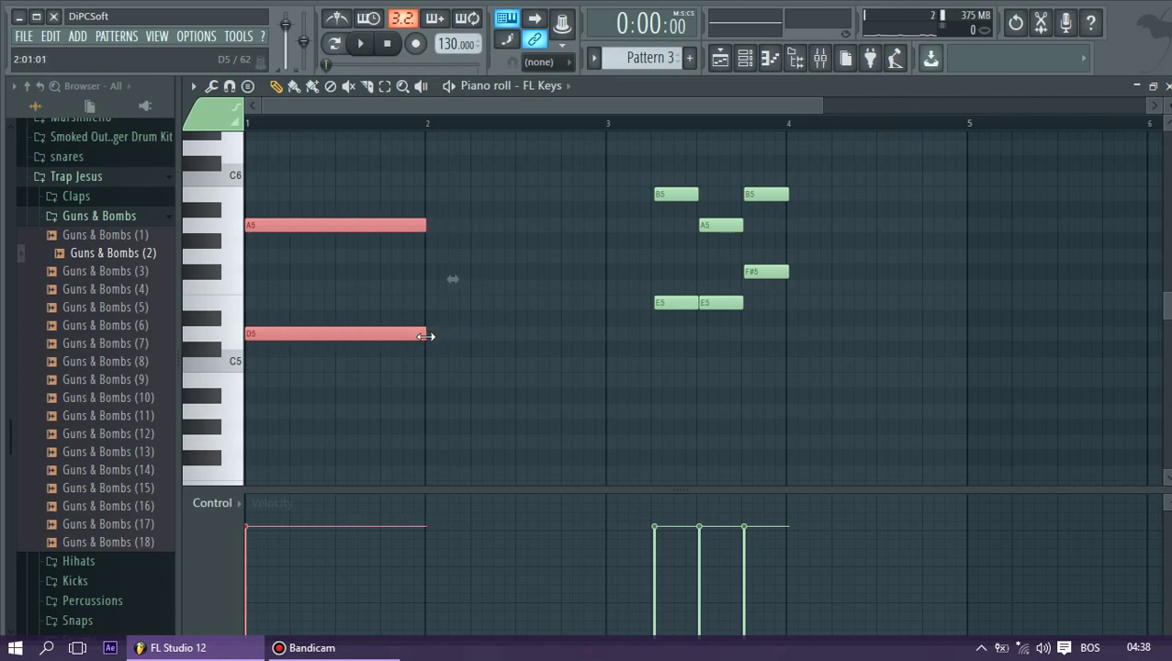
{"action": "key", "text": "space"}
{"action": "key", "text": "space"}
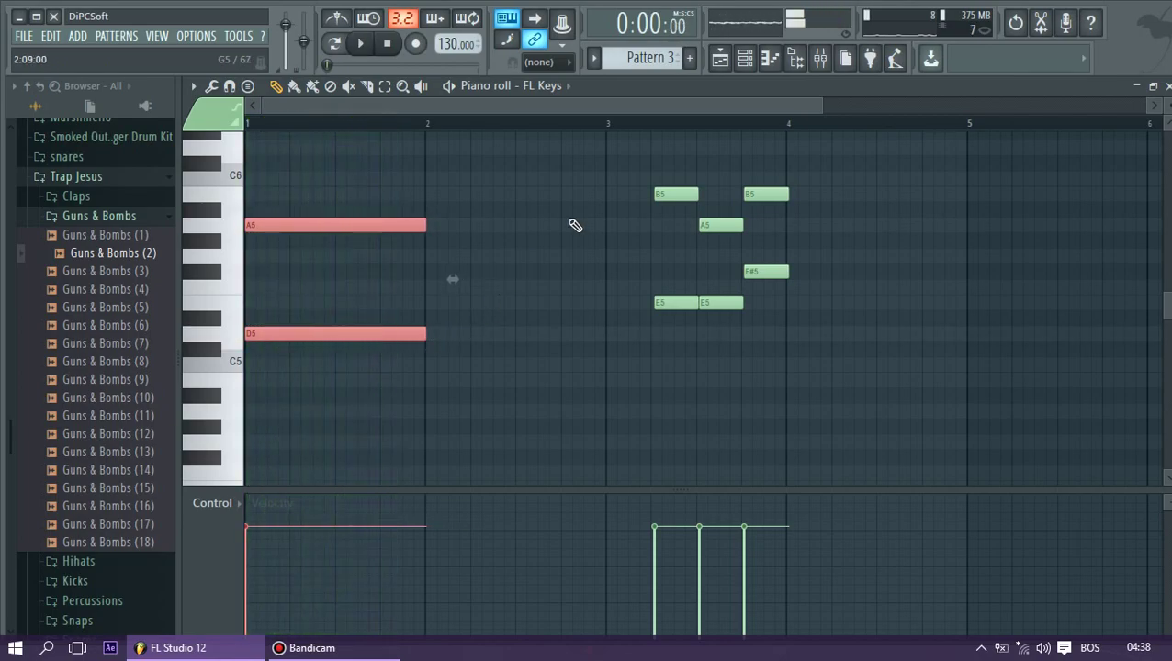
Place the E5 and B5 pair at the start of bar 2, lengthen it to a full bar, and play back the pattern
{"action": "left_click_drag", "start_coordinate": [647, 179], "coordinate": [618, 294]}
{"action": "key", "text": "space"}
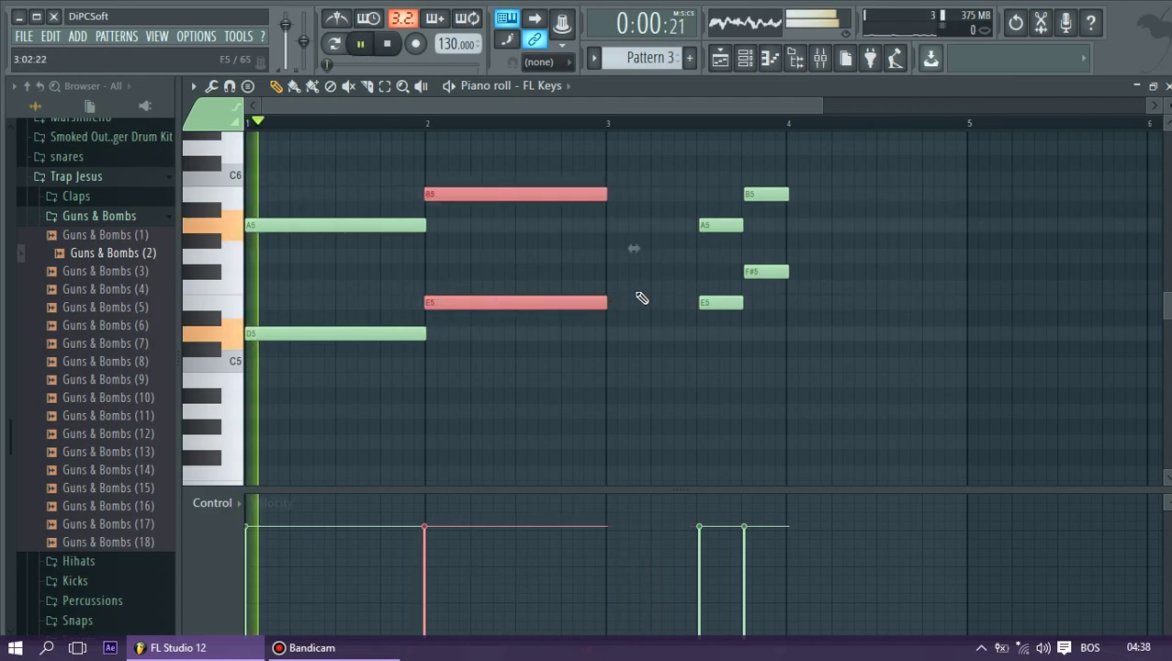
{"action": "scroll", "coordinate": [575, 306], "scroll_direction": "up", "scroll_amount": 4}
{"action": "key", "text": "space"}
{"action": "scroll", "coordinate": [653, 321], "scroll_direction": "down", "scroll_amount": 6}
{"action": "scroll", "coordinate": [684, 267], "scroll_direction": "up", "scroll_amount": 3}
Place the E5 and A5 pair at bar 3 and the F#5 and B5 pair at bar 4, each lengthened to a full bar
{"action": "left_click_drag", "start_coordinate": [761, 201], "coordinate": [848, 317]}
{"action": "left_click_drag", "start_coordinate": [720, 223], "coordinate": [782, 336]}
{"action": "left_click_drag", "start_coordinate": [854, 176], "coordinate": [805, 327]}
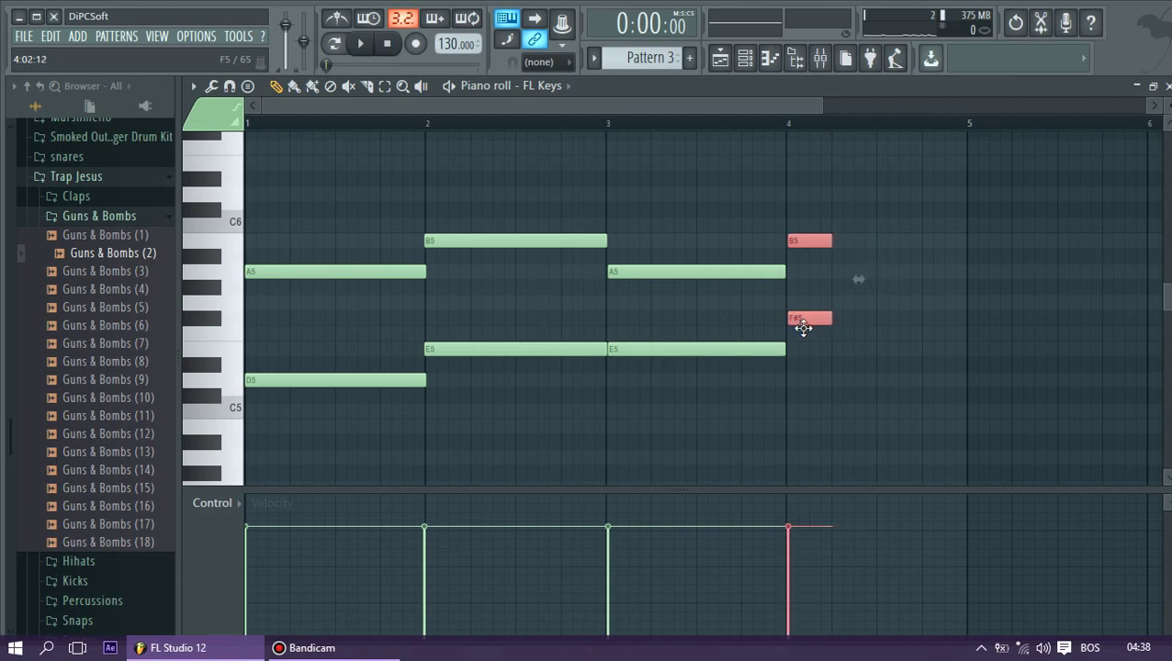
{"action": "left_click_drag", "start_coordinate": [828, 320], "coordinate": [966, 316]}
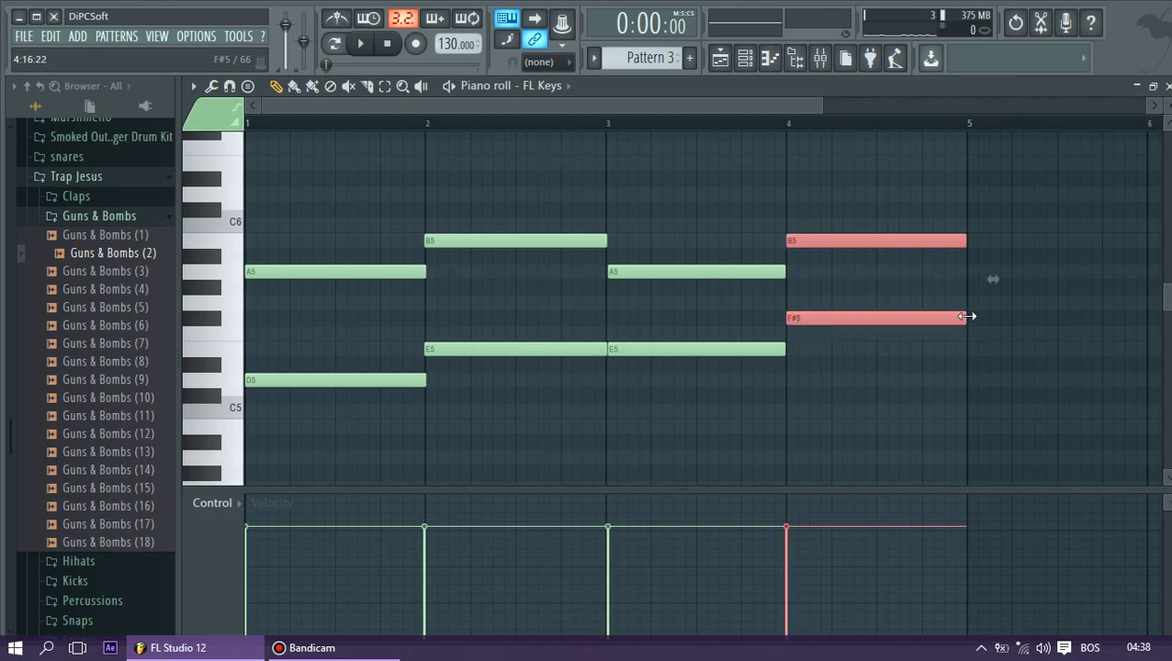
{"action": "key", "text": "space"}
{"action": "scroll", "coordinate": [502, 336], "scroll_direction": "up", "scroll_amount": 3}
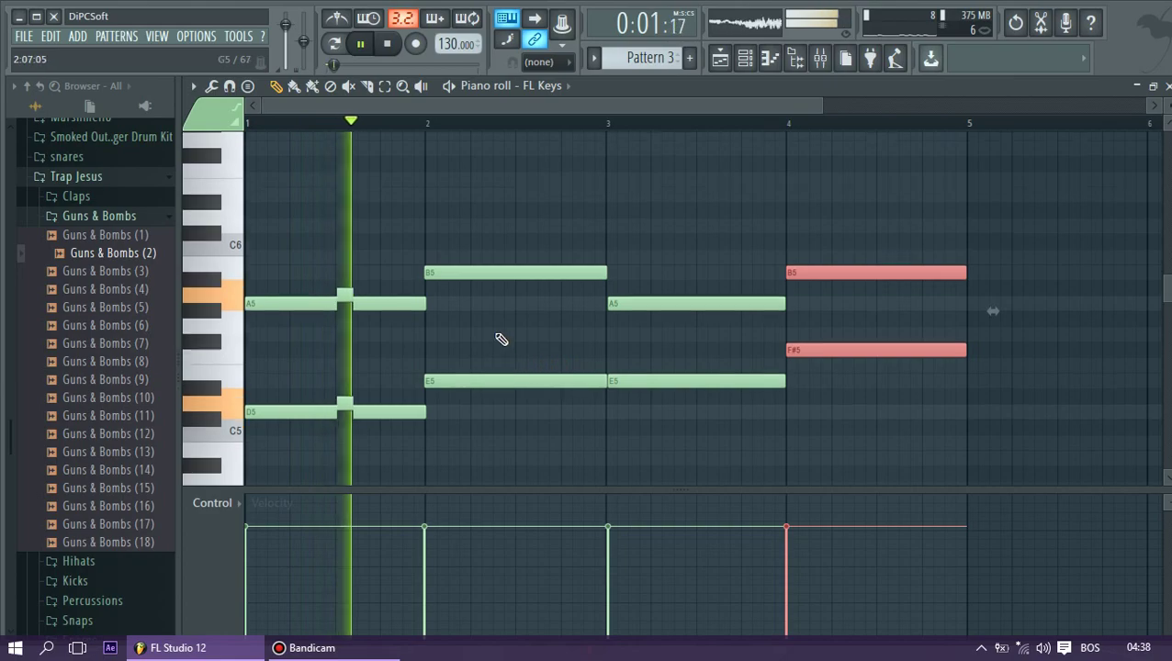
{"action": "key", "text": "space"}
Add a run of very short notes alternating between A6, A#6 and G#6 in bar 2 and play back the pattern
{"action": "left_click", "coordinate": [442, 181]}
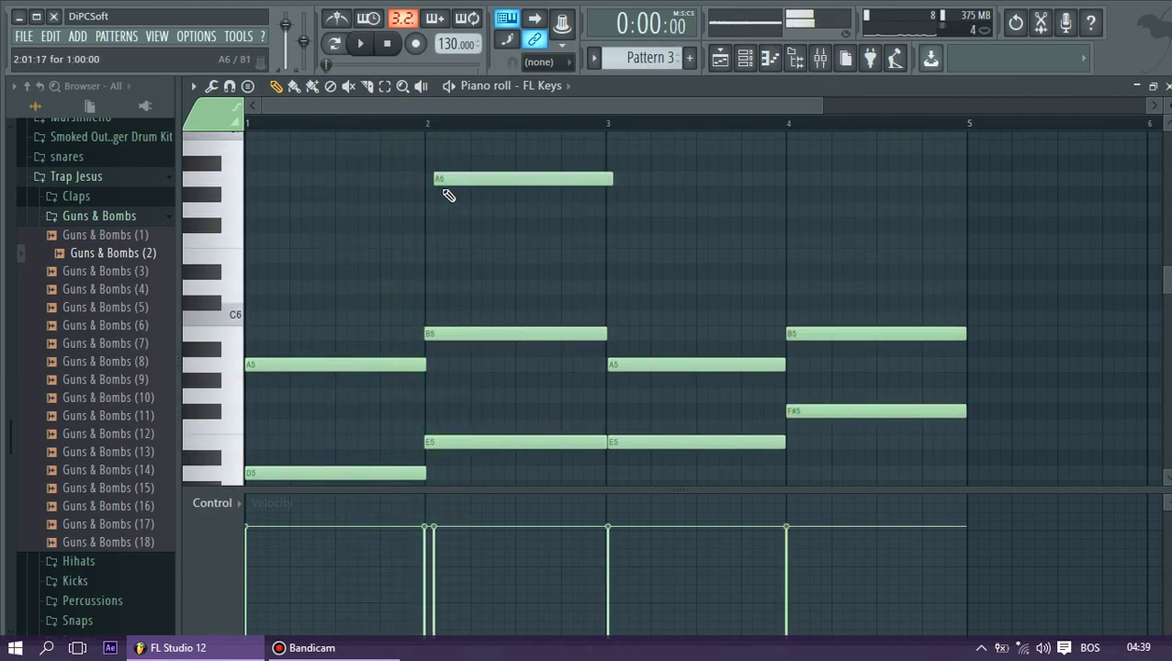
{"action": "left_click_drag", "start_coordinate": [614, 178], "coordinate": [357, 182]}
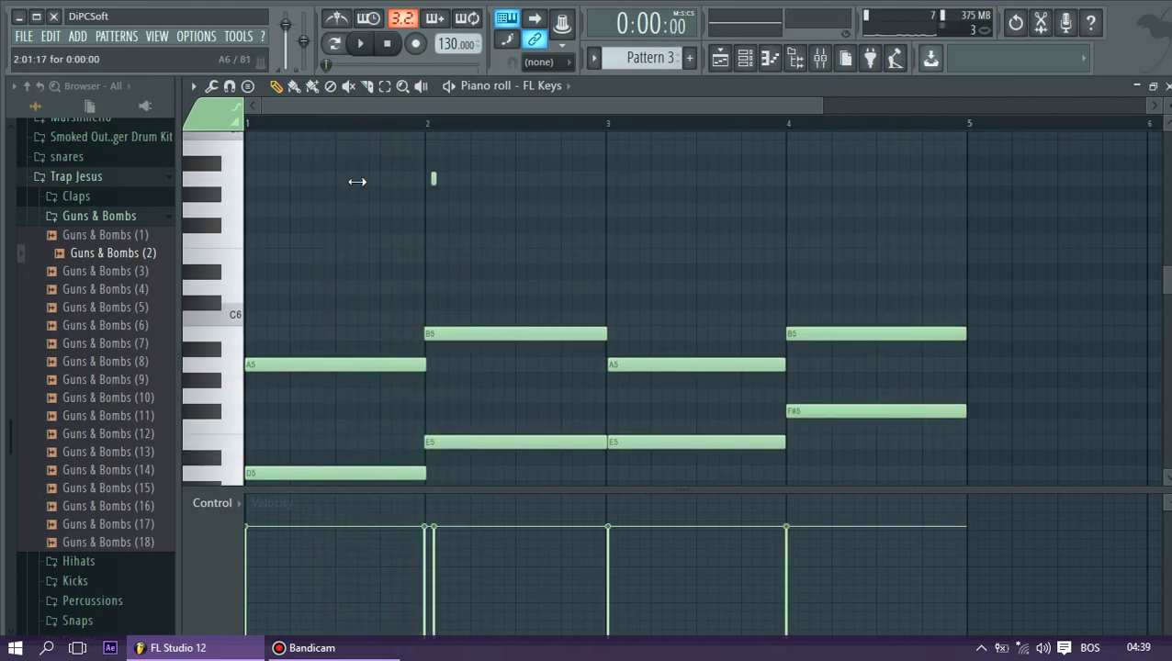
{"action": "left_click", "coordinate": [459, 178]}
{"action": "left_click", "coordinate": [474, 193]}
{"action": "left_click", "coordinate": [483, 165]}
{"action": "left_click", "coordinate": [507, 193]}
{"action": "left_click", "coordinate": [525, 163]}
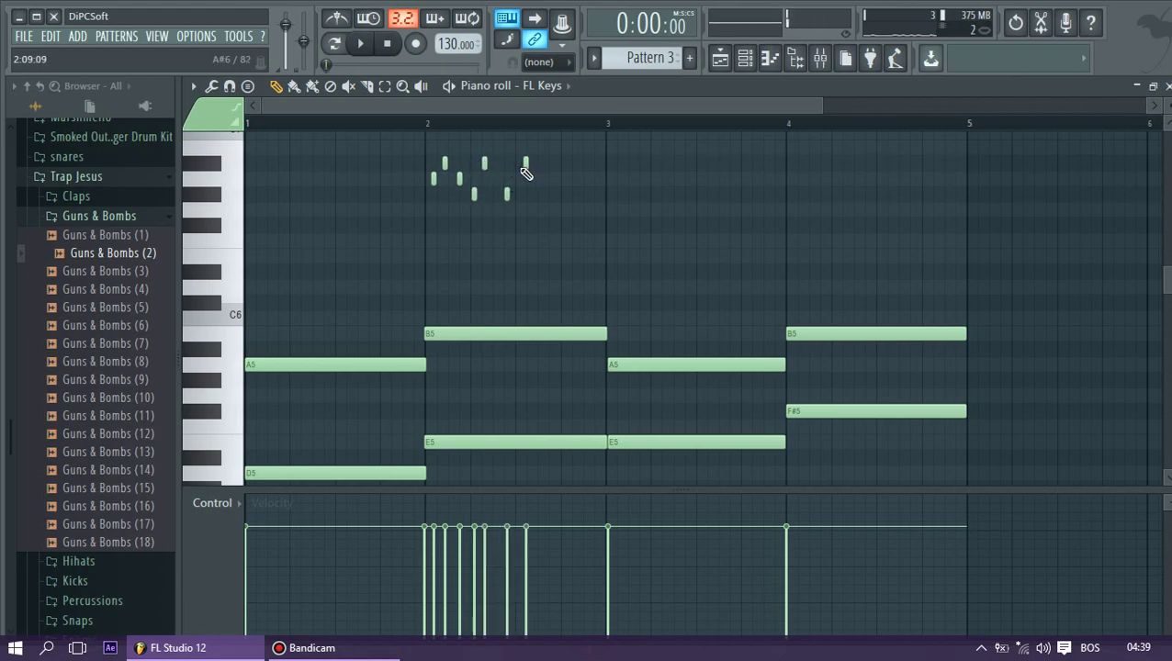
{"action": "key", "text": "space"}
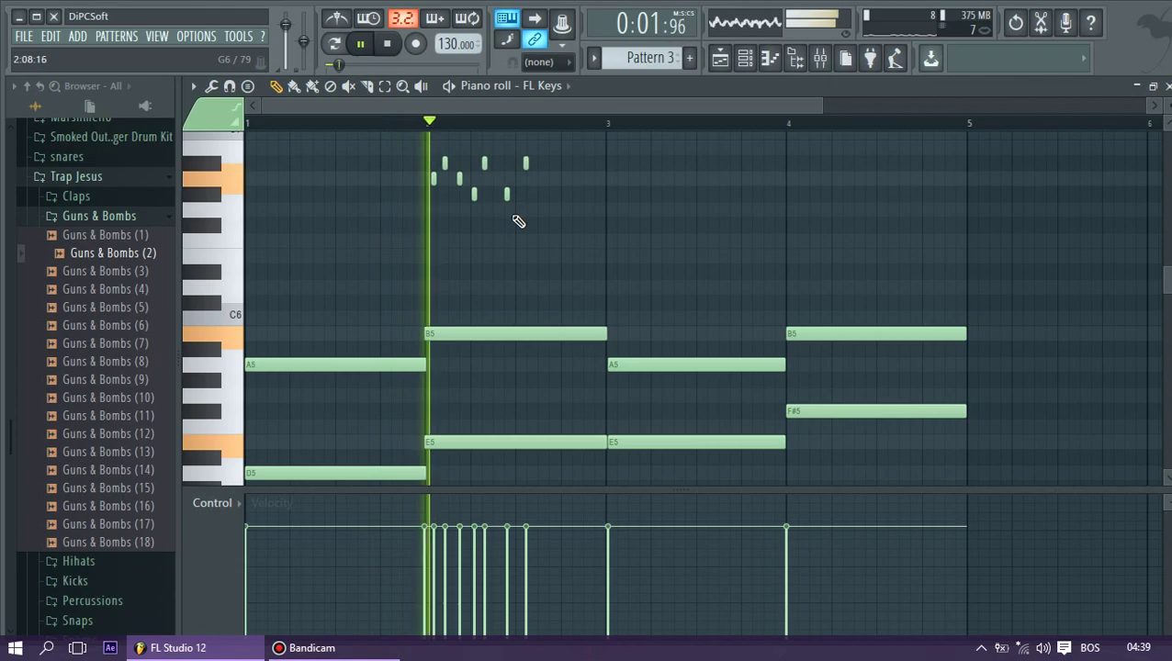
Rework the short run in bar 2 to A6, A#6, A6, A#6, G#6, G6 and shift it slightly later
{"action": "scroll", "coordinate": [495, 248], "scroll_direction": "up", "scroll_amount": 3}
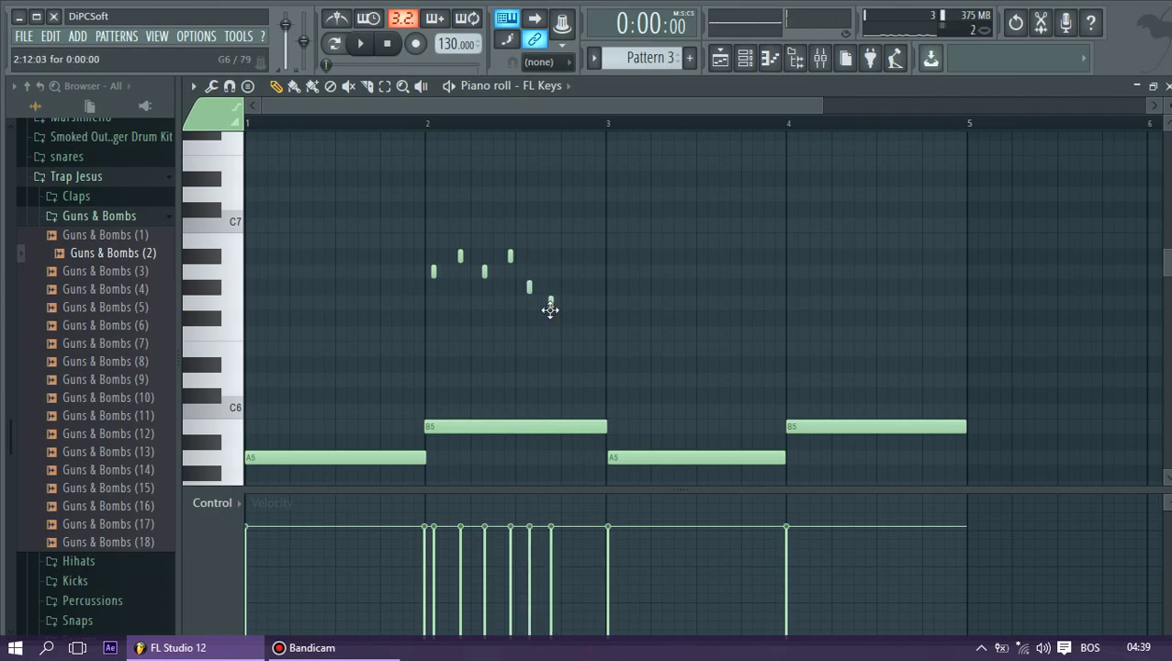
{"action": "key", "text": "space"}
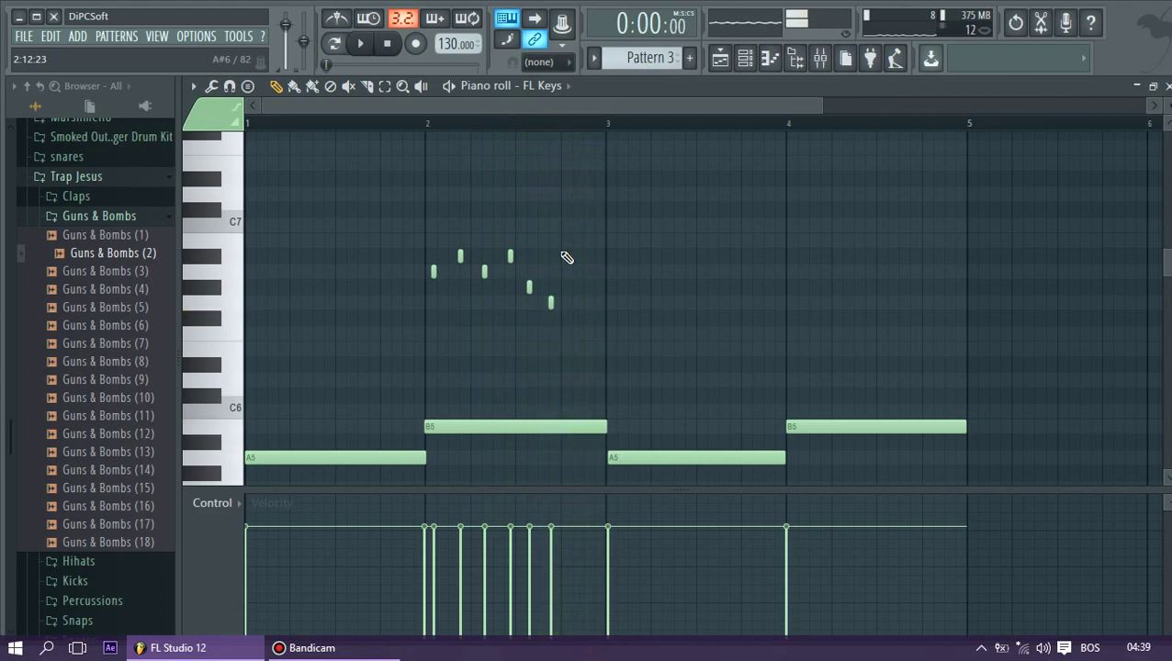
{"action": "key", "text": "space"}
{"action": "left_click_drag", "start_coordinate": [653, 235], "coordinate": [414, 332]}
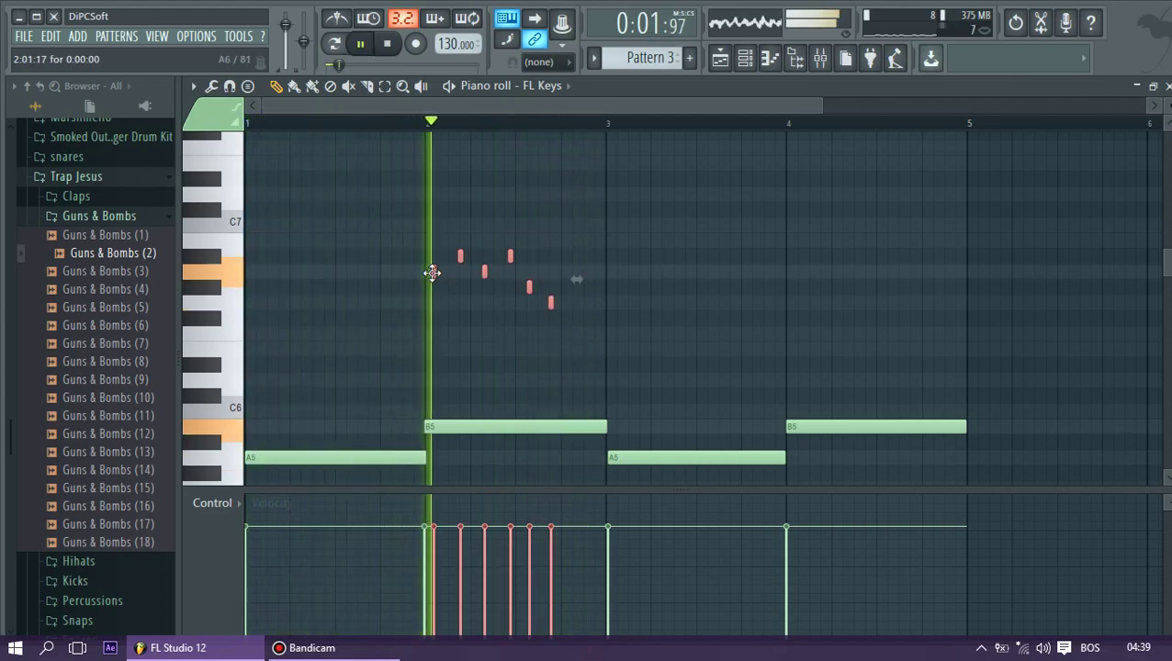
{"action": "left_click_drag", "start_coordinate": [431, 272], "coordinate": [450, 273]}
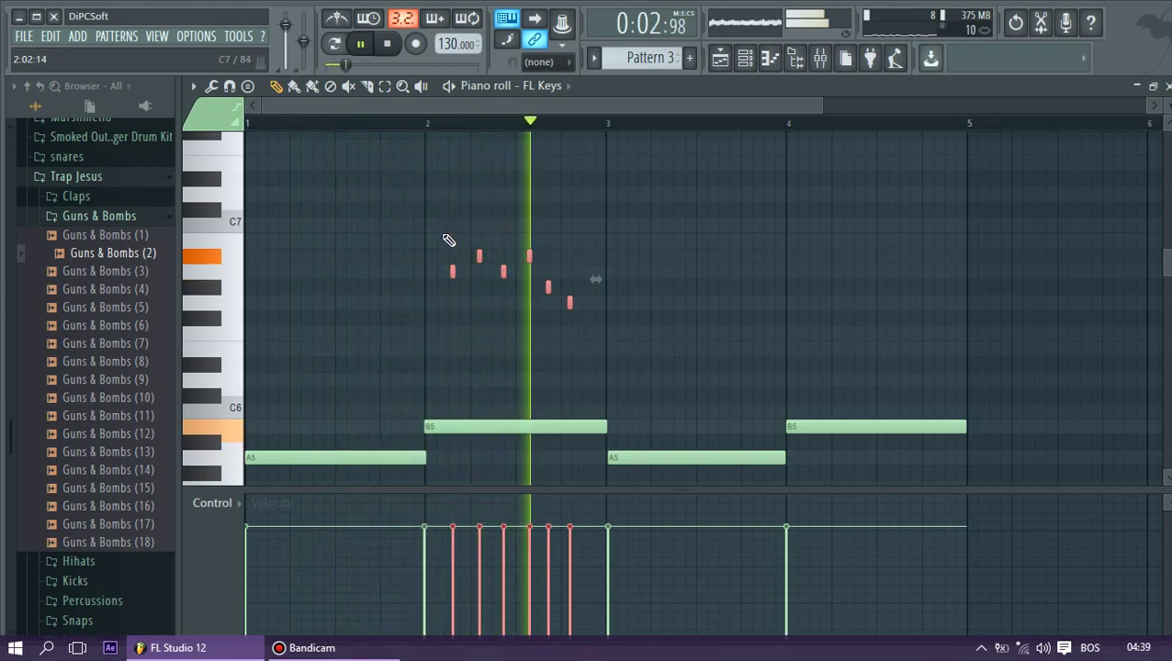
{"action": "key", "text": "space"}
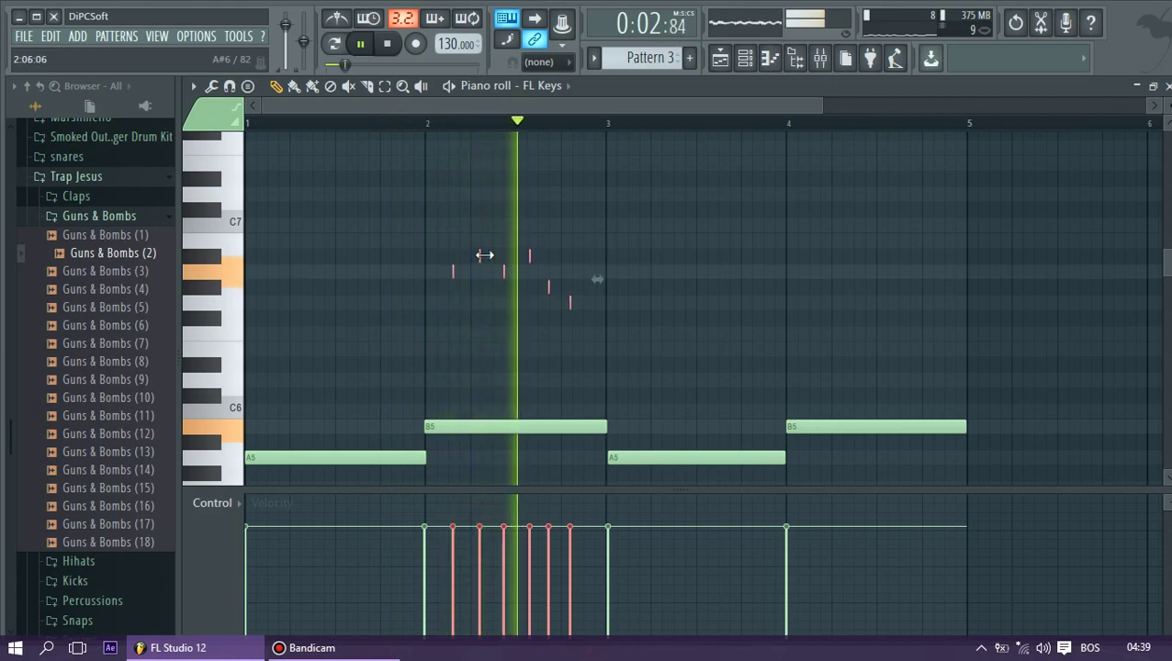
Lengthen the six run notes to 0:01:20 each and reposition the run so it ends at the start of bar 3
{"action": "left_click_drag", "start_coordinate": [482, 255], "coordinate": [503, 255]}
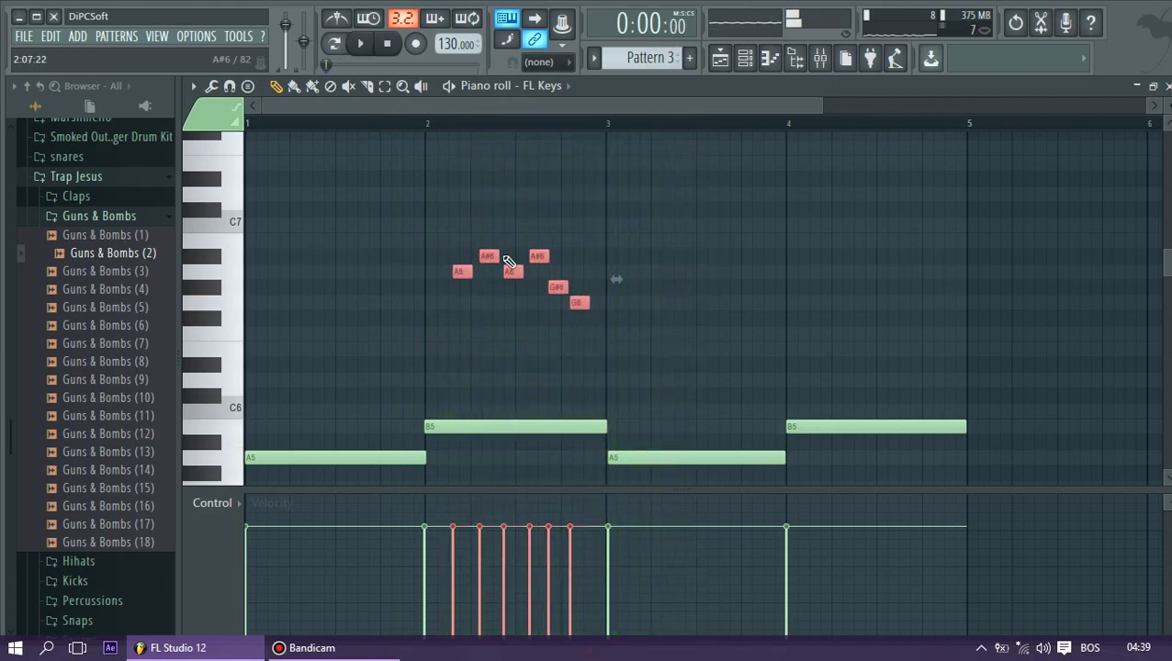
{"action": "key", "text": "space"}
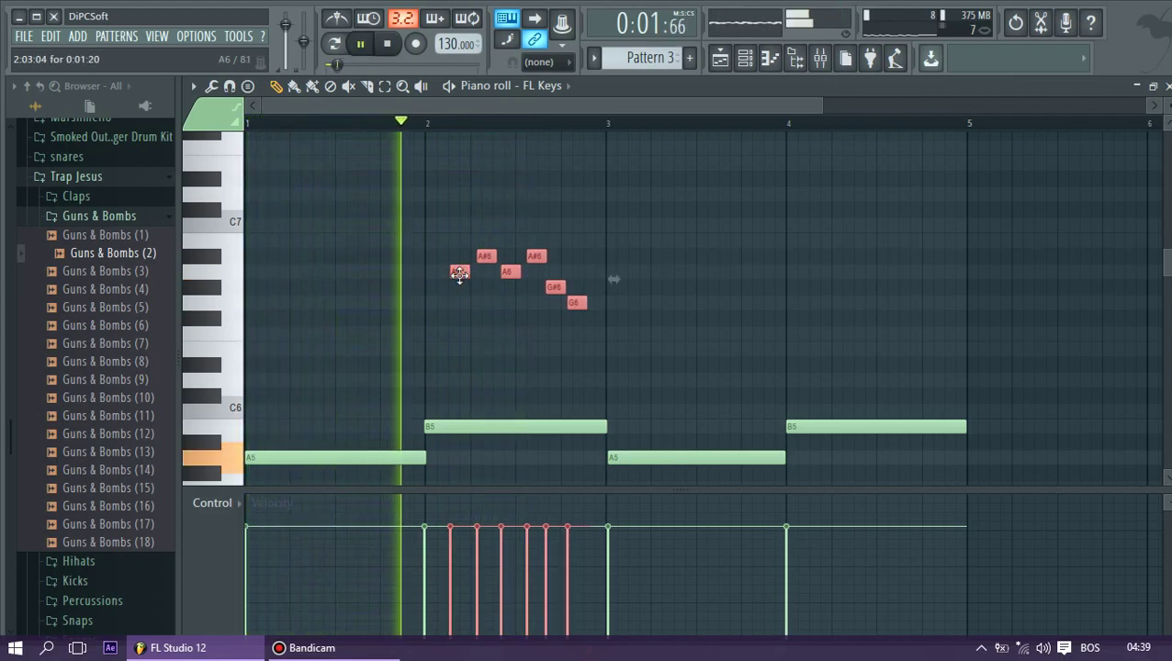
{"action": "left_click_drag", "start_coordinate": [459, 274], "coordinate": [434, 275]}
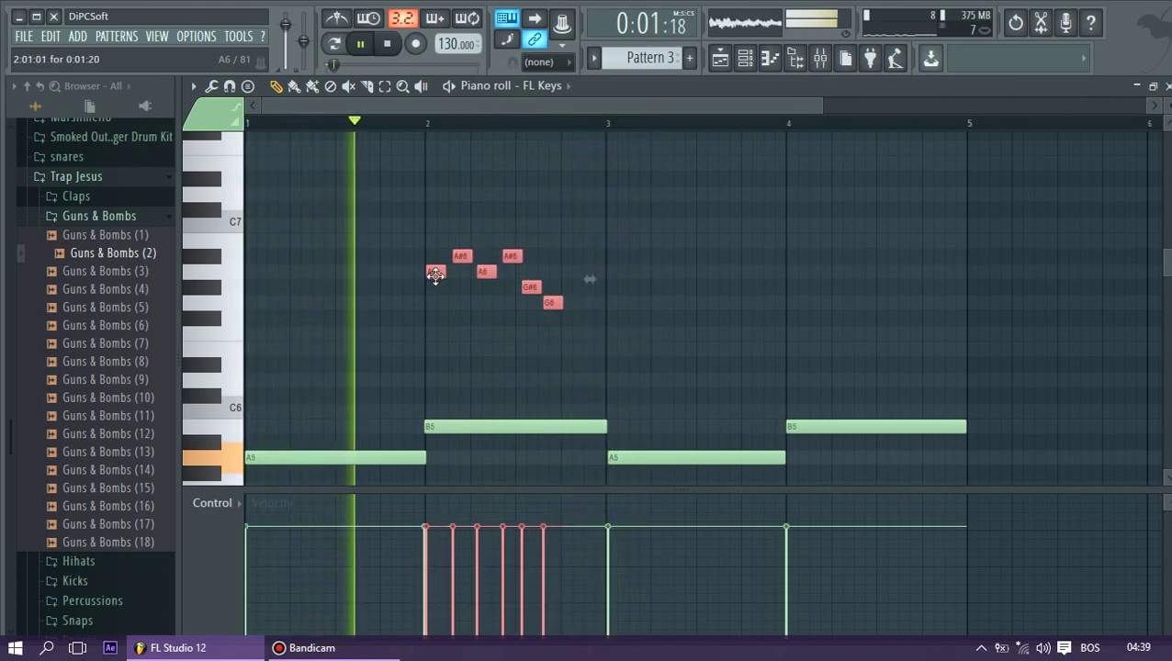
{"action": "left_click_drag", "start_coordinate": [435, 276], "coordinate": [473, 278]}
{"action": "key", "text": "space"}
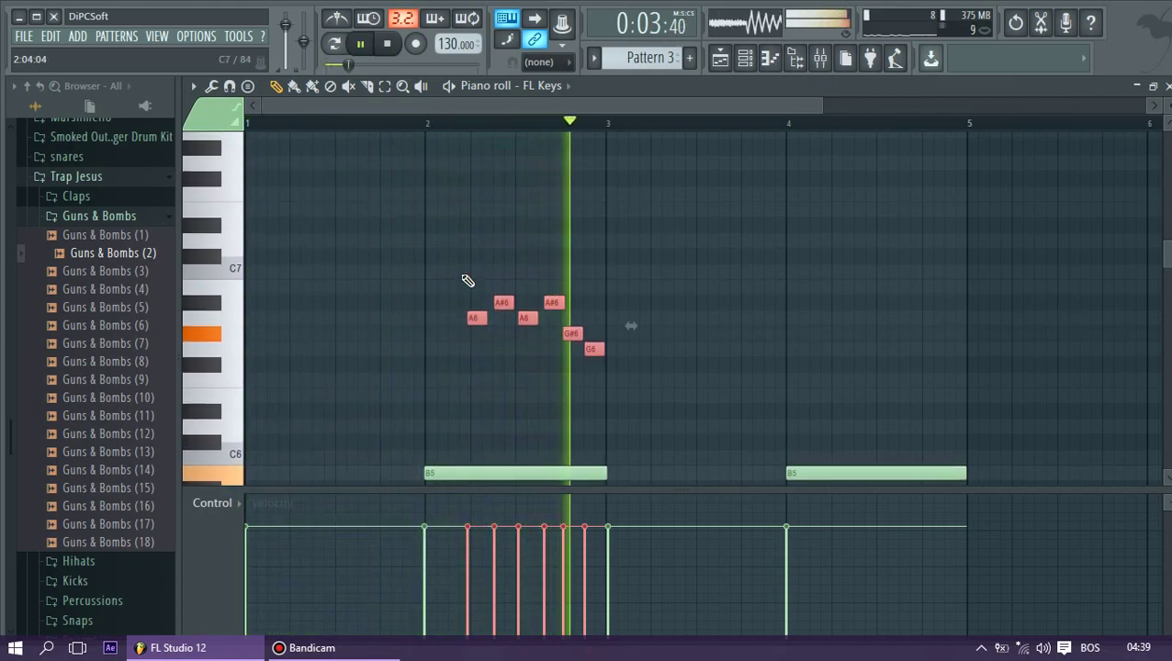
Copy the six-note run into bar 4, shift the copy about two steps later, and restart playback
{"action": "left_click_drag", "start_coordinate": [564, 257], "coordinate": [866, 273]}
{"action": "key", "text": "ctrl+z"}
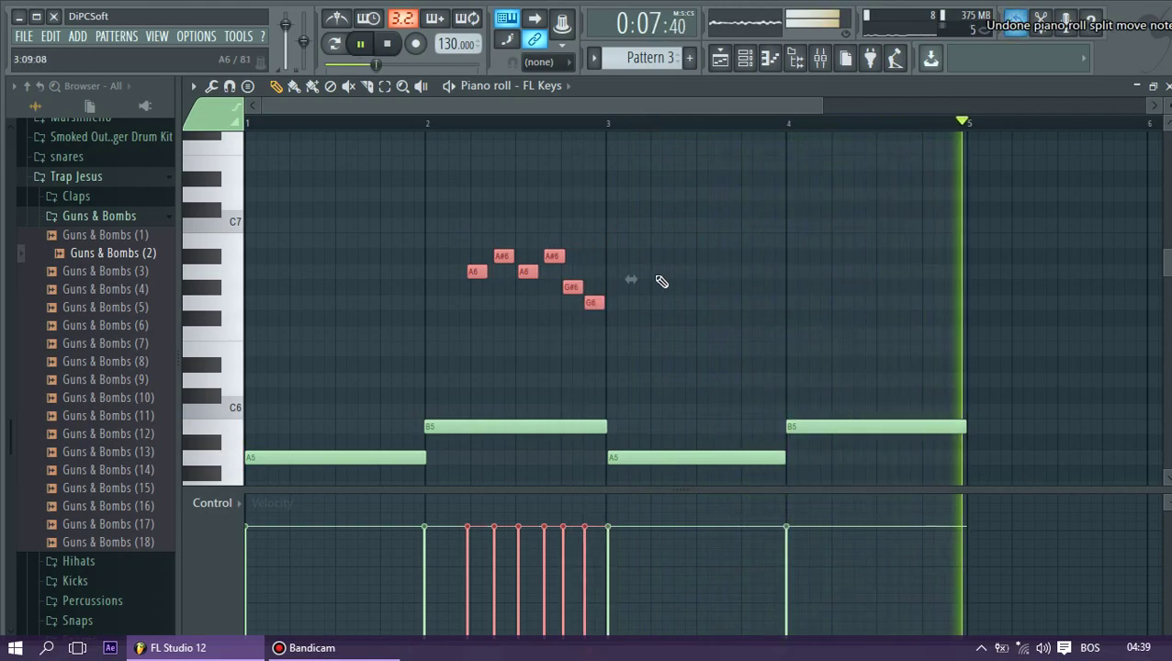
{"action": "left_click_drag", "start_coordinate": [577, 256], "coordinate": [870, 260]}
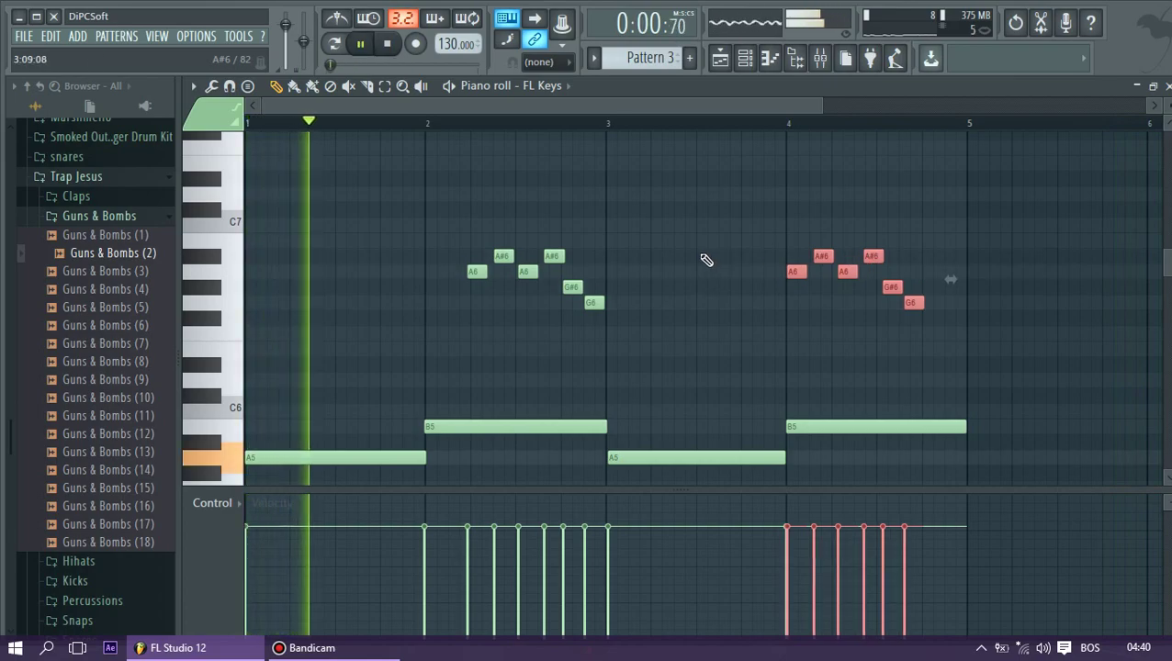
{"action": "scroll", "coordinate": [698, 268], "scroll_direction": "up", "scroll_amount": 2}
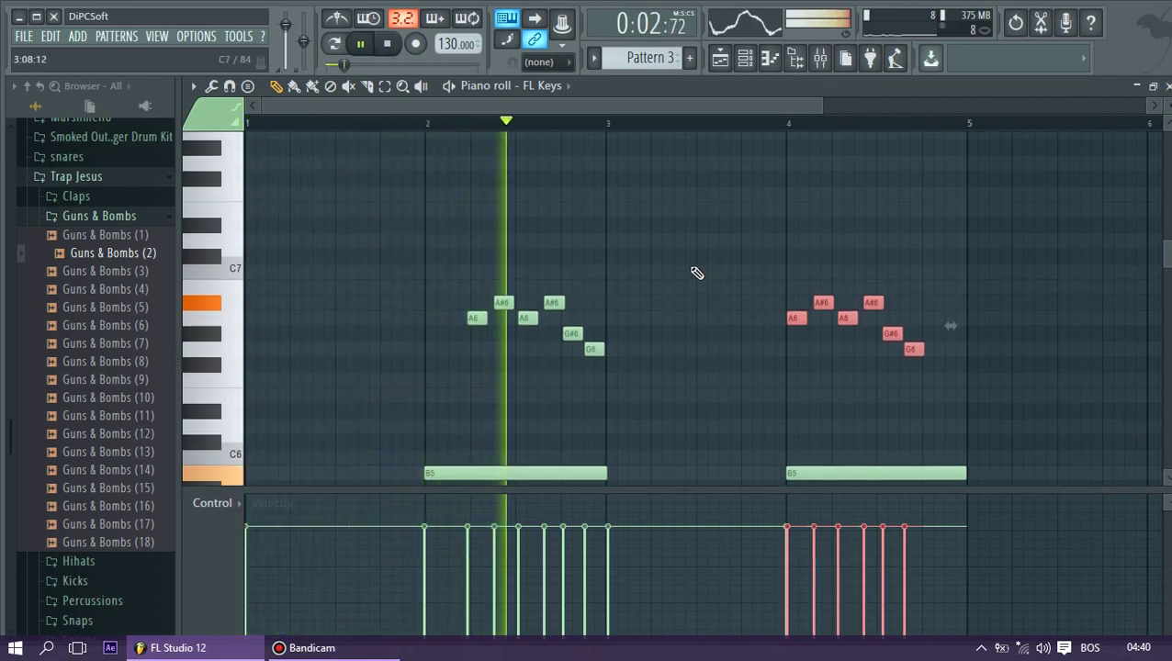
{"action": "scroll", "coordinate": [696, 273], "scroll_direction": "down", "scroll_amount": 3}
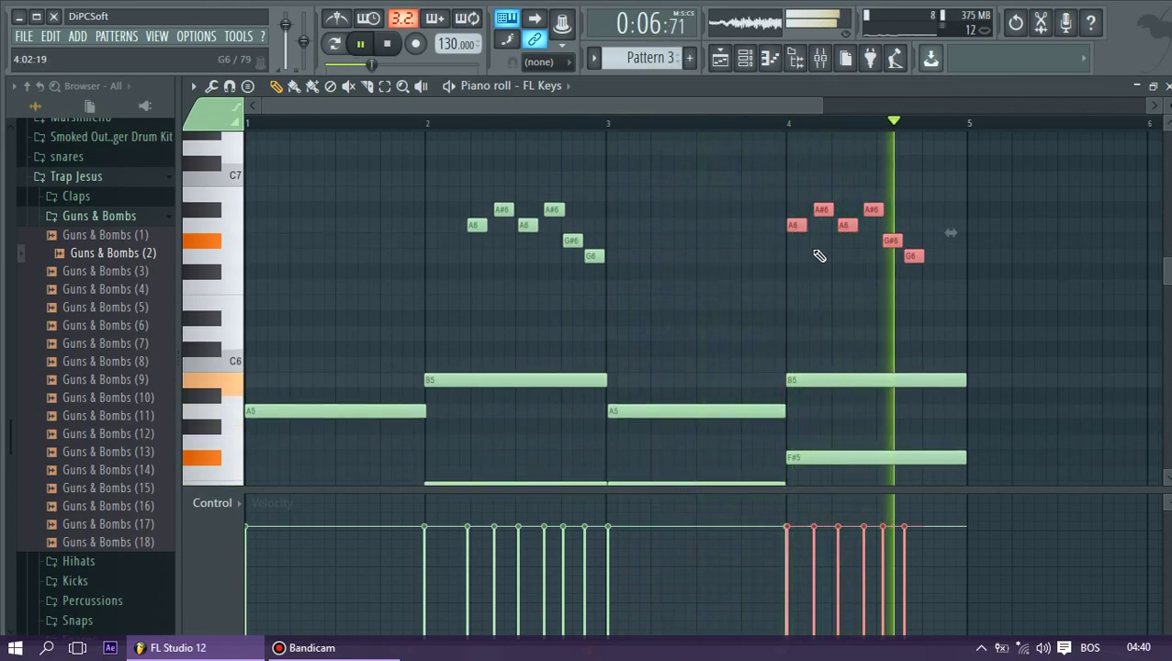
{"action": "left_click_drag", "start_coordinate": [871, 210], "coordinate": [891, 211]}
{"action": "key", "text": "space"}
{"action": "key", "text": "space"}
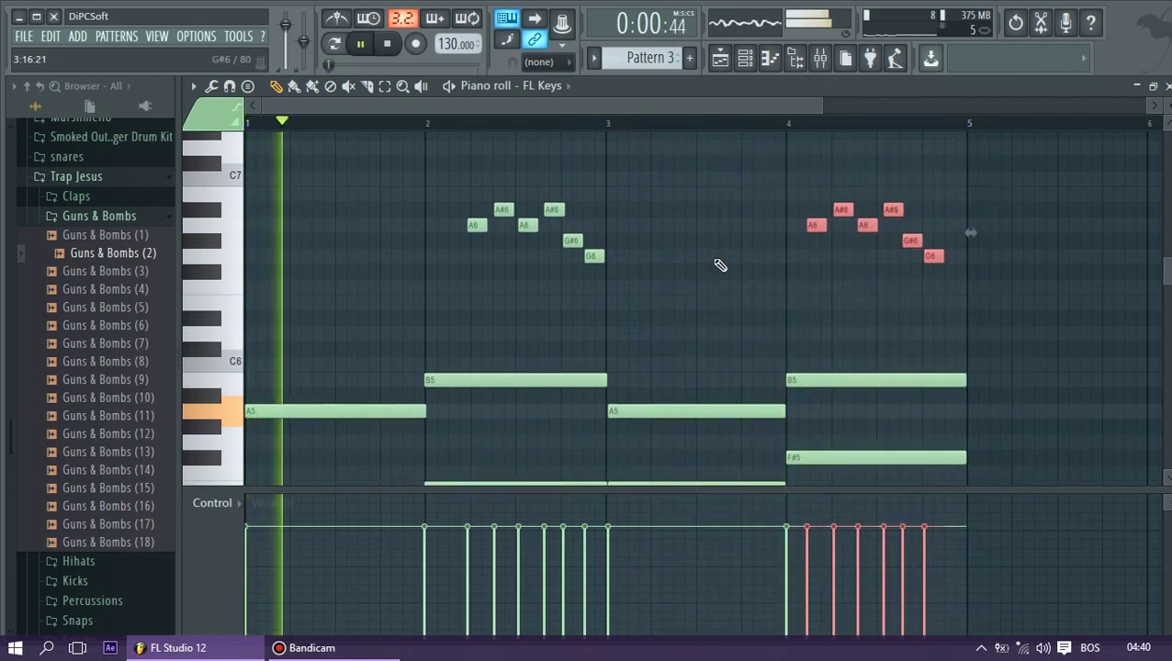
Shift the six-note run in bar 2 earlier so it starts about two steps into the bar
{"action": "left_click_drag", "start_coordinate": [652, 183], "coordinate": [464, 276]}
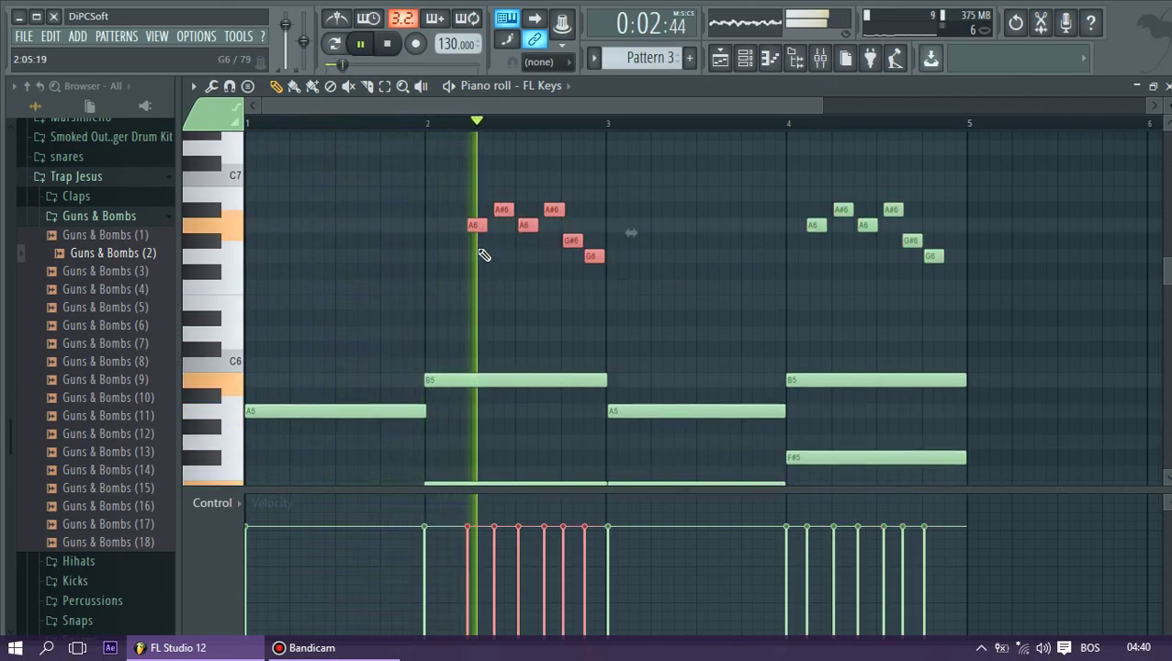
{"action": "left_click_drag", "start_coordinate": [475, 227], "coordinate": [453, 228]}
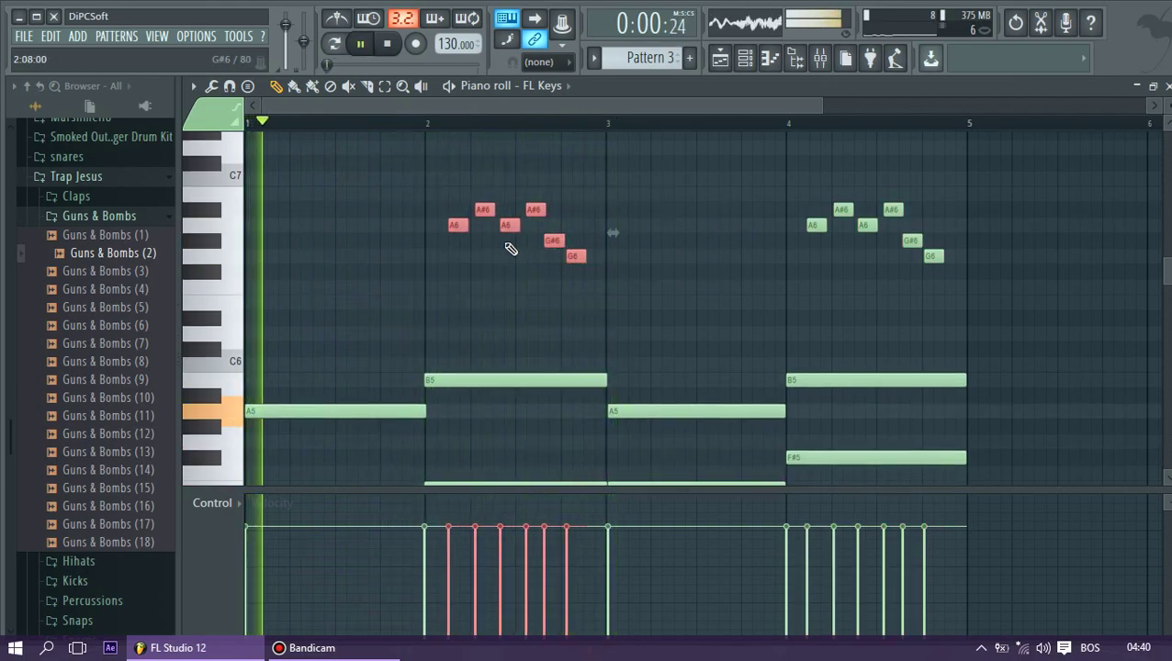
{"action": "scroll", "coordinate": [548, 302], "scroll_direction": "down", "scroll_amount": 1}
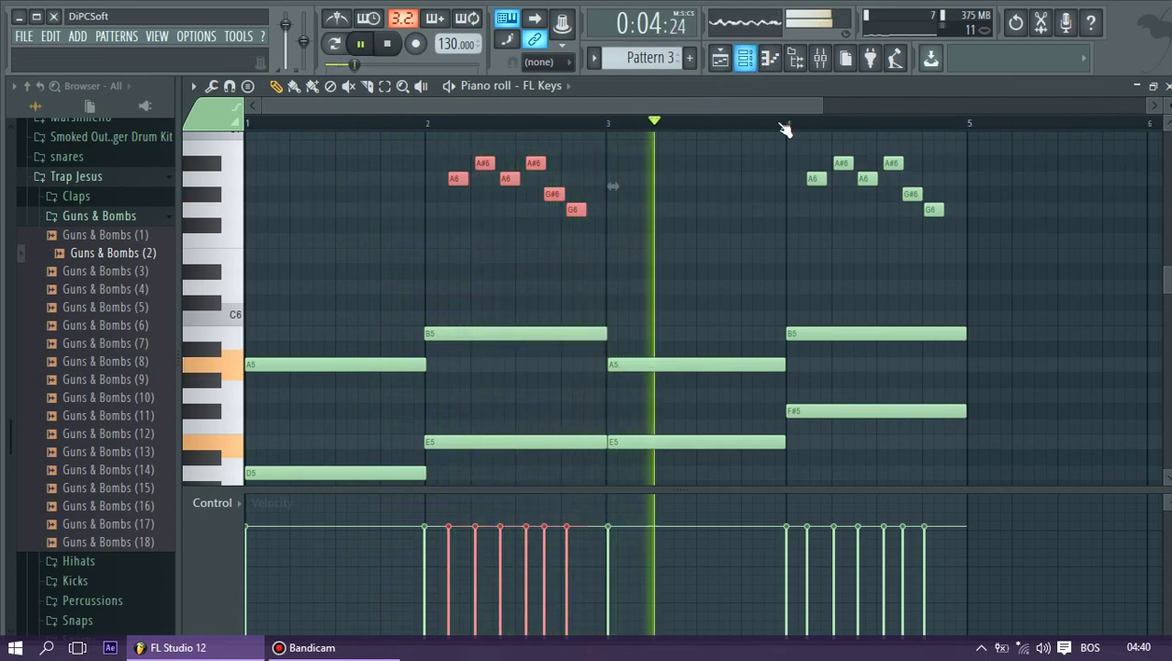
Lower the velocity of both six-note runs in bars 2 and 4 to about 66% and restart playback
{"action": "left_click_drag", "start_coordinate": [972, 146], "coordinate": [496, 220]}
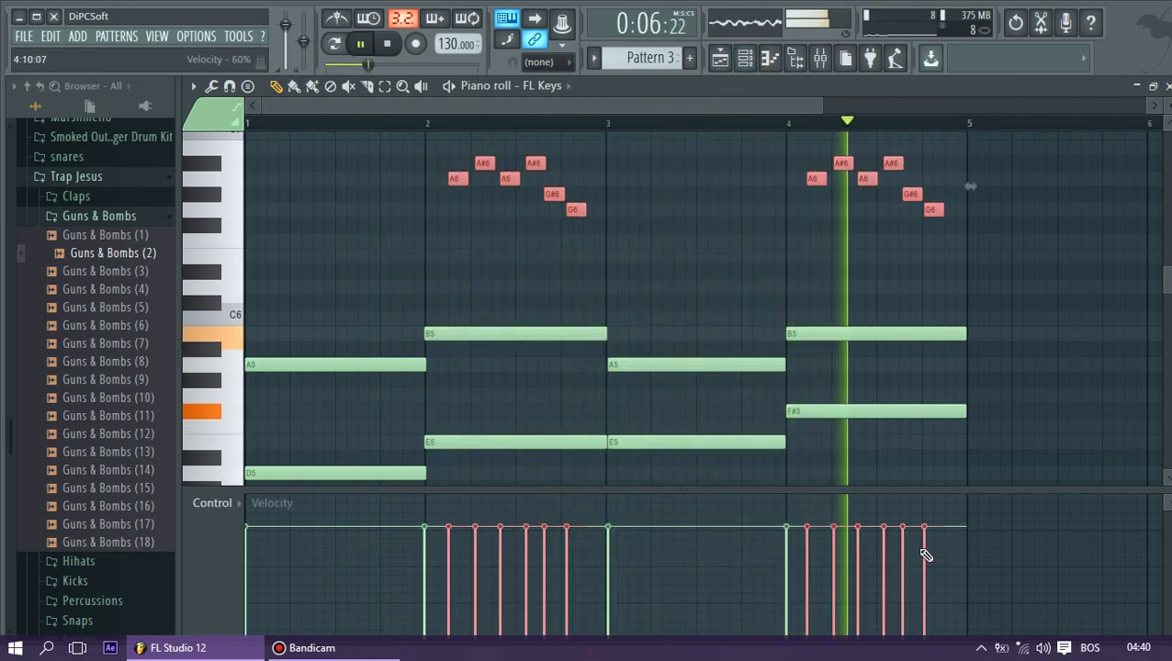
{"action": "left_click_drag", "start_coordinate": [960, 549], "coordinate": [463, 551]}
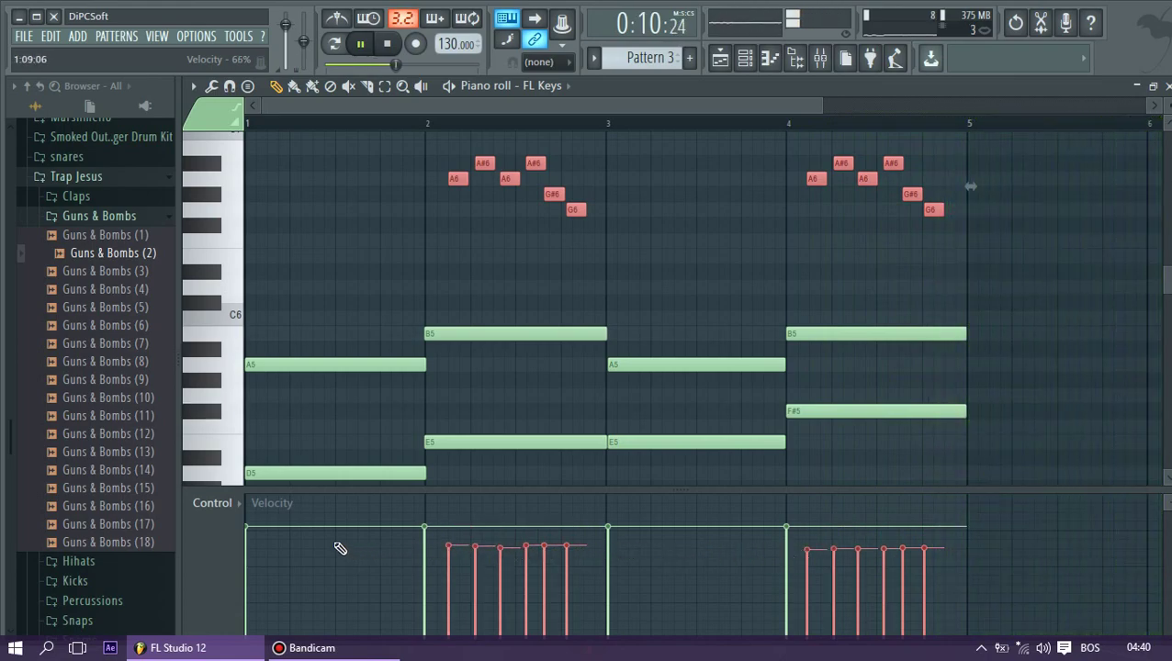
{"action": "key", "text": "space"}
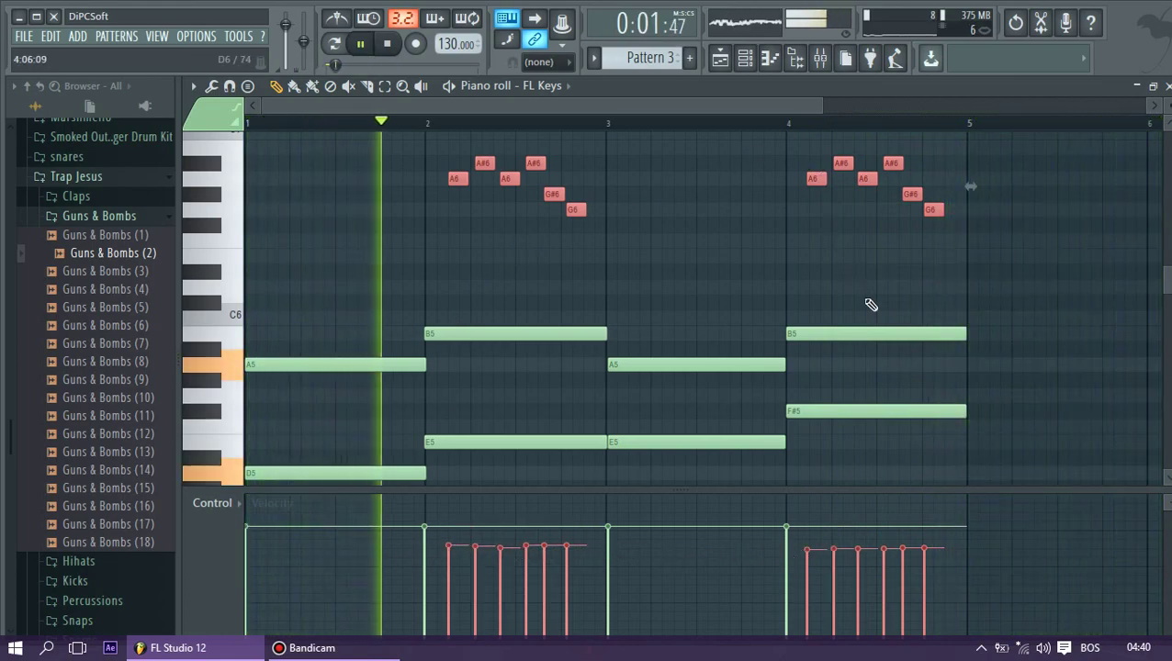
Compare the length of the Pattern 3 clip with the Pattern 1 and Pattern 2 clips in the playlist
{"action": "left_click_drag", "start_coordinate": [667, 105], "coordinate": [846, 108]}
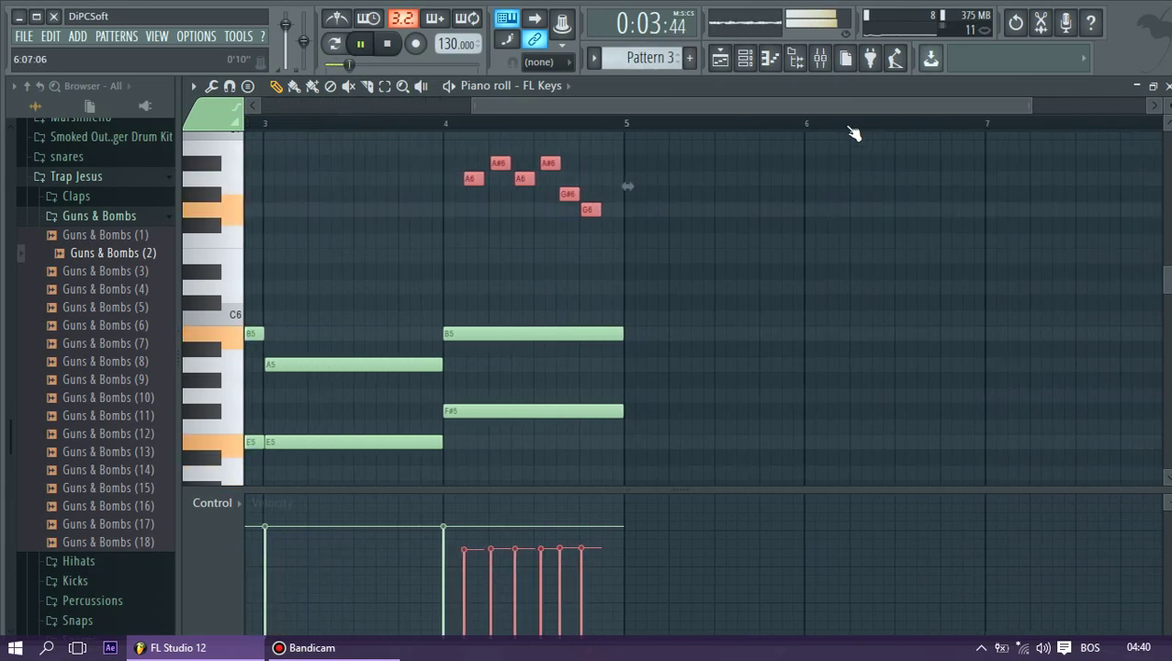
{"action": "left_click", "coordinate": [720, 60]}
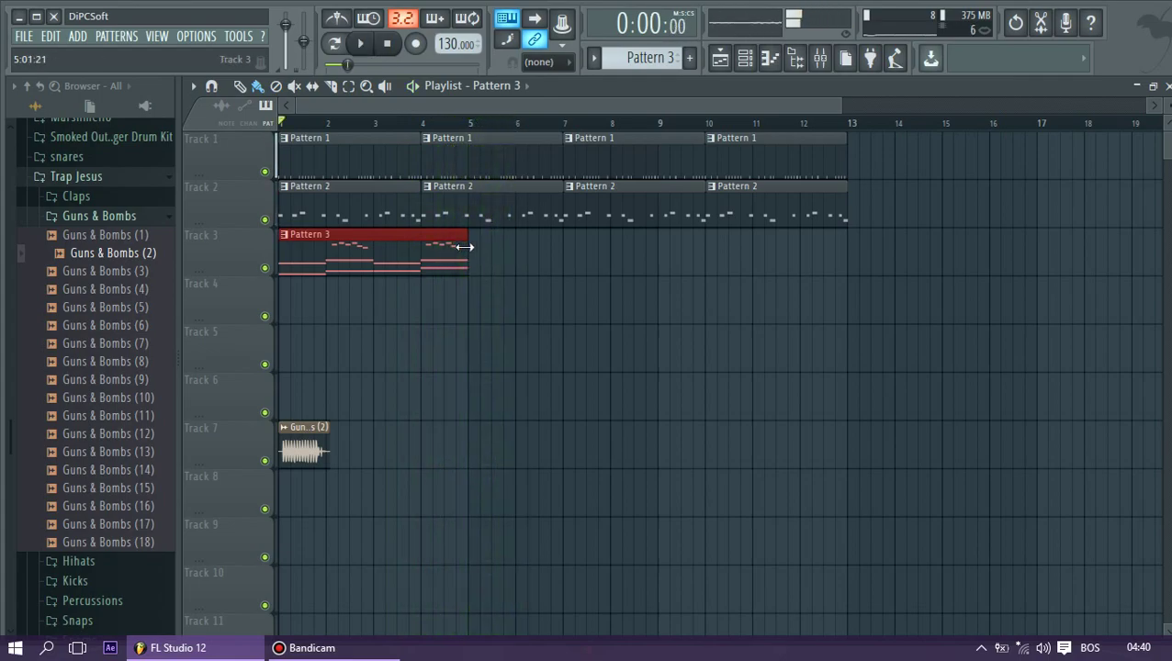
{"action": "left_click", "coordinate": [747, 57]}
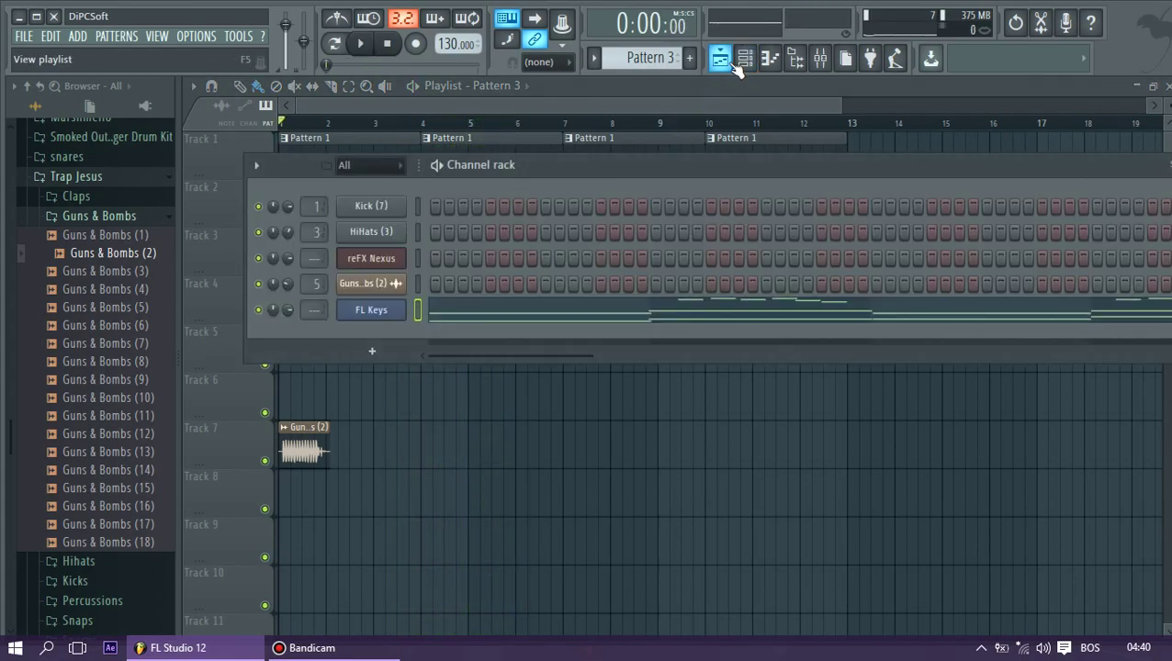
{"action": "left_click", "coordinate": [744, 59]}
{"action": "left_click", "coordinate": [735, 58]}
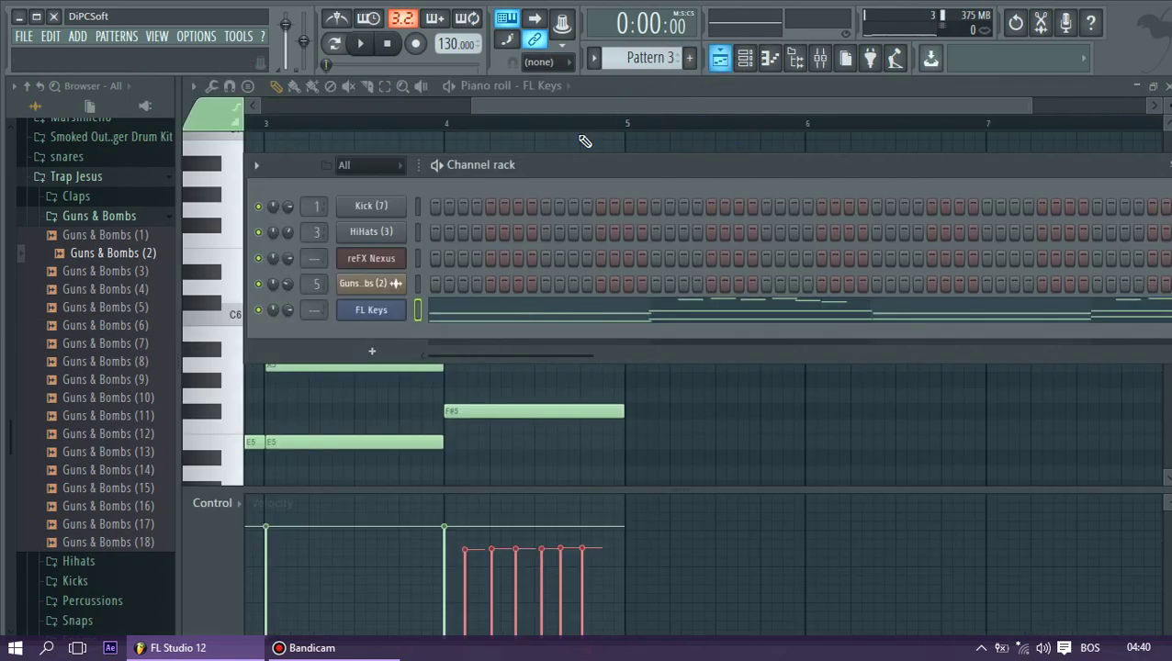
Reopen the FL Keys notes of Pattern 3 and delete the chord and six-note run in bar 4
{"action": "right_click", "coordinate": [393, 312]}
{"action": "left_click", "coordinate": [503, 308]}
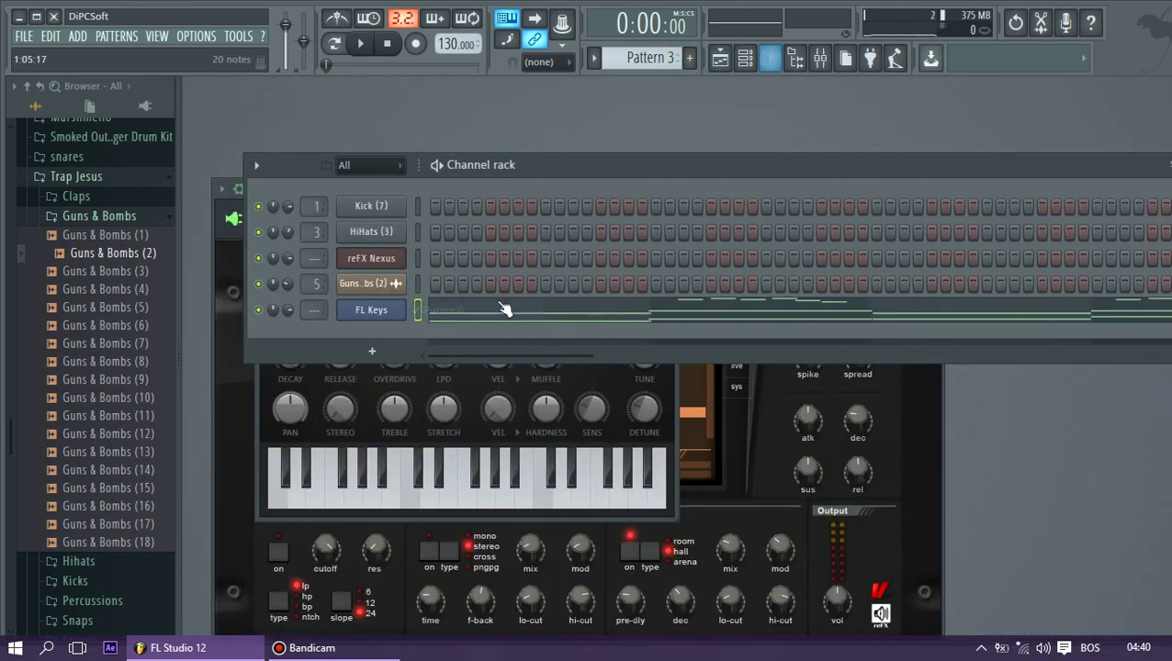
{"action": "right_click", "coordinate": [384, 320]}
{"action": "left_click", "coordinate": [443, 312]}
{"action": "left_click_drag", "start_coordinate": [556, 111], "coordinate": [981, 109]}
{"action": "scroll", "coordinate": [788, 259], "scroll_direction": "up", "scroll_amount": 2}
{"action": "left_click_drag", "start_coordinate": [847, 138], "coordinate": [680, 426]}
{"action": "key", "text": "Delete"}
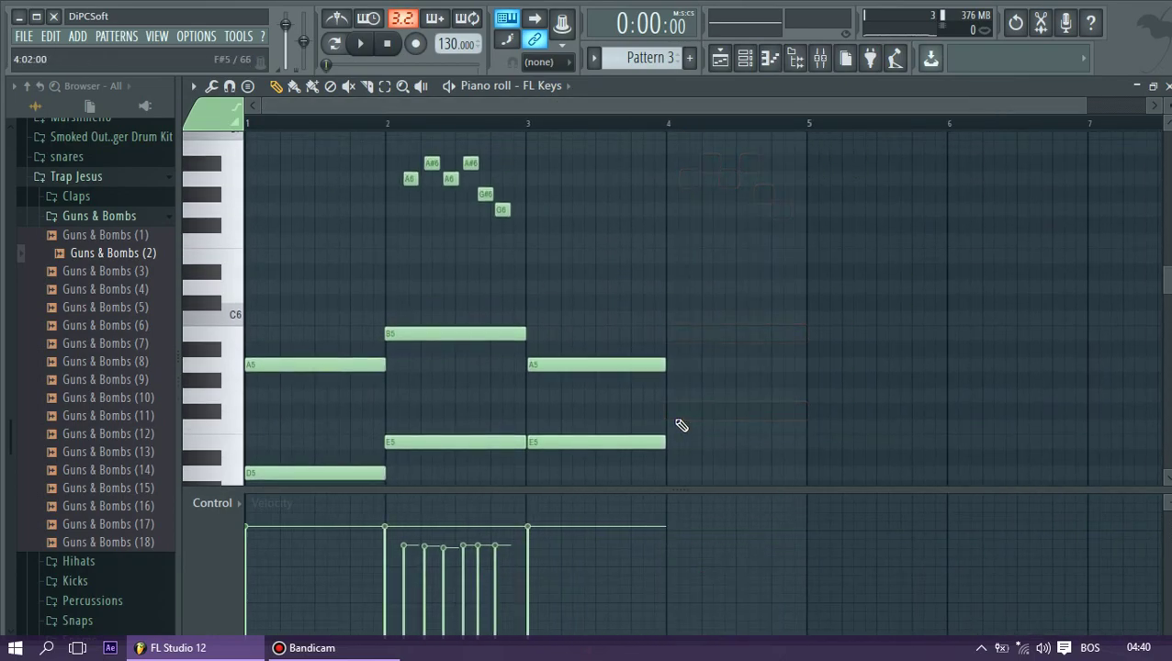
Copy the six-note run from bar 2 into bar 3, transpose the copy down to start on D#4, and replay the pattern
{"action": "key", "text": "space"}
{"action": "scroll", "coordinate": [426, 303], "scroll_direction": "up", "scroll_amount": 1}
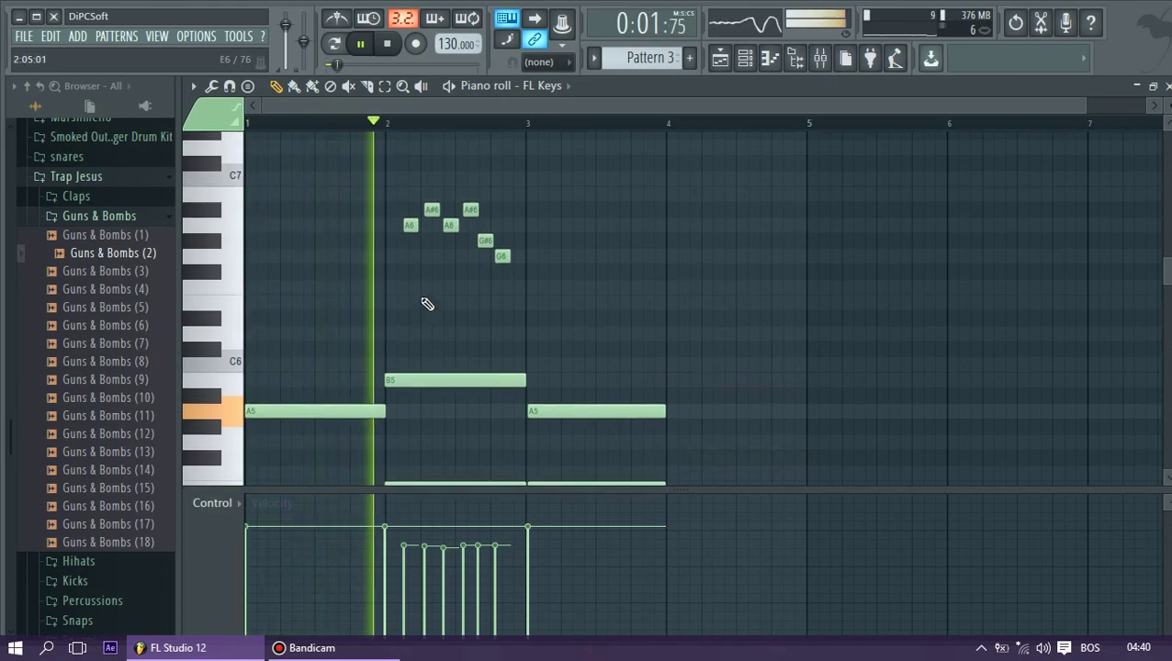
{"action": "key", "text": "space"}
{"action": "left_click_drag", "start_coordinate": [526, 157], "coordinate": [400, 294]}
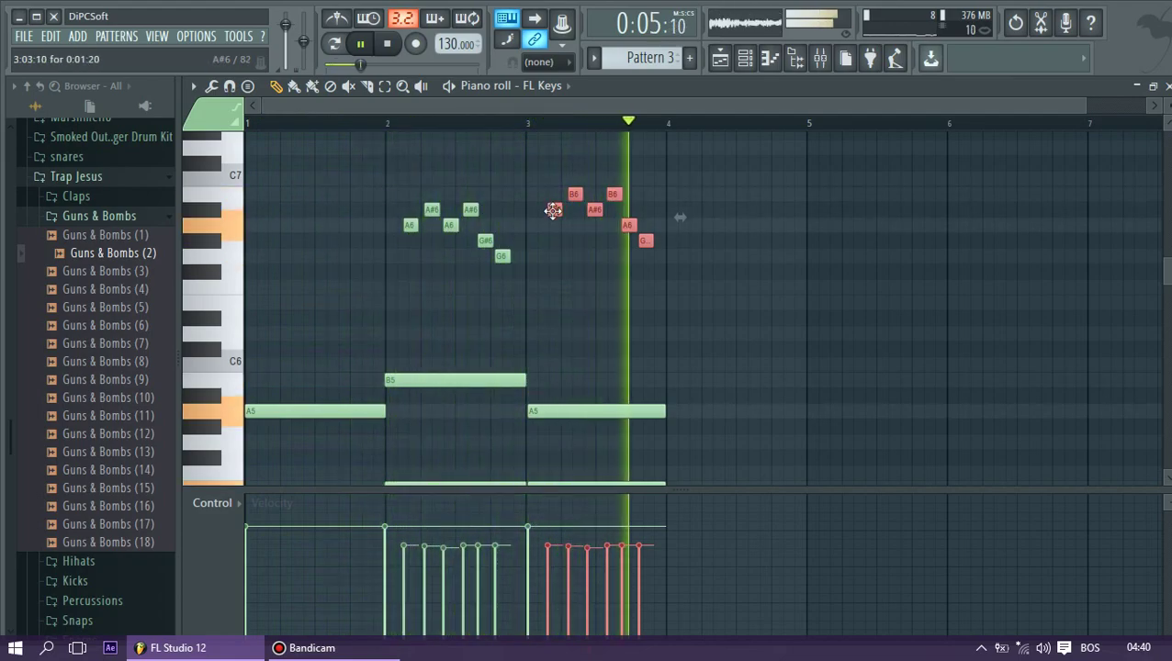
{"action": "left_click_drag", "start_coordinate": [533, 375], "coordinate": [555, 415]}
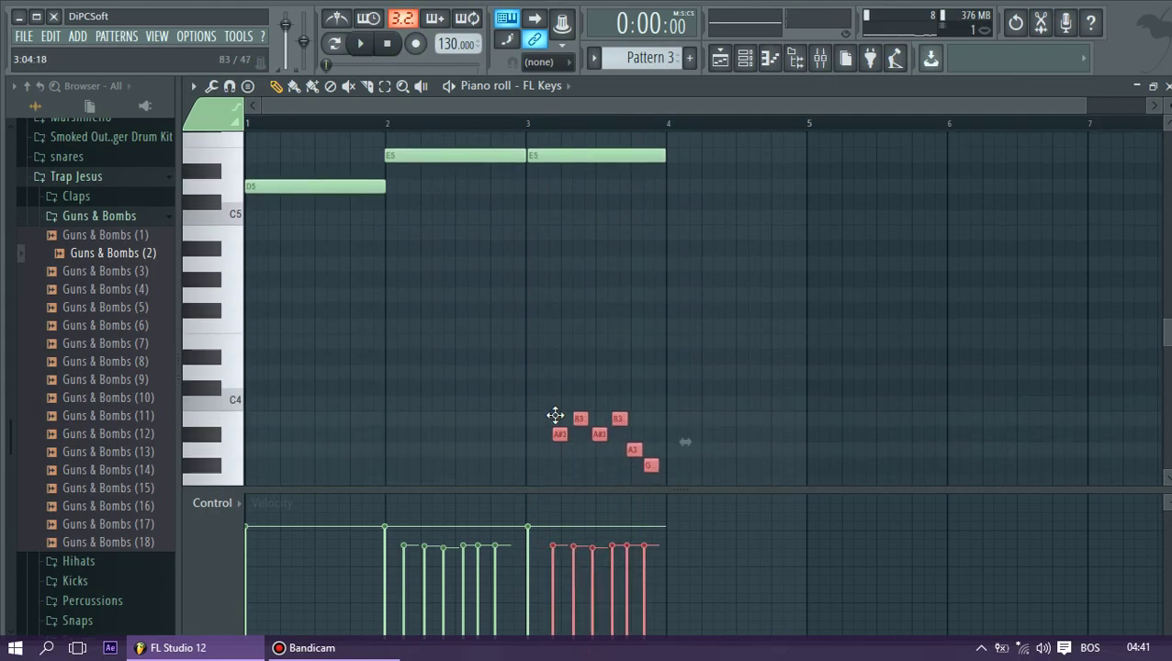
{"action": "scroll", "coordinate": [408, 240], "scroll_direction": "up", "scroll_amount": 5}
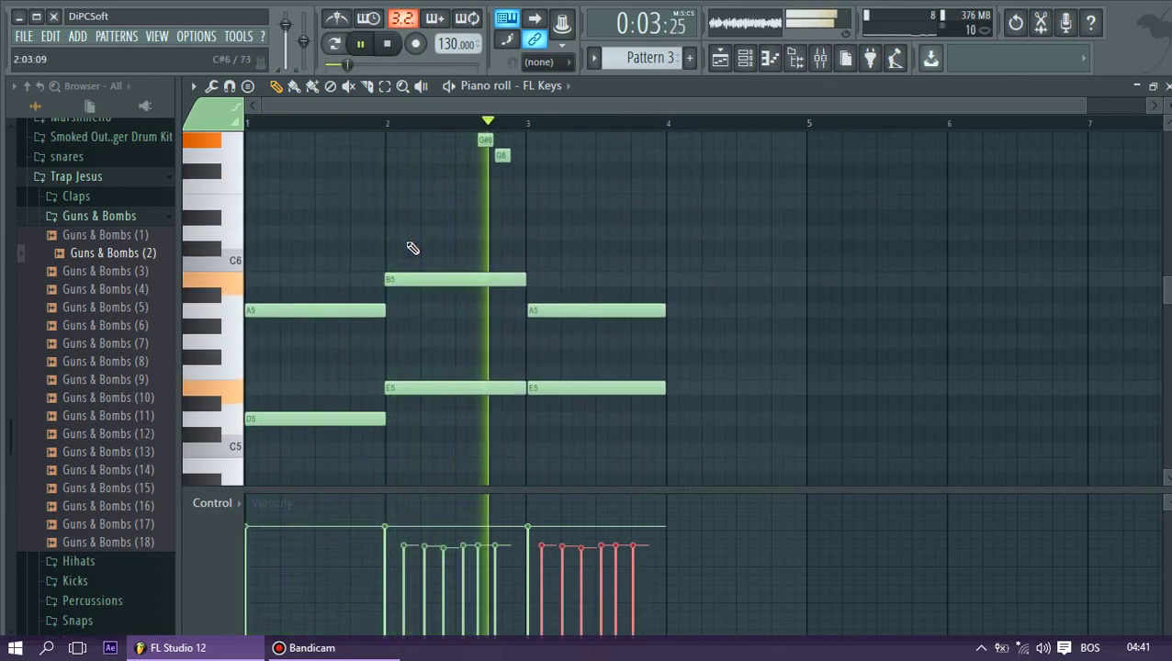
{"action": "left_click_drag", "start_coordinate": [481, 489], "coordinate": [479, 612]}
{"action": "scroll", "coordinate": [478, 435], "scroll_direction": "down", "scroll_amount": 2}
{"action": "key", "text": "space"}
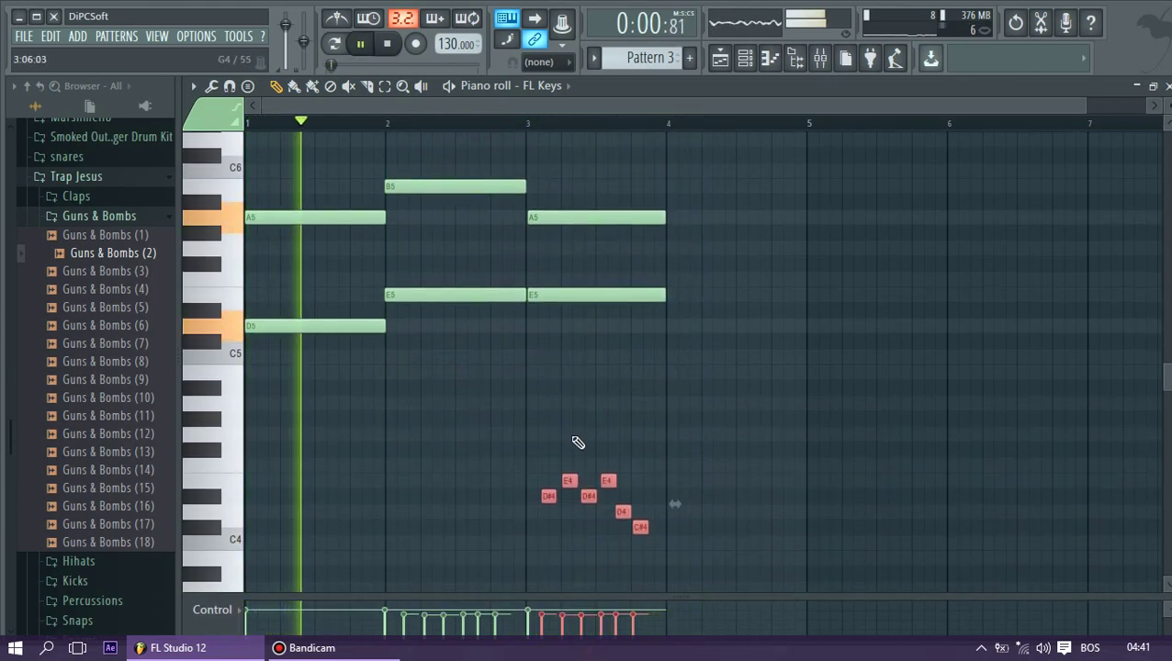
Copy the D#4 run from bar 3 into bar 1 and lower the bar 2 run two octaves to start on A4
{"action": "left_click_drag", "start_coordinate": [568, 480], "coordinate": [282, 480]}
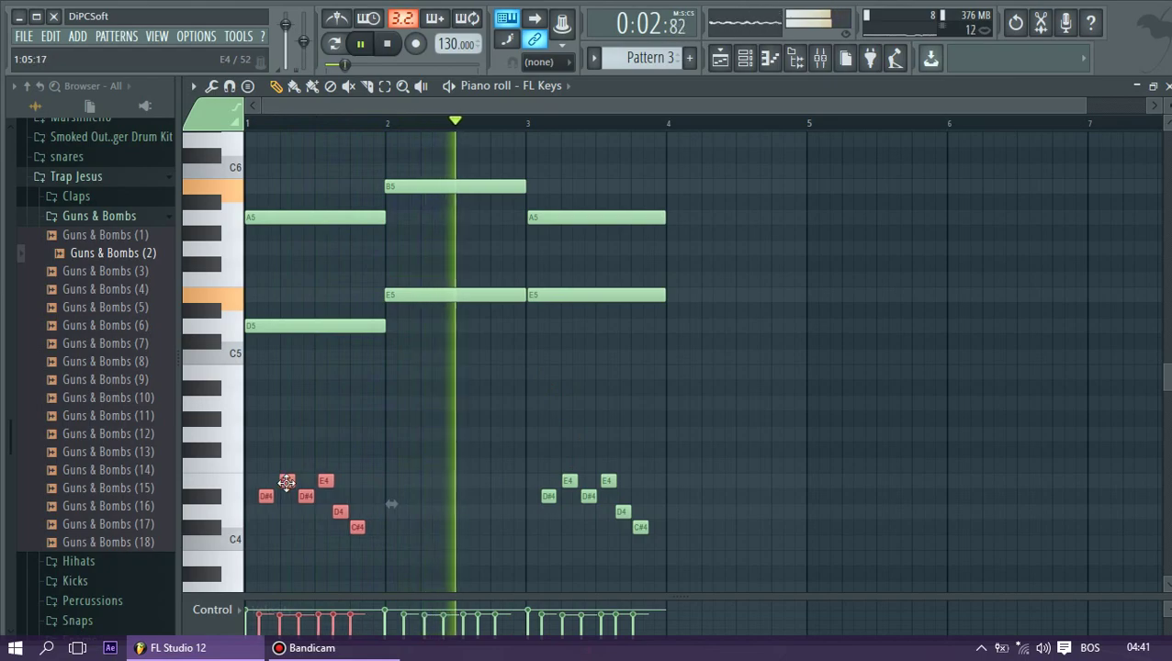
{"action": "scroll", "coordinate": [459, 176], "scroll_direction": "up", "scroll_amount": 3}
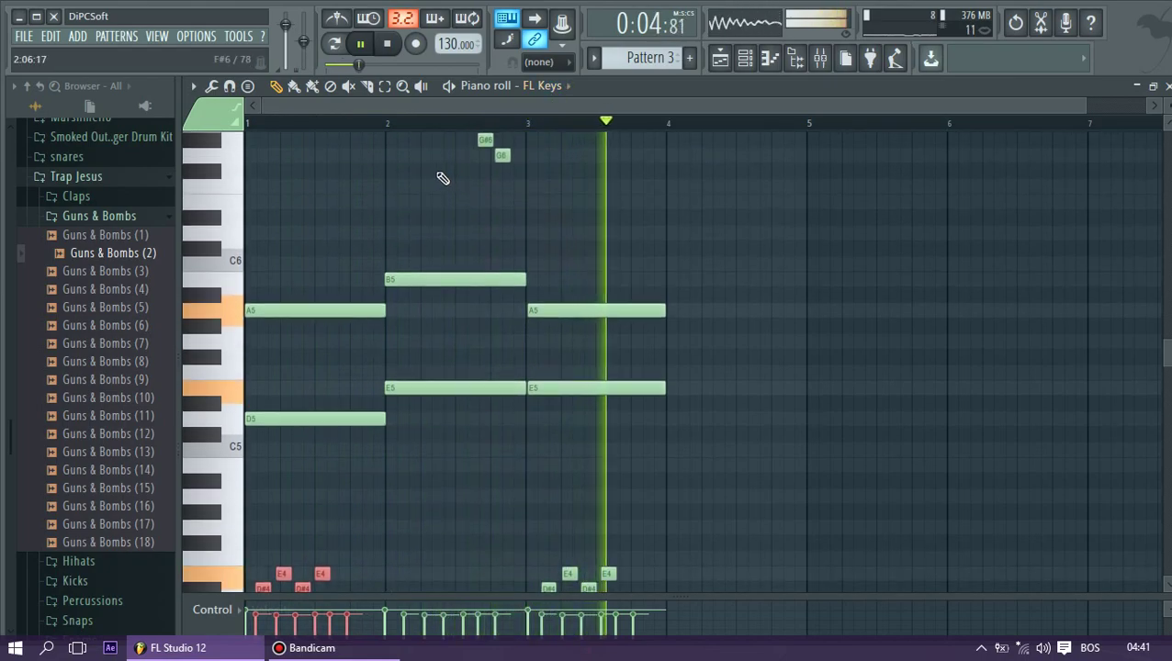
{"action": "left_click_drag", "start_coordinate": [530, 239], "coordinate": [405, 149]}
{"action": "left_click", "coordinate": [403, 159], "text": "ctrl"}
{"action": "left_click_drag", "start_coordinate": [501, 204], "coordinate": [504, 575]}
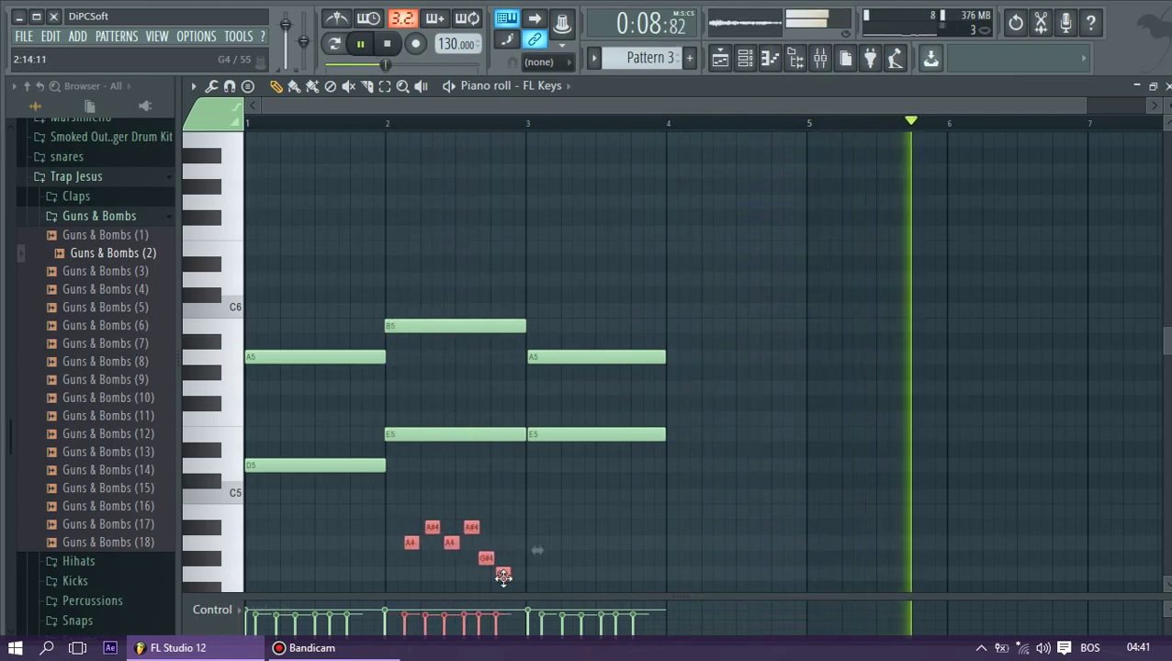
Rework the bar 2 run into three notes, A#3, C#4, A#3, spacing the two A#3 notes farther from the middle one
{"action": "scroll", "coordinate": [505, 486], "scroll_direction": "down", "scroll_amount": 4}
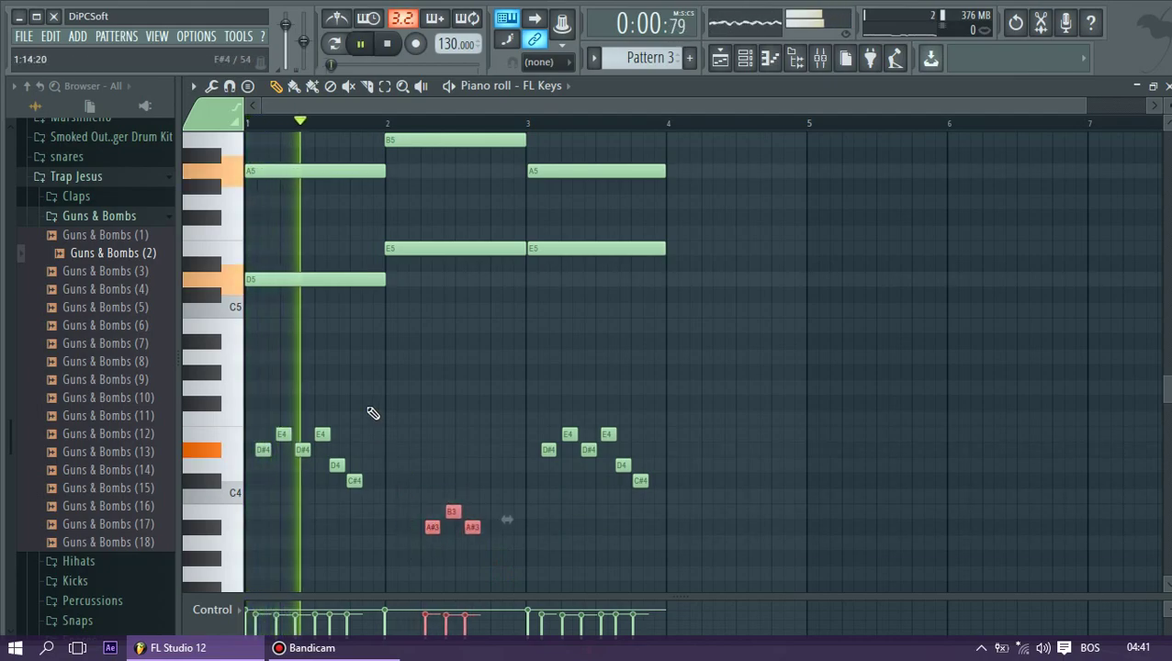
{"action": "scroll", "coordinate": [371, 414], "scroll_direction": "up", "scroll_amount": 2}
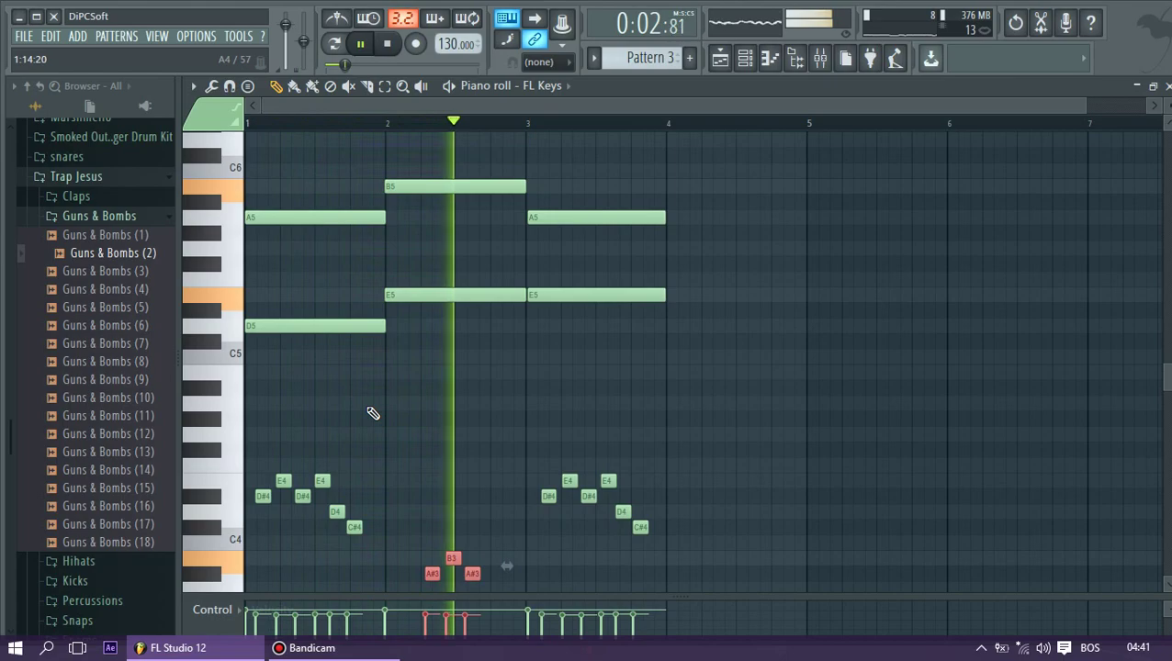
{"action": "scroll", "coordinate": [371, 413], "scroll_direction": "down", "scroll_amount": 3}
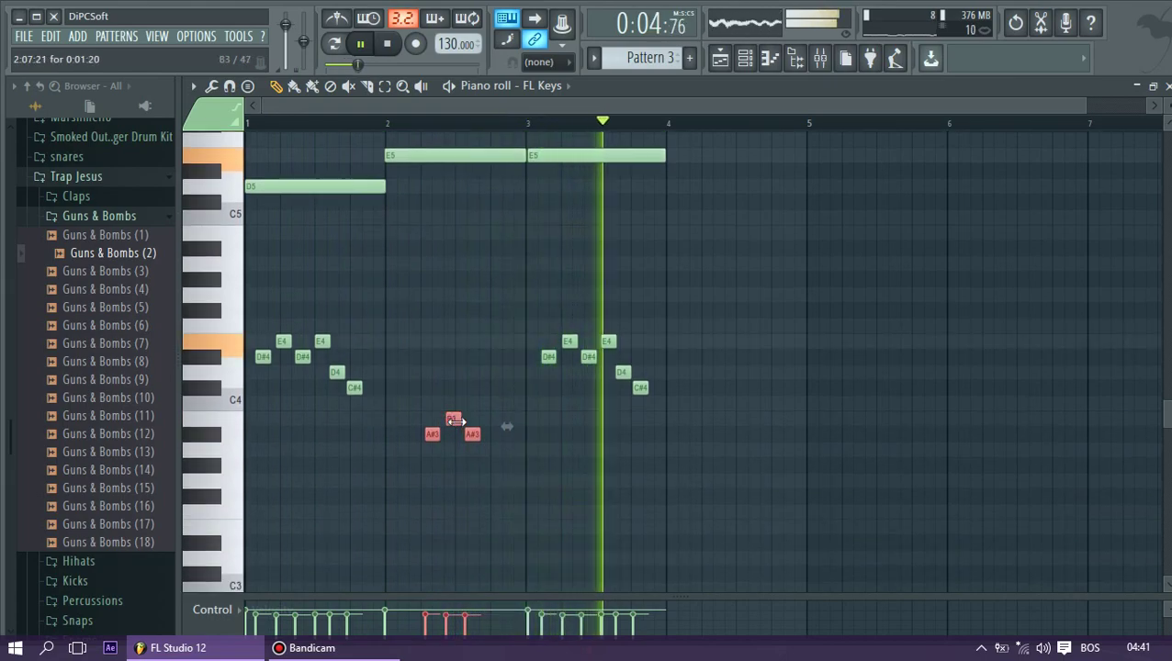
{"action": "left_click_drag", "start_coordinate": [452, 420], "coordinate": [458, 387]}
{"action": "left_click_drag", "start_coordinate": [465, 429], "coordinate": [423, 435]}
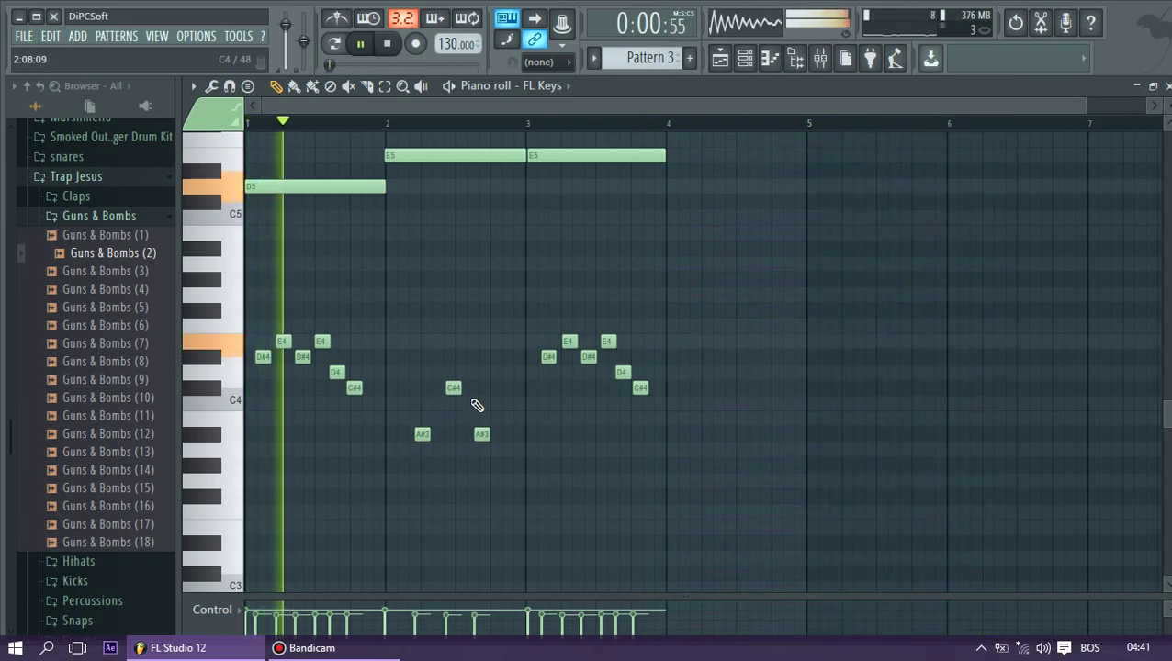
{"action": "scroll", "coordinate": [679, 184], "scroll_direction": "up", "scroll_amount": 3}
{"action": "scroll", "coordinate": [681, 209], "scroll_direction": "up", "scroll_amount": 2}
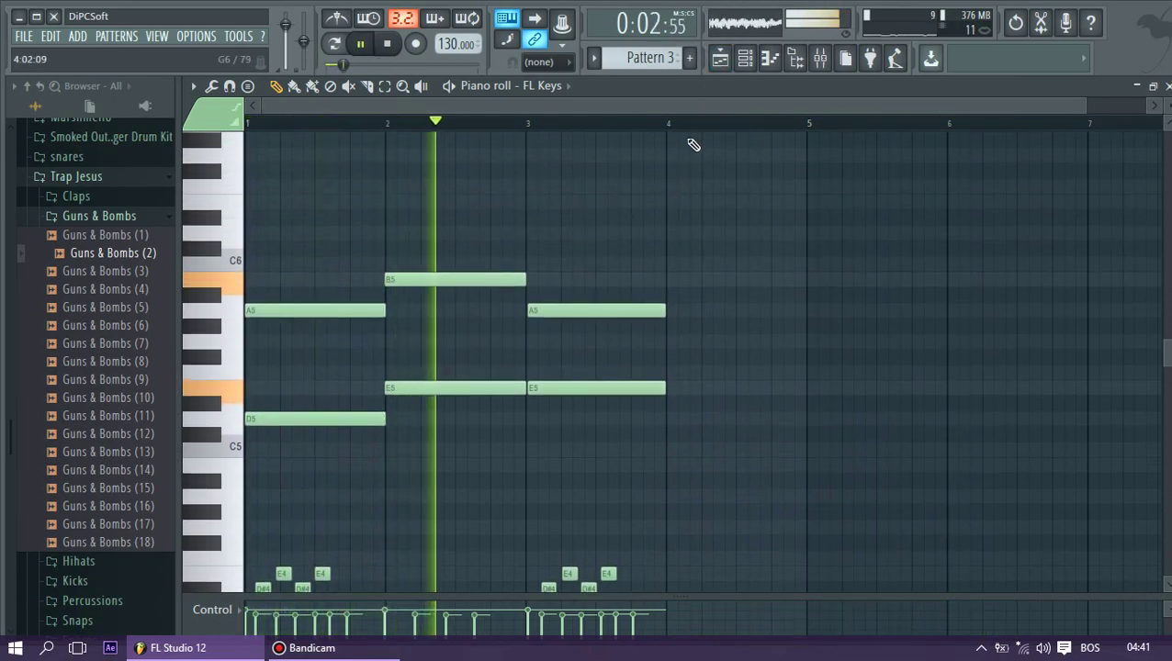
Repeat the Pattern 3 clip three times on Track 3 from bar 4 to bar 13, and compare playback with the track muted and unmuted
{"action": "left_click", "coordinate": [720, 59]}
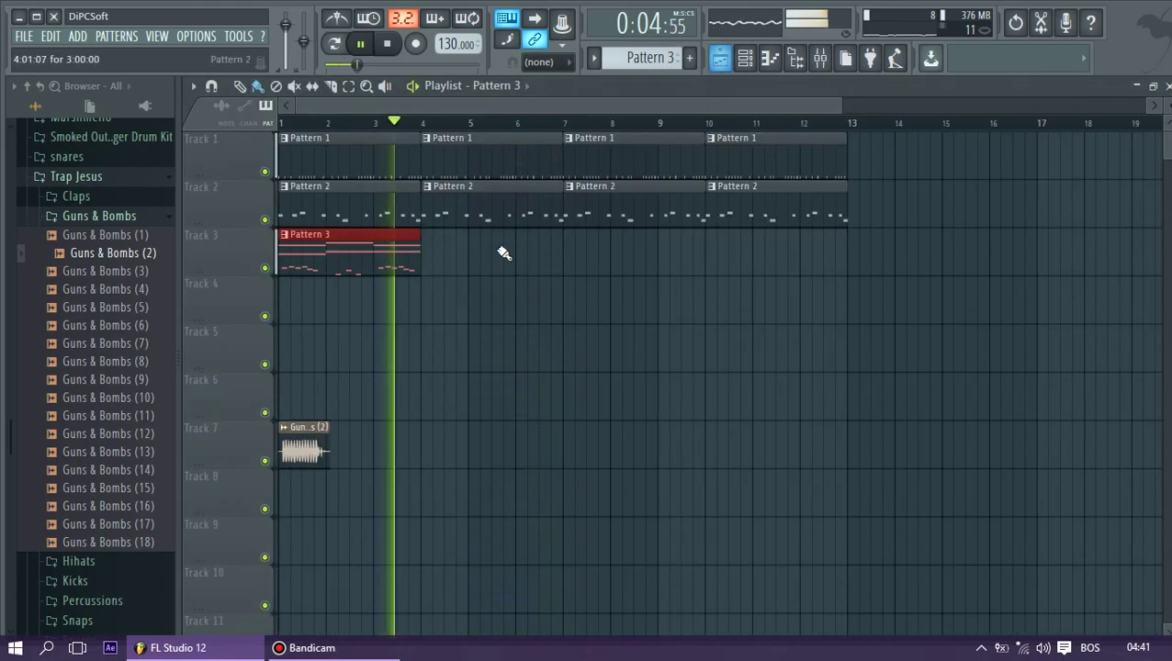
{"action": "left_click_drag", "start_coordinate": [459, 253], "coordinate": [759, 254]}
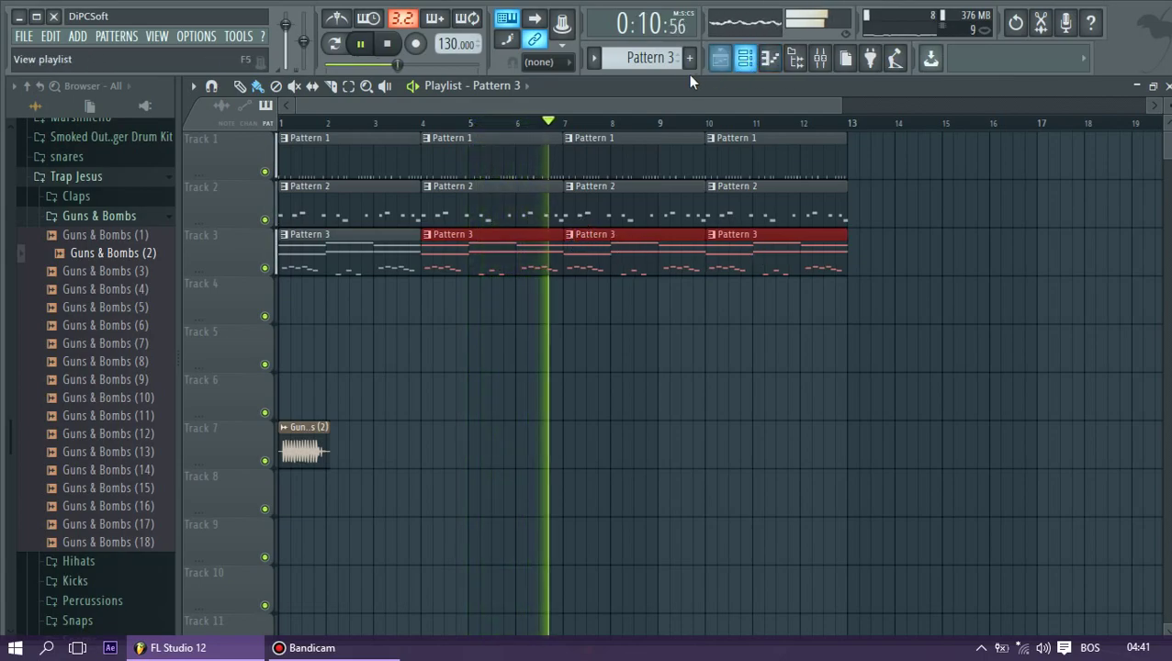
{"action": "left_click", "coordinate": [267, 268]}
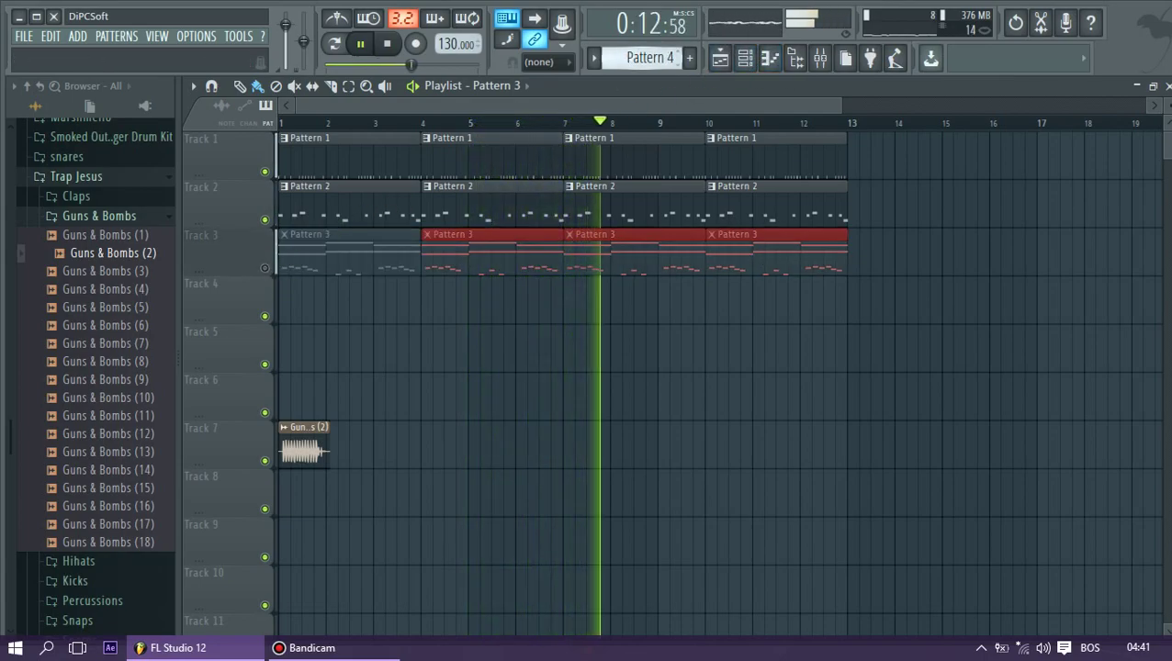
{"action": "left_click", "coordinate": [265, 269]}
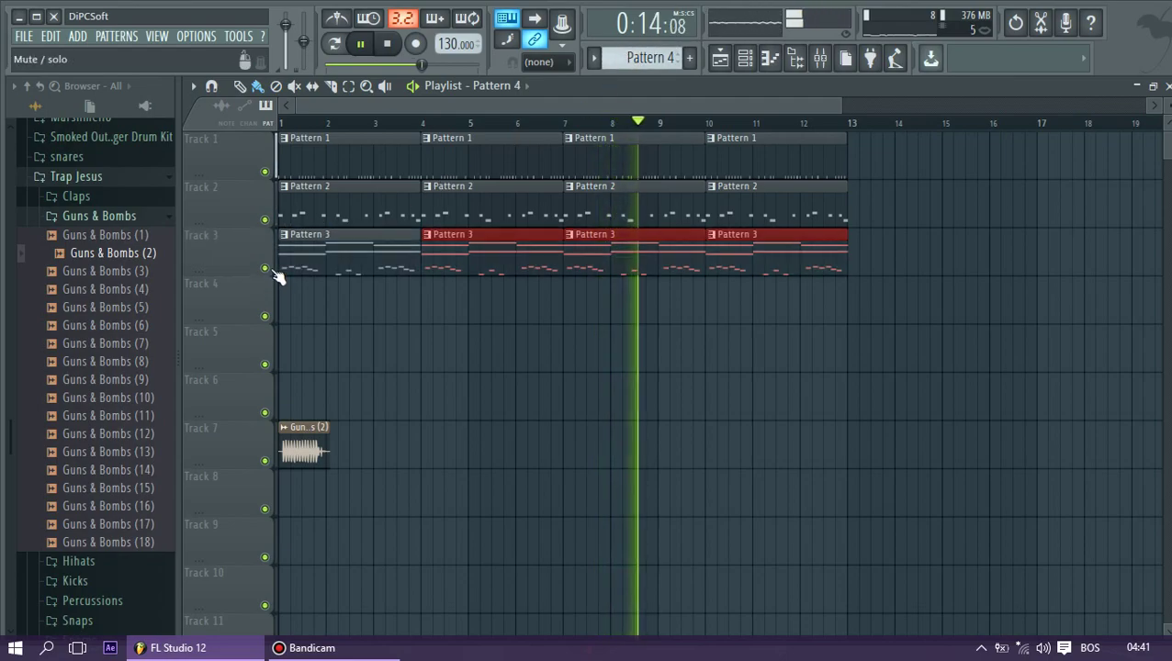
Stop playback, add a Nexus_3 instrument for Pattern 4, and load and audition the 808 Mafia Organ 1 preset
{"action": "left_click", "coordinate": [745, 58]}
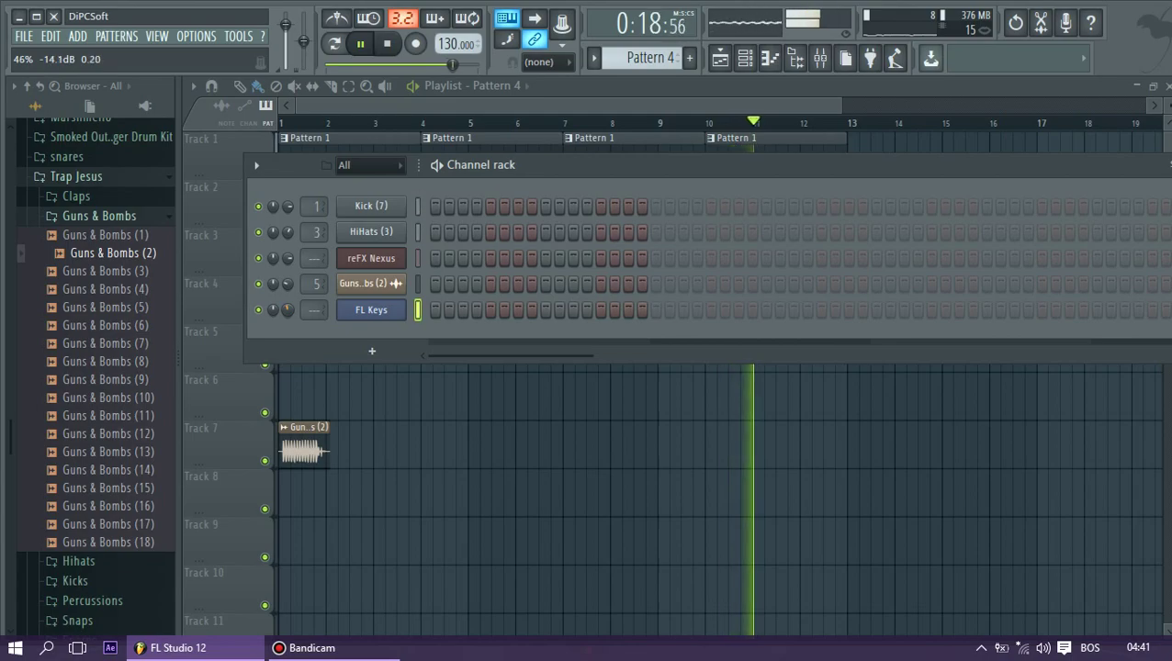
{"action": "left_click", "coordinate": [720, 59]}
{"action": "key", "text": "space"}
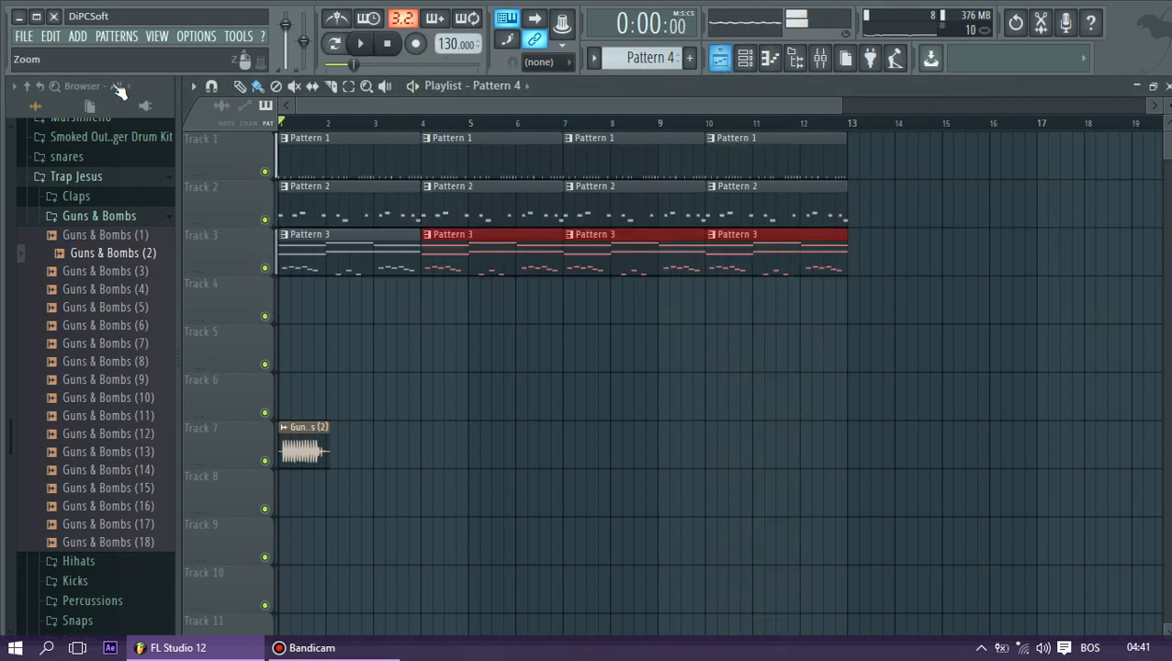
{"action": "left_click", "coordinate": [78, 37]}
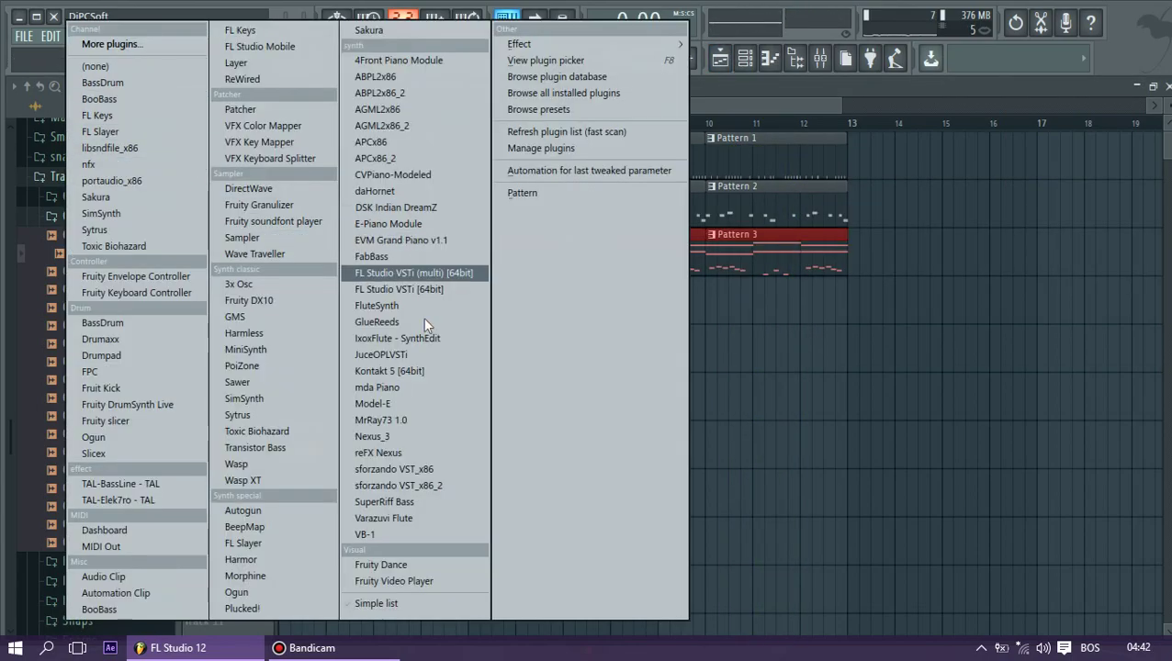
{"action": "left_click", "coordinate": [412, 437]}
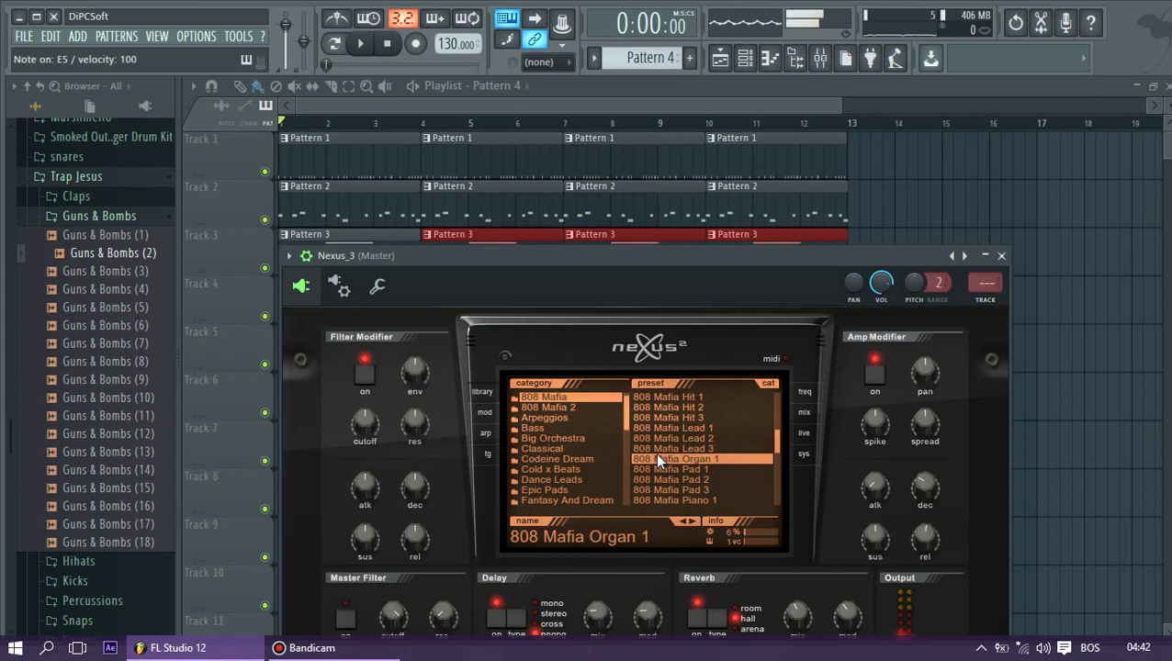
{"action": "key", "text": "z"}
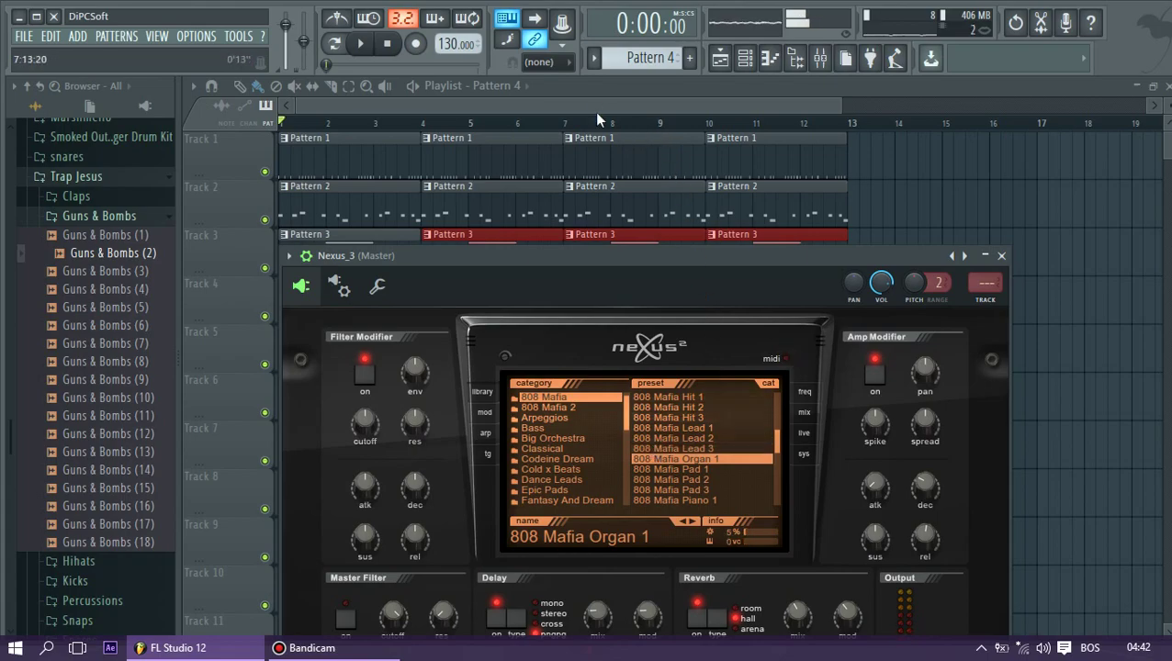
{"action": "key", "text": "Escape"}
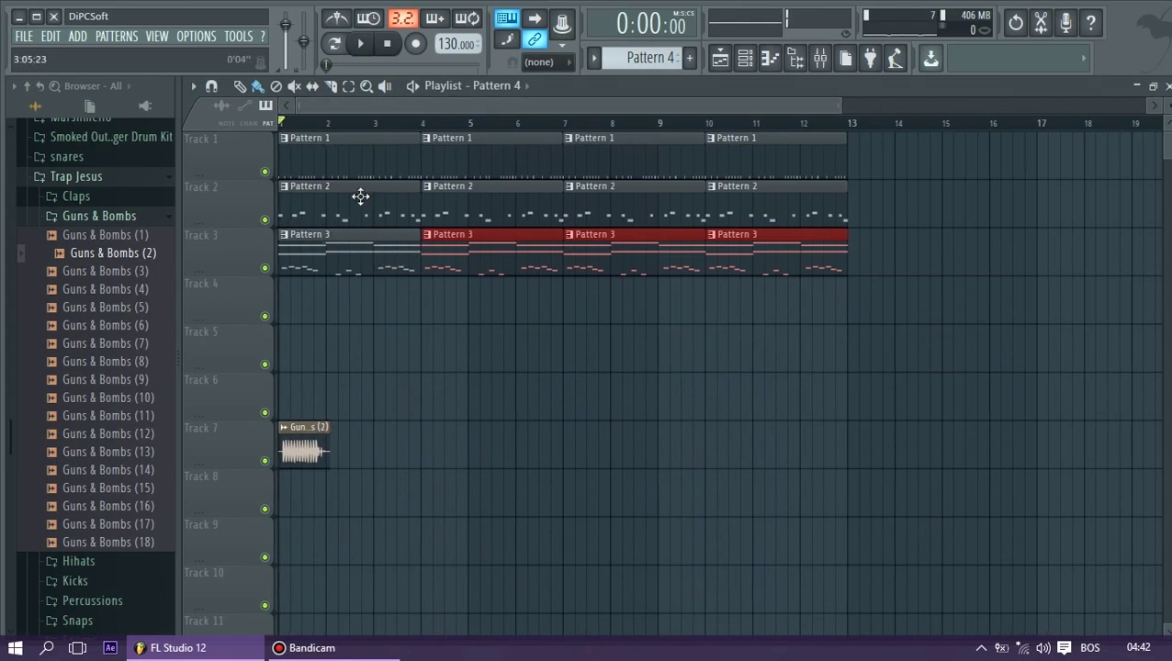
Place Pattern 4 at the start of Track 4, record an E5, F5, E5, C5 line into it, and open its notes
{"action": "left_click", "coordinate": [324, 315]}
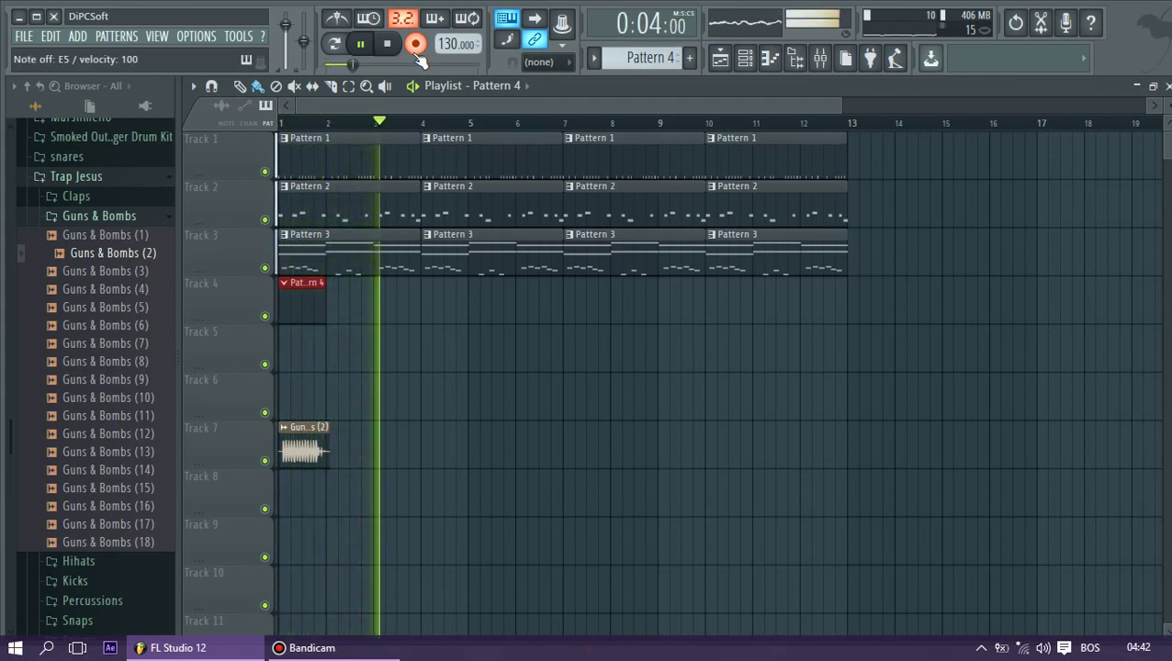
{"action": "key", "text": "space"}
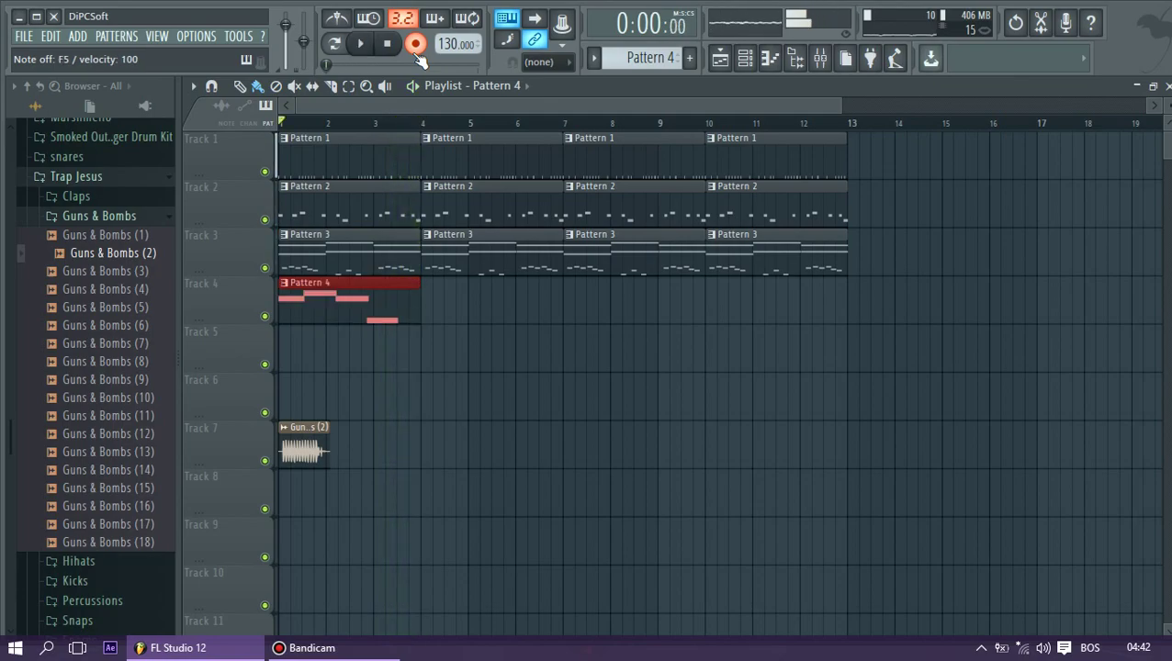
{"action": "double_click", "coordinate": [354, 300]}
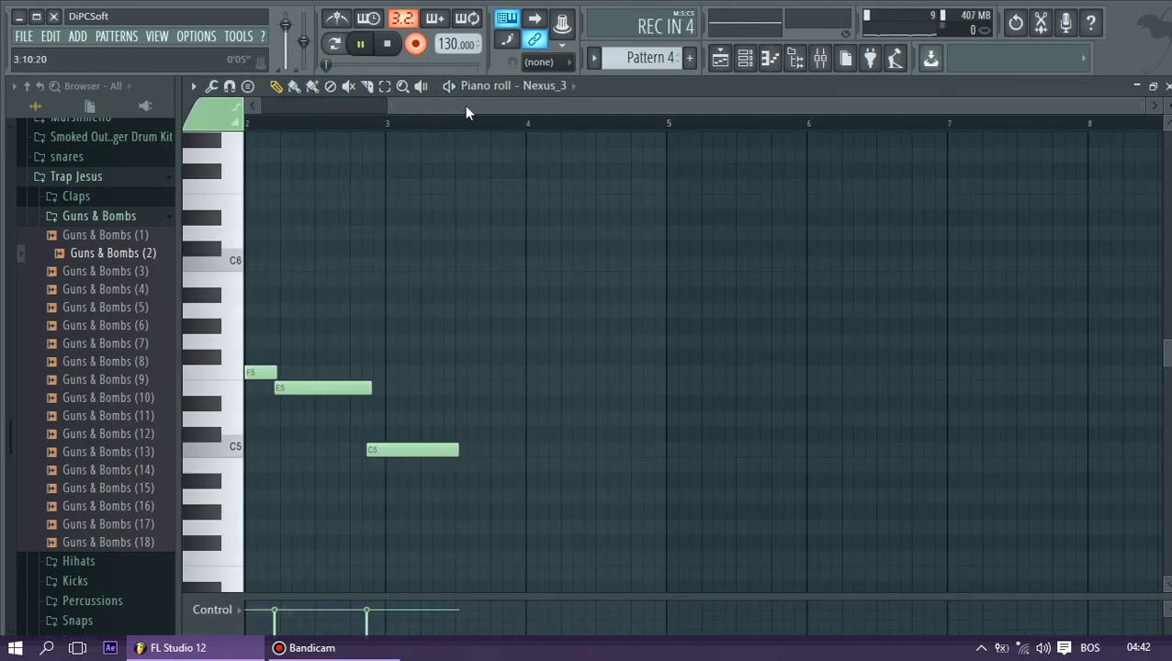
Lengthen the four recorded organ notes and move the later ones along so the C5 ends at bar 4, and play the line
{"action": "left_click_drag", "start_coordinate": [467, 114], "coordinate": [278, 108]}
{"action": "key", "text": "space"}
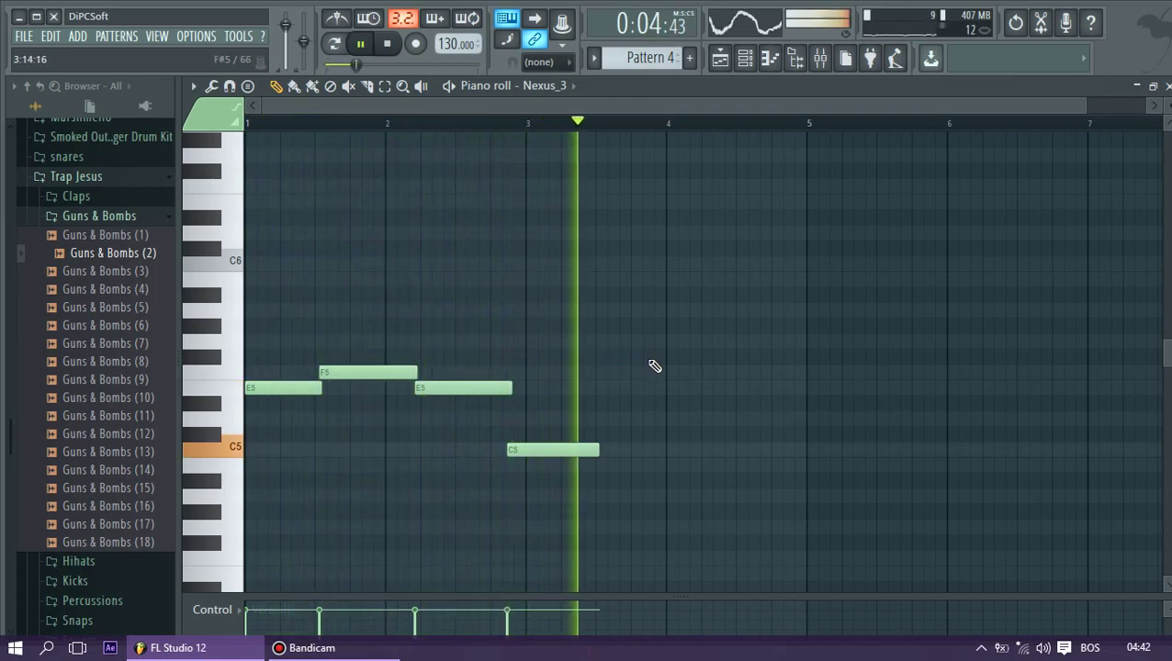
{"action": "key", "text": "space"}
{"action": "left_click_drag", "start_coordinate": [477, 386], "coordinate": [278, 472]}
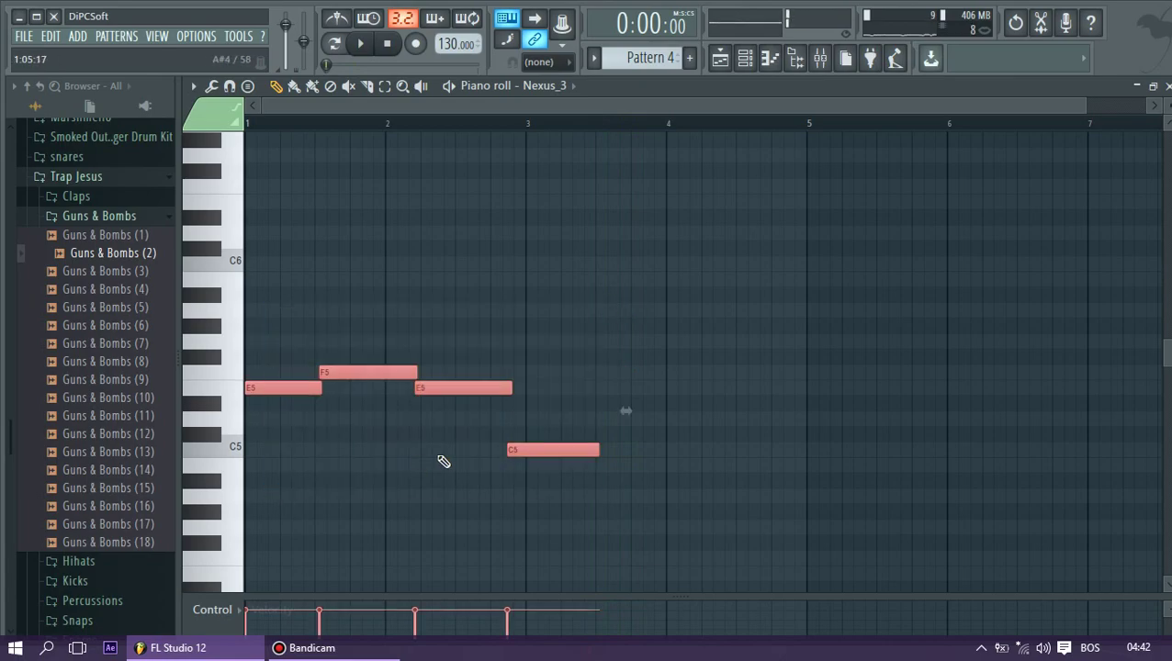
{"action": "left_click_drag", "start_coordinate": [405, 318], "coordinate": [651, 504]}
{"action": "left_click_drag", "start_coordinate": [570, 450], "coordinate": [602, 457]}
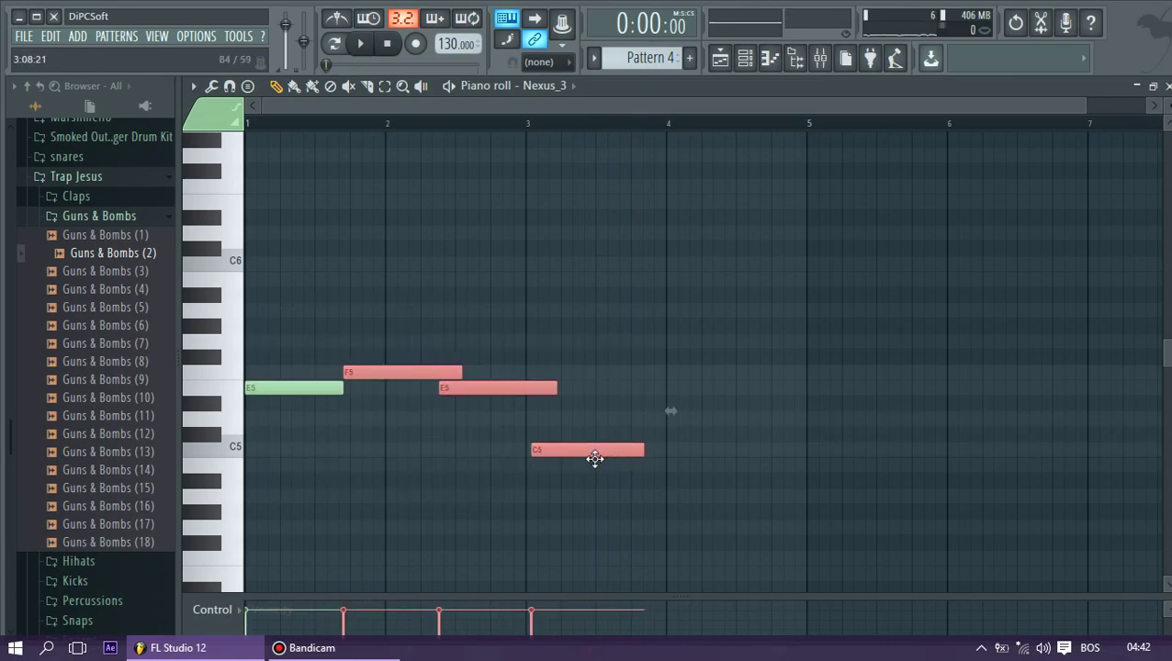
{"action": "left_click_drag", "start_coordinate": [508, 348], "coordinate": [616, 486]}
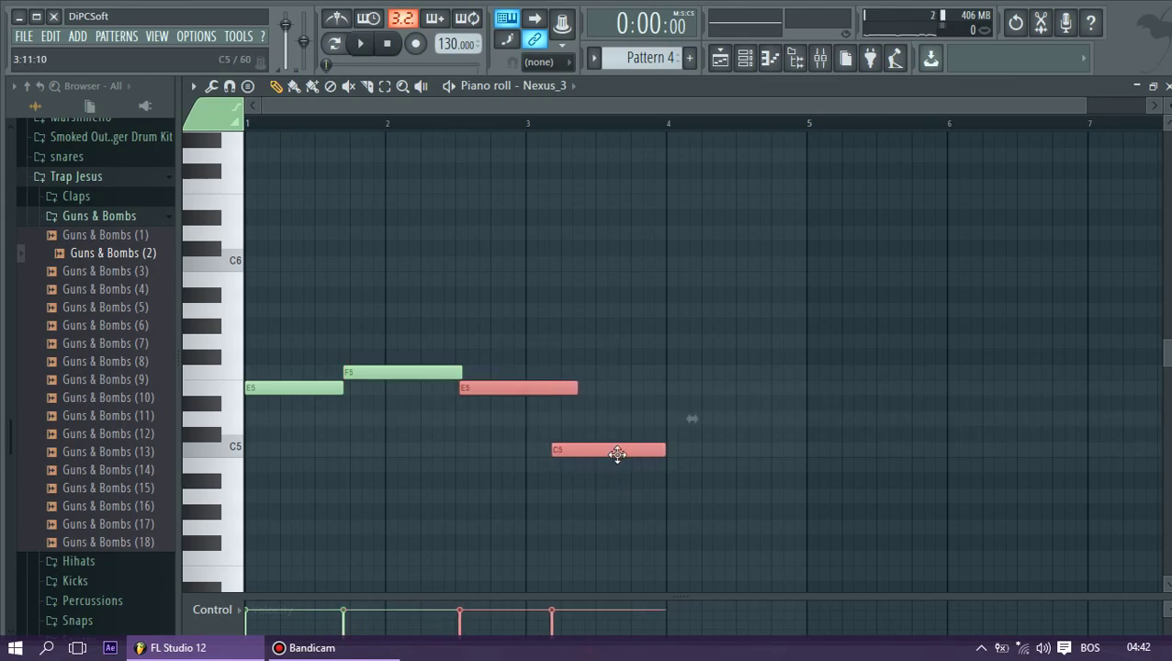
{"action": "key", "text": "space"}
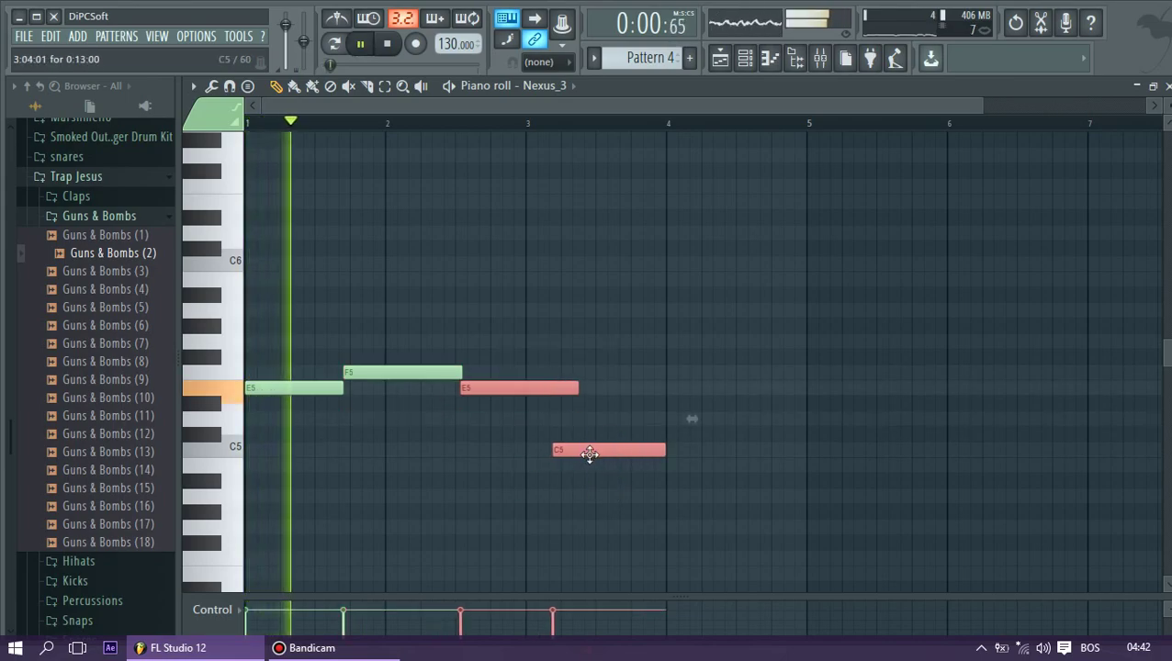
{"action": "scroll", "coordinate": [486, 450], "scroll_direction": "down", "scroll_amount": 3}
{"action": "scroll", "coordinate": [485, 450], "scroll_direction": "down", "scroll_amount": 3}
{"action": "scroll", "coordinate": [482, 450], "scroll_direction": "up", "scroll_amount": 8}
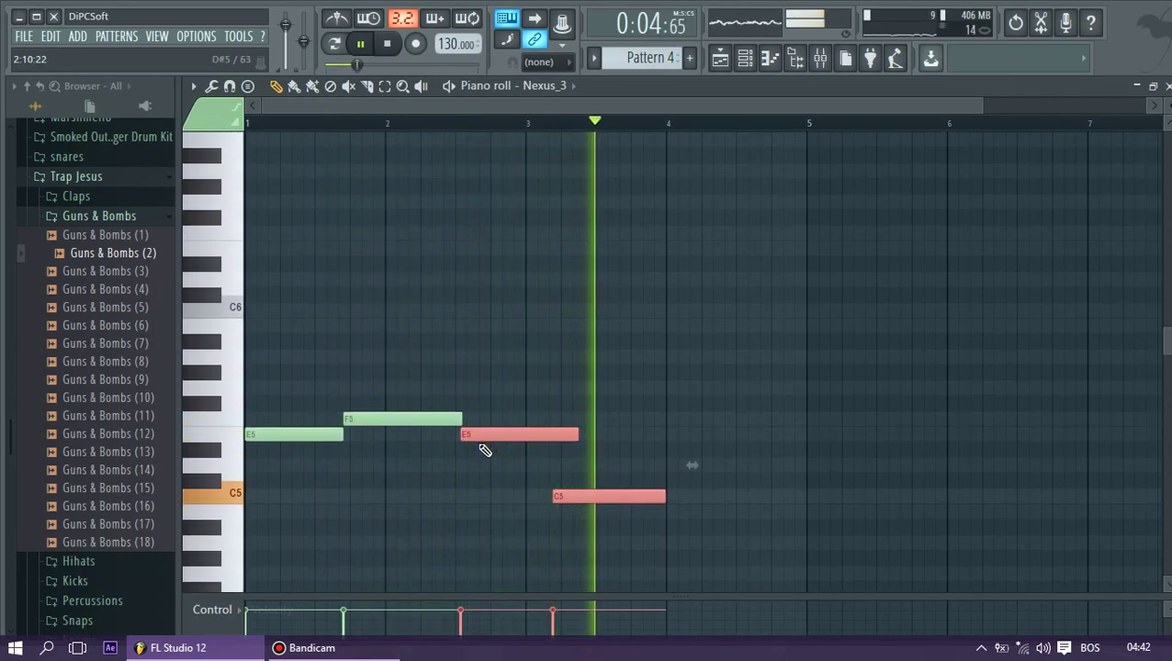
Trim the overlapping notes so all four follow each other end to end, with C5 after the second E5 and ending at bar 4, and play them
{"action": "mouse_move", "coordinate": [577, 435]}
{"action": "left_mouse_down"}
{"action": "mouse_move", "coordinate": [563, 435]}
{"action": "mouse_move", "coordinate": [574, 434]}
{"action": "left_mouse_up"}
{"action": "left_click_drag", "start_coordinate": [623, 366], "coordinate": [302, 523]}
{"action": "left_click_drag", "start_coordinate": [573, 434], "coordinate": [570, 434]}
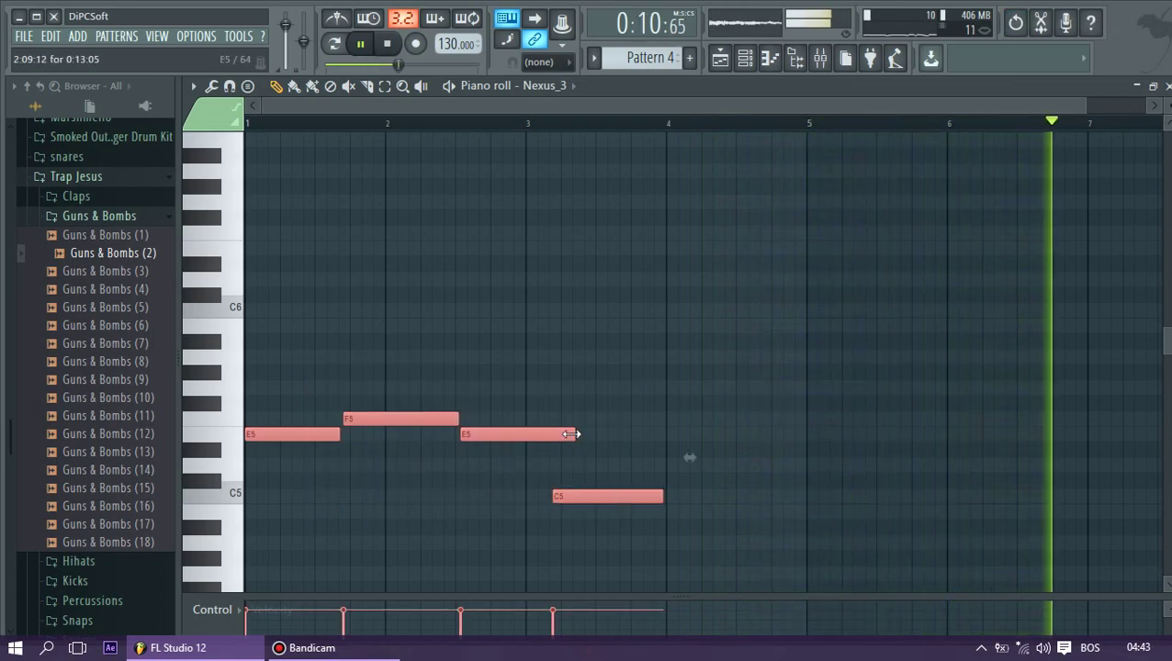
{"action": "left_click_drag", "start_coordinate": [581, 366], "coordinate": [439, 530]}
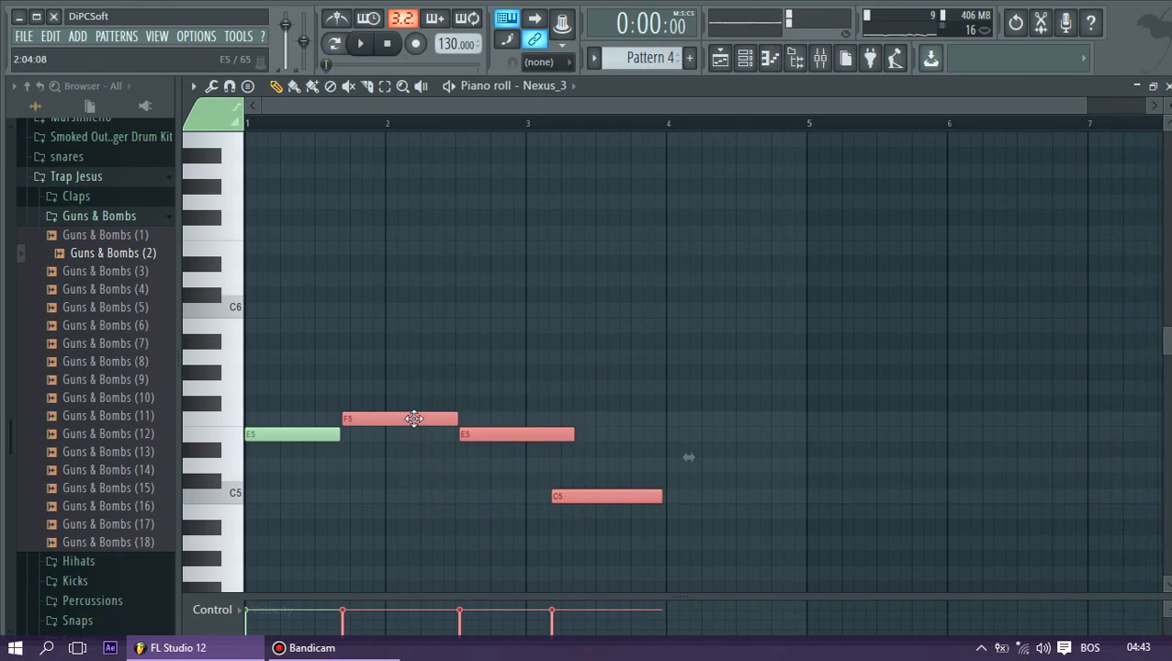
{"action": "left_click_drag", "start_coordinate": [539, 450], "coordinate": [588, 496]}
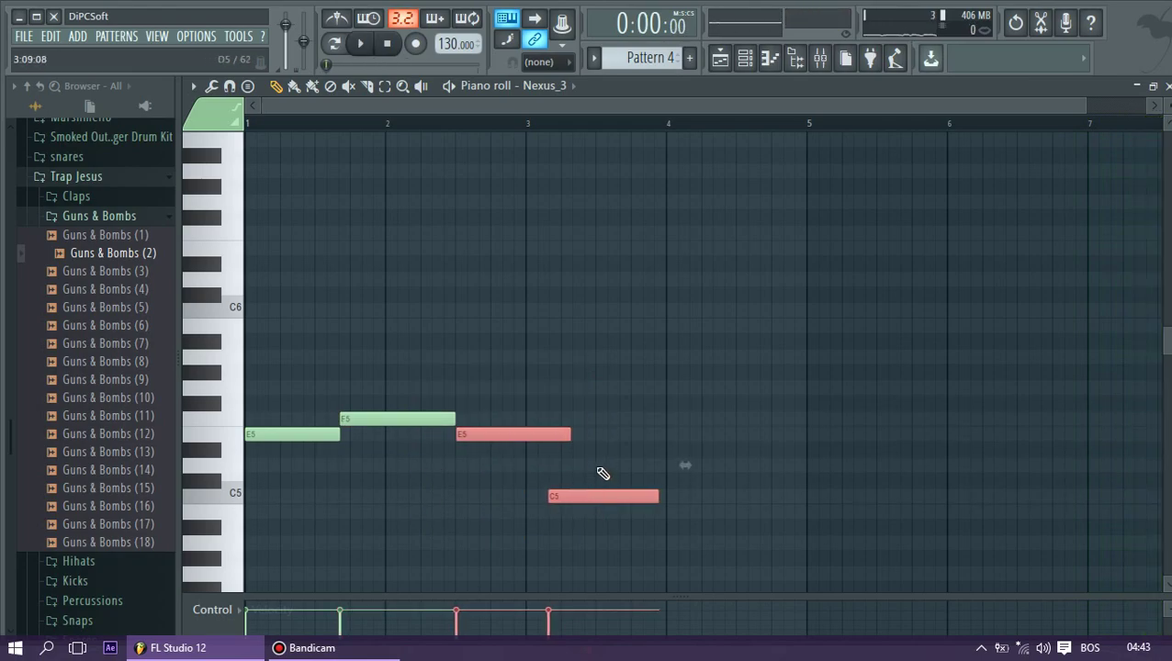
{"action": "left_click", "coordinate": [724, 486]}
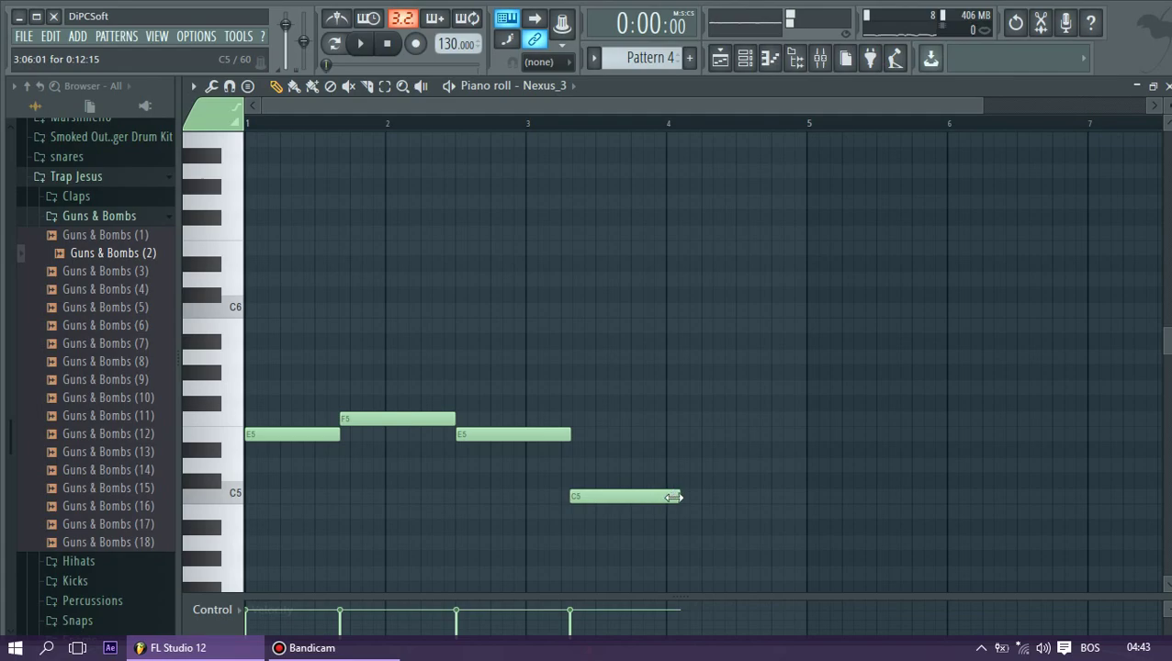
{"action": "key", "text": "space"}
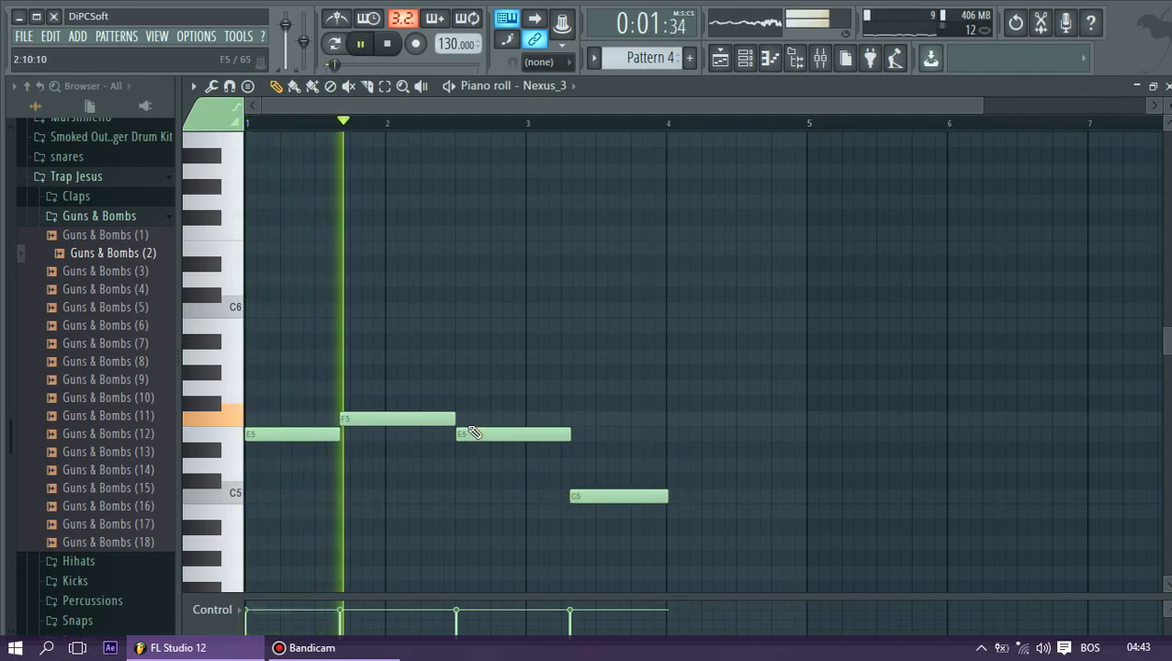
Solo Track 4 in the playlist and repeat the Pattern 4 clip three times from bar 4 to bar 13
{"action": "left_click", "coordinate": [720, 58]}
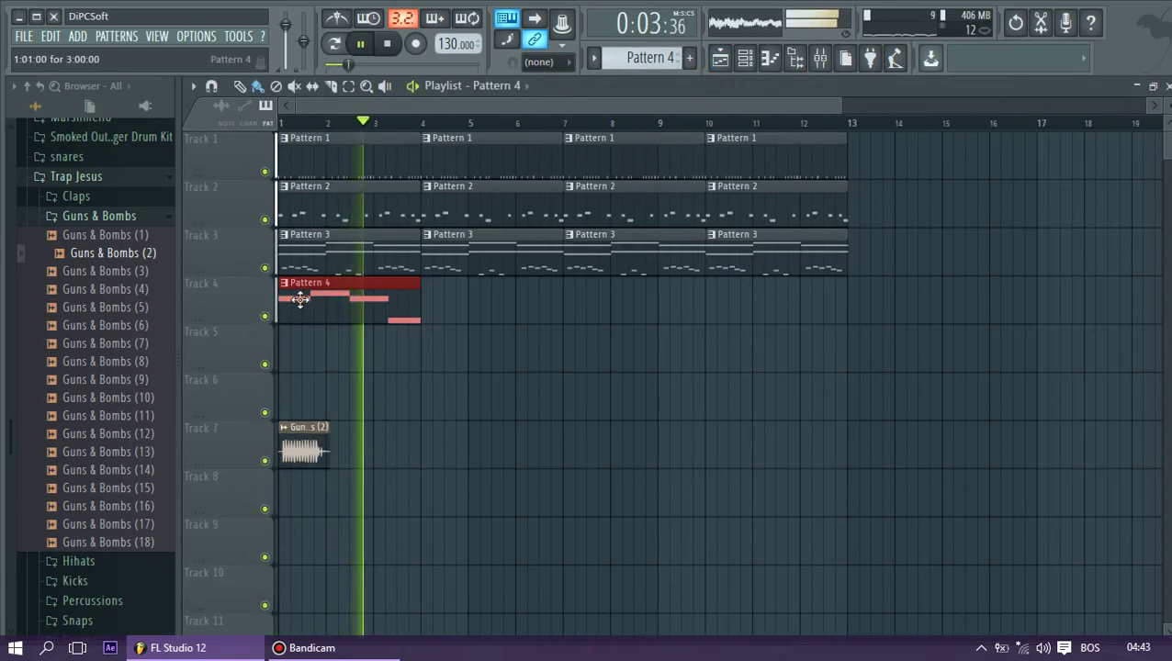
{"action": "right_click", "coordinate": [265, 316]}
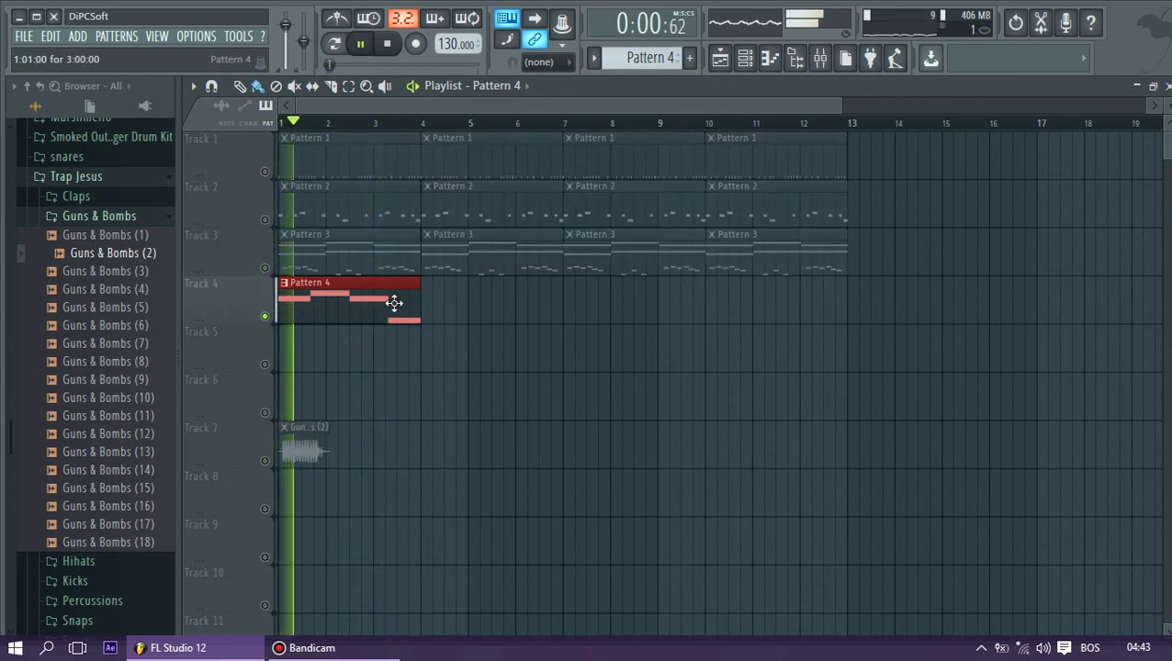
{"action": "mouse_move", "coordinate": [452, 306]}
{"action": "left_mouse_down"}
{"action": "mouse_move", "coordinate": [764, 312]}
{"action": "mouse_move", "coordinate": [751, 305]}
{"action": "left_mouse_up"}
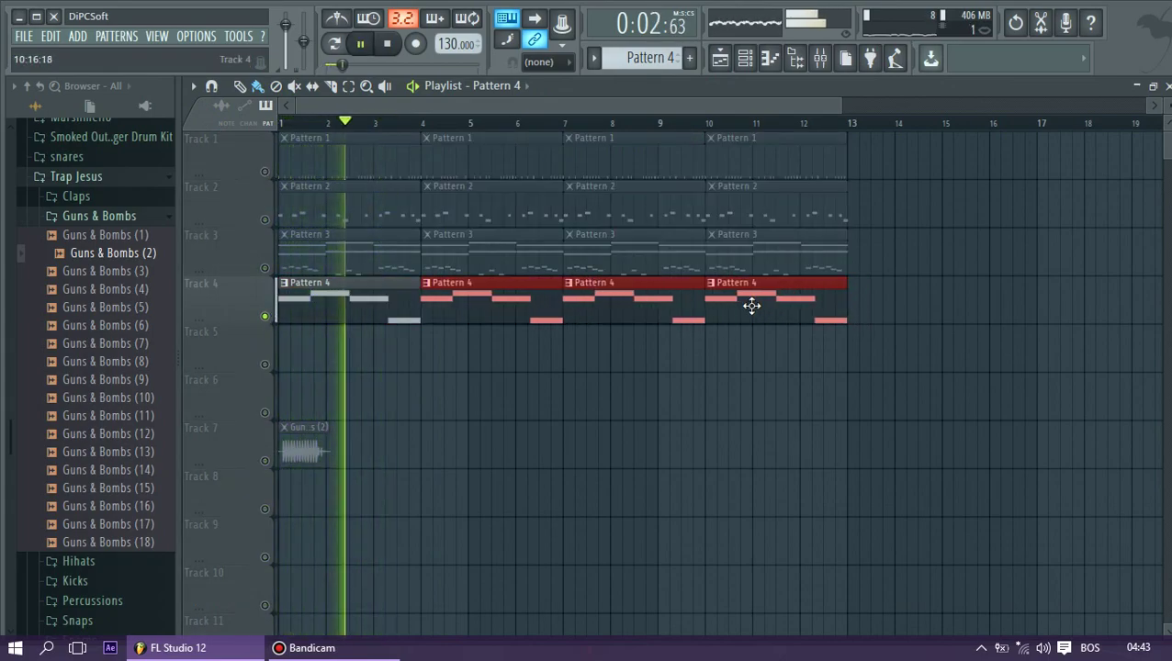
Unmute all the other playlist tracks, including the empty ones below Track 7, so everything plays together with Track 4
{"action": "left_click", "coordinate": [265, 317]}
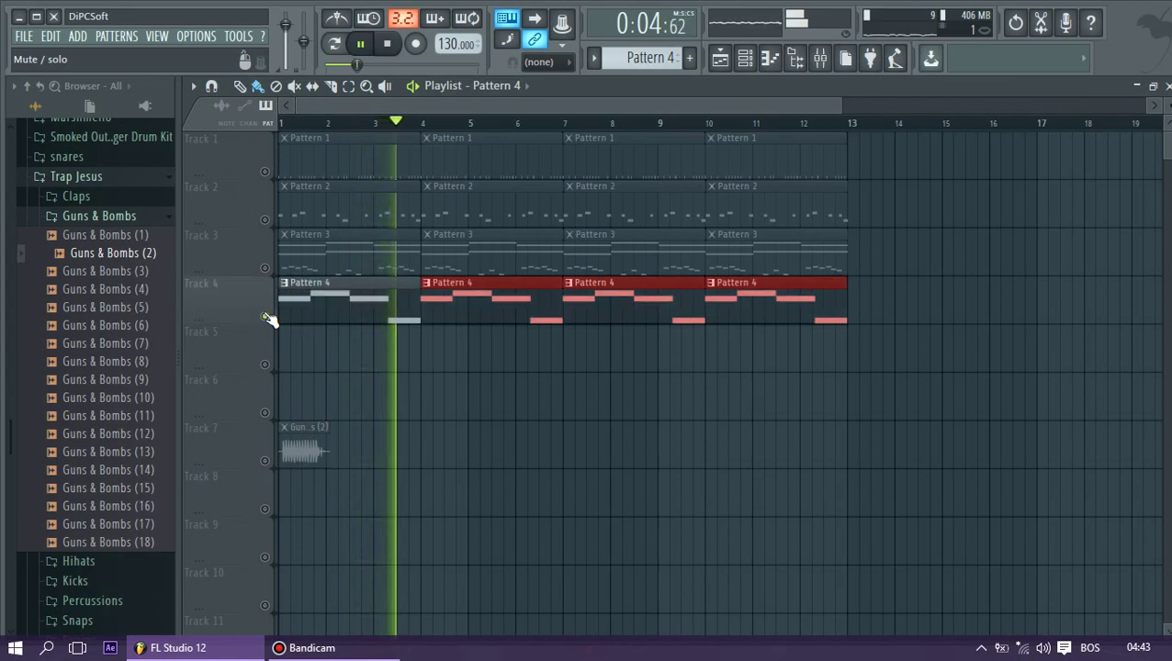
{"action": "left_click", "coordinate": [265, 269]}
{"action": "left_click", "coordinate": [266, 219]}
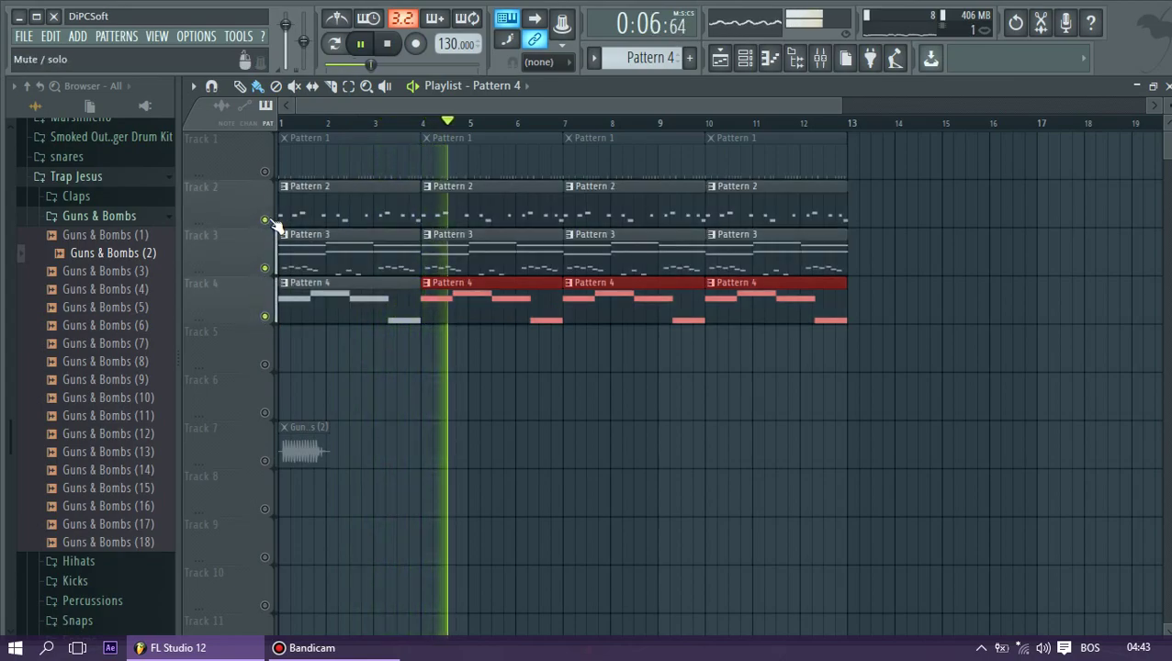
{"action": "left_click", "coordinate": [266, 172]}
{"action": "left_click", "coordinate": [266, 461]}
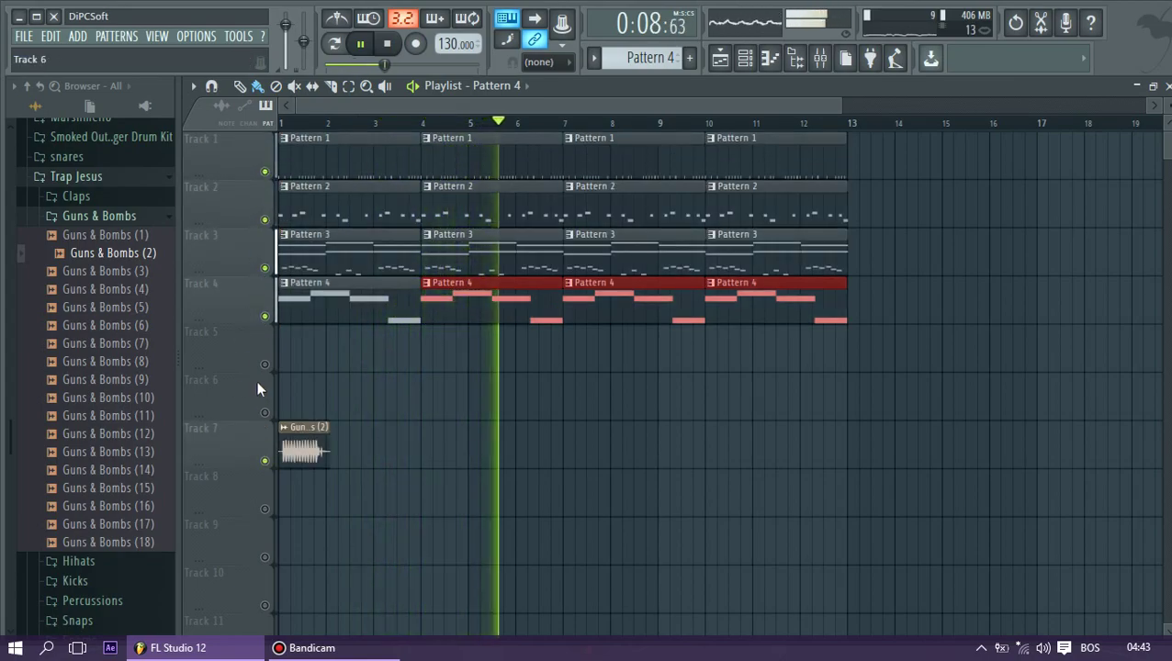
{"action": "scroll", "coordinate": [261, 377], "scroll_direction": "down", "scroll_amount": 4}
{"action": "left_click", "coordinate": [266, 318]}
{"action": "left_click", "coordinate": [266, 366]}
{"action": "left_click", "coordinate": [265, 414]}
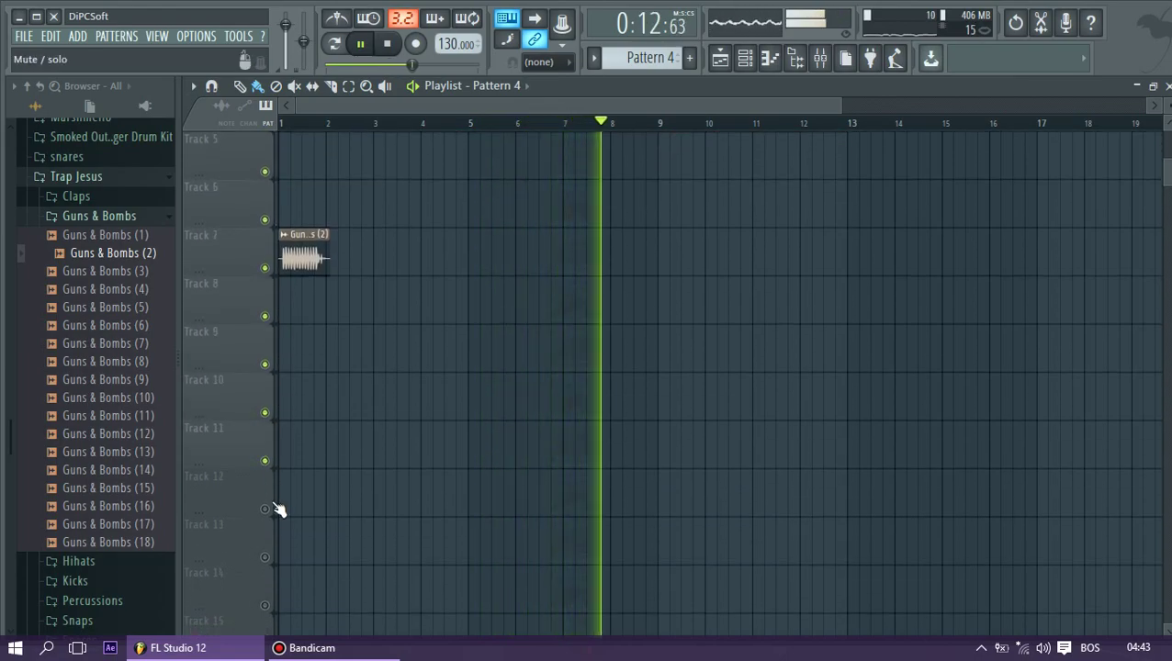
{"action": "scroll", "coordinate": [317, 431], "scroll_direction": "up", "scroll_amount": 4}
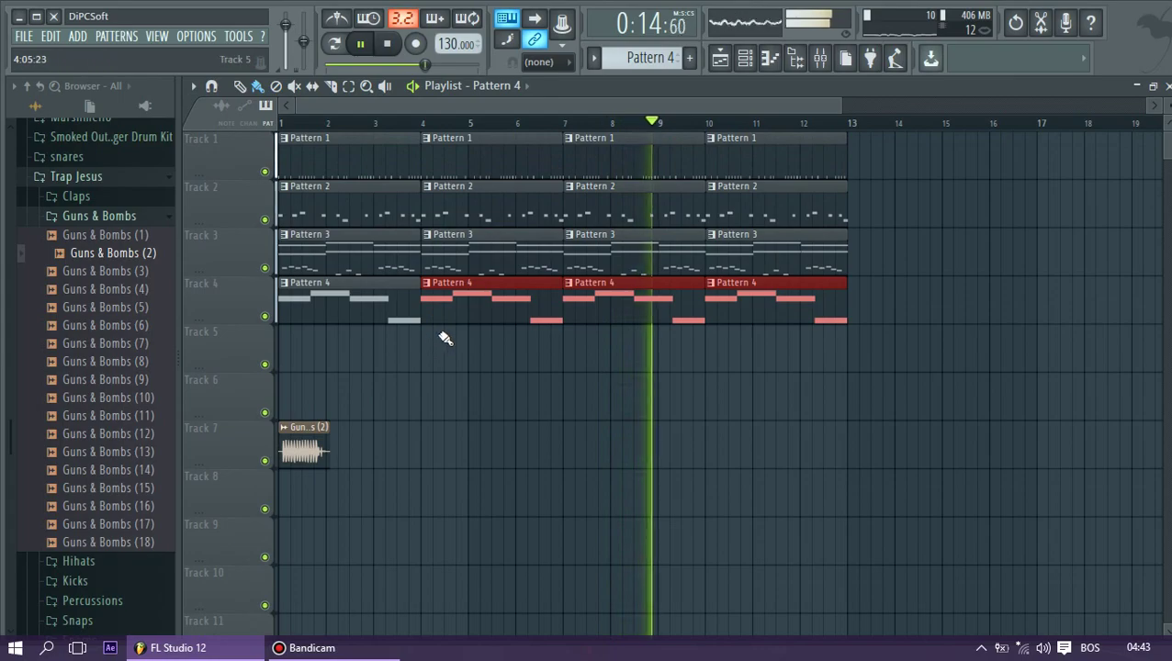
Switch to Pattern 1 and lower the channel volumes of Kick (7) and HiHats (3) during playback
{"action": "left_click", "coordinate": [745, 60]}
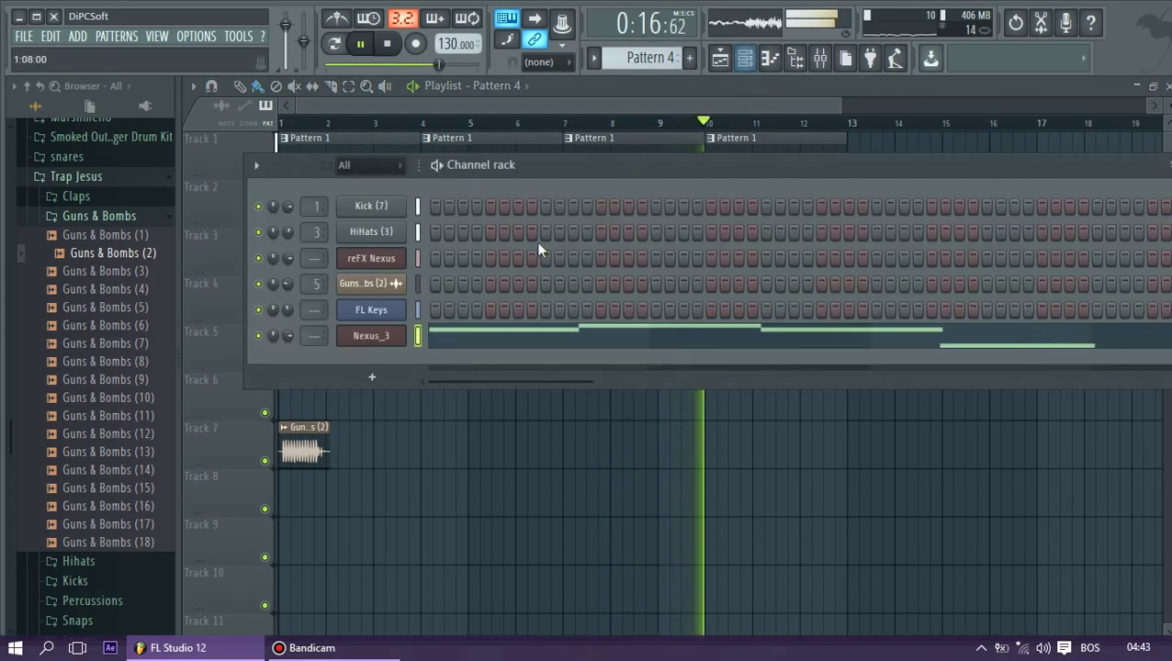
{"action": "scroll", "coordinate": [648, 61], "scroll_direction": "down", "scroll_amount": 3}
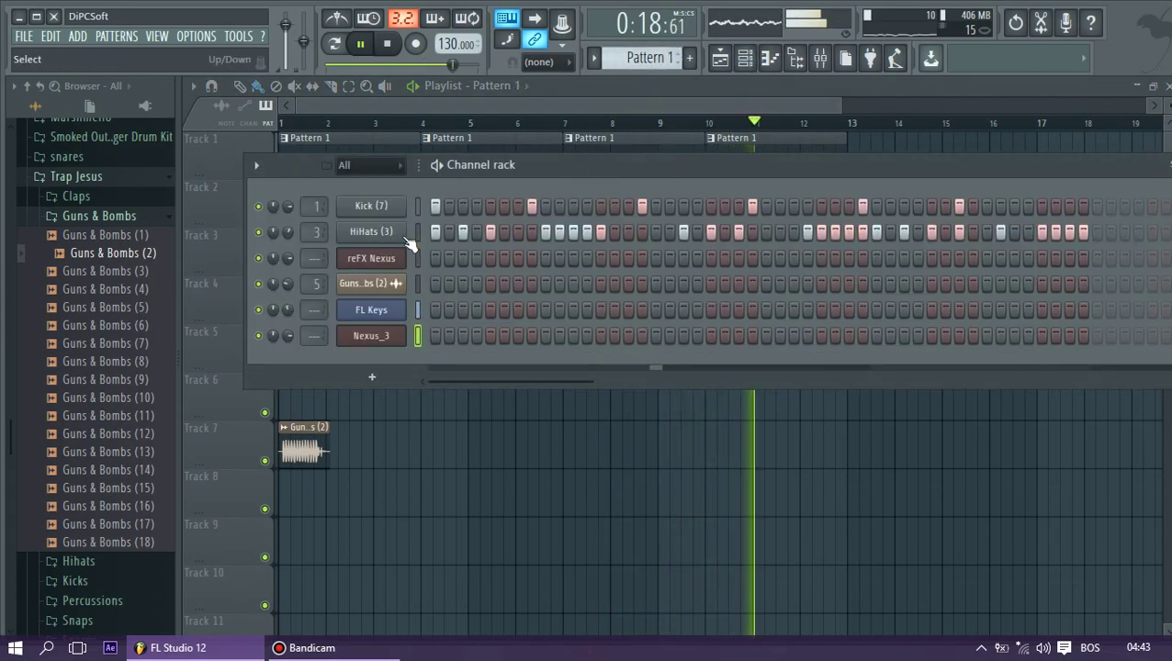
{"action": "left_click_drag", "start_coordinate": [289, 206], "coordinate": [288, 266]}
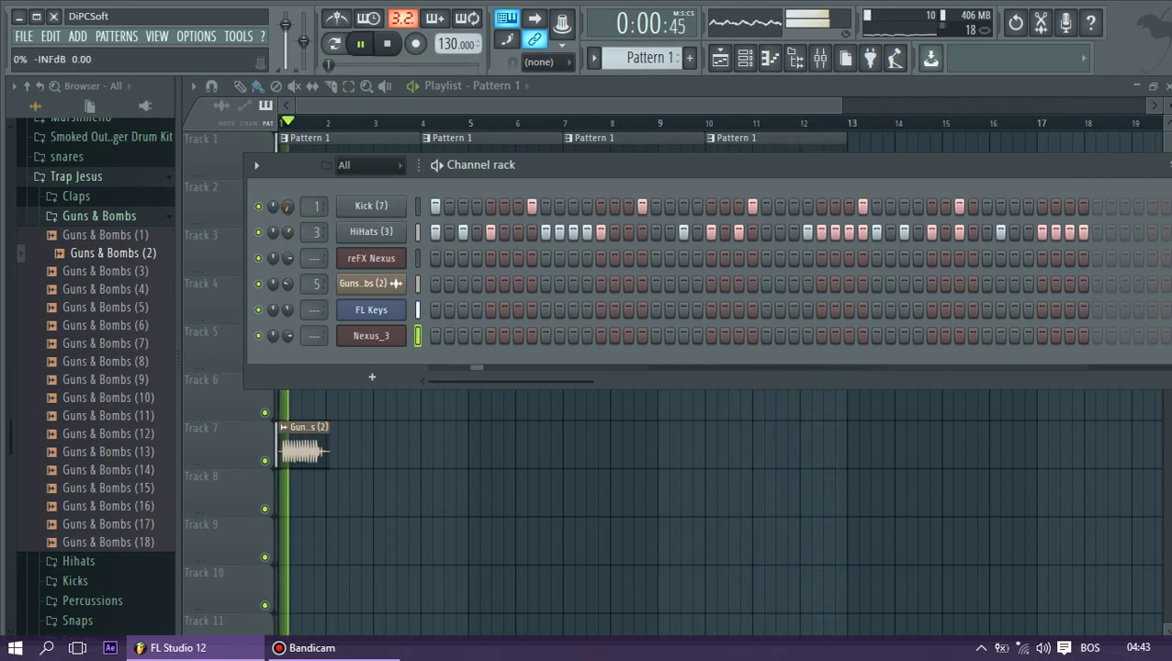
{"action": "left_click_drag", "start_coordinate": [289, 232], "coordinate": [288, 241]}
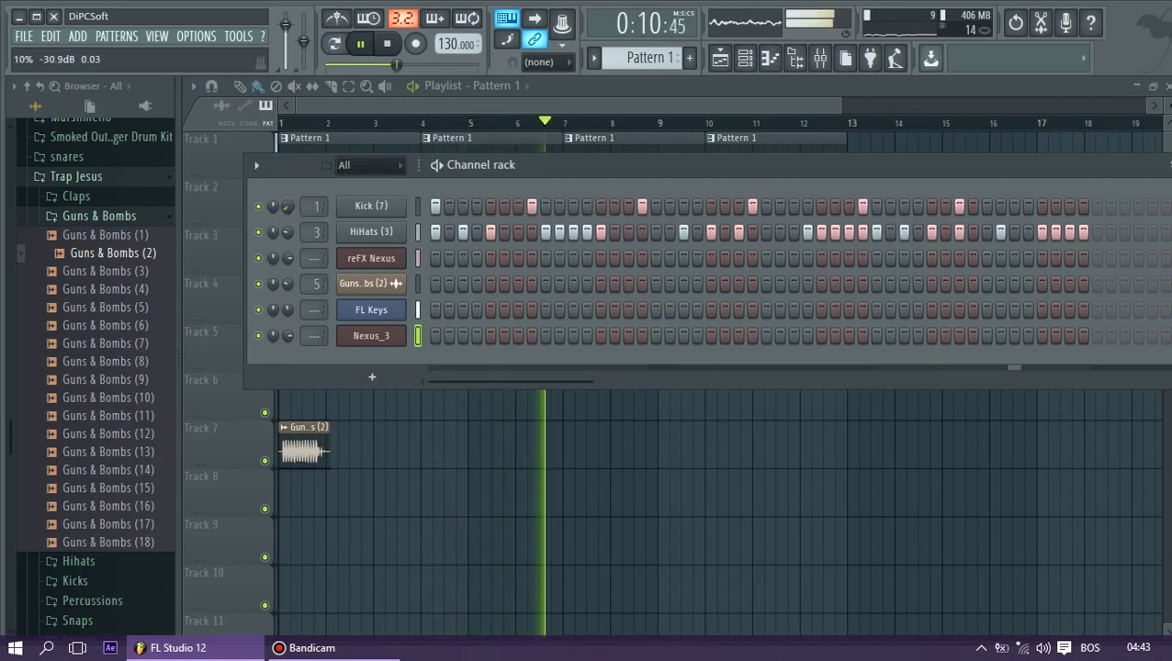
Compare playback with Track 2 muted and unmuted, lower the reFX Nexus channel volume to about 52%, and stop playback
{"action": "left_click", "coordinate": [502, 107]}
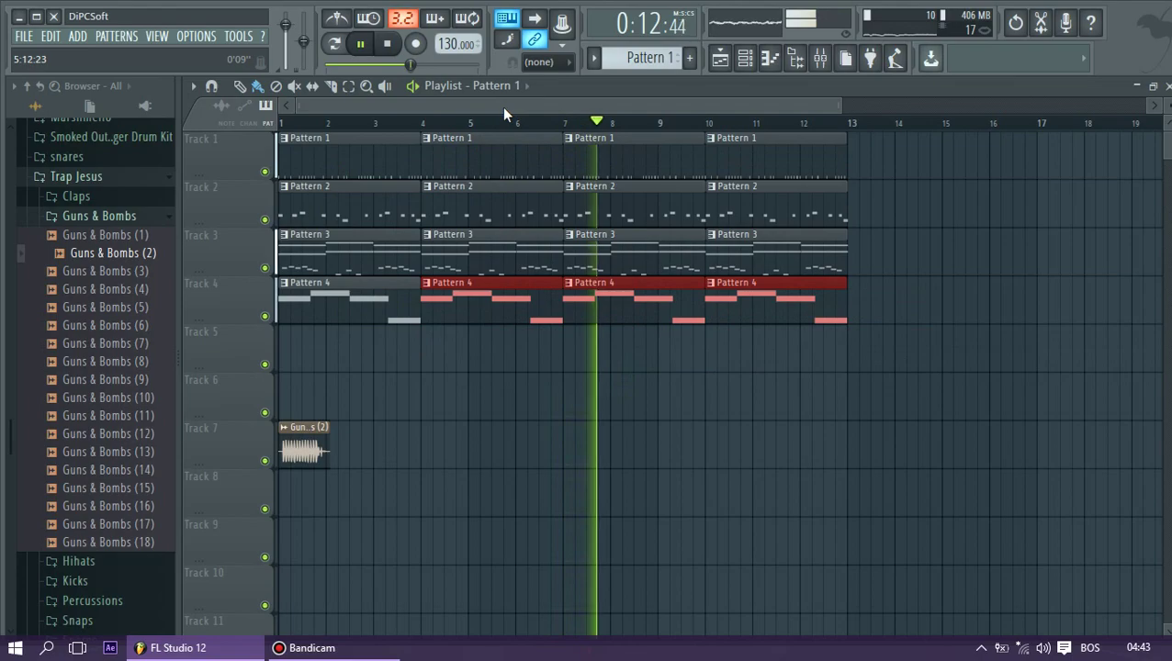
{"action": "left_click", "coordinate": [267, 221]}
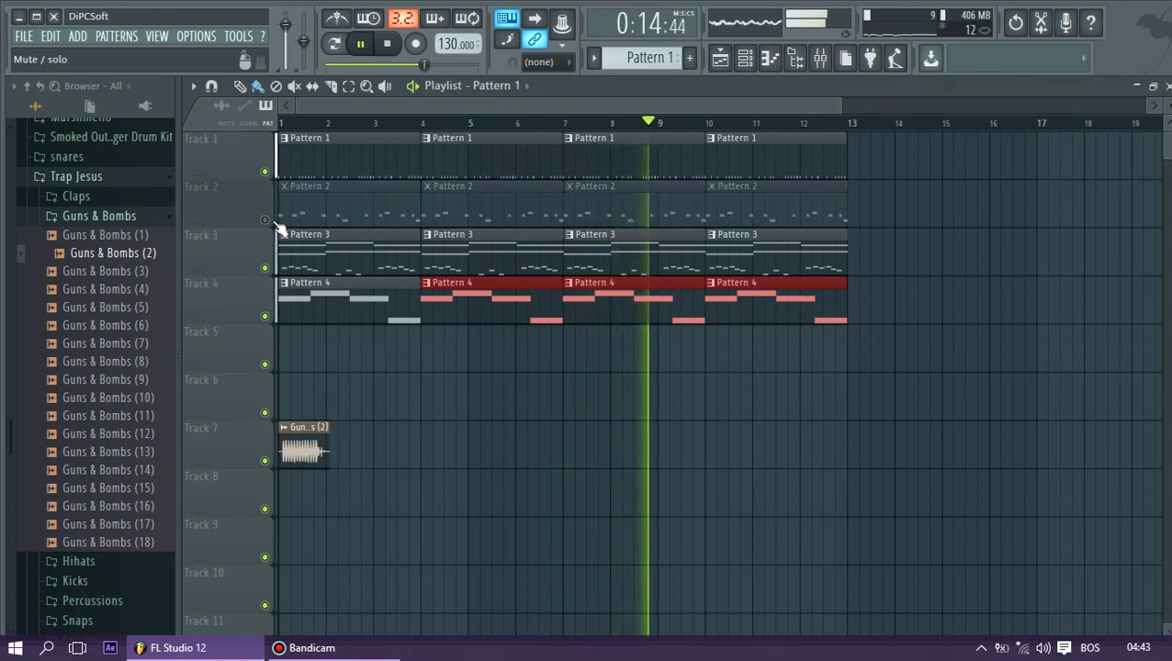
{"action": "left_click", "coordinate": [267, 220]}
{"action": "left_click", "coordinate": [745, 58]}
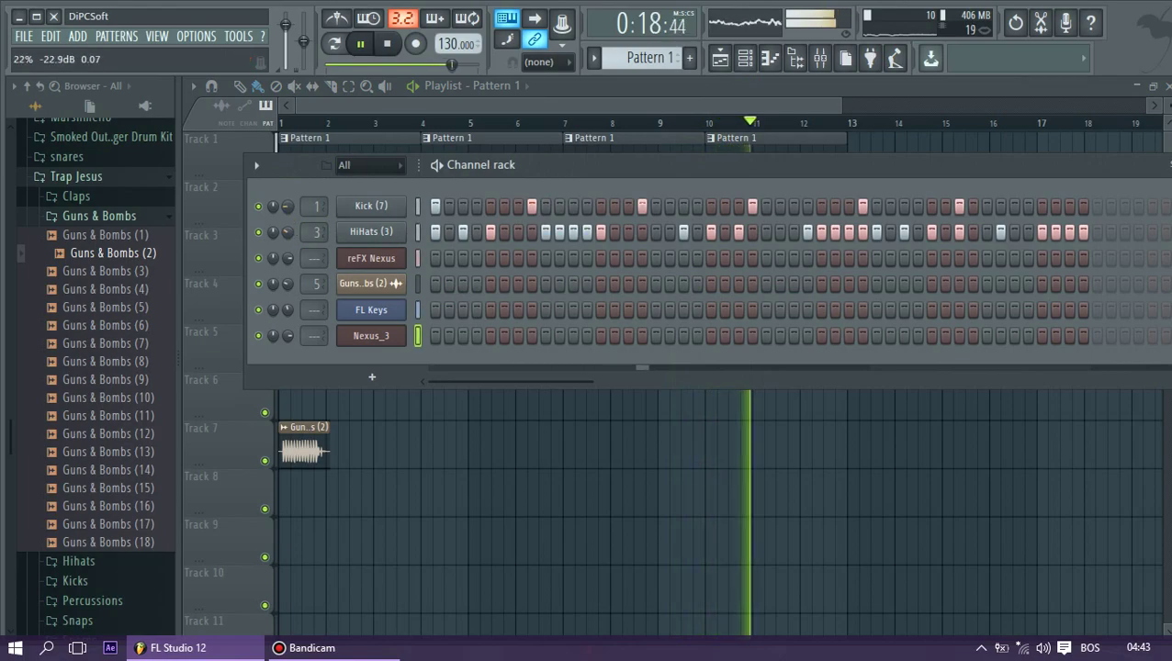
{"action": "scroll", "coordinate": [652, 58], "scroll_direction": "down", "scroll_amount": 1}
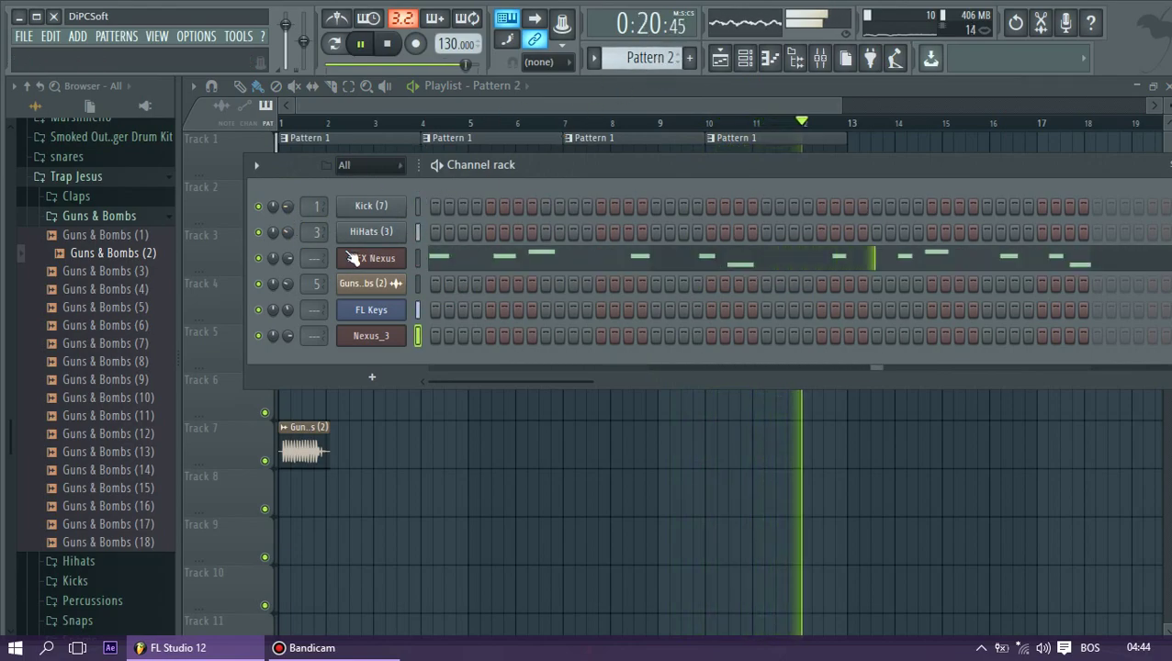
{"action": "left_click_drag", "start_coordinate": [288, 258], "coordinate": [288, 266]}
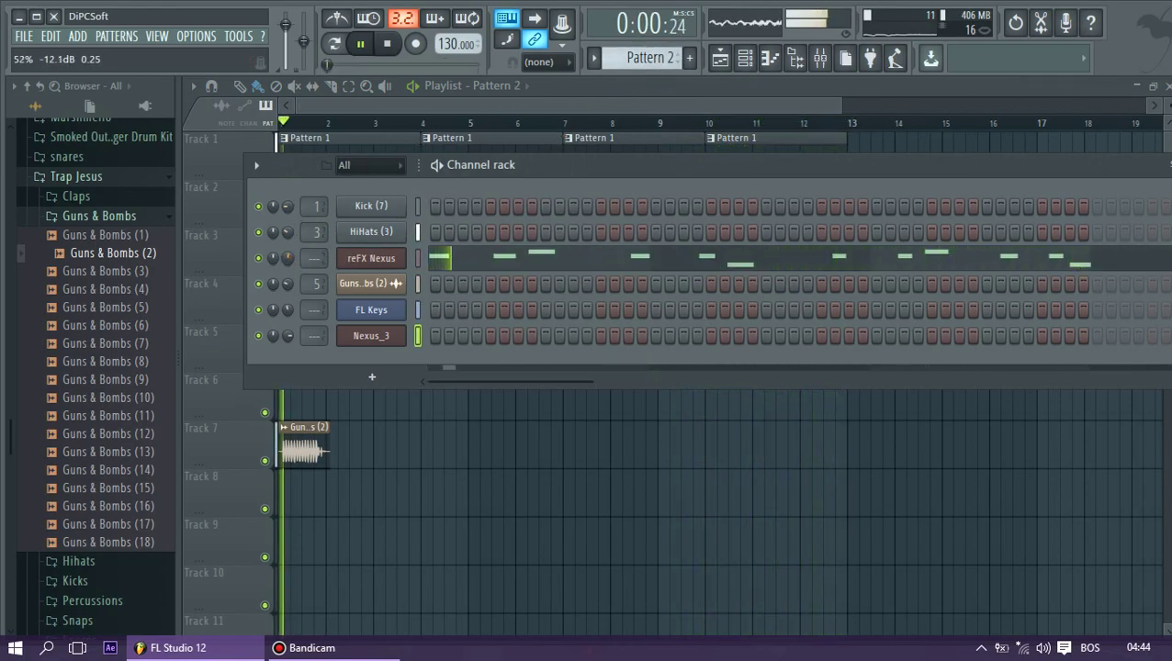
{"action": "left_click", "coordinate": [511, 96]}
{"action": "left_click_drag", "start_coordinate": [843, 105], "coordinate": [540, 106]}
{"action": "key", "text": "space"}
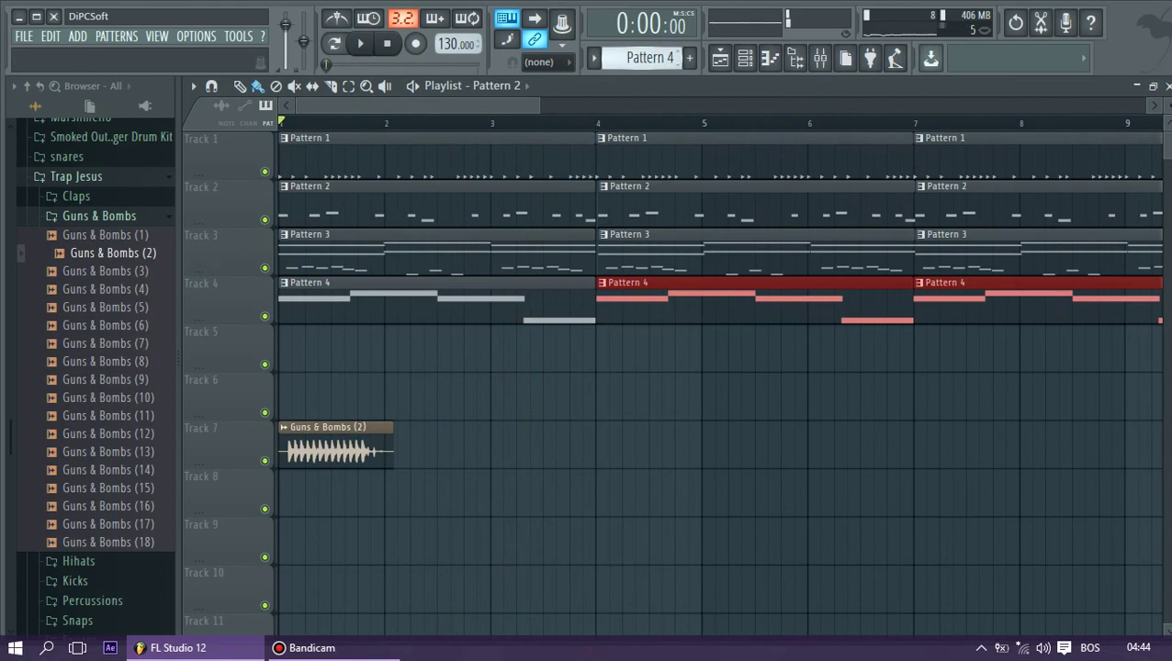
Try to add a SuperRiff Bass instrument for Pattern 5, and close its plugin window
{"action": "left_click", "coordinate": [79, 39]}
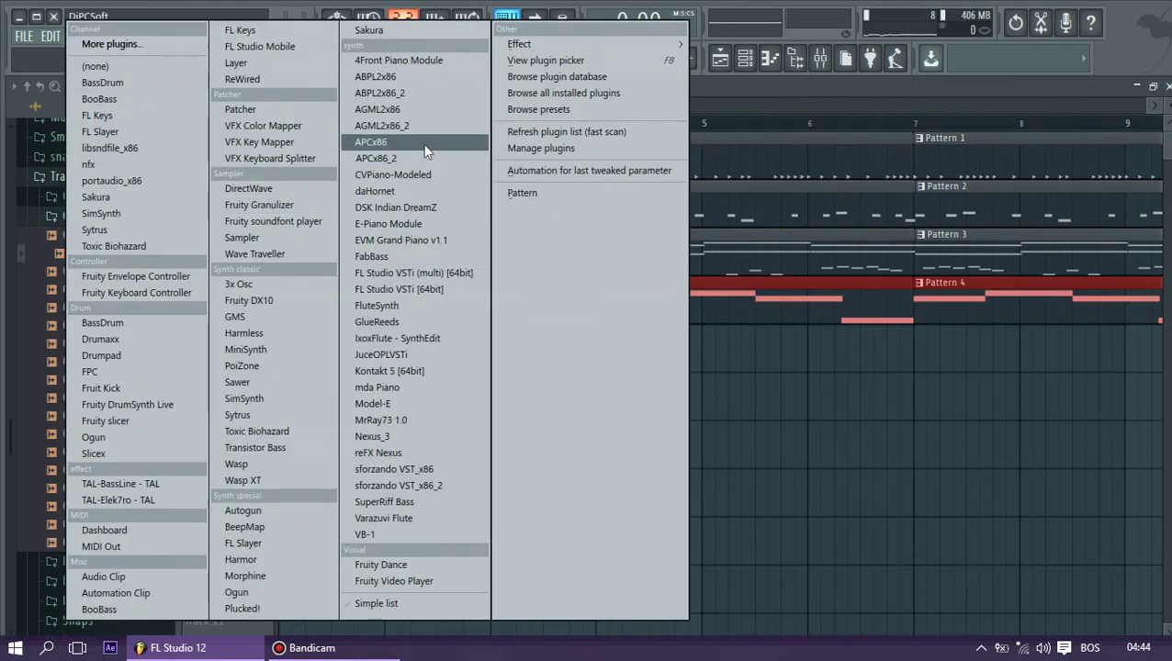
{"action": "left_click", "coordinate": [404, 503]}
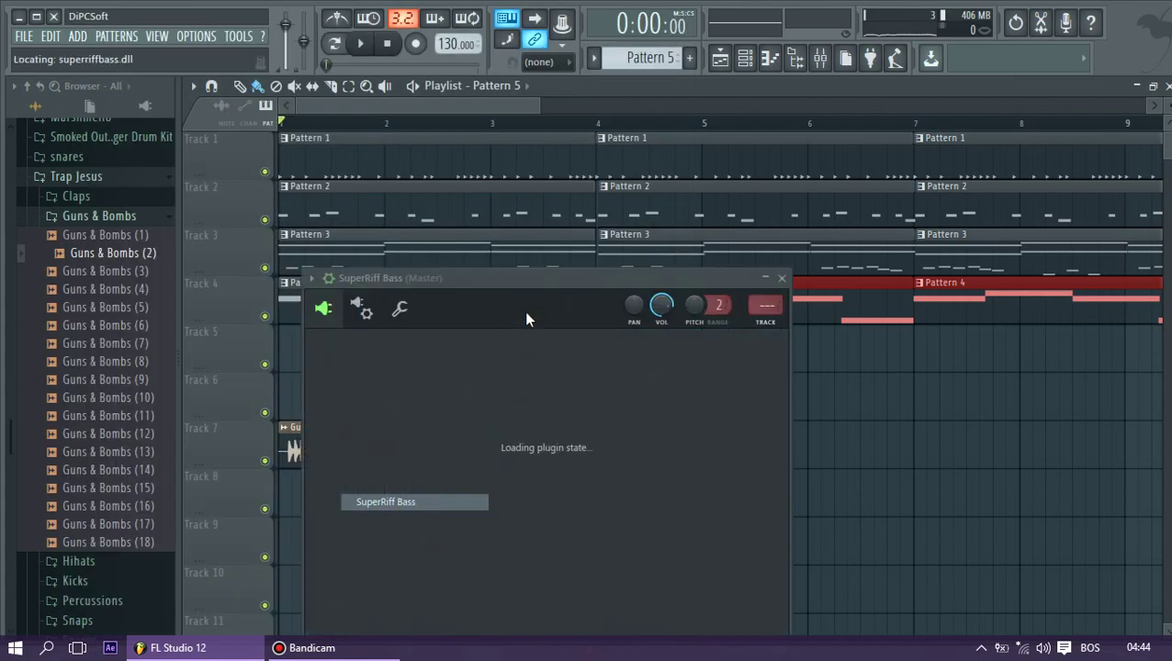
{"action": "left_click", "coordinate": [582, 430]}
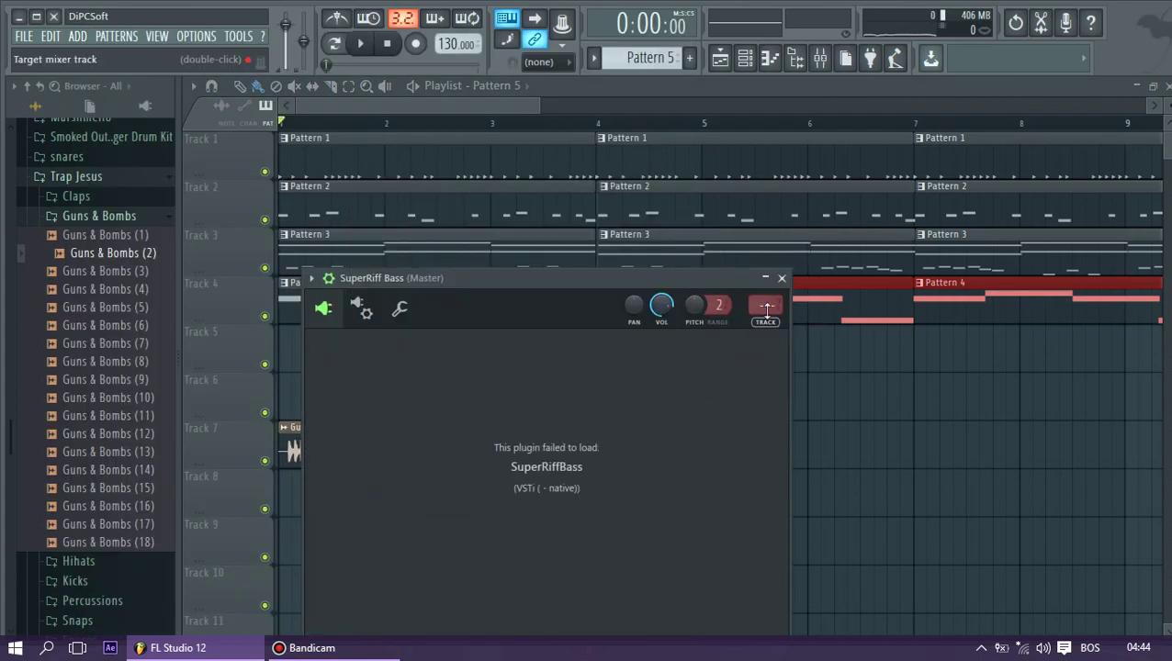
{"action": "left_click", "coordinate": [781, 278]}
Add another reFX Nexus instrument for Pattern 5 and load the PD Analog meets Digital preset from Epic Pads
{"action": "left_click", "coordinate": [78, 36]}
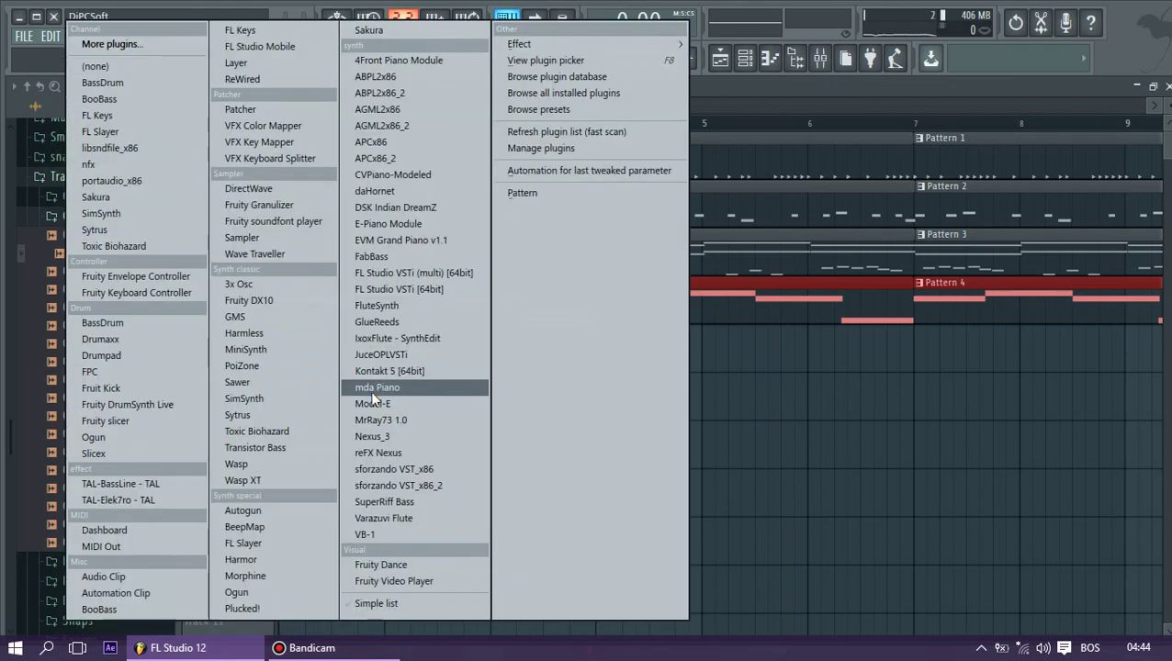
{"action": "left_click", "coordinate": [392, 453]}
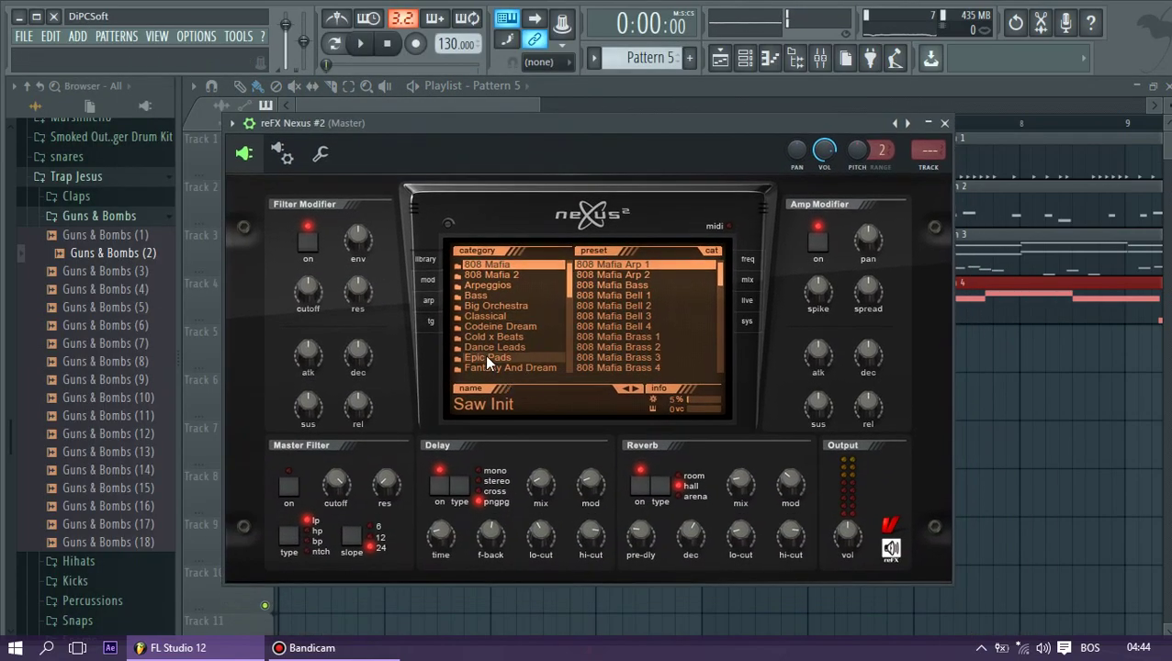
{"action": "left_click", "coordinate": [483, 355]}
{"action": "left_click", "coordinate": [628, 295]}
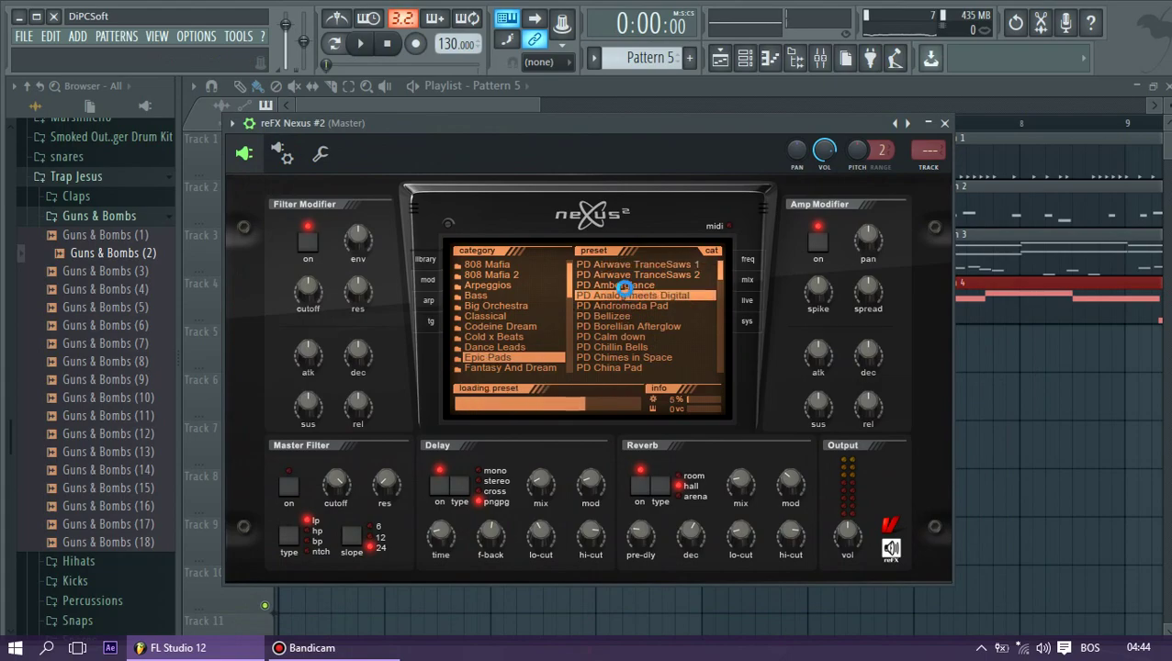
Audition Epic Pads presets with test notes and load PD Bellizee in the new Nexus instrument
{"action": "key", "text": "z"}
{"action": "key", "text": "x"}
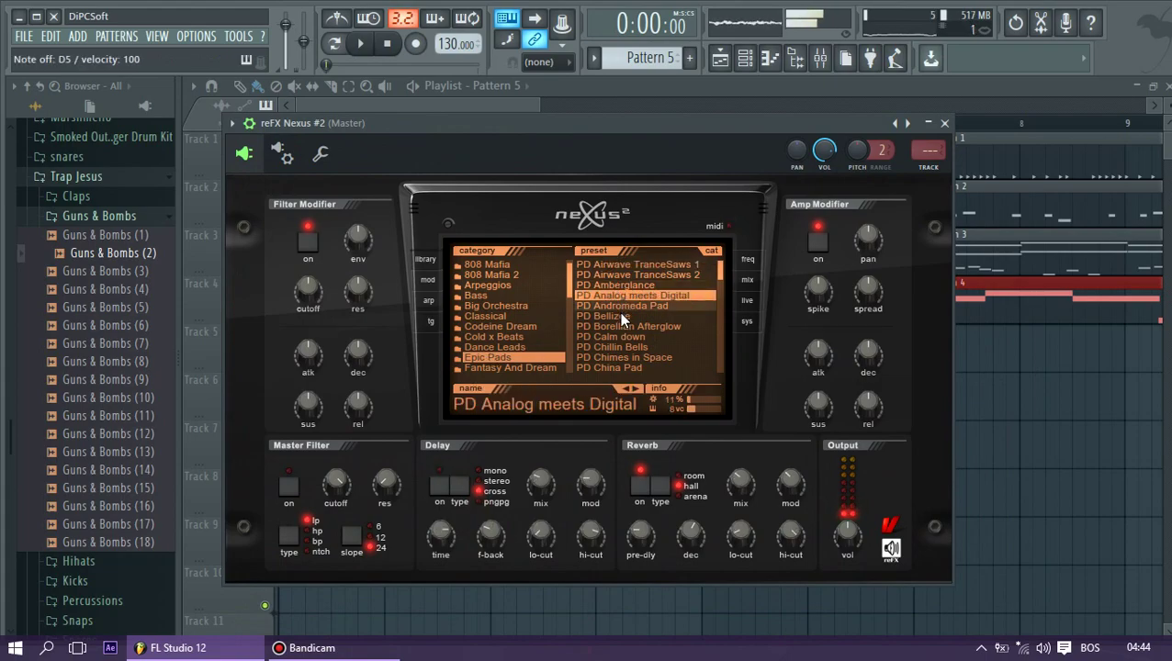
{"action": "left_click", "coordinate": [616, 315]}
{"action": "key", "text": "x"}
{"action": "scroll", "coordinate": [610, 317], "scroll_direction": "down", "scroll_amount": 3}
{"action": "key", "text": "c"}
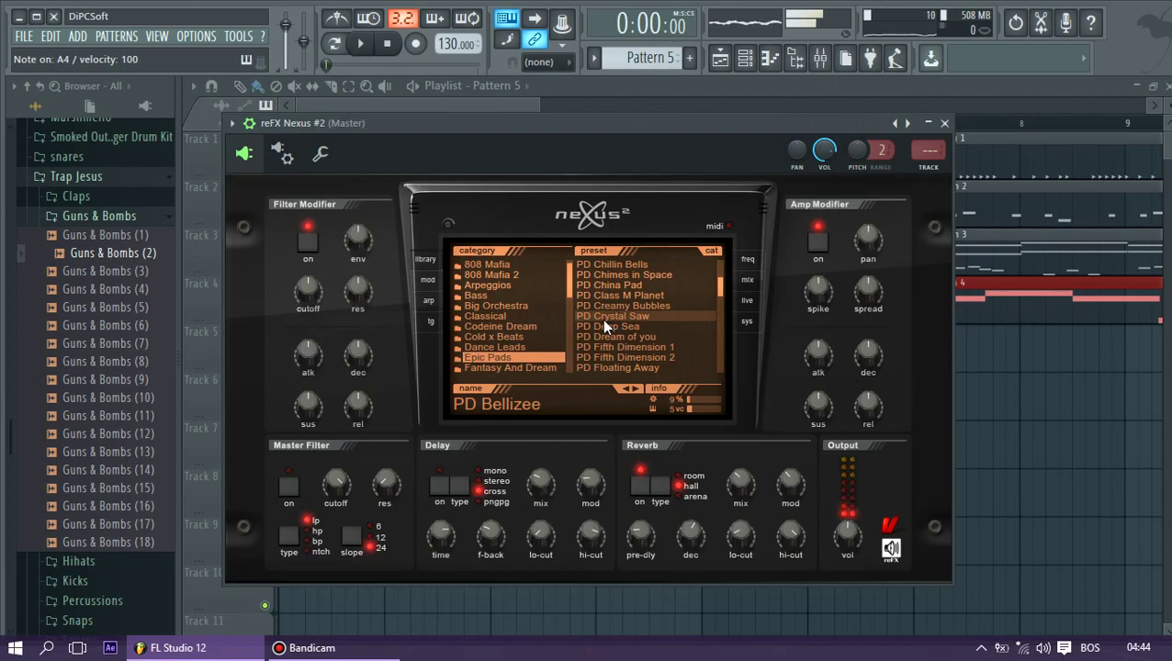
Place Pattern 5 at the start of Track 5 and record a three-bar pad line of B4, A4 and B4
{"action": "left_click", "coordinate": [507, 100]}
{"action": "left_click", "coordinate": [338, 345]}
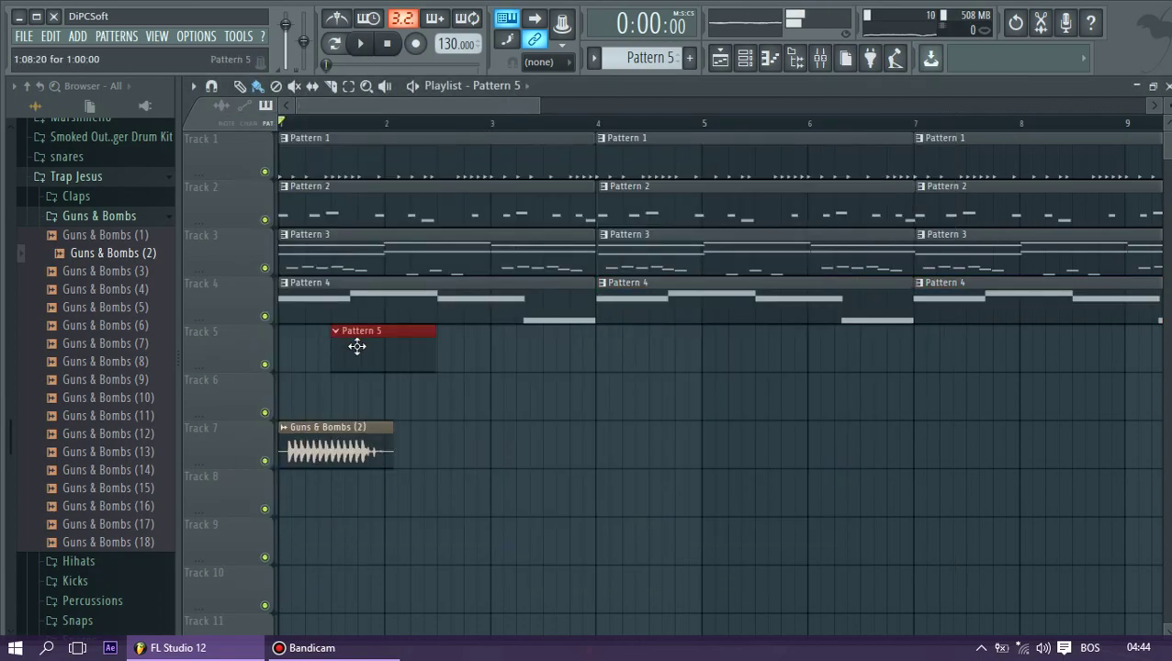
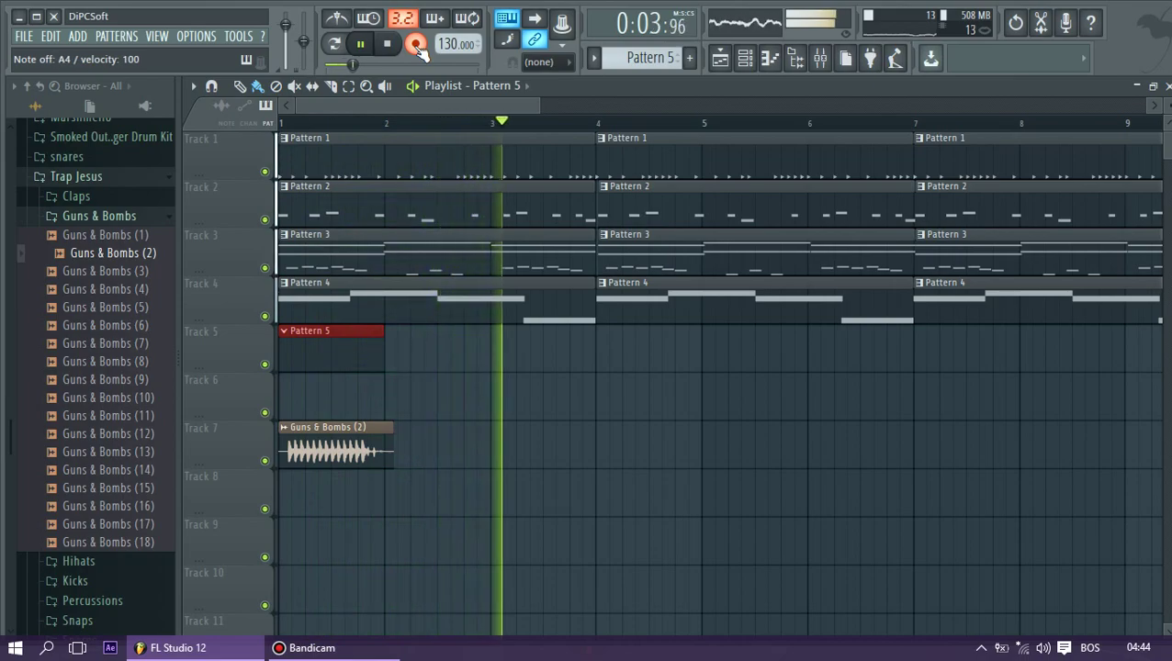
{"action": "key", "text": "space"}
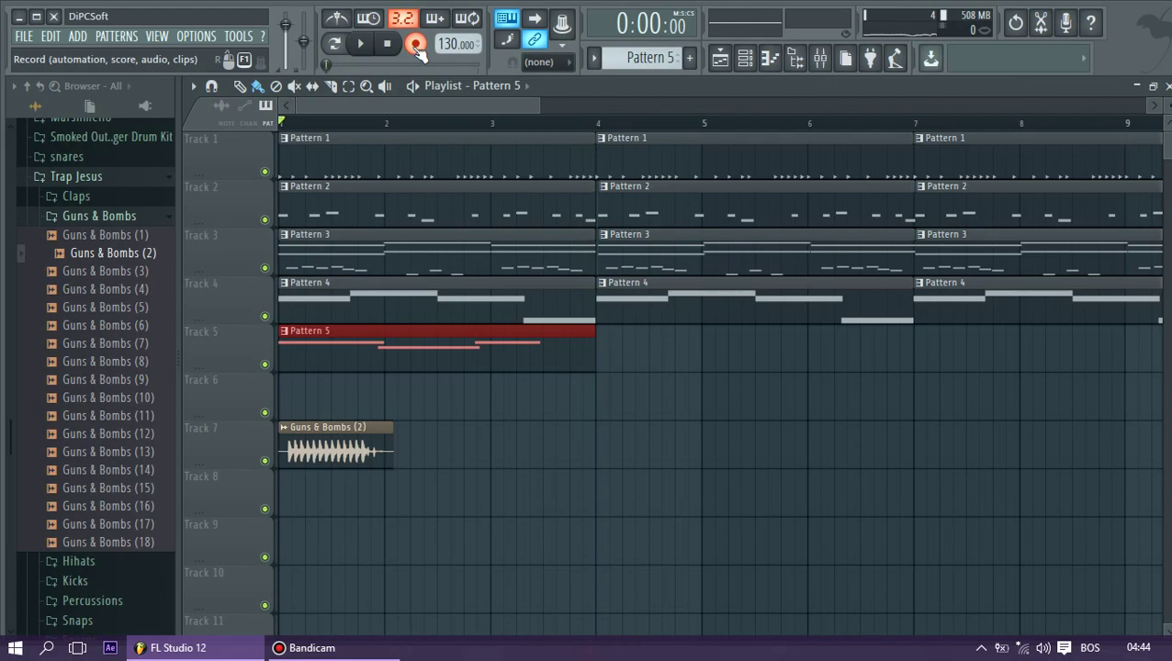
Repeat the Pattern 5 clip along Track 5 up to bar 13 during playback
{"action": "left_click_drag", "start_coordinate": [542, 111], "coordinate": [854, 109]}
{"action": "left_click_drag", "start_coordinate": [895, 181], "coordinate": [505, 265]}
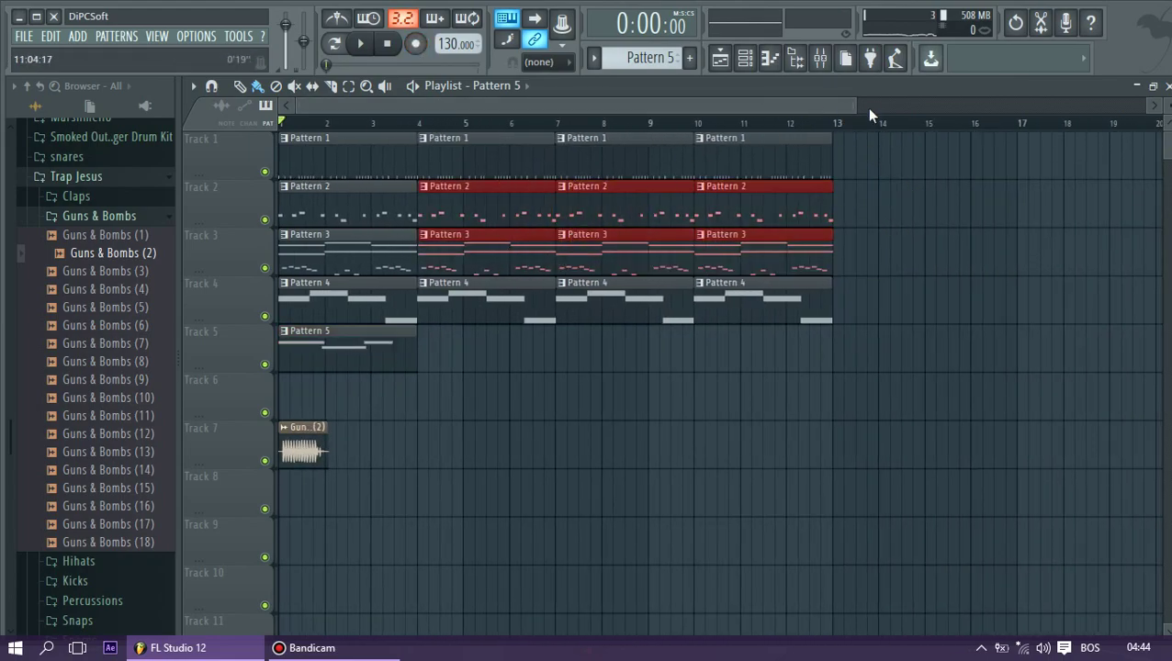
{"action": "left_click_drag", "start_coordinate": [855, 104], "coordinate": [468, 104]}
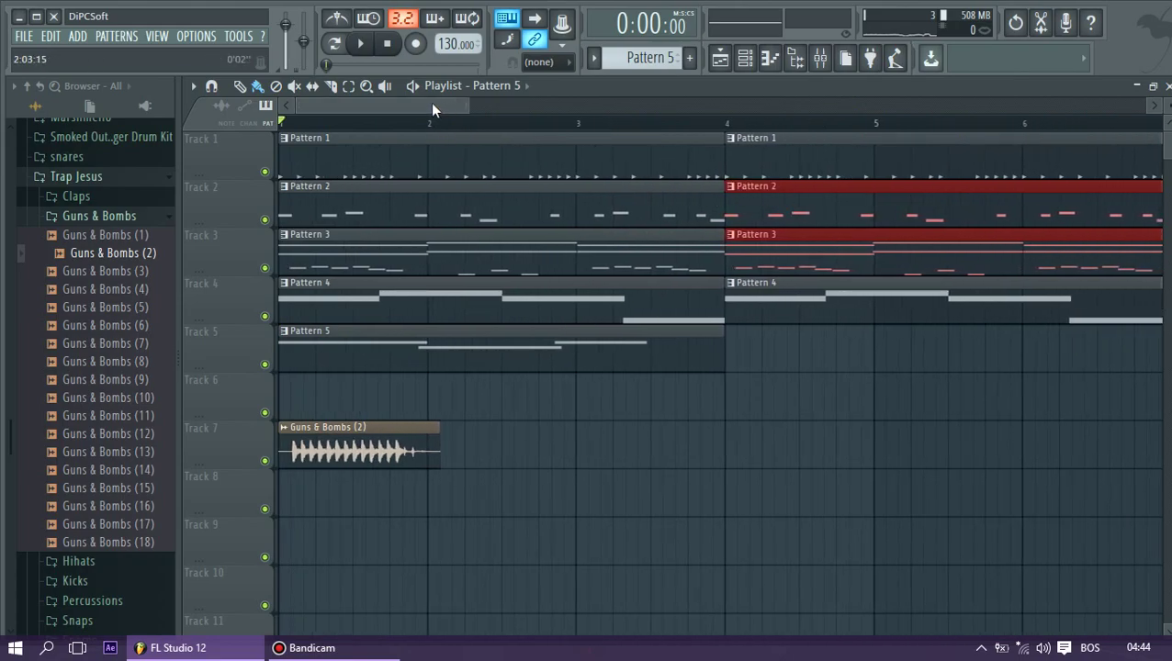
{"action": "left_click_drag", "start_coordinate": [469, 105], "coordinate": [768, 104]}
{"action": "left_click", "coordinate": [407, 352]}
{"action": "left_click_drag", "start_coordinate": [453, 351], "coordinate": [885, 350]}
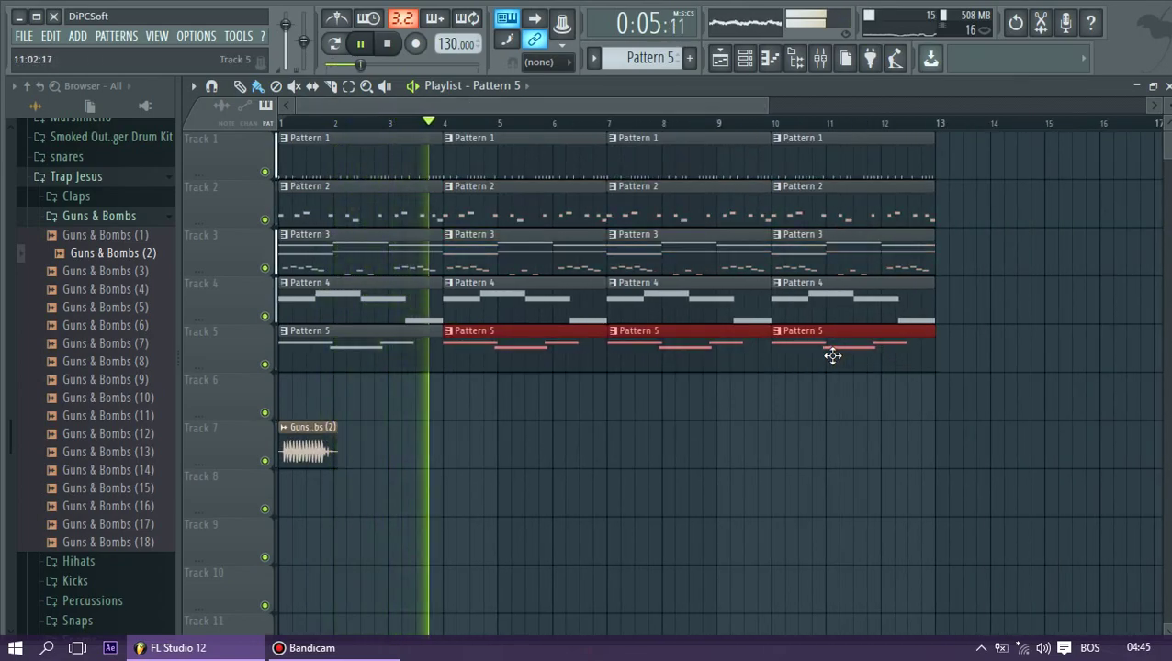
Align Pattern 5's A4 note to bar 2 and its second B4 note to bar 3, extending that B4 to bar 4
{"action": "double_click", "coordinate": [429, 350]}
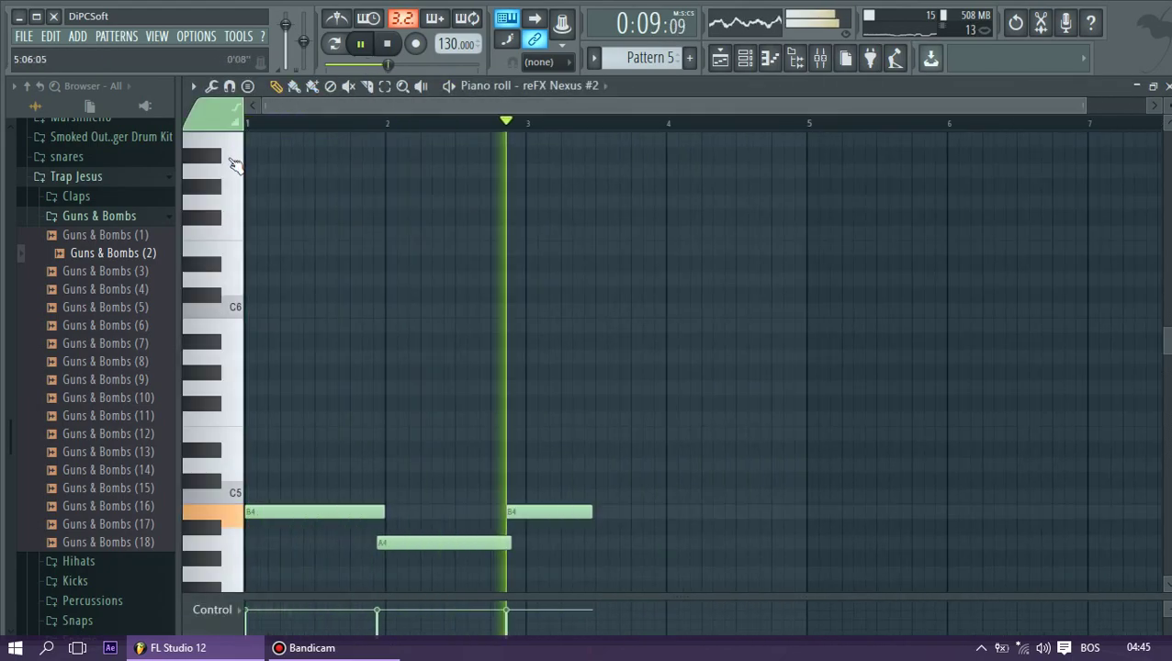
{"action": "left_click_drag", "start_coordinate": [573, 460], "coordinate": [505, 509]}
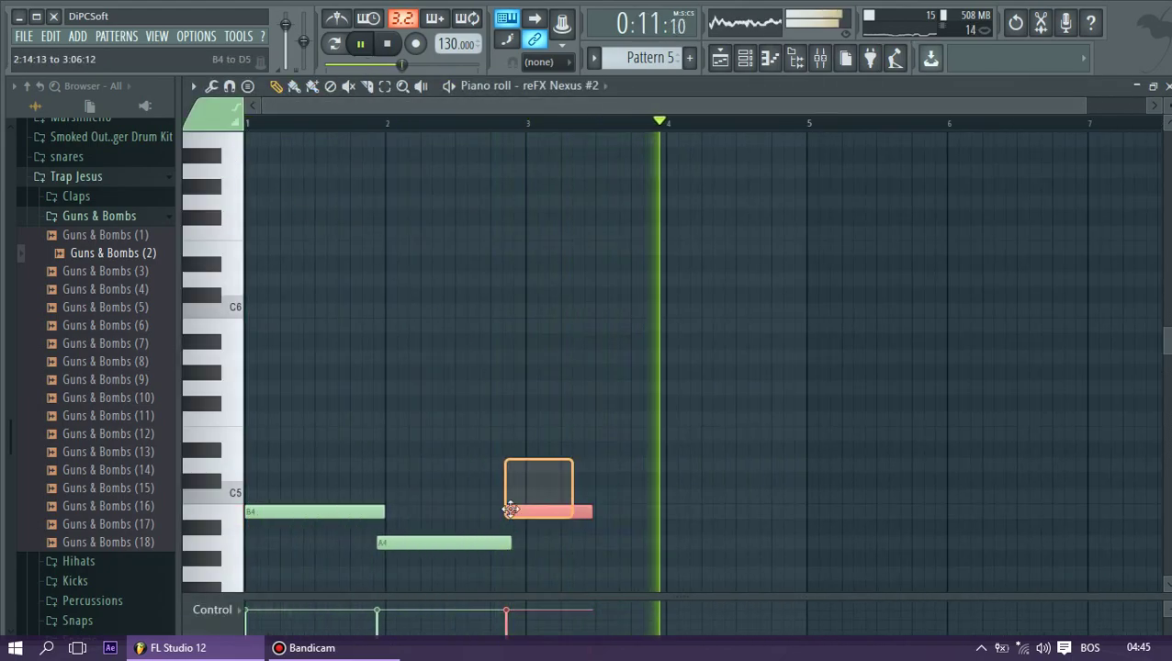
{"action": "left_click_drag", "start_coordinate": [592, 512], "coordinate": [614, 520]}
{"action": "left_click_drag", "start_coordinate": [474, 545], "coordinate": [484, 546]}
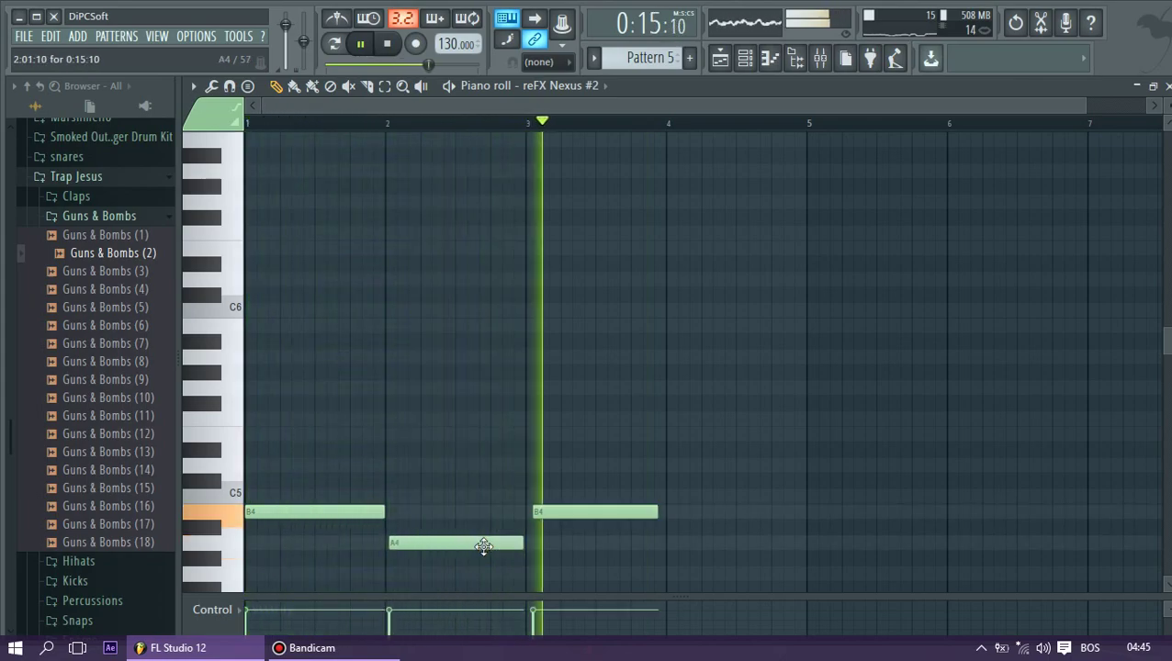
{"action": "double_click", "coordinate": [483, 546]}
{"action": "left_click", "coordinate": [483, 548]}
{"action": "left_click_drag", "start_coordinate": [480, 543], "coordinate": [479, 543]}
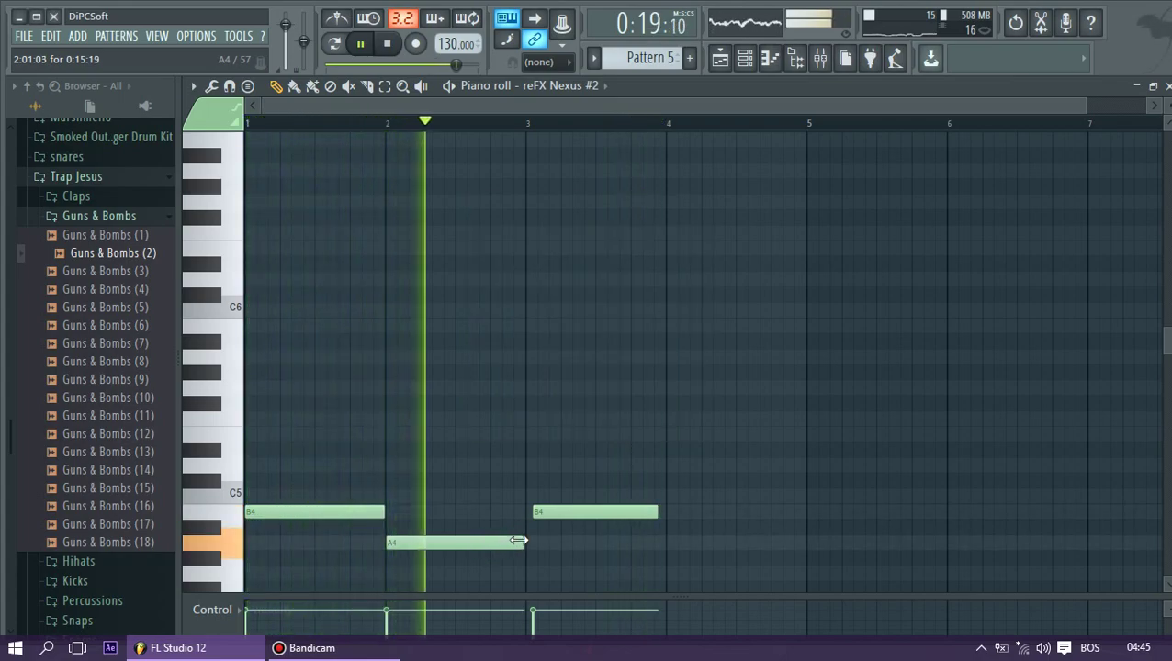
{"action": "left_click_drag", "start_coordinate": [569, 512], "coordinate": [562, 514]}
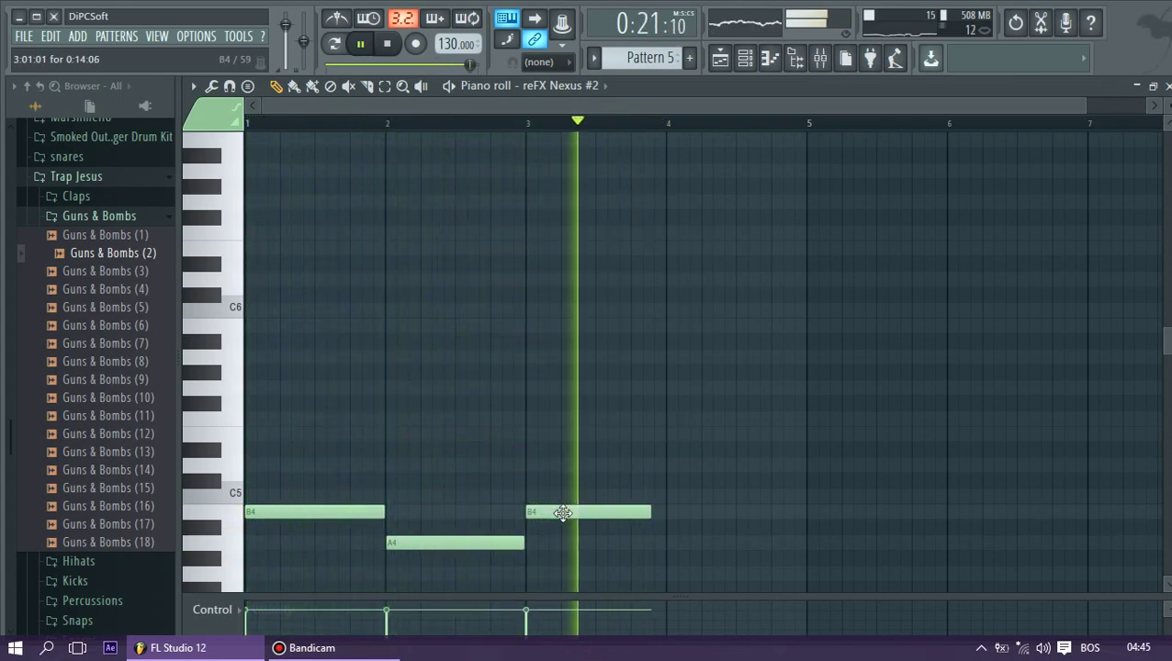
{"action": "left_click_drag", "start_coordinate": [649, 513], "coordinate": [667, 513]}
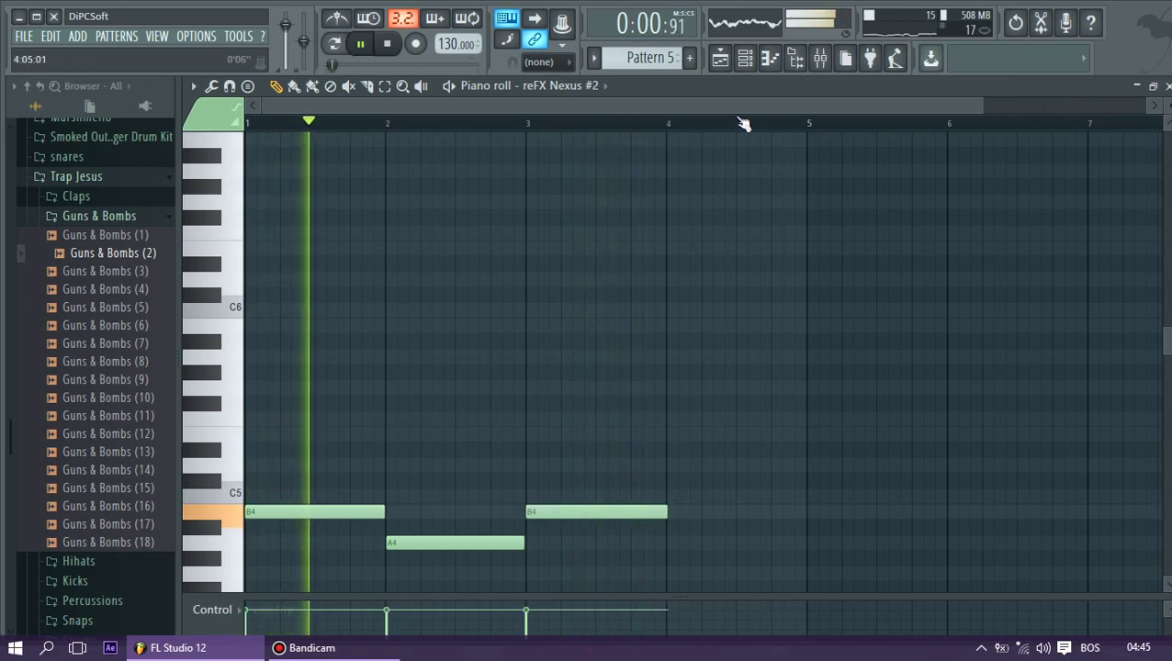
Return to the playlist, mute Track 2 and listen to the arrangement from just before bar 4
{"action": "left_click", "coordinate": [820, 60]}
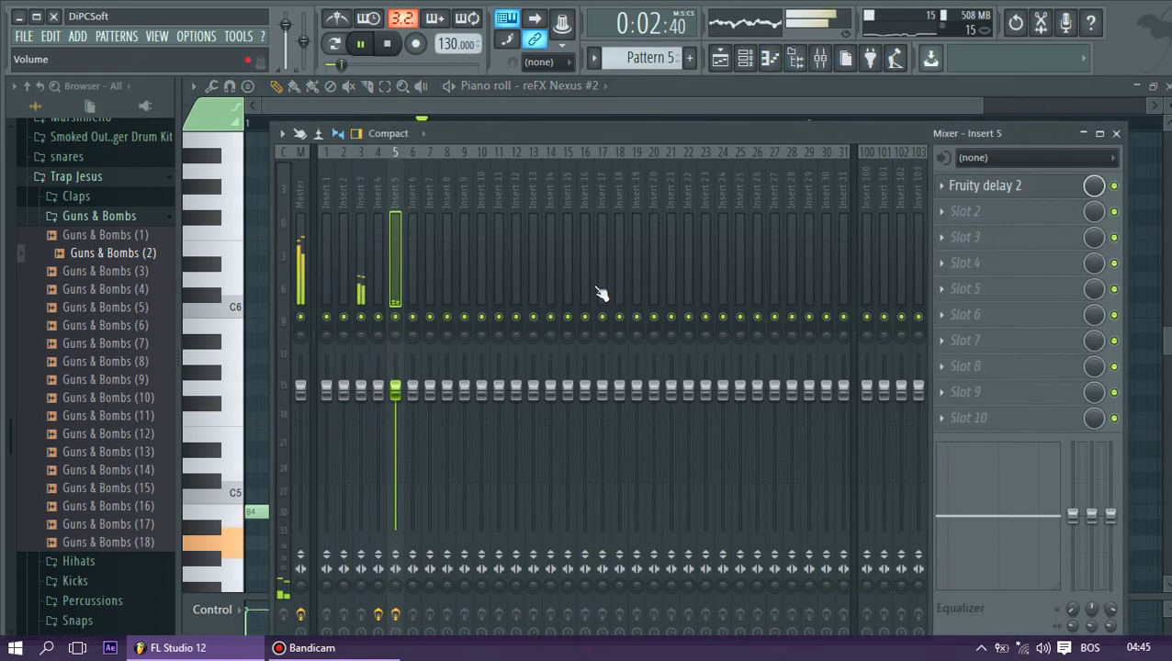
{"action": "left_click", "coordinate": [749, 58]}
{"action": "left_click", "coordinate": [720, 60]}
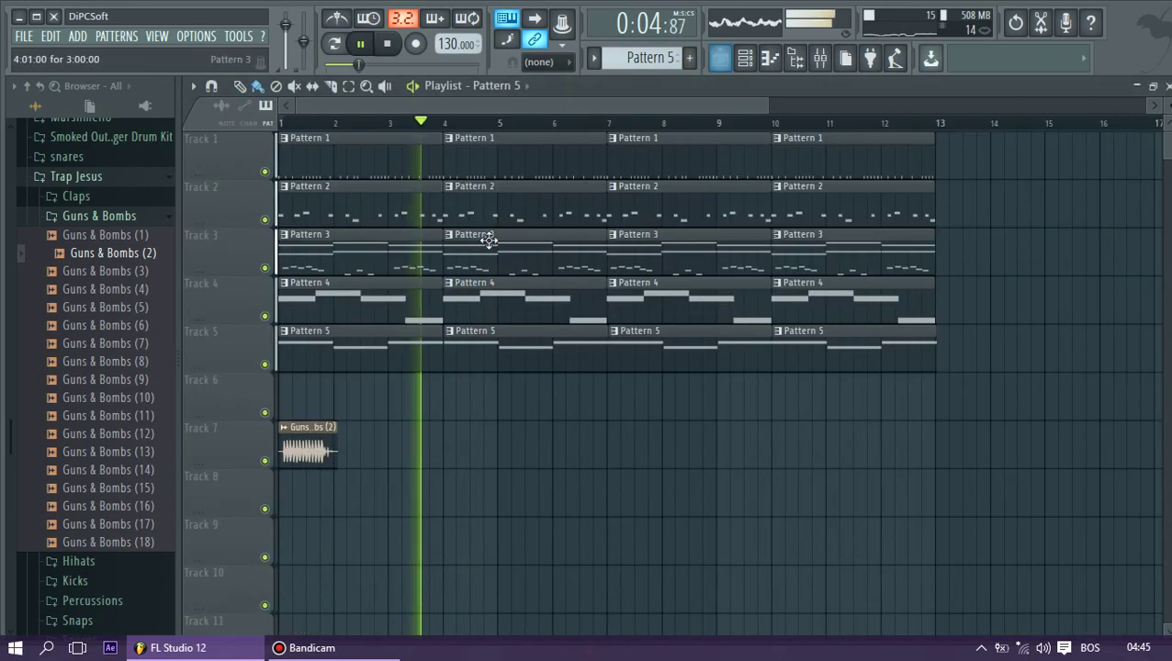
{"action": "left_click", "coordinate": [264, 219]}
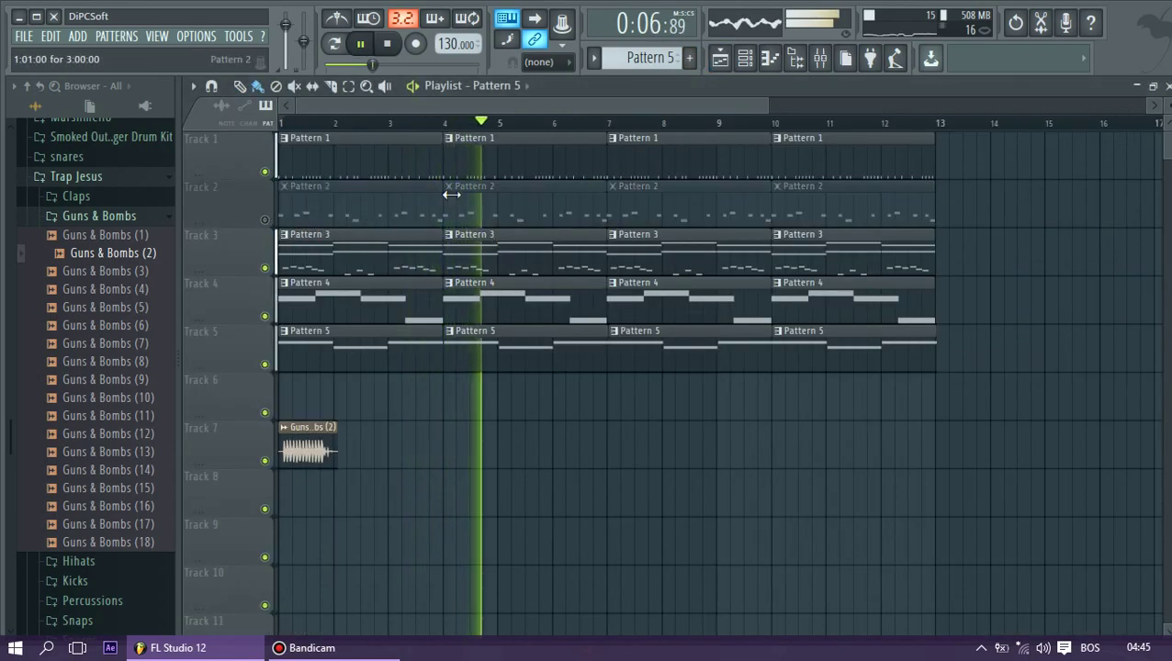
{"action": "left_click", "coordinate": [441, 123]}
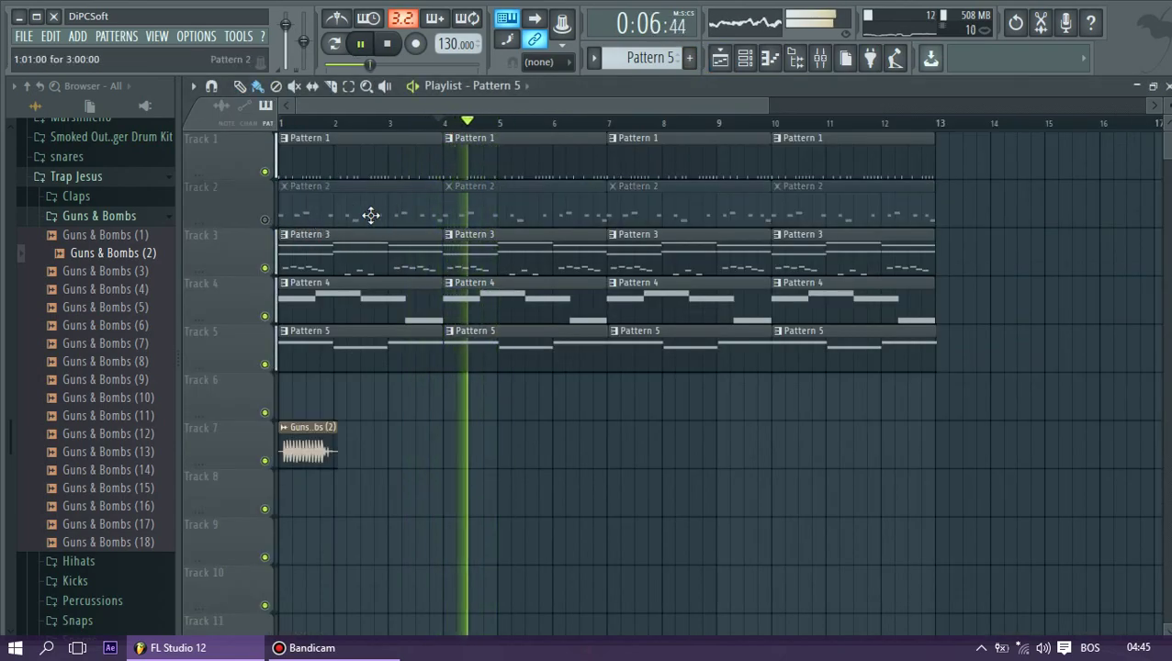
Delete Track 2 with its Pattern 2 clips from the playlist
{"action": "right_click", "coordinate": [255, 183]}
{"action": "left_click", "coordinate": [334, 463]}
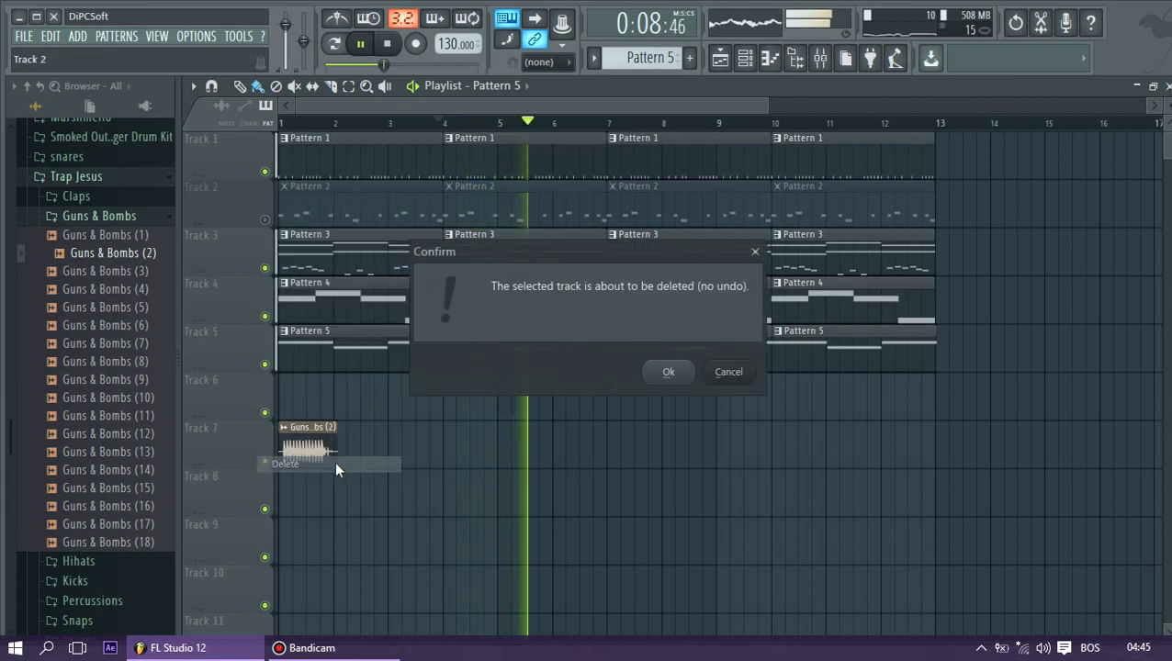
{"action": "left_click", "coordinate": [669, 369]}
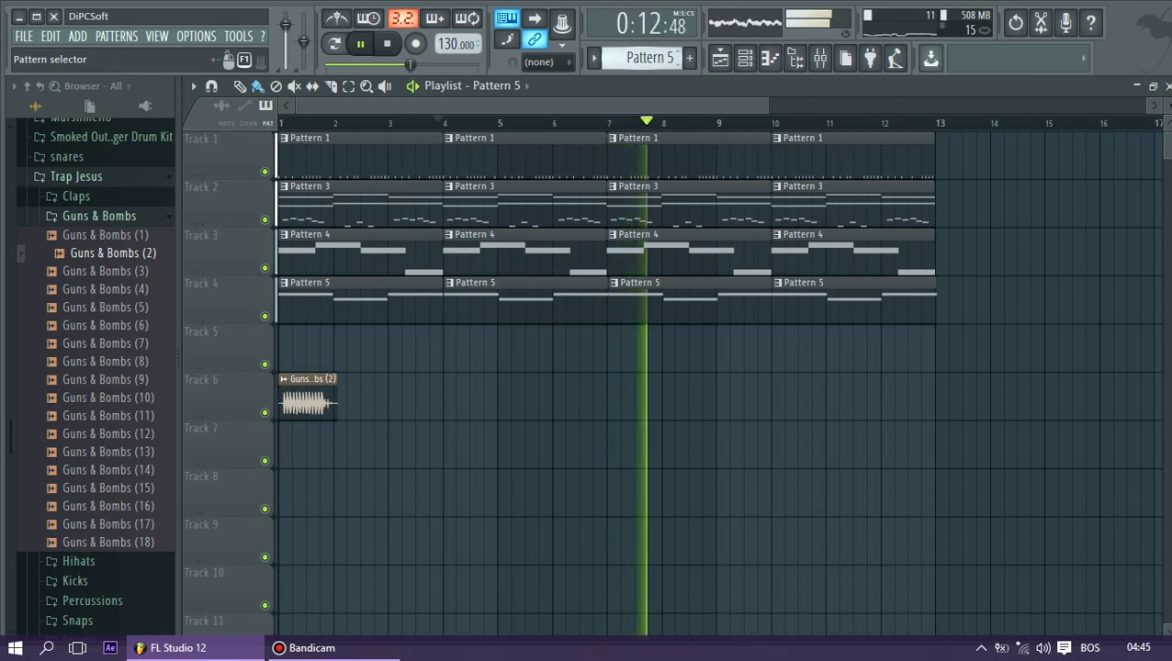
Stop playback, switch to Pattern 6 and add another reFX Nexus instrument
{"action": "scroll", "coordinate": [655, 53], "scroll_direction": "down", "scroll_amount": 1}
{"action": "key", "text": "space"}
{"action": "left_click", "coordinate": [88, 37]}
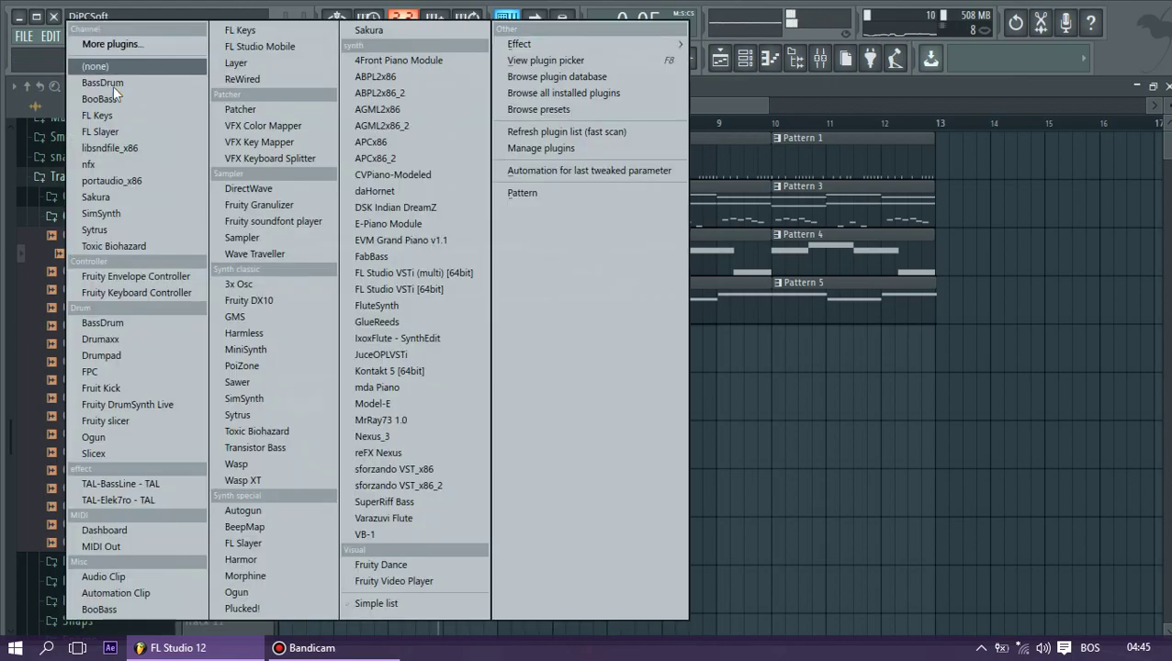
{"action": "left_click", "coordinate": [393, 452]}
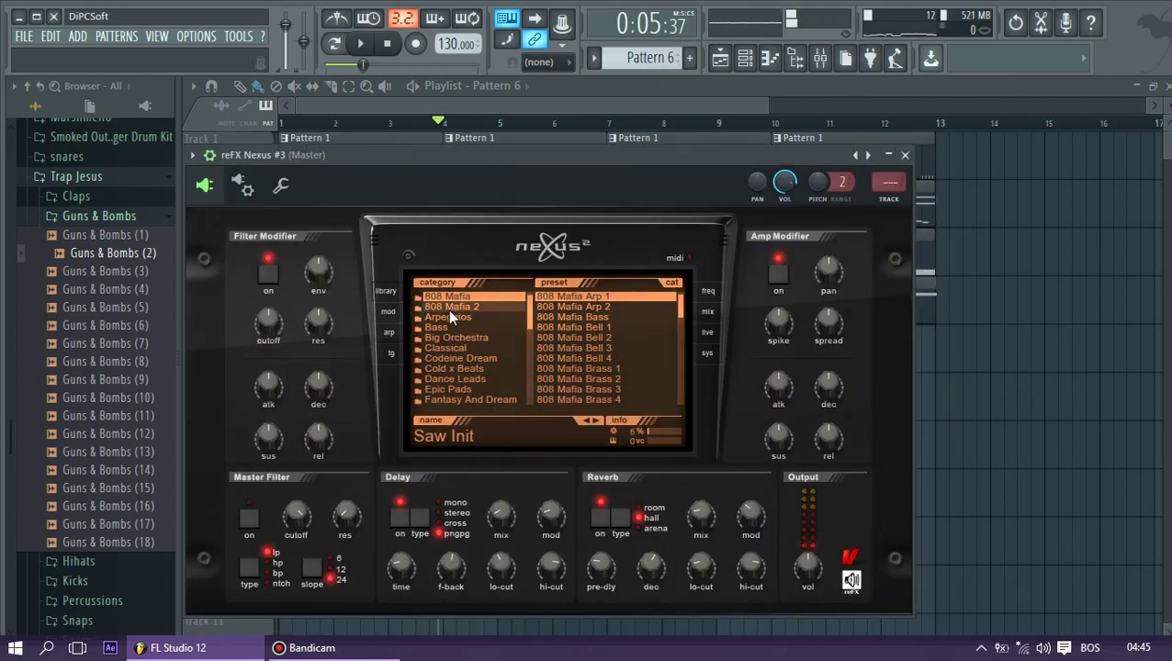
Audition Bass presets BA Bare Square and BA Crushed Bass2, then load and test BA Deep Pad Sine 2
{"action": "left_click", "coordinate": [439, 328]}
{"action": "left_click", "coordinate": [575, 306]}
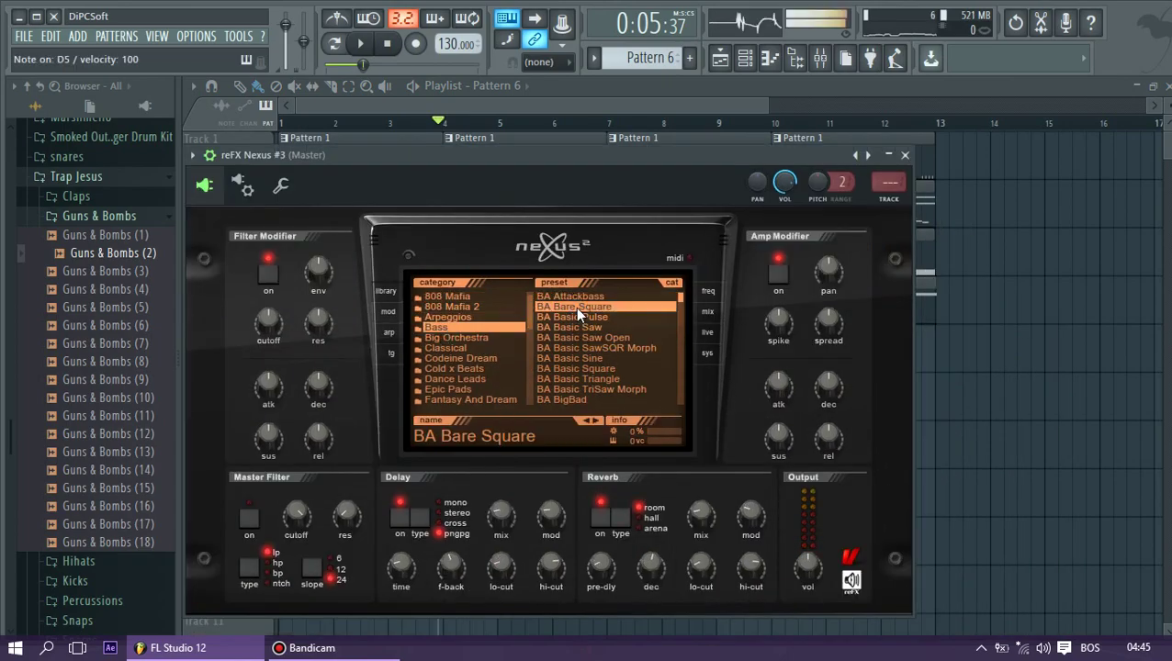
{"action": "scroll", "coordinate": [578, 362], "scroll_direction": "down", "scroll_amount": 3}
{"action": "left_click", "coordinate": [570, 366]}
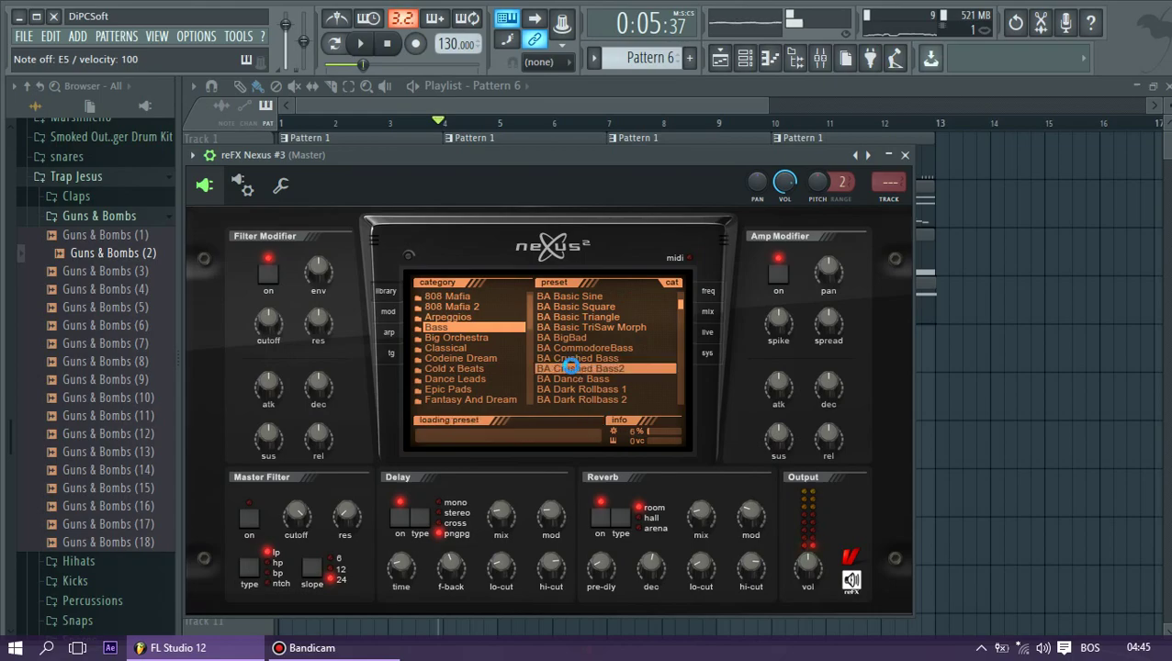
{"action": "scroll", "coordinate": [568, 364], "scroll_direction": "down", "scroll_amount": 3}
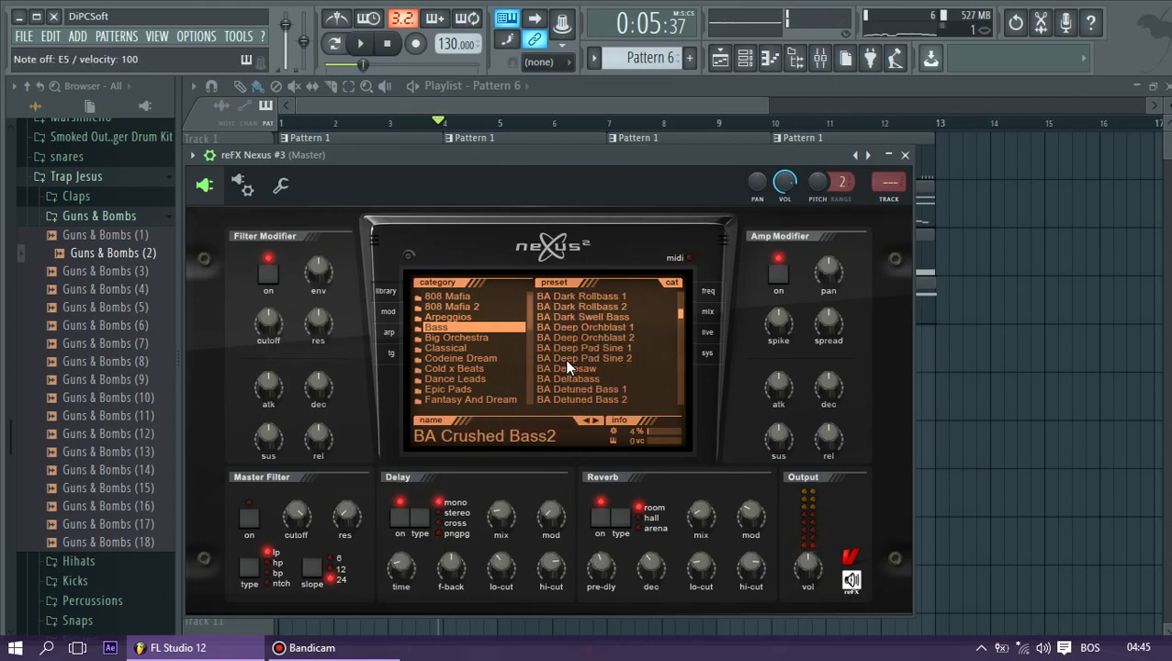
{"action": "left_click", "coordinate": [566, 359]}
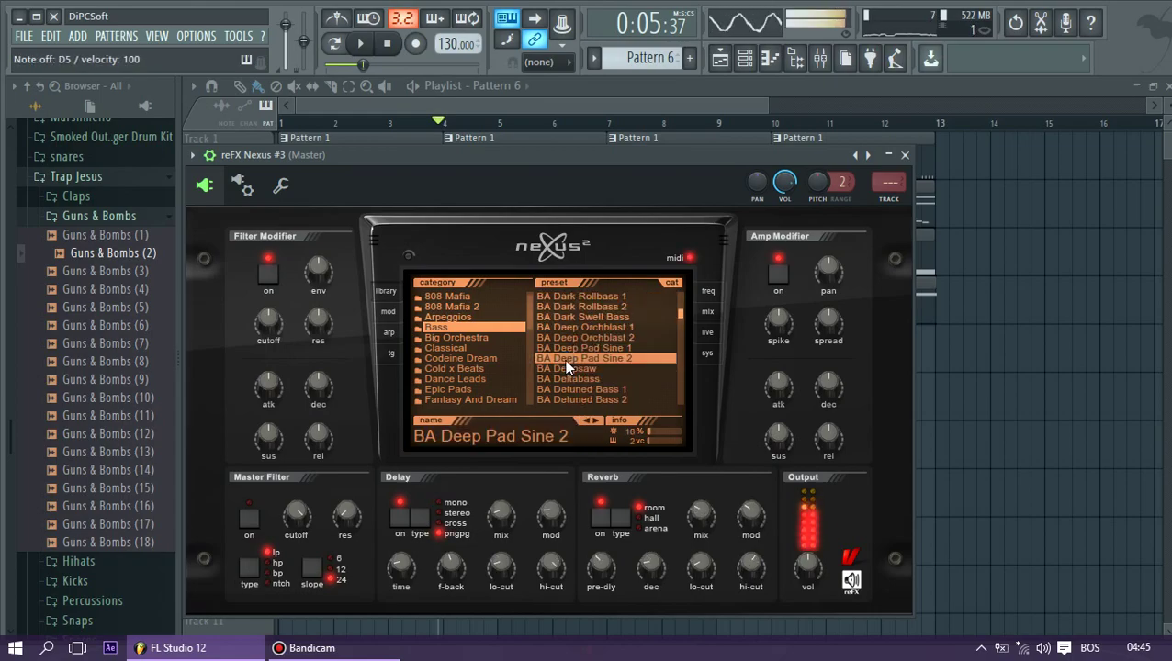
{"action": "key", "text": "w"}
{"action": "key", "text": "w"}
{"action": "key", "text": "w"}
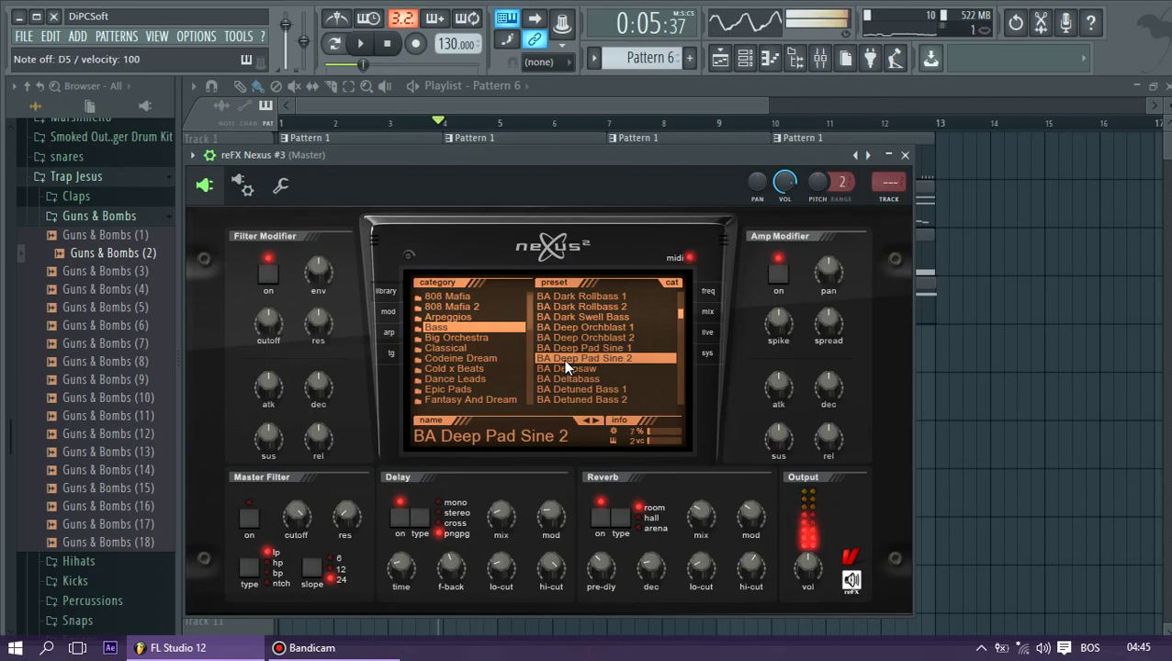
Place Pattern 6 at the start of Track 5 and record a three-bar bass line into it
{"action": "left_click", "coordinate": [497, 124]}
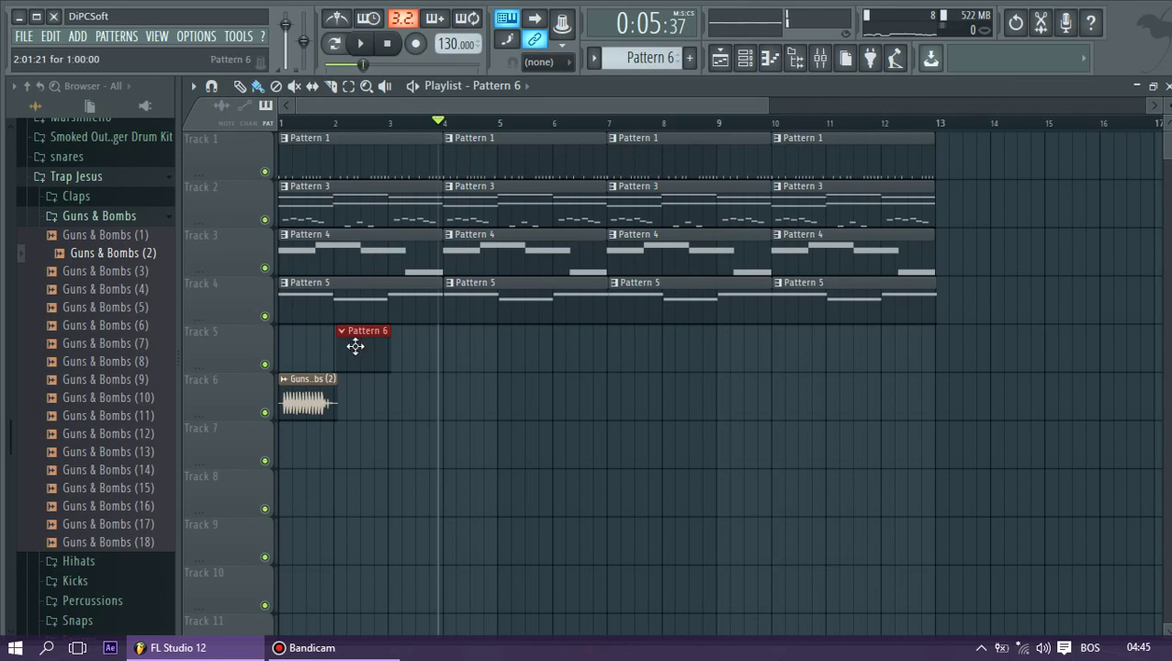
{"action": "left_click", "coordinate": [428, 45]}
{"action": "key", "text": "space"}
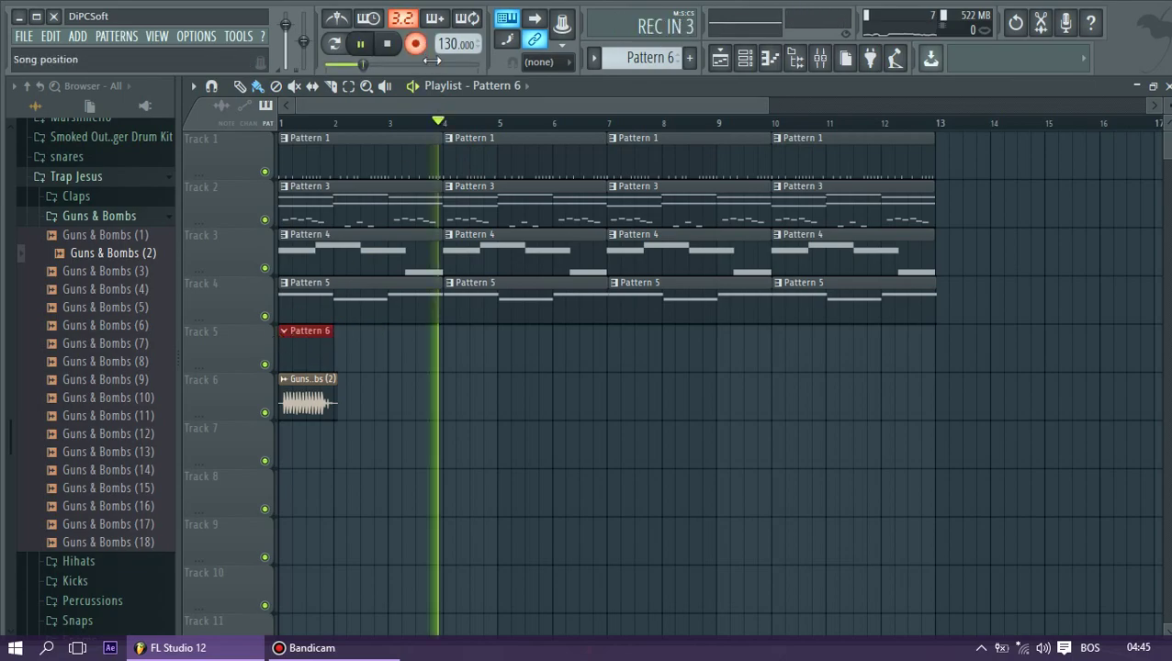
{"action": "left_click", "coordinate": [393, 44]}
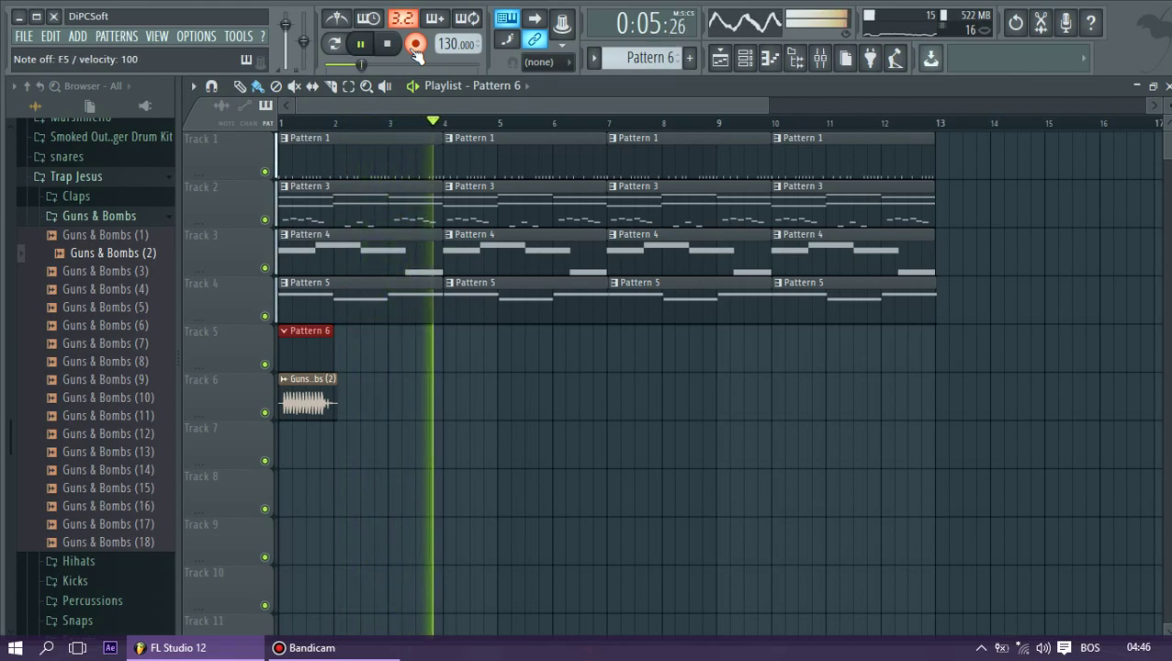
{"action": "key", "text": "space"}
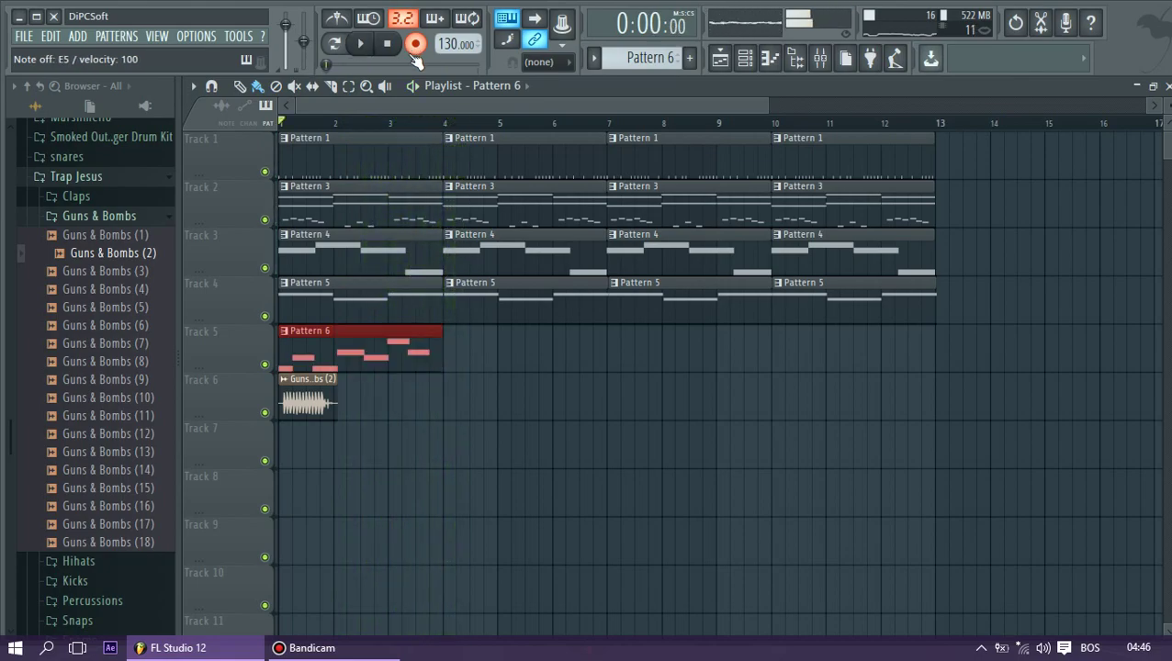
Turn recording off, start playback and repeat the Pattern 6 clip along Track 5 up to bar 13
{"action": "double_click", "coordinate": [421, 341]}
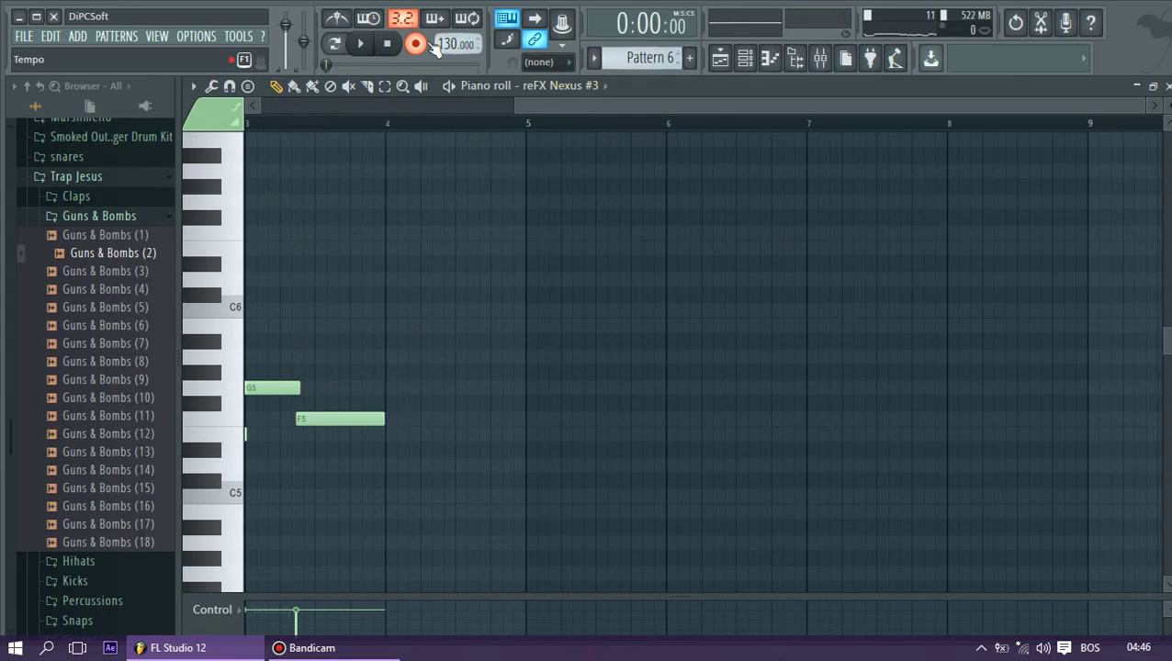
{"action": "key", "text": "space"}
{"action": "left_click", "coordinate": [722, 58]}
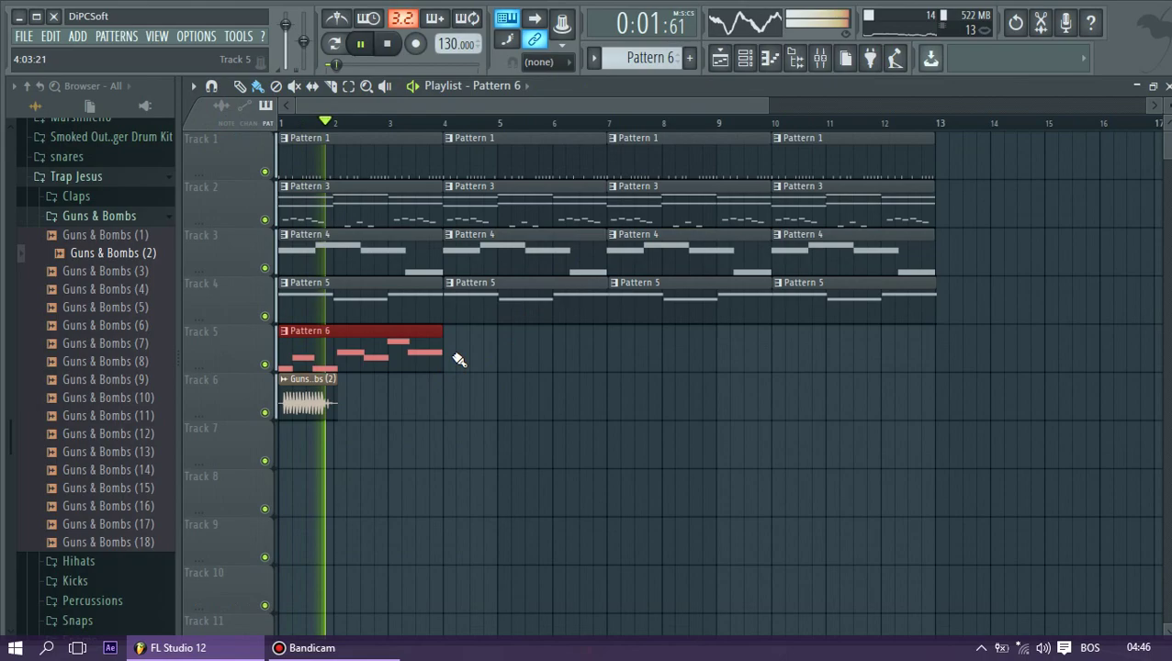
{"action": "mouse_move", "coordinate": [474, 358]}
{"action": "left_mouse_down"}
{"action": "mouse_move", "coordinate": [868, 363]}
{"action": "mouse_move", "coordinate": [855, 357]}
{"action": "left_mouse_up"}
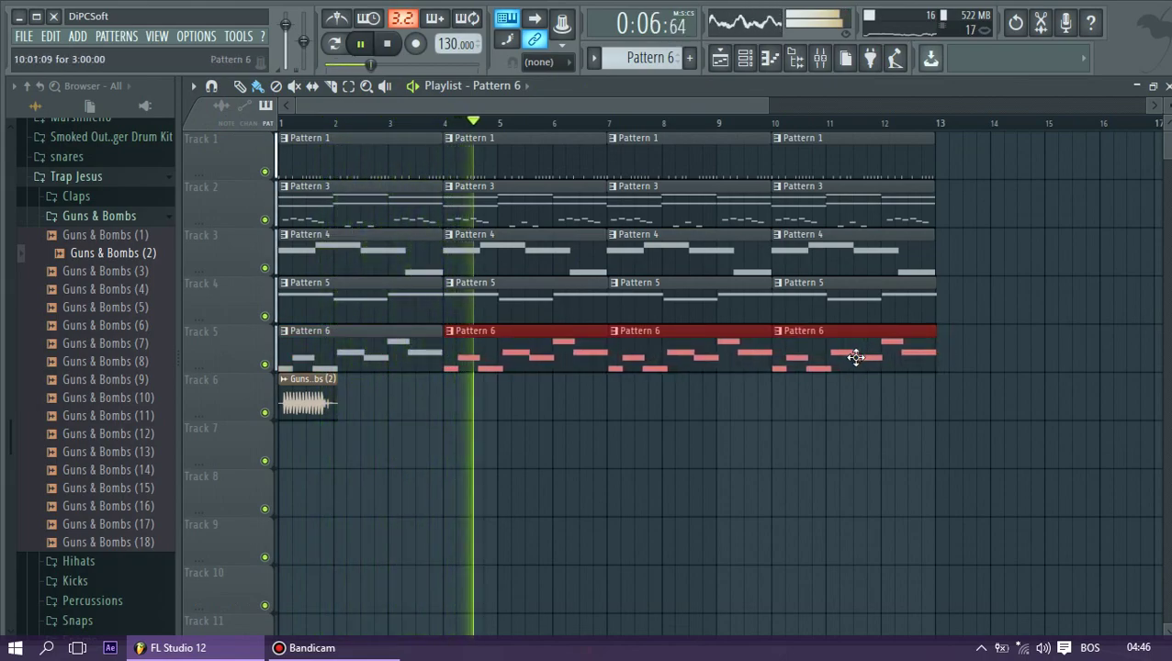
Shorten the last F5 note of Pattern 6's bass line and add a G5 note after it, ending at bar 4
{"action": "double_click", "coordinate": [428, 344]}
{"action": "left_click_drag", "start_coordinate": [377, 419], "coordinate": [353, 416]}
{"action": "left_click", "coordinate": [354, 388]}
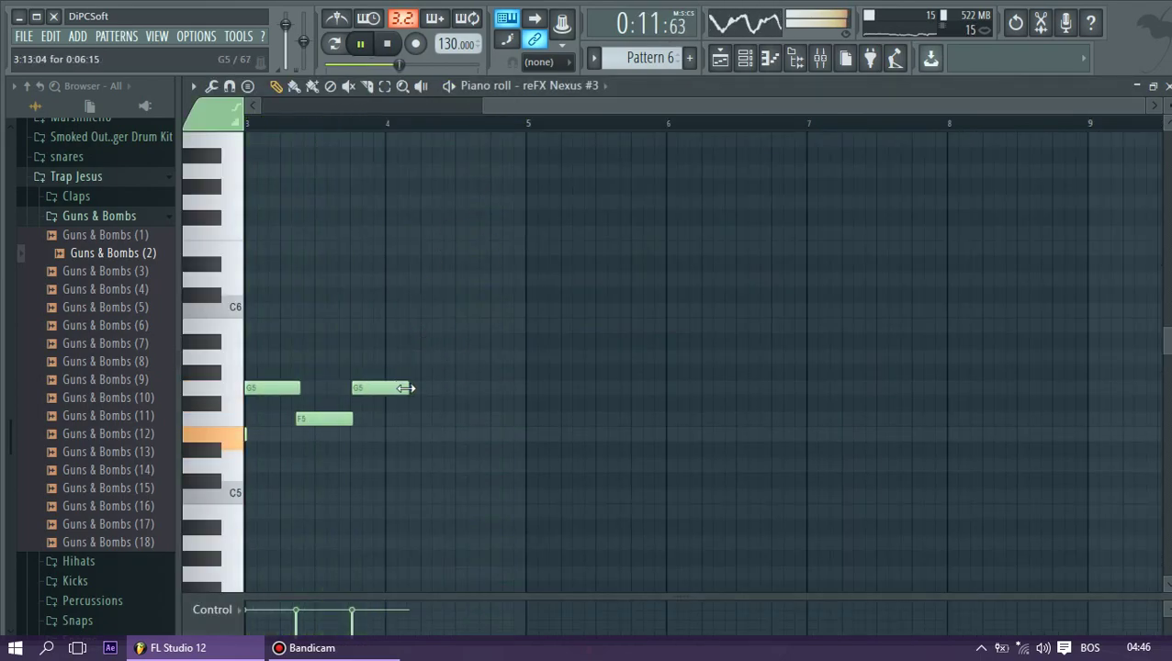
{"action": "left_click_drag", "start_coordinate": [642, 112], "coordinate": [316, 115]}
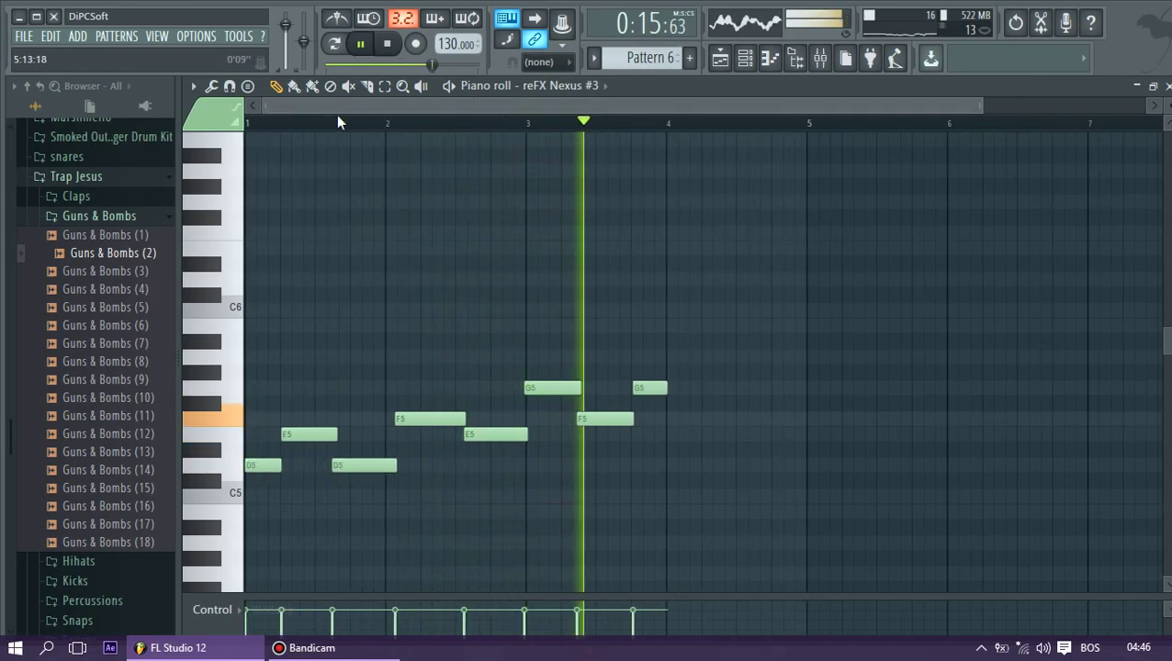
Lower the G5 note at the start of bar 3 to F#5
{"action": "left_click_drag", "start_coordinate": [531, 405], "coordinate": [532, 410]}
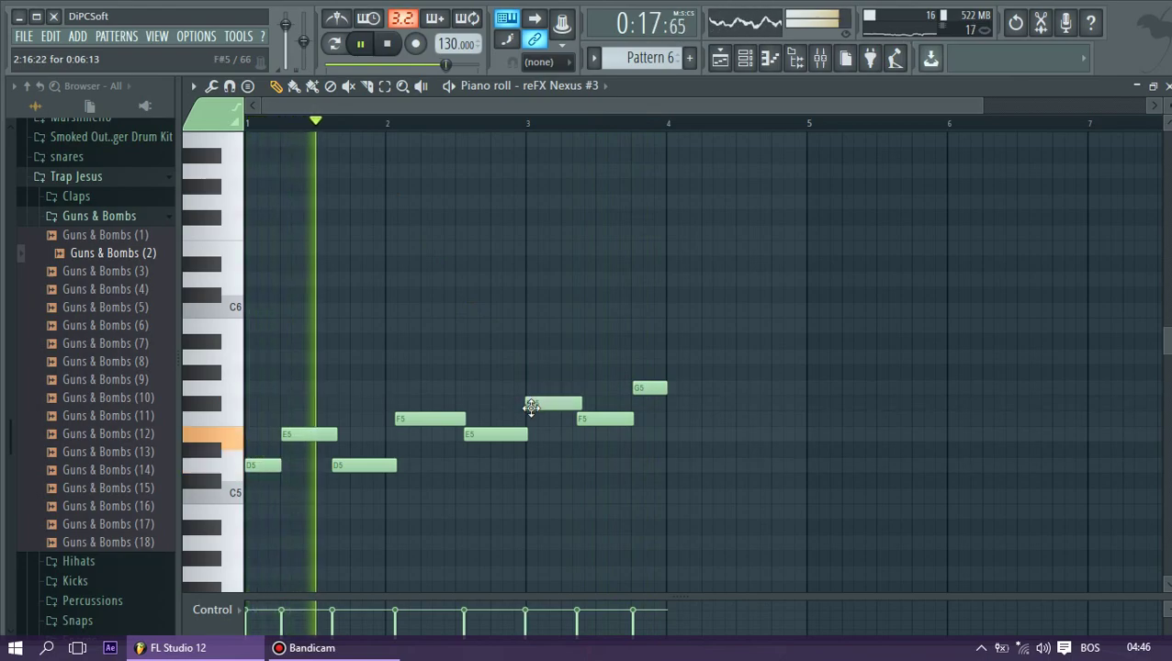
{"action": "scroll", "coordinate": [455, 454], "scroll_direction": "down", "scroll_amount": 1}
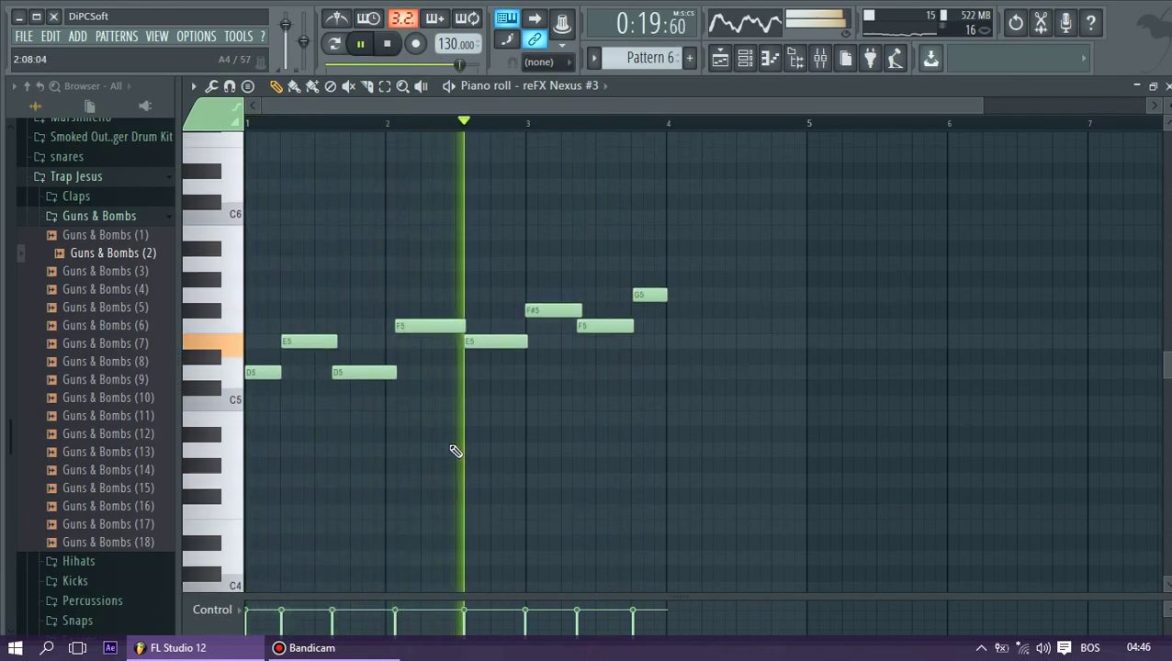
{"action": "scroll", "coordinate": [504, 382], "scroll_direction": "up", "scroll_amount": 3}
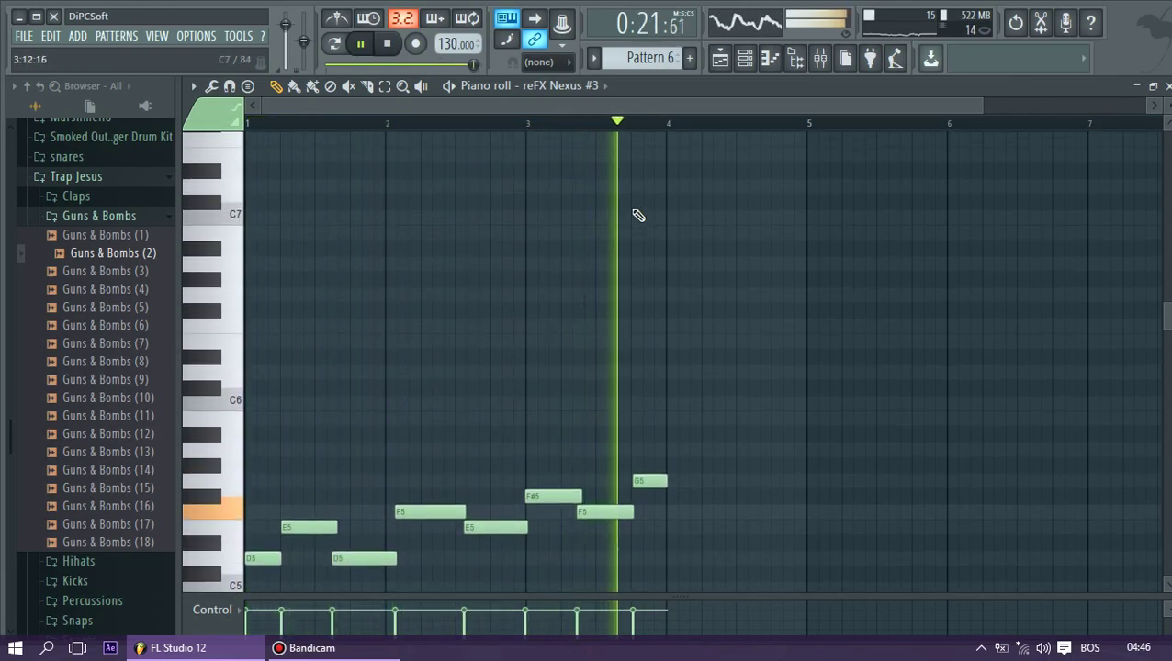
Set the reFX Nexus #3 channel volume to 96% during playback and stop the song
{"action": "left_click", "coordinate": [819, 57]}
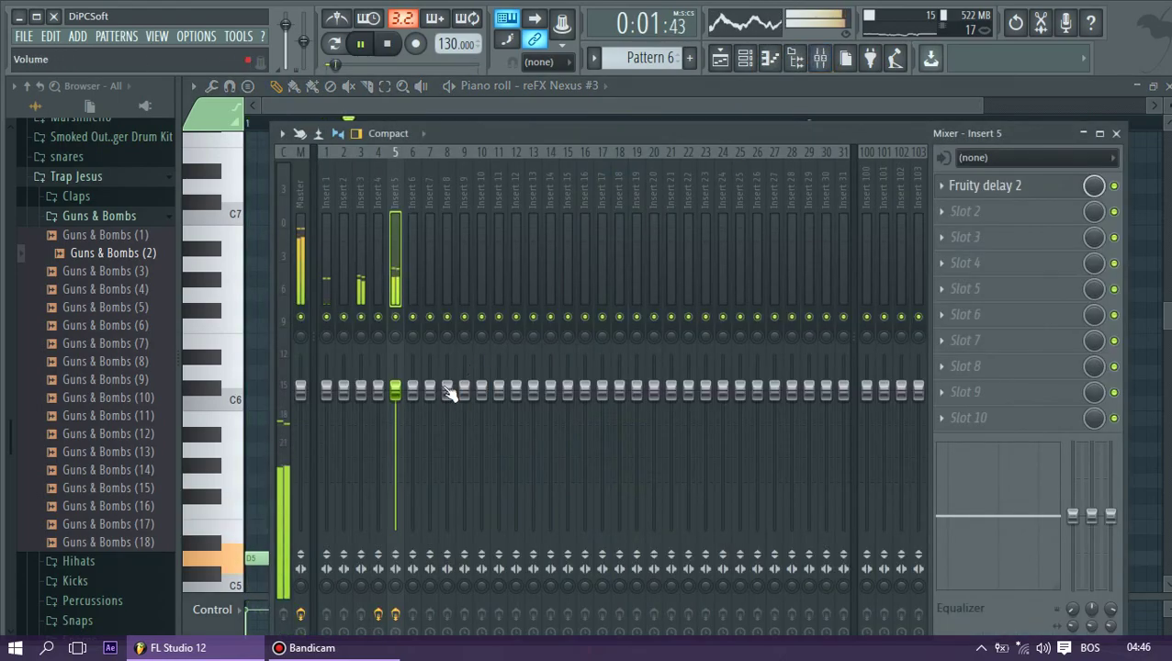
{"action": "left_click", "coordinate": [720, 57]}
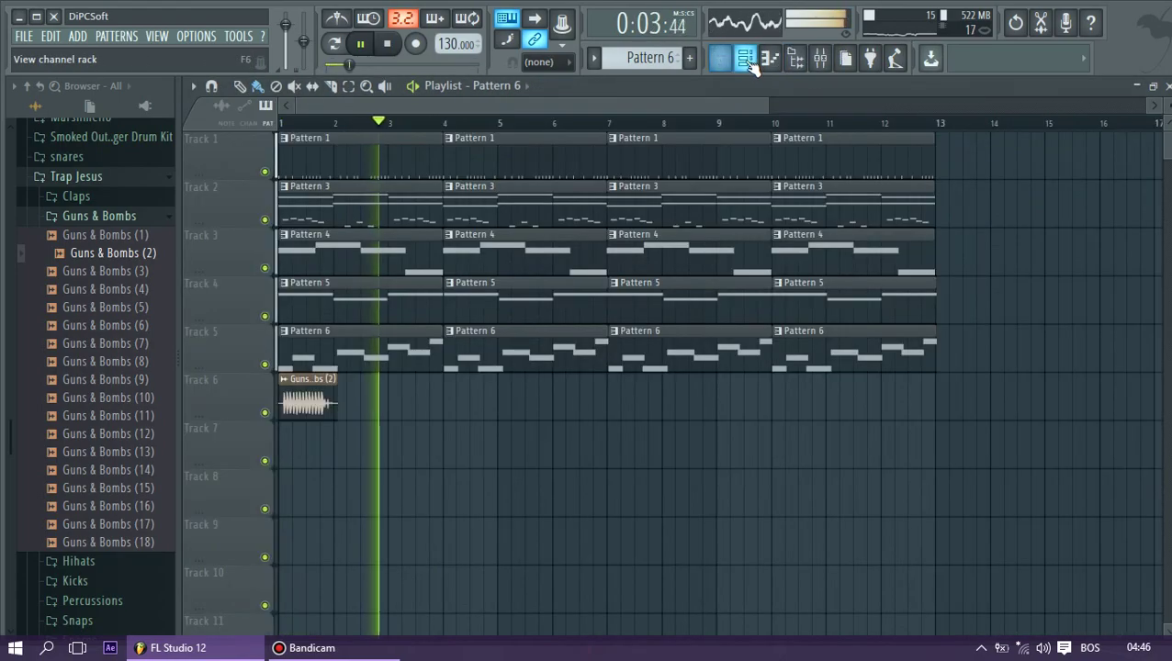
{"action": "left_click", "coordinate": [744, 57]}
{"action": "mouse_move", "coordinate": [288, 413]}
{"action": "left_mouse_down"}
{"action": "mouse_move", "coordinate": [287, 375]}
{"action": "mouse_move", "coordinate": [287, 411]}
{"action": "left_mouse_up"}
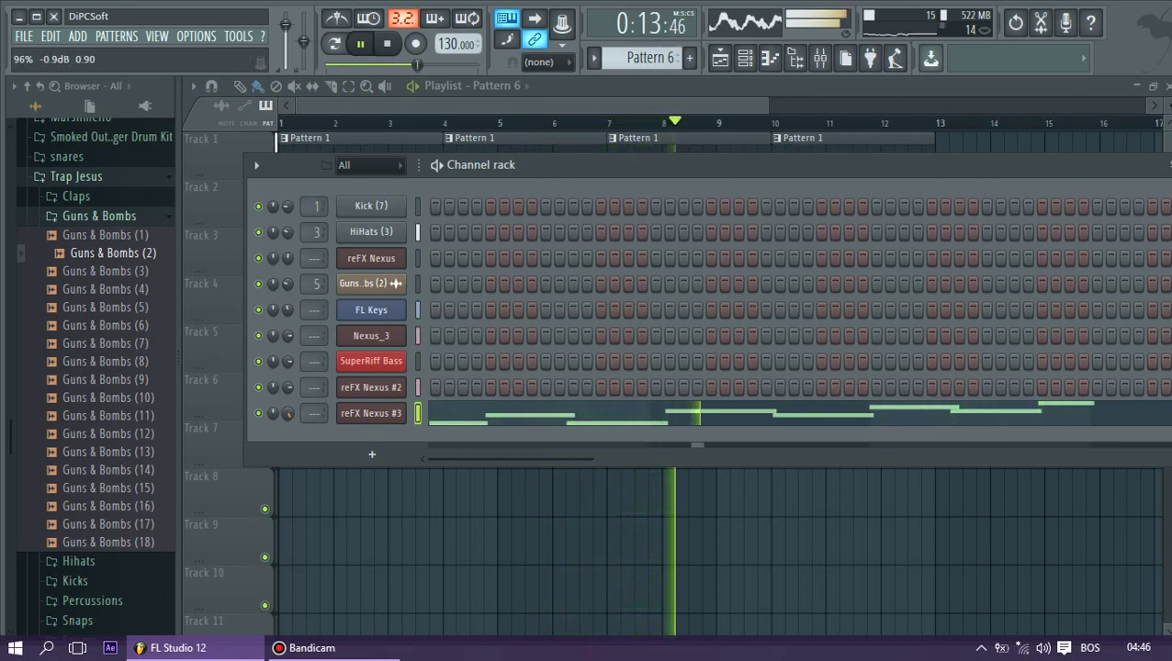
{"action": "key", "text": "space"}
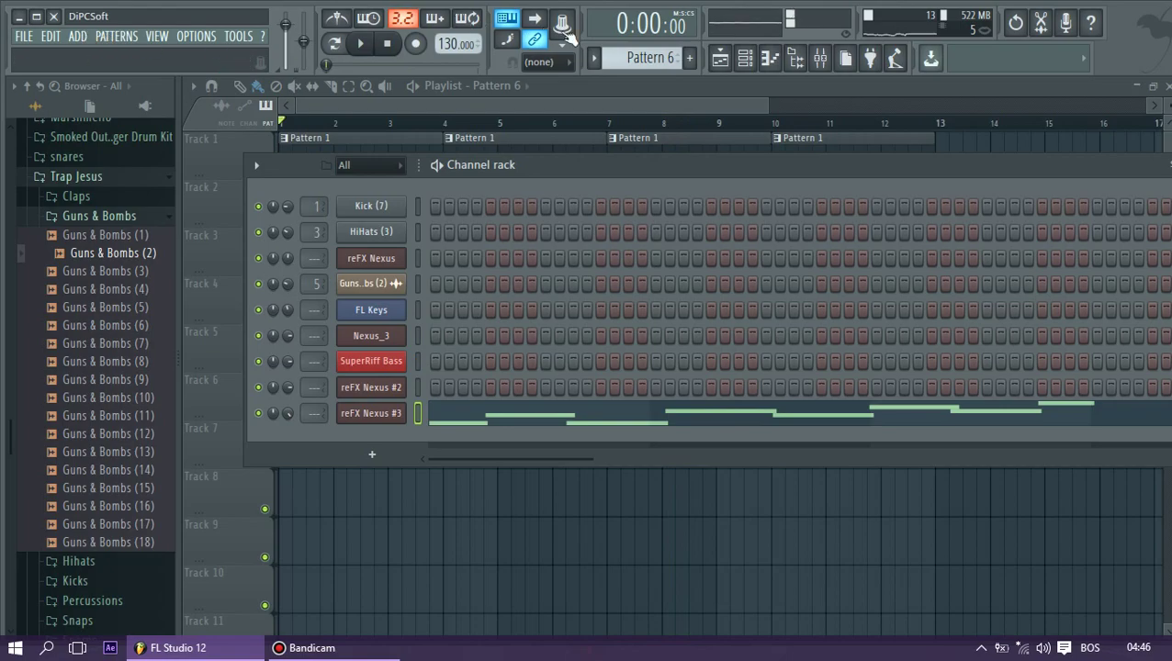
Switch to the empty Pattern 7 and add a 3x Osc instrument
{"action": "scroll", "coordinate": [657, 53], "scroll_direction": "down", "scroll_amount": 1}
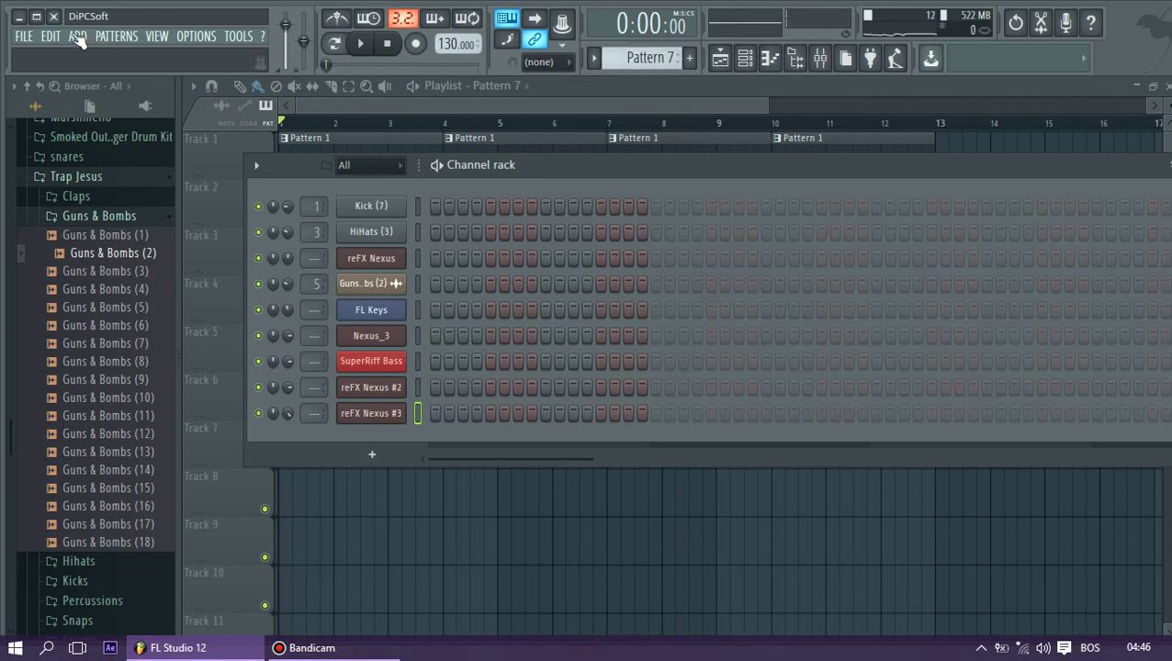
{"action": "left_click", "coordinate": [78, 37]}
{"action": "left_click", "coordinate": [241, 283]}
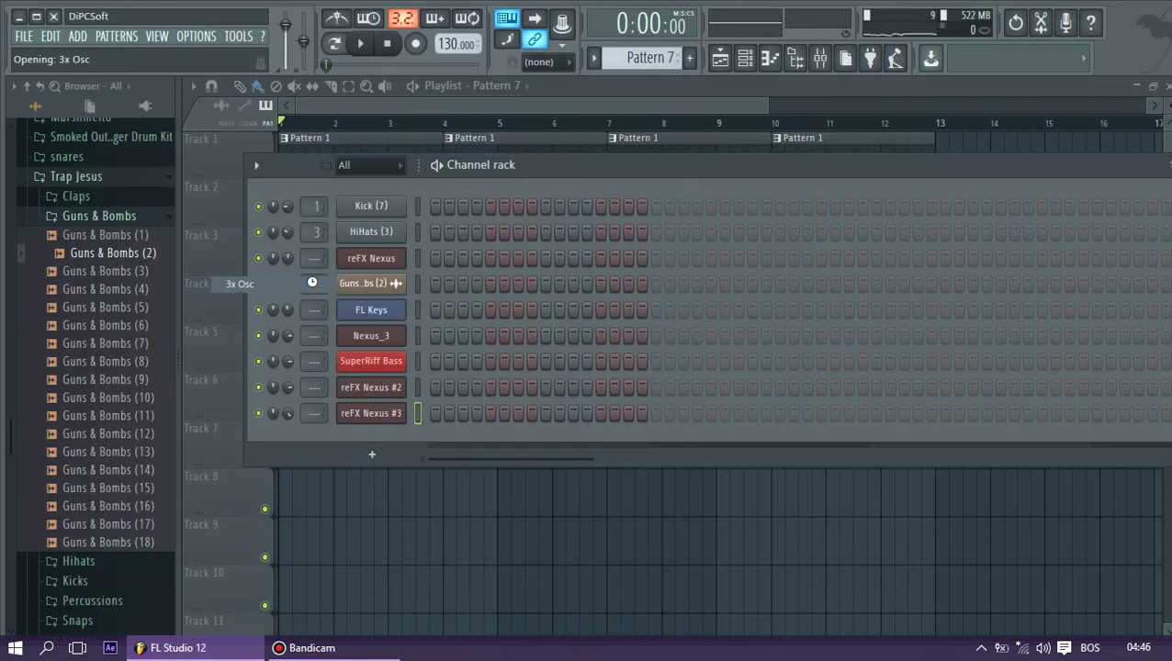
Move the Guns & Bombs (2) clip to Track 7 and place Pattern 7 at the start of Track 6
{"action": "left_click", "coordinate": [631, 109]}
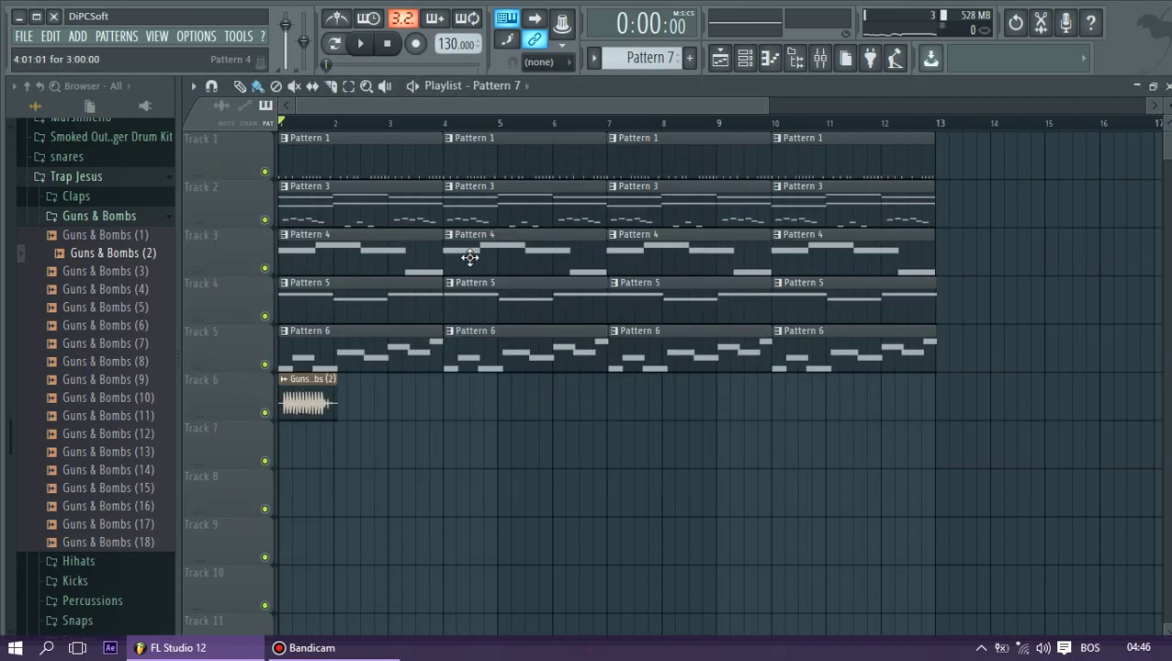
{"action": "left_click_drag", "start_coordinate": [307, 411], "coordinate": [306, 452]}
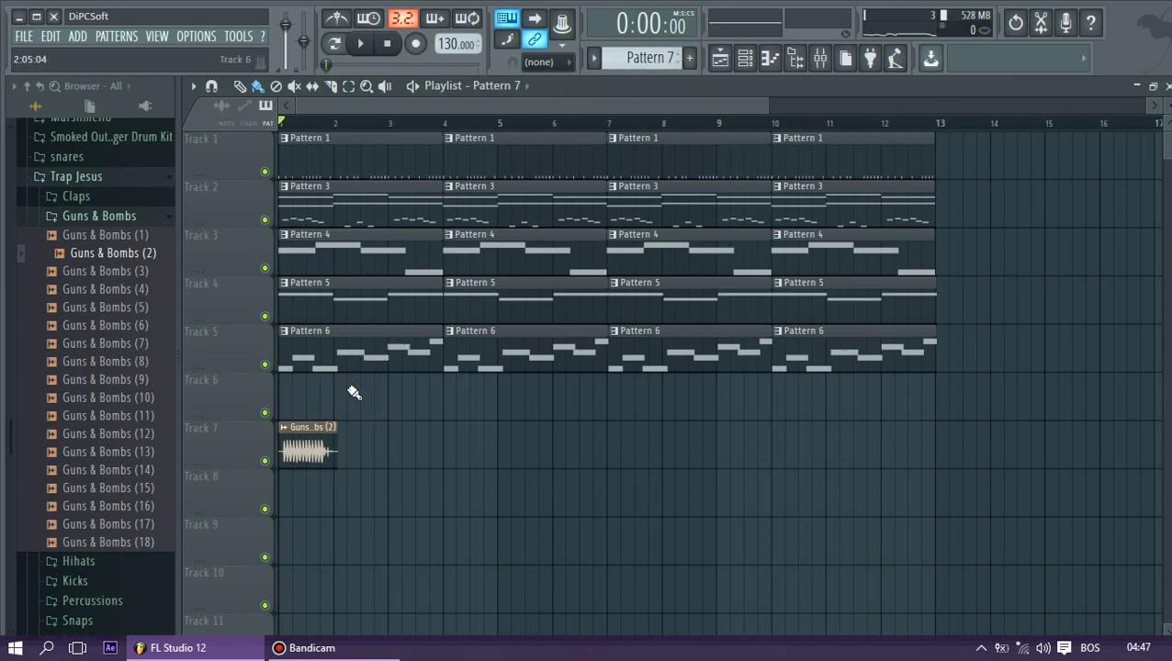
{"action": "left_click_drag", "start_coordinate": [347, 393], "coordinate": [279, 393]}
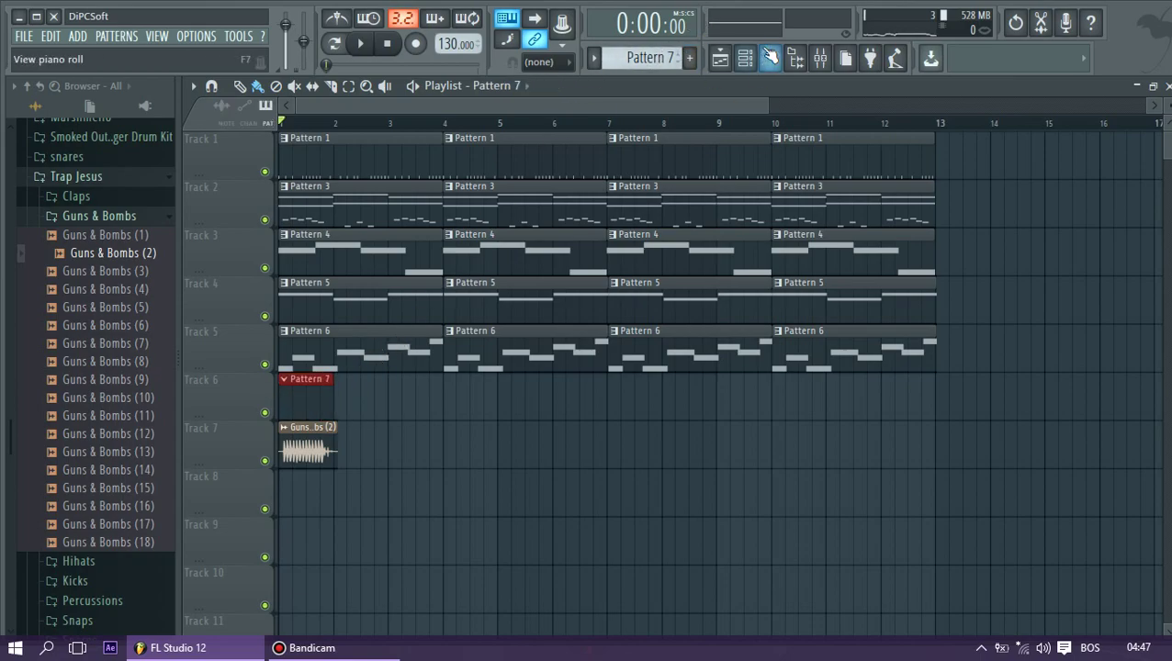
Open the 3x Osc piano roll and draw a one-bar B4 note in bar 1
{"action": "double_click", "coordinate": [308, 392]}
{"action": "right_click", "coordinate": [367, 437]}
{"action": "left_click", "coordinate": [438, 441]}
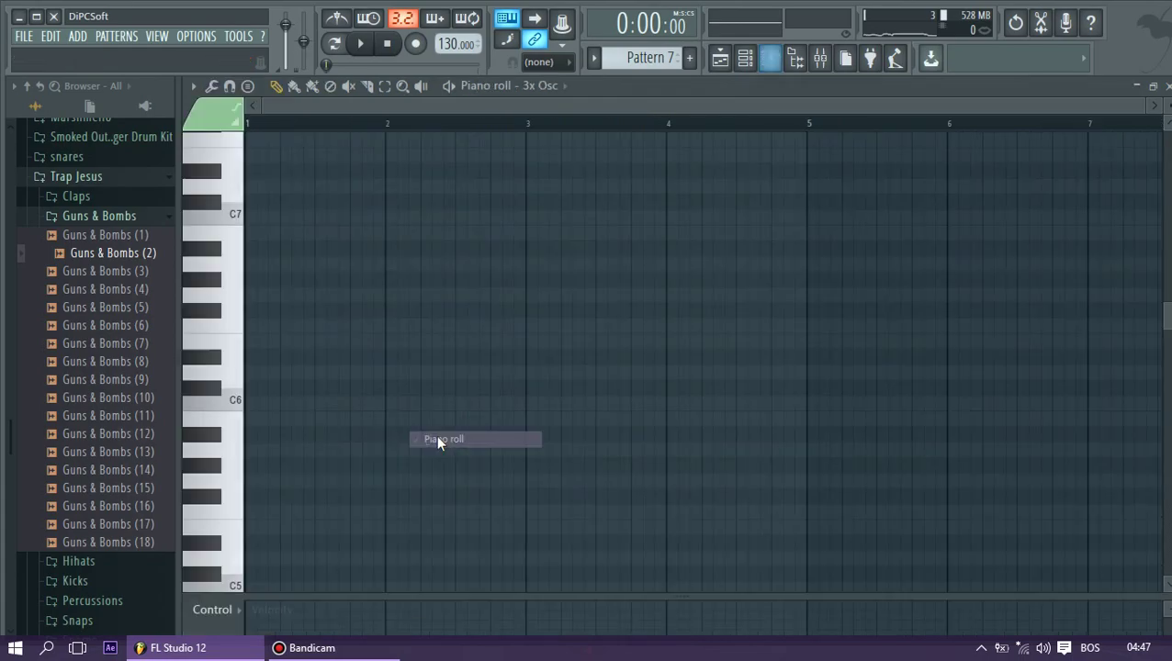
{"action": "scroll", "coordinate": [294, 477], "scroll_direction": "down", "scroll_amount": 4}
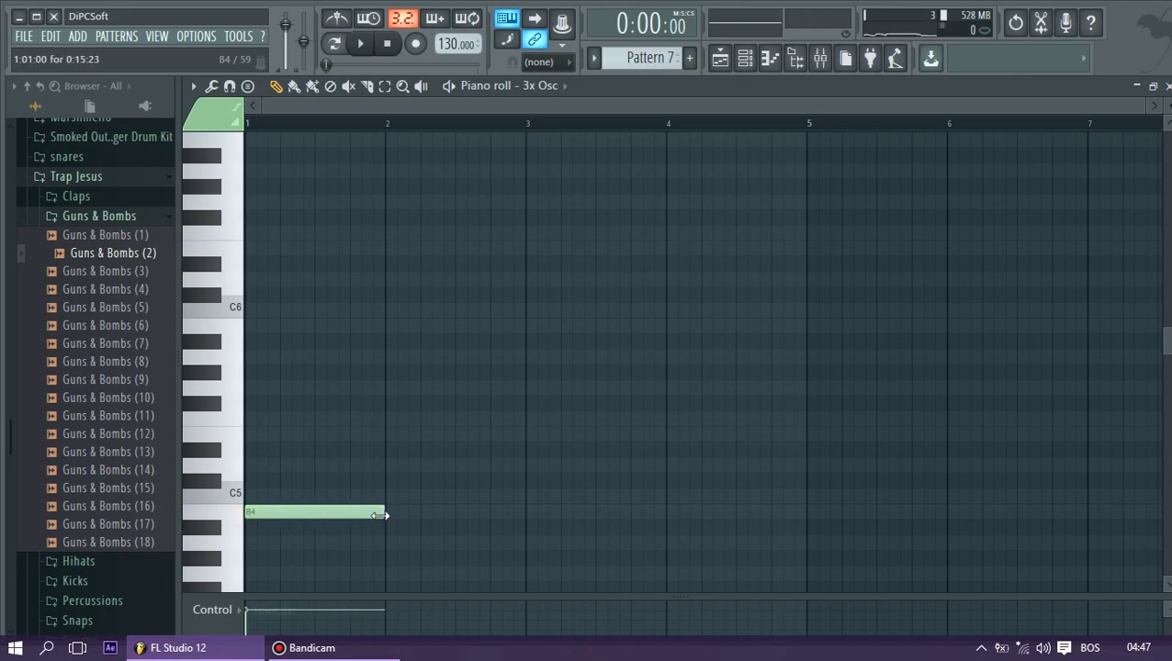
Chop the B4 note with the Default chopper pattern and briefly play the result
{"action": "left_click", "coordinate": [195, 89]}
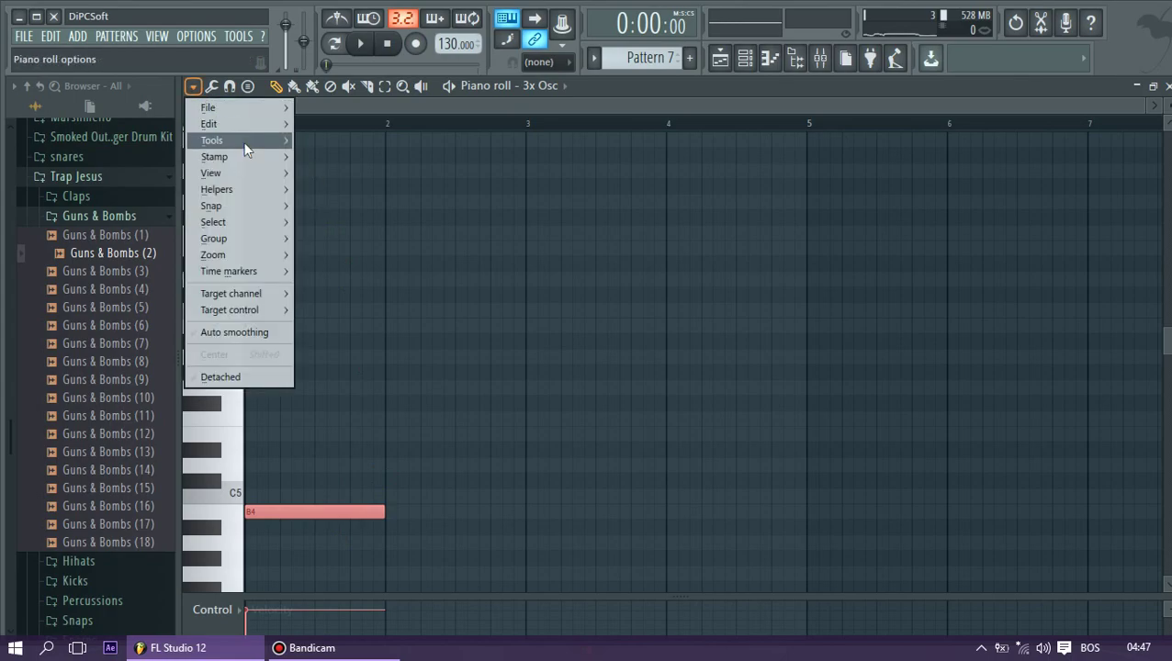
{"action": "mouse_move", "coordinate": [248, 148]}
{"action": "left_click", "coordinate": [369, 277]}
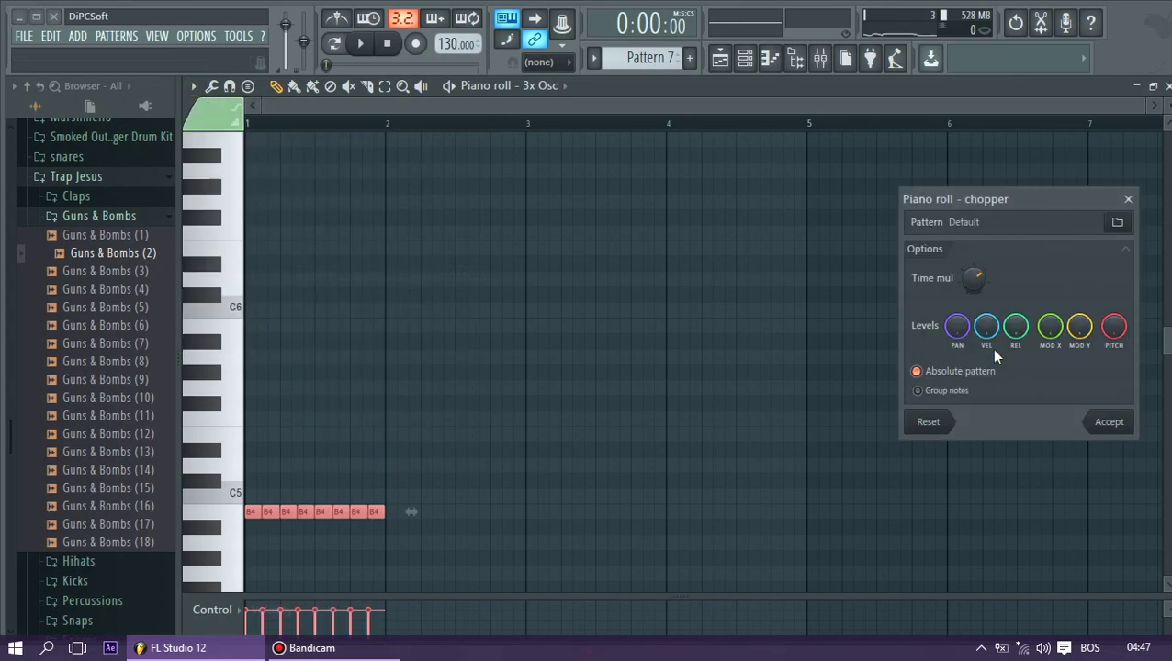
{"action": "left_click", "coordinate": [1110, 421]}
{"action": "key", "text": "space"}
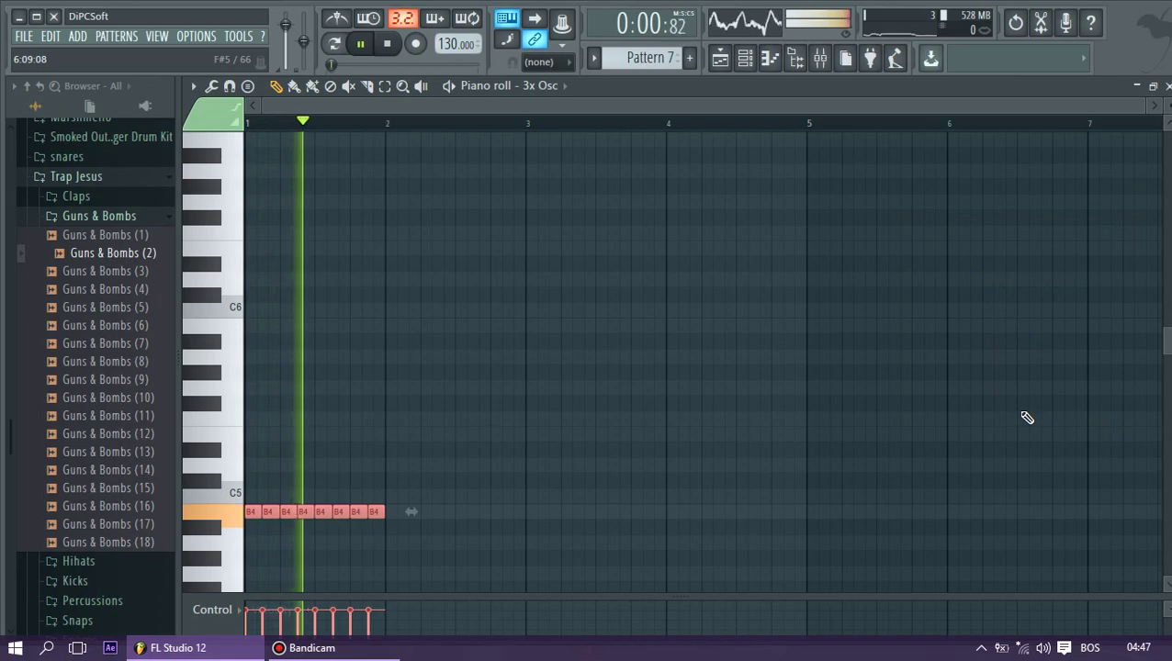
{"action": "key", "text": "space"}
Audition Track 6 in solo, restore all tracks and play Pattern 7 along with the full arrangement
{"action": "left_click", "coordinate": [721, 57]}
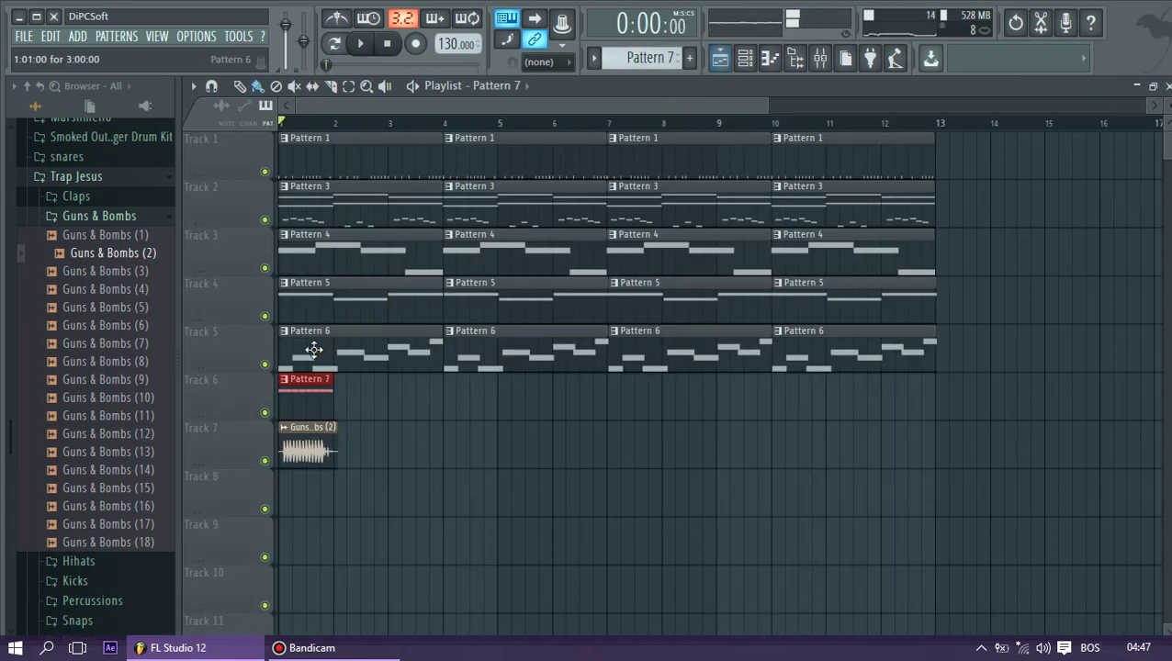
{"action": "right_click", "coordinate": [266, 414]}
{"action": "key", "text": "space"}
{"action": "key", "text": "space"}
{"action": "right_click", "coordinate": [265, 414]}
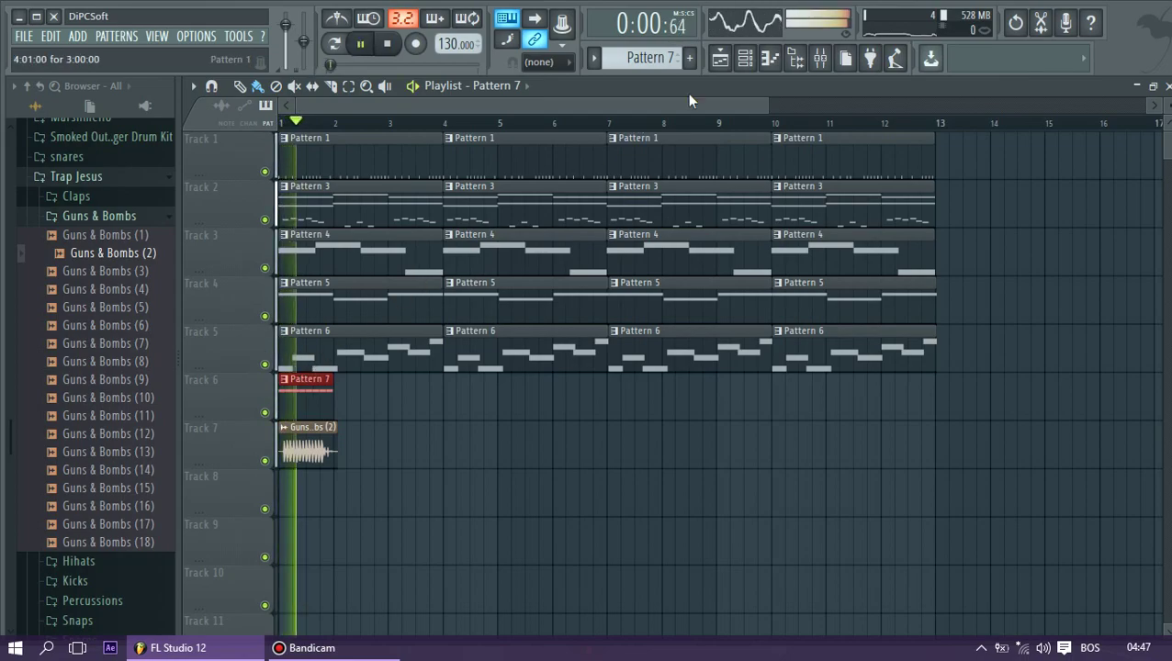
{"action": "left_click", "coordinate": [745, 59]}
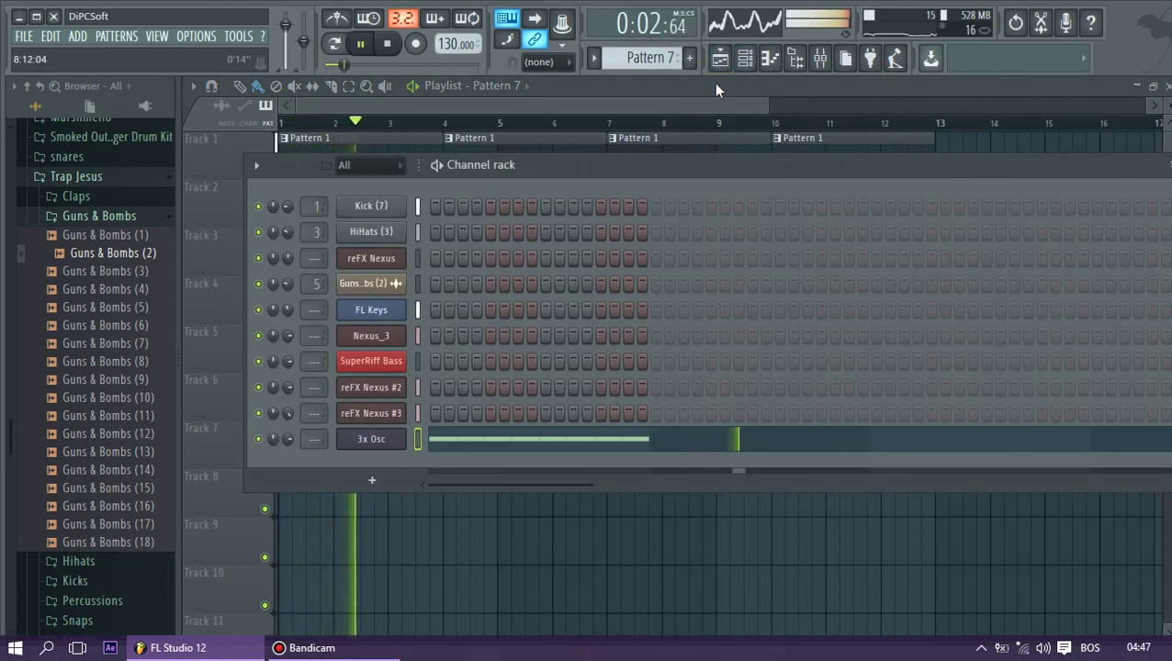
{"action": "left_click", "coordinate": [720, 59]}
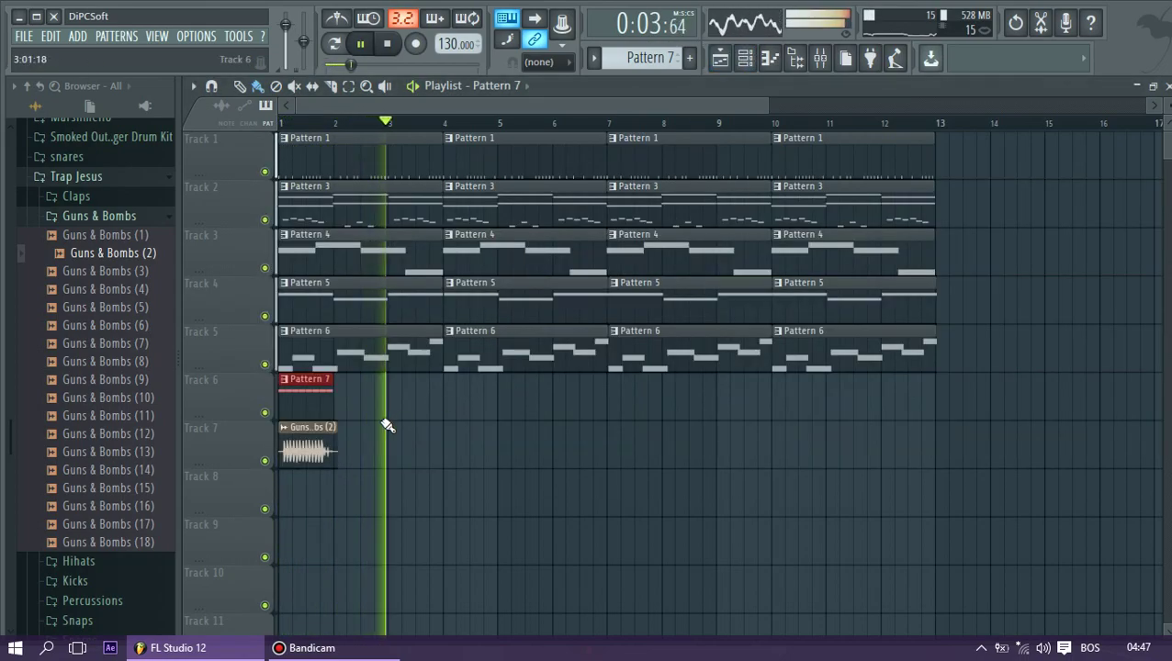
Copy the chopped B4 notes into bars 2 and 3 of the 3x Osc piano roll, pitched to C5 and C#5
{"action": "left_click", "coordinate": [745, 58]}
{"action": "left_click", "coordinate": [770, 59]}
{"action": "left_click_drag", "start_coordinate": [424, 428], "coordinate": [246, 565]}
{"action": "mouse_move", "coordinate": [253, 511]}
{"action": "left_mouse_down"}
{"action": "mouse_move", "coordinate": [528, 453]}
{"action": "mouse_move", "coordinate": [537, 436]}
{"action": "left_mouse_up"}
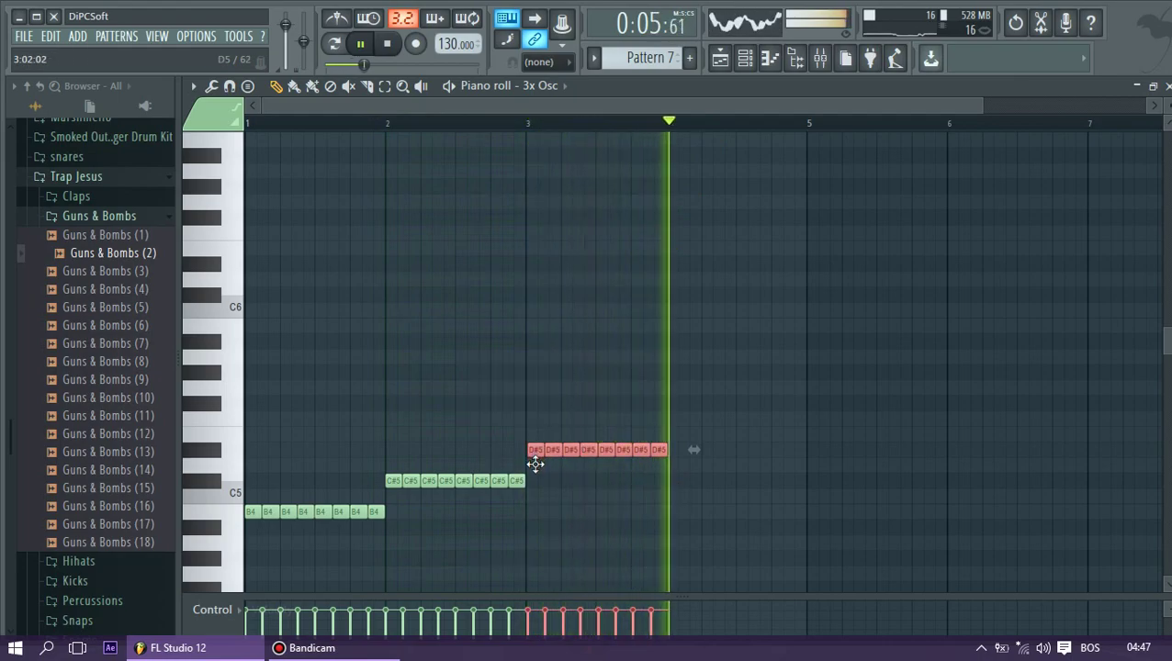
{"action": "left_click_drag", "start_coordinate": [535, 464], "coordinate": [532, 476]}
{"action": "left_click_drag", "start_coordinate": [682, 413], "coordinate": [390, 497]}
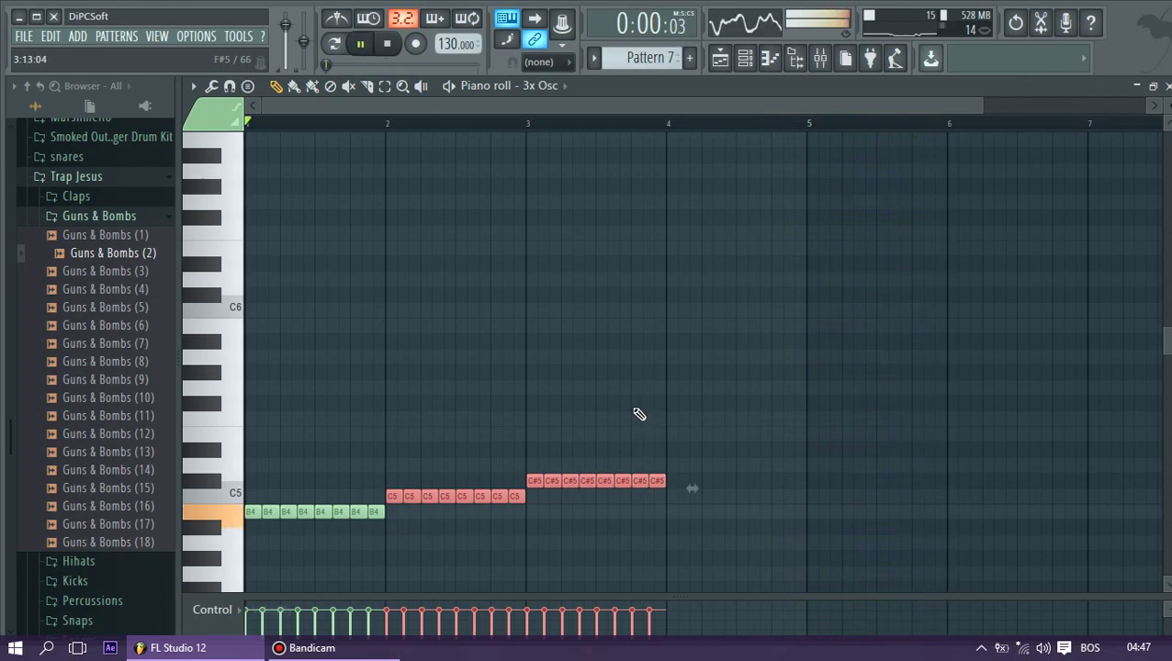
Shift the fifth and sixth notes of each bar to A#4, C#5 and D5 respectively, and play the line
{"action": "scroll", "coordinate": [497, 492], "scroll_direction": "down", "scroll_amount": 3}
{"action": "key", "text": "space"}
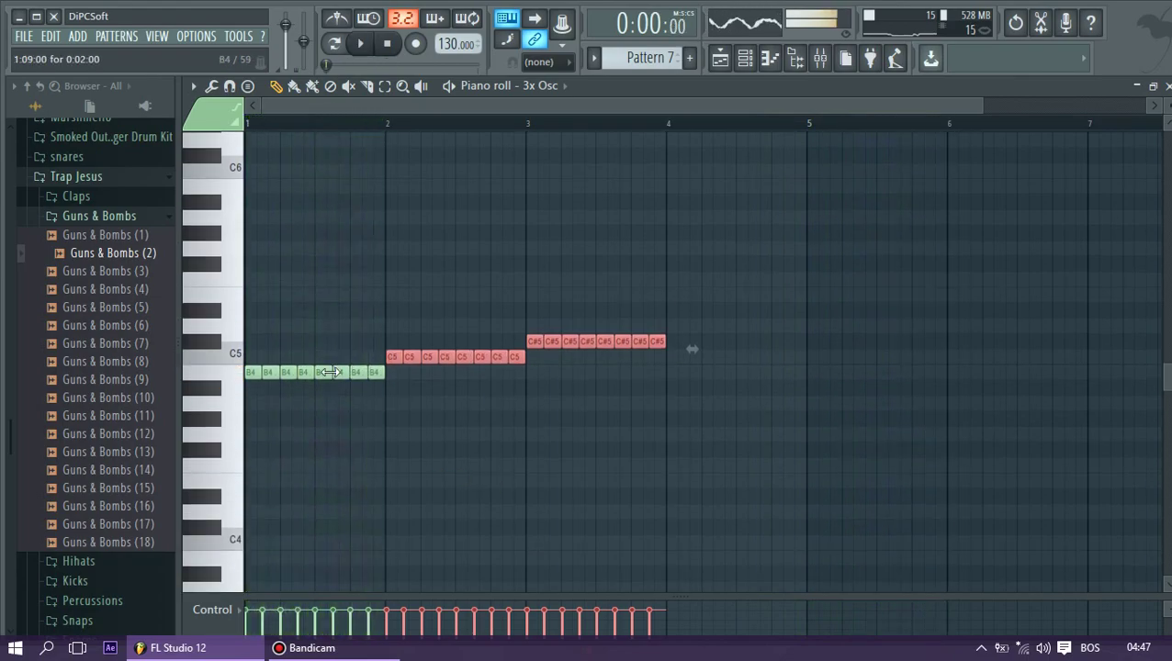
{"action": "left_click_drag", "start_coordinate": [319, 352], "coordinate": [346, 396]}
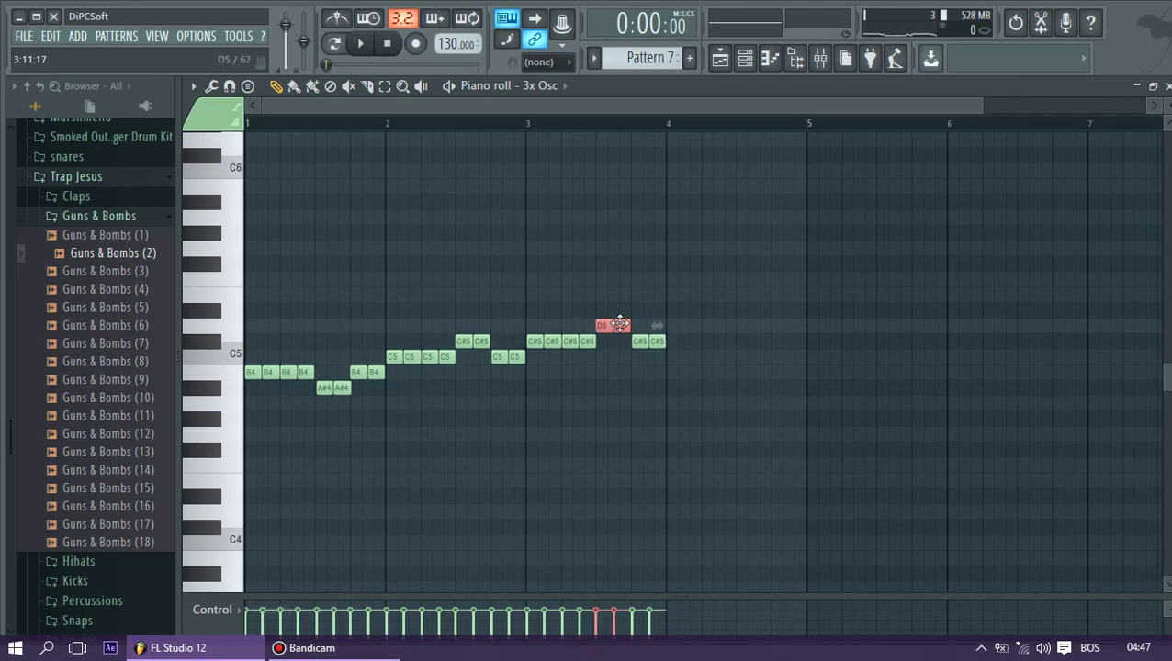
{"action": "key", "text": "space"}
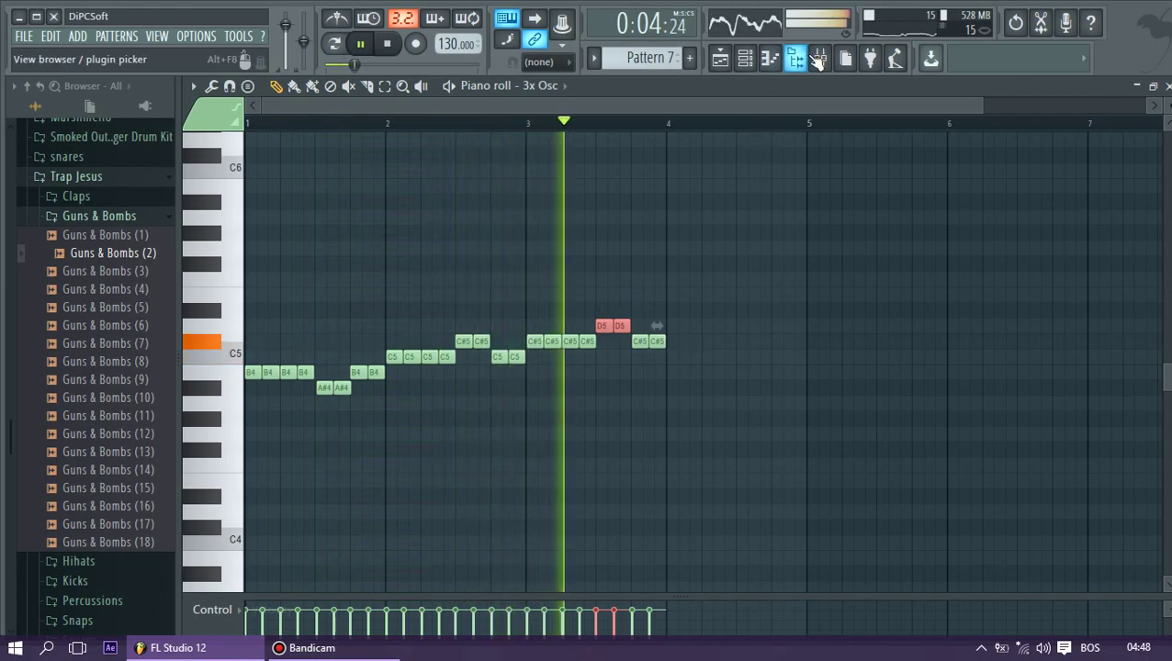
Repeat the Pattern 7 clip along Track 6 up to bar 13
{"action": "left_click", "coordinate": [745, 59]}
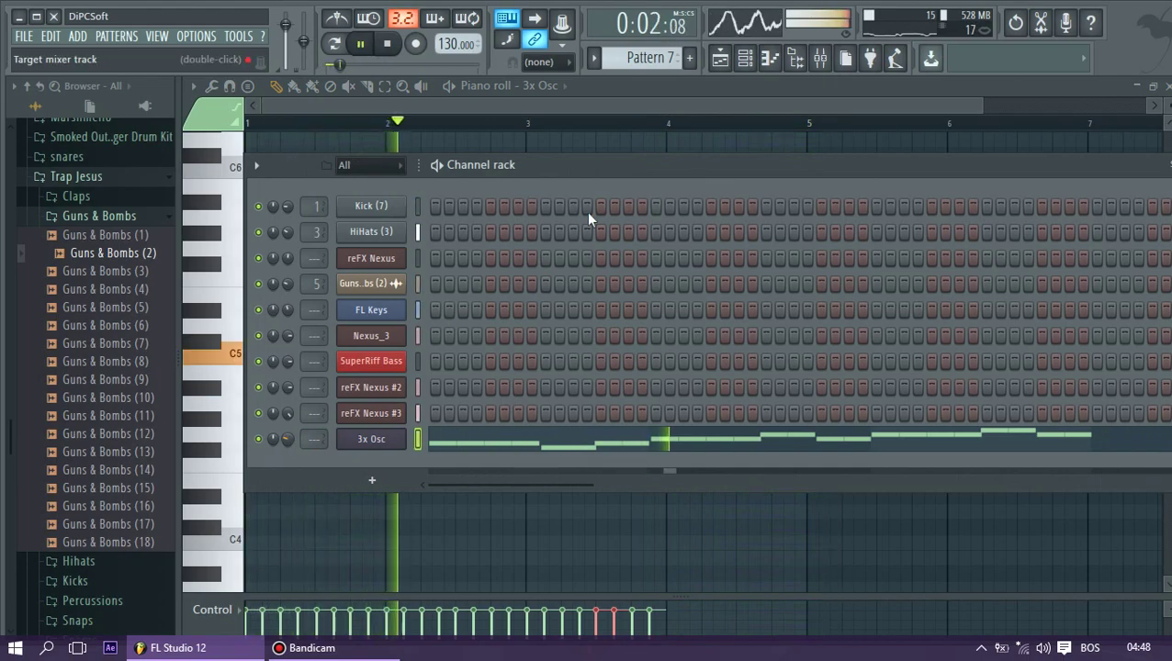
{"action": "left_click", "coordinate": [723, 60]}
{"action": "left_click", "coordinate": [465, 396]}
{"action": "left_click_drag", "start_coordinate": [464, 395], "coordinate": [849, 397]}
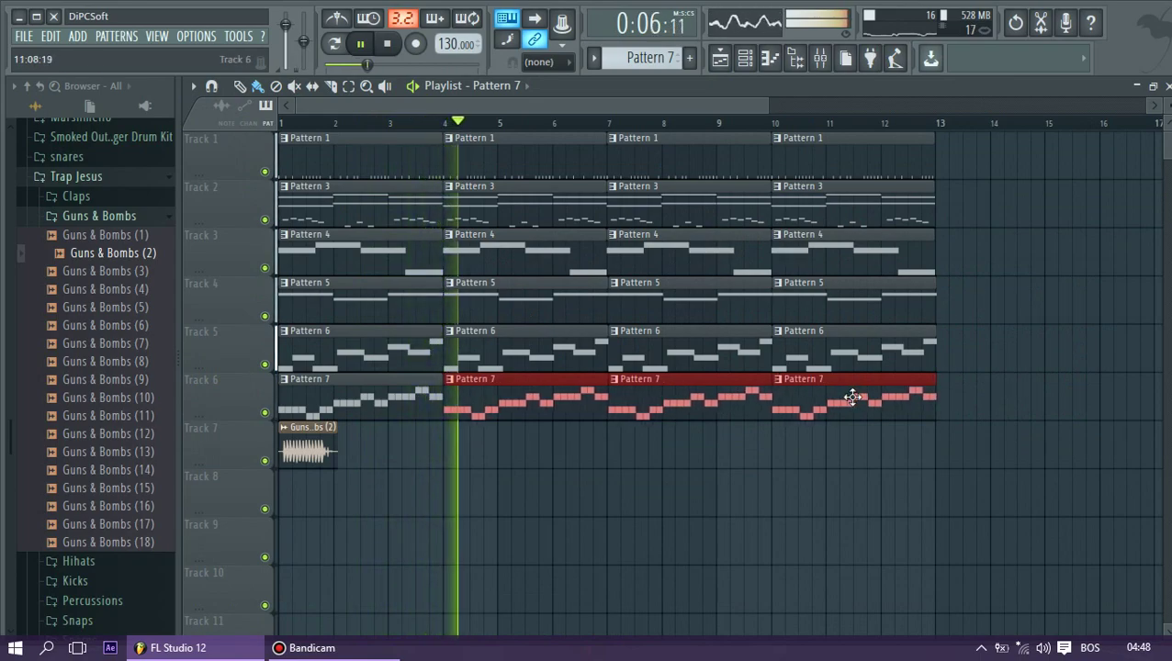
{"action": "scroll", "coordinate": [515, 230], "scroll_direction": "down", "scroll_amount": 2}
{"action": "scroll", "coordinate": [513, 237], "scroll_direction": "up", "scroll_amount": 2}
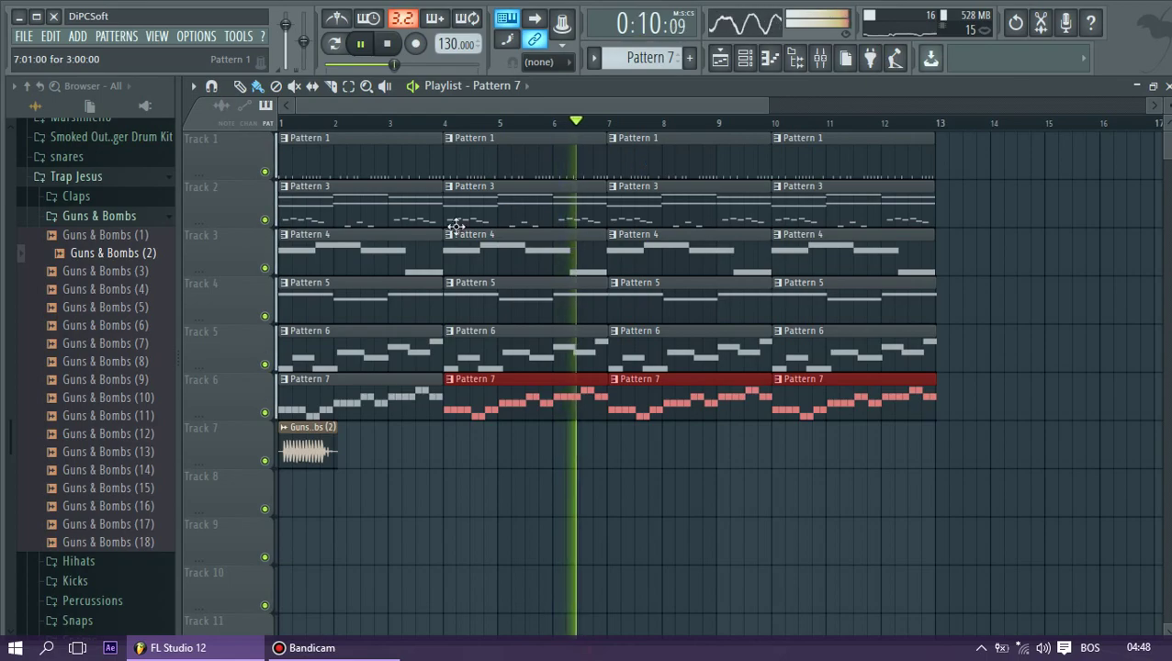
Place the Guns & Bombs (3) sample on Track 7 at bar 4 and lengthen its clip to about a third of a bar
{"action": "key", "text": "space"}
{"action": "left_click", "coordinate": [96, 273]}
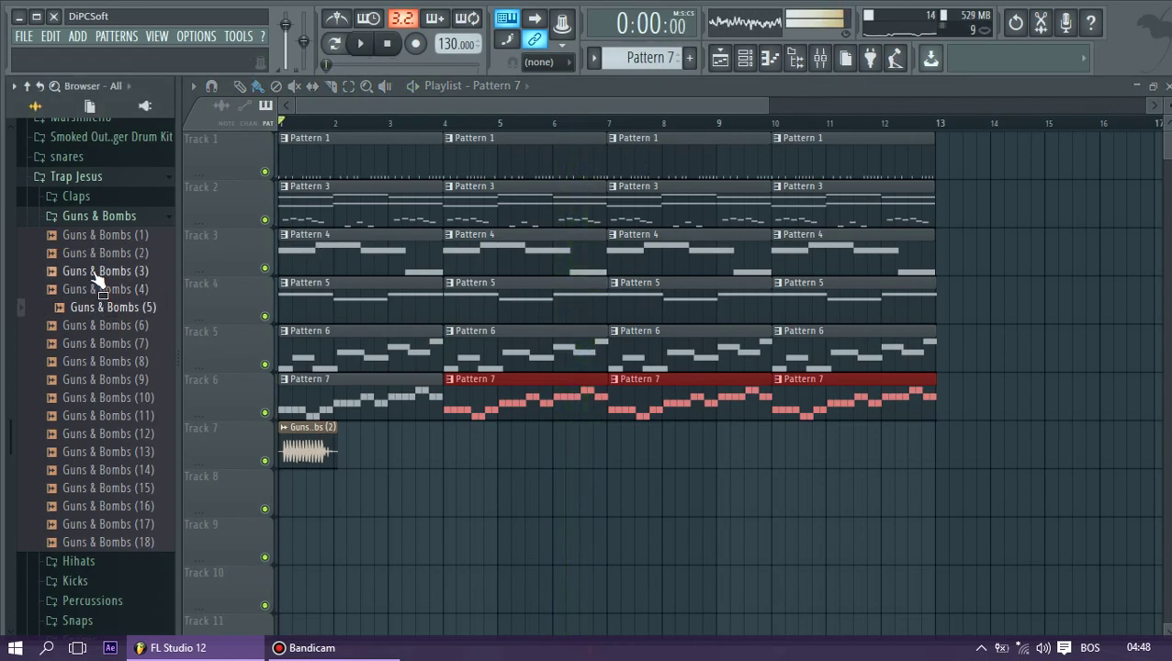
{"action": "left_click_drag", "start_coordinate": [463, 445], "coordinate": [471, 446]}
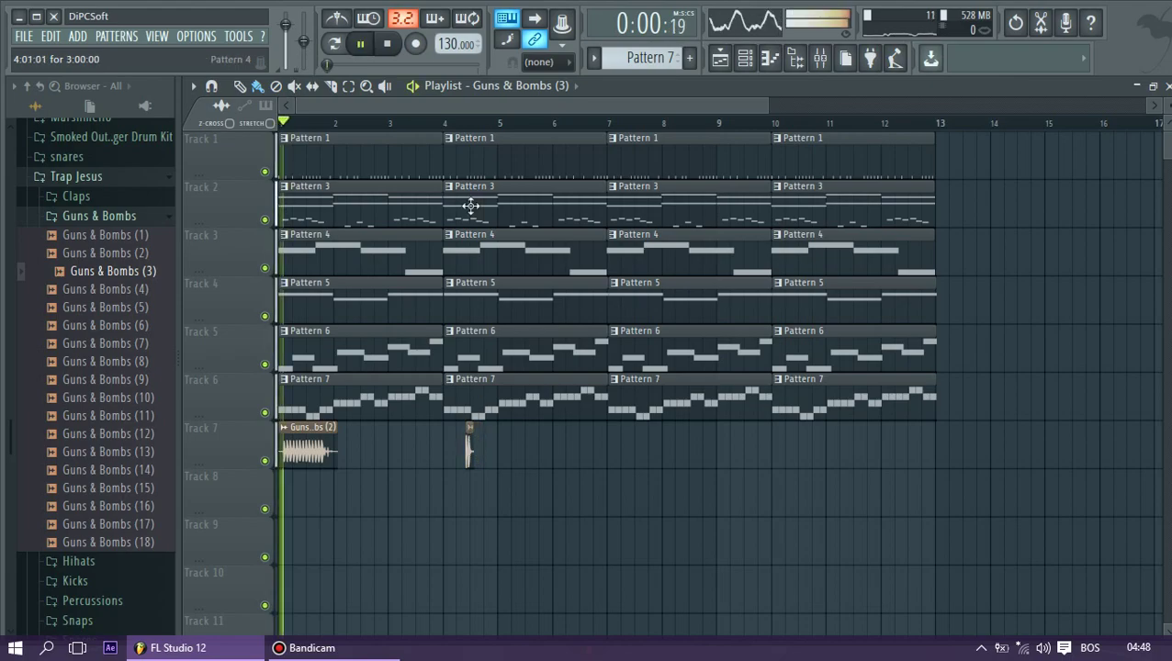
{"action": "left_click_drag", "start_coordinate": [469, 445], "coordinate": [444, 444]}
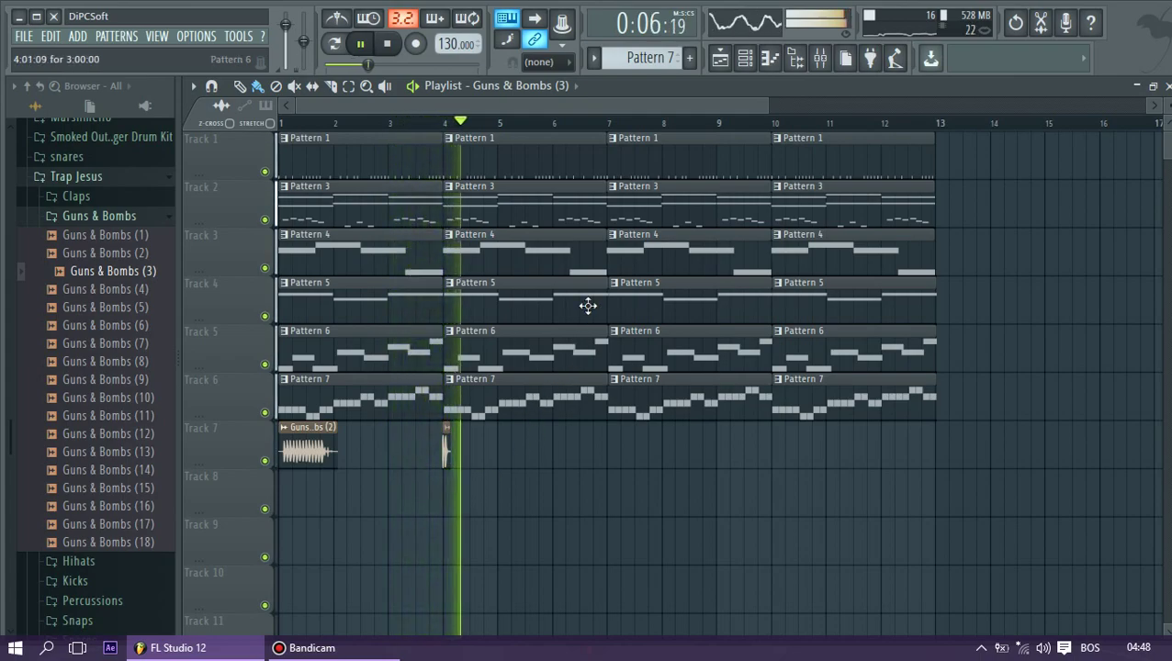
{"action": "left_click_drag", "start_coordinate": [767, 107], "coordinate": [489, 115]}
{"action": "left_click_drag", "start_coordinate": [671, 456], "coordinate": [714, 450]}
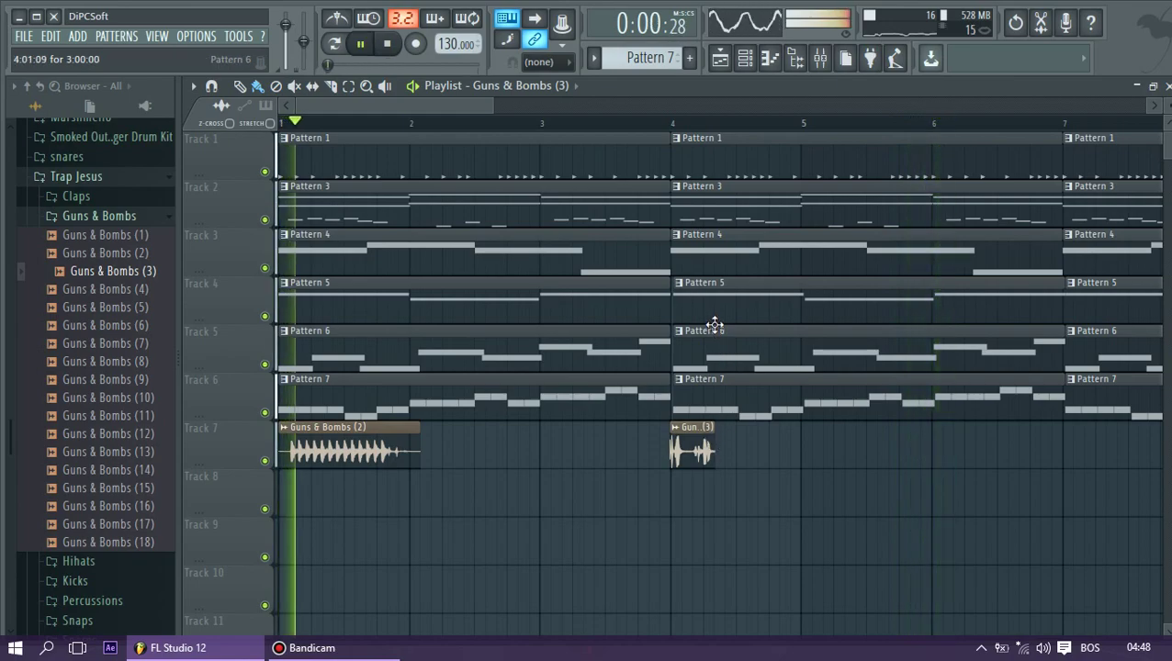
Select the Pattern 5, 6 and 7 clips from bar 4 onward and replay the arrangement from late in bar 1
{"action": "left_click_drag", "start_coordinate": [746, 466], "coordinate": [1162, 280]}
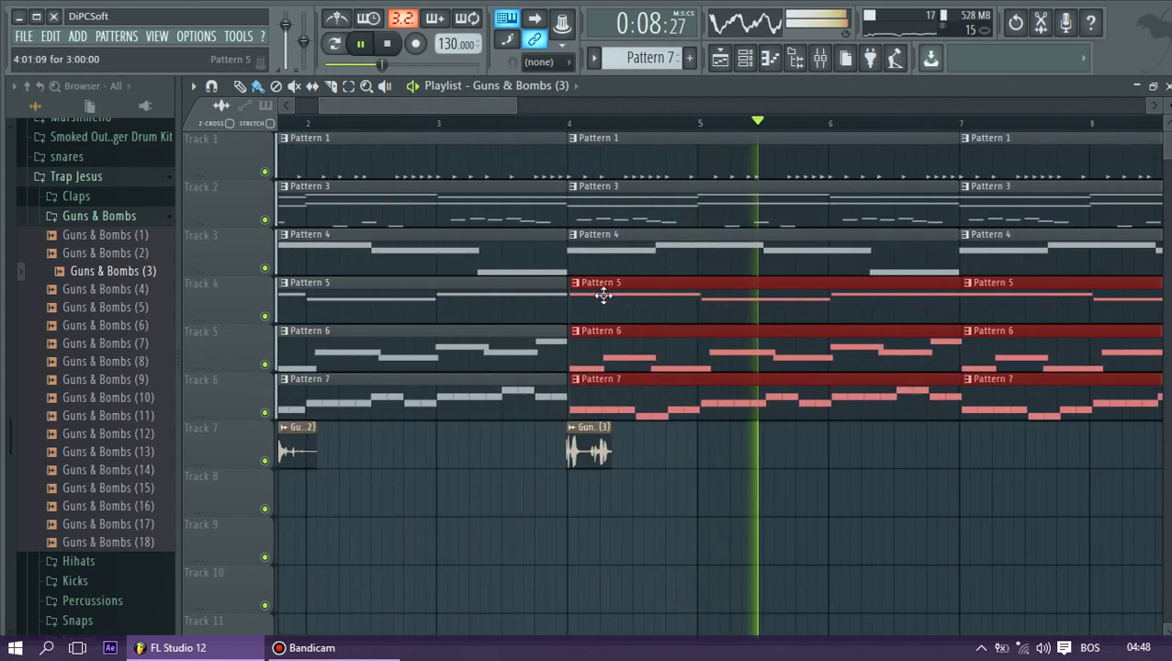
{"action": "left_click_drag", "start_coordinate": [427, 105], "coordinate": [391, 112]}
{"action": "left_click", "coordinate": [376, 120]}
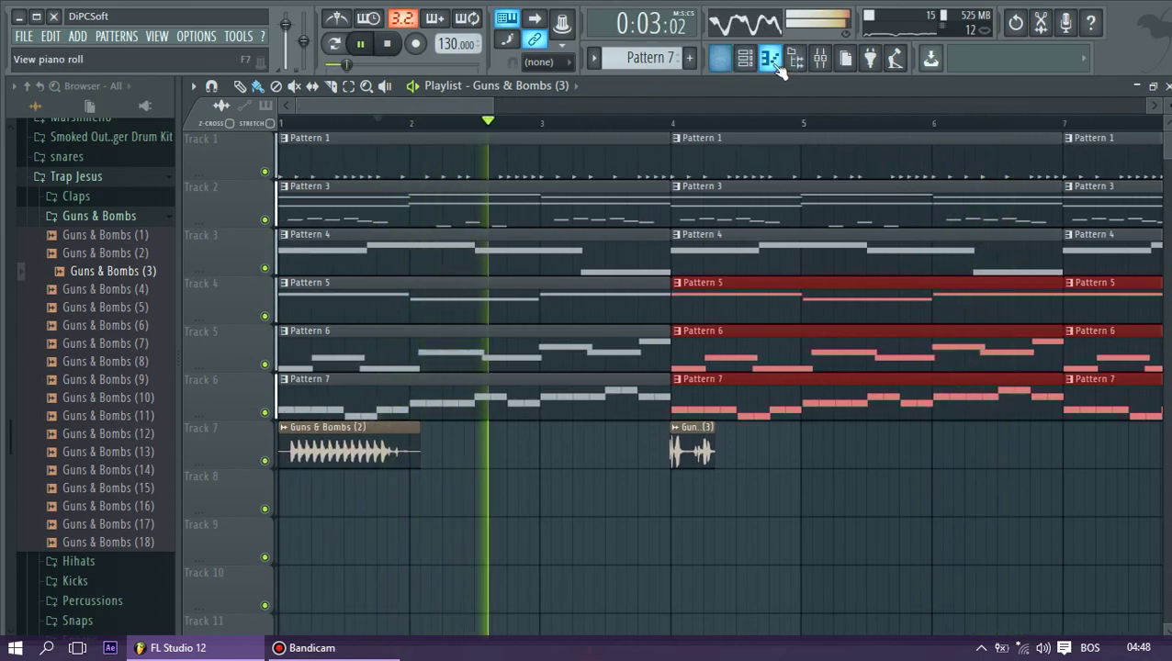
Route the Guns & Bombs (3) channel to mixer track 6, lower its fader and play from shortly before bar 4
{"action": "left_click", "coordinate": [746, 61]}
{"action": "key", "text": "space"}
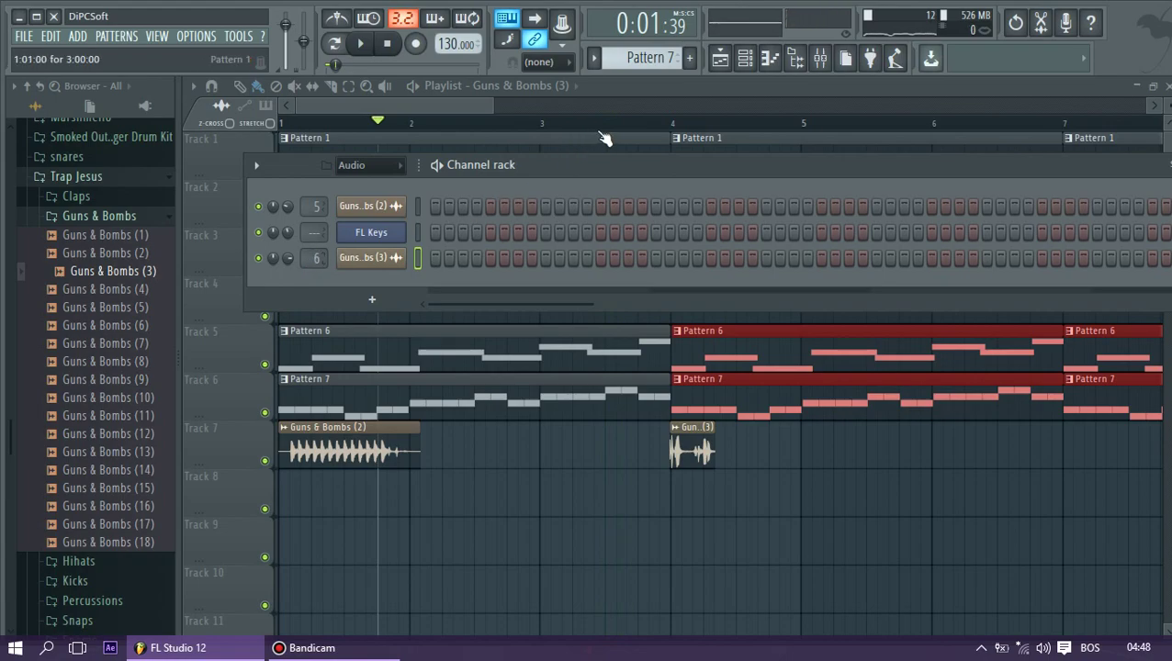
{"action": "left_click", "coordinate": [639, 120]}
{"action": "left_click", "coordinate": [822, 59]}
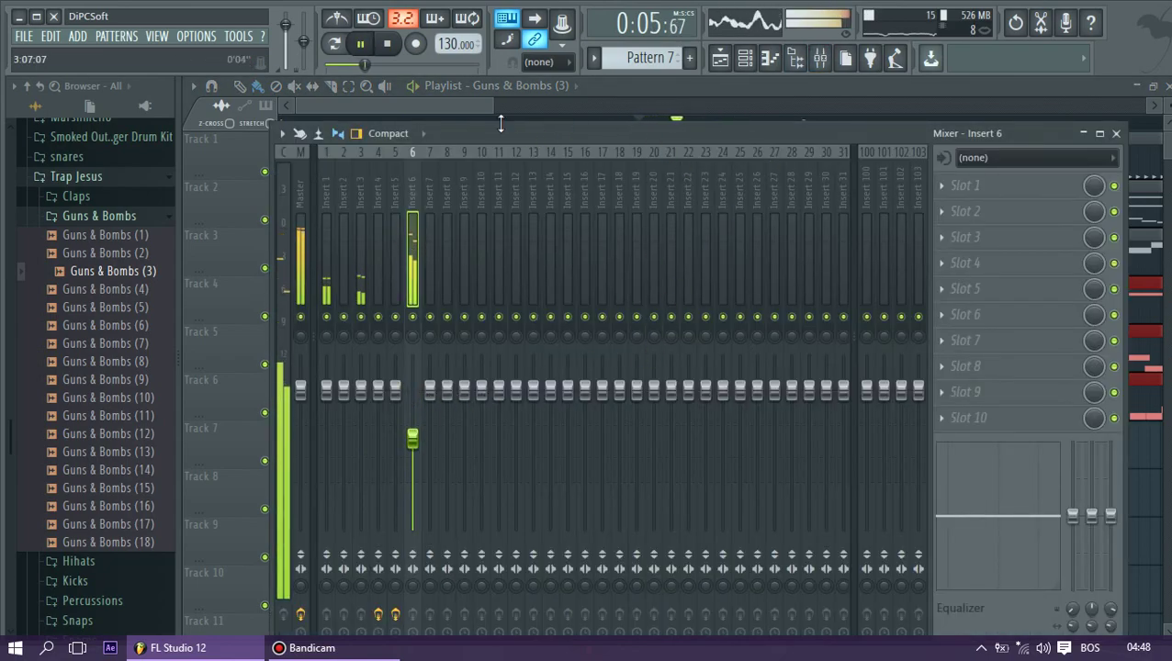
{"action": "left_click", "coordinate": [459, 107]}
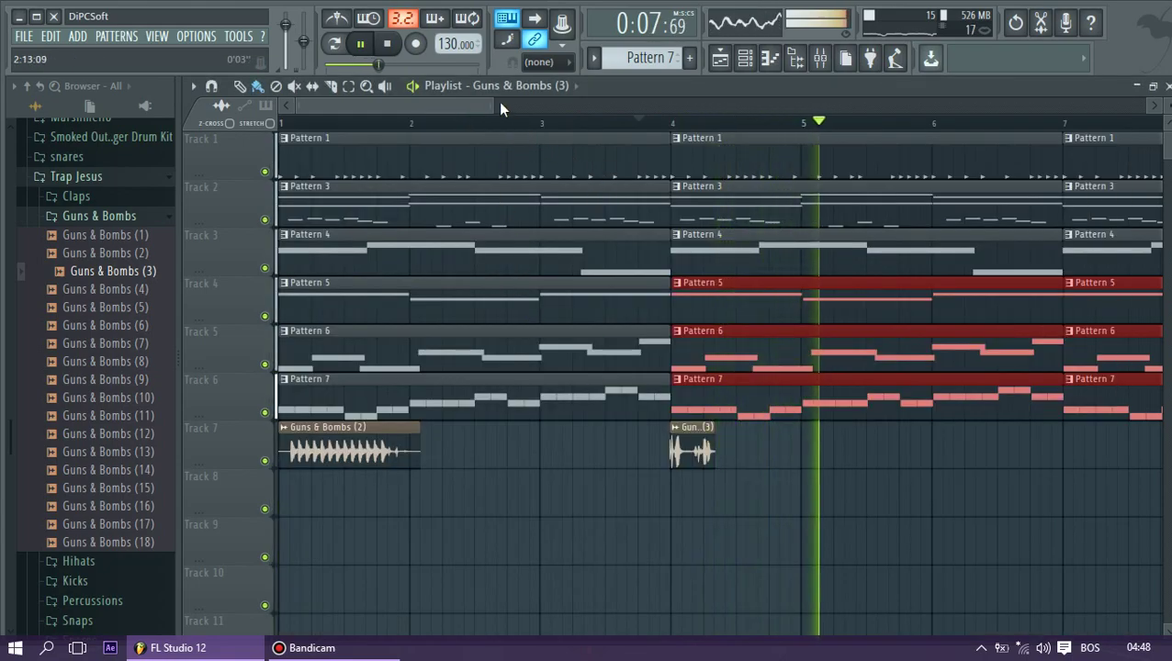
Place the Guns & Bombs (12) sample on Track 7 at bar 7
{"action": "left_click_drag", "start_coordinate": [492, 106], "coordinate": [1050, 158]}
{"action": "key", "text": "space"}
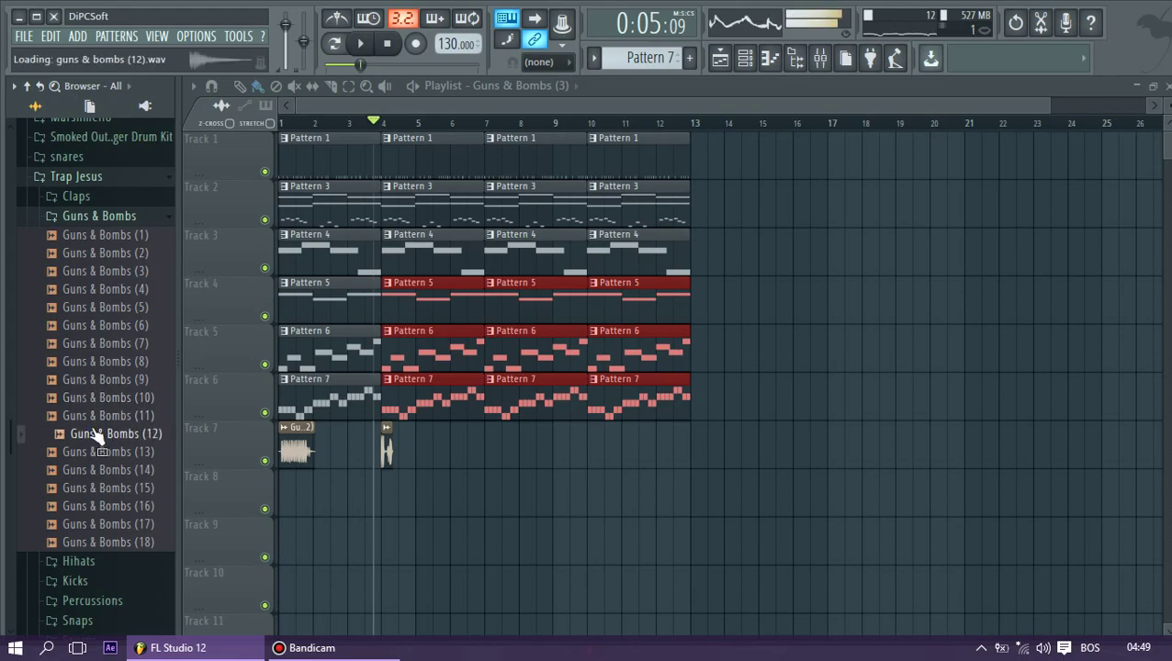
{"action": "left_click_drag", "start_coordinate": [474, 452], "coordinate": [472, 446]}
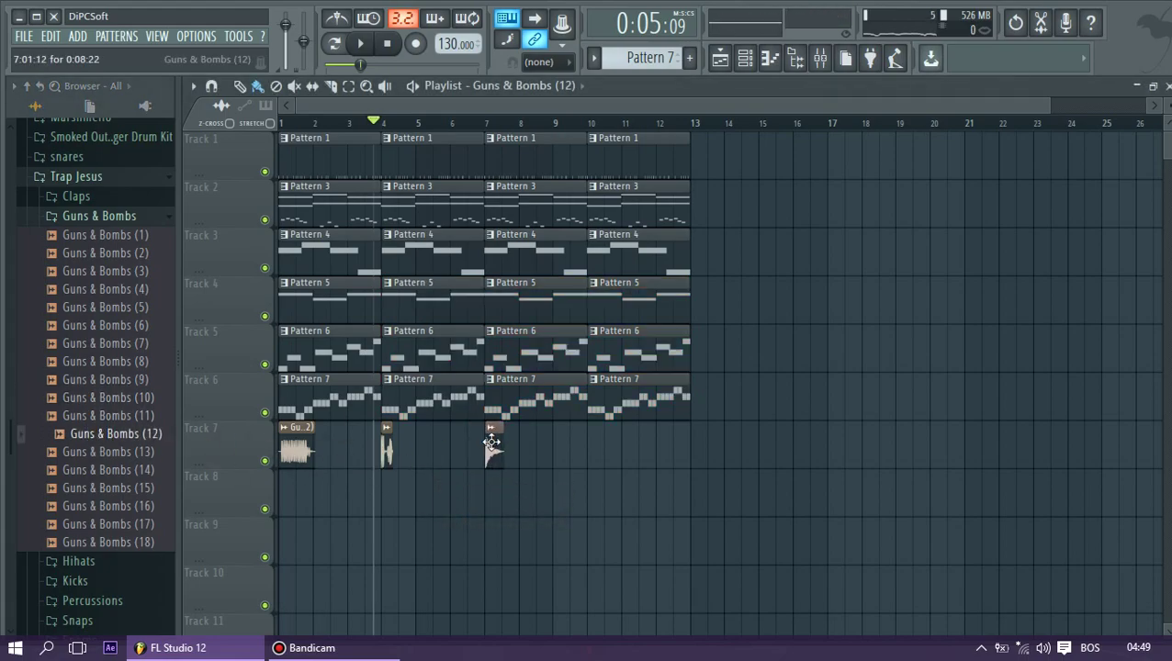
Route the Guns & Bombs (12) channel to mixer track 7, lower its fader slightly and check the level in playback
{"action": "left_click", "coordinate": [820, 59]}
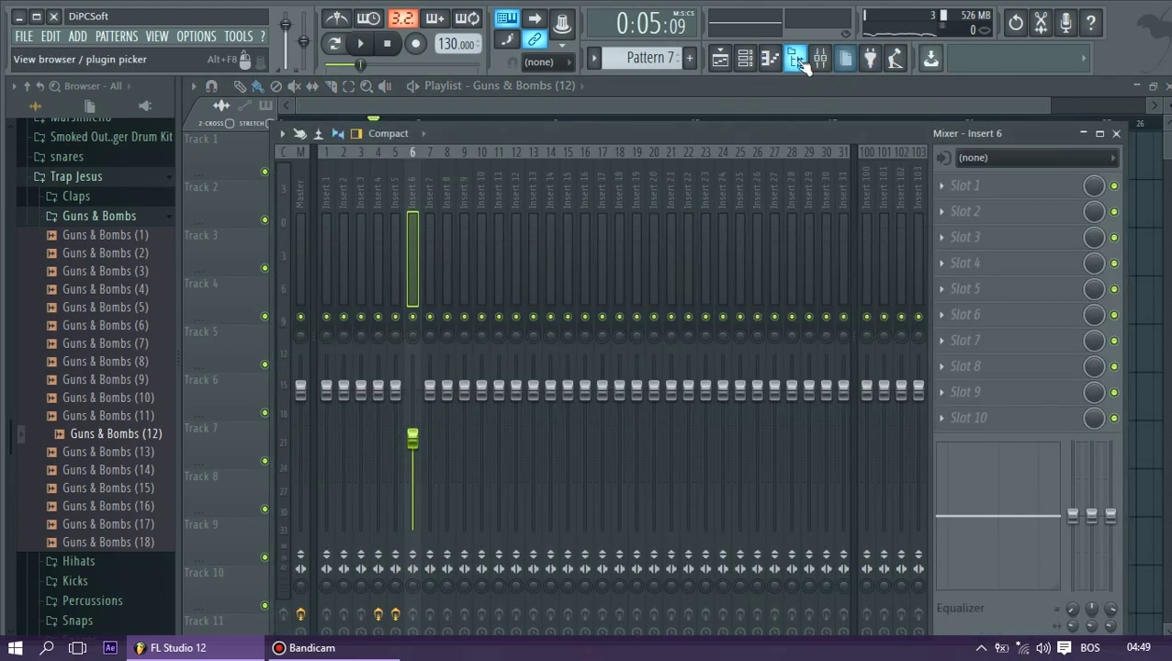
{"action": "left_click", "coordinate": [757, 57]}
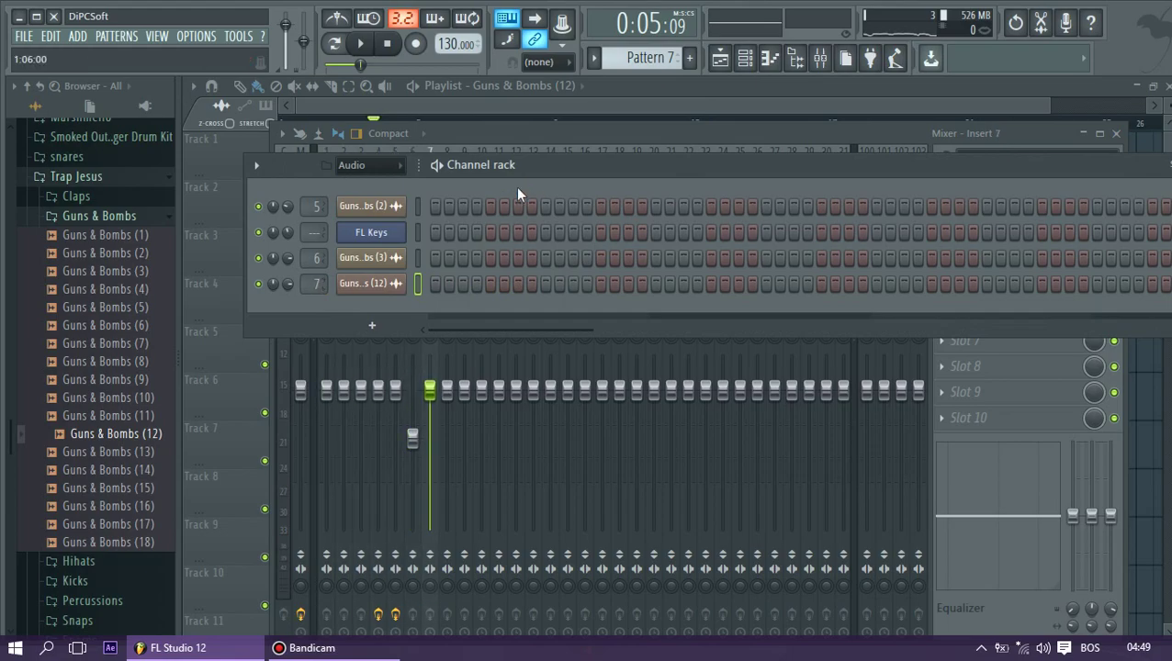
{"action": "left_click_drag", "start_coordinate": [431, 412], "coordinate": [432, 437]}
{"action": "left_click_drag", "start_coordinate": [554, 149], "coordinate": [833, 264]}
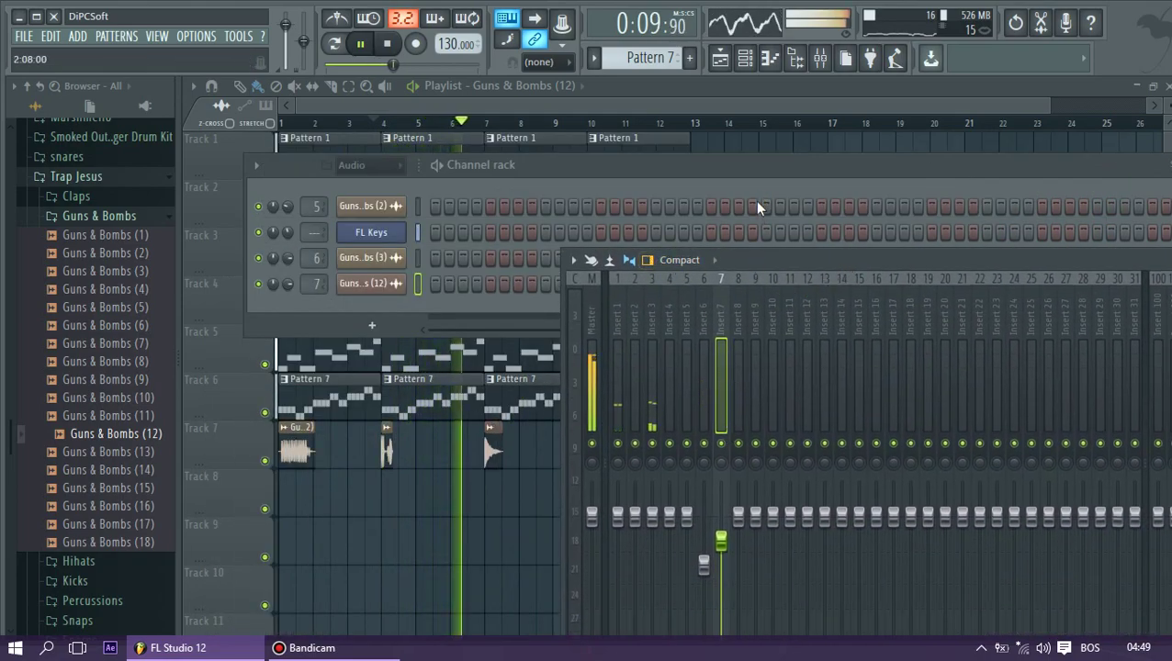
{"action": "left_click_drag", "start_coordinate": [760, 261], "coordinate": [754, 140]}
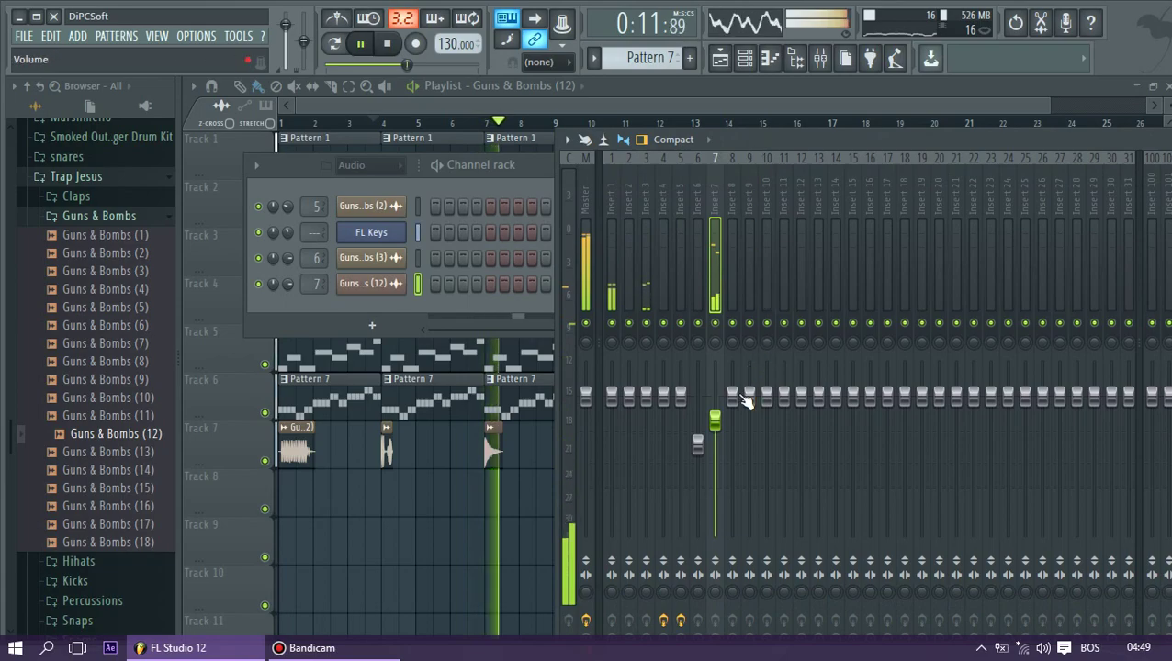
{"action": "left_click_drag", "start_coordinate": [721, 421], "coordinate": [722, 413]}
{"action": "key", "text": "space"}
{"action": "key", "text": "space"}
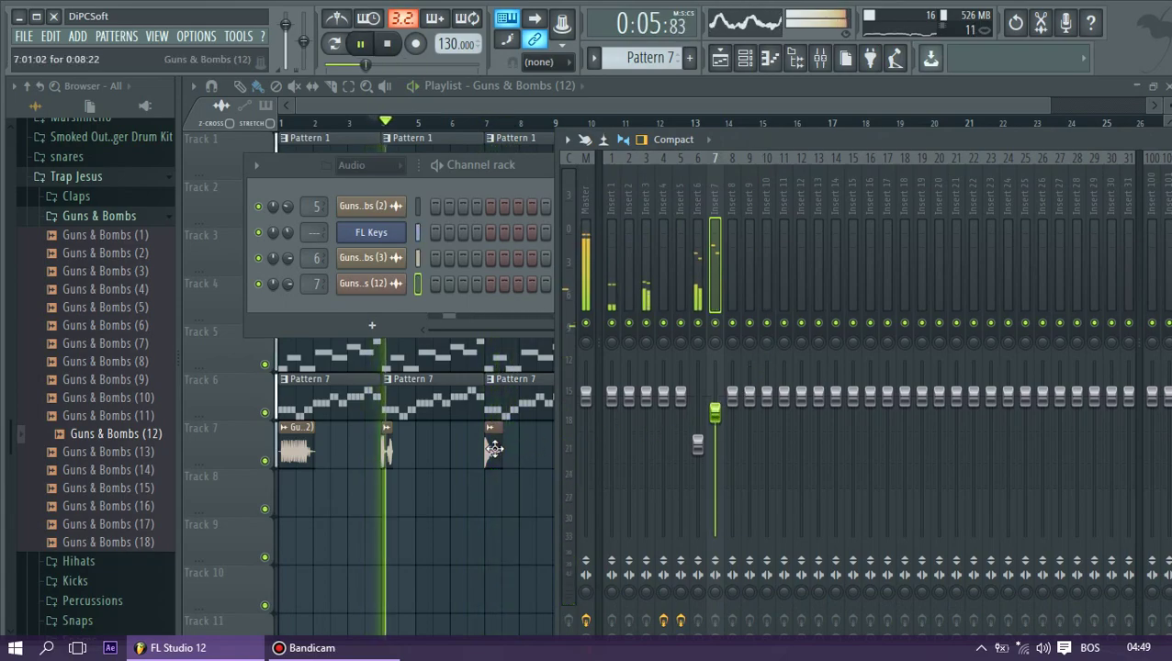
Place a second Guns & Bombs (12) clip on Track 8, a little less than half a bar after bar 7
{"action": "left_click", "coordinate": [494, 450]}
{"action": "left_click", "coordinate": [508, 486]}
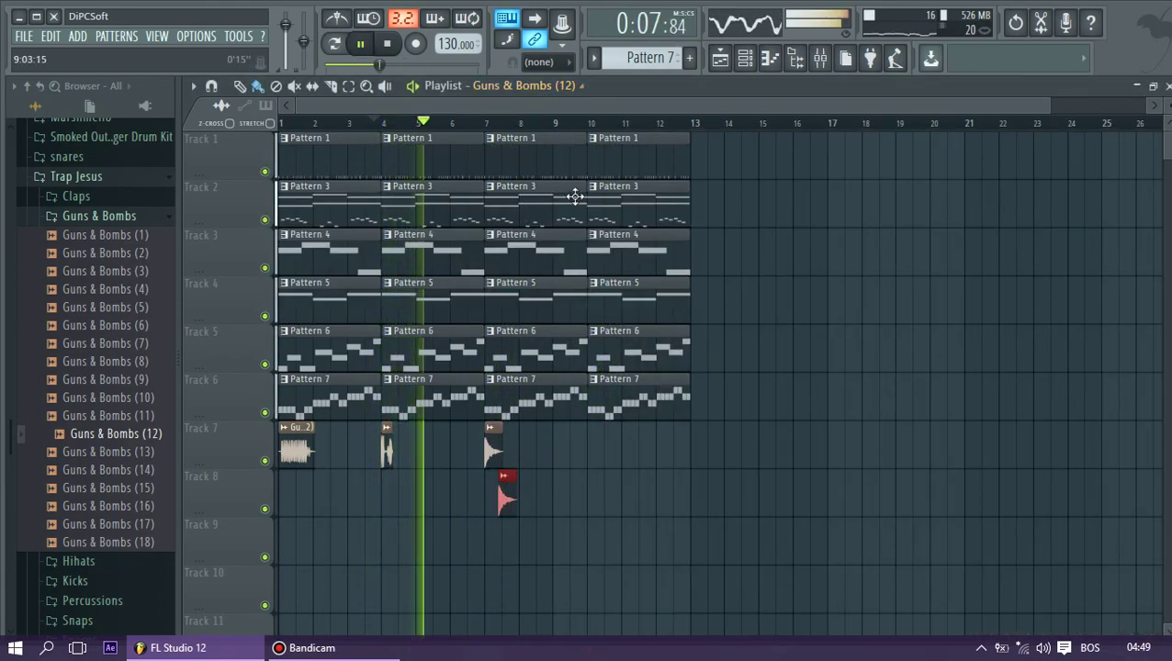
Move the Track 8 Guns & Bombs (12) clip earlier, to just after the start of bar 7, and audition it from bar 6
{"action": "scroll", "coordinate": [597, 229], "scroll_direction": "down", "scroll_amount": 4}
{"action": "scroll", "coordinate": [620, 260], "scroll_direction": "up", "scroll_amount": 4}
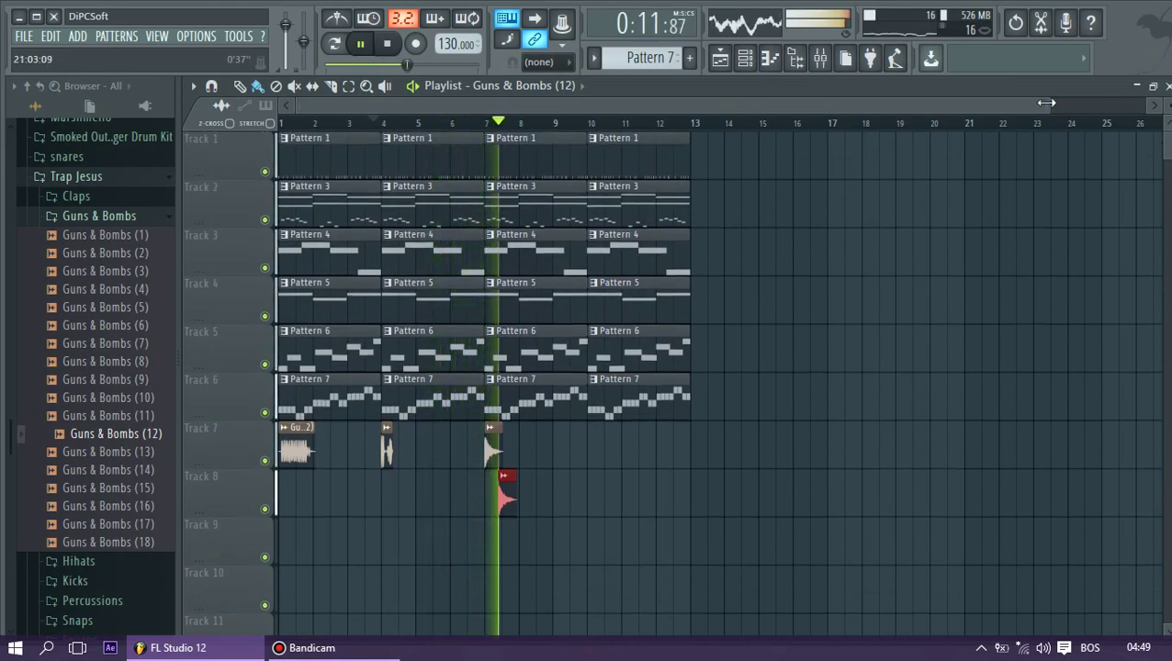
{"action": "left_click_drag", "start_coordinate": [1047, 106], "coordinate": [582, 107]}
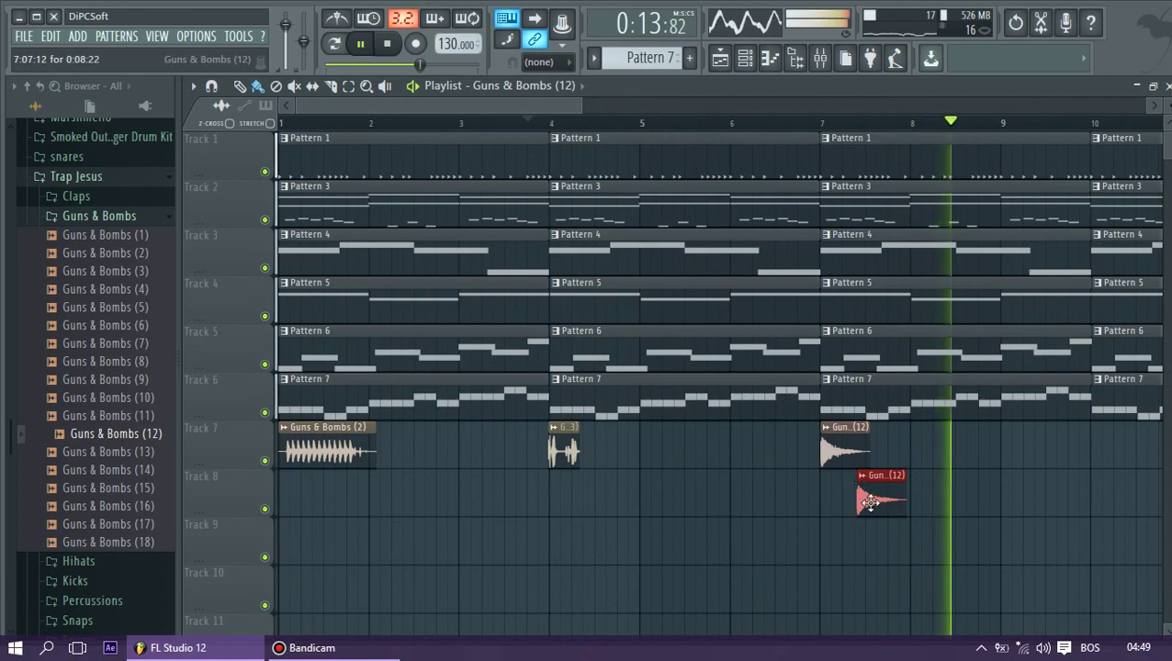
{"action": "left_click_drag", "start_coordinate": [869, 502], "coordinate": [847, 502]}
{"action": "key", "text": "space"}
{"action": "key", "text": "space"}
{"action": "left_click", "coordinate": [782, 124]}
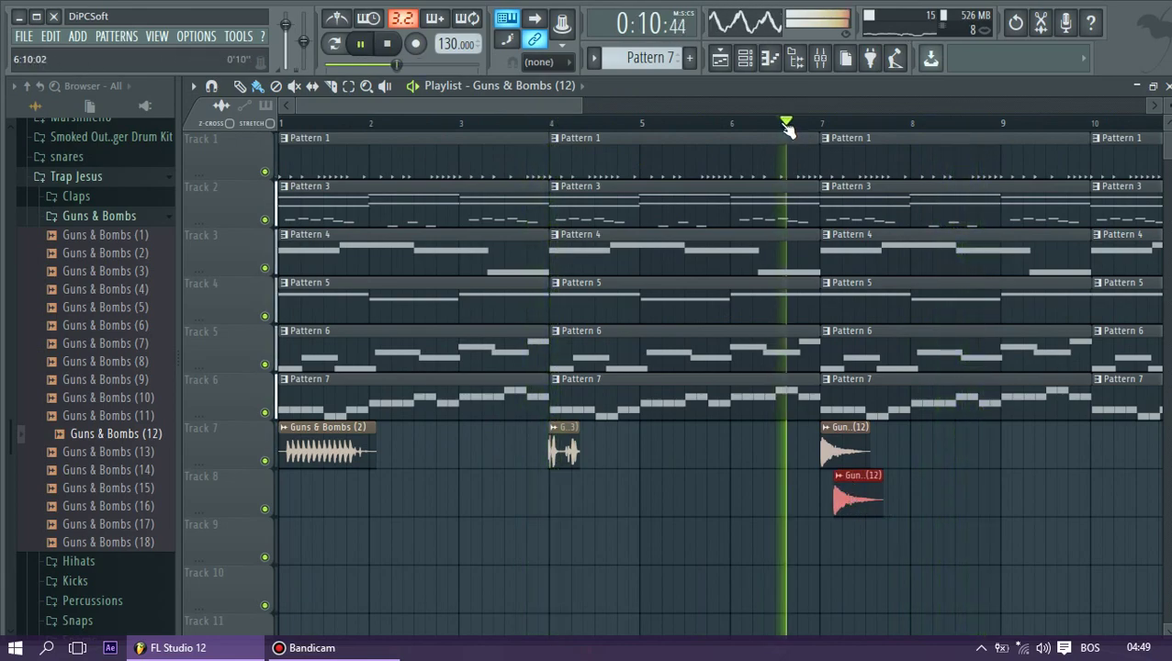
{"action": "key", "text": "space"}
{"action": "key", "text": "space"}
{"action": "left_click", "coordinate": [795, 58]}
{"action": "key", "text": "space"}
Place another Guns & Bombs (12) clip on Track 9, starting slightly after the Track 8 clip, and play the passage
{"action": "left_click", "coordinate": [847, 508]}
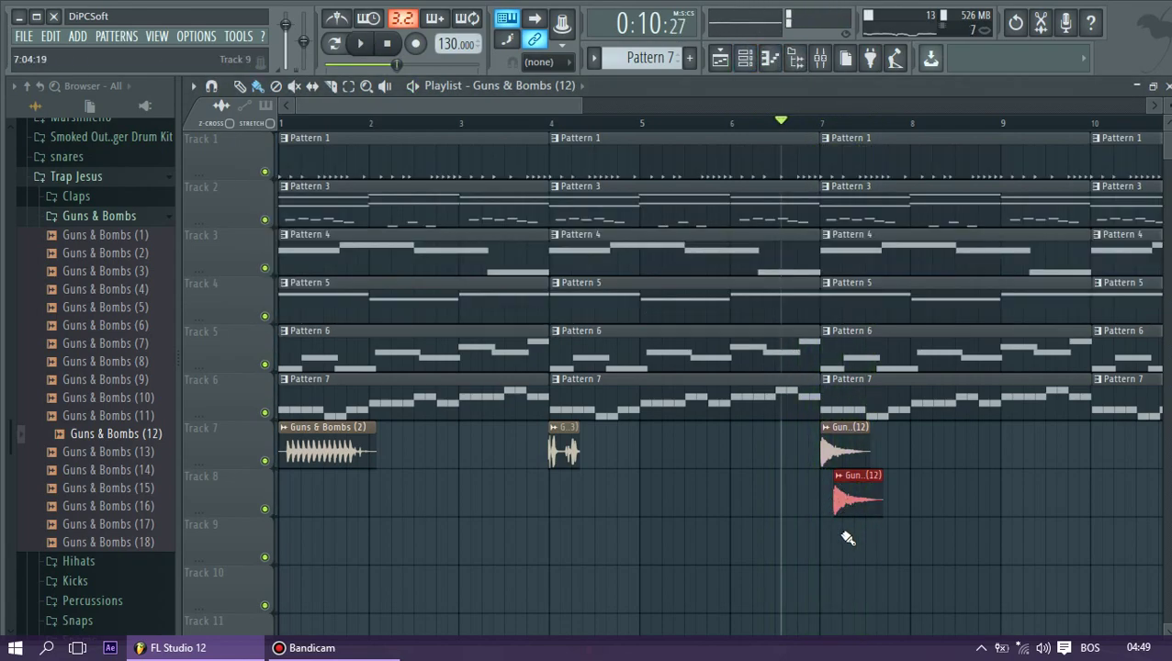
{"action": "key", "text": "space"}
{"action": "left_click_drag", "start_coordinate": [856, 536], "coordinate": [877, 519]}
{"action": "key", "text": "space"}
{"action": "scroll", "coordinate": [800, 411], "scroll_direction": "down", "scroll_amount": 3}
{"action": "key", "text": "space"}
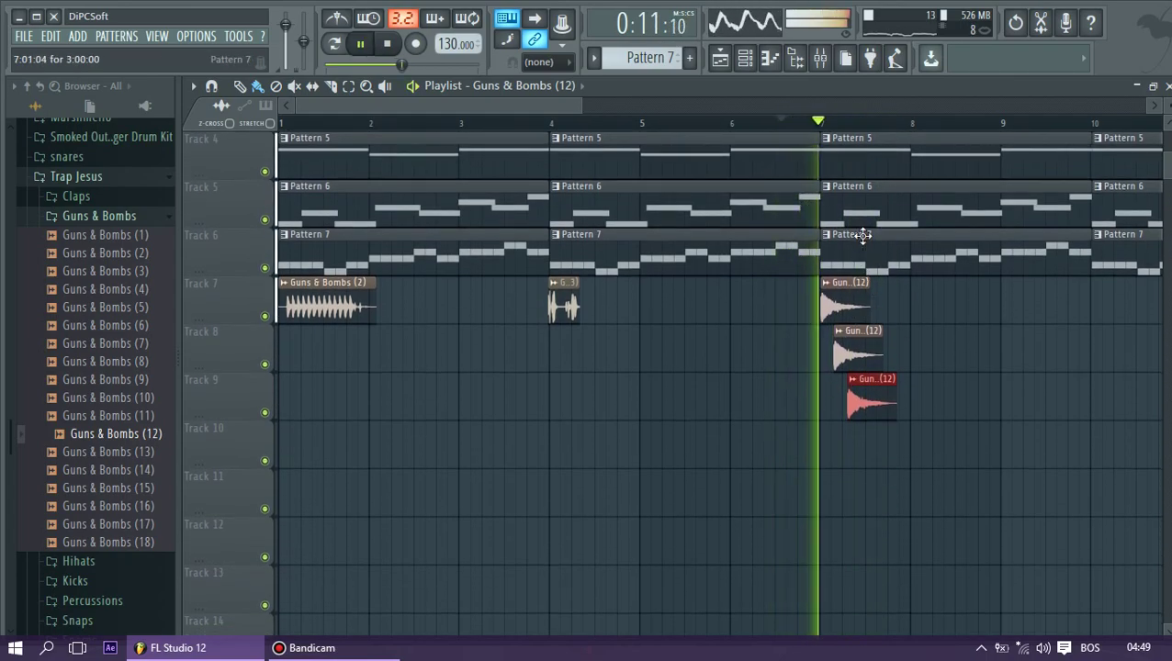
{"action": "key", "text": "space"}
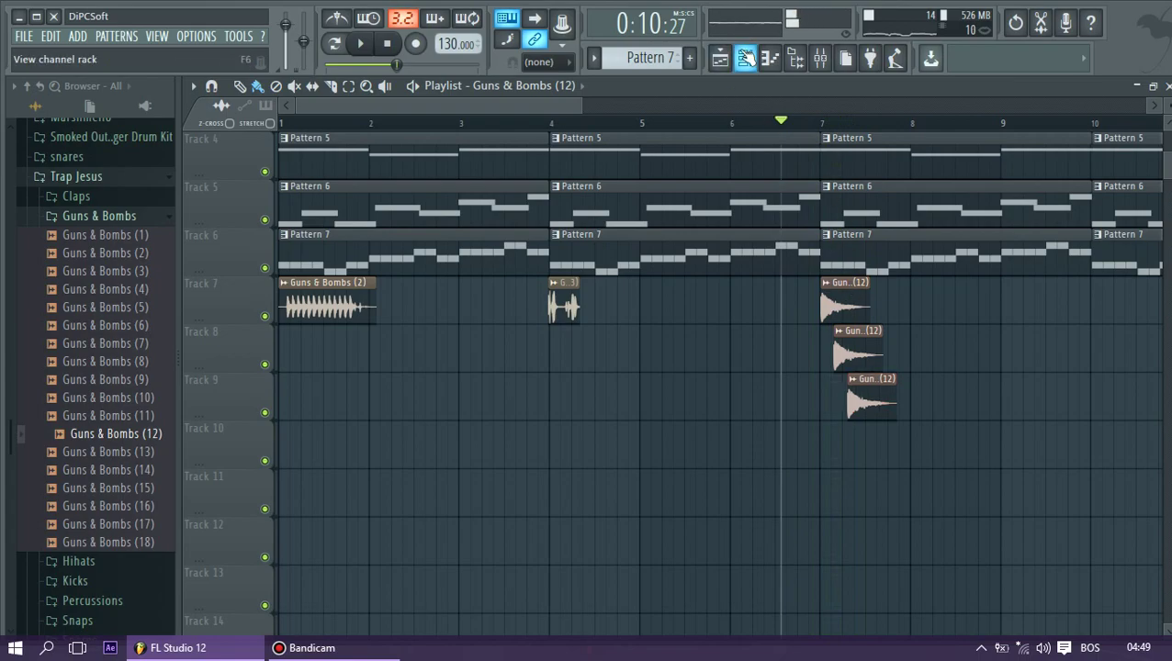
Create an automation clip for the channel volume of Guns & Bombs (12)
{"action": "left_click", "coordinate": [744, 57]}
{"action": "right_click", "coordinate": [365, 285]}
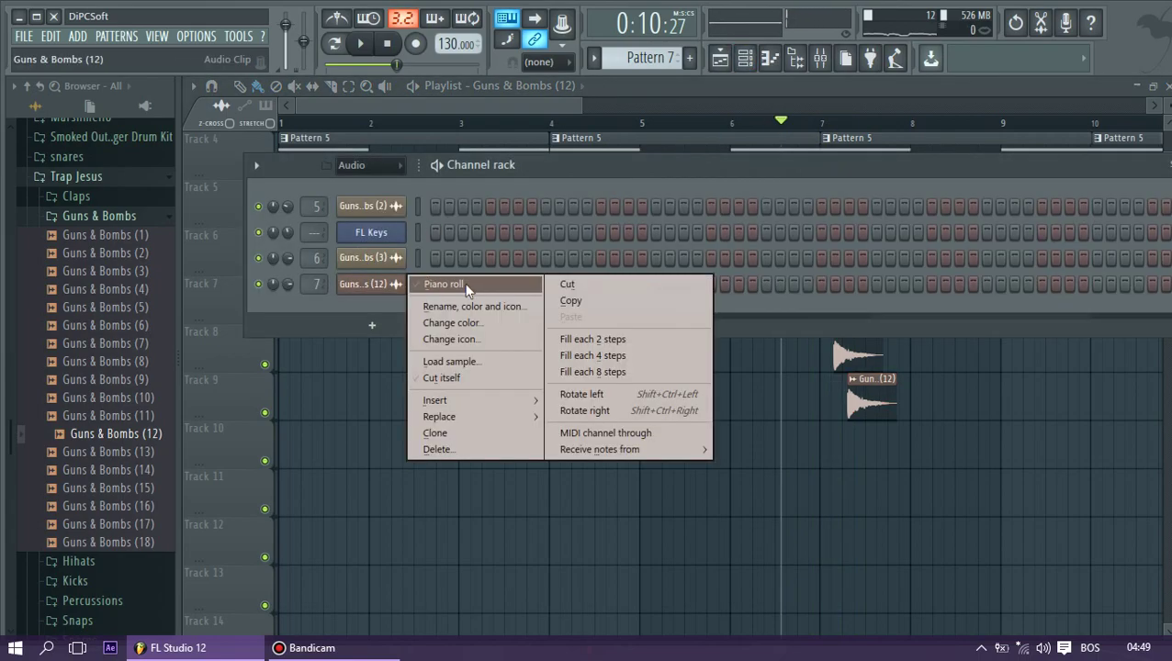
{"action": "left_click", "coordinate": [383, 283]}
{"action": "left_click", "coordinate": [385, 285]}
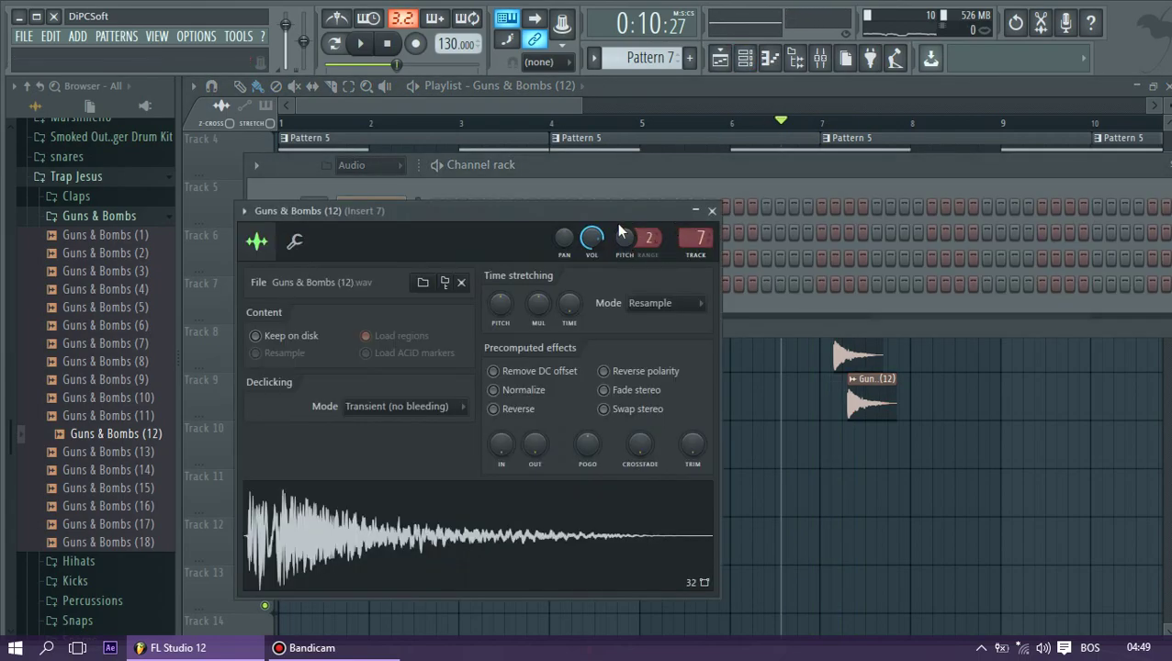
{"action": "right_click", "coordinate": [589, 241]}
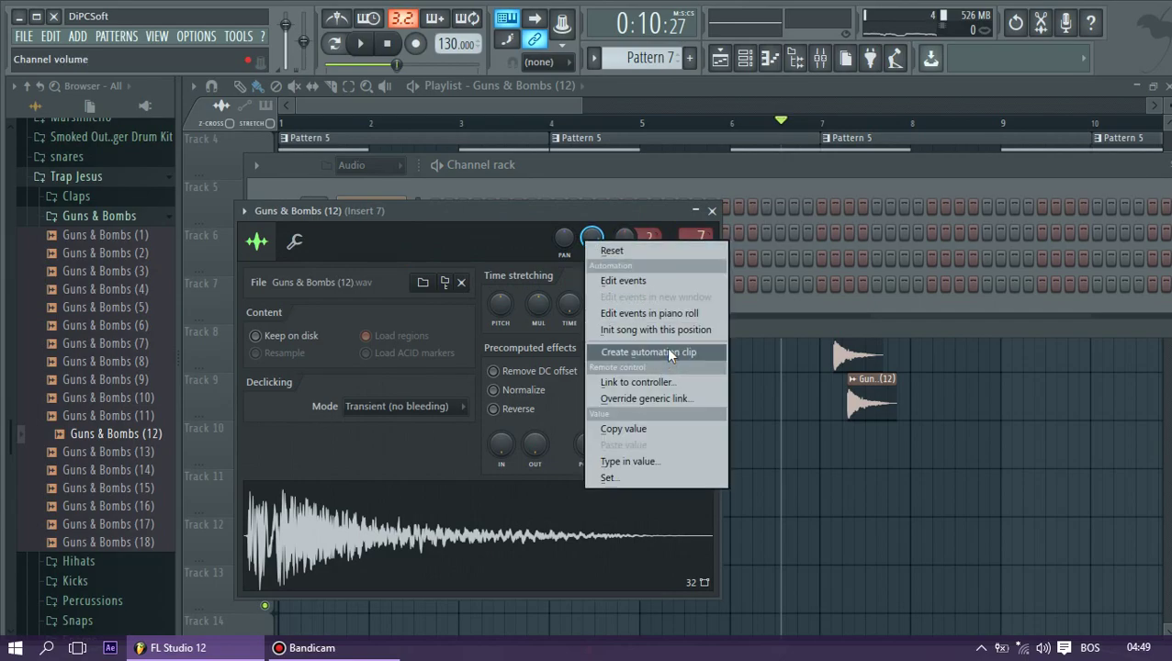
{"action": "left_click", "coordinate": [668, 352]}
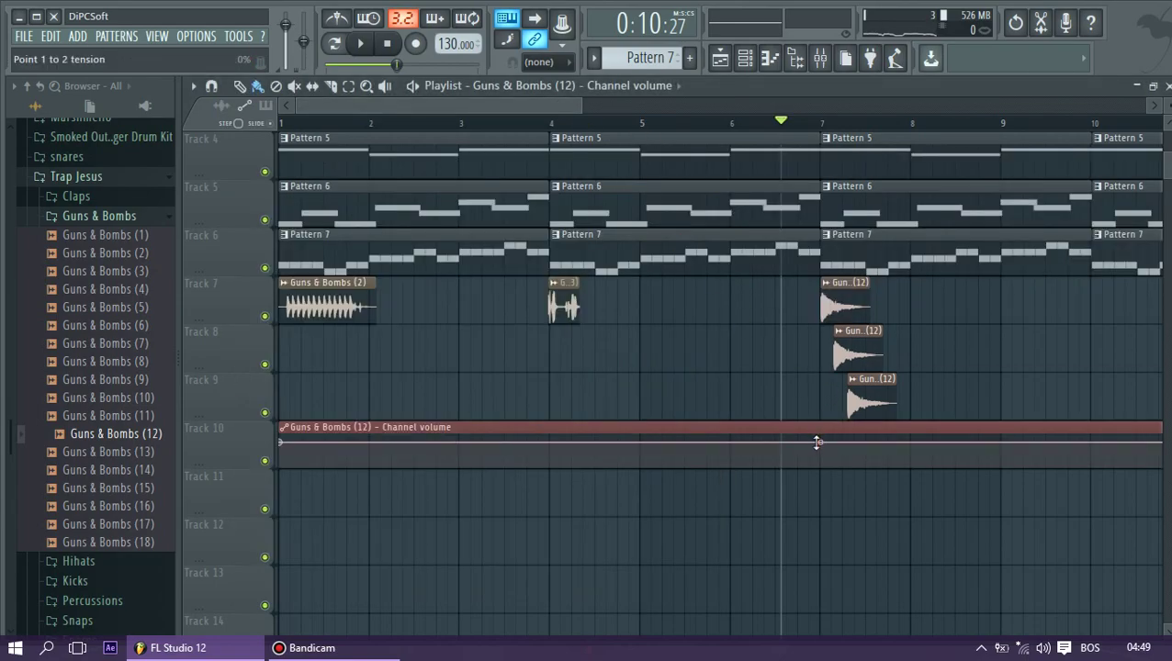
Add volume automation points just before bars 7 and 8 on Track 10, and lower the one near bar 8
{"action": "right_click", "coordinate": [805, 444]}
{"action": "right_click", "coordinate": [903, 444]}
{"action": "left_click_drag", "start_coordinate": [904, 445], "coordinate": [908, 460]}
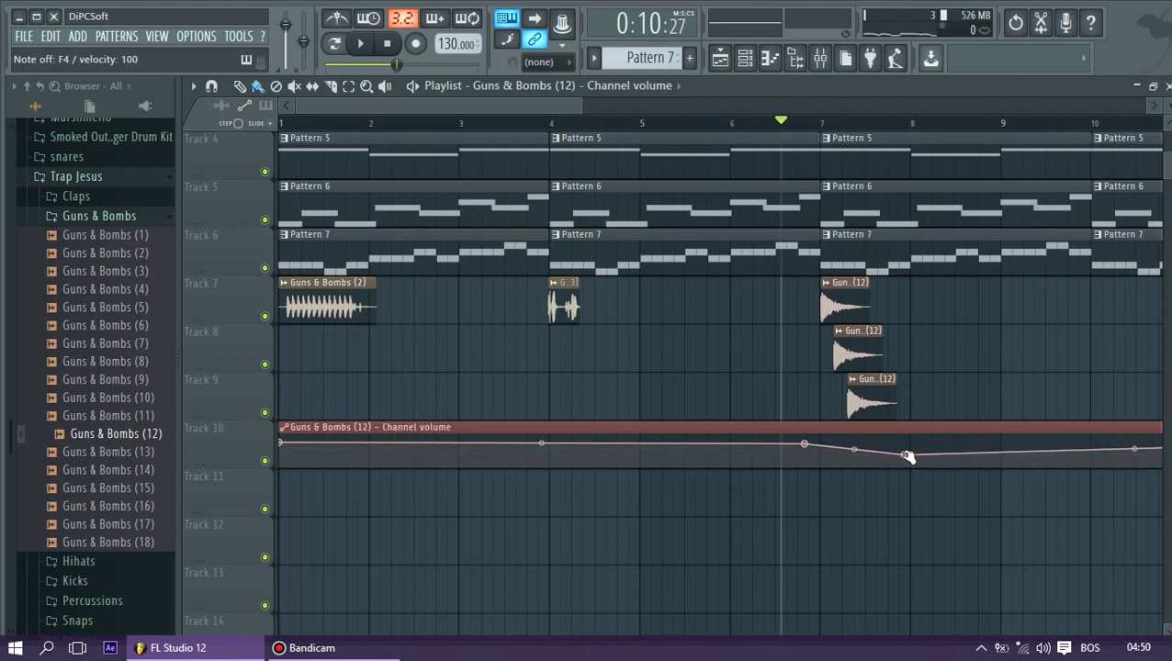
{"action": "key", "text": "space"}
{"action": "key", "text": "space"}
Lower the automation point before bar 7 to 53% and the one before bar 8 to 29%, checking by playback
{"action": "left_click_drag", "start_coordinate": [806, 450], "coordinate": [809, 457]}
{"action": "key", "text": "space"}
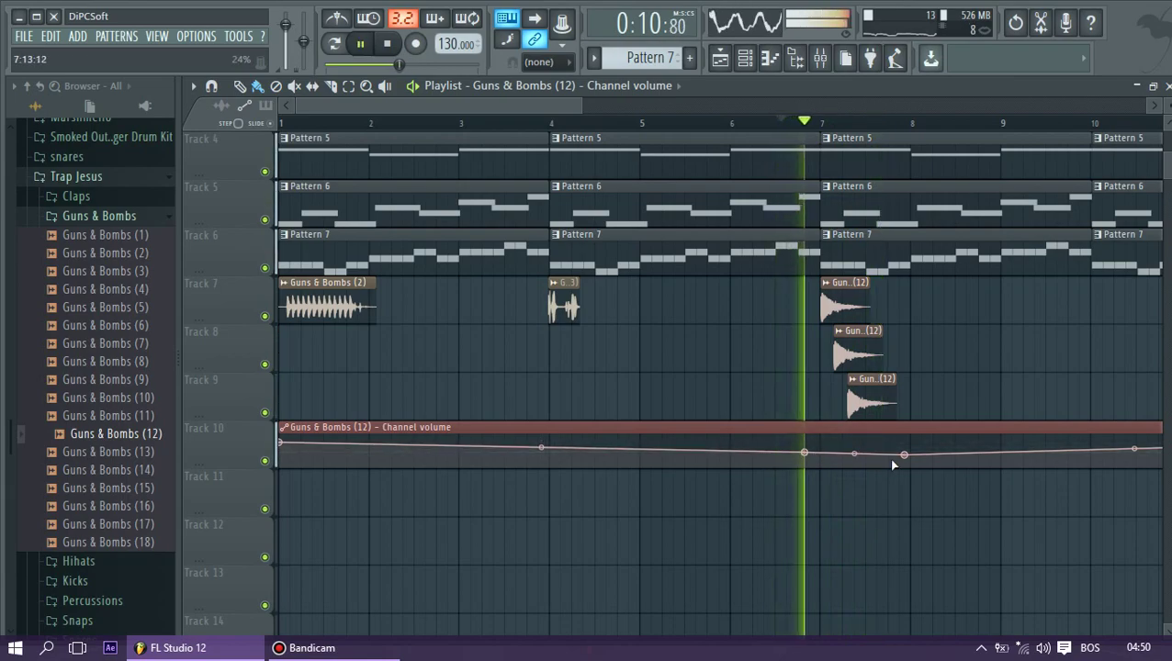
{"action": "key", "text": "space"}
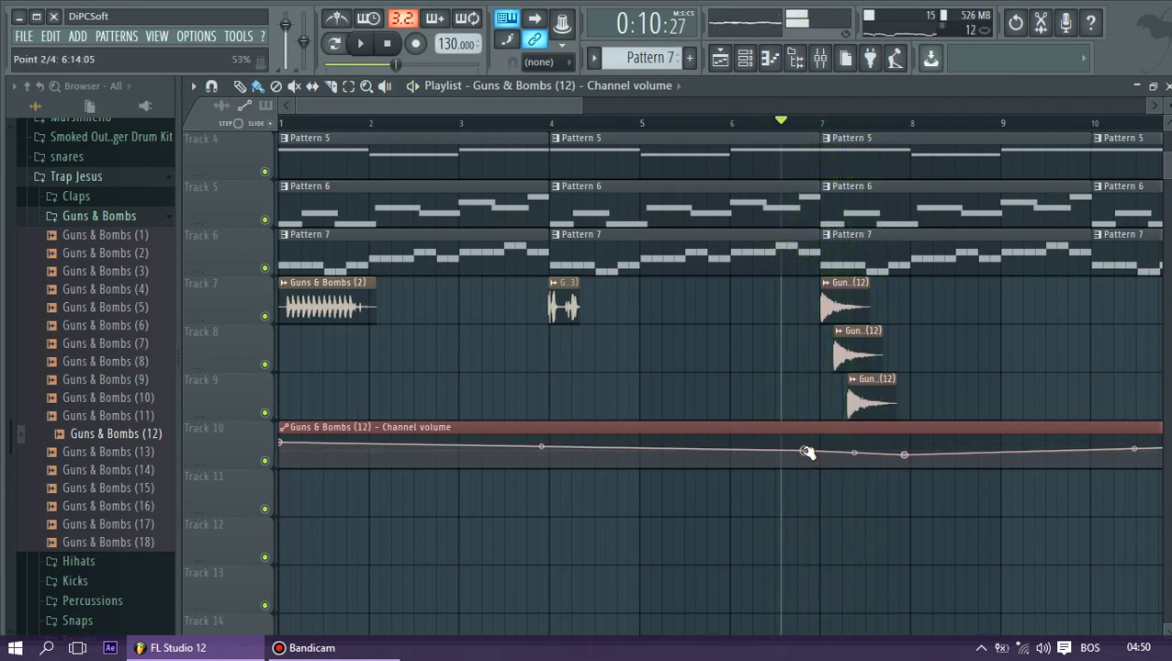
{"action": "key", "text": "space"}
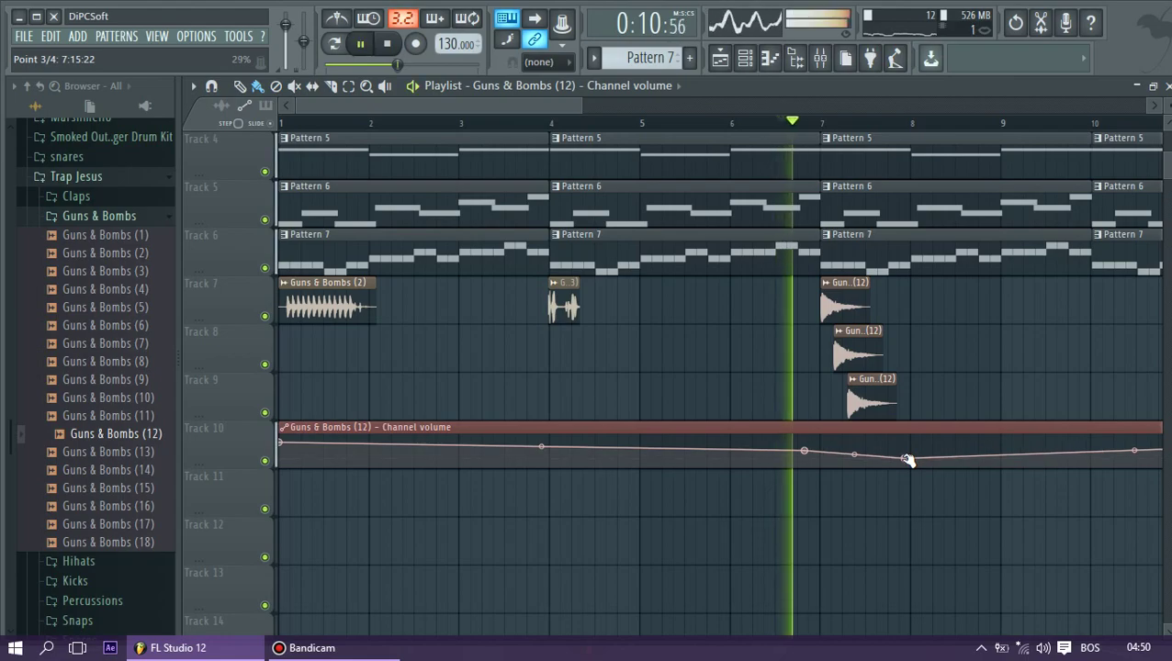
{"action": "scroll", "coordinate": [922, 381], "scroll_direction": "down", "scroll_amount": 1}
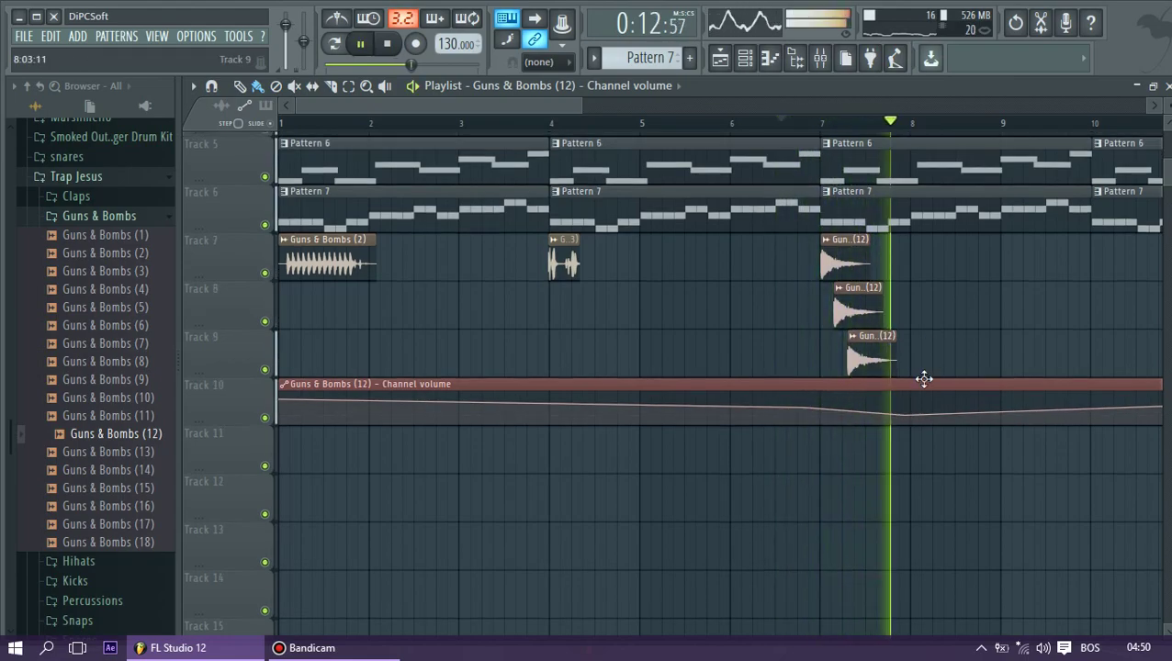
Slice the Track 10 volume automation clip around bar 7 and delete the segments before and after it
{"action": "scroll", "coordinate": [669, 199], "scroll_direction": "up", "scroll_amount": 3}
{"action": "left_click_drag", "start_coordinate": [583, 106], "coordinate": [1148, 109]}
{"action": "key", "text": "space"}
{"action": "scroll", "coordinate": [555, 467], "scroll_direction": "down", "scroll_amount": 2}
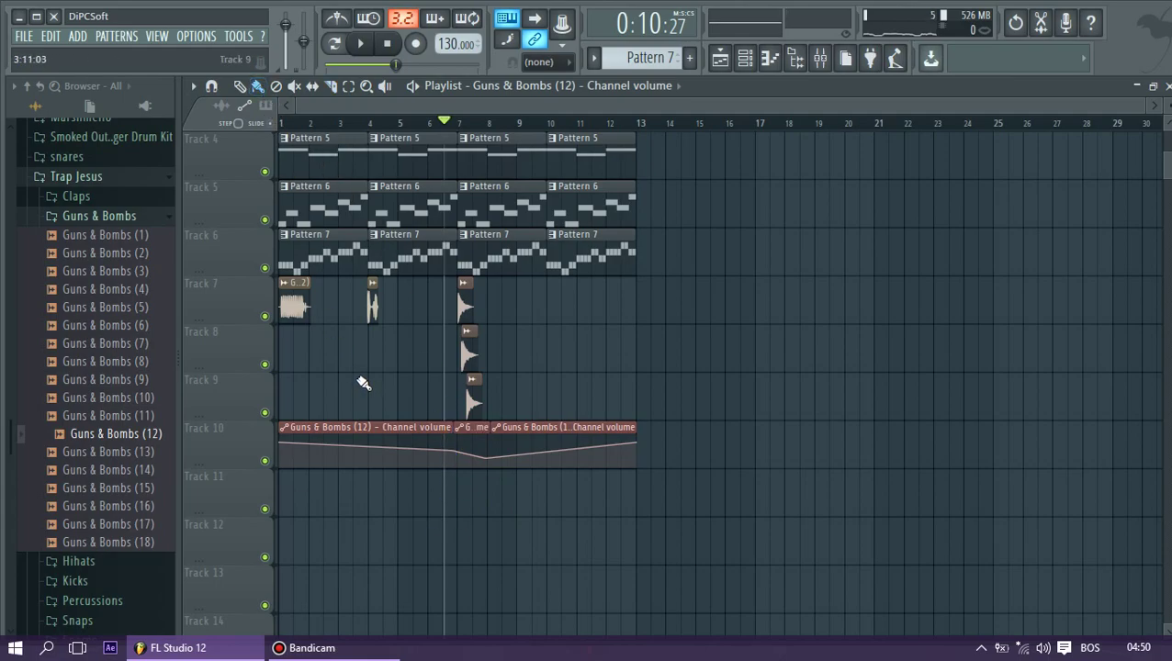
{"action": "right_click", "coordinate": [378, 439]}
{"action": "right_click", "coordinate": [576, 452]}
{"action": "key", "text": "space"}
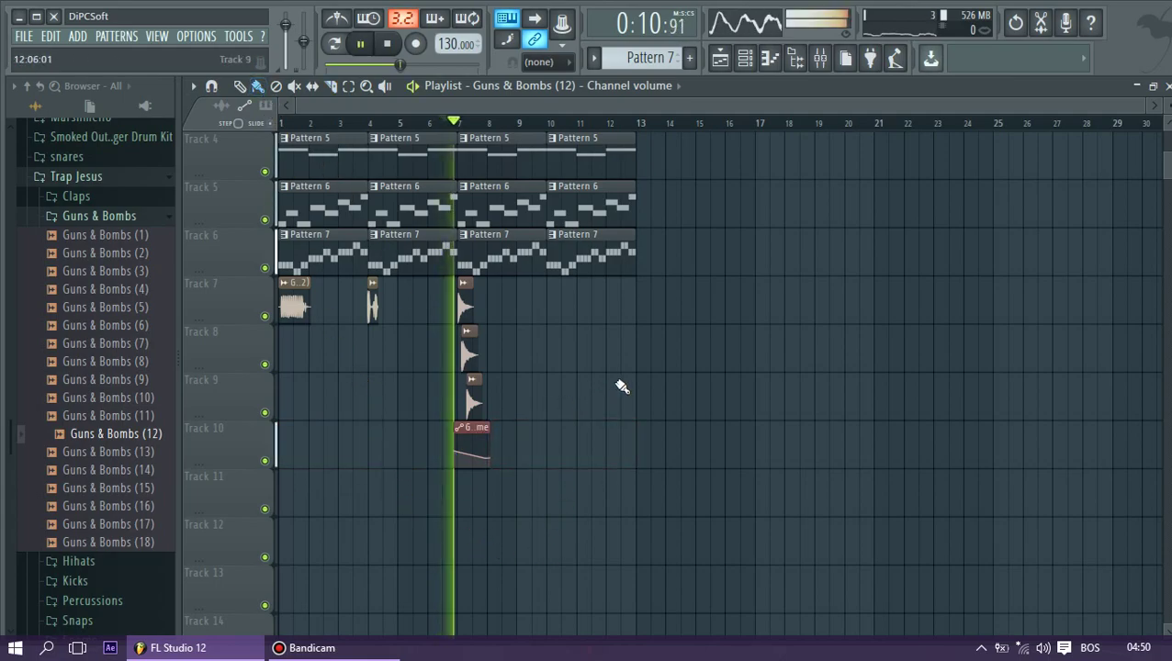
{"action": "key", "text": "space"}
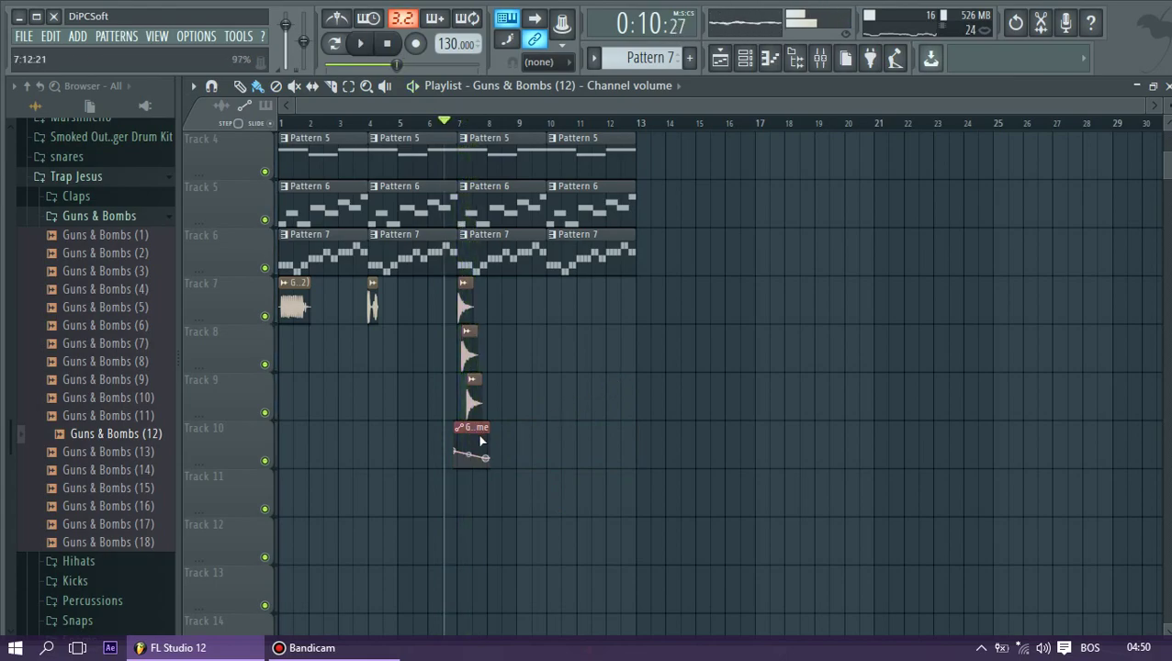
Move the remaining volume automation clip slightly earlier on Track 10 and play the arrangement through bar 10
{"action": "key", "text": "space"}
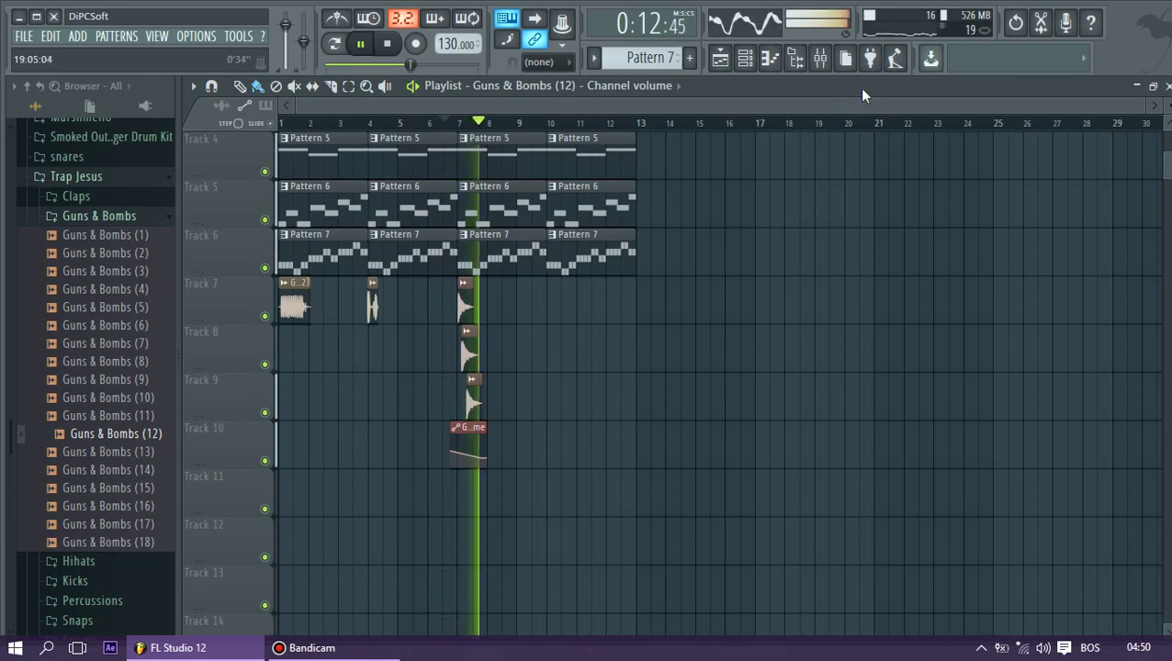
{"action": "left_click_drag", "start_coordinate": [1144, 106], "coordinate": [718, 93]}
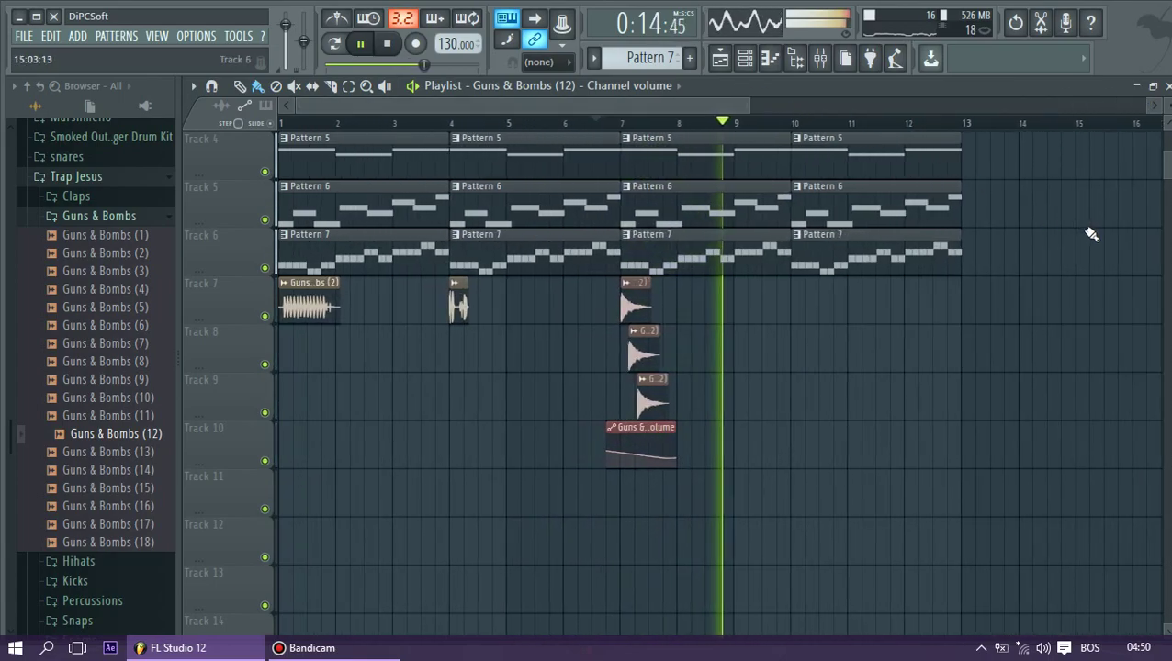
{"action": "scroll", "coordinate": [1091, 235], "scroll_direction": "up", "scroll_amount": 3}
{"action": "scroll", "coordinate": [1082, 235], "scroll_direction": "down", "scroll_amount": 2}
{"action": "scroll", "coordinate": [1066, 230], "scroll_direction": "down", "scroll_amount": 1}
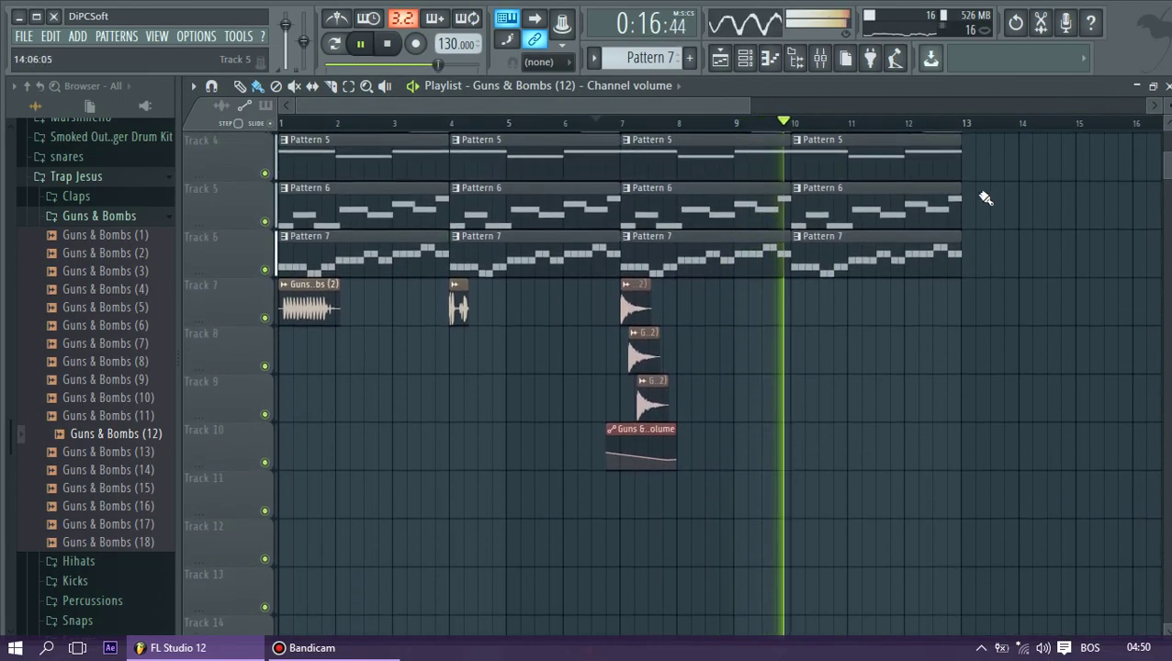
{"action": "left_click_drag", "start_coordinate": [751, 106], "coordinate": [1133, 131]}
{"action": "scroll", "coordinate": [726, 267], "scroll_direction": "up", "scroll_amount": 3}
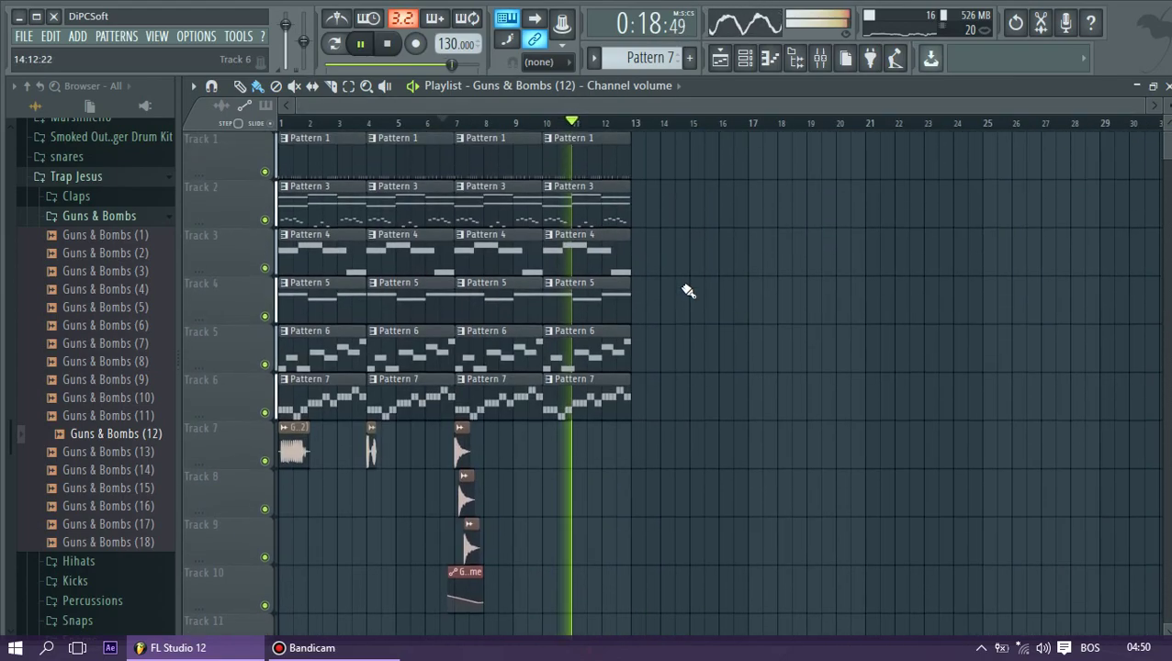
Place a Guns & Bombs (2) clip on Track 7 just before bar 10 and play it
{"action": "key", "text": "space"}
{"action": "left_click_drag", "start_coordinate": [110, 471], "coordinate": [108, 492]}
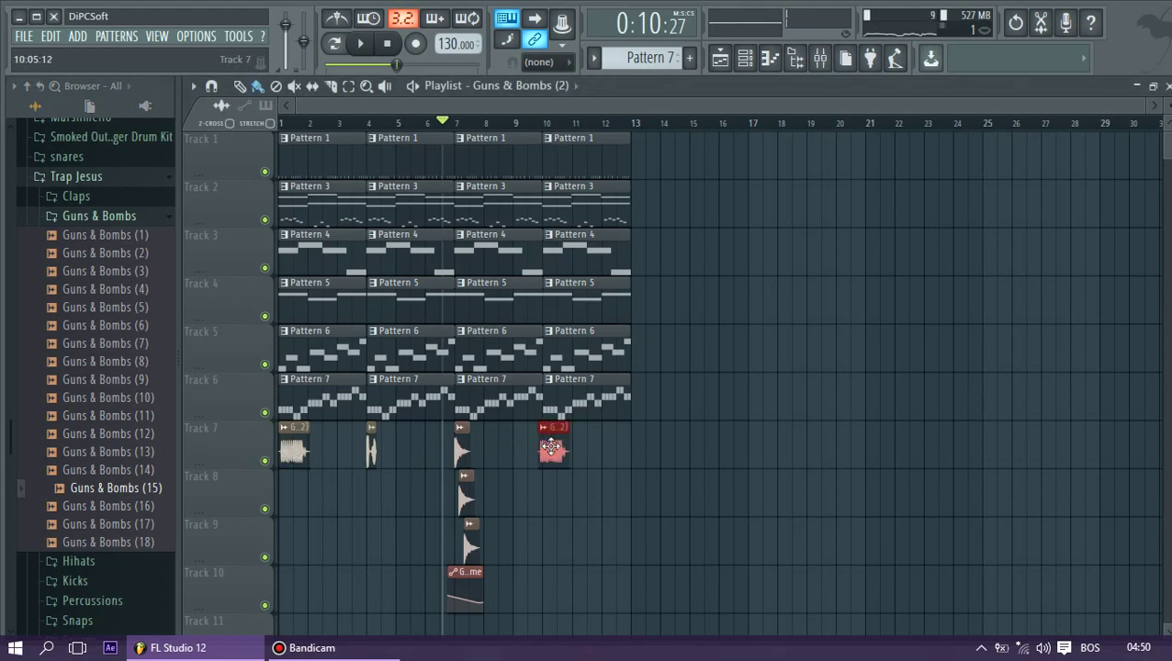
{"action": "key", "text": "space"}
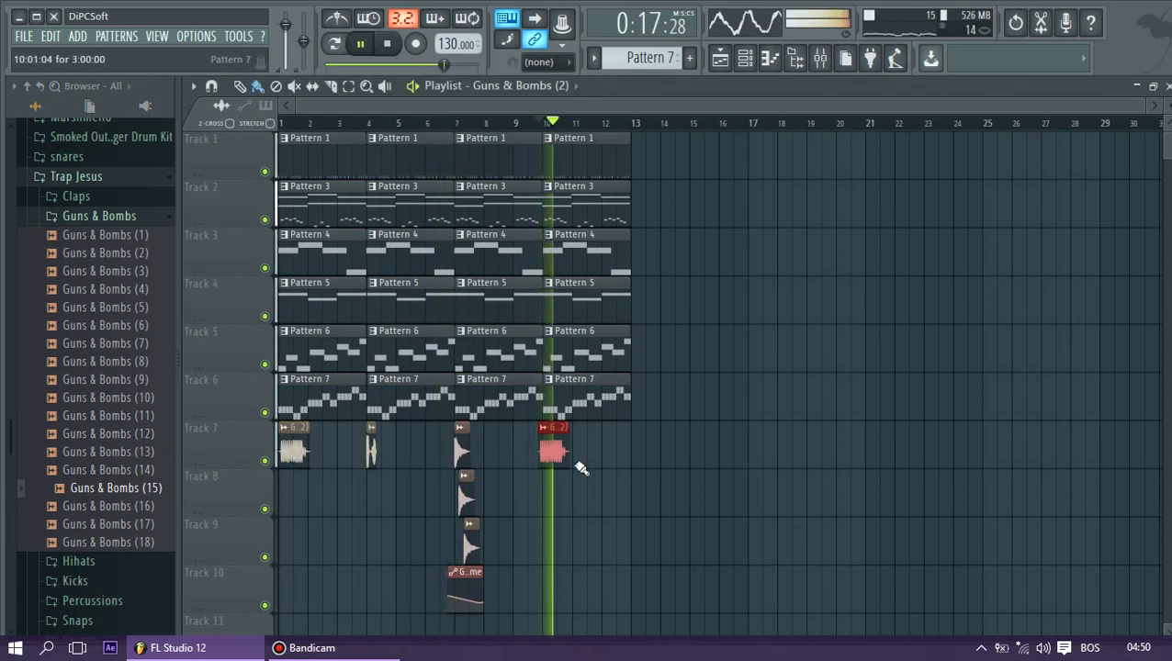
Extend the Guns & Bombs (2) clip near bar 10 to just past bar 12 and play it back
{"action": "left_click_drag", "start_coordinate": [566, 452], "coordinate": [595, 457]}
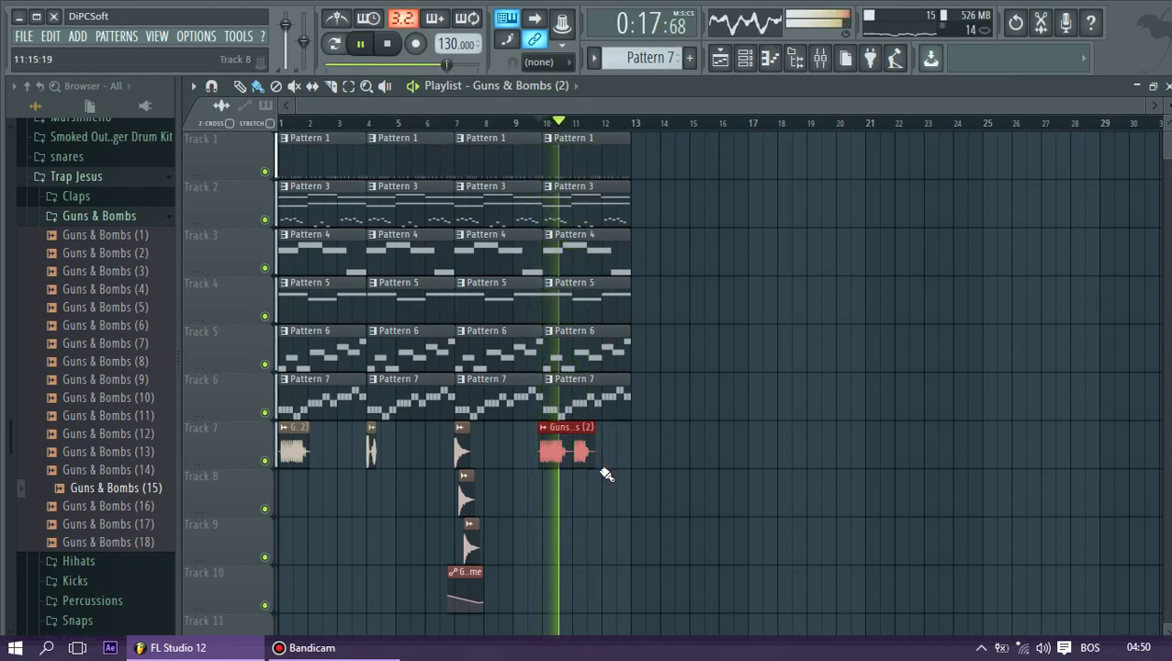
{"action": "mouse_move", "coordinate": [592, 451]}
{"action": "left_mouse_down"}
{"action": "mouse_move", "coordinate": [622, 452]}
{"action": "mouse_move", "coordinate": [610, 451]}
{"action": "left_mouse_up"}
{"action": "key", "text": "space"}
{"action": "key", "text": "space"}
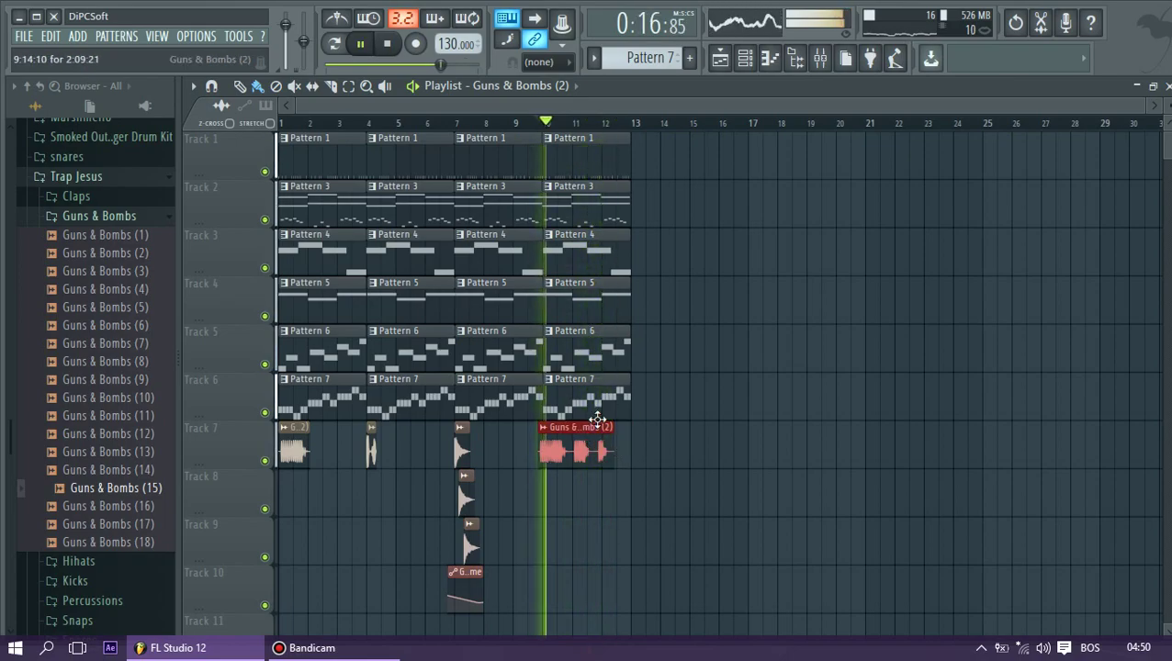
Shorten the Guns & Bombs (2) clip near bar 10 to end before bar 11, audition it, and return to the song start
{"action": "key", "text": "space"}
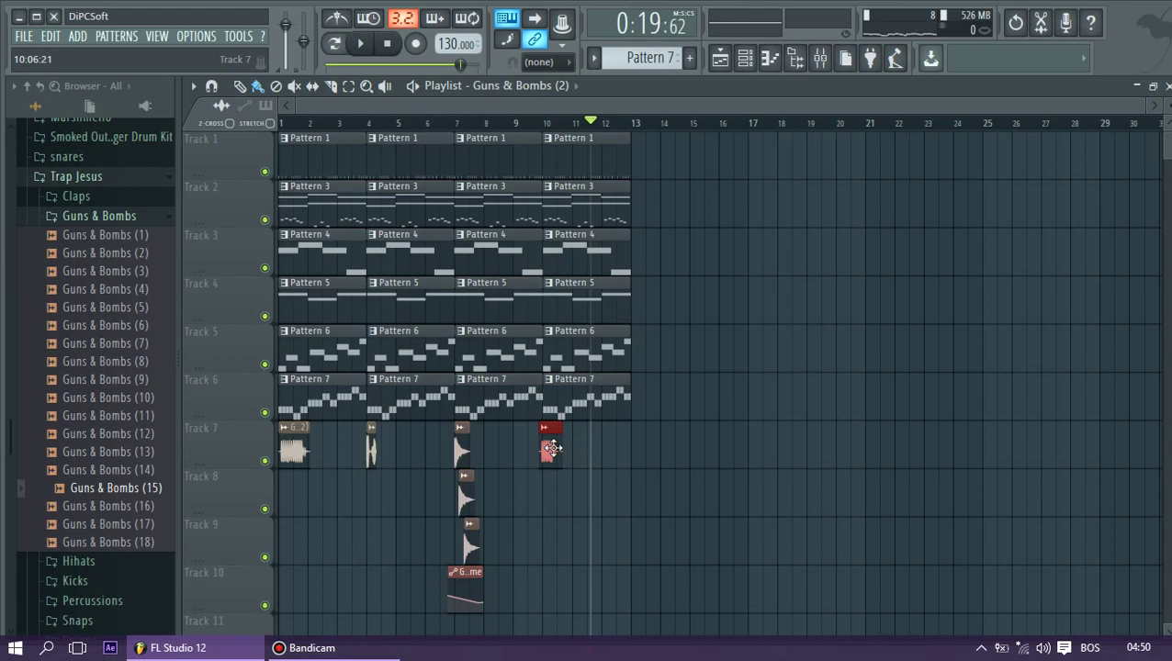
{"action": "key", "text": "space"}
{"action": "left_click_drag", "start_coordinate": [459, 65], "coordinate": [327, 64]}
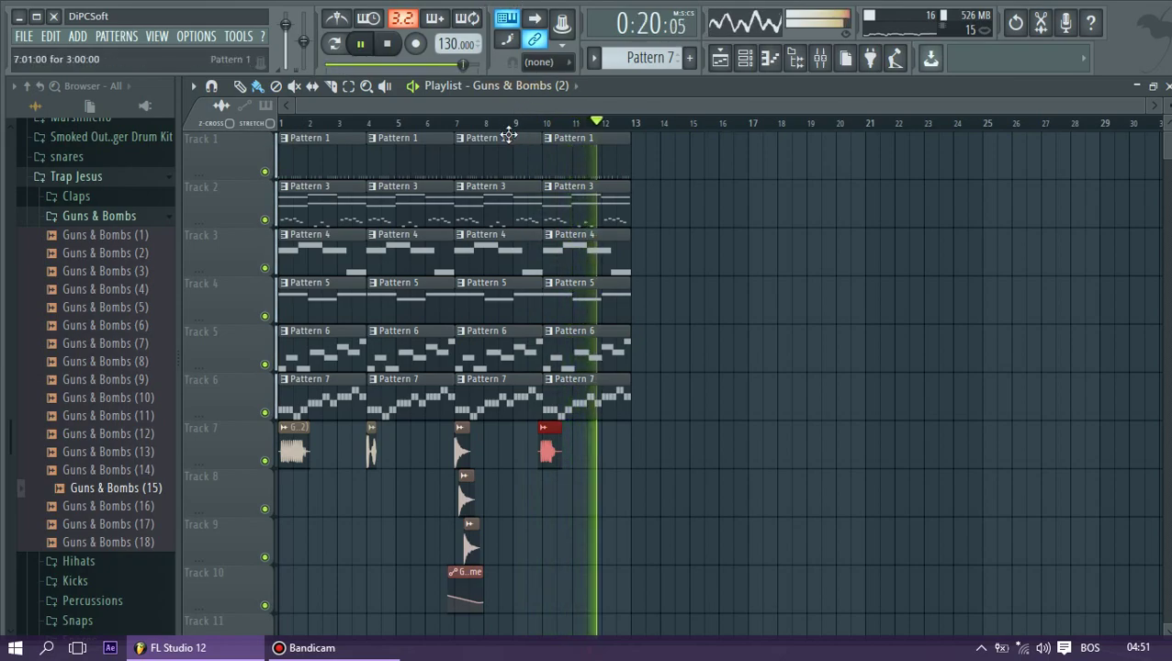
{"action": "key", "text": "space"}
Copy all the playlist clips to start at bar 13, and copy the doubled section to start at bar 25
{"action": "left_click_drag", "start_coordinate": [725, 151], "coordinate": [266, 541]}
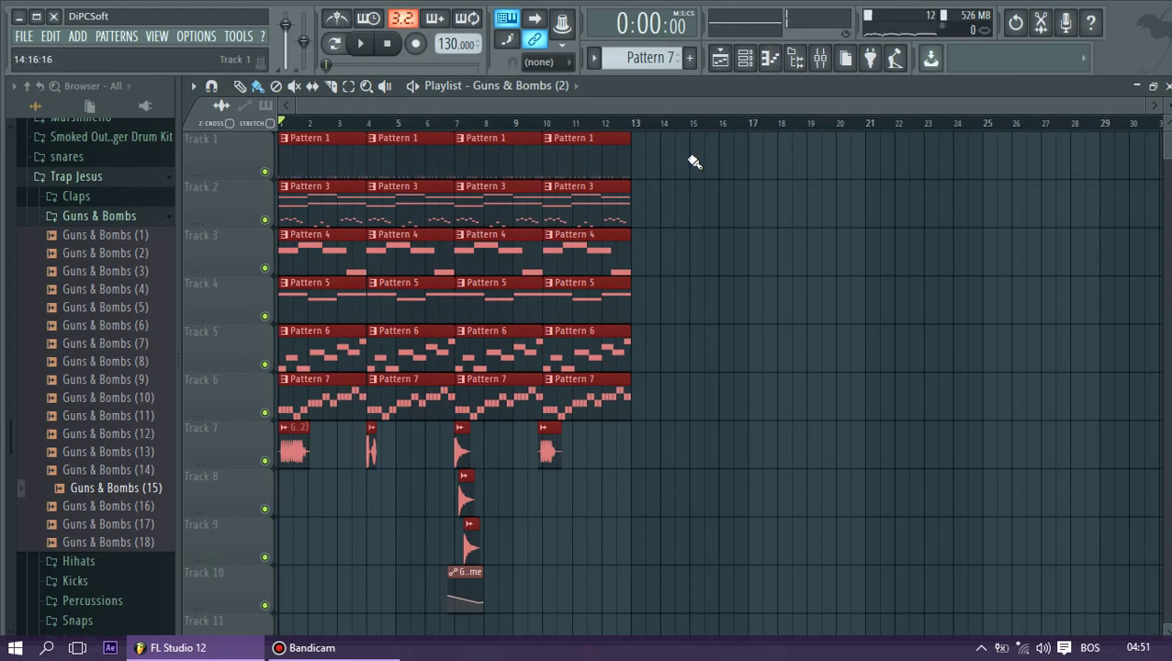
{"action": "left_click_drag", "start_coordinate": [306, 149], "coordinate": [657, 198]}
{"action": "left_click_drag", "start_coordinate": [923, 110], "coordinate": [271, 613]}
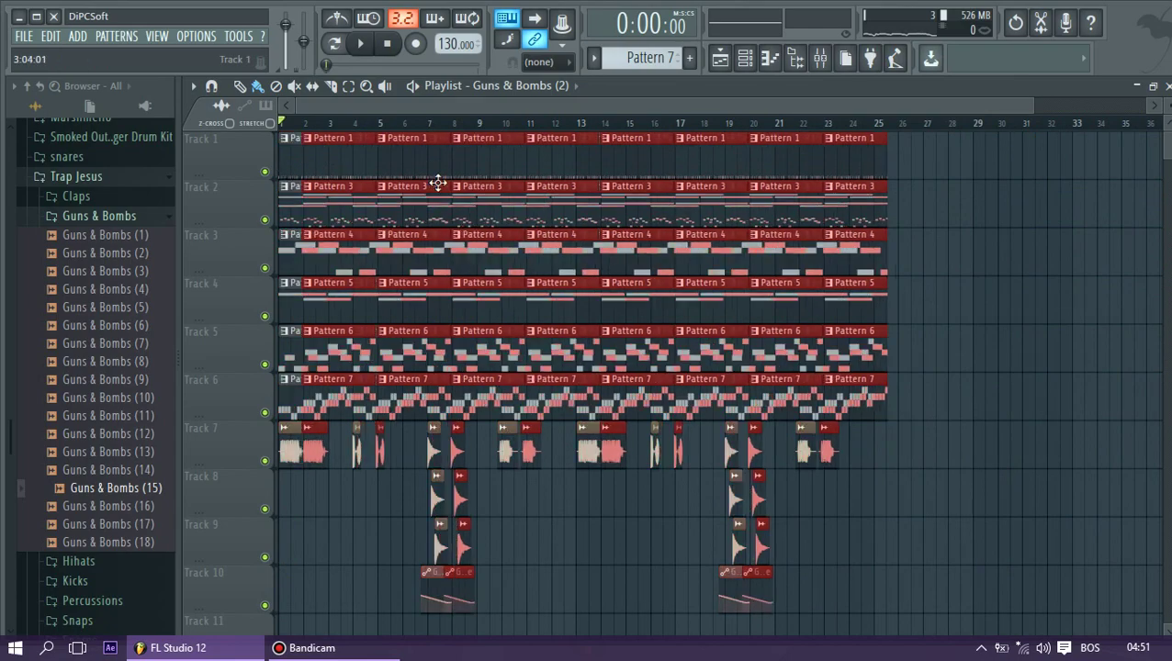
{"action": "key", "text": "ctrl+b"}
{"action": "left_click_drag", "start_coordinate": [883, 137], "coordinate": [895, 138]}
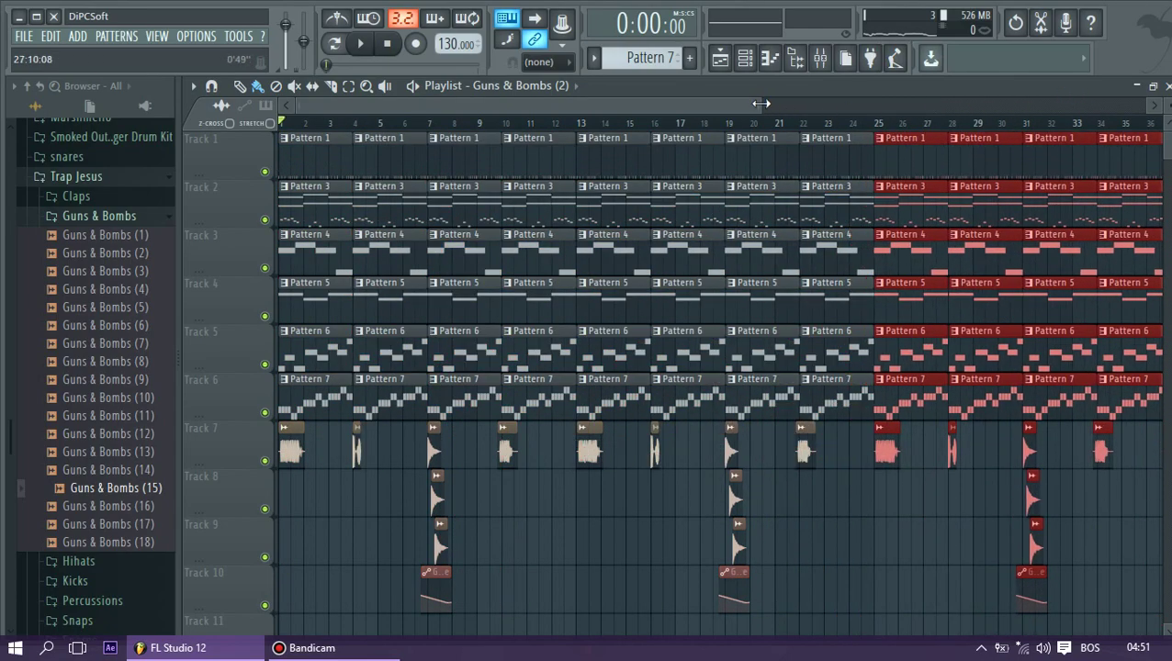
{"action": "left_click_drag", "start_coordinate": [762, 104], "coordinate": [905, 106]}
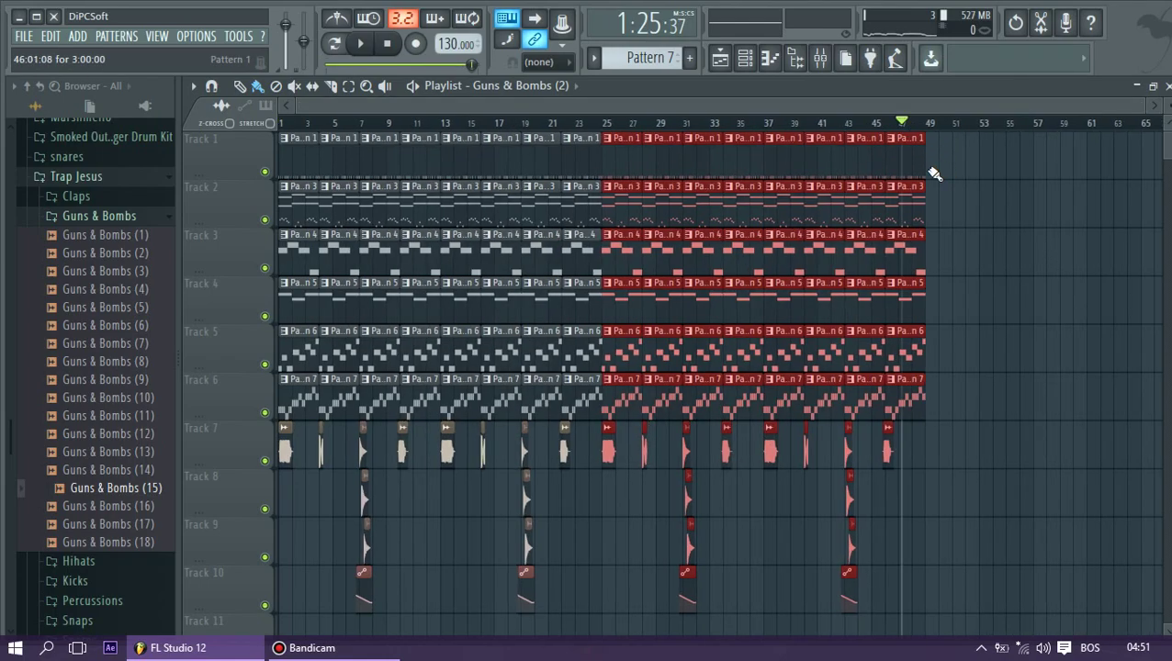
Copy the whole 48-bar arrangement to start at bar 49 and play across the join
{"action": "left_click_drag", "start_coordinate": [983, 152], "coordinate": [235, 588]}
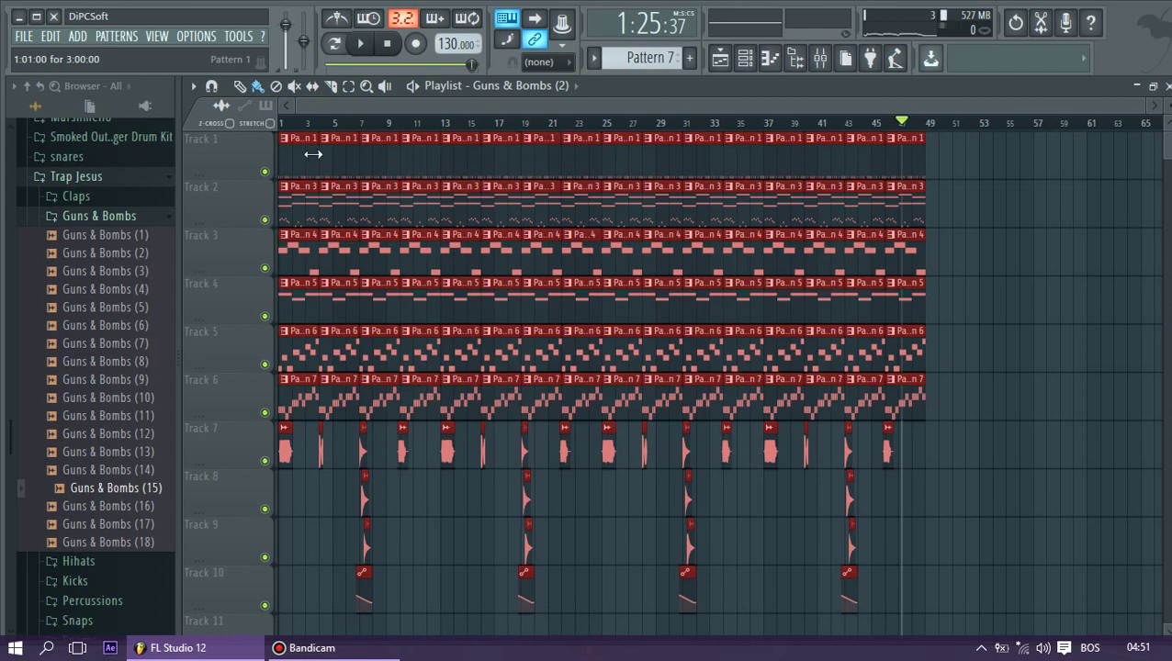
{"action": "left_click_drag", "start_coordinate": [297, 152], "coordinate": [940, 142]}
{"action": "key", "text": "space"}
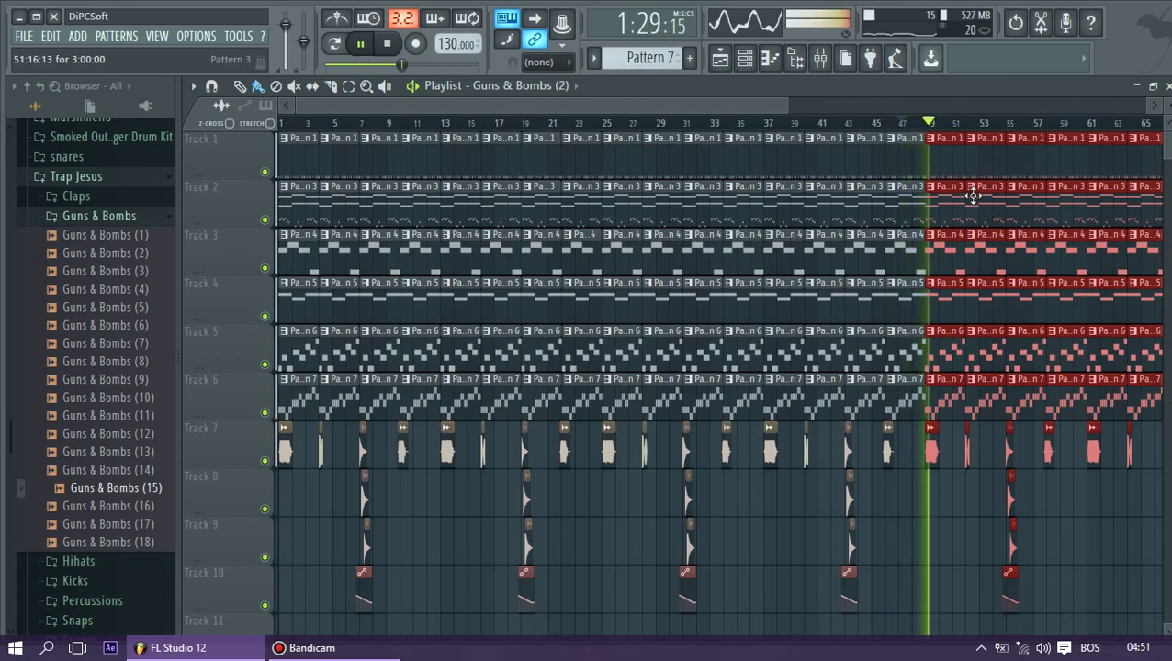
{"action": "scroll", "coordinate": [896, 234], "scroll_direction": "down", "scroll_amount": 2}
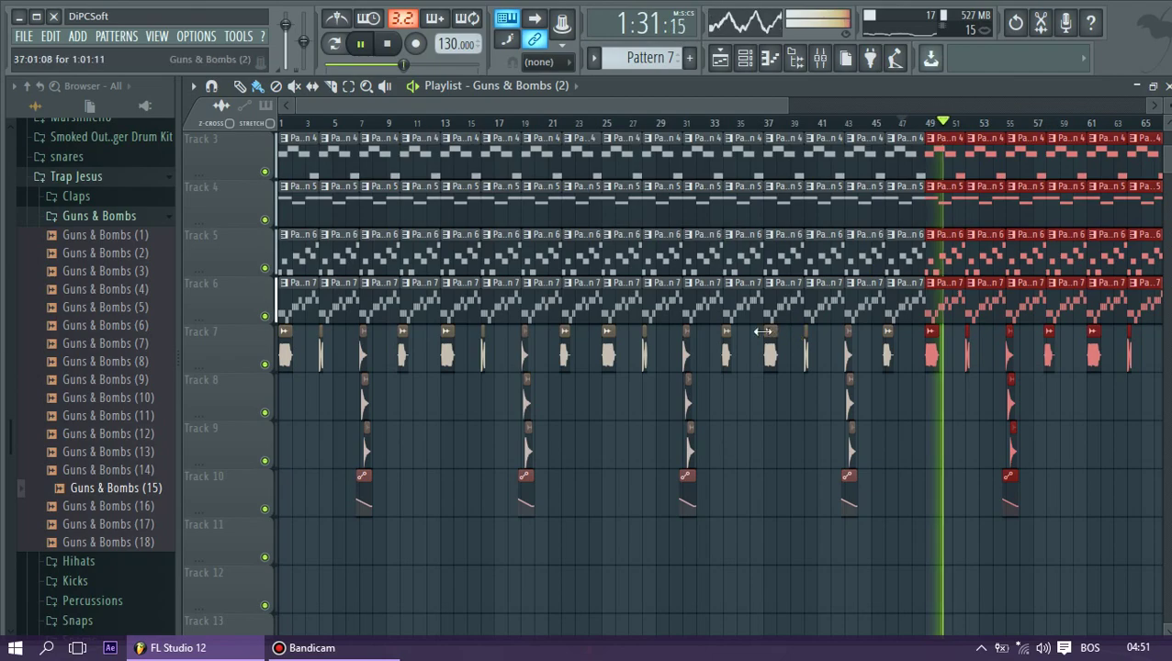
Check the Guns & Bombs (3) clip near bar 52 and its channel settings, and replay the passage from bar 51
{"action": "scroll", "coordinate": [639, 339], "scroll_direction": "up", "scroll_amount": 2}
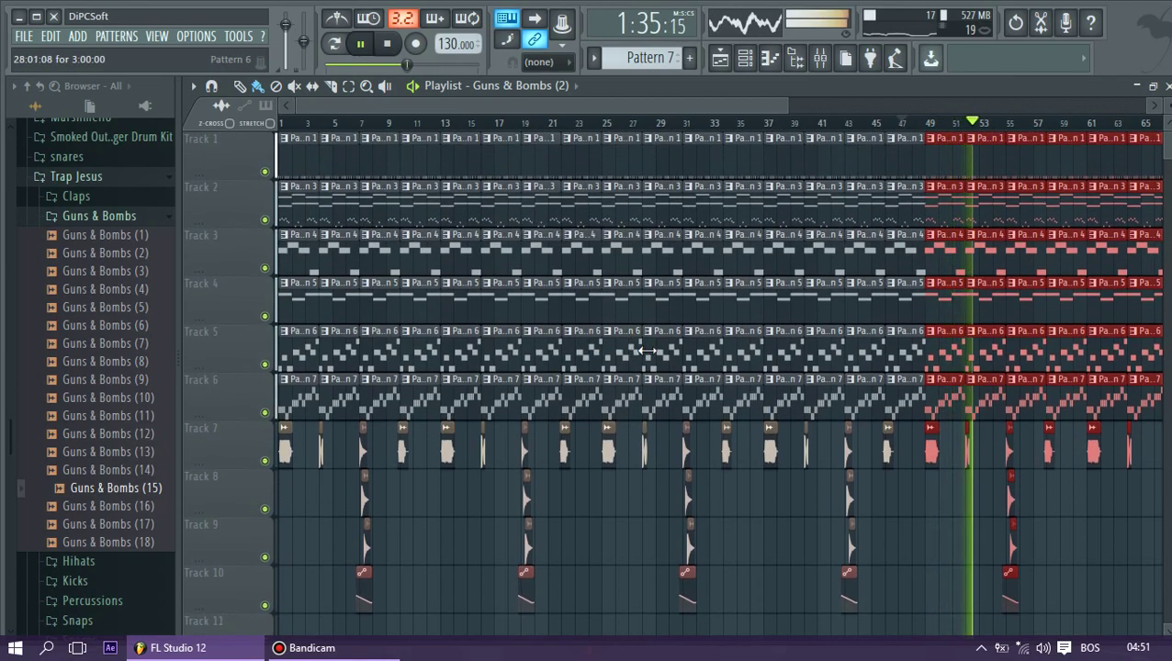
{"action": "scroll", "coordinate": [895, 377], "scroll_direction": "down", "scroll_amount": 1}
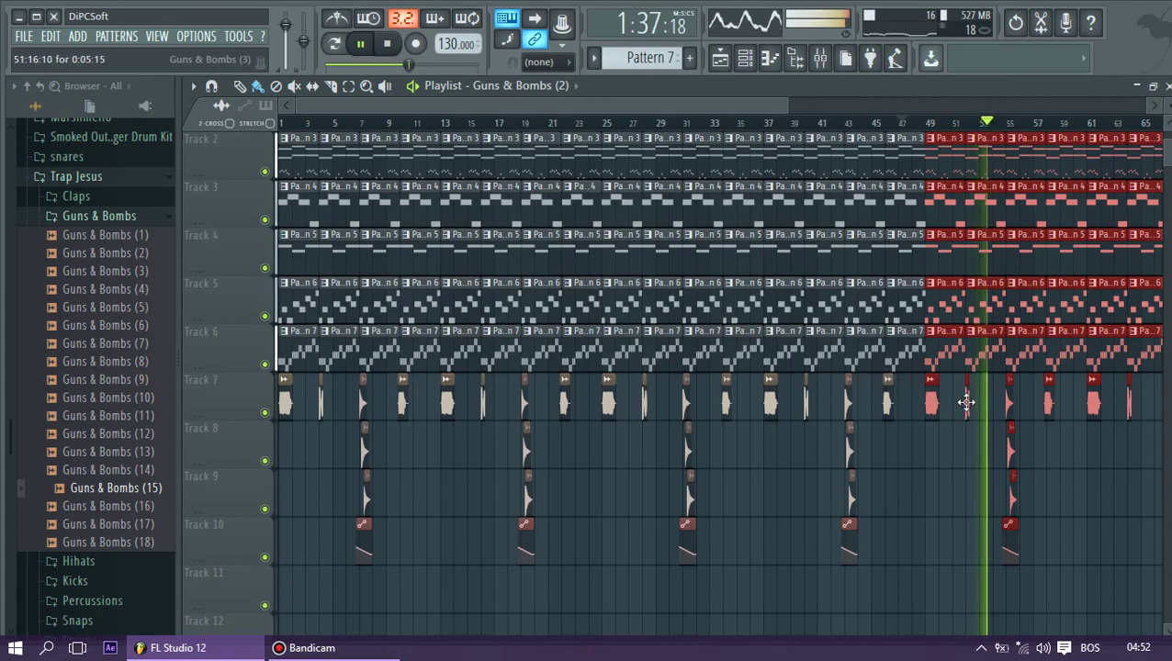
{"action": "left_click", "coordinate": [770, 57]}
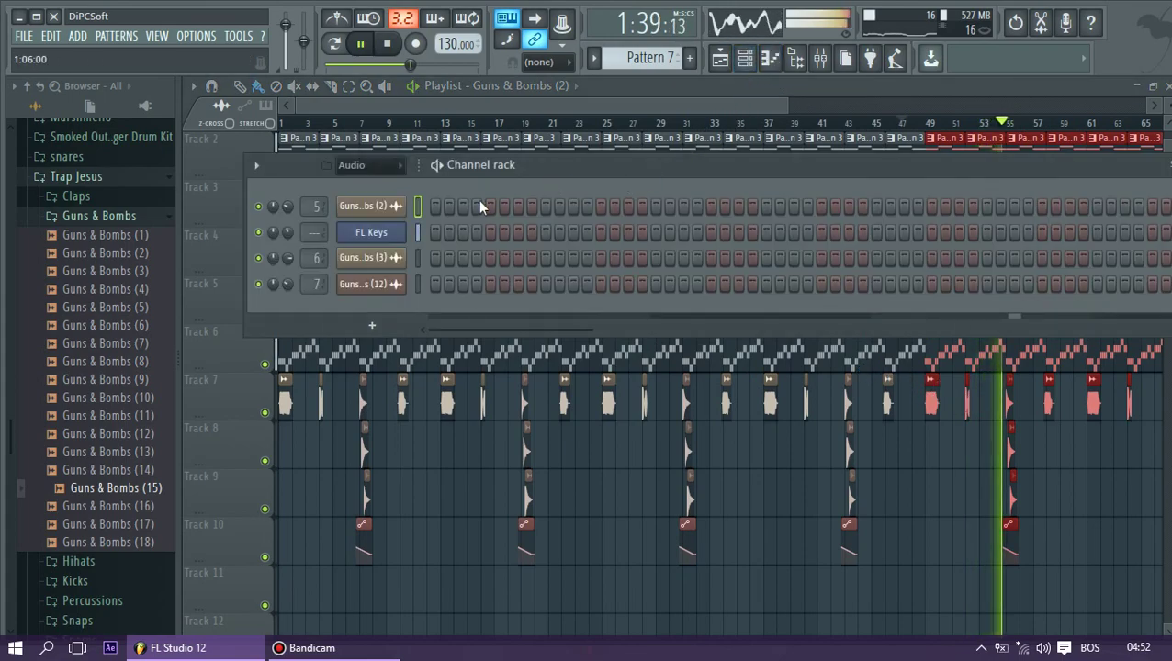
{"action": "left_click_drag", "start_coordinate": [551, 168], "coordinate": [589, 71]}
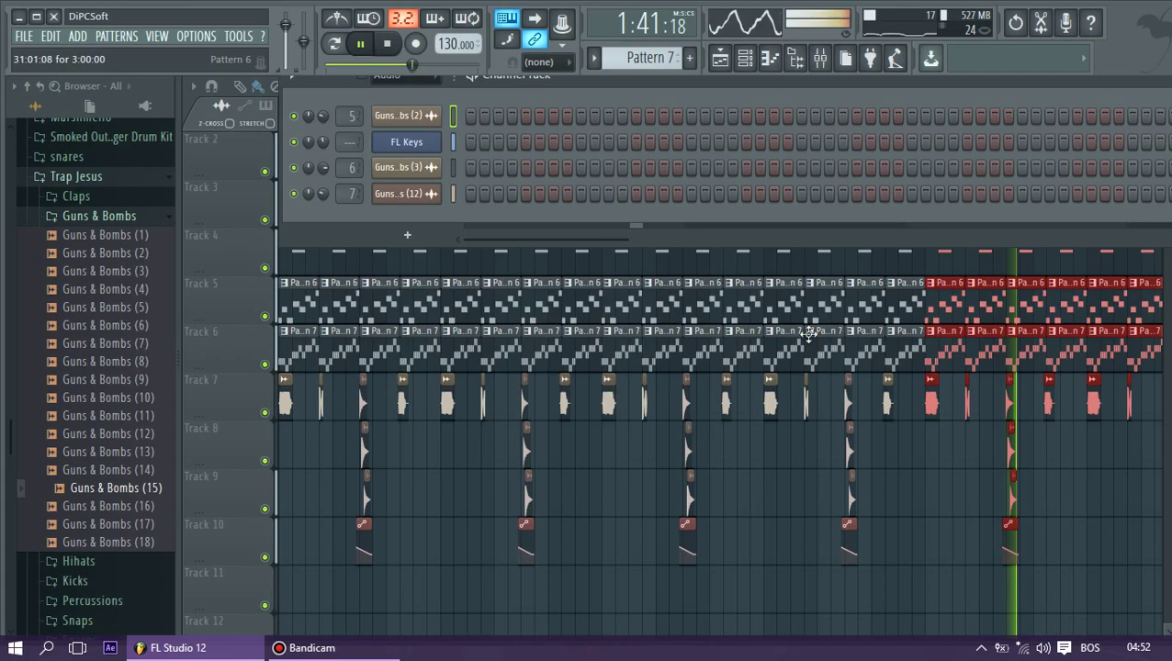
{"action": "left_click", "coordinate": [966, 405]}
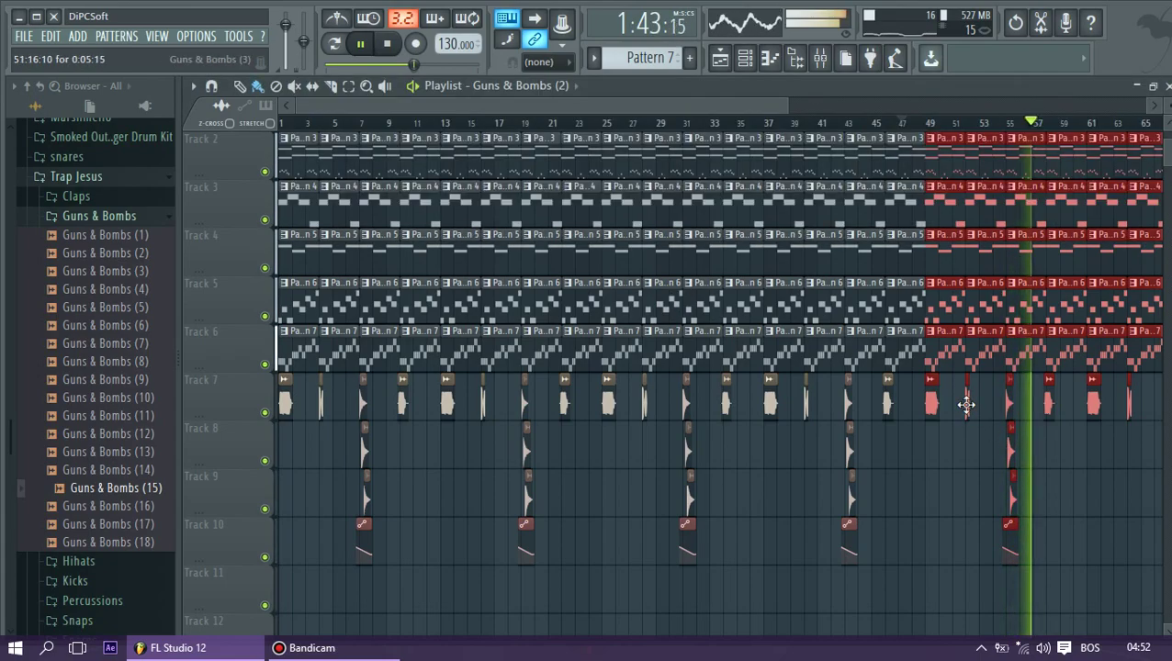
{"action": "double_click", "coordinate": [961, 405]}
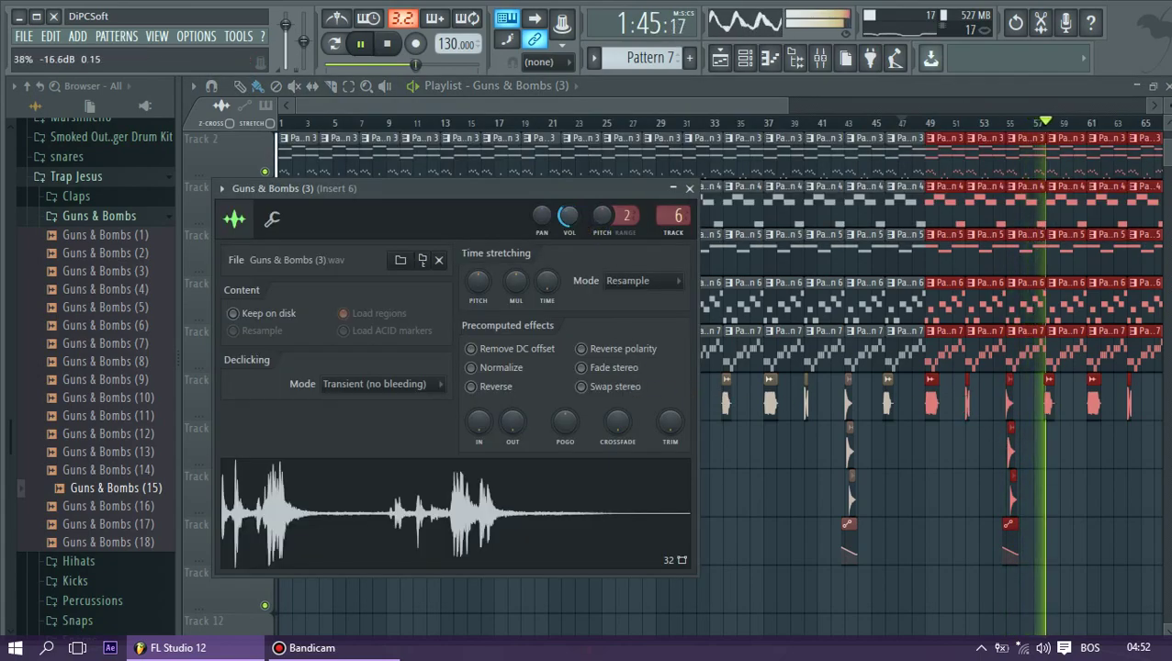
{"action": "left_click", "coordinate": [967, 124]}
{"action": "left_click", "coordinate": [958, 124]}
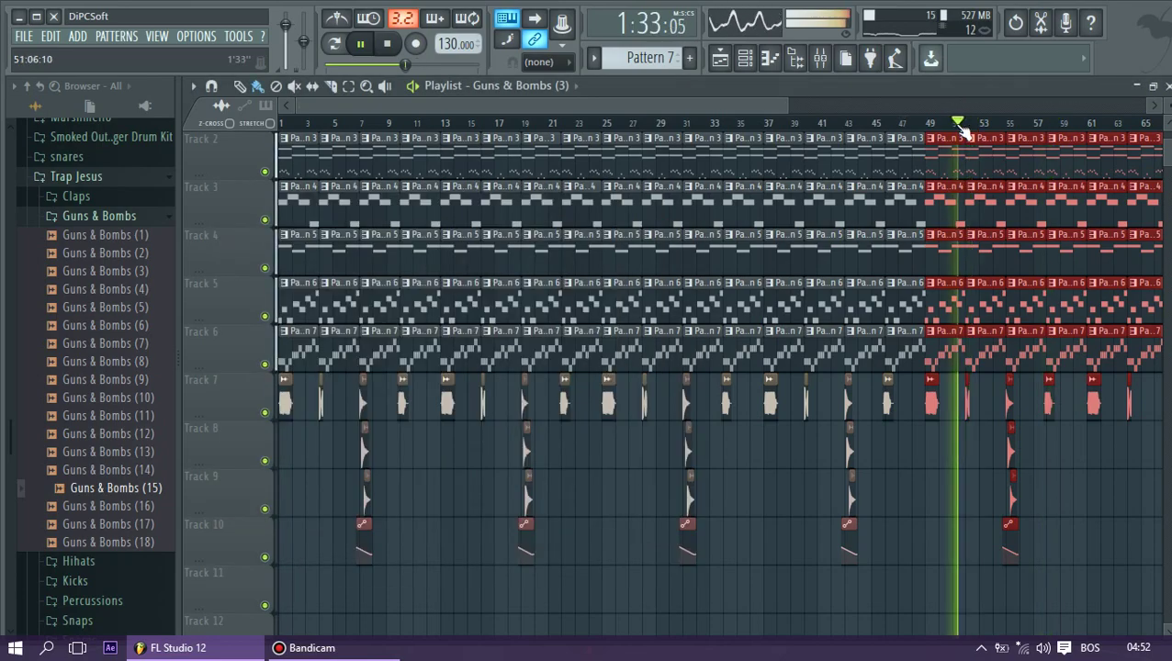
{"action": "scroll", "coordinate": [772, 344], "scroll_direction": "down", "scroll_amount": 2}
{"action": "scroll", "coordinate": [447, 310], "scroll_direction": "up", "scroll_amount": 3}
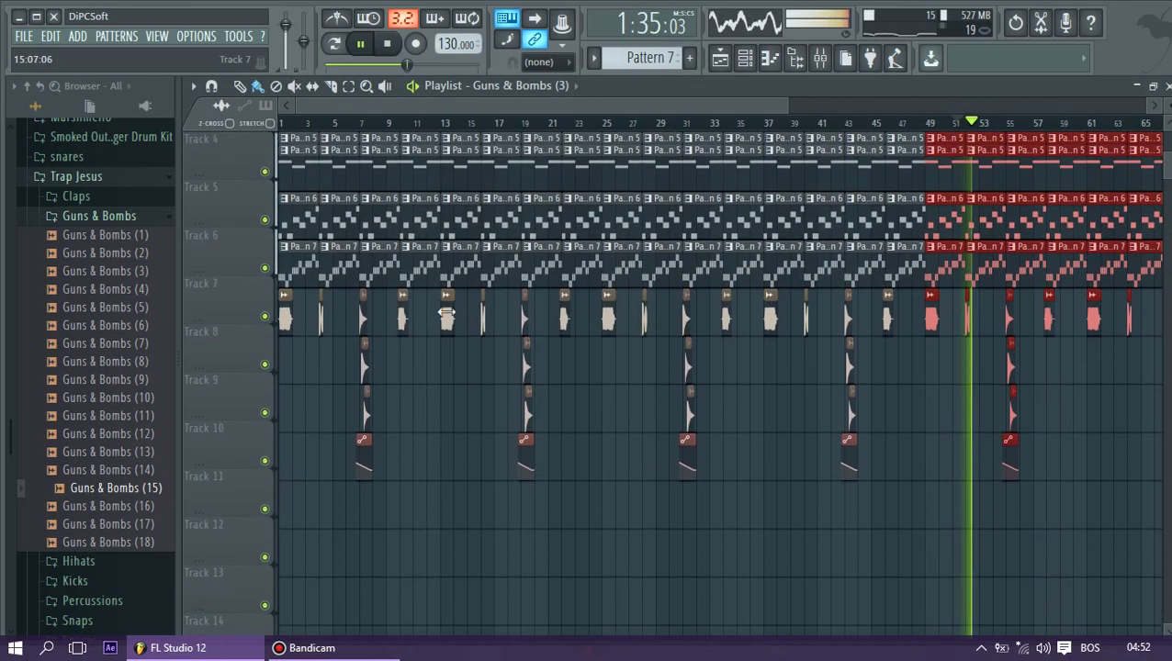
Briefly mute Track 1 and Track 2 in turn during playback around bar 51 to hear what each contributes
{"action": "left_click_drag", "start_coordinate": [783, 103], "coordinate": [881, 103]}
{"action": "left_click", "coordinate": [265, 172]}
{"action": "left_click", "coordinate": [265, 173]}
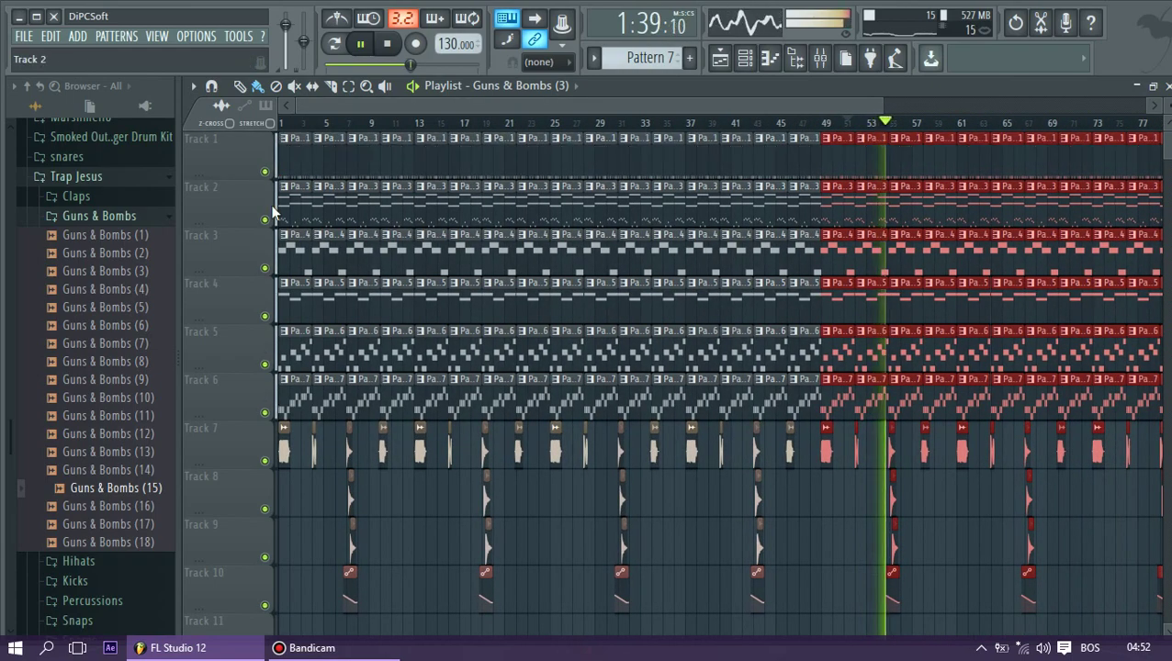
{"action": "left_click", "coordinate": [266, 220]}
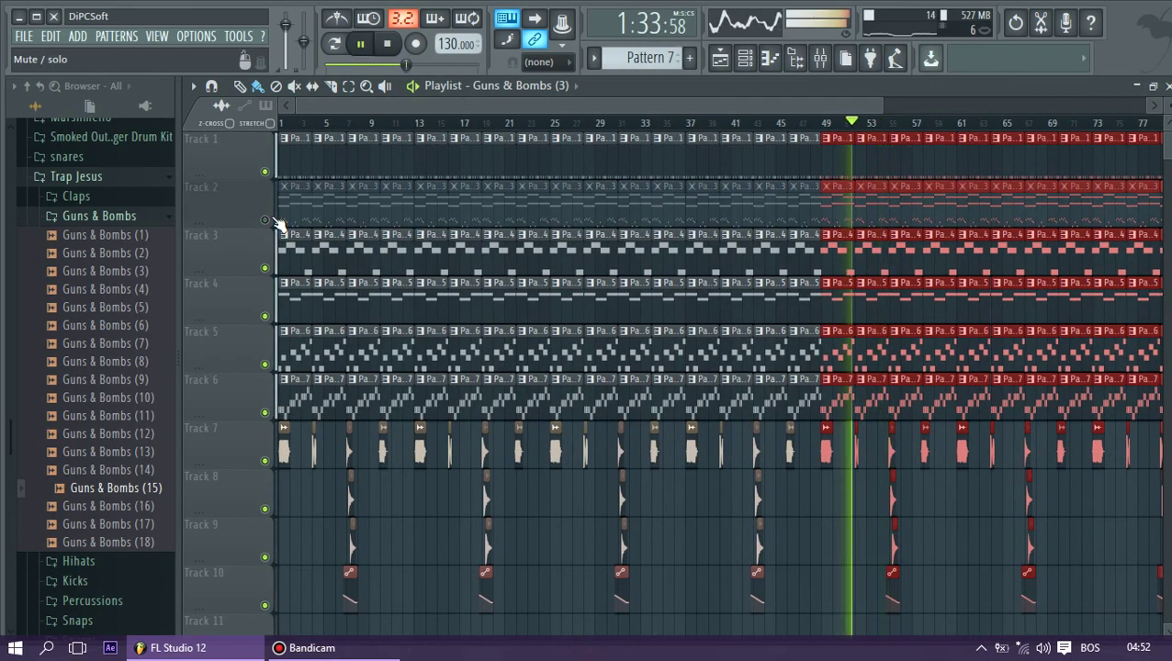
{"action": "left_click", "coordinate": [267, 220]}
Alternate between soloing and muting Track 2 while replaying from about bar 51, and re-enable all tracks
{"action": "right_click", "coordinate": [266, 221]}
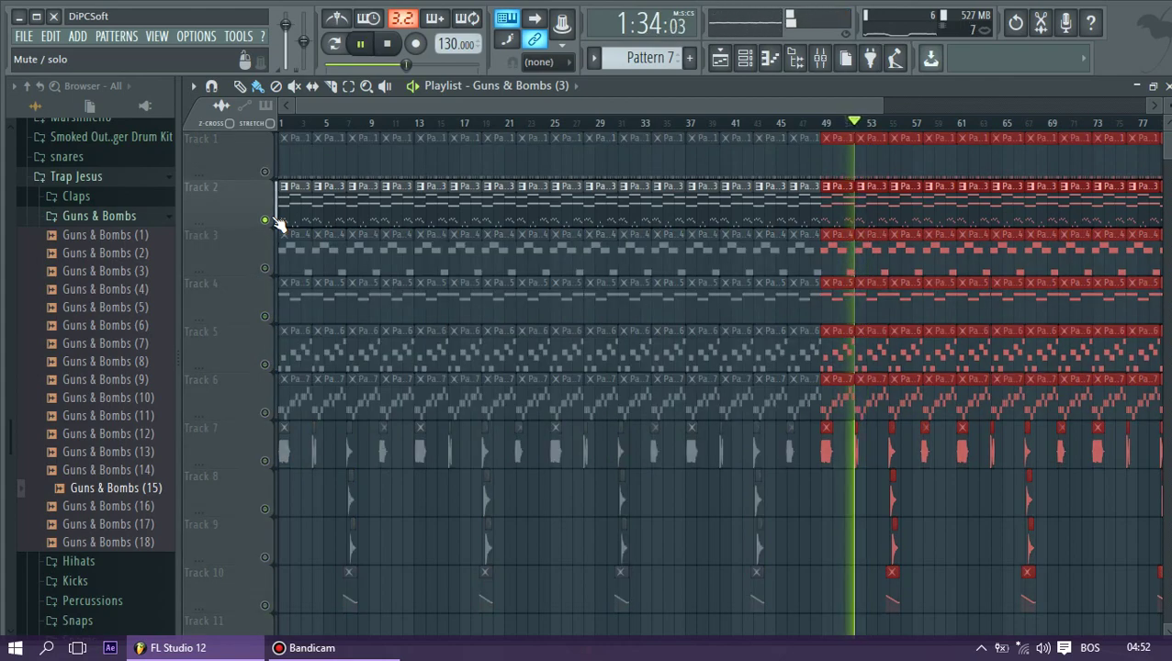
{"action": "right_click", "coordinate": [266, 220]}
{"action": "key", "text": "space"}
{"action": "left_click", "coordinate": [266, 221]}
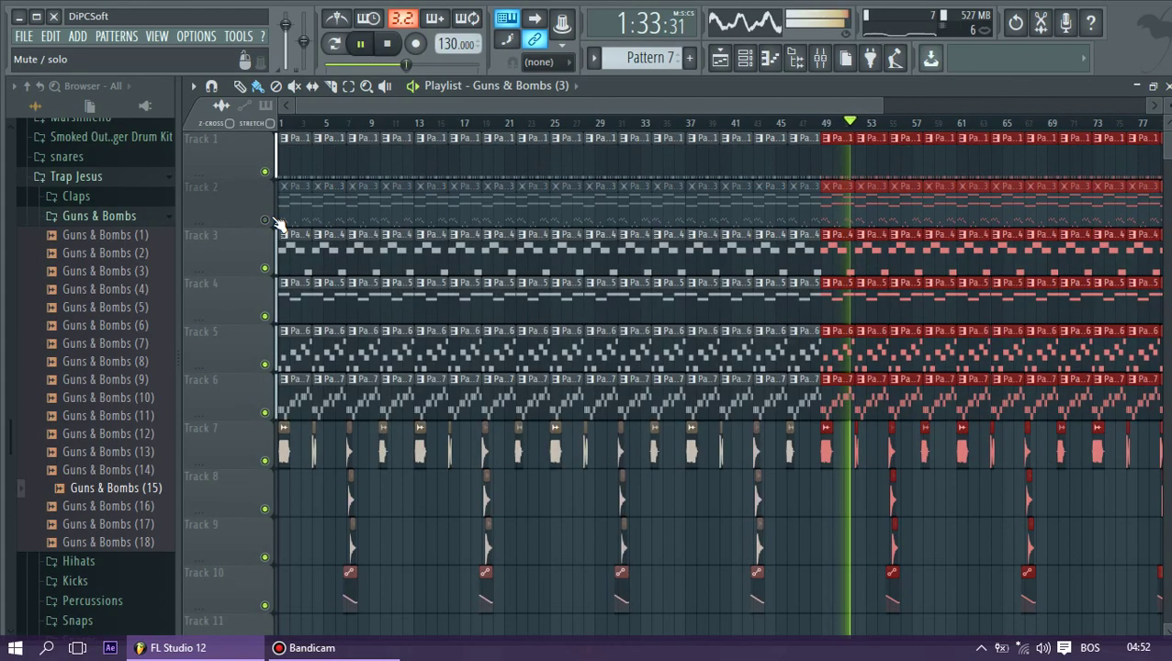
{"action": "right_click", "coordinate": [273, 221]}
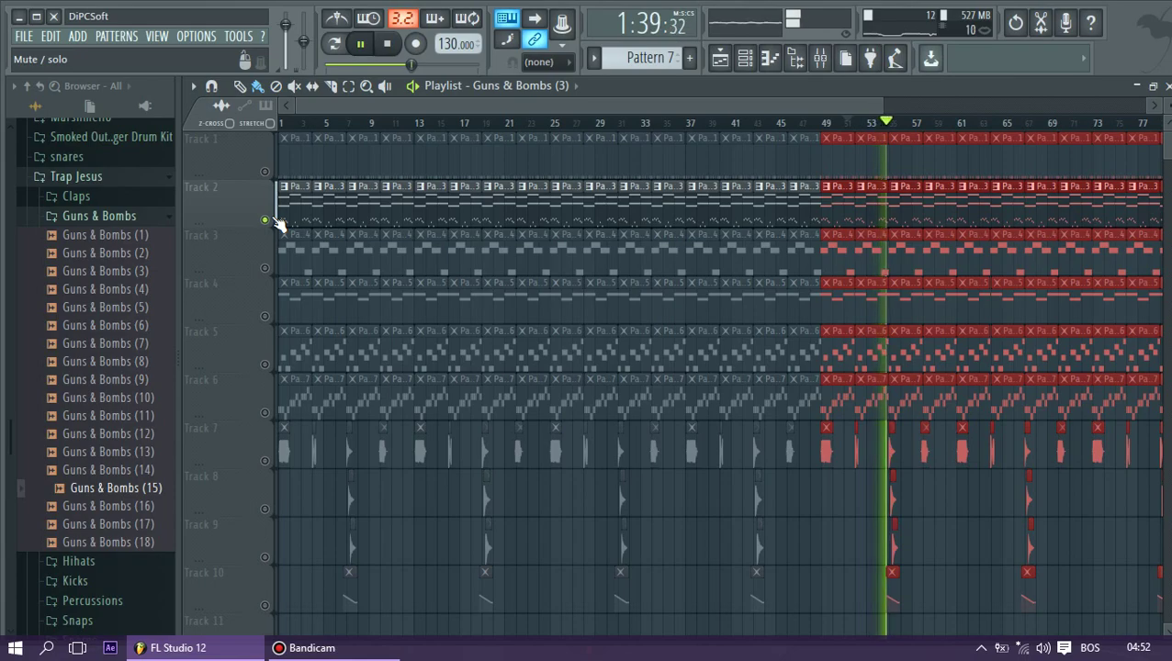
{"action": "right_click", "coordinate": [277, 220]}
{"action": "right_click", "coordinate": [276, 220]}
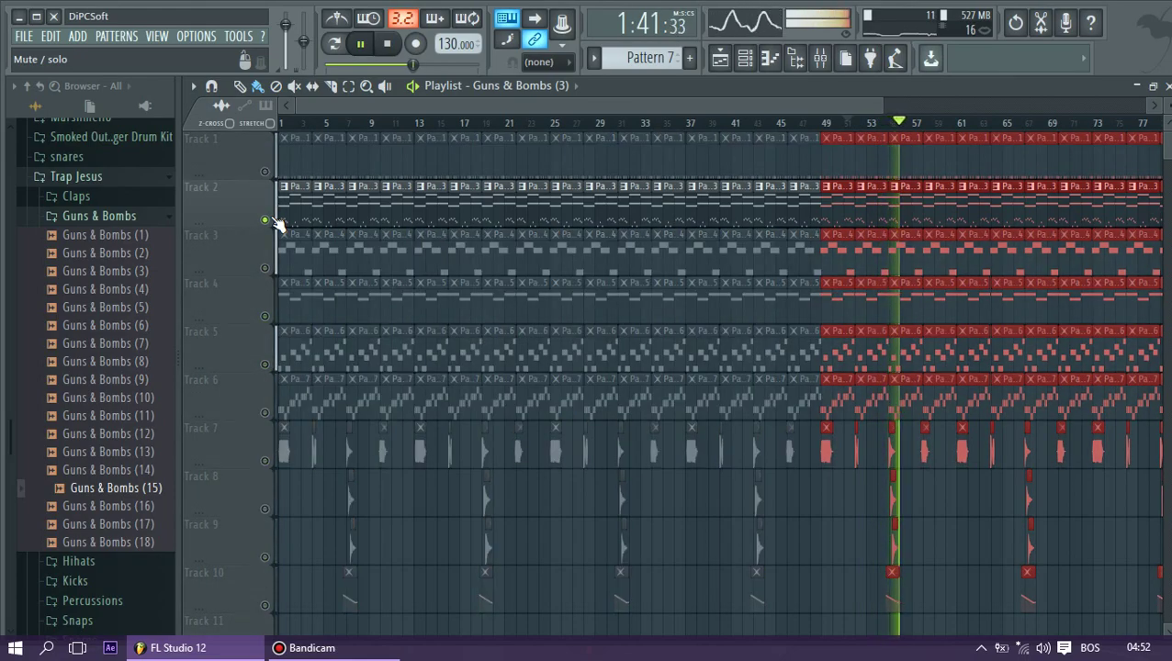
{"action": "left_click", "coordinate": [853, 125]}
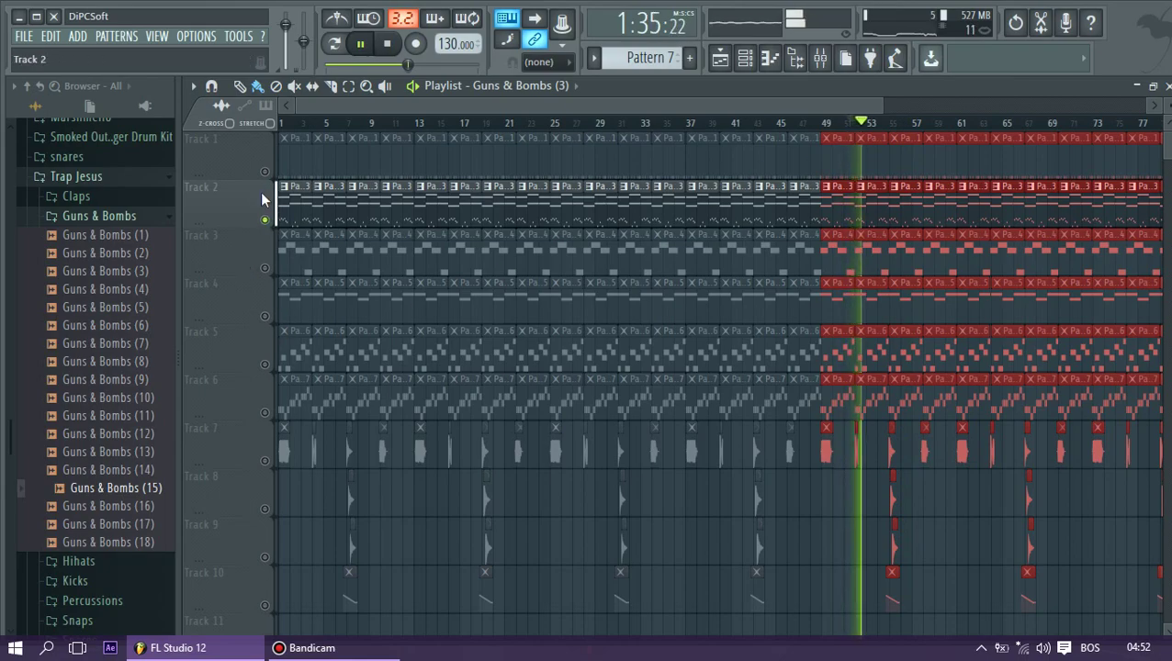
{"action": "right_click", "coordinate": [274, 223]}
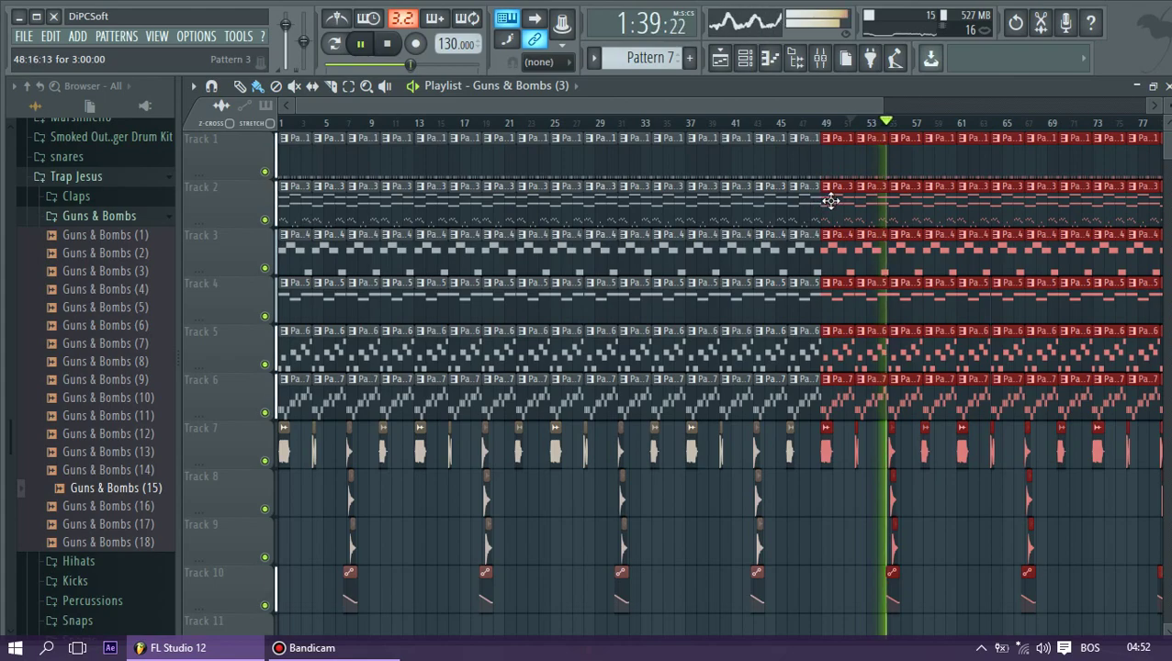
Stop playback and mute Tracks 1 through 5 at the start of the arrangement
{"action": "left_click", "coordinate": [823, 127]}
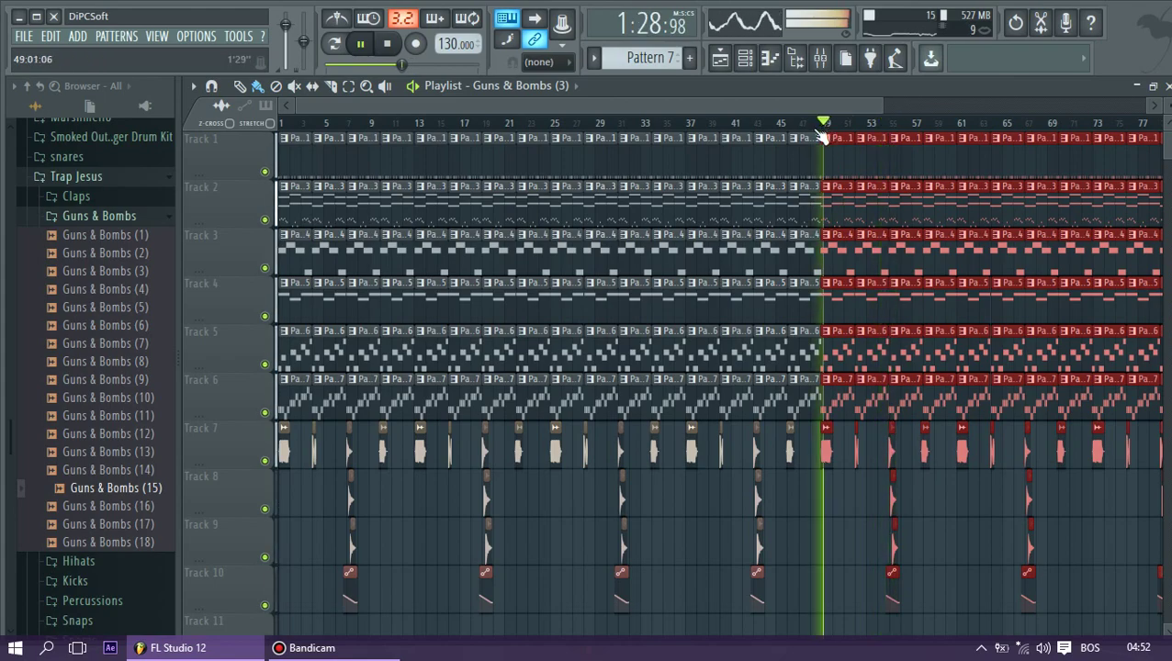
{"action": "key", "text": "space"}
{"action": "left_click_drag", "start_coordinate": [879, 107], "coordinate": [328, 108]}
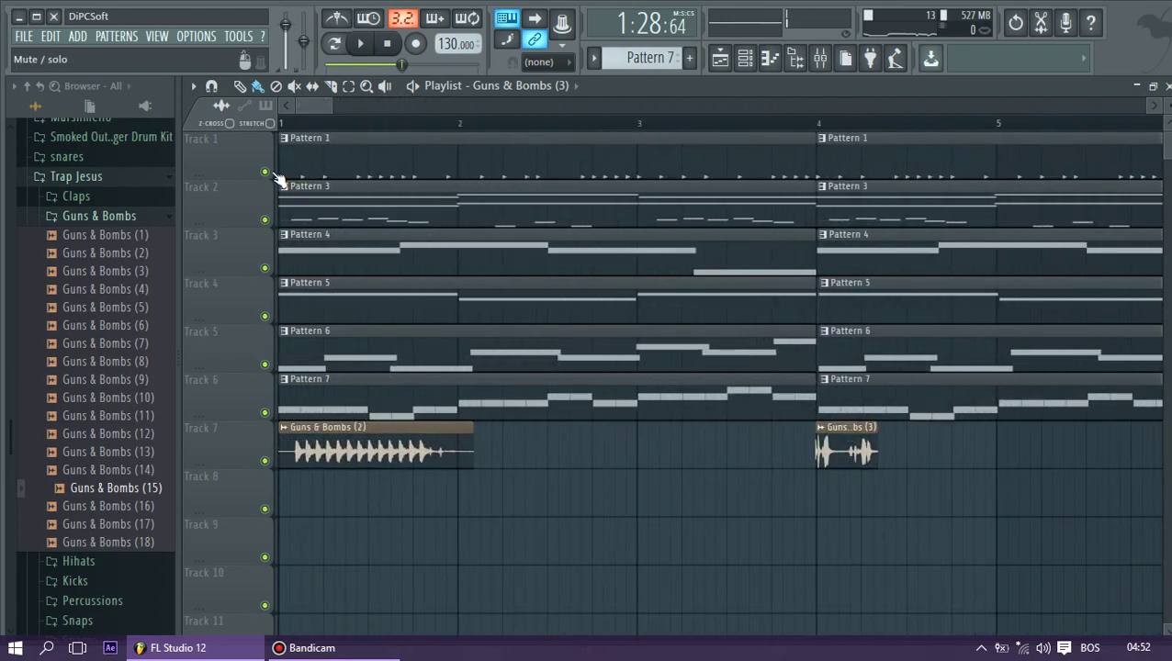
{"action": "left_click", "coordinate": [265, 173]}
{"action": "left_click", "coordinate": [266, 221]}
{"action": "left_click", "coordinate": [266, 268]}
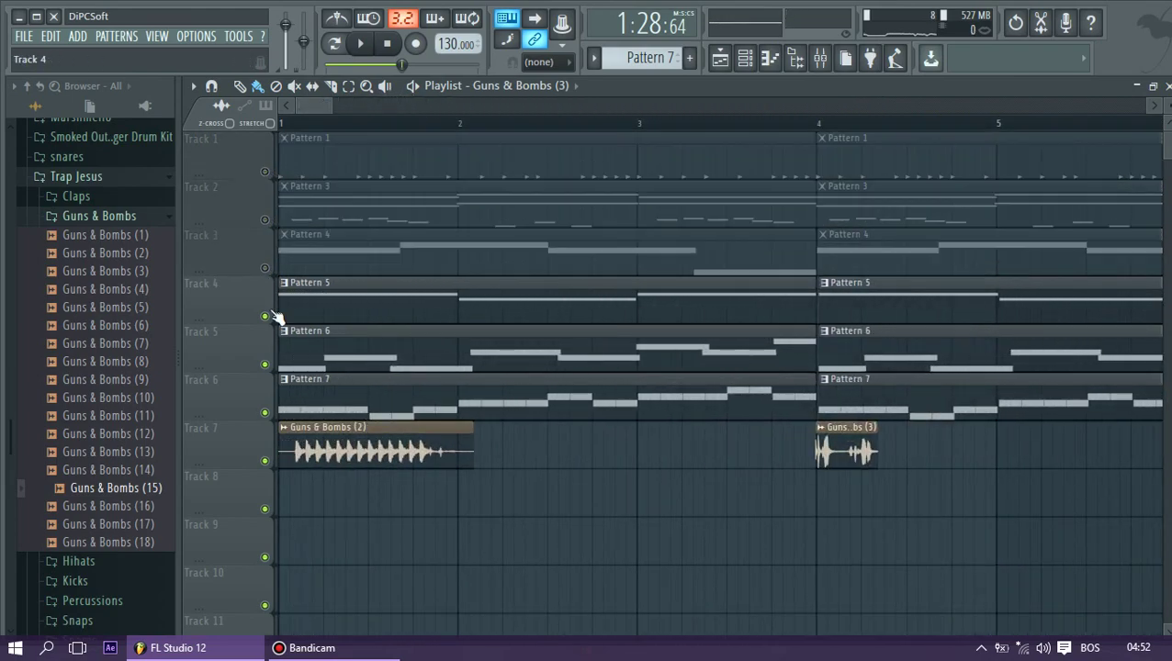
{"action": "left_click", "coordinate": [265, 316]}
{"action": "left_click", "coordinate": [265, 365]}
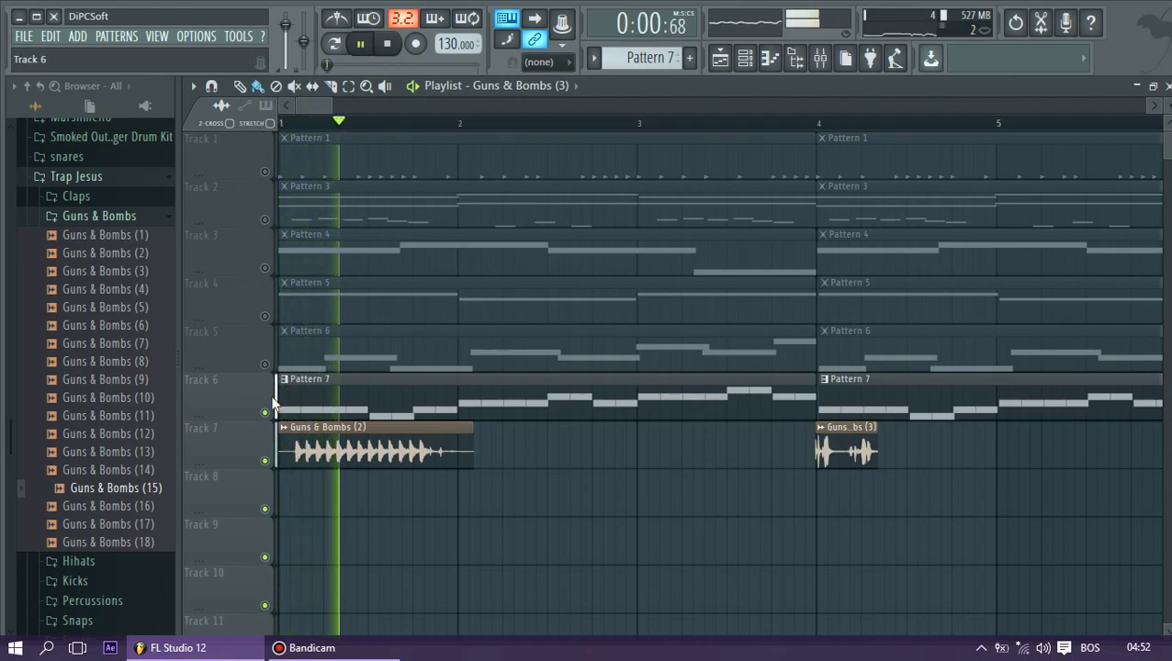
Unmute Track 5 and mute Track 6, auditioning the opening bars
{"action": "key", "text": "space"}
{"action": "left_click", "coordinate": [266, 364]}
{"action": "key", "text": "space"}
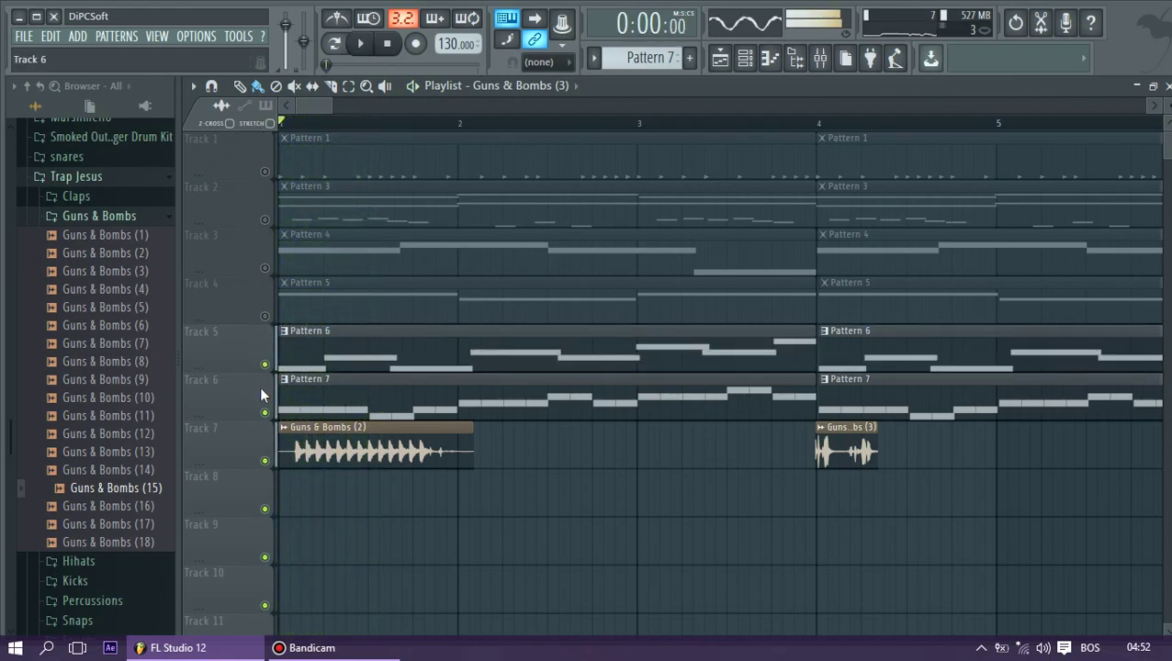
{"action": "left_click", "coordinate": [265, 413]}
{"action": "key", "text": "space"}
{"action": "key", "text": "space"}
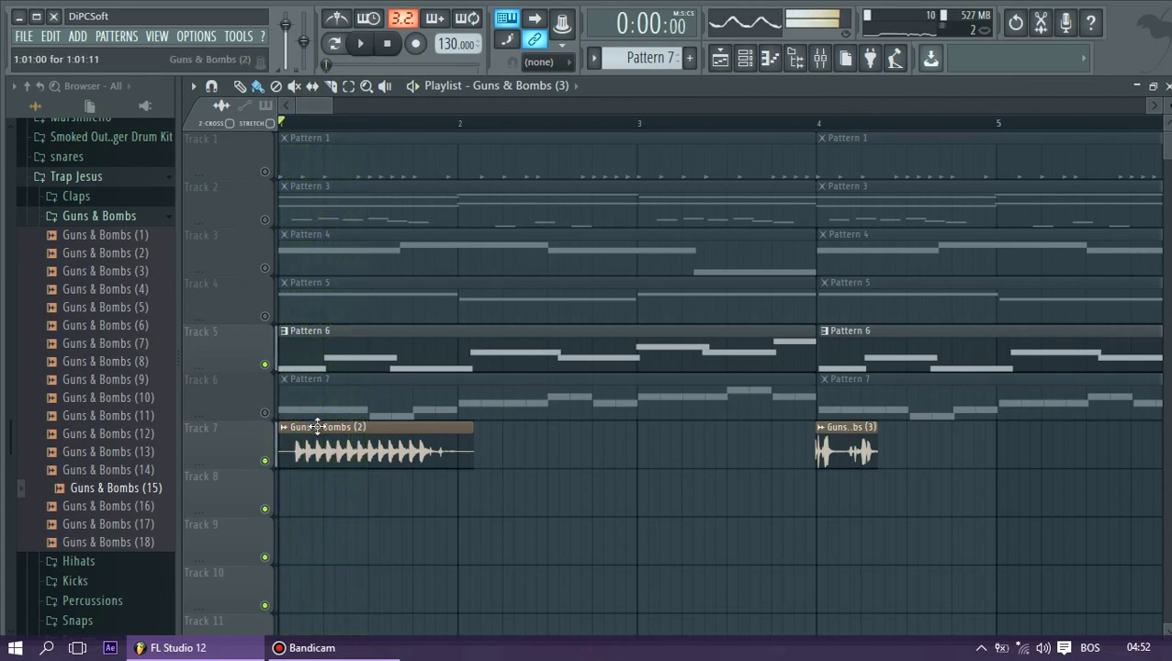
Move the opening Guns & Bombs (2) clip to just before bar 4 in place of Guns & Bombs (3), and audition it there
{"action": "left_click_drag", "start_coordinate": [415, 430], "coordinate": [941, 446]}
{"action": "key", "text": "space"}
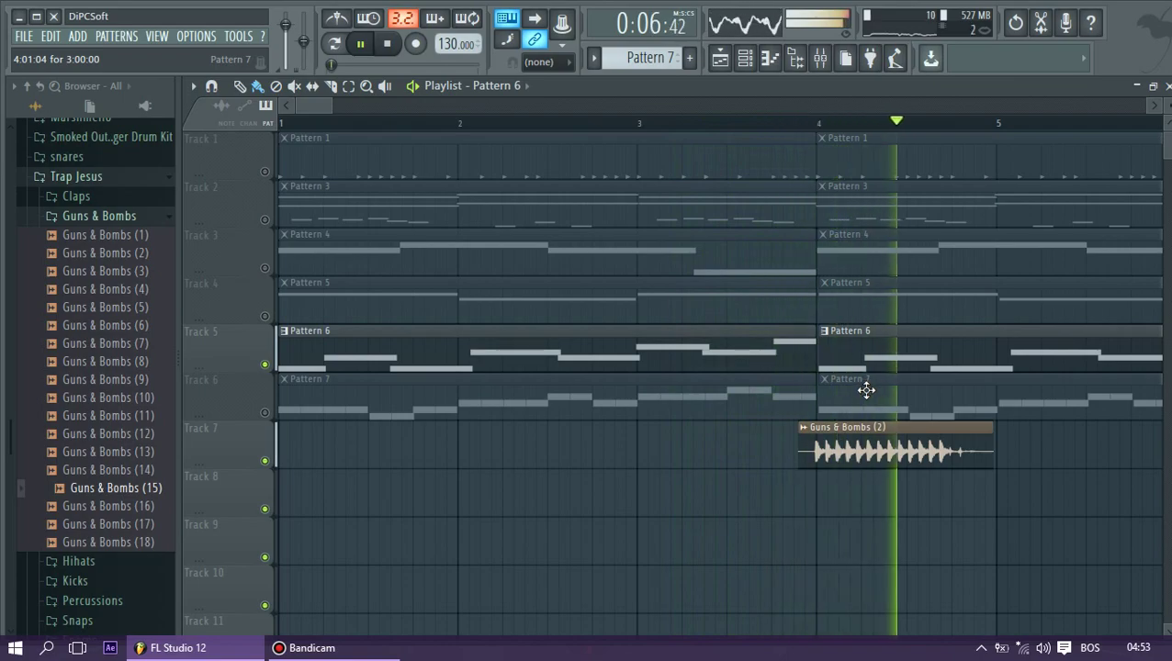
{"action": "key", "text": "space"}
{"action": "double_click", "coordinate": [856, 429]}
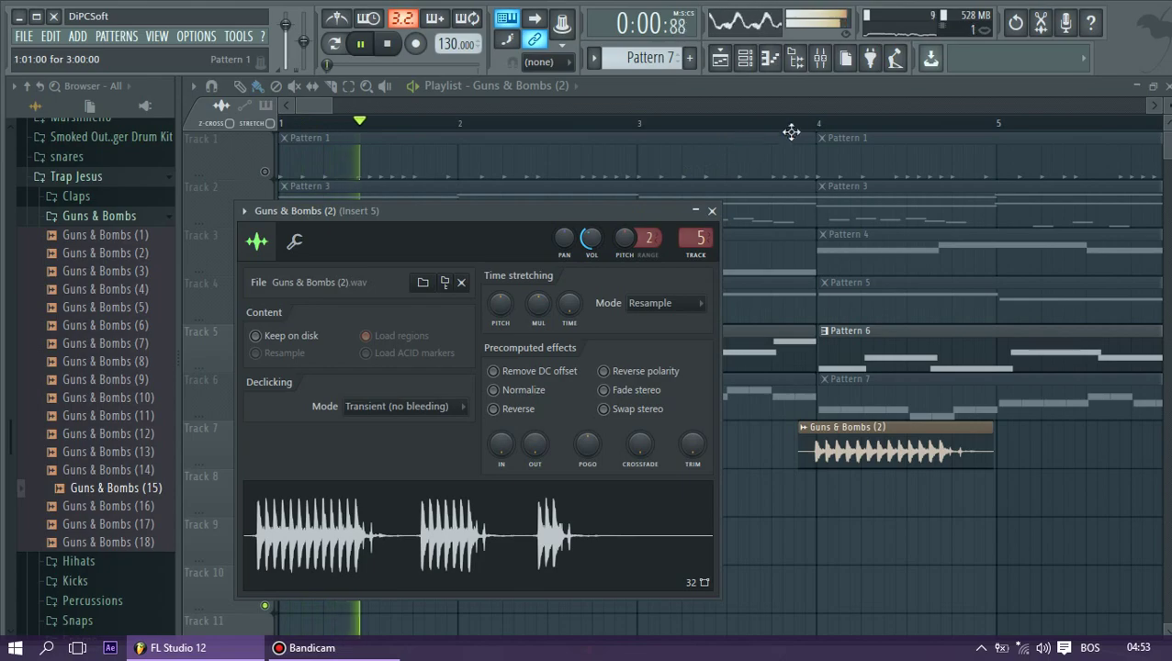
{"action": "left_click", "coordinate": [795, 125]}
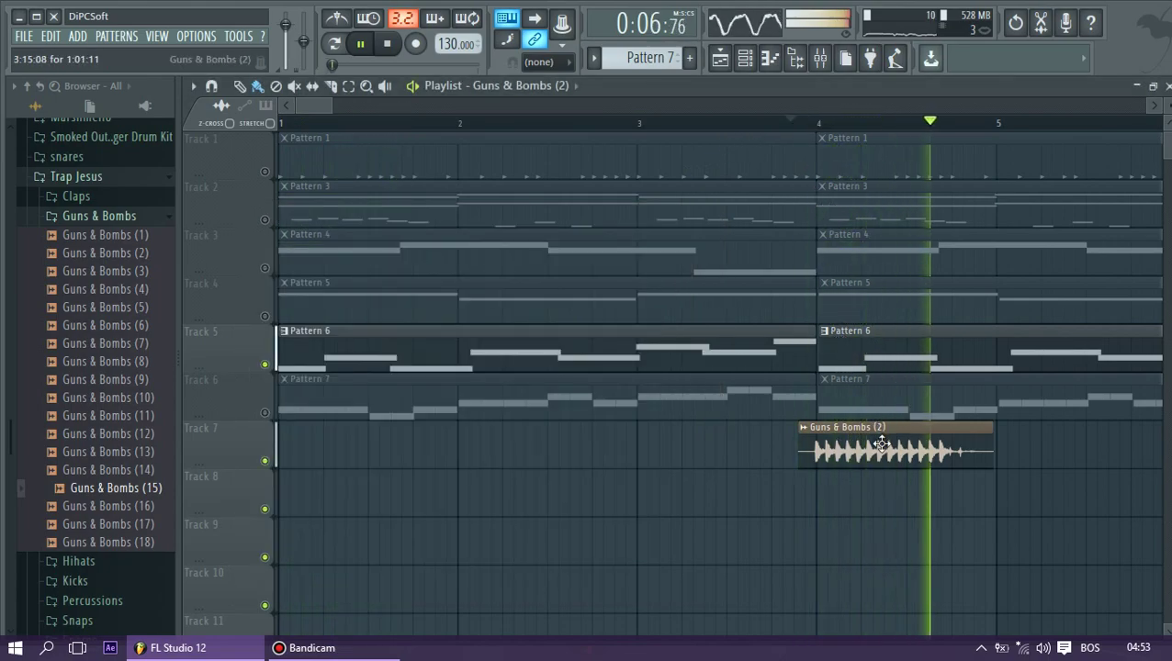
{"action": "key", "text": "space"}
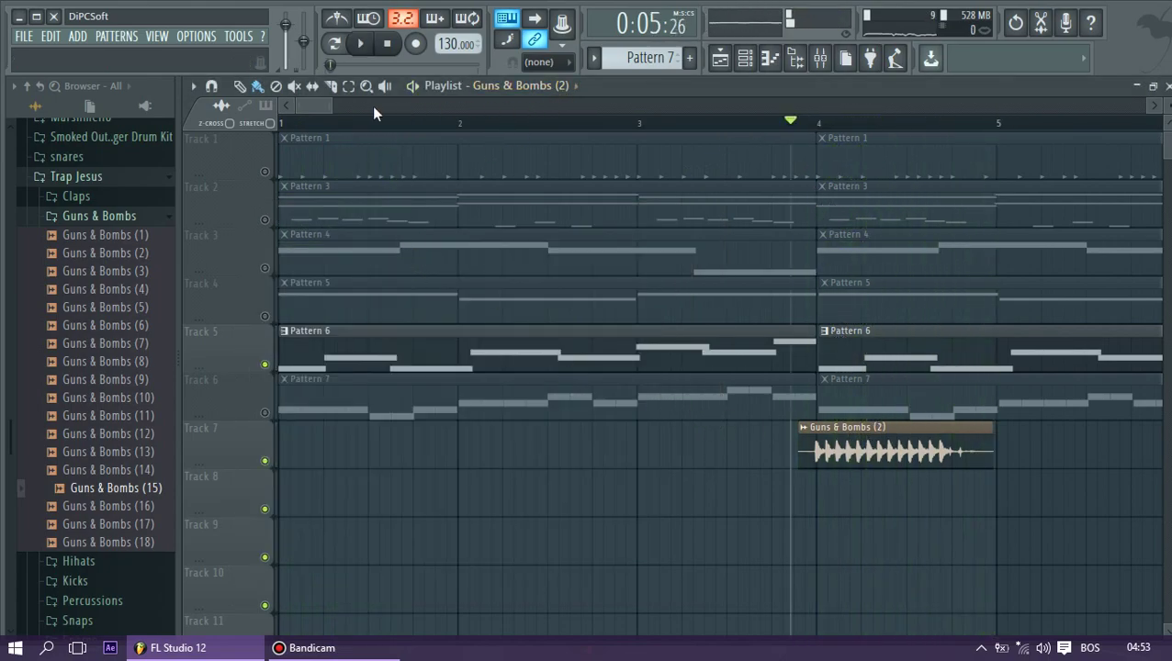
Unmute Track 4 and audition it together with Track 5 from the song start
{"action": "key", "text": "space"}
{"action": "left_click", "coordinate": [266, 317]}
{"action": "key", "text": "space"}
{"action": "key", "text": "space"}
{"action": "key", "text": "space"}
{"action": "key", "text": "space"}
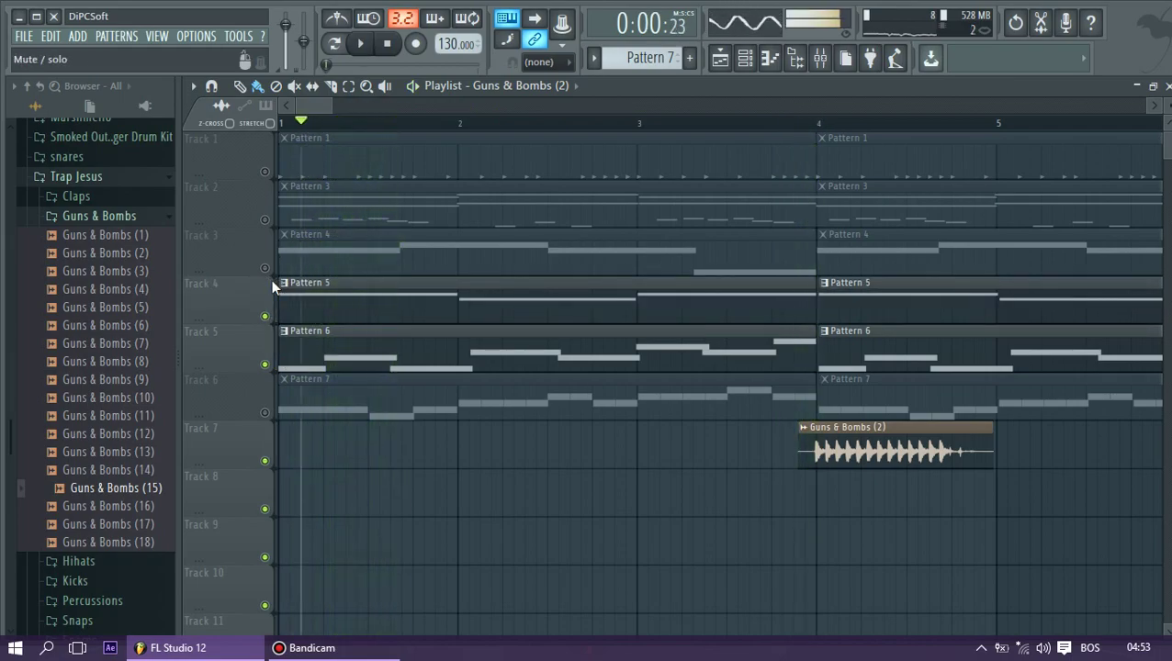
Delete the first Pattern 5 clip on Track 4 and place it again at bar 1
{"action": "right_click", "coordinate": [324, 308]}
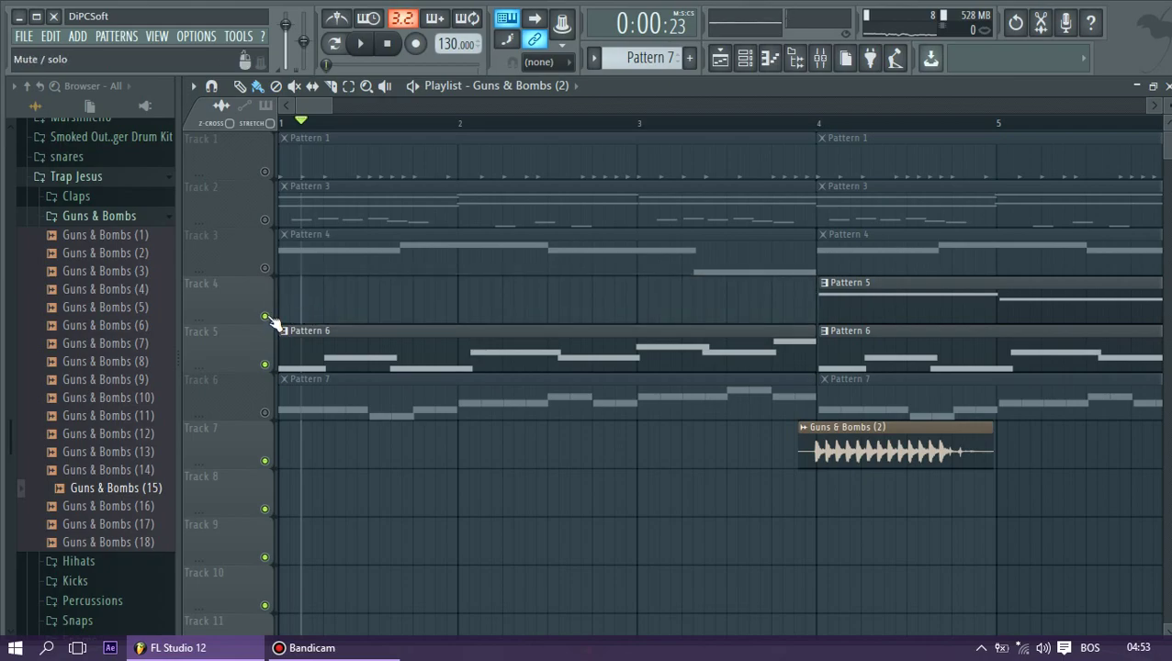
{"action": "left_click", "coordinate": [298, 310]}
{"action": "right_click", "coordinate": [332, 306]}
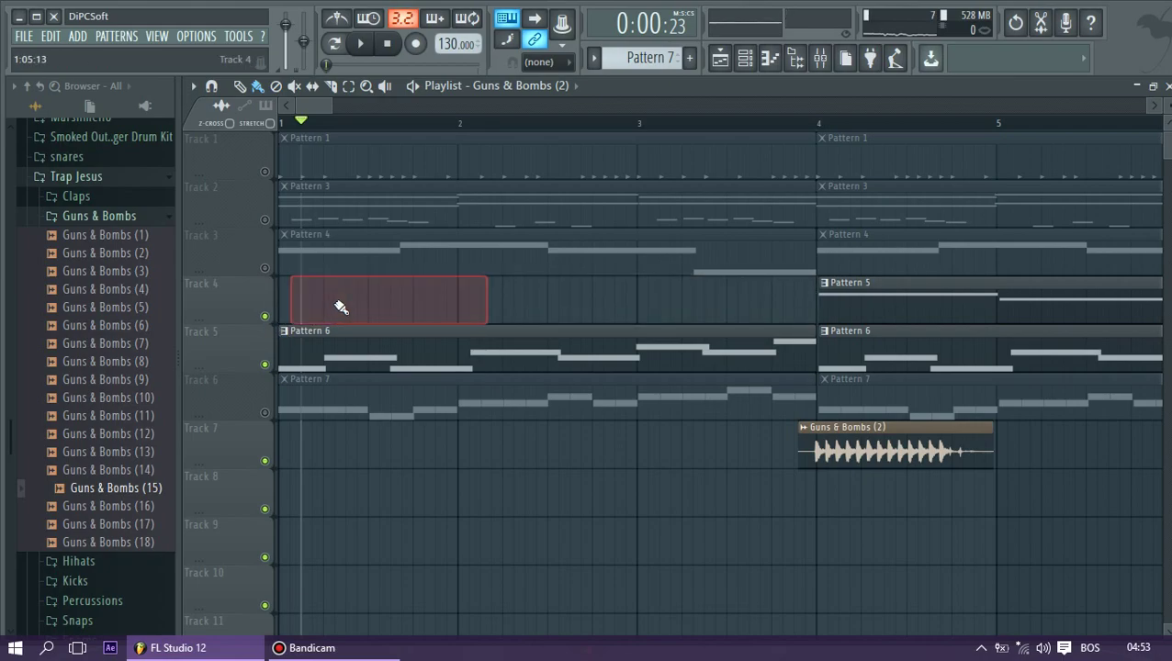
{"action": "left_click", "coordinate": [277, 301]}
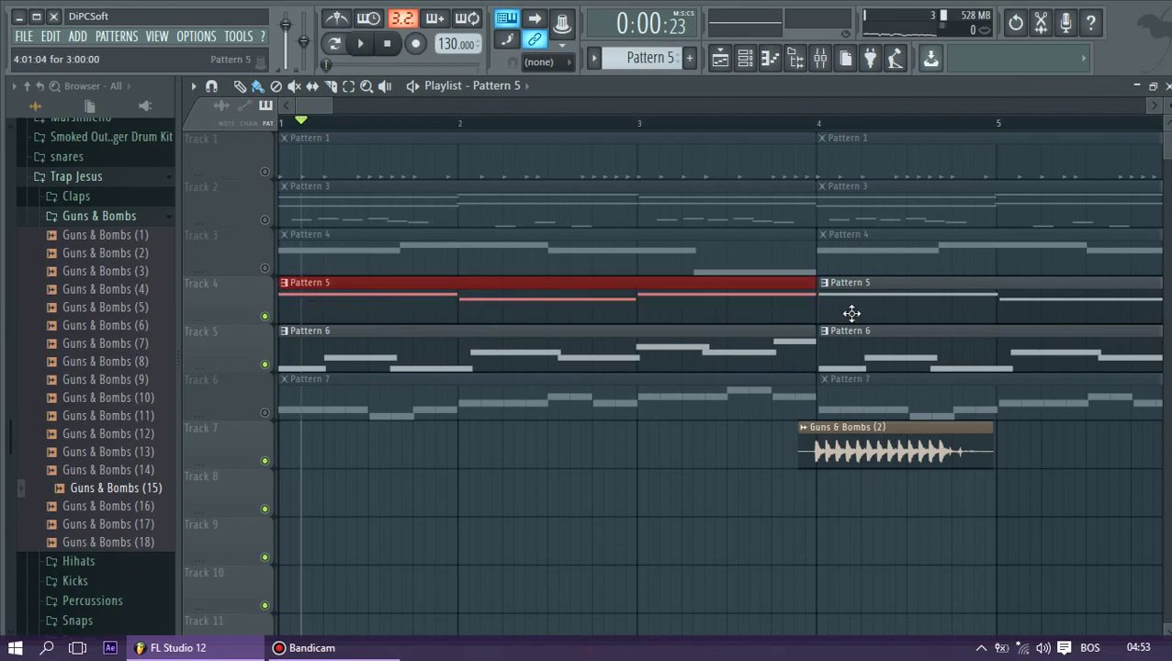
Select the Pattern 5 and Pattern 6 clips on Tracks 4 and 5 from bar 4 onward, and briefly play the opening
{"action": "left_click_drag", "start_coordinate": [332, 105], "coordinate": [1142, 105]}
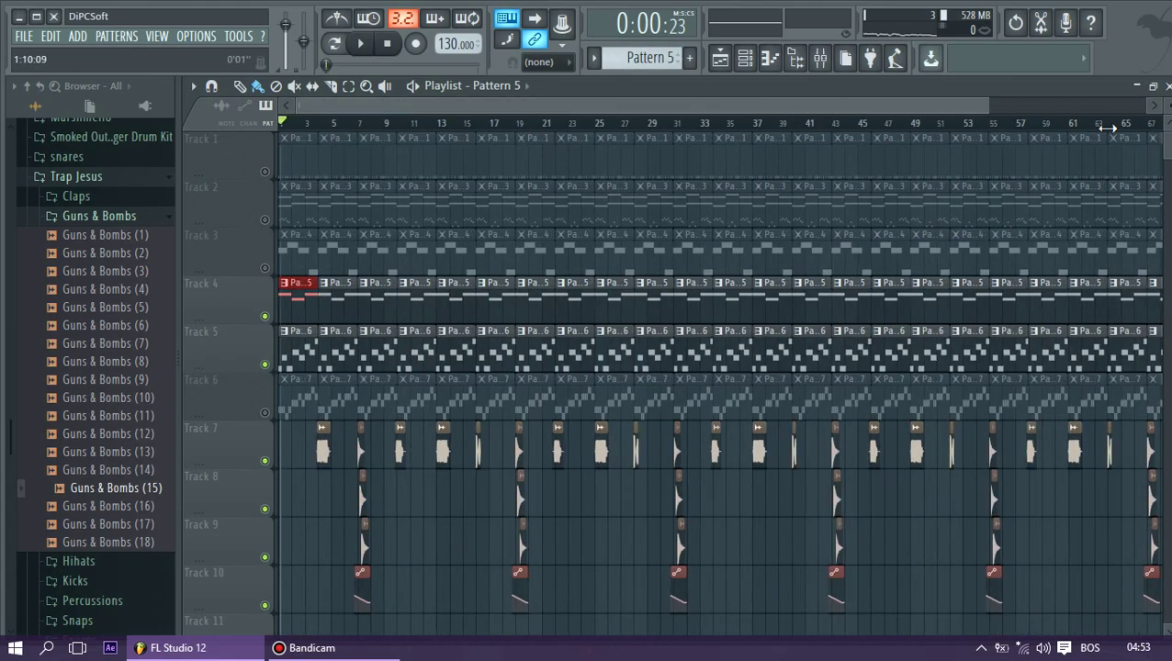
{"action": "left_click_drag", "start_coordinate": [1073, 280], "coordinate": [316, 335]}
{"action": "left_click_drag", "start_coordinate": [1139, 106], "coordinate": [323, 122]}
{"action": "key", "text": "space"}
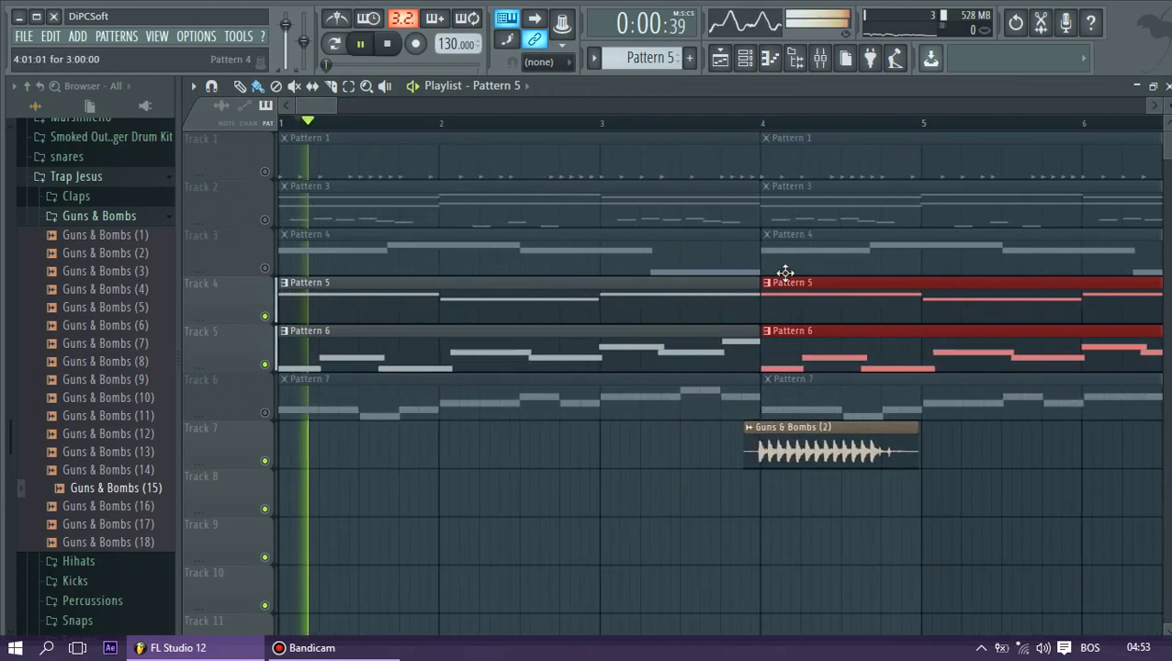
{"action": "key", "text": "space"}
Select the Pattern 7 clips on Track 6 from bar 7 onward
{"action": "left_click_drag", "start_coordinate": [334, 107], "coordinate": [1141, 109]}
{"action": "left_click_drag", "start_coordinate": [1064, 392], "coordinate": [334, 398]}
{"action": "left_click_drag", "start_coordinate": [1110, 100], "coordinate": [342, 105]}
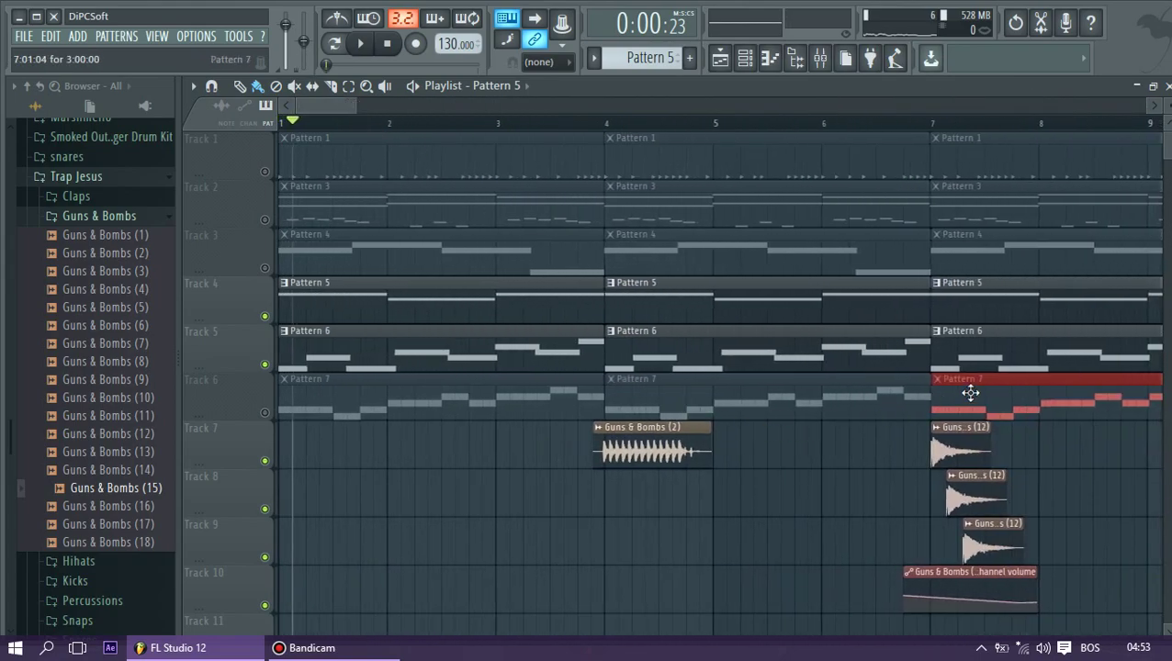
Play the opening and unmute Track 3 during playback
{"action": "key", "text": "space"}
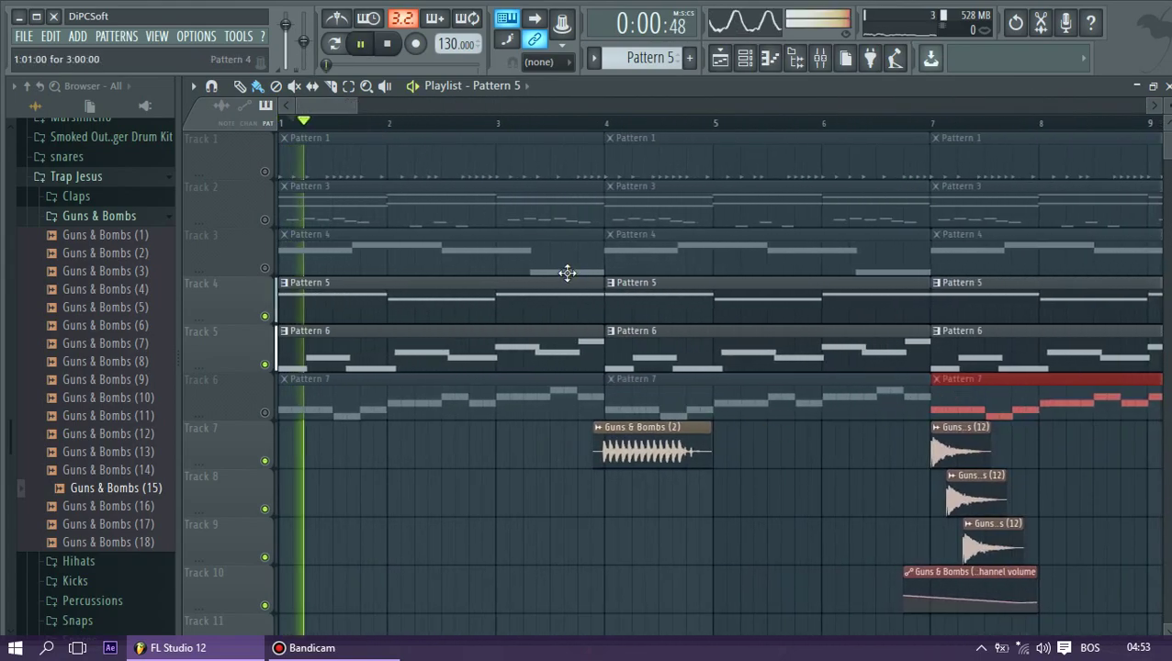
{"action": "left_click", "coordinate": [268, 268]}
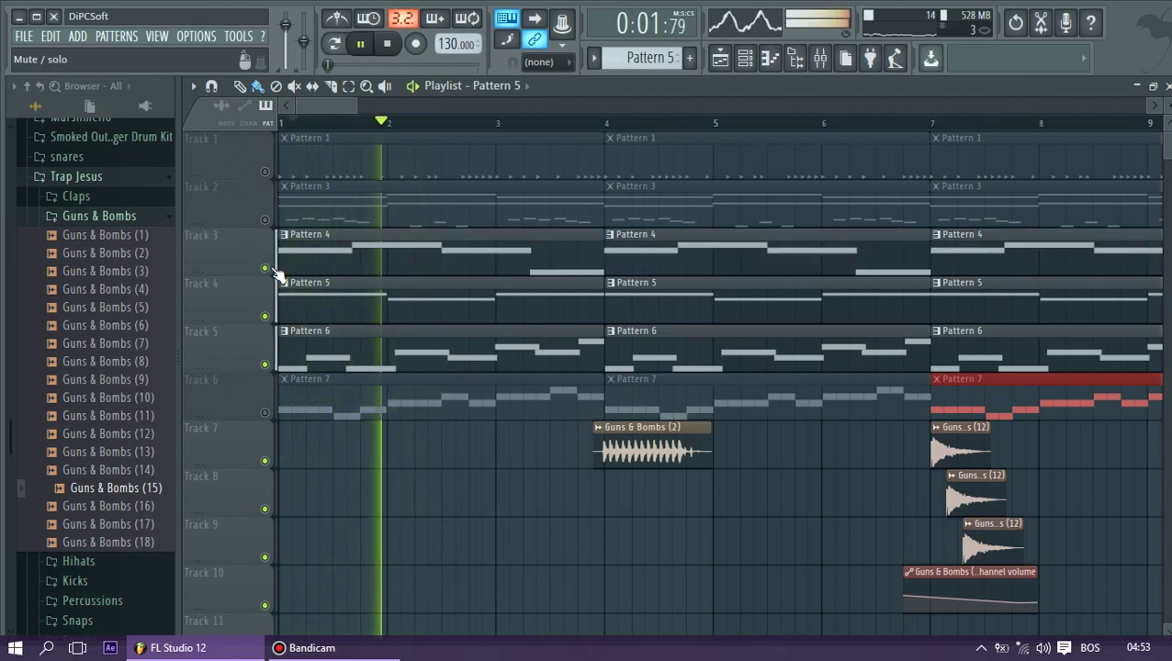
Stop playback, solo Track 3, and restore all playlist tracks to unmuted
{"action": "key", "text": "space"}
{"action": "right_click", "coordinate": [265, 268]}
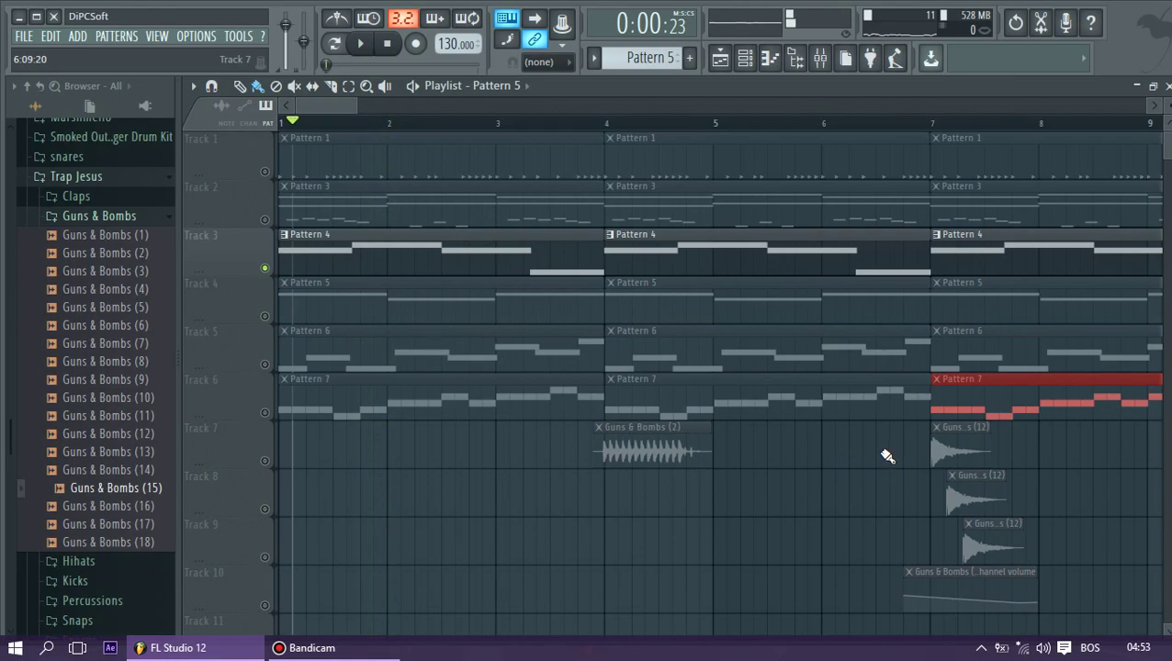
{"action": "right_click", "coordinate": [270, 275]}
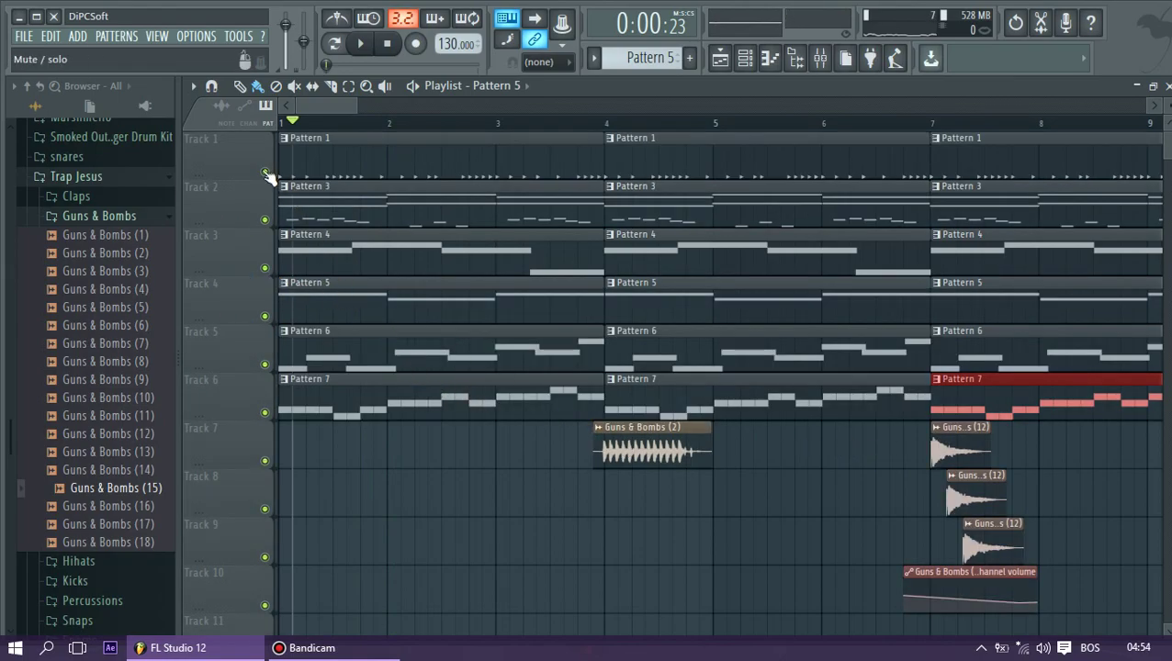
Mute Tracks 1 to 4 and Track 6, briefly playing the opening before muting Track 6
{"action": "left_click", "coordinate": [267, 175]}
{"action": "left_click", "coordinate": [265, 219]}
{"action": "left_click", "coordinate": [265, 268]}
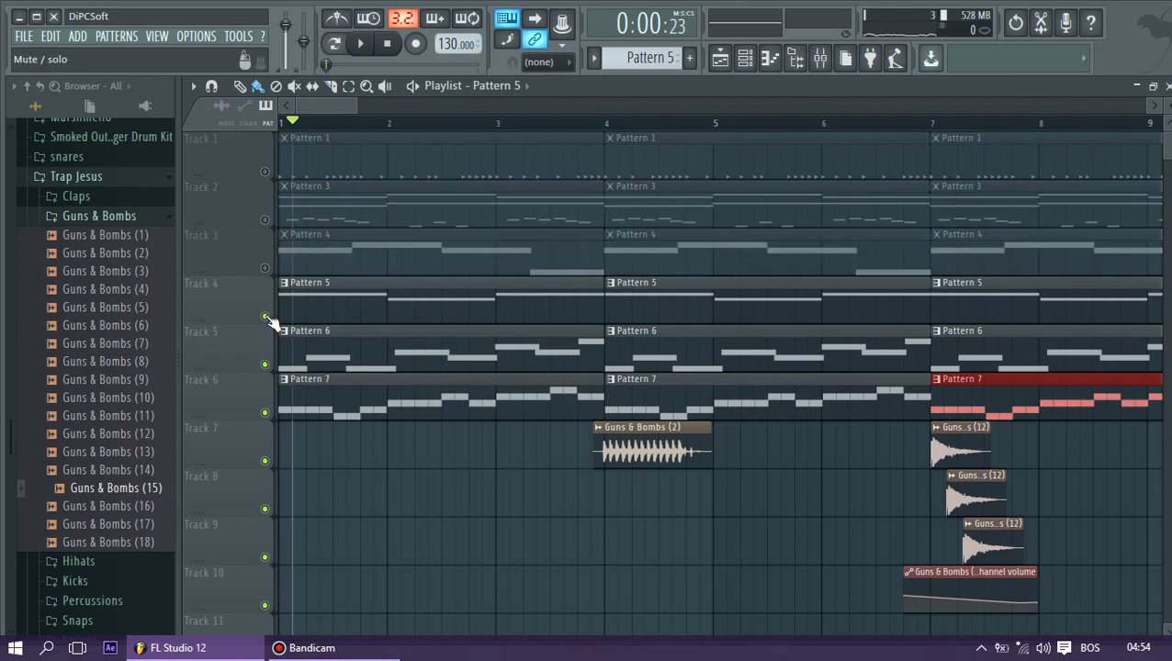
{"action": "left_click", "coordinate": [265, 316]}
{"action": "key", "text": "space"}
{"action": "key", "text": "space"}
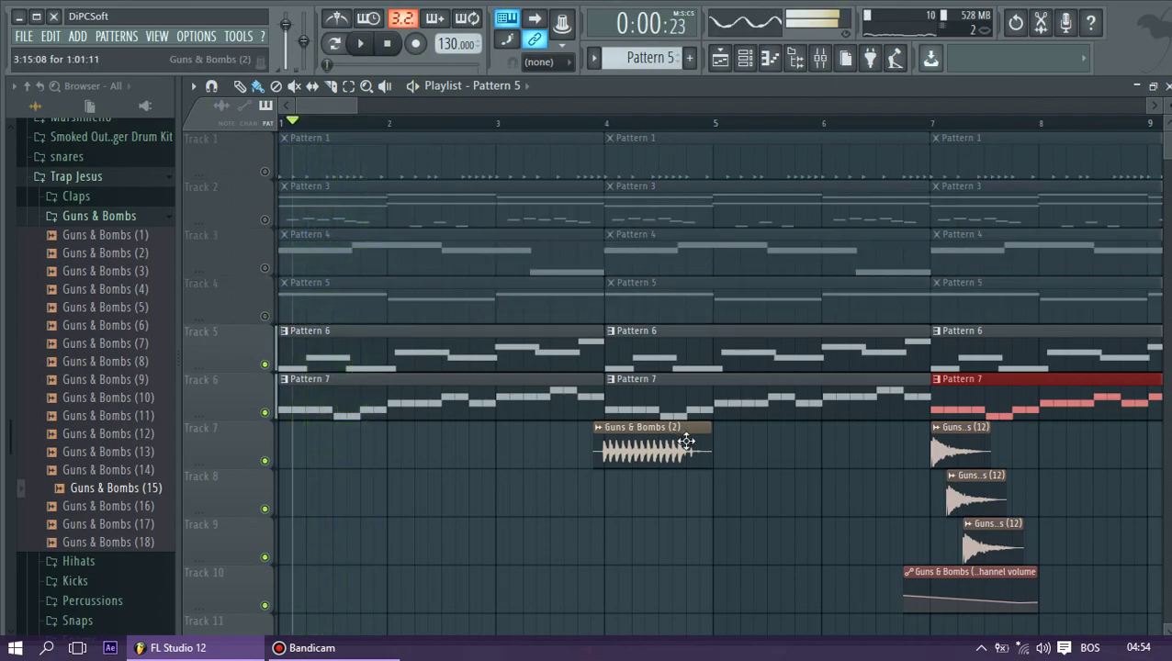
{"action": "left_click", "coordinate": [265, 412]}
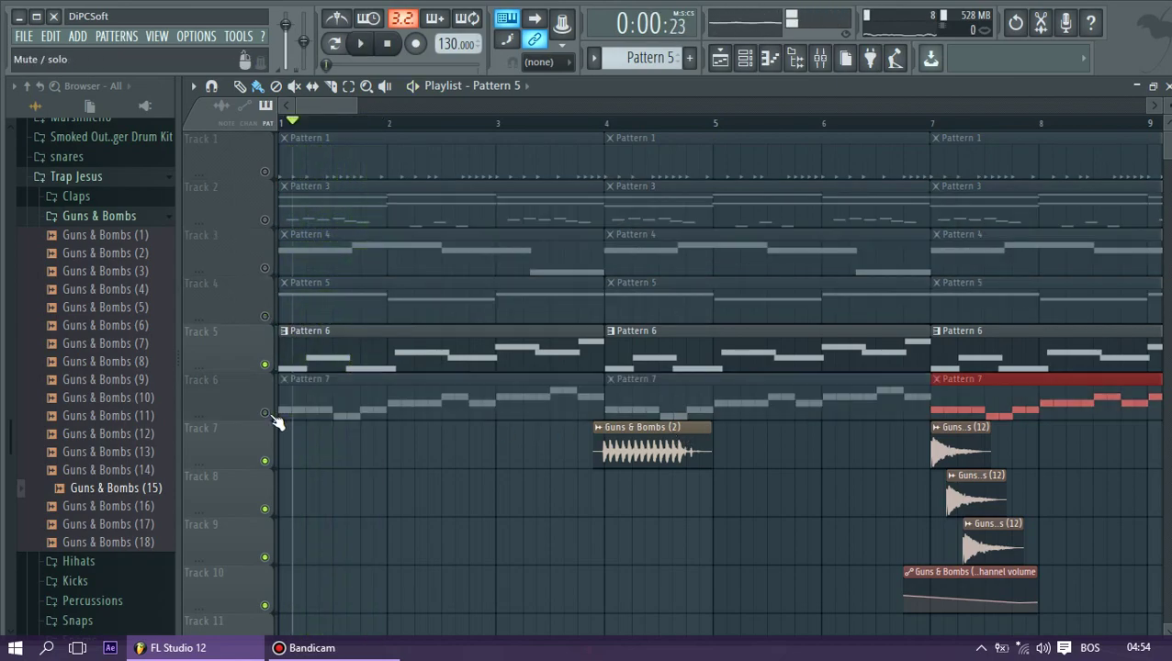
Delete the Guns & Bombs (12) clips and volume automation clip around bar 7, and move the Guns & Bombs (2) clip from bar 4 to bar 7
{"action": "right_click", "coordinate": [974, 486]}
{"action": "right_click", "coordinate": [992, 542]}
{"action": "right_click", "coordinate": [989, 596]}
{"action": "left_click_drag", "start_coordinate": [675, 433], "coordinate": [994, 439]}
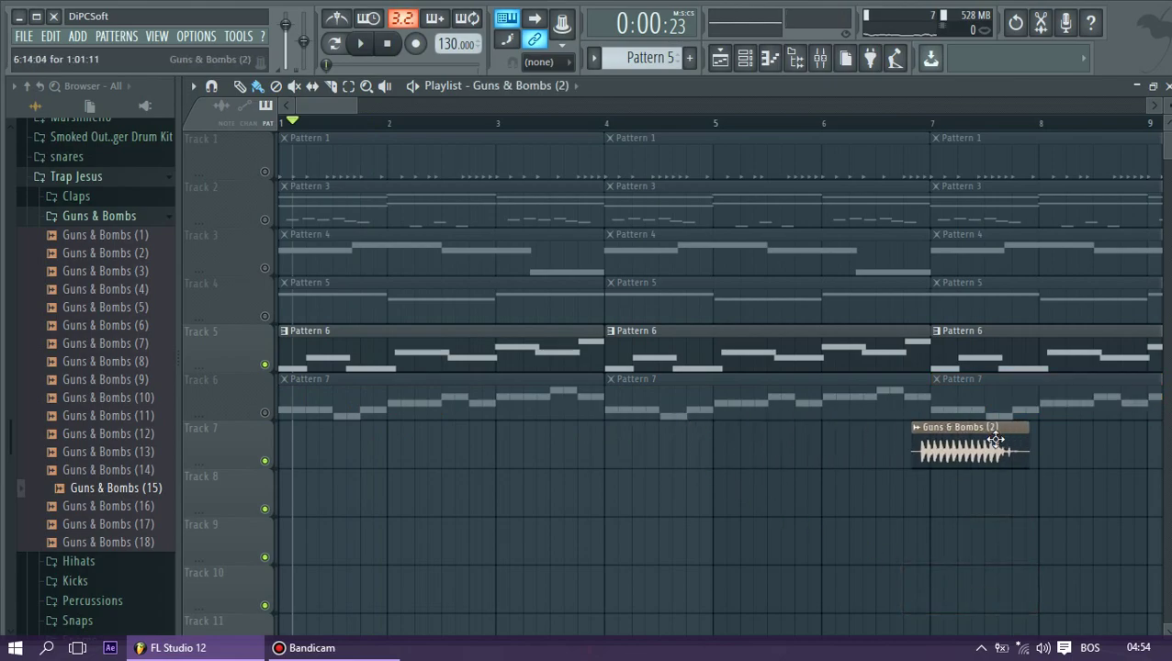
Play the opening with Track 5, unmute Track 4, and play both tracks together
{"action": "key", "text": "space"}
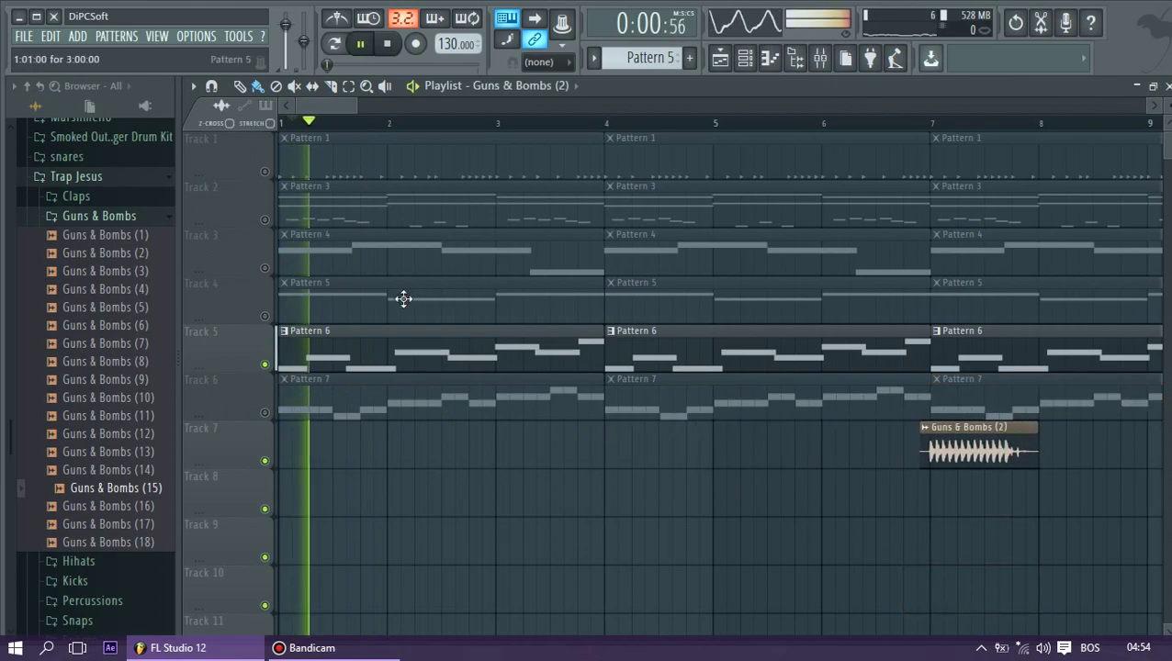
{"action": "left_click", "coordinate": [265, 316]}
{"action": "key", "text": "space"}
{"action": "key", "text": "space"}
{"action": "key", "text": "space"}
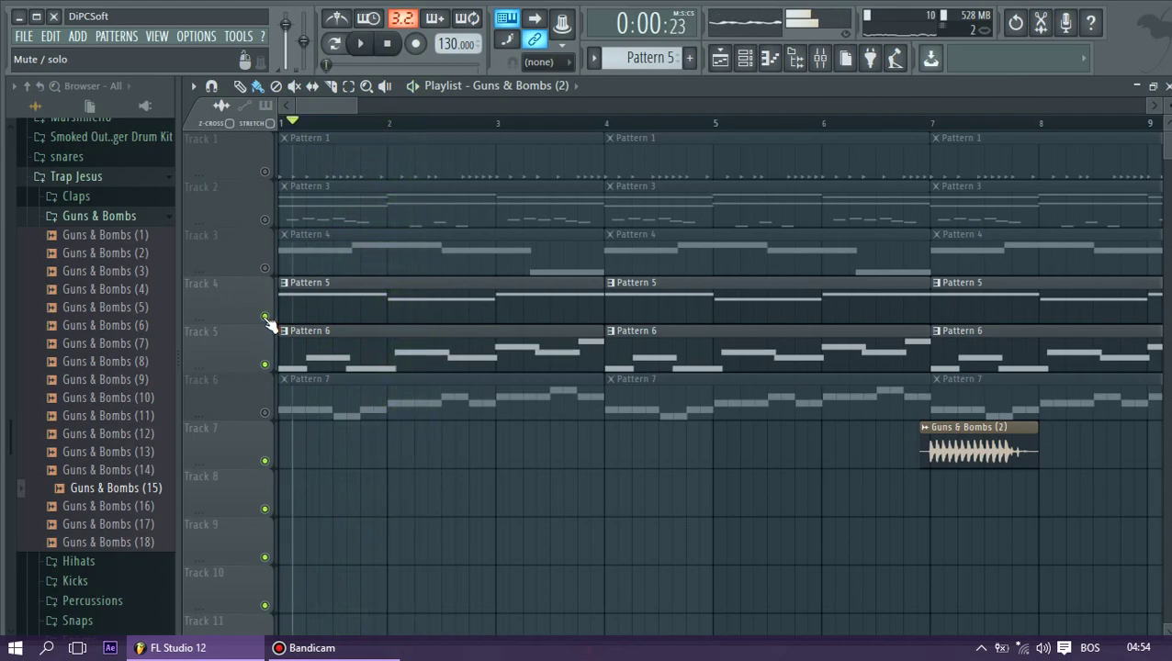
Unmute Track 3, play the opening, and mute Track 4 during playback before stopping
{"action": "left_click", "coordinate": [264, 269]}
{"action": "key", "text": "space"}
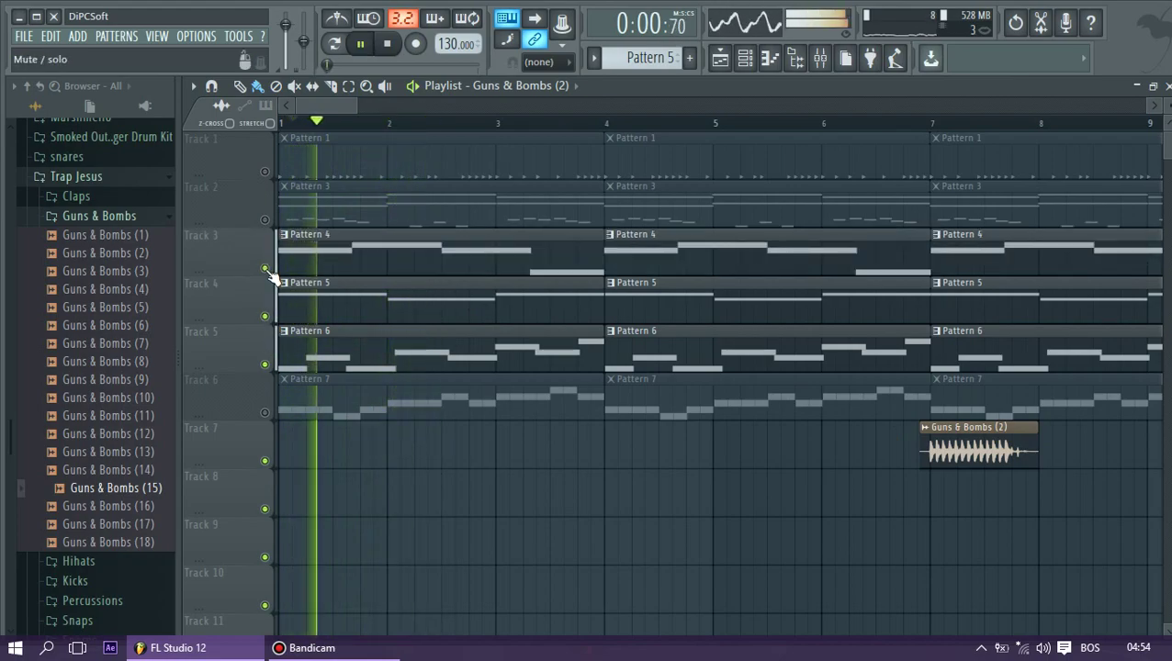
{"action": "left_click", "coordinate": [265, 316]}
{"action": "key", "text": "space"}
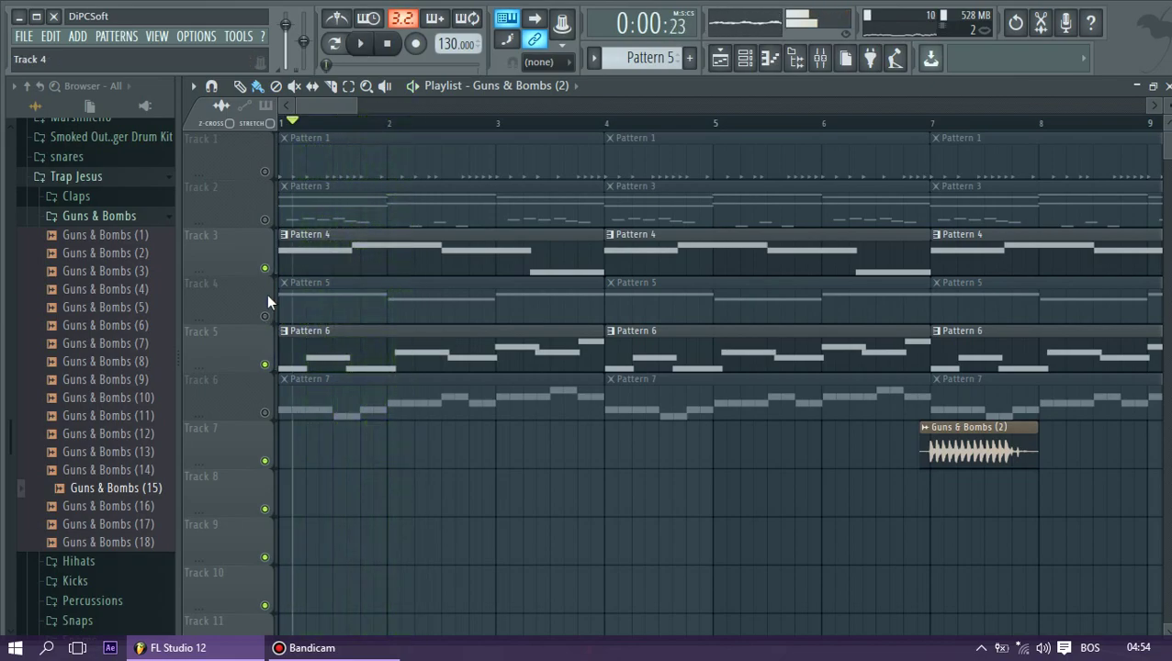
Delete the Pattern 4 clip at bar 1 on Track 3 and replay the opening
{"action": "right_click", "coordinate": [305, 262]}
{"action": "key", "text": "space"}
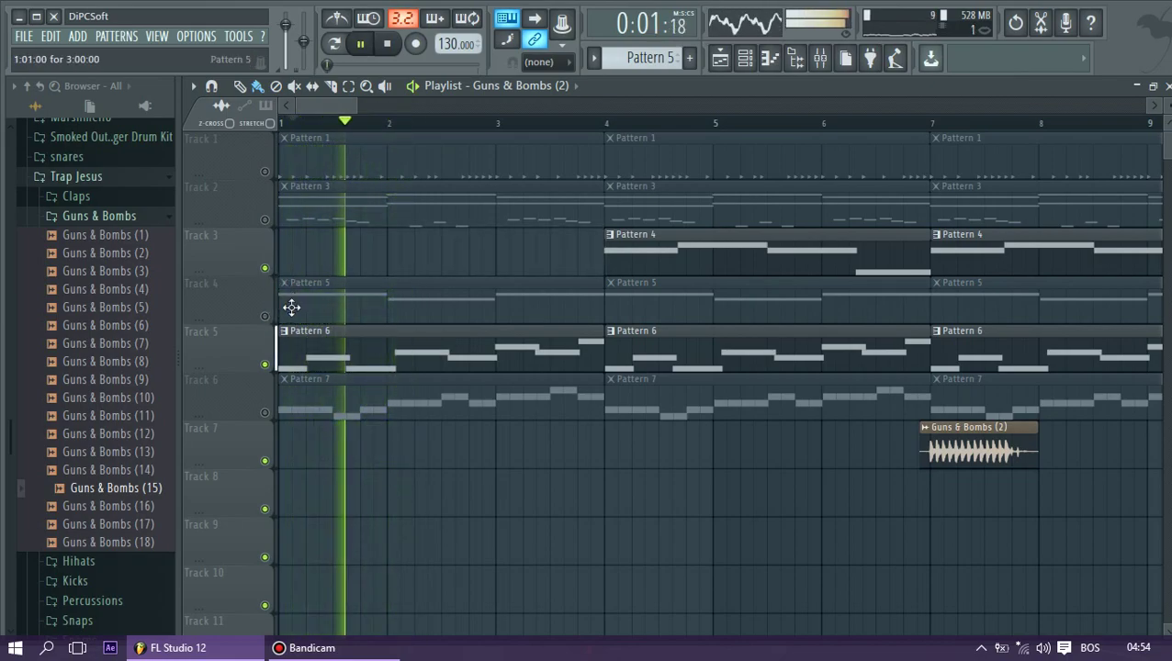
{"action": "key", "text": "space"}
{"action": "key", "text": "space"}
Unmute Track 2 during playback to audition it in the opening, mute it again, and stop
{"action": "left_click", "coordinate": [266, 220]}
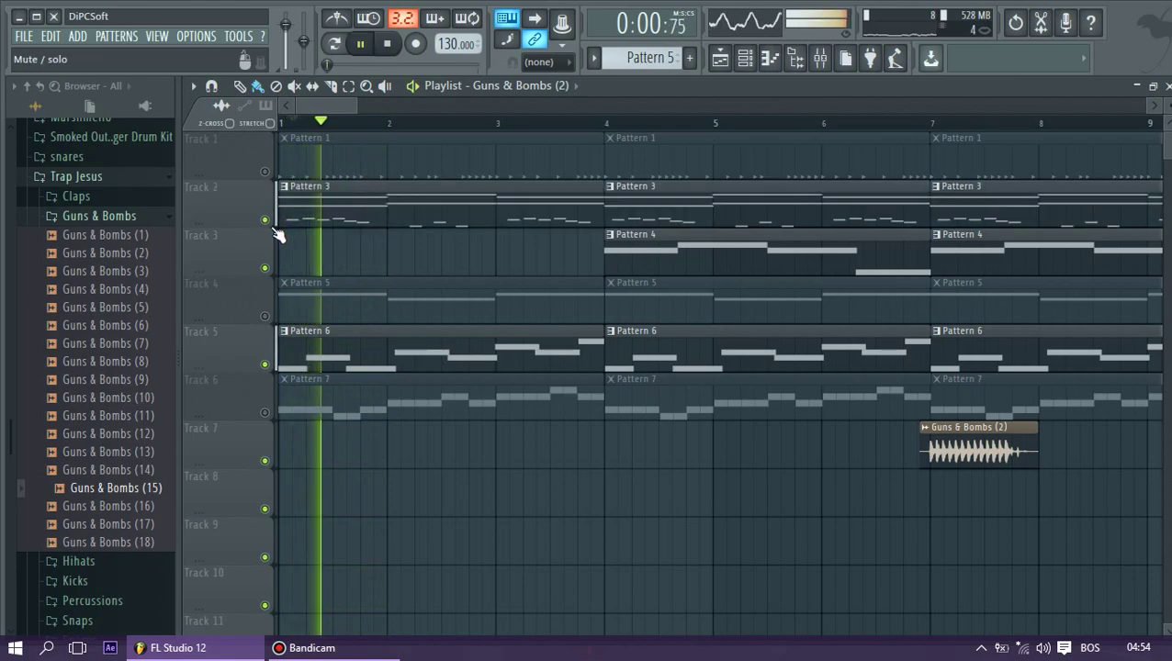
{"action": "left_click", "coordinate": [266, 219]}
{"action": "key", "text": "space"}
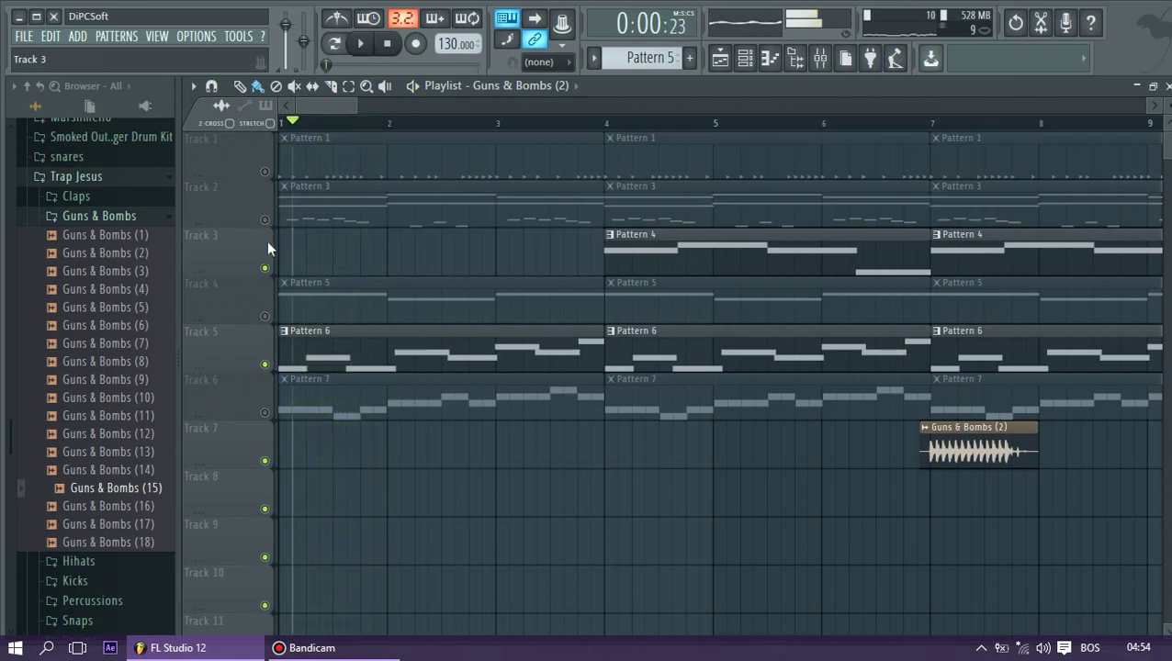
Audition the opening with Track 4 unmuted, and mute that track again
{"action": "left_click", "coordinate": [265, 317]}
{"action": "key", "text": "space"}
{"action": "key", "text": "space"}
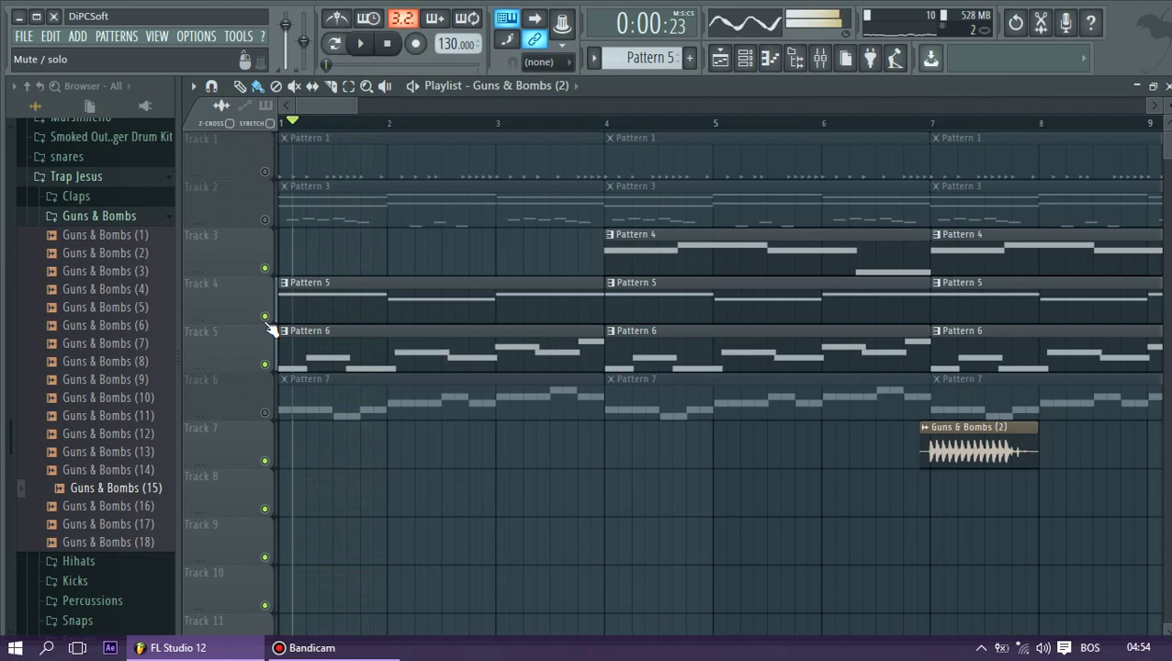
{"action": "left_click", "coordinate": [266, 317]}
Unmute Track 6 and then Track 4, playing the opening after each change
{"action": "left_click", "coordinate": [261, 413]}
{"action": "key", "text": "space"}
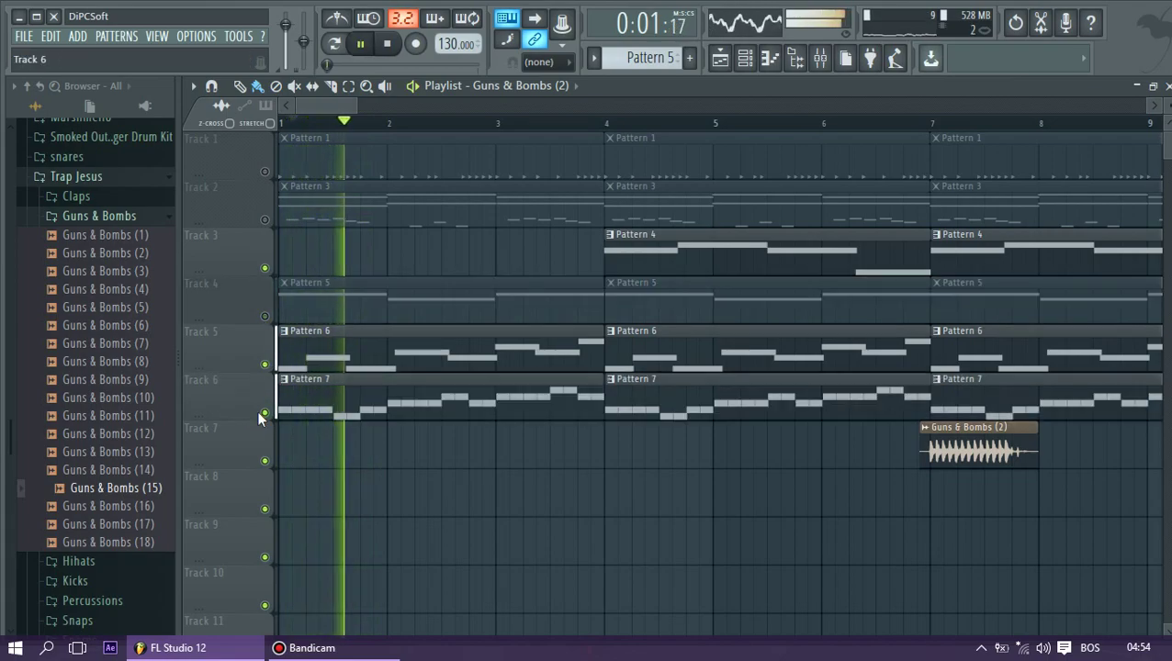
{"action": "key", "text": "space"}
{"action": "left_click", "coordinate": [266, 316]}
{"action": "key", "text": "space"}
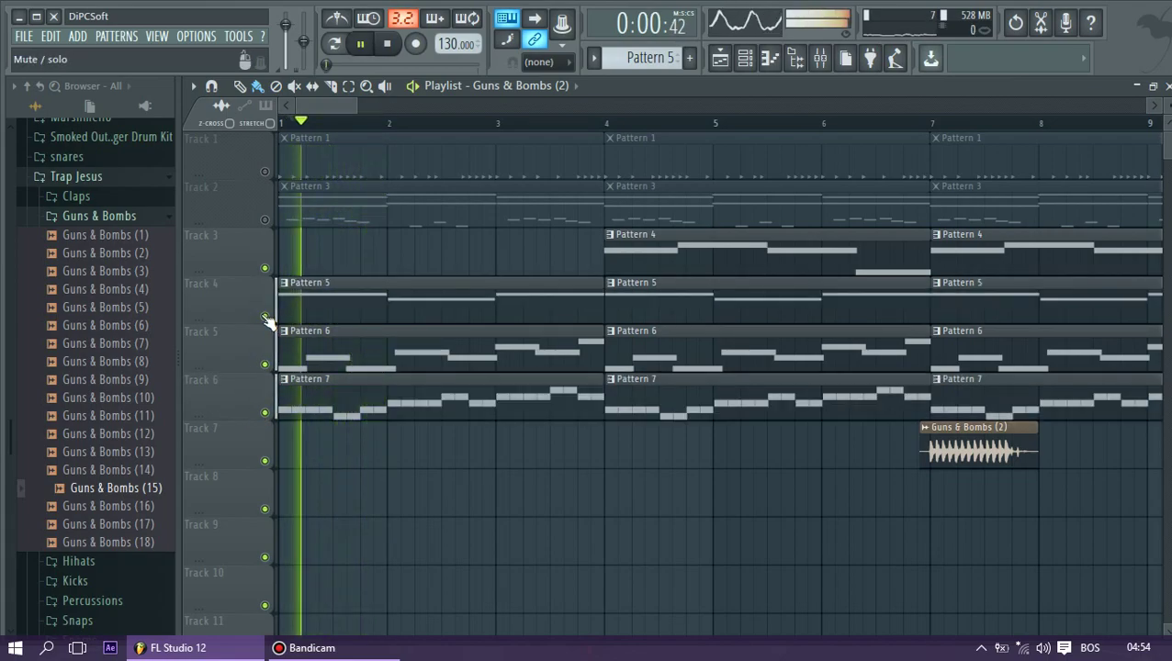
Delete the Pattern 7 clips at bars 1 and 4 on Track 6
{"action": "left_click_drag", "start_coordinate": [365, 106], "coordinate": [570, 115]}
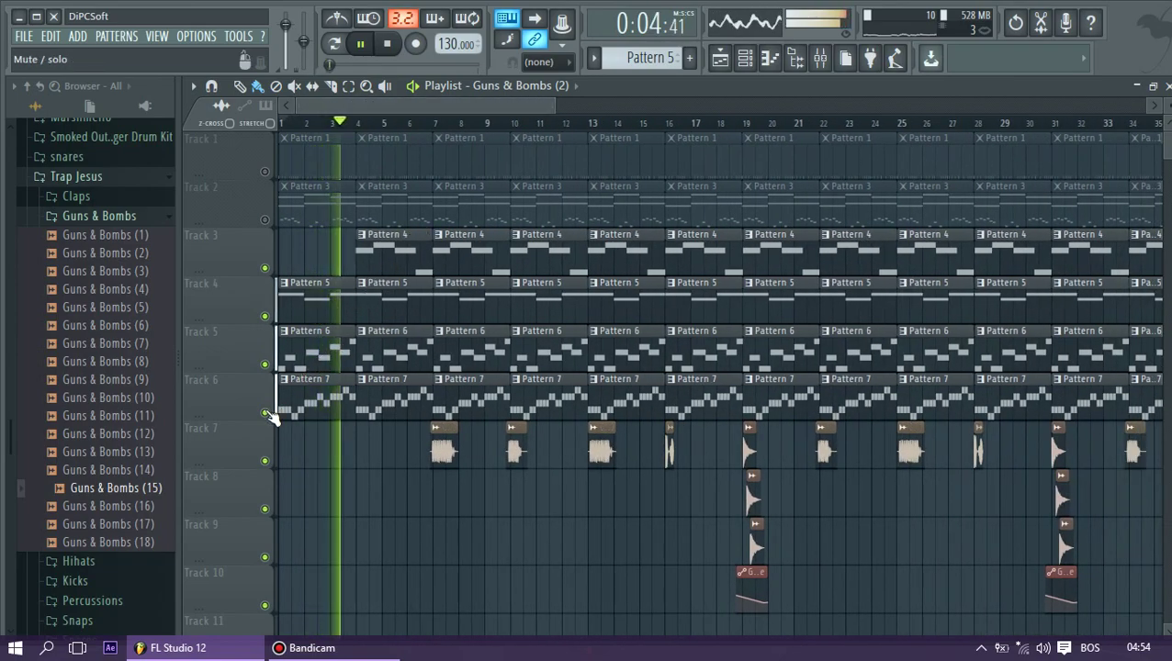
{"action": "right_click", "coordinate": [302, 404]}
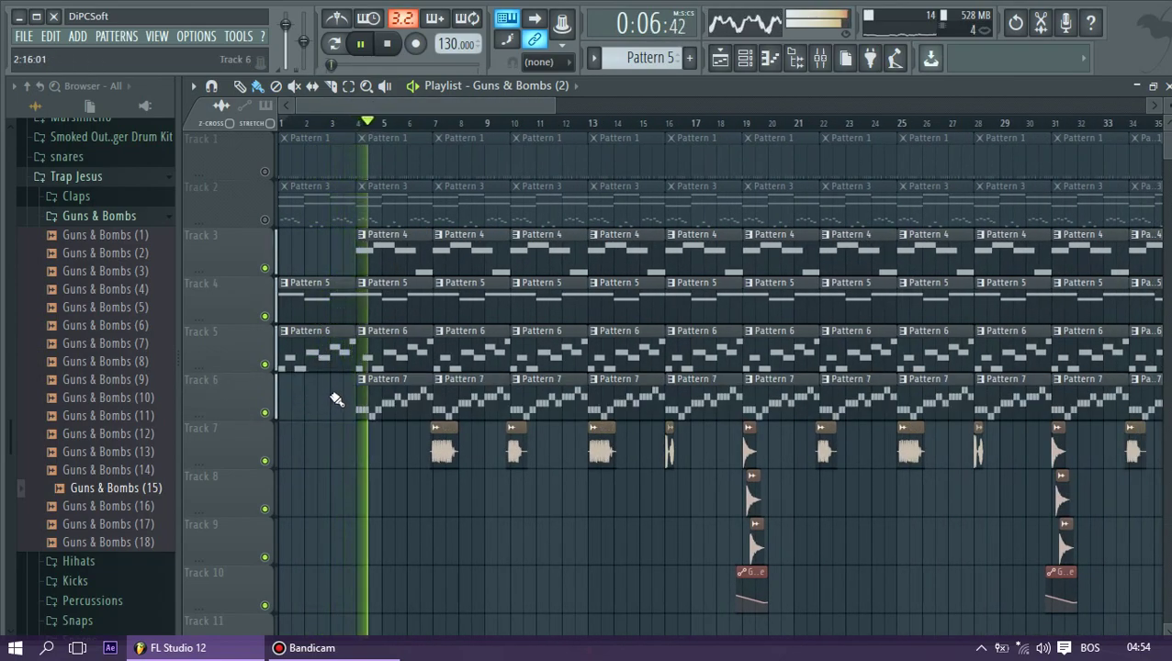
{"action": "right_click", "coordinate": [379, 402]}
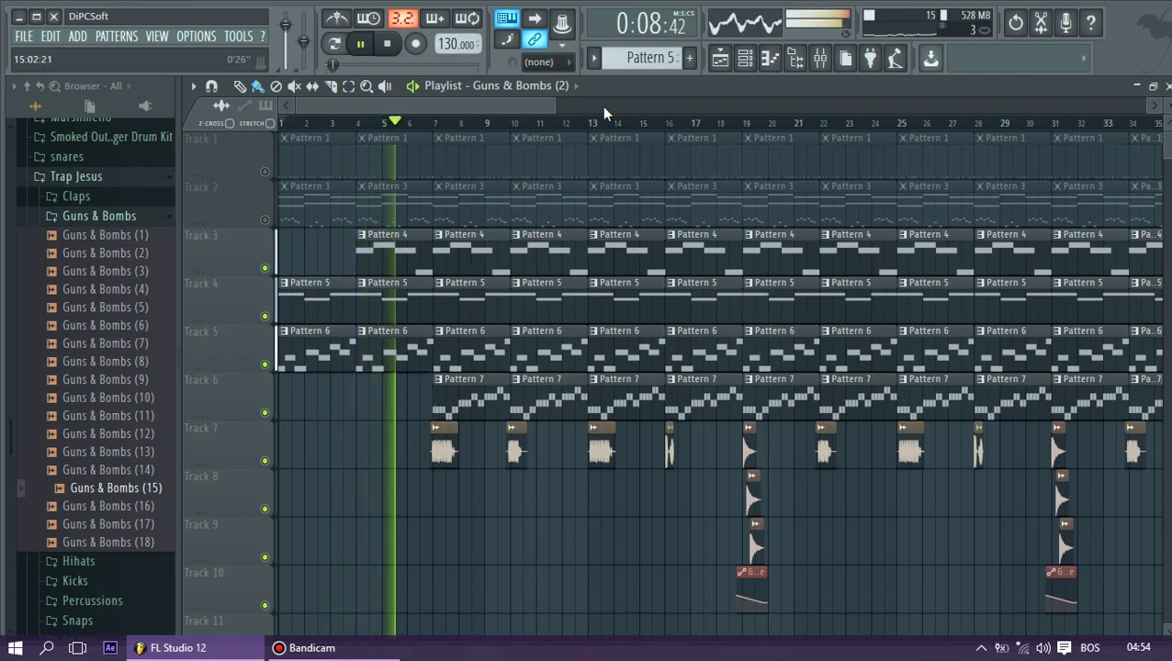
Delete the Pattern 1 and Pattern 3 clips at bars 1 and 4, unmute Track 2, and play from around bar 7
{"action": "left_click_drag", "start_coordinate": [555, 107], "coordinate": [355, 101]}
{"action": "key", "text": "space"}
{"action": "right_click", "coordinate": [361, 149]}
{"action": "right_click", "coordinate": [536, 161]}
{"action": "right_click", "coordinate": [500, 197]}
{"action": "right_click", "coordinate": [445, 204]}
{"action": "left_click", "coordinate": [267, 220]}
{"action": "key", "text": "space"}
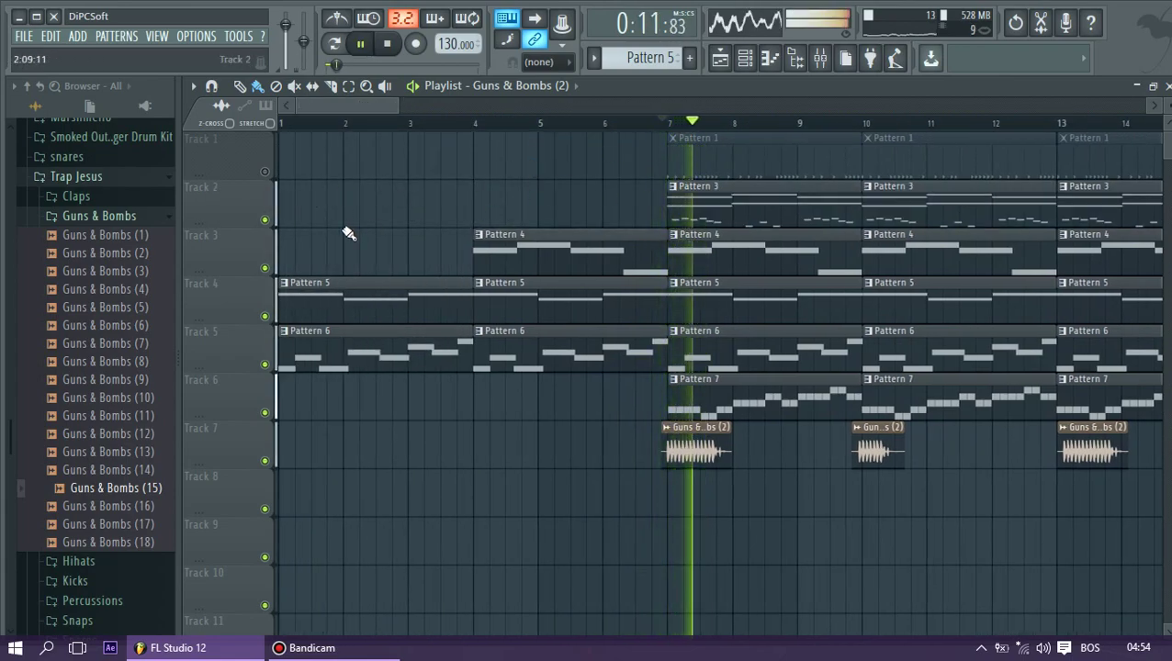
Solo Track 2 briefly, restore all tracks, and delete the Pattern 3 clip at bar 7
{"action": "right_click", "coordinate": [265, 220]}
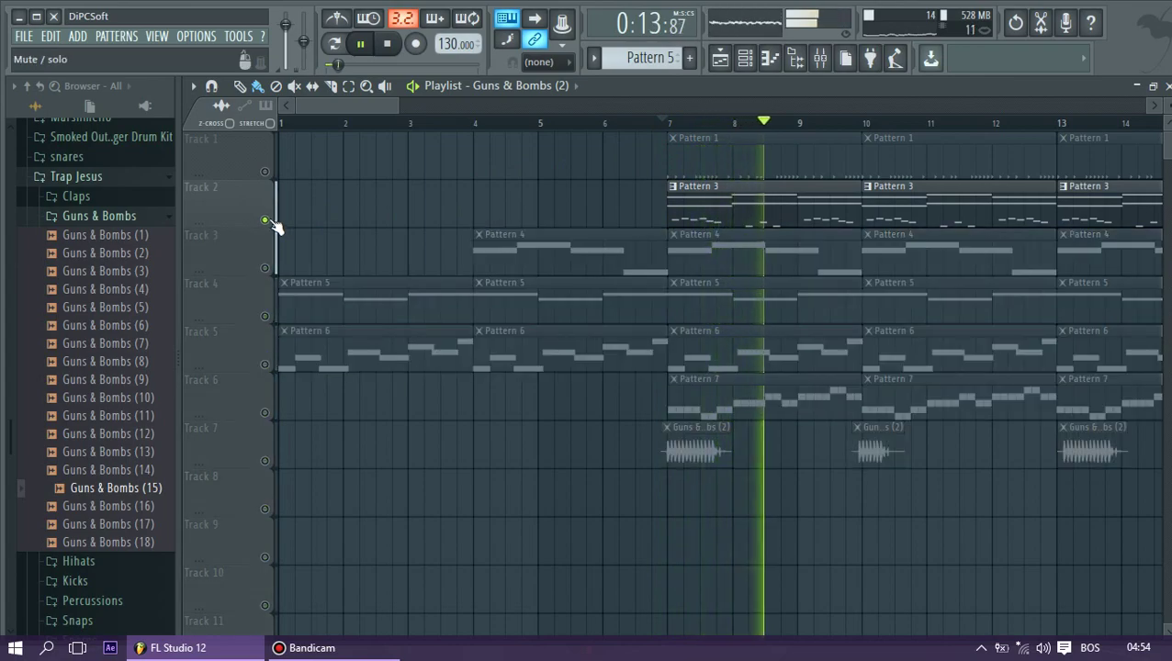
{"action": "right_click", "coordinate": [267, 222]}
{"action": "right_click", "coordinate": [709, 216]}
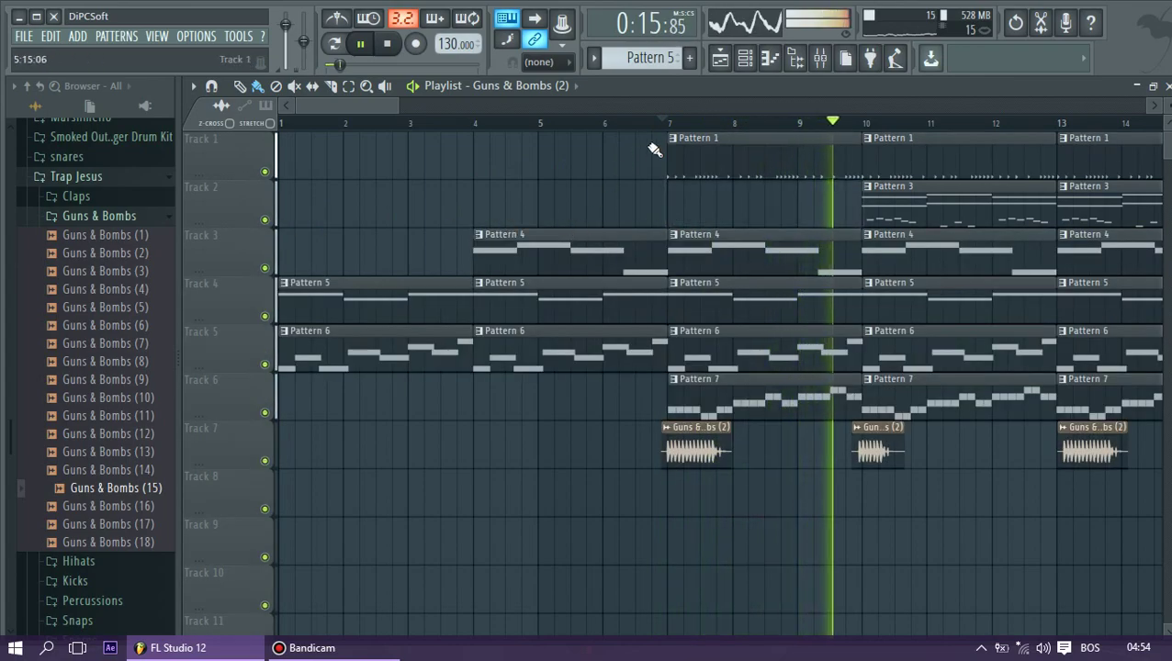
Delete the Pattern 1 clips at bars 7 and 10 on Track 1, and play from just before bar 10
{"action": "right_click", "coordinate": [845, 165]}
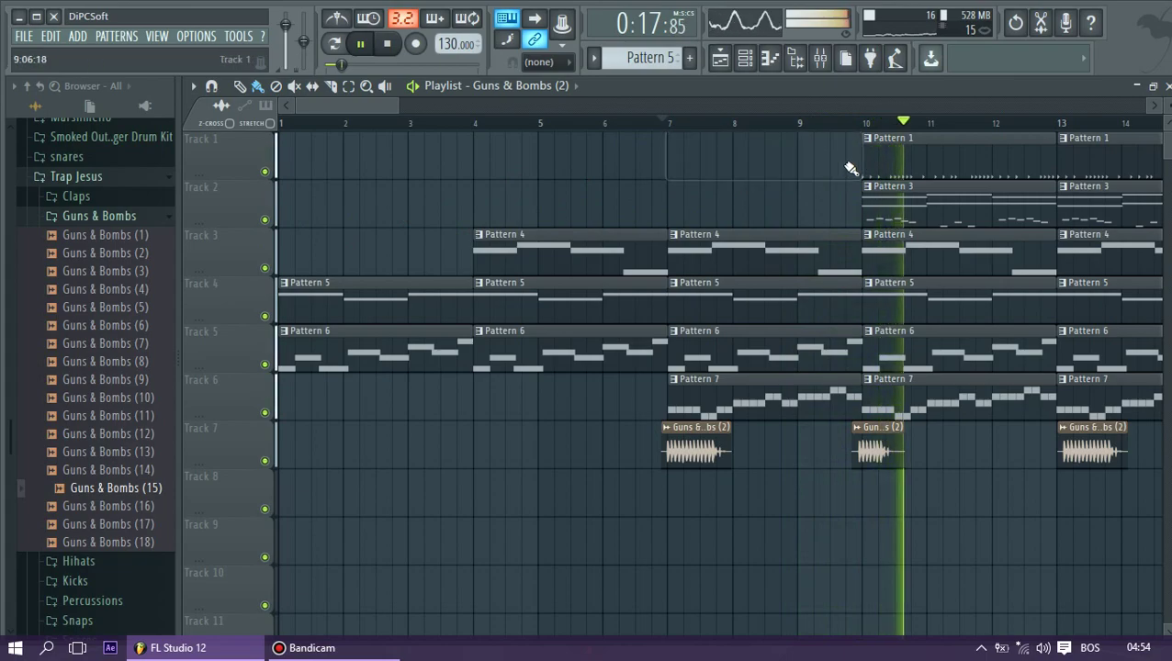
{"action": "right_click", "coordinate": [891, 158]}
{"action": "left_click", "coordinate": [839, 123]}
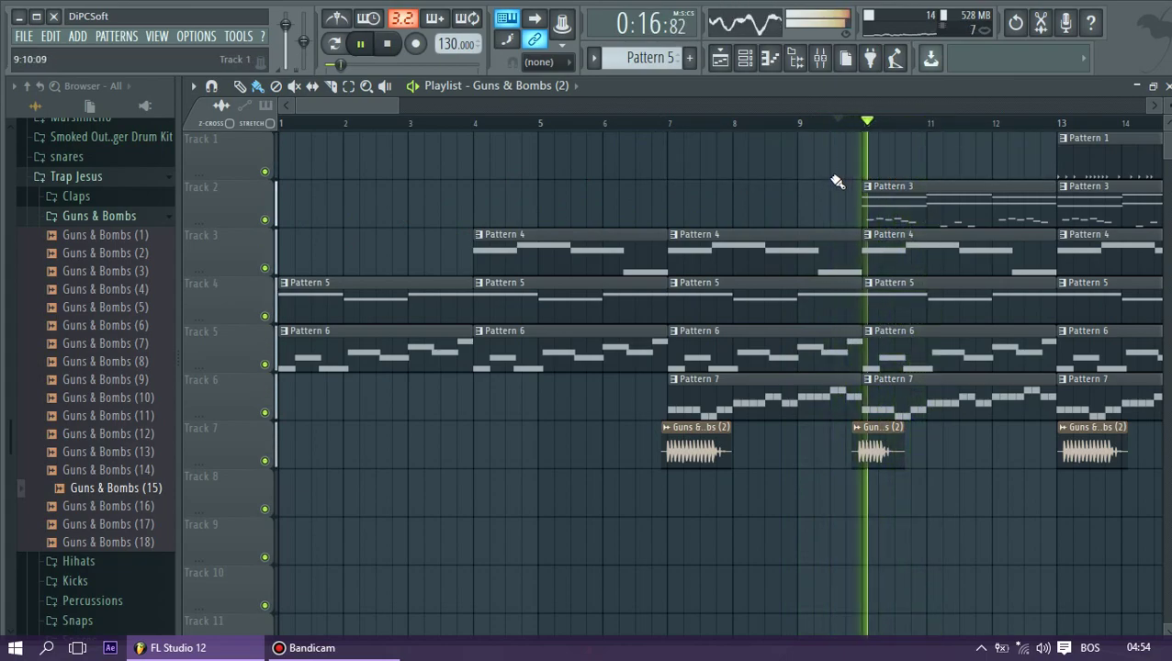
Delete the Guns & Bombs (2) clip at bar 13 on Track 7
{"action": "left_click_drag", "start_coordinate": [395, 101], "coordinate": [1152, 131]}
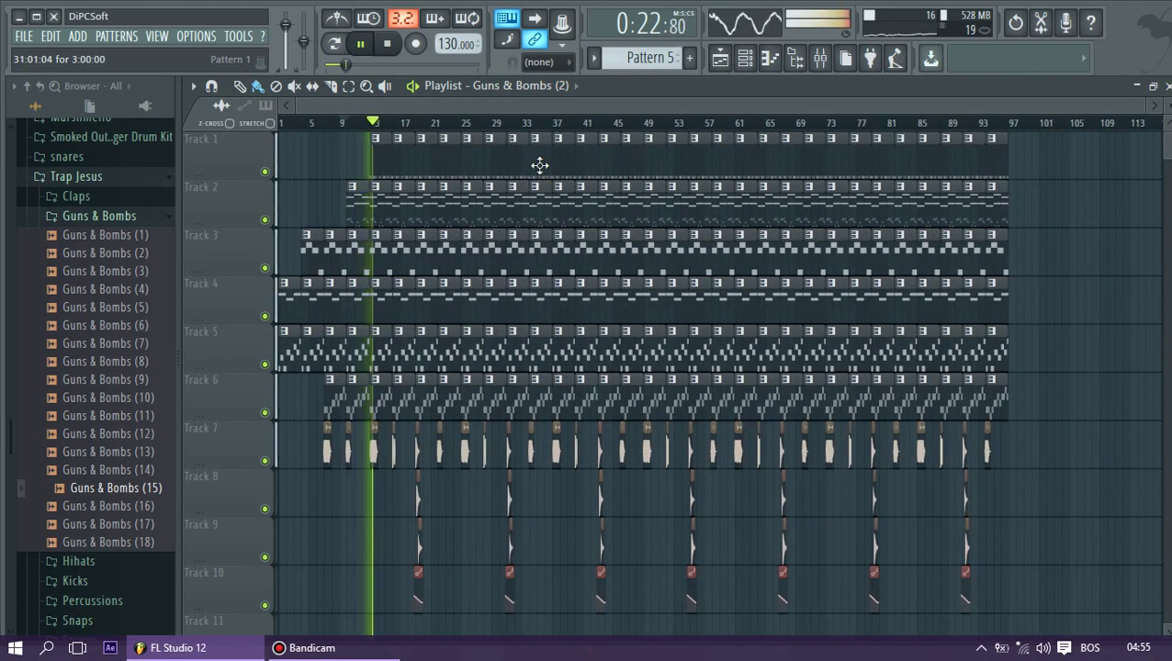
{"action": "left_click_drag", "start_coordinate": [1145, 107], "coordinate": [507, 126]}
{"action": "right_click", "coordinate": [686, 443]}
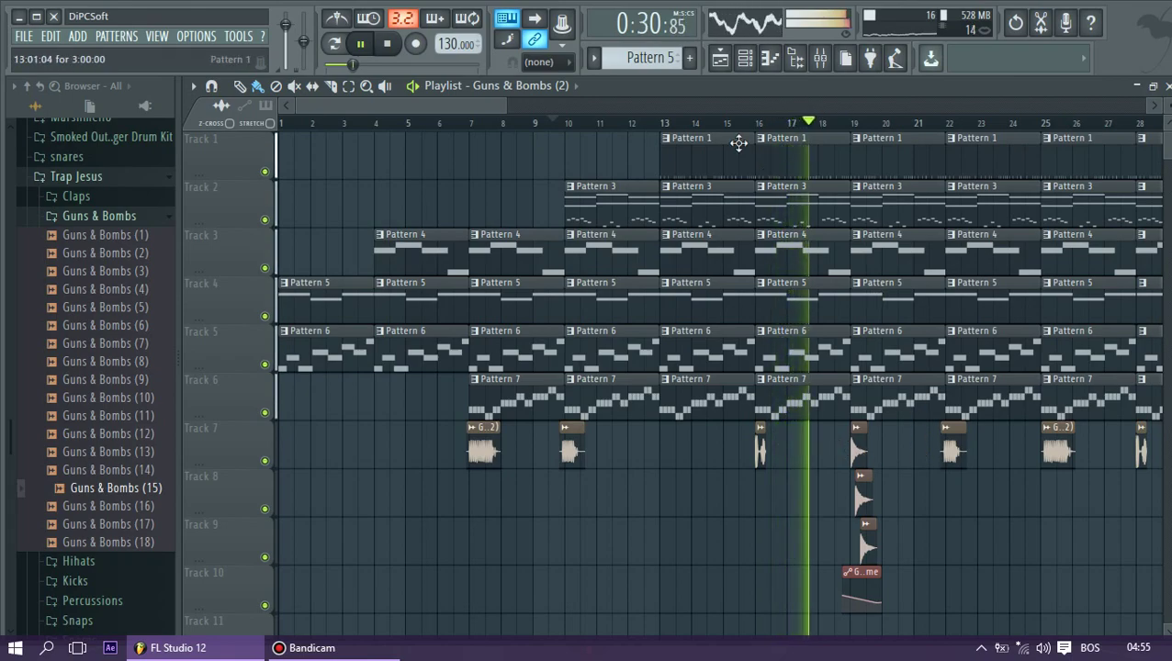
Delete the gun and bomb clips at bars 22, 25, 28 and 31 on Tracks 7 to 9, plus the automation clip near bar 31 on Track 10
{"action": "left_click_drag", "start_coordinate": [466, 103], "coordinate": [523, 105]}
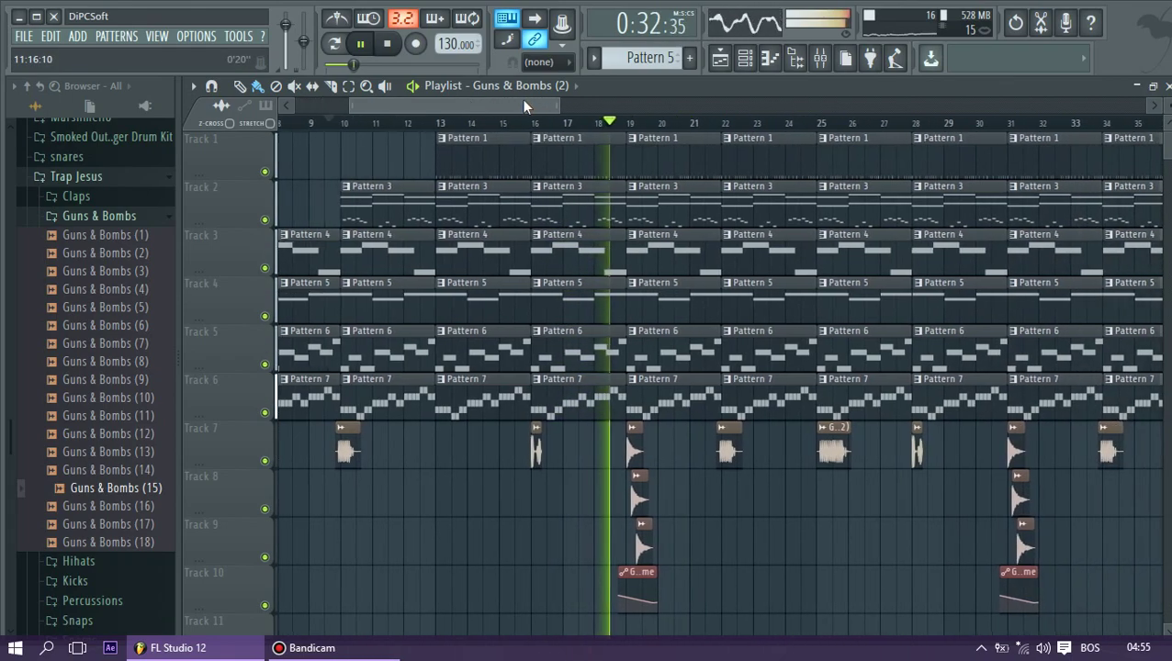
{"action": "right_click", "coordinate": [728, 450]}
{"action": "right_click", "coordinate": [833, 450]}
{"action": "right_click", "coordinate": [916, 450]}
{"action": "right_click", "coordinate": [1013, 450]}
{"action": "right_click", "coordinate": [1018, 500]}
{"action": "right_click", "coordinate": [1023, 546]}
{"action": "right_click", "coordinate": [1019, 592]}
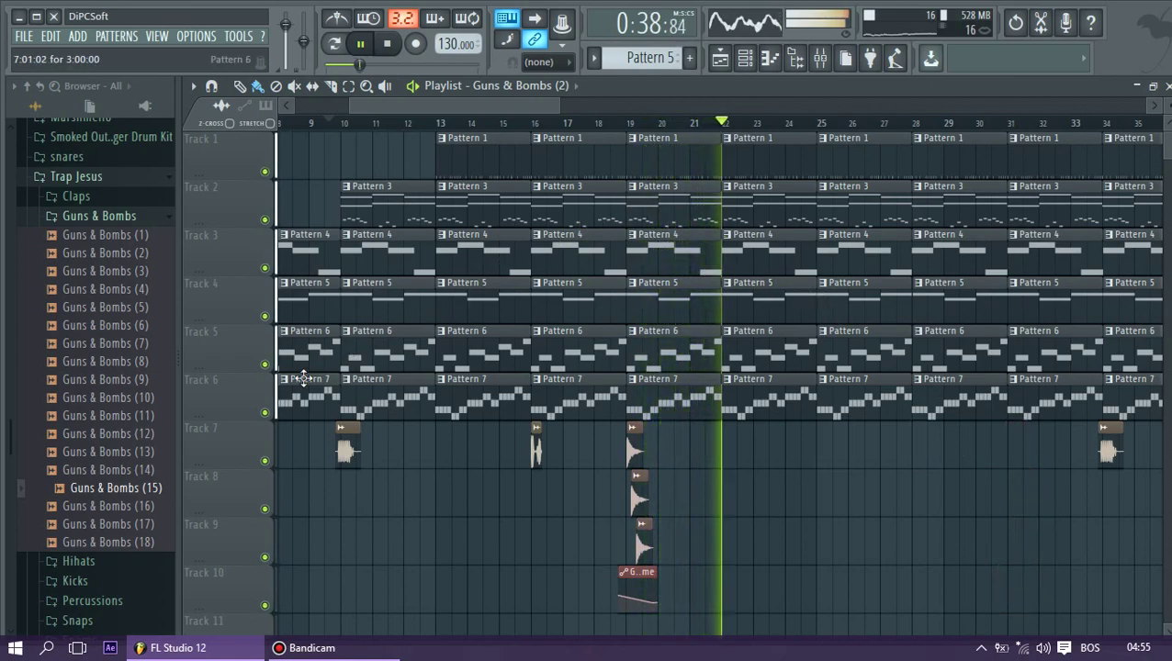
Mute and unmute Tracks 4, 3 and 5 in turn during playback to compare the mix
{"action": "left_click", "coordinate": [264, 316]}
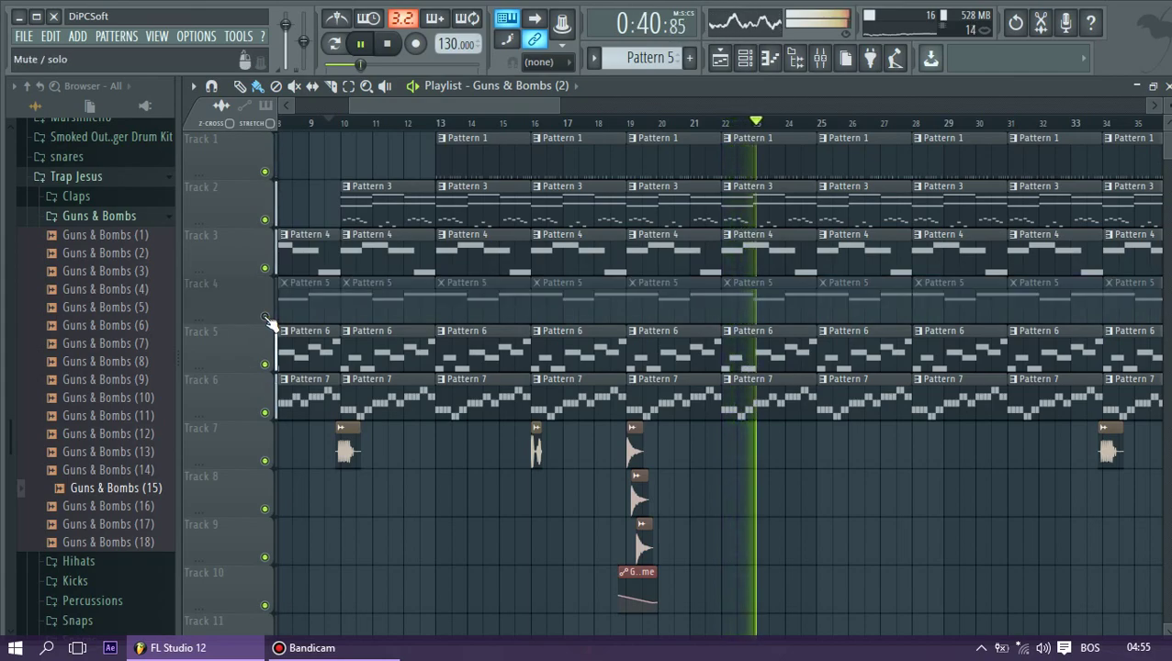
{"action": "left_click", "coordinate": [265, 316]}
{"action": "left_click", "coordinate": [265, 268]}
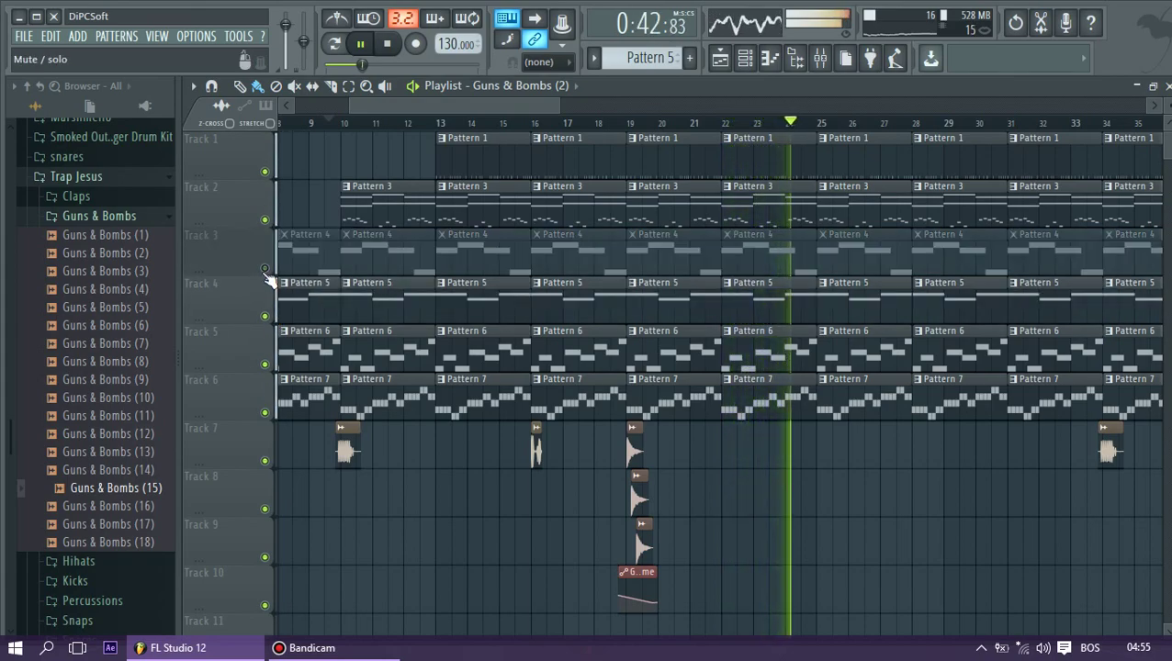
{"action": "left_click", "coordinate": [265, 268]}
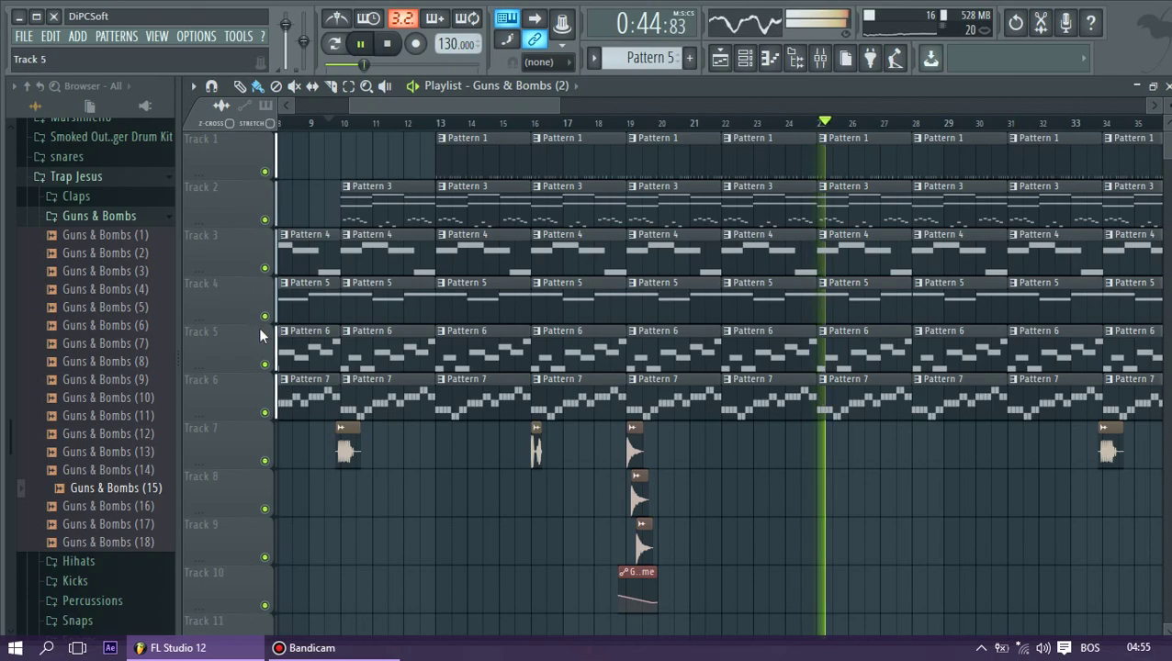
{"action": "left_click", "coordinate": [264, 365]}
{"action": "left_click", "coordinate": [264, 365]}
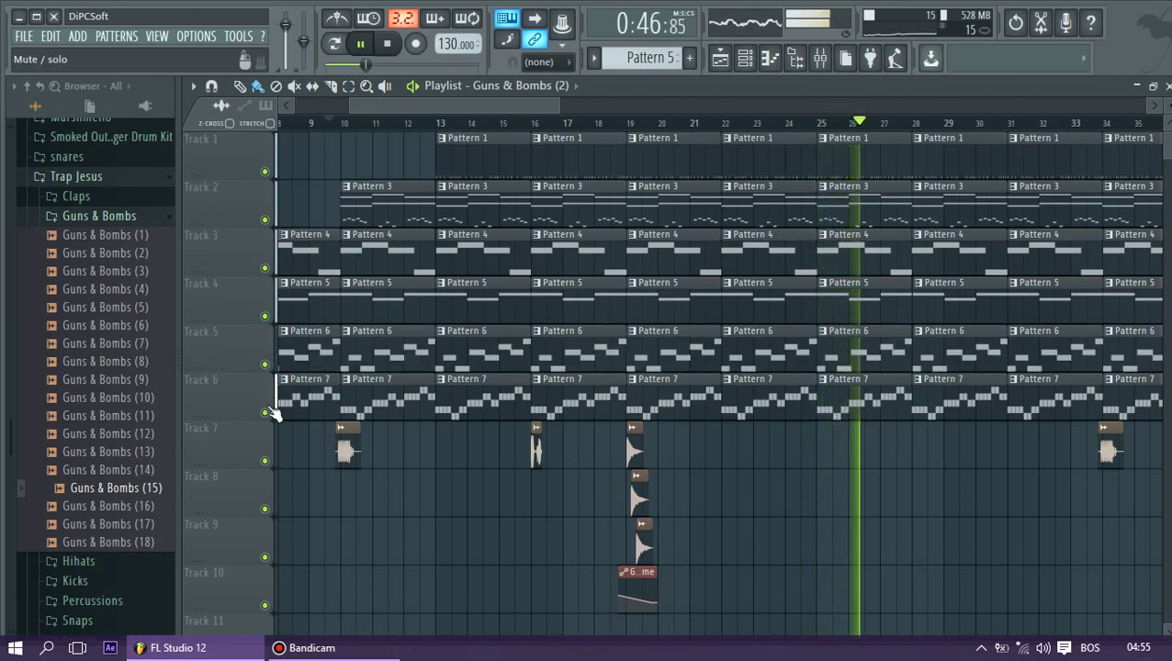
Mute Tracks 6 and 5, set the playback position just before bar 25, and briefly play that section
{"action": "left_click", "coordinate": [264, 412]}
{"action": "key", "text": "space"}
{"action": "key", "text": "space"}
{"action": "left_click", "coordinate": [809, 124]}
{"action": "left_click", "coordinate": [265, 365]}
{"action": "key", "text": "space"}
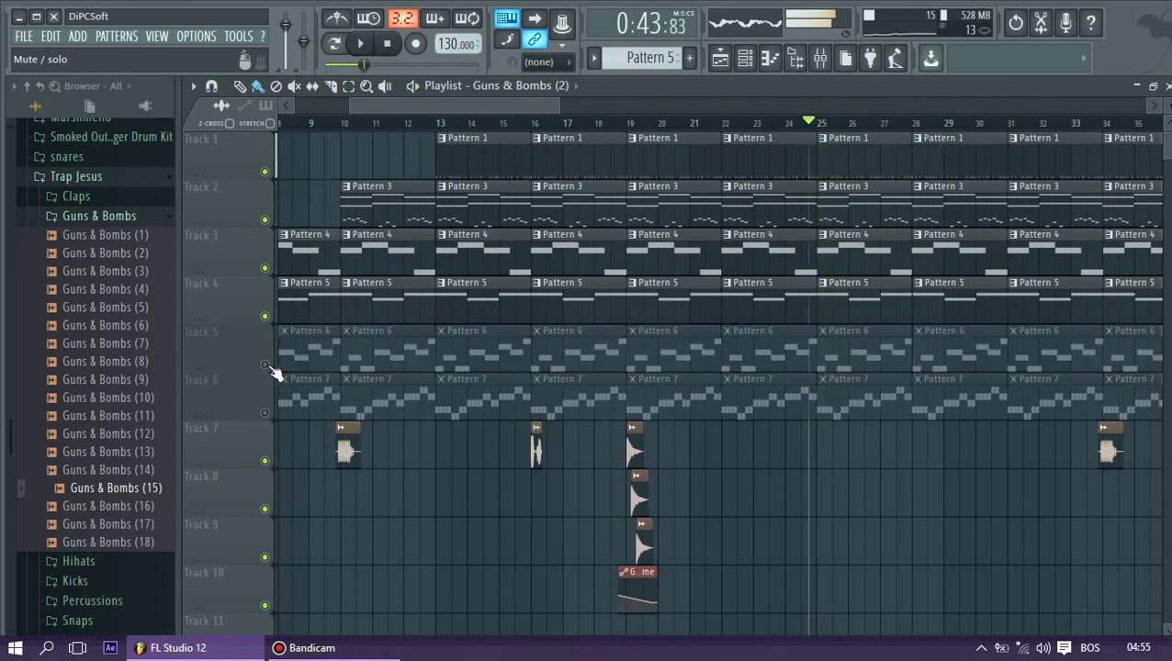
{"action": "key", "text": "space"}
Unmute Track 5, mute Track 3, and play from just before bar 25
{"action": "left_click", "coordinate": [265, 365]}
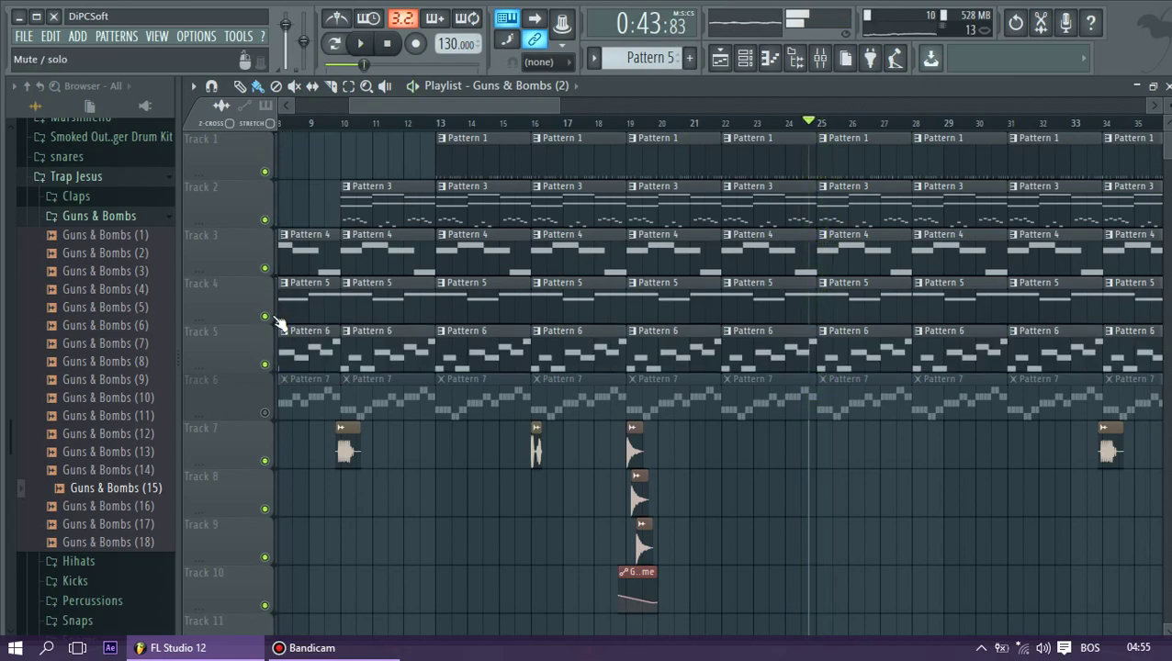
{"action": "left_click", "coordinate": [265, 269]}
{"action": "key", "text": "space"}
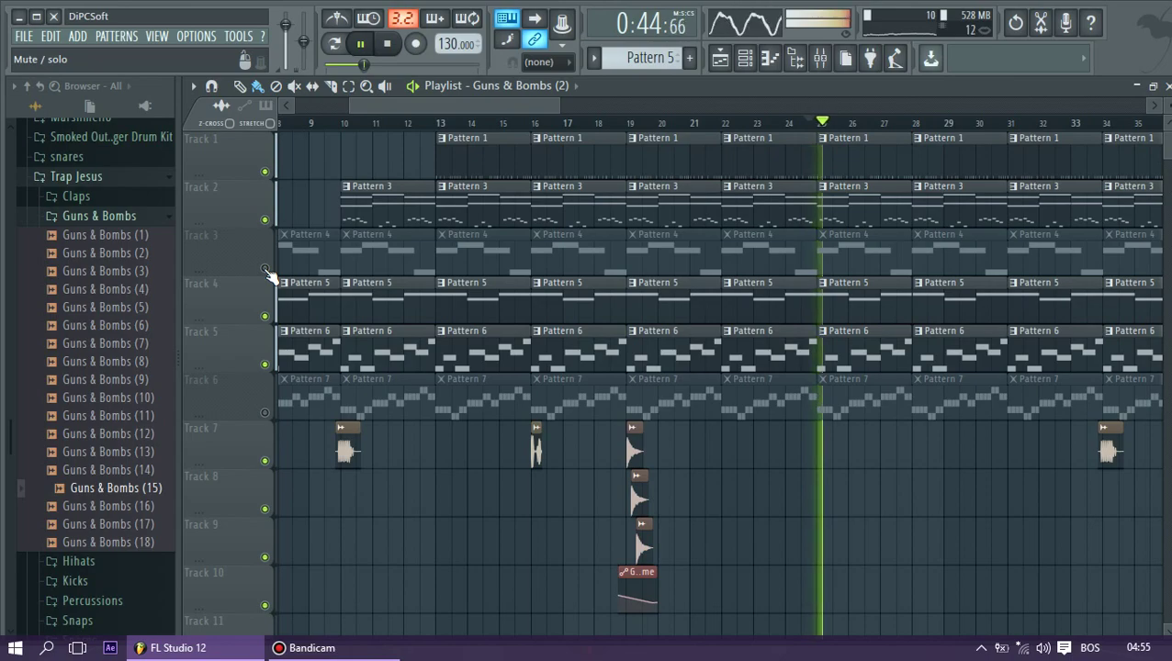
Unmute and re-mute Track 3 while replaying from just before bar 25, and mute Track 5
{"action": "left_click", "coordinate": [266, 269]}
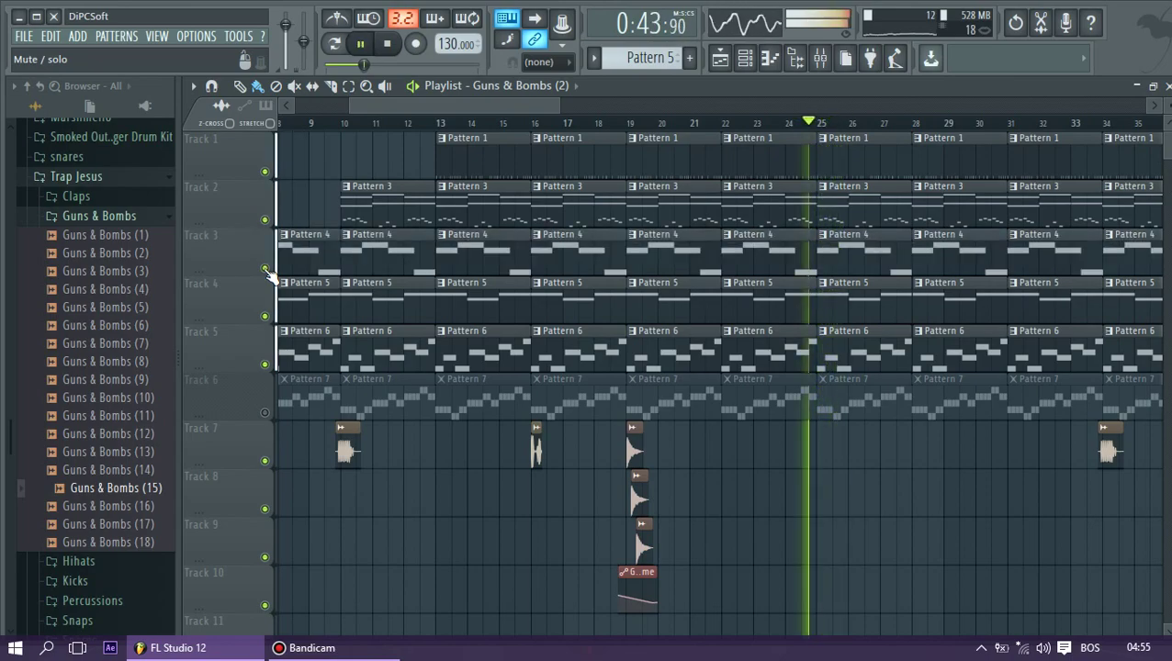
{"action": "key", "text": "space"}
{"action": "left_click", "coordinate": [265, 269]}
{"action": "key", "text": "space"}
{"action": "left_click", "coordinate": [265, 363]}
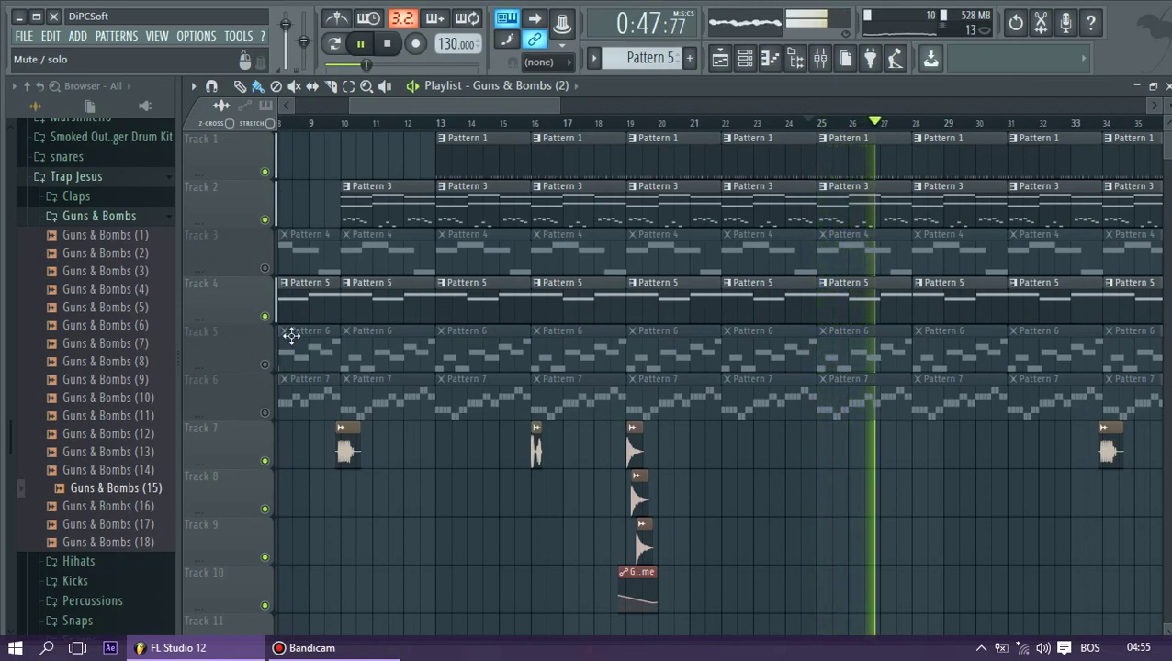
Briefly mute and restore Tracks 2 and 4 during playback, and unmute Track 3
{"action": "mouse_move", "coordinate": [557, 106]}
{"action": "left_mouse_down"}
{"action": "mouse_move", "coordinate": [659, 107]}
{"action": "mouse_move", "coordinate": [546, 109]}
{"action": "left_mouse_up"}
{"action": "left_click", "coordinate": [266, 221]}
{"action": "left_click", "coordinate": [266, 221]}
{"action": "left_click", "coordinate": [266, 318]}
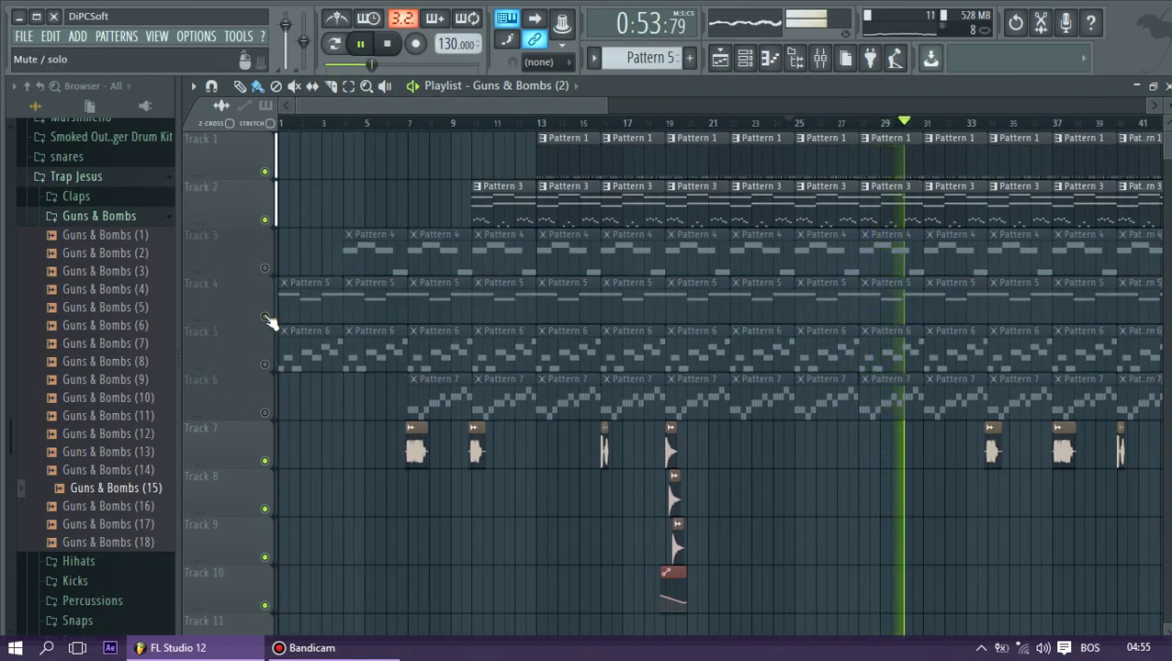
{"action": "left_click", "coordinate": [266, 317]}
{"action": "left_click", "coordinate": [265, 269]}
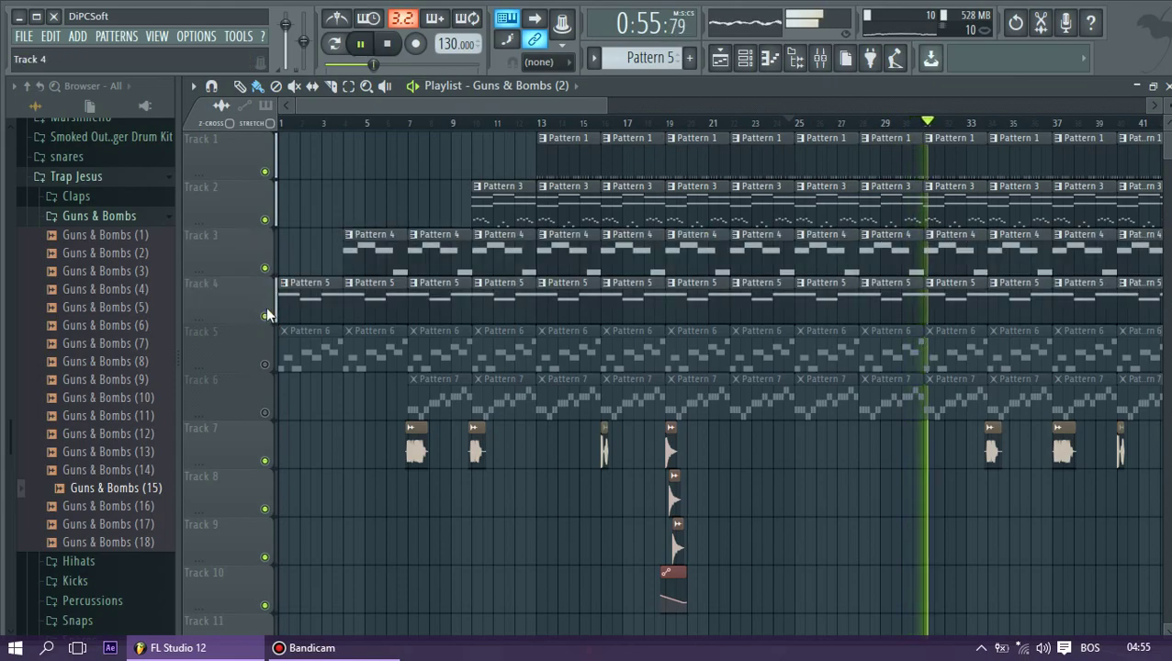
Audition Tracks 6 and 5 by unmuting each in turn and muting both again during playback
{"action": "left_click", "coordinate": [264, 410]}
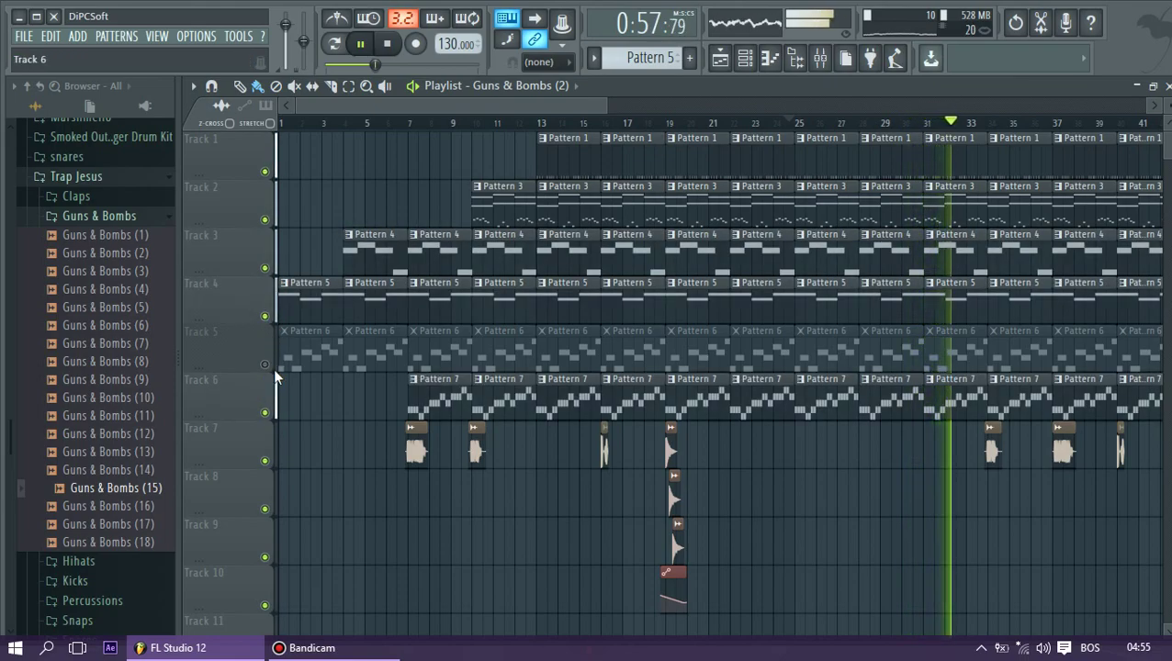
{"action": "left_click", "coordinate": [264, 365]}
{"action": "left_click", "coordinate": [265, 413]}
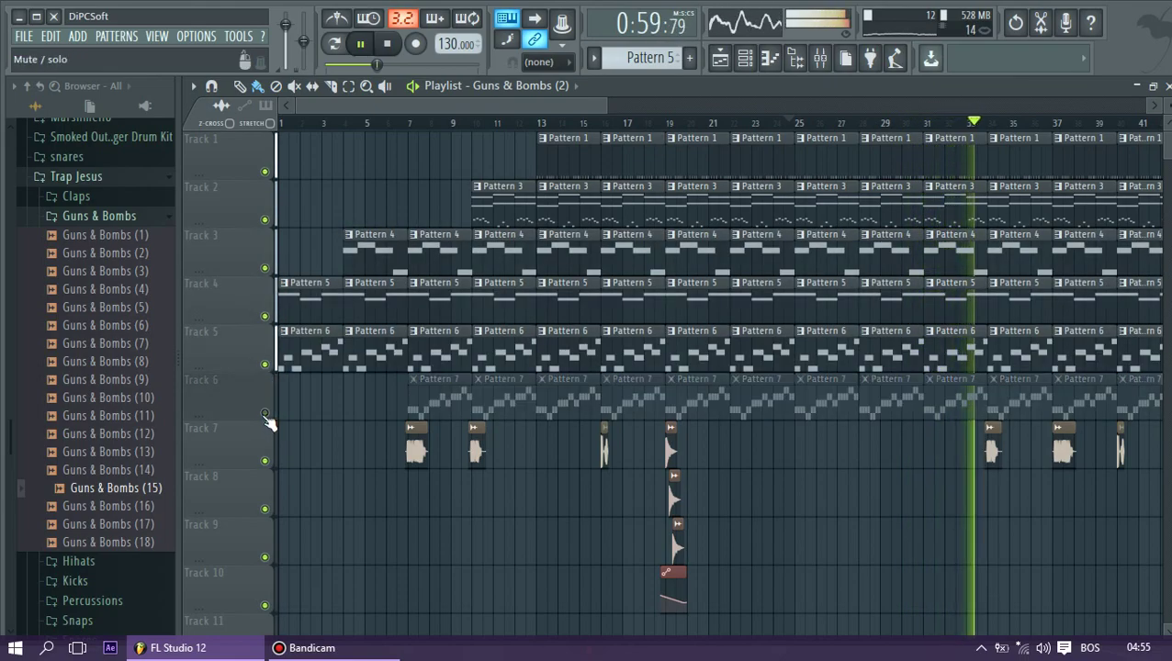
{"action": "left_click", "coordinate": [266, 366]}
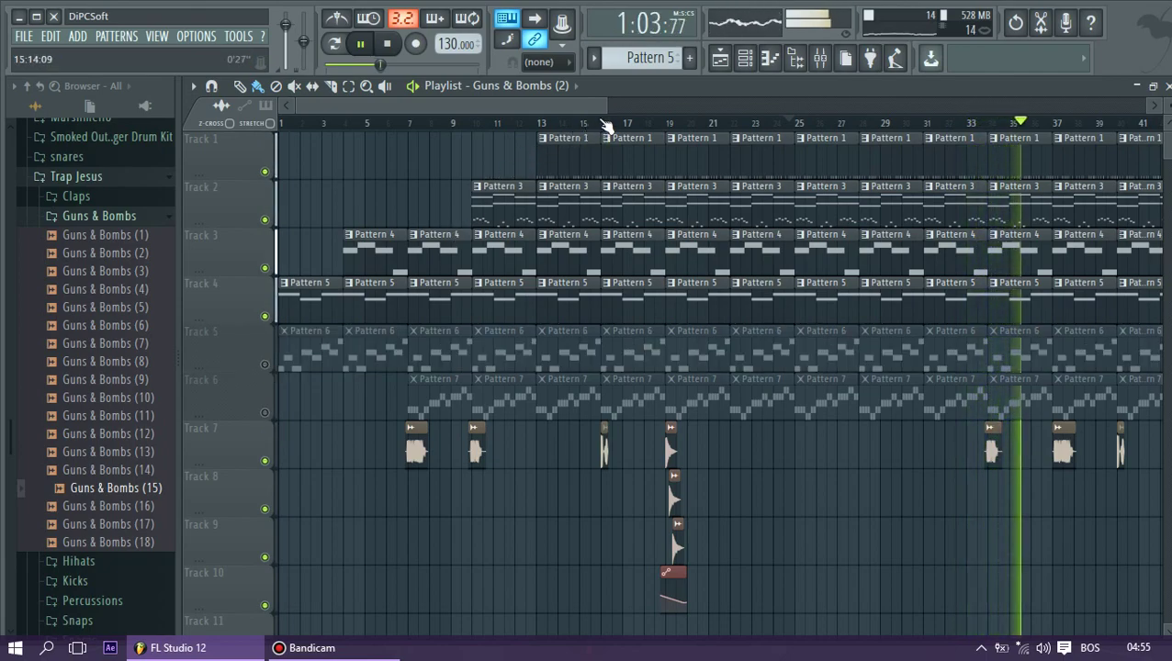
Delete the Pattern 1 clip at bar 25 on Track 1 and play from just before it
{"action": "scroll", "coordinate": [633, 146], "scroll_direction": "down", "scroll_amount": 3}
{"action": "key", "text": "space"}
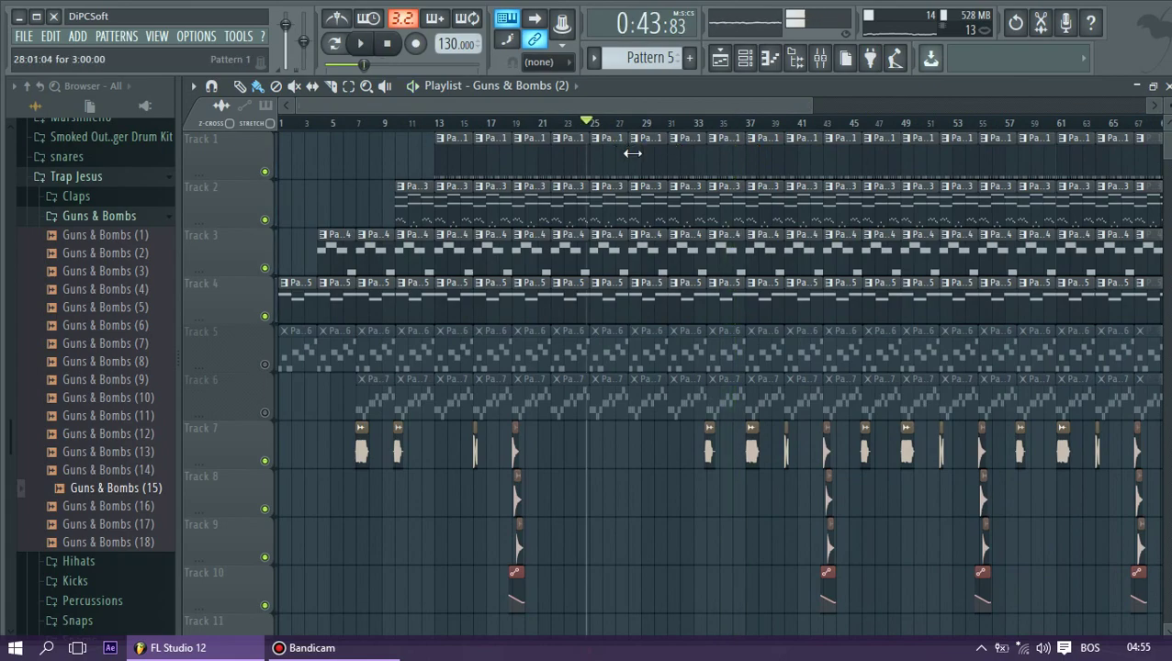
{"action": "right_click", "coordinate": [606, 147]}
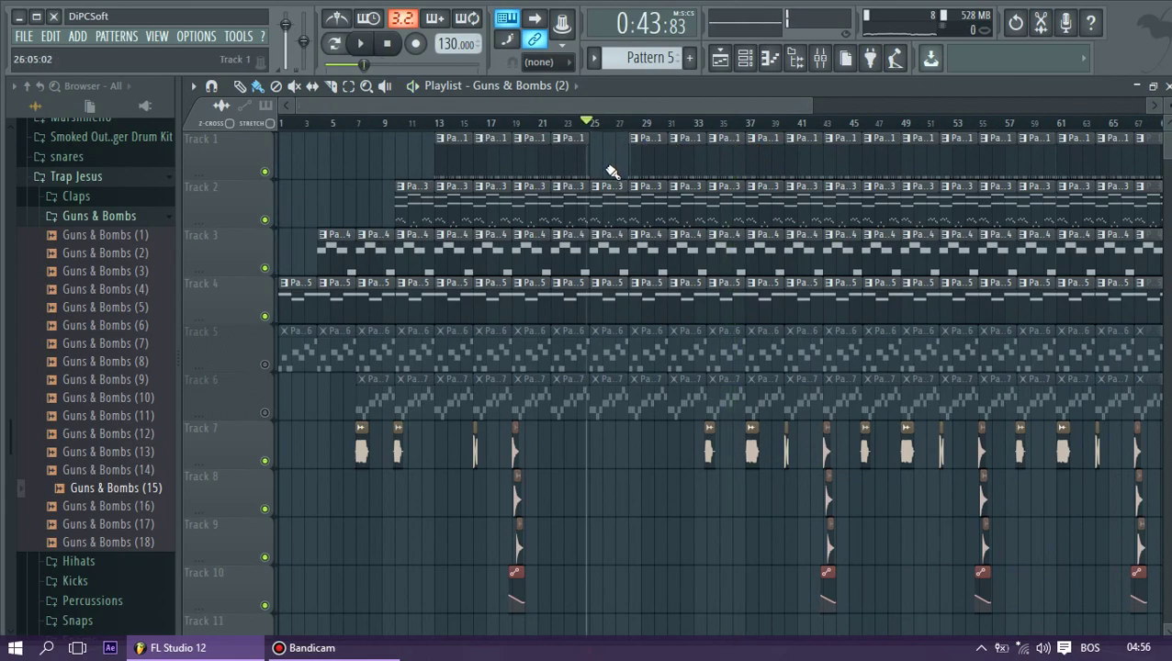
{"action": "key", "text": "space"}
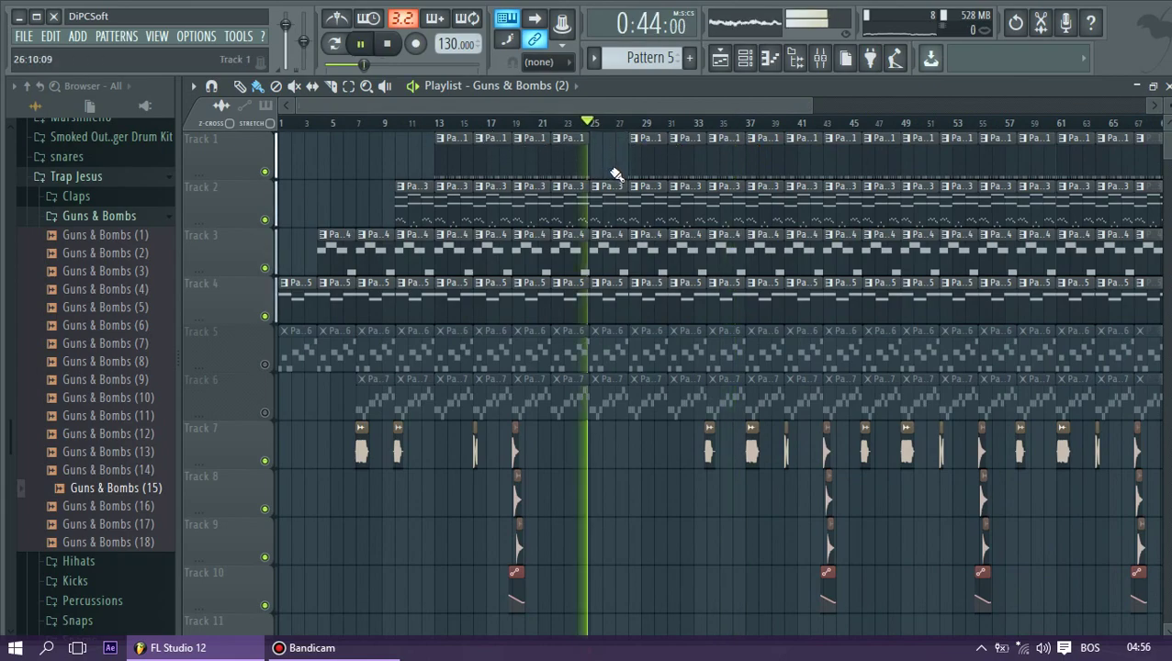
Delete the Pattern 4 clips on Track 3 from bar 28 up to bar 61
{"action": "right_click", "coordinate": [635, 260]}
{"action": "right_click", "coordinate": [685, 261]}
{"action": "right_click", "coordinate": [725, 260]}
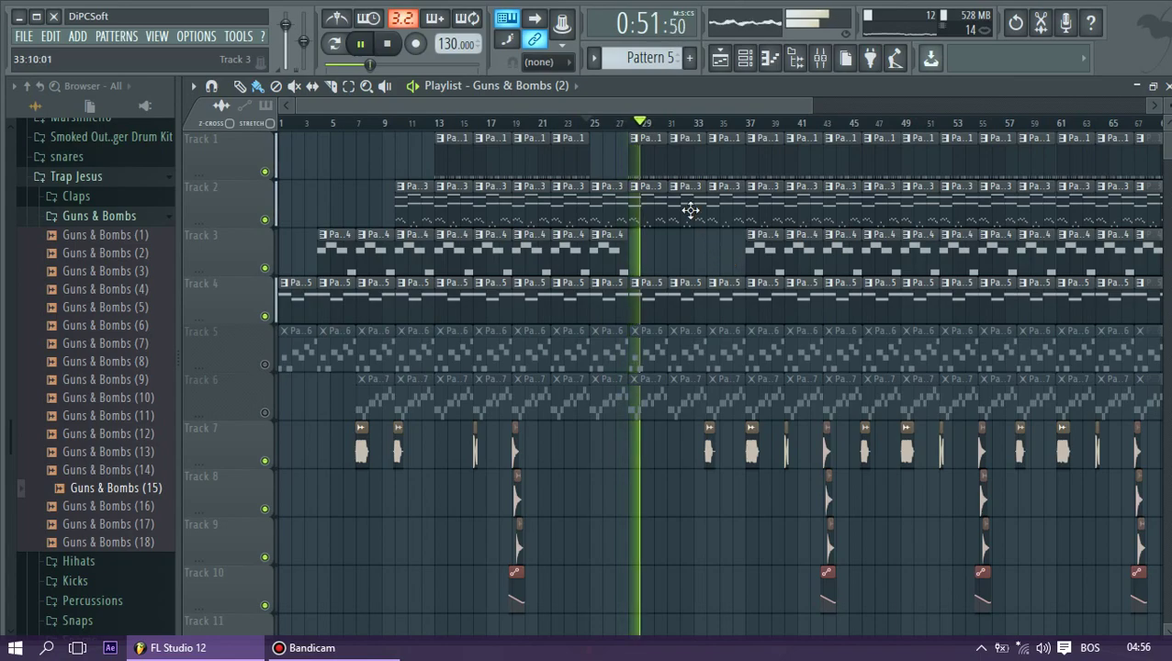
{"action": "left_click_drag", "start_coordinate": [810, 107], "coordinate": [1159, 108]}
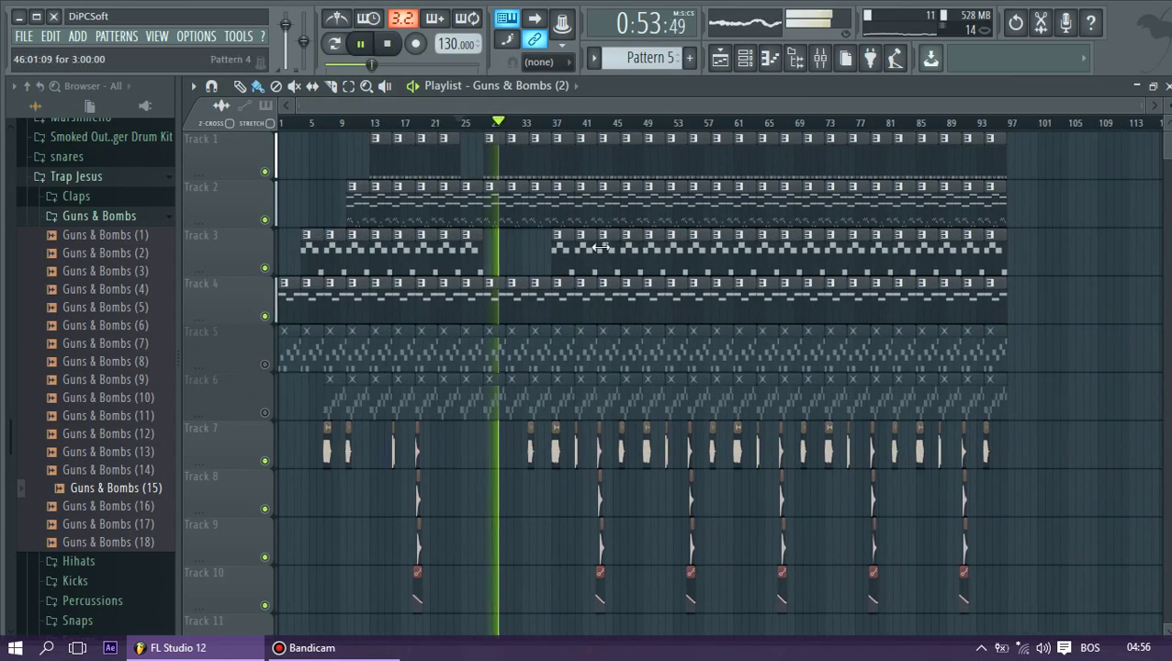
{"action": "right_click", "coordinate": [556, 260]}
{"action": "right_click", "coordinate": [643, 261]}
{"action": "right_click", "coordinate": [721, 259]}
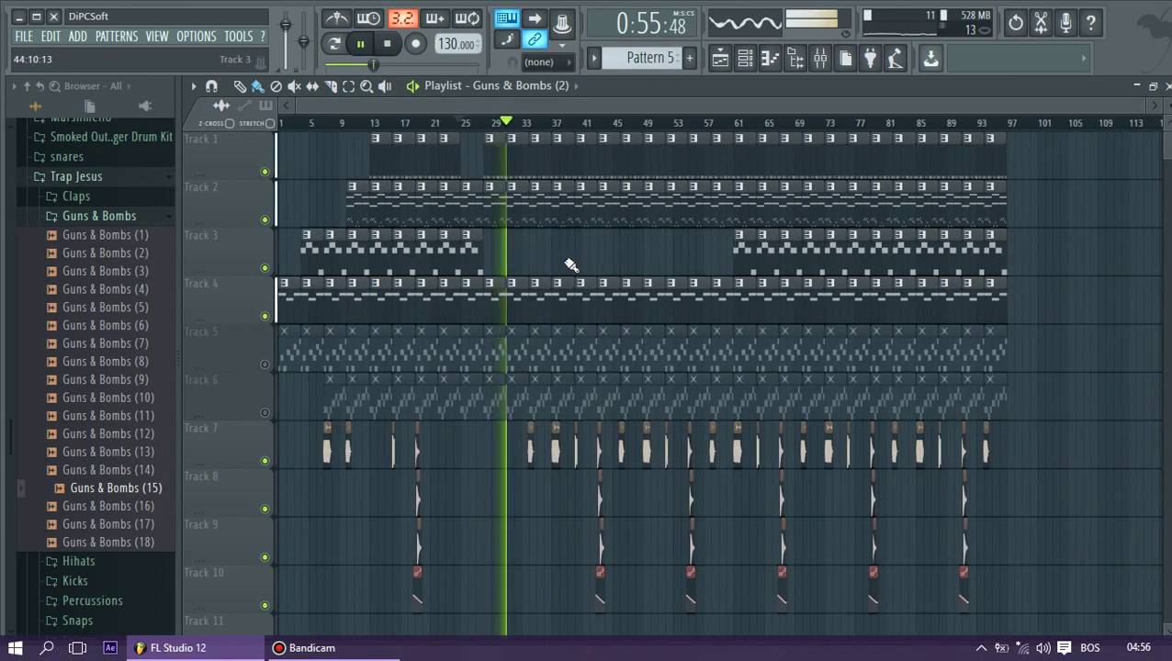
Listen to the section around bars 25 to 30 with Track 4 muted, and unmute the track again
{"action": "left_click", "coordinate": [266, 317]}
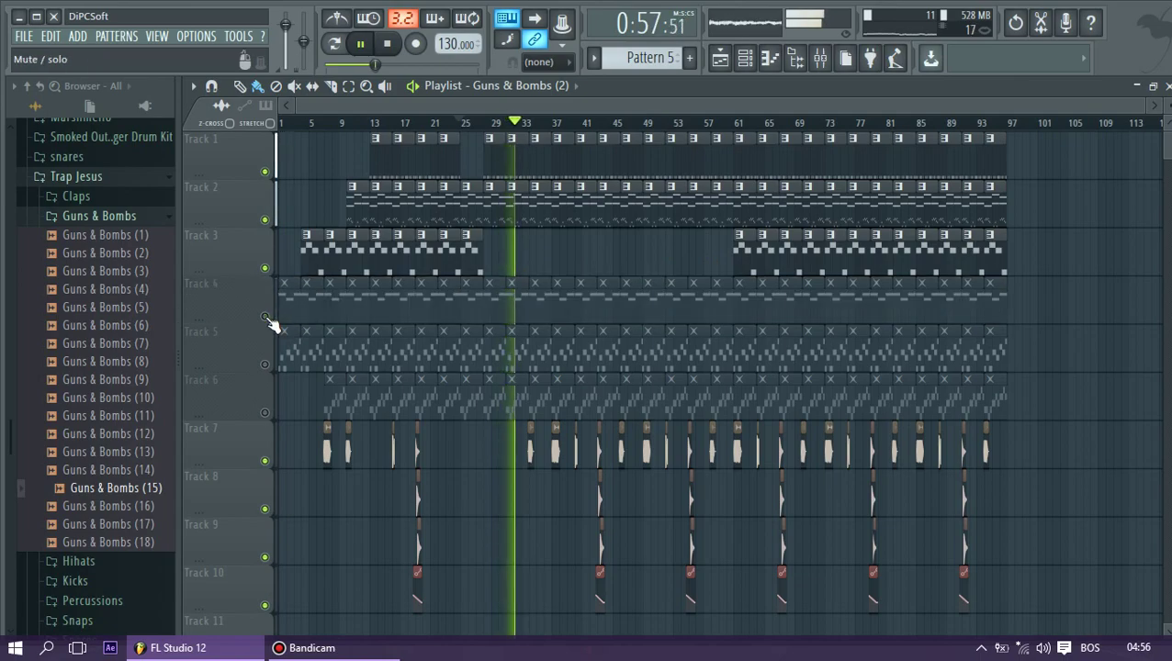
{"action": "left_click", "coordinate": [452, 123]}
{"action": "left_click", "coordinate": [500, 122]}
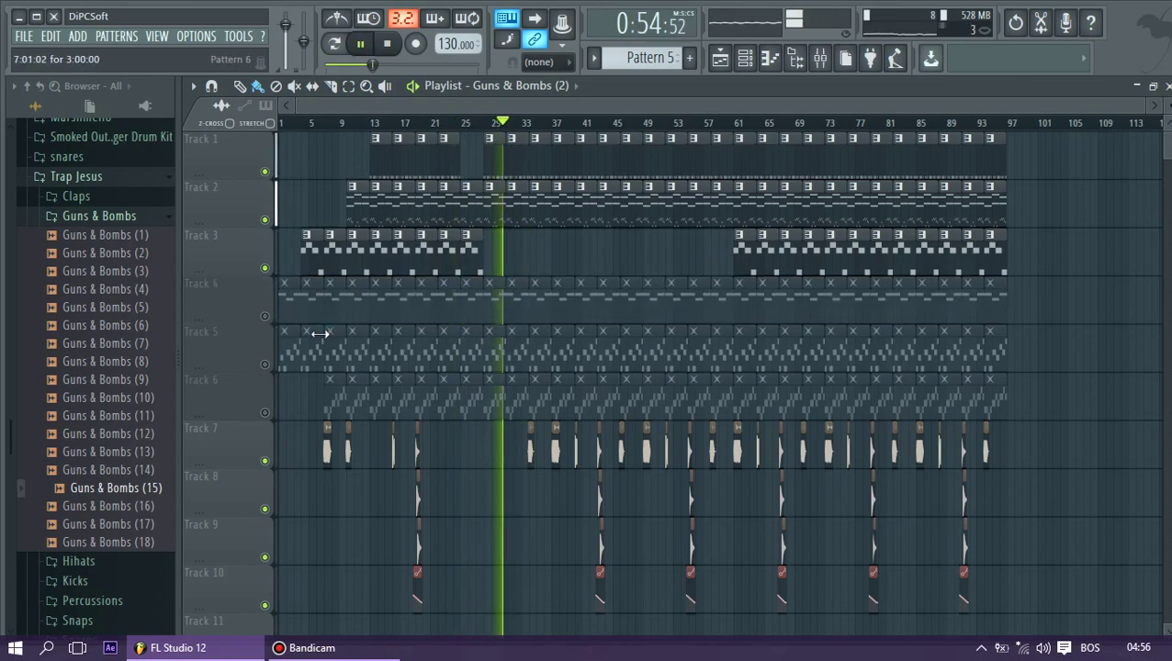
{"action": "left_click", "coordinate": [265, 316]}
Stop playback and move all clips on Tracks 5 to 10 down one track, leaving Track 5 empty
{"action": "scroll", "coordinate": [327, 327], "scroll_direction": "down", "scroll_amount": 1}
{"action": "key", "text": "space"}
{"action": "left_click_drag", "start_coordinate": [1053, 276], "coordinate": [278, 551]}
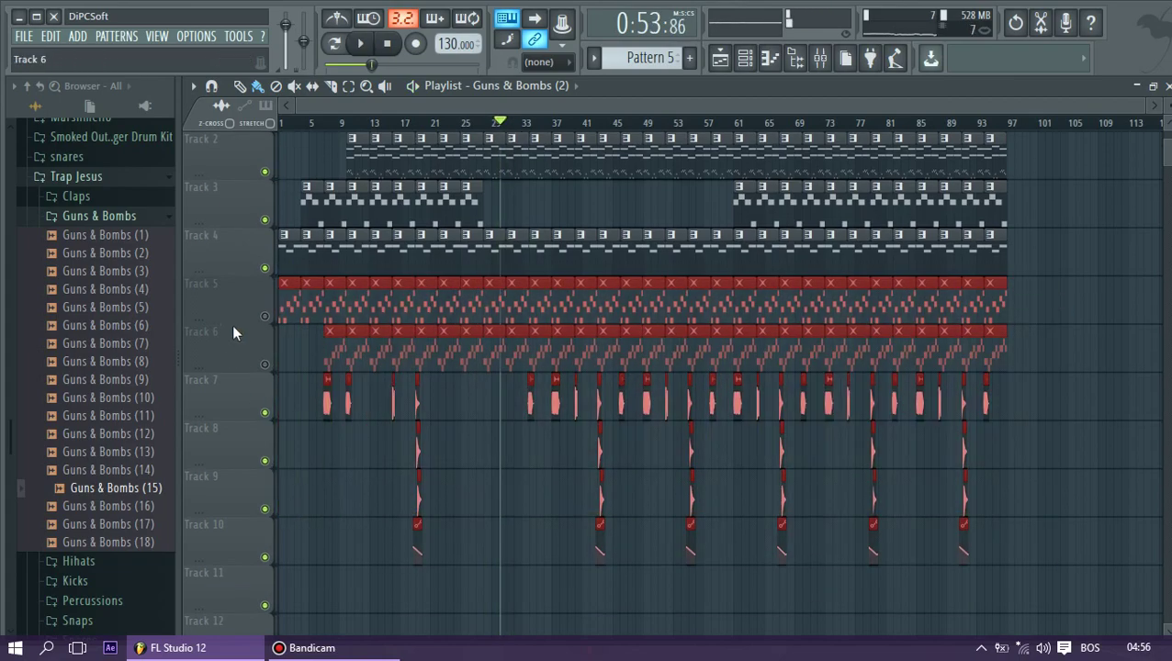
{"action": "left_click_drag", "start_coordinate": [286, 295], "coordinate": [278, 363]}
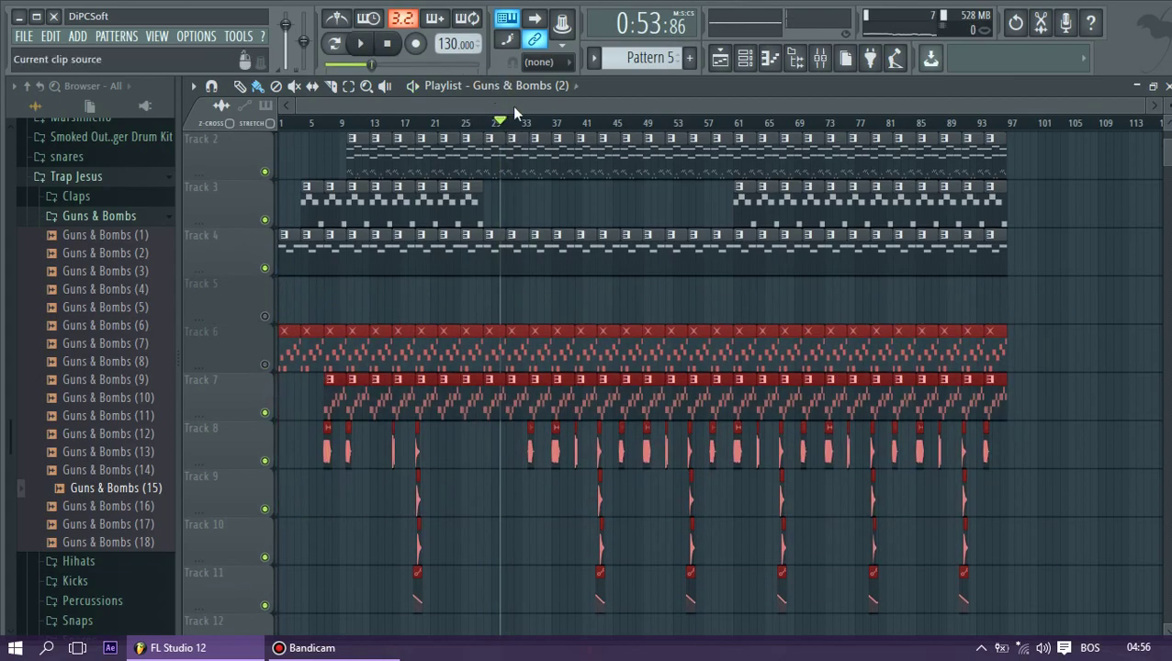
Create a channel volume automation clip for reFX Nexus #2 on Track 5 and unmute that track
{"action": "left_click", "coordinate": [512, 243]}
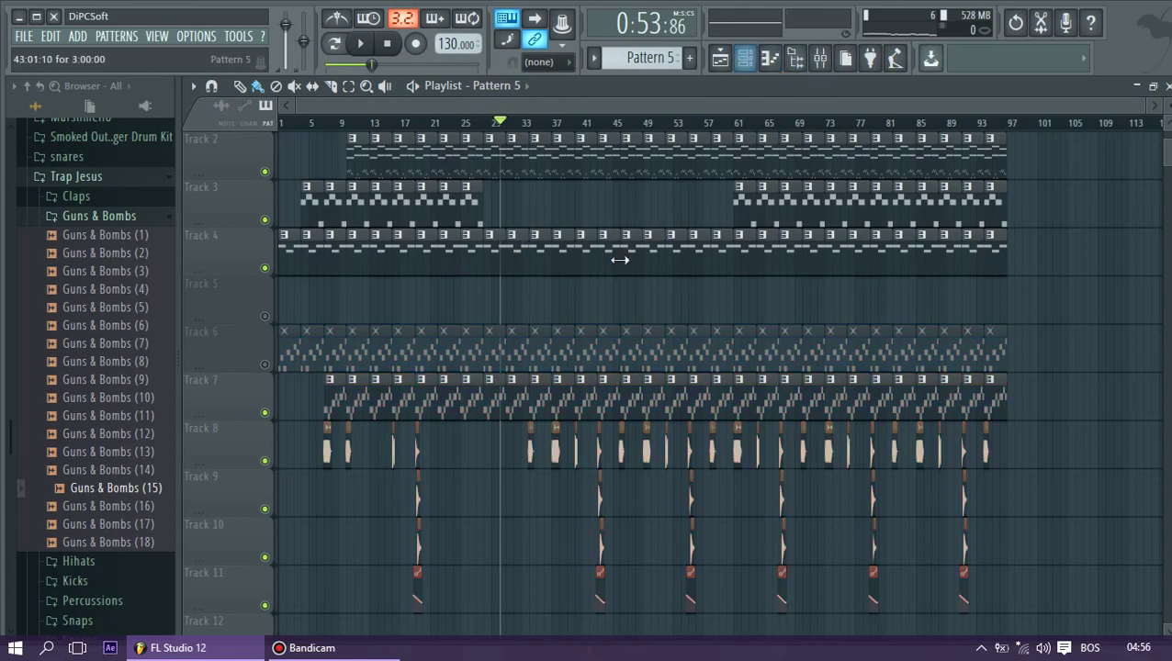
{"action": "left_click", "coordinate": [744, 59]}
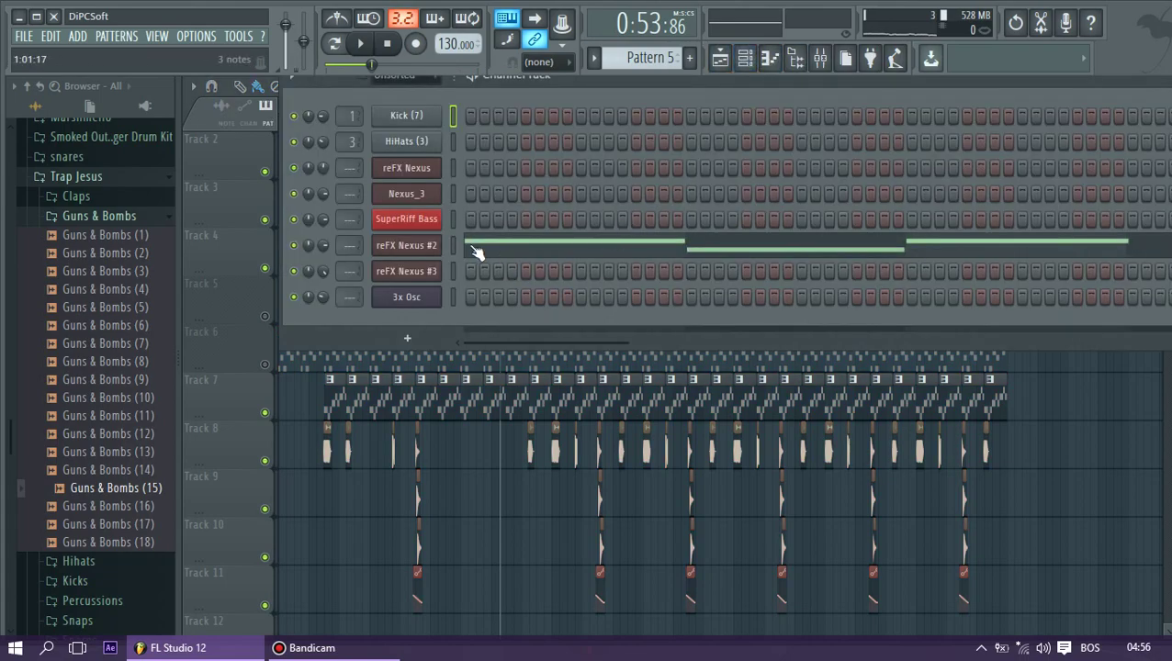
{"action": "left_click", "coordinate": [406, 244]}
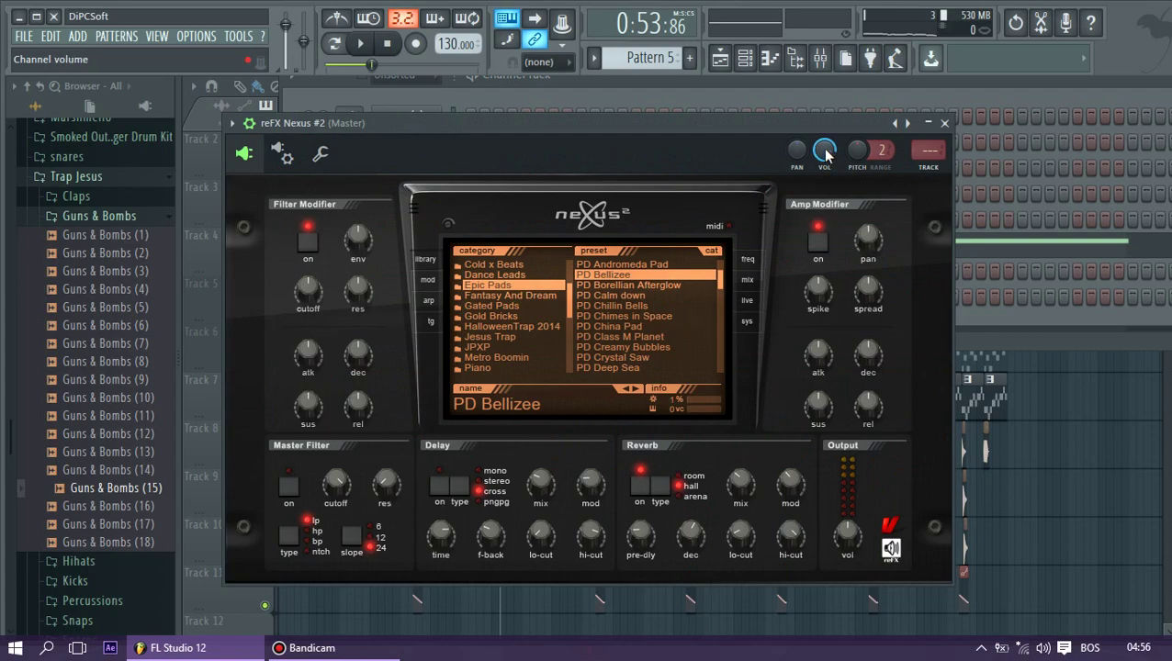
{"action": "right_click", "coordinate": [826, 155]}
{"action": "left_click", "coordinate": [864, 265]}
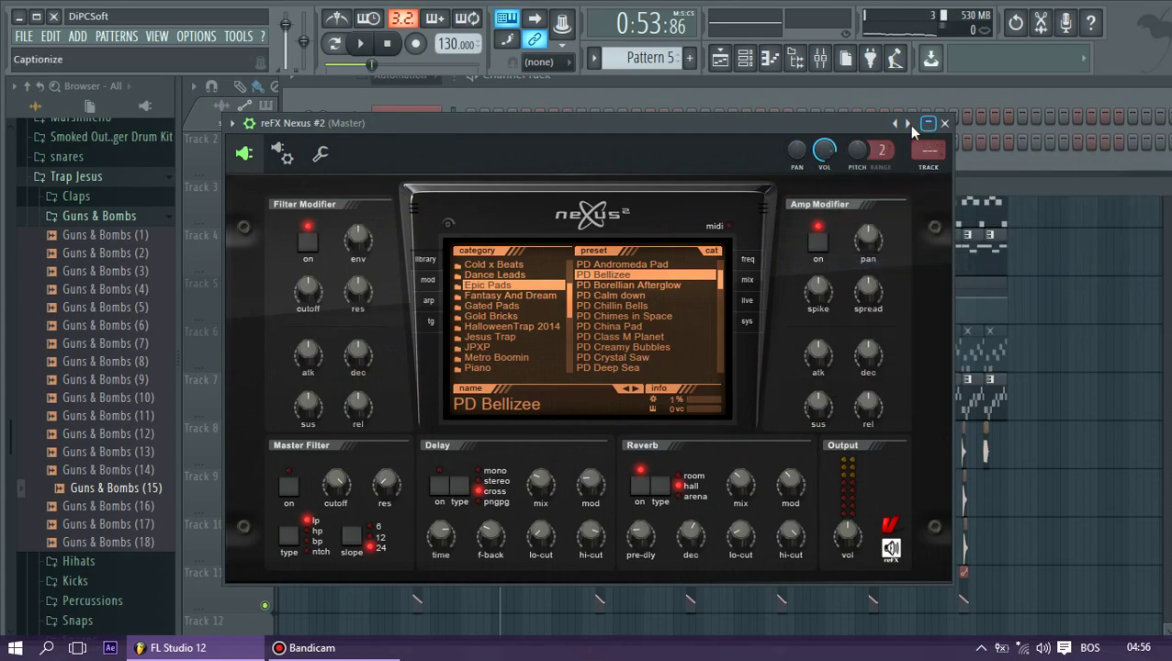
{"action": "left_click", "coordinate": [926, 126]}
{"action": "left_click", "coordinate": [1038, 249]}
{"action": "right_click", "coordinate": [1071, 233]}
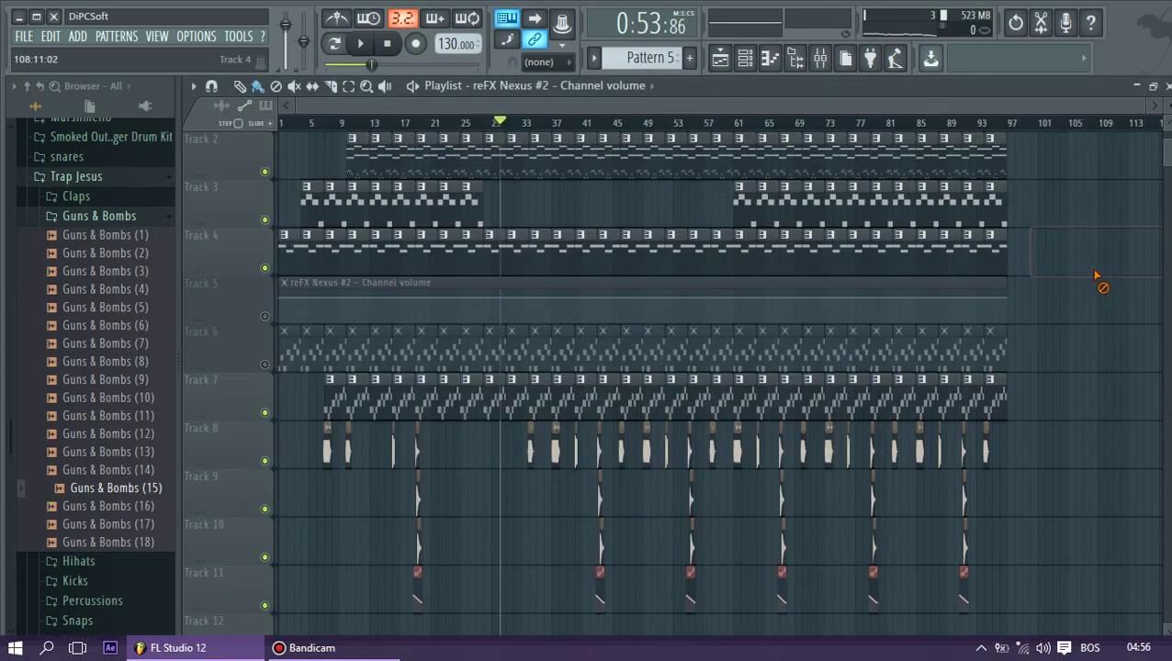
{"action": "left_click", "coordinate": [274, 317]}
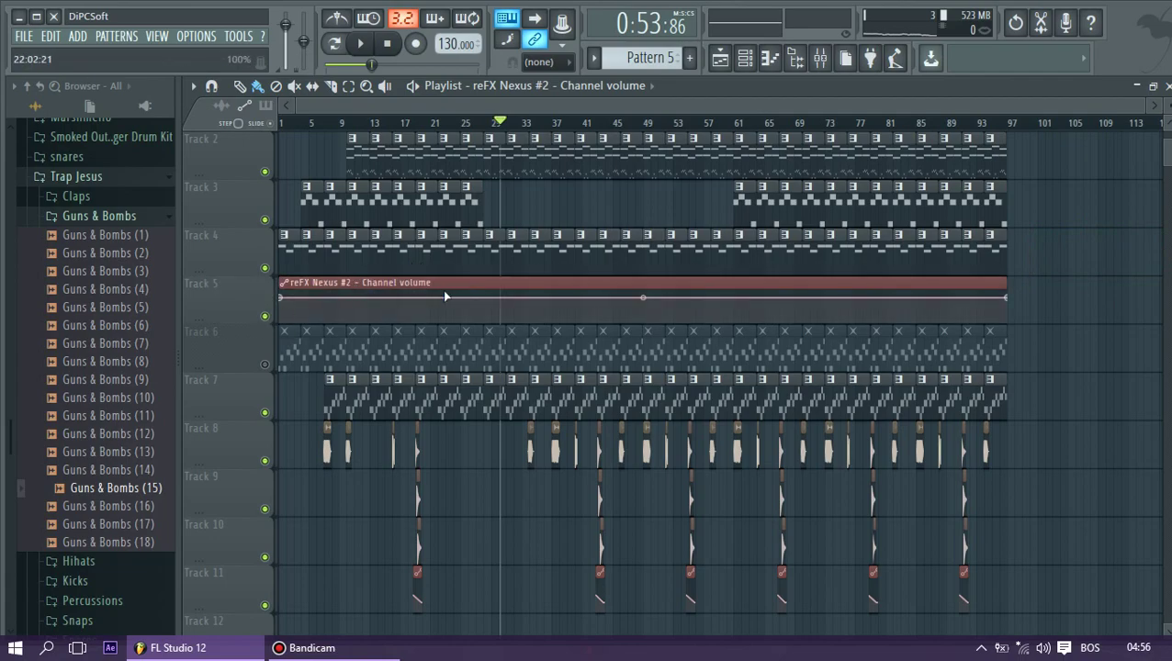
Add points at bar 28 in the Nexus #2 volume automation, dropping from about 71% to about 37%, and play the transition
{"action": "left_click_drag", "start_coordinate": [1146, 106], "coordinate": [621, 101]}
{"action": "key", "text": "space"}
{"action": "key", "text": "space"}
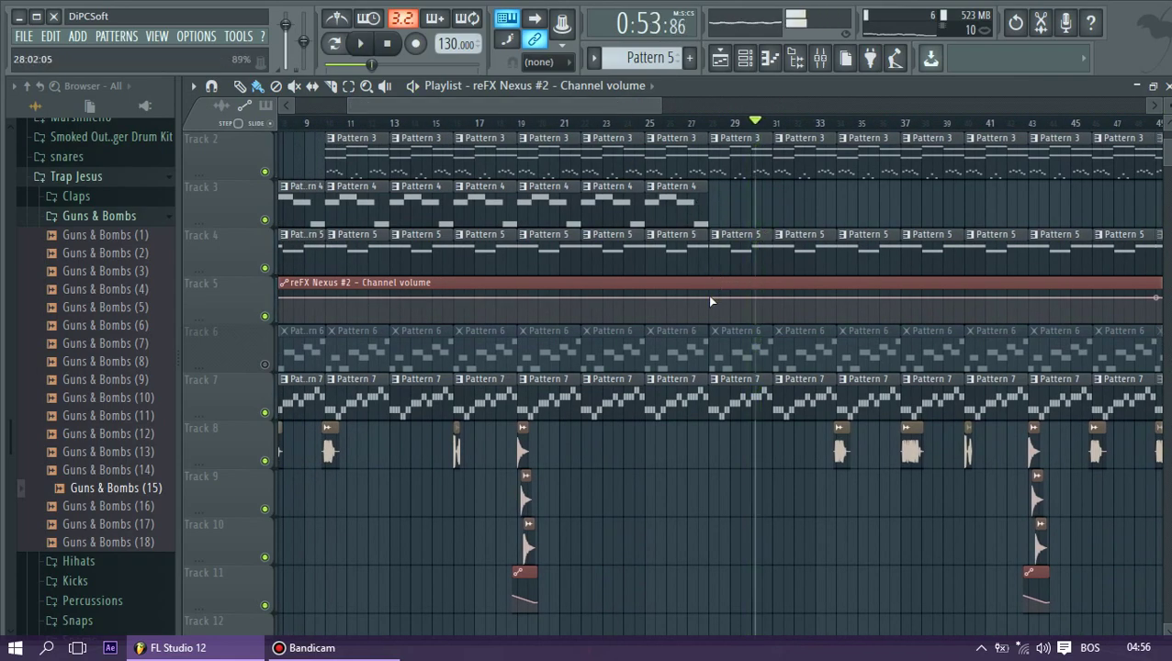
{"action": "right_click", "coordinate": [707, 300]}
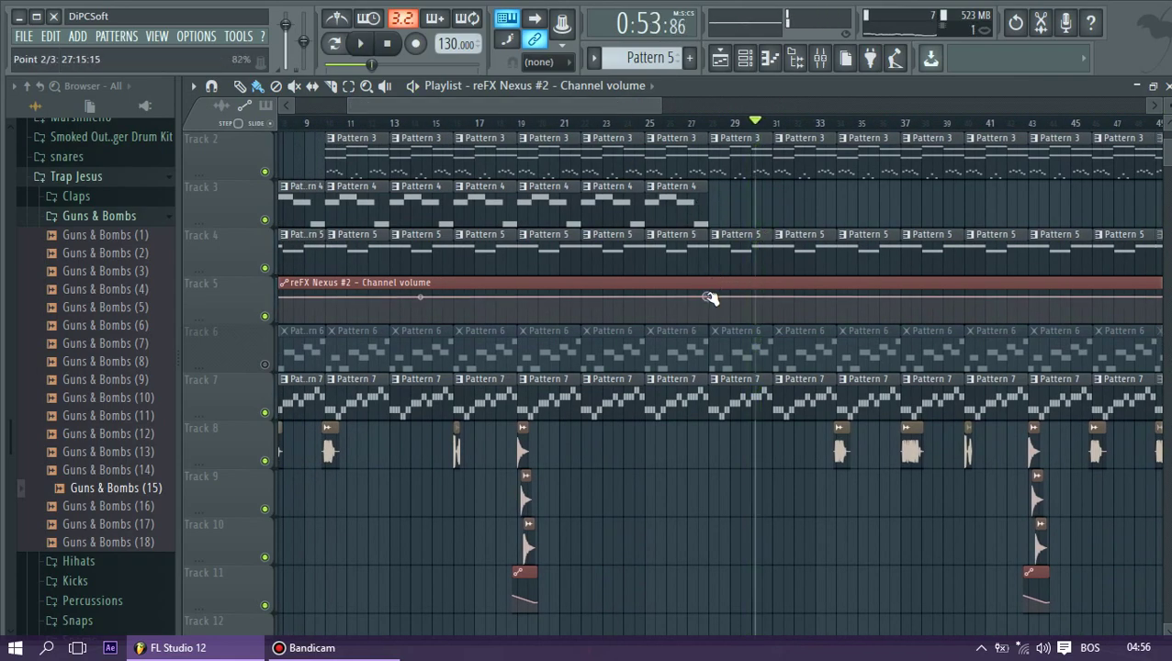
{"action": "left_click_drag", "start_coordinate": [707, 298], "coordinate": [710, 302]}
{"action": "right_click", "coordinate": [713, 298]}
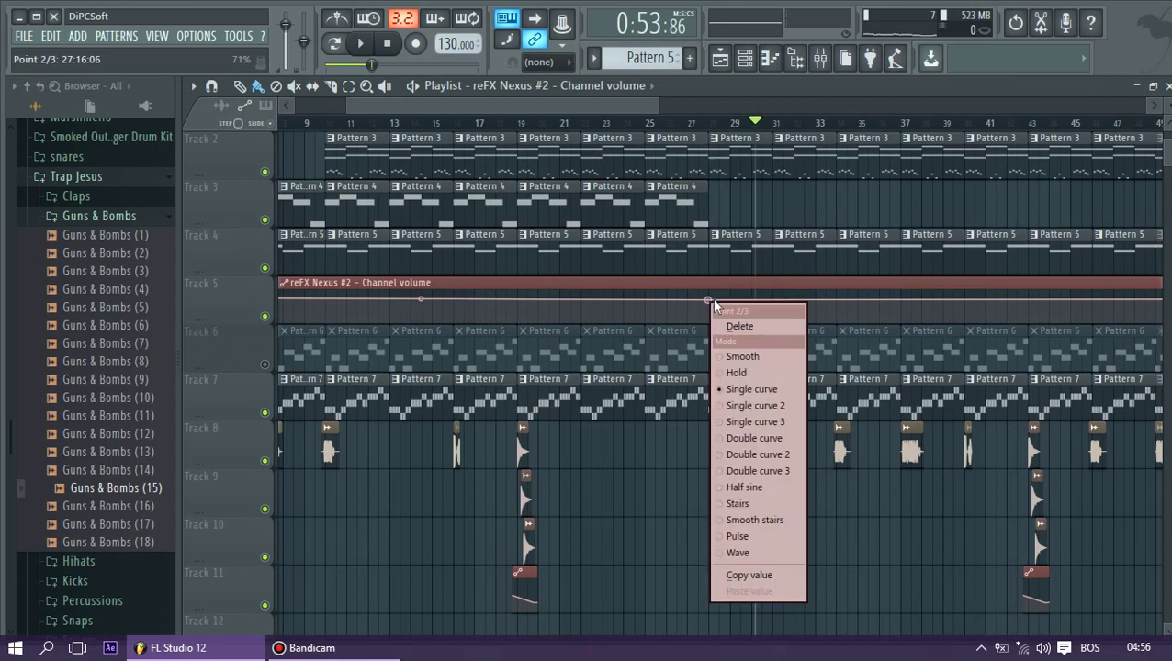
{"action": "right_click", "coordinate": [720, 296]}
{"action": "mouse_move", "coordinate": [720, 297]}
{"action": "left_mouse_down"}
{"action": "mouse_move", "coordinate": [713, 326]}
{"action": "mouse_move", "coordinate": [710, 312]}
{"action": "left_mouse_up"}
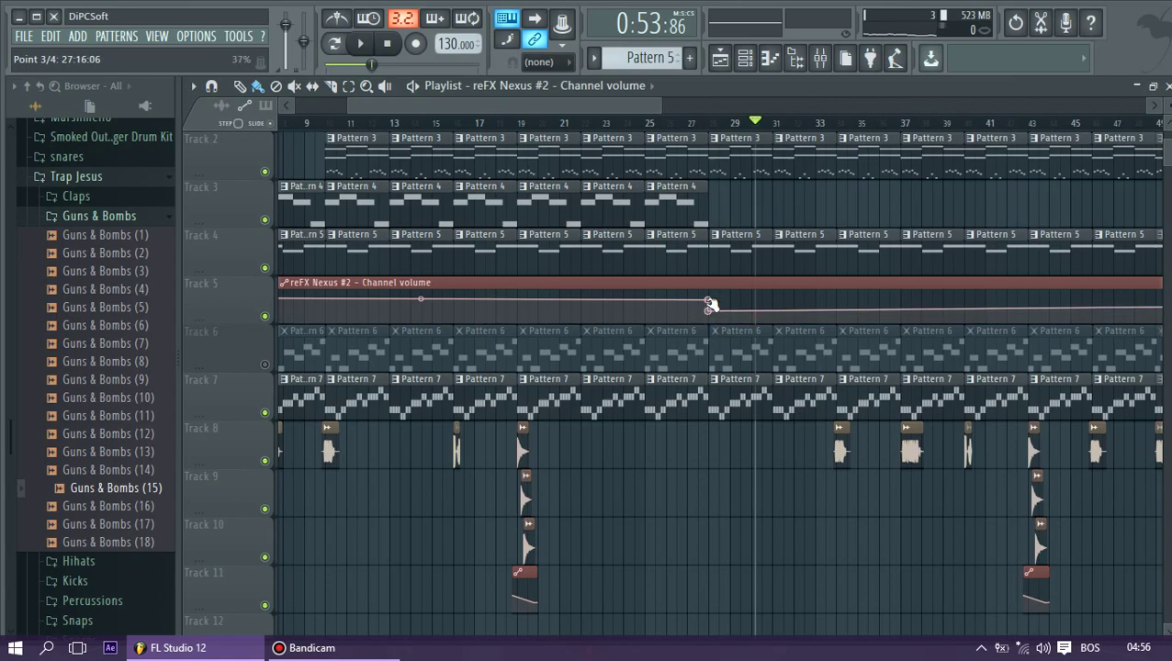
{"action": "left_click", "coordinate": [691, 124]}
{"action": "key", "text": "space"}
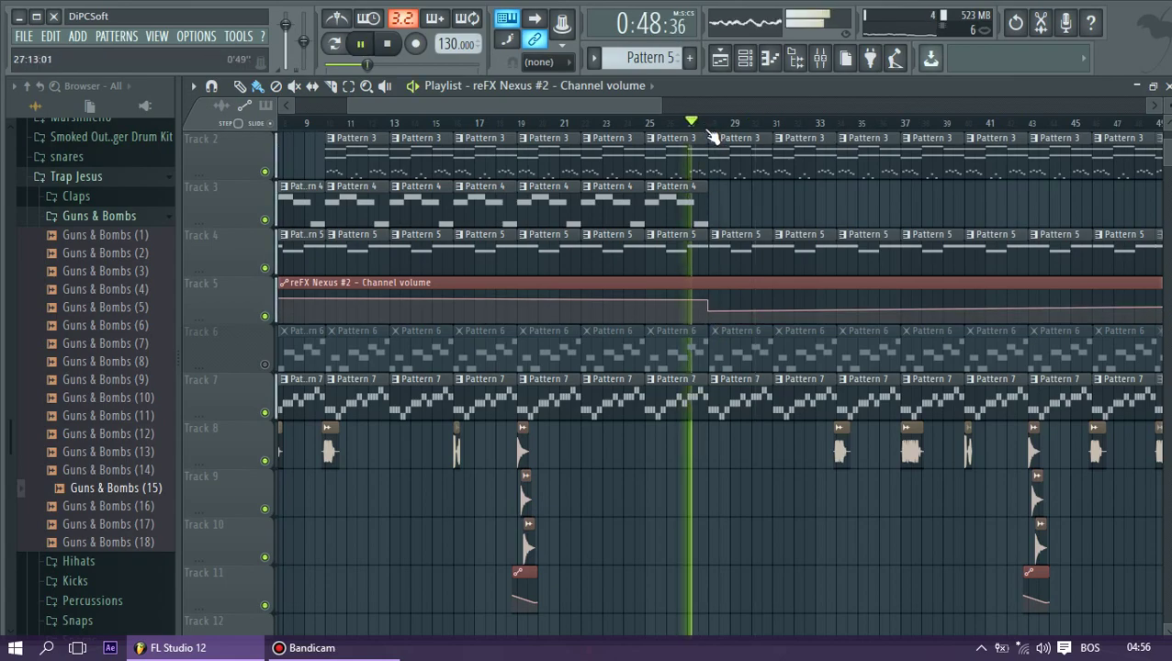
Hold the lowered Nexus #2 volume level from bar 28 to bar 61 and delete the automation segment after bar 61
{"action": "left_click_drag", "start_coordinate": [662, 108], "coordinate": [1141, 113]}
{"action": "key", "text": "space"}
{"action": "right_click", "coordinate": [708, 304]}
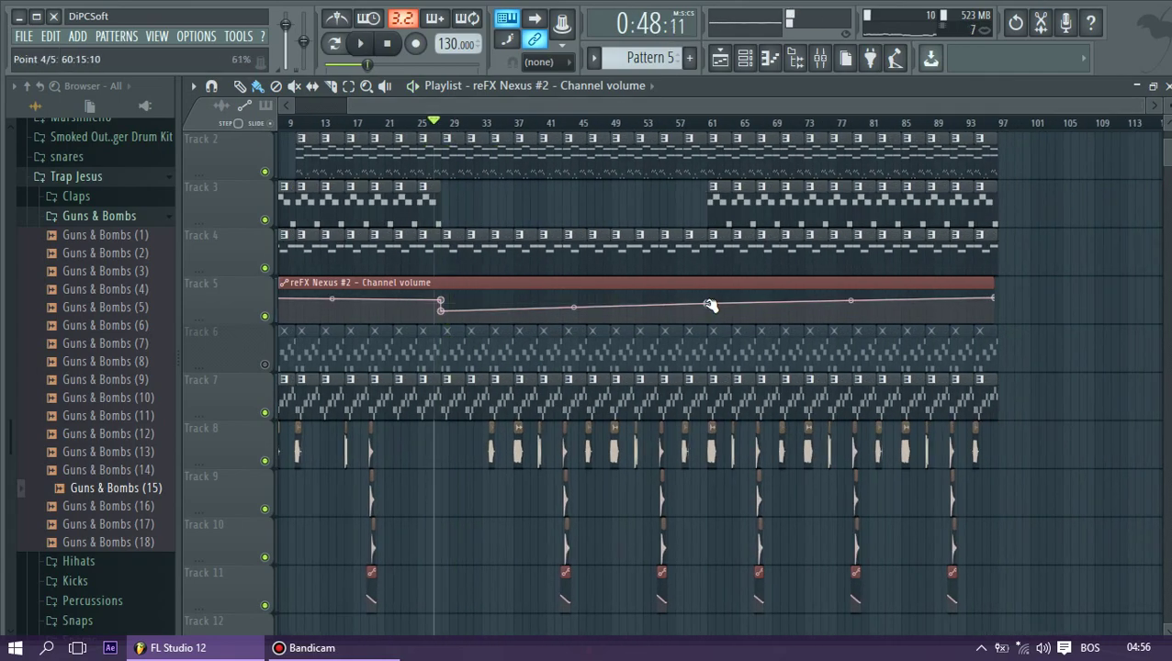
{"action": "left_click_drag", "start_coordinate": [702, 310], "coordinate": [709, 326]}
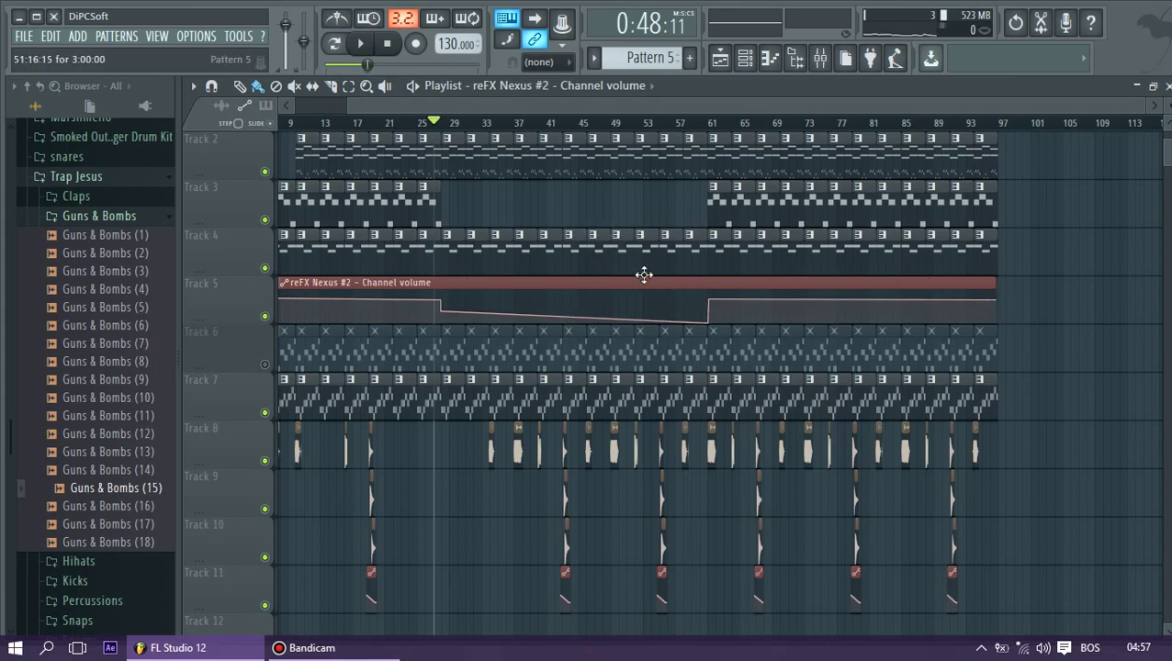
{"action": "left_click_drag", "start_coordinate": [708, 323], "coordinate": [710, 311]}
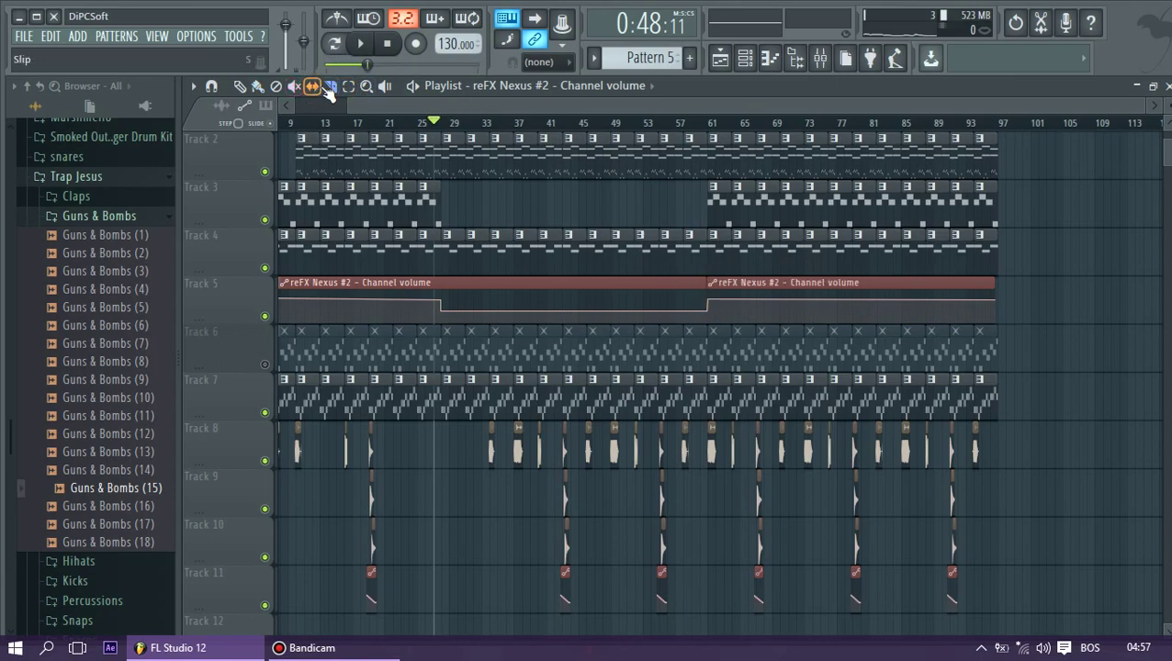
{"action": "right_click", "coordinate": [983, 306]}
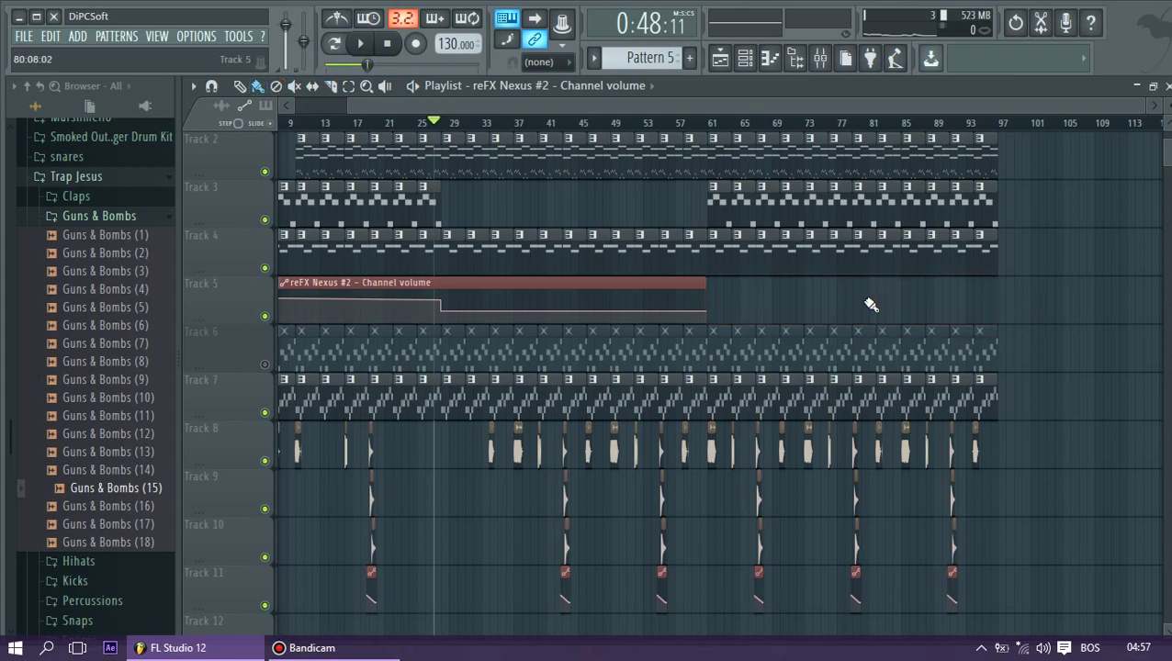
Play the volume drop around bar 28, mute Track 4, and restart playback from before the drop
{"action": "key", "text": "space"}
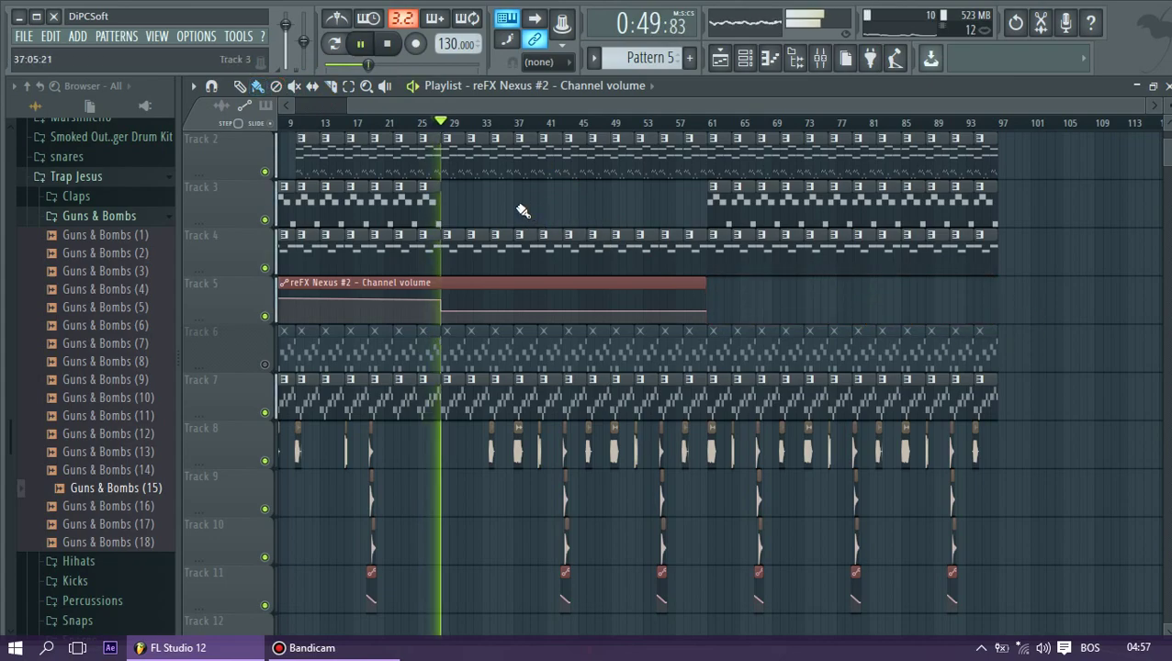
{"action": "scroll", "coordinate": [524, 215], "scroll_direction": "up", "scroll_amount": 1}
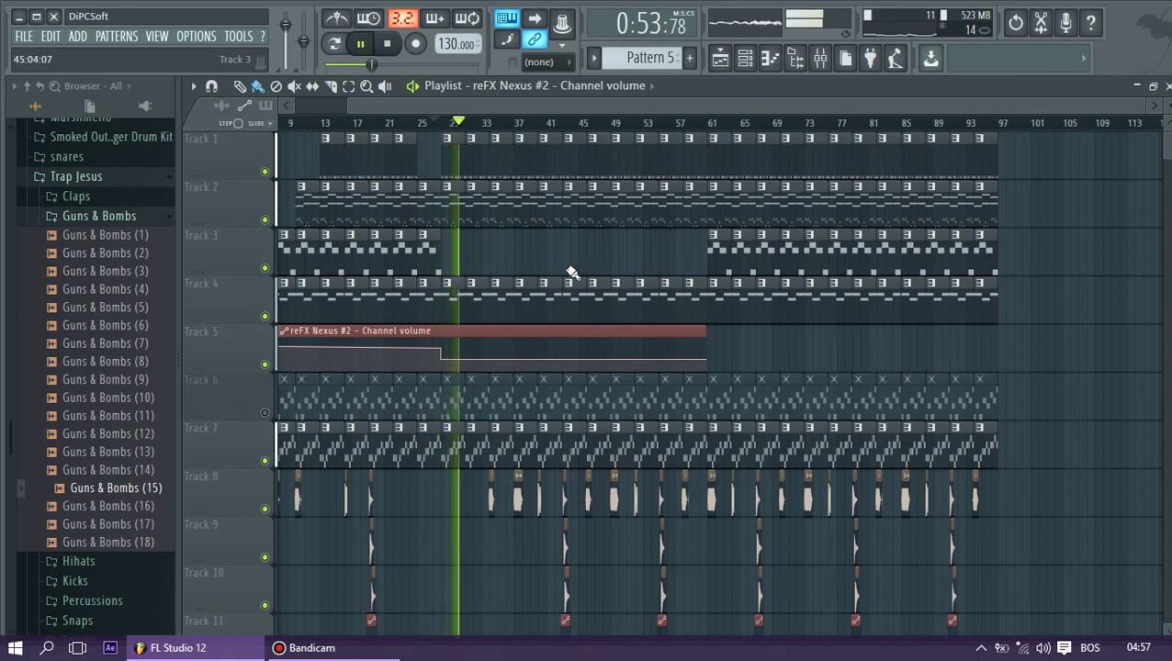
{"action": "left_click", "coordinate": [265, 316]}
{"action": "key", "text": "space"}
{"action": "key", "text": "space"}
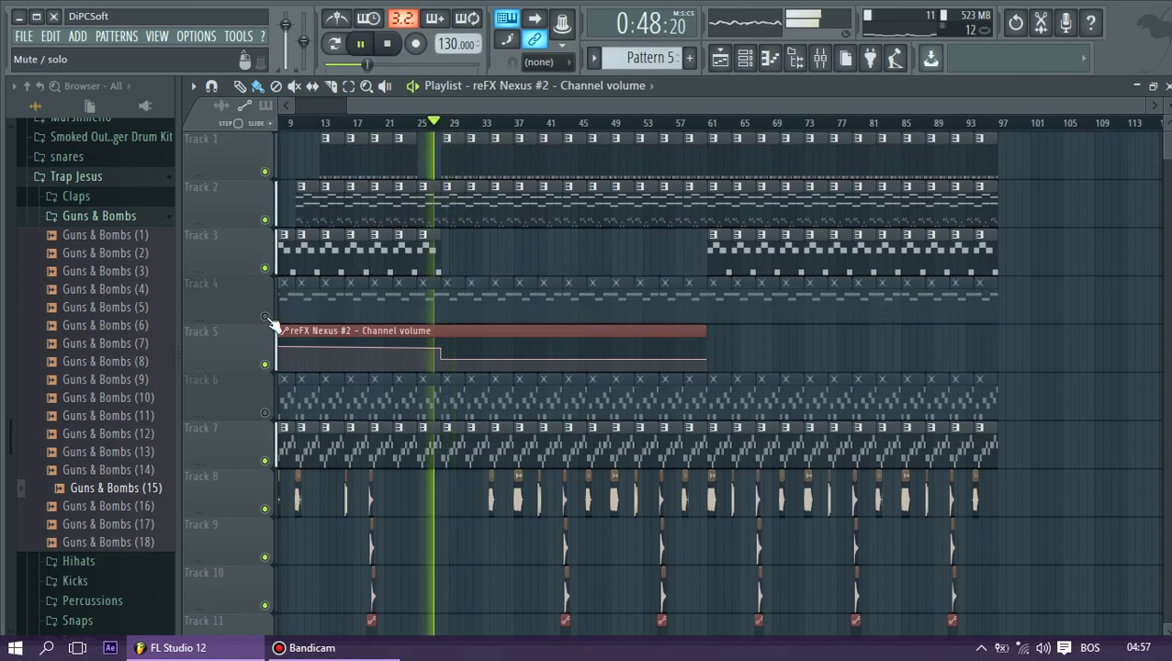
Play the section from about bar 32 and check it with Track 2 temporarily muted
{"action": "left_click", "coordinate": [477, 124]}
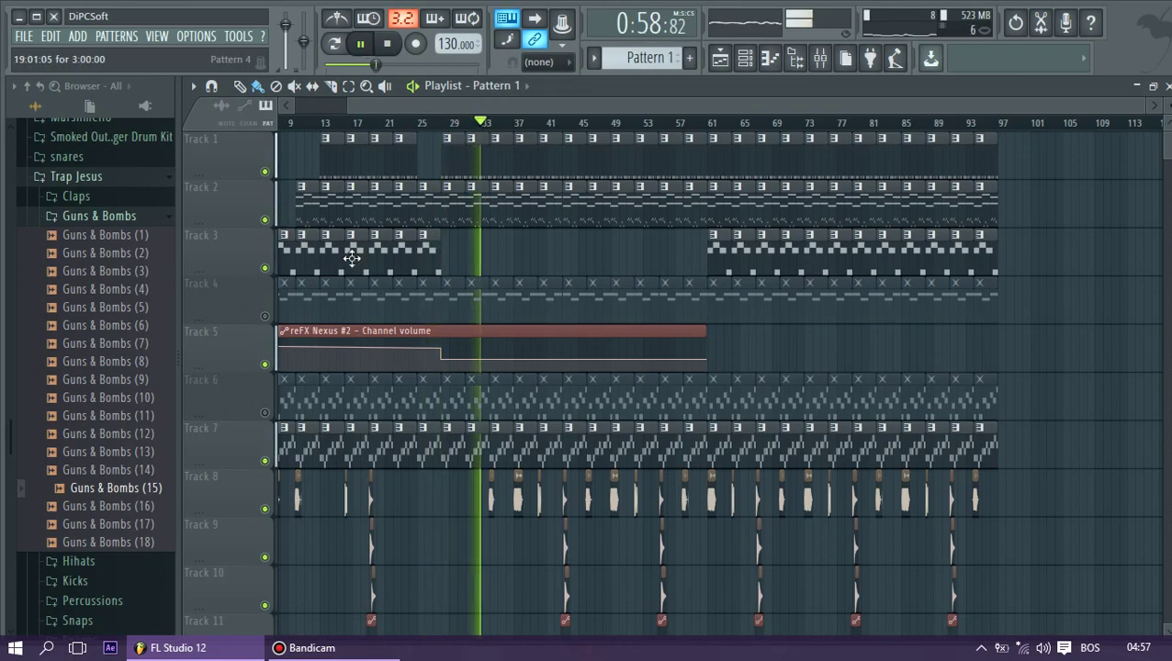
{"action": "left_click", "coordinate": [265, 220]}
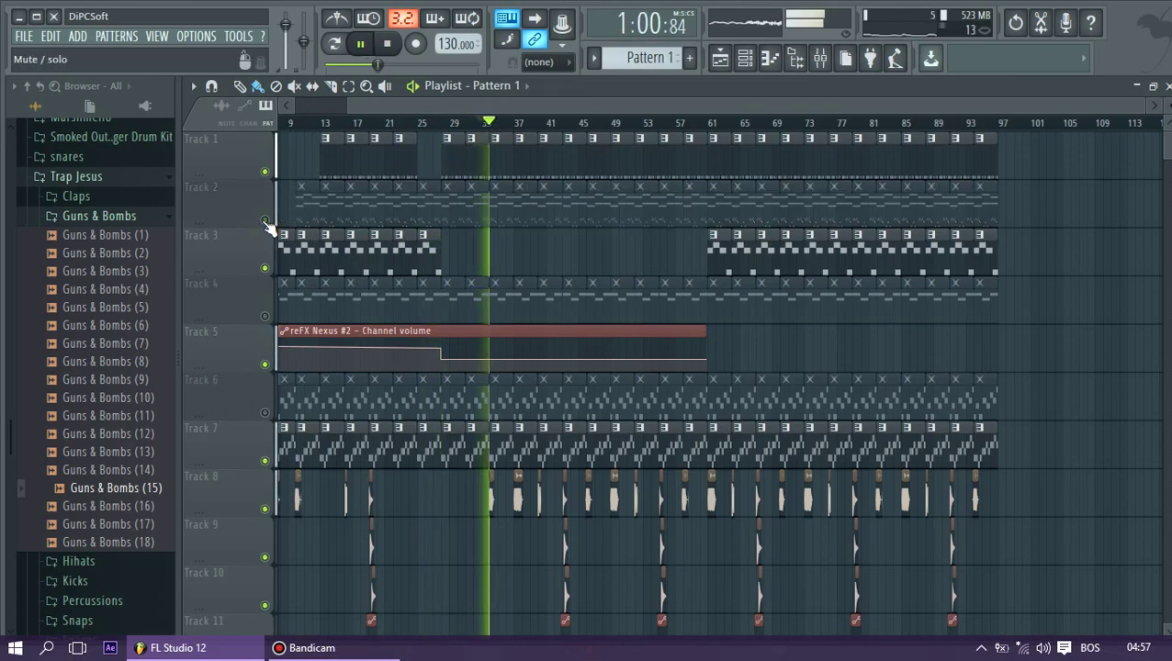
{"action": "key", "text": "space"}
{"action": "left_click", "coordinate": [265, 221]}
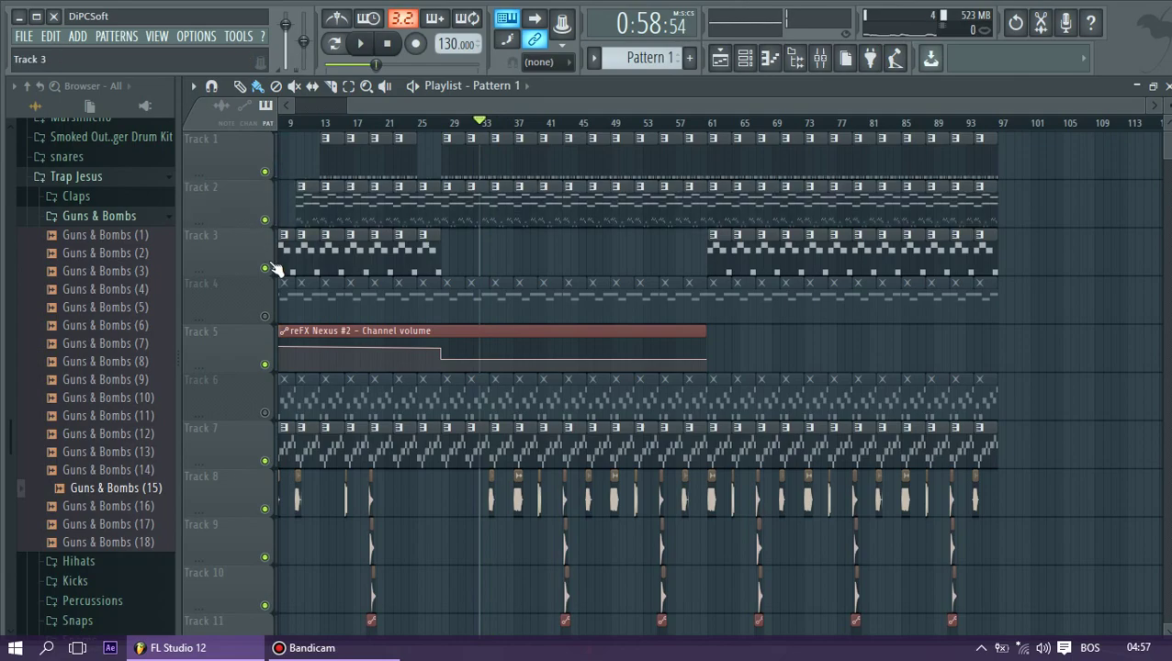
Delete all effect and automation clips after about bar 32 on Track 8 and the tracks below it
{"action": "mouse_move", "coordinate": [477, 494]}
{"action": "left_mouse_down"}
{"action": "mouse_move", "coordinate": [1022, 512]}
{"action": "mouse_move", "coordinate": [671, 494]}
{"action": "mouse_move", "coordinate": [949, 521]}
{"action": "left_mouse_up"}
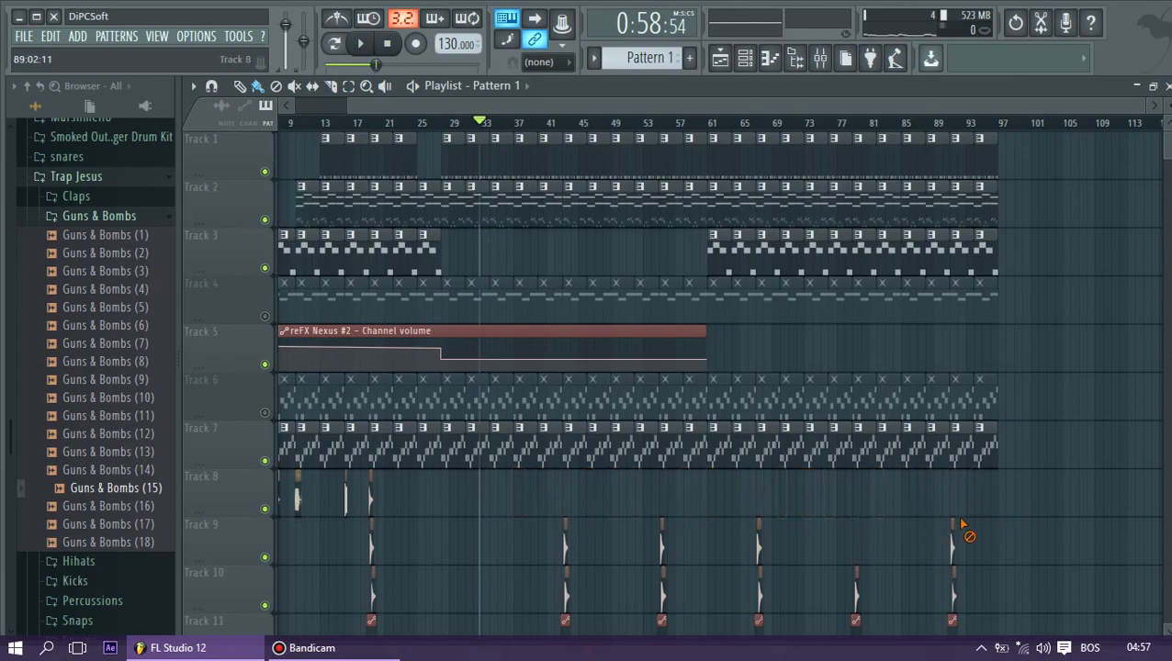
{"action": "scroll", "coordinate": [657, 537], "scroll_direction": "down", "scroll_amount": 3}
{"action": "left_click_drag", "start_coordinate": [548, 424], "coordinate": [1001, 562]}
{"action": "key", "text": "Delete"}
{"action": "scroll", "coordinate": [549, 479], "scroll_direction": "up", "scroll_amount": 3}
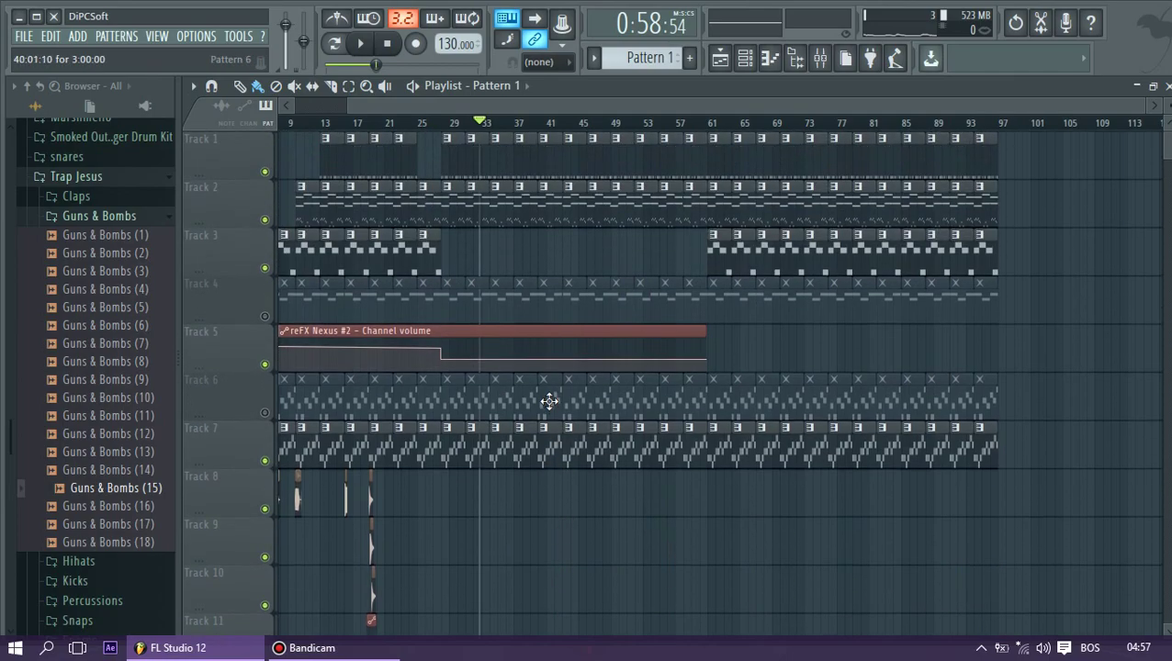
Remove the Pattern 1 clip between bars 28 and 31 on Track 1 and play the transition from about bar 23
{"action": "left_click", "coordinate": [431, 123]}
{"action": "key", "text": "space"}
{"action": "left_click", "coordinate": [404, 124]}
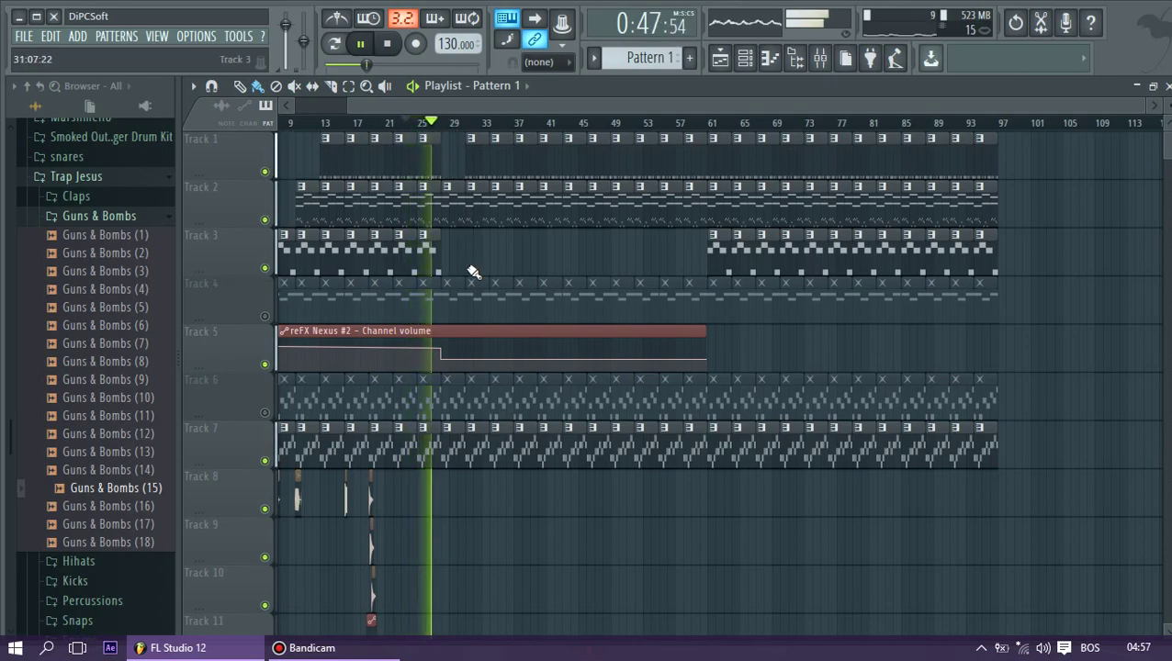
{"action": "left_click_drag", "start_coordinate": [1143, 106], "coordinate": [610, 109]}
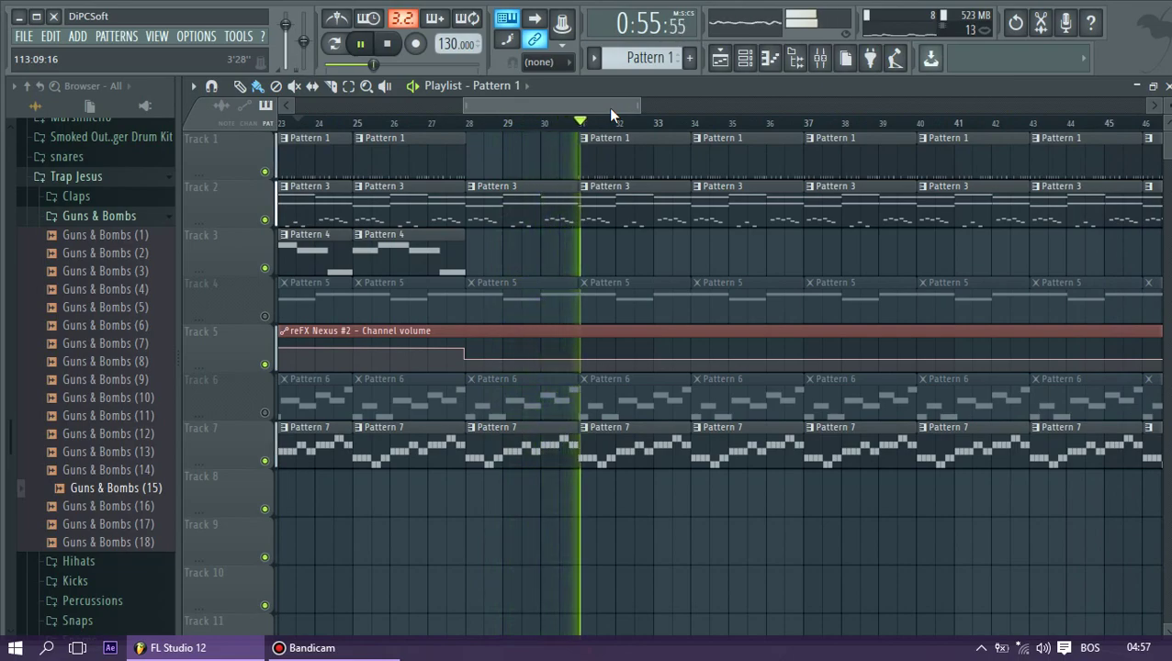
{"action": "left_click_drag", "start_coordinate": [637, 106], "coordinate": [1142, 108]}
{"action": "key", "text": "space"}
Move all clips on Track 2 and below down one track, leaving Track 2 empty
{"action": "left_click_drag", "start_coordinate": [1064, 182], "coordinate": [92, 647]}
{"action": "scroll", "coordinate": [345, 233], "scroll_direction": "up", "scroll_amount": 4}
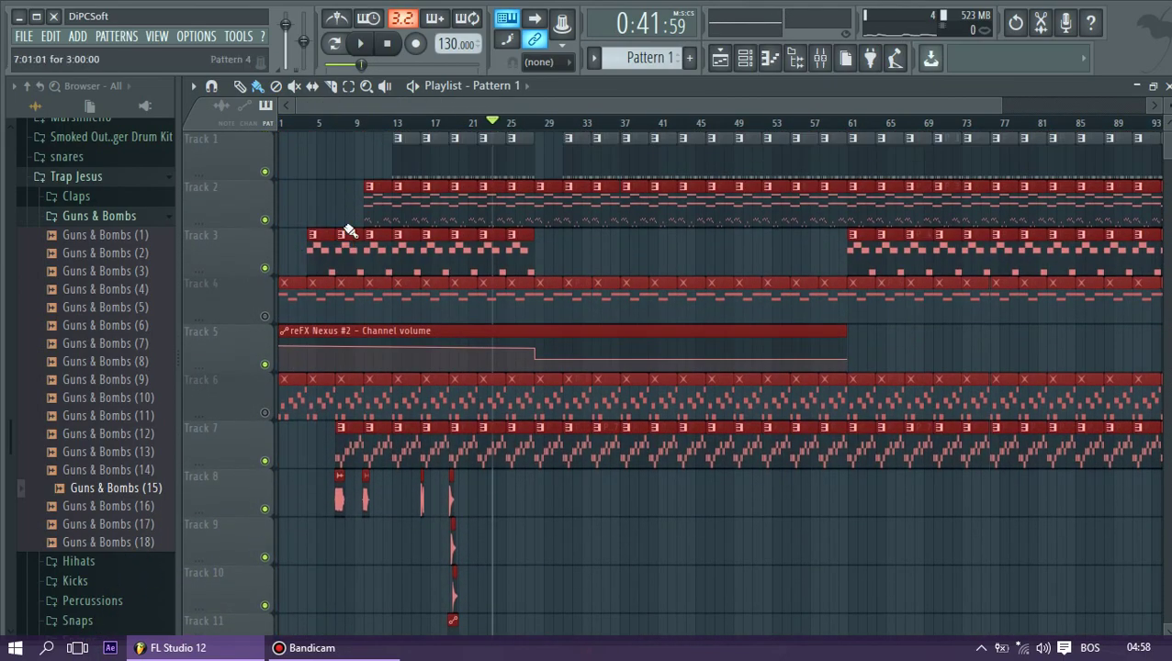
{"action": "left_click_drag", "start_coordinate": [373, 227], "coordinate": [373, 263]}
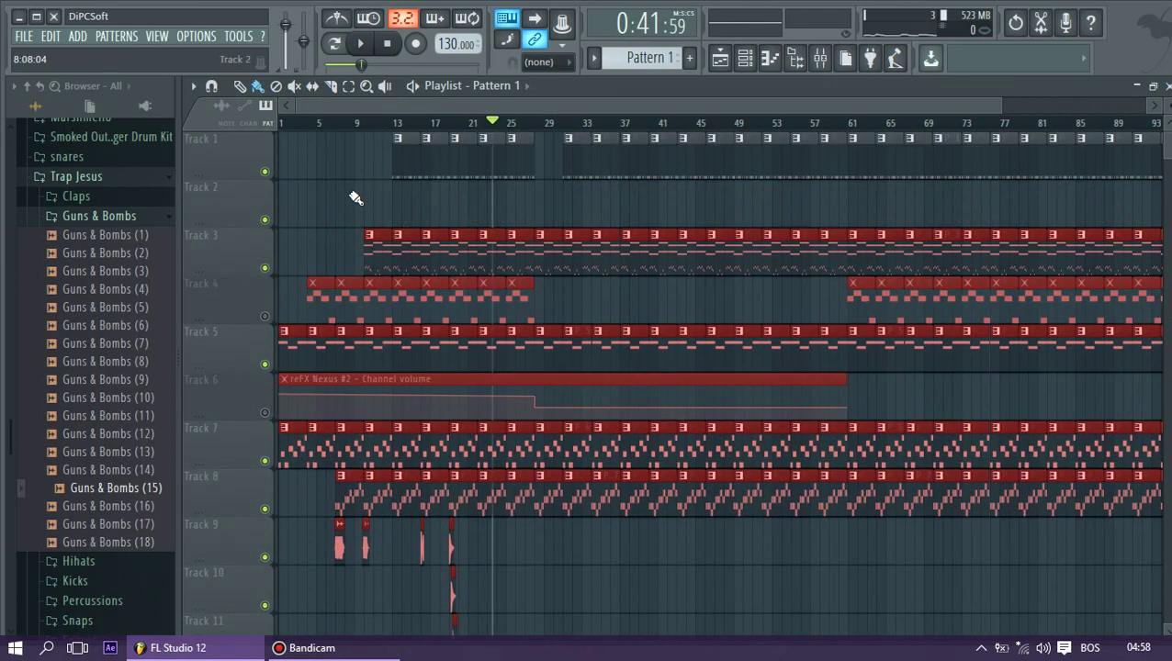
{"action": "left_click", "coordinate": [402, 153]}
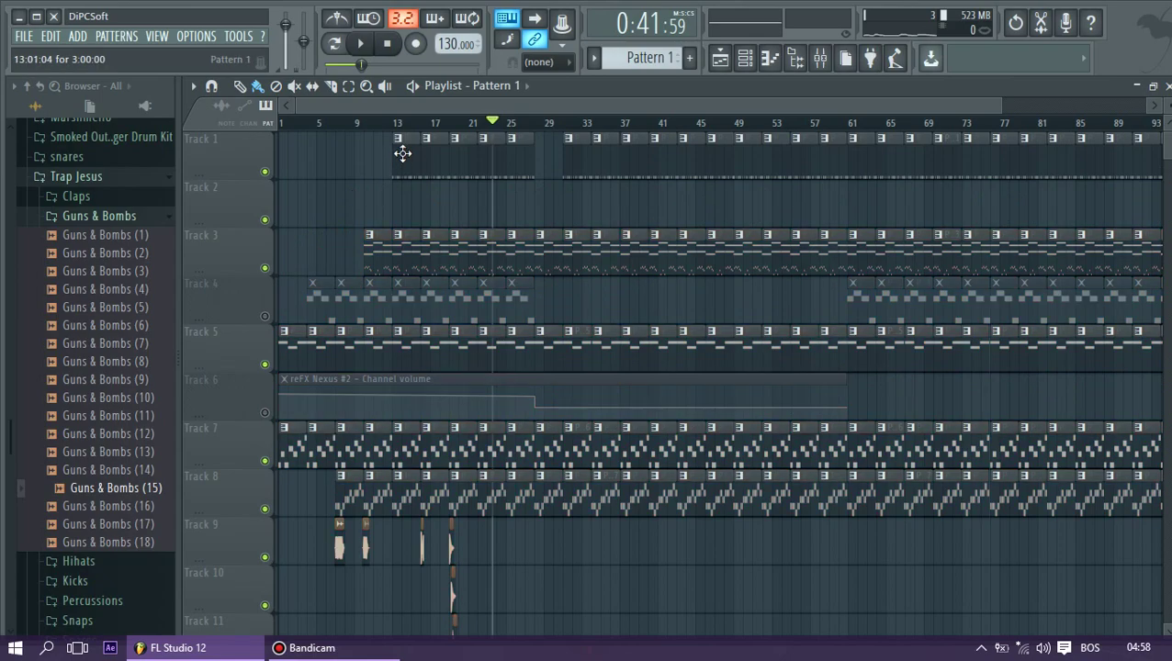
Check the drum channels, then move all clips on Track 3 and below down one more track
{"action": "left_click", "coordinate": [746, 61]}
{"action": "left_click_drag", "start_coordinate": [607, 83], "coordinate": [523, 267]}
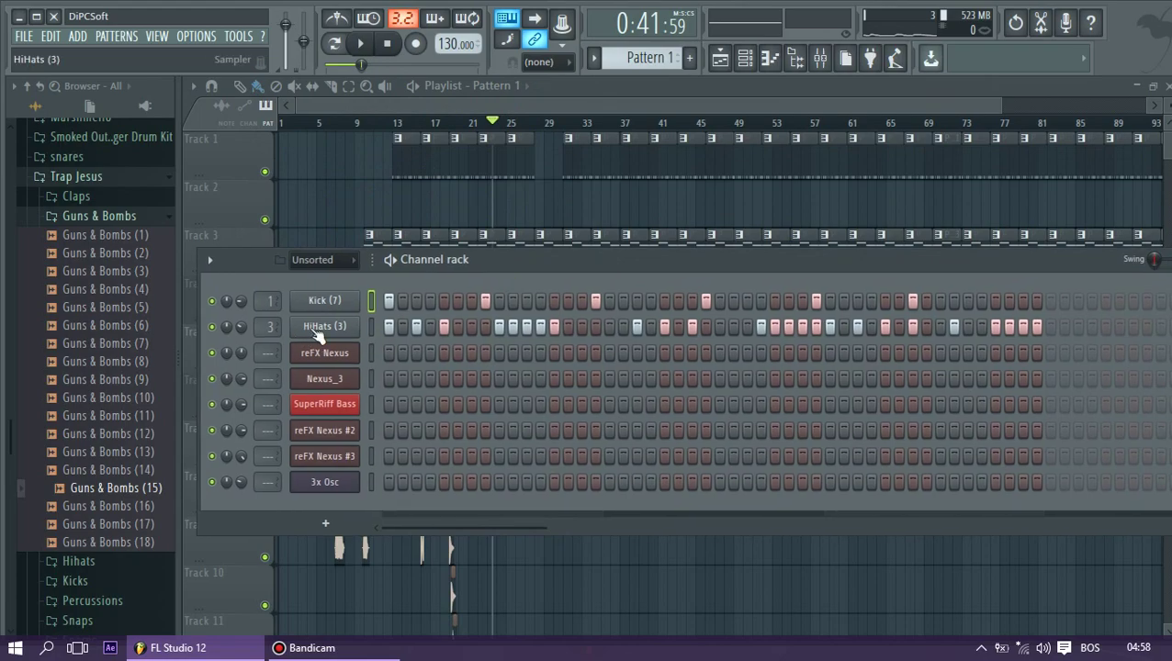
{"action": "left_click_drag", "start_coordinate": [289, 203], "coordinate": [1136, 642]}
{"action": "scroll", "coordinate": [379, 321], "scroll_direction": "up", "scroll_amount": 3}
{"action": "left_click_drag", "start_coordinate": [521, 104], "coordinate": [378, 107]}
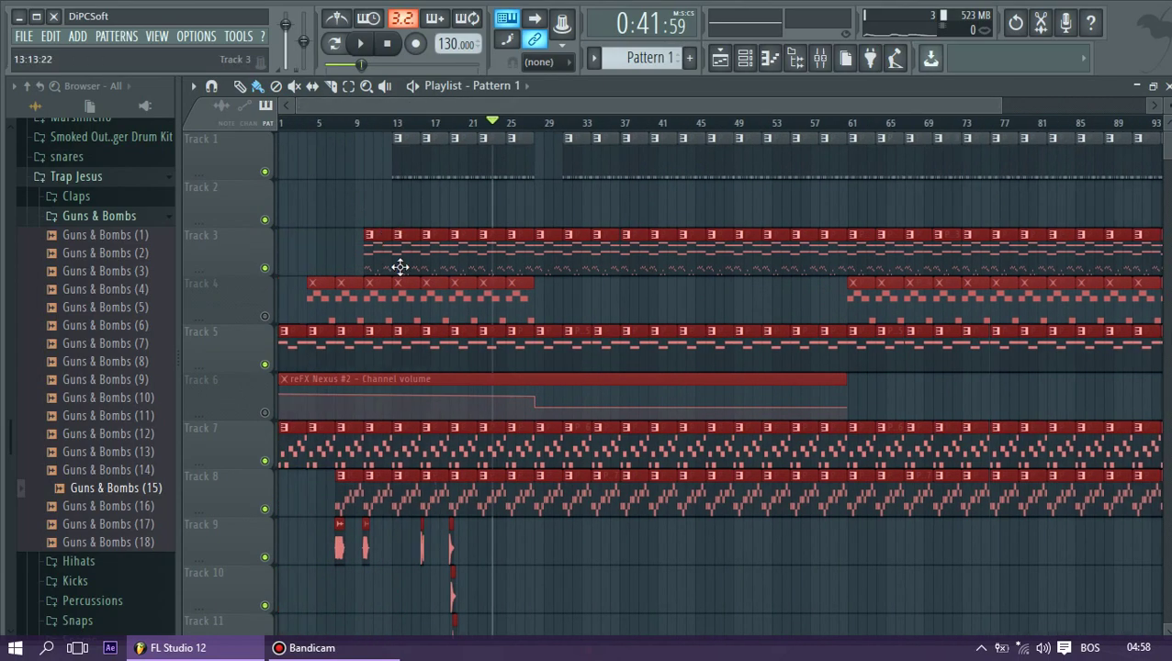
{"action": "left_click_drag", "start_coordinate": [400, 296], "coordinate": [400, 279]}
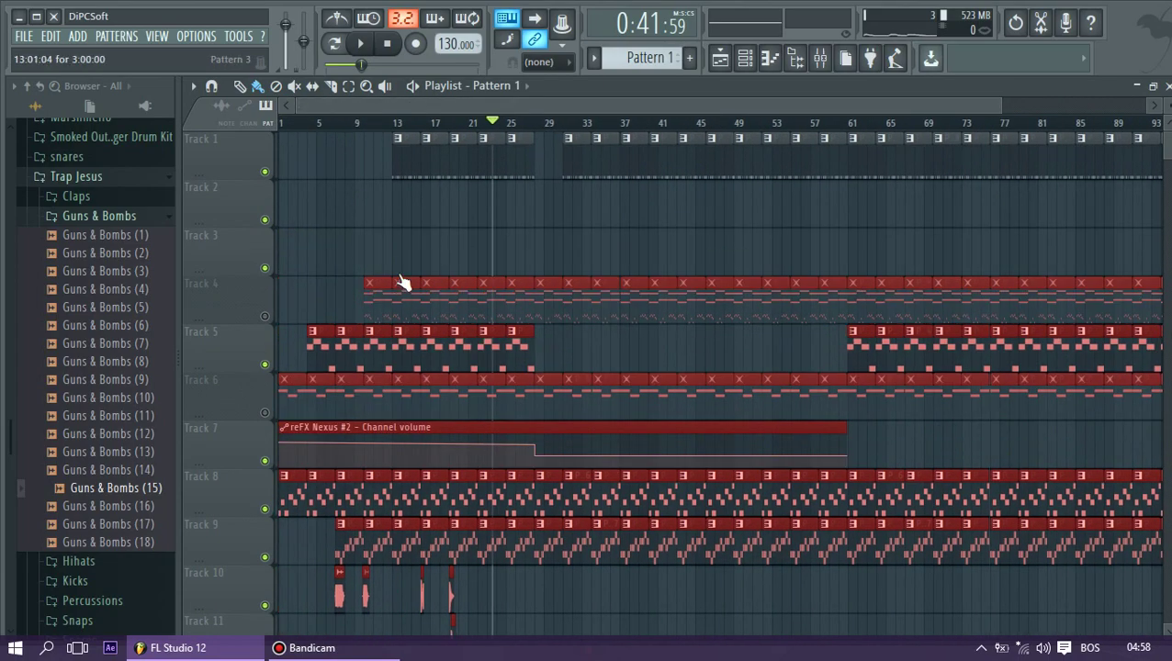
{"action": "left_click", "coordinate": [461, 154]}
Create a channel volume automation clip for HiHats (3) on Track 2
{"action": "left_click", "coordinate": [744, 60]}
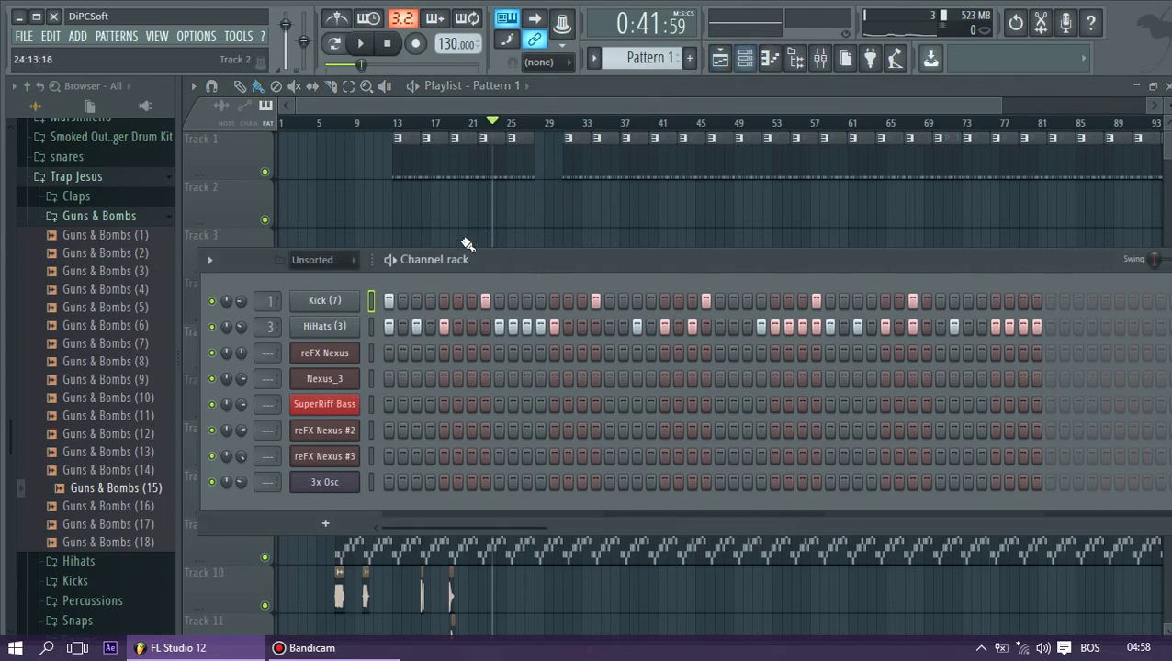
{"action": "left_click", "coordinate": [349, 330]}
{"action": "right_click", "coordinate": [625, 280]}
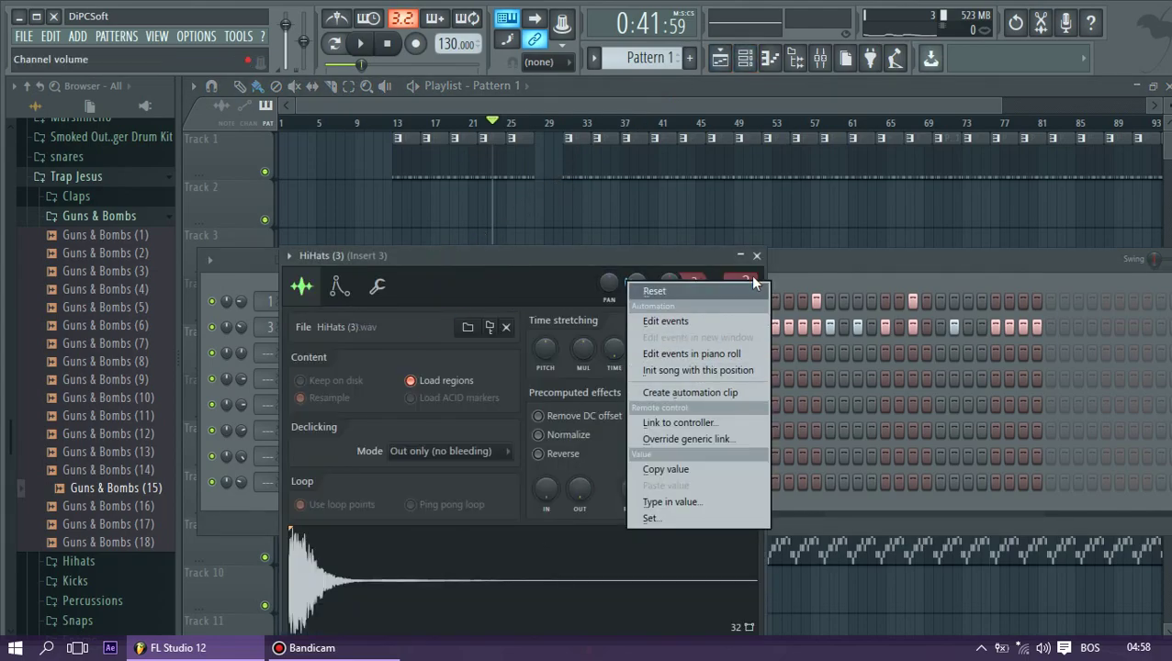
{"action": "left_click", "coordinate": [726, 392]}
{"action": "left_click", "coordinate": [756, 255]}
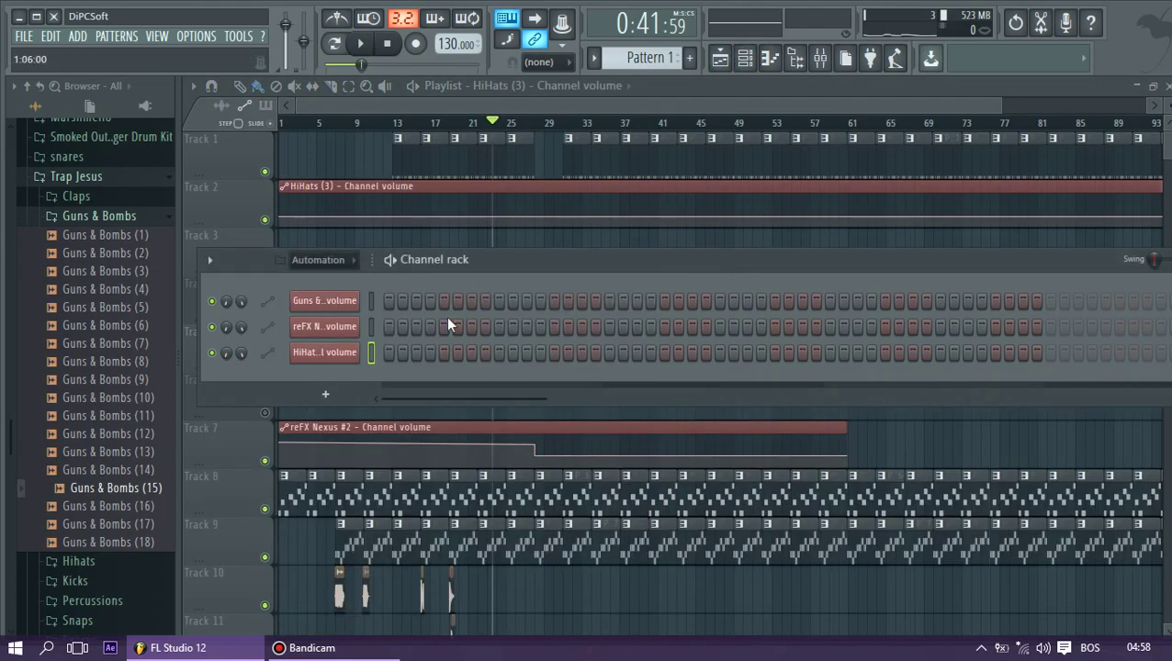
Display all channels and create a channel volume automation clip for Kick (7) on Track 3
{"action": "left_click", "coordinate": [331, 259]}
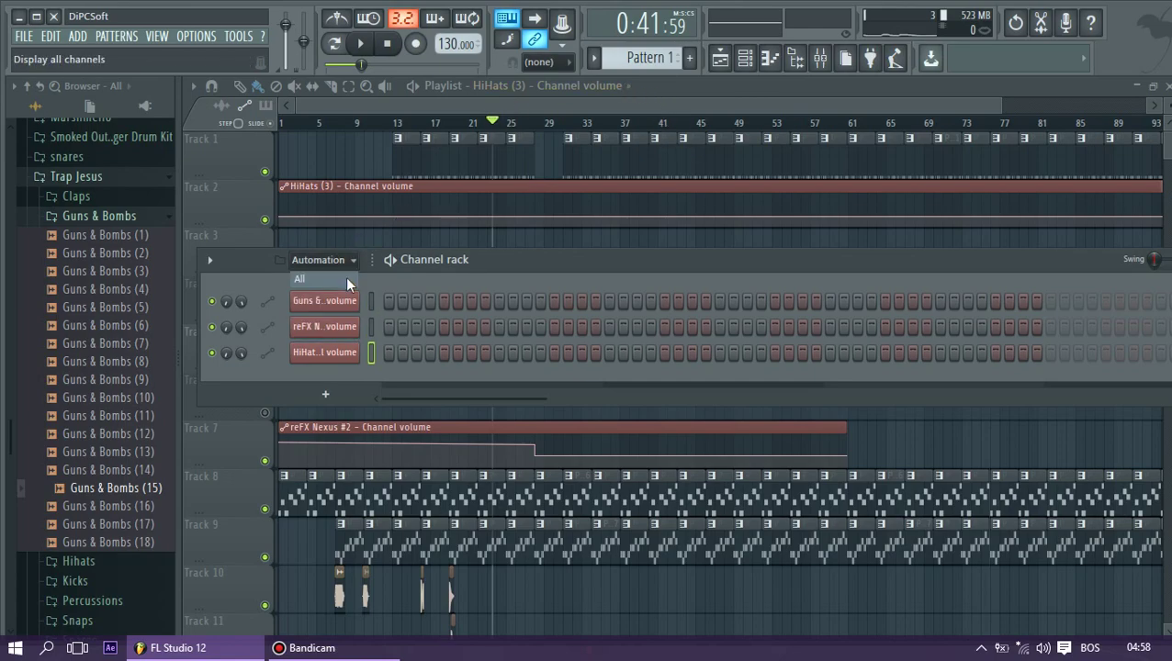
{"action": "left_click", "coordinate": [343, 275]}
{"action": "right_click", "coordinate": [329, 299]}
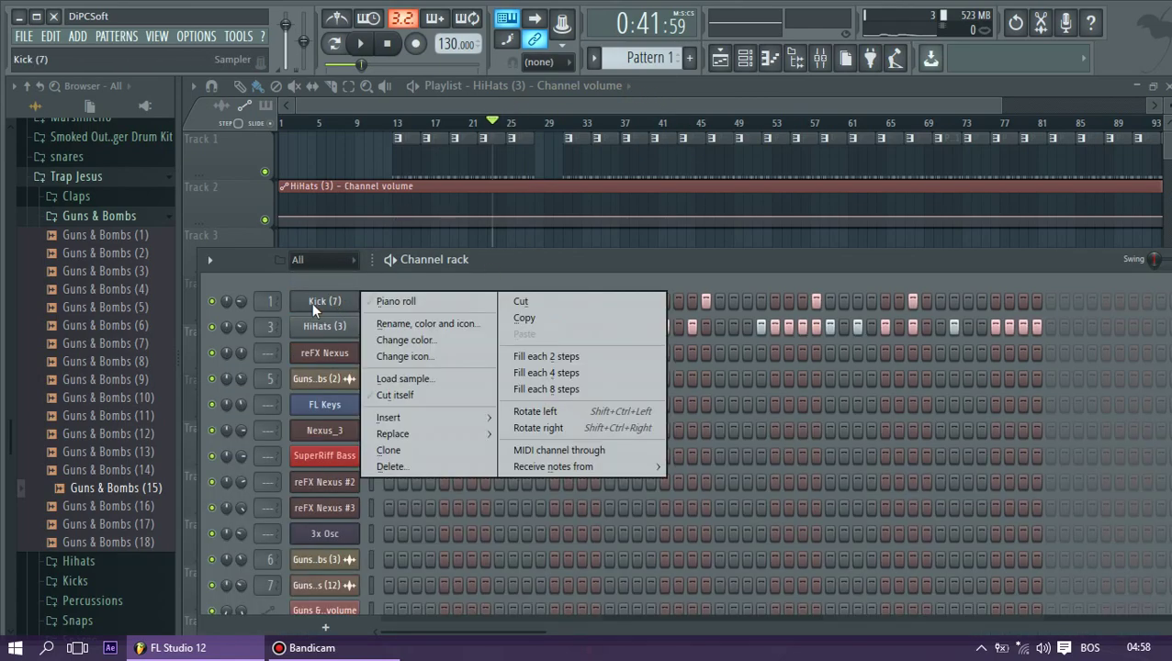
{"action": "left_click", "coordinate": [278, 312]}
{"action": "left_click", "coordinate": [324, 307]}
{"action": "right_click", "coordinate": [586, 236]}
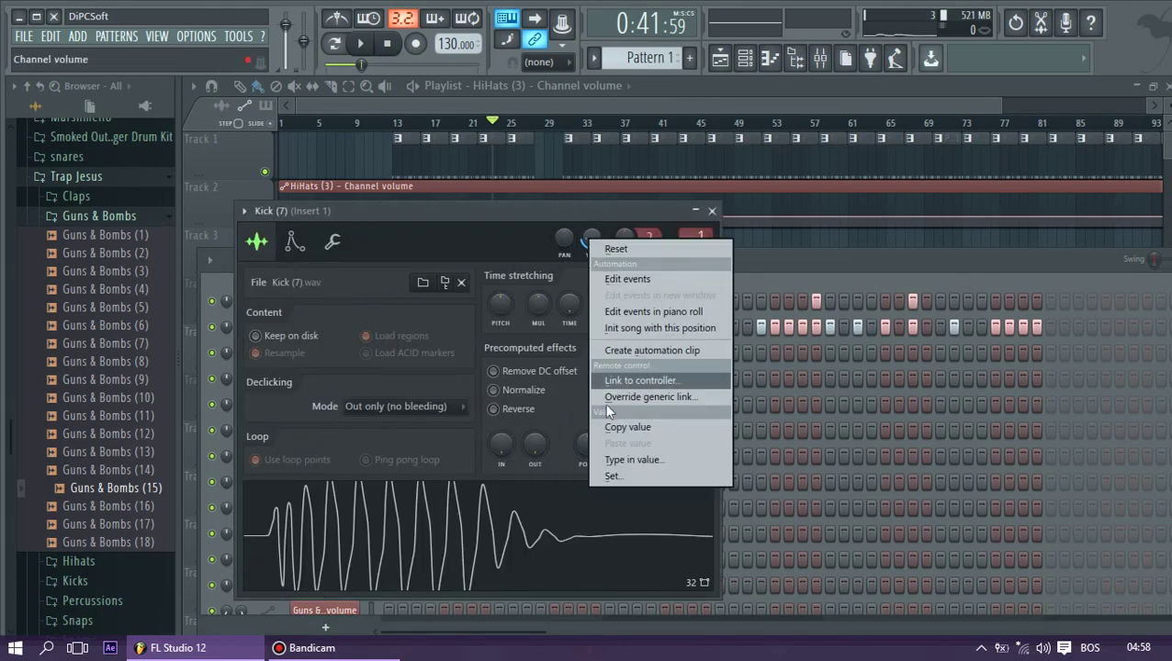
{"action": "left_click", "coordinate": [618, 354]}
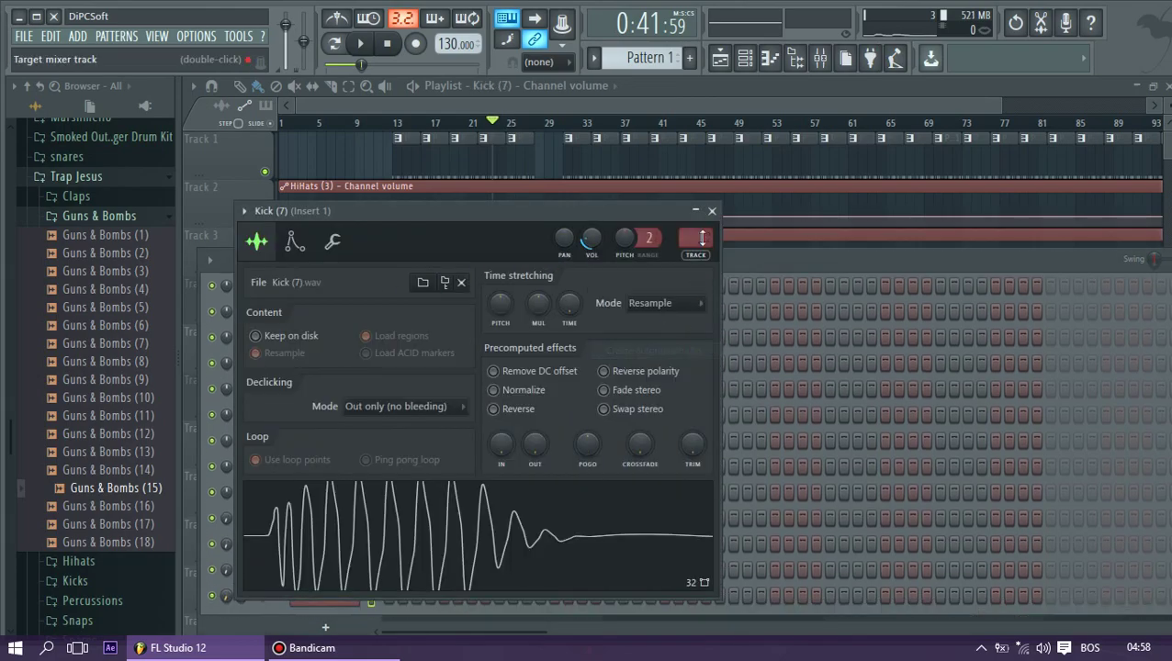
{"action": "left_click", "coordinate": [711, 211]}
Add points around bar 28 in the HiHats (3) and Kick (7) channel volume automations
{"action": "left_click", "coordinate": [551, 102]}
{"action": "key", "text": "space"}
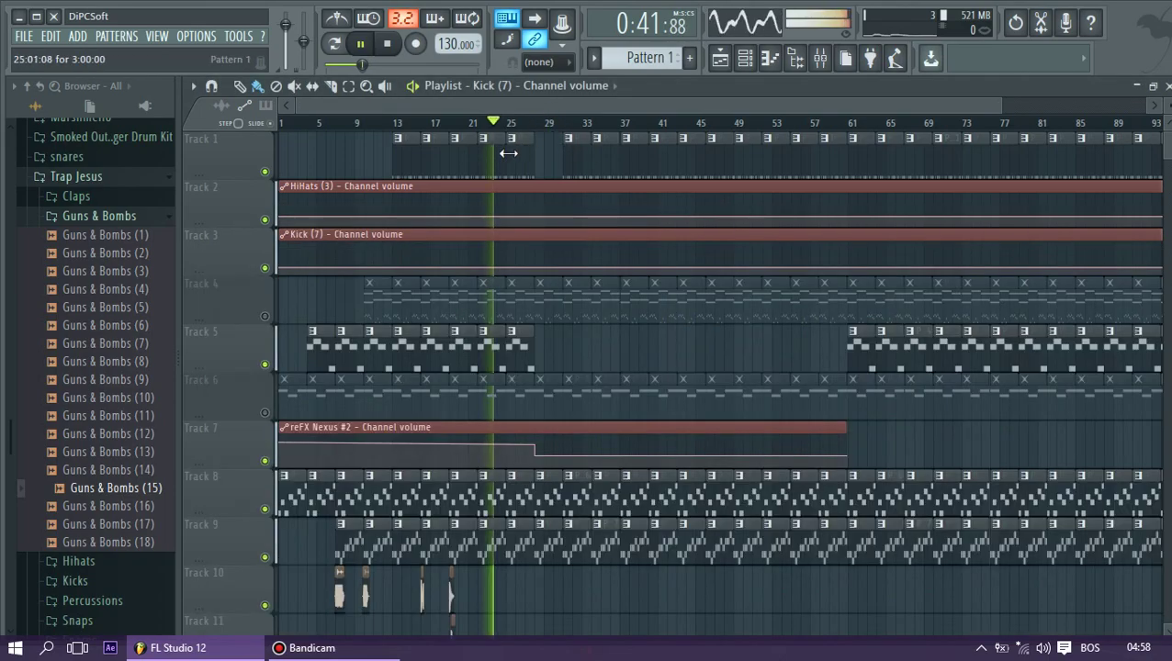
{"action": "left_click_drag", "start_coordinate": [296, 106], "coordinate": [472, 109]}
{"action": "key", "text": "space"}
{"action": "left_click_drag", "start_coordinate": [622, 103], "coordinate": [503, 107]}
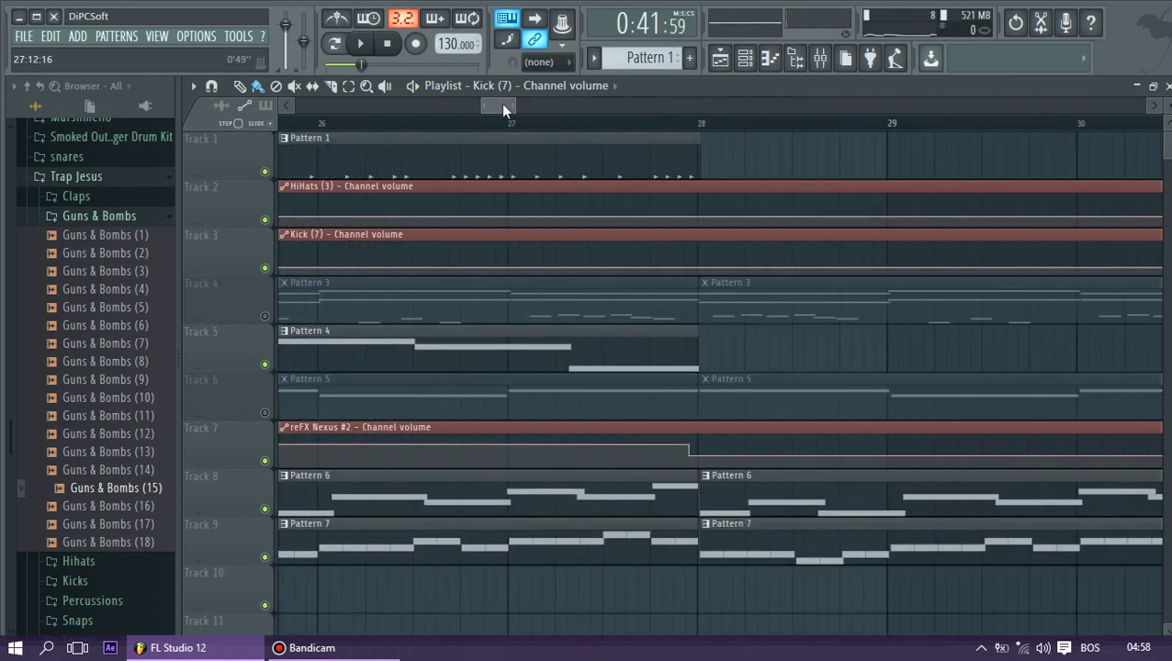
{"action": "left_click_drag", "start_coordinate": [769, 218], "coordinate": [772, 218]}
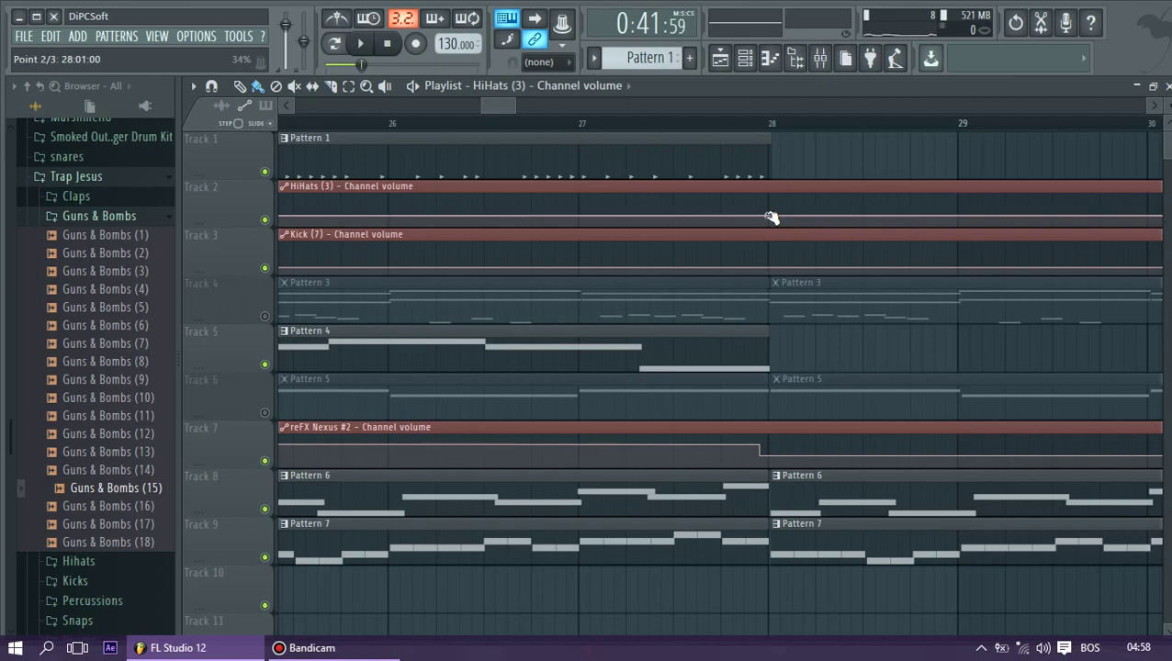
{"action": "left_click", "coordinate": [769, 267]}
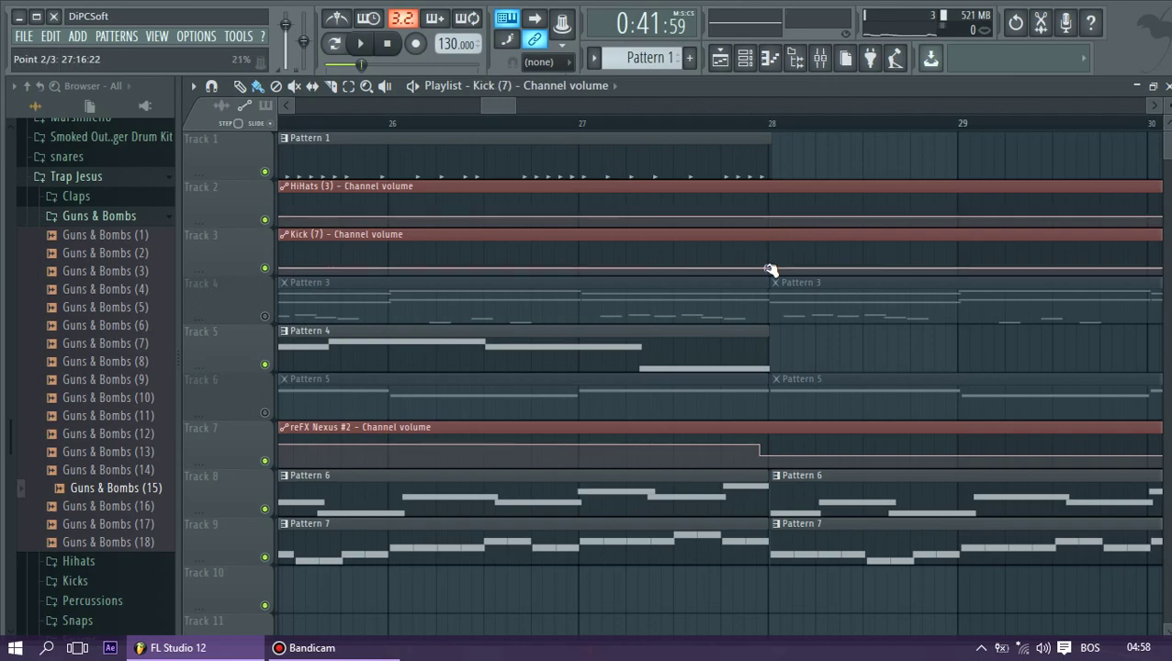
{"action": "left_click", "coordinate": [779, 219]}
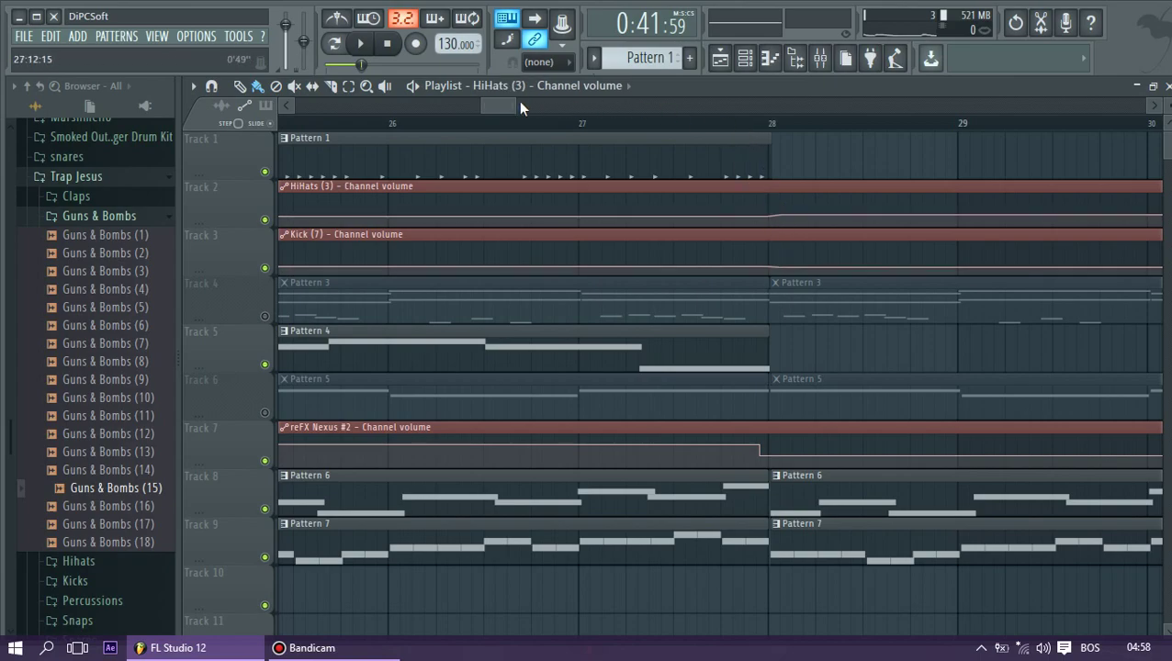
Add a HiHats (3) volume point just before bar 31 and lower the volume at bar 28 to 0%
{"action": "left_click_drag", "start_coordinate": [516, 104], "coordinate": [690, 103]}
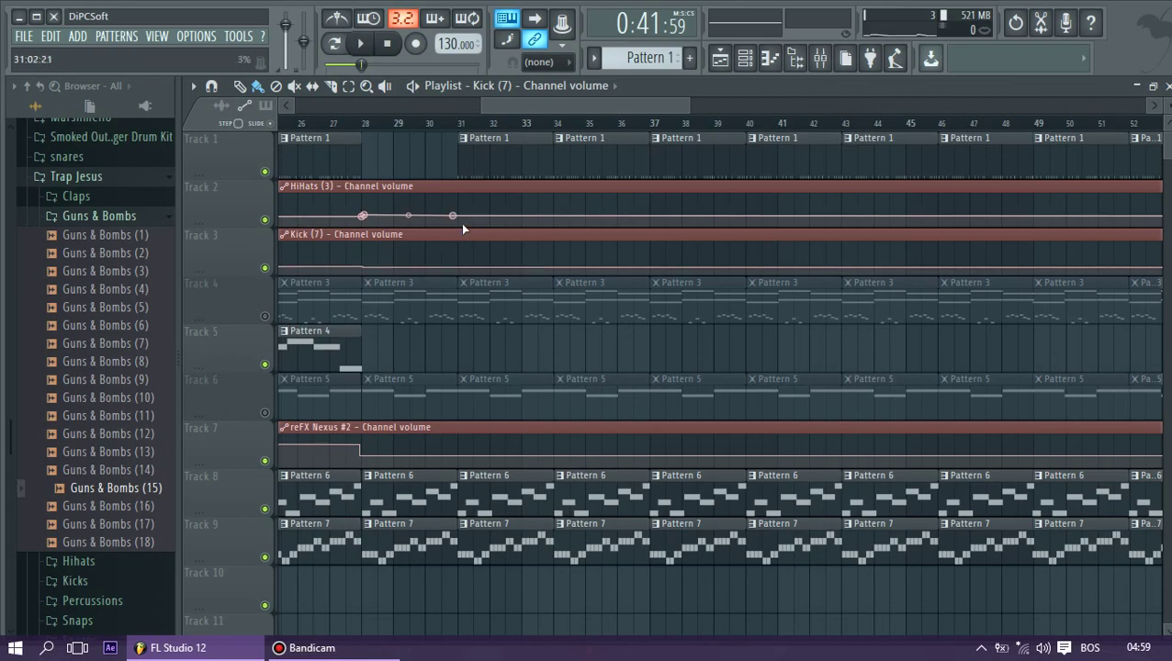
{"action": "left_click_drag", "start_coordinate": [456, 216], "coordinate": [457, 216]}
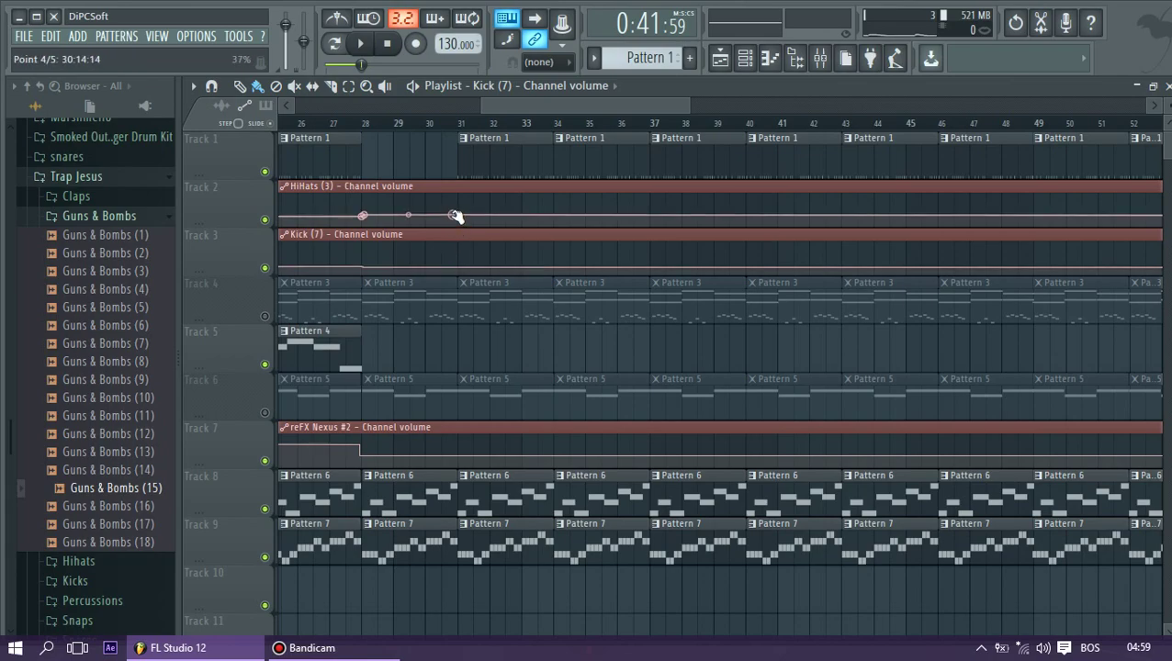
{"action": "left_click_drag", "start_coordinate": [687, 103], "coordinate": [538, 105]}
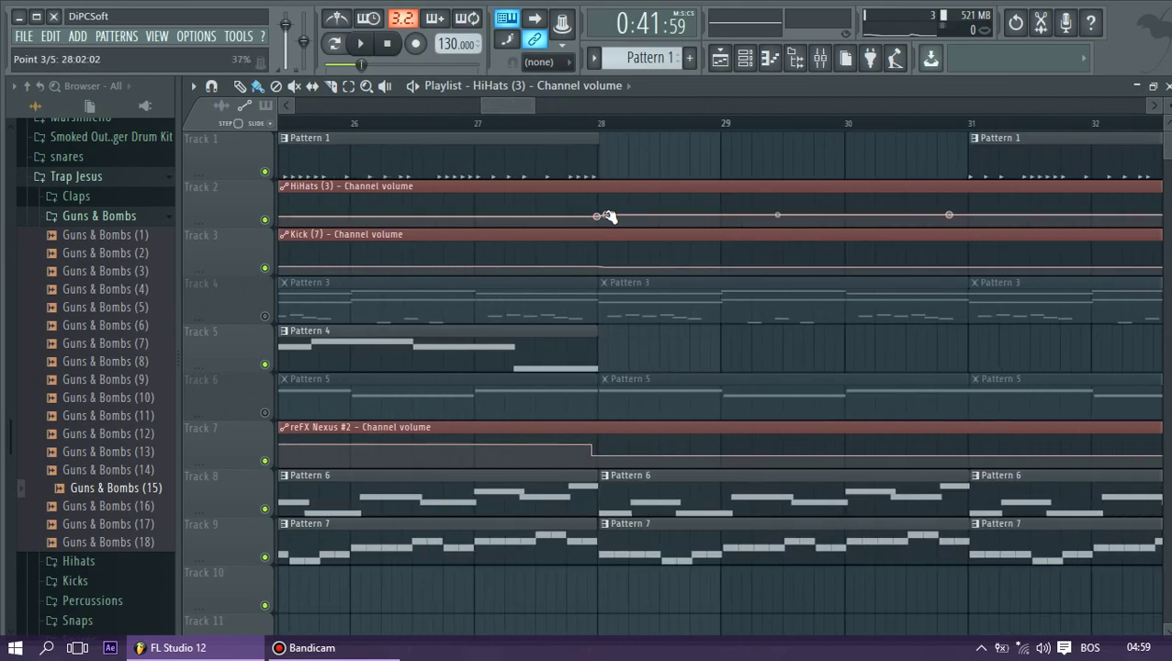
{"action": "left_click_drag", "start_coordinate": [608, 216], "coordinate": [613, 228]}
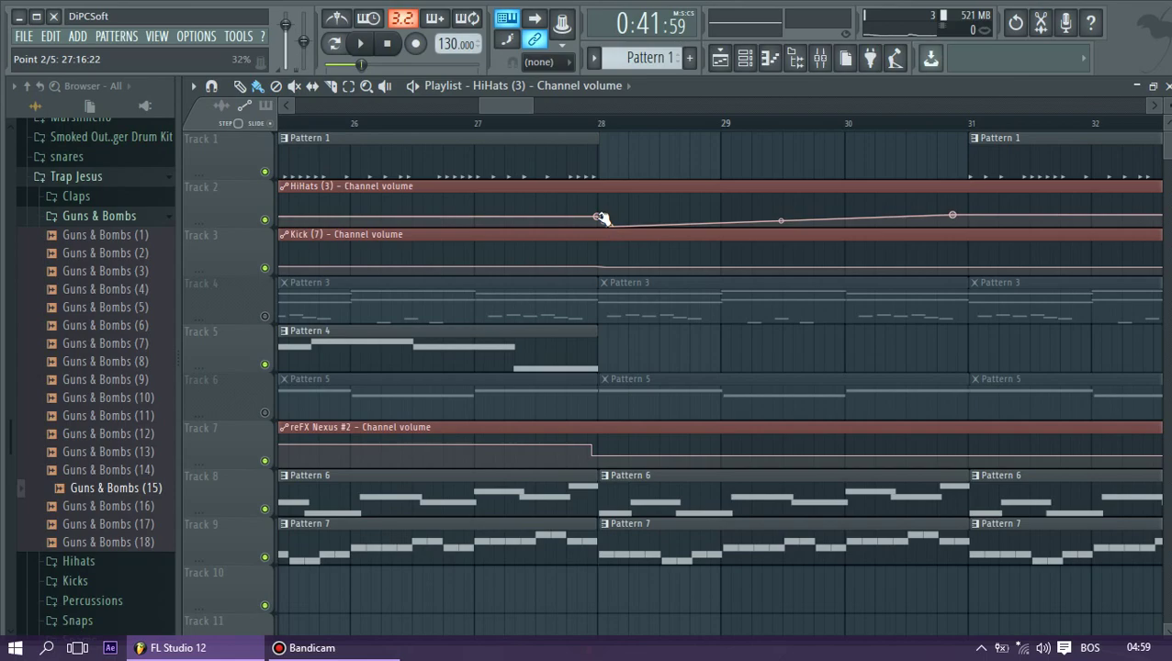
{"action": "left_click_drag", "start_coordinate": [602, 218], "coordinate": [584, 218]}
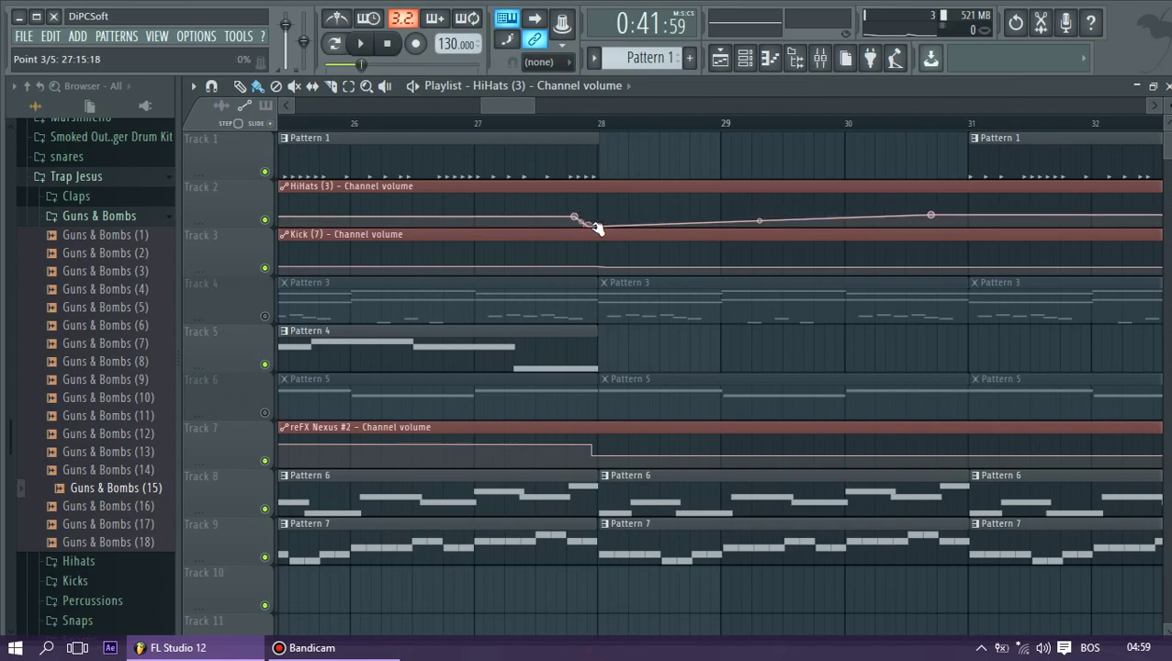
Start the HiHats (3) volume fade-out earlier, at about a quarter into bar 27, and play the transition
{"action": "left_click", "coordinate": [533, 121]}
{"action": "key", "text": "space"}
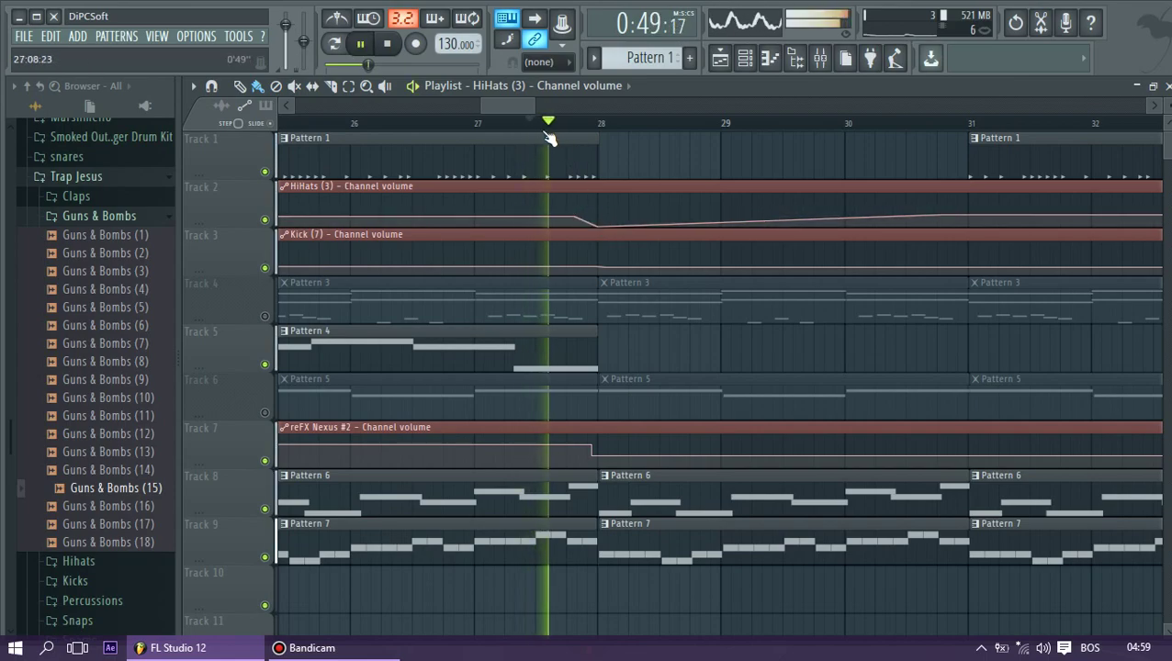
{"action": "key", "text": "space"}
{"action": "mouse_move", "coordinate": [580, 217]}
{"action": "left_mouse_down"}
{"action": "mouse_move", "coordinate": [480, 218]}
{"action": "mouse_move", "coordinate": [599, 226]}
{"action": "left_mouse_up"}
{"action": "key", "text": "space"}
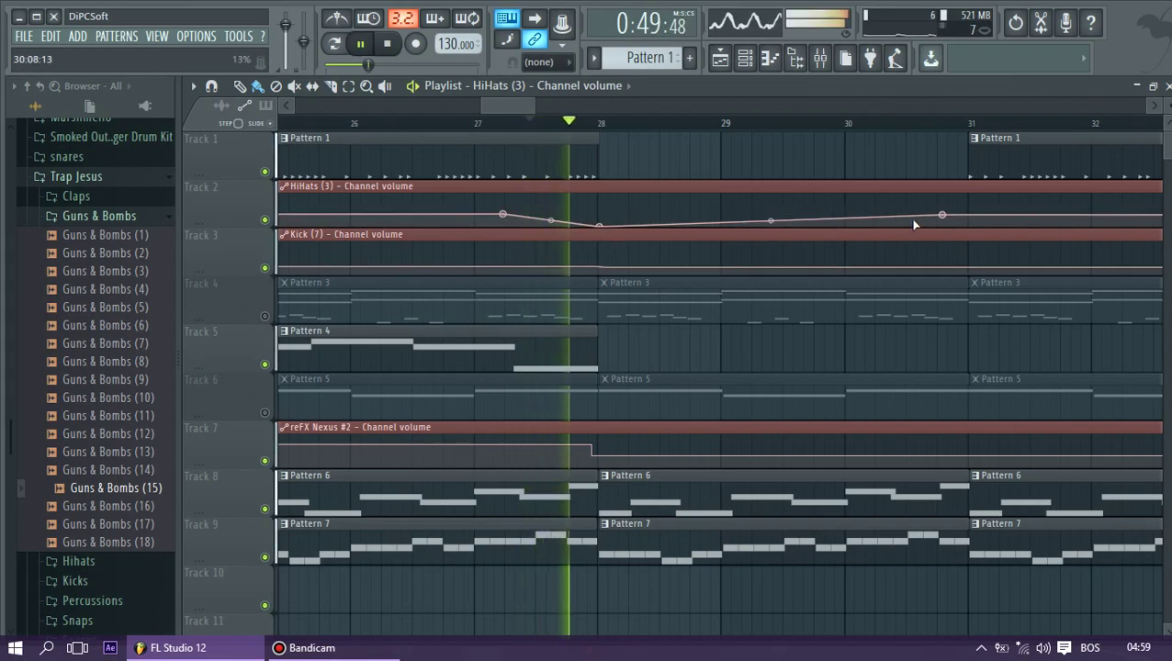
{"action": "key", "text": "space"}
Keep the HiHats (3) volume at zero from bar 28 to bar 31, with a curved rise after bar 31
{"action": "right_click", "coordinate": [968, 217]}
{"action": "left_click_drag", "start_coordinate": [506, 104], "coordinate": [533, 105]}
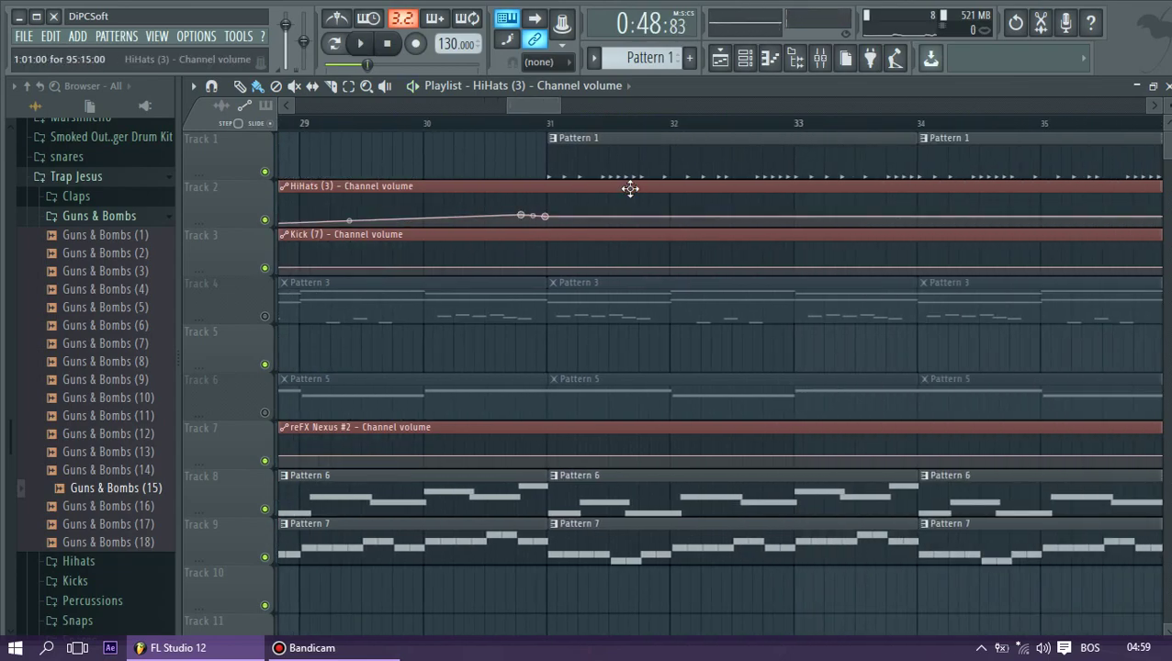
{"action": "left_click_drag", "start_coordinate": [522, 215], "coordinate": [523, 237]}
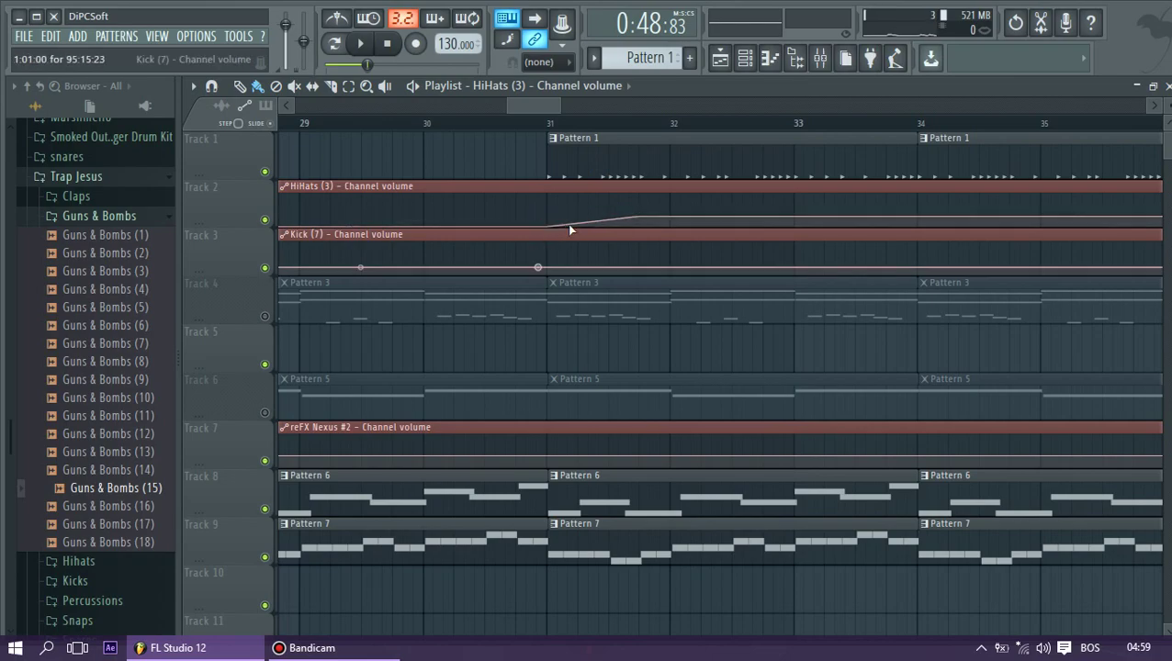
{"action": "left_click_drag", "start_coordinate": [545, 108], "coordinate": [516, 108]}
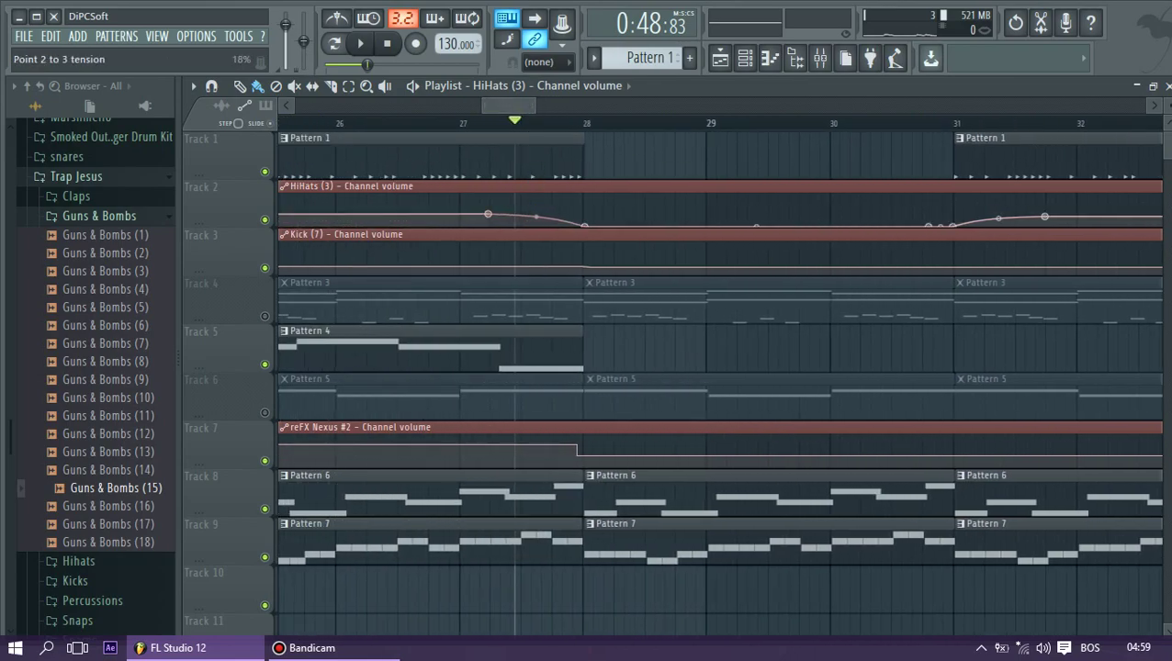
Bend the HiHats (3) volume fade-out between bars 27 and 28 so it drops faster at first, auditioning the transition
{"action": "key", "text": "space"}
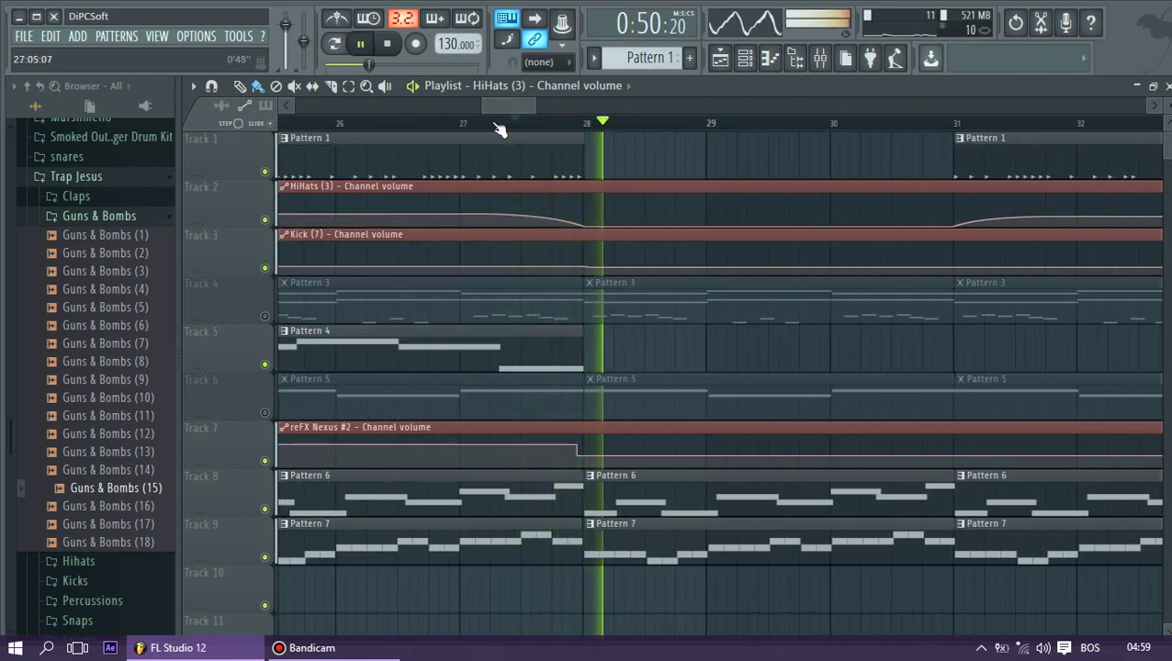
{"action": "key", "text": "space"}
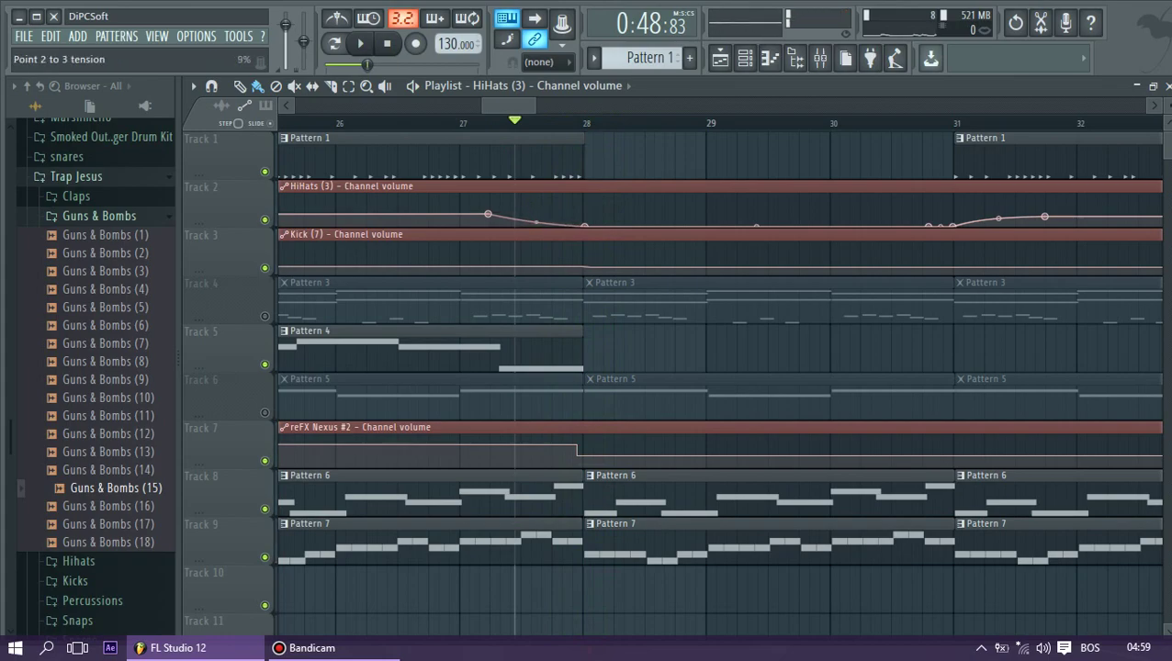
{"action": "key", "text": "space"}
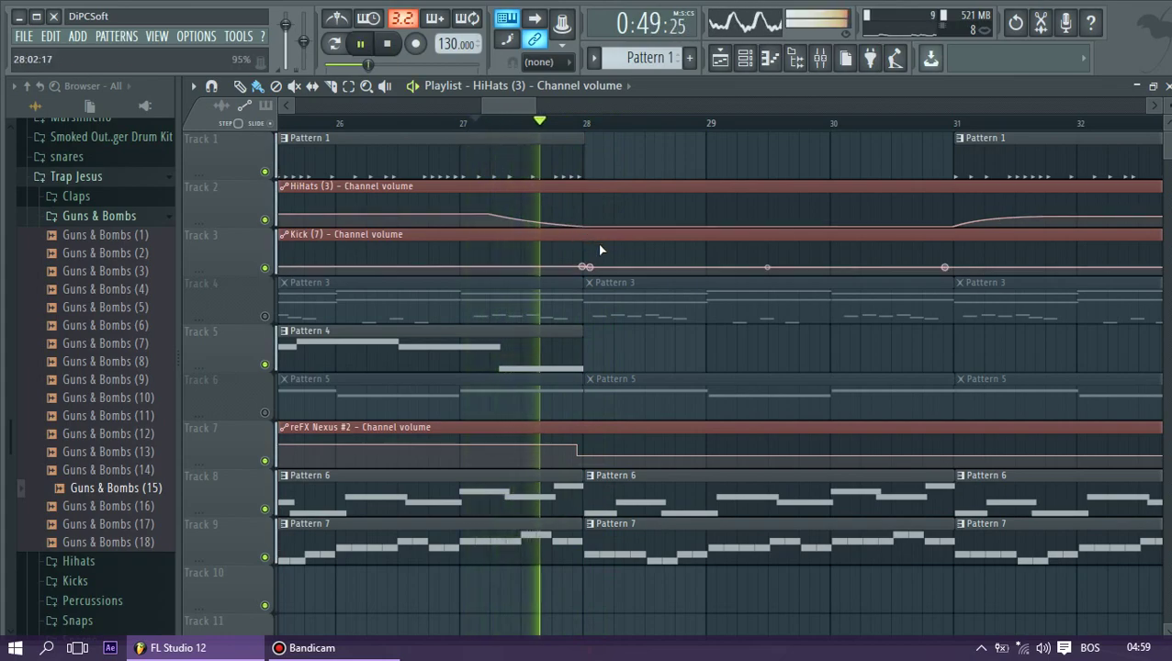
{"action": "key", "text": "space"}
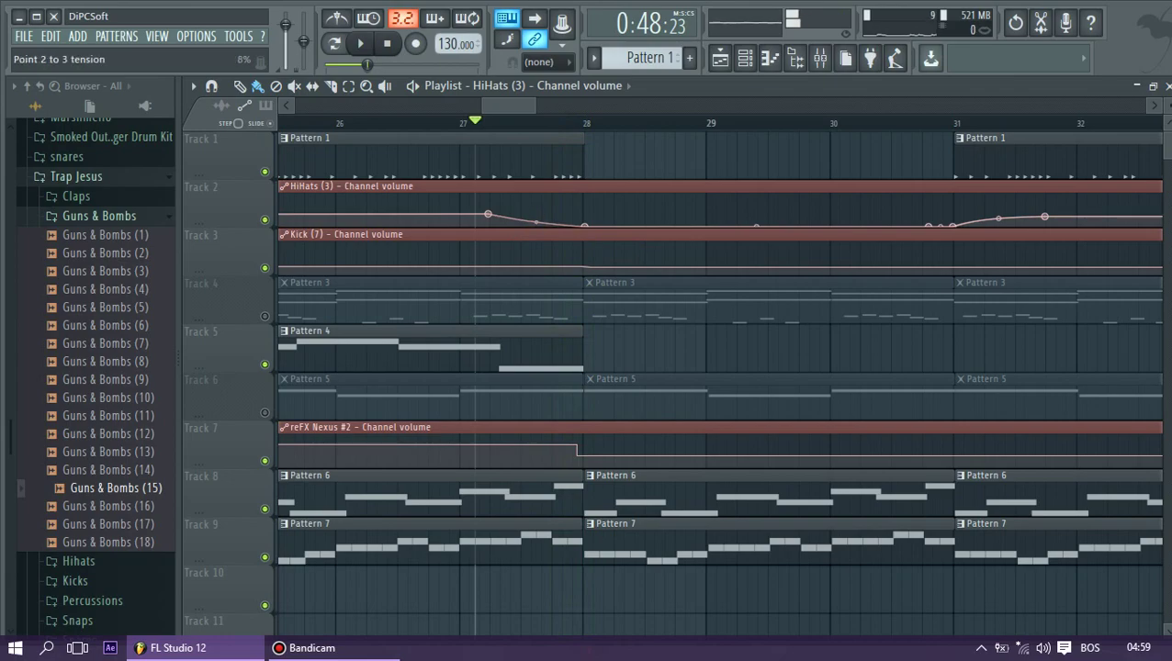
{"action": "key", "text": "space"}
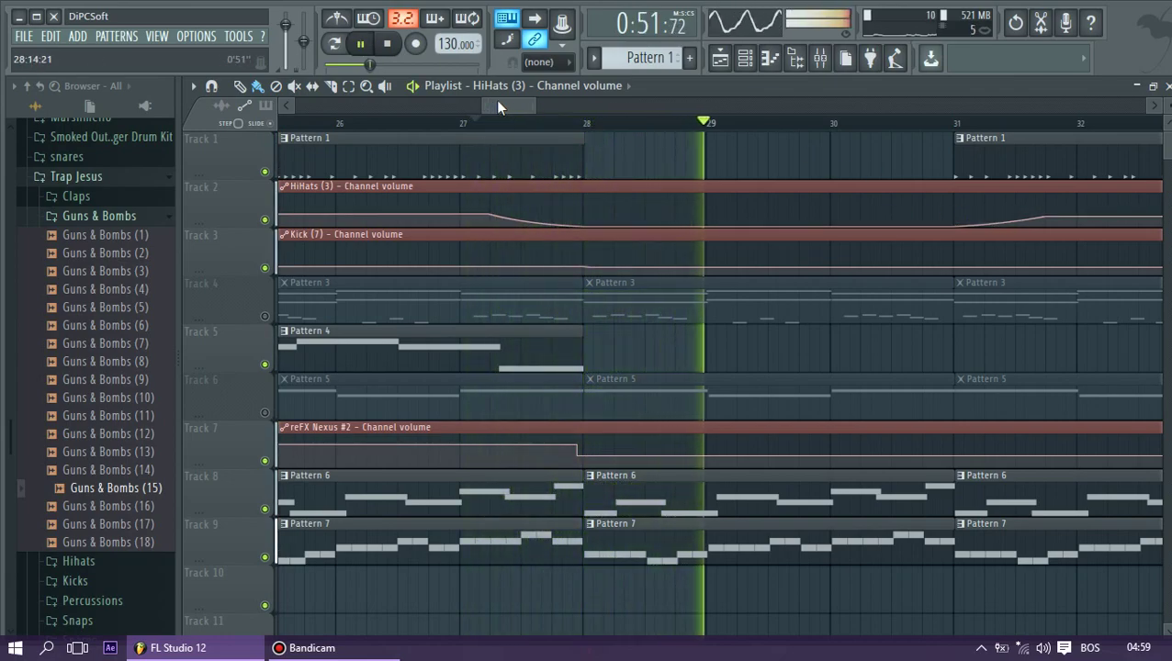
Bend the HiHats (3) volume rise after bar 31 into a quick early climb and replay from just before bar 31
{"action": "left_click_drag", "start_coordinate": [532, 103], "coordinate": [640, 112]}
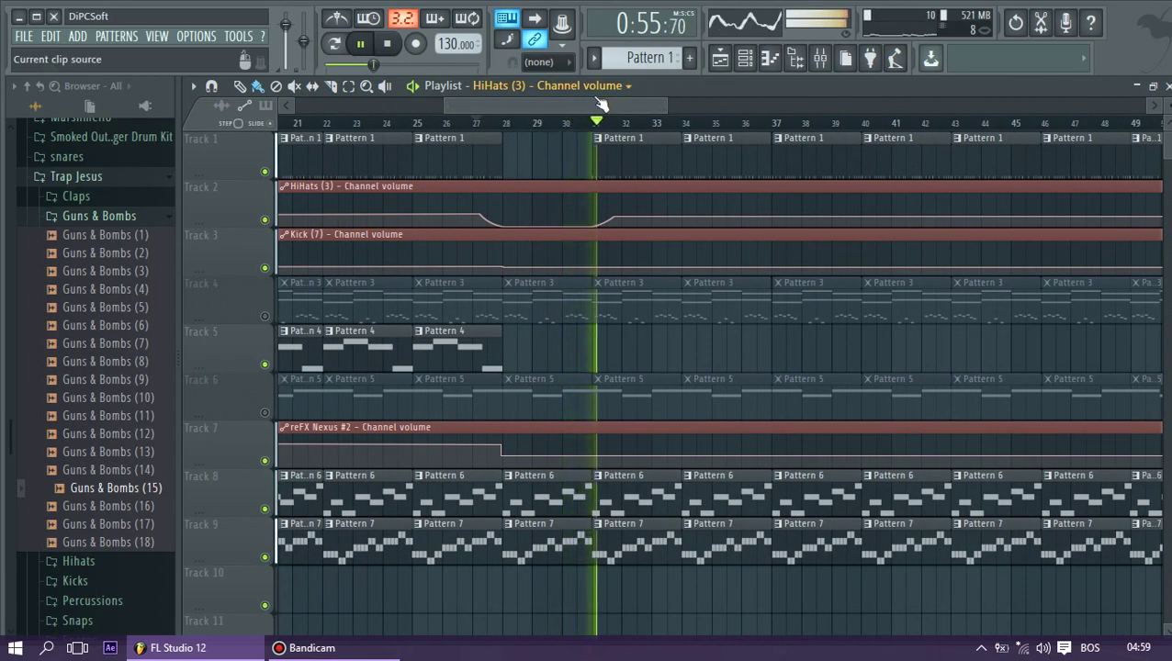
{"action": "mouse_move", "coordinate": [603, 221]}
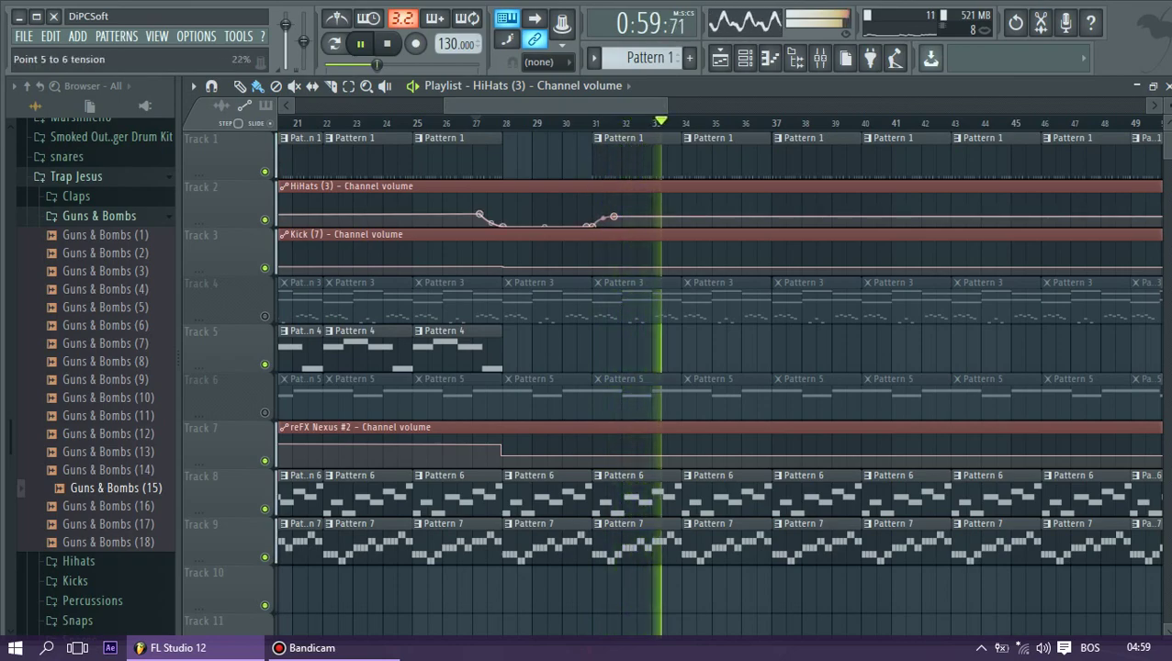
{"action": "left_click", "coordinate": [581, 123]}
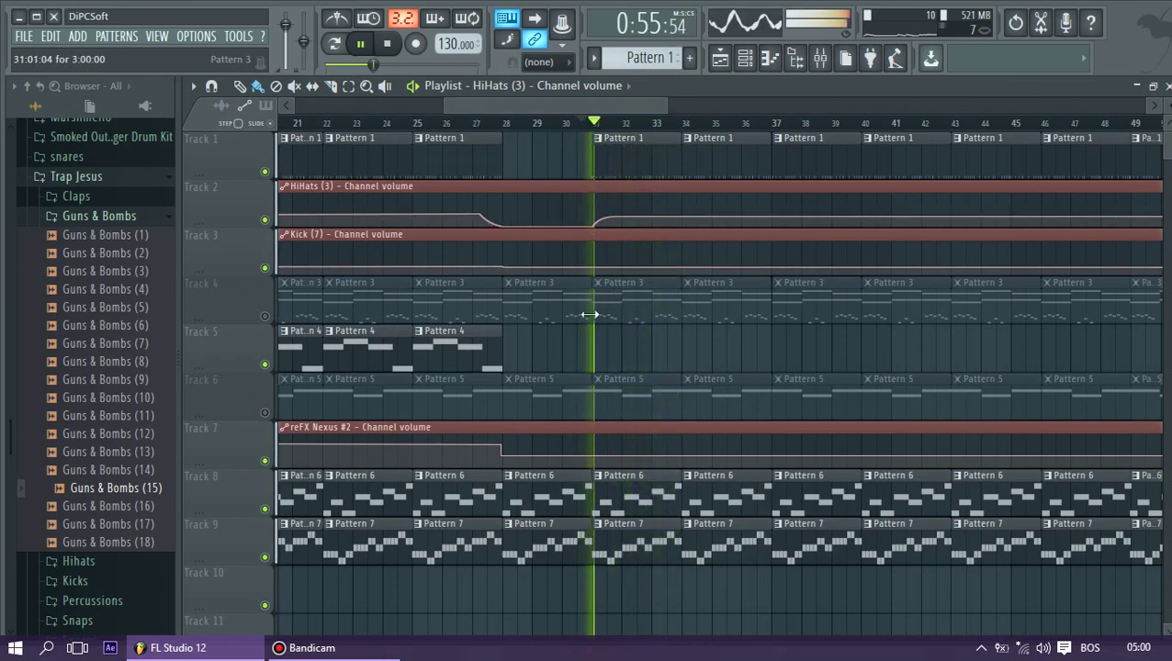
Add a Kick (7) volume point at 27:05:00 and create a curved fade-out to zero at bar 28
{"action": "left_click_drag", "start_coordinate": [664, 109], "coordinate": [513, 115]}
{"action": "key", "text": "space"}
{"action": "right_click", "coordinate": [633, 268]}
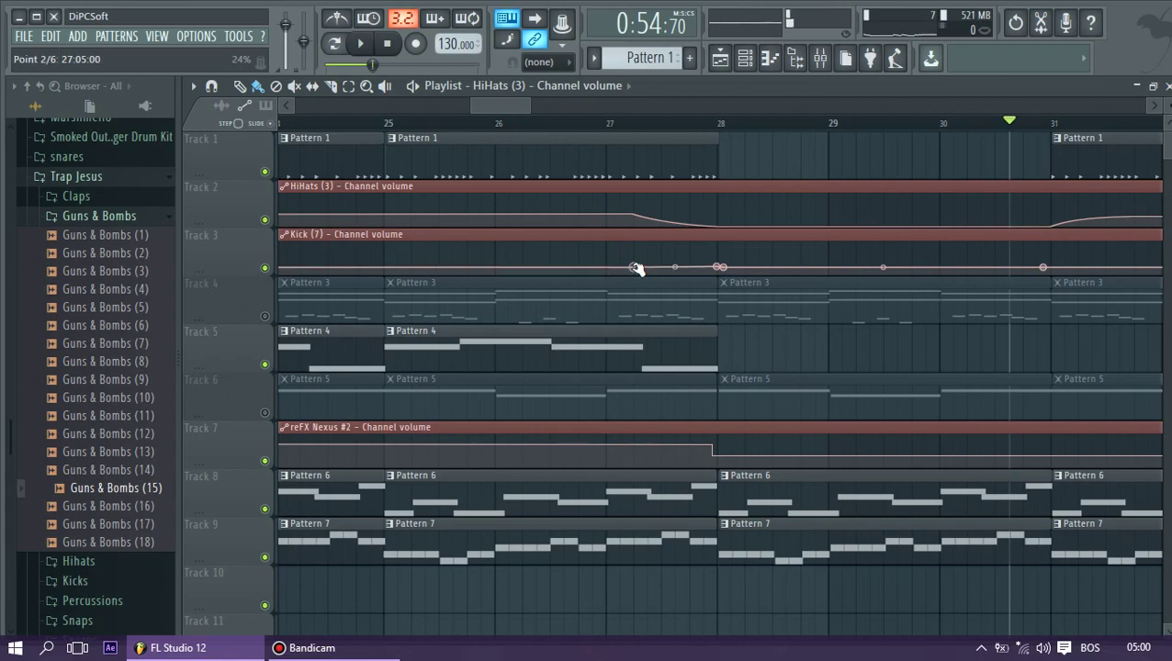
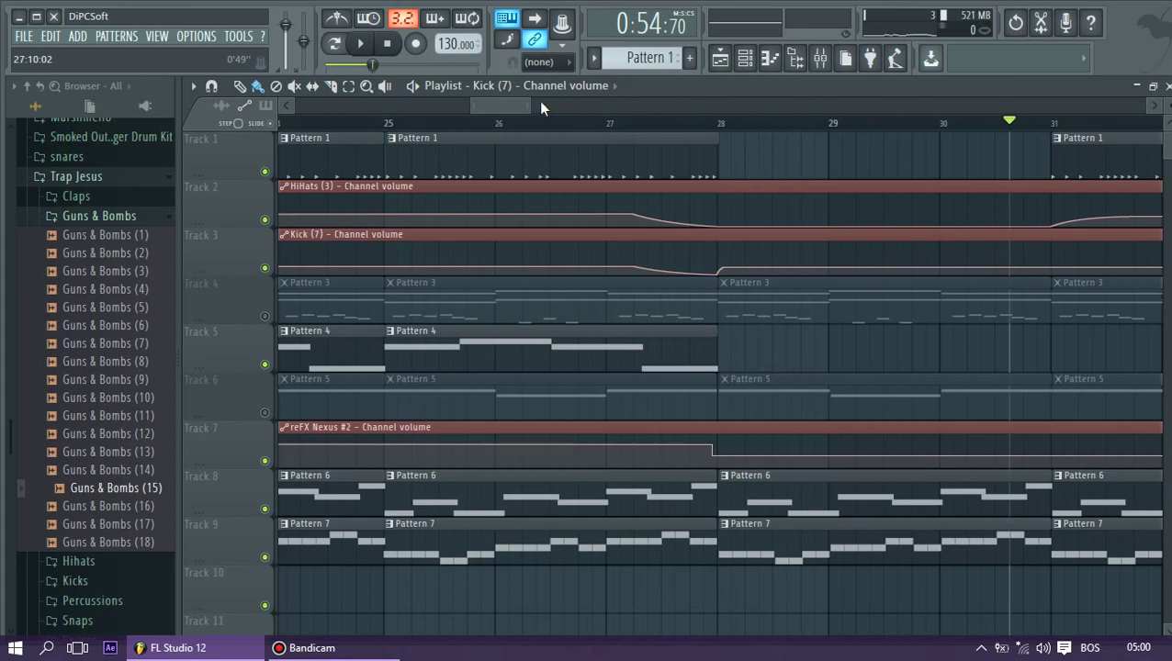
Keep the Kick (7) volume at zero from bar 28 to bar 31, with a curved rise over most of bar 31
{"action": "left_click_drag", "start_coordinate": [512, 104], "coordinate": [531, 103]}
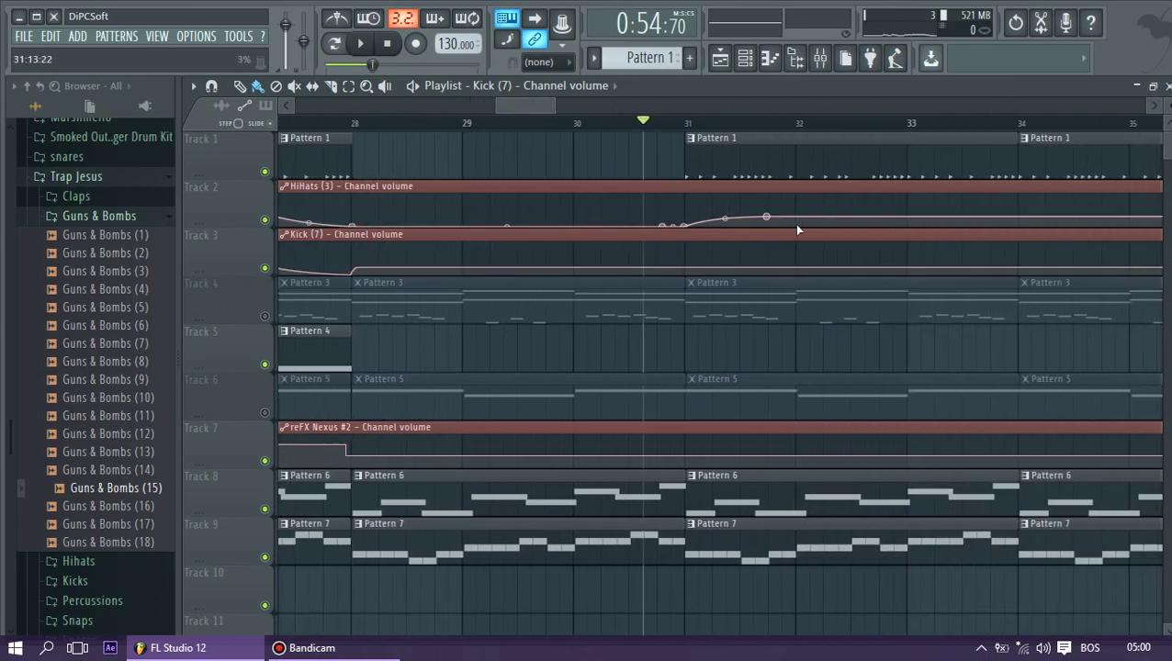
{"action": "right_click", "coordinate": [770, 268]}
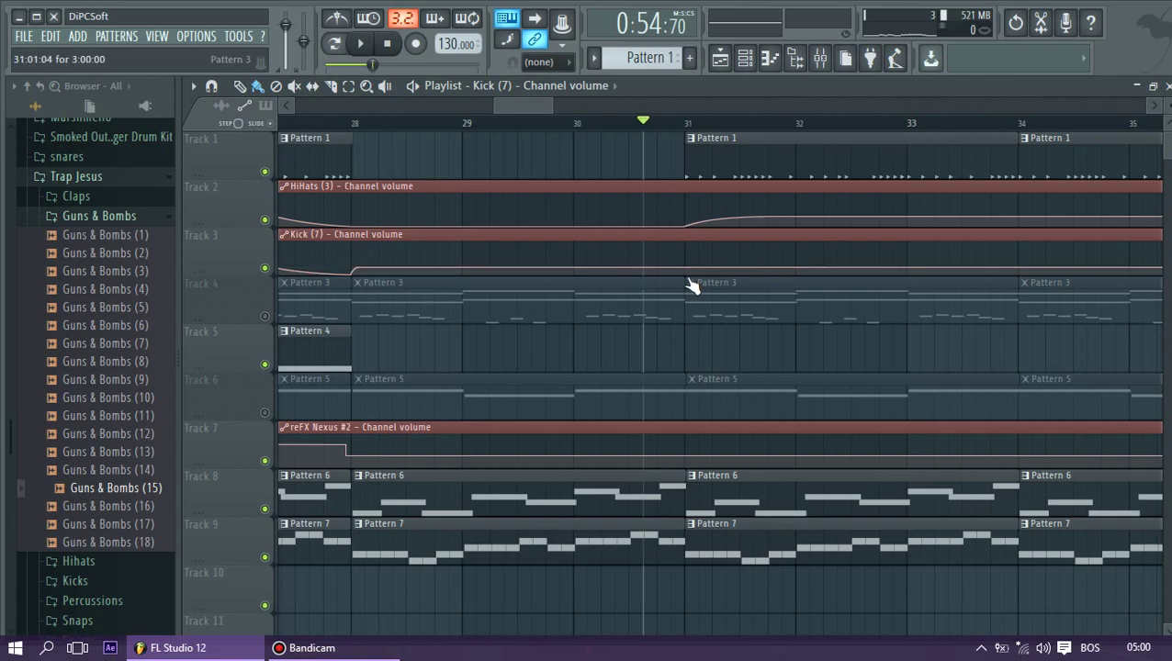
{"action": "left_click_drag", "start_coordinate": [682, 269], "coordinate": [725, 271]}
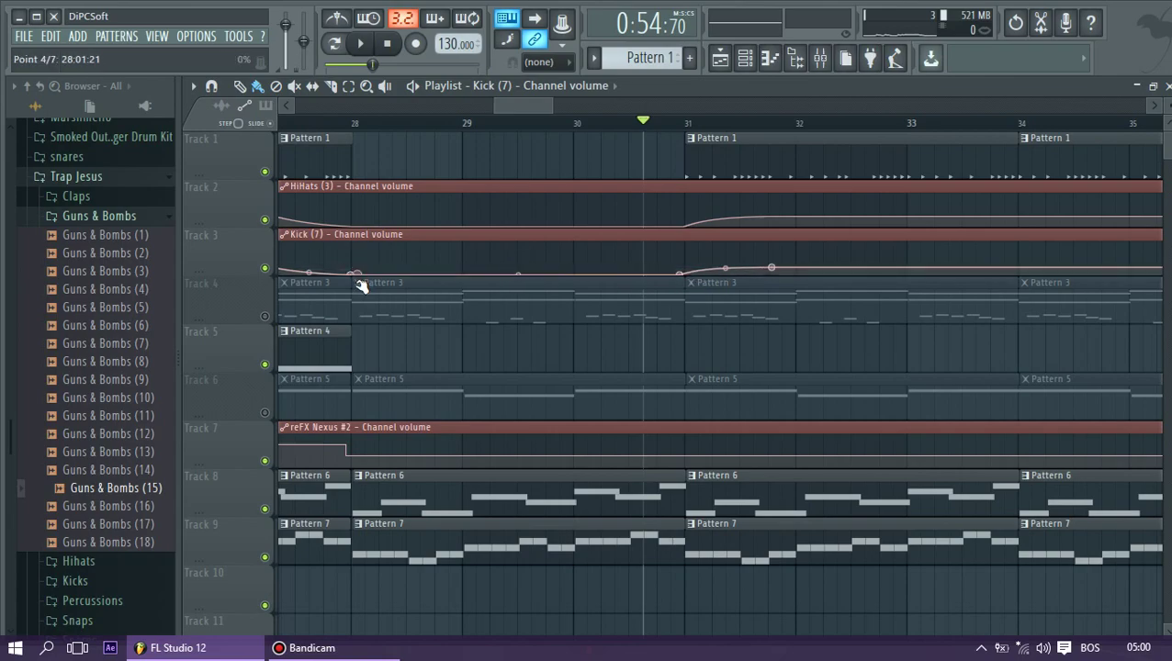
Play the section from the fade-out before bar 28 past bar 31 to check the hi-hat and kick volume changes
{"action": "left_click", "coordinate": [313, 122]}
{"action": "key", "text": "space"}
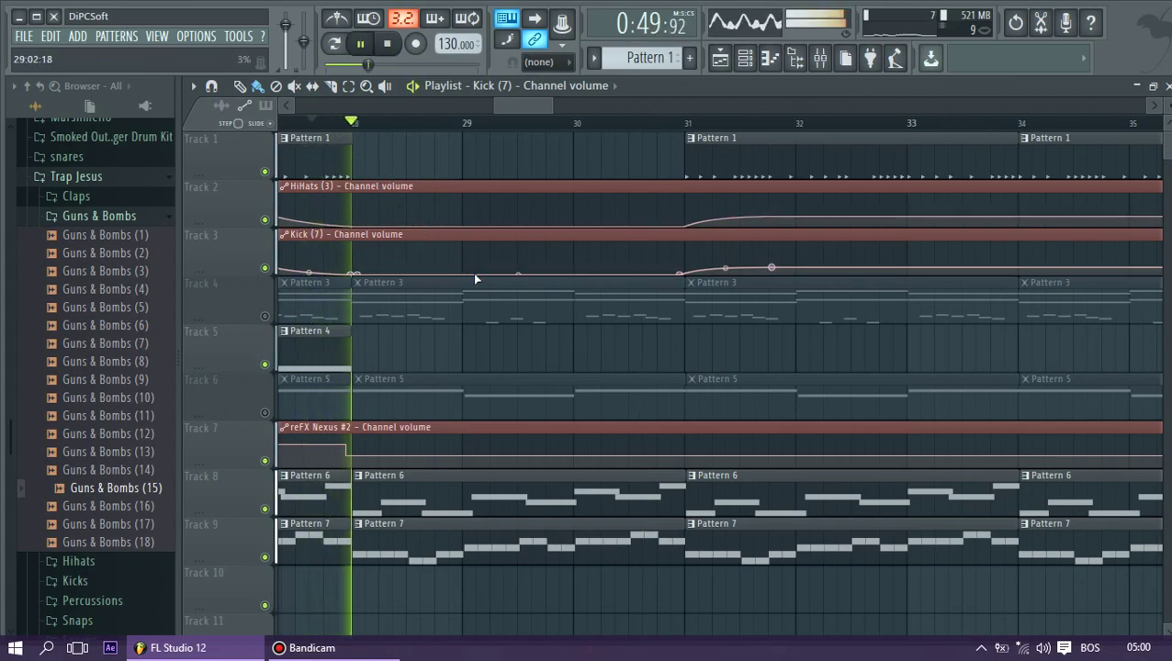
{"action": "left_click_drag", "start_coordinate": [575, 107], "coordinate": [1062, 122]}
{"action": "left_click_drag", "start_coordinate": [947, 106], "coordinate": [680, 104]}
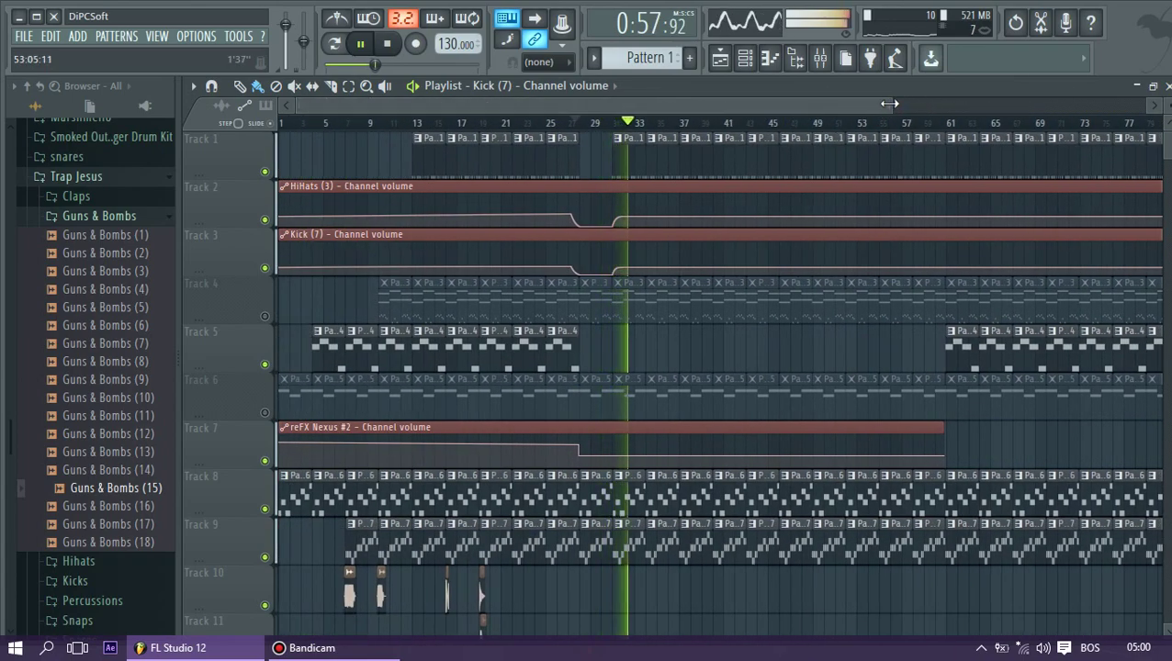
{"action": "left_click_drag", "start_coordinate": [890, 105], "coordinate": [666, 109]}
{"action": "key", "text": "space"}
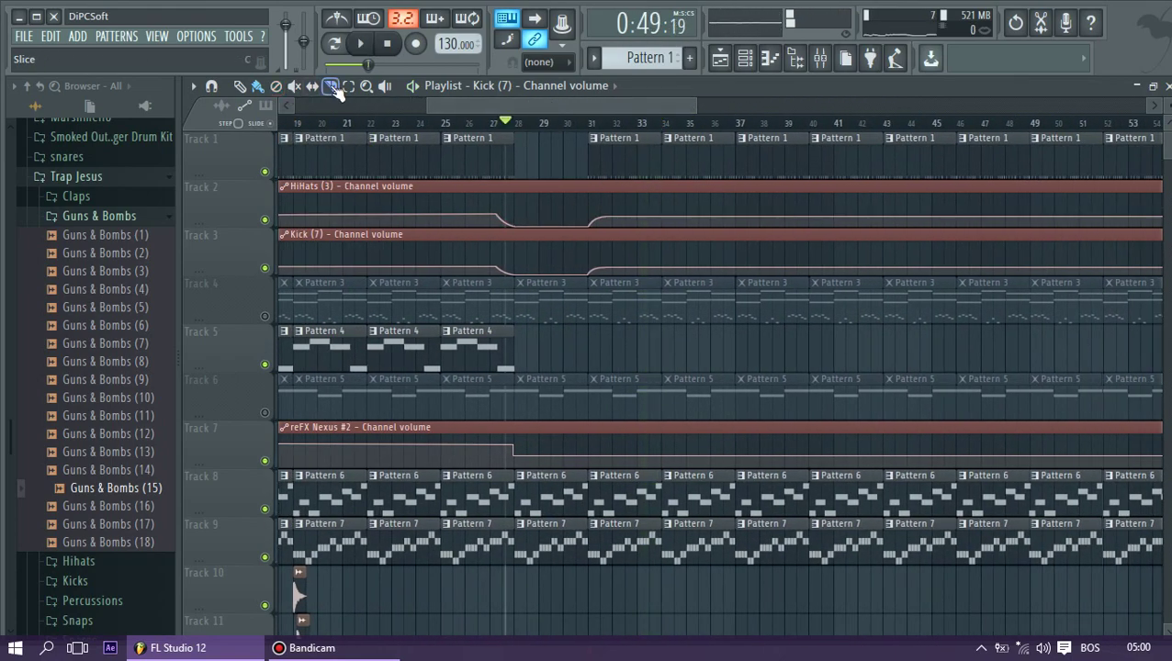
Save the project to the Desktop under the file name 3434343
{"action": "key", "text": "ctrl+s"}
{"action": "type", "text": "3434343"}
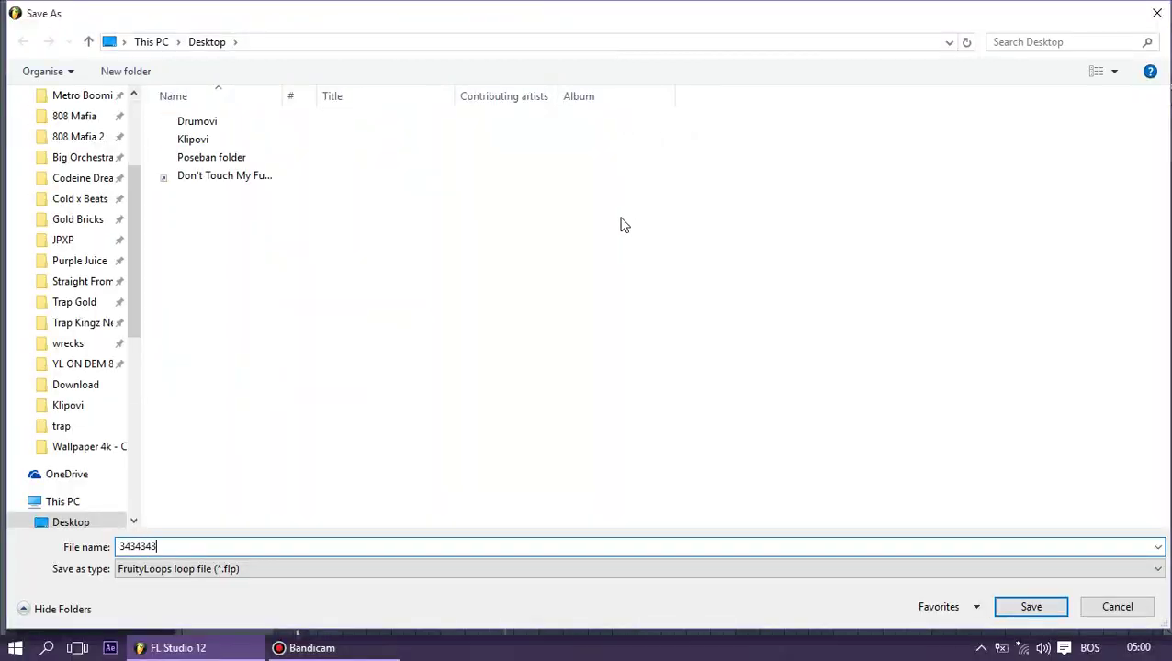
{"action": "key", "text": "Return"}
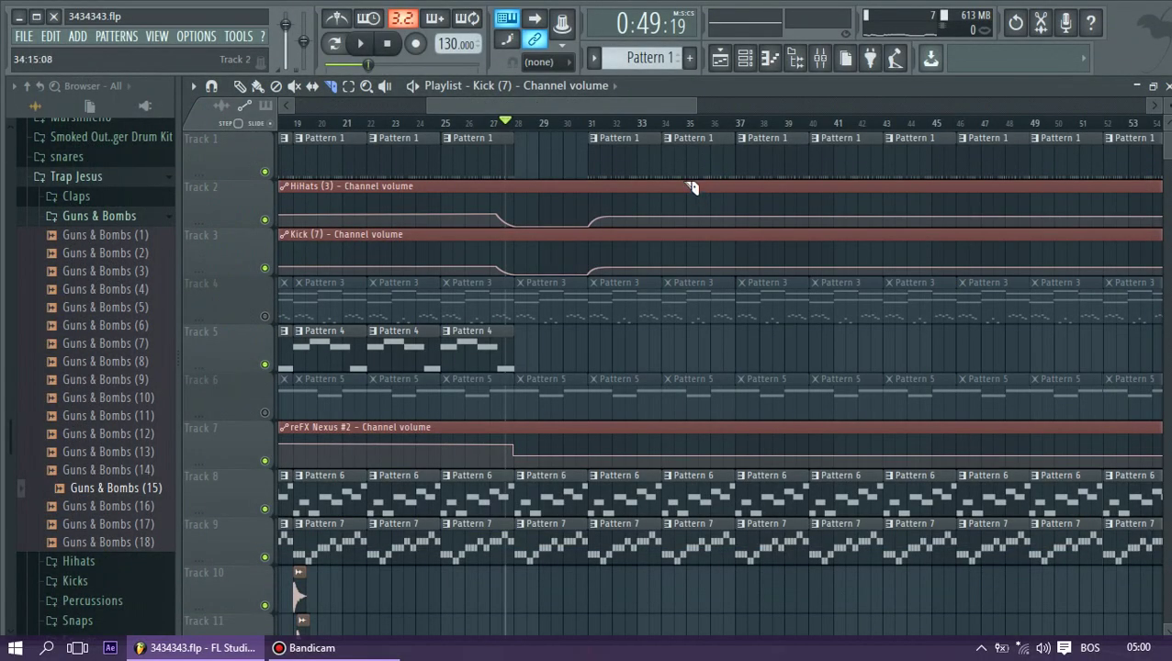
Slice the HiHats (3) and Kick (7) volume automation clips at bars 25 and 35 and delete the pieces outside that range
{"action": "left_click_drag", "start_coordinate": [691, 272], "coordinate": [691, 274]}
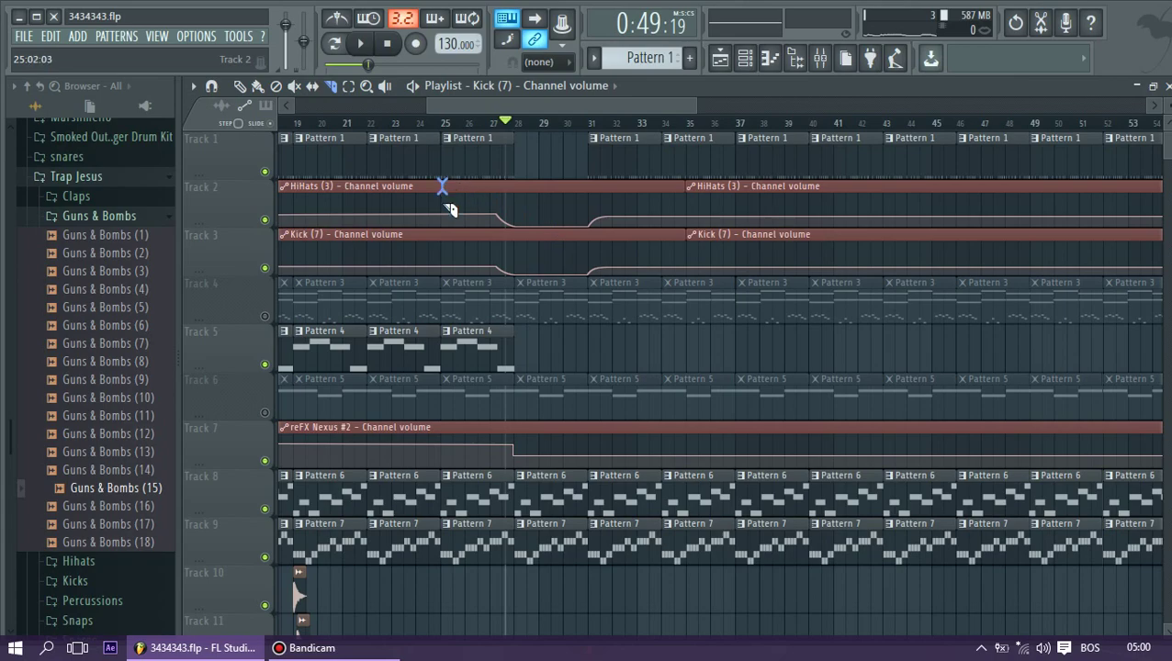
{"action": "left_click_drag", "start_coordinate": [446, 273], "coordinate": [446, 275]}
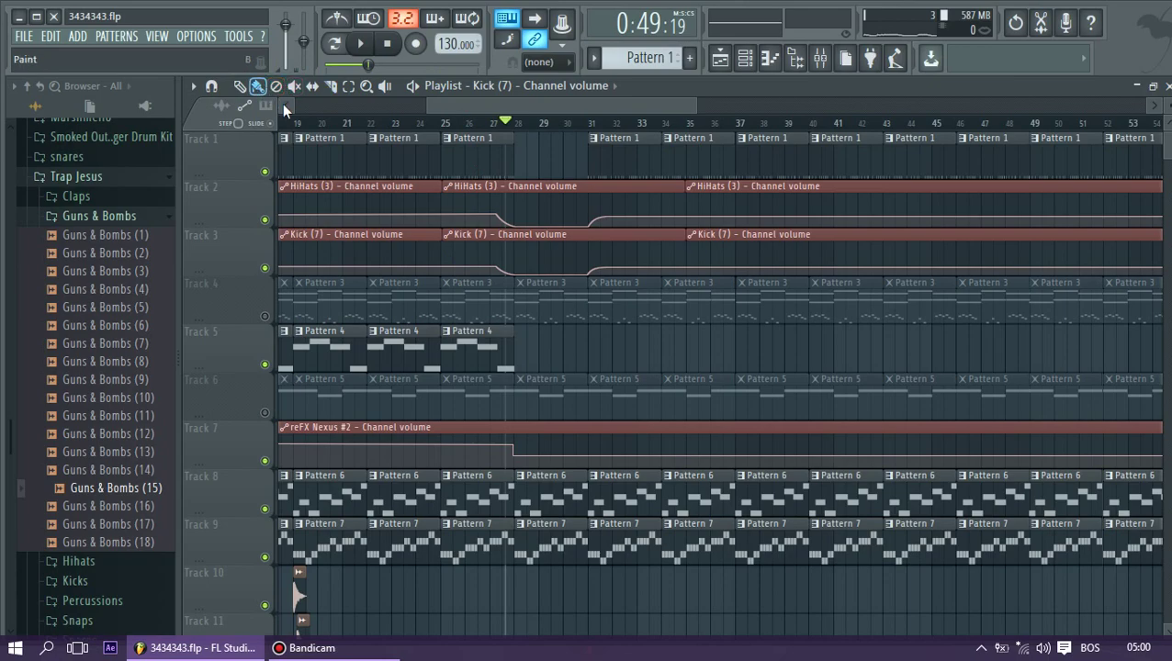
{"action": "right_click", "coordinate": [363, 196]}
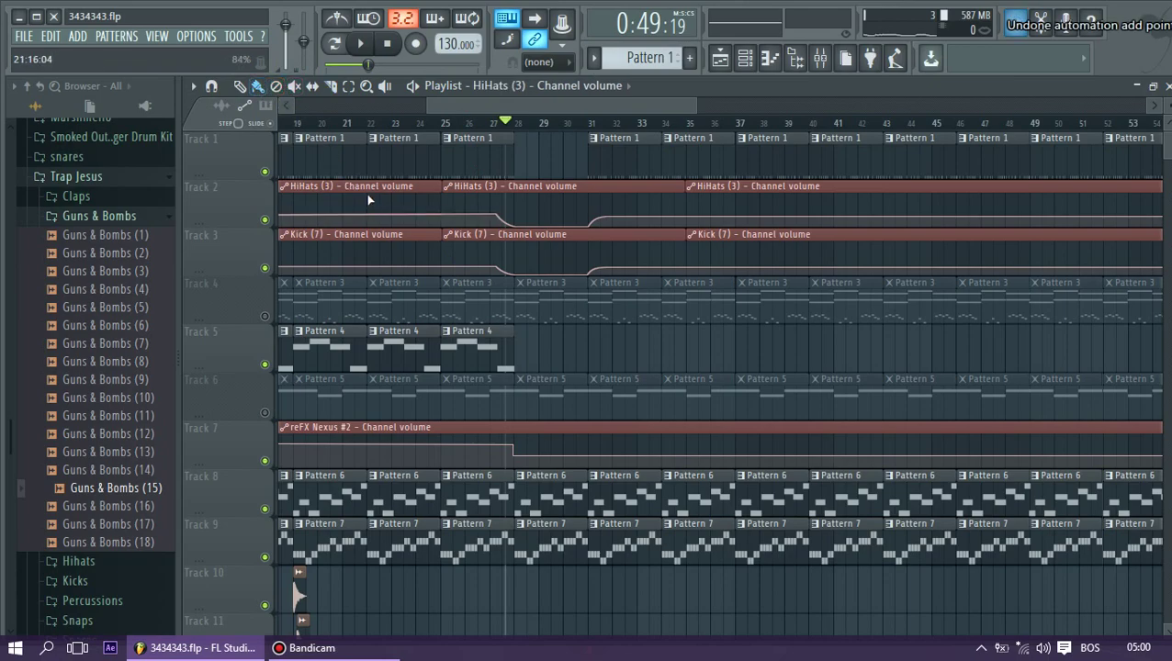
{"action": "right_click", "coordinate": [386, 188]}
{"action": "right_click", "coordinate": [386, 235]}
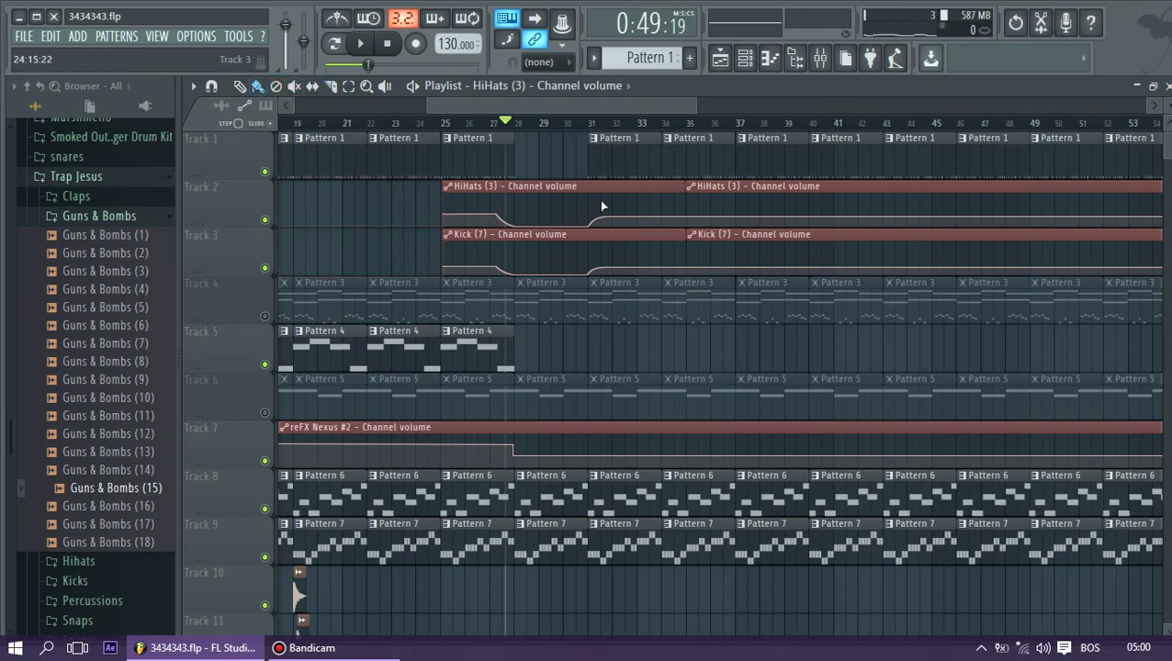
{"action": "right_click", "coordinate": [701, 191]}
{"action": "right_click", "coordinate": [703, 234]}
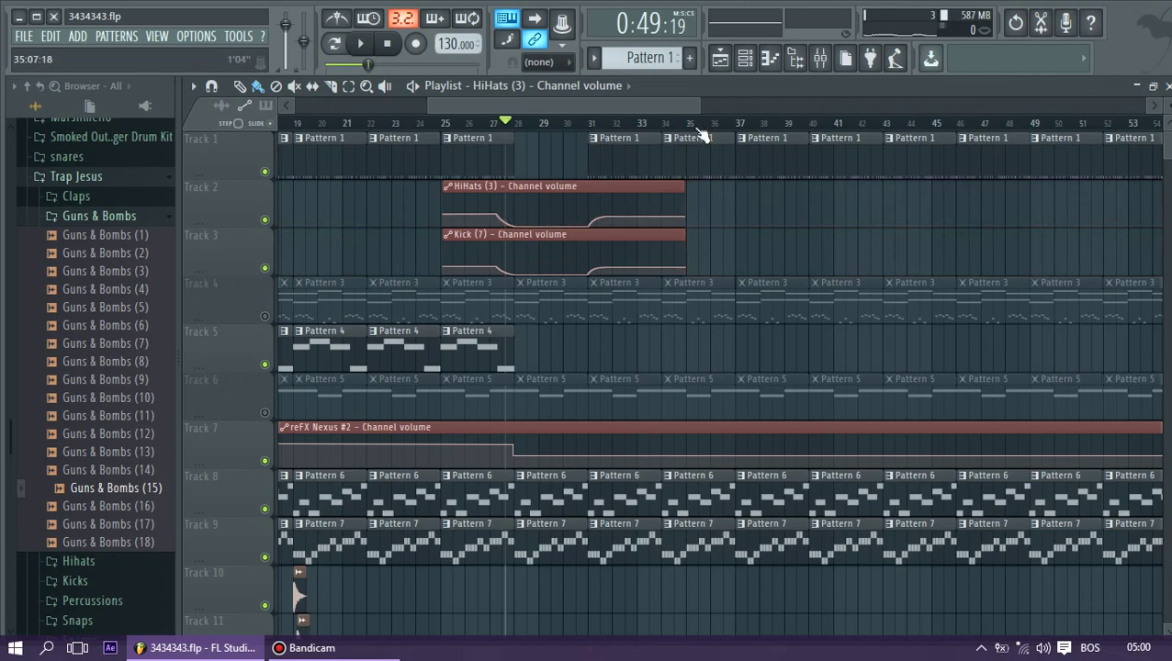
Unmute Track 4 and play the arrangement from about bar 34
{"action": "left_click_drag", "start_coordinate": [699, 107], "coordinate": [1145, 107]}
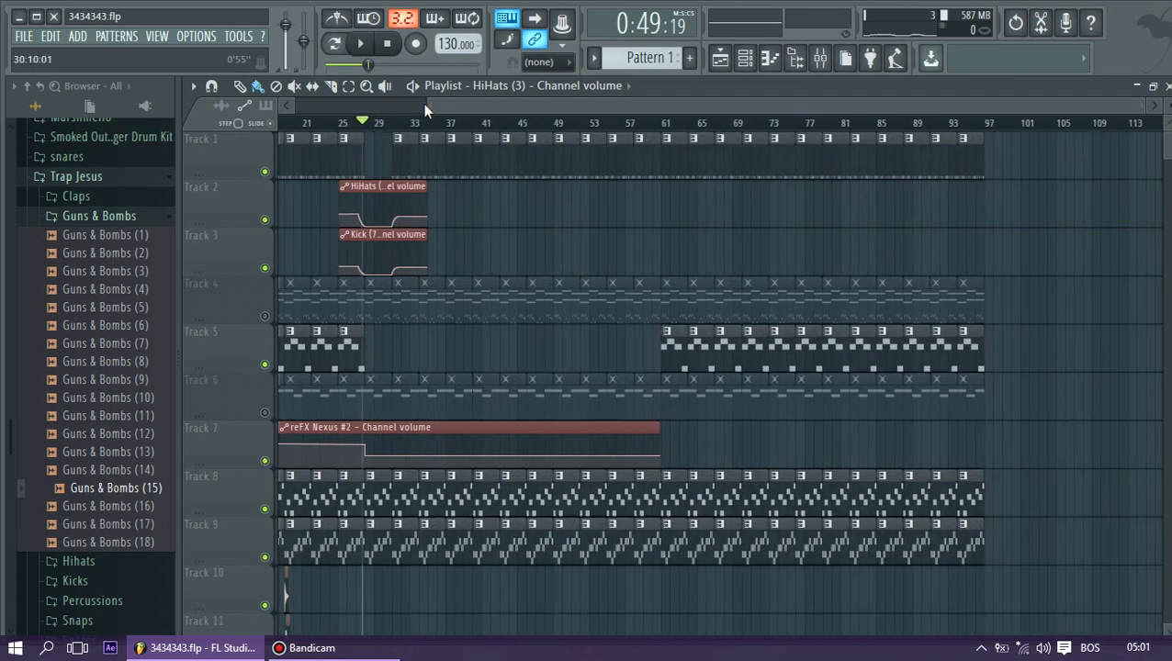
{"action": "scroll", "coordinate": [424, 104], "scroll_direction": "down", "scroll_amount": 2}
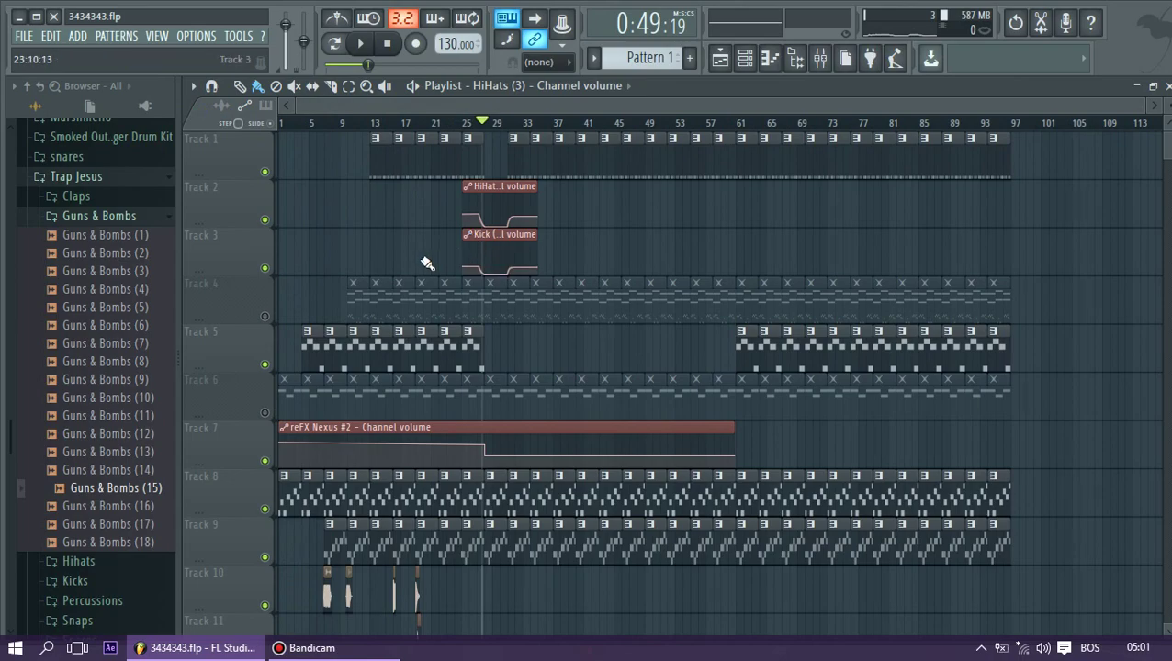
{"action": "left_click", "coordinate": [282, 312]}
{"action": "key", "text": "space"}
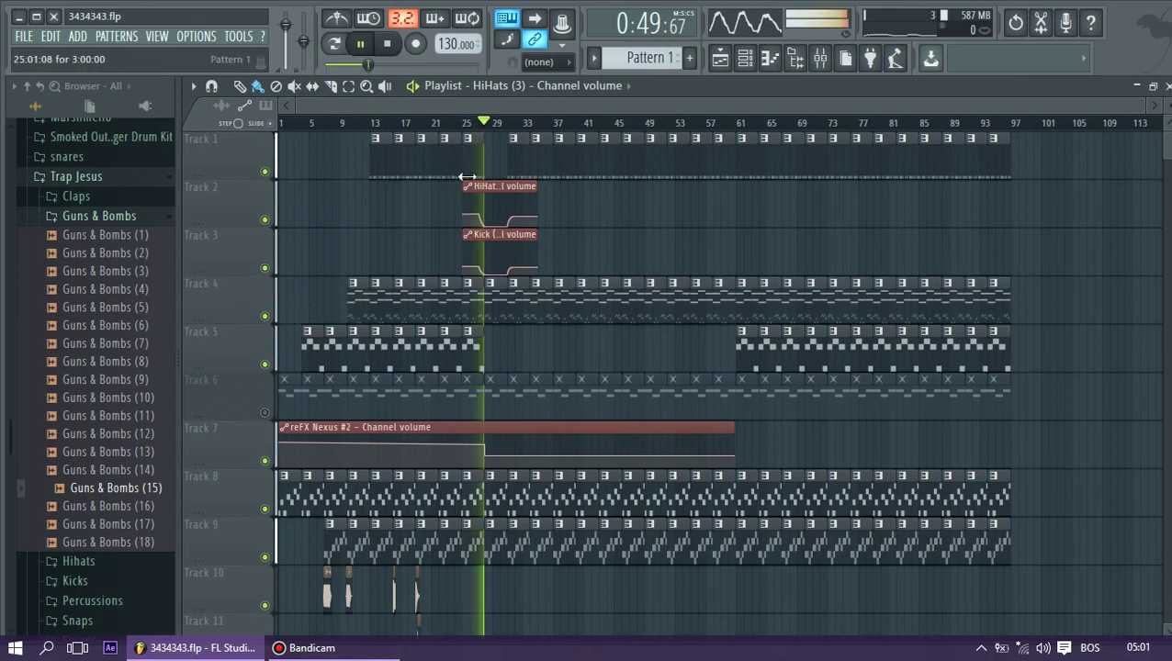
{"action": "left_click", "coordinate": [531, 123]}
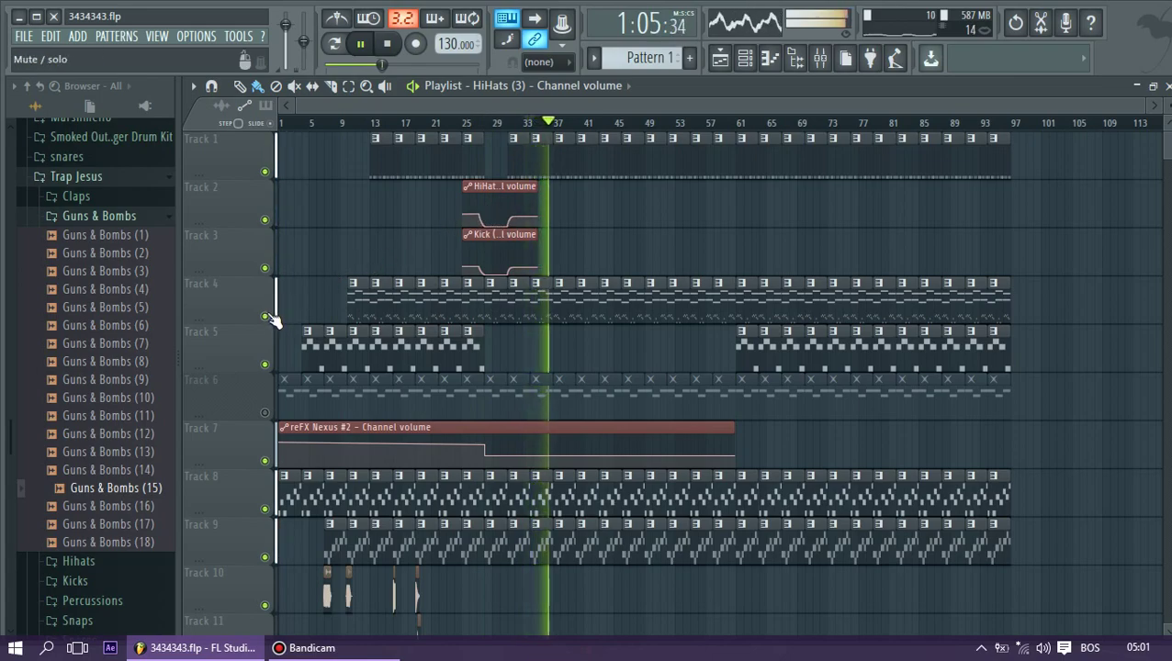
Unmute Track 6 and replay the section from about bar 34 with all tracks active
{"action": "left_click", "coordinate": [265, 413]}
{"action": "key", "text": "space"}
{"action": "key", "text": "space"}
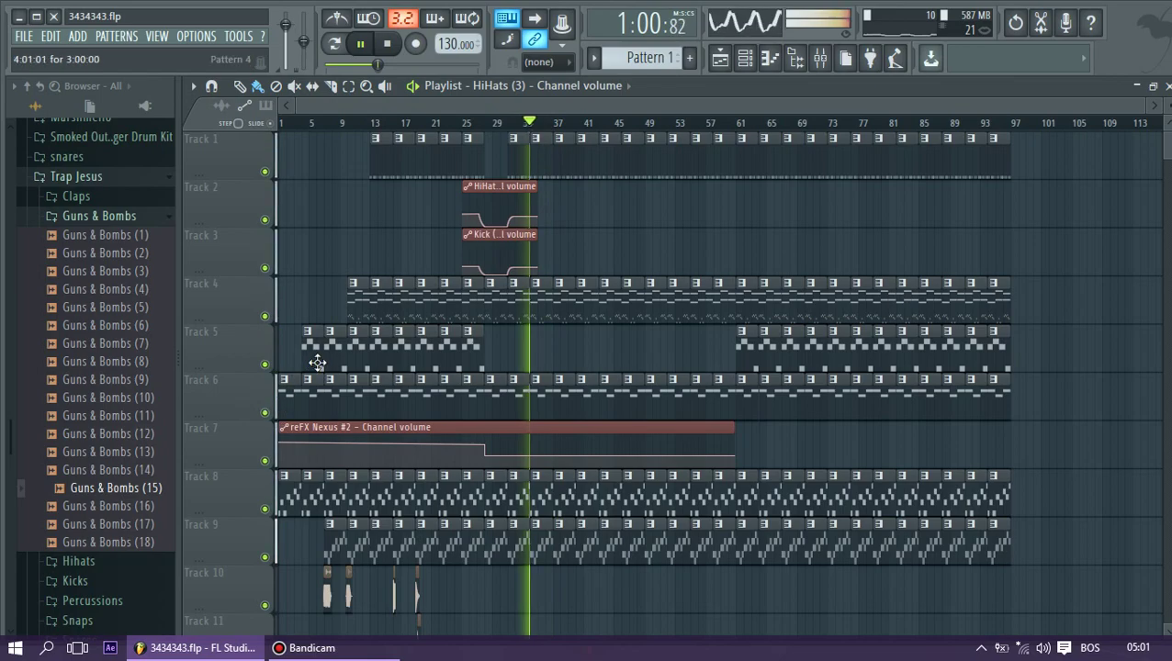
{"action": "scroll", "coordinate": [404, 252], "scroll_direction": "down", "scroll_amount": 1}
{"action": "scroll", "coordinate": [394, 255], "scroll_direction": "up", "scroll_amount": 1}
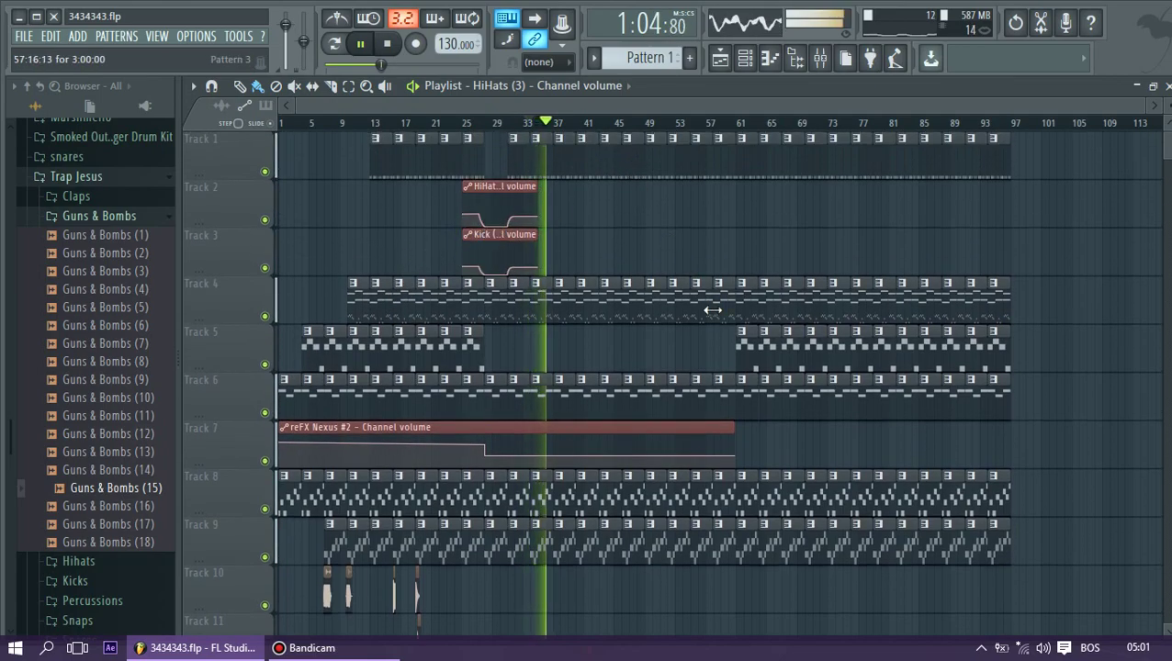
{"action": "key", "text": "space"}
Delete all pattern clips from bar 61 to the end of the arrangement on every track
{"action": "mouse_move", "coordinate": [751, 287]}
{"action": "left_mouse_down"}
{"action": "mouse_move", "coordinate": [748, 561]}
{"action": "mouse_move", "coordinate": [765, 508]}
{"action": "mouse_move", "coordinate": [774, 317]}
{"action": "mouse_move", "coordinate": [761, 206]}
{"action": "left_mouse_up"}
{"action": "left_click_drag", "start_coordinate": [754, 149], "coordinate": [1041, 562]}
{"action": "key", "text": "Delete"}
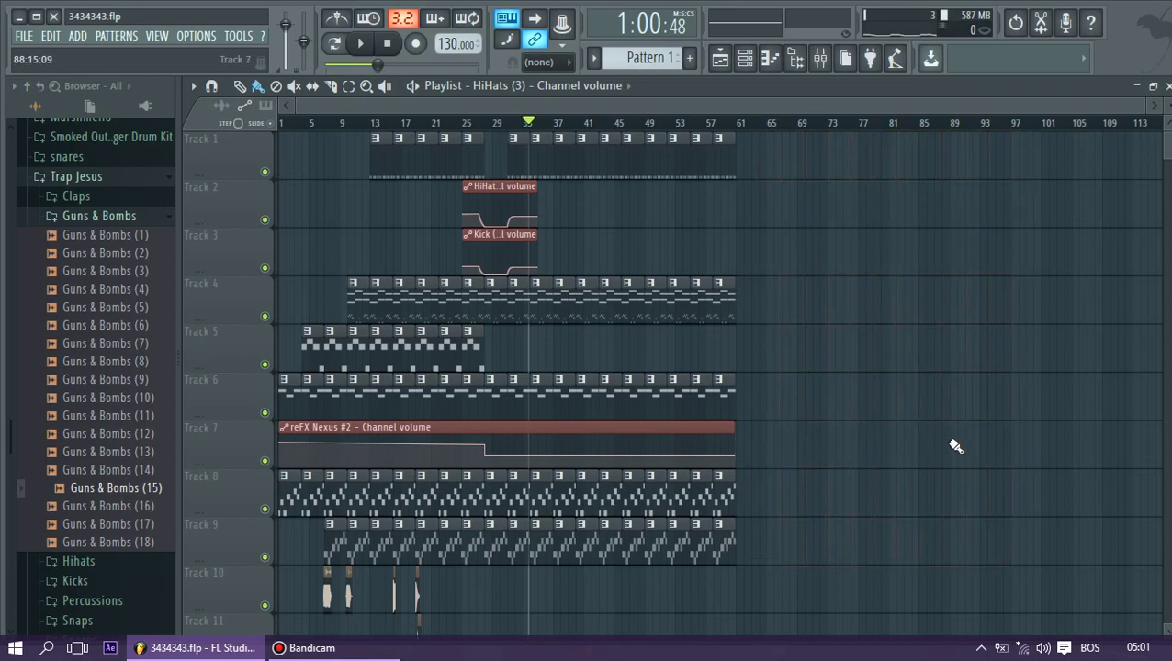
Place two more Pattern 3 clips on Track 4, aligned to start at bar 61 directly after the existing ones
{"action": "left_click", "coordinate": [723, 299]}
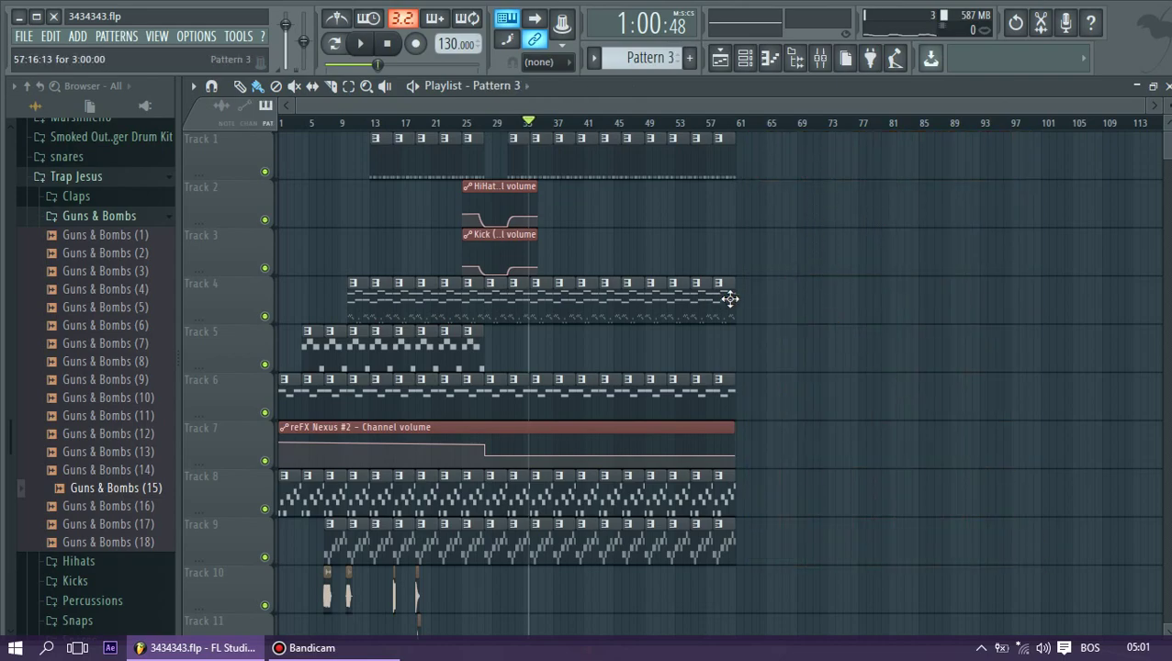
{"action": "mouse_move", "coordinate": [788, 303]}
{"action": "left_mouse_down"}
{"action": "mouse_move", "coordinate": [818, 300]}
{"action": "mouse_move", "coordinate": [780, 300]}
{"action": "left_mouse_up"}
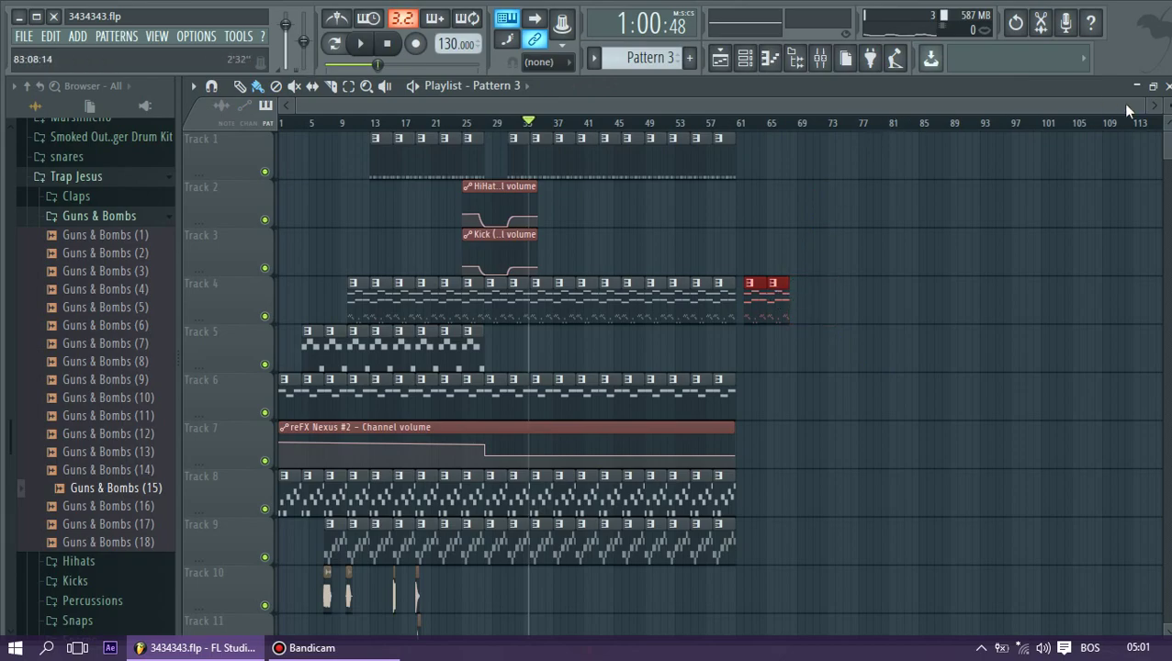
{"action": "left_click_drag", "start_coordinate": [1140, 103], "coordinate": [499, 105]}
{"action": "left_click_drag", "start_coordinate": [473, 106], "coordinate": [1016, 139]}
{"action": "left_click_drag", "start_coordinate": [774, 281], "coordinate": [735, 282]}
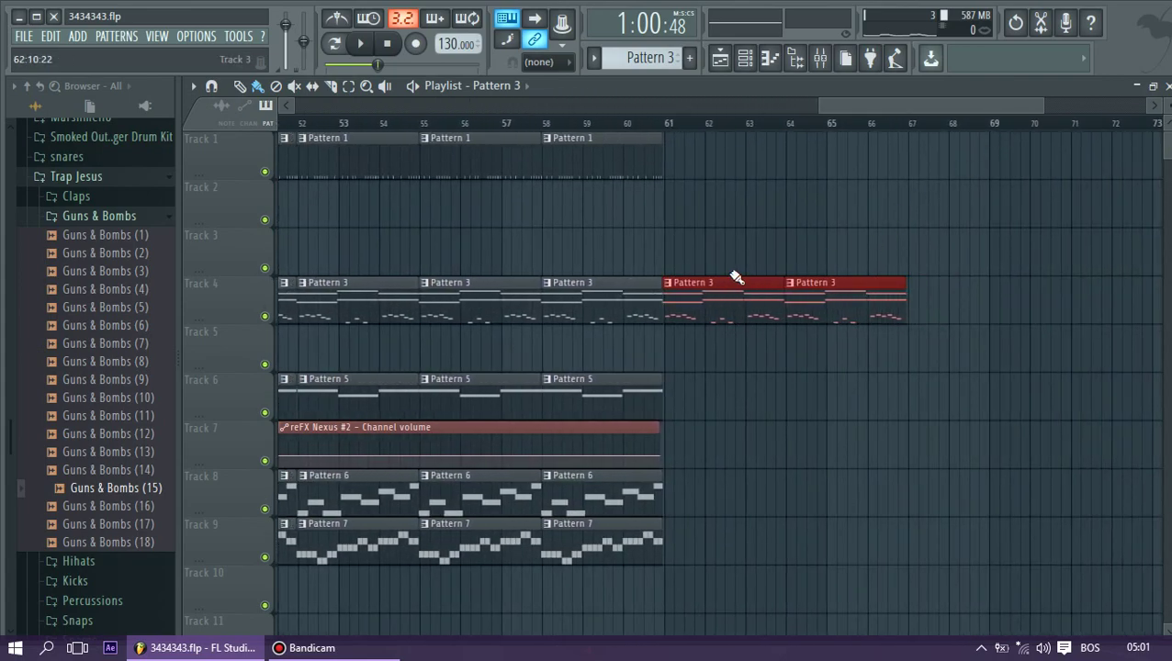
Add two more Pattern 1 clips on Track 1 and two more Pattern 5 clips on Track 6, starting at bar 61
{"action": "mouse_move", "coordinate": [621, 135]}
{"action": "left_mouse_down"}
{"action": "mouse_move", "coordinate": [849, 141]}
{"action": "mouse_move", "coordinate": [838, 140]}
{"action": "left_mouse_up"}
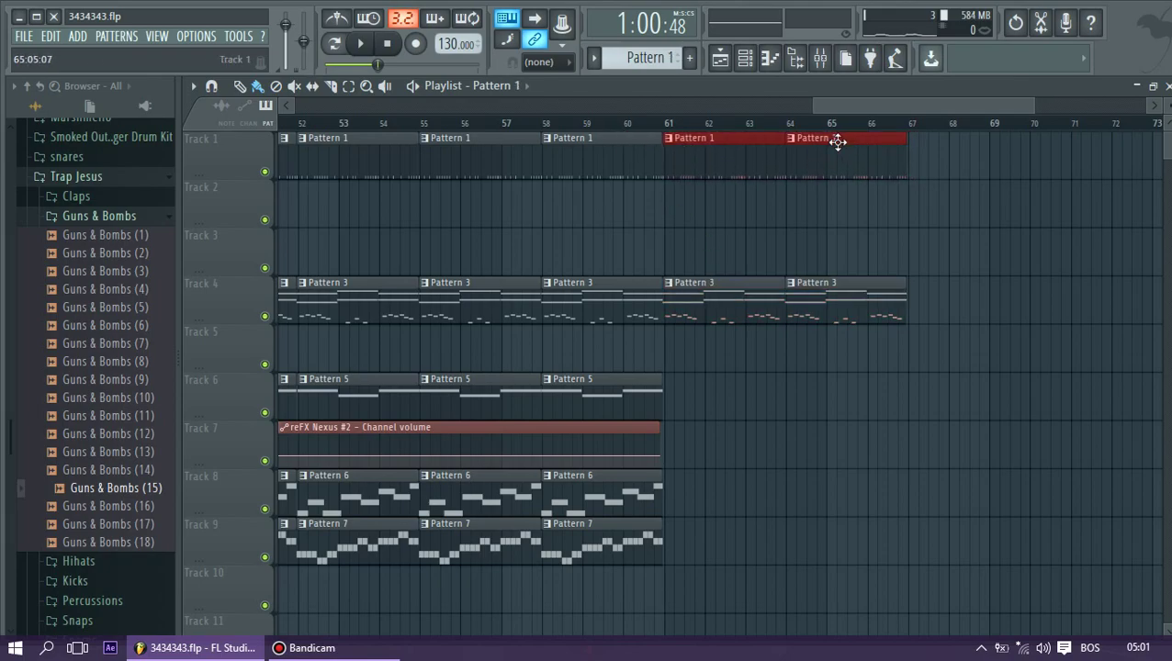
{"action": "left_click", "coordinate": [636, 377]}
{"action": "mouse_move", "coordinate": [670, 381]}
{"action": "left_mouse_down"}
{"action": "mouse_move", "coordinate": [907, 384]}
{"action": "mouse_move", "coordinate": [879, 379]}
{"action": "left_mouse_up"}
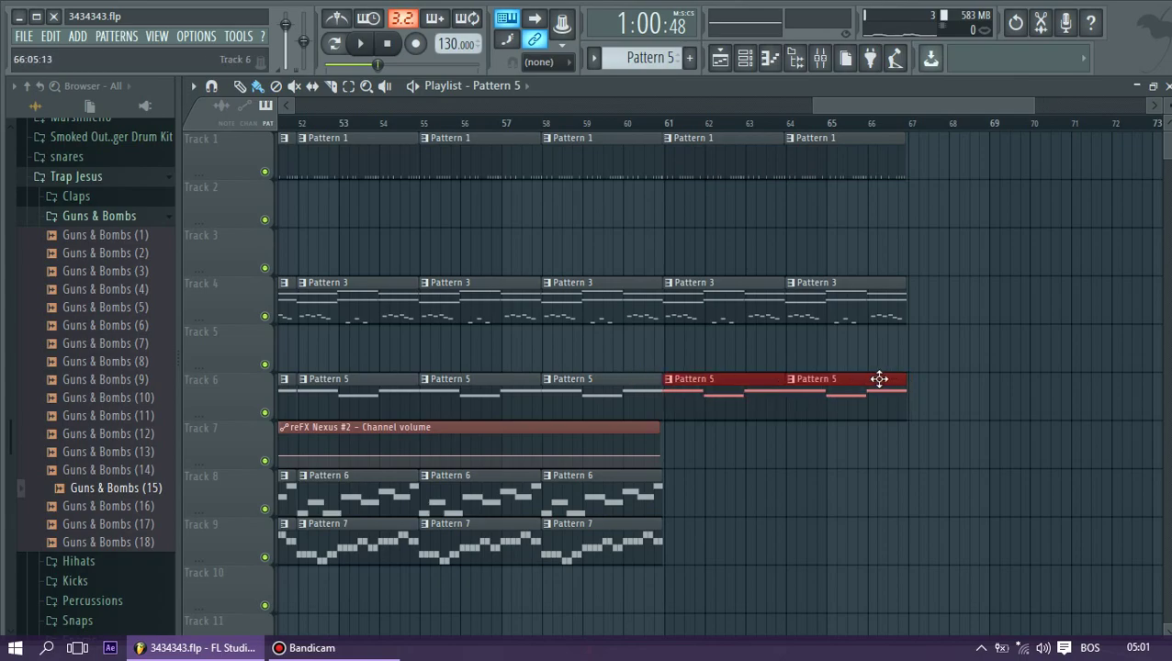
Add two more Pattern 6 clips on Track 8 and two more Pattern 7 clips on Track 9, starting at bar 61
{"action": "left_click", "coordinate": [651, 491]}
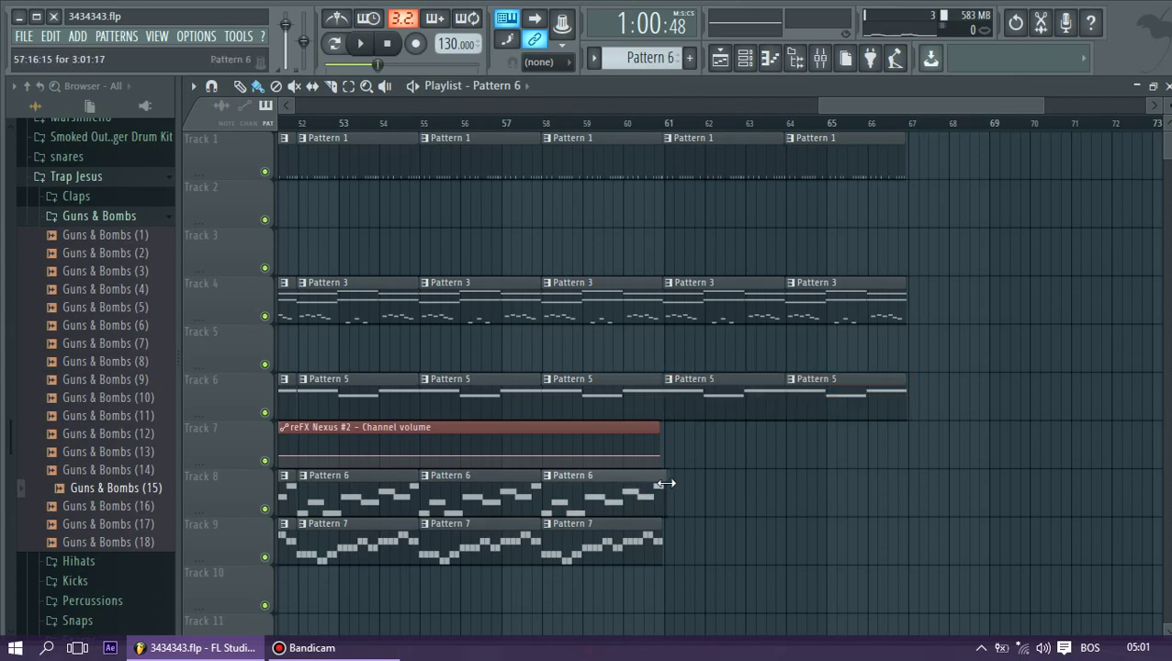
{"action": "mouse_move", "coordinate": [688, 488]}
{"action": "left_mouse_down"}
{"action": "mouse_move", "coordinate": [884, 491]}
{"action": "mouse_move", "coordinate": [865, 475]}
{"action": "left_mouse_up"}
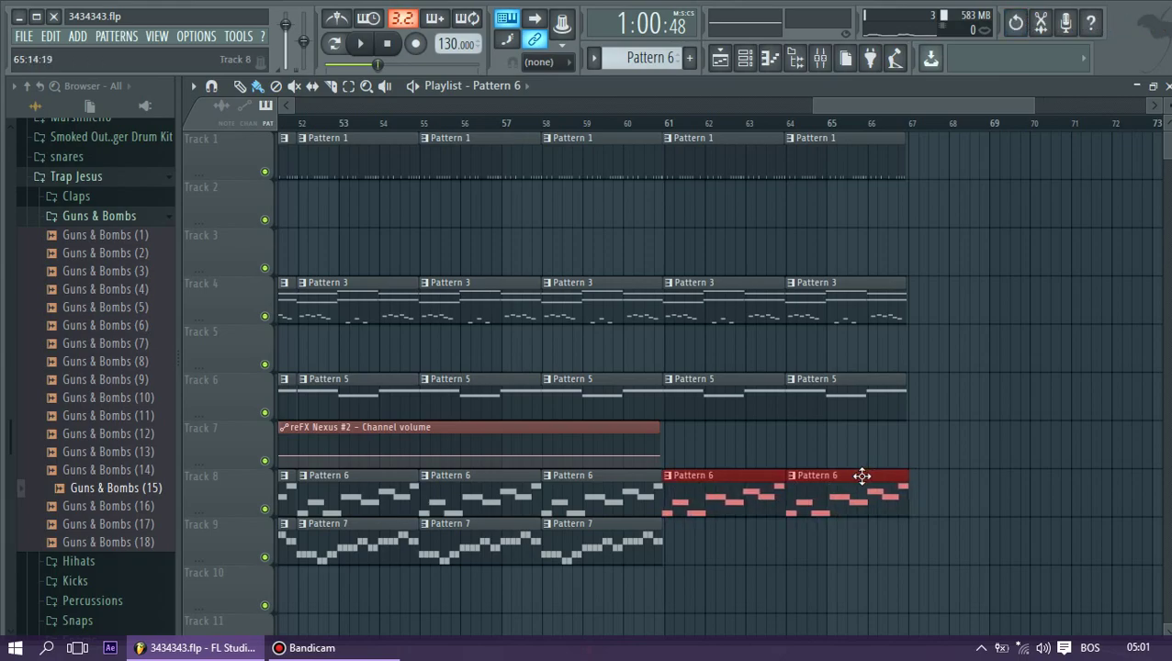
{"action": "left_click", "coordinate": [613, 526]}
{"action": "left_click_drag", "start_coordinate": [667, 537], "coordinate": [897, 536]}
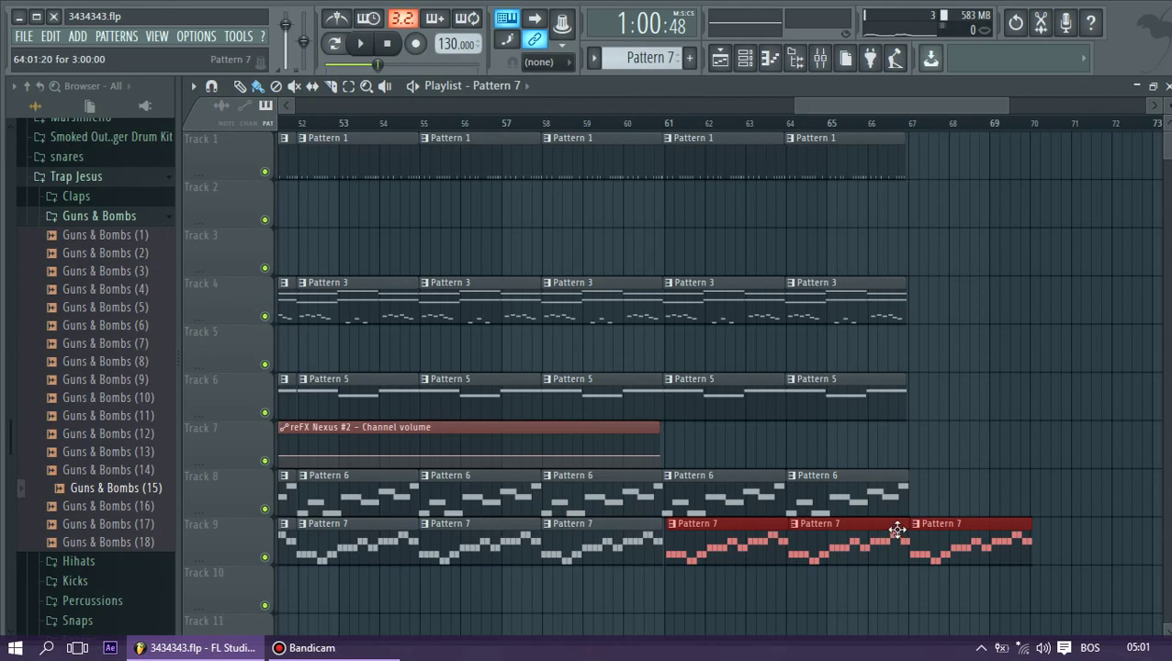
{"action": "right_click", "coordinate": [959, 532]}
Select every clip from bar 16 to the end on all tracks and place a copy starting at bar 67
{"action": "left_click_drag", "start_coordinate": [814, 106], "coordinate": [294, 107]}
{"action": "left_click_drag", "start_coordinate": [1030, 103], "coordinate": [1114, 169]}
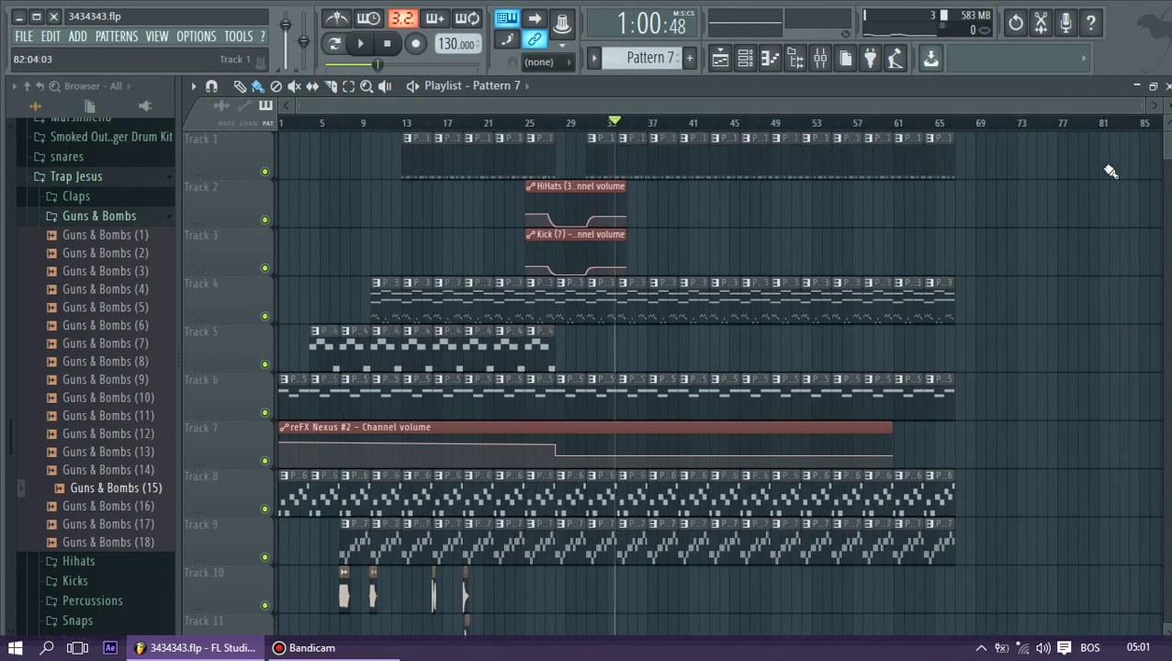
{"action": "left_click_drag", "start_coordinate": [1038, 134], "coordinate": [419, 622]}
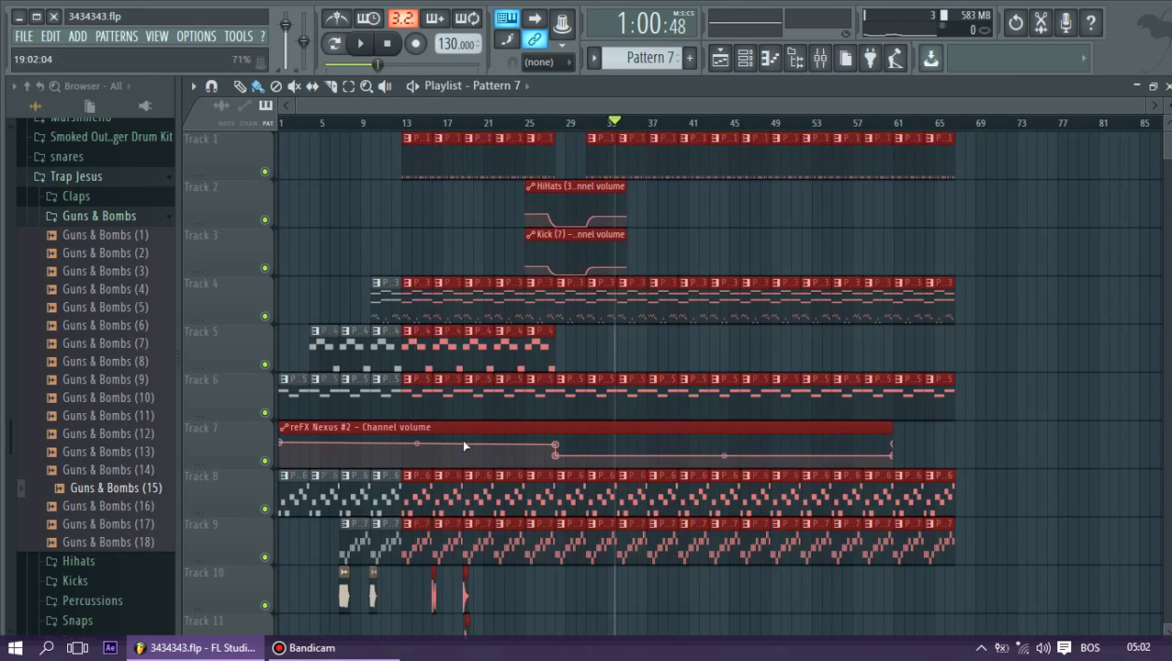
{"action": "scroll", "coordinate": [466, 426], "scroll_direction": "down", "scroll_amount": 3}
{"action": "left_click_drag", "start_coordinate": [1007, 589], "coordinate": [450, 22]}
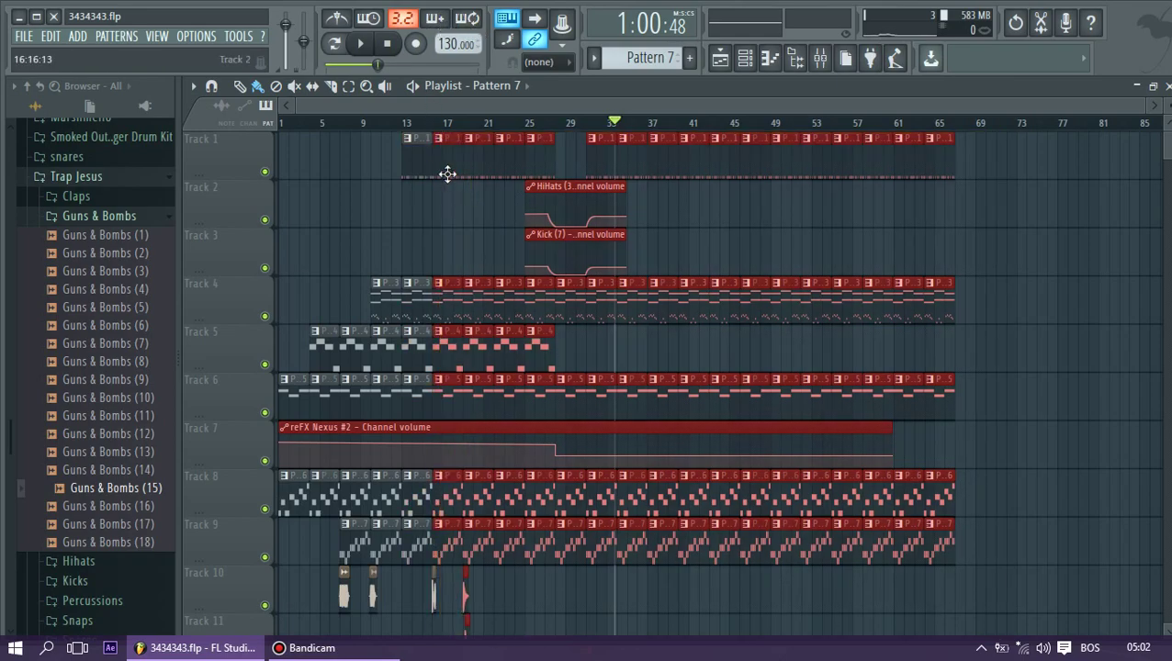
{"action": "mouse_move", "coordinate": [443, 157]}
{"action": "left_mouse_down"}
{"action": "mouse_move", "coordinate": [808, 181]}
{"action": "mouse_move", "coordinate": [966, 174]}
{"action": "left_mouse_up"}
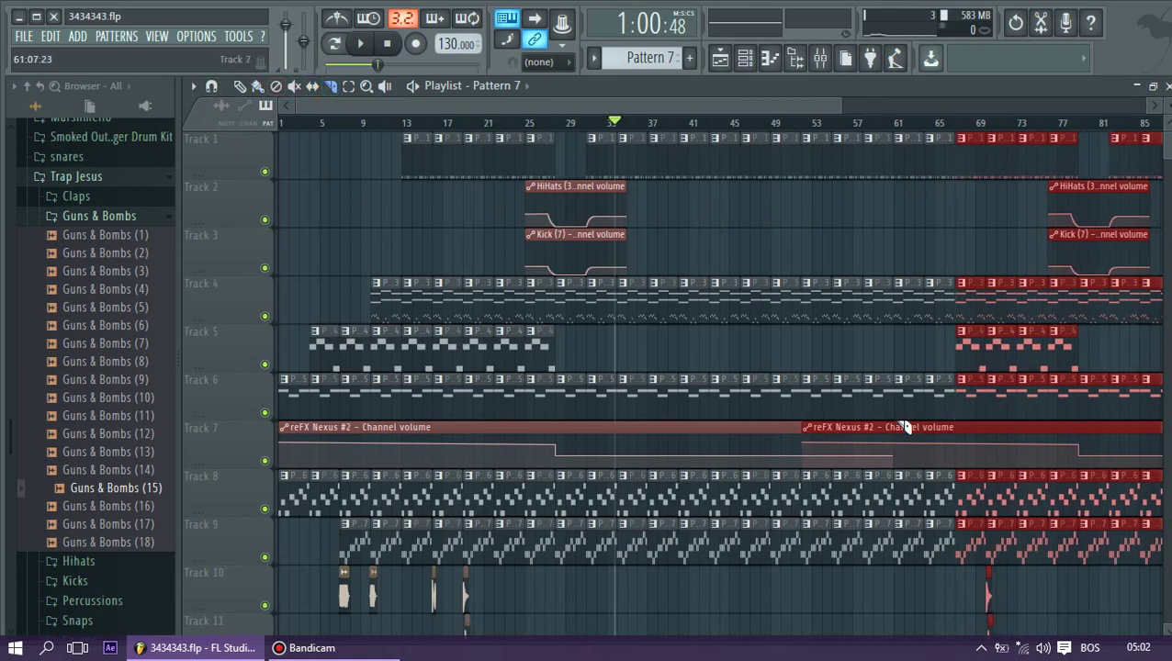
Slice the copied reFX Nexus #2 volume clip on Track 7 at bar 61 and delete the overlapping front piece
{"action": "left_click_drag", "start_coordinate": [904, 476], "coordinate": [904, 476]}
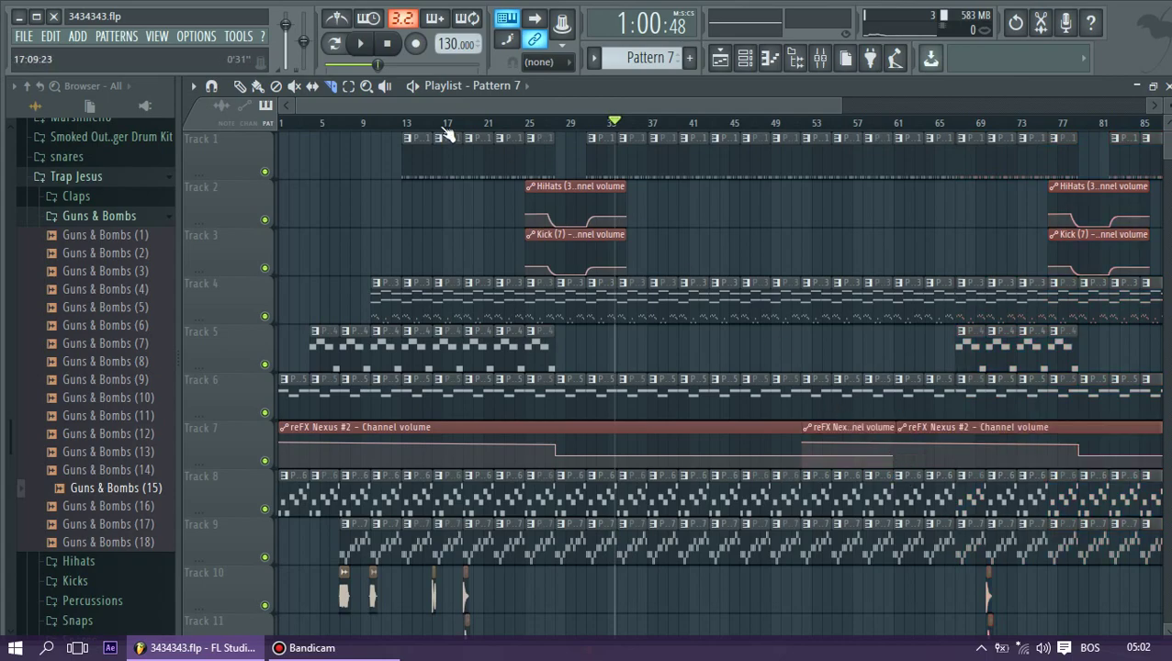
{"action": "left_click", "coordinate": [259, 88]}
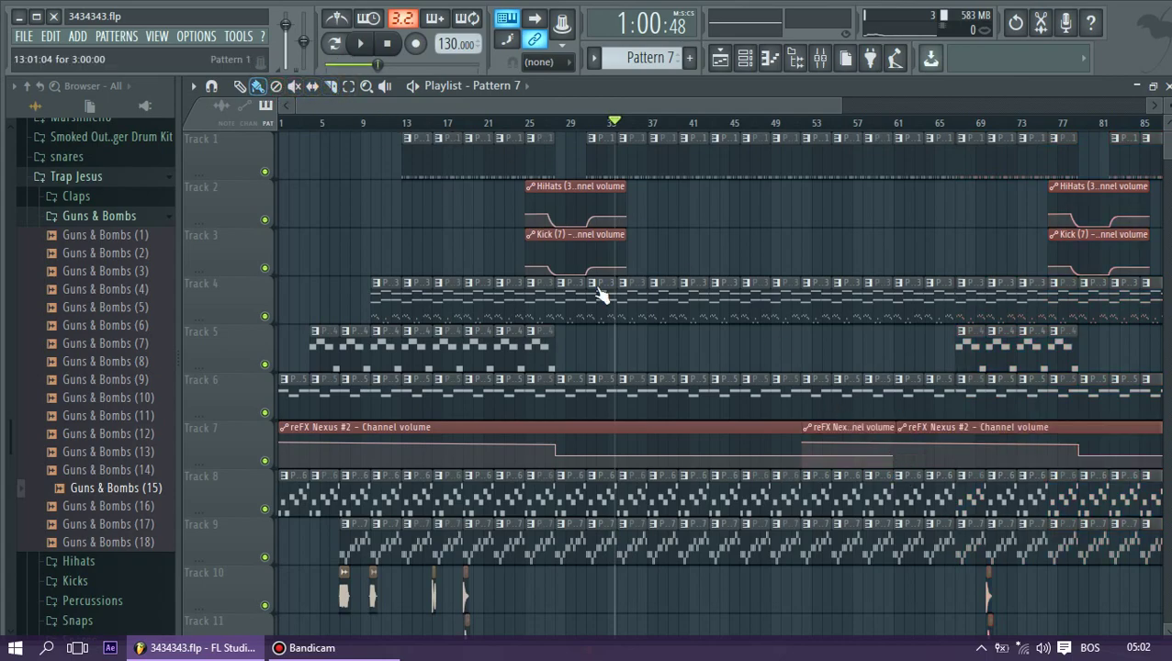
{"action": "right_click", "coordinate": [857, 428]}
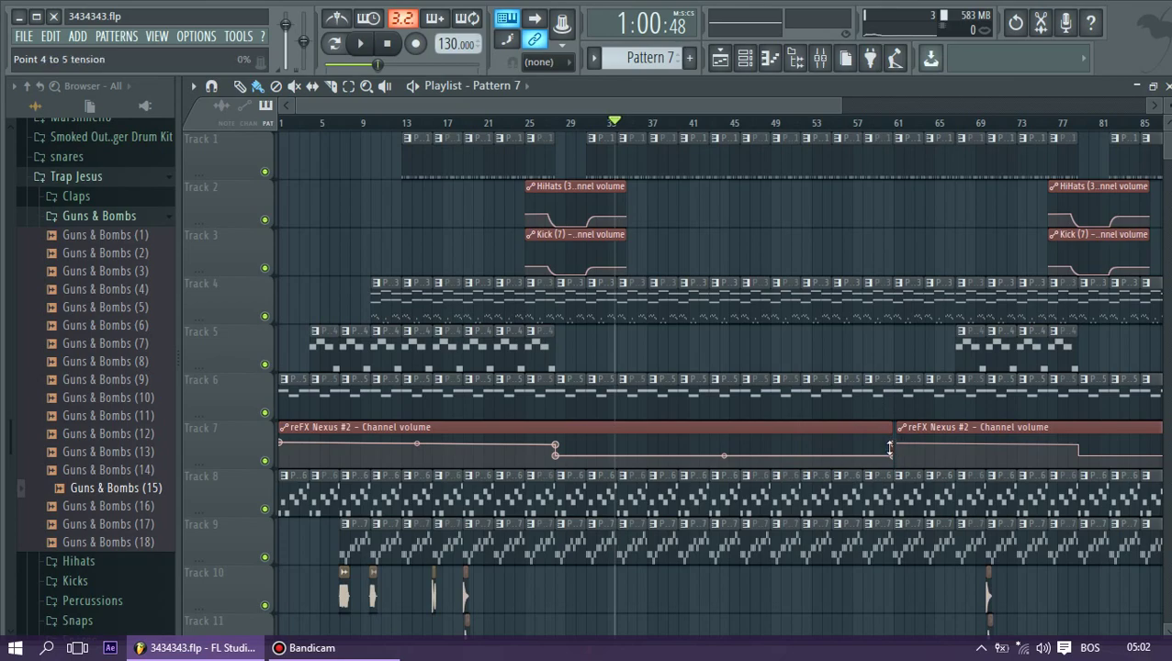
Ramp the first reFX Nexus #2 volume envelope up from bar 60 to 74% just before bar 61, and play the transition
{"action": "left_click_drag", "start_coordinate": [300, 107], "coordinate": [812, 128]}
{"action": "left_click_drag", "start_coordinate": [995, 110], "coordinate": [747, 115]}
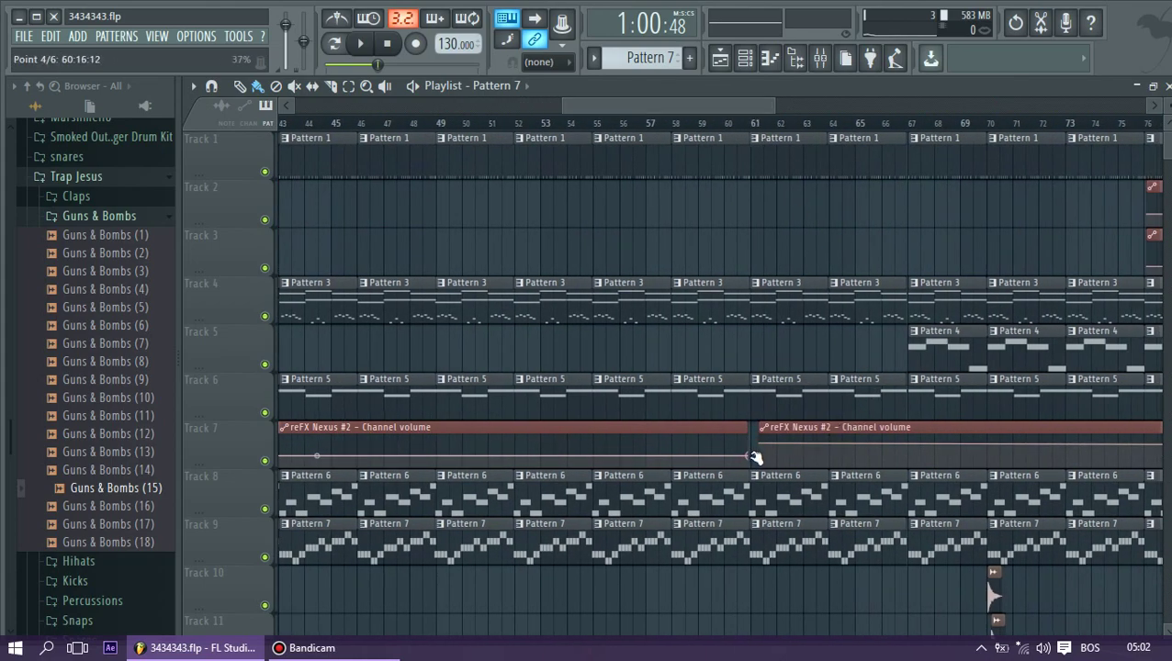
{"action": "key", "text": "ctrl+z"}
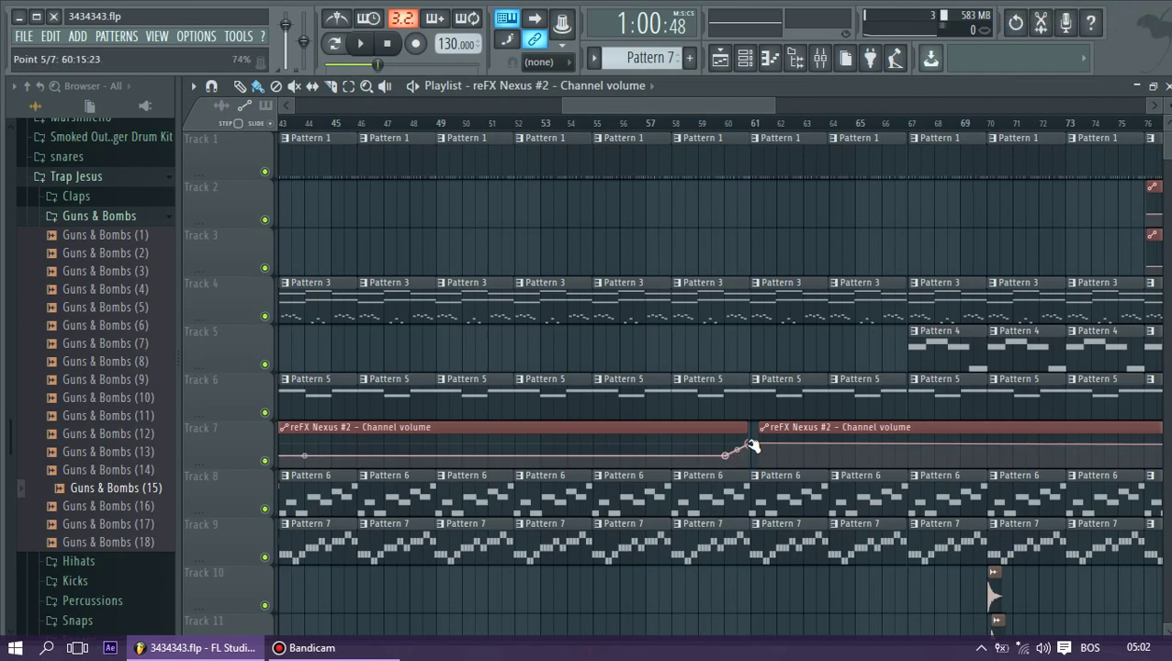
{"action": "left_click", "coordinate": [724, 134]}
{"action": "key", "text": "space"}
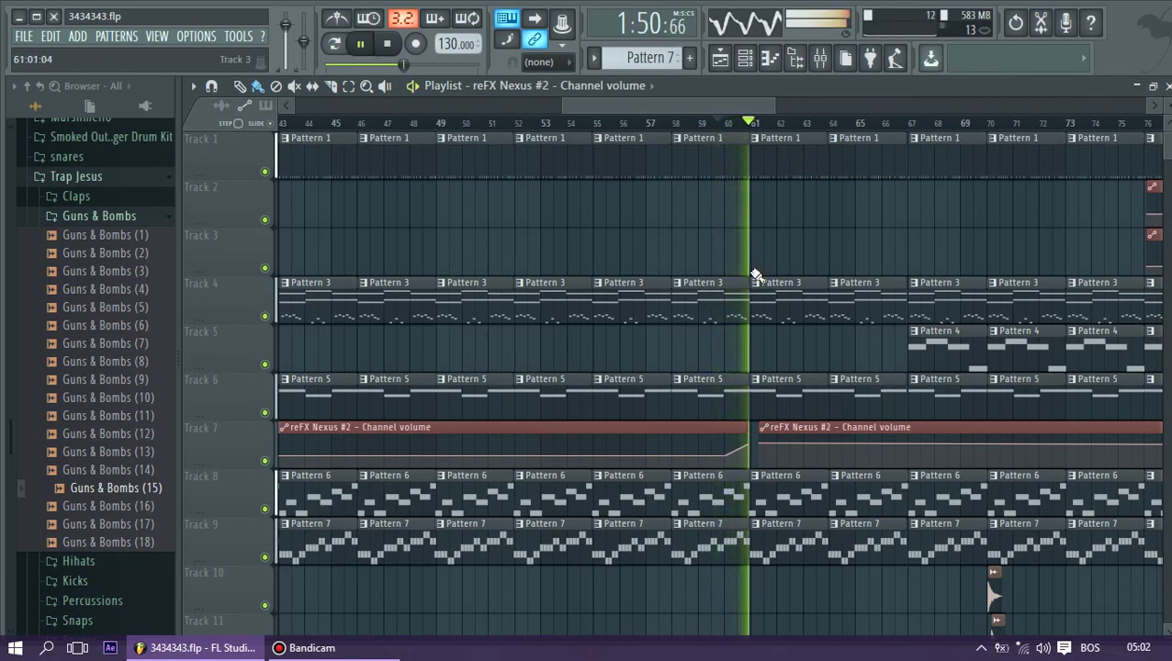
Copy the Guns & Bombs hits and their volume clip at bar 70 on Tracks 10 to 13 to about bar 77
{"action": "left_click_drag", "start_coordinate": [772, 105], "coordinate": [1137, 109]}
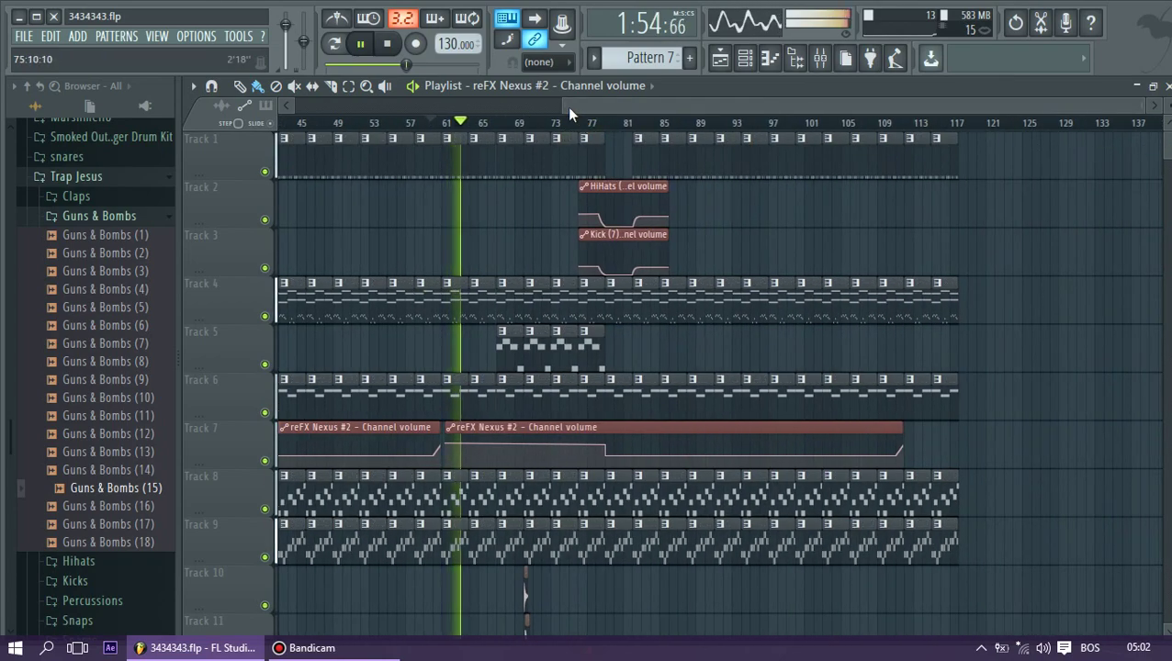
{"action": "left_click_drag", "start_coordinate": [555, 107], "coordinate": [240, 109]}
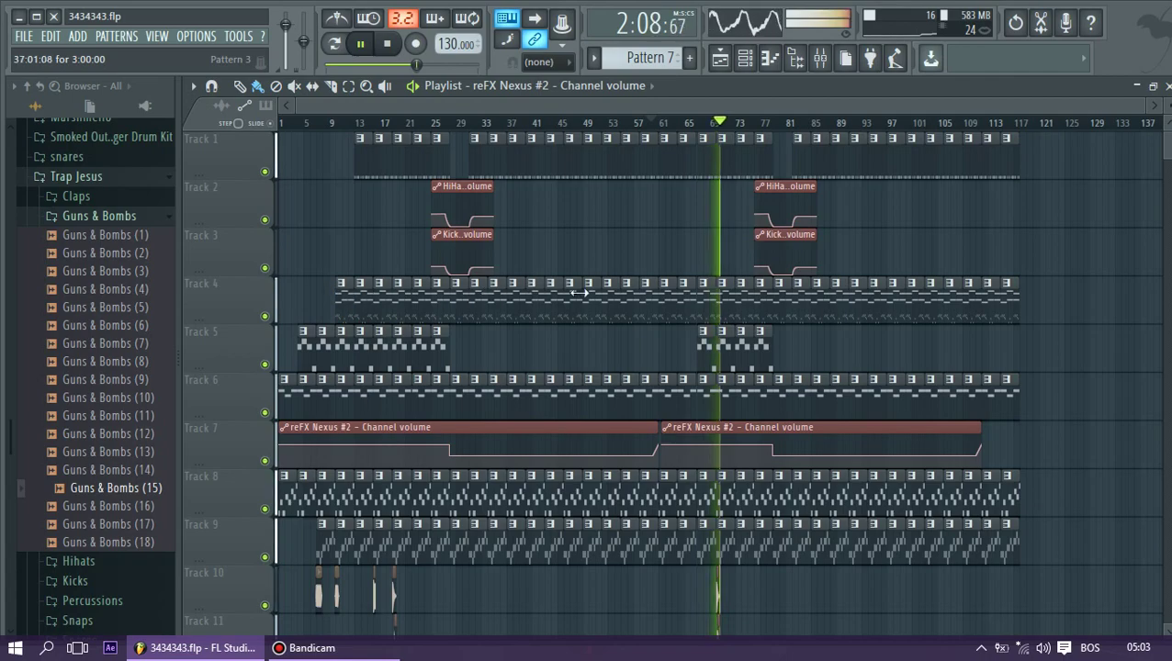
{"action": "scroll", "coordinate": [575, 297], "scroll_direction": "down", "scroll_amount": 3}
{"action": "scroll", "coordinate": [693, 300], "scroll_direction": "up", "scroll_amount": 1}
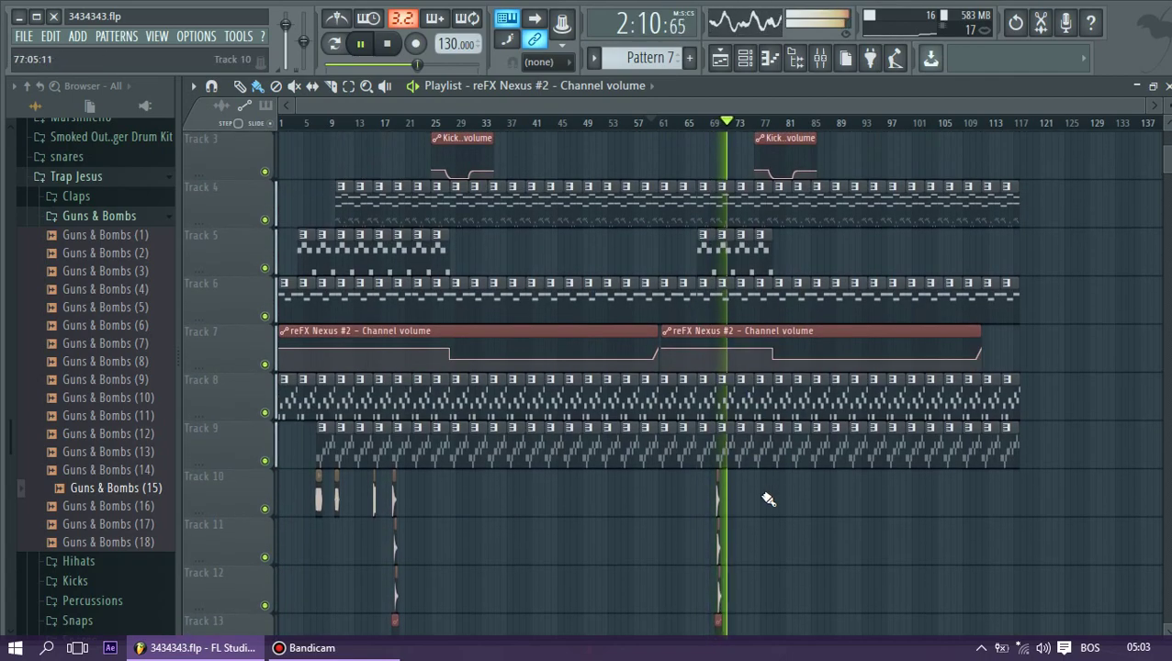
{"action": "scroll", "coordinate": [768, 499], "scroll_direction": "down", "scroll_amount": 1}
{"action": "left_click_drag", "start_coordinate": [753, 421], "coordinate": [672, 575]}
{"action": "left_click_drag", "start_coordinate": [717, 447], "coordinate": [760, 450]}
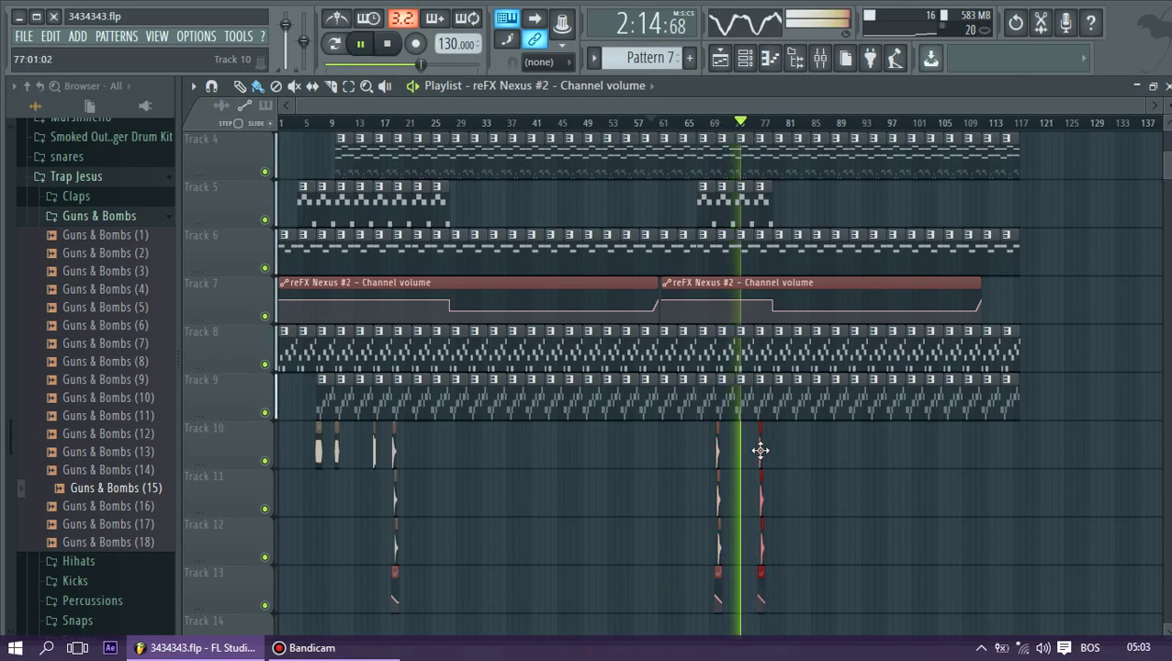
Shift the copied Guns & Bombs clips earlier to bar 76, playing the passage to check their timing
{"action": "left_click_drag", "start_coordinate": [296, 104], "coordinate": [683, 103]}
{"action": "key", "text": "space"}
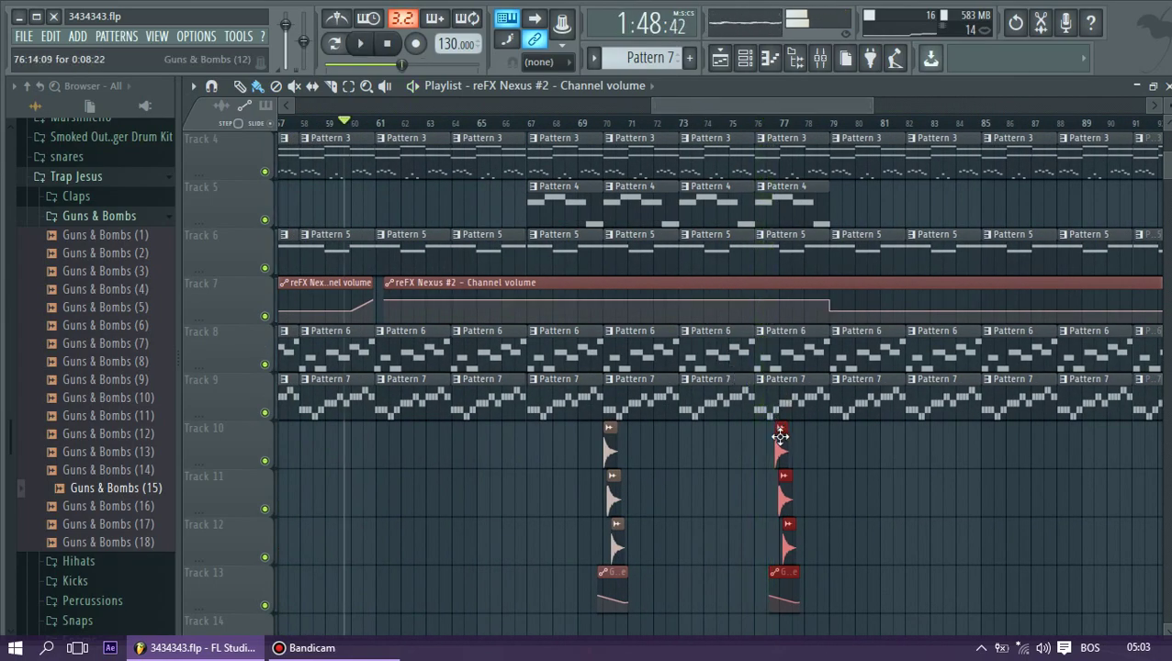
{"action": "left_click", "coordinate": [737, 123]}
{"action": "key", "text": "space"}
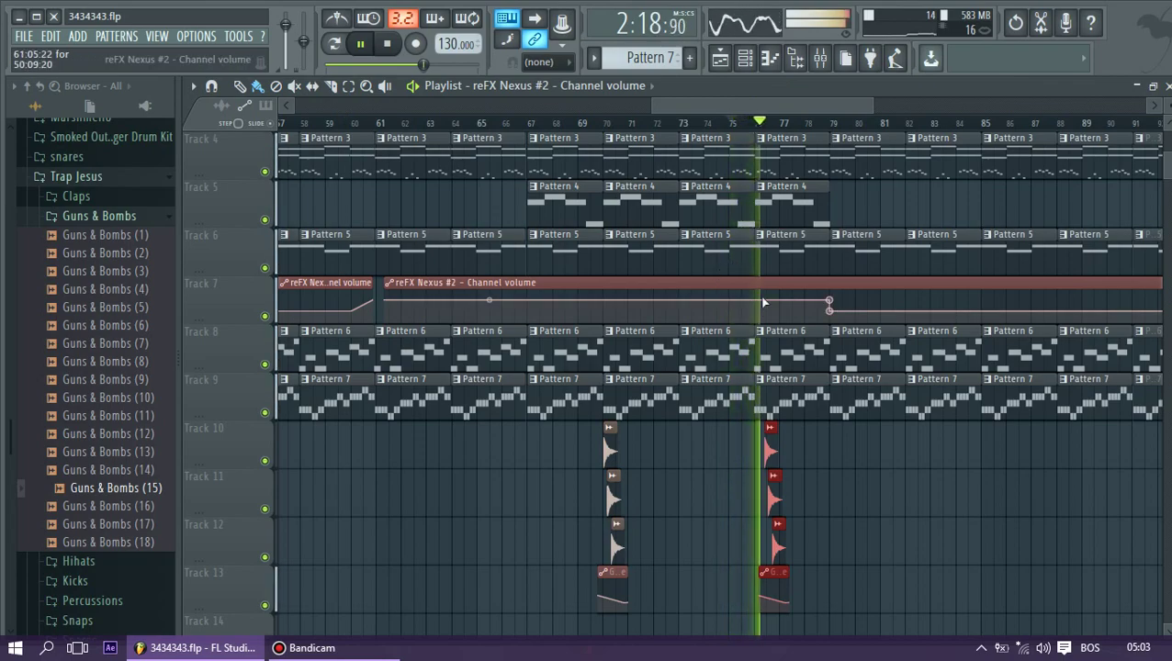
{"action": "key", "text": "space"}
{"action": "left_click_drag", "start_coordinate": [772, 440], "coordinate": [761, 443]}
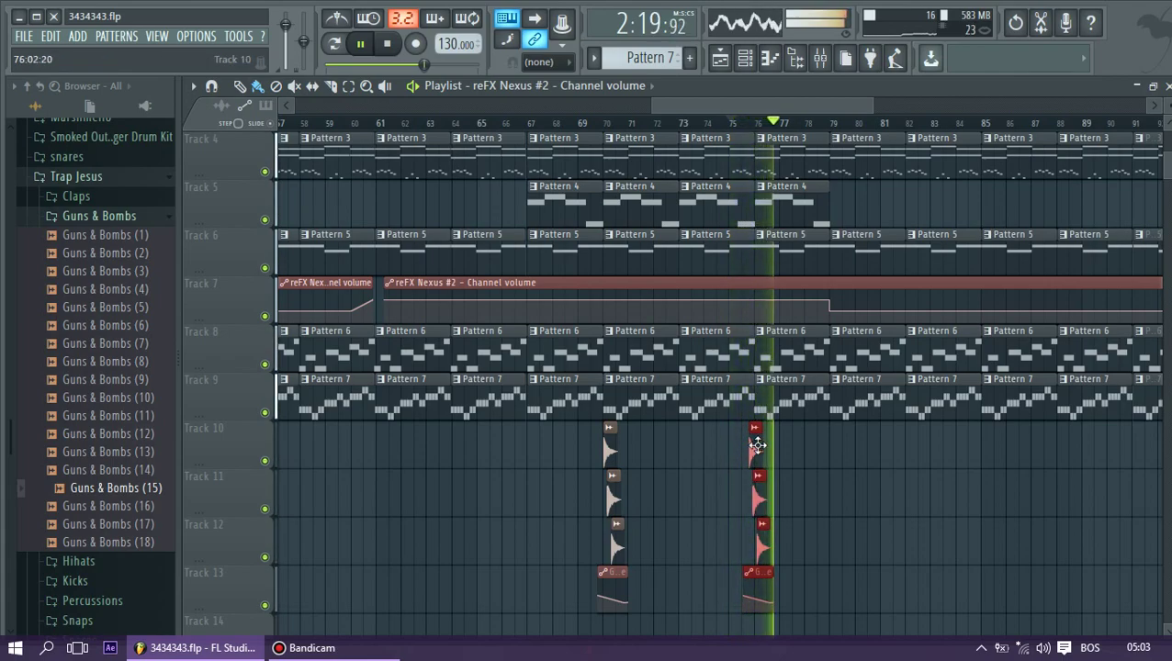
Set the opening point of the Guns & Bombs (12) volume envelope near bar 76 to 39% and replay the hits
{"action": "key", "text": "space"}
{"action": "key", "text": "space"}
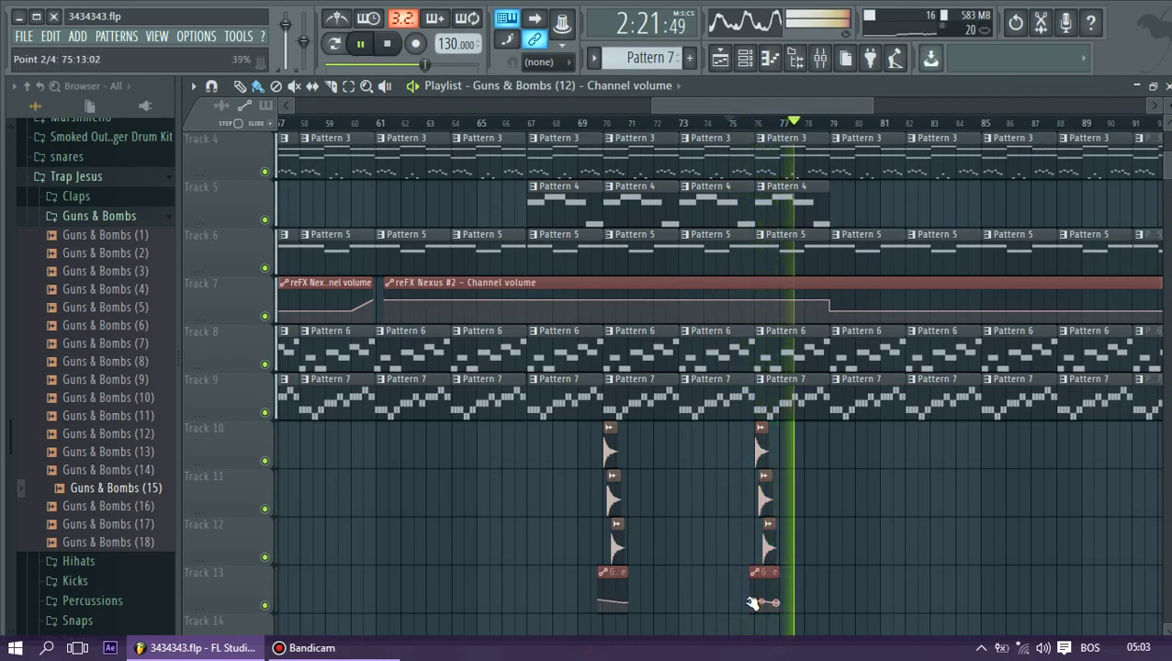
{"action": "key", "text": "space"}
{"action": "key", "text": "space"}
{"action": "scroll", "coordinate": [704, 197], "scroll_direction": "down", "scroll_amount": 4}
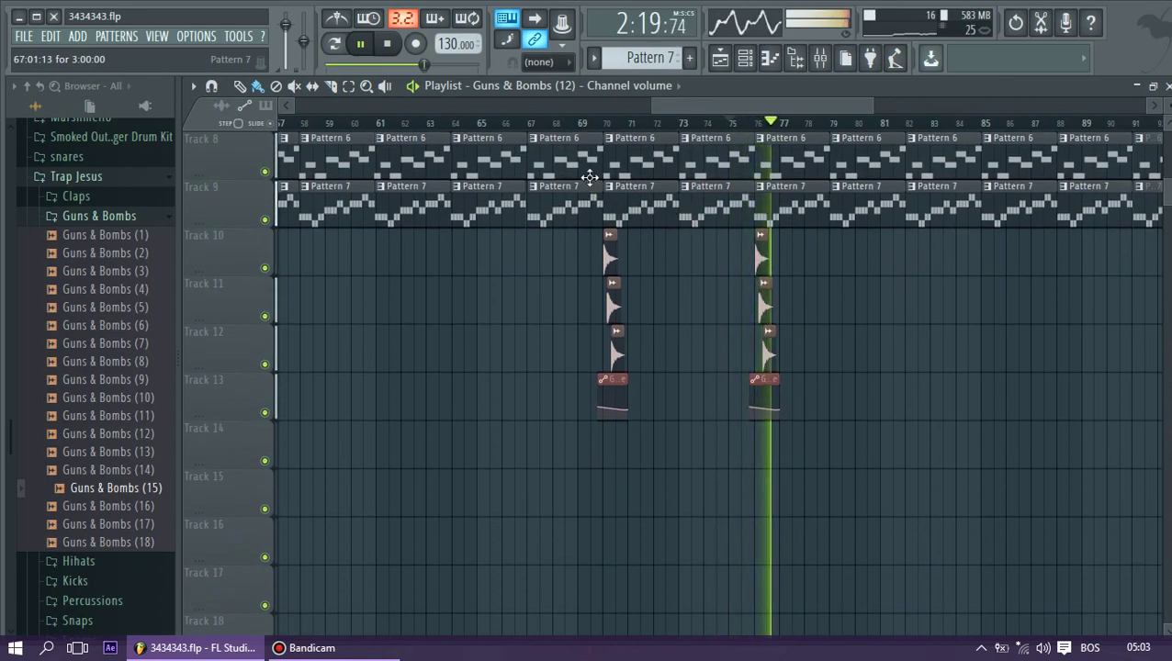
Delete the Pattern 1 clip at bar 82 on Track 1 to lengthen the second drum break
{"action": "scroll", "coordinate": [590, 176], "scroll_direction": "up", "scroll_amount": 5}
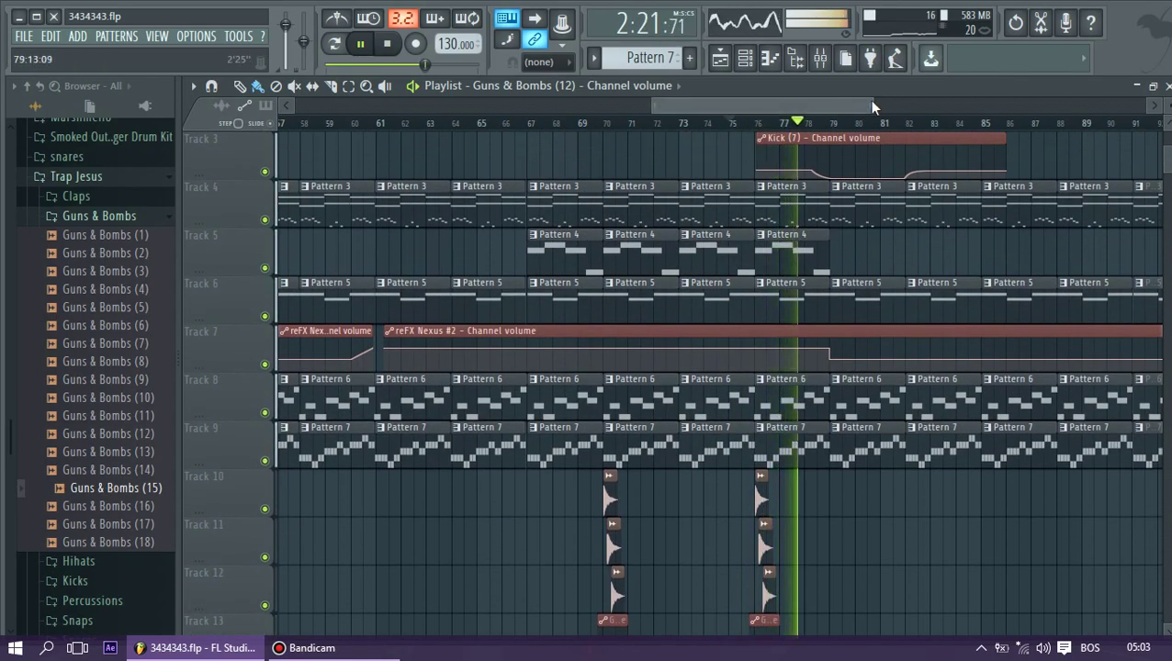
{"action": "left_click", "coordinate": [881, 103]}
{"action": "left_click", "coordinate": [882, 104]}
{"action": "left_click_drag", "start_coordinate": [883, 105], "coordinate": [1170, 122]}
{"action": "left_click_drag", "start_coordinate": [661, 107], "coordinate": [286, 112]}
{"action": "scroll", "coordinate": [612, 288], "scroll_direction": "up", "scroll_amount": 2}
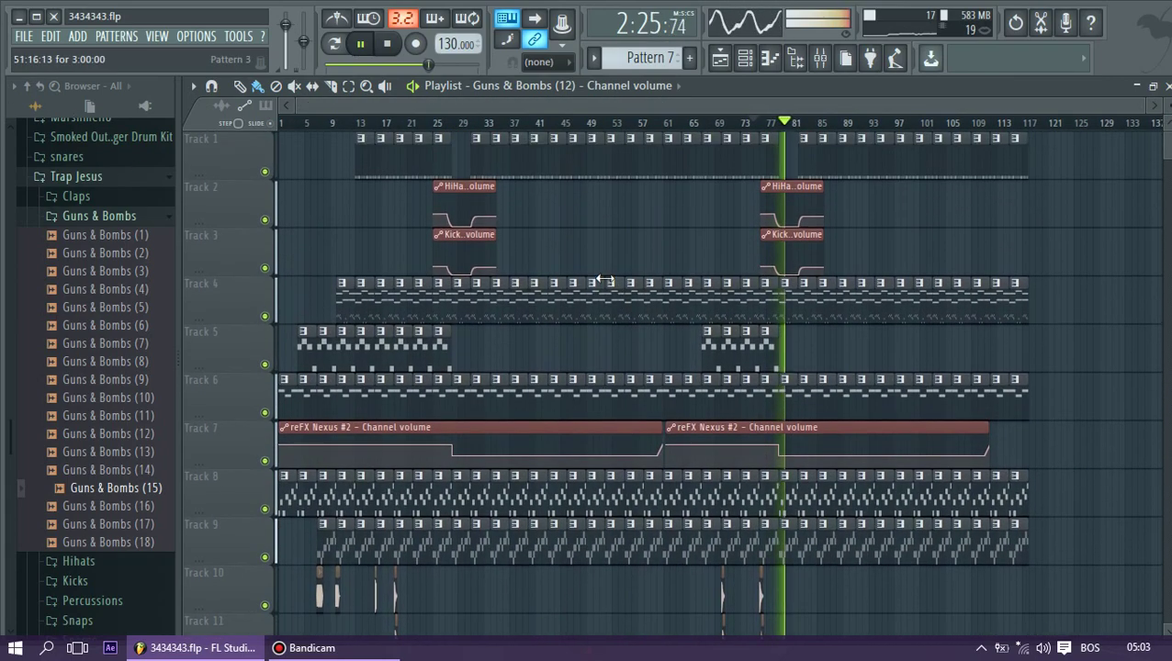
{"action": "right_click", "coordinate": [806, 162]}
Add points at bars 85 and 86 to the second HiHats (3) volume envelope, setting the bar 86 point to 39%
{"action": "left_click_drag", "start_coordinate": [296, 107], "coordinate": [1053, 111]}
{"action": "left_click_drag", "start_coordinate": [1139, 111], "coordinate": [825, 105]}
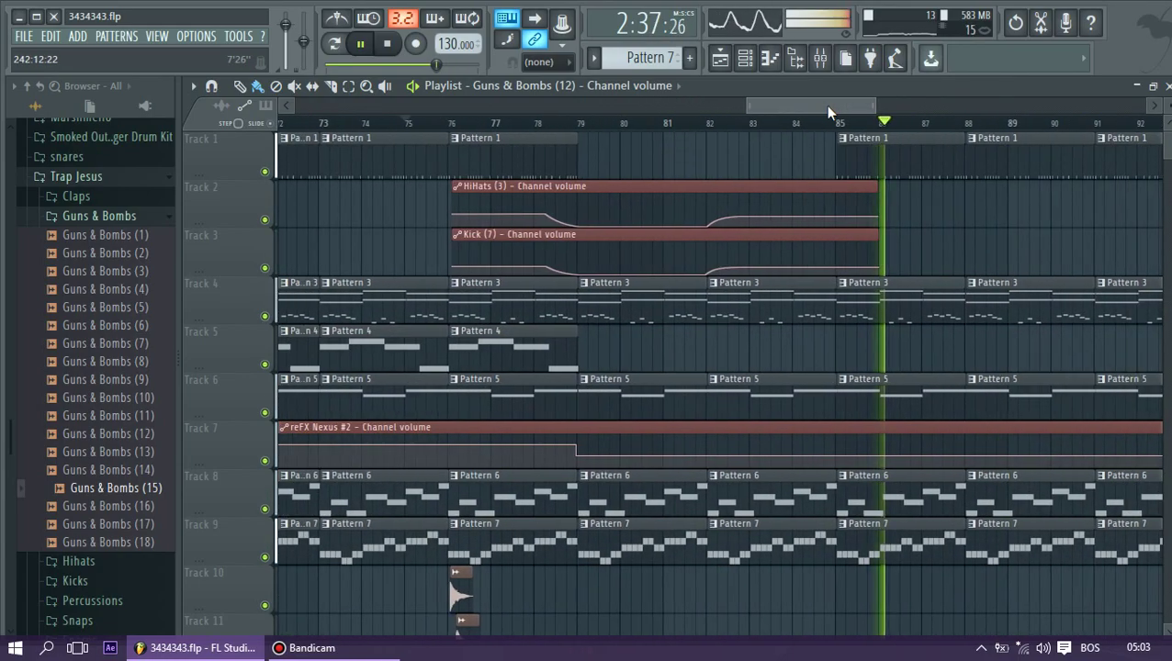
{"action": "right_click", "coordinate": [837, 219]}
{"action": "left_click_drag", "start_coordinate": [837, 218], "coordinate": [837, 215]}
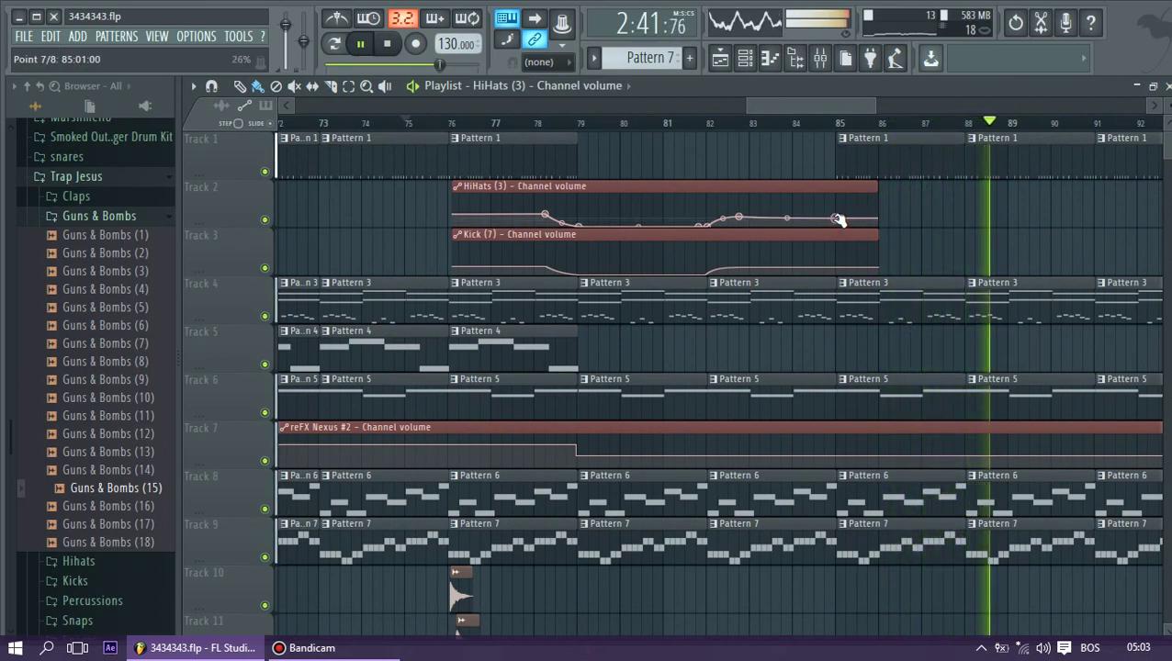
{"action": "right_click", "coordinate": [877, 215]}
{"action": "left_click_drag", "start_coordinate": [877, 215], "coordinate": [878, 213]}
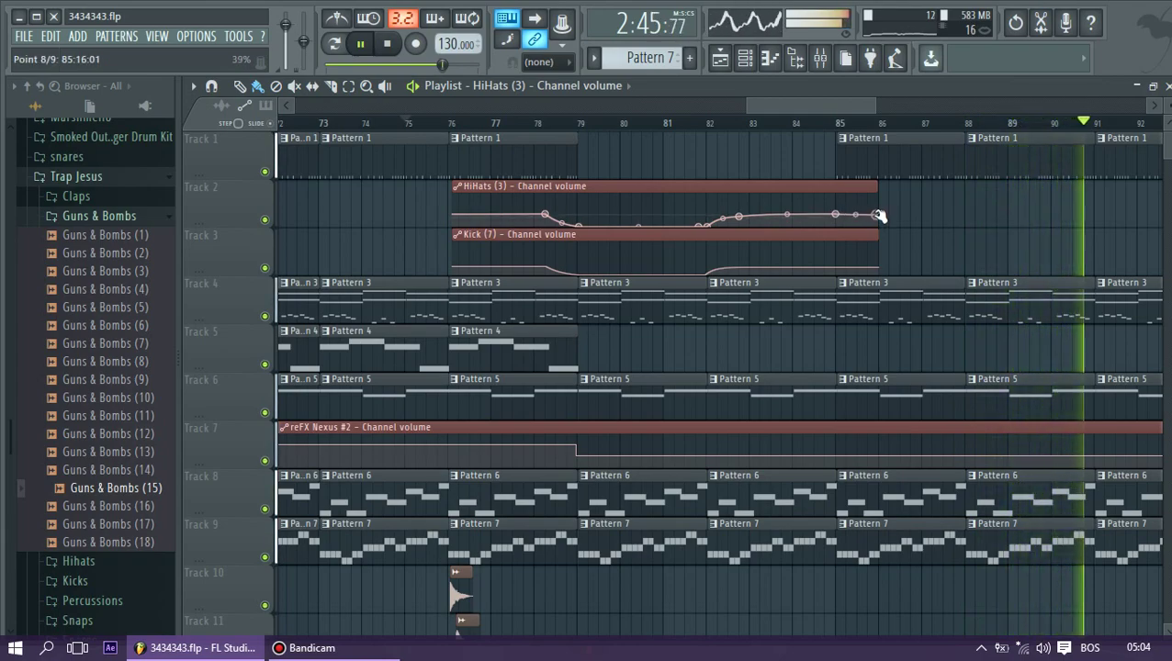
Lower the HiHats (3) volume point at bar 85 to 0%, straighten the rise after it, and replay from bar 84
{"action": "left_click_drag", "start_coordinate": [837, 214], "coordinate": [837, 232]}
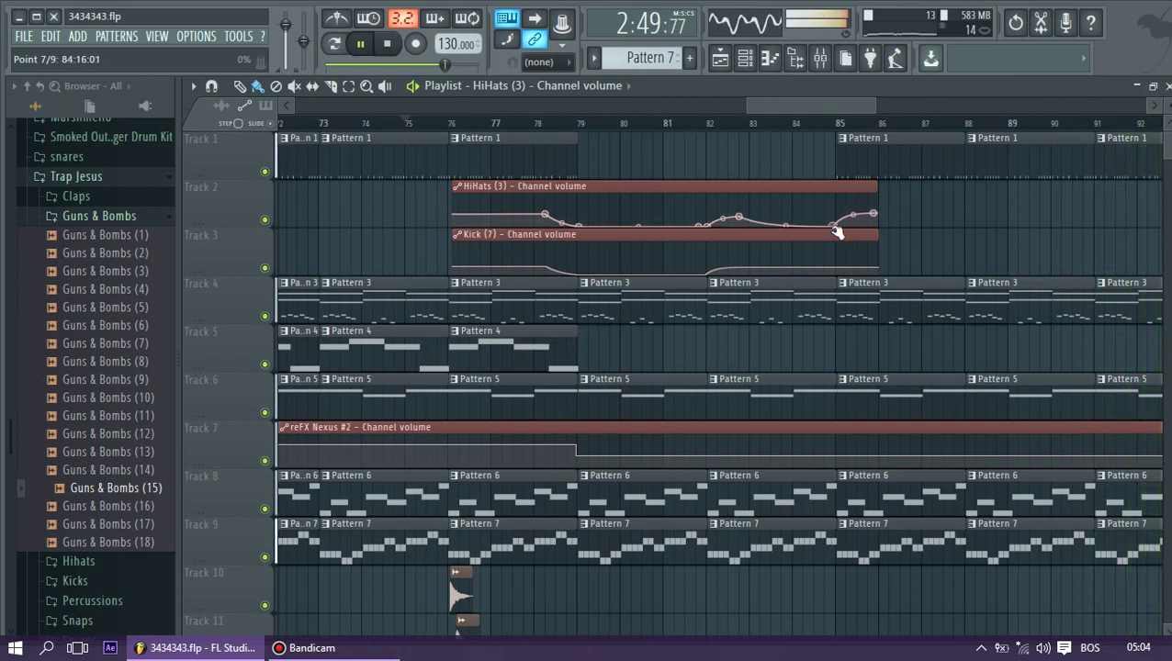
{"action": "left_click", "coordinate": [803, 123]}
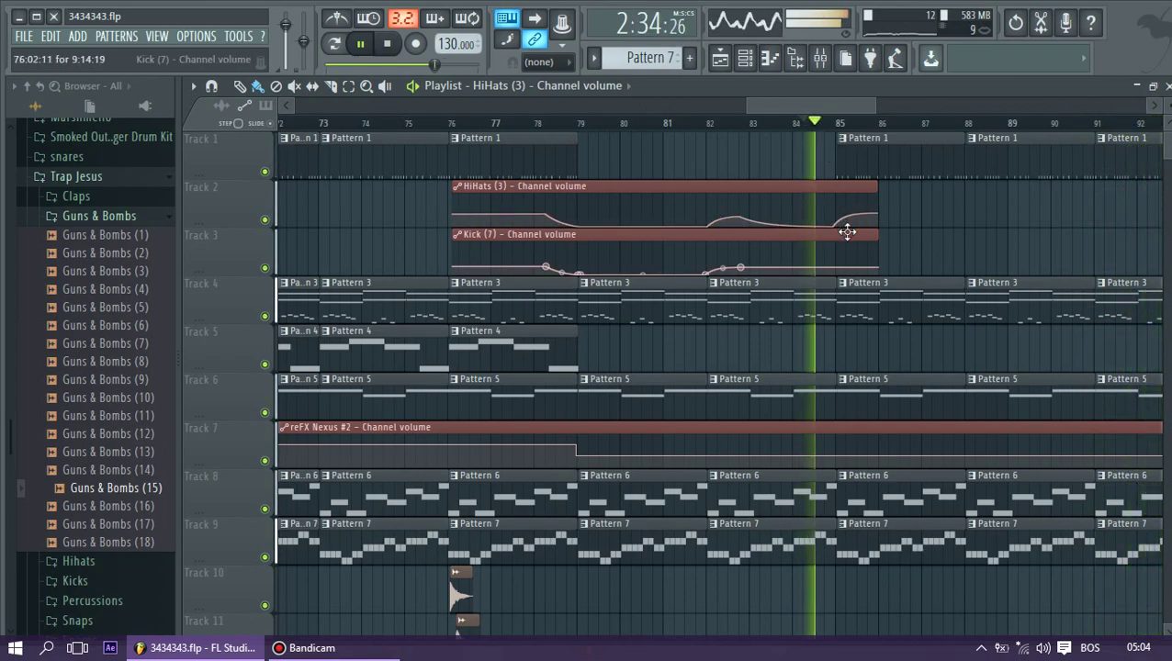
{"action": "left_click", "coordinate": [801, 123]}
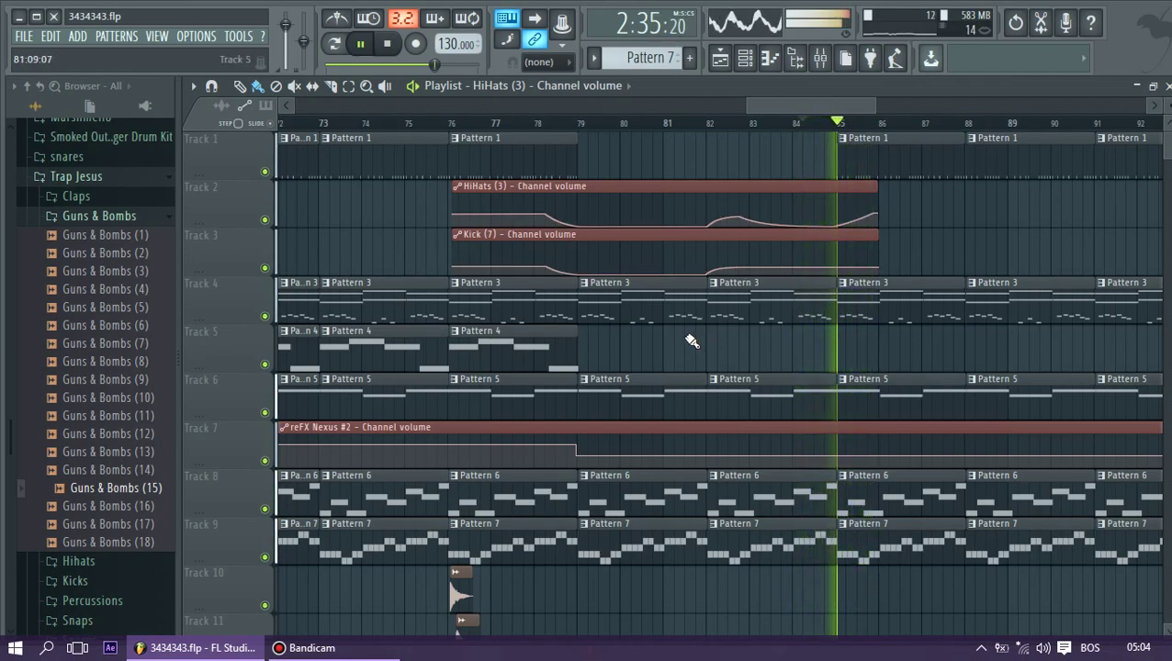
Stop playback and delete the Pattern 1 clips on Track 1 from bar 97 to the end
{"action": "left_click_drag", "start_coordinate": [748, 106], "coordinate": [112, 105]}
{"action": "left_click_drag", "start_coordinate": [876, 106], "coordinate": [1148, 105]}
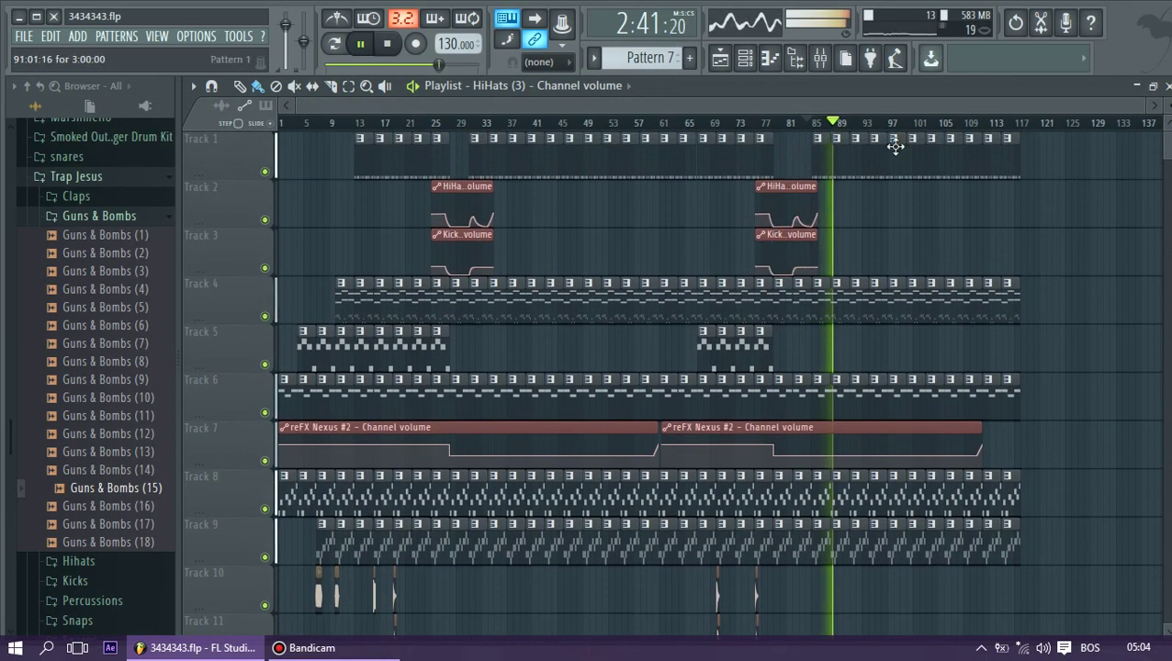
{"action": "left_click", "coordinate": [998, 124]}
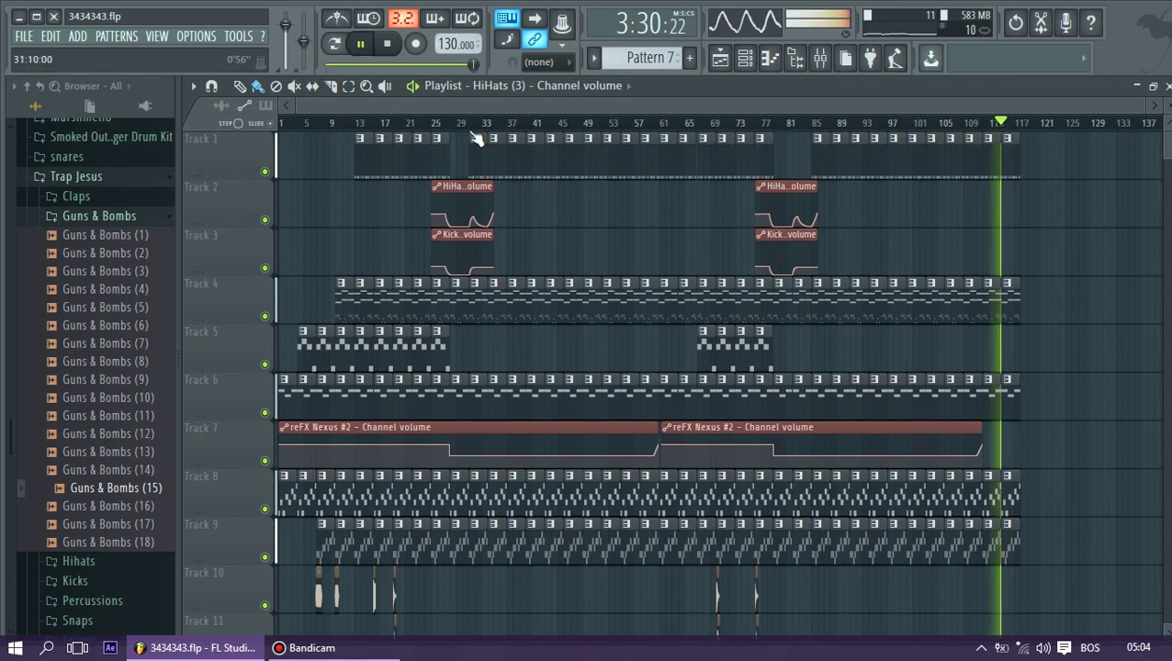
{"action": "key", "text": "space"}
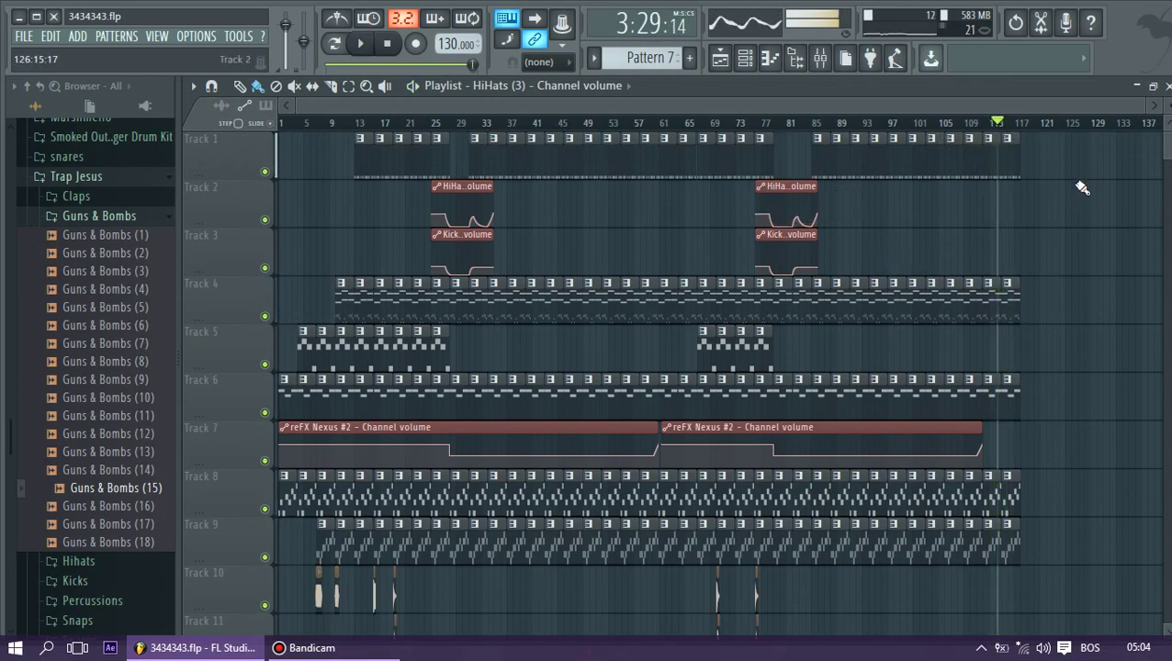
{"action": "left_click_drag", "start_coordinate": [1019, 158], "coordinate": [898, 153]}
{"action": "left_click_drag", "start_coordinate": [1043, 181], "coordinate": [887, 572]}
Delete the clips on Tracks 4, 6, 8 and 9 from bar 94 onward and slice the Track 7 volume clip there
{"action": "left_click_drag", "start_coordinate": [1070, 259], "coordinate": [877, 393]}
{"action": "key", "text": "Delete"}
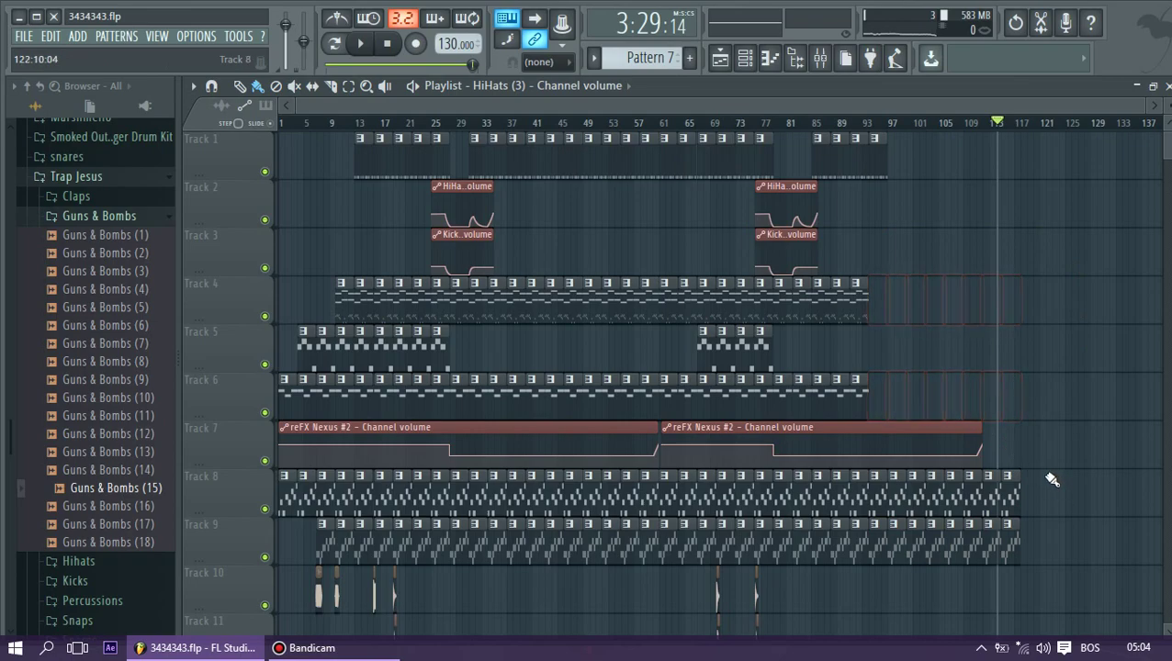
{"action": "left_click_drag", "start_coordinate": [1025, 468], "coordinate": [868, 564]}
{"action": "key", "text": "Delete"}
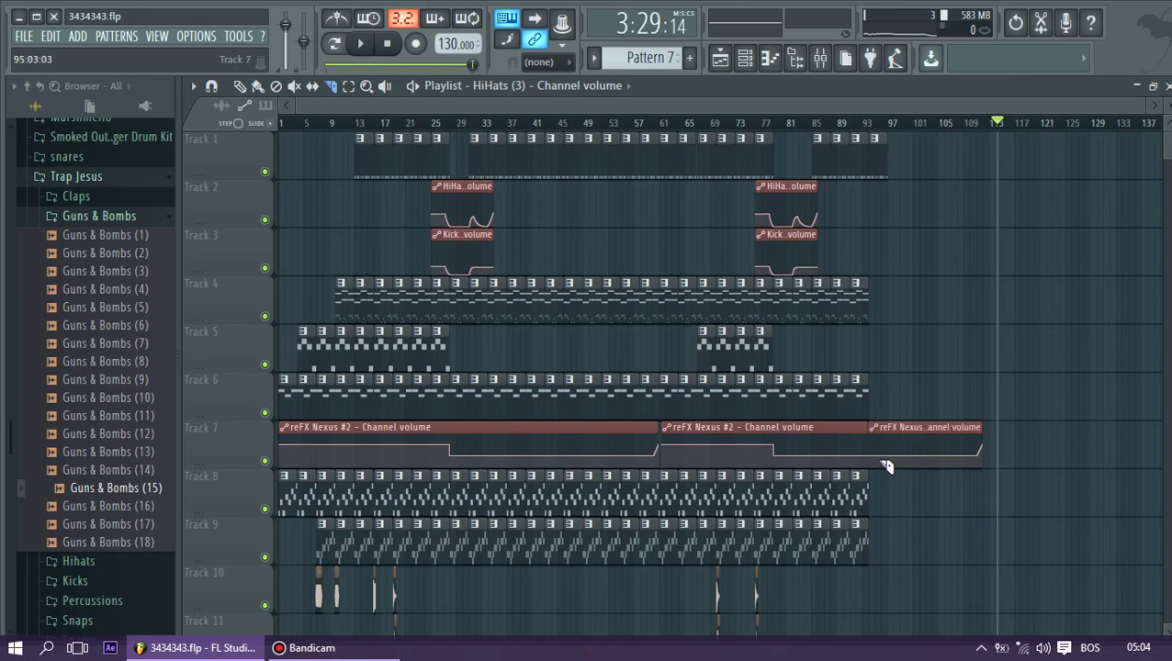
Delete the leftover Track 7 volume clip past bar 94 and play the ending from about bar 89
{"action": "right_click", "coordinate": [945, 458]}
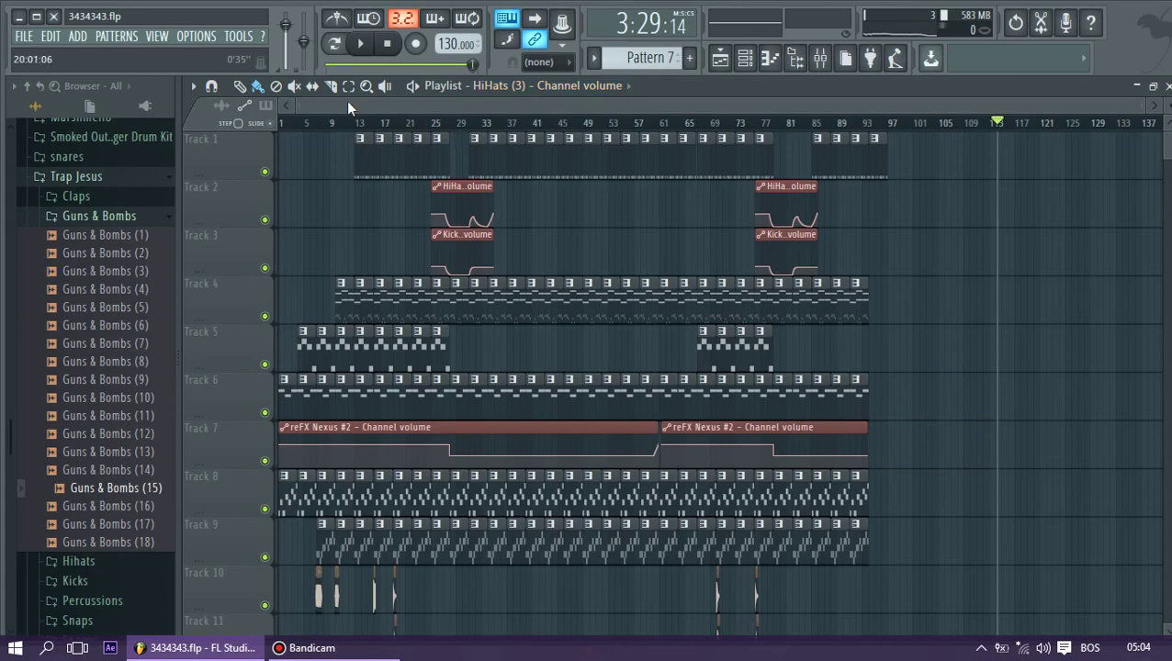
{"action": "left_click_drag", "start_coordinate": [300, 102], "coordinate": [1055, 130]}
{"action": "left_click_drag", "start_coordinate": [1139, 111], "coordinate": [1013, 107]}
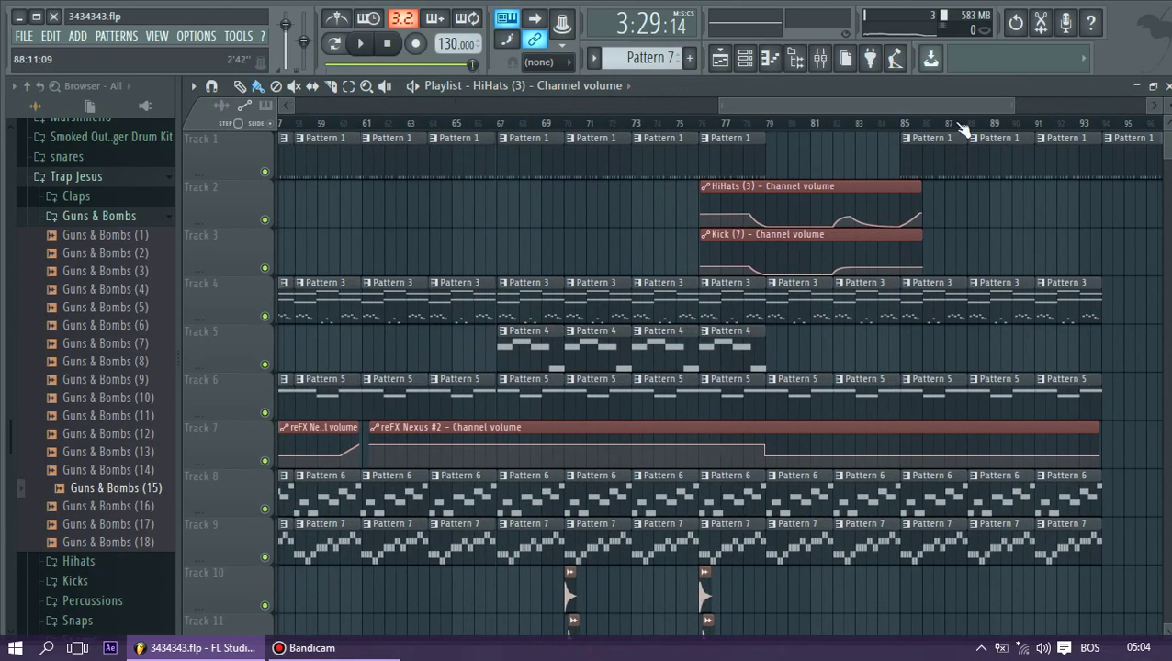
{"action": "left_click", "coordinate": [818, 123]}
{"action": "key", "text": "space"}
{"action": "left_click_drag", "start_coordinate": [821, 109], "coordinate": [892, 109]}
{"action": "left_click", "coordinate": [783, 123]}
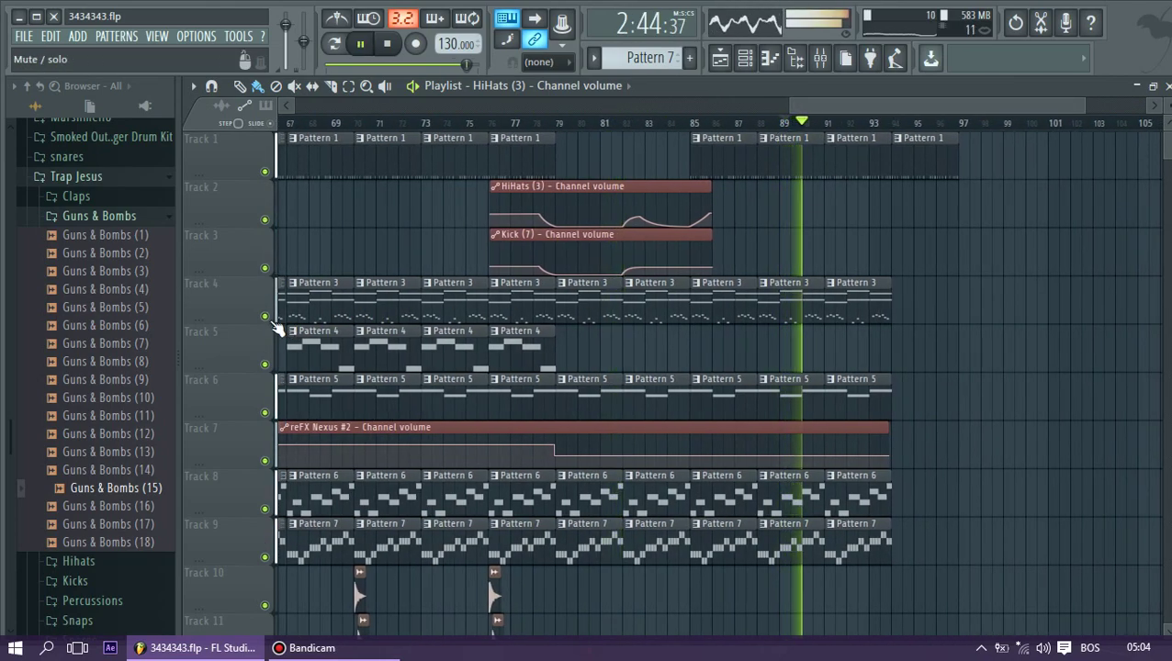
{"action": "left_click_drag", "start_coordinate": [929, 310], "coordinate": [285, 317]}
{"action": "left_click_drag", "start_coordinate": [922, 374], "coordinate": [310, 384]}
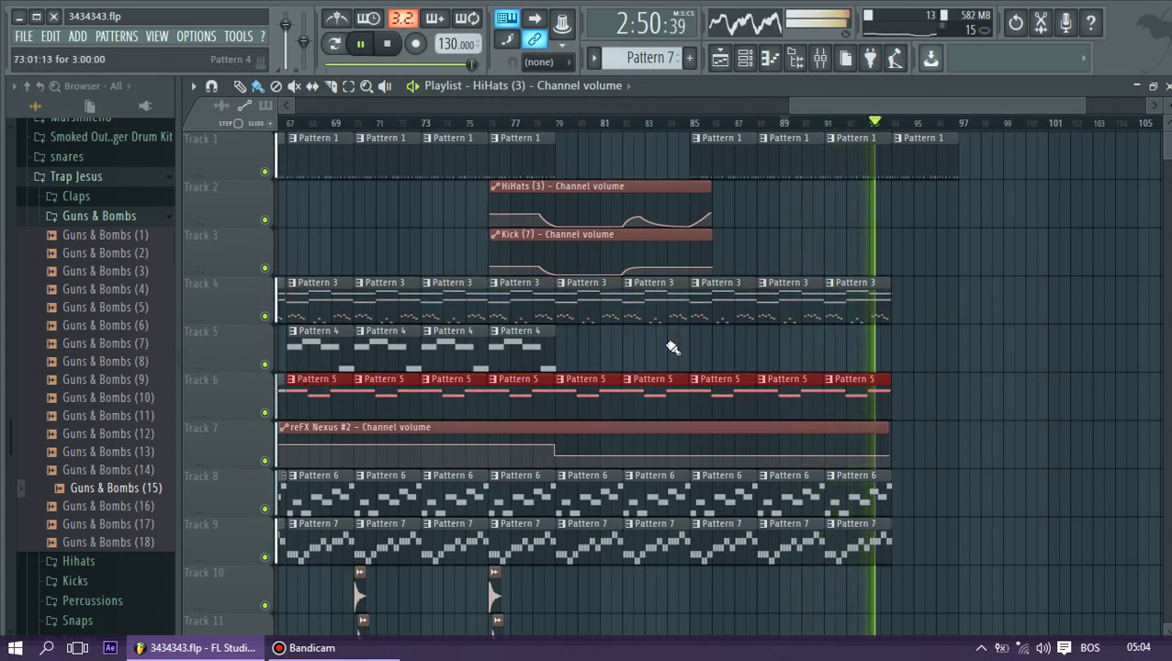
{"action": "left_click_drag", "start_coordinate": [929, 314], "coordinate": [329, 302]}
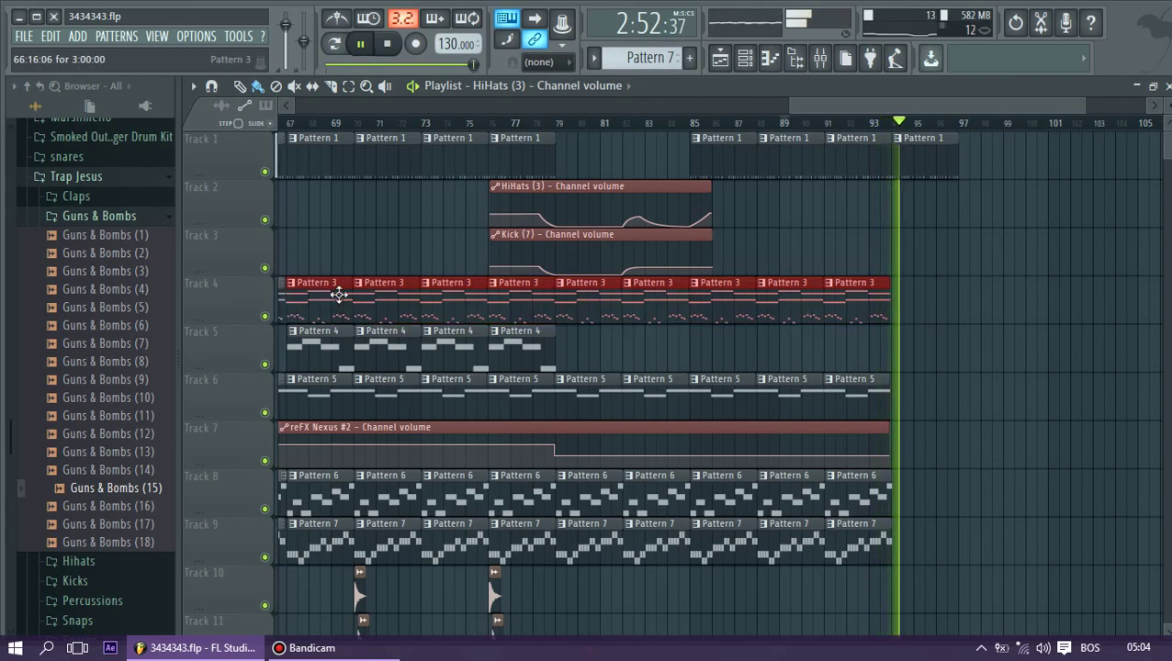
Add one more Pattern 6 clip on Track 8 at bar 94 and stop playback
{"action": "left_click", "coordinate": [887, 491]}
{"action": "left_click", "coordinate": [921, 491]}
{"action": "left_click_drag", "start_coordinate": [921, 491], "coordinate": [906, 494]}
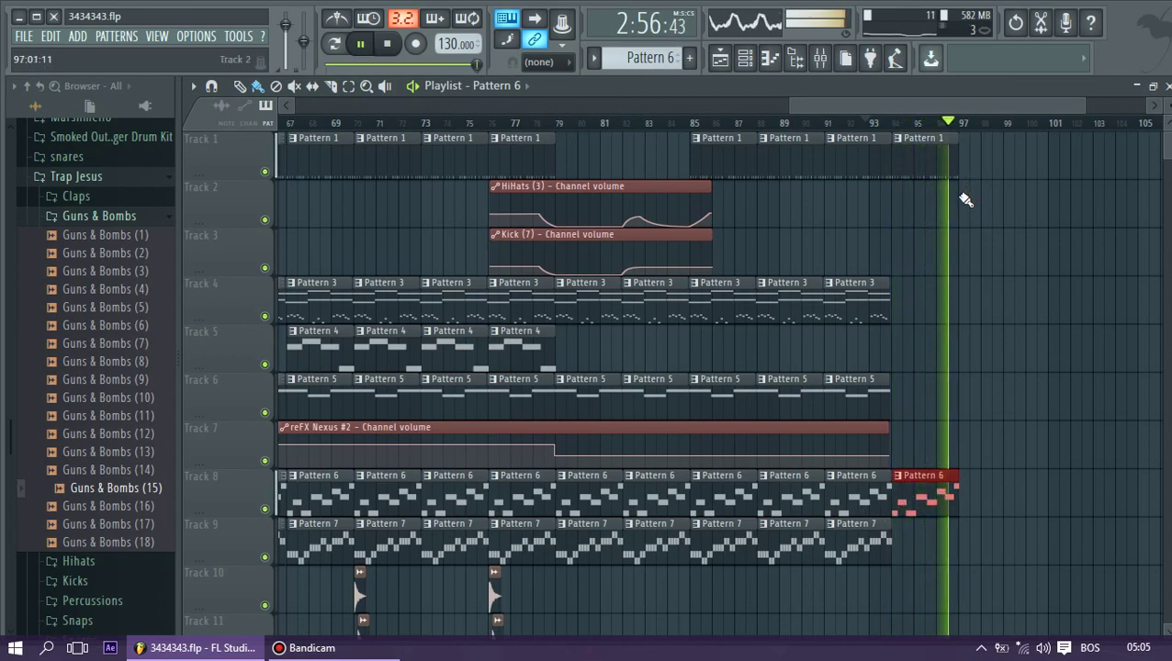
{"action": "key", "text": "space"}
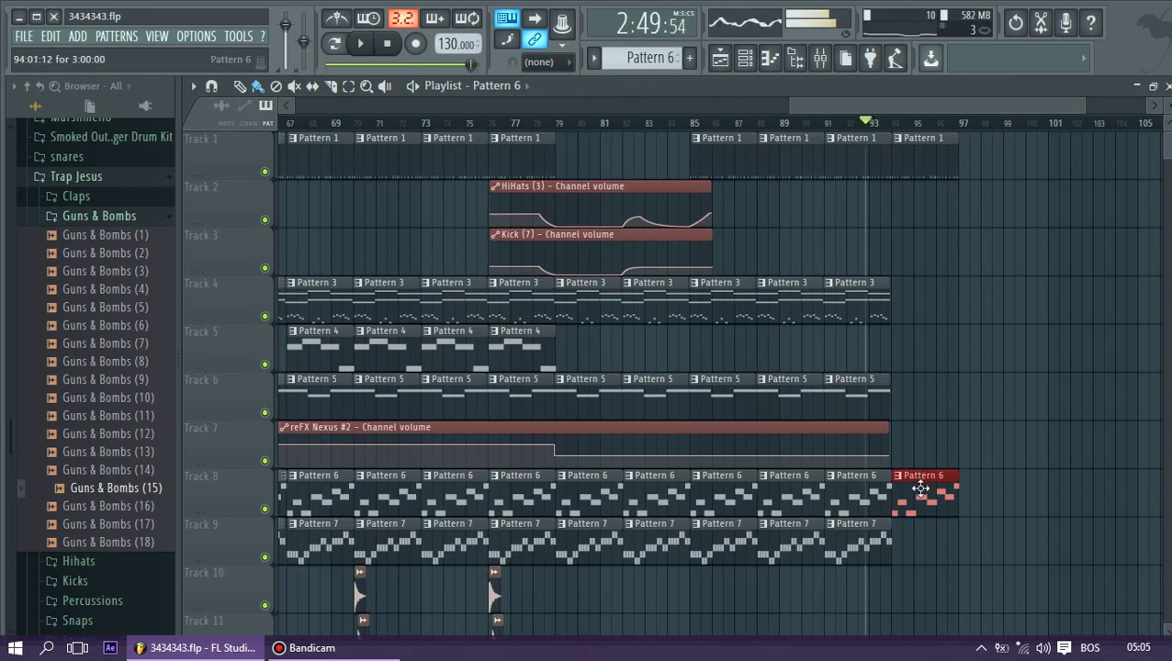
Place a muted Pattern 6 clip on Track 17 at bar 97
{"action": "scroll", "coordinate": [955, 501], "scroll_direction": "down", "scroll_amount": 7}
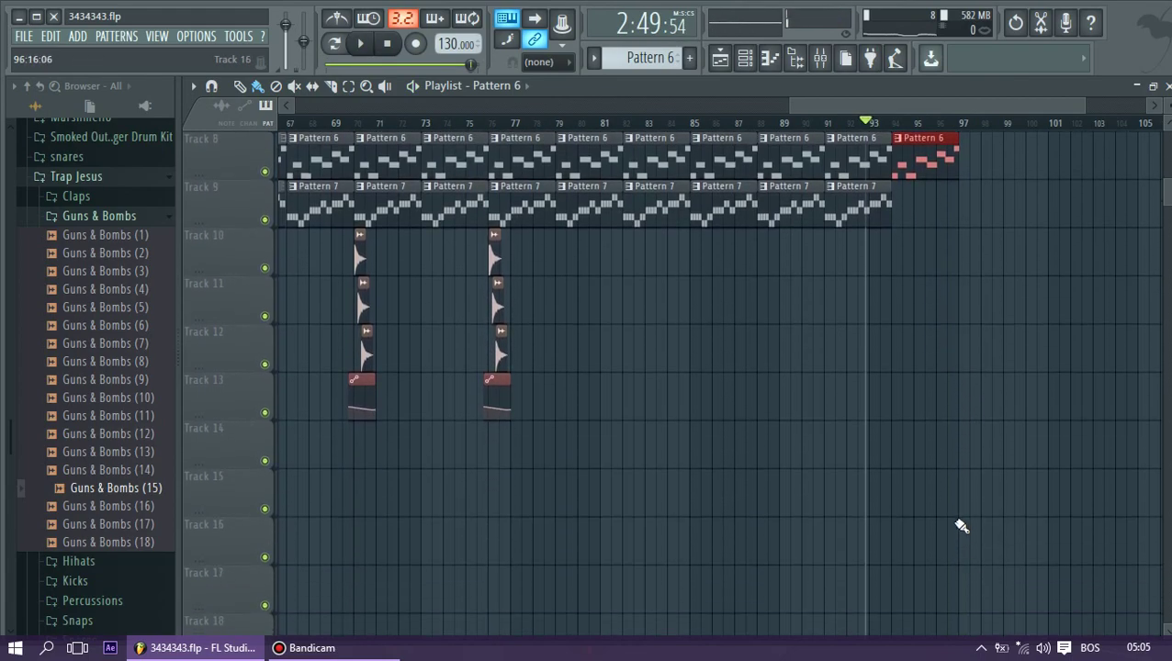
{"action": "left_click", "coordinate": [960, 579]}
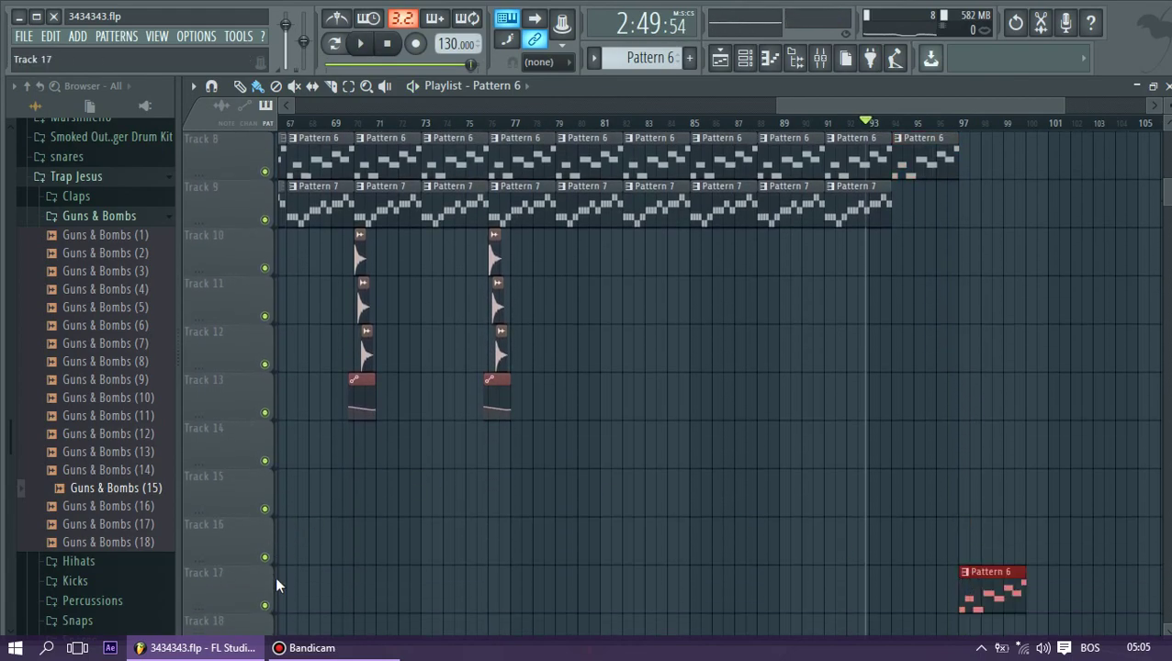
{"action": "scroll", "coordinate": [1055, 201], "scroll_direction": "up", "scroll_amount": 7}
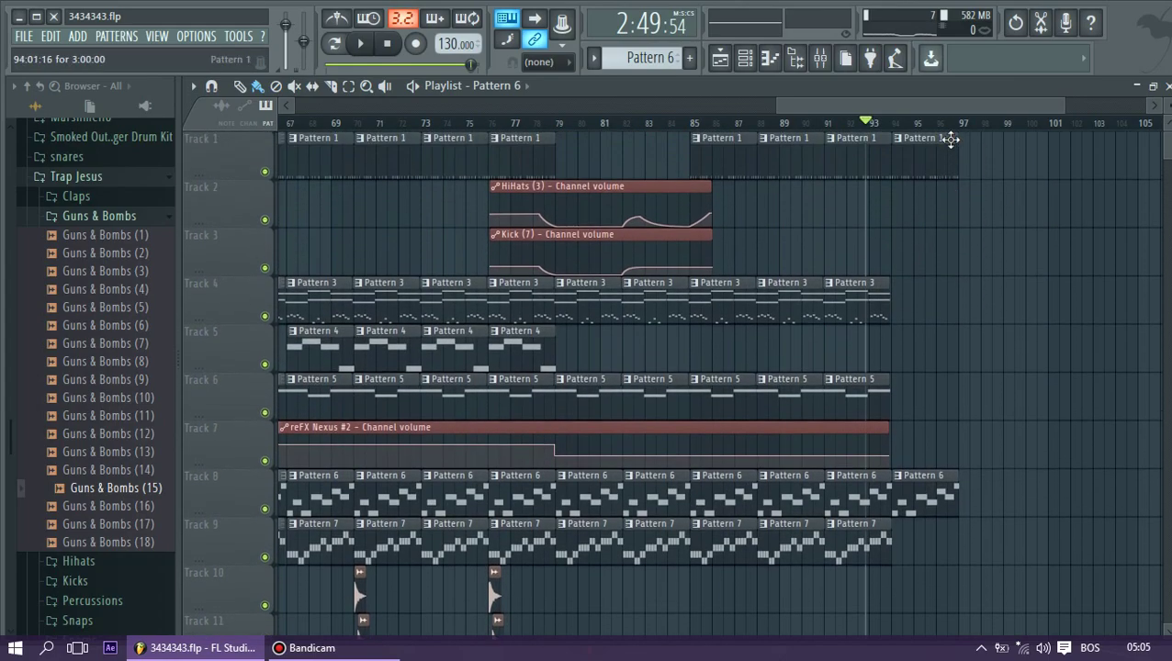
Move all clips on Tracks 9 to 13 down one track to free Track 9
{"action": "scroll", "coordinate": [930, 193], "scroll_direction": "down", "scroll_amount": 1}
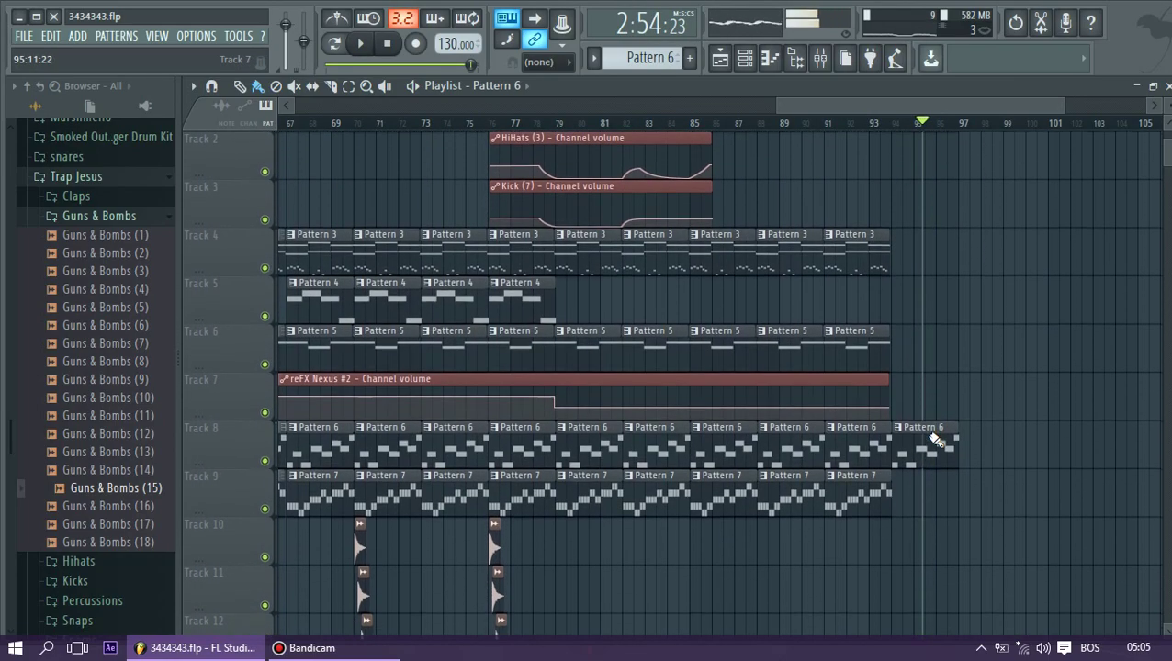
{"action": "scroll", "coordinate": [931, 192], "scroll_direction": "up", "scroll_amount": 1}
{"action": "scroll", "coordinate": [886, 253], "scroll_direction": "down", "scroll_amount": 1}
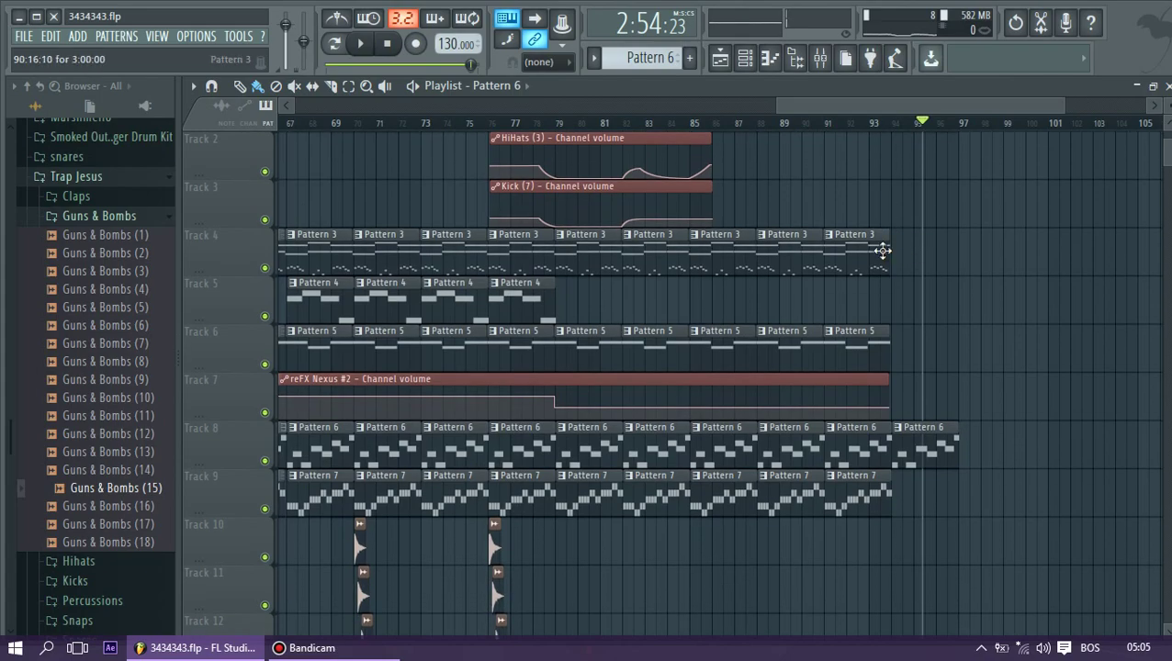
{"action": "scroll", "coordinate": [838, 214], "scroll_direction": "up", "scroll_amount": 1}
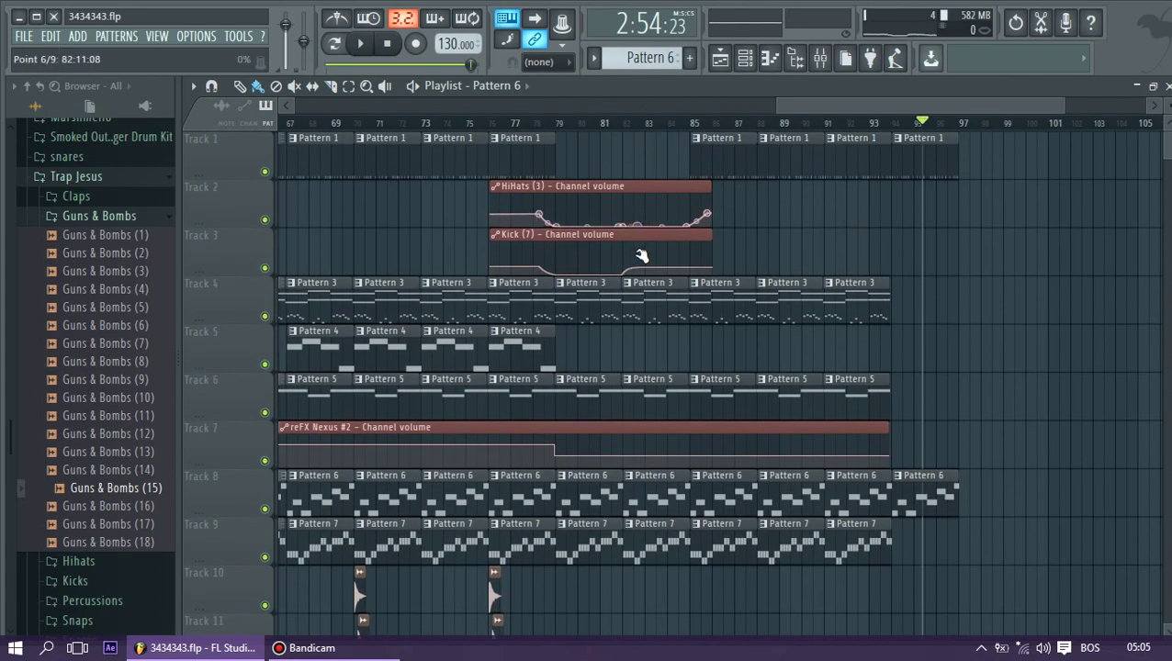
{"action": "scroll", "coordinate": [703, 382], "scroll_direction": "down", "scroll_amount": 3}
{"action": "left_click_drag", "start_coordinate": [1003, 371], "coordinate": [280, 562]}
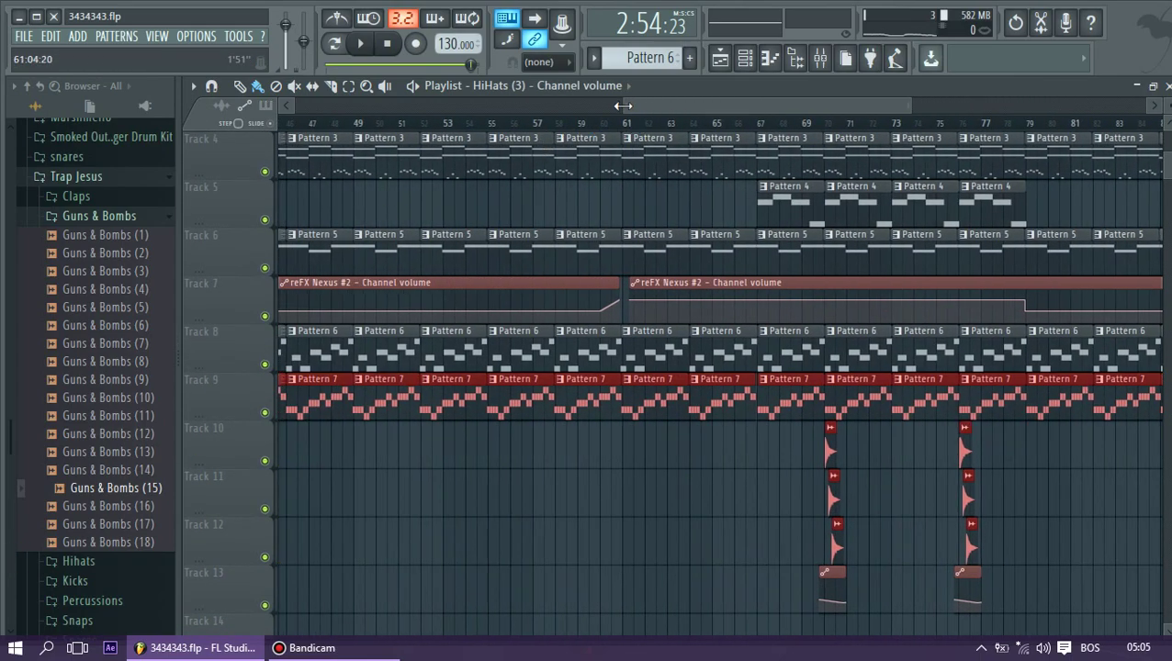
{"action": "left_click_drag", "start_coordinate": [623, 106], "coordinate": [289, 105]}
{"action": "left_click_drag", "start_coordinate": [907, 103], "coordinate": [1141, 106]}
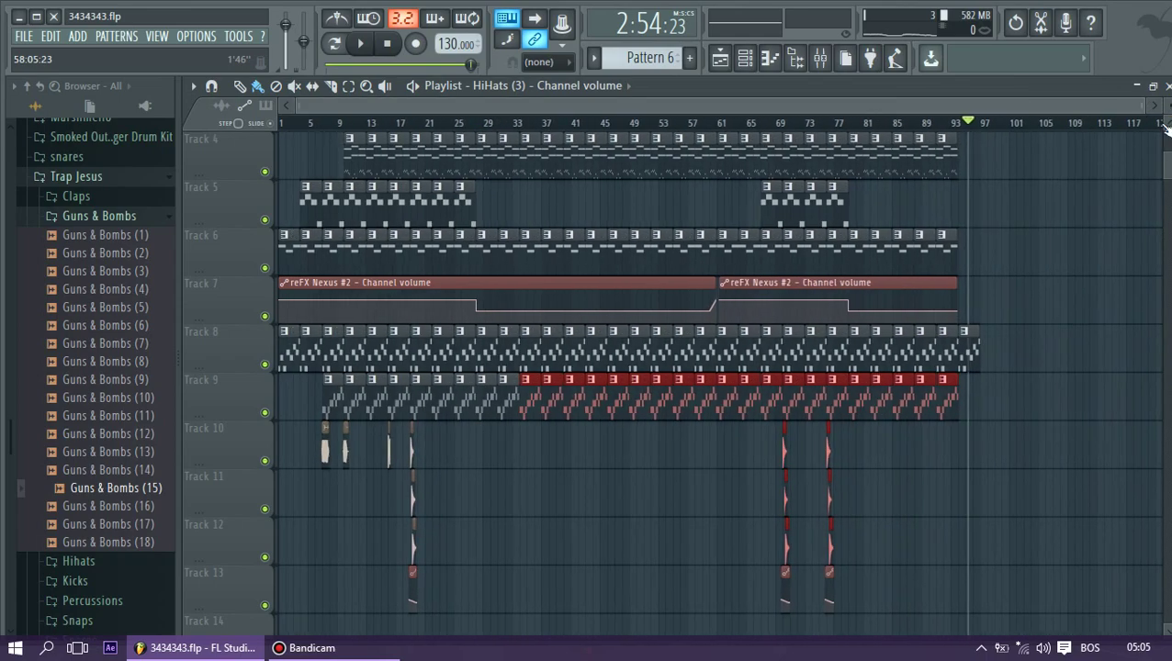
{"action": "scroll", "coordinate": [1028, 255], "scroll_direction": "down", "scroll_amount": 3}
{"action": "left_click_drag", "start_coordinate": [1024, 250], "coordinate": [283, 537]}
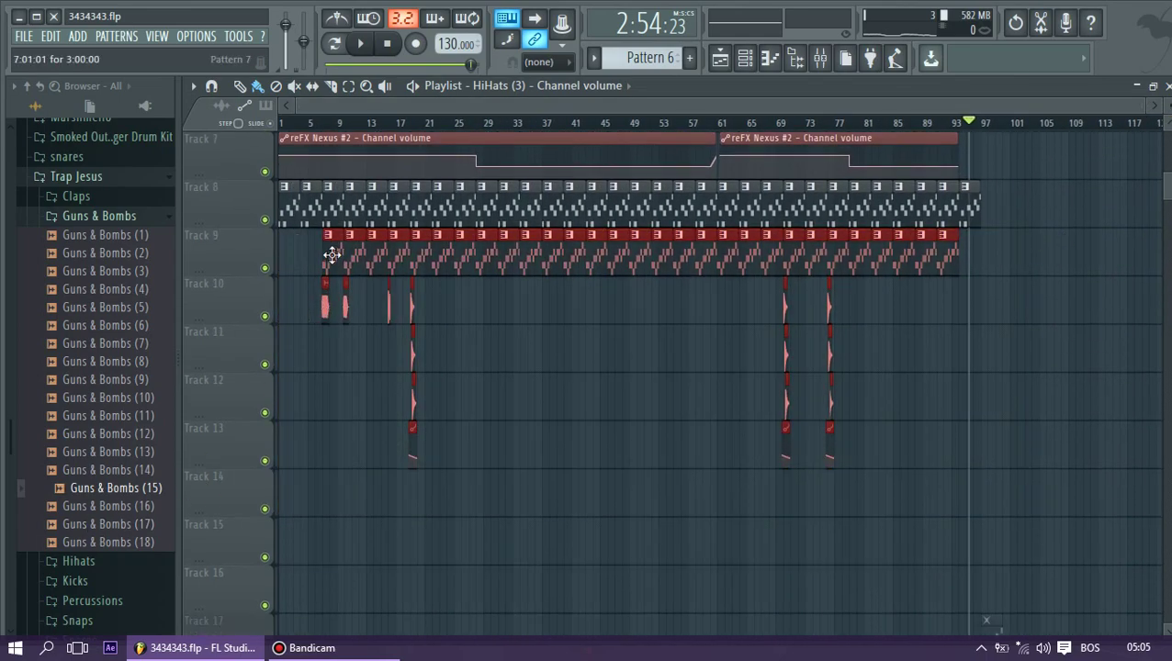
{"action": "left_click_drag", "start_coordinate": [331, 300], "coordinate": [333, 308]}
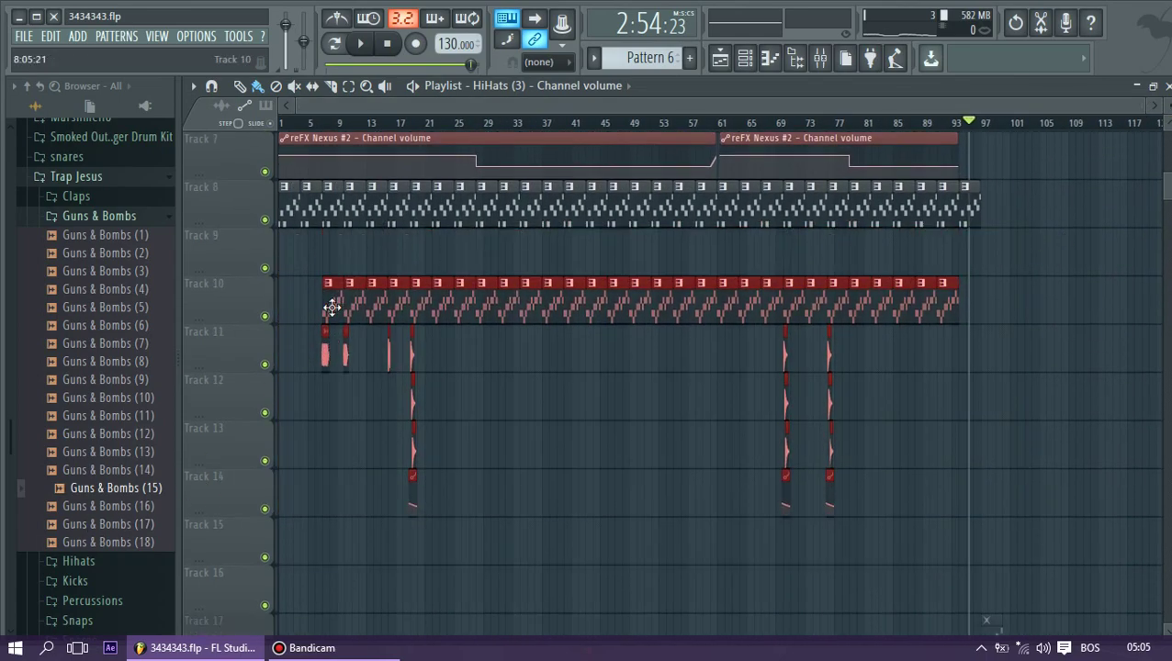
Create an automation clip for the channel volume of reFX Nexus #3, the instrument playing Pattern 6
{"action": "left_click", "coordinate": [974, 198]}
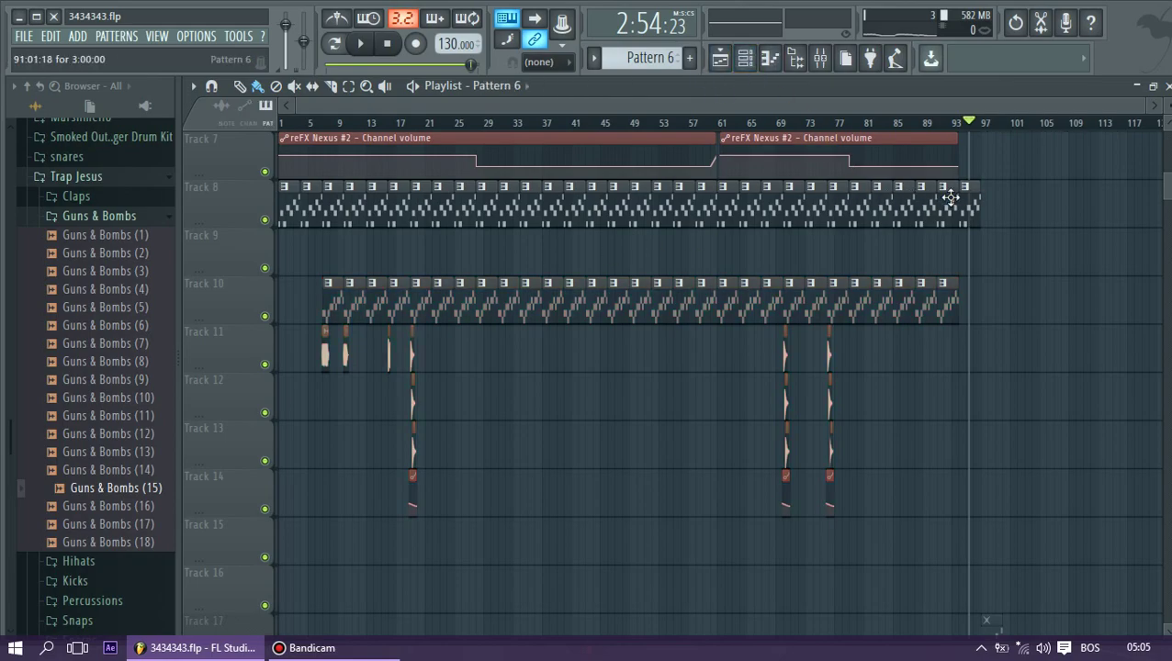
{"action": "left_click", "coordinate": [746, 59]}
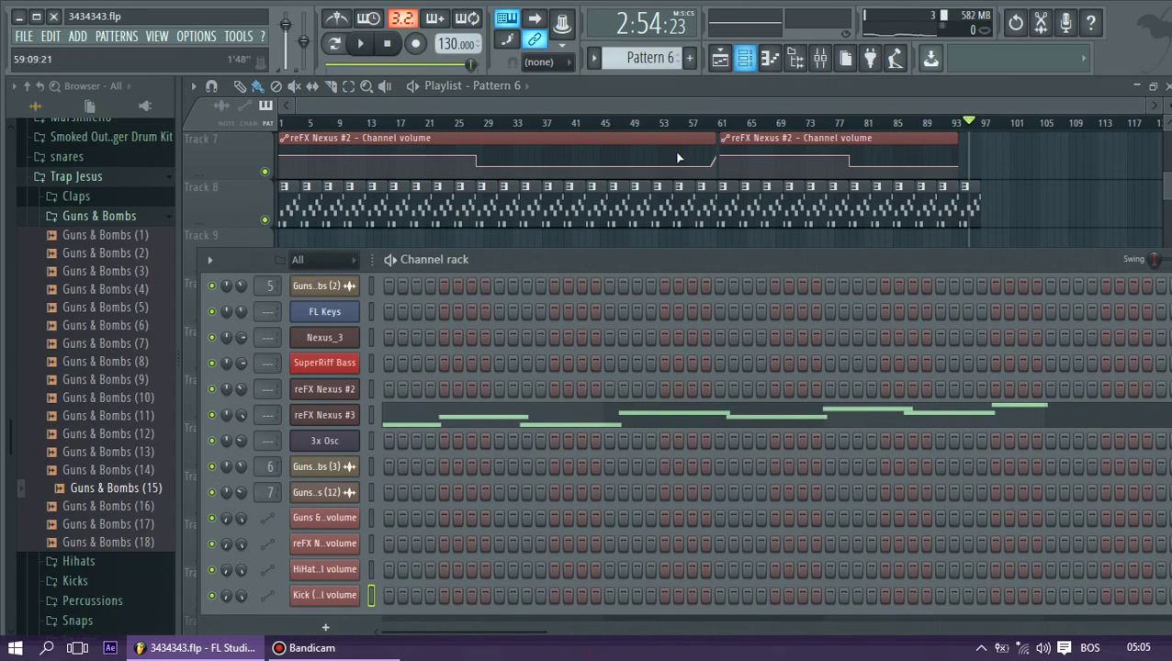
{"action": "right_click", "coordinate": [338, 410]}
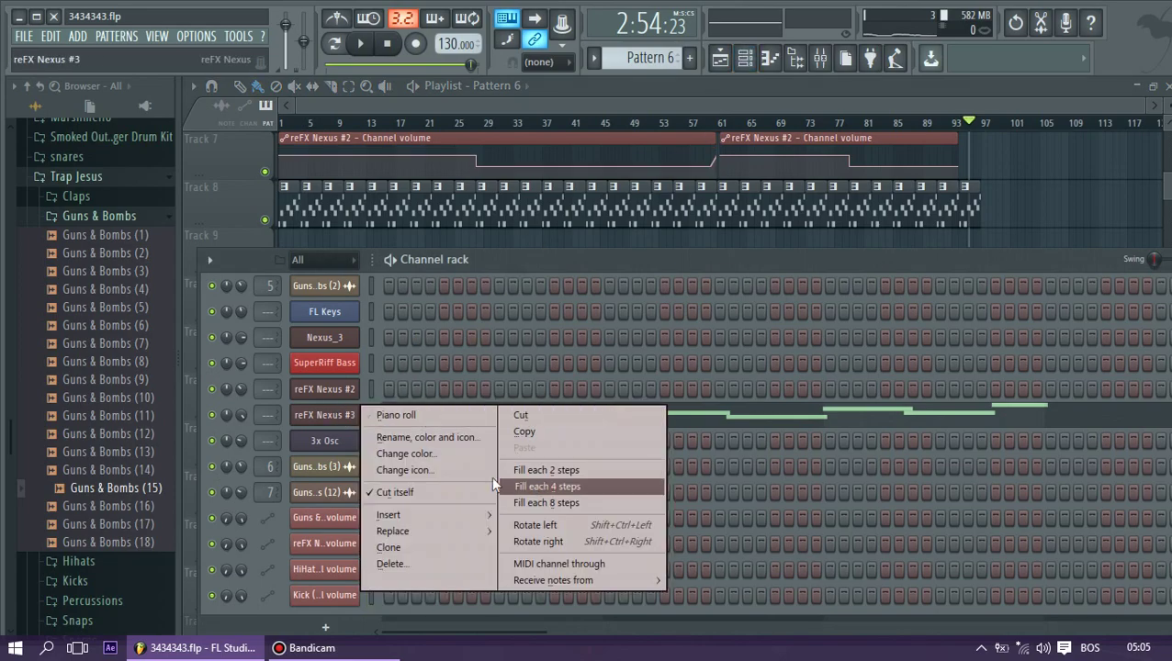
{"action": "left_click", "coordinate": [343, 417]}
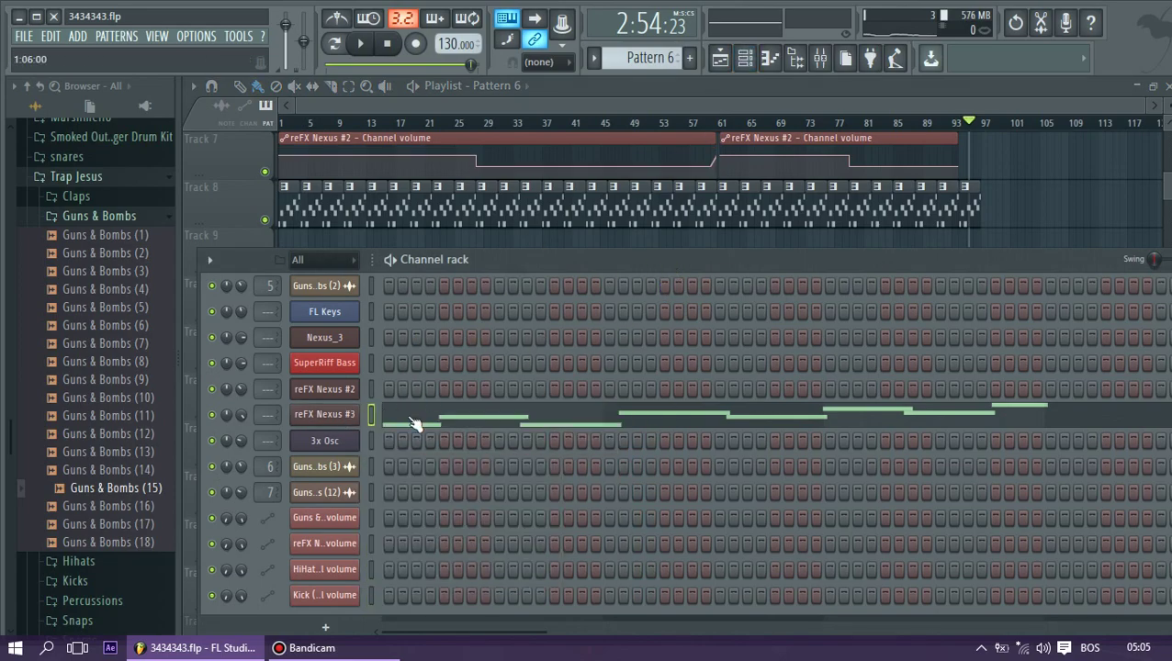
{"action": "left_click", "coordinate": [352, 415]}
{"action": "right_click", "coordinate": [784, 183]}
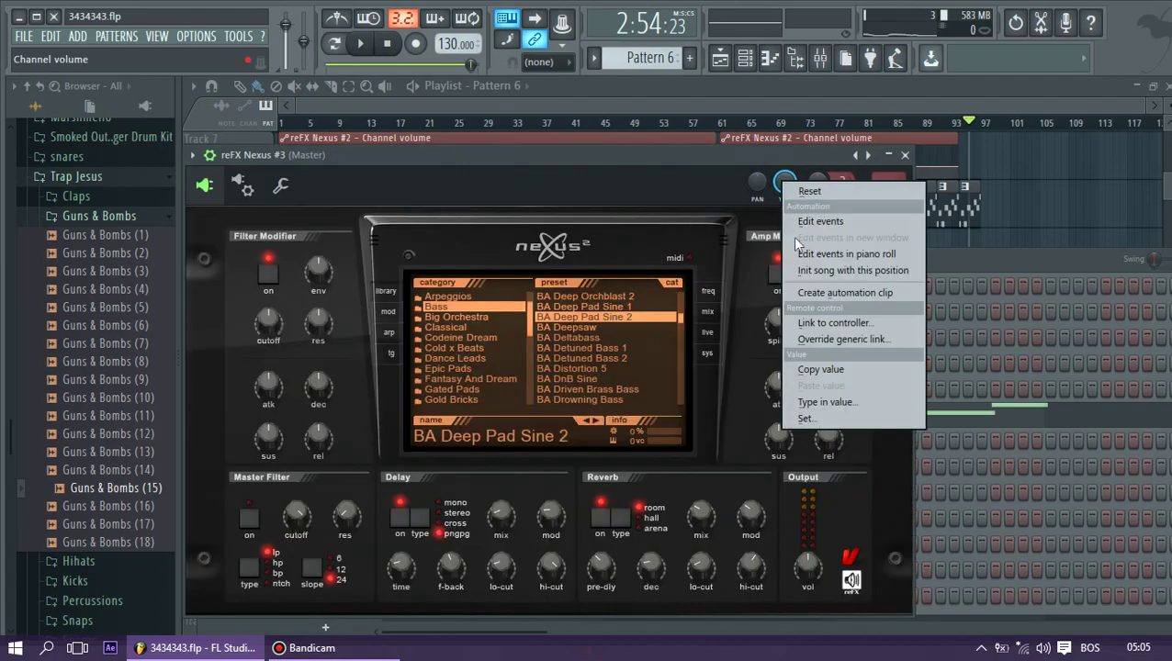
{"action": "left_click", "coordinate": [822, 292]}
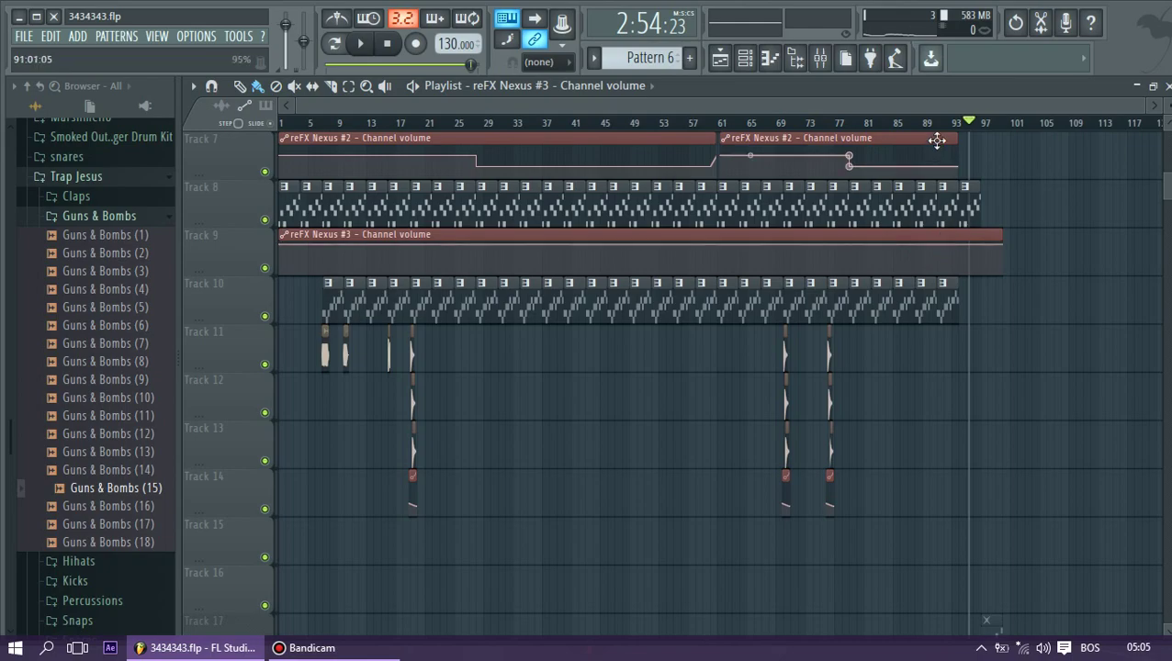
Shape the reFX Nexus #3 volume envelope into a curved fade-out from bar 94 to zero at bar 97, and play it back
{"action": "left_click_drag", "start_coordinate": [299, 103], "coordinate": [974, 110]}
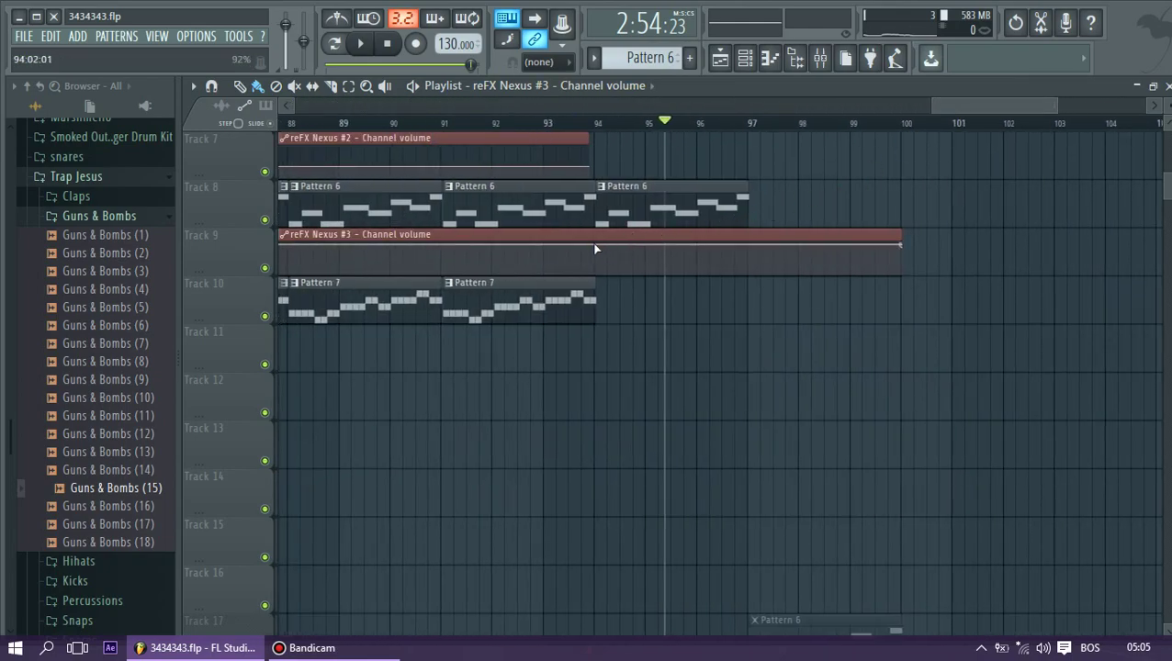
{"action": "left_click_drag", "start_coordinate": [595, 246], "coordinate": [596, 248]}
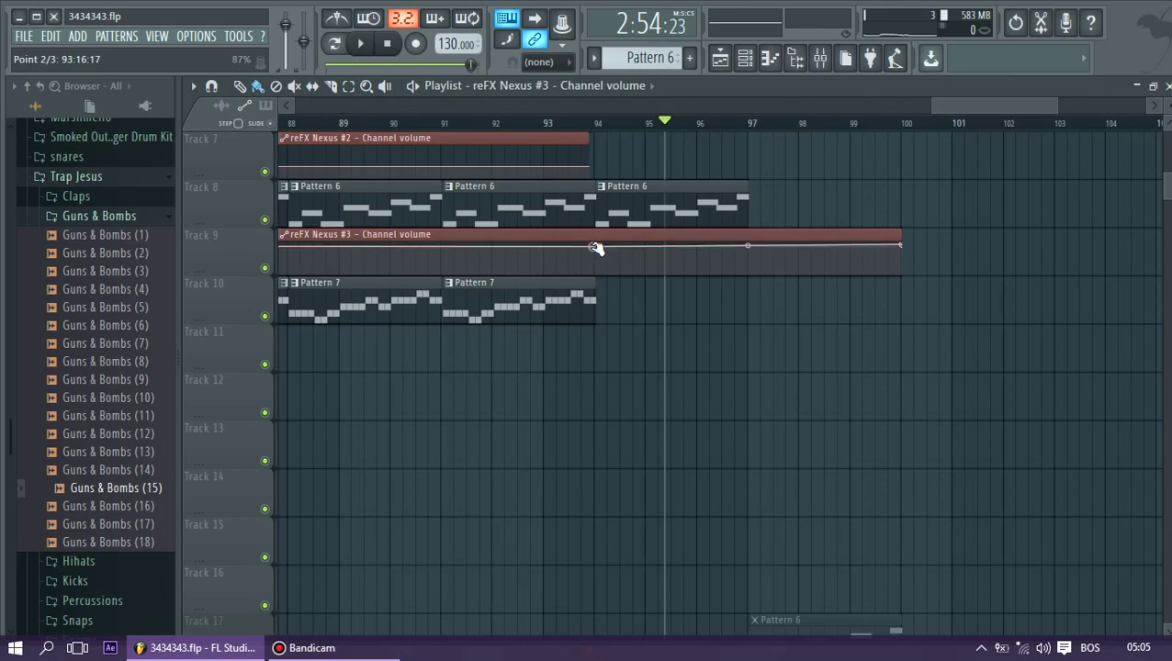
{"action": "left_click_drag", "start_coordinate": [905, 246], "coordinate": [751, 293]}
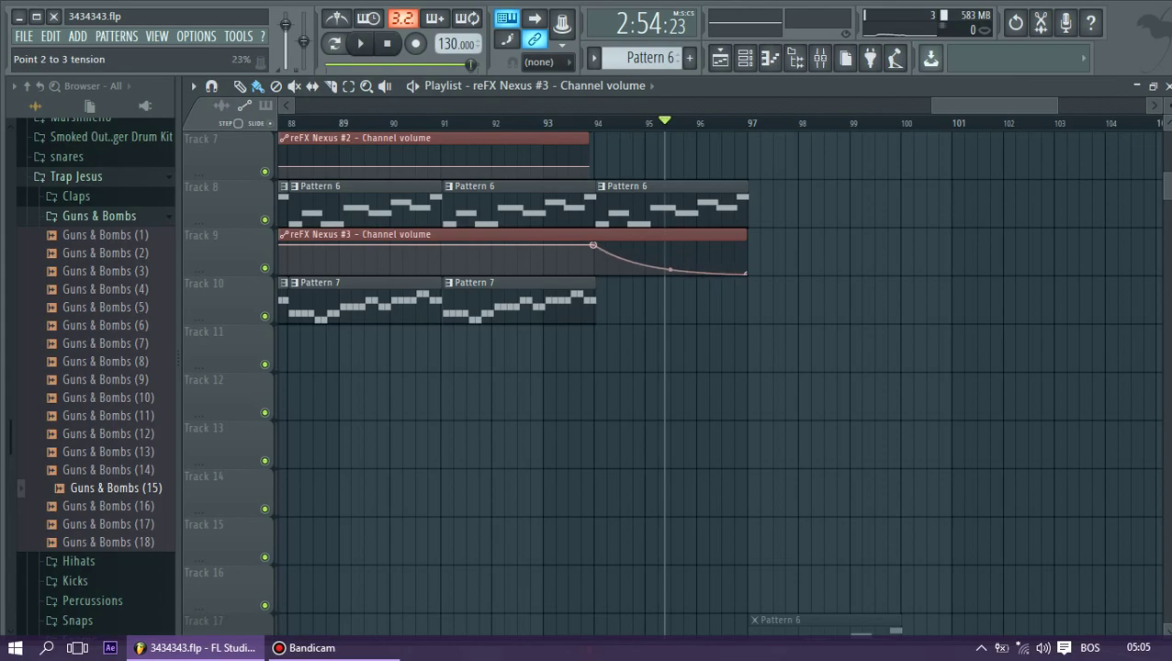
{"action": "key", "text": "space"}
{"action": "scroll", "coordinate": [634, 299], "scroll_direction": "up", "scroll_amount": 4}
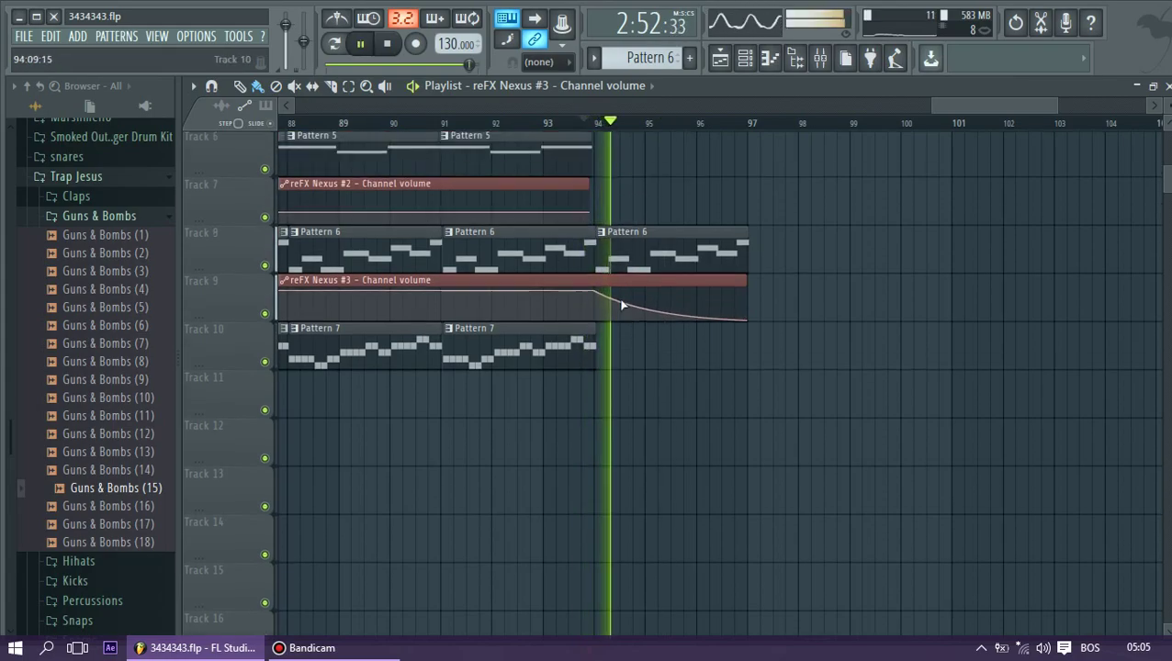
{"action": "scroll", "coordinate": [625, 281], "scroll_direction": "up", "scroll_amount": 2}
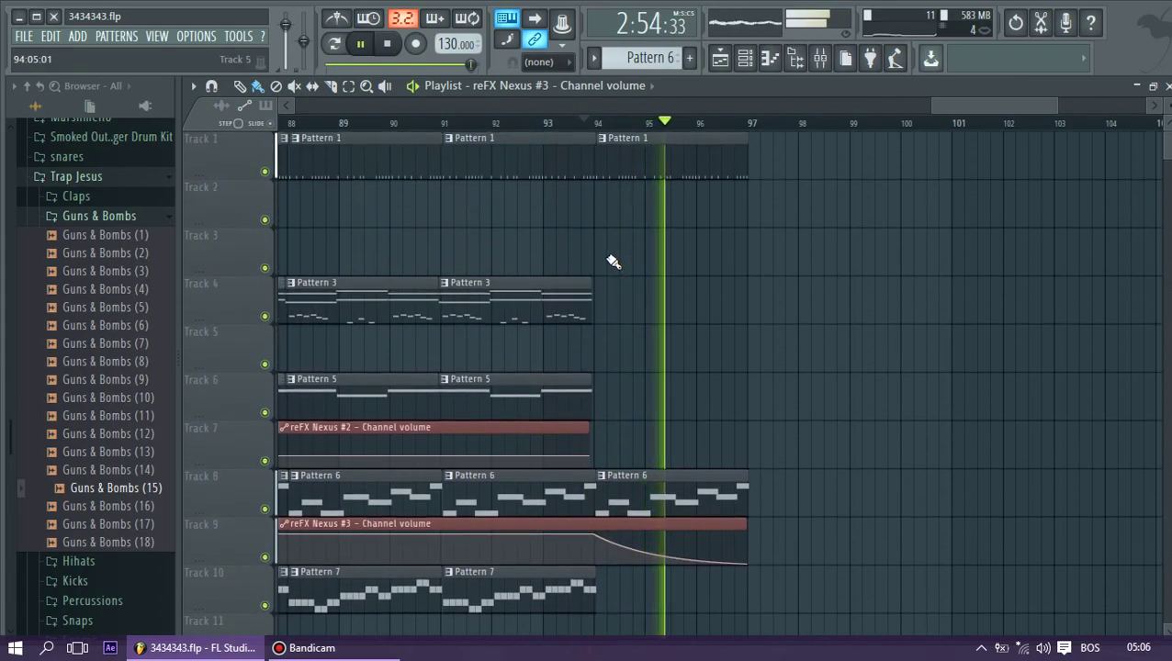
{"action": "key", "text": "space"}
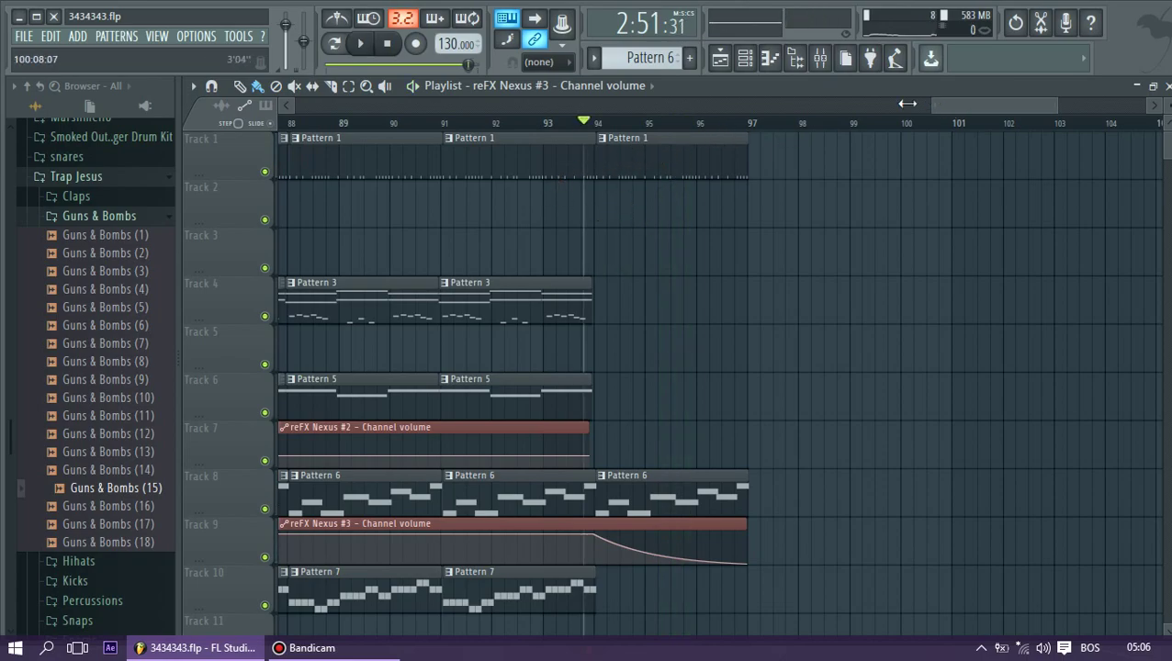
Move all clips from Track 2 downward one track lower to leave Track 2 empty
{"action": "left_click_drag", "start_coordinate": [907, 104], "coordinate": [295, 105]}
{"action": "scroll", "coordinate": [951, 160], "scroll_direction": "down", "scroll_amount": 2}
{"action": "scroll", "coordinate": [1044, 157], "scroll_direction": "up", "scroll_amount": 2}
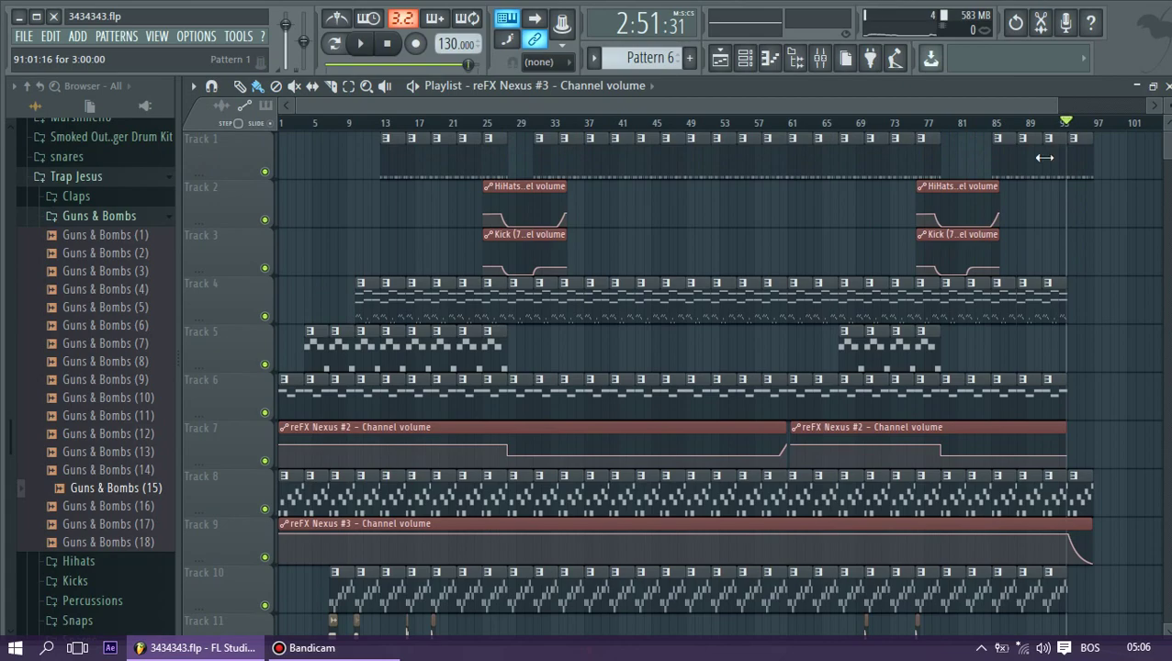
{"action": "left_click_drag", "start_coordinate": [1058, 101], "coordinate": [1084, 102]}
{"action": "scroll", "coordinate": [1065, 159], "scroll_direction": "down", "scroll_amount": 2}
{"action": "scroll", "coordinate": [1065, 507], "scroll_direction": "down", "scroll_amount": 3}
{"action": "left_click_drag", "start_coordinate": [1053, 603], "coordinate": [160, 103]}
{"action": "left_click_drag", "start_coordinate": [168, 196], "coordinate": [174, 198]}
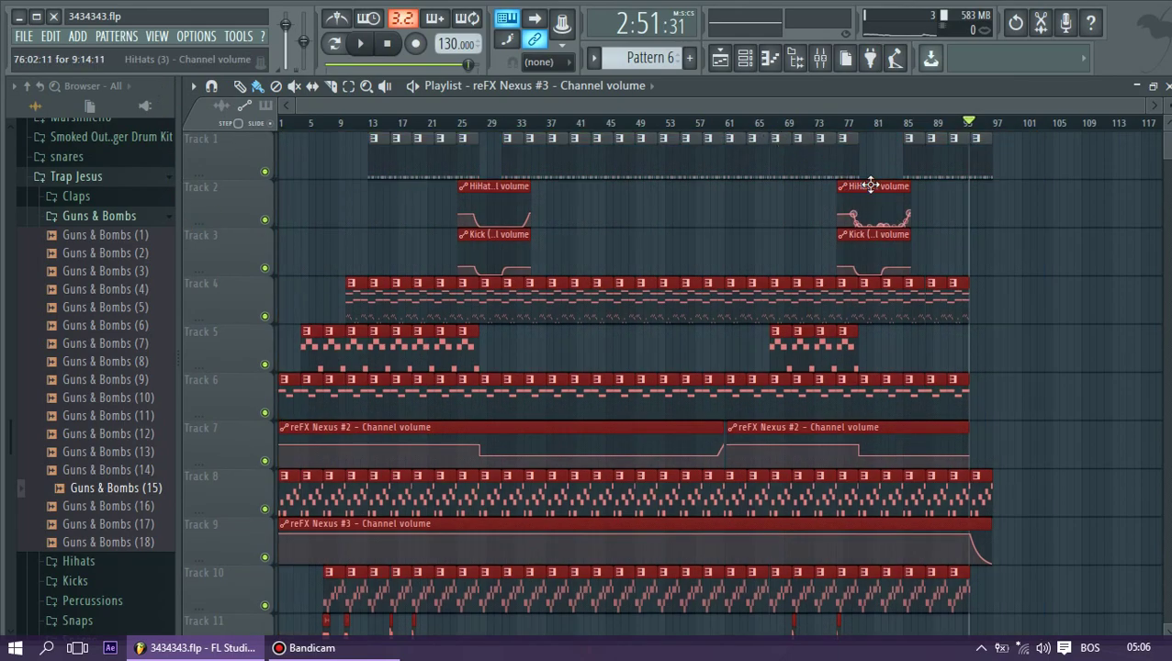
{"action": "left_click_drag", "start_coordinate": [864, 226], "coordinate": [862, 238]}
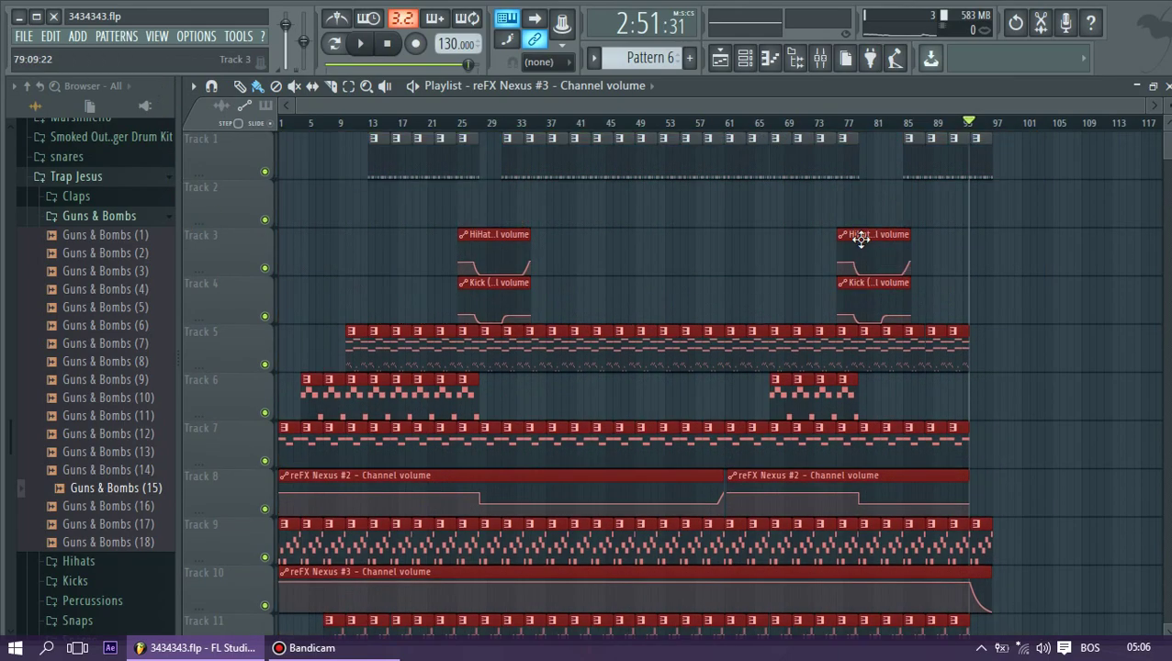
Create an automation clip for the channel volume of HiHats (3) on Track 2
{"action": "left_click", "coordinate": [908, 164]}
{"action": "left_click", "coordinate": [744, 58]}
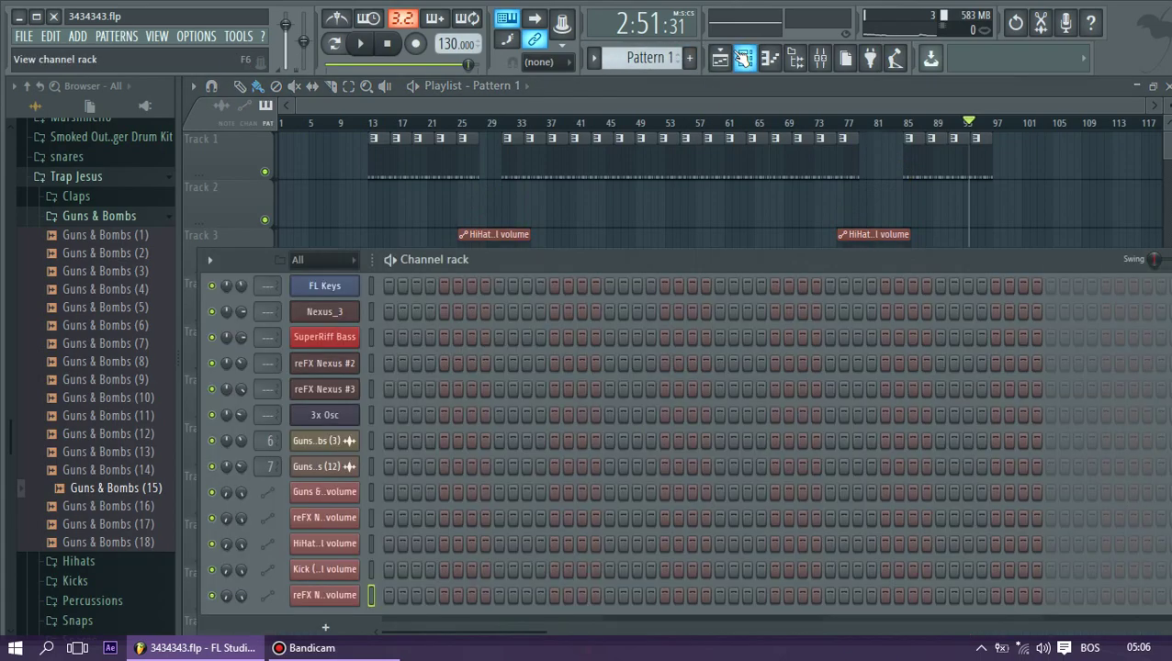
{"action": "scroll", "coordinate": [366, 313], "scroll_direction": "up", "scroll_amount": 4}
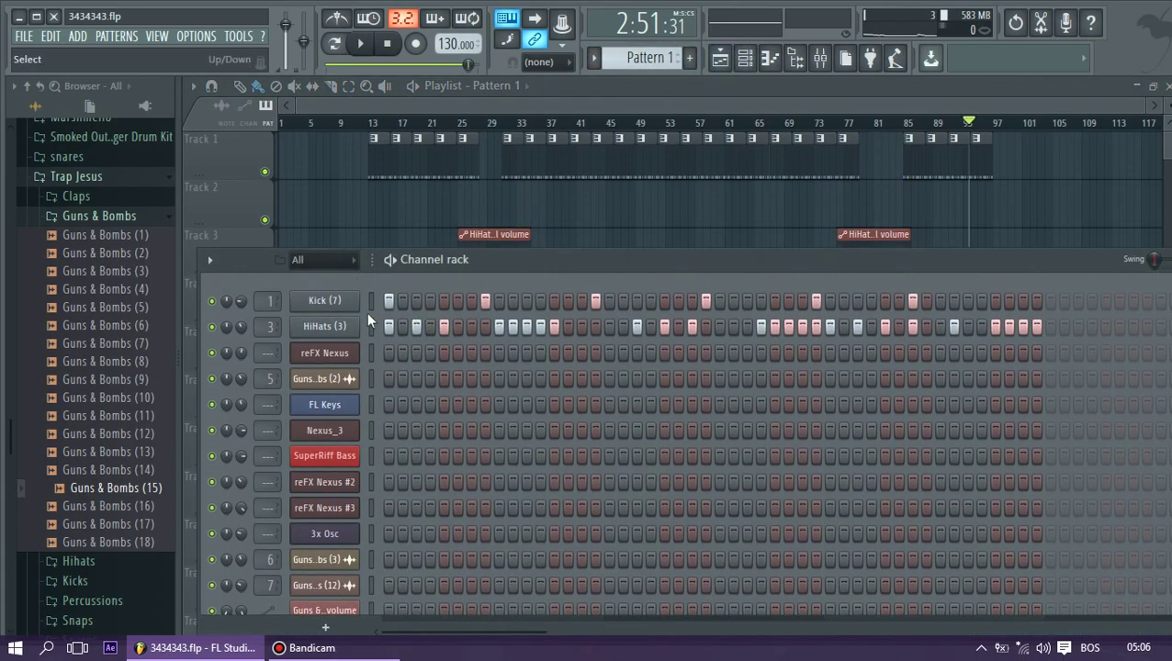
{"action": "right_click", "coordinate": [330, 327]}
{"action": "left_click", "coordinate": [338, 329]}
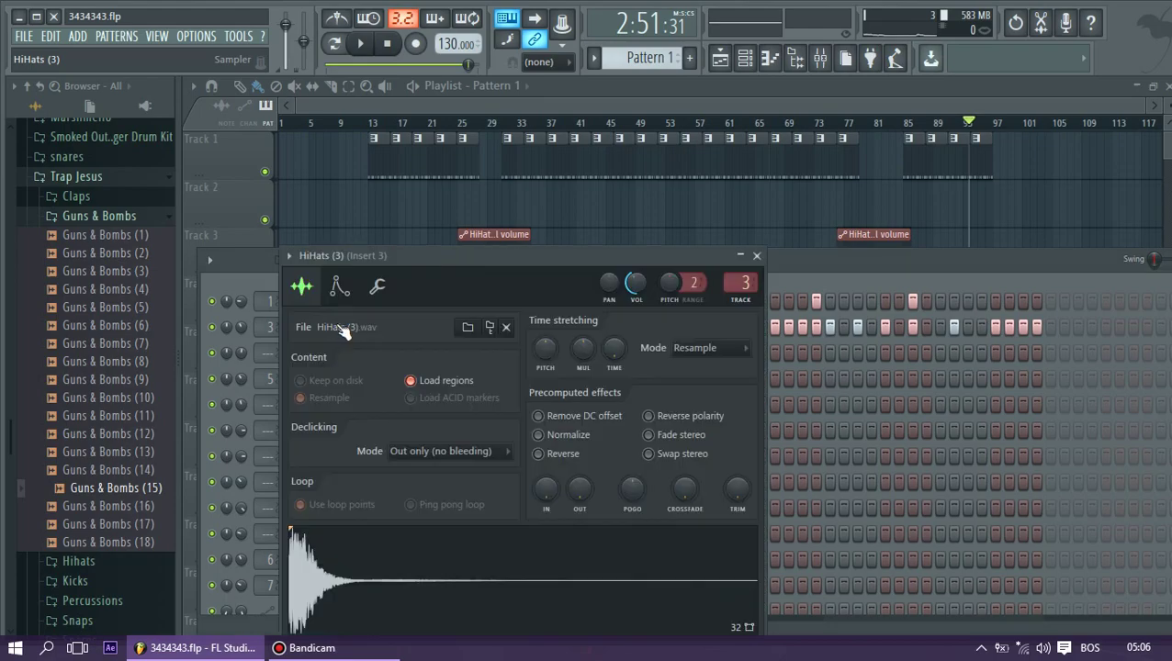
{"action": "right_click", "coordinate": [631, 285]}
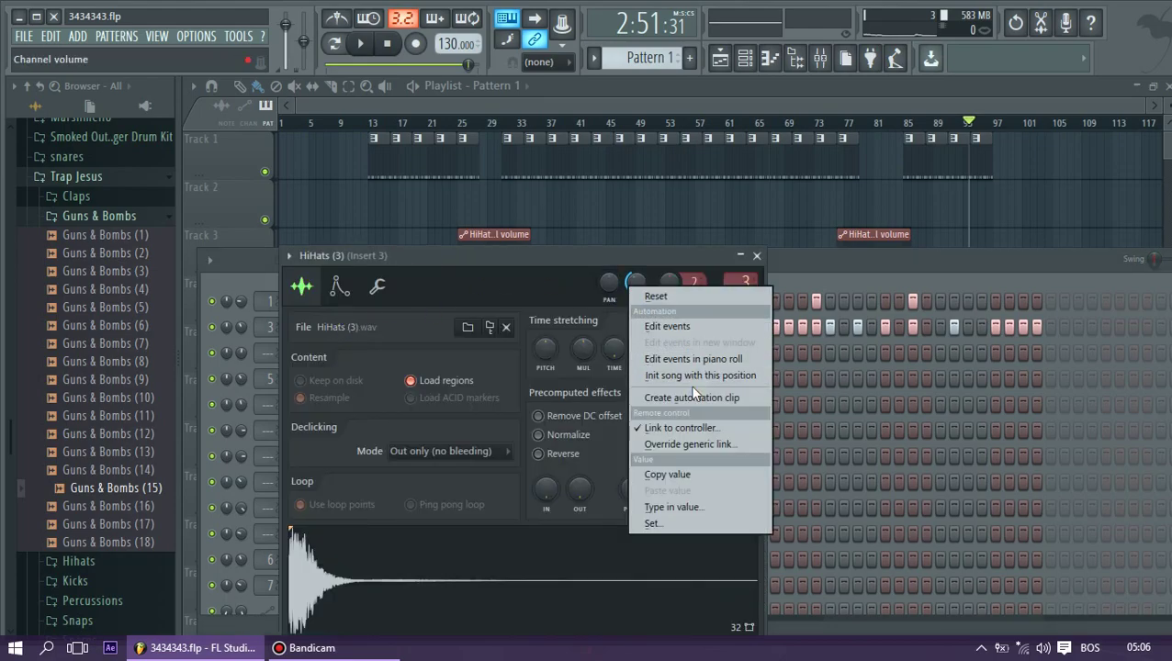
{"action": "left_click", "coordinate": [692, 397]}
Shape the HiHats (3) volume envelope on Track 2 into a curved fade-out from late bar 94 to zero at bar 97, and play it back
{"action": "left_click", "coordinate": [974, 209]}
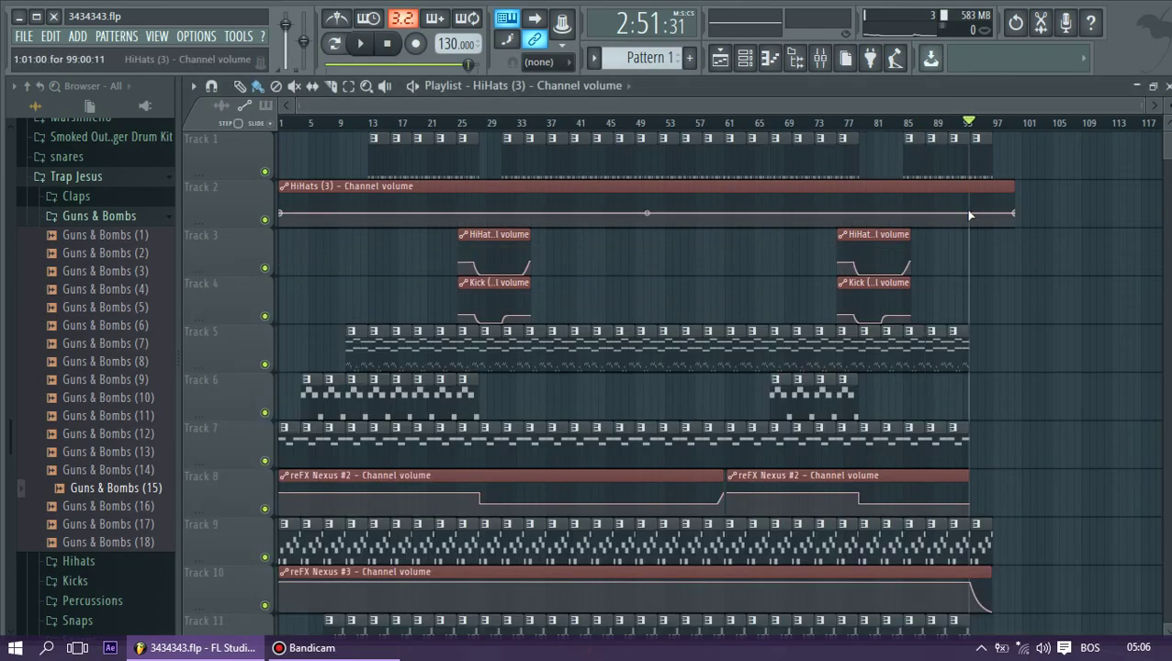
{"action": "right_click", "coordinate": [975, 212]}
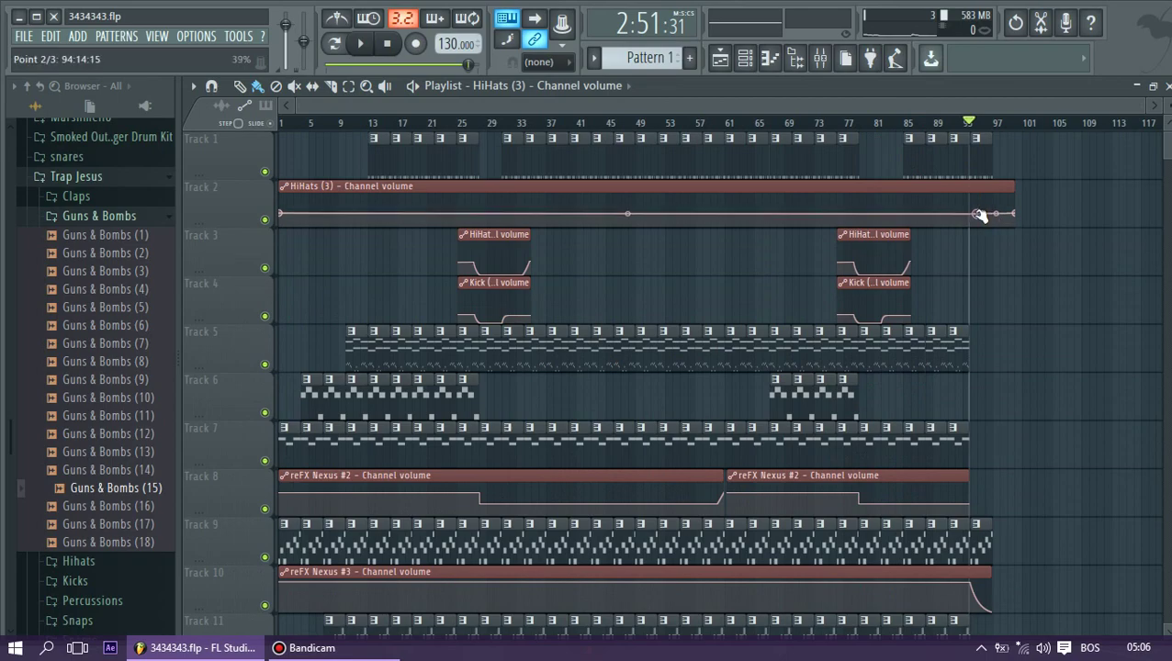
{"action": "left_click_drag", "start_coordinate": [975, 212], "coordinate": [979, 216]}
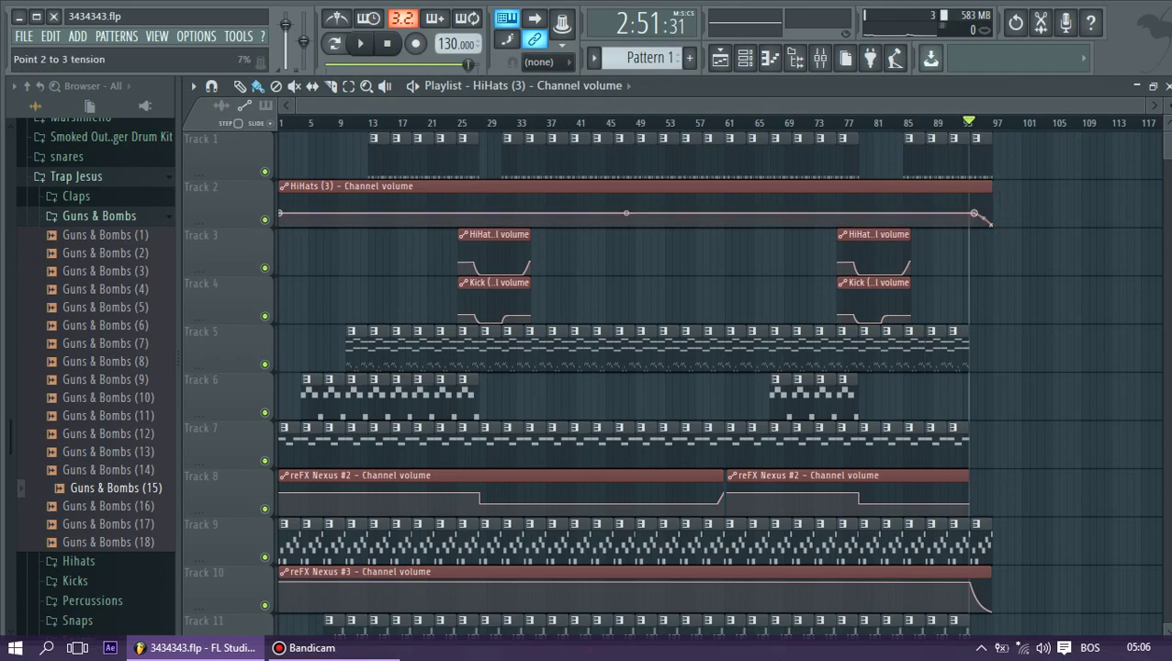
{"action": "key", "text": "space"}
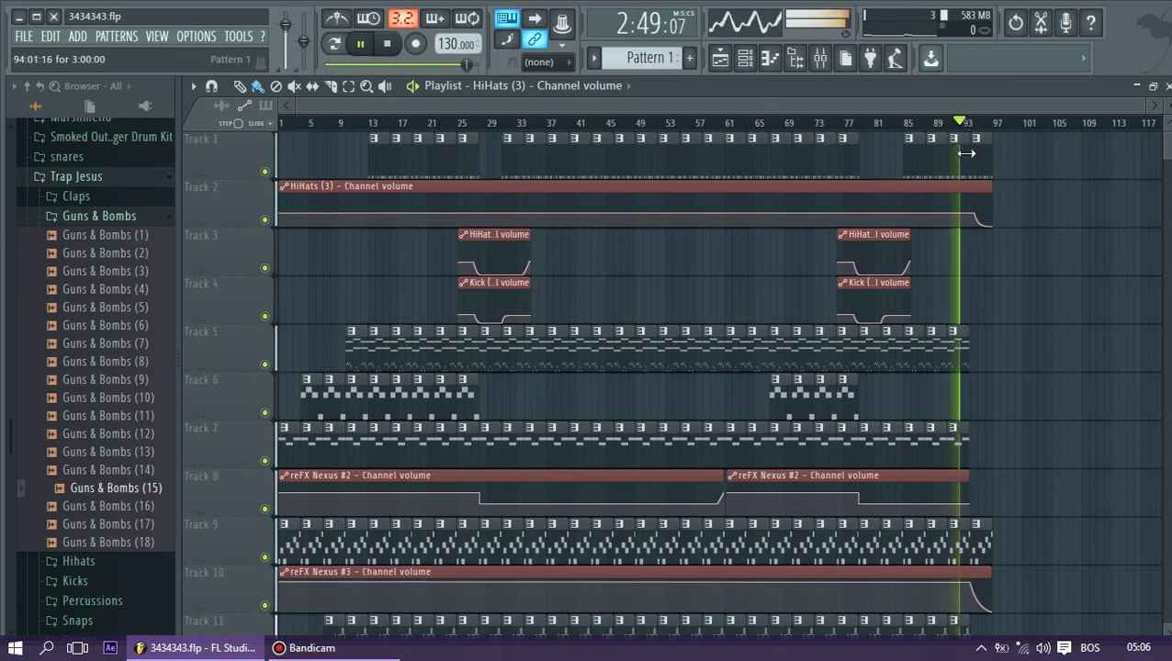
{"action": "left_click_drag", "start_coordinate": [296, 103], "coordinate": [824, 110]}
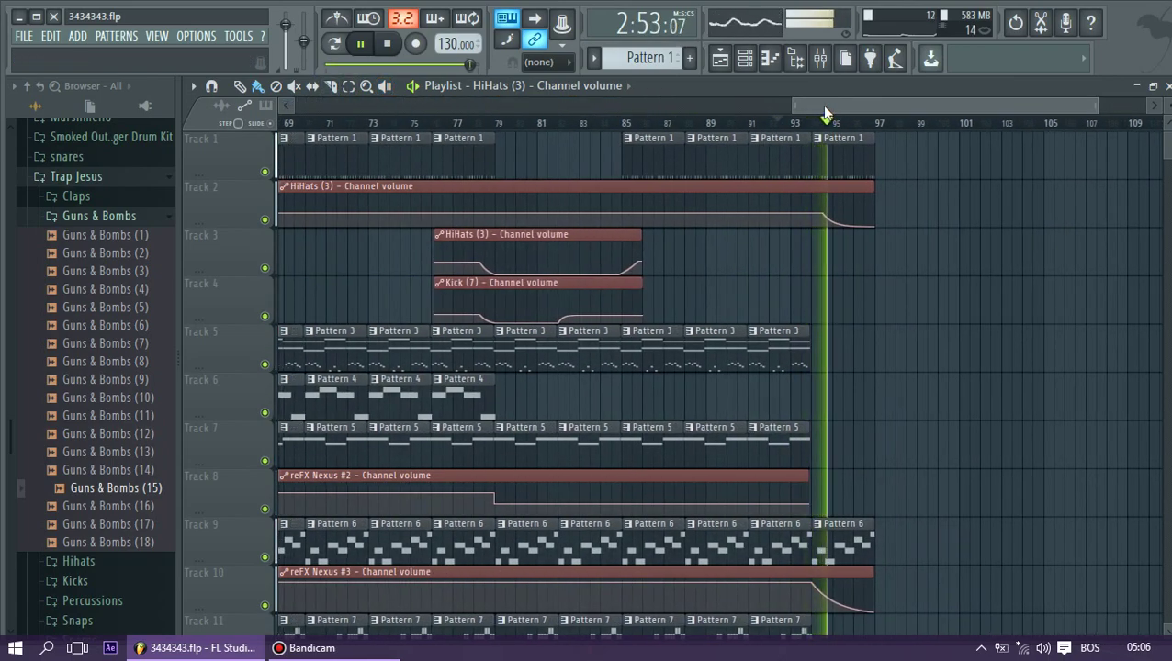
Move the start of the HiHats (3) fade-out earlier to about bar 93, keep its end at bar 97, and replay the ending
{"action": "key", "text": "space"}
{"action": "left_click_drag", "start_coordinate": [830, 214], "coordinate": [816, 215]}
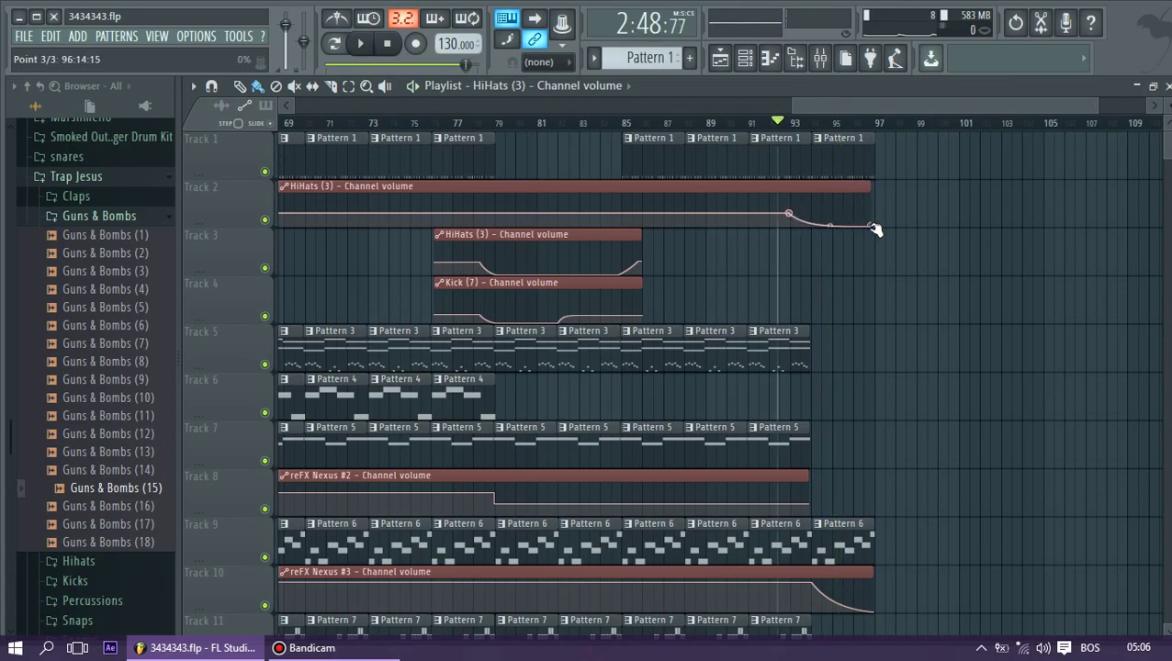
{"action": "key", "text": "space"}
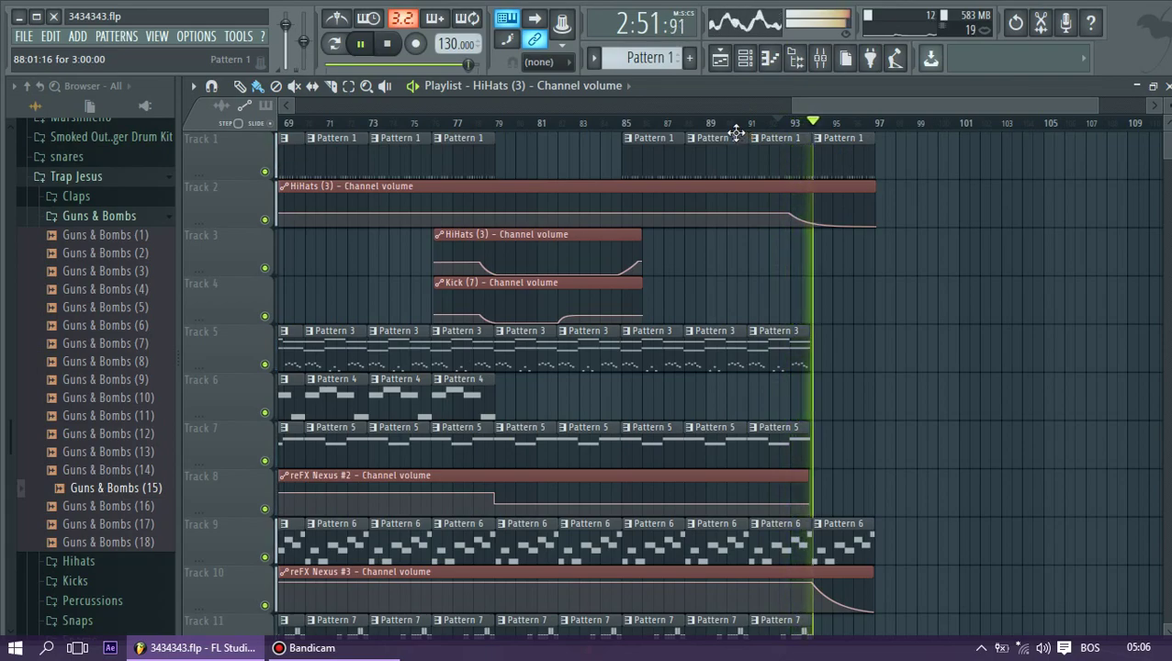
Add a Pattern 5 clip on Track 7 after the last ones and trim it to about one bar ending at bar 97
{"action": "scroll", "coordinate": [736, 135], "scroll_direction": "down", "scroll_amount": 2}
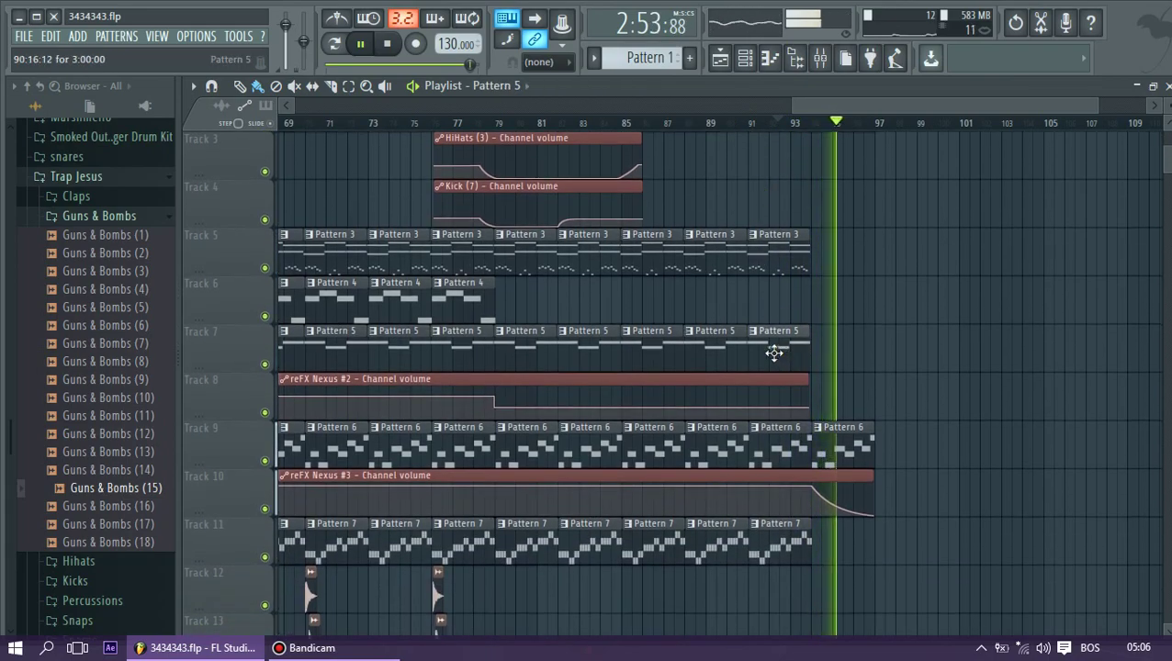
{"action": "left_click", "coordinate": [846, 343]}
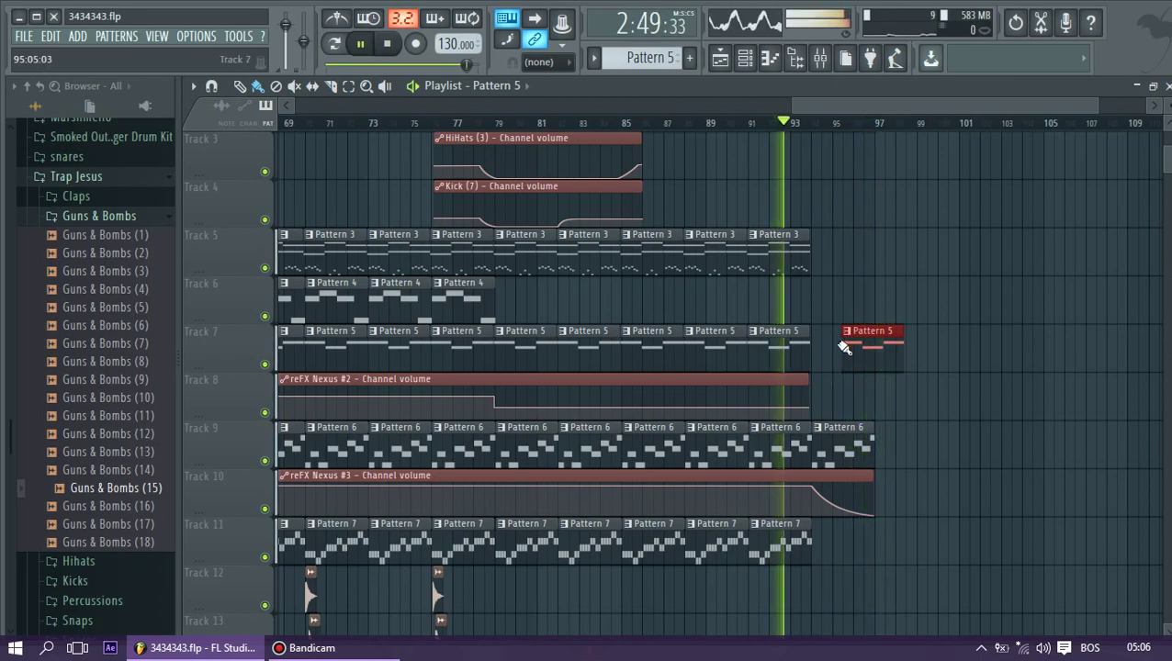
{"action": "mouse_move", "coordinate": [851, 343]}
{"action": "left_mouse_down"}
{"action": "mouse_move", "coordinate": [888, 342]}
{"action": "mouse_move", "coordinate": [867, 342]}
{"action": "left_mouse_up"}
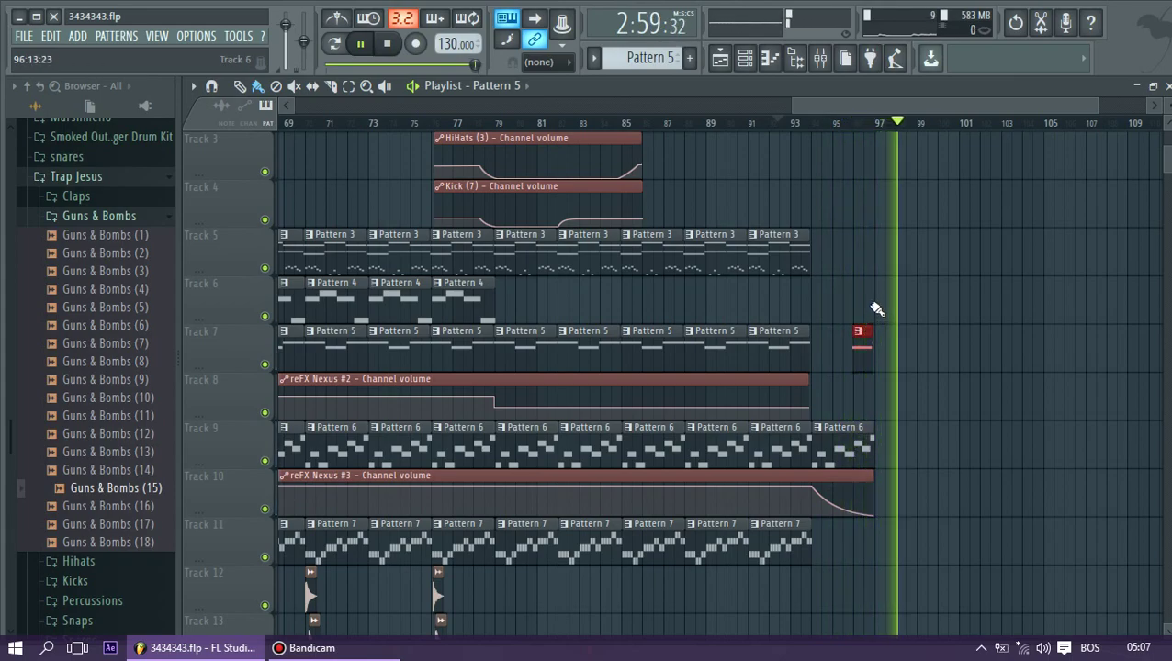
{"action": "key", "text": "space"}
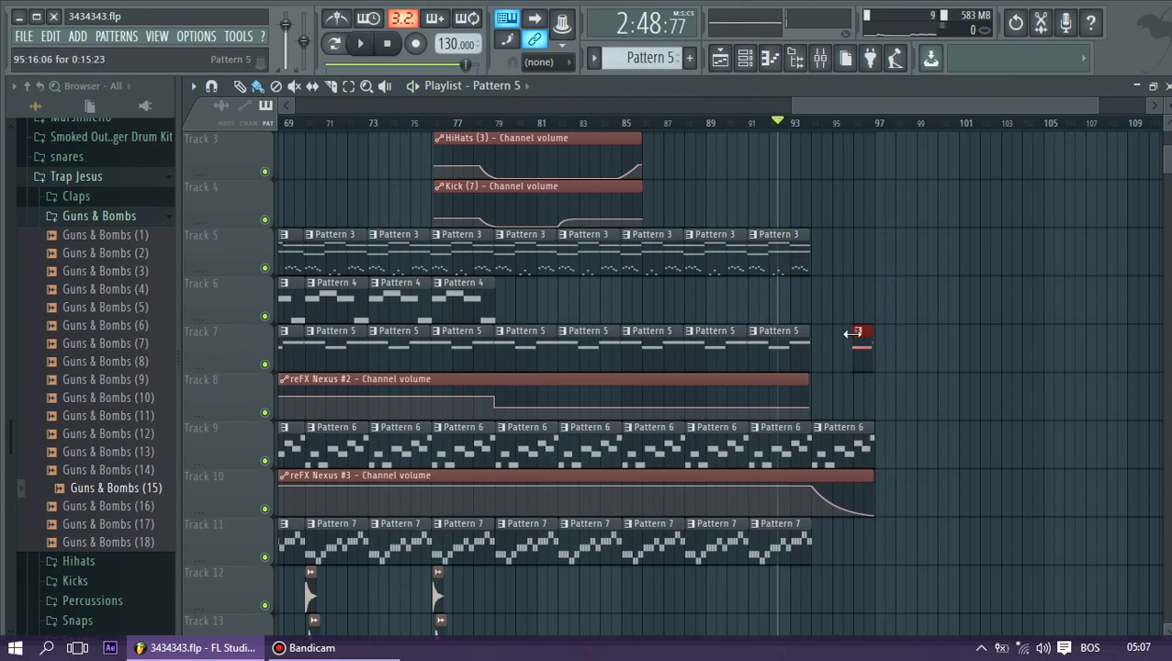
{"action": "left_click", "coordinate": [860, 336]}
{"action": "left_click", "coordinate": [864, 316]}
Place a copy of the shortened Pattern 5 clip on Track 12 just before bar 67 and play it back
{"action": "left_click_drag", "start_coordinate": [877, 106], "coordinate": [733, 106]}
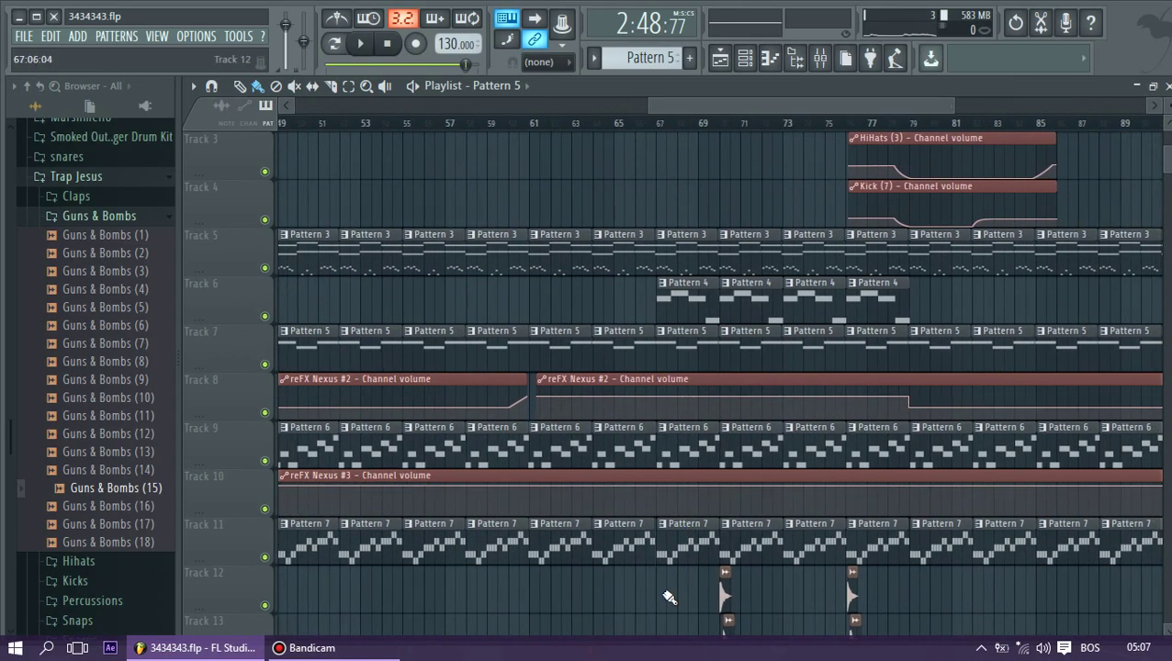
{"action": "left_click_drag", "start_coordinate": [850, 107], "coordinate": [937, 107]}
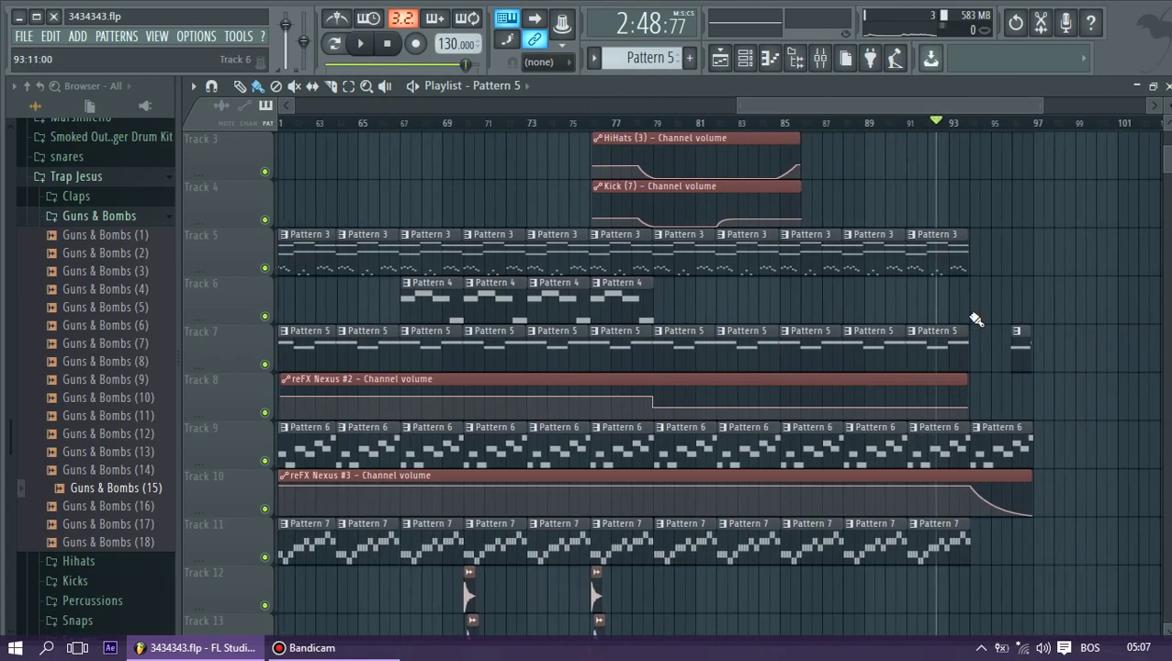
{"action": "double_click", "coordinate": [1022, 349]}
{"action": "left_click", "coordinate": [722, 57]}
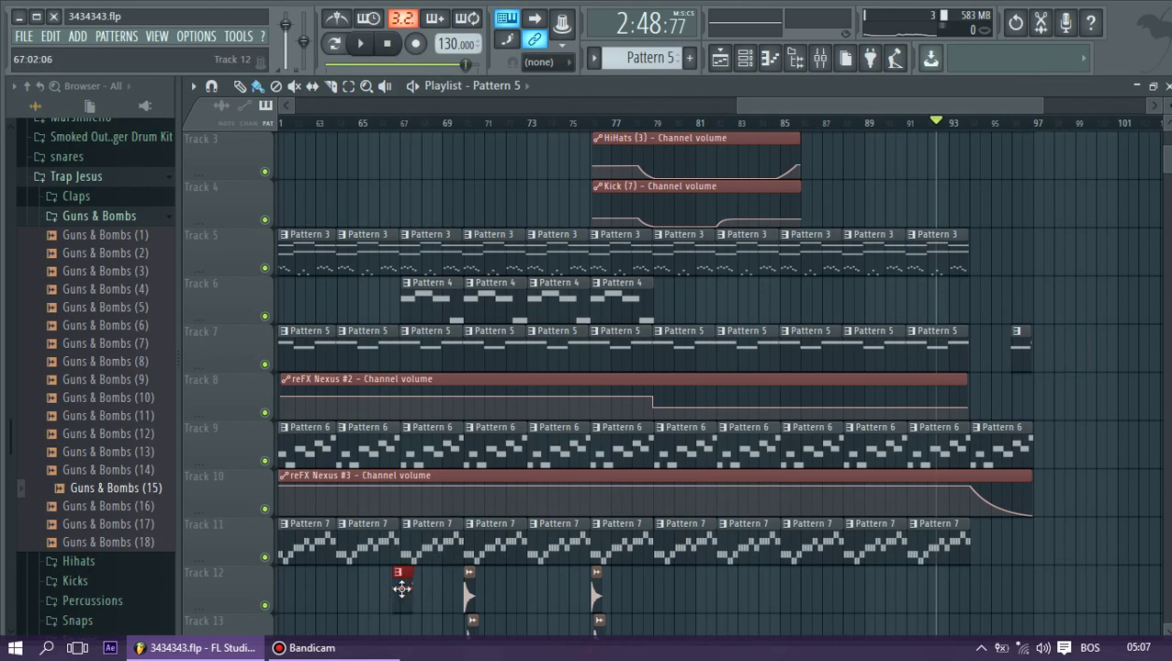
{"action": "key", "text": "space"}
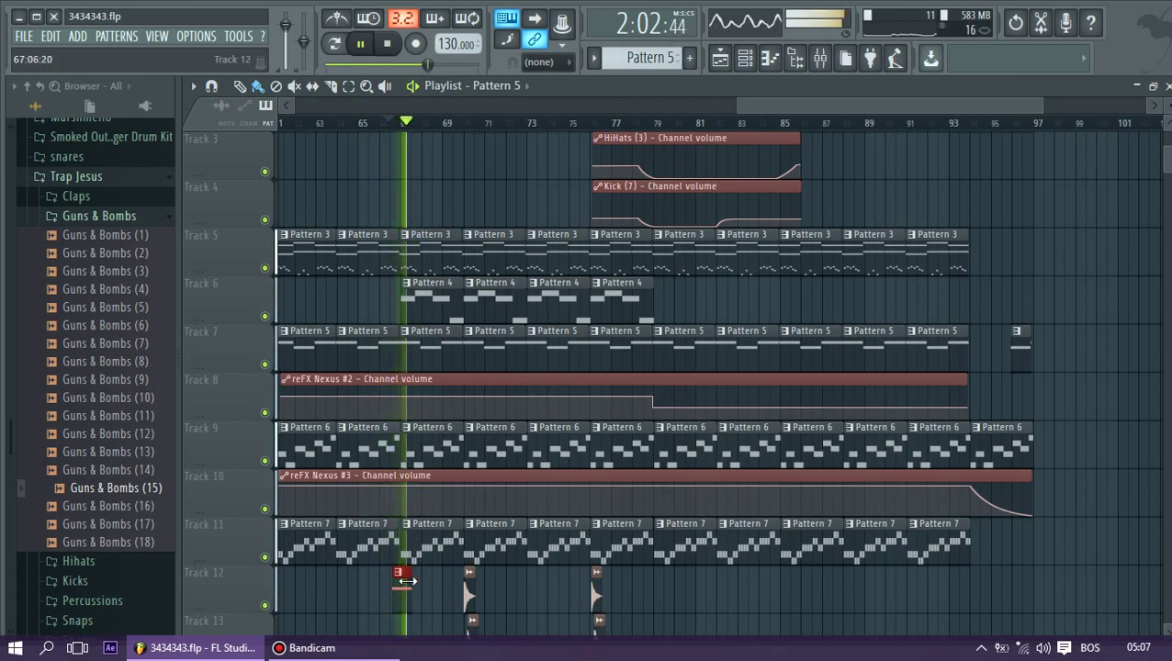
Listen to the short Pattern 5 clip with Track 12 soloed, and restore all tracks
{"action": "left_click_drag", "start_coordinate": [737, 108], "coordinate": [926, 112]}
{"action": "left_click_drag", "start_coordinate": [957, 109], "coordinate": [790, 111]}
{"action": "right_click", "coordinate": [264, 605]}
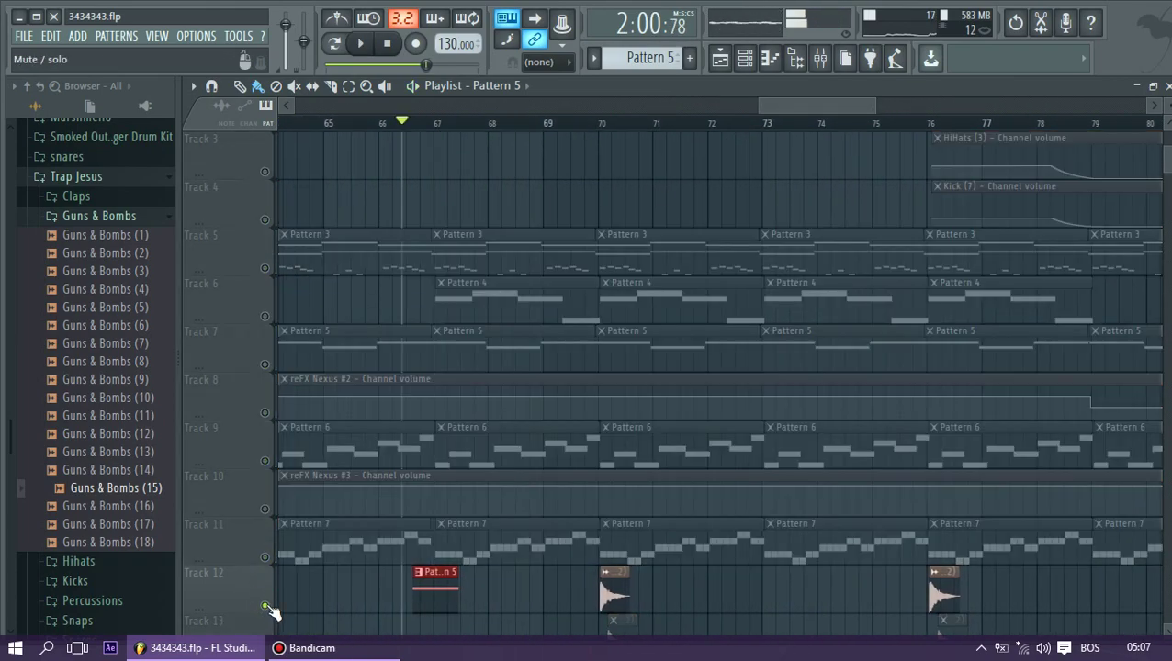
{"action": "right_click", "coordinate": [264, 605]}
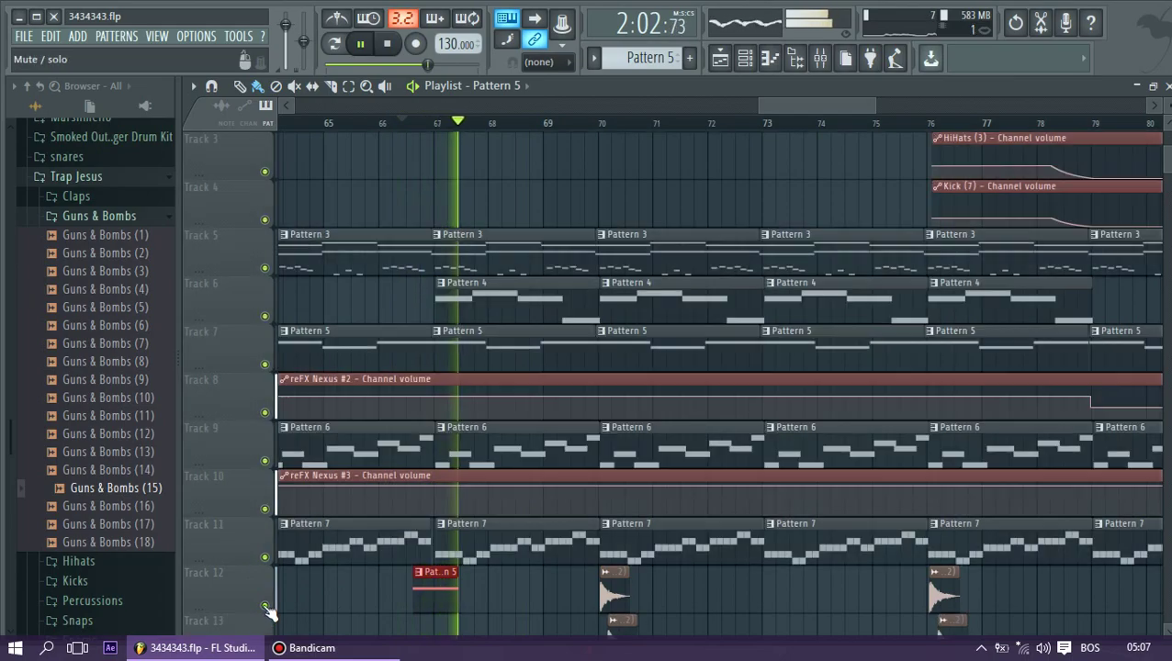
Trim the Pattern 5 clip on Track 12 to about half a bar around bar 67, checking it in solo and in the full mix
{"action": "left_click_drag", "start_coordinate": [459, 591], "coordinate": [433, 587]}
{"action": "right_click", "coordinate": [265, 606]}
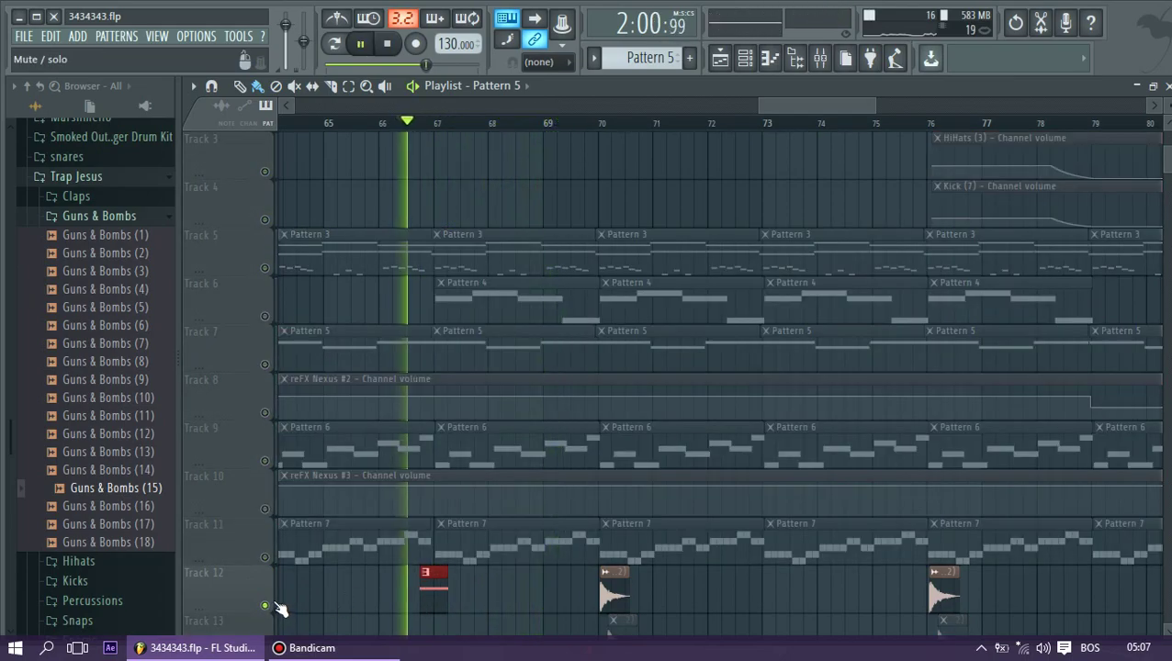
{"action": "right_click", "coordinate": [264, 605]}
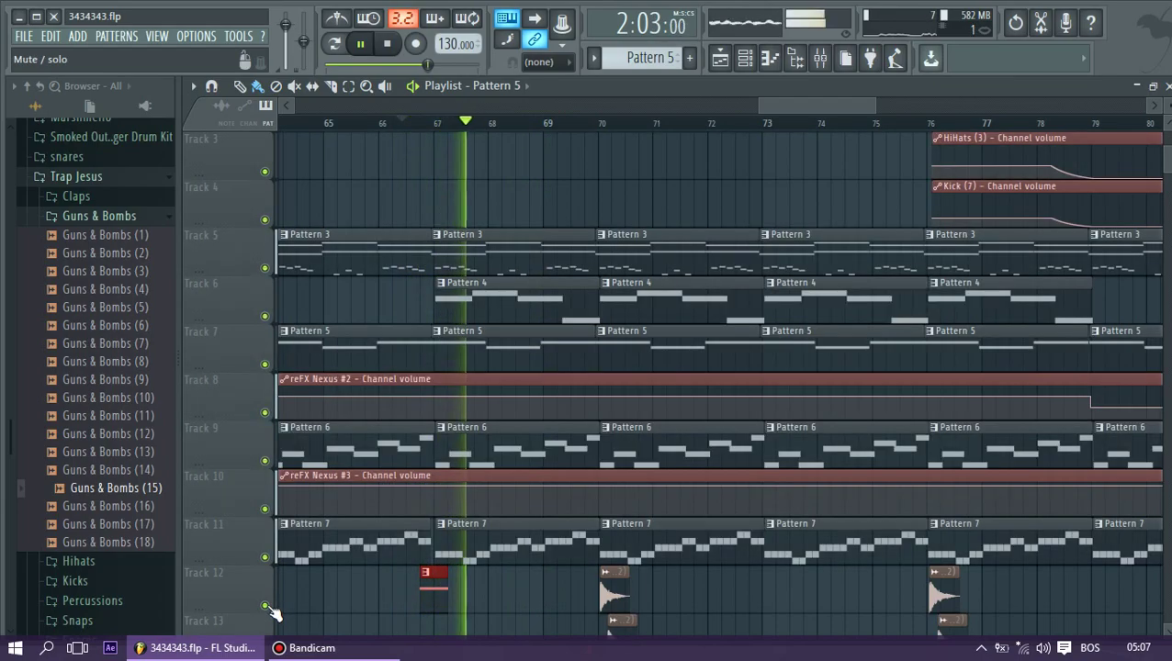
{"action": "left_click", "coordinate": [425, 127]}
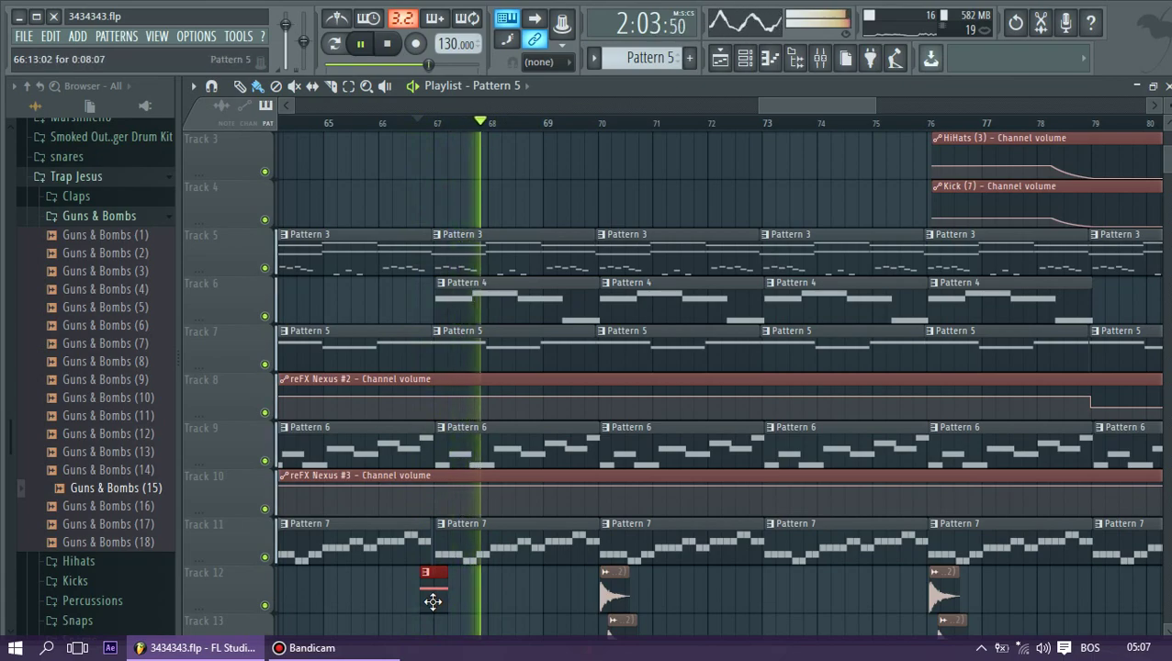
Check the notes of Pattern 5 in the piano roll, and place another short Pattern 5 clip on Track 13 at bar 10
{"action": "key", "text": "space"}
{"action": "double_click", "coordinate": [429, 580]}
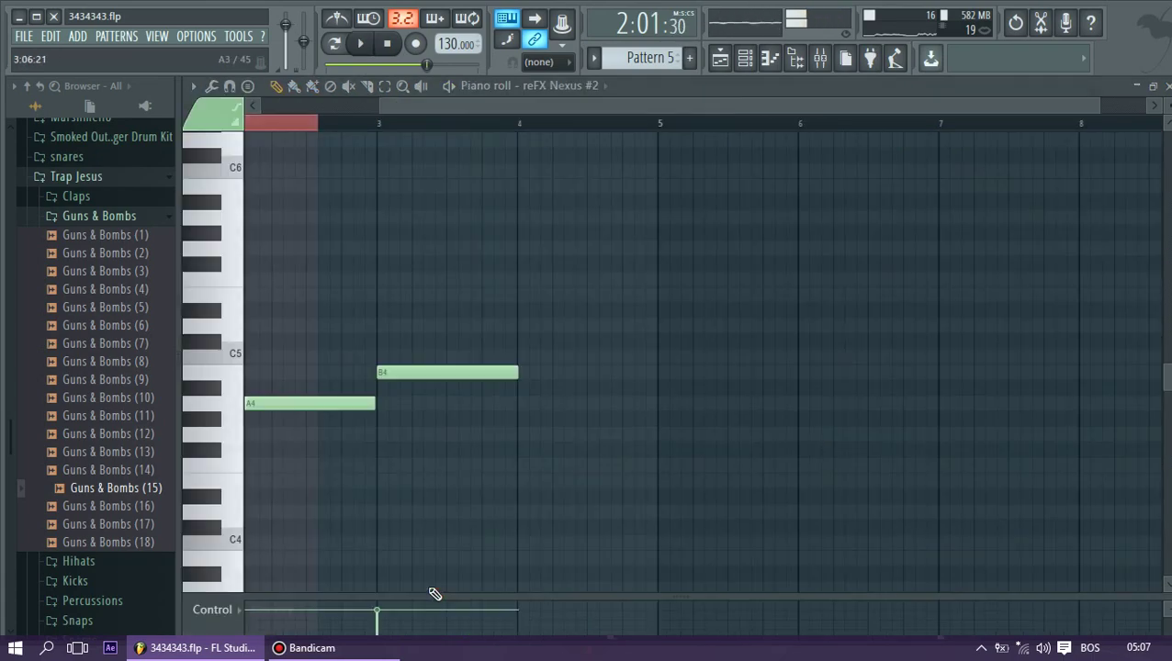
{"action": "left_click", "coordinate": [720, 59]}
{"action": "left_click_drag", "start_coordinate": [780, 107], "coordinate": [417, 91]}
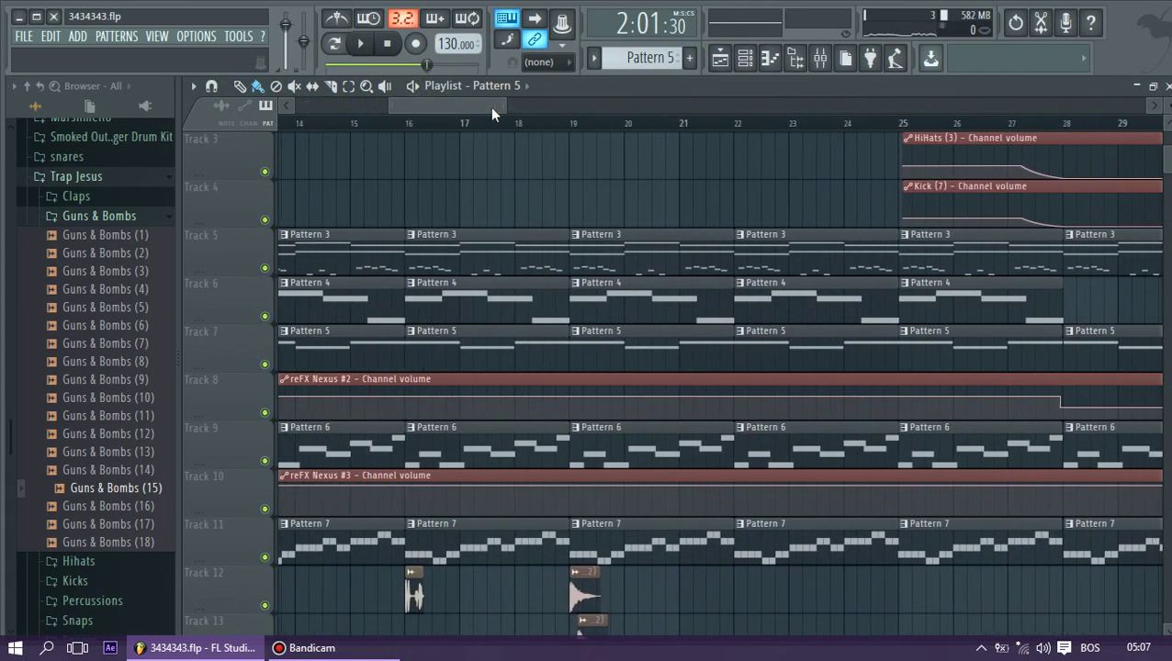
{"action": "left_click_drag", "start_coordinate": [506, 106], "coordinate": [453, 106]}
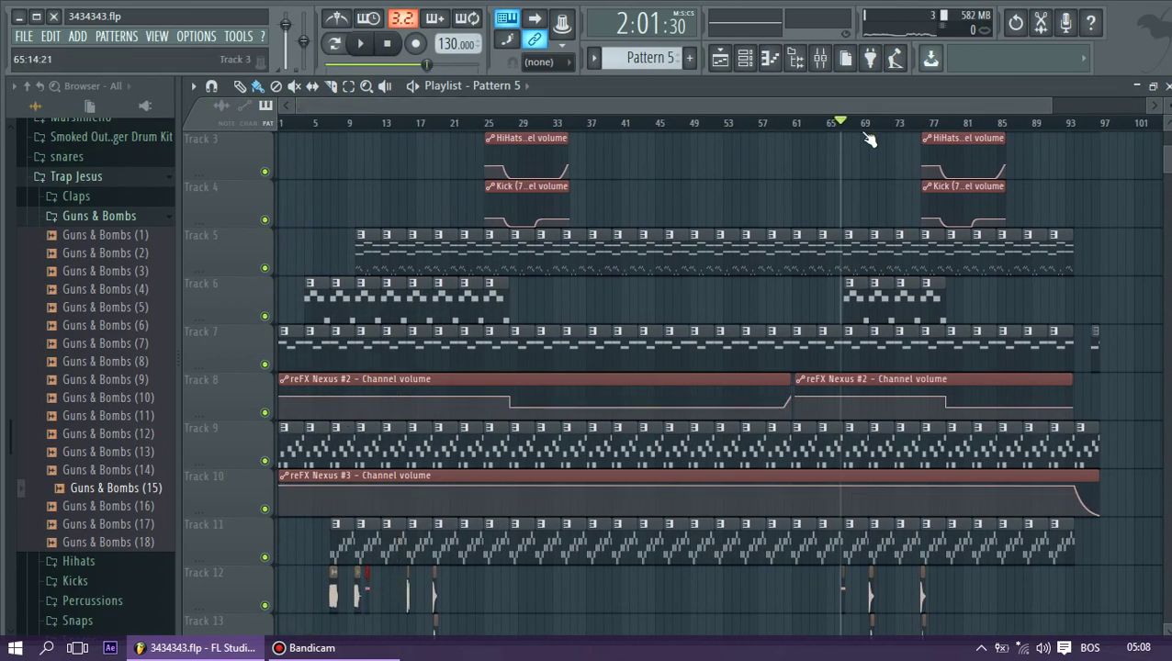
{"action": "left_click_drag", "start_coordinate": [1032, 111], "coordinate": [416, 100]}
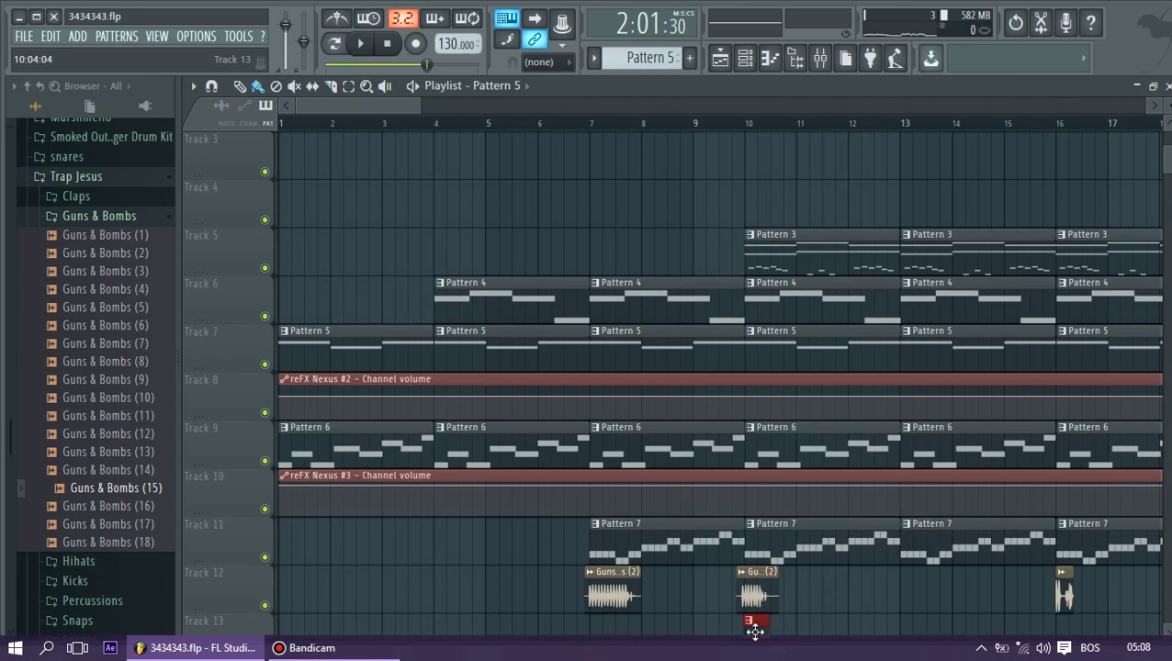
Play the section from bar 7 and move the second Guns & Bombs (2) clip on Track 12 earlier, between bars 8 and 9
{"action": "left_click", "coordinate": [599, 127]}
{"action": "key", "text": "space"}
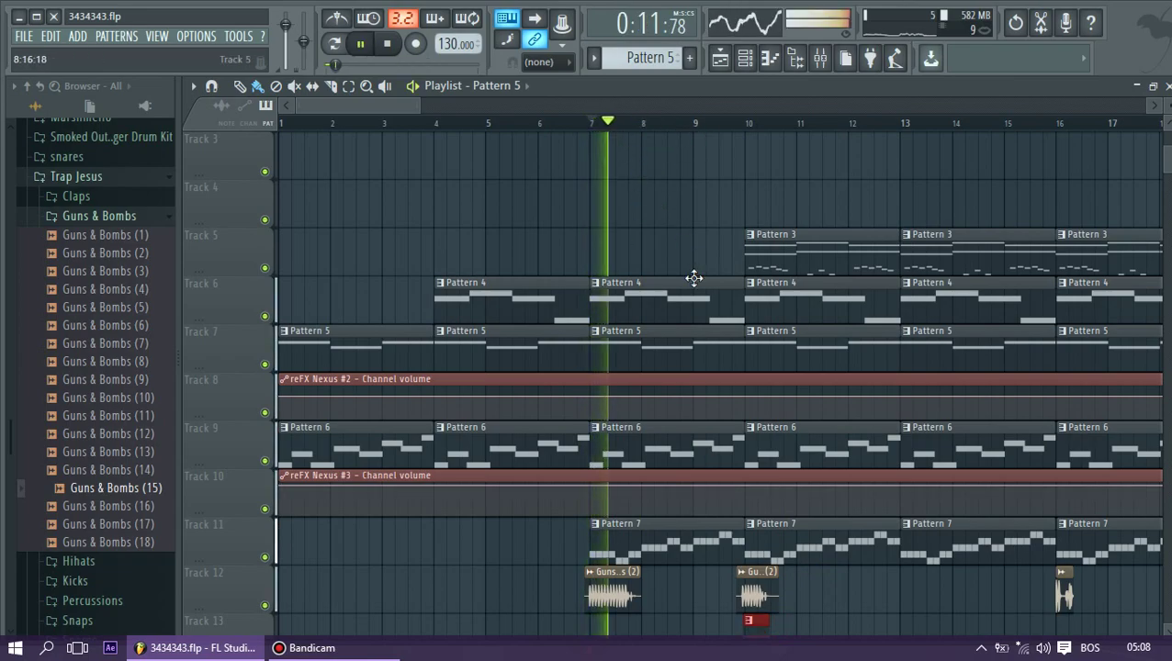
{"action": "scroll", "coordinate": [693, 290], "scroll_direction": "down", "scroll_amount": 3}
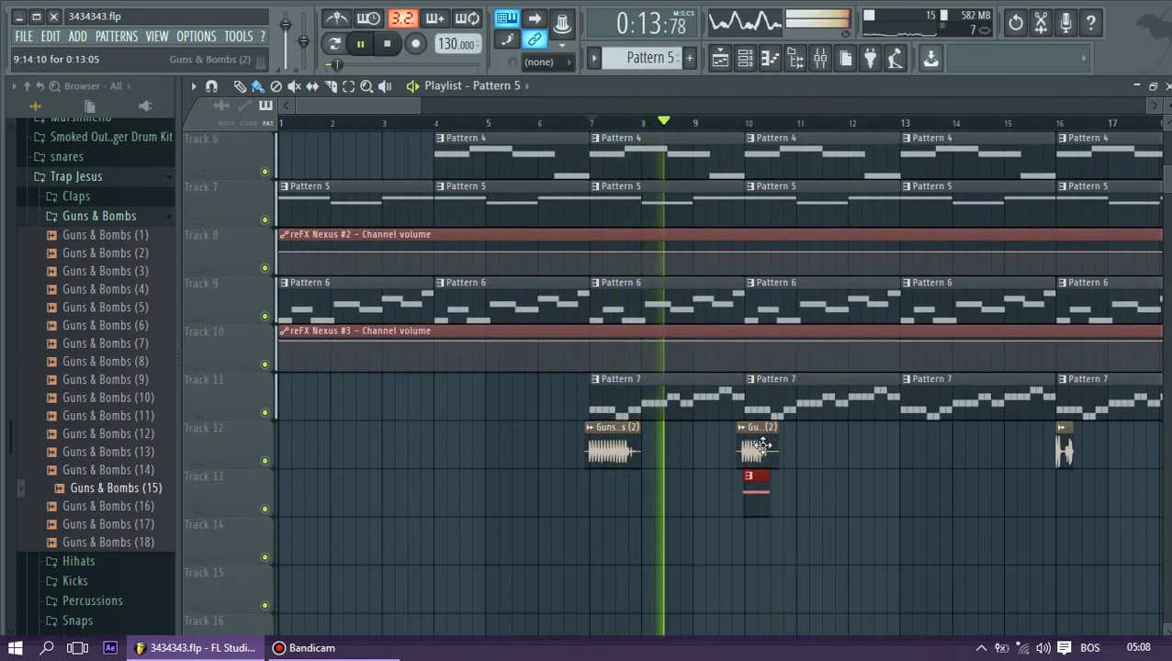
{"action": "scroll", "coordinate": [812, 450], "scroll_direction": "up", "scroll_amount": 1}
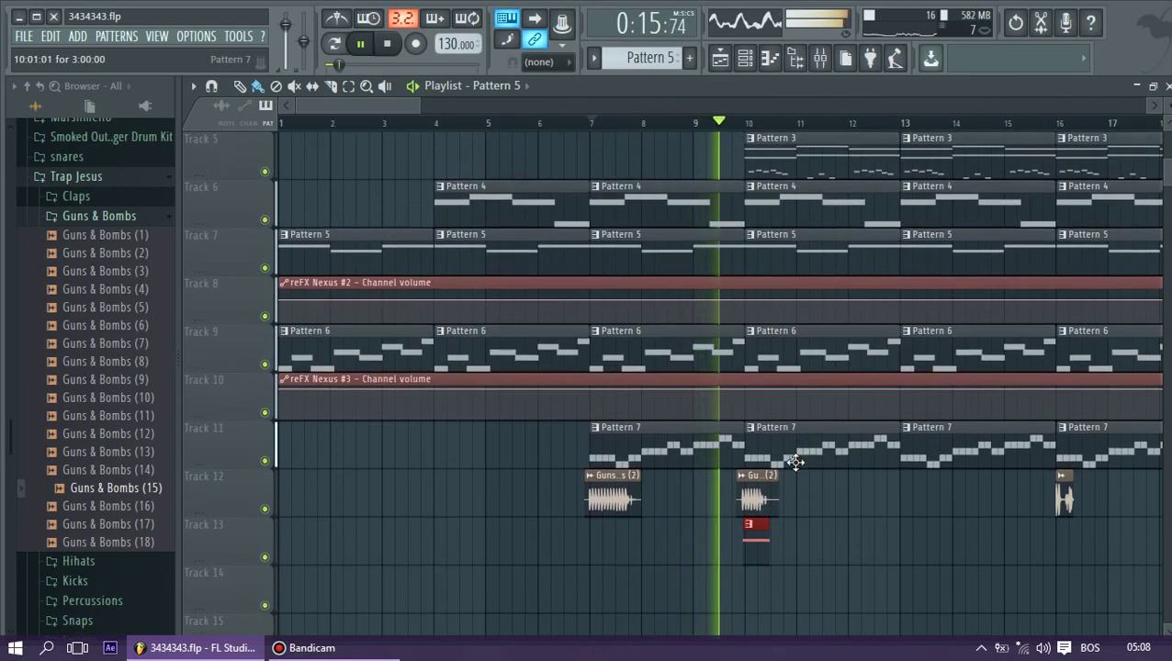
{"action": "left_click_drag", "start_coordinate": [744, 479], "coordinate": [670, 483]}
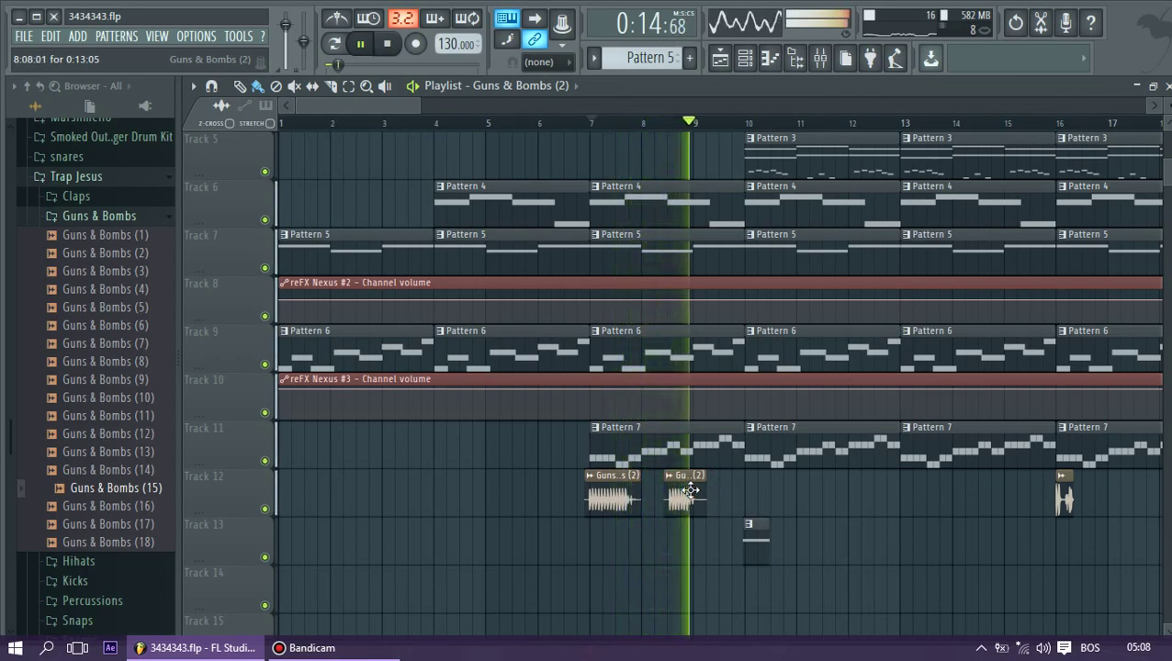
{"action": "left_click_drag", "start_coordinate": [690, 490], "coordinate": [698, 491]}
{"action": "key", "text": "space"}
Create an automation clip for the channel volume of Guns & Bombs (2) and bring it into view on Track 16
{"action": "double_click", "coordinate": [695, 496]}
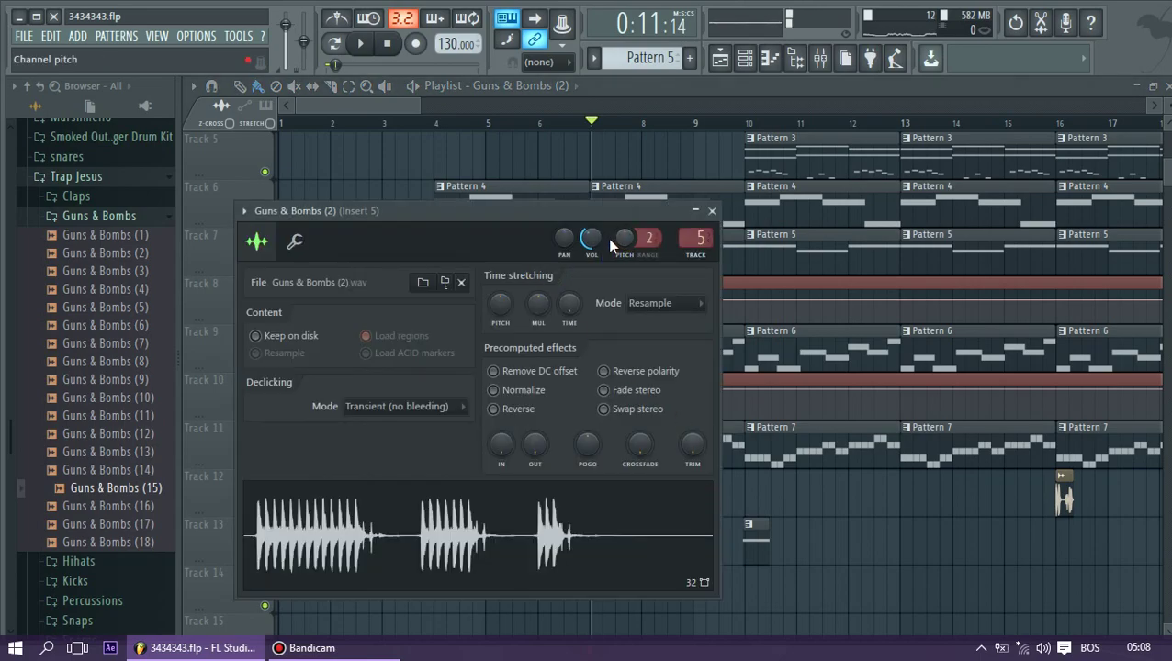
{"action": "right_click", "coordinate": [602, 244]}
{"action": "left_click", "coordinate": [666, 353]}
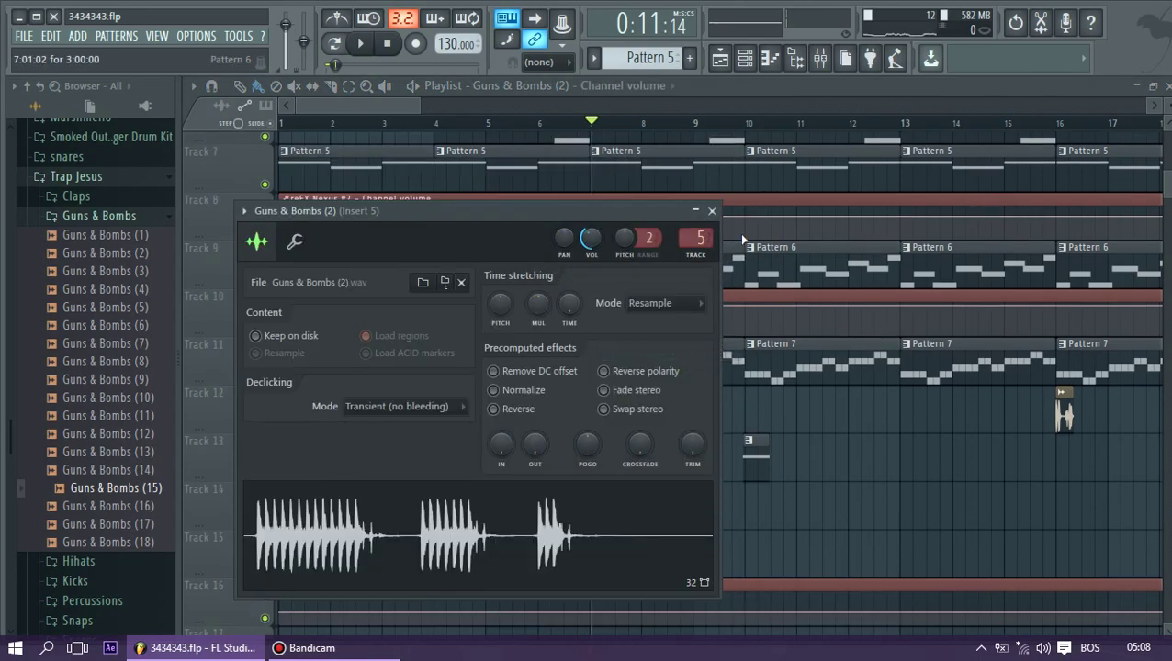
{"action": "left_click", "coordinate": [712, 212]}
{"action": "scroll", "coordinate": [629, 432], "scroll_direction": "down", "scroll_amount": 2}
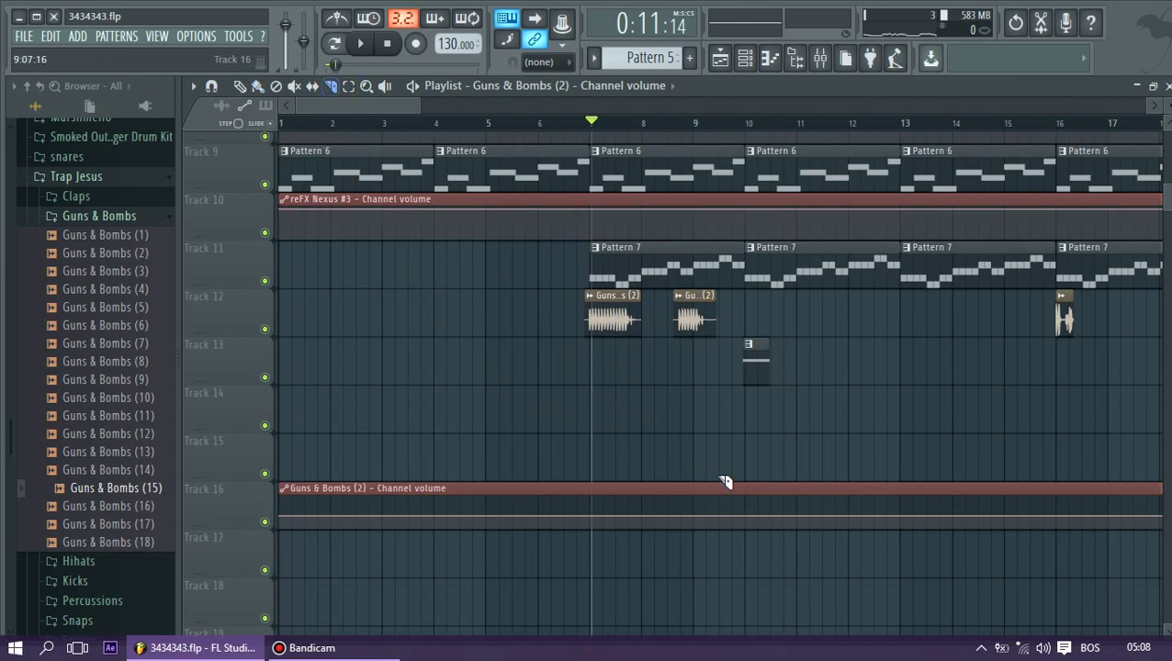
Slice the Guns & Bombs (2) volume automation on Track 16 and delete everything outside the piece between bars 8 and 10
{"action": "left_click_drag", "start_coordinate": [751, 649], "coordinate": [750, 643]}
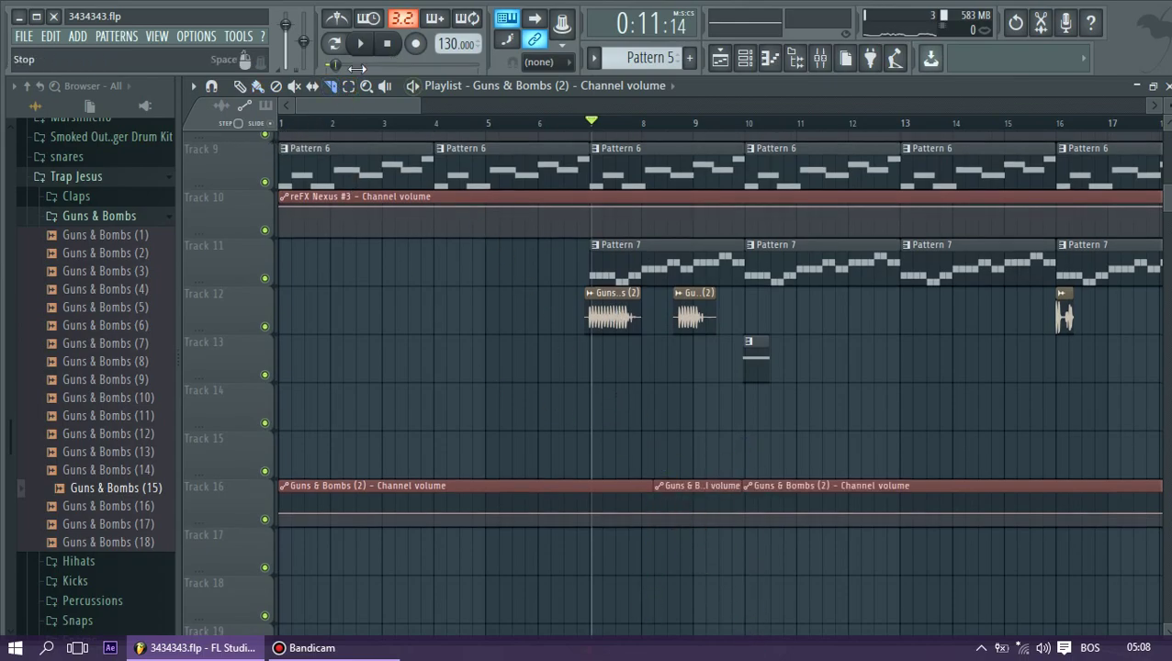
{"action": "right_click", "coordinate": [544, 501]}
{"action": "right_click", "coordinate": [832, 505]}
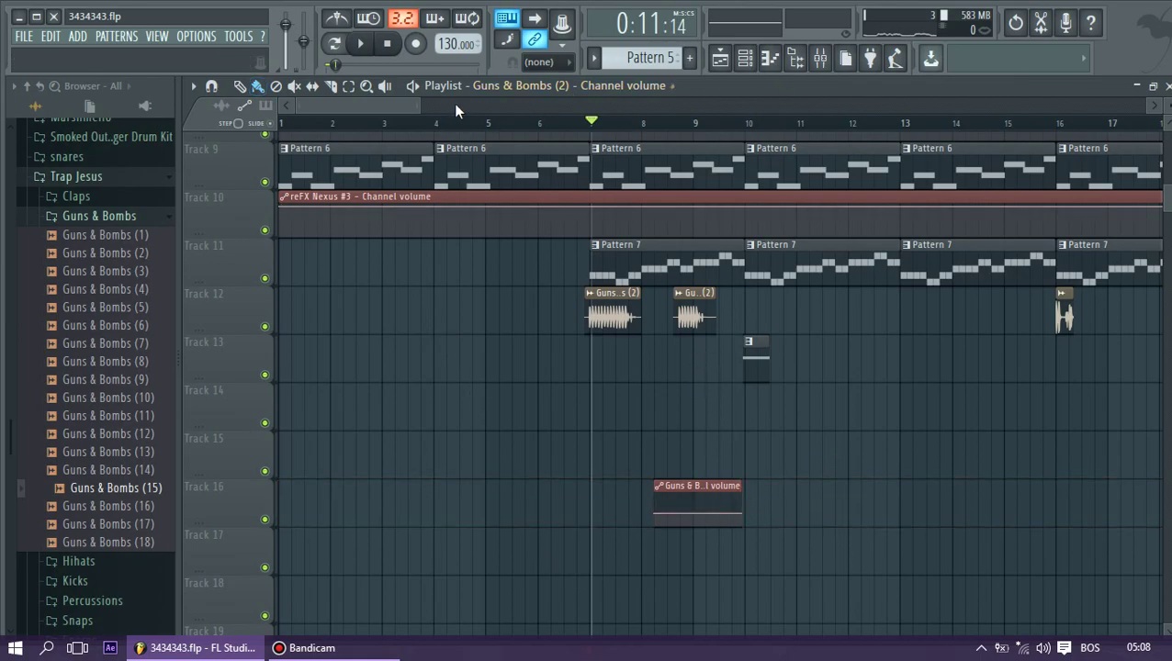
Move the automation piece under the second Guns & Bombs (2) clip, shape it as a curved fade-out, and play it back
{"action": "left_click_drag", "start_coordinate": [426, 104], "coordinate": [359, 100]}
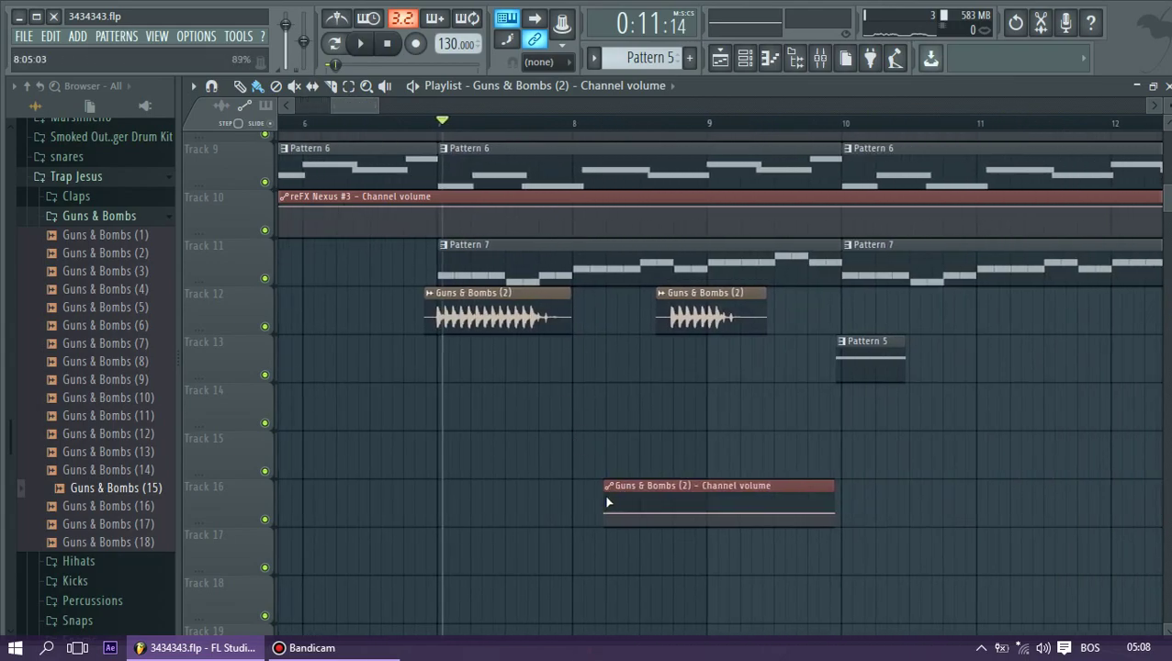
{"action": "left_click_drag", "start_coordinate": [658, 486], "coordinate": [706, 491]}
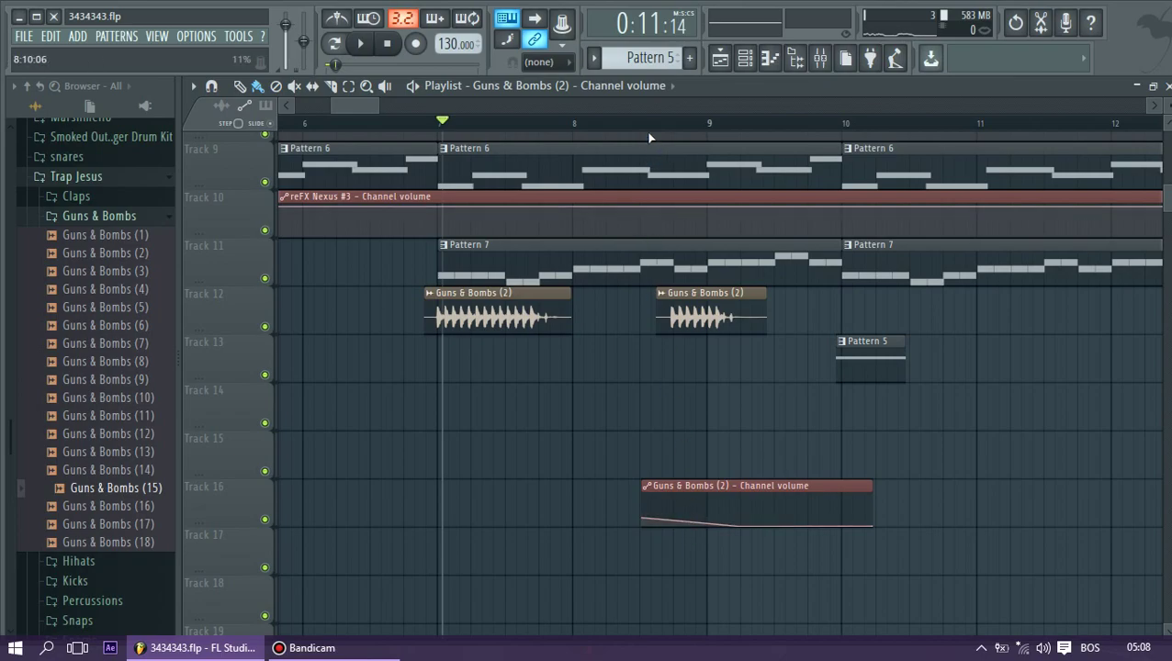
{"action": "key", "text": "space"}
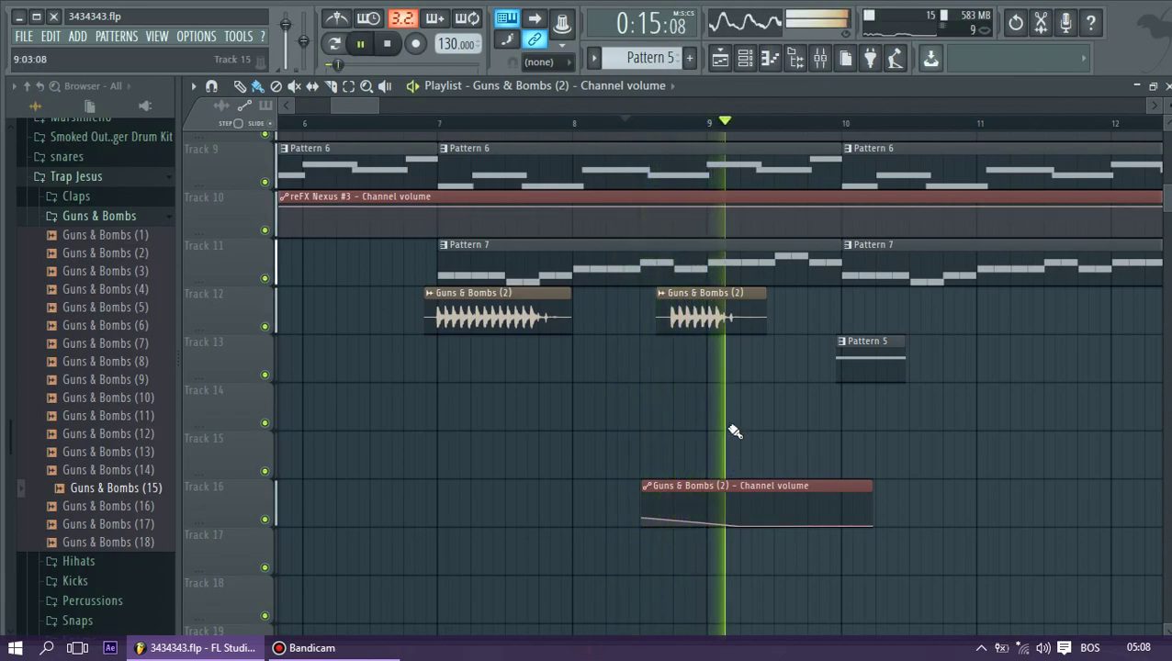
{"action": "key", "text": "space"}
{"action": "key", "text": "space"}
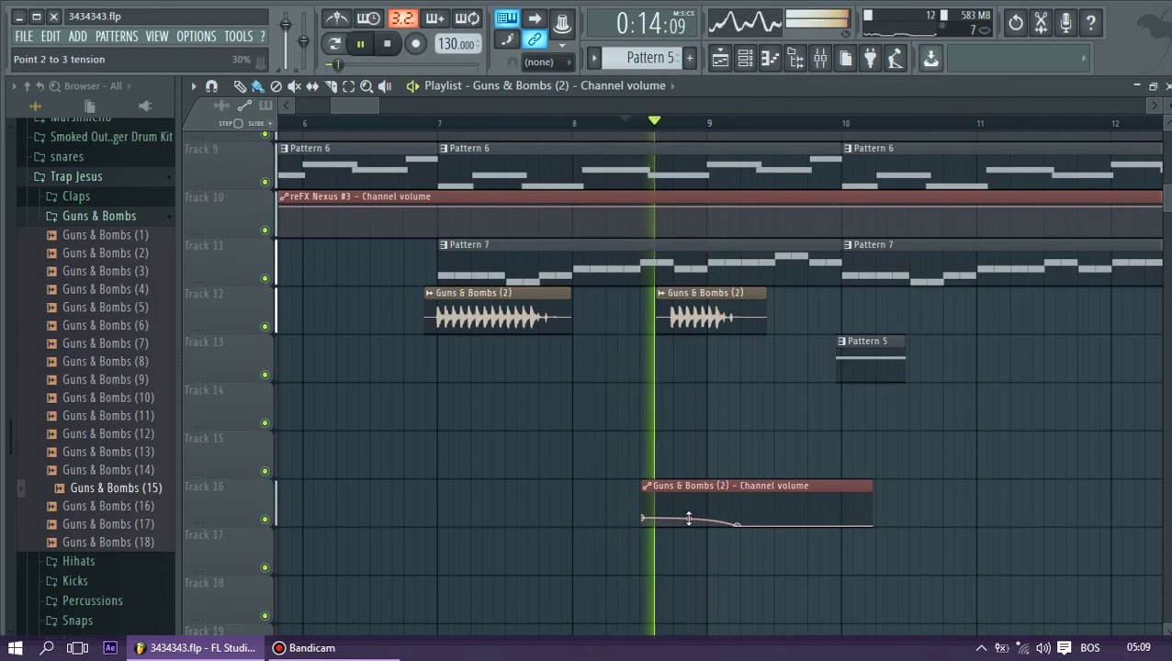
Review the whole arrangement, play the ending from around bar 97, and check the Pattern 6 clip on Track 17 in solo
{"action": "scroll", "coordinate": [760, 483], "scroll_direction": "up", "scroll_amount": 2}
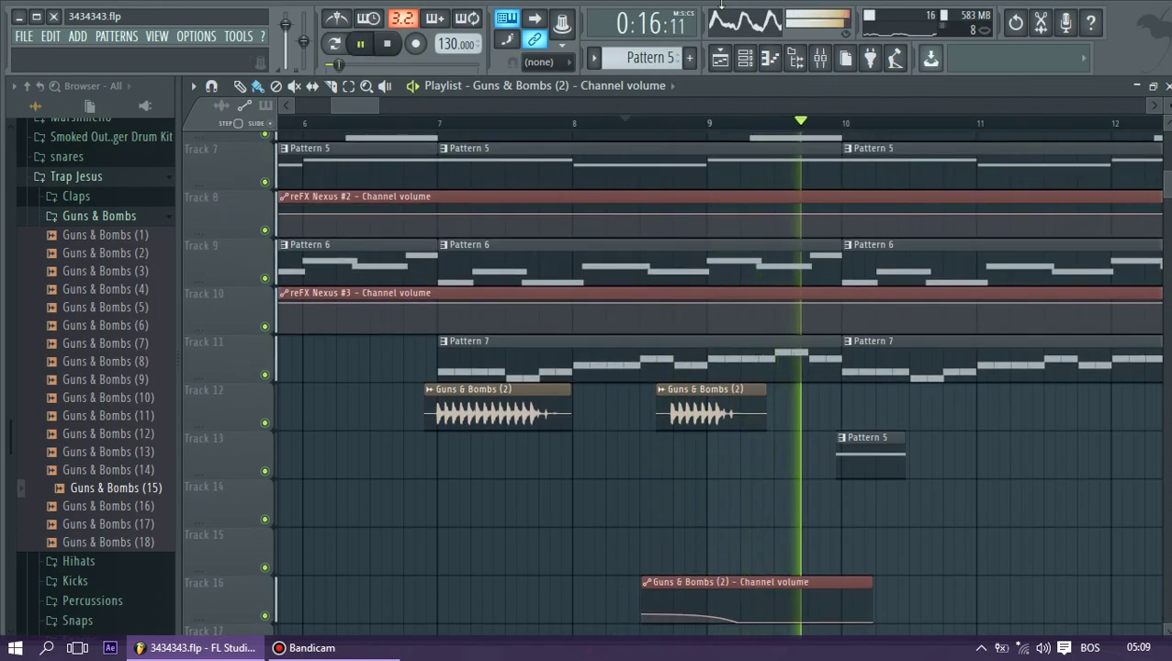
{"action": "scroll", "coordinate": [812, 135], "scroll_direction": "down", "scroll_amount": 10}
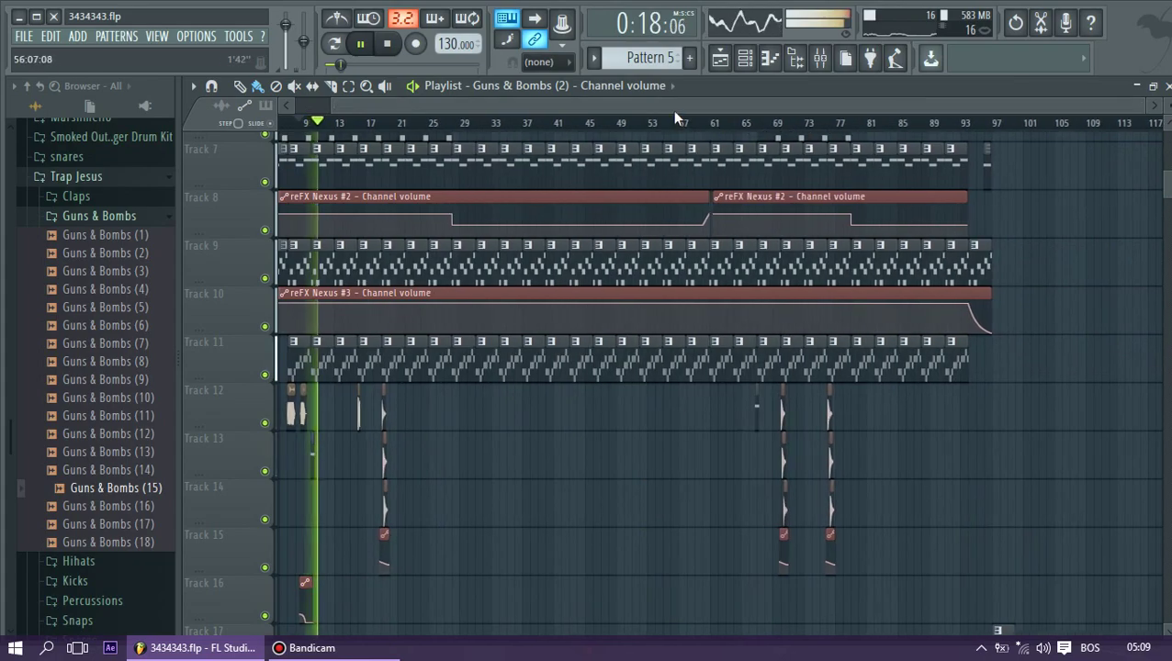
{"action": "left_click_drag", "start_coordinate": [674, 108], "coordinate": [638, 110]}
{"action": "scroll", "coordinate": [749, 225], "scroll_direction": "up", "scroll_amount": 4}
{"action": "scroll", "coordinate": [748, 228], "scroll_direction": "down", "scroll_amount": 5}
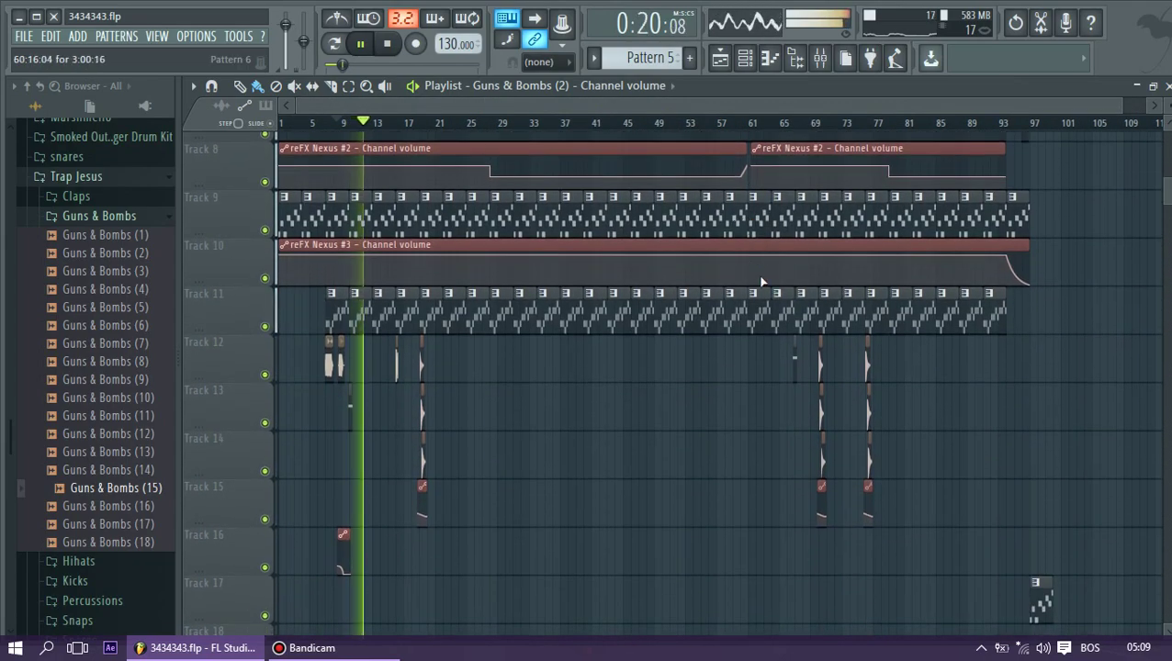
{"action": "scroll", "coordinate": [734, 366], "scroll_direction": "down", "scroll_amount": 3}
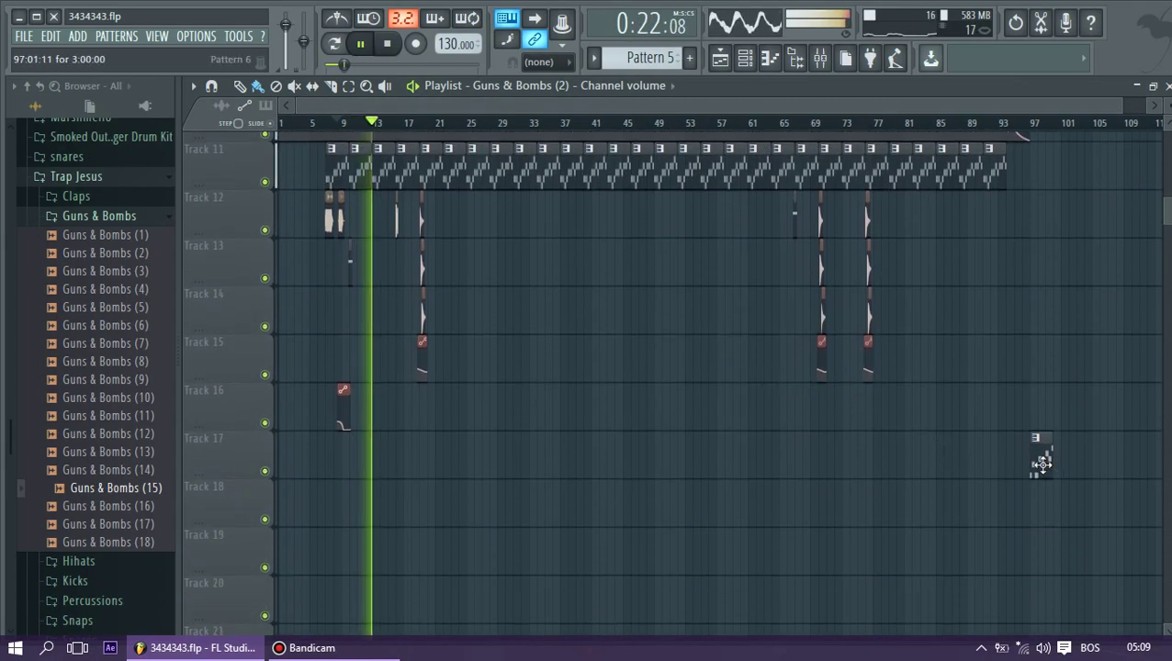
{"action": "left_click", "coordinate": [1037, 126]}
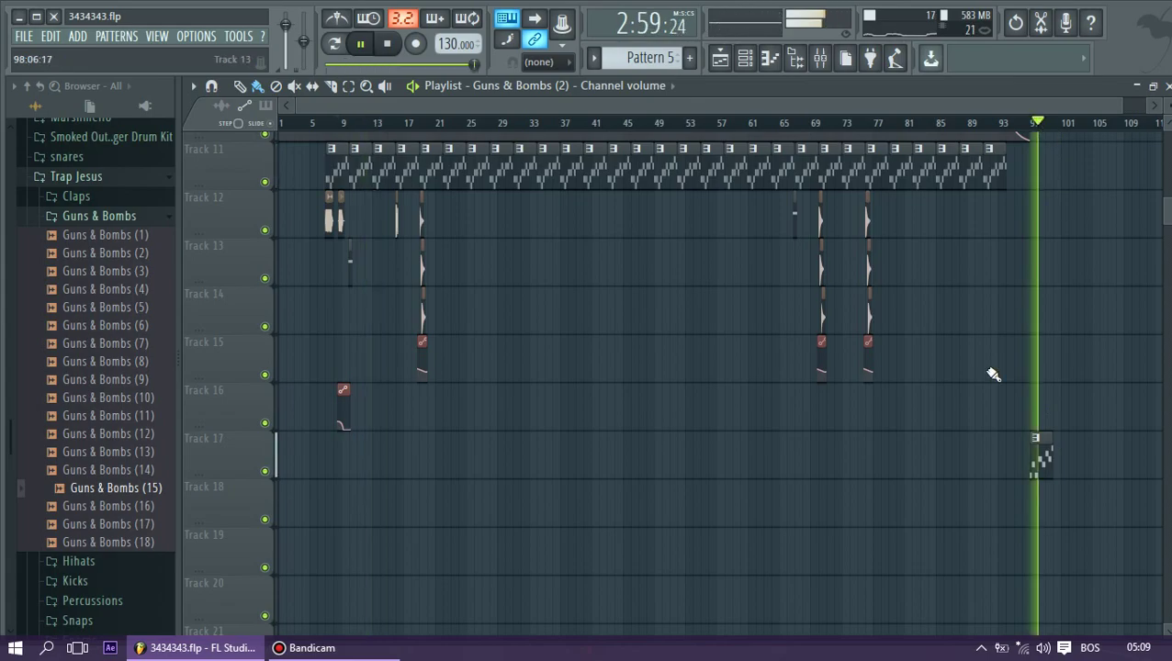
{"action": "right_click", "coordinate": [270, 474]}
{"action": "right_click", "coordinate": [270, 474]}
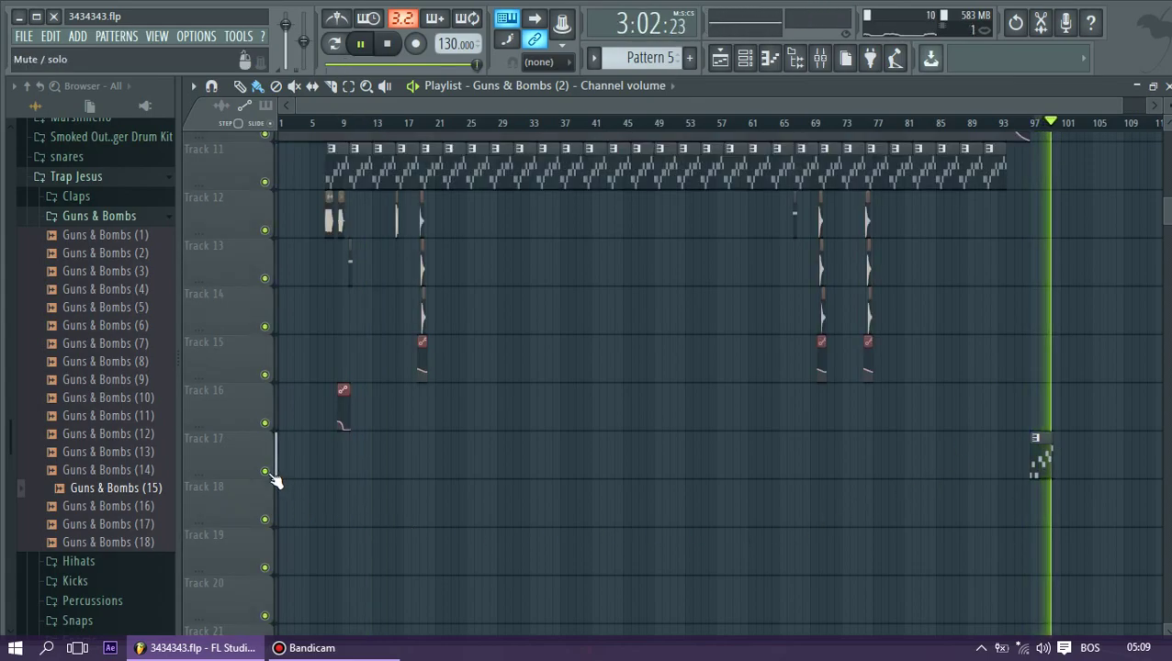
{"action": "scroll", "coordinate": [1057, 134], "scroll_direction": "up", "scroll_amount": 4}
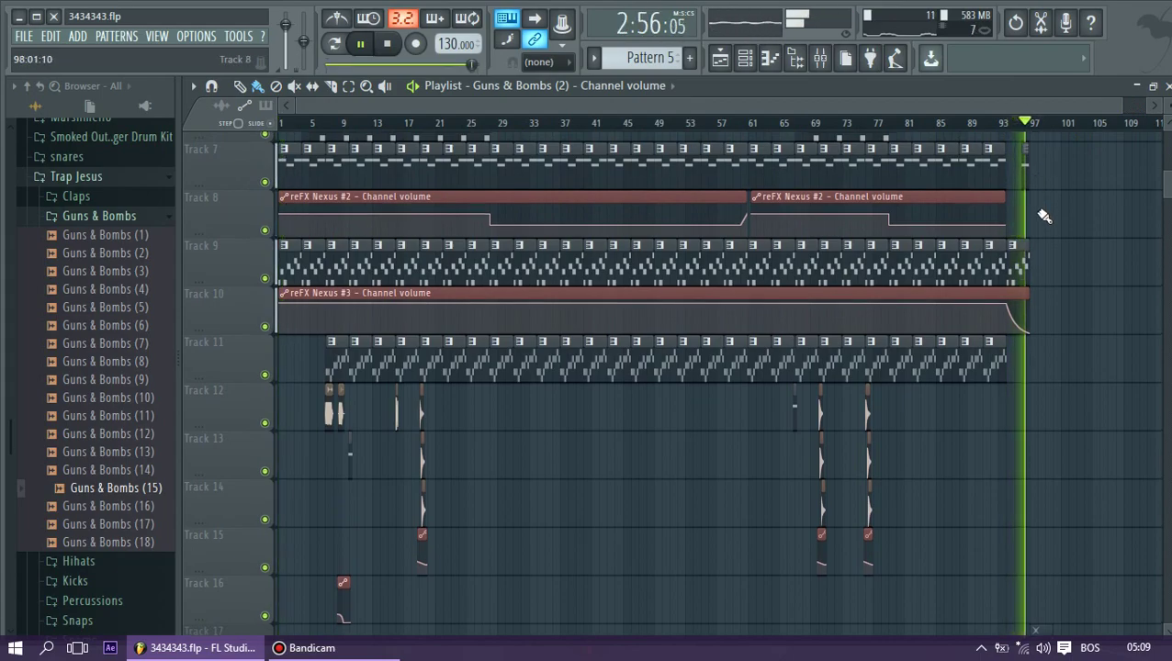
{"action": "scroll", "coordinate": [921, 216], "scroll_direction": "up", "scroll_amount": 6}
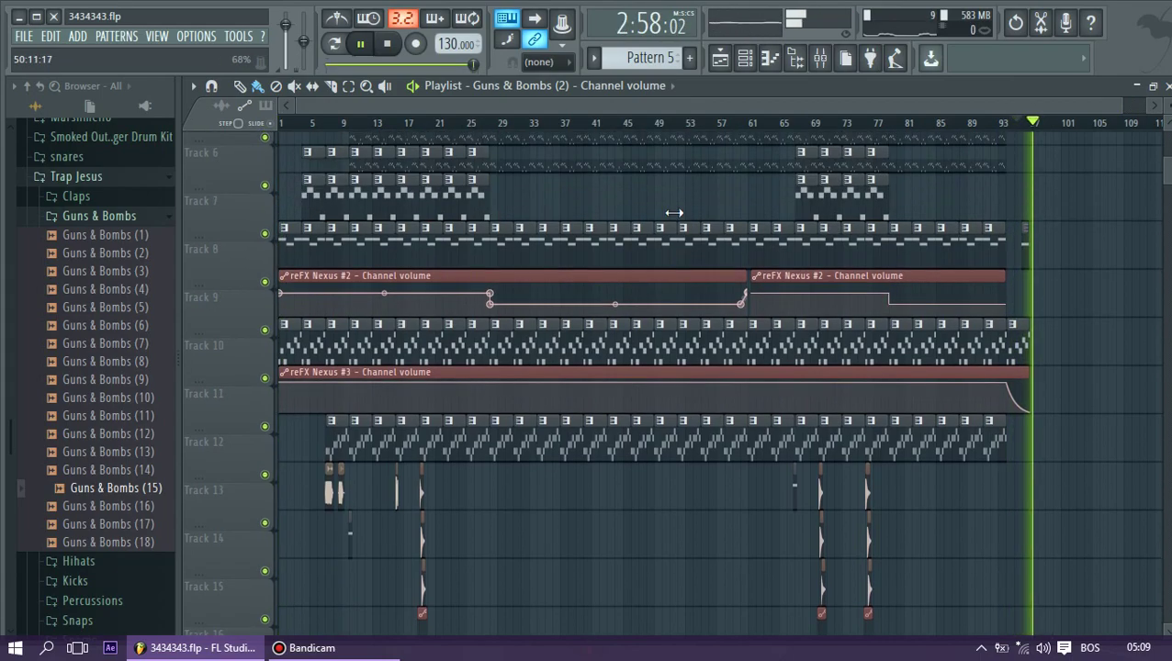
Reduce the playlist's track height to check the lower tracks, and stop playback
{"action": "scroll", "coordinate": [643, 209], "scroll_direction": "down", "scroll_amount": 4}
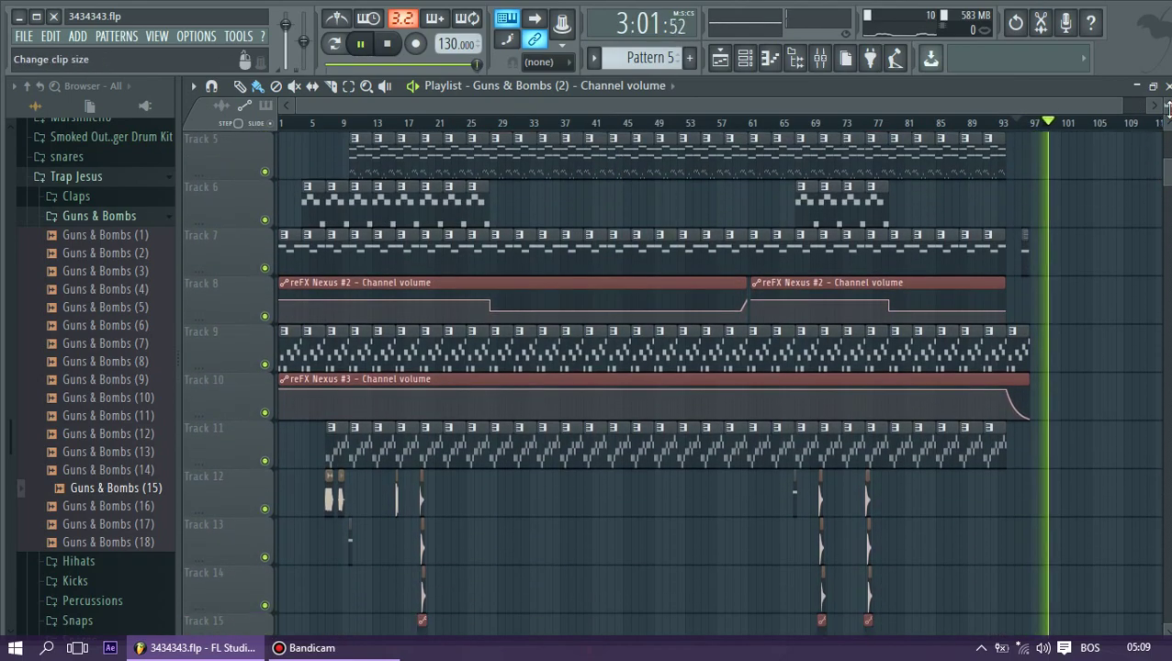
{"action": "mouse_move", "coordinate": [1169, 108]}
{"action": "left_mouse_down"}
{"action": "mouse_move", "coordinate": [1169, 71]}
{"action": "mouse_move", "coordinate": [1169, 175]}
{"action": "mouse_move", "coordinate": [1168, 110]}
{"action": "left_mouse_up"}
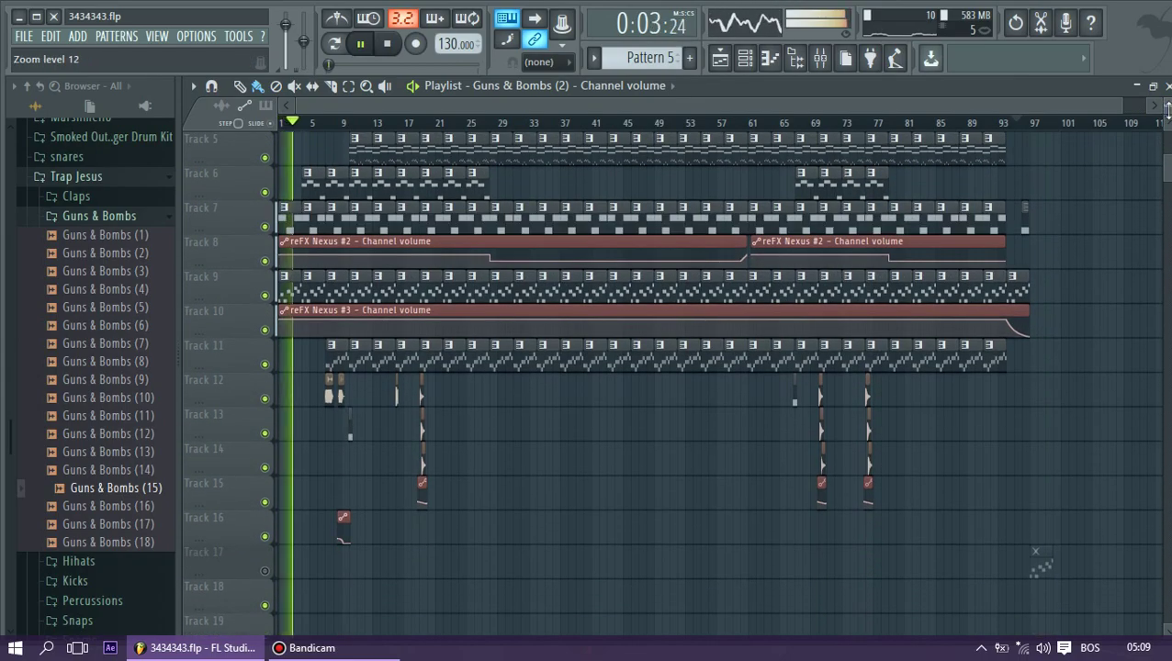
{"action": "key", "text": "space"}
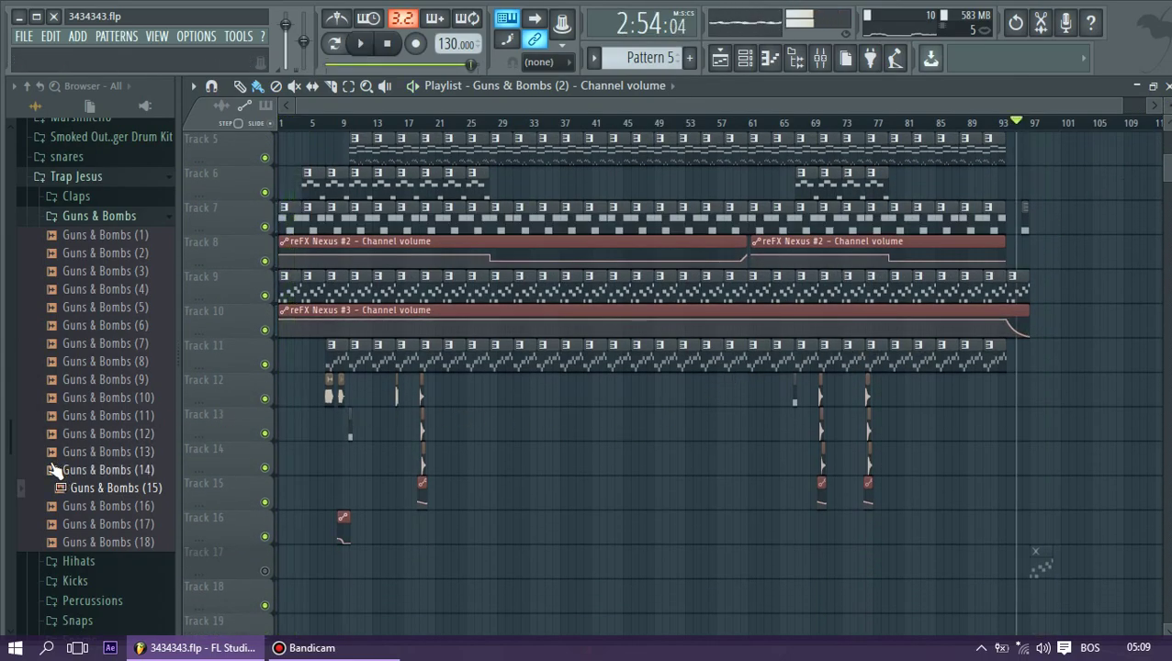
Open the Speech folder in the sample browser and preview the human beatbox sound
{"action": "left_click", "coordinate": [28, 86]}
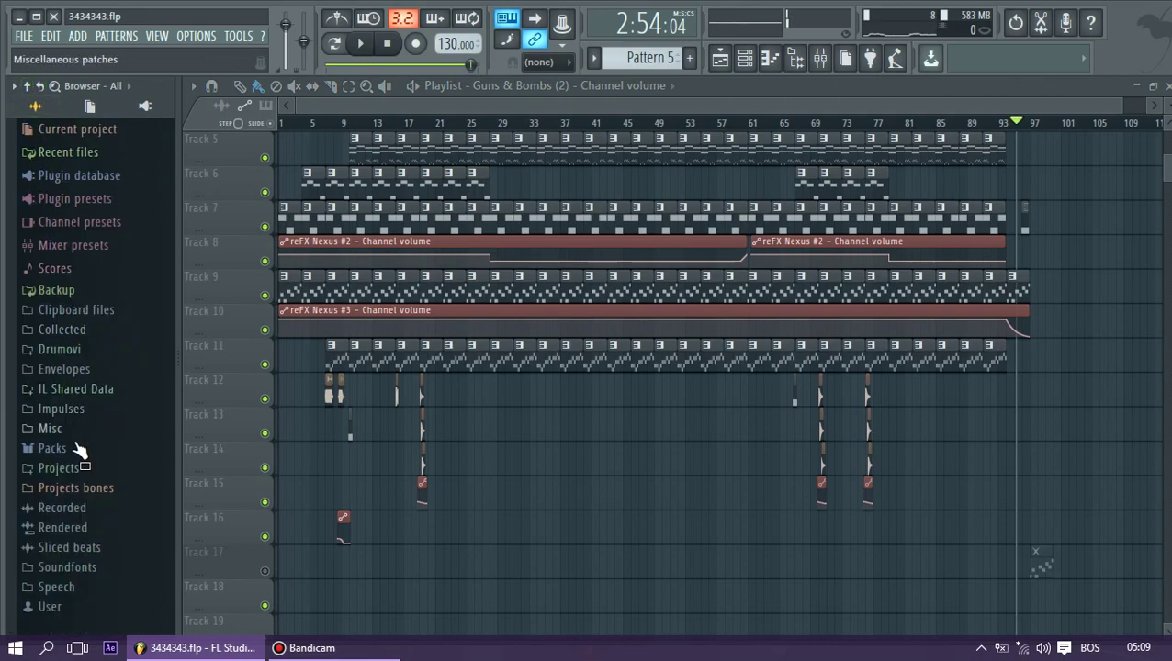
{"action": "left_click", "coordinate": [55, 587]}
{"action": "scroll", "coordinate": [106, 459], "scroll_direction": "down", "scroll_amount": 3}
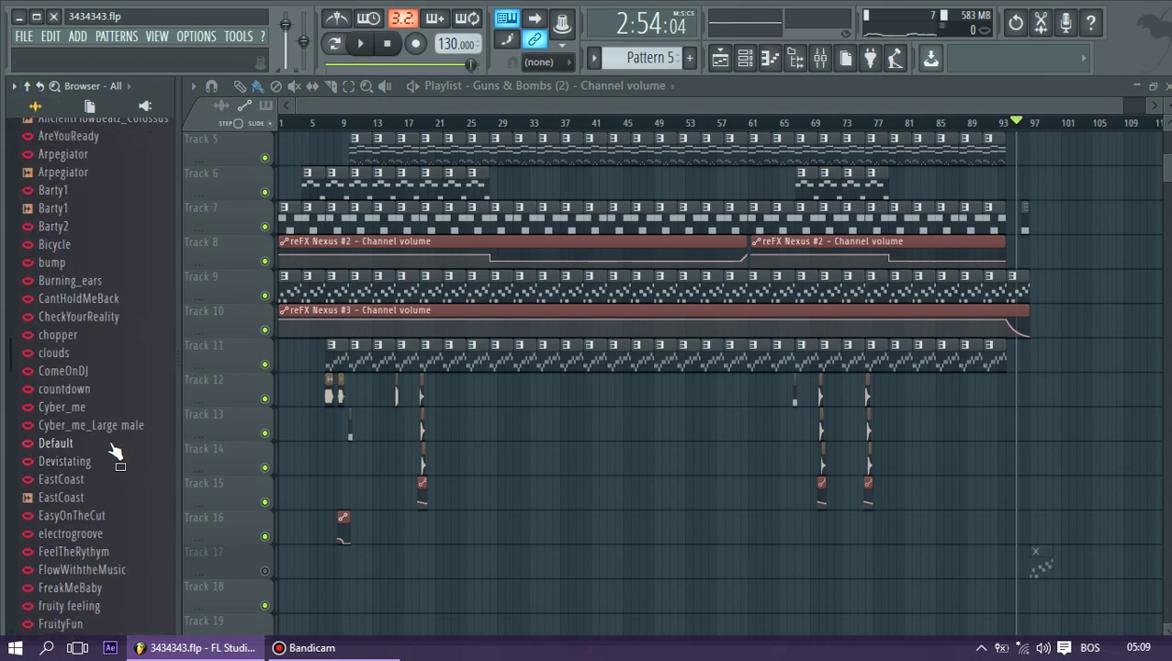
{"action": "scroll", "coordinate": [96, 459], "scroll_direction": "down", "scroll_amount": 2}
{"action": "left_click", "coordinate": [78, 497]}
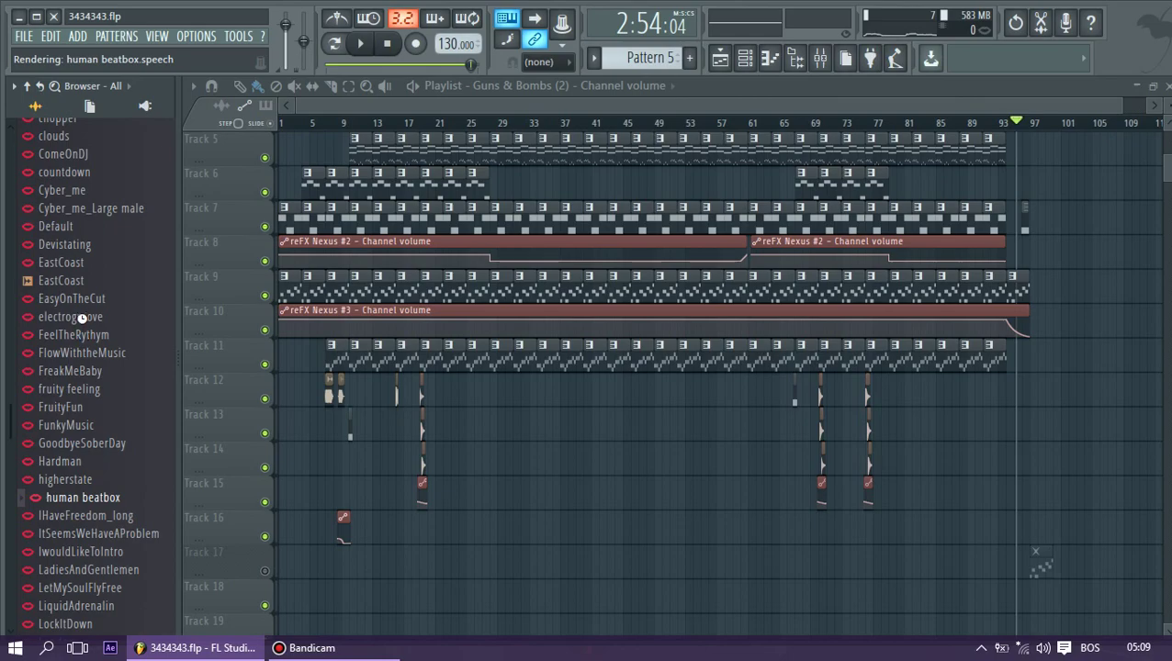
Find the ObtzBeatz_Robotoid audio sample in the Speech folder and place it on Track 17 just before bar 3
{"action": "scroll", "coordinate": [72, 327], "scroll_direction": "down", "scroll_amount": 12}
{"action": "scroll", "coordinate": [72, 334], "scroll_direction": "up", "scroll_amount": 15}
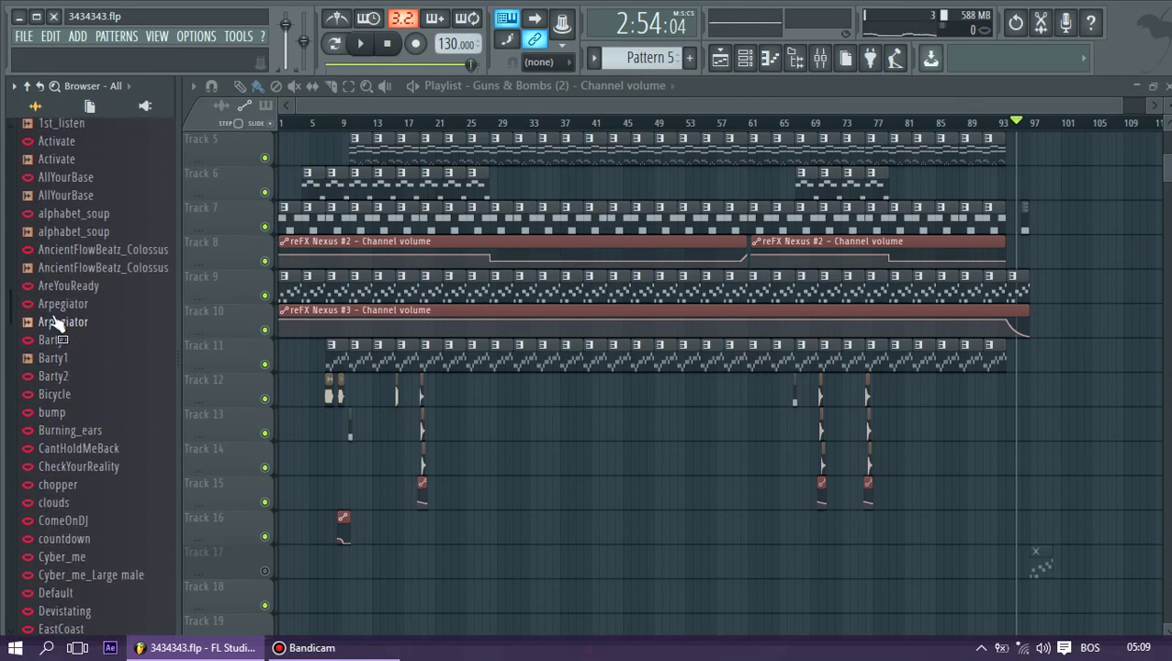
{"action": "scroll", "coordinate": [64, 335], "scroll_direction": "up", "scroll_amount": 4}
{"action": "scroll", "coordinate": [72, 332], "scroll_direction": "down", "scroll_amount": 4}
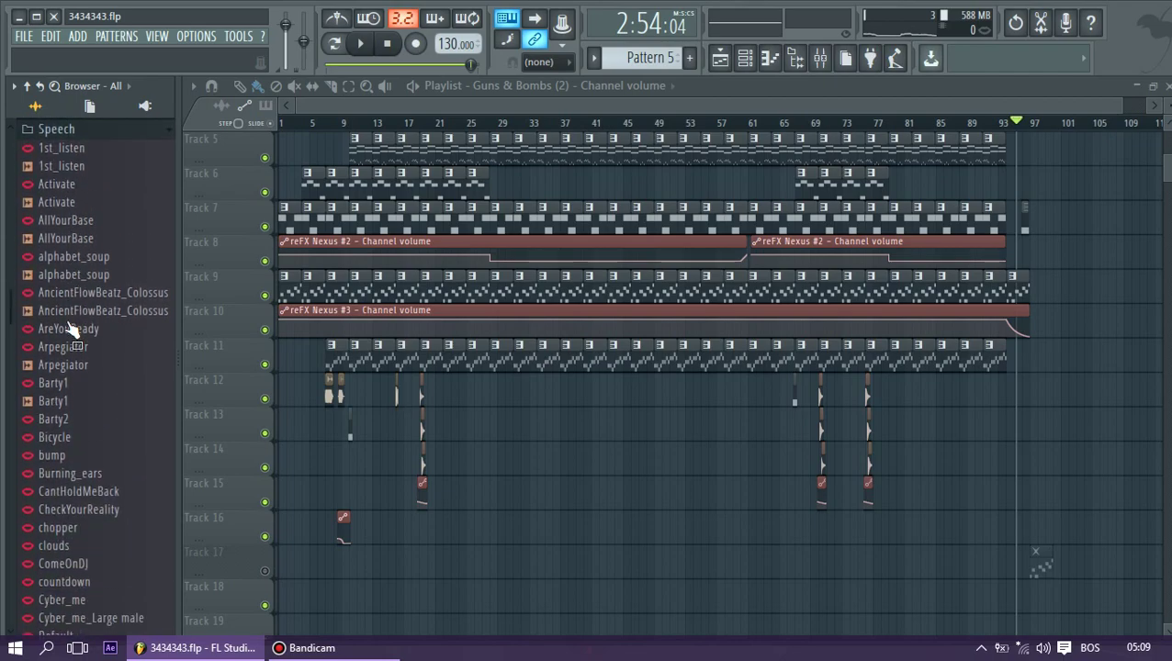
{"action": "scroll", "coordinate": [72, 332], "scroll_direction": "down", "scroll_amount": 6}
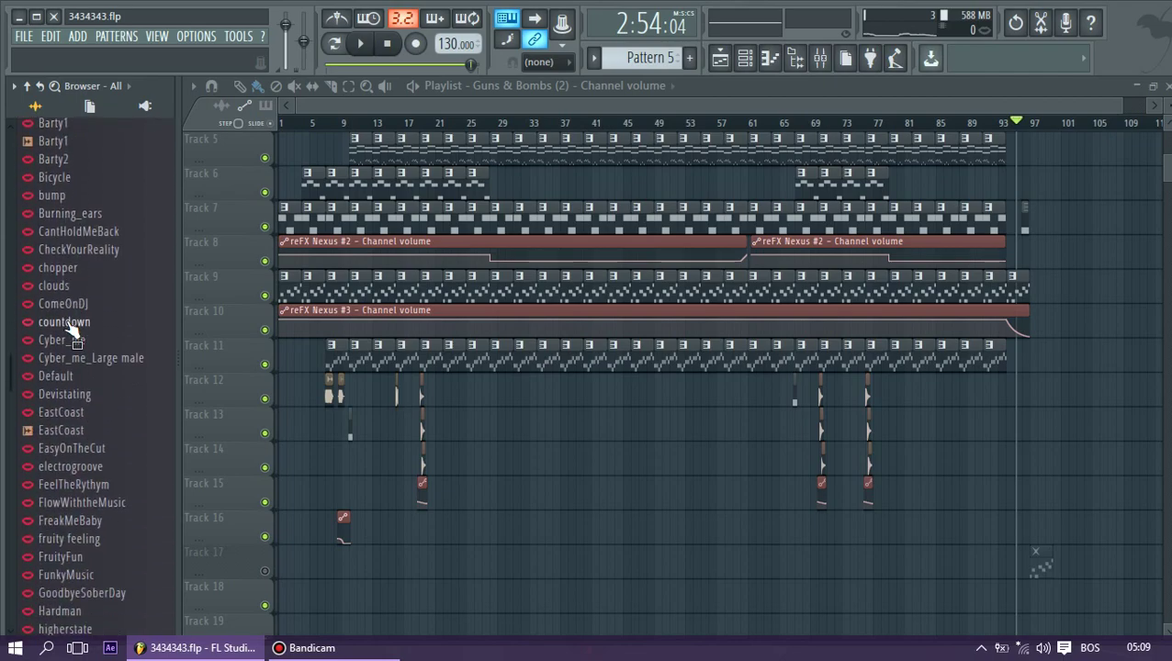
{"action": "scroll", "coordinate": [72, 333], "scroll_direction": "down", "scroll_amount": 2}
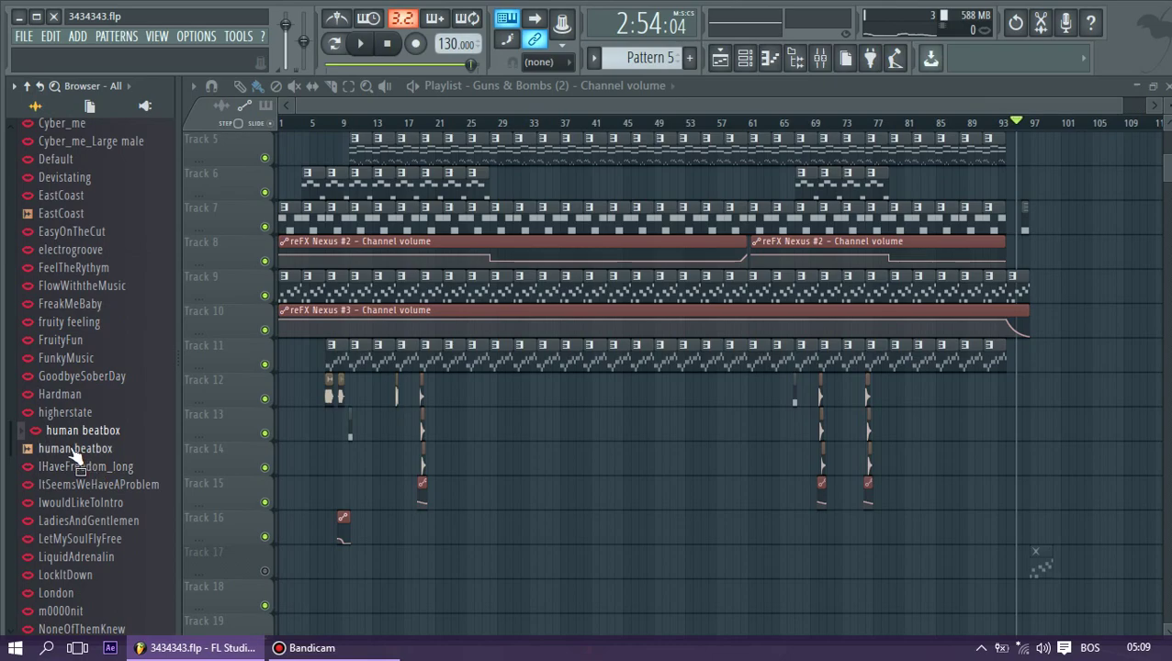
{"action": "scroll", "coordinate": [73, 455], "scroll_direction": "down", "scroll_amount": 2}
{"action": "left_click", "coordinate": [79, 558]}
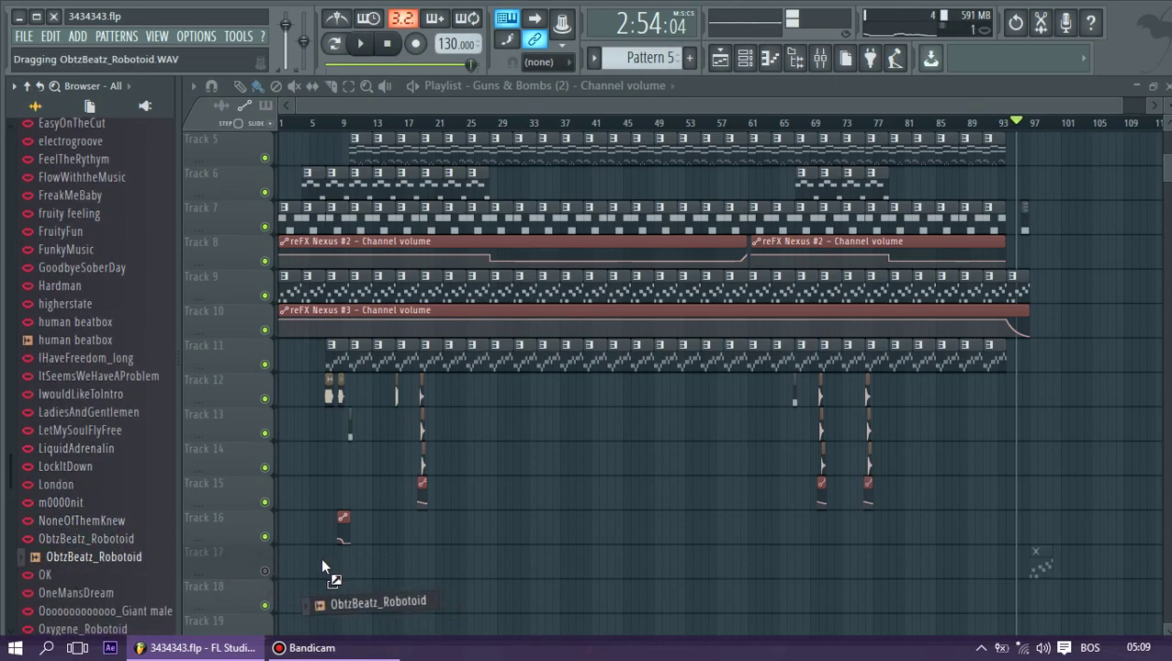
{"action": "left_click_drag", "start_coordinate": [322, 564], "coordinate": [324, 565]}
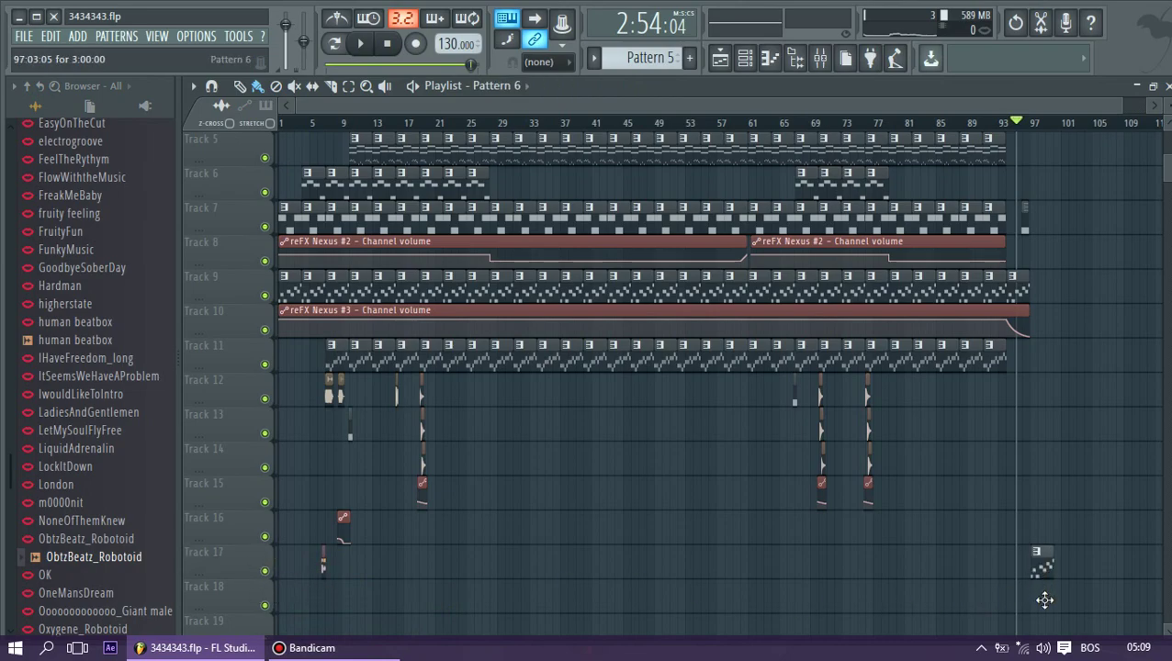
Move the Pattern 6 clip near bar 97 from Track 17 down to Track 19, and mute Track 18
{"action": "left_click_drag", "start_coordinate": [1044, 629], "coordinate": [1044, 636]}
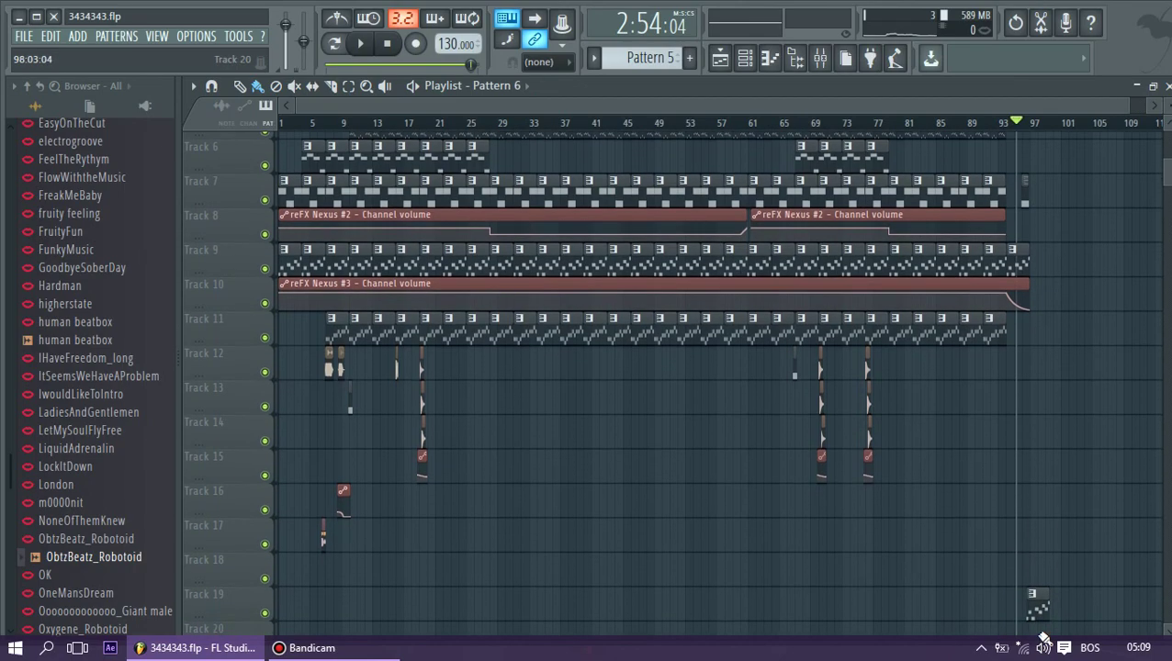
{"action": "right_click", "coordinate": [266, 579]}
{"action": "right_click", "coordinate": [266, 580]}
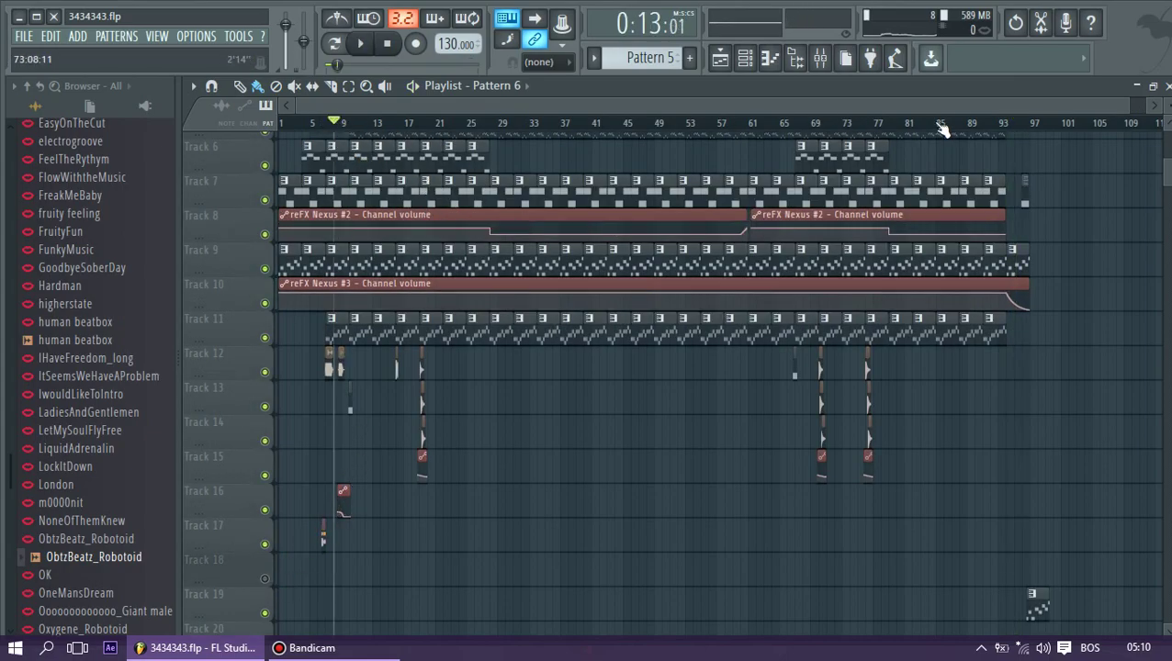
Play the opening bars and trim the end of the ObtzBeatz_Robotoid clip to a length of 0:05:15
{"action": "left_click_drag", "start_coordinate": [1126, 106], "coordinate": [419, 108]}
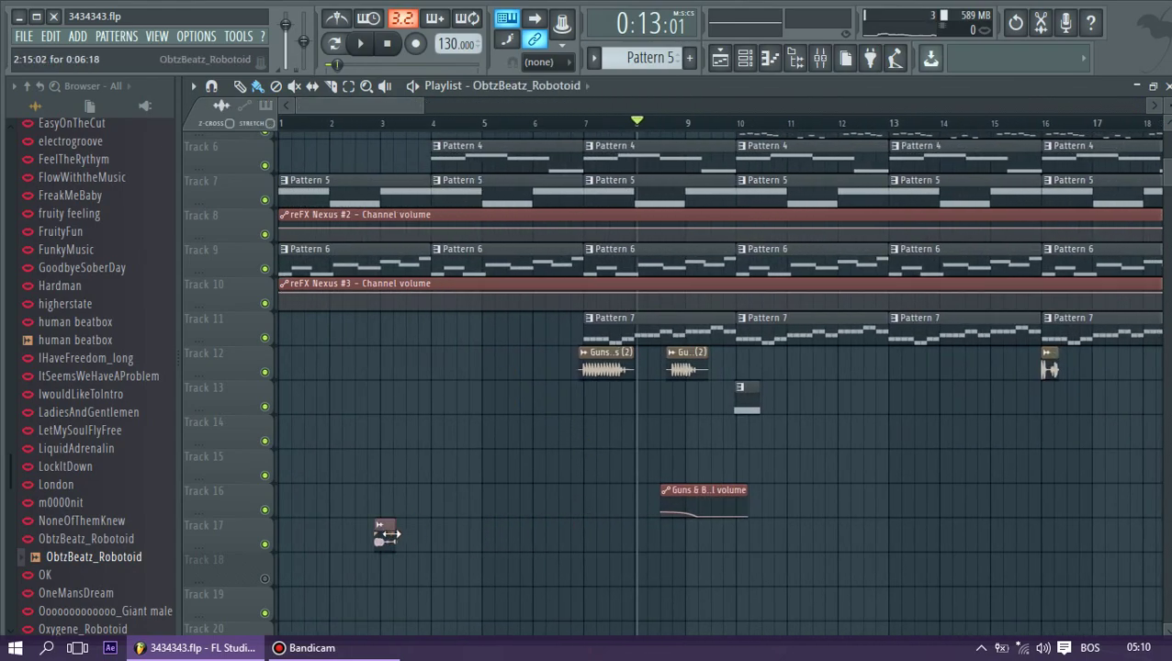
{"action": "key", "text": "space"}
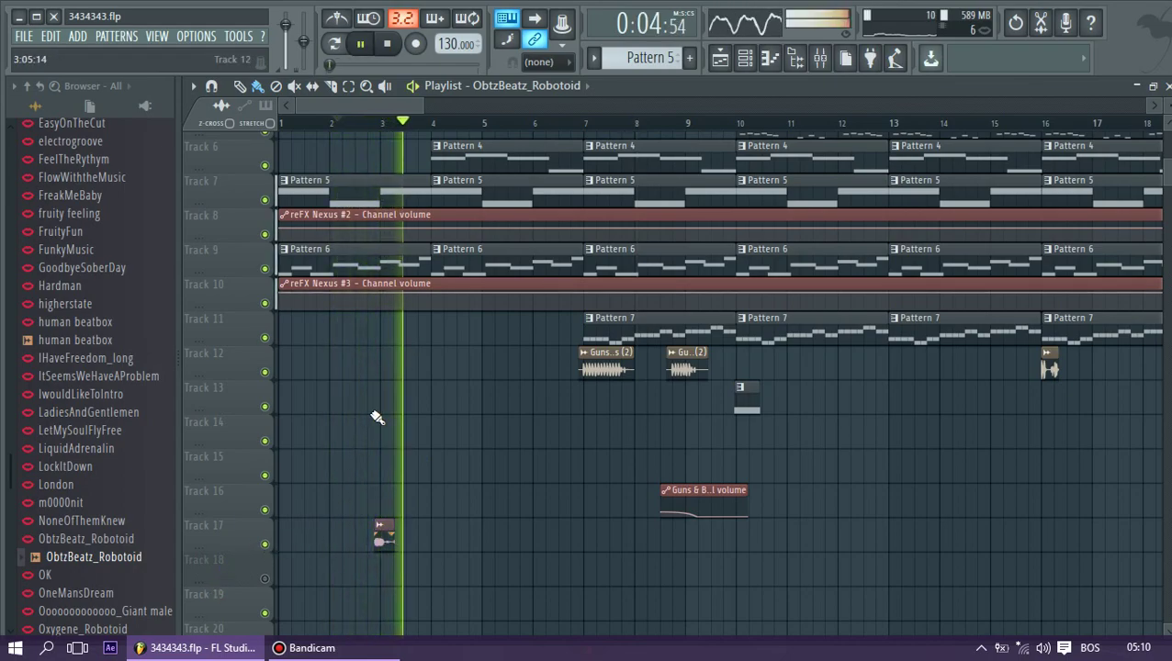
{"action": "key", "text": "space"}
{"action": "key", "text": "space"}
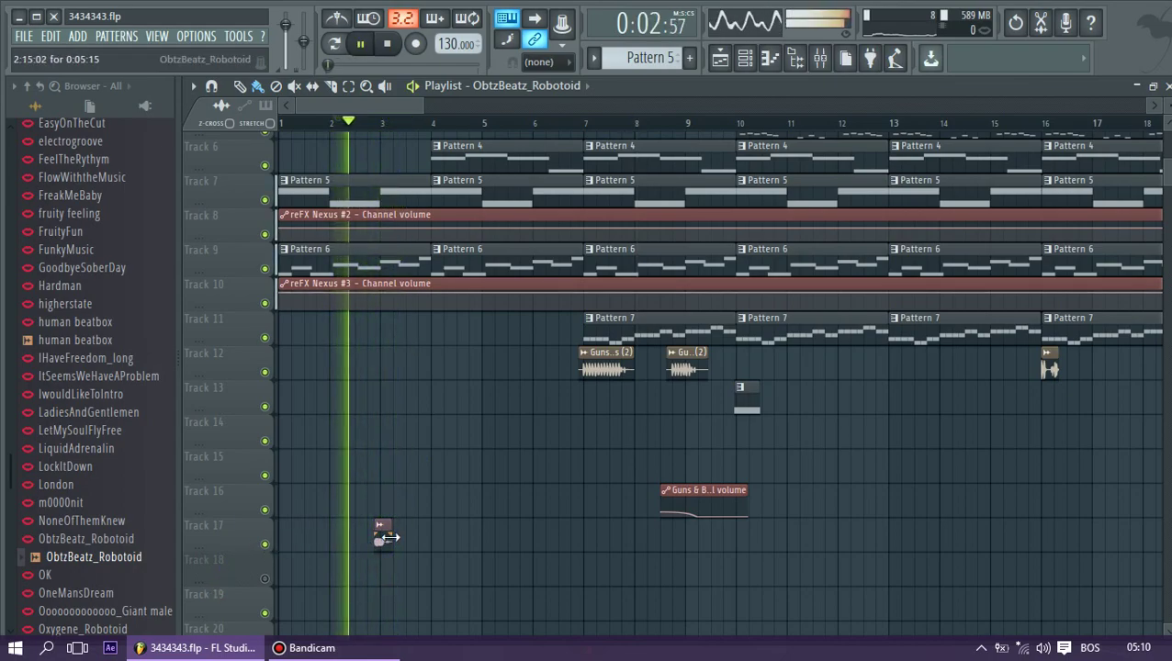
{"action": "key", "text": "space"}
Route the ObtzBeatz_Robotoid channel to mixer track 22 and load Fruity Reeverb 2 in its first effect slot
{"action": "double_click", "coordinate": [380, 535]}
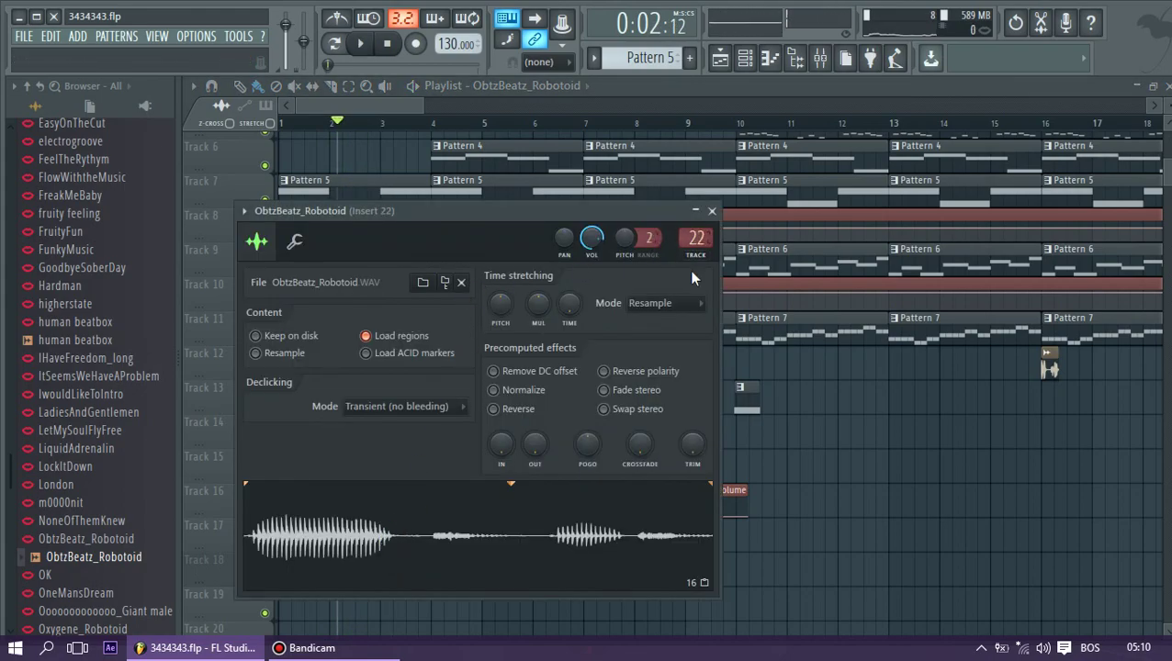
{"action": "left_click", "coordinate": [819, 57]}
{"action": "left_click_drag", "start_coordinate": [889, 135], "coordinate": [517, 131]}
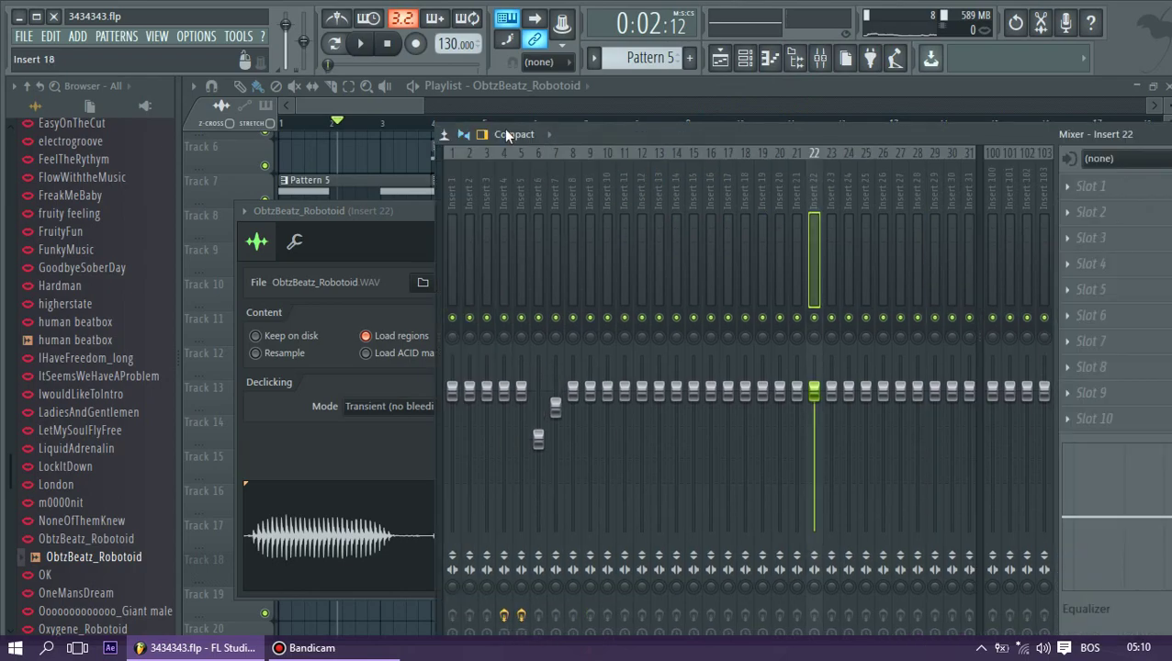
{"action": "left_click", "coordinate": [852, 189]}
{"action": "left_click", "coordinate": [809, 104]}
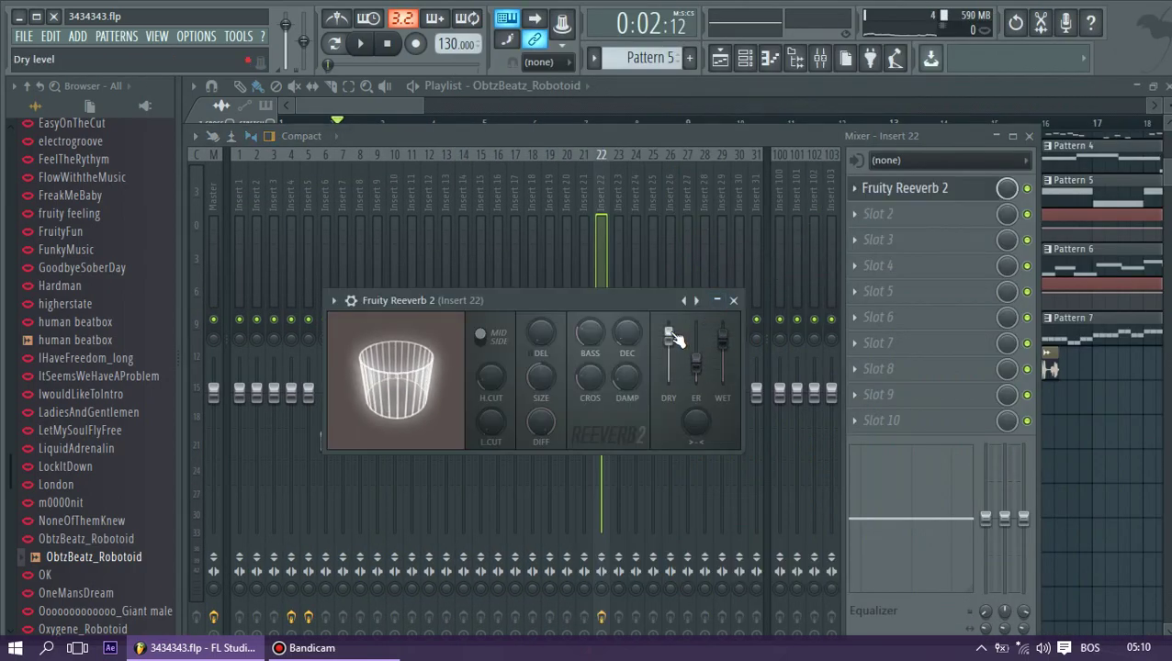
Play the opening bars repeatedly to hear the reverb on the ObtzBeatz_Robotoid clip, then stop playback
{"action": "key", "text": "space"}
{"action": "left_click", "coordinate": [418, 122]}
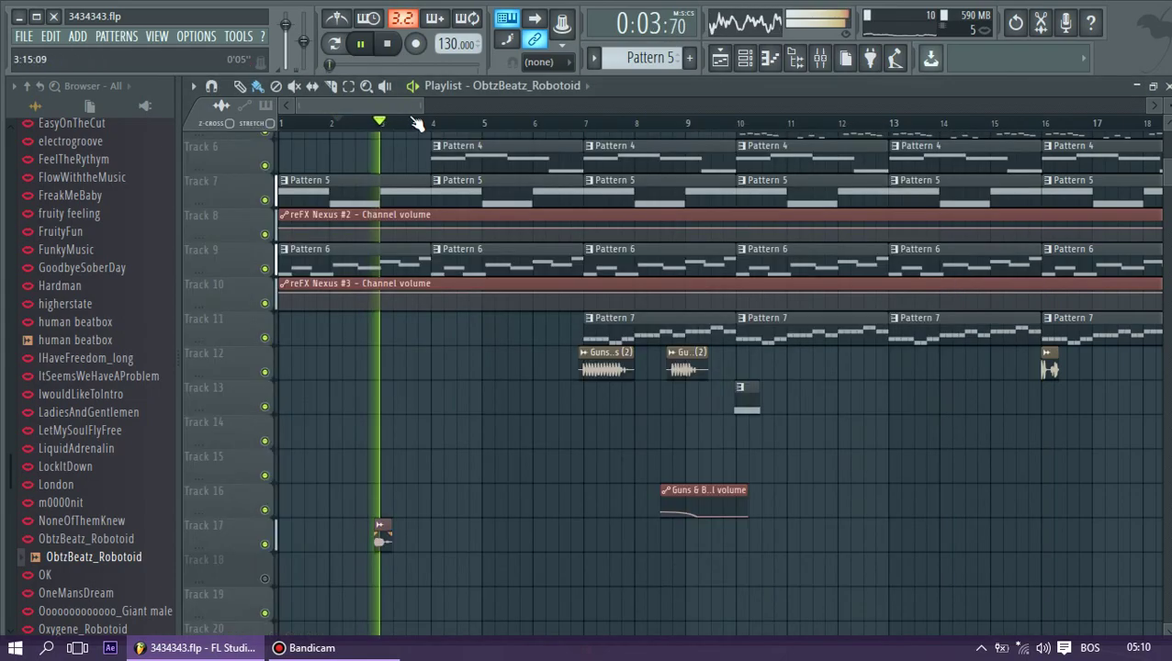
{"action": "key", "text": "space"}
{"action": "key", "text": "space"}
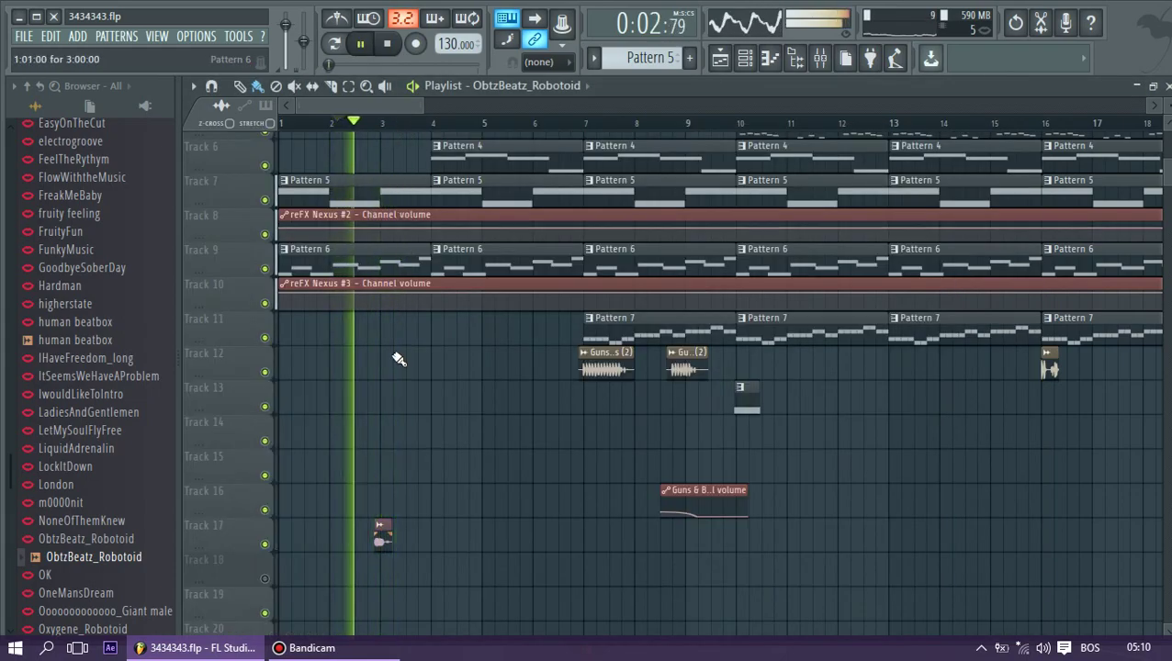
{"action": "left_click_drag", "start_coordinate": [423, 106], "coordinate": [375, 106]}
{"action": "key", "text": "space"}
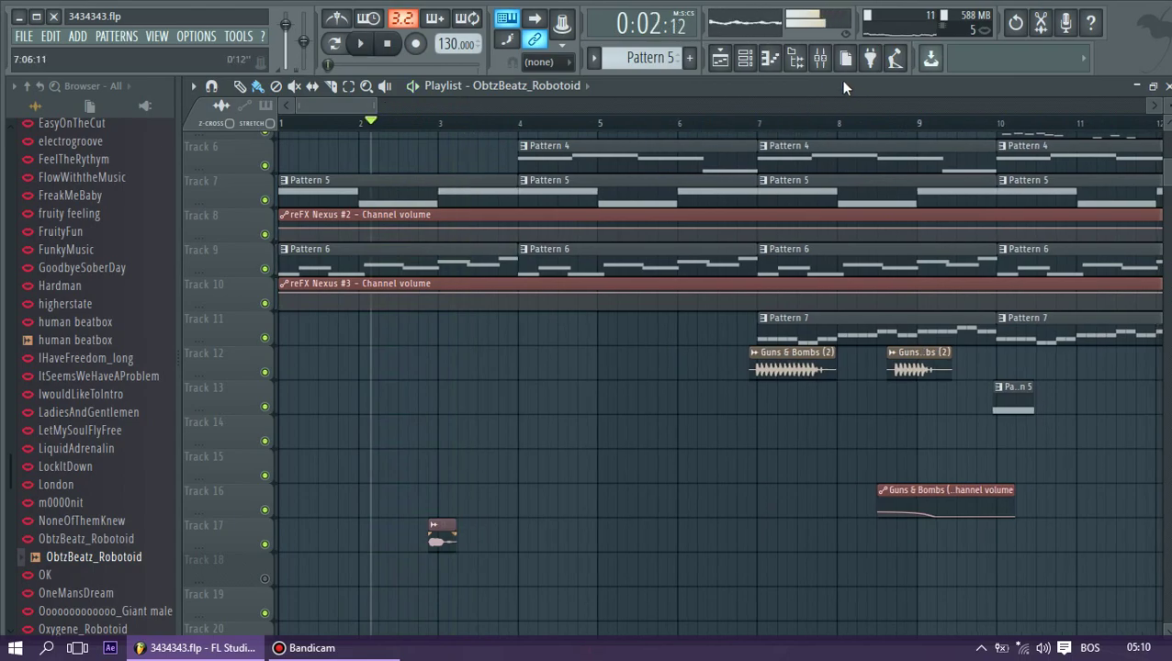
Load Gross Beat in the second effect slot of mixer Insert 22
{"action": "left_click", "coordinate": [818, 60]}
{"action": "left_click", "coordinate": [859, 213]}
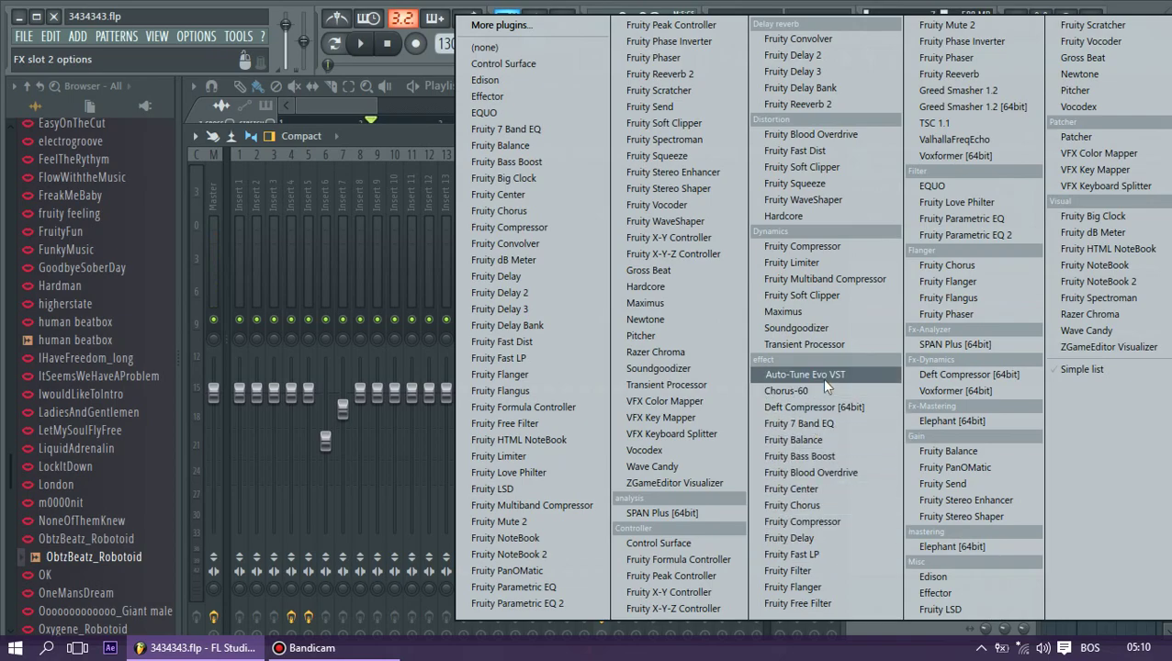
{"action": "left_click", "coordinate": [678, 270]}
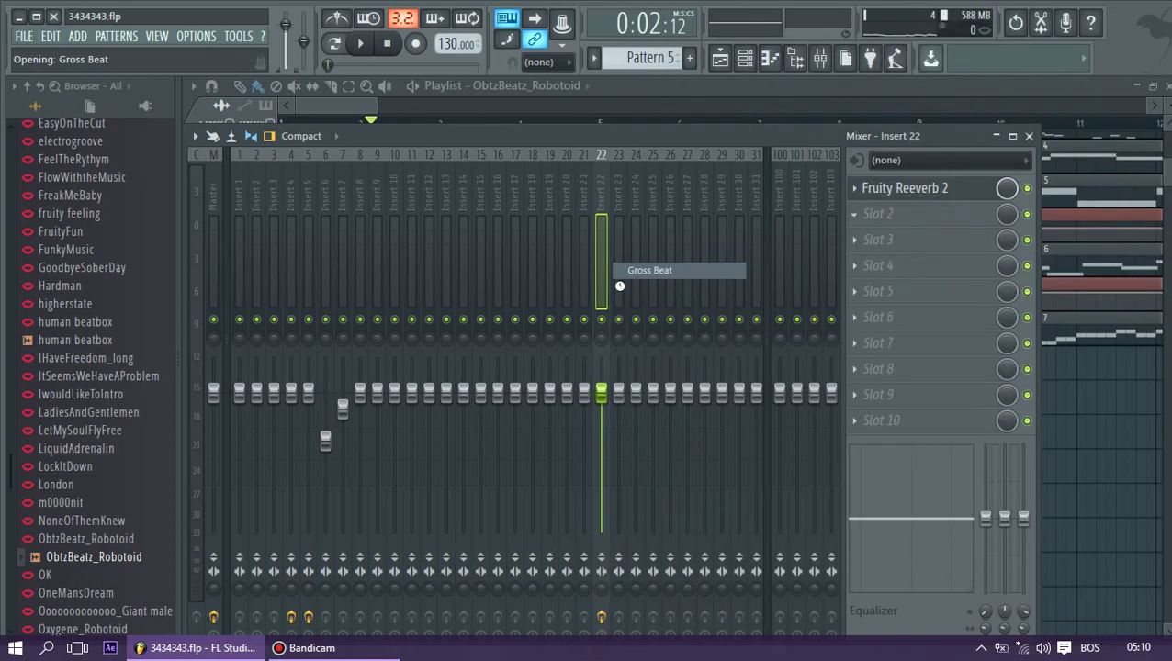
Audition Gross Beat's time presets Basic 2, Basic 3 and Basic 1 while playing the opening bars
{"action": "left_click", "coordinate": [493, 430]}
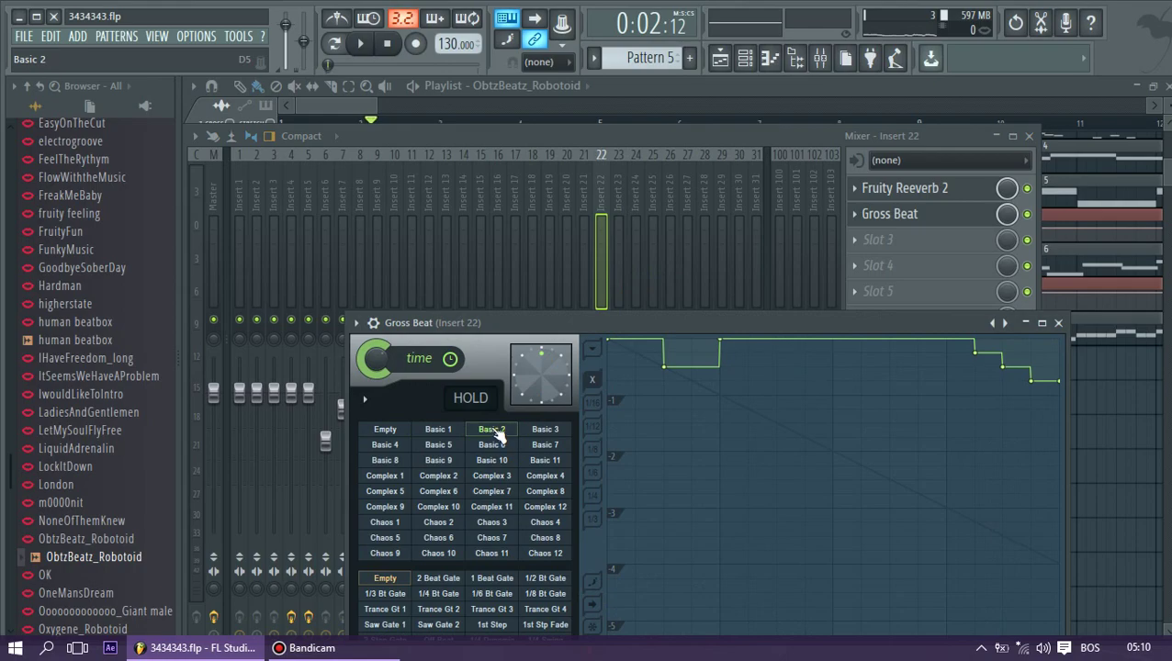
{"action": "key", "text": "space"}
{"action": "key", "text": "space"}
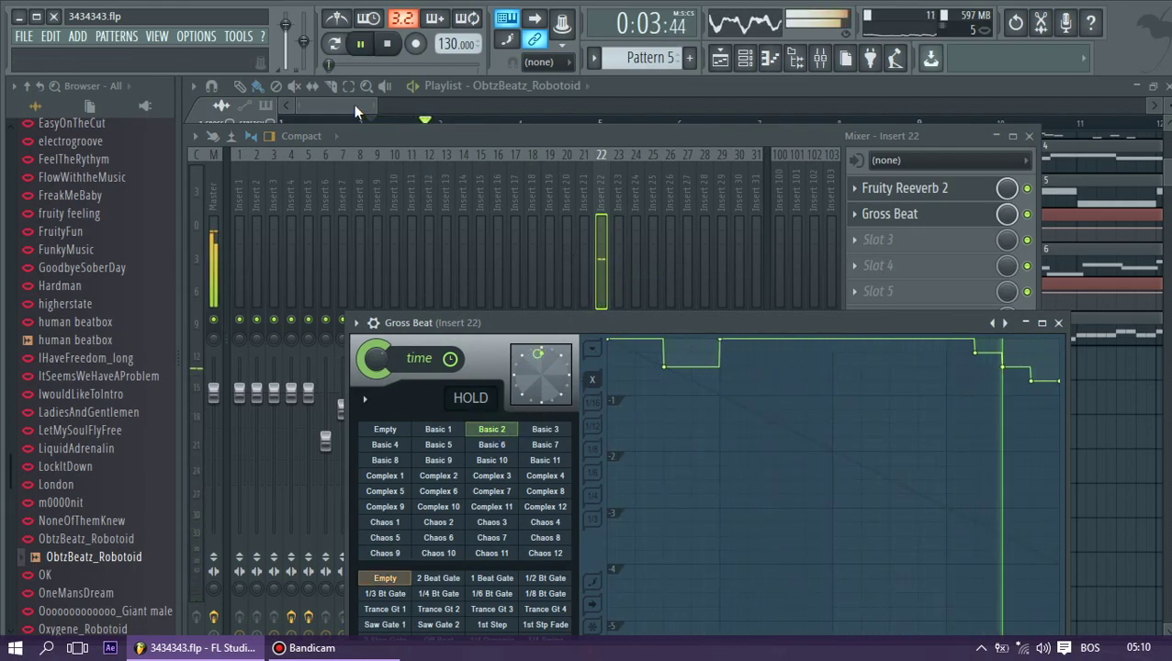
{"action": "left_click", "coordinate": [545, 430]}
{"action": "key", "text": "space"}
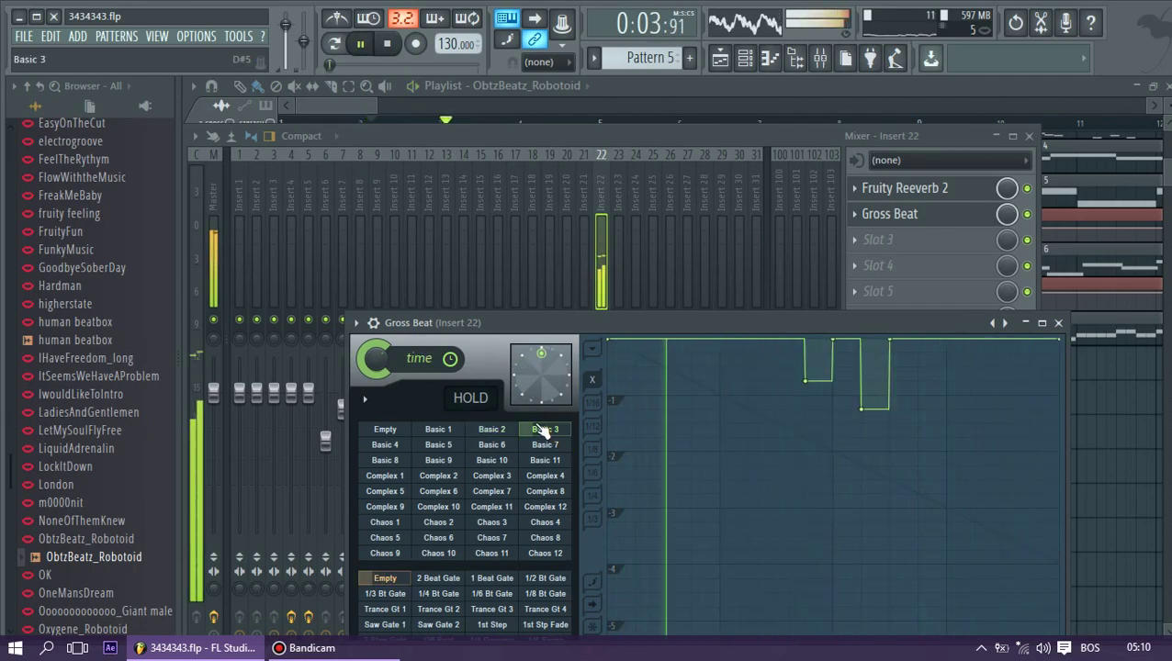
{"action": "key", "text": "space"}
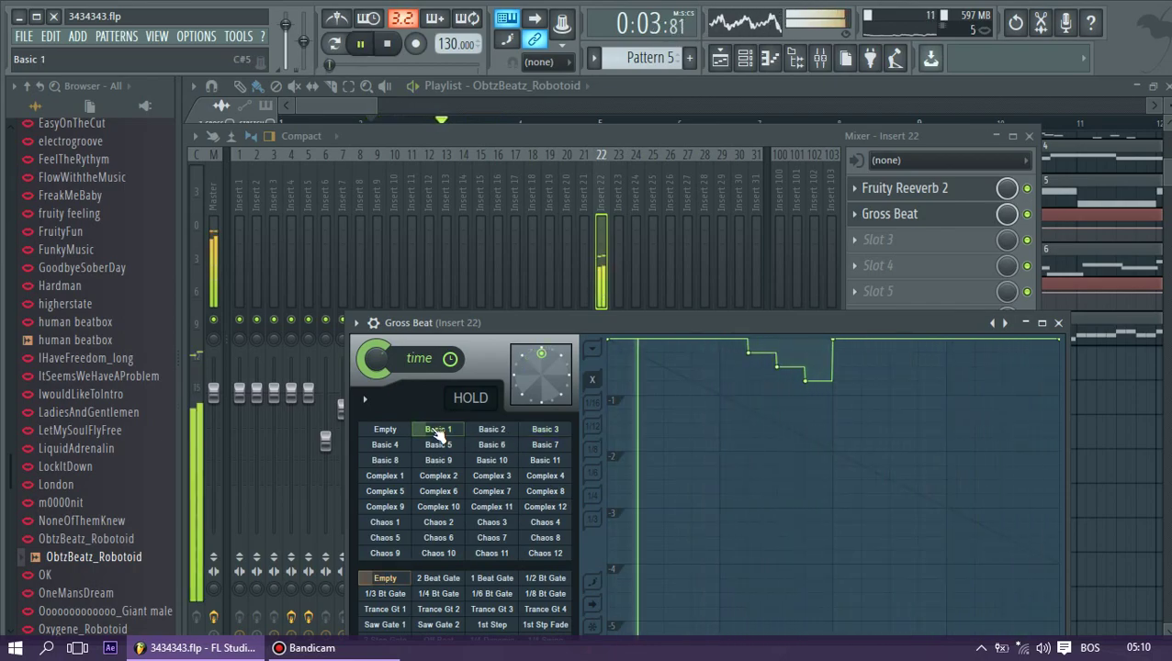
Audition Gross Beat's time presets Basic 5, Basic 6, Basic 4 and Basic 10 while playing the opening bars
{"action": "left_click", "coordinate": [441, 445]}
{"action": "key", "text": "space"}
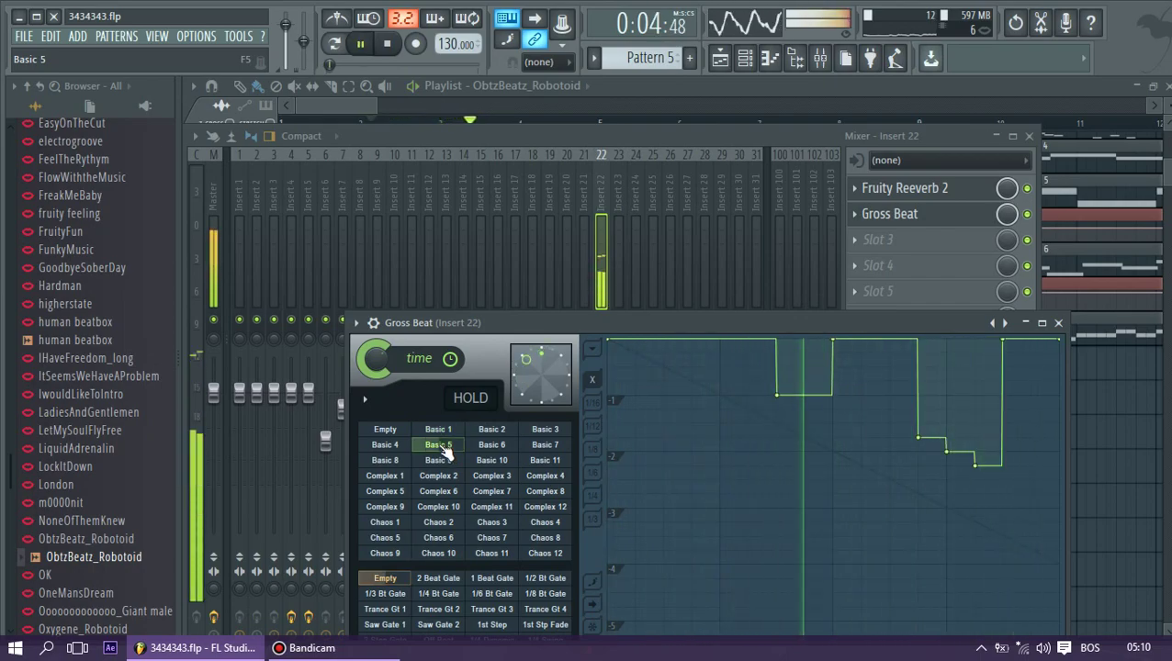
{"action": "left_click", "coordinate": [489, 447]}
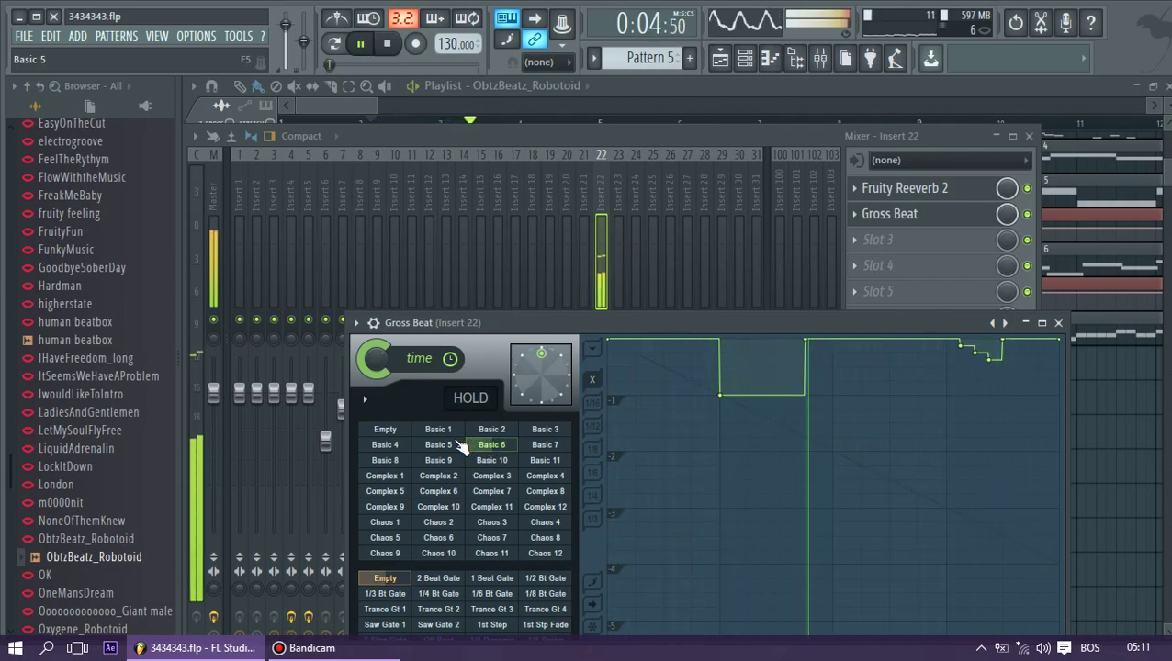
{"action": "left_click", "coordinate": [401, 450]}
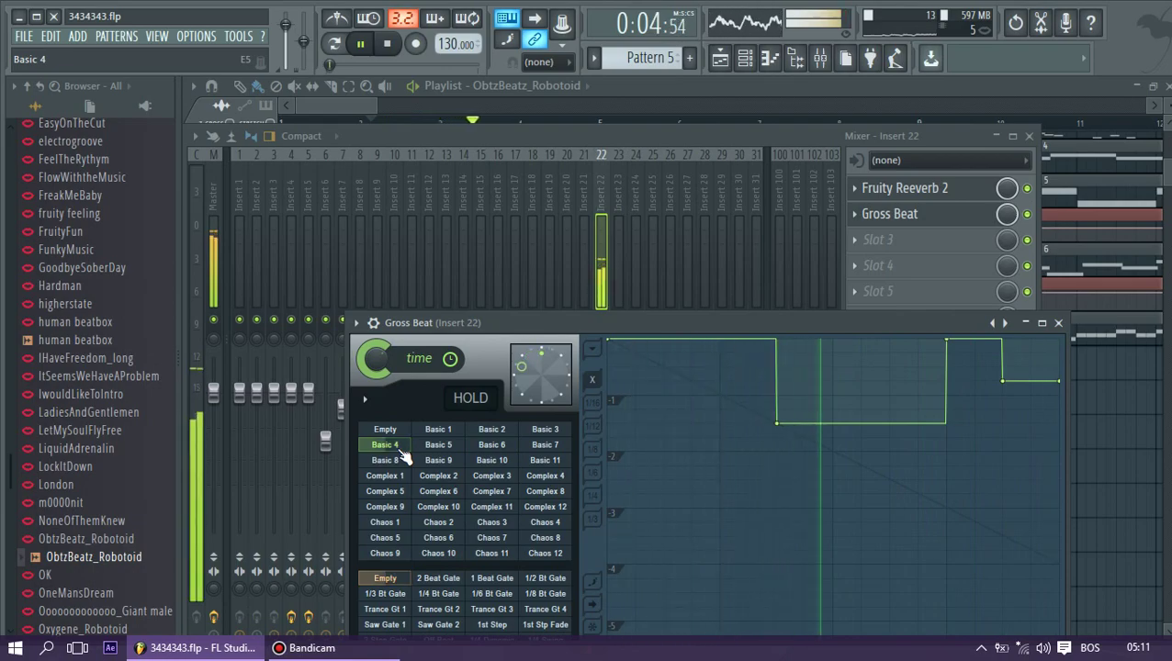
{"action": "left_click", "coordinate": [437, 447]}
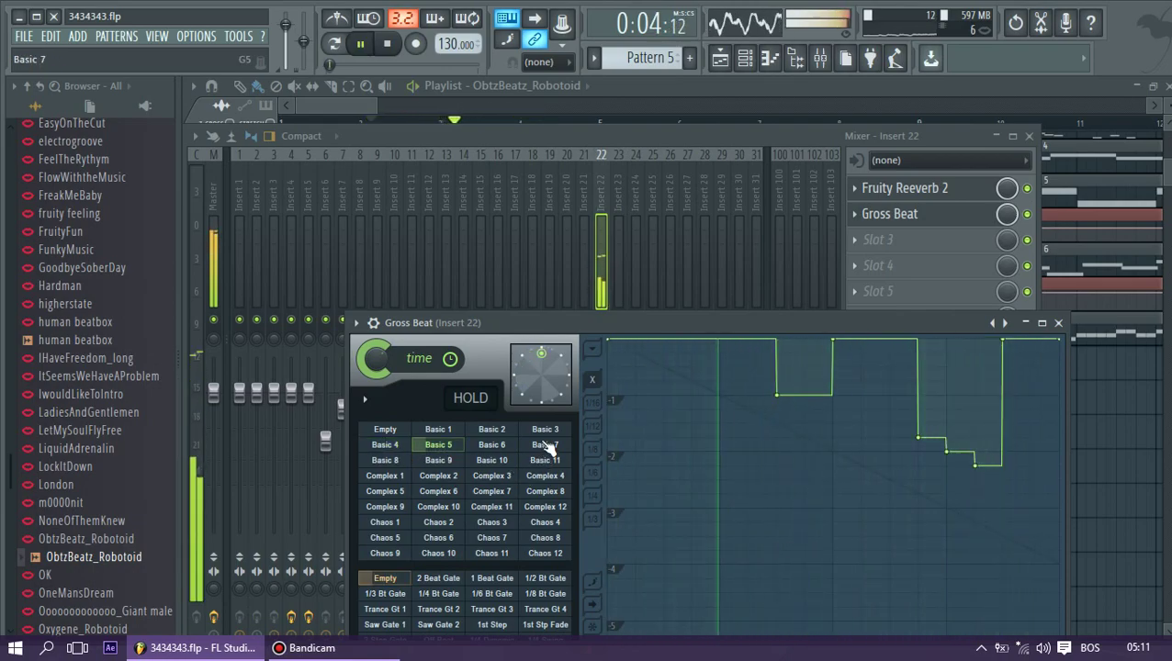
{"action": "left_click", "coordinate": [496, 462]}
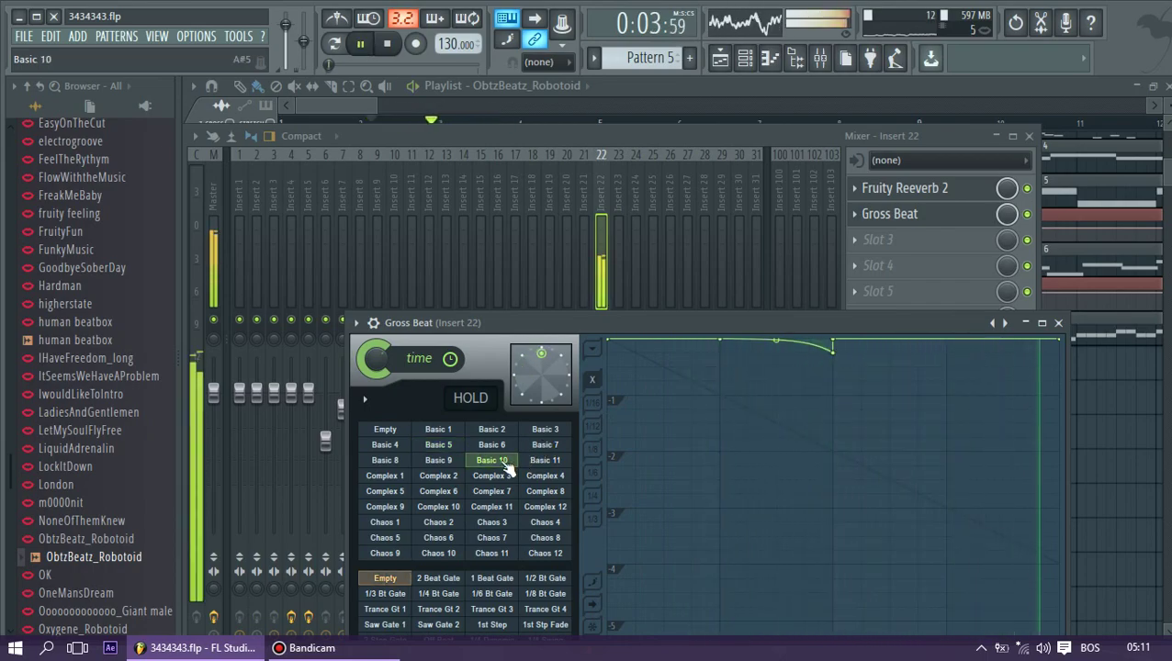
Audition Gross Beat's time presets Complex 3, Complex 4, Complex 8, Complex 12 and Basic 2 during playback
{"action": "left_click", "coordinate": [505, 477]}
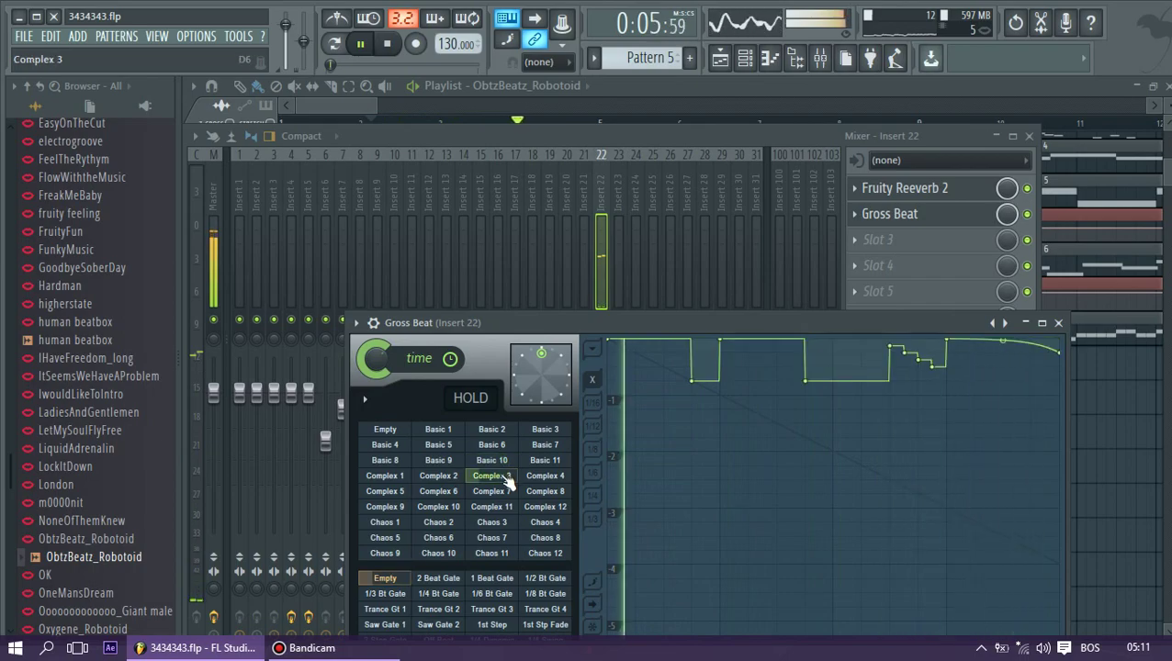
{"action": "key", "text": "space"}
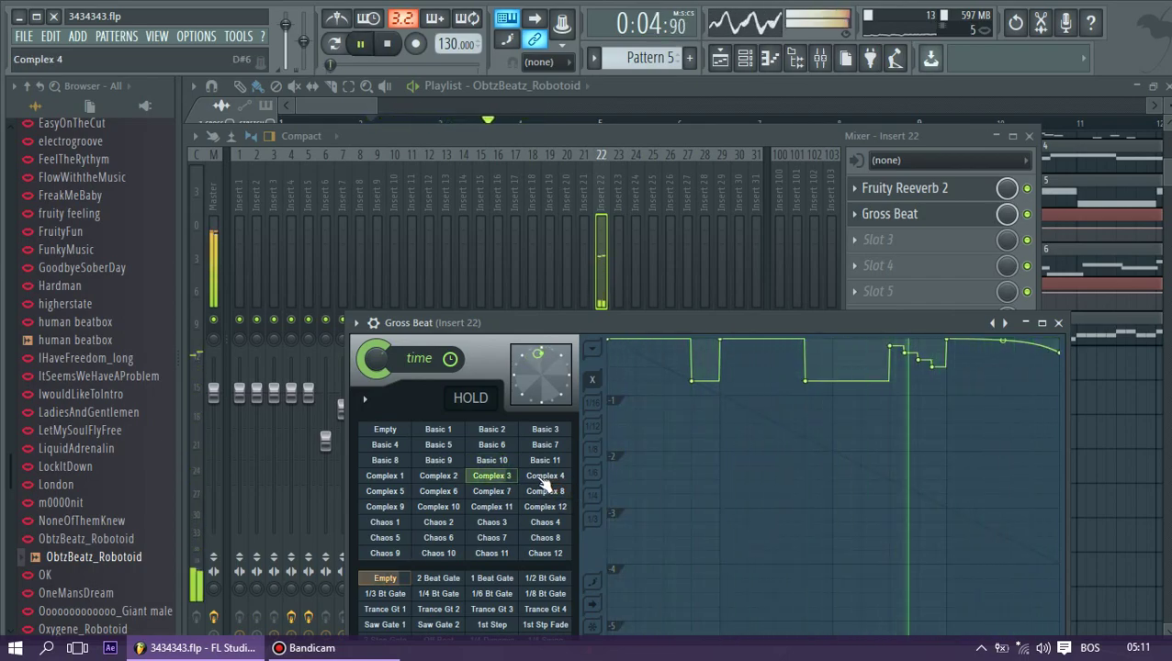
{"action": "left_click", "coordinate": [542, 475]}
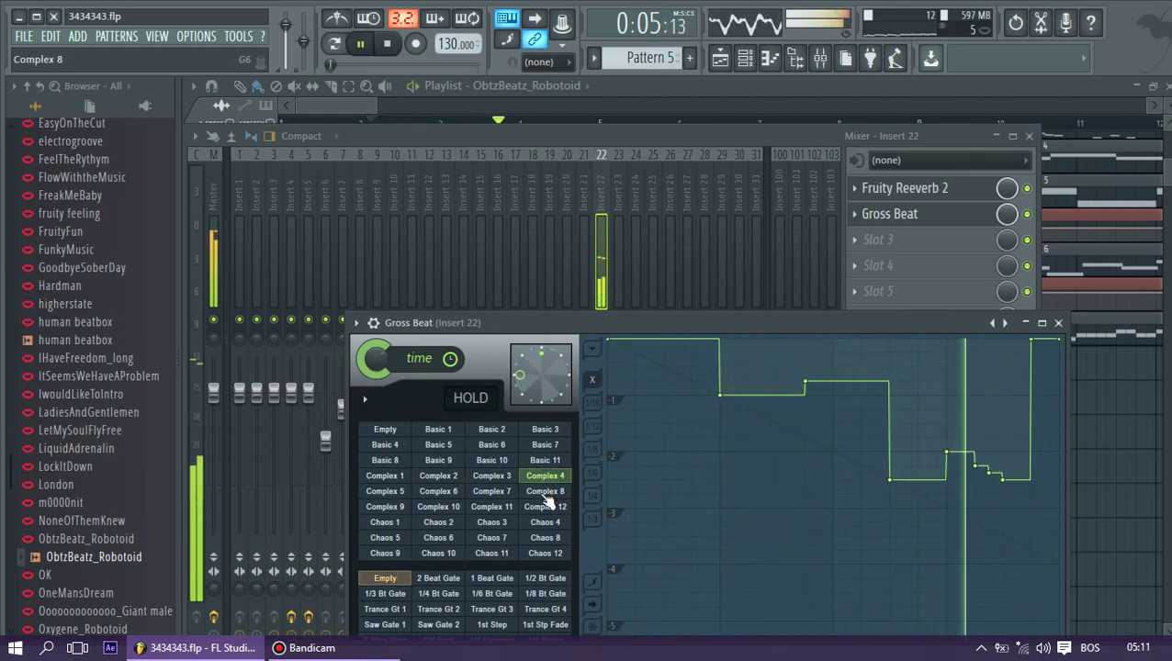
{"action": "left_click", "coordinate": [544, 494]}
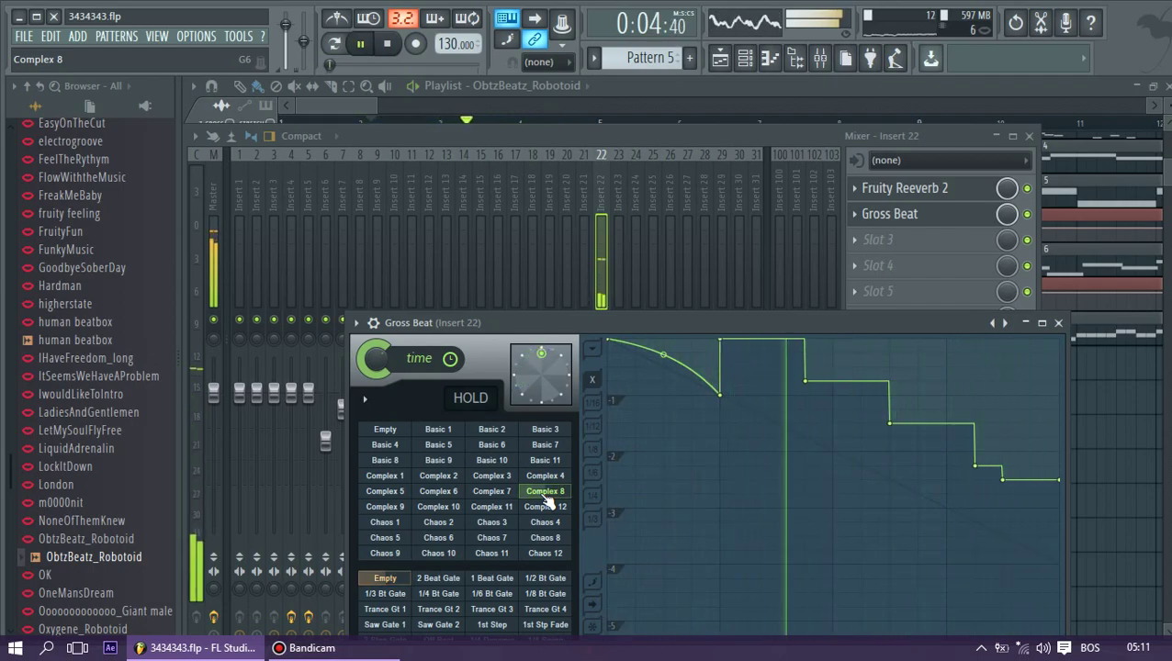
{"action": "left_click", "coordinate": [545, 506]}
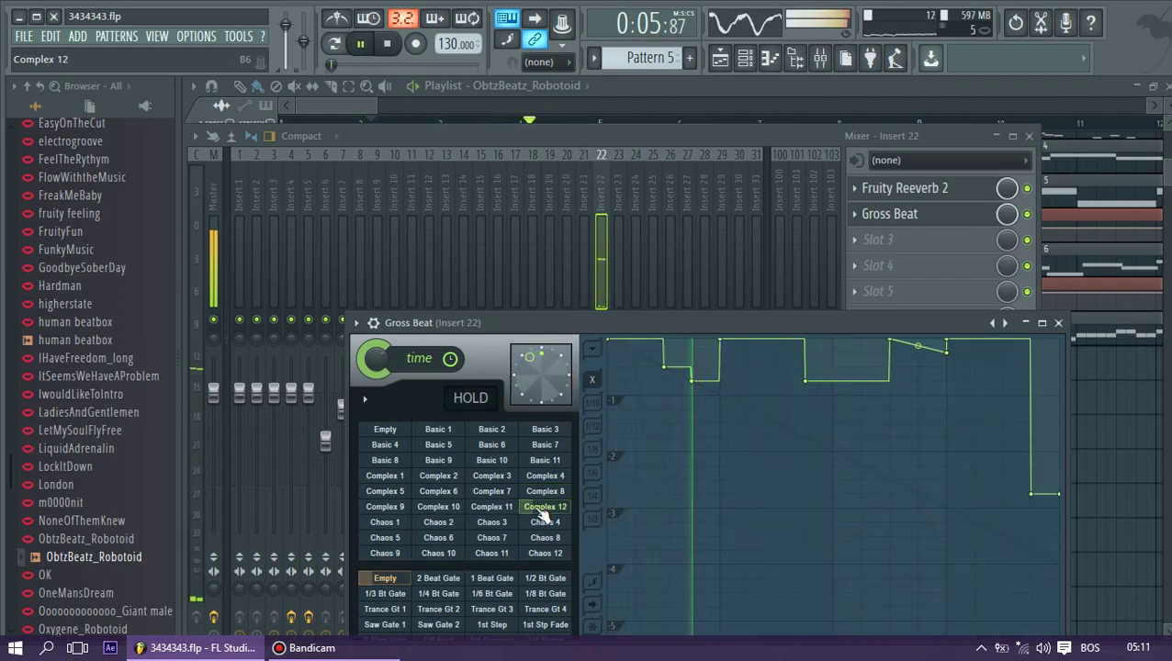
{"action": "left_click", "coordinate": [493, 432]}
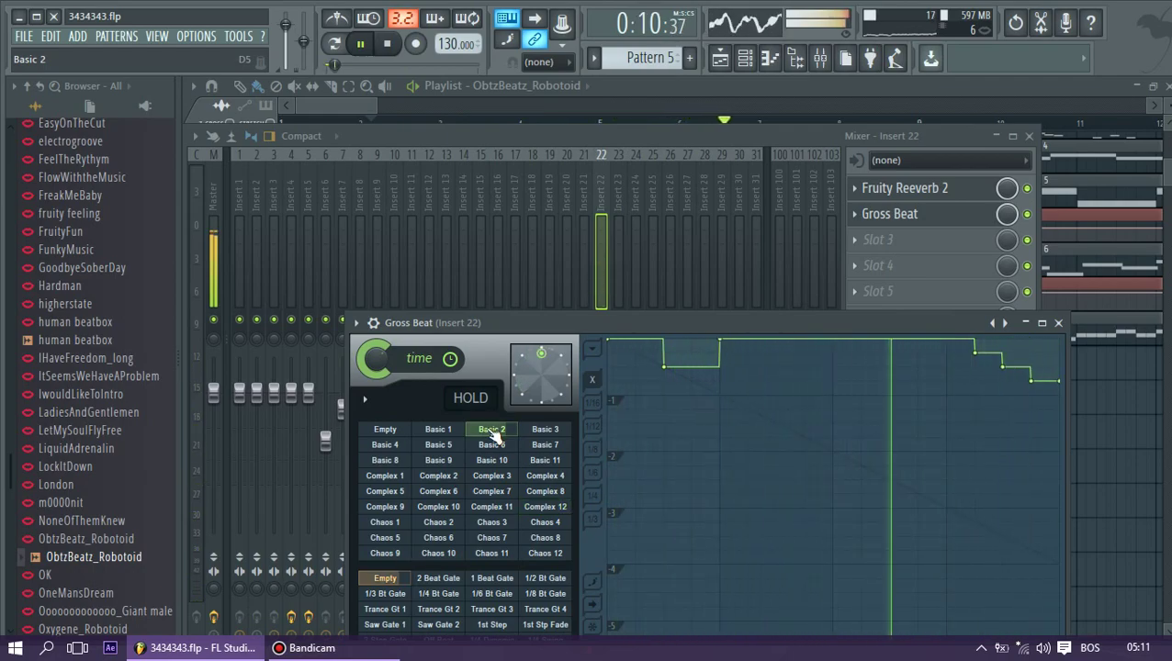
Replace Gross Beat with Fruity Delay 2 in the second effect slot of mixer Insert 22
{"action": "left_click", "coordinate": [335, 103]}
{"action": "left_click", "coordinate": [401, 125]}
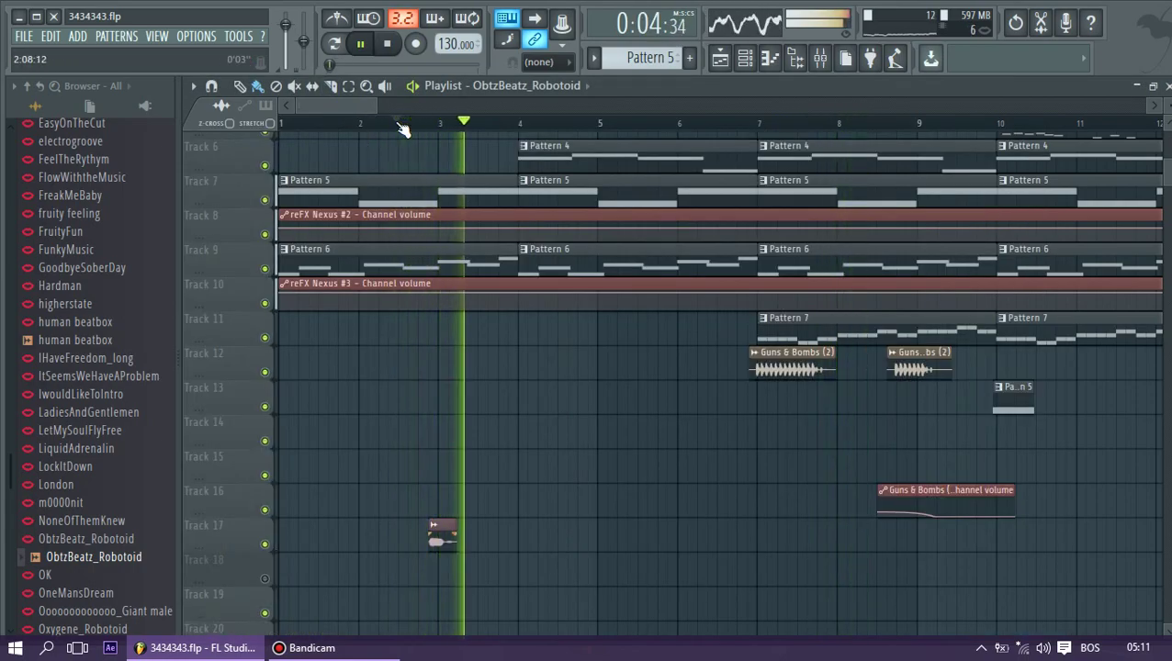
{"action": "left_click", "coordinate": [820, 57]}
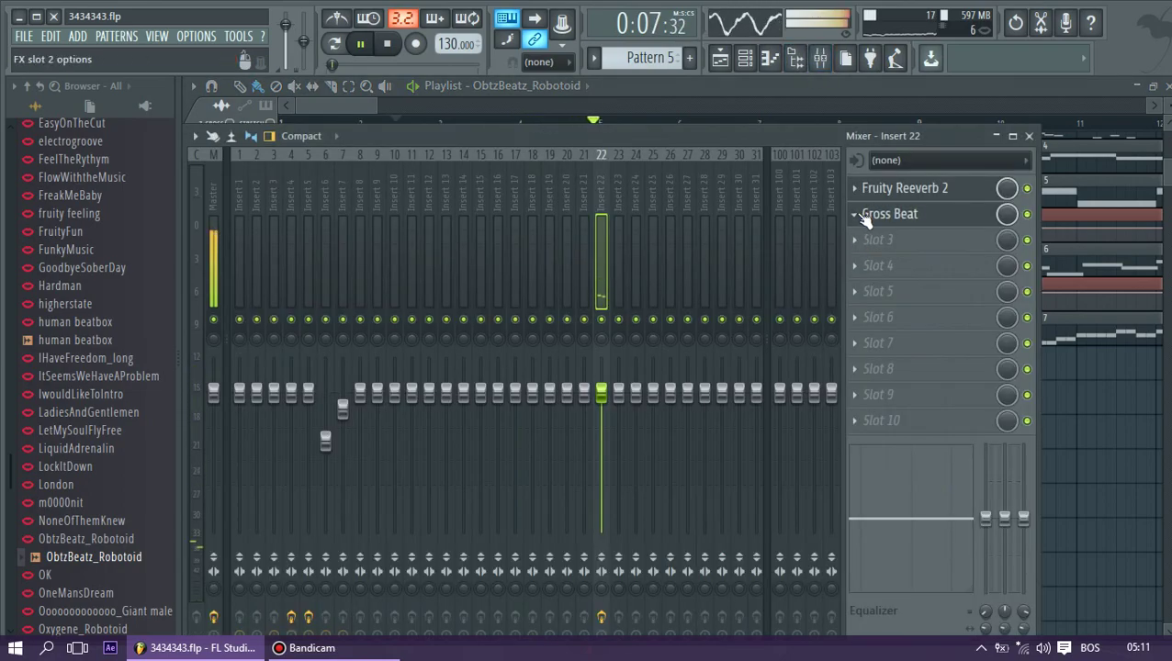
{"action": "left_click", "coordinate": [865, 234]}
{"action": "left_click", "coordinate": [871, 238]}
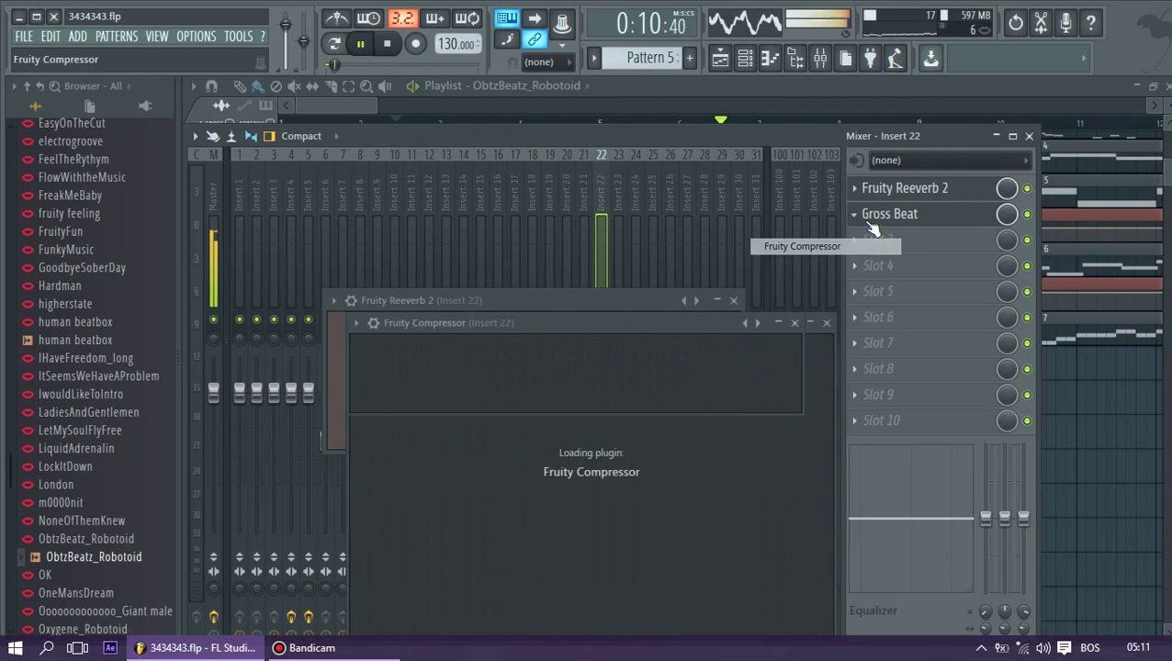
{"action": "left_click", "coordinate": [861, 219]}
{"action": "mouse_move", "coordinate": [877, 232]}
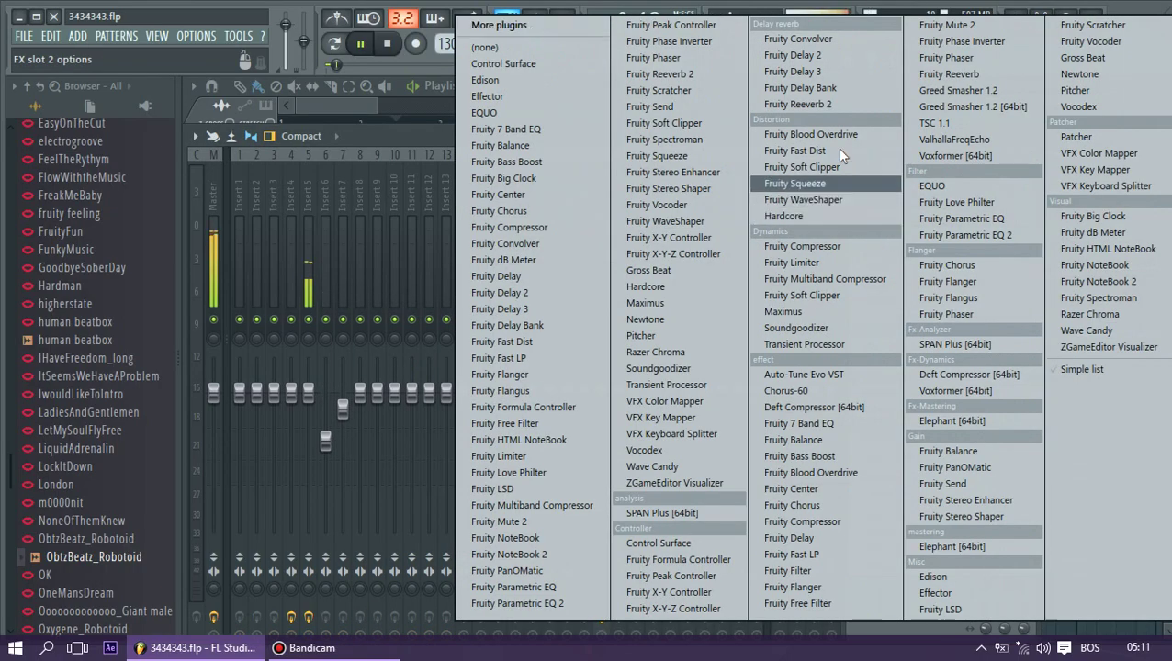
{"action": "left_click", "coordinate": [816, 56]}
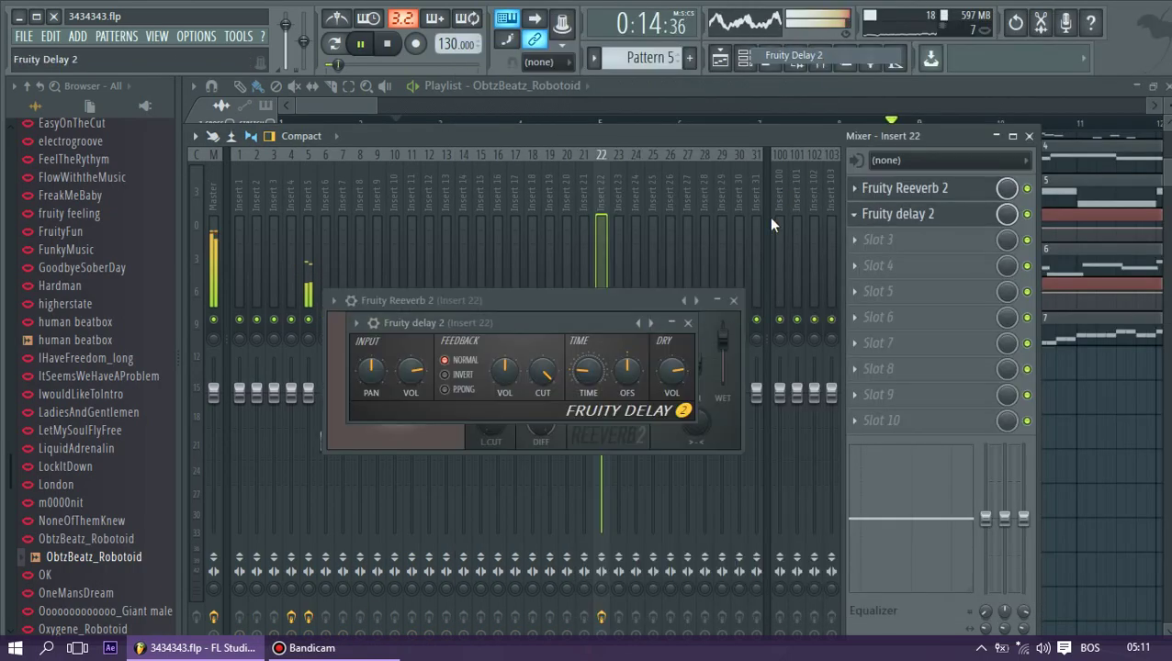
Play from bar 2 to hear the delayed vocal and lower the input volume of Fruity Delay 2
{"action": "left_click", "coordinate": [368, 127]}
{"action": "left_click", "coordinate": [386, 123]}
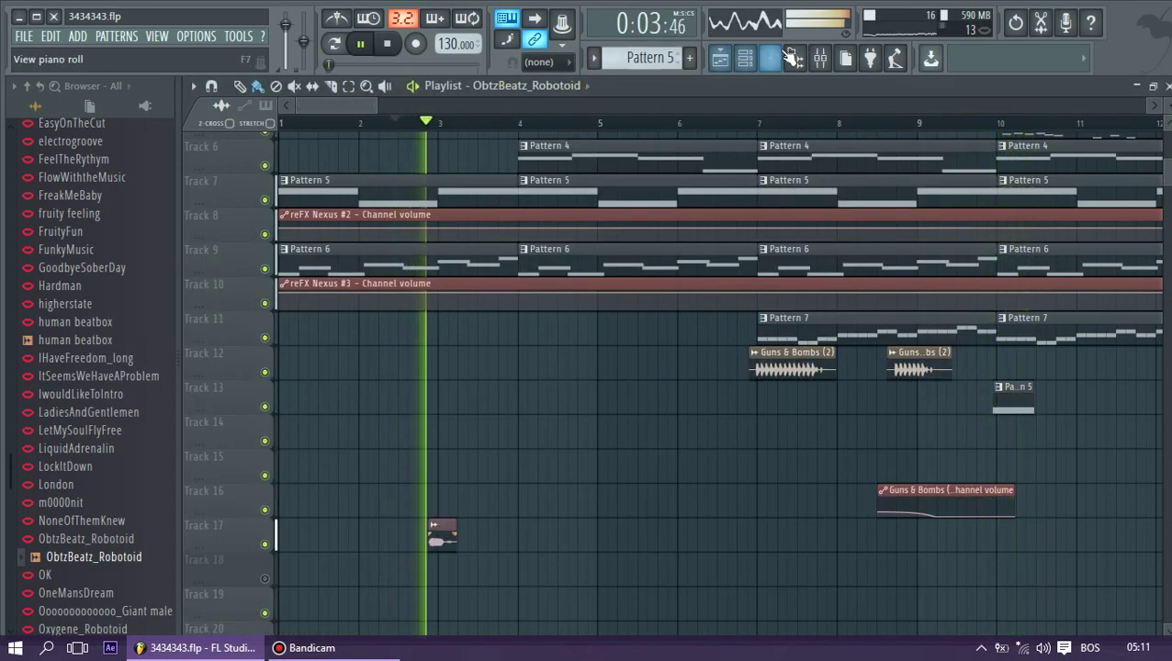
{"action": "left_click", "coordinate": [821, 58]}
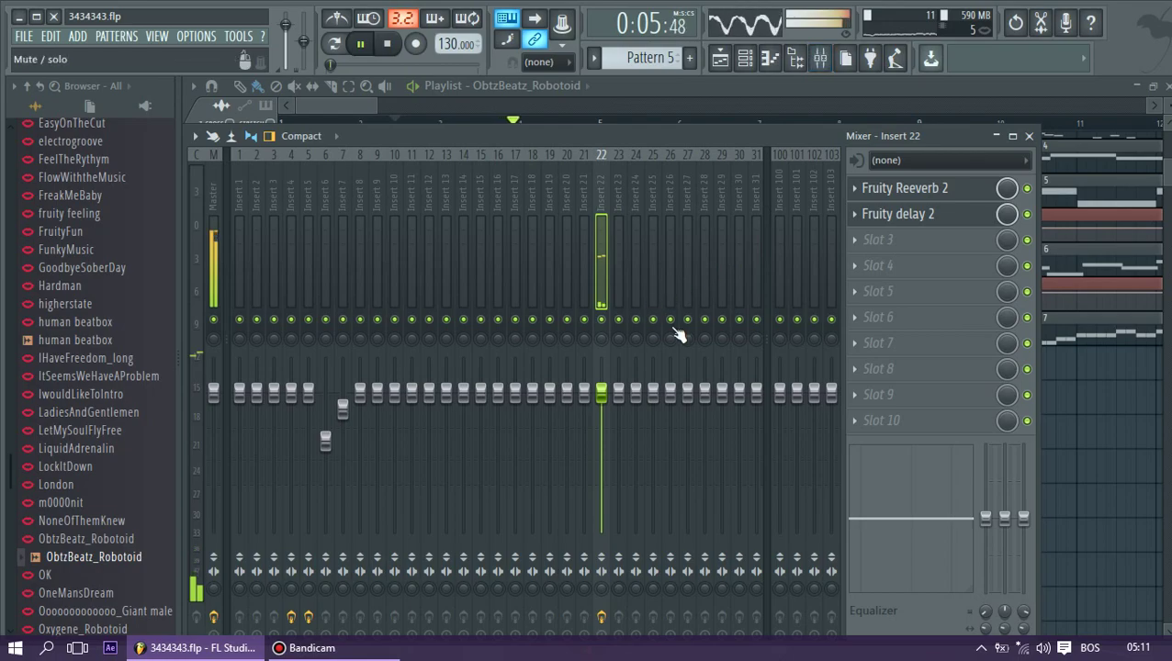
{"action": "left_click", "coordinate": [895, 191]}
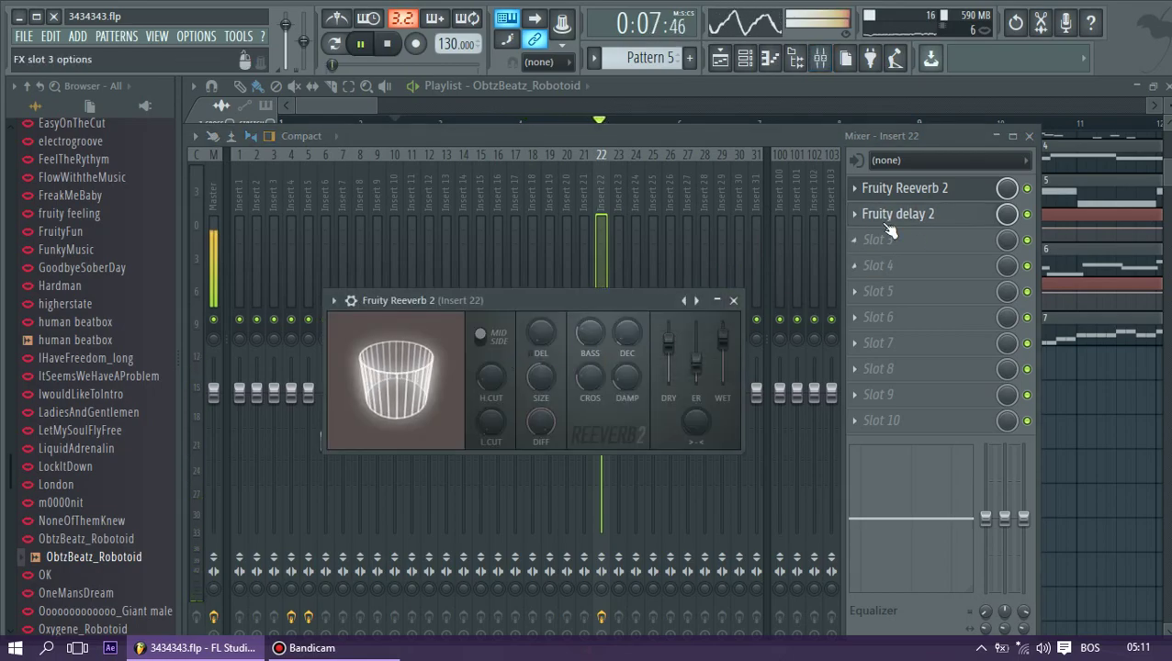
{"action": "left_click", "coordinate": [895, 217]}
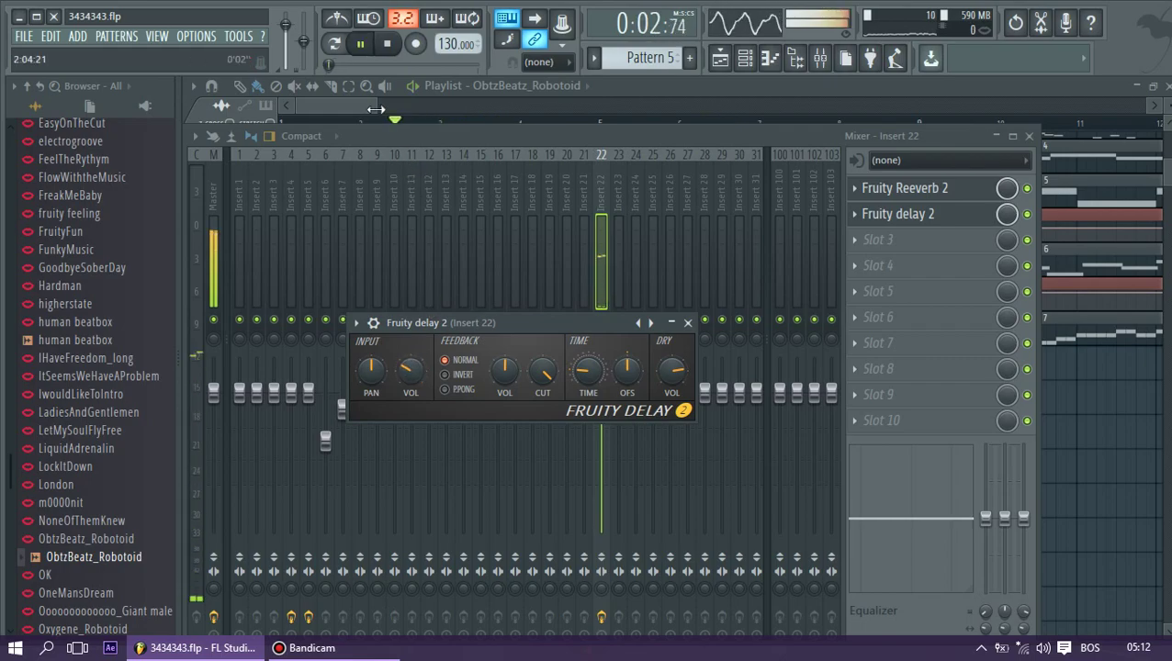
Lower the volume fader of mixer Insert 22 and replay the vocal from bar 2
{"action": "left_click", "coordinate": [369, 103]}
{"action": "key", "text": "space"}
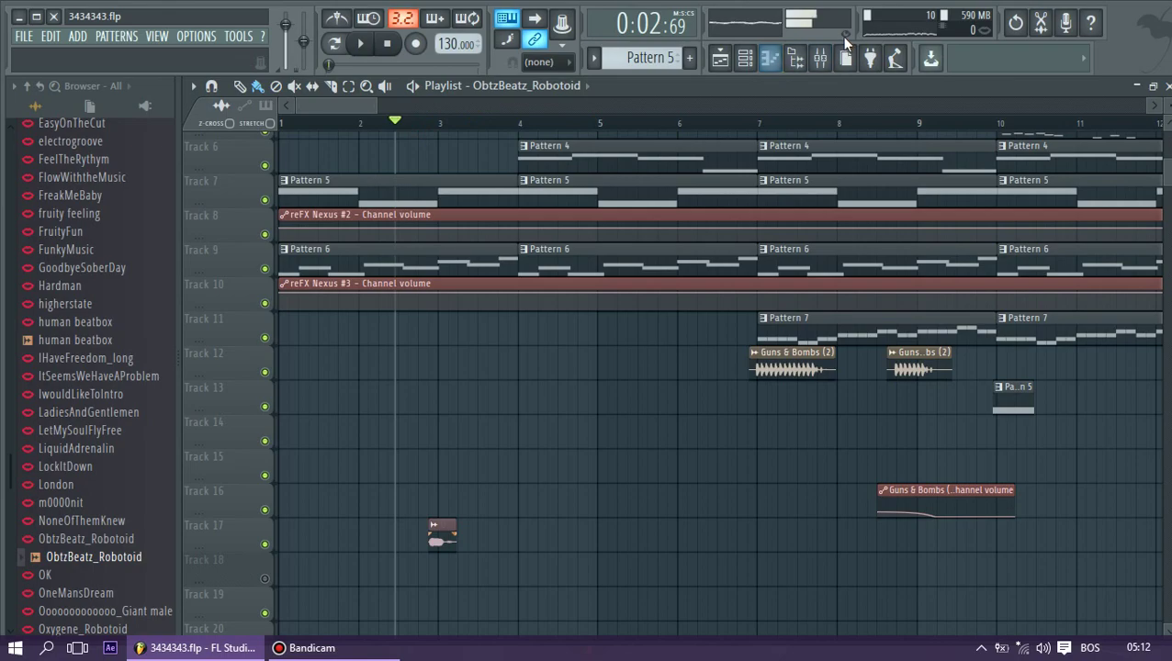
{"action": "left_click", "coordinate": [821, 57]}
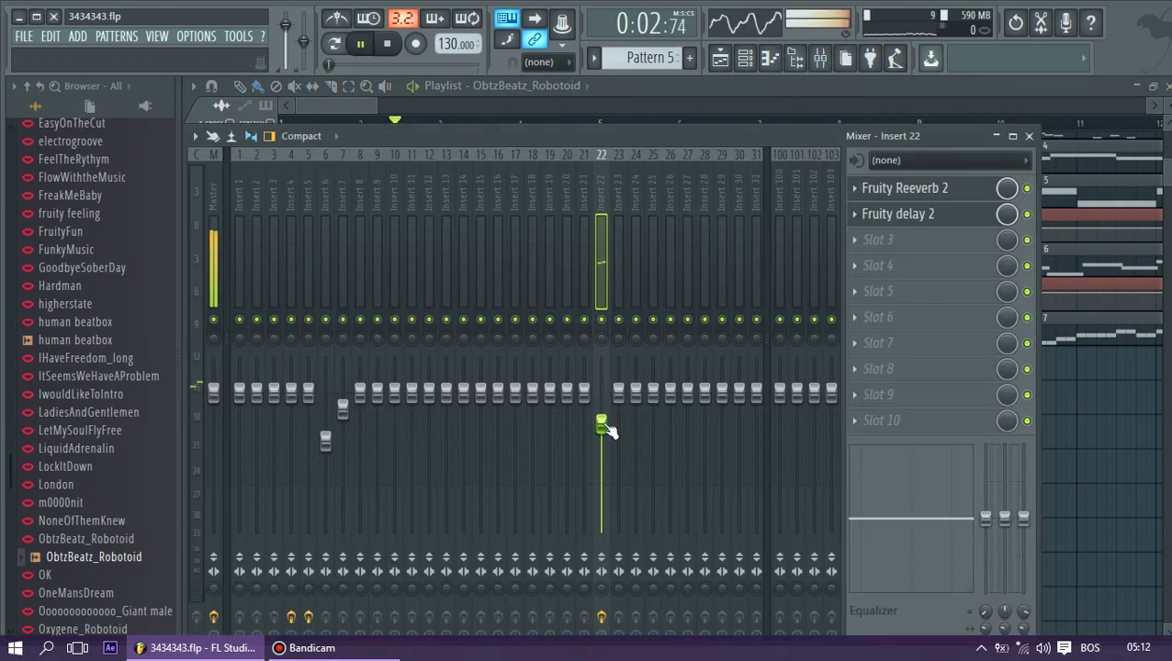
Place a second ObtzBeatz_Robotoid clip on Track 17 around the start of bar 10
{"action": "mouse_move", "coordinate": [375, 101]}
{"action": "left_mouse_down"}
{"action": "mouse_move", "coordinate": [399, 103]}
{"action": "mouse_move", "coordinate": [366, 105]}
{"action": "left_mouse_up"}
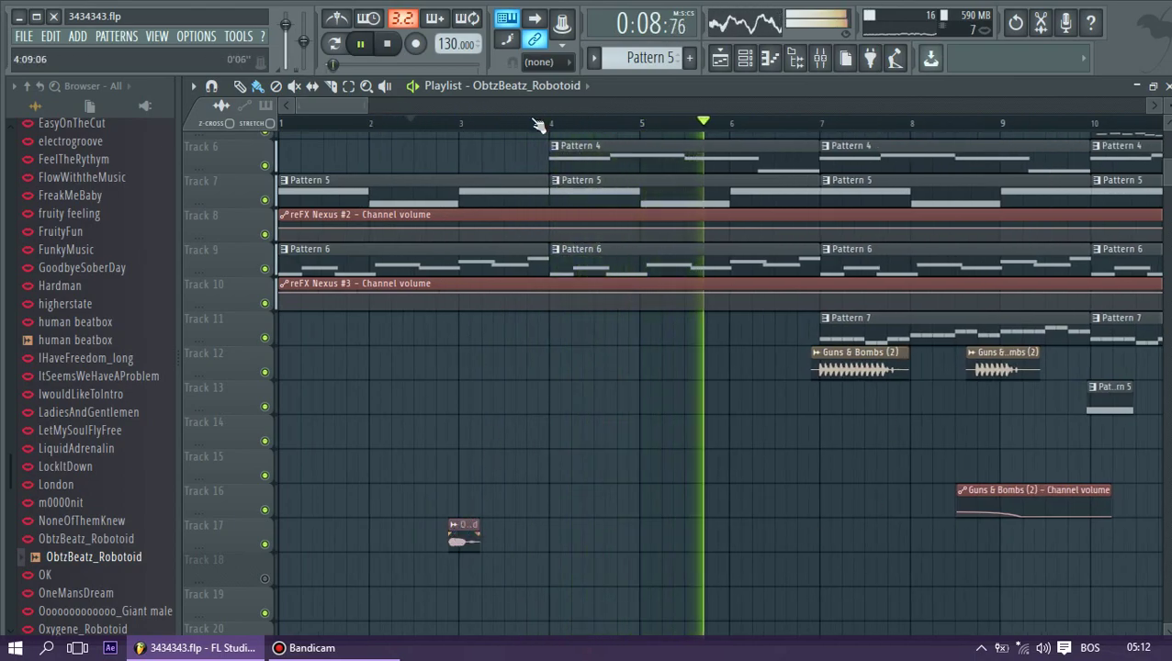
{"action": "scroll", "coordinate": [716, 368], "scroll_direction": "up", "scroll_amount": 3}
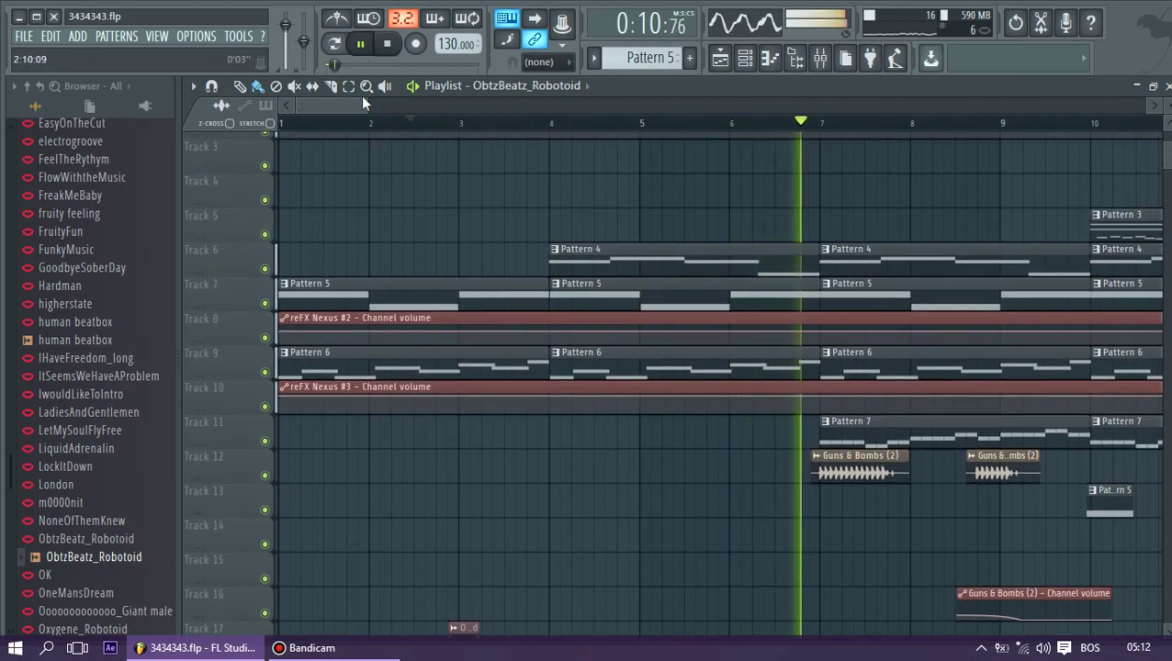
{"action": "scroll", "coordinate": [661, 121], "scroll_direction": "right", "scroll_amount": 6}
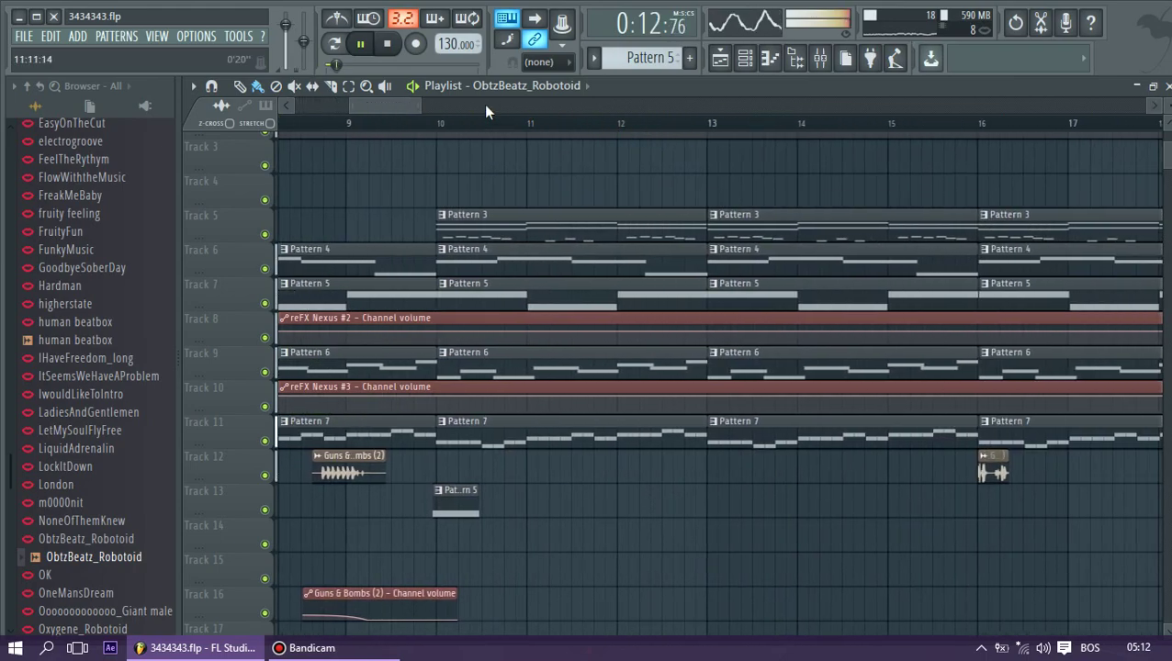
{"action": "mouse_move", "coordinate": [420, 106]}
{"action": "left_mouse_down"}
{"action": "mouse_move", "coordinate": [608, 107]}
{"action": "mouse_move", "coordinate": [432, 103]}
{"action": "left_mouse_up"}
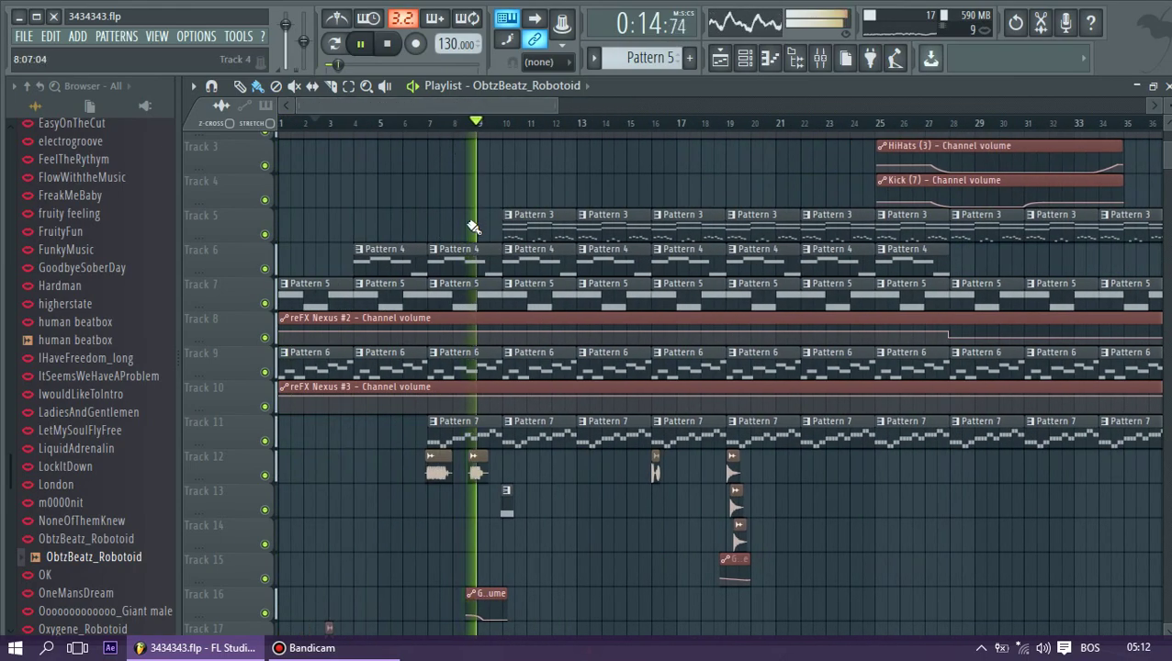
{"action": "scroll", "coordinate": [475, 276], "scroll_direction": "down", "scroll_amount": 2}
{"action": "left_click", "coordinate": [504, 572]}
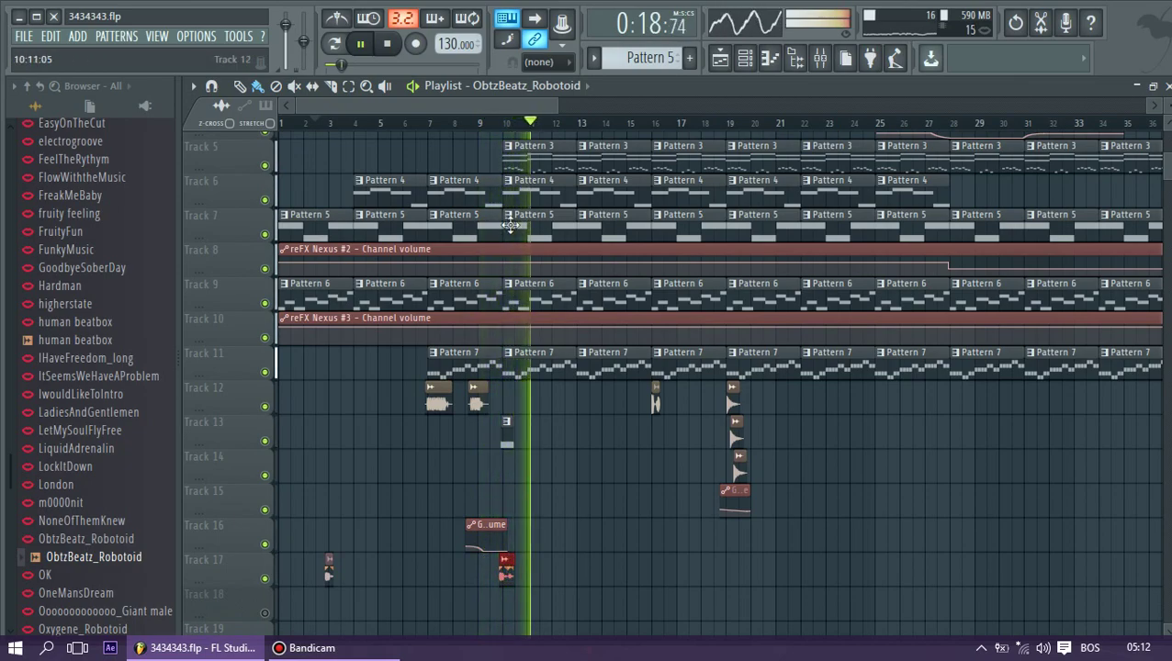
Play from bar 9 to hear the second vocal clip, check the Insert 22 volume in the mixer, and stop playback
{"action": "left_click", "coordinate": [488, 123]}
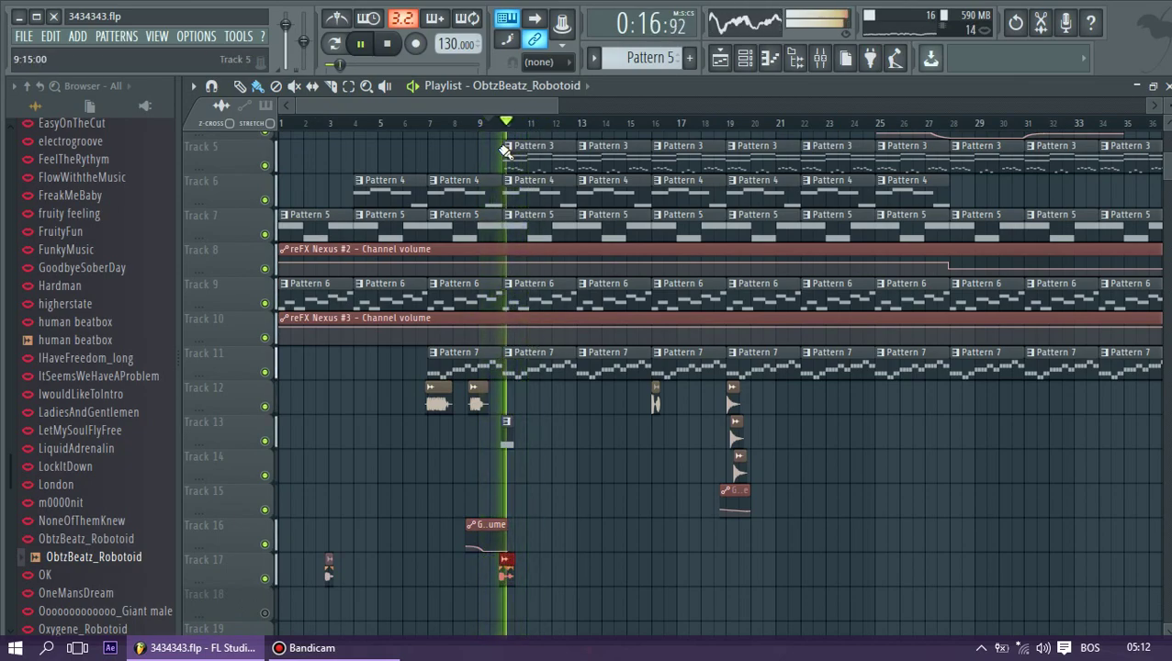
{"action": "key", "text": "F9"}
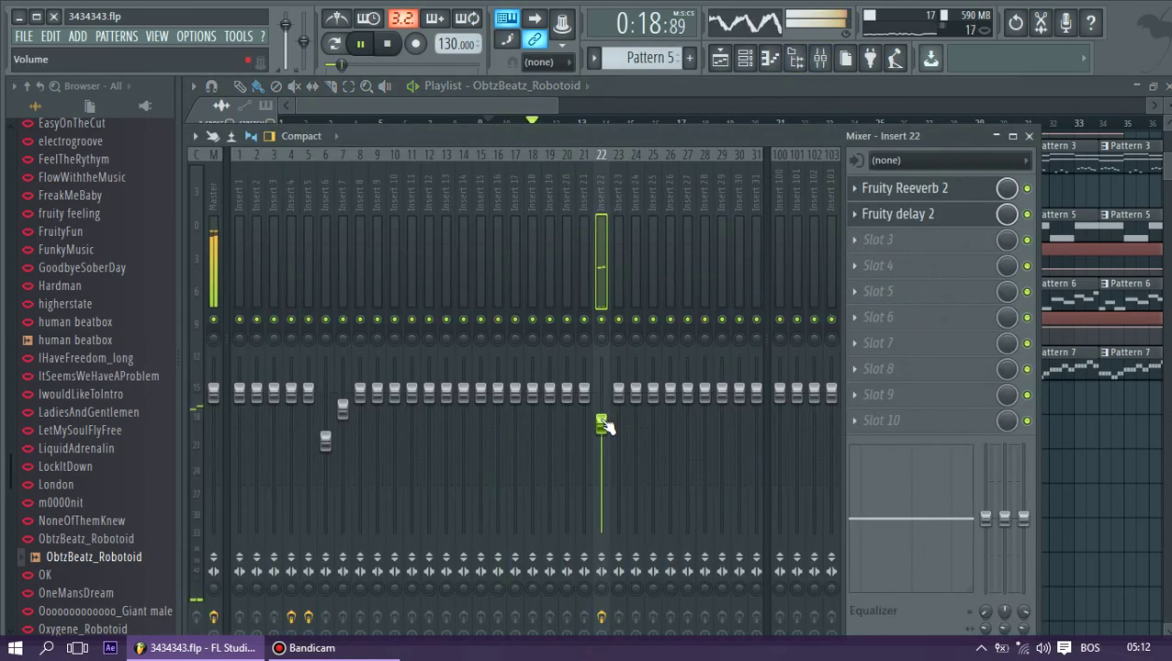
{"action": "left_click", "coordinate": [516, 104]}
{"action": "scroll", "coordinate": [515, 308], "scroll_direction": "down", "scroll_amount": 5}
{"action": "key", "text": "space"}
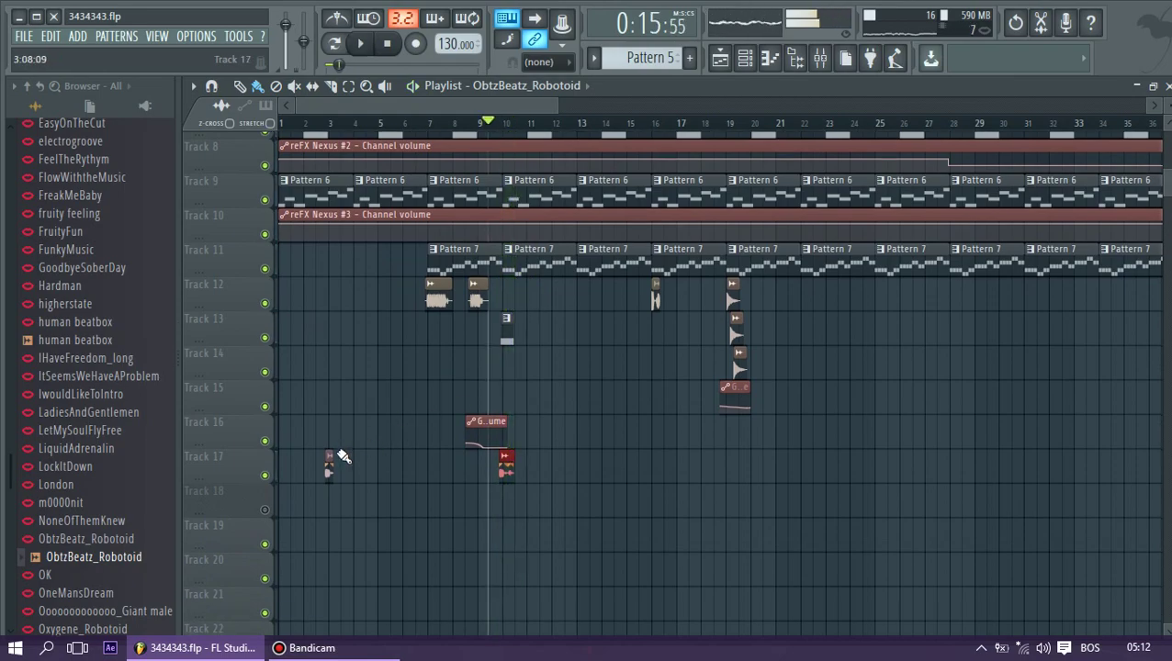
Replay the arrangement from bar 9 while looking over its tracks, then stop playback
{"action": "key", "text": "space"}
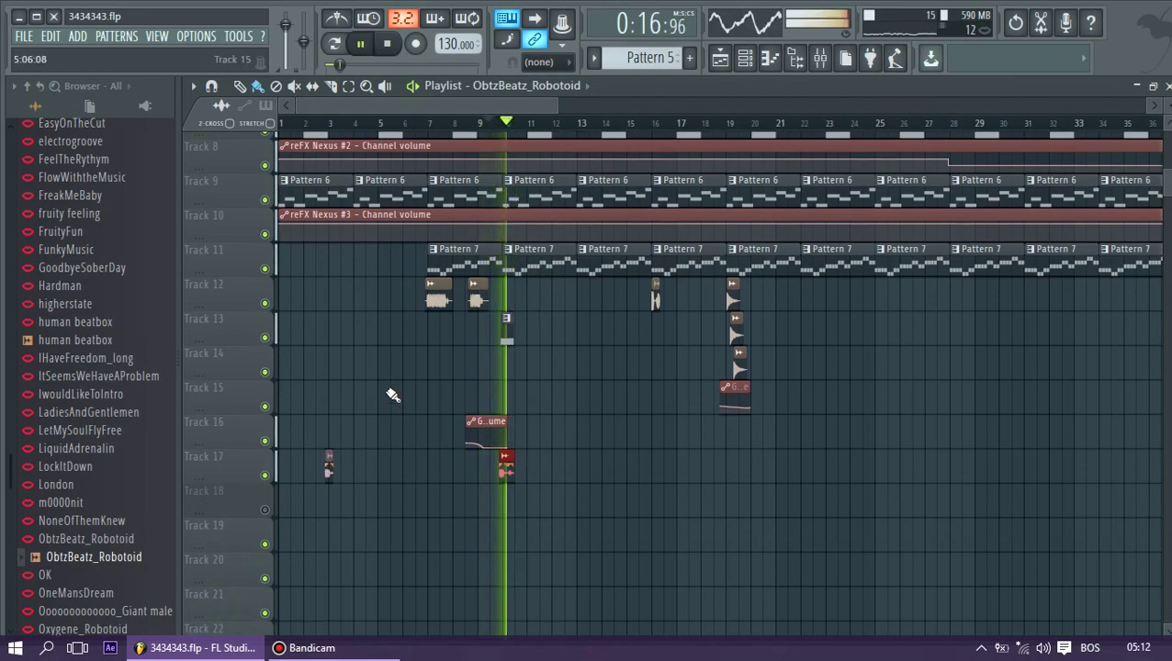
{"action": "scroll", "coordinate": [392, 386], "scroll_direction": "up", "scroll_amount": 3}
{"action": "scroll", "coordinate": [392, 382], "scroll_direction": "up", "scroll_amount": 4}
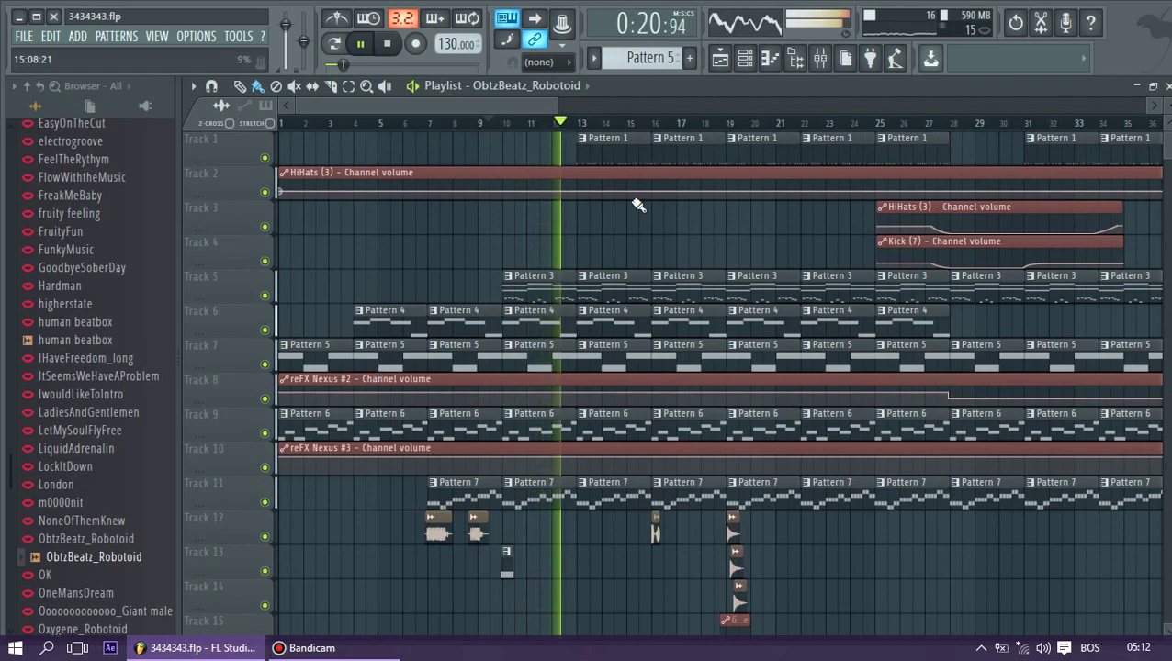
{"action": "scroll", "coordinate": [749, 316], "scroll_direction": "down", "scroll_amount": 2}
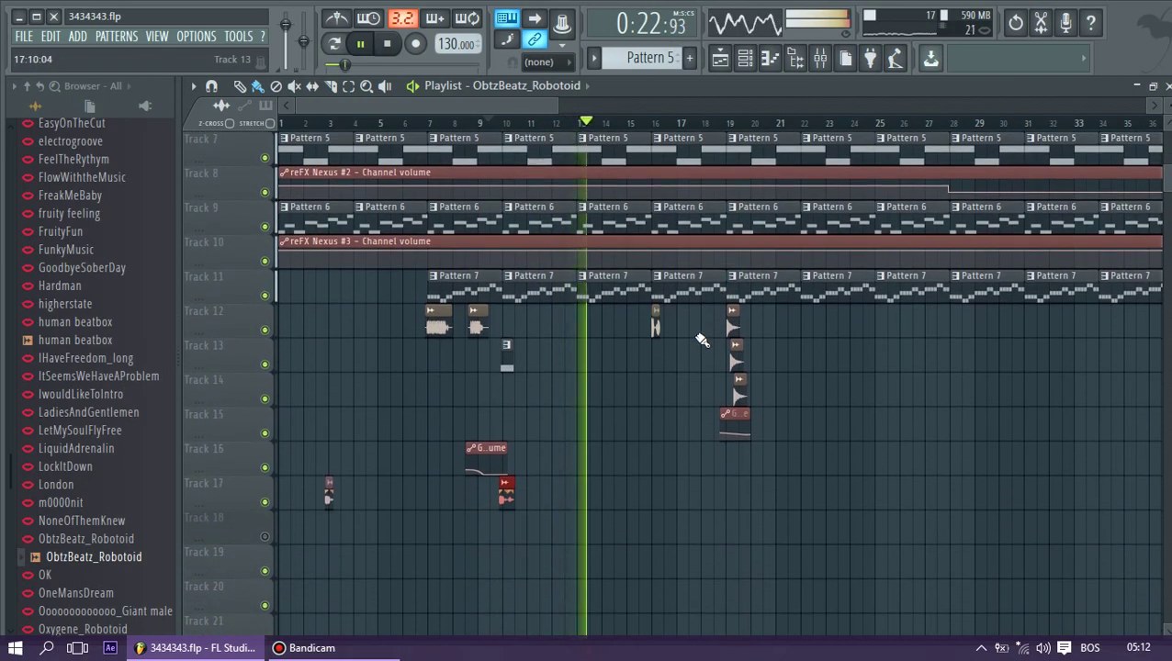
{"action": "scroll", "coordinate": [698, 229], "scroll_direction": "up", "scroll_amount": 2}
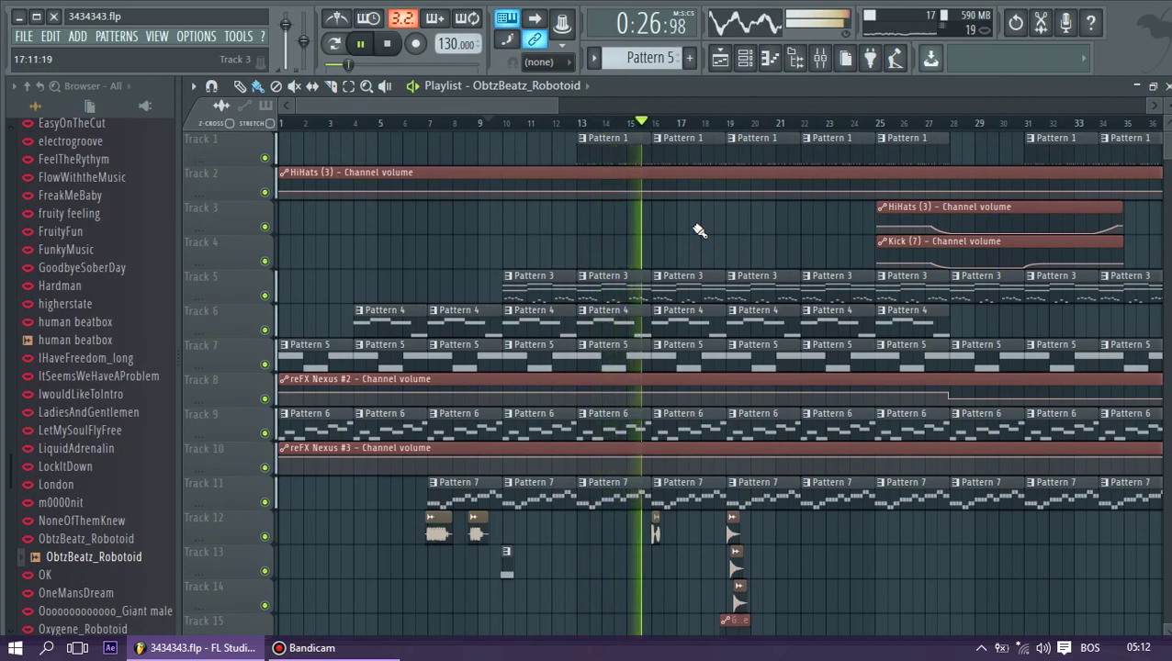
{"action": "key", "text": "space"}
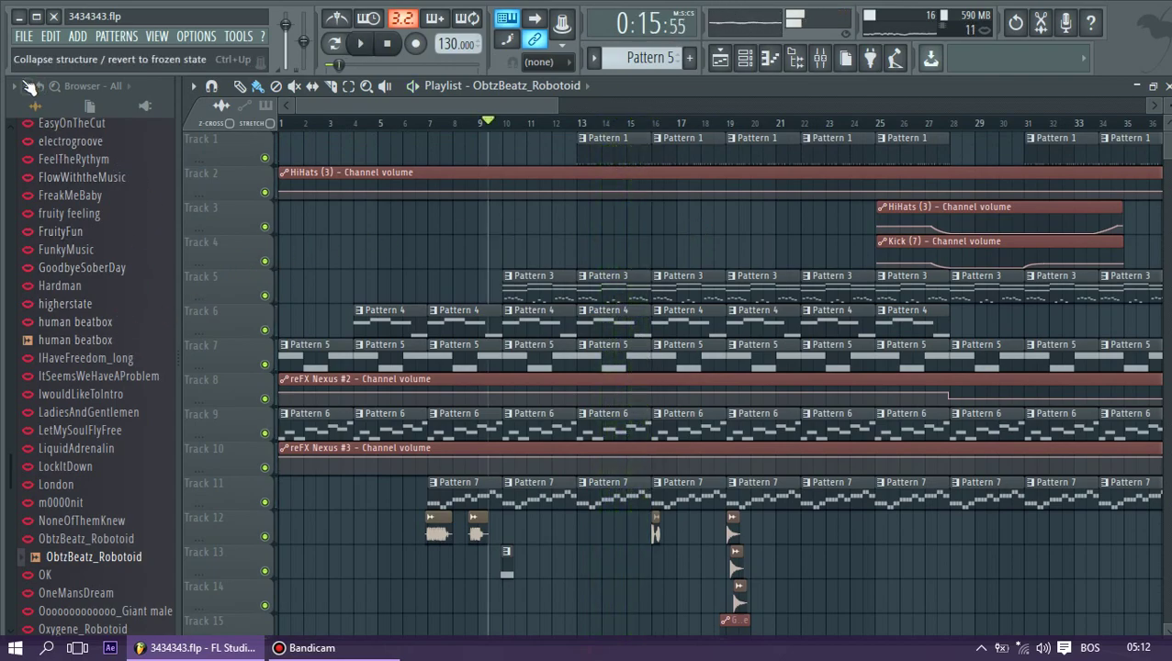
Find and open the lex_luger_drum_kit folder inside Drumovi in the sample browser
{"action": "left_click", "coordinate": [29, 86]}
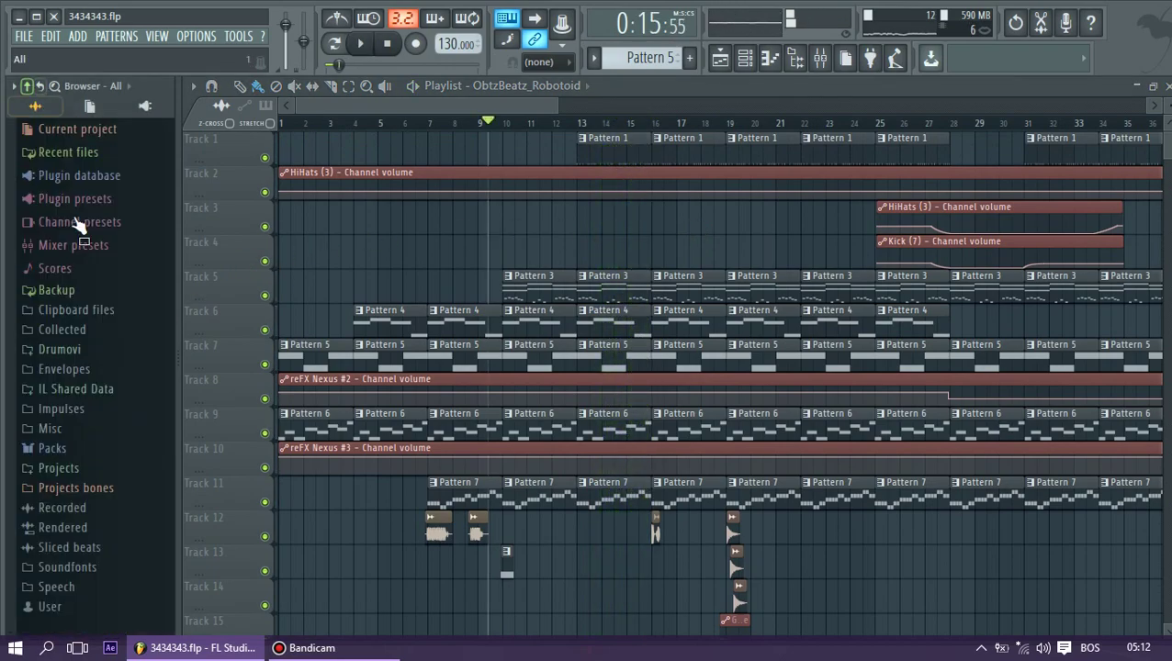
{"action": "left_click", "coordinate": [81, 354]}
{"action": "scroll", "coordinate": [101, 377], "scroll_direction": "down", "scroll_amount": 5}
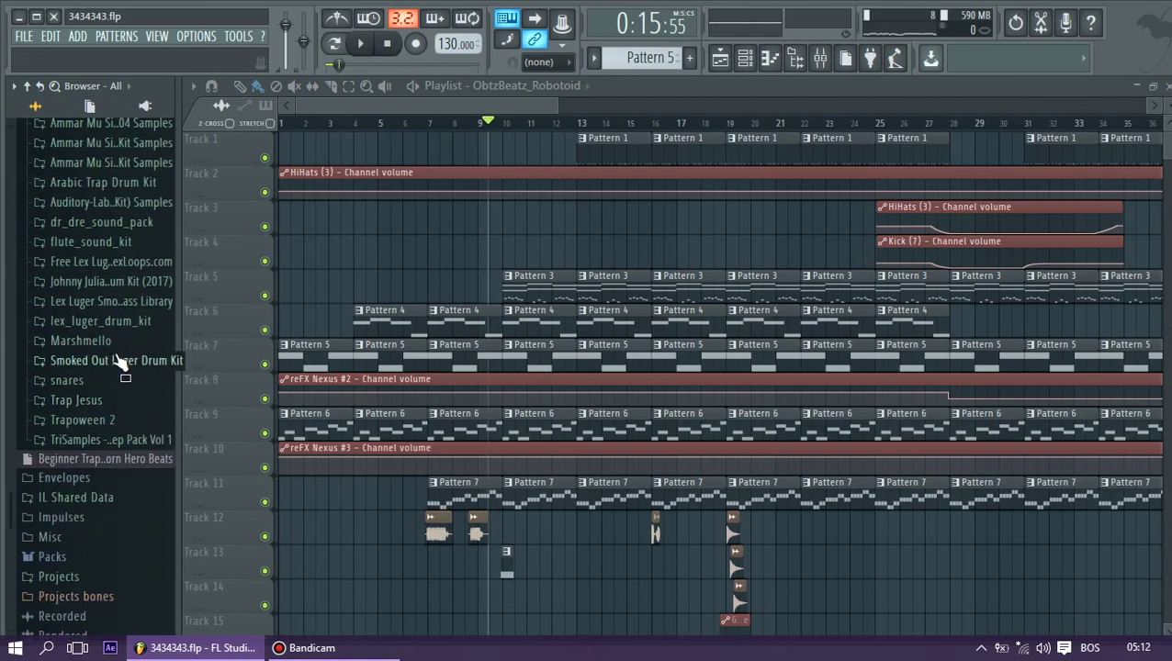
{"action": "scroll", "coordinate": [97, 276], "scroll_direction": "down", "scroll_amount": 5}
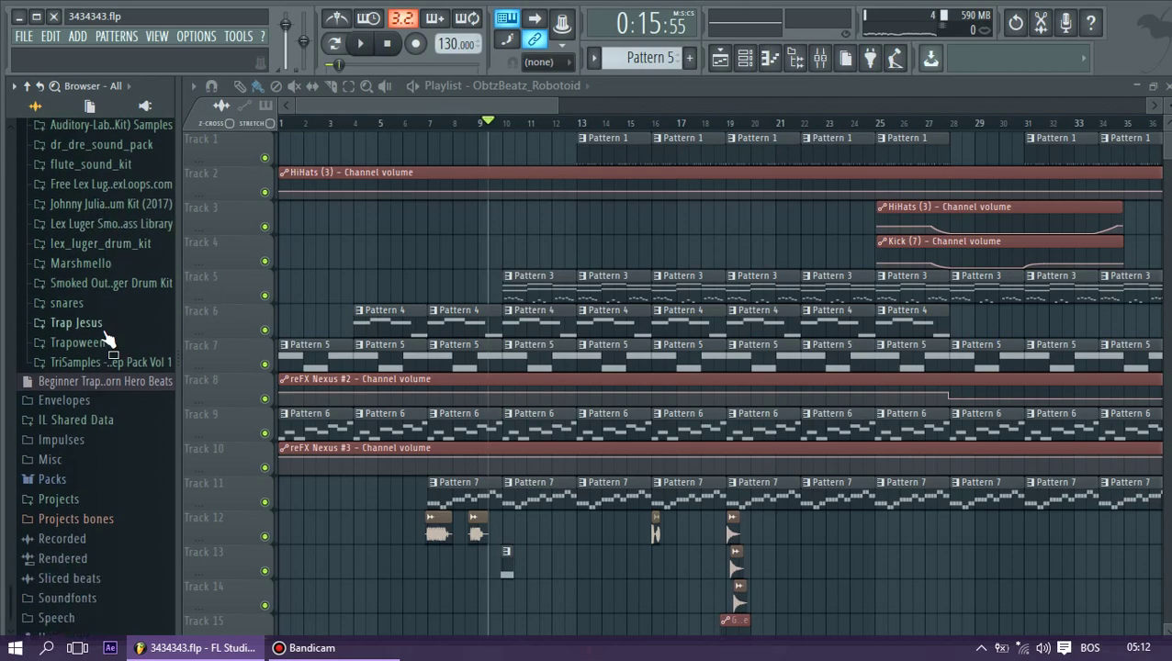
{"action": "scroll", "coordinate": [100, 331], "scroll_direction": "up", "scroll_amount": 10}
{"action": "scroll", "coordinate": [100, 331], "scroll_direction": "up", "scroll_amount": 1}
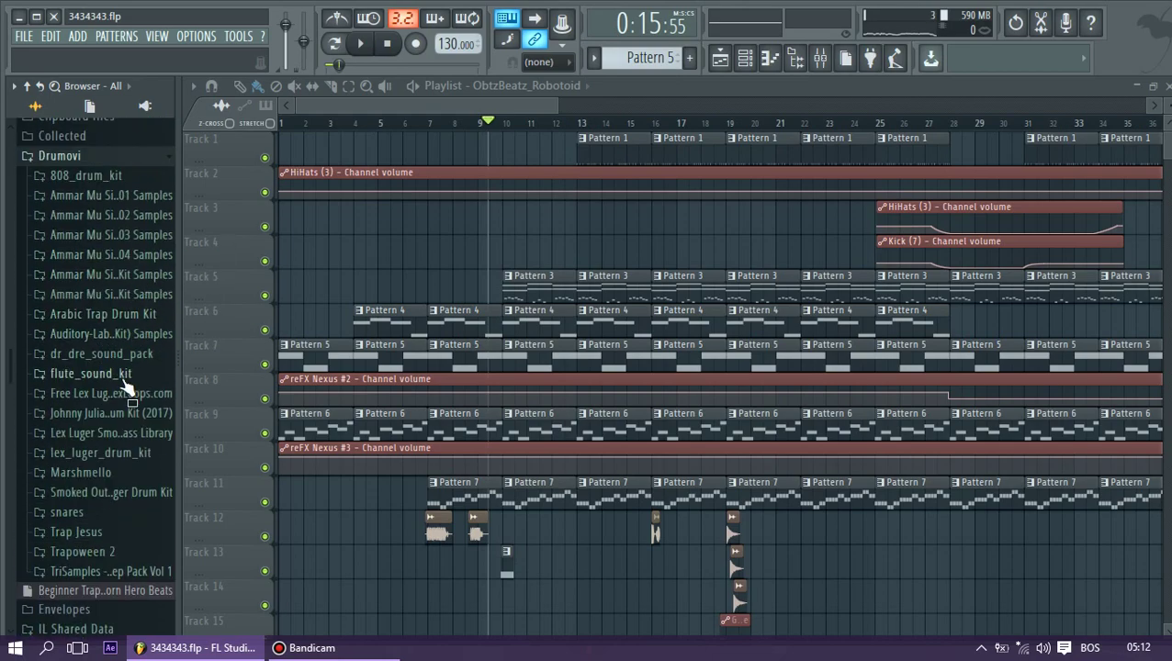
{"action": "left_click", "coordinate": [105, 452]}
Audition LexLugerFX_2 and LexLugerFX, and place a LexLugerFX clip on Track 3 so it ends at bar 13
{"action": "scroll", "coordinate": [97, 415], "scroll_direction": "down", "scroll_amount": 8}
{"action": "left_click_drag", "start_coordinate": [116, 273], "coordinate": [105, 195]}
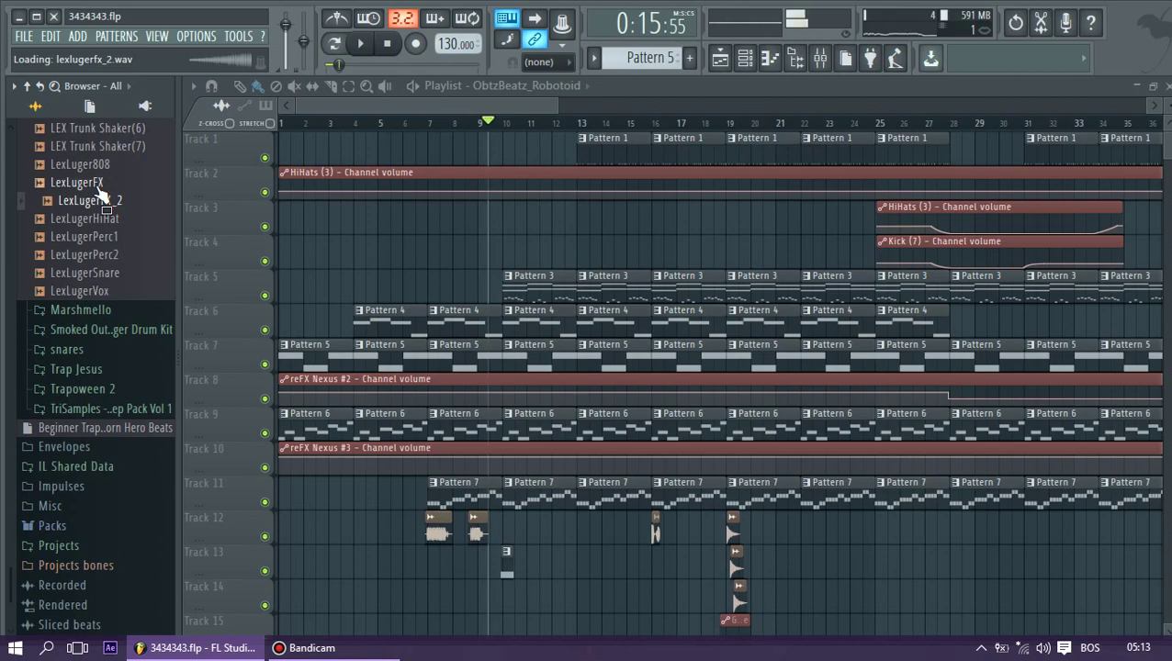
{"action": "left_click_drag", "start_coordinate": [86, 201], "coordinate": [85, 190]}
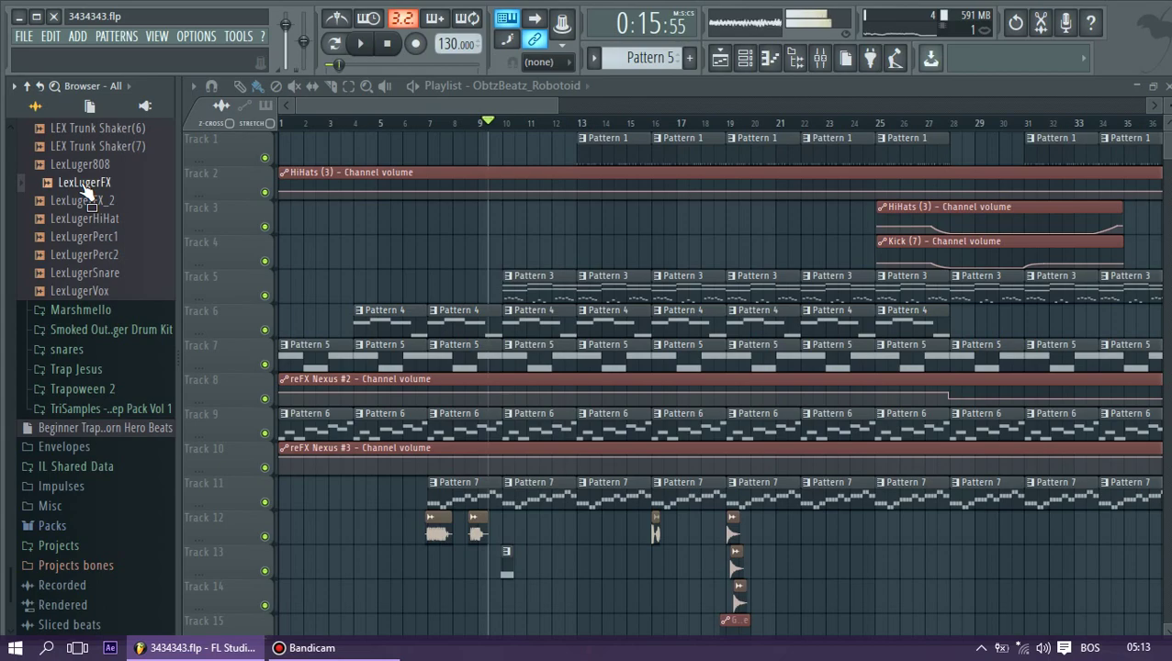
{"action": "left_click_drag", "start_coordinate": [76, 174], "coordinate": [83, 190]}
{"action": "left_click_drag", "start_coordinate": [213, 194], "coordinate": [541, 219]}
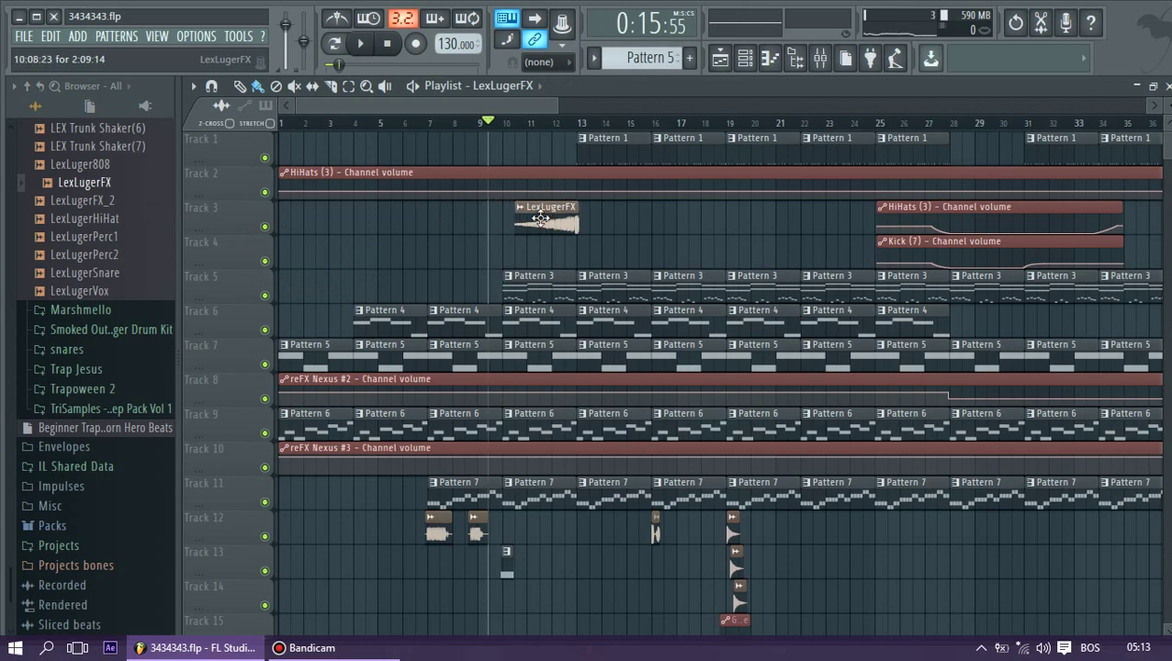
Play the effect in context, shorten the LexLugerFX clip to about 1.3 bars, and shift it to end at bar 13
{"action": "key", "text": "space"}
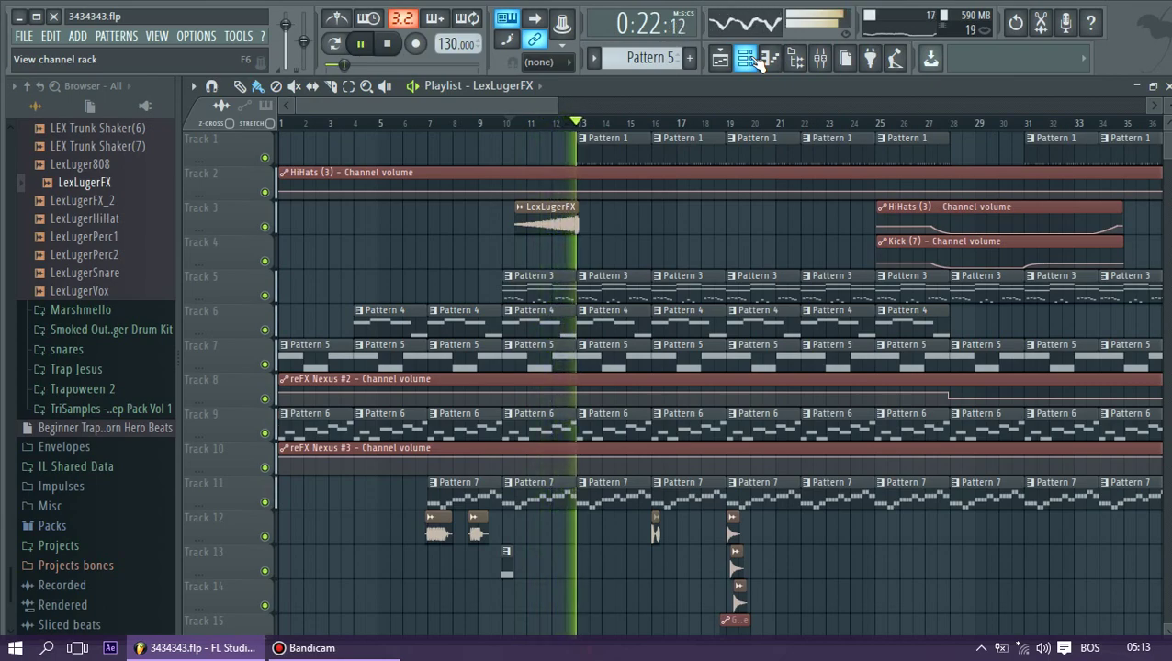
{"action": "key", "text": "space"}
{"action": "key", "text": "space"}
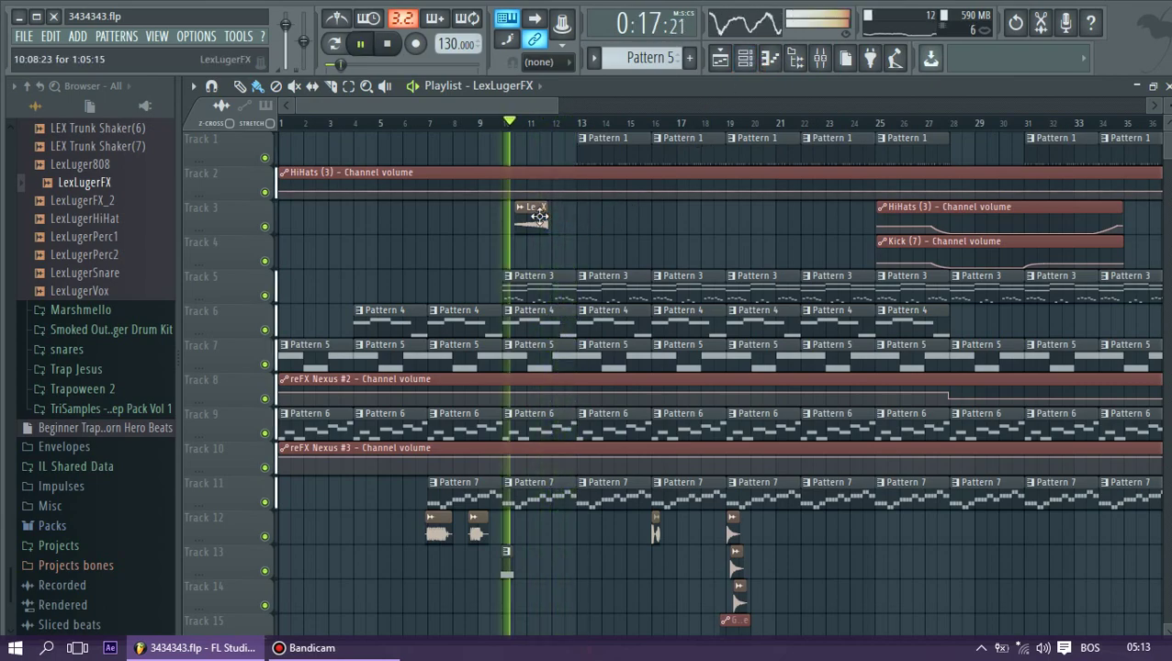
{"action": "left_click_drag", "start_coordinate": [534, 218], "coordinate": [565, 218]}
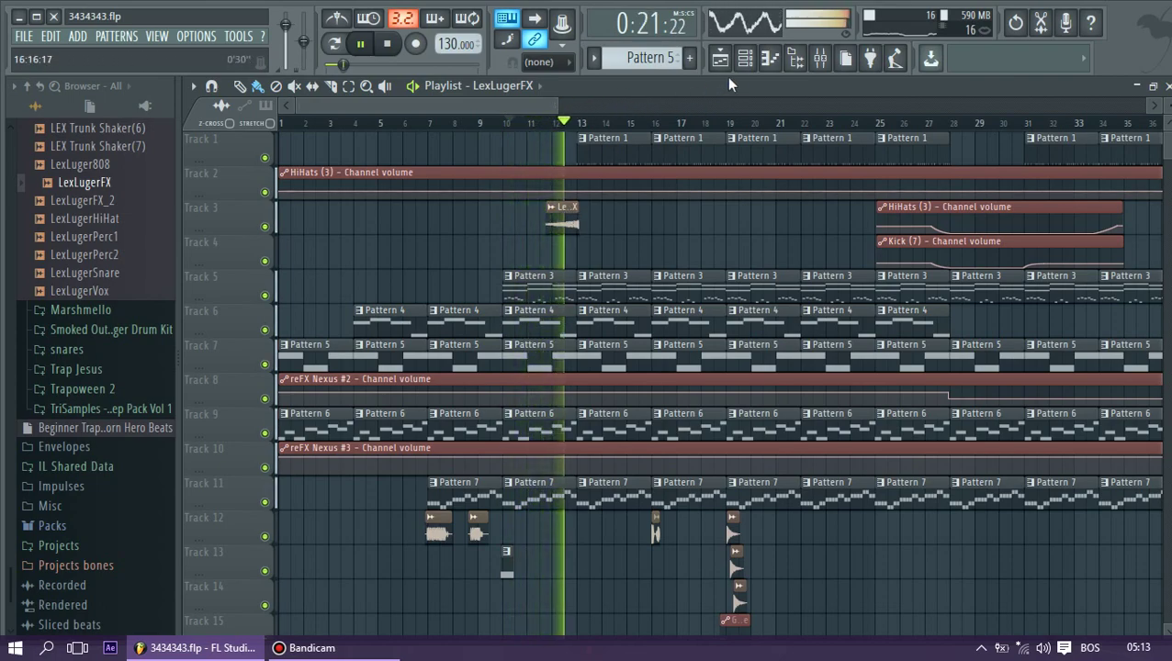
Route the LexLugerFX channel to mixer track 21
{"action": "left_click", "coordinate": [820, 58]}
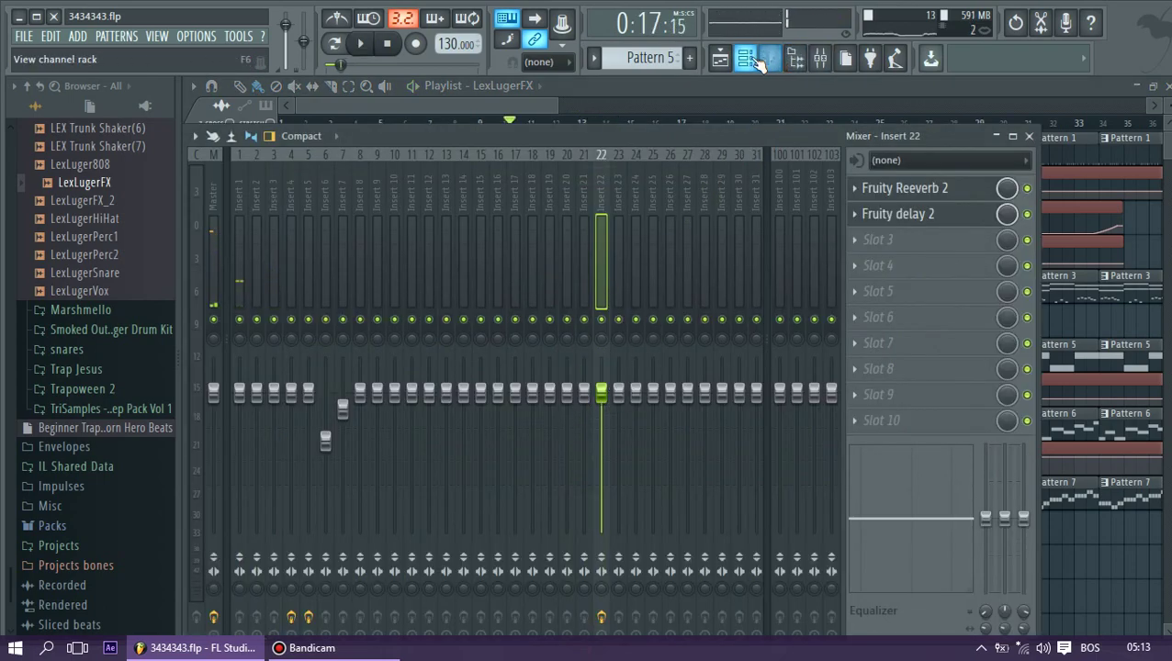
{"action": "left_click", "coordinate": [758, 64]}
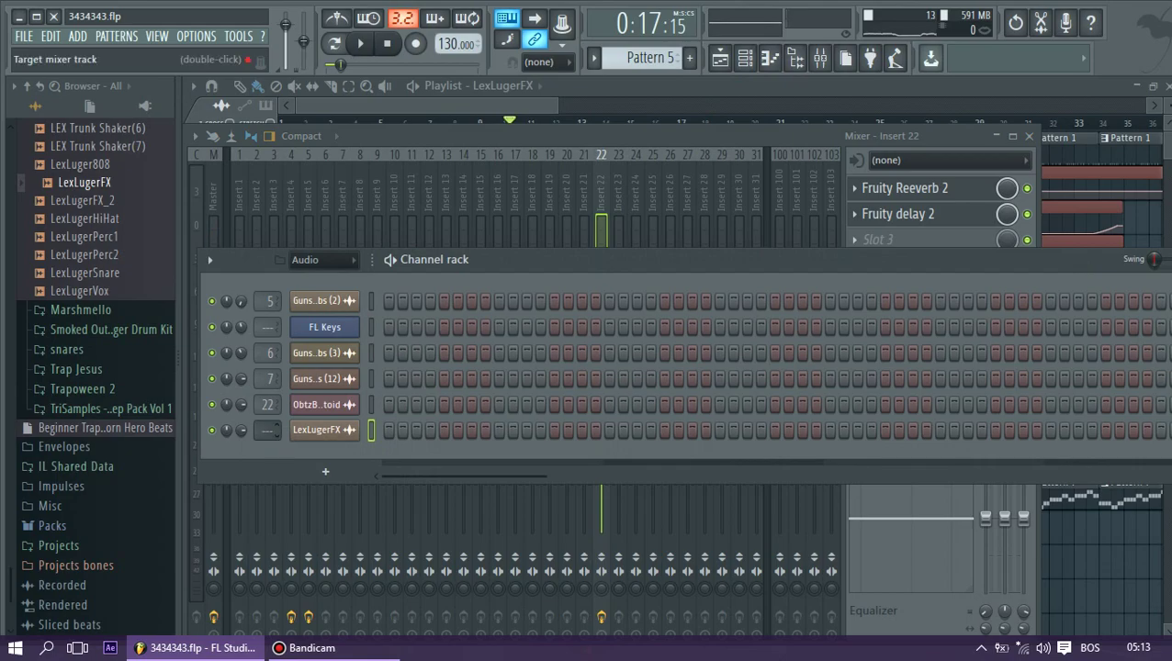
{"action": "left_click_drag", "start_coordinate": [267, 431], "coordinate": [267, 390]}
{"action": "scroll", "coordinate": [267, 430], "scroll_direction": "down", "scroll_amount": 5}
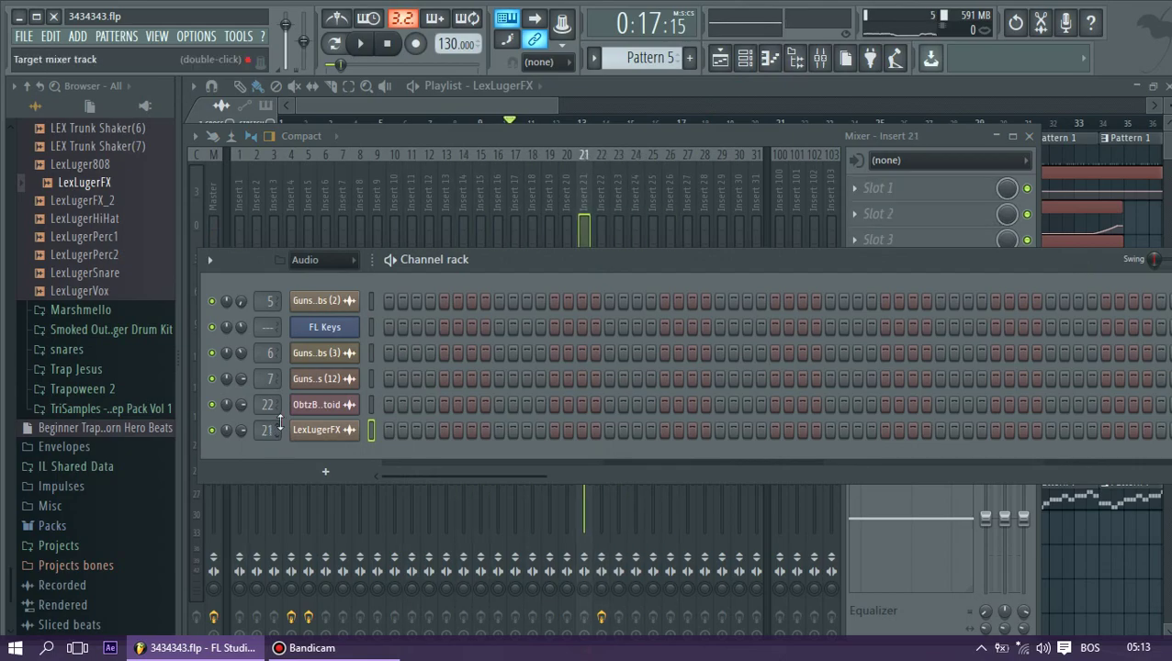
Load Fruity Reeverb 2 in the first slot of Insert 21, raise its wet level, and lower early reflections and dry
{"action": "left_click", "coordinate": [771, 160]}
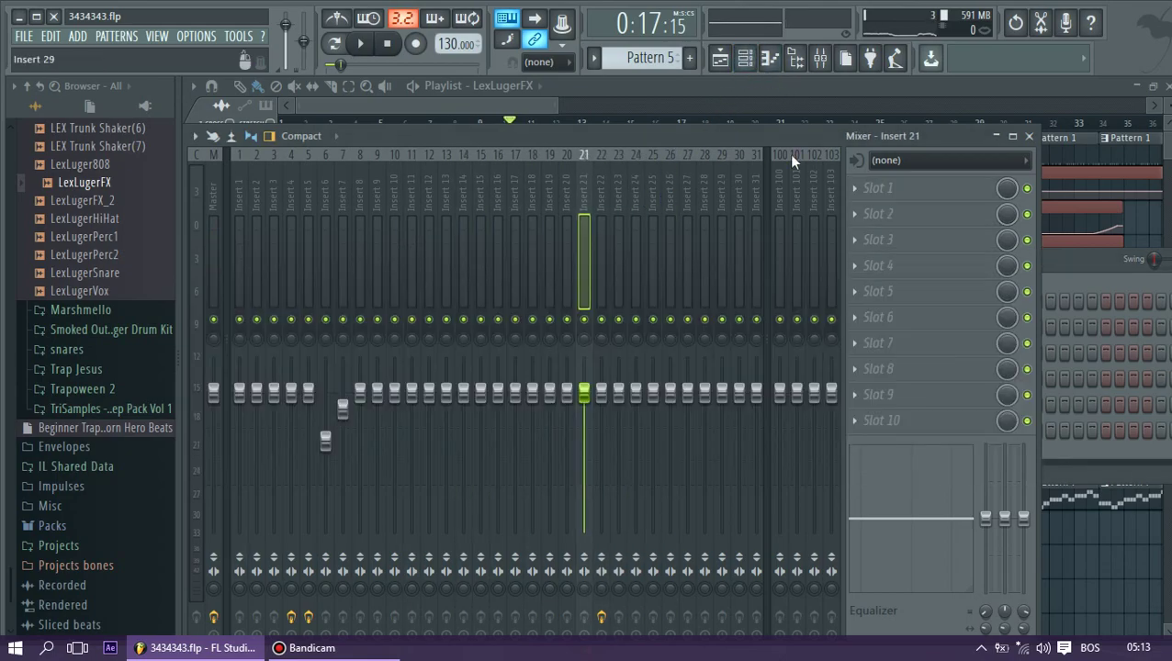
{"action": "left_click", "coordinate": [860, 194]}
{"action": "left_click", "coordinate": [832, 103]}
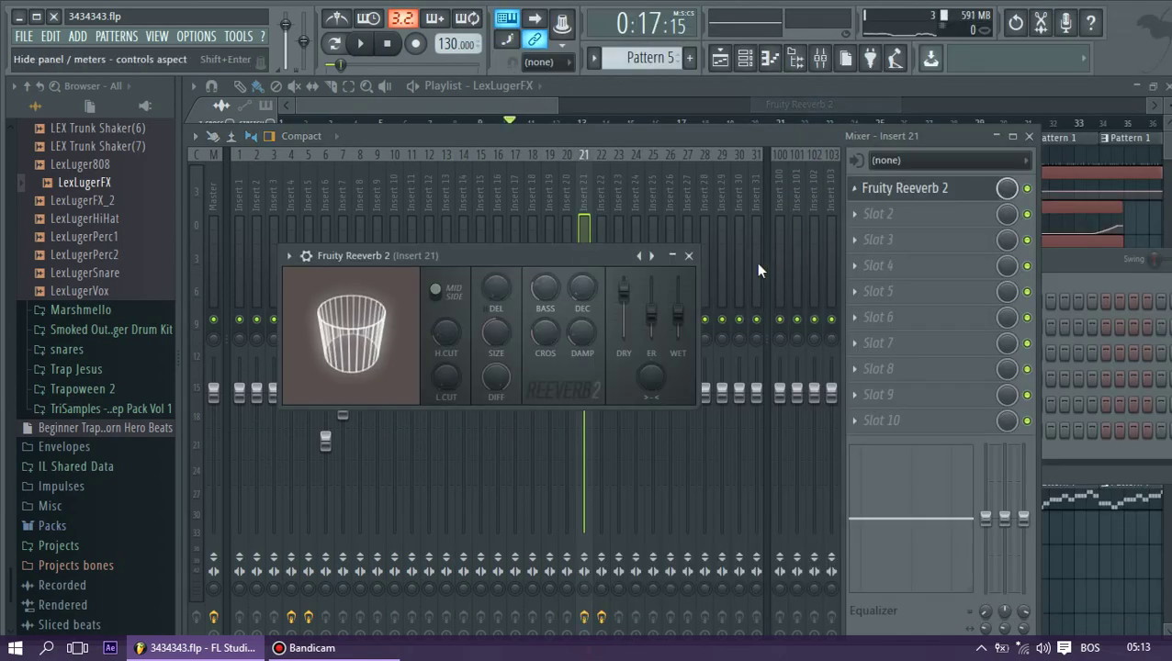
{"action": "left_click_drag", "start_coordinate": [677, 315], "coordinate": [678, 299]}
{"action": "left_click_drag", "start_coordinate": [651, 315], "coordinate": [652, 330]}
{"action": "left_click_drag", "start_coordinate": [624, 292], "coordinate": [623, 310]}
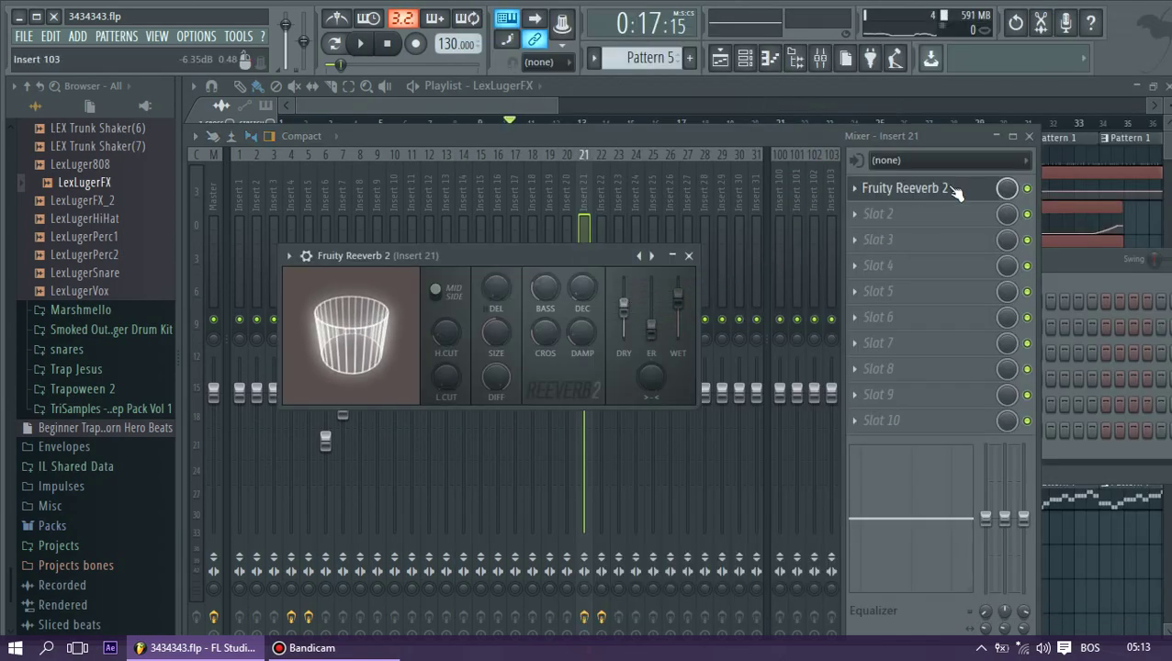
Play the section from bar 10 and lower the Insert 21 volume fader
{"action": "key", "text": "space"}
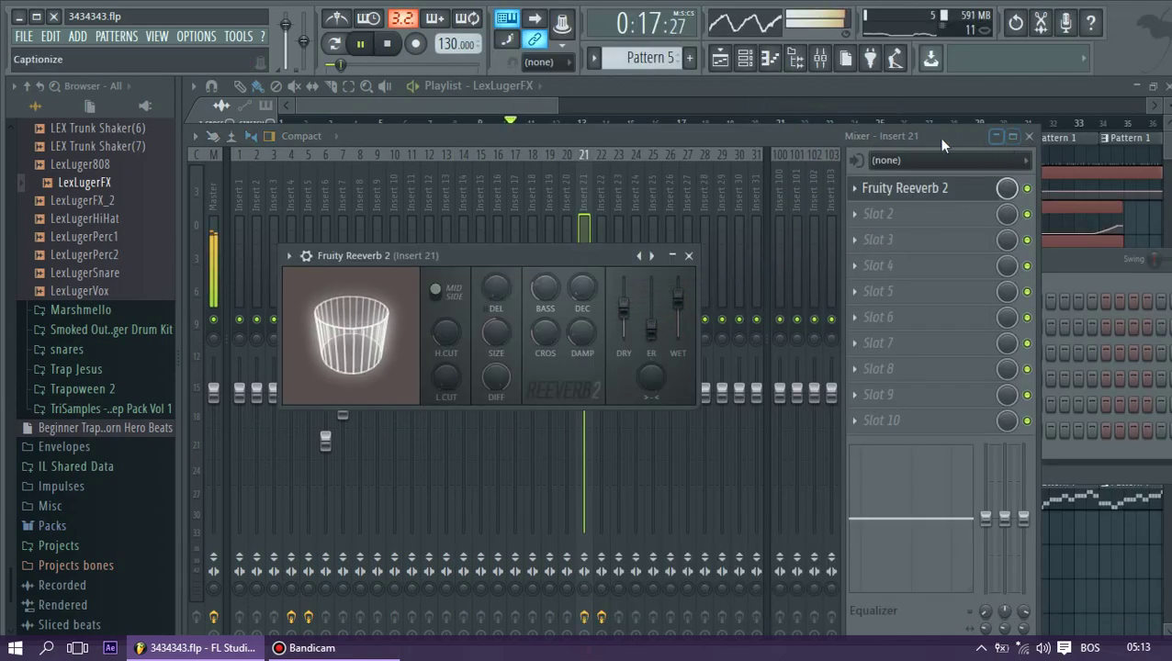
{"action": "left_click", "coordinate": [542, 103]}
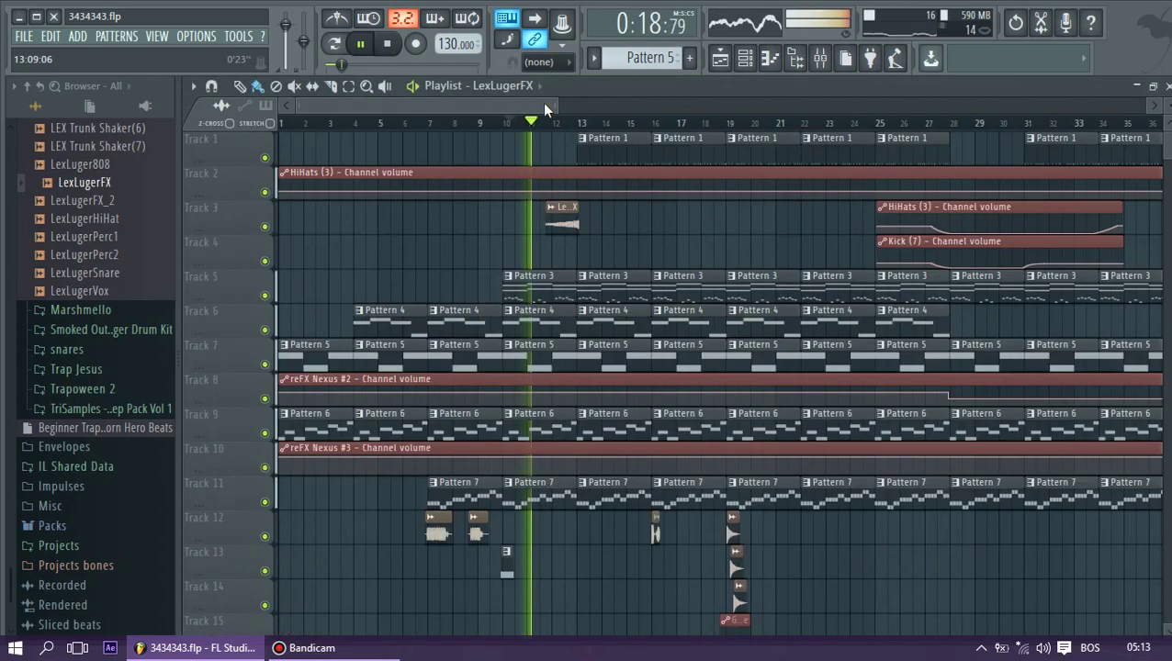
{"action": "left_click", "coordinate": [819, 57]}
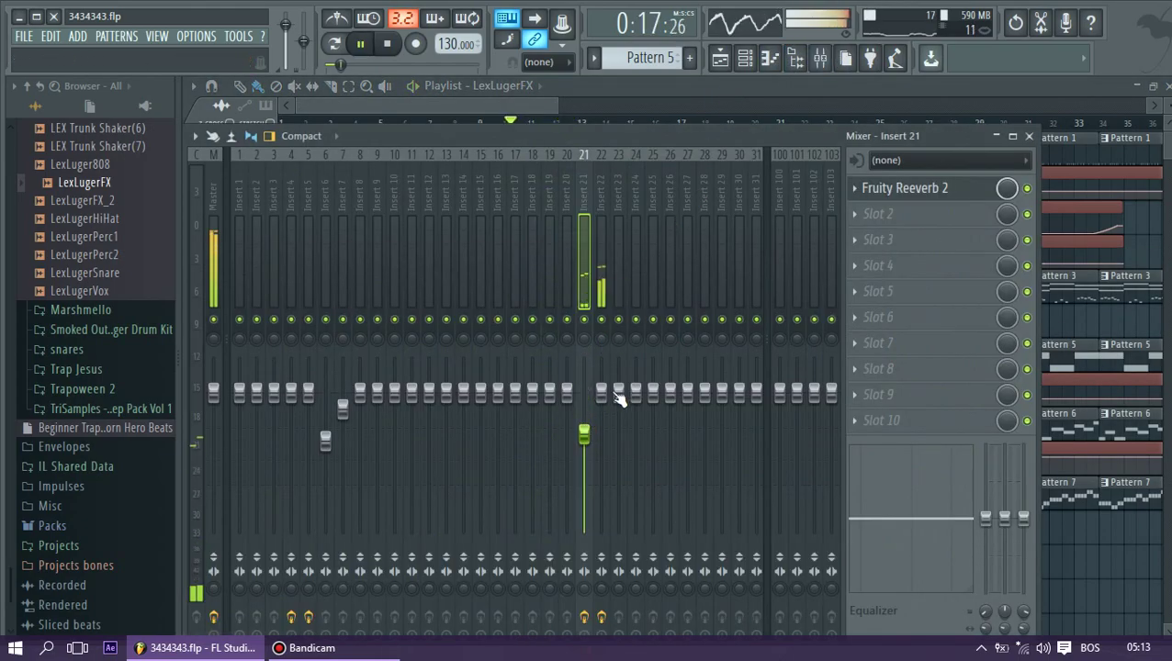
Raise the dry and early reflection levels and lower the wet level of Insert 21's Fruity Reeverb 2
{"action": "left_click", "coordinate": [918, 189]}
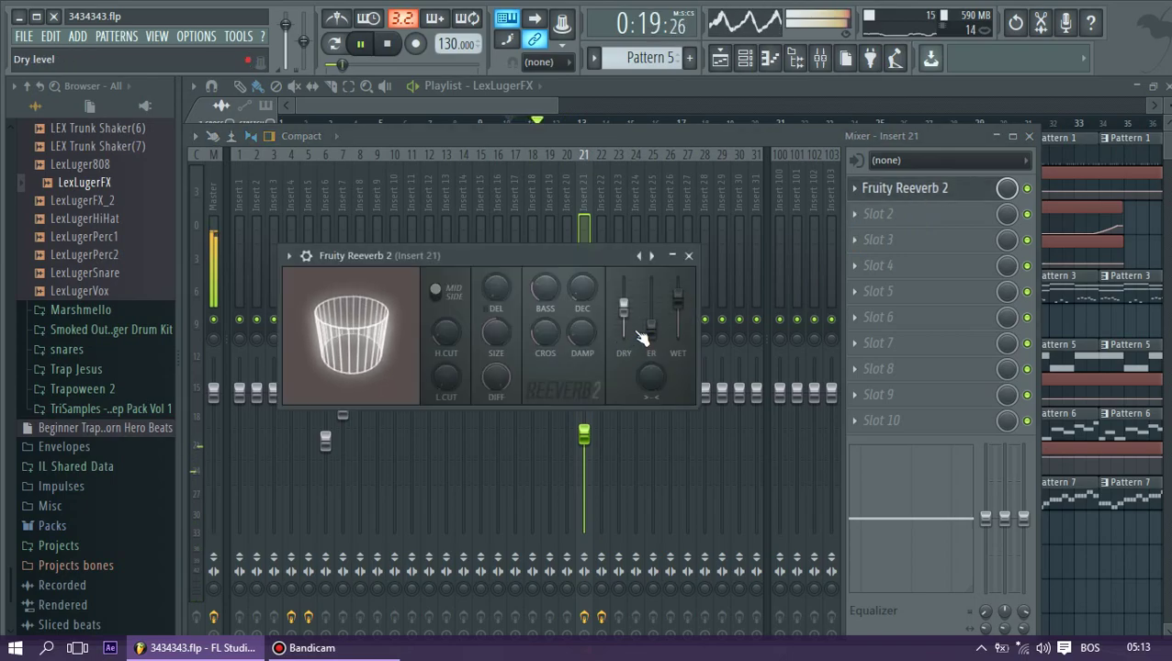
{"action": "left_click_drag", "start_coordinate": [624, 303], "coordinate": [627, 282]}
{"action": "left_click_drag", "start_coordinate": [652, 328], "coordinate": [652, 315]}
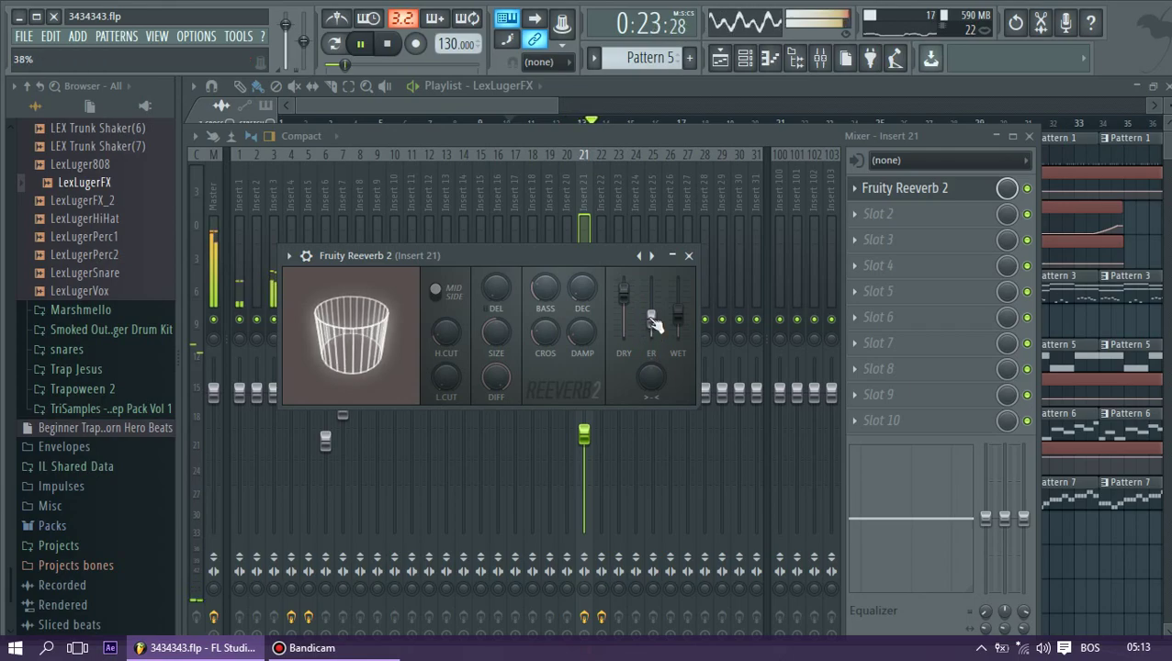
Lower the Insert 21 volume fader slightly further and replay the effect from about bar 11, clearing the playlist view
{"action": "left_click_drag", "start_coordinate": [584, 435], "coordinate": [584, 450]}
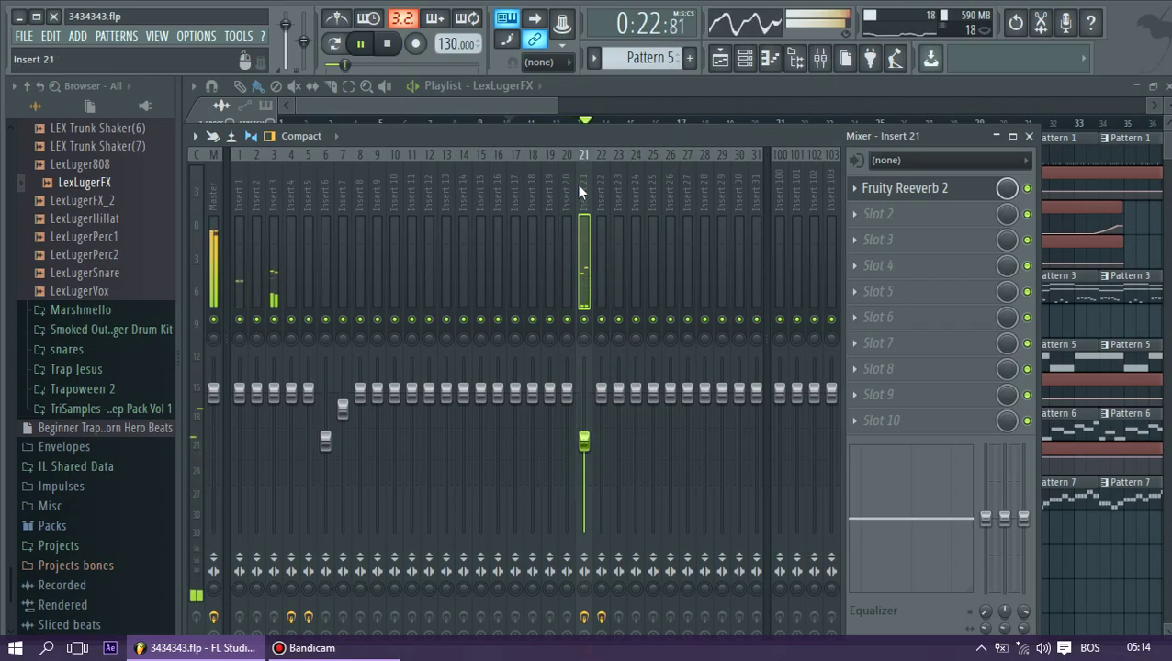
{"action": "left_click_drag", "start_coordinate": [584, 138], "coordinate": [778, 328]}
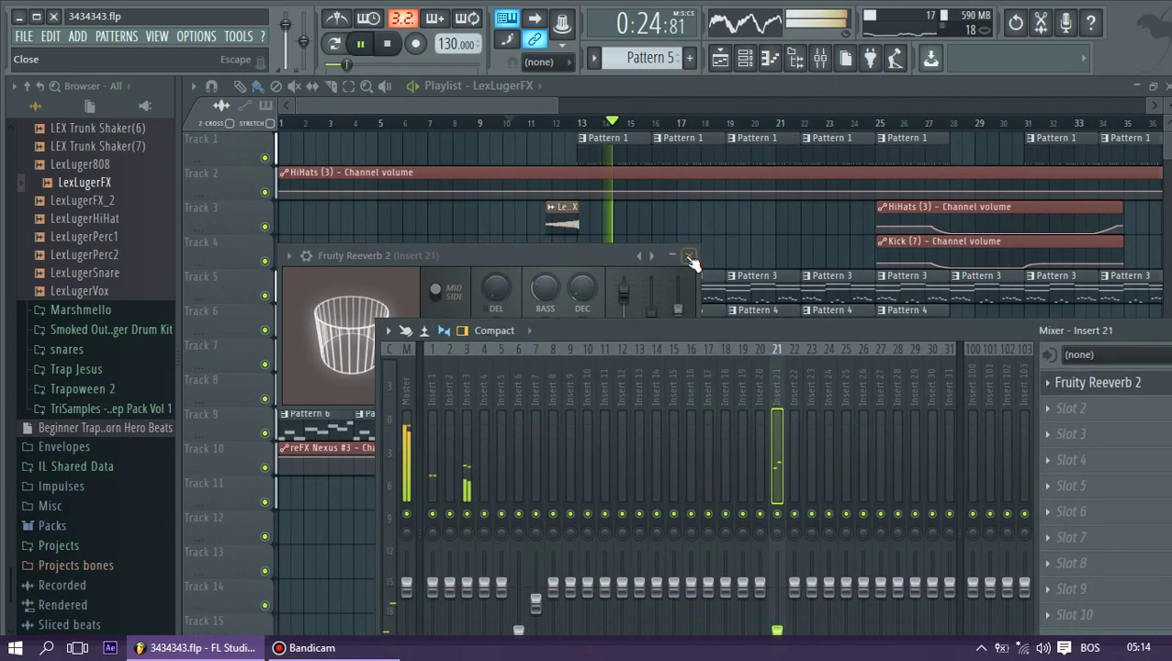
{"action": "left_click", "coordinate": [534, 114]}
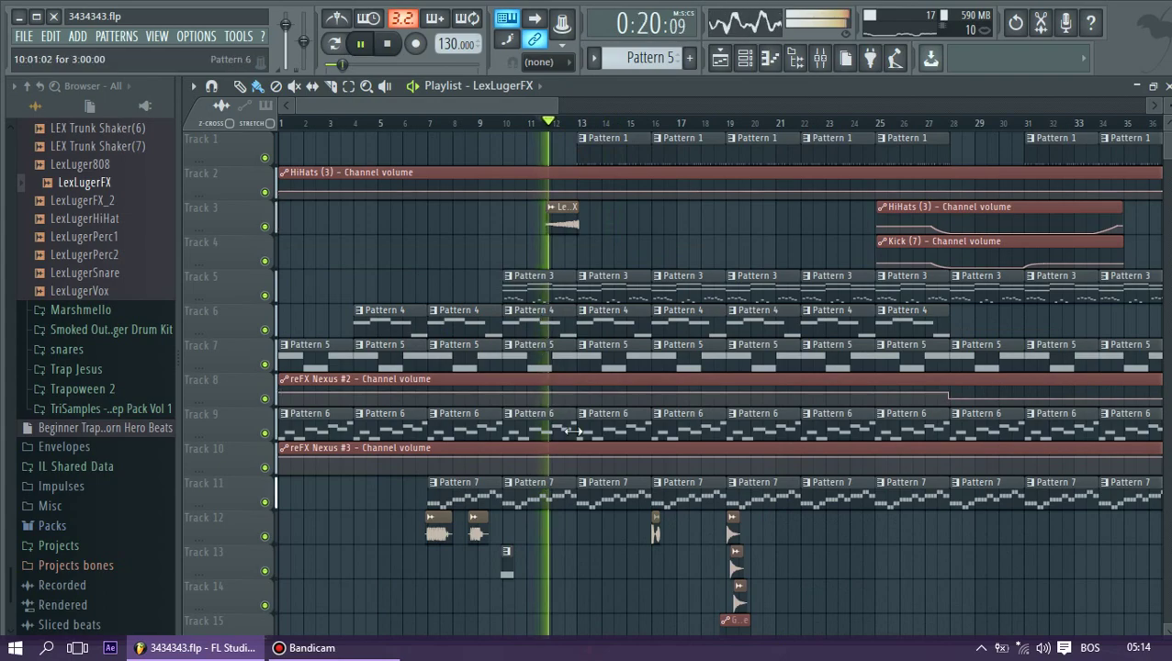
{"action": "key", "text": "space"}
Audition drum kit samples including LexLugerVox, LexLugerPerc1, LexLuger808, LEX Trunk Shaker(2) and LEX TRIANGLE
{"action": "left_click", "coordinate": [92, 290]}
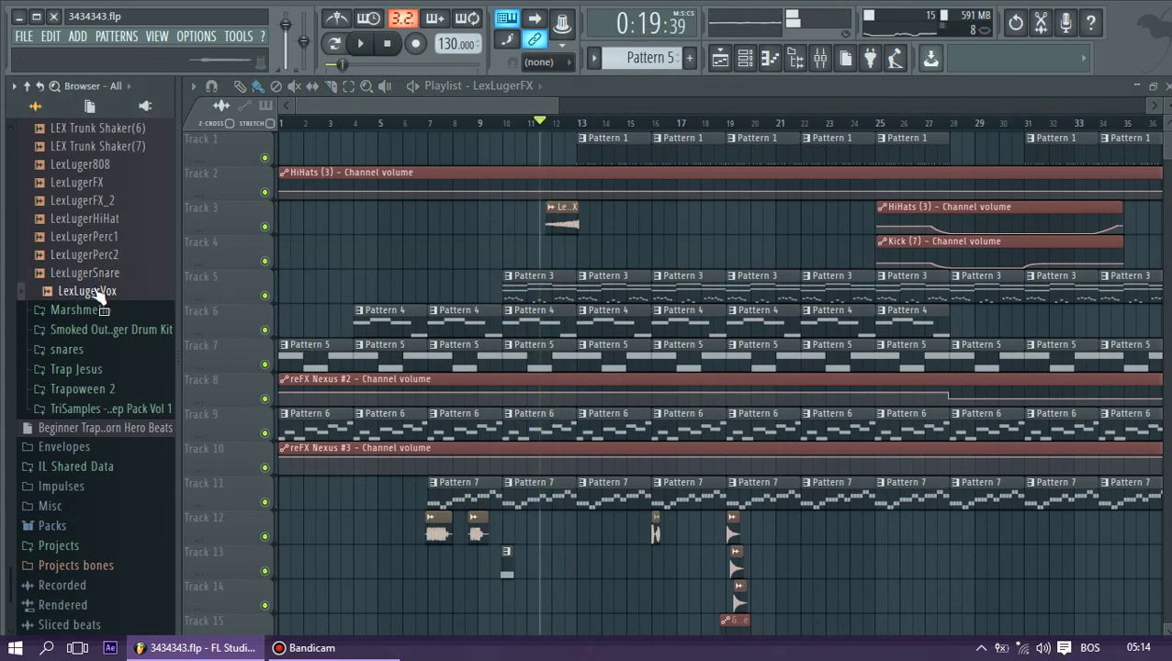
{"action": "left_click", "coordinate": [91, 238]}
{"action": "left_click", "coordinate": [92, 166]}
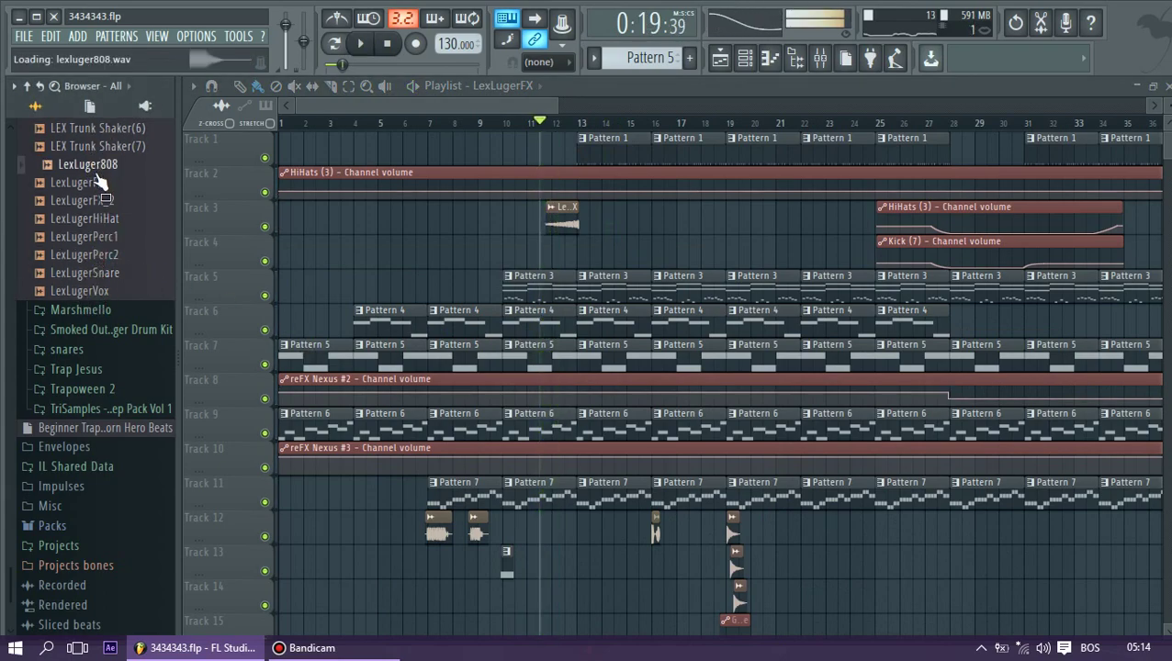
{"action": "scroll", "coordinate": [99, 315], "scroll_direction": "up", "scroll_amount": 6}
{"action": "left_click", "coordinate": [108, 386]}
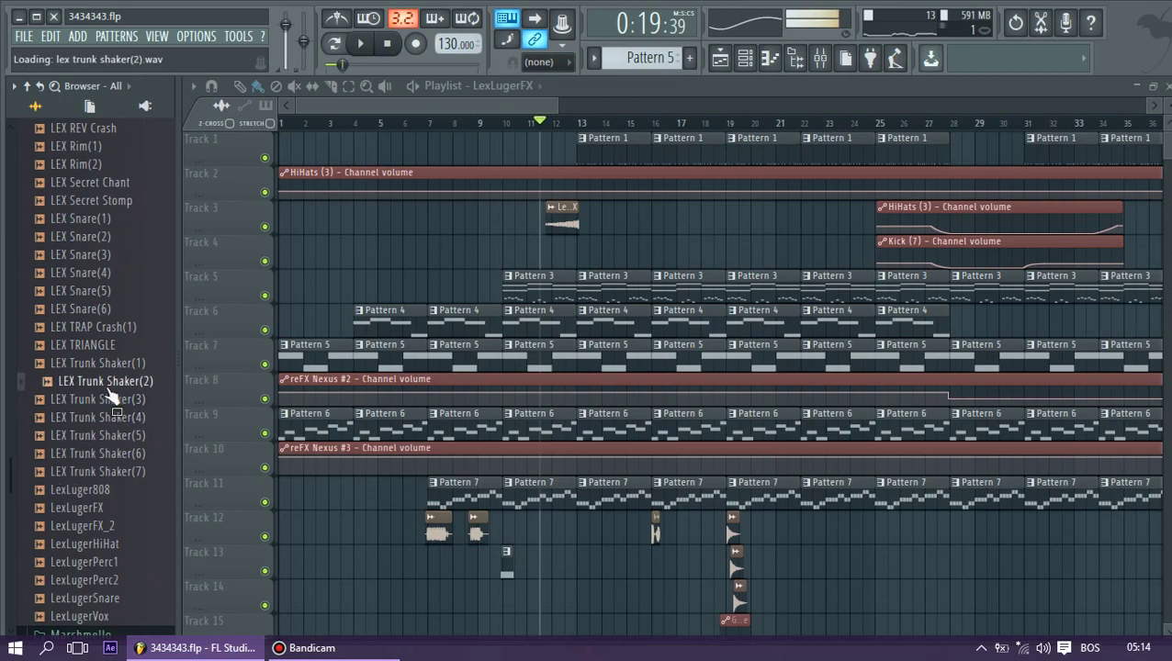
{"action": "left_click", "coordinate": [96, 348]}
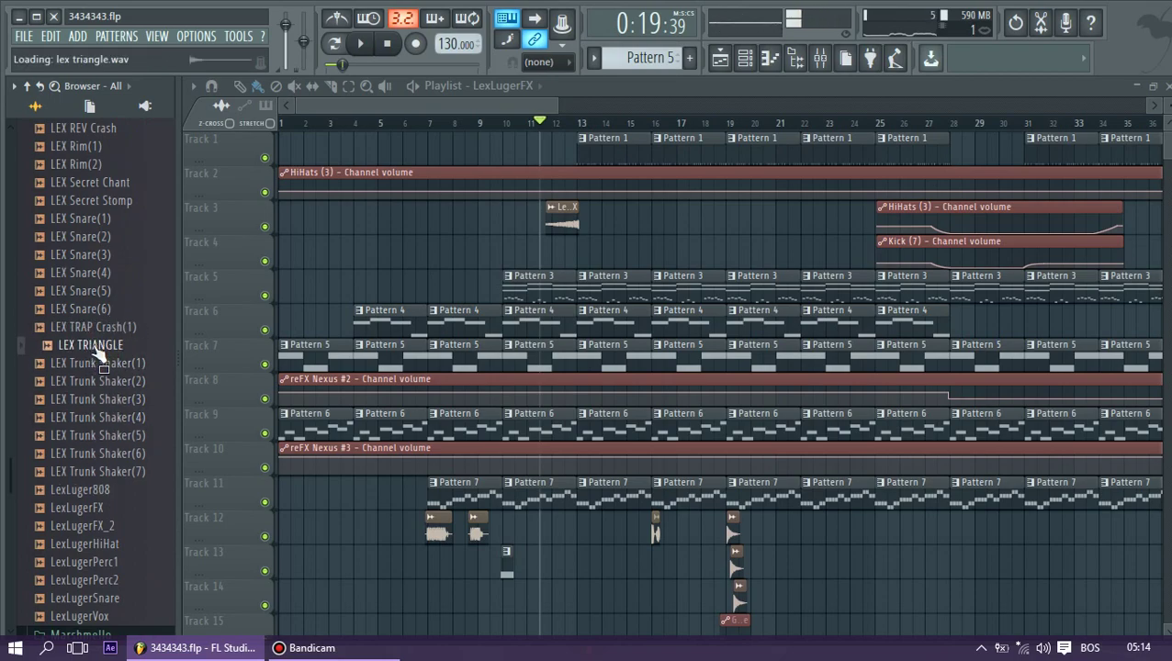
Place four evenly spaced LEX TRIANGLE clips on Track 3 between bars 14 and 21, and play from bar 14
{"action": "left_click_drag", "start_coordinate": [607, 227], "coordinate": [610, 226]}
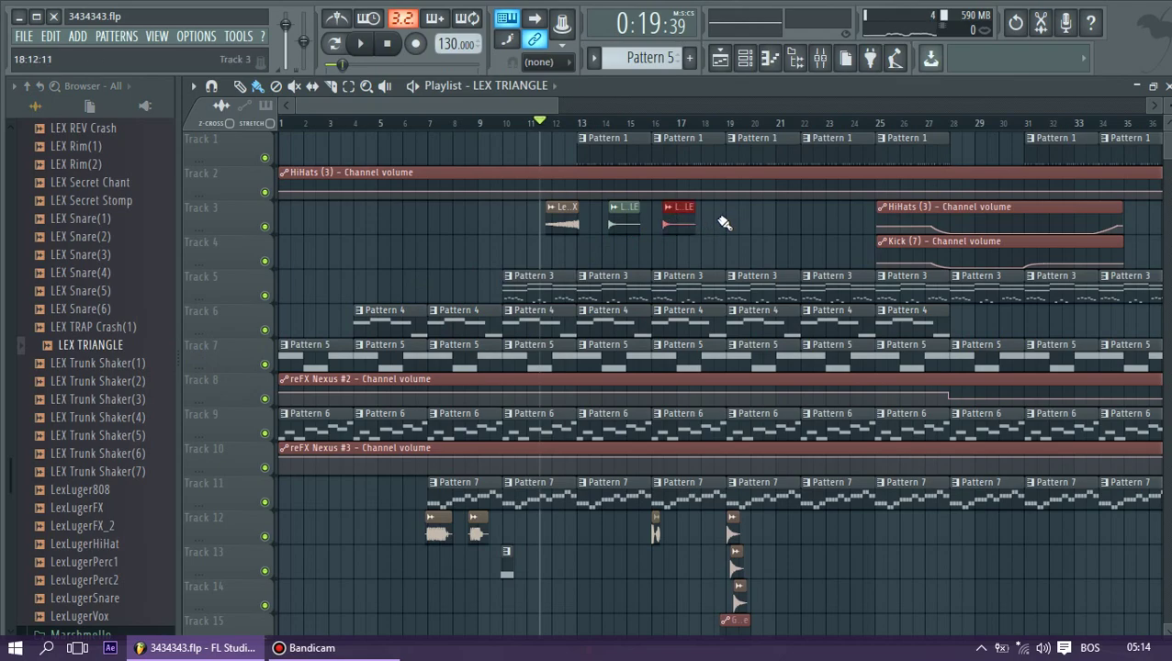
{"action": "left_click", "coordinate": [779, 224]}
{"action": "key", "text": "space"}
{"action": "left_click", "coordinate": [615, 125]}
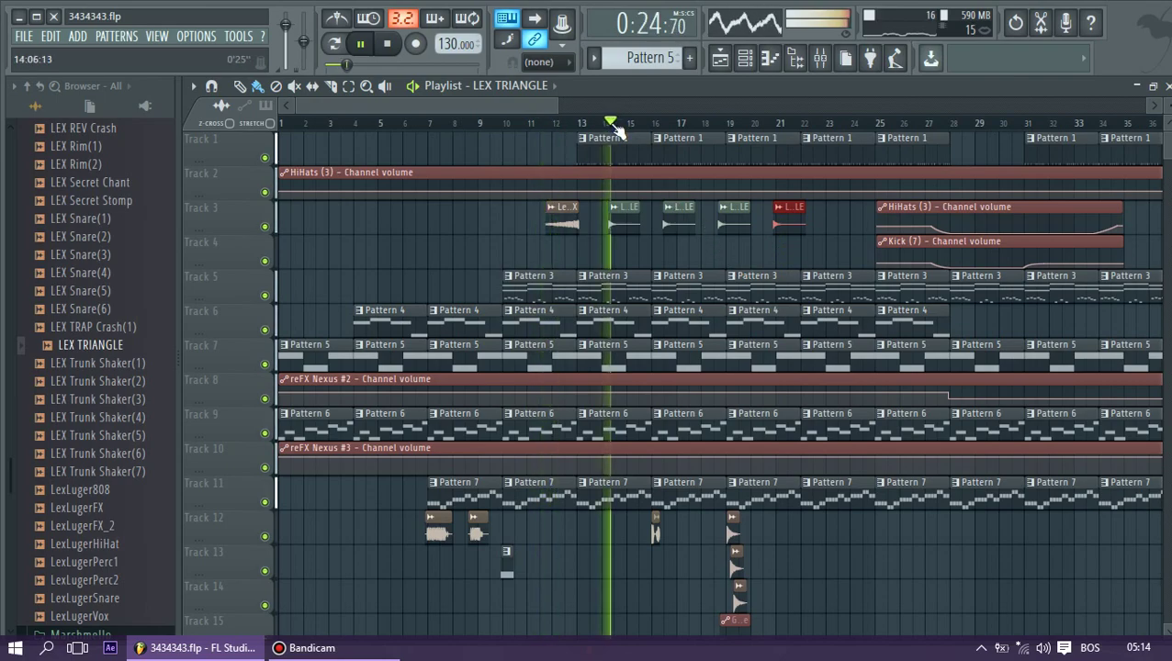
Route the LEX TRIANGLE channel to mixer track 20 and lower the Insert 20 volume fader during playback
{"action": "left_click", "coordinate": [820, 57]}
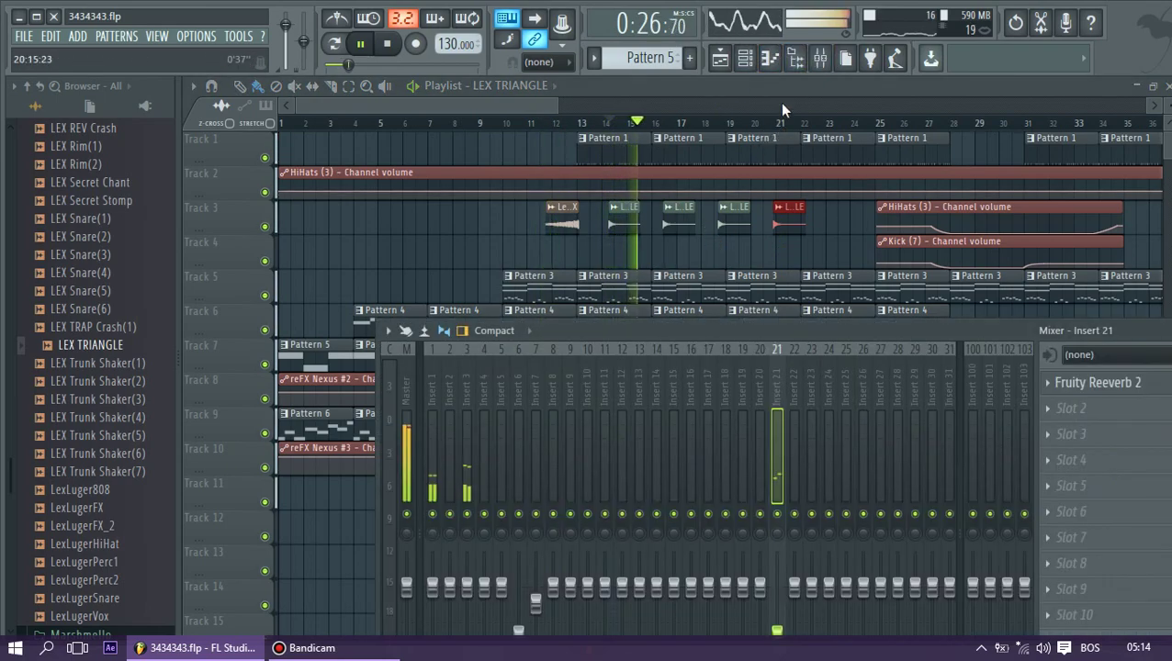
{"action": "left_click", "coordinate": [796, 58]}
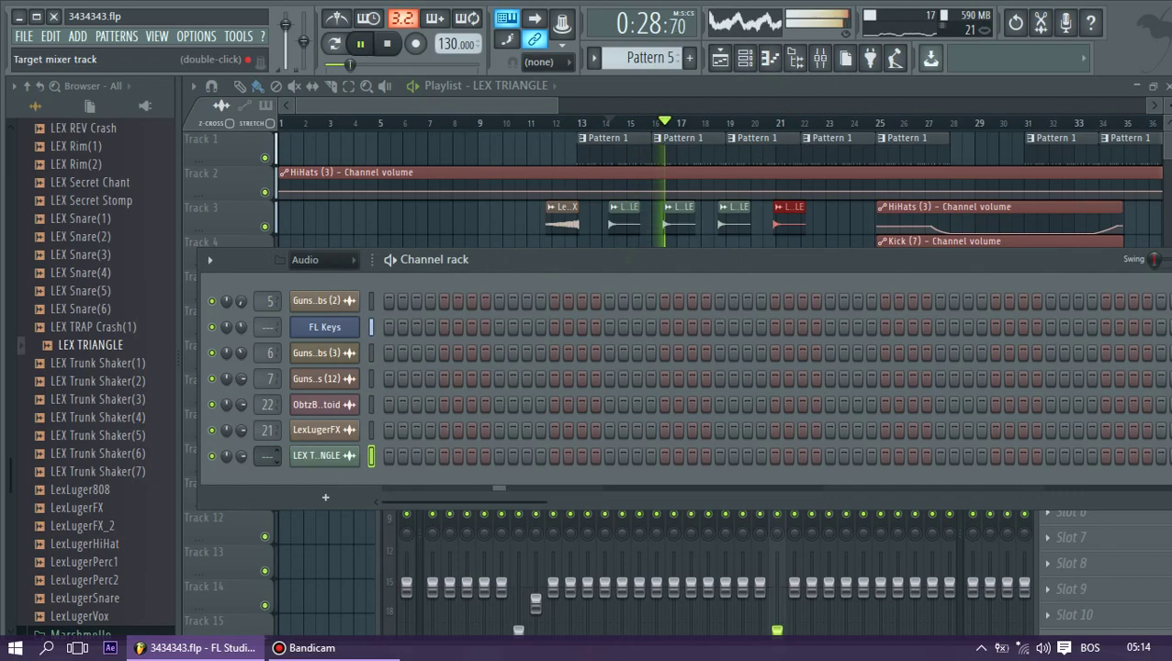
{"action": "left_click_drag", "start_coordinate": [268, 456], "coordinate": [268, 418]}
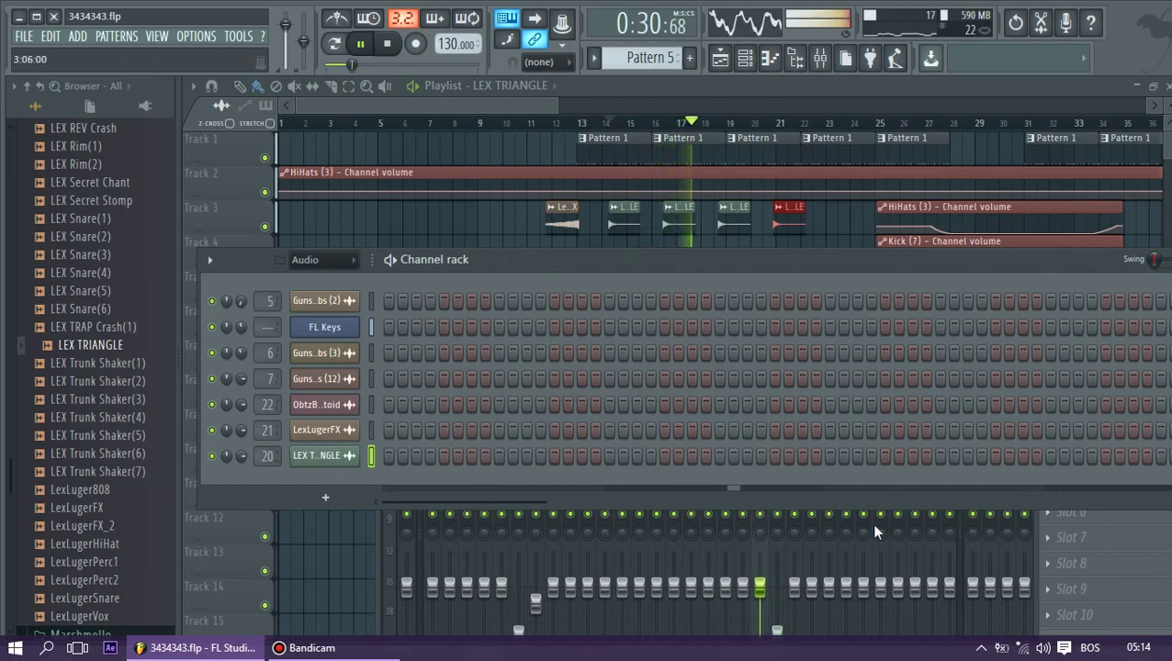
{"action": "left_click", "coordinate": [769, 602]}
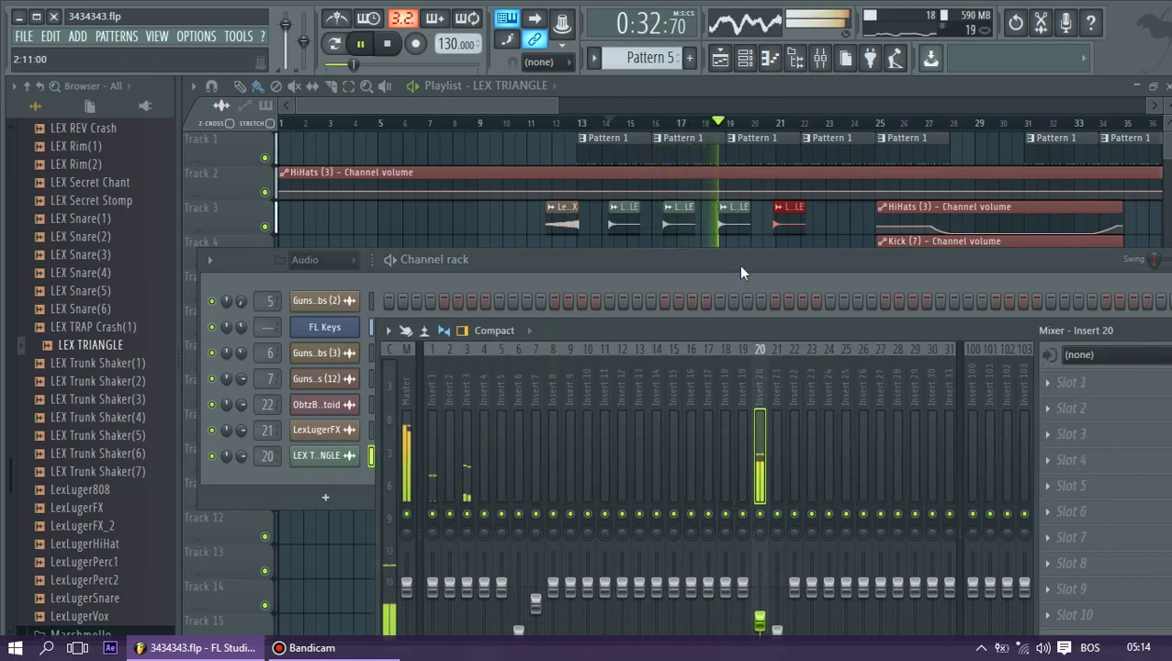
{"action": "left_click_drag", "start_coordinate": [738, 266], "coordinate": [696, 218]}
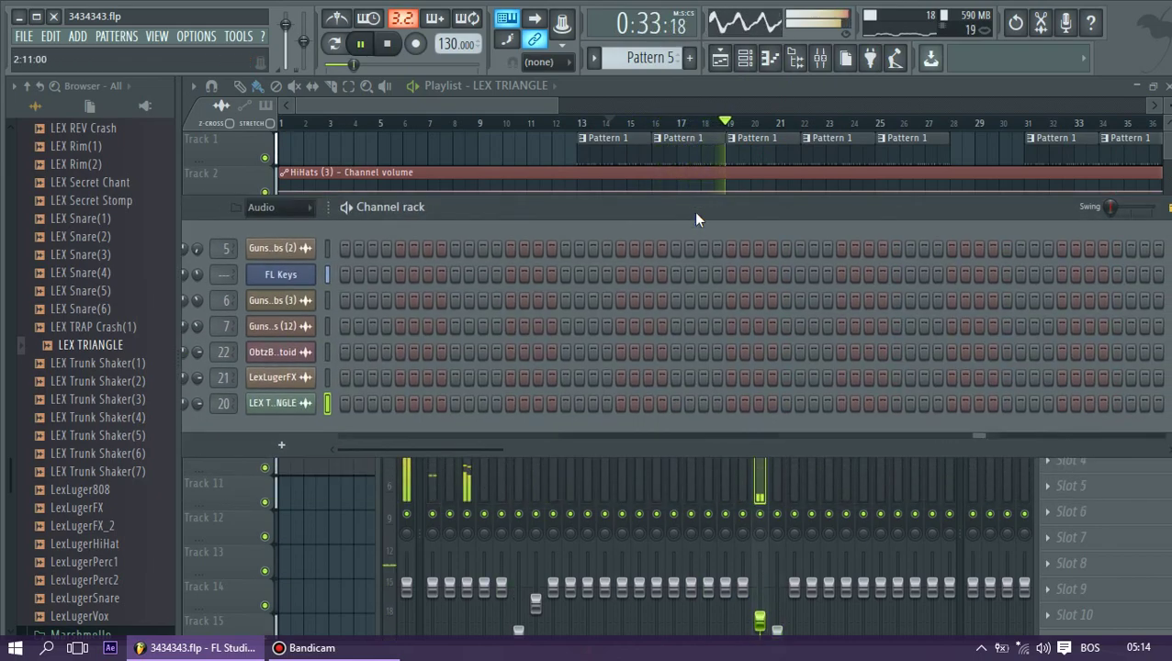
Load Fruity Delay 2 in the first effect slot of Insert 20 and replay the triangle hits
{"action": "left_click", "coordinate": [768, 620]}
{"action": "left_click", "coordinate": [1040, 369]}
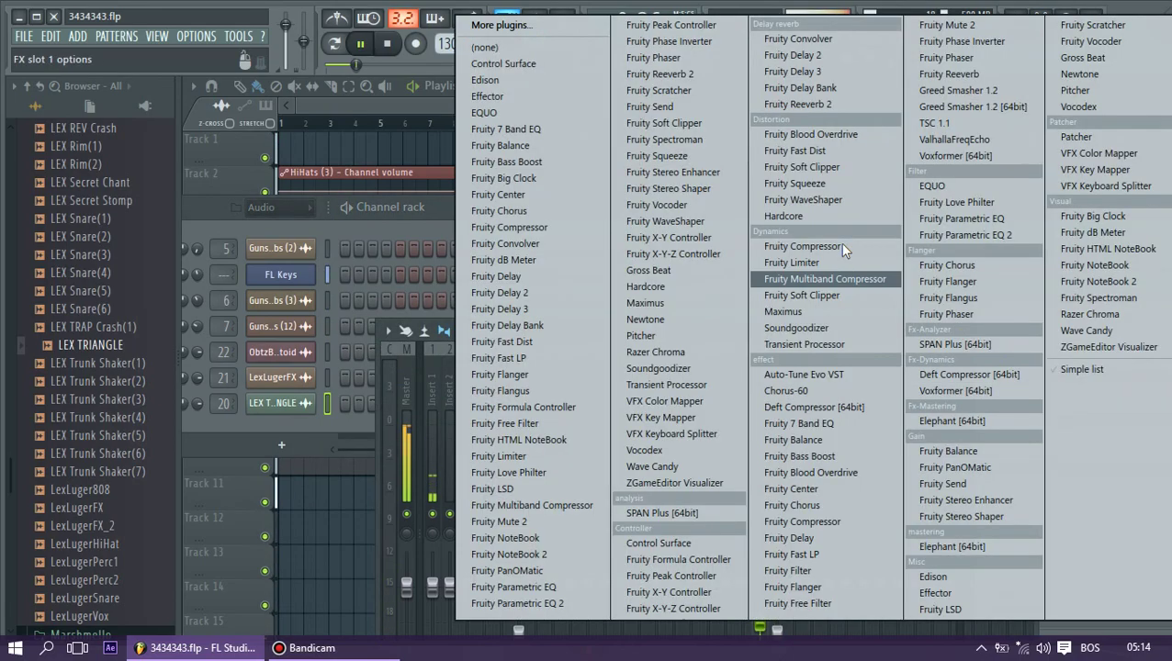
{"action": "left_click", "coordinate": [792, 61]}
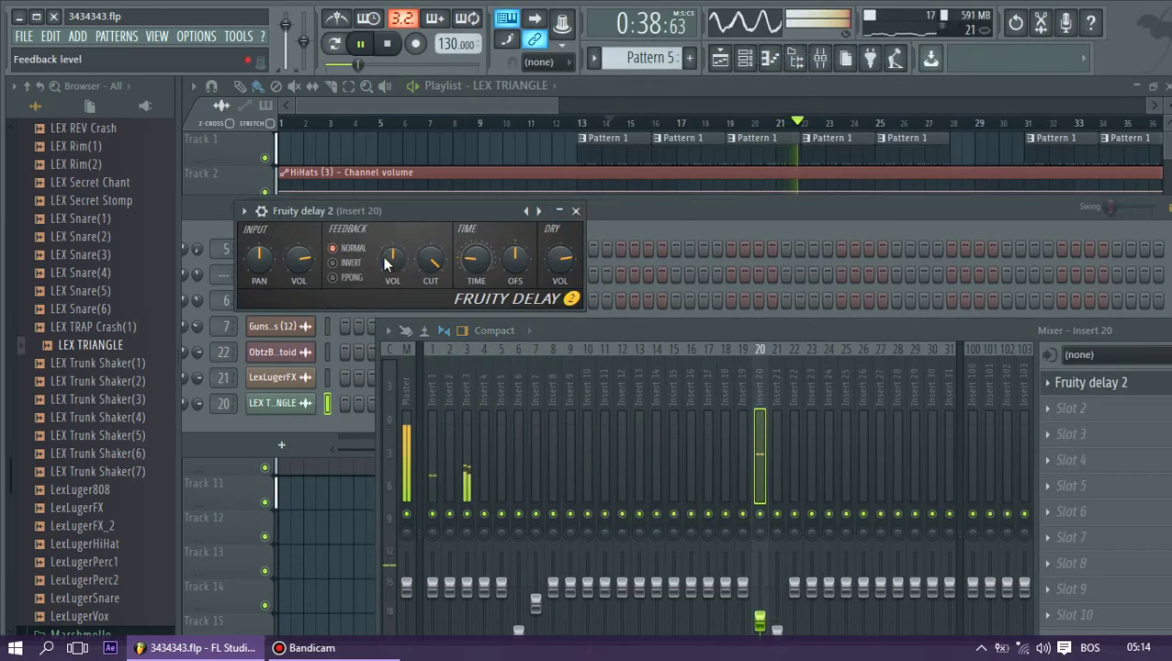
{"action": "key", "text": "space"}
{"action": "key", "text": "space"}
{"action": "mouse_move", "coordinate": [661, 204]}
{"action": "left_mouse_down"}
{"action": "mouse_move", "coordinate": [543, 131]}
{"action": "mouse_move", "coordinate": [388, 246]}
{"action": "left_mouse_up"}
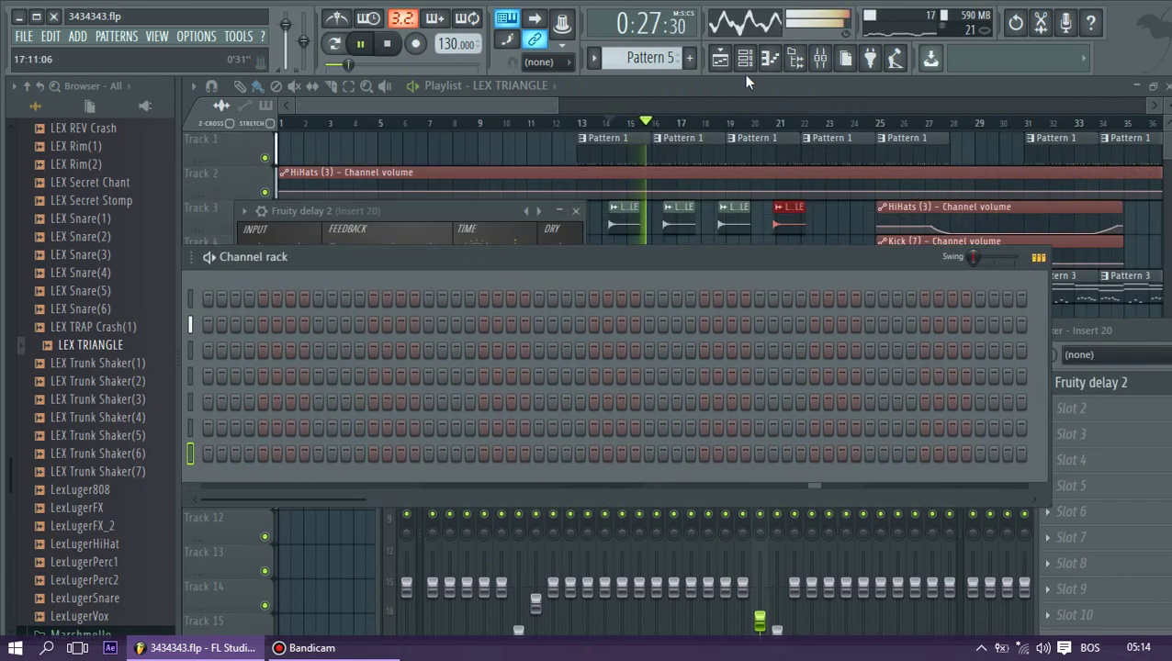
Lower the Insert 20 volume fader further during playback, clearing the other windows off the playlist
{"action": "left_click", "coordinate": [745, 57]}
{"action": "left_click_drag", "start_coordinate": [777, 328], "coordinate": [723, 255]}
{"action": "left_click_drag", "start_coordinate": [714, 552], "coordinate": [706, 592]}
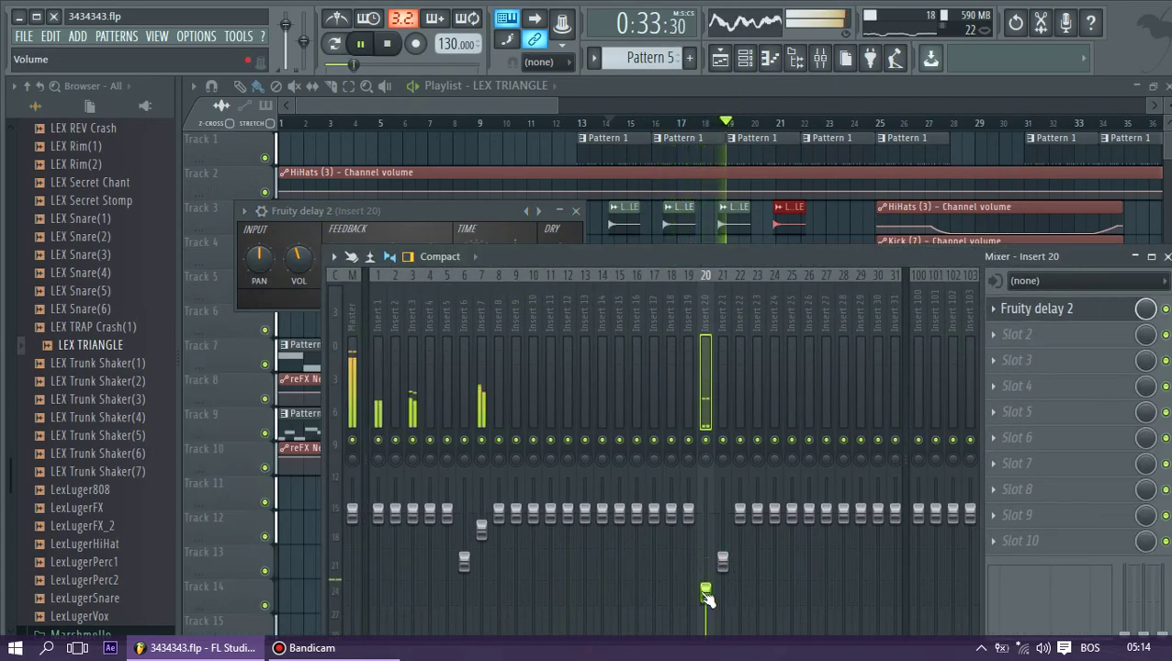
{"action": "left_click", "coordinate": [528, 106]}
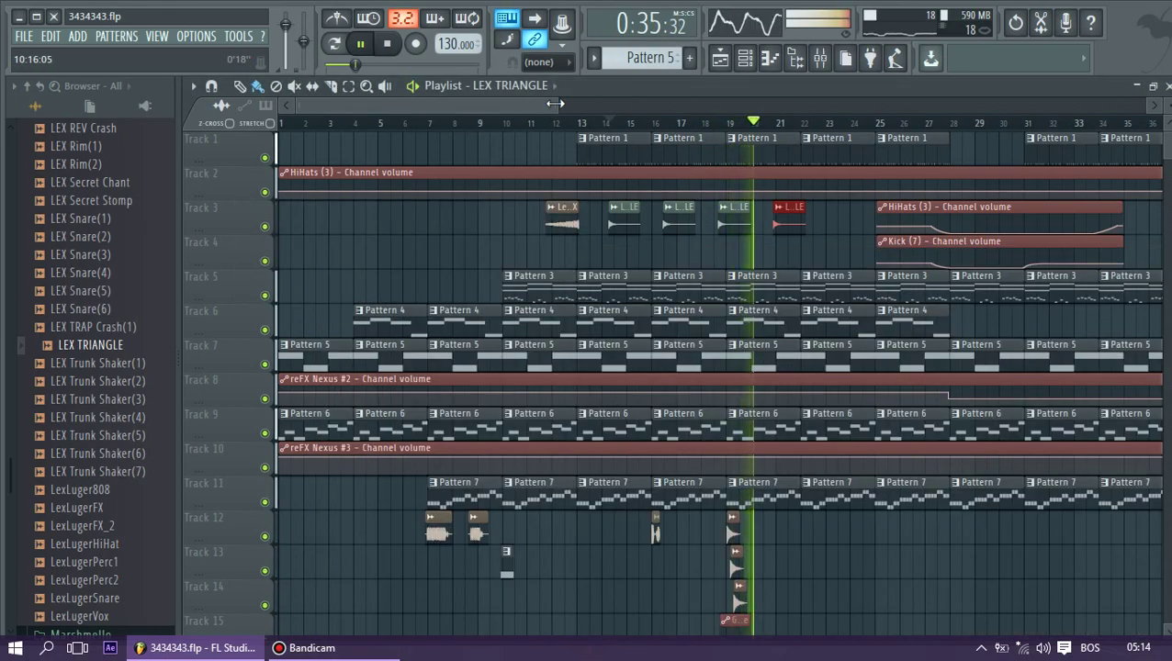
Copy the LexLugerFX clip and four LEX TRIANGLE clips on Track 3 to about bar 63, and play from there
{"action": "scroll", "coordinate": [1104, 137], "scroll_direction": "down", "scroll_amount": 5}
{"action": "scroll", "coordinate": [1105, 138], "scroll_direction": "down", "scroll_amount": 1}
{"action": "key", "text": "space"}
{"action": "left_click_drag", "start_coordinate": [464, 230], "coordinate": [758, 223]}
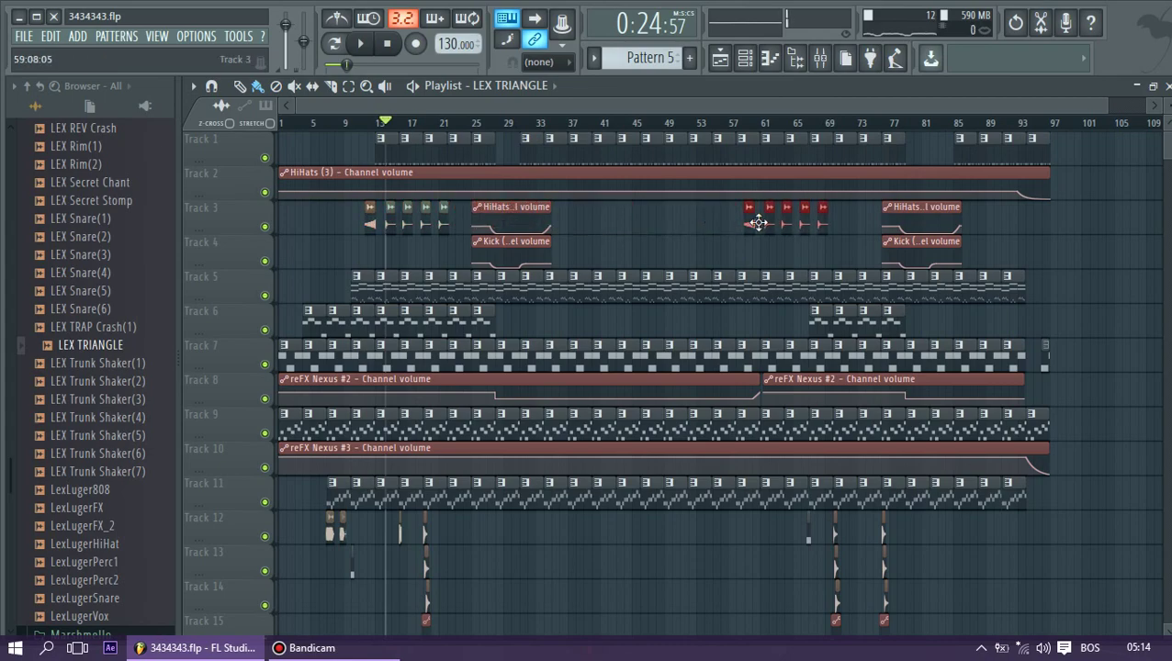
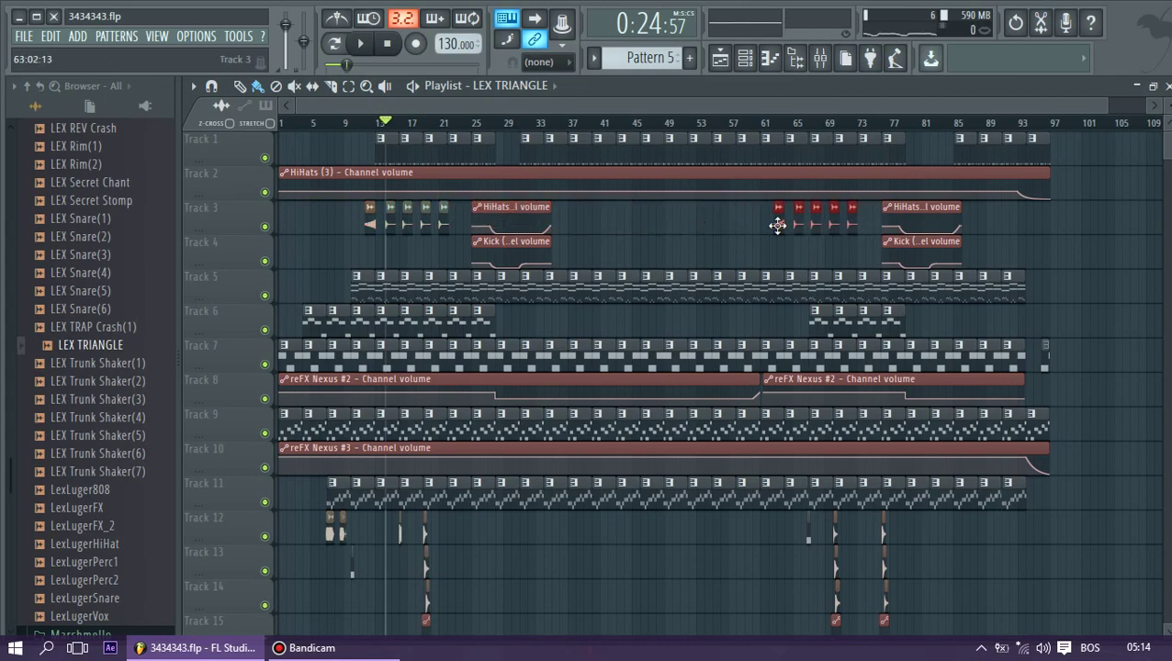
{"action": "left_click", "coordinate": [781, 122]}
{"action": "key", "text": "space"}
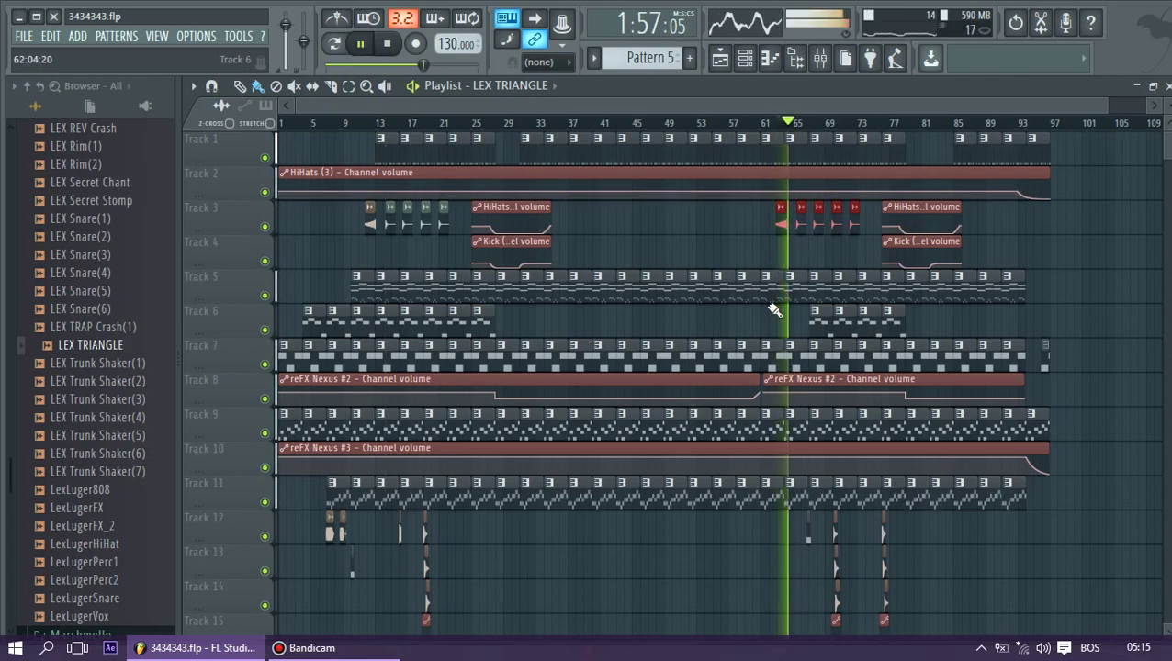
{"action": "key", "text": "space"}
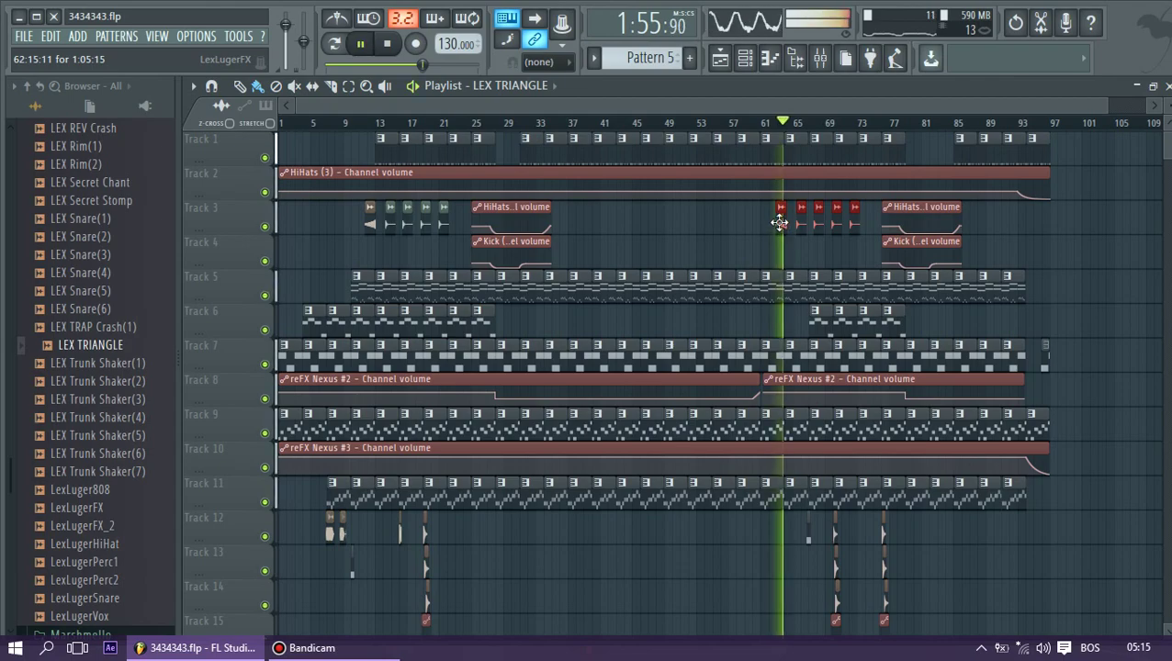
Lower the Insert 21 volume fader during playback, close the mixer and replay from about bar 61
{"action": "left_click", "coordinate": [821, 59]}
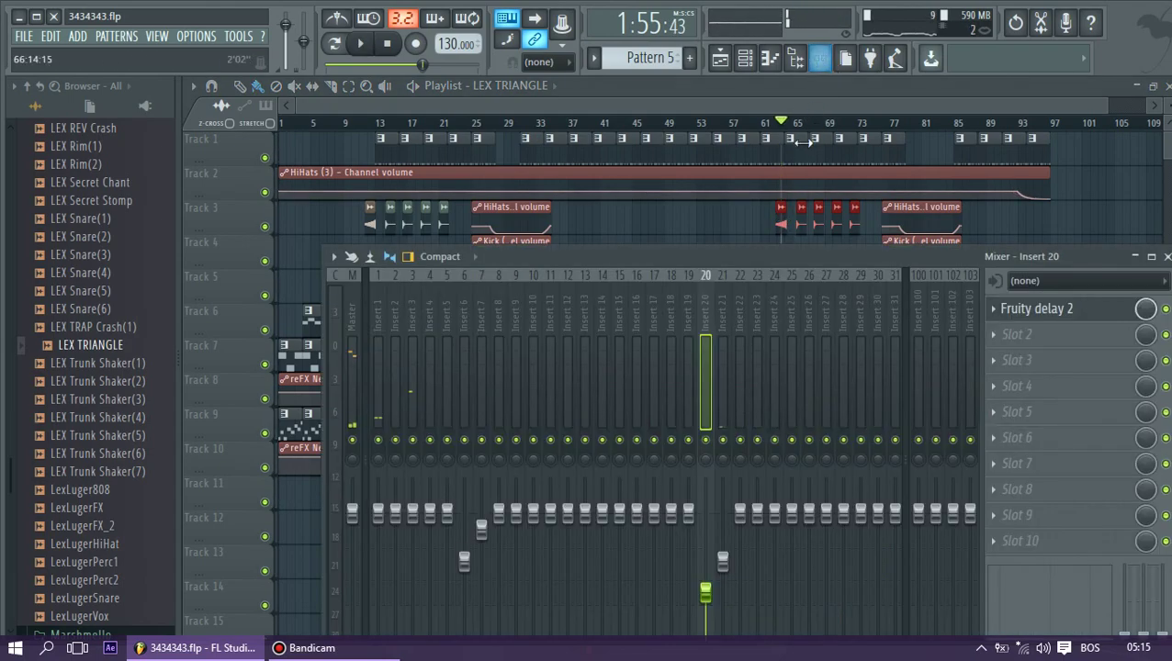
{"action": "left_click", "coordinate": [722, 313]}
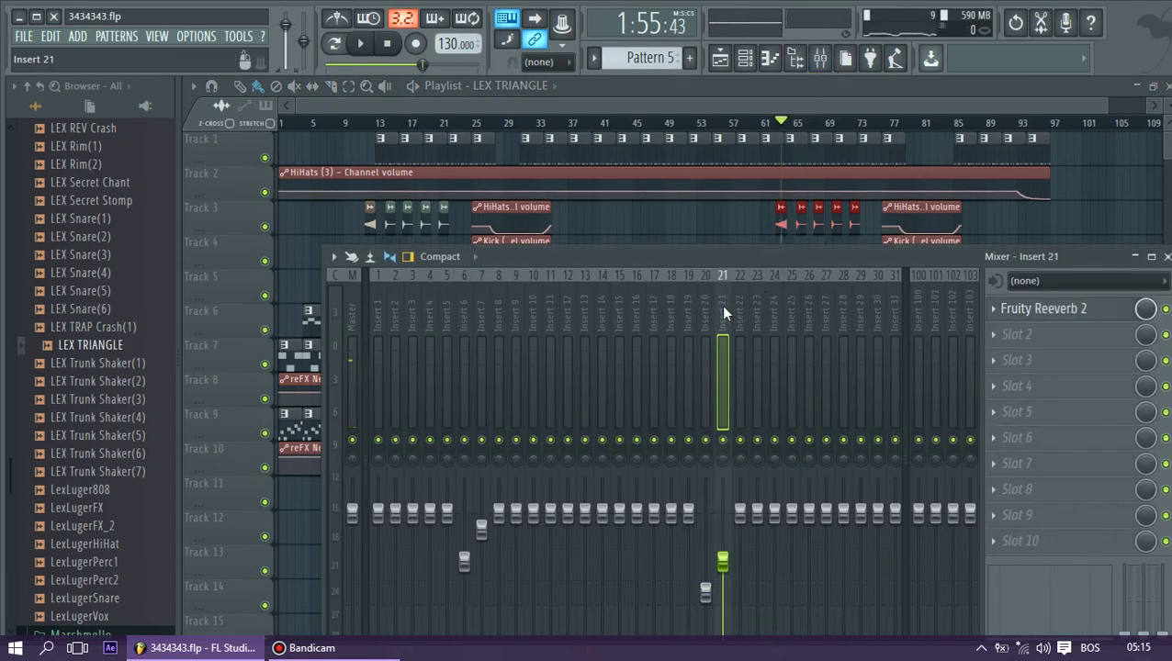
{"action": "left_click_drag", "start_coordinate": [722, 500], "coordinate": [724, 486]}
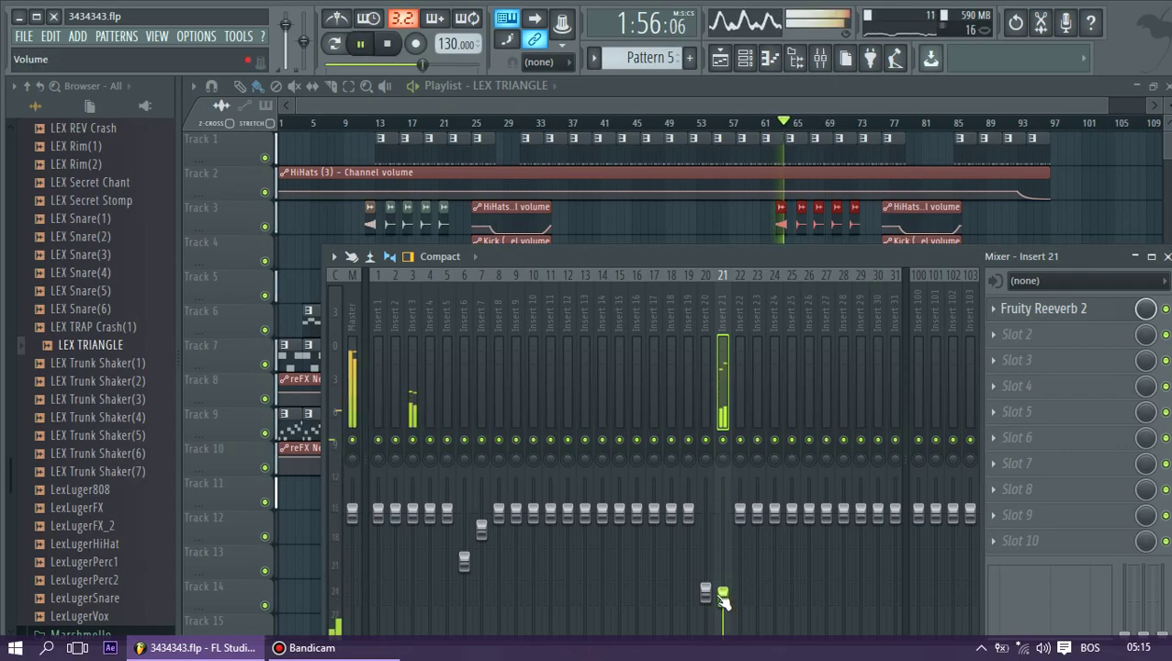
{"action": "left_click_drag", "start_coordinate": [722, 588], "coordinate": [724, 590]}
{"action": "left_click", "coordinate": [766, 124]}
{"action": "key", "text": "F9"}
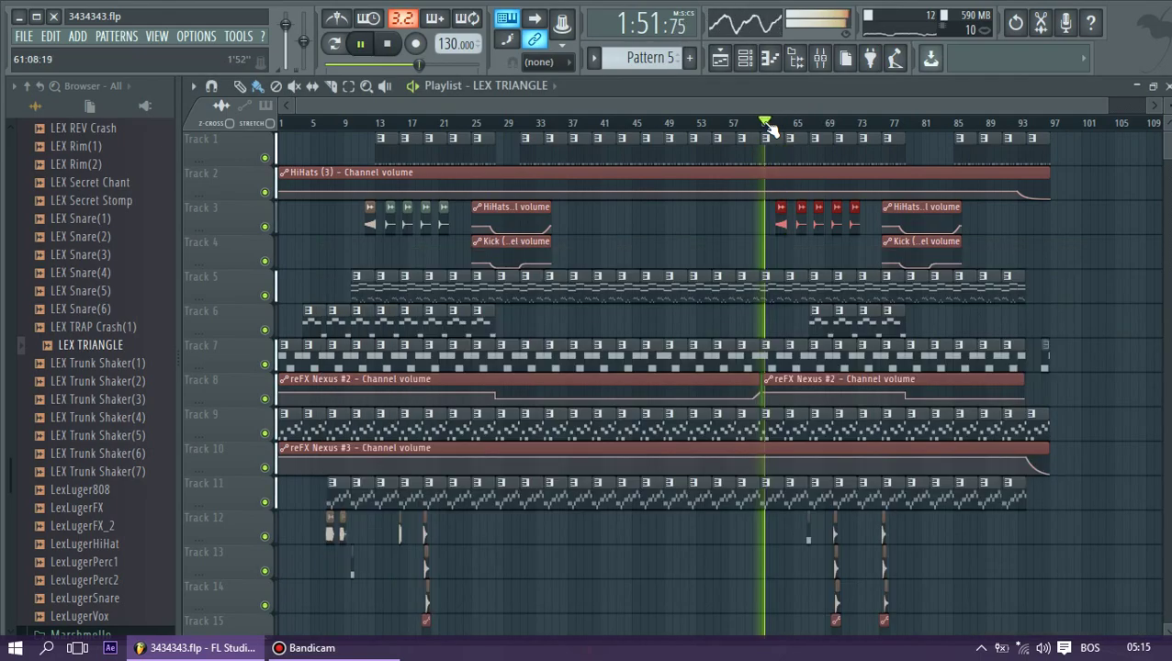
Move only the second LexLugerFX clip to Track 4 so that it ends at bar 67, and replay the section from about bar 65
{"action": "left_click_drag", "start_coordinate": [781, 210], "coordinate": [792, 244]}
{"action": "key", "text": "ctrl+z"}
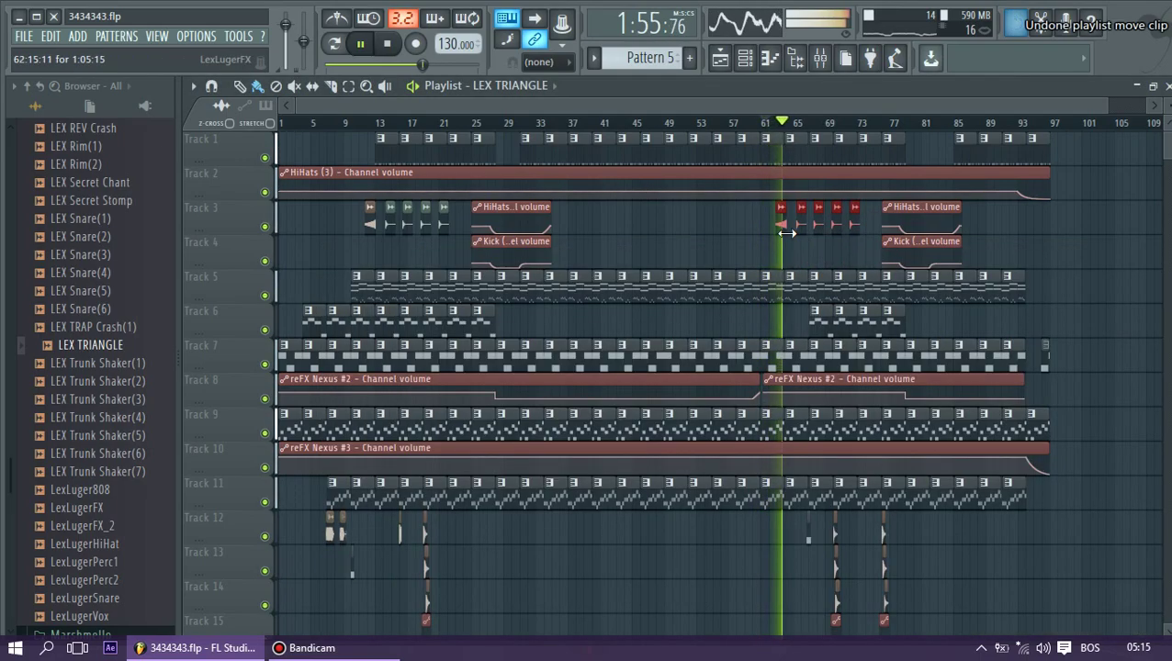
{"action": "left_click", "coordinate": [749, 244]}
{"action": "left_click", "coordinate": [749, 246]}
{"action": "right_click", "coordinate": [749, 256]}
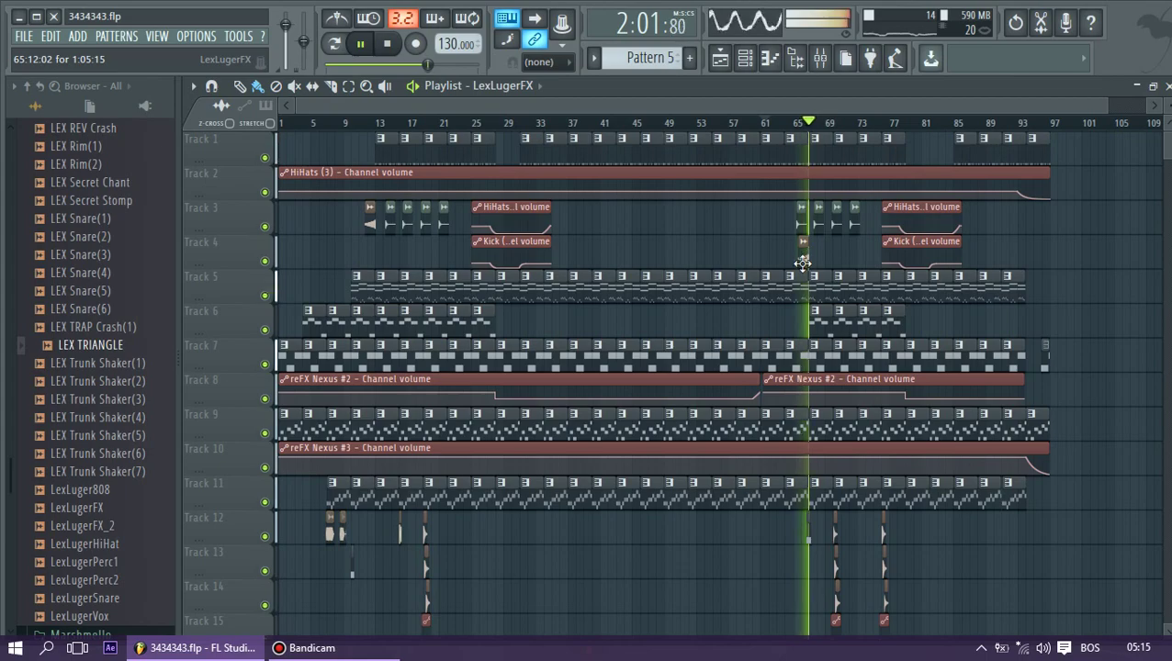
{"action": "left_click_drag", "start_coordinate": [1103, 107], "coordinate": [794, 131]}
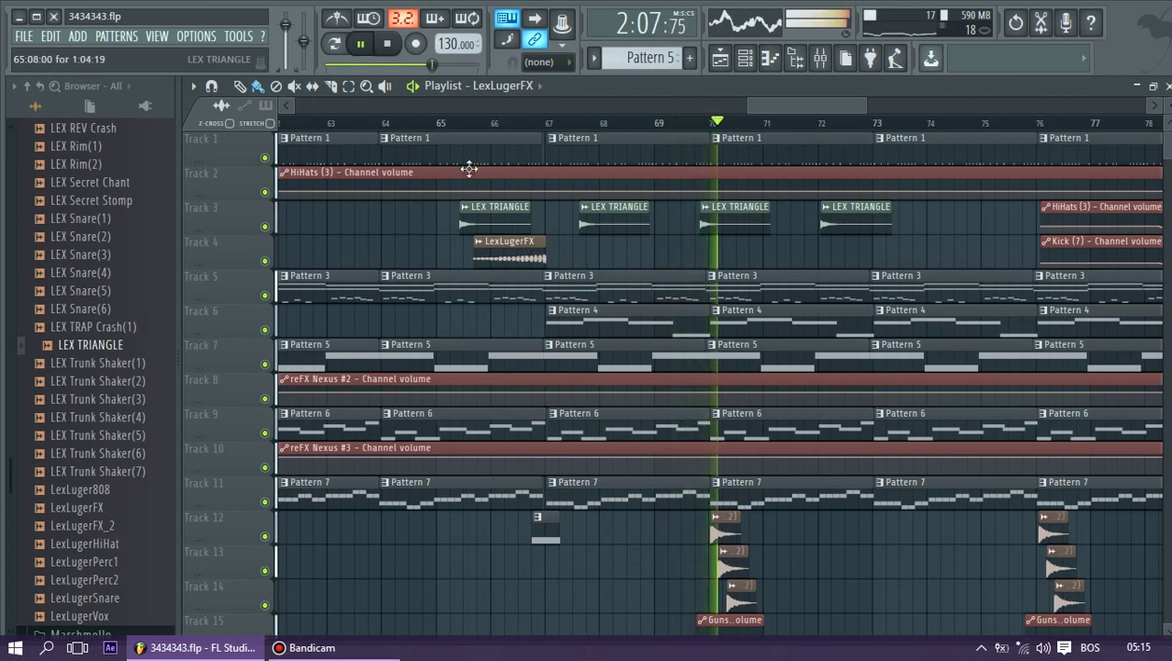
{"action": "left_click", "coordinate": [440, 124]}
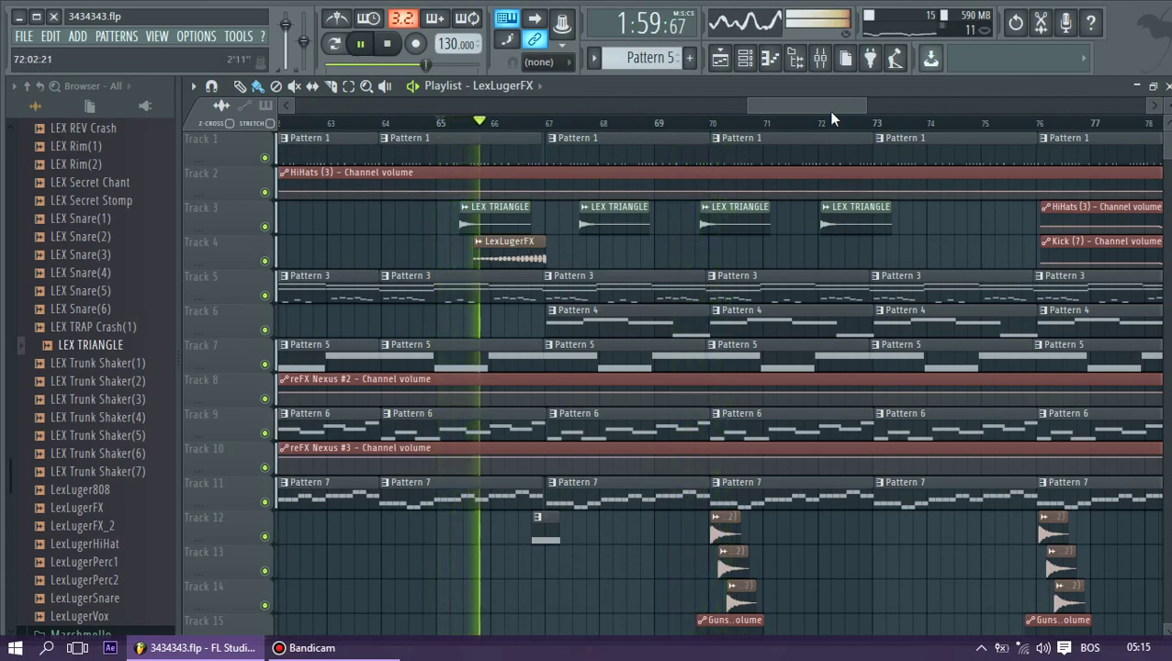
Select the four Pattern 1 clips on Track 1 between bars 67 and 79
{"action": "left_click_drag", "start_coordinate": [864, 108], "coordinate": [1112, 121]}
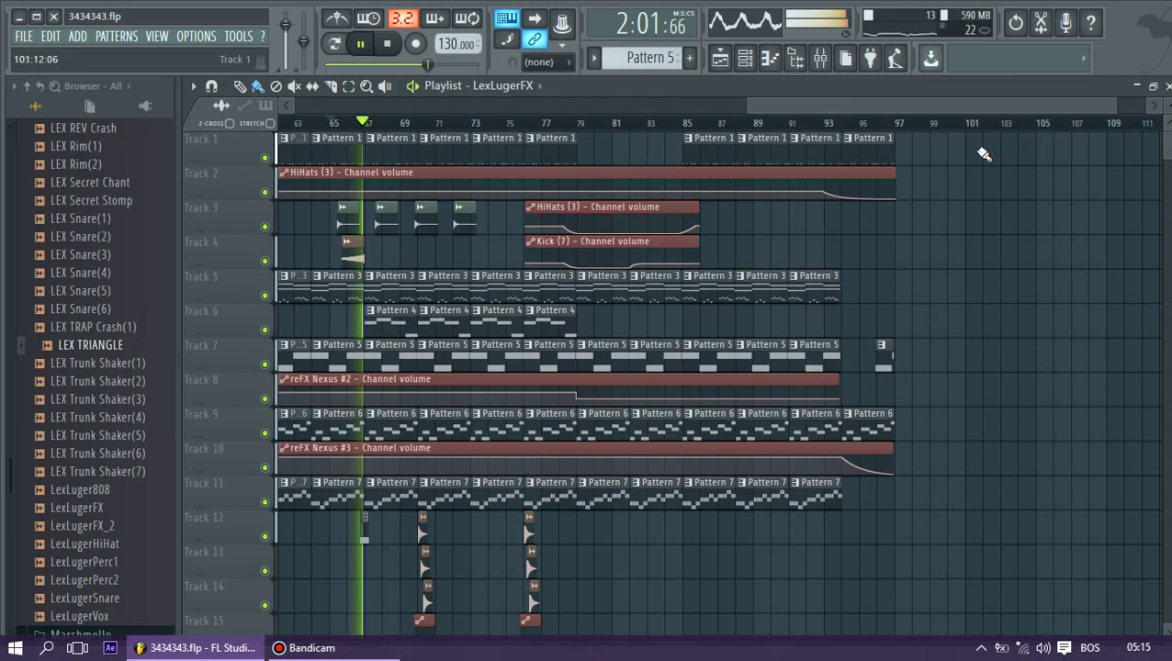
{"action": "left_click_drag", "start_coordinate": [590, 138], "coordinate": [421, 153]}
{"action": "left_click_drag", "start_coordinate": [1113, 104], "coordinate": [826, 106]}
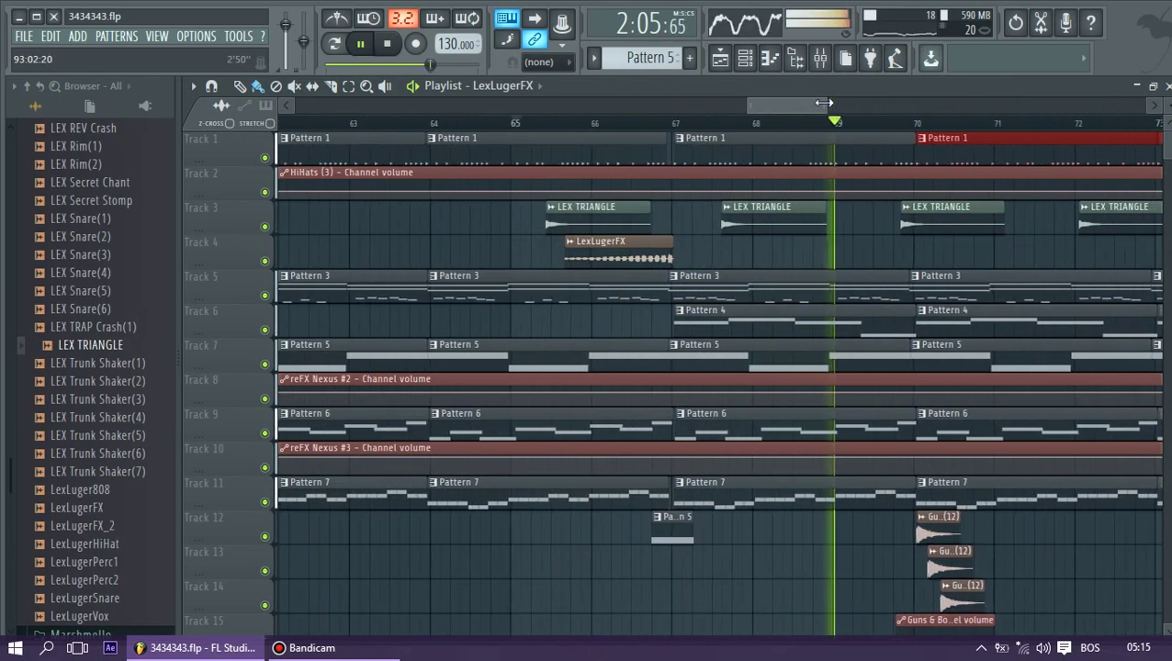
{"action": "left_click", "coordinate": [807, 140]}
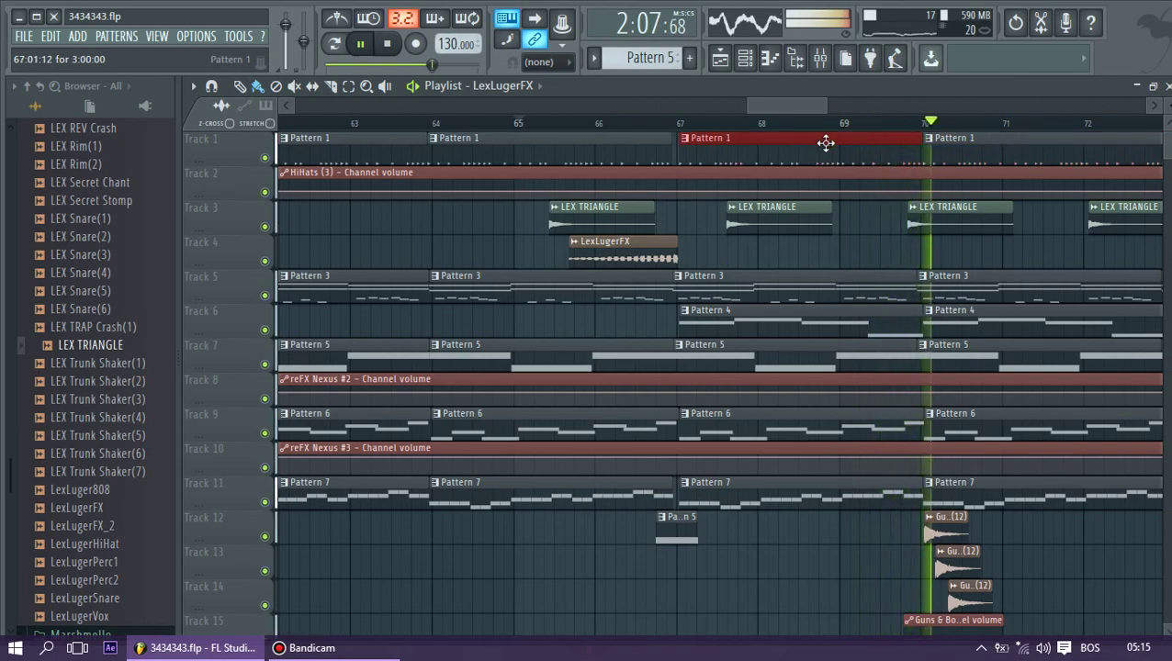
{"action": "scroll", "coordinate": [842, 144], "scroll_direction": "down", "scroll_amount": 2}
{"action": "scroll", "coordinate": [842, 142], "scroll_direction": "up", "scroll_amount": 2}
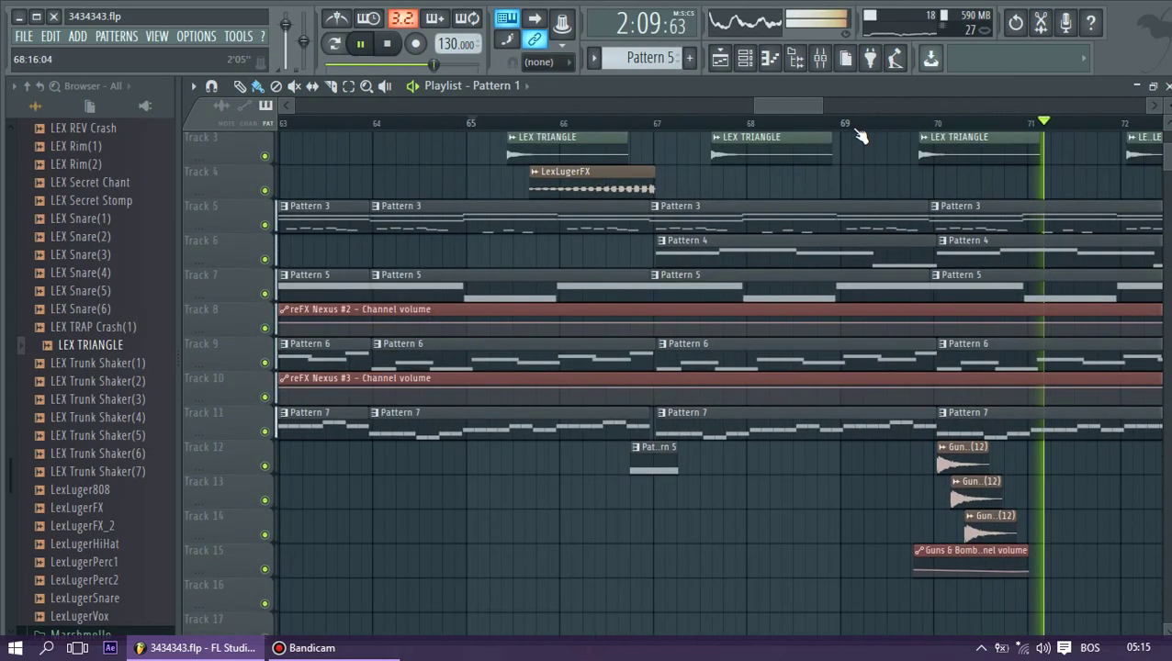
{"action": "scroll", "coordinate": [964, 174], "scroll_direction": "up", "scroll_amount": 2}
{"action": "left_click_drag", "start_coordinate": [661, 150], "coordinate": [1122, 163]}
{"action": "left_click_drag", "start_coordinate": [833, 104], "coordinate": [1143, 106]}
{"action": "left_click_drag", "start_coordinate": [751, 107], "coordinate": [293, 108]}
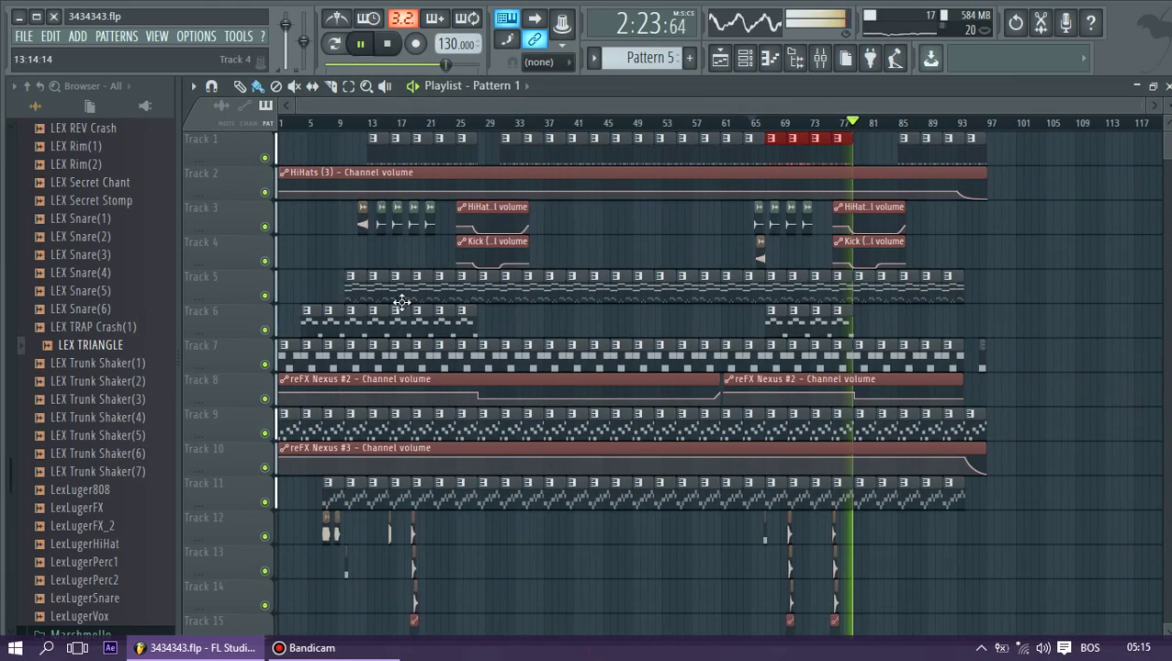
Review the arrangement by playing it from about bar 65 and from about bar 14
{"action": "scroll", "coordinate": [410, 300], "scroll_direction": "down", "scroll_amount": 3}
{"action": "scroll", "coordinate": [762, 286], "scroll_direction": "up", "scroll_amount": 3}
{"action": "key", "text": "space"}
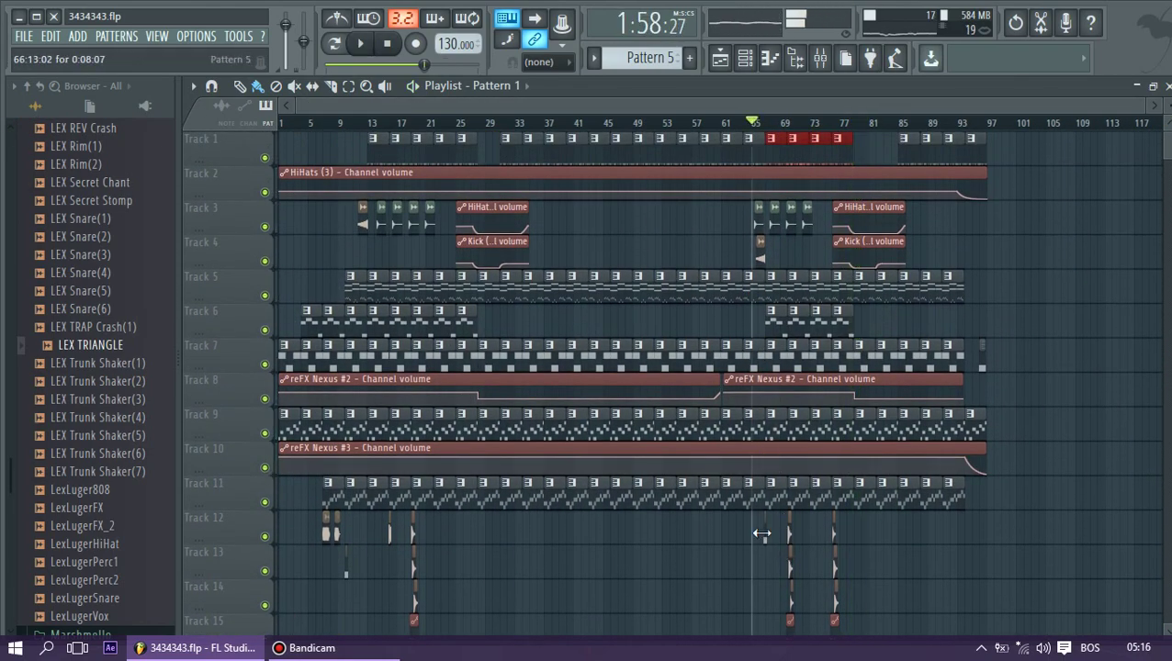
{"action": "key", "text": "space"}
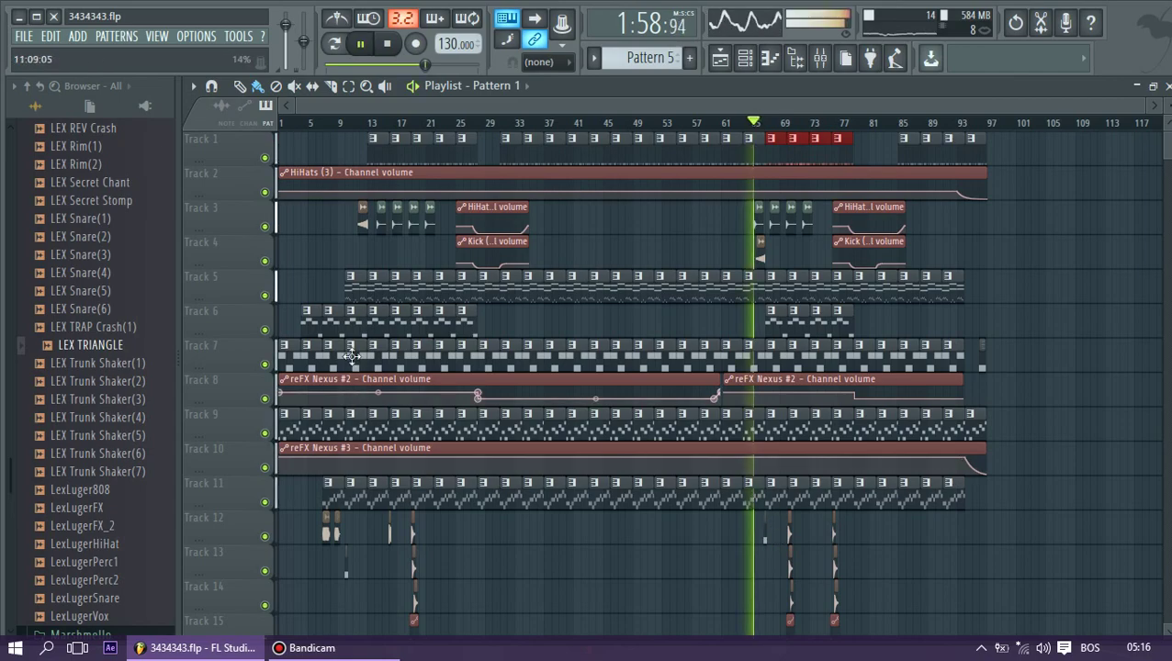
{"action": "left_click", "coordinate": [379, 123]}
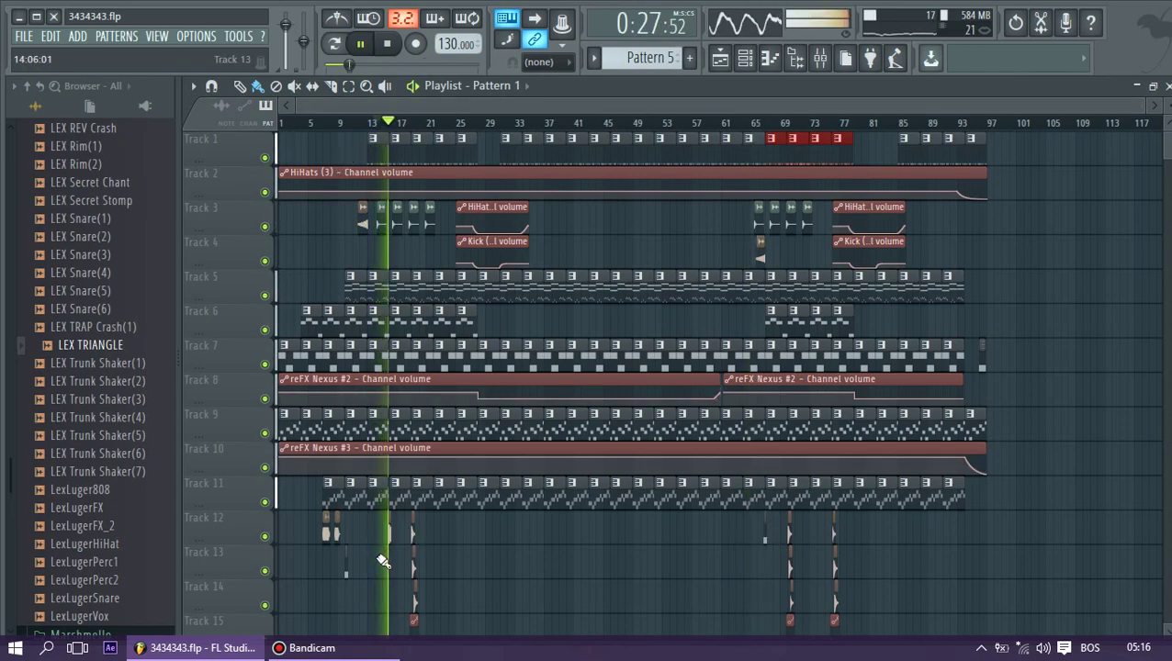
Place a copy of the Guns & Bombs (3) clip on Track 12 at about bar 79, and play from about bar 78
{"action": "key", "text": "space"}
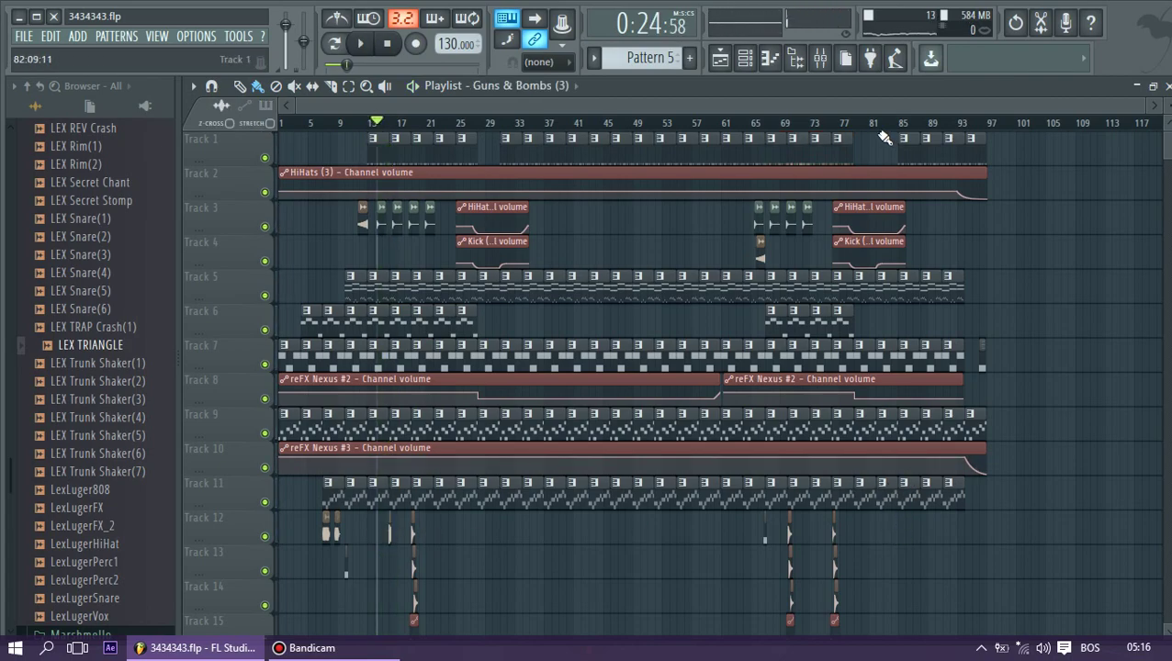
{"action": "left_click", "coordinate": [847, 125]}
{"action": "key", "text": "space"}
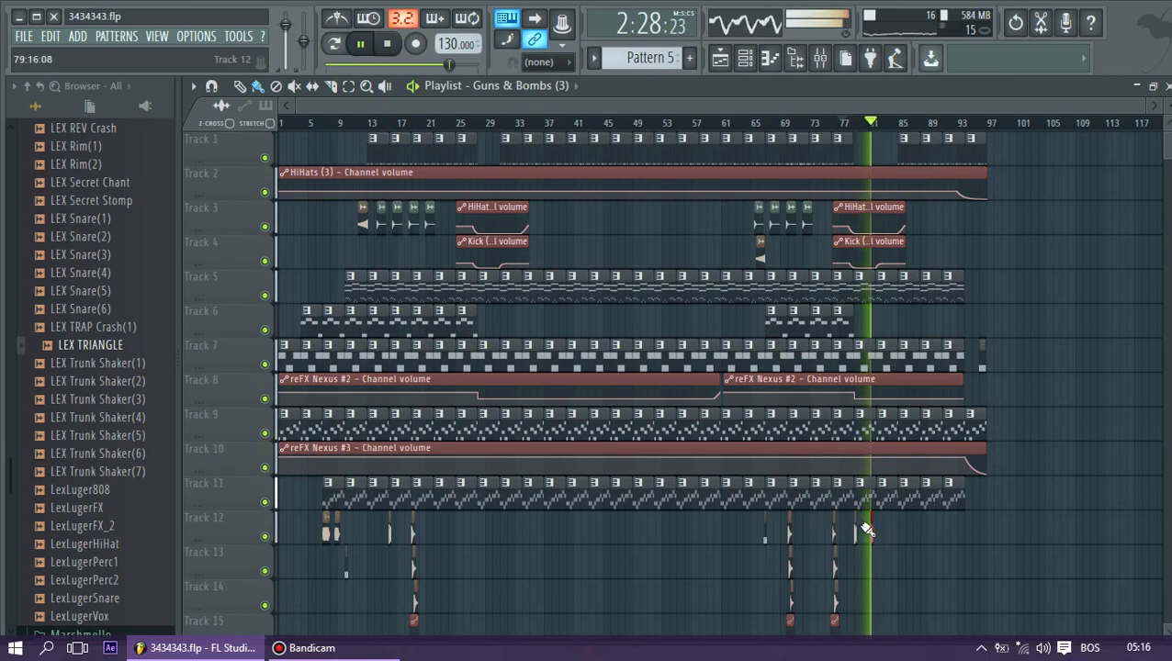
Place a copy of the Guns & Bombs (2) clip on Track 12 at about bar 80, and play from about bar 76
{"action": "left_click", "coordinate": [336, 532]}
{"action": "left_click", "coordinate": [864, 532]}
{"action": "left_click", "coordinate": [835, 123]}
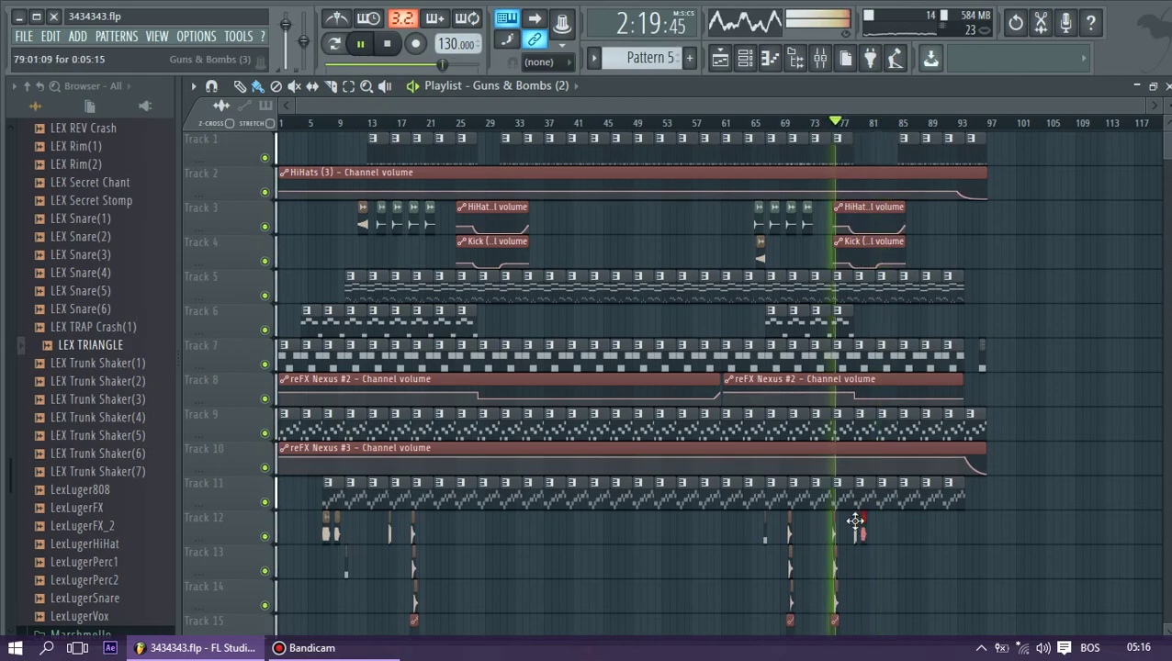
{"action": "scroll", "coordinate": [900, 579], "scroll_direction": "down", "scroll_amount": 1}
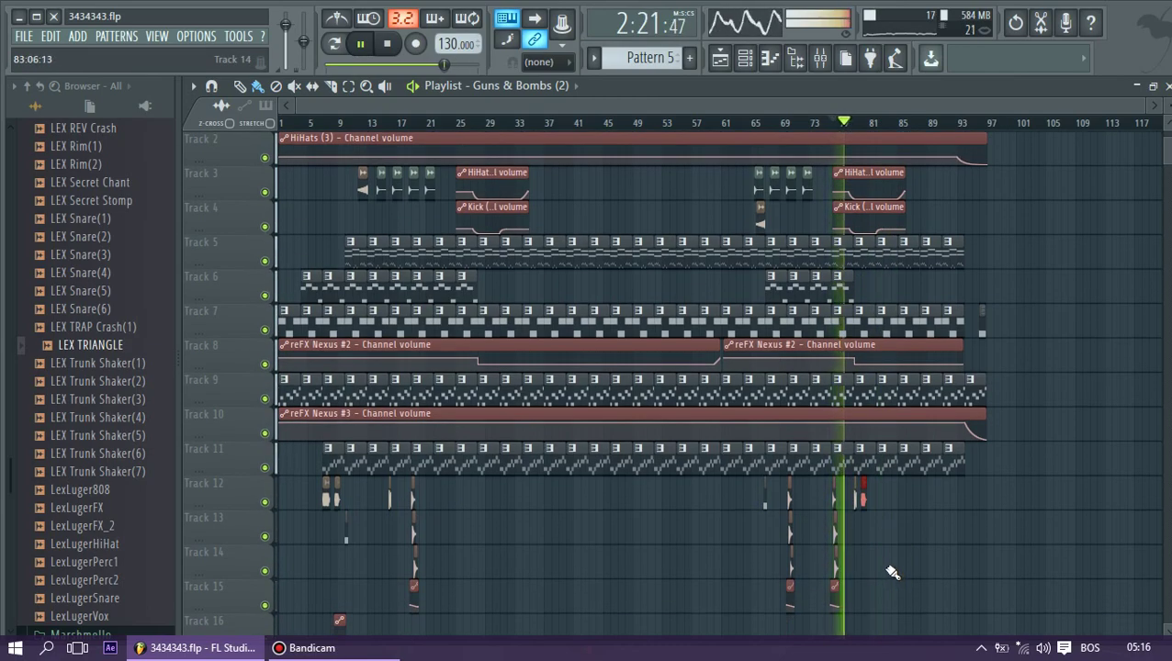
{"action": "scroll", "coordinate": [923, 508], "scroll_direction": "up", "scroll_amount": 1}
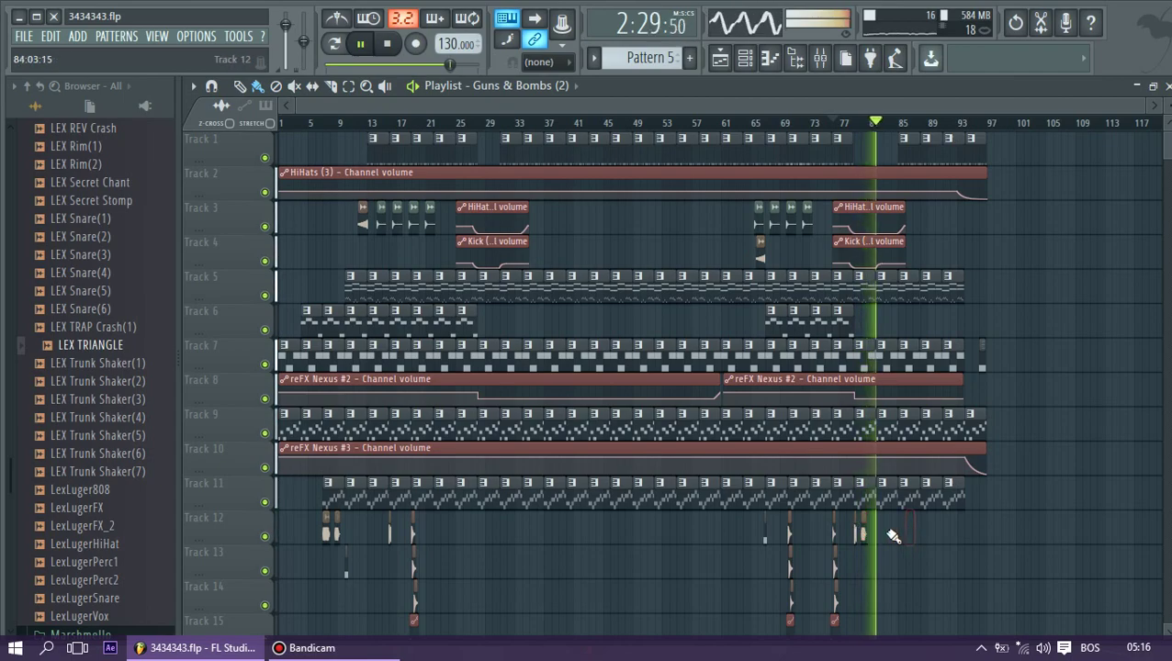
Compare the copied Guns & Bombs (2) clip near bar 80 with its original near bar 9 by replaying both passages
{"action": "key", "text": "space"}
{"action": "left_click", "coordinate": [862, 122]}
{"action": "key", "text": "space"}
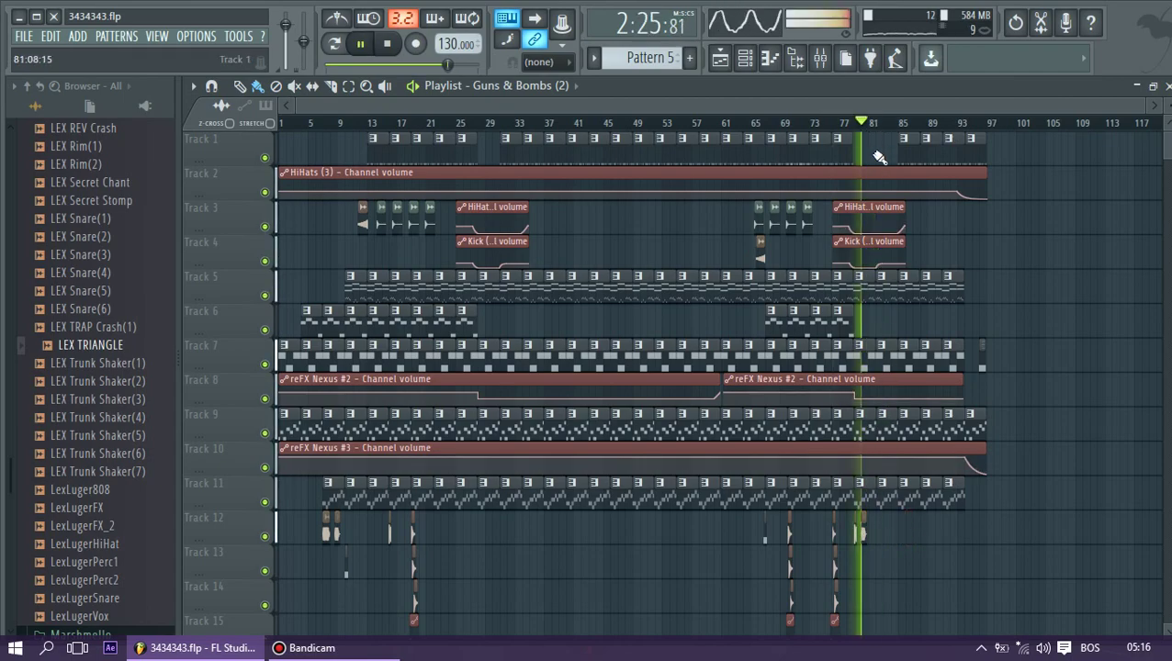
{"action": "key", "text": "space"}
{"action": "left_click_drag", "start_coordinate": [340, 124], "coordinate": [340, 124]}
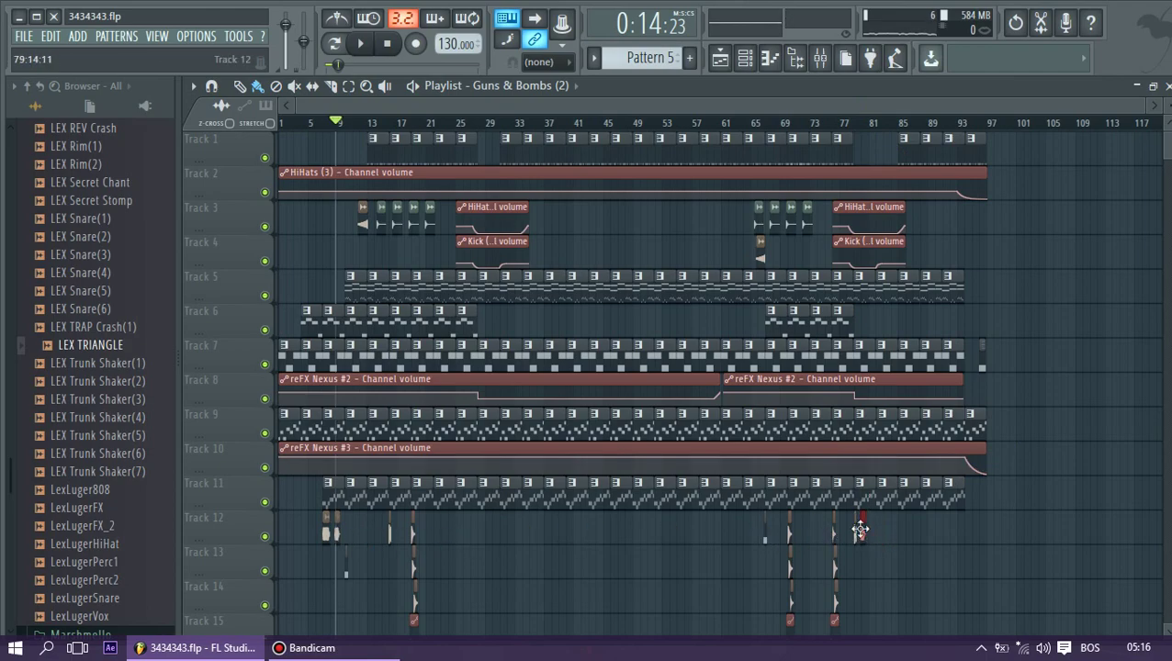
{"action": "left_click", "coordinate": [851, 118]}
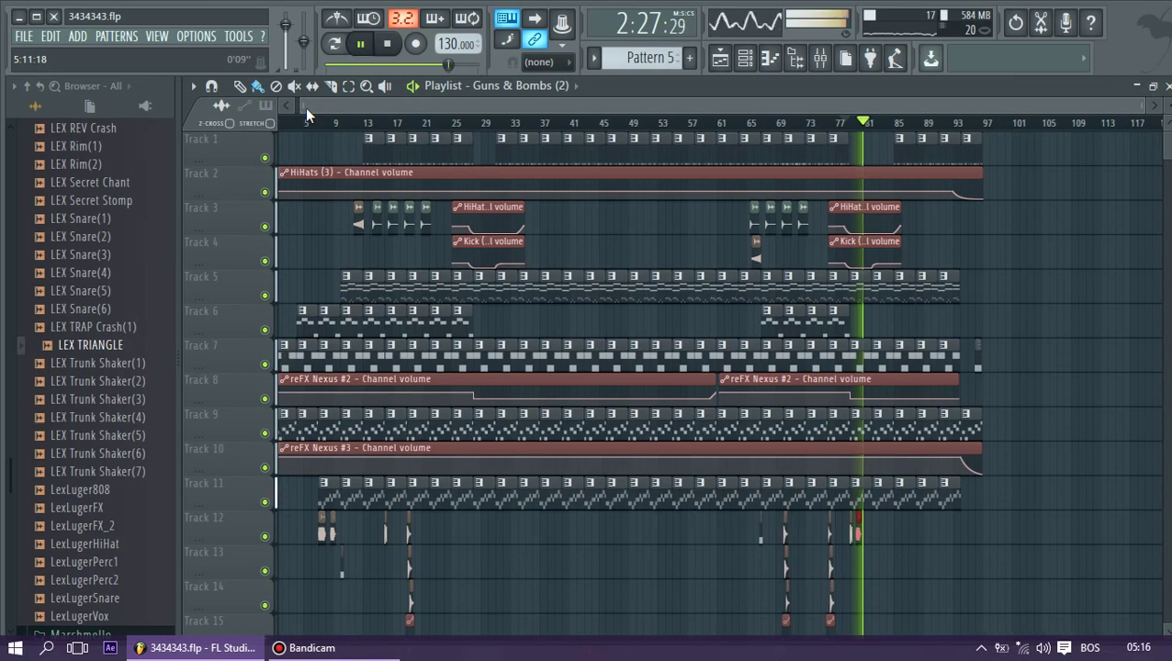
Open the channel rack with its channel names and mixer routing in view, and replay the copied vocal clips
{"action": "key", "text": "space"}
{"action": "left_click", "coordinate": [746, 59]}
{"action": "key", "text": "space"}
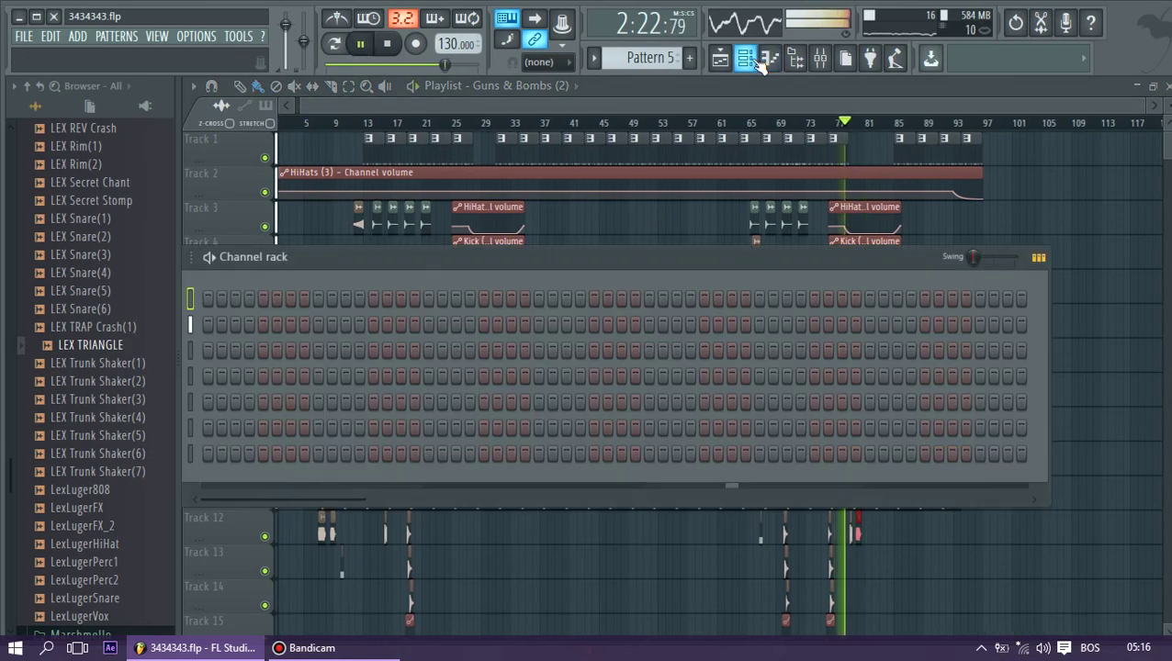
{"action": "left_click_drag", "start_coordinate": [557, 260], "coordinate": [884, 205]}
{"action": "key", "text": "space"}
{"action": "key", "text": "space"}
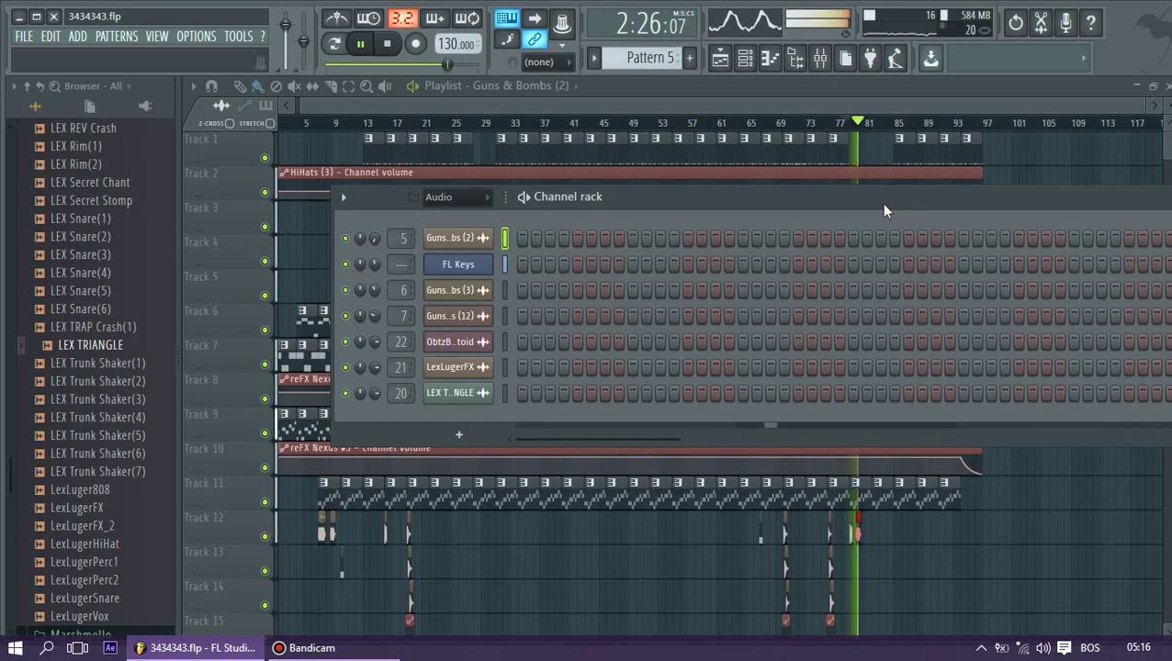
Close the channel rack and replay the copied Guns & Bombs (2) clip on Track 12 near bar 80
{"action": "key", "text": "space"}
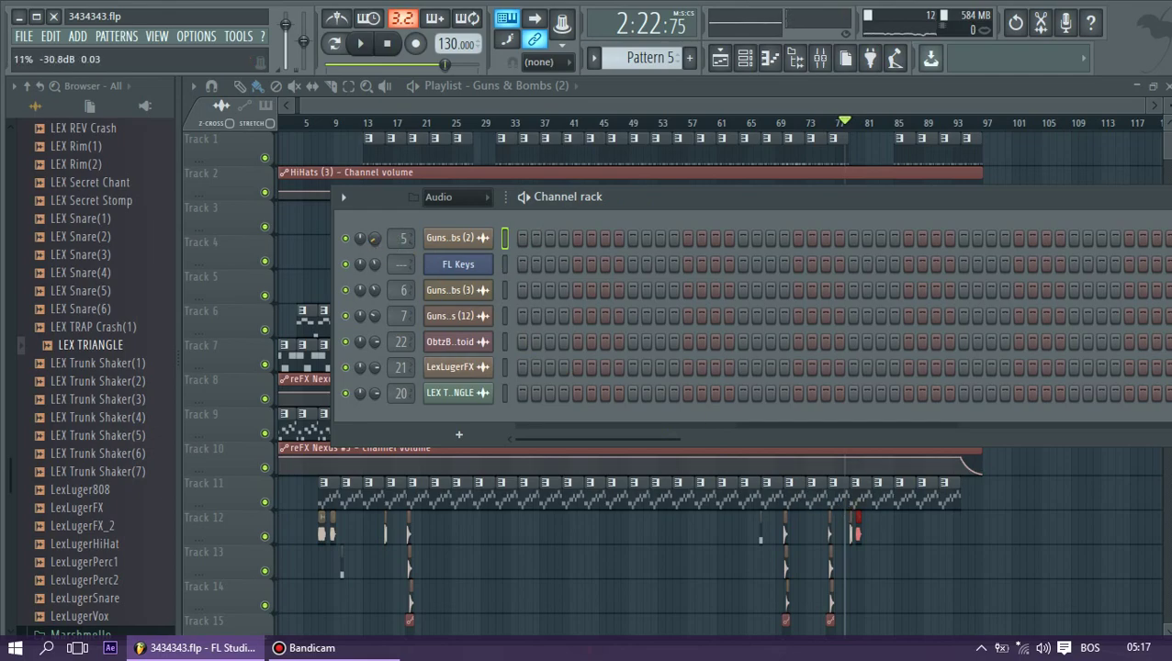
{"action": "key", "text": "F6"}
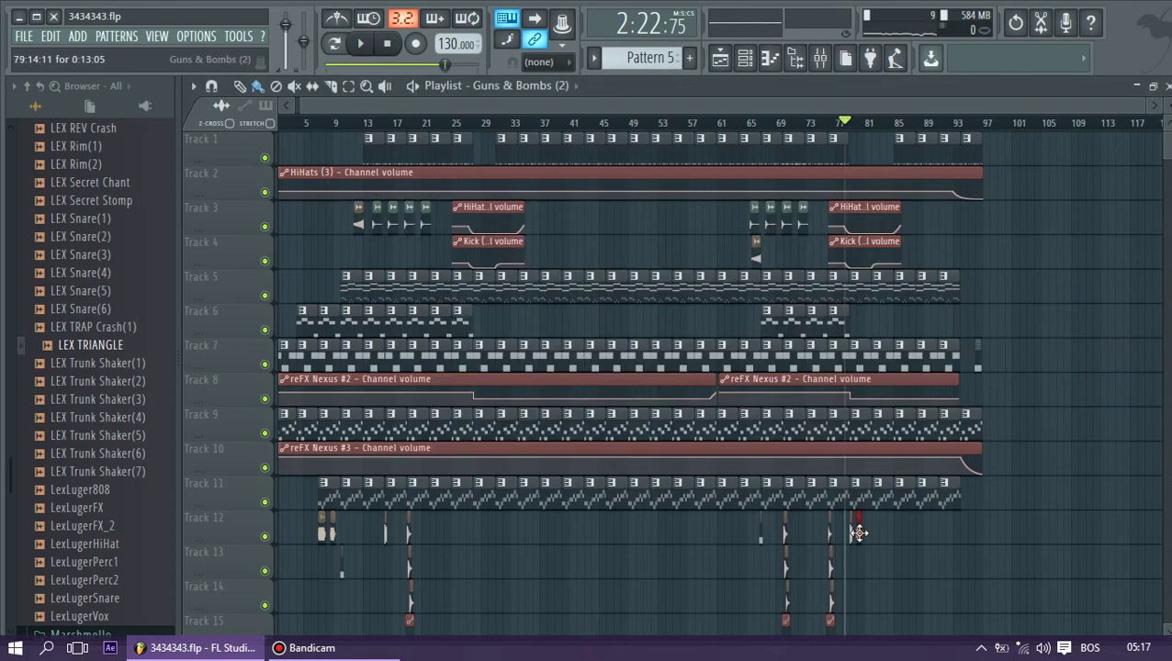
{"action": "key", "text": "space"}
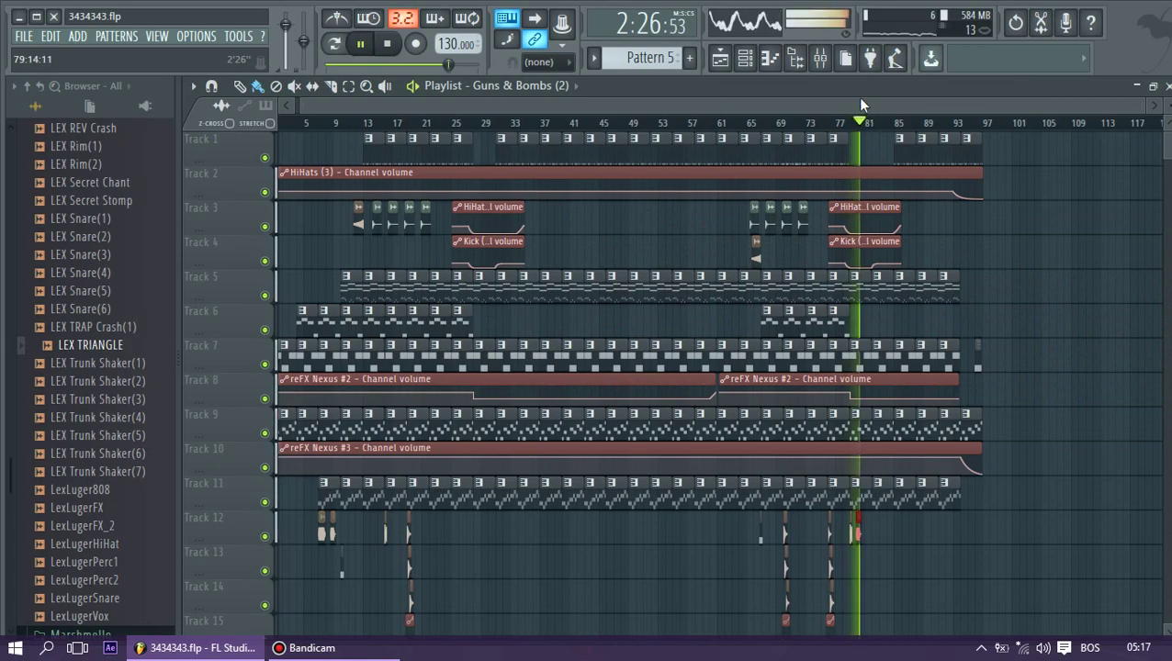
{"action": "key", "text": "space"}
Check the mixer and the Guns & Bombs (2) channel's volume options, and replay the copied vocals from about bar 79
{"action": "left_click", "coordinate": [821, 59]}
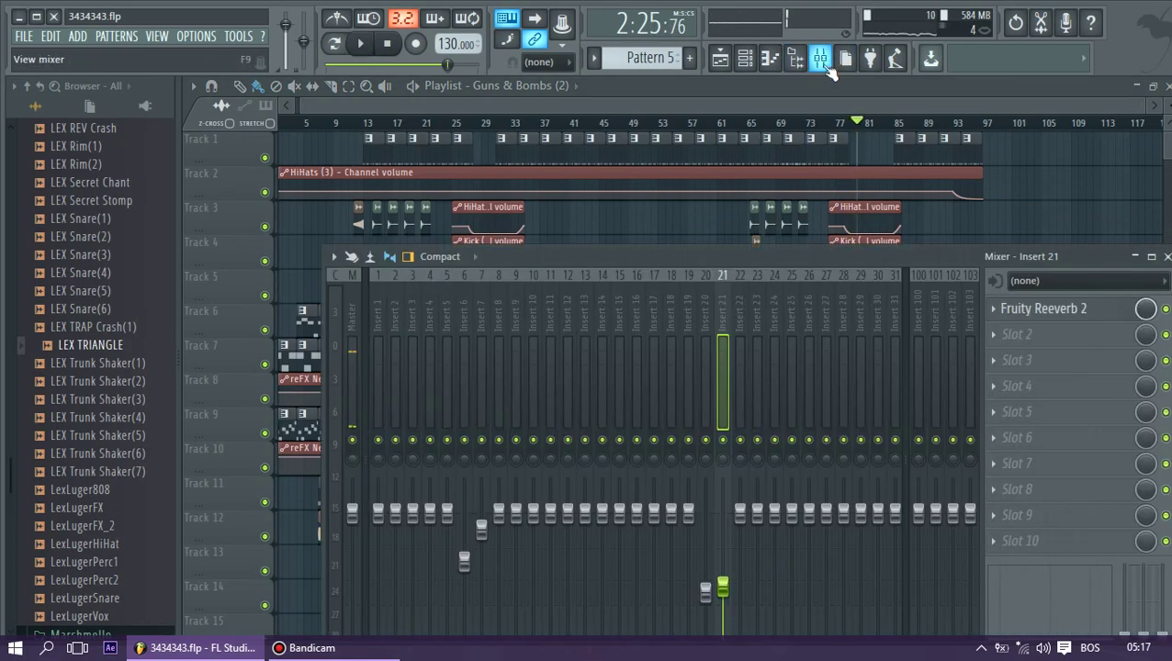
{"action": "left_click", "coordinate": [746, 58]}
{"action": "key", "text": "space"}
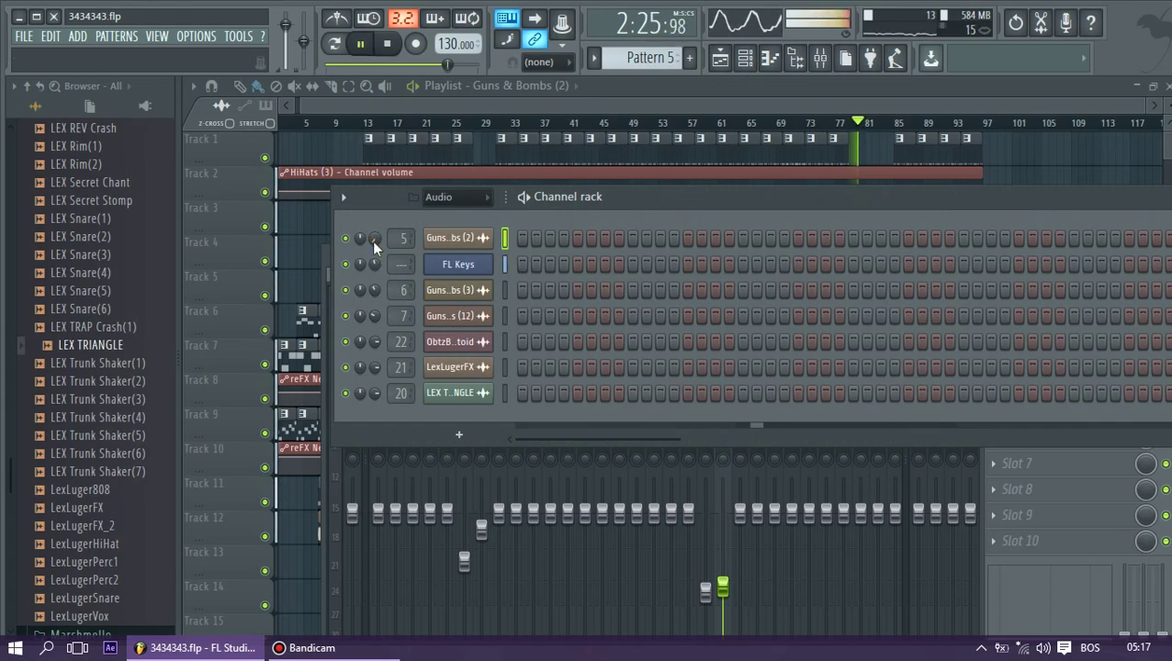
{"action": "right_click", "coordinate": [372, 239]}
{"action": "key", "text": "Escape"}
{"action": "left_click", "coordinate": [514, 101]}
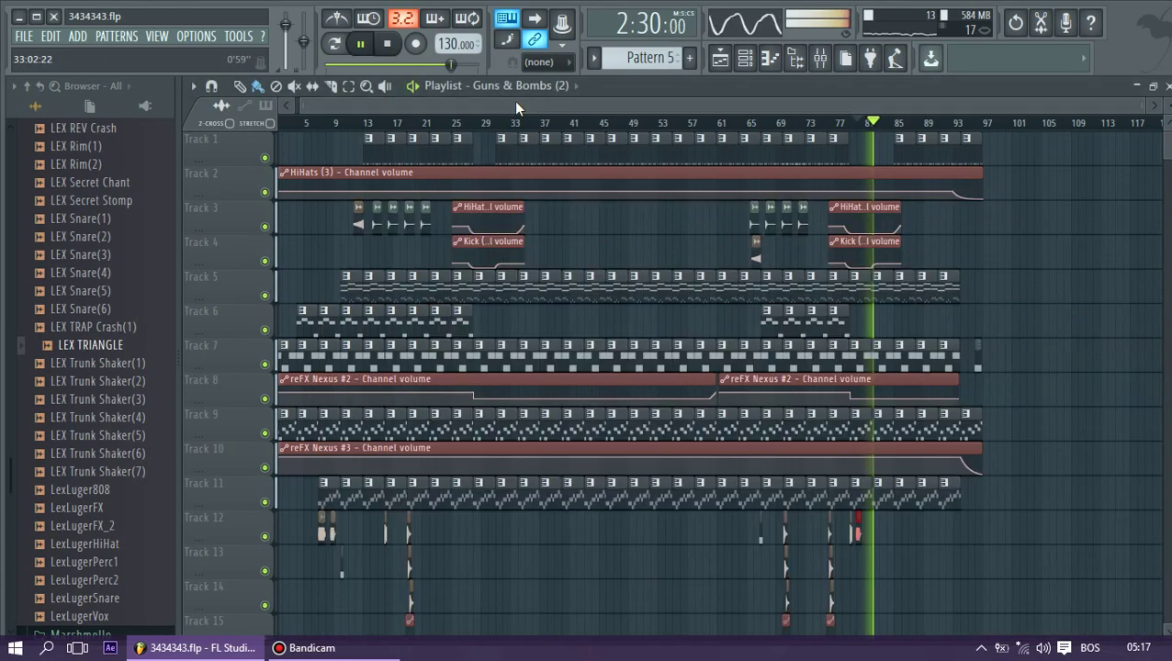
{"action": "left_click", "coordinate": [855, 123]}
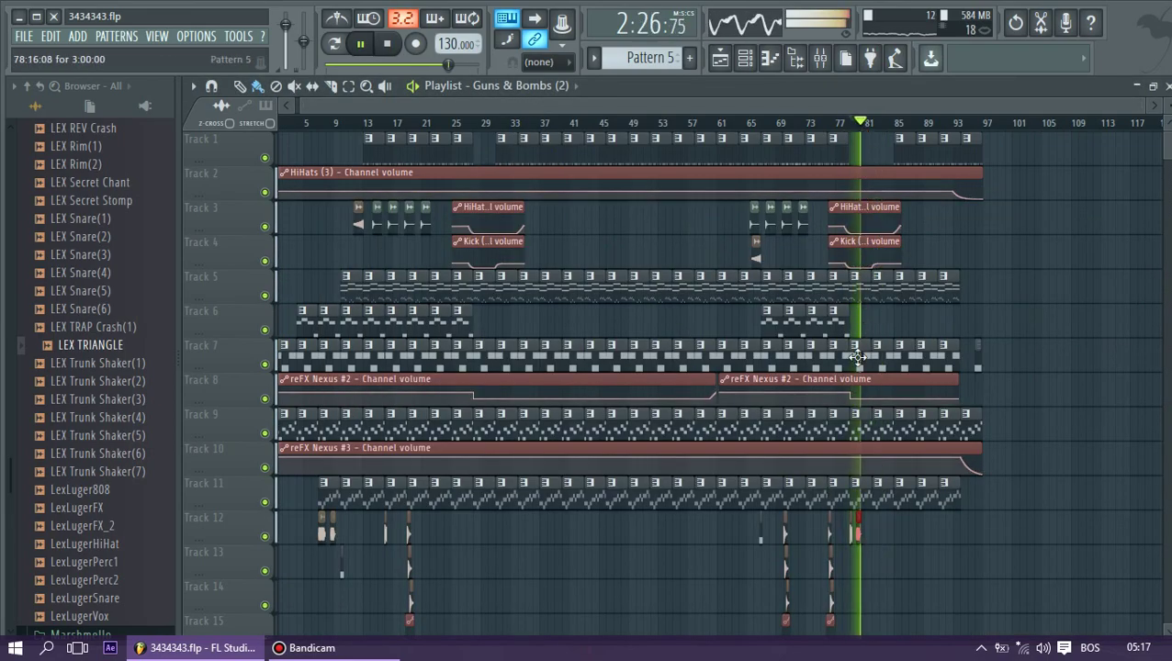
{"action": "key", "text": "space"}
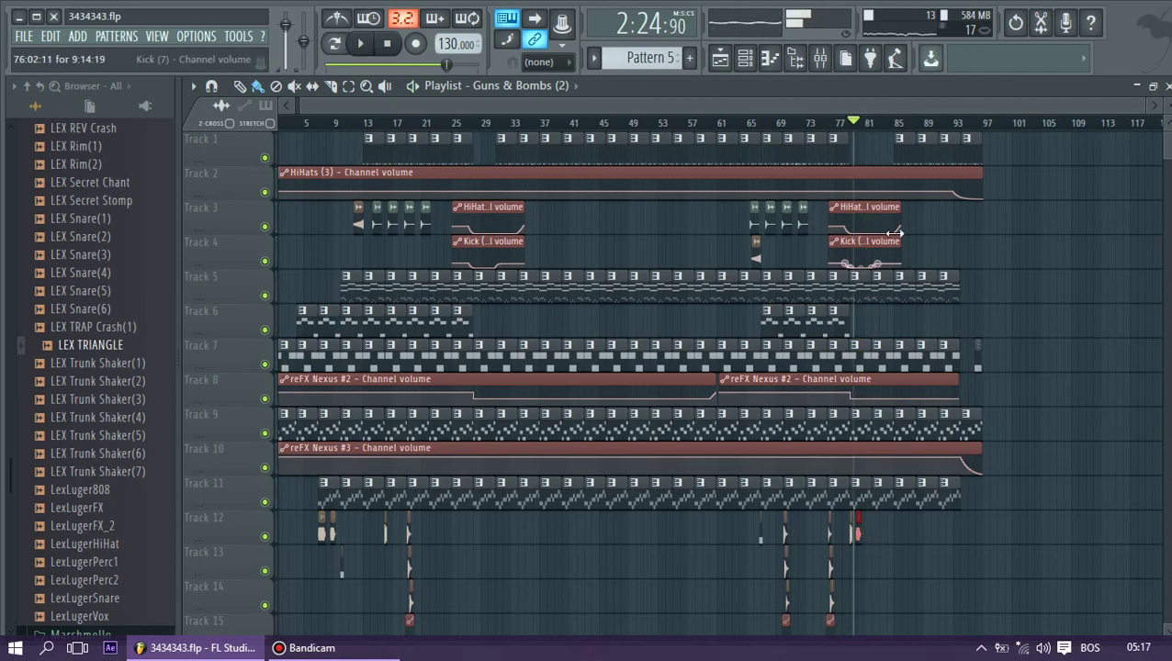
Play the opening vocal passage from about bar 7 and again from about bar 9 to hear the original effects
{"action": "scroll", "coordinate": [772, 331], "scroll_direction": "down", "scroll_amount": 5}
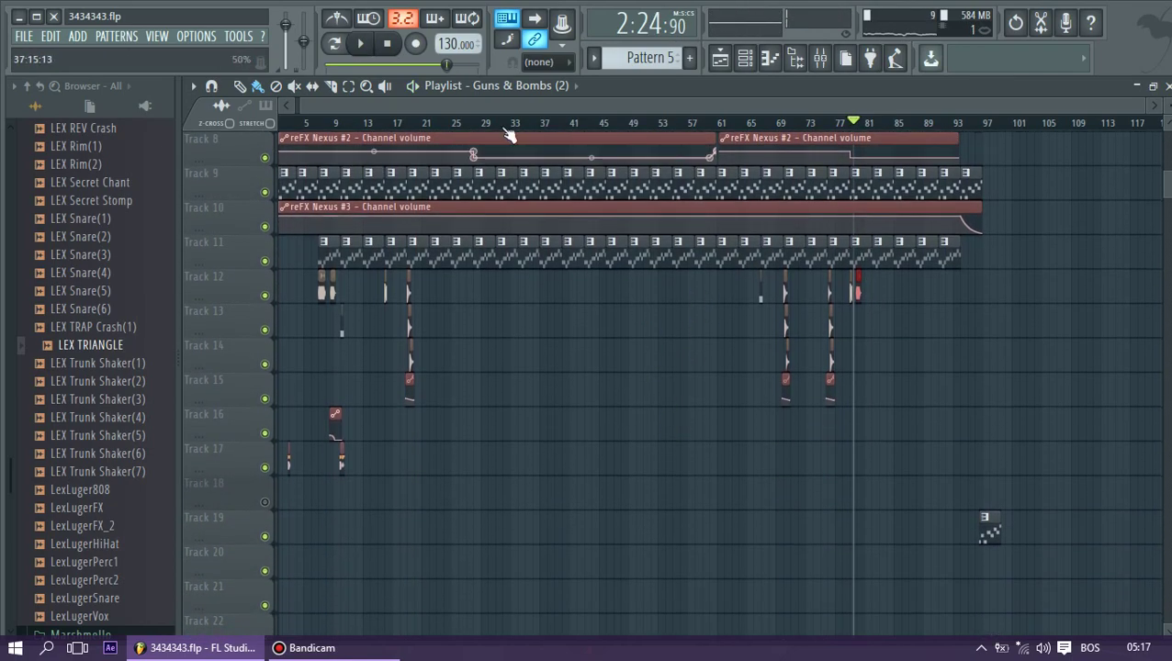
{"action": "left_click", "coordinate": [355, 123]}
{"action": "left_click", "coordinate": [323, 122]}
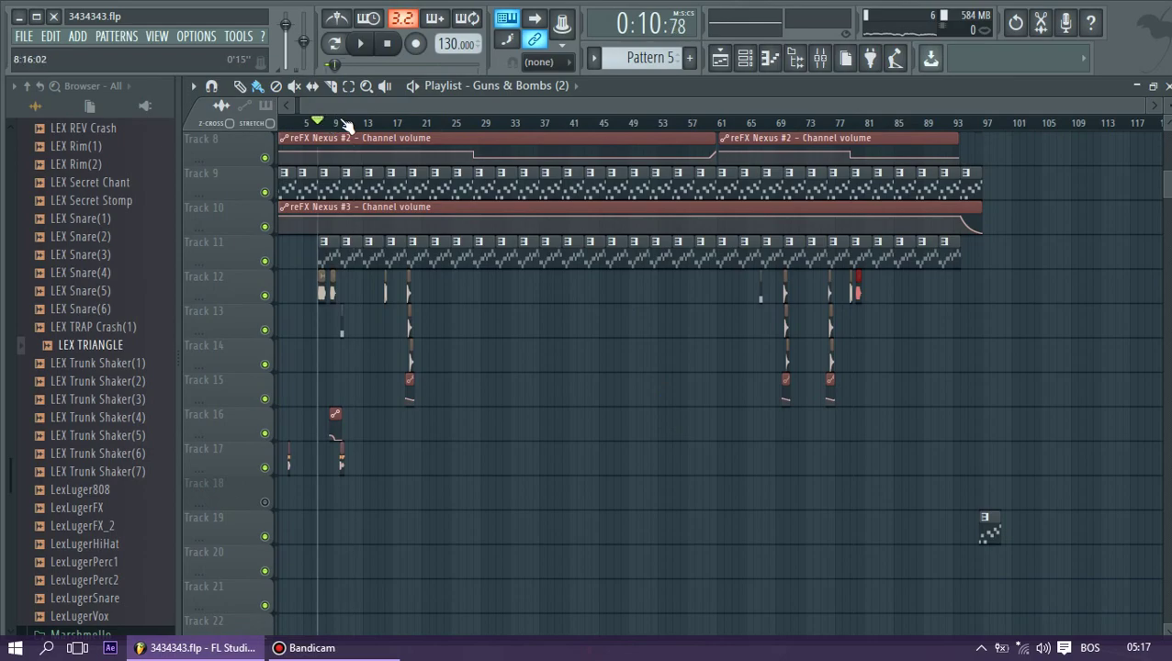
{"action": "key", "text": "space"}
{"action": "left_click", "coordinate": [329, 123]}
{"action": "left_click", "coordinate": [338, 123]}
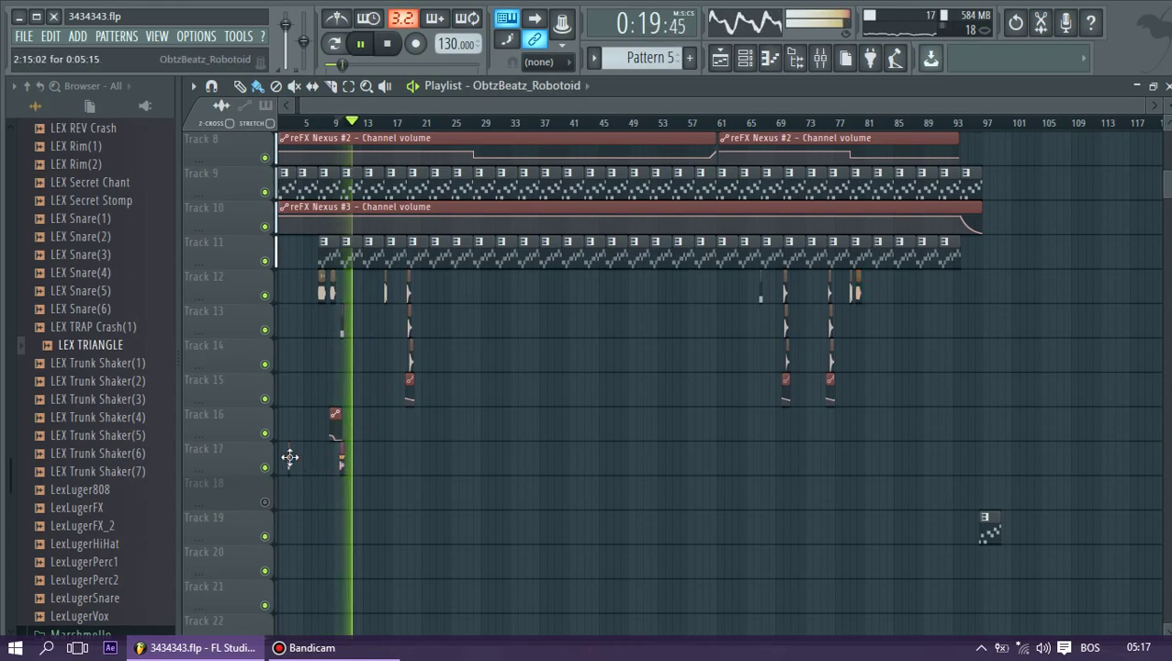
Place copies of the short ObtzBeatz_Robotoid clip on Track 16 at about bars 27, 45, 66, 83 and 95
{"action": "scroll", "coordinate": [478, 269], "scroll_direction": "up", "scroll_amount": 4}
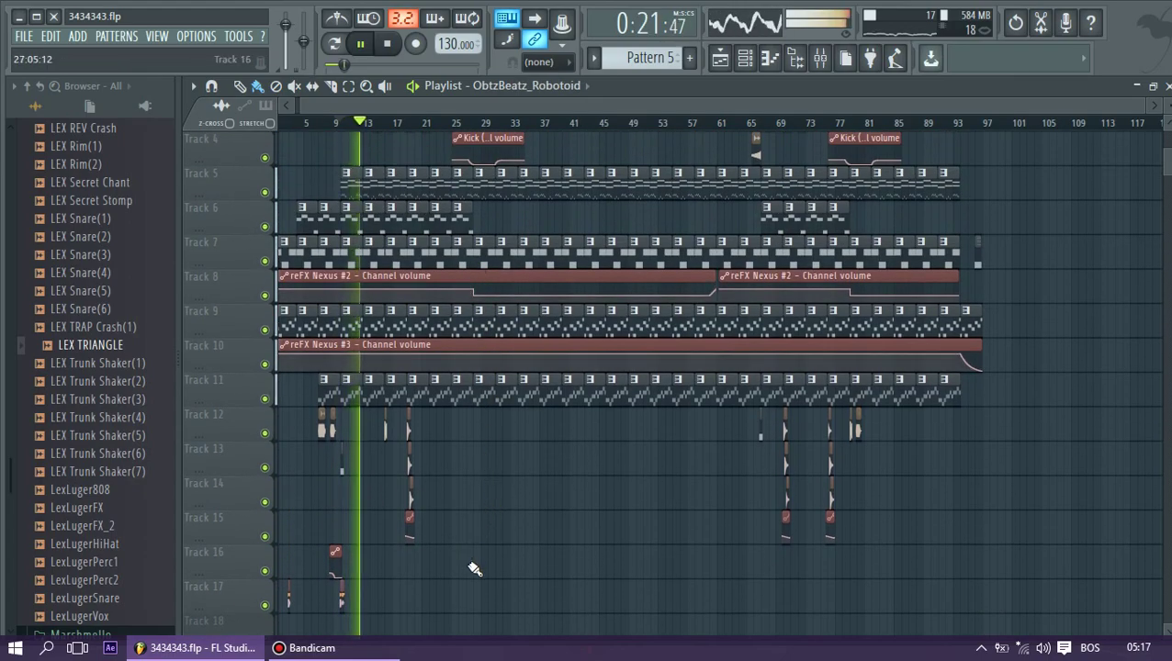
{"action": "left_click", "coordinate": [761, 562]}
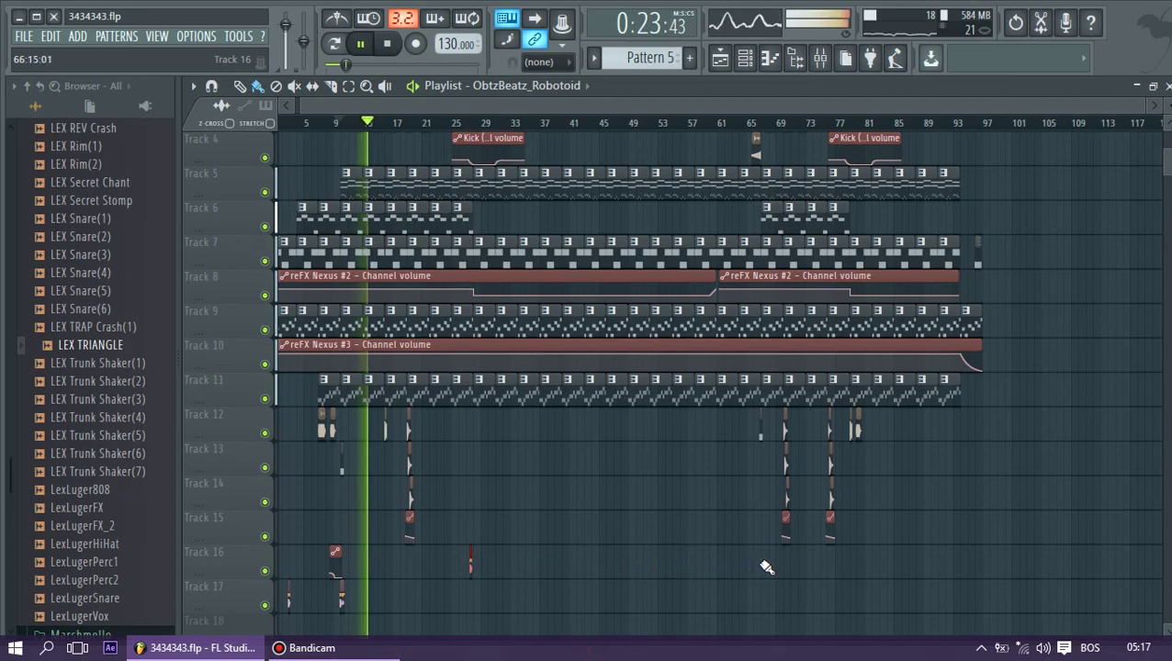
{"action": "left_click", "coordinate": [882, 562]}
{"action": "left_click", "coordinate": [971, 562]}
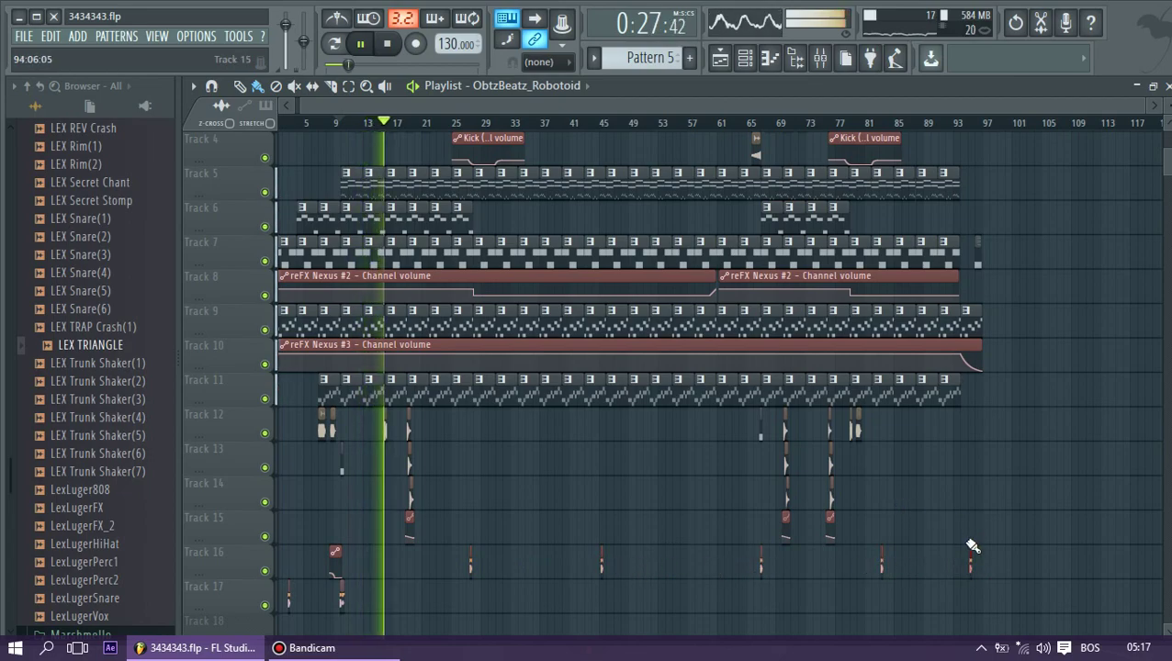
Delete the short ObtzBeatz_Robotoid copy near bar 95 on Track 16
{"action": "left_click", "coordinate": [969, 553]}
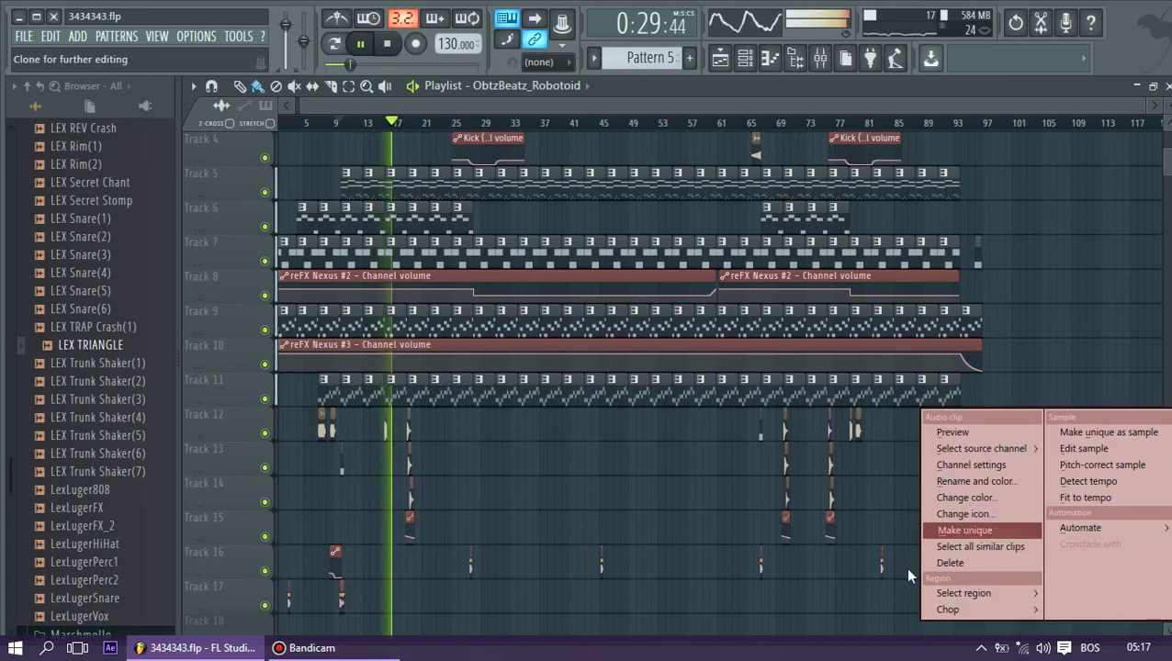
{"action": "left_click", "coordinate": [908, 571]}
{"action": "right_click", "coordinate": [970, 562]}
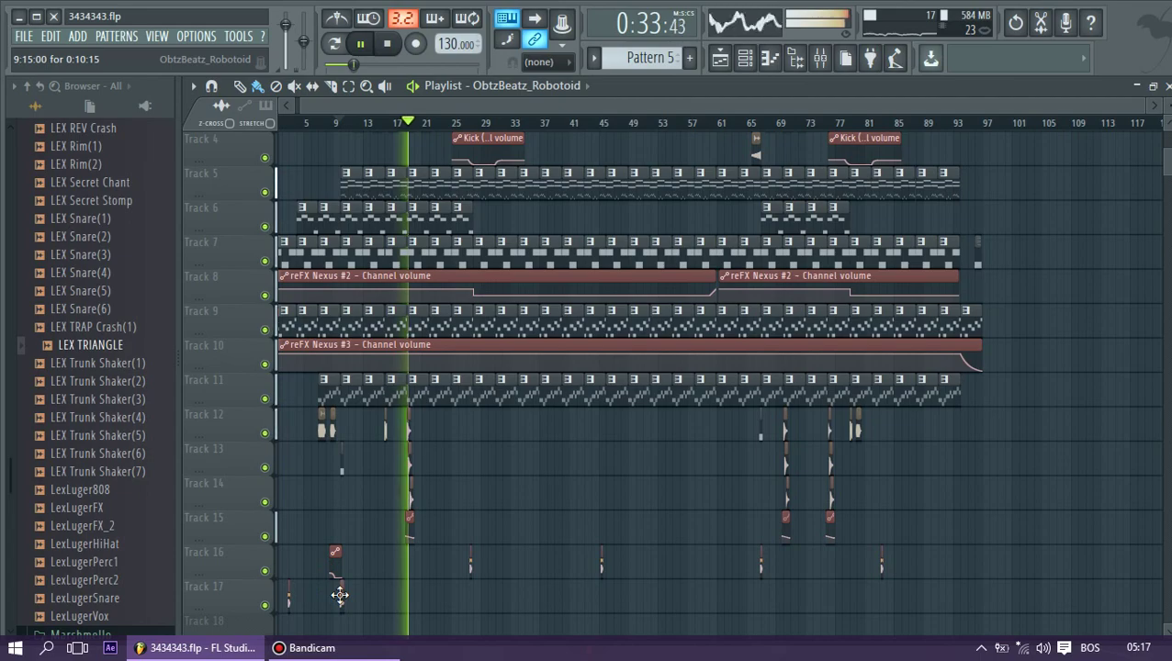
Place a copy of the longer ObtzBeatz_Robotoid clip on Track 12 at about bar 95, and play the ending
{"action": "left_click", "coordinate": [337, 123]}
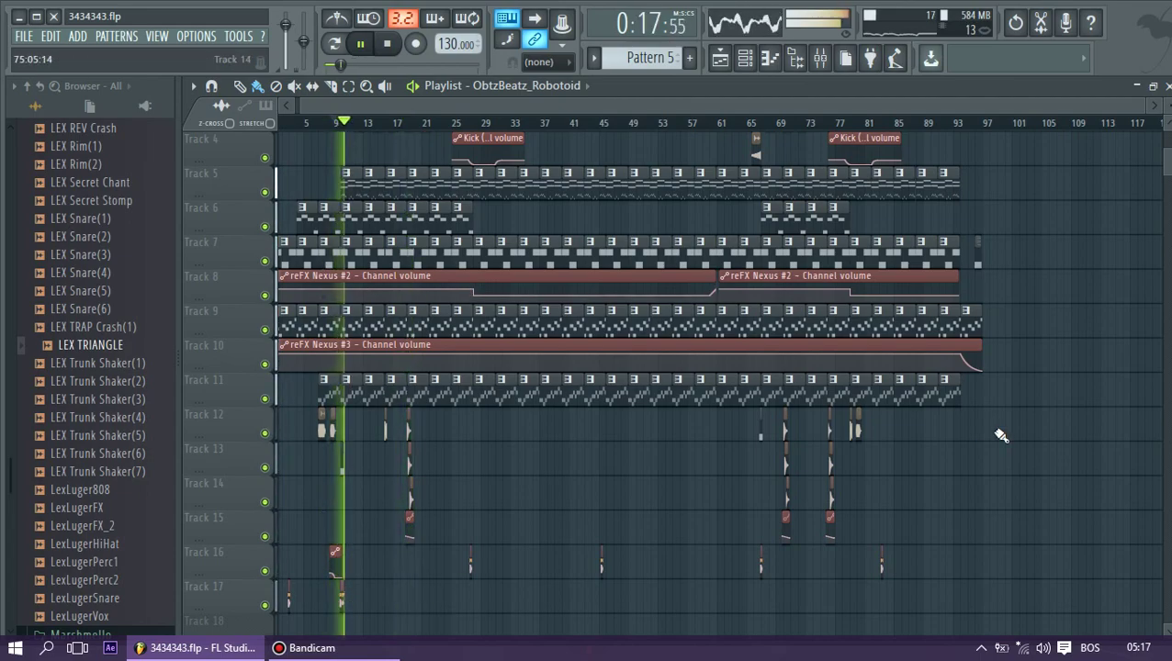
{"action": "left_click", "coordinate": [960, 426]}
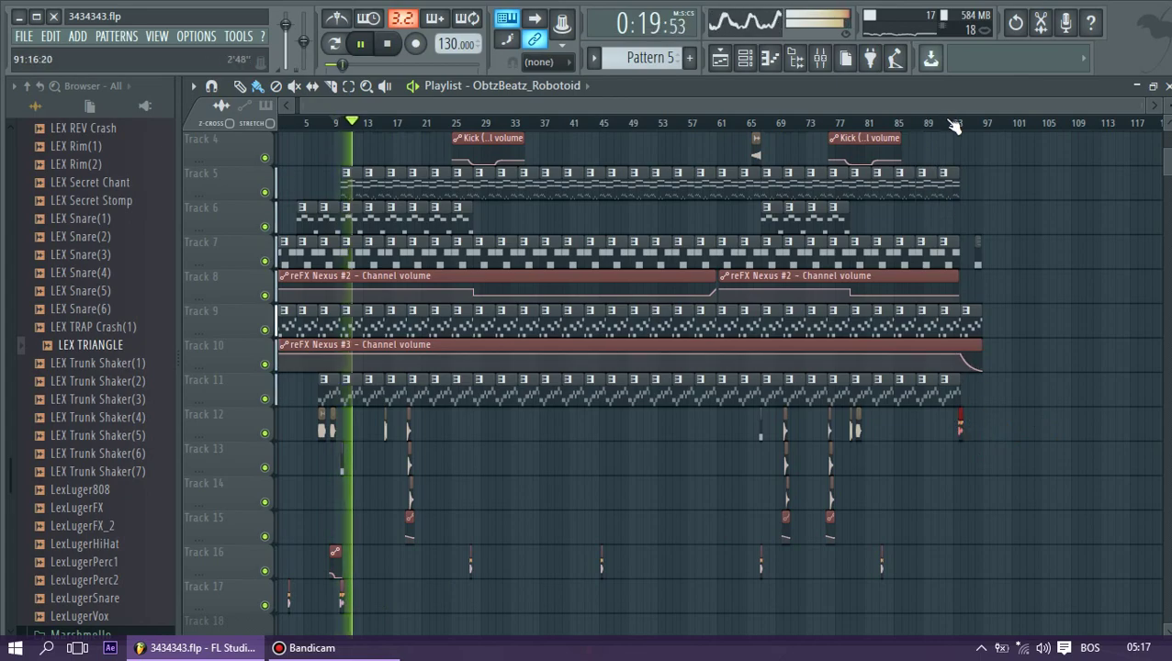
{"action": "left_click", "coordinate": [955, 125]}
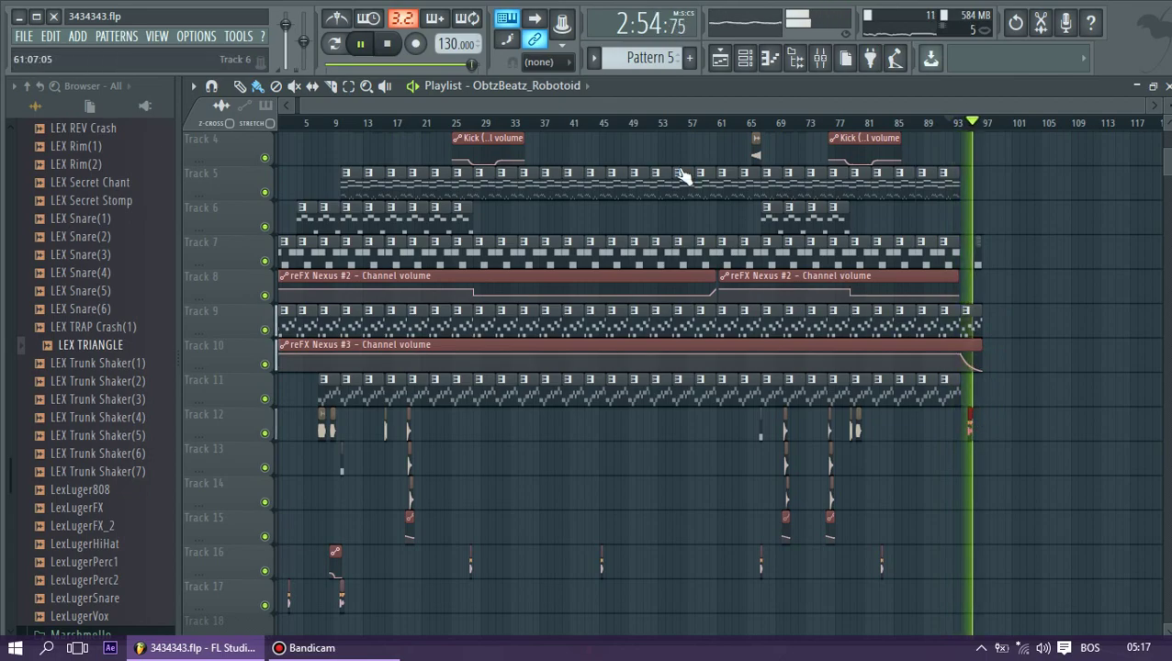
{"action": "key", "text": "space"}
{"action": "left_click_drag", "start_coordinate": [302, 104], "coordinate": [900, 104]}
{"action": "key", "text": "space"}
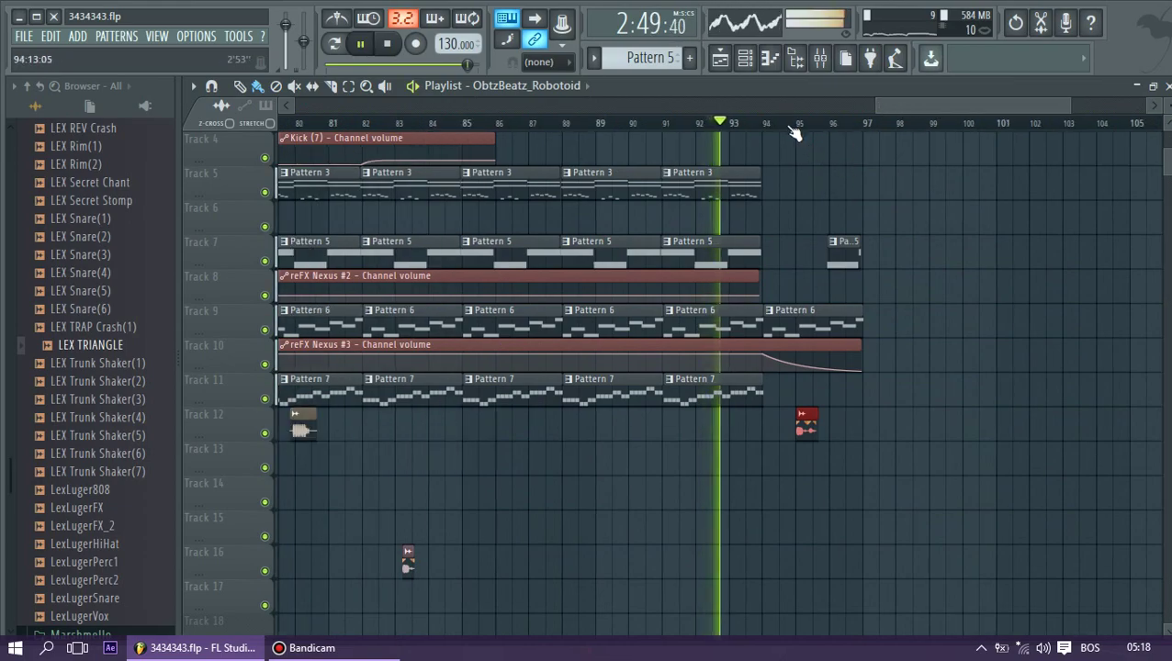
Create an automation clip for the ObtzBeatz_Robotoid channel's volume from its channel settings, and close the settings
{"action": "scroll", "coordinate": [815, 248], "scroll_direction": "down", "scroll_amount": 3}
{"action": "scroll", "coordinate": [814, 253], "scroll_direction": "down", "scroll_amount": 1}
{"action": "key", "text": "space"}
{"action": "double_click", "coordinate": [806, 260]}
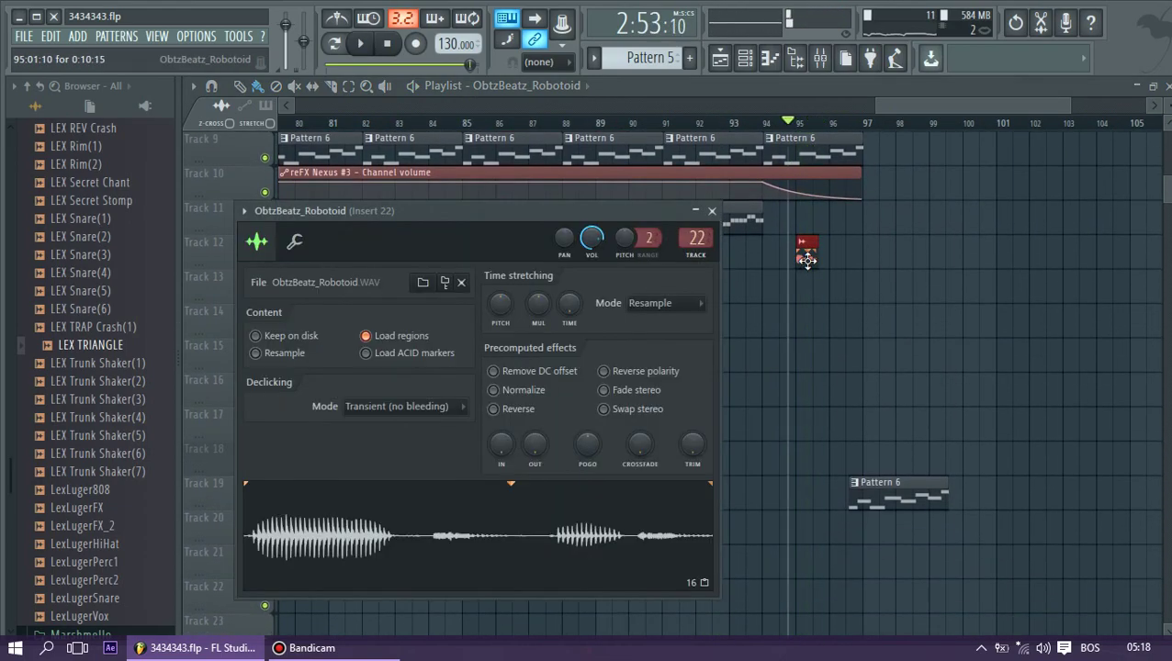
{"action": "right_click", "coordinate": [590, 241]}
{"action": "left_click", "coordinate": [672, 346]}
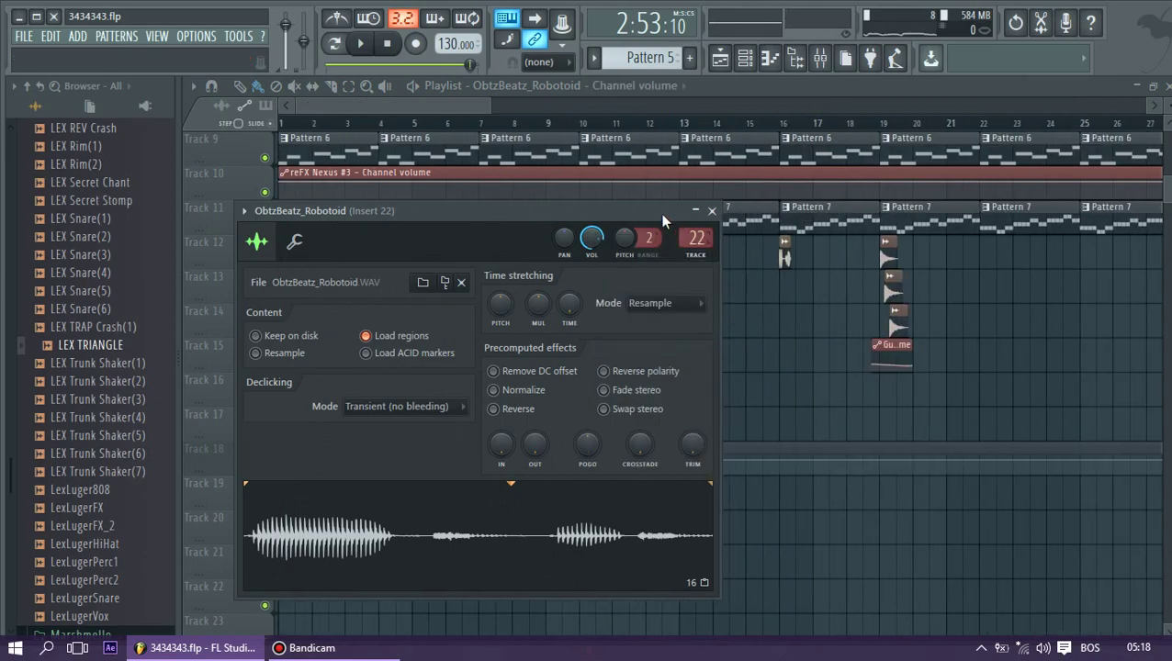
{"action": "left_click", "coordinate": [712, 211]}
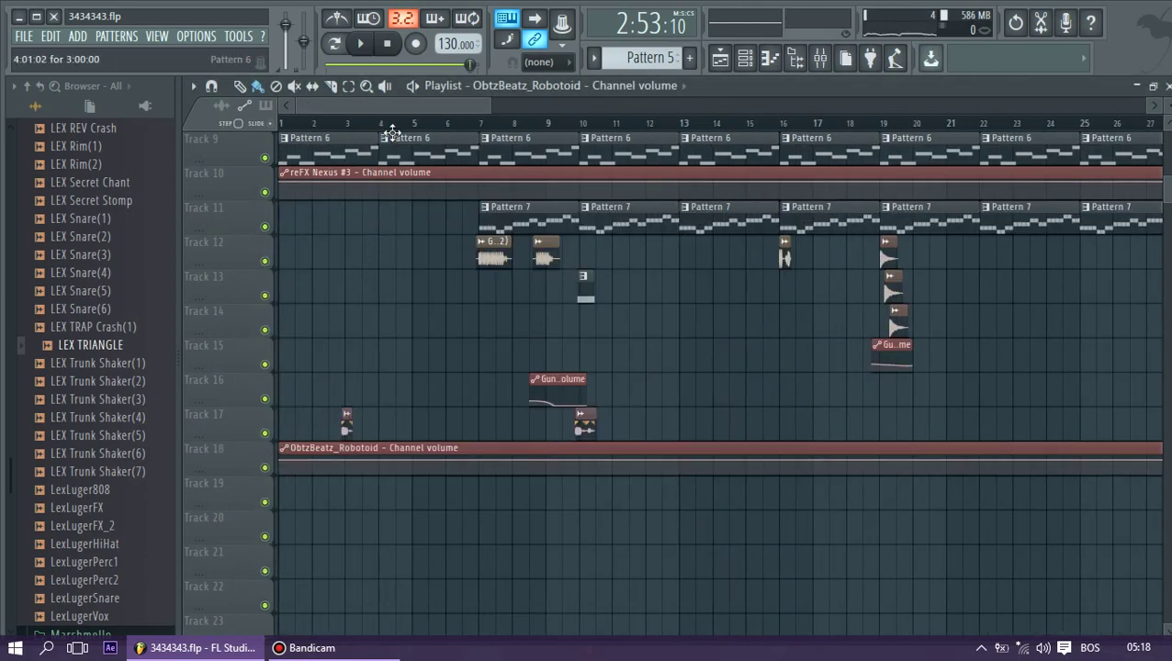
Slice the Robotoid volume automation around the clip near bar 95, delete the outer pieces and move the remaining piece to Track 13
{"action": "left_click_drag", "start_coordinate": [412, 105], "coordinate": [981, 124]}
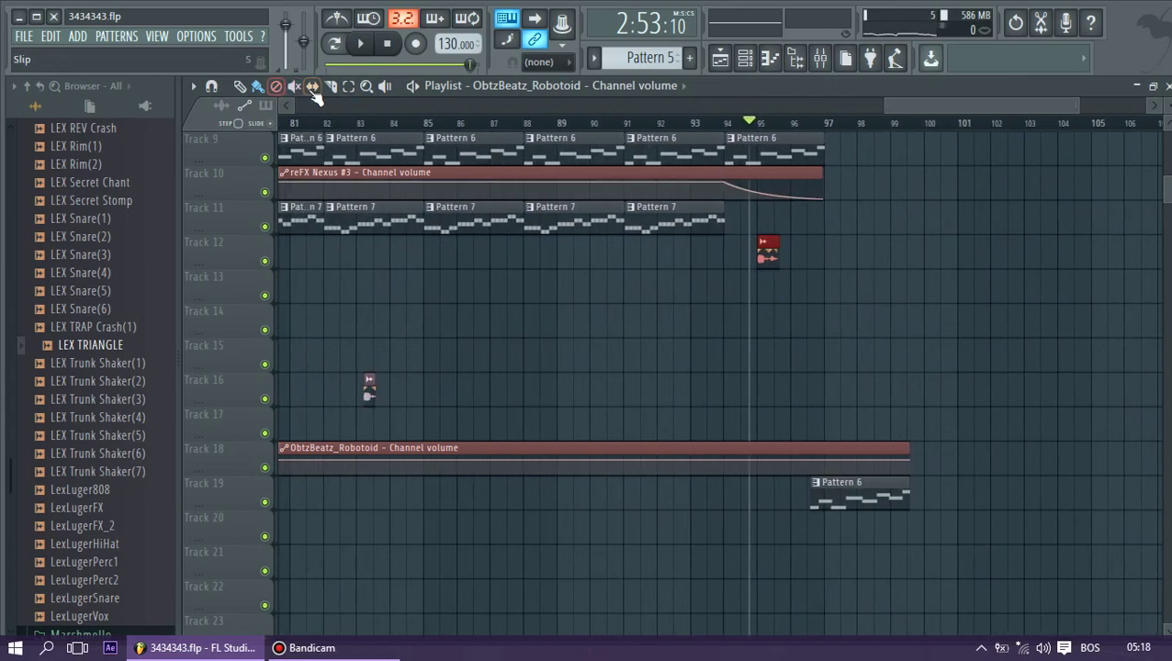
{"action": "left_click_drag", "start_coordinate": [759, 512], "coordinate": [787, 573]}
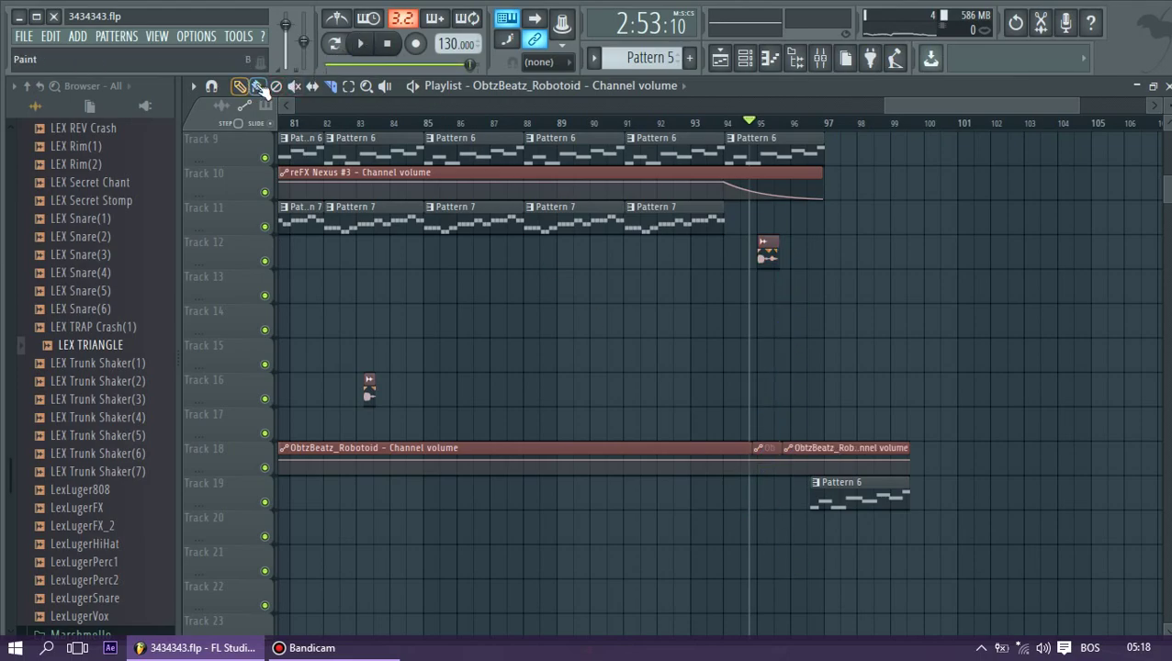
{"action": "left_click", "coordinate": [626, 459]}
{"action": "right_click", "coordinate": [850, 447]}
{"action": "left_click_drag", "start_coordinate": [773, 448], "coordinate": [770, 266]}
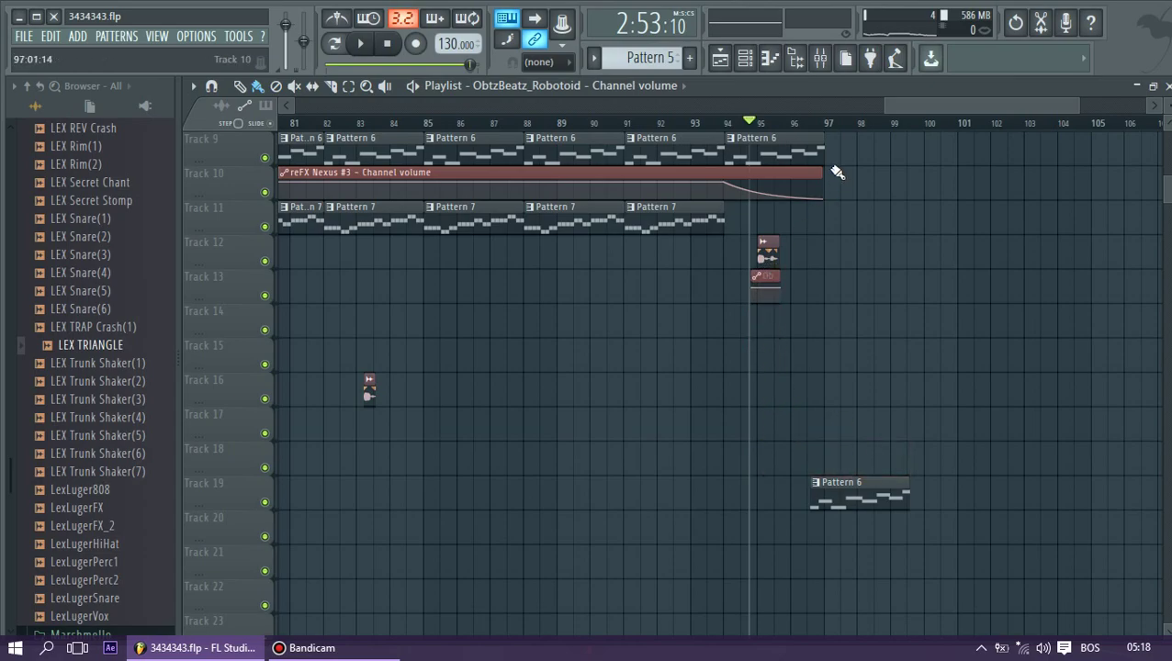
Shape the Robotoid volume automation on Track 13 into a falling curve starting at about 32%, and play it back
{"action": "left_click_drag", "start_coordinate": [881, 107], "coordinate": [997, 105]}
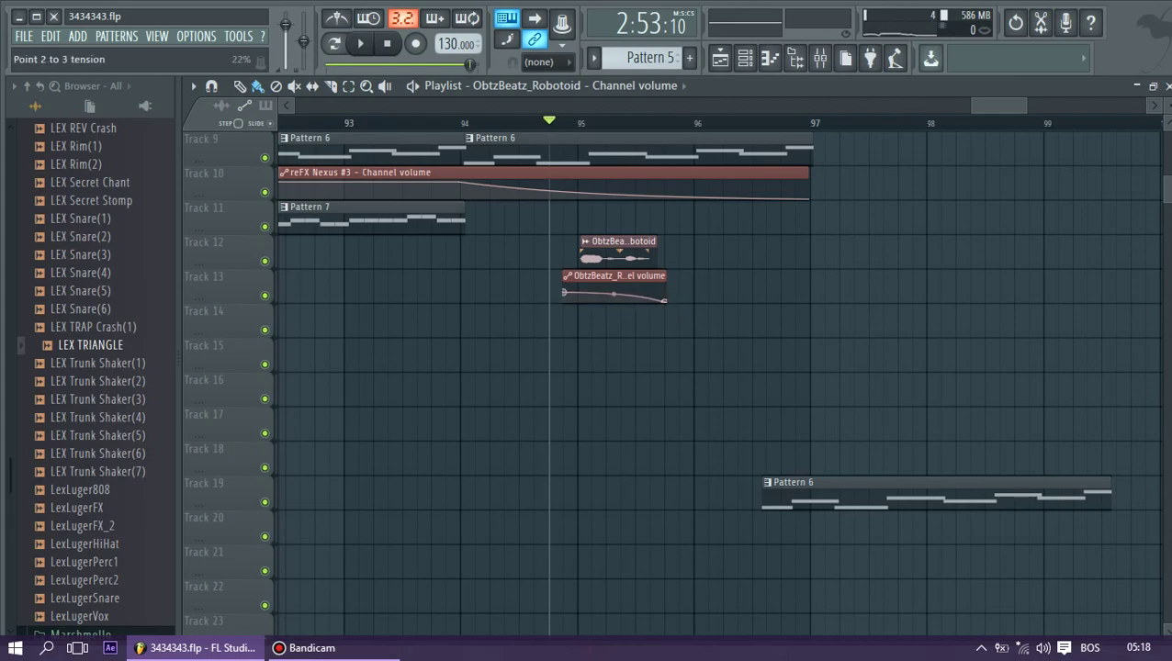
{"action": "key", "text": "space"}
{"action": "key", "text": "space"}
{"action": "left_click_drag", "start_coordinate": [566, 294], "coordinate": [567, 301]}
{"action": "key", "text": "space"}
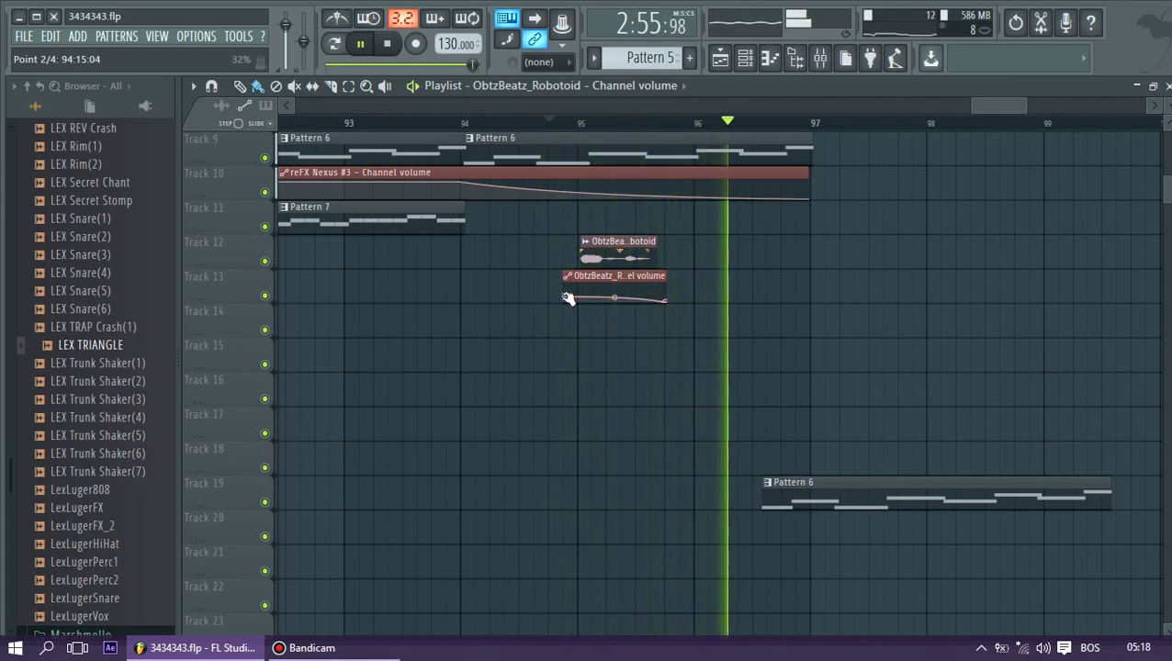
Mute Track 19 with its stray Pattern 6 clip, and replay the ending
{"action": "scroll", "coordinate": [694, 268], "scroll_direction": "up", "scroll_amount": 1}
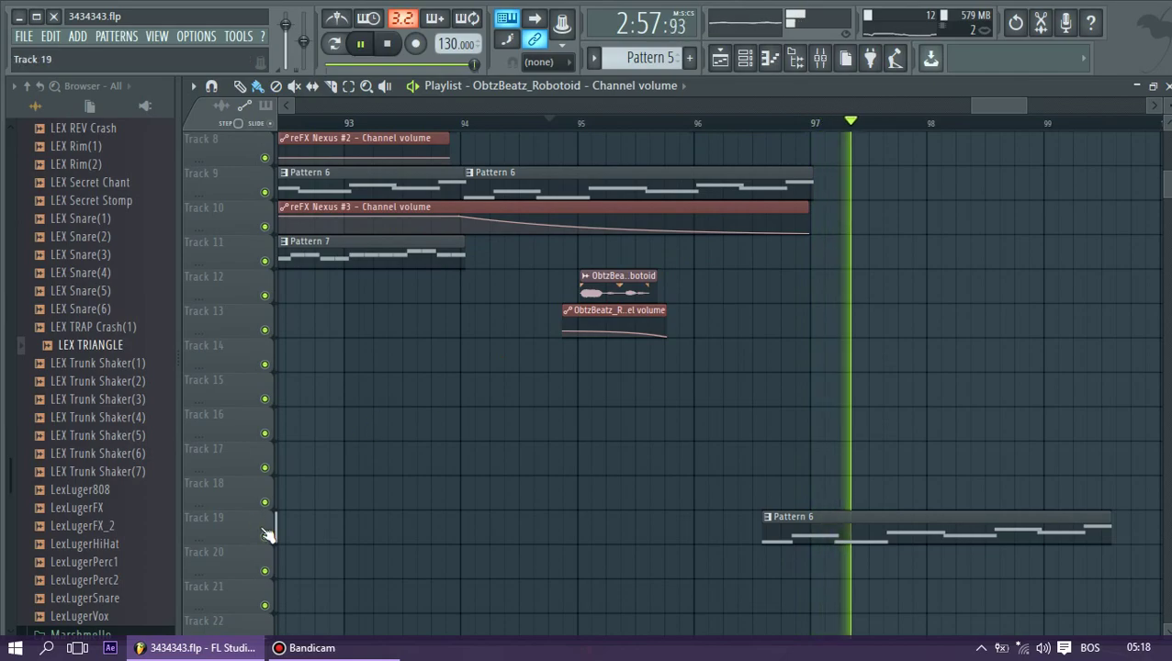
{"action": "left_click", "coordinate": [264, 536]}
{"action": "key", "text": "space"}
{"action": "key", "text": "space"}
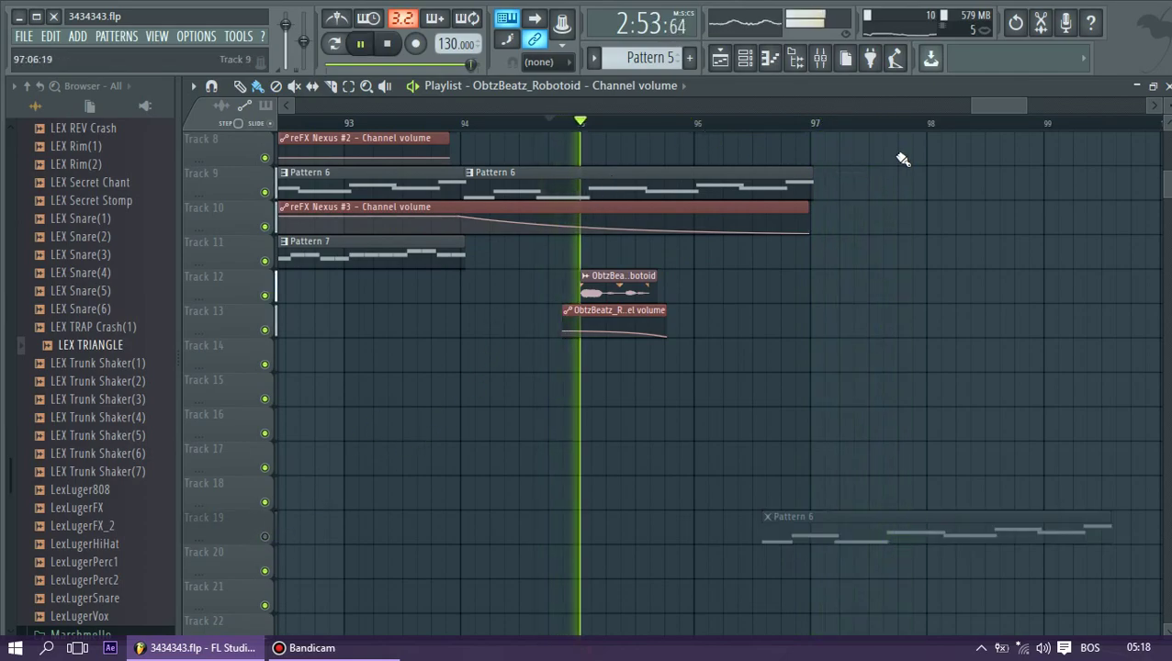
Move the muted Pattern 6 clip on Track 19 to about bar 96, and play the end of the song
{"action": "left_click_drag", "start_coordinate": [974, 107], "coordinate": [346, 115]}
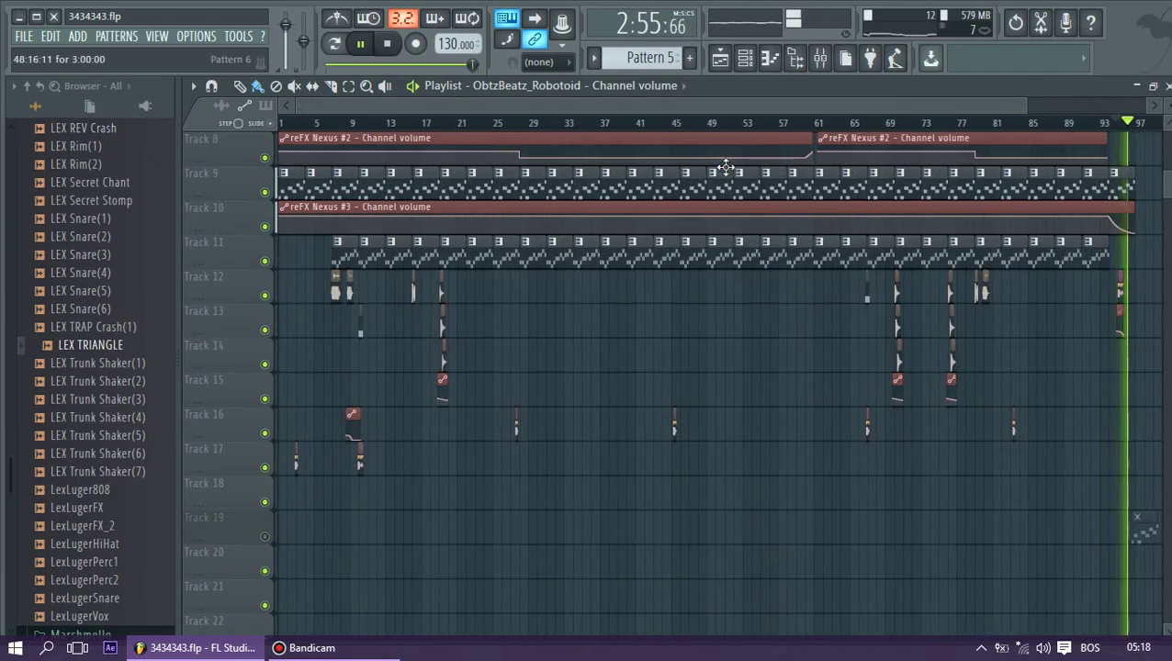
{"action": "scroll", "coordinate": [727, 168], "scroll_direction": "up", "scroll_amount": 3}
{"action": "left_click_drag", "start_coordinate": [788, 111], "coordinate": [1010, 125]}
{"action": "scroll", "coordinate": [979, 178], "scroll_direction": "down", "scroll_amount": 2}
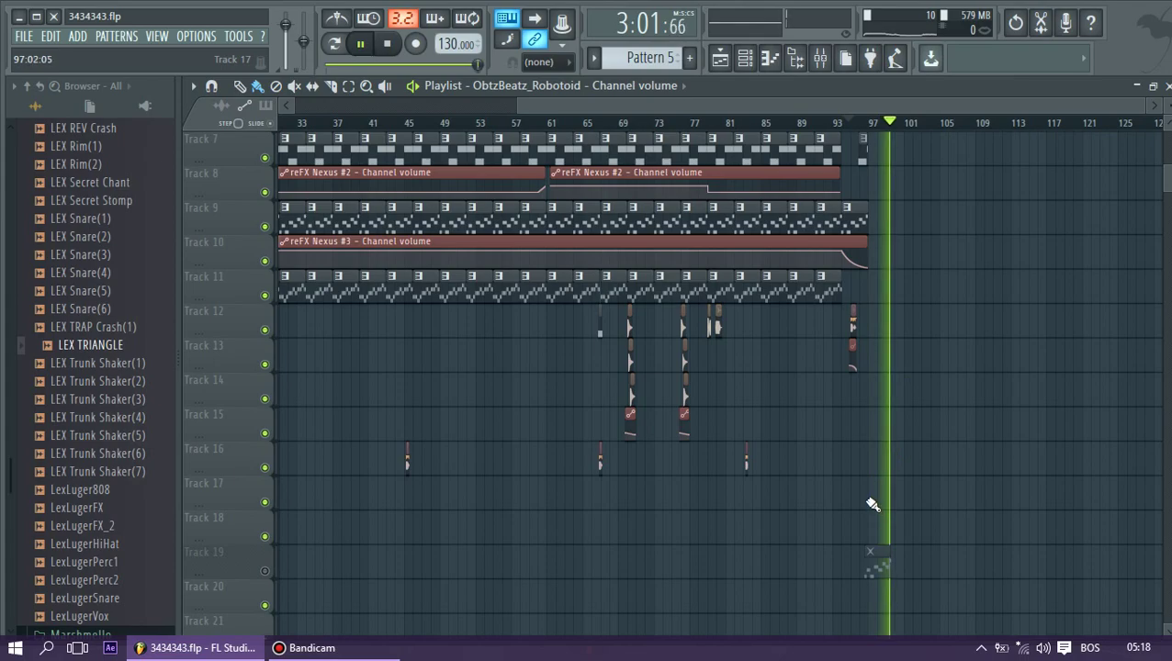
{"action": "key", "text": "space"}
{"action": "left_click", "coordinate": [884, 122]}
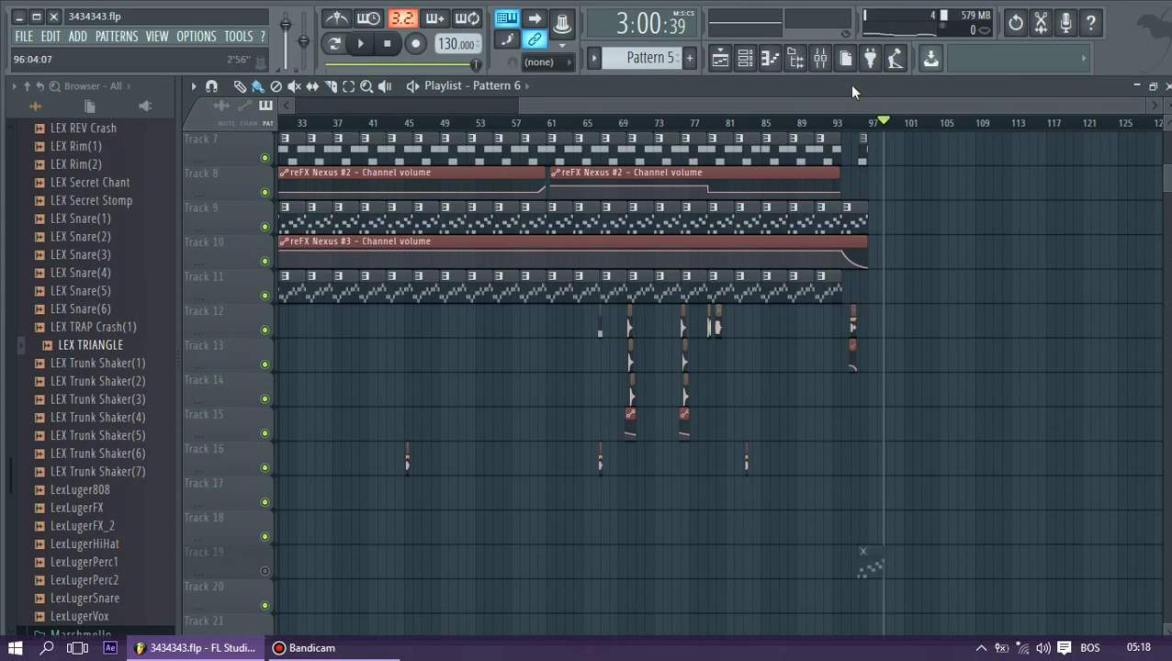
{"action": "key", "text": "space"}
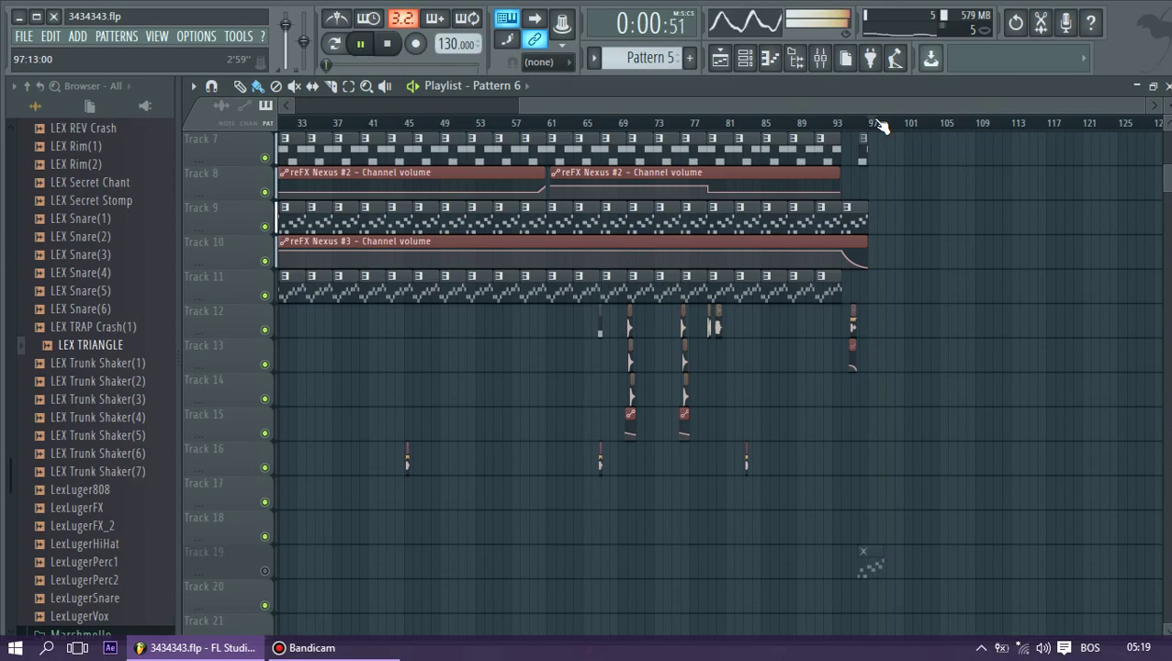
{"action": "left_click", "coordinate": [869, 122]}
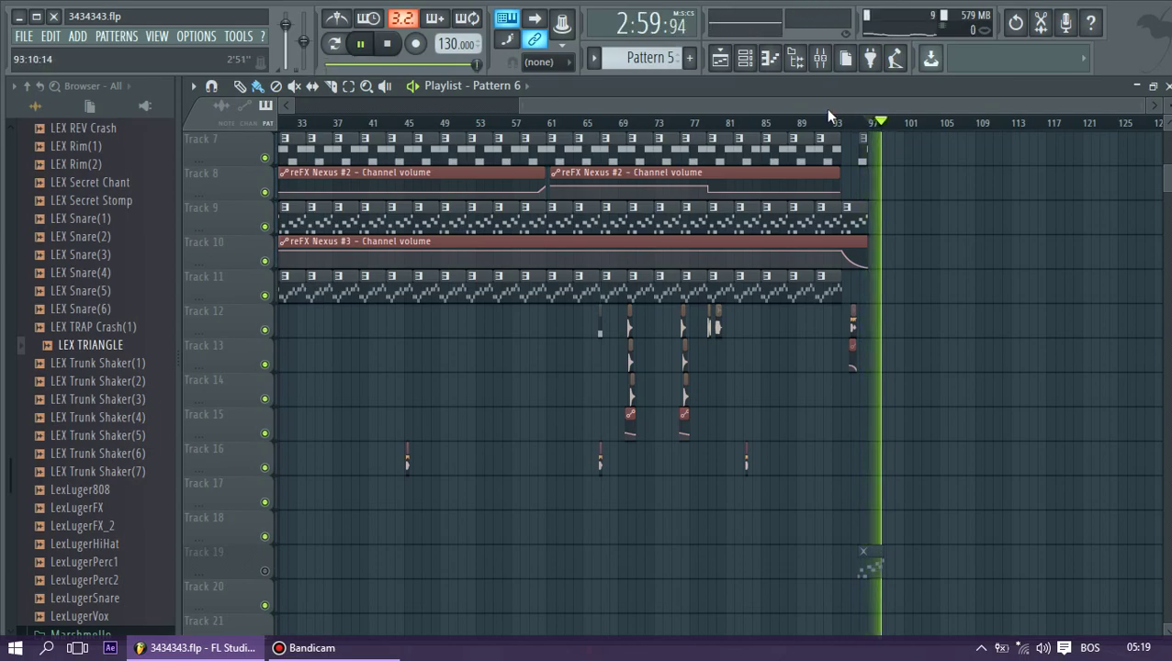
Place a copy of the Robotoid volume automation clip on Track 18 under the Robotoid clip near bar 3, and play it back
{"action": "left_click_drag", "start_coordinate": [490, 106], "coordinate": [287, 125]}
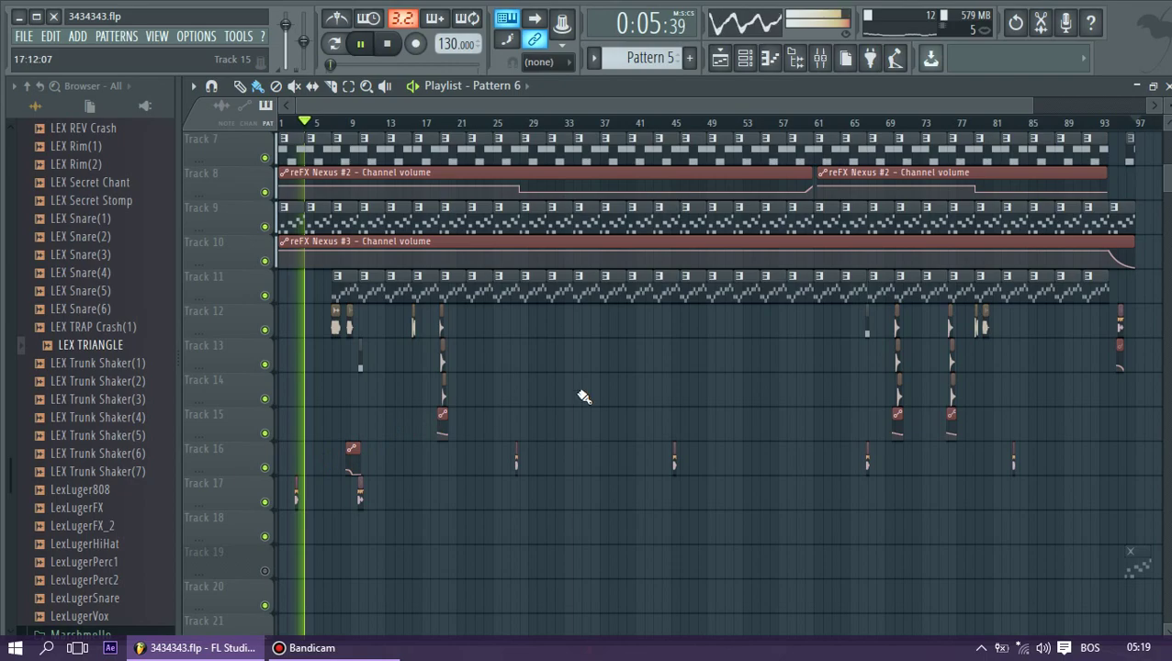
{"action": "right_click", "coordinate": [1120, 349]}
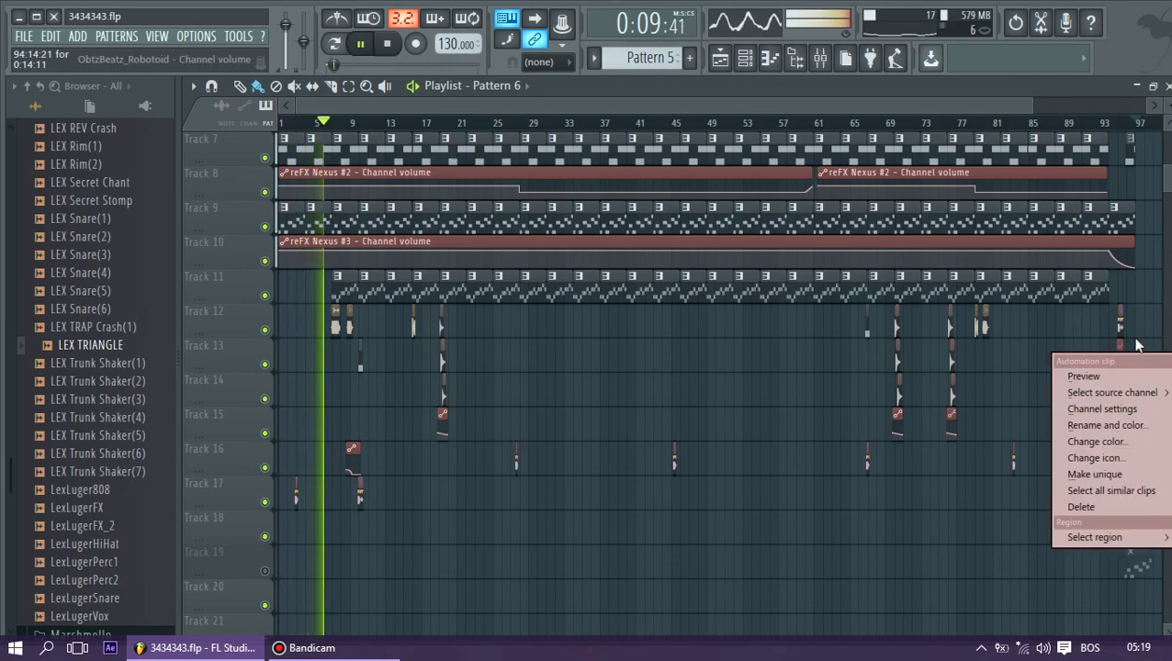
{"action": "left_click", "coordinate": [1138, 343]}
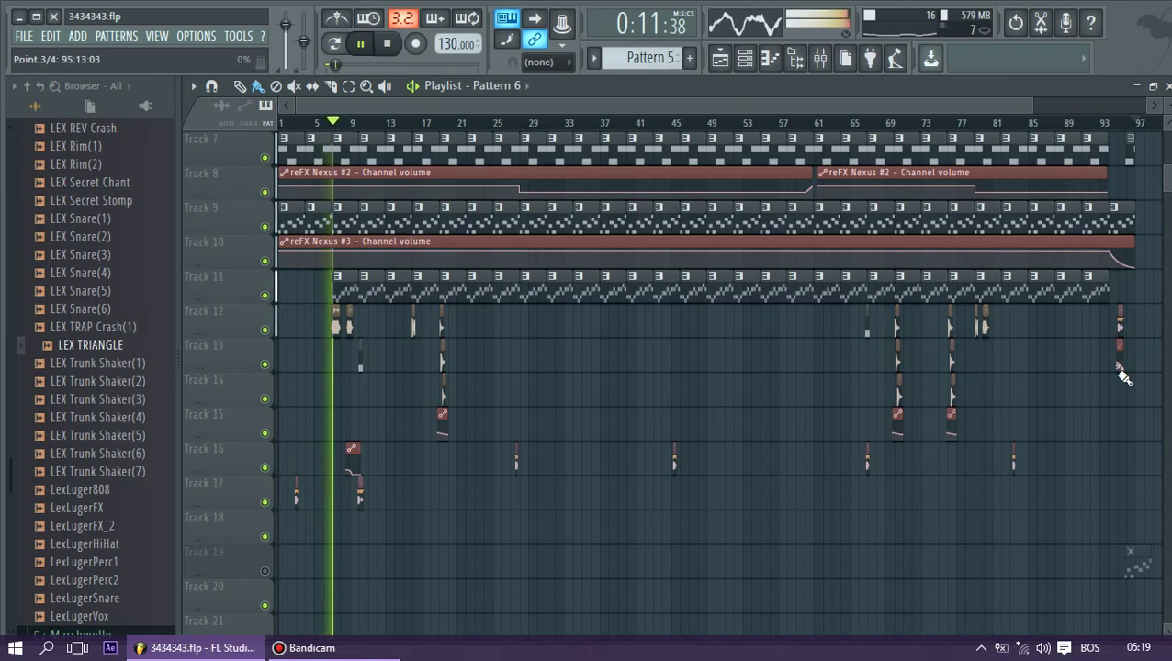
{"action": "left_click_drag", "start_coordinate": [299, 106], "coordinate": [986, 124]}
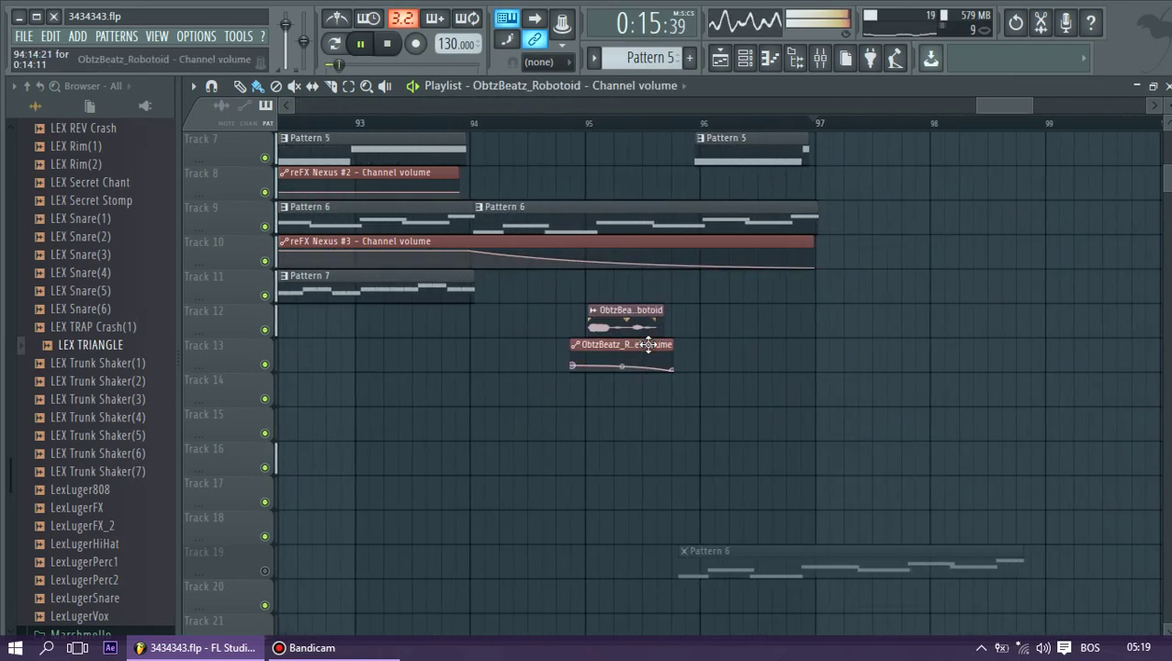
{"action": "left_click_drag", "start_coordinate": [1009, 108], "coordinate": [294, 137]}
{"action": "left_click_drag", "start_coordinate": [525, 519], "coordinate": [511, 519]}
{"action": "left_click", "coordinate": [483, 124]}
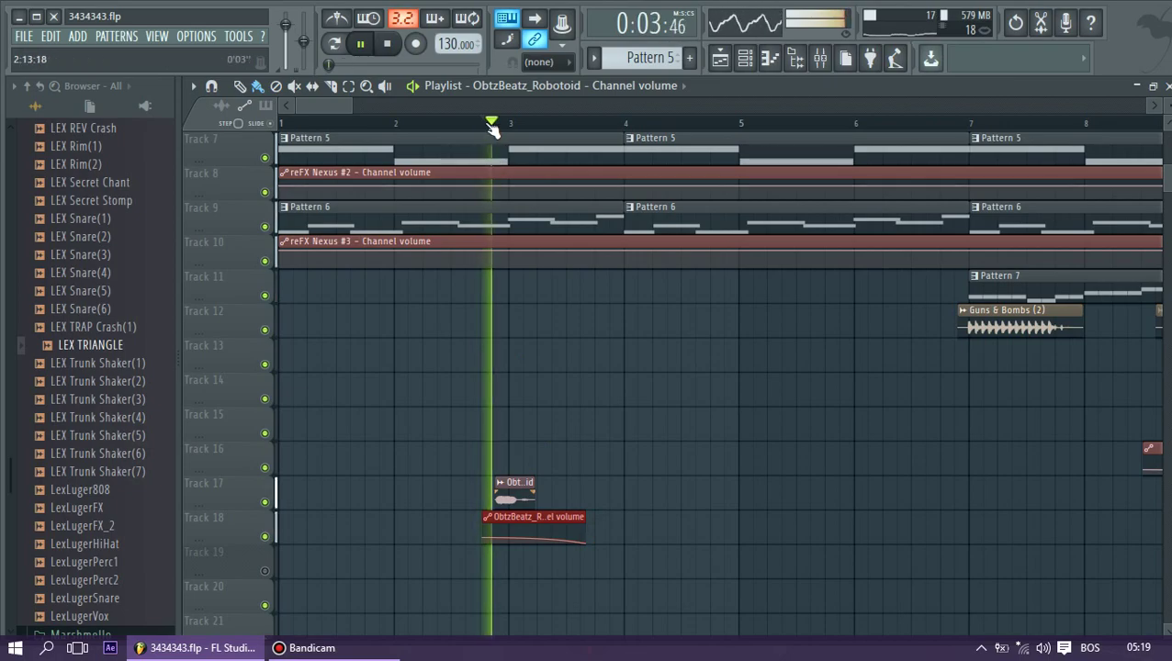
Raise the start of the Track 18 Robotoid volume curve to about 41%, and replay the passage
{"action": "left_click", "coordinate": [474, 123]}
{"action": "left_click_drag", "start_coordinate": [484, 536], "coordinate": [484, 526]}
{"action": "left_click", "coordinate": [481, 123]}
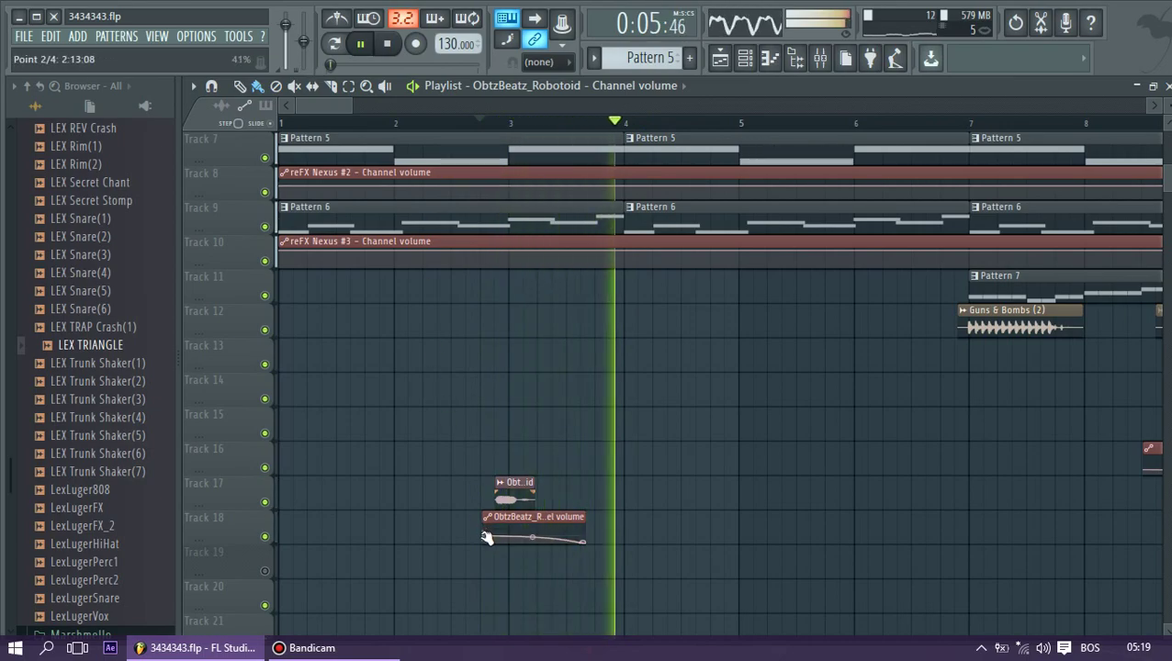
{"action": "left_click", "coordinate": [463, 122]}
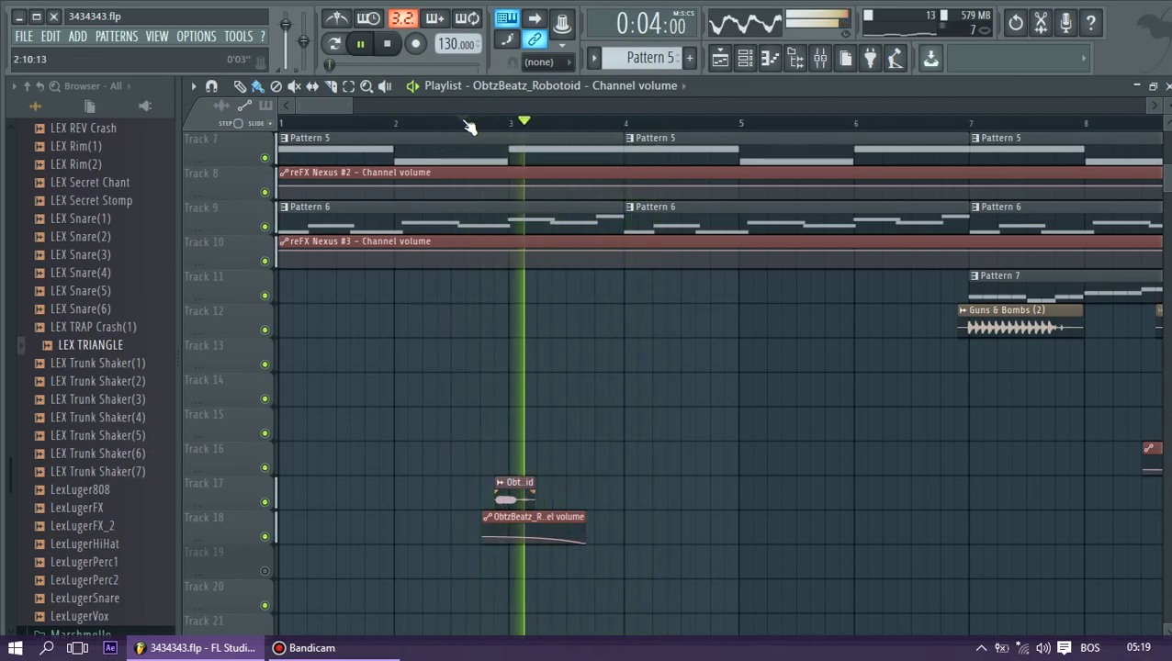
Play the song's ending from about bar 94 and review the whole arrangement
{"action": "left_click_drag", "start_coordinate": [351, 102], "coordinate": [1137, 106]}
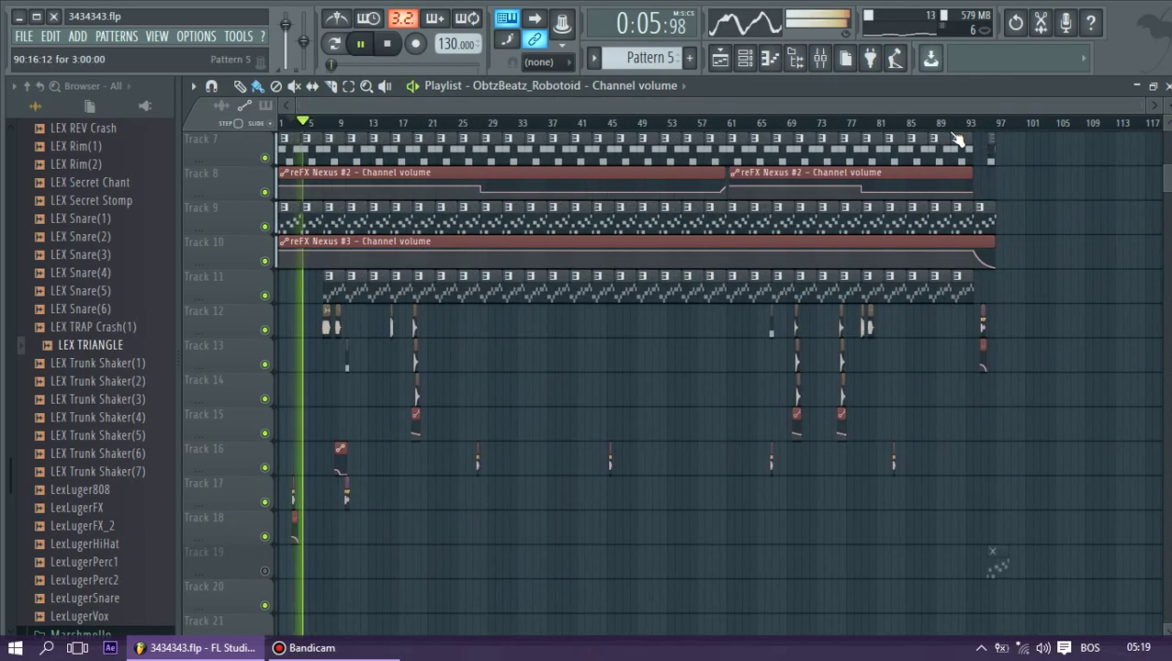
{"action": "left_click", "coordinate": [980, 125]}
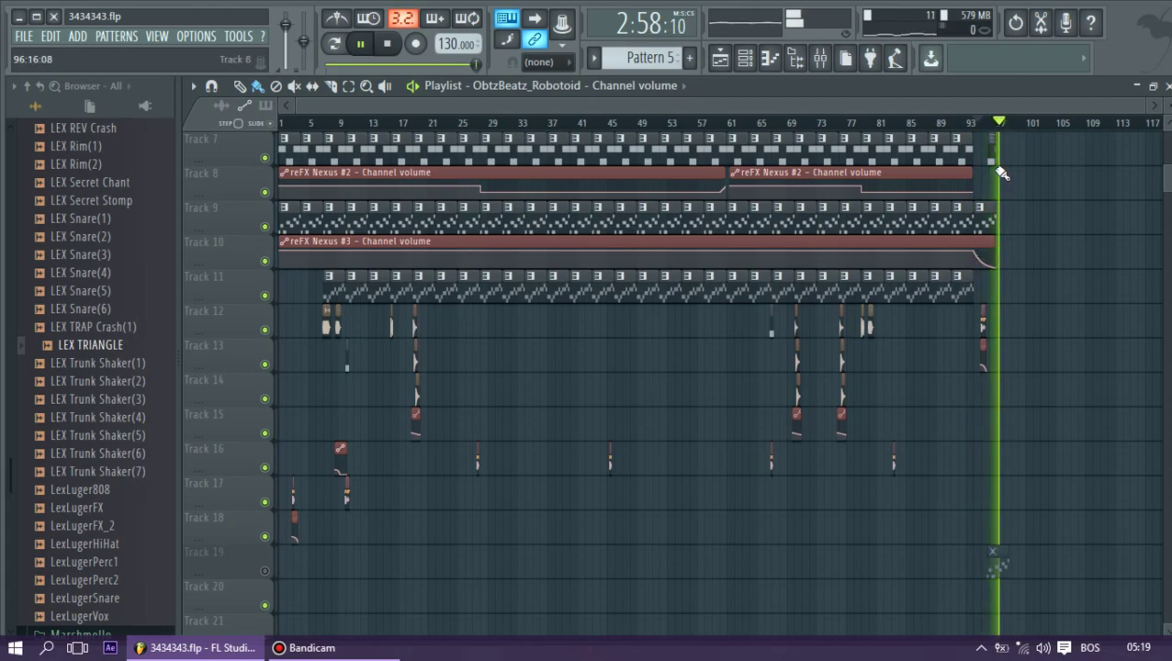
{"action": "scroll", "coordinate": [987, 168], "scroll_direction": "up", "scroll_amount": 6}
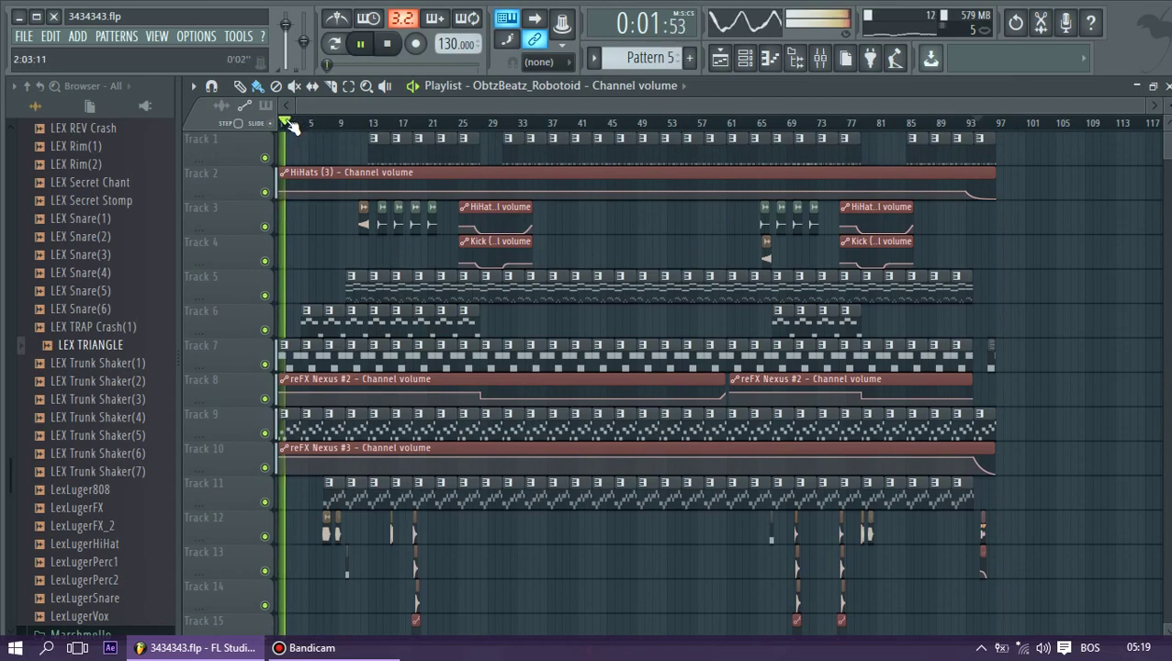
Collapse the browser to its top-level folders and save the project
{"action": "scroll", "coordinate": [37, 157], "scroll_direction": "up", "scroll_amount": 5}
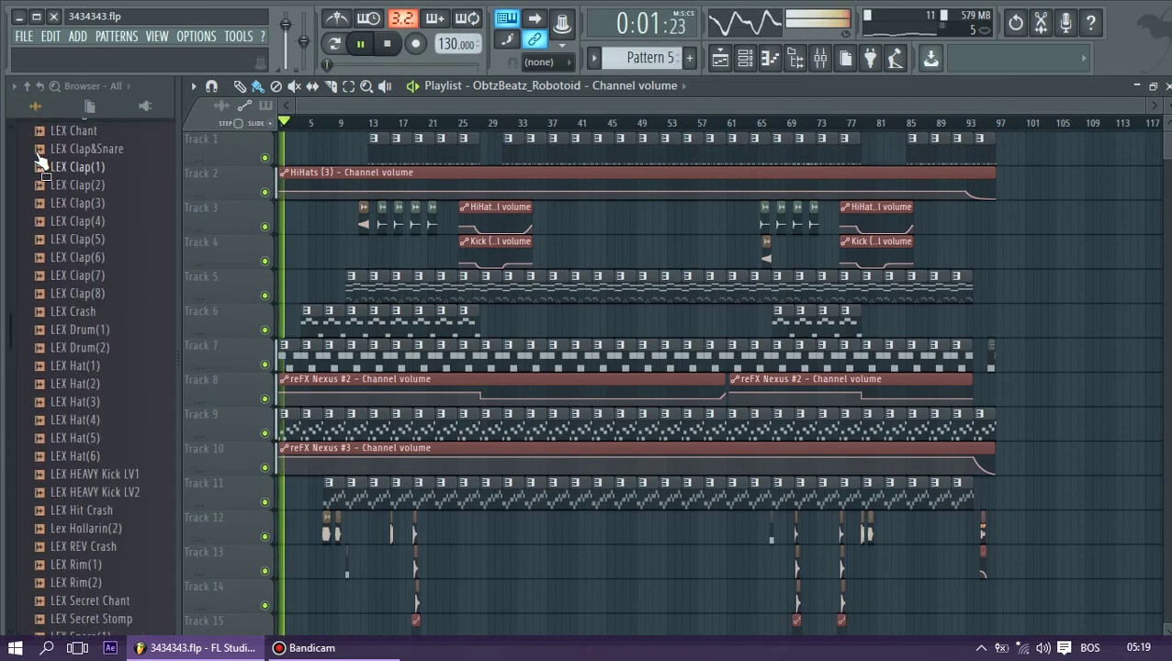
{"action": "left_click", "coordinate": [26, 85]}
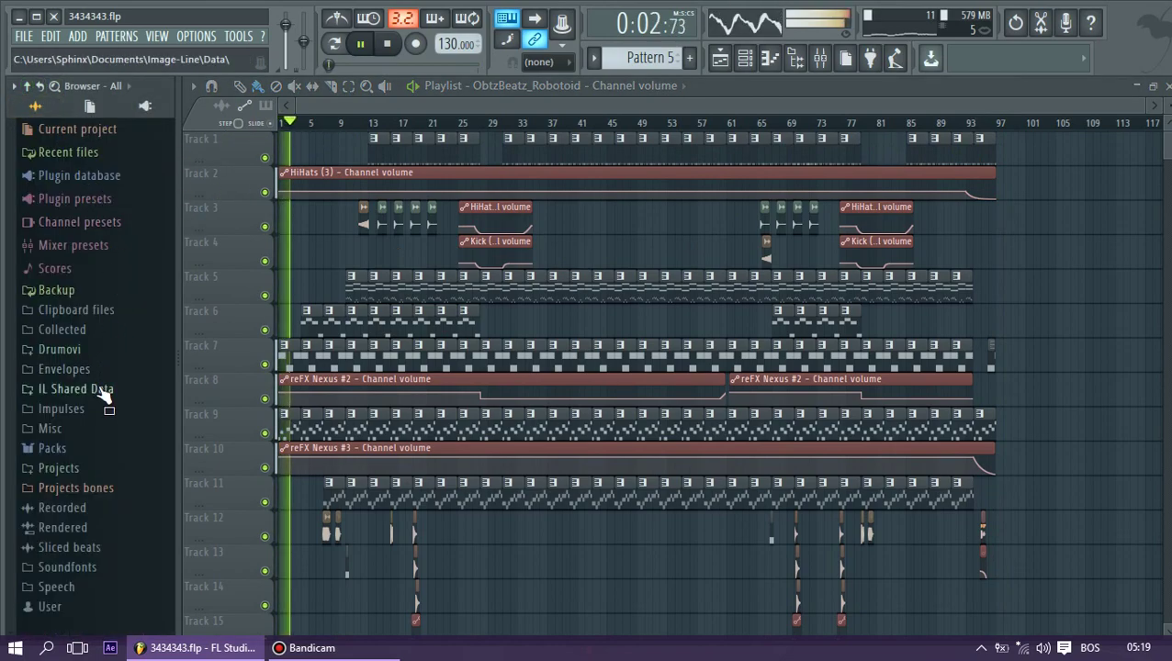
{"action": "key", "text": "ctrl+s"}
Look for further samples in the Drumovi folder, checking the Marshmello and Trap Jesus packs, and stop playback
{"action": "left_click", "coordinate": [64, 350]}
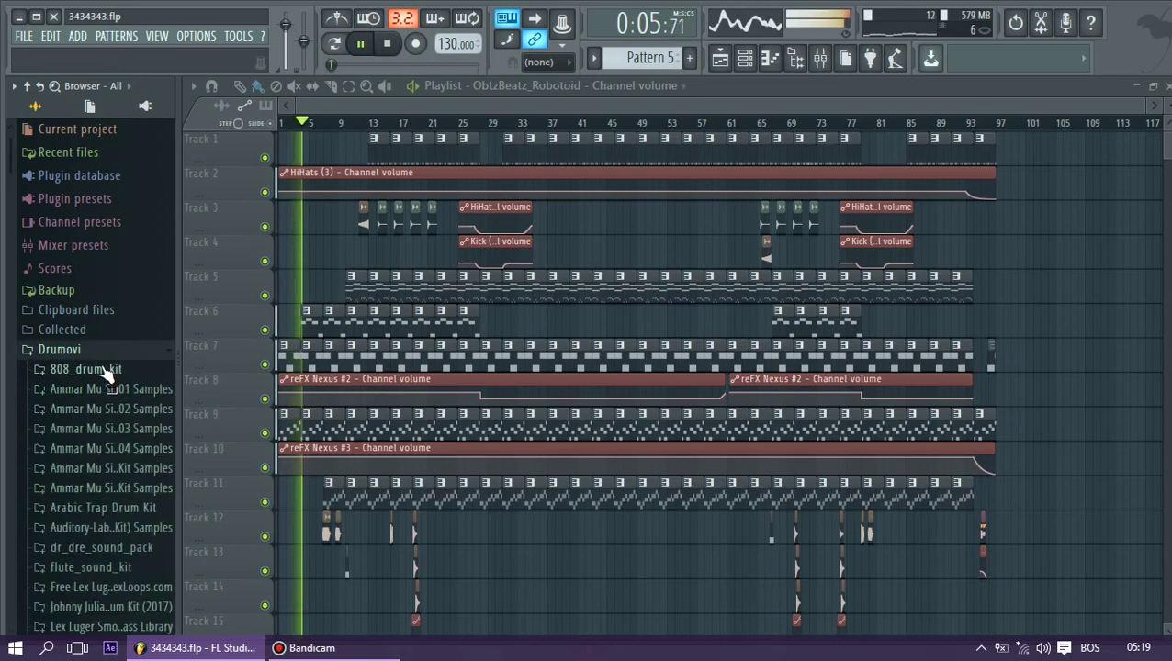
{"action": "scroll", "coordinate": [96, 317], "scroll_direction": "down", "scroll_amount": 5}
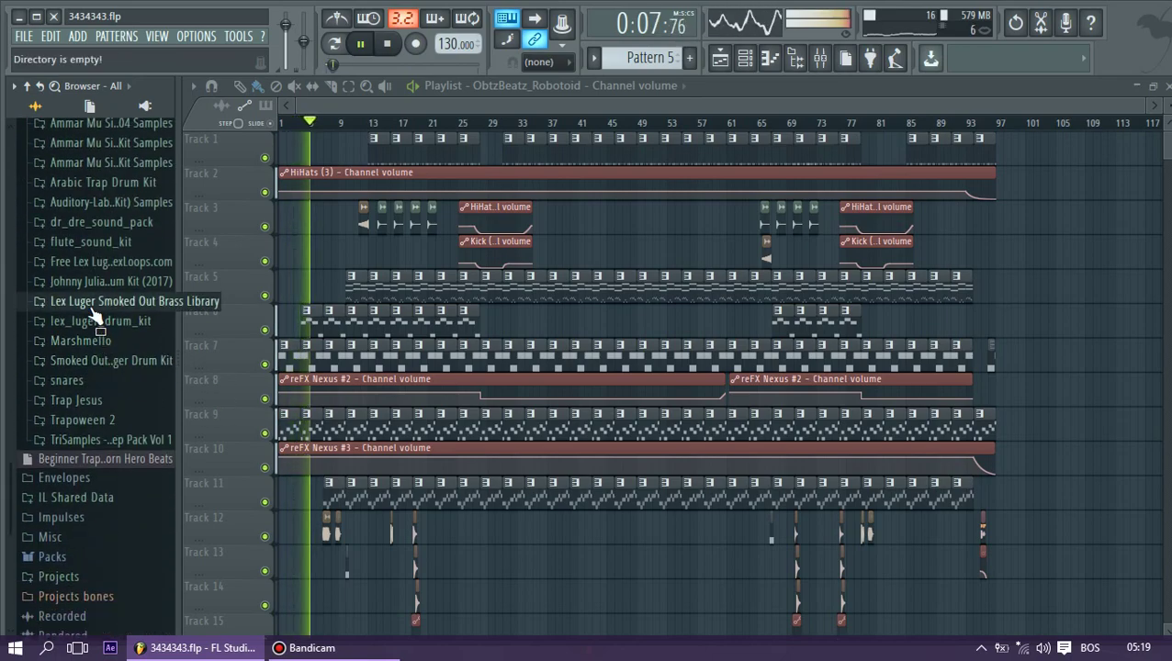
{"action": "left_click", "coordinate": [81, 345]}
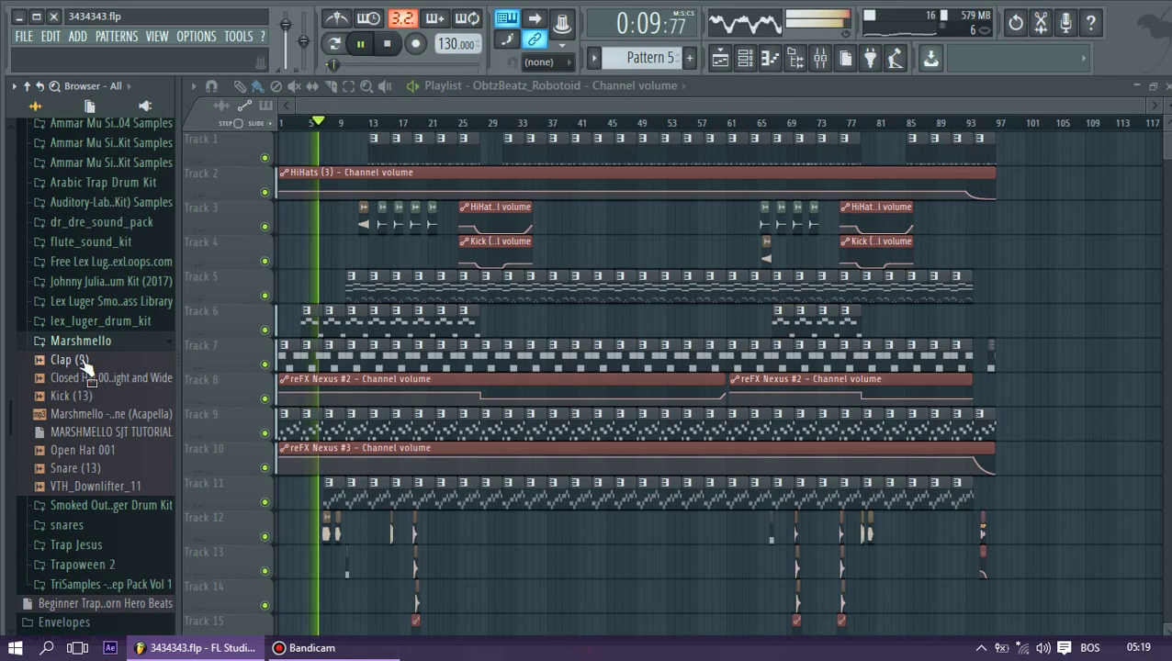
{"action": "left_click", "coordinate": [81, 344]}
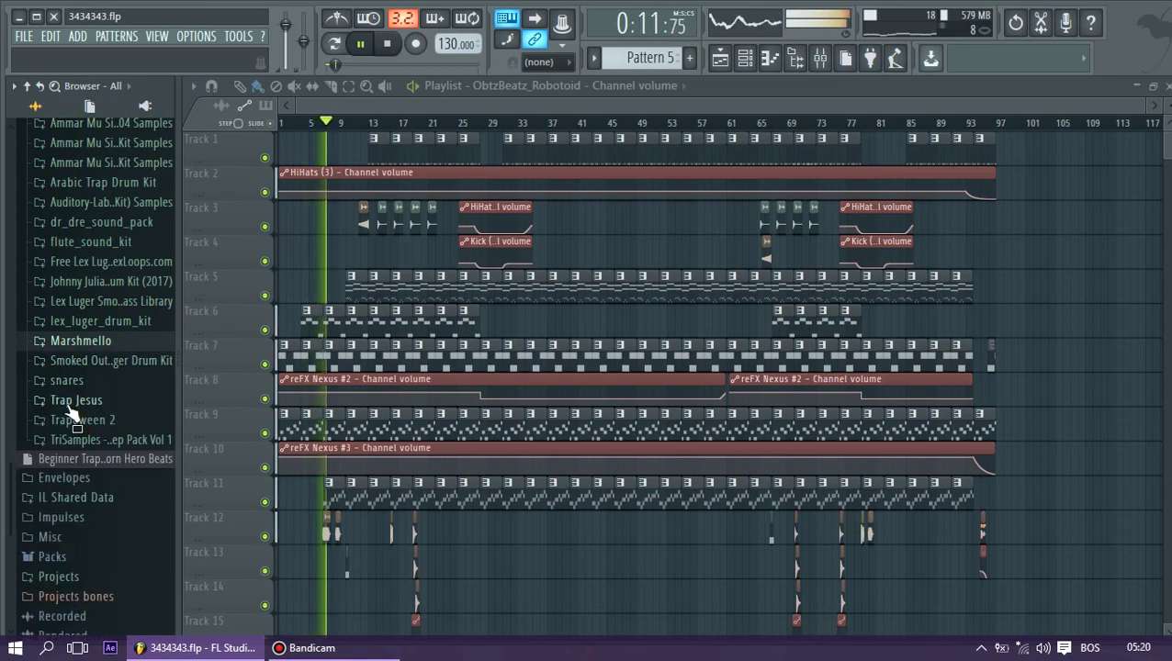
{"action": "left_click", "coordinate": [70, 404]}
{"action": "key", "text": "space"}
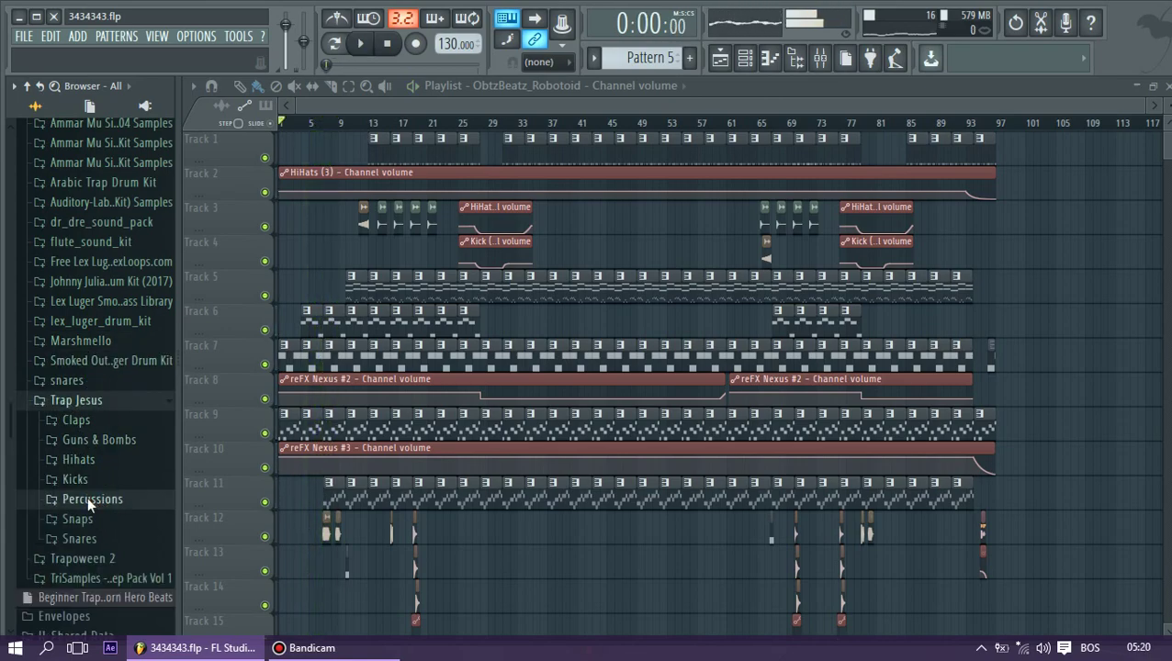
{"action": "left_click", "coordinate": [89, 500]}
{"action": "left_click", "coordinate": [89, 278]}
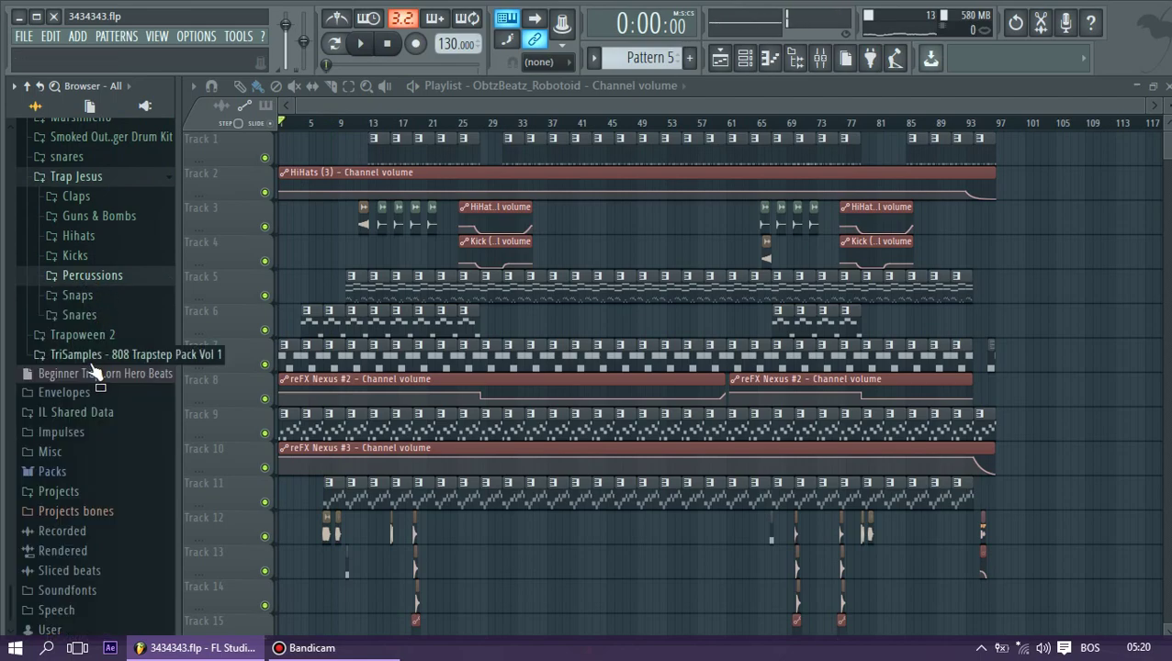
{"action": "left_click", "coordinate": [79, 315]}
{"action": "left_click", "coordinate": [78, 315]}
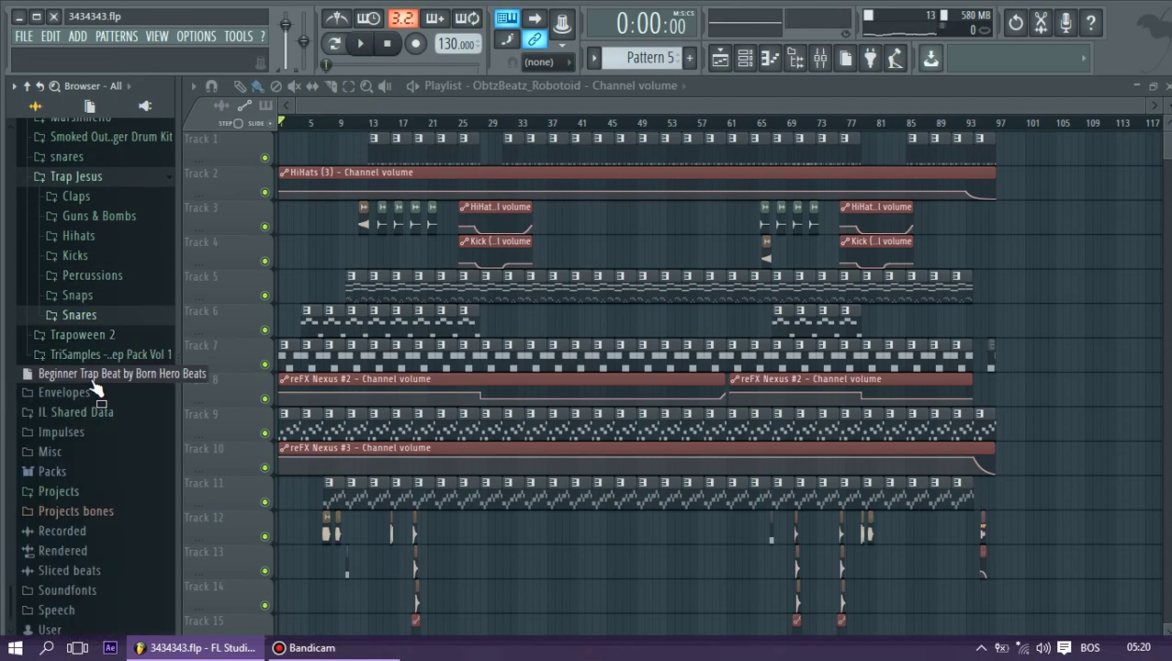
Preview the TriSamples 808 Trapstep Pack Vol 1 demo and its FX samples, including Gun Shot, Hit Woody and Money Counter
{"action": "left_click", "coordinate": [82, 357]}
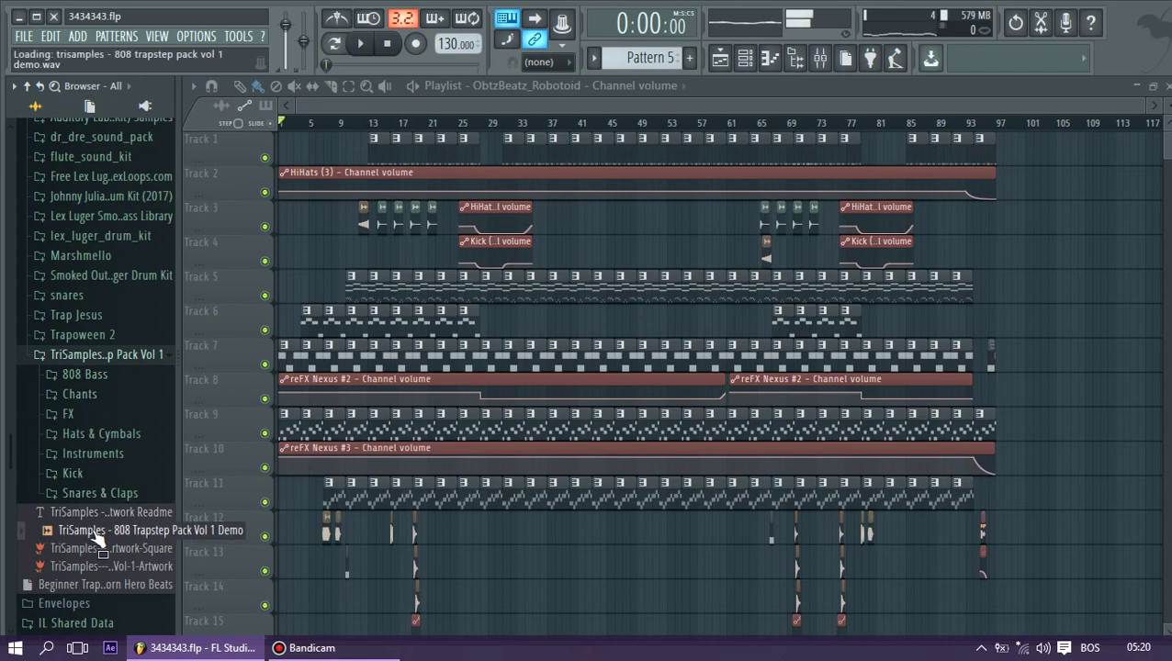
{"action": "left_click_drag", "start_coordinate": [96, 537], "coordinate": [82, 473]}
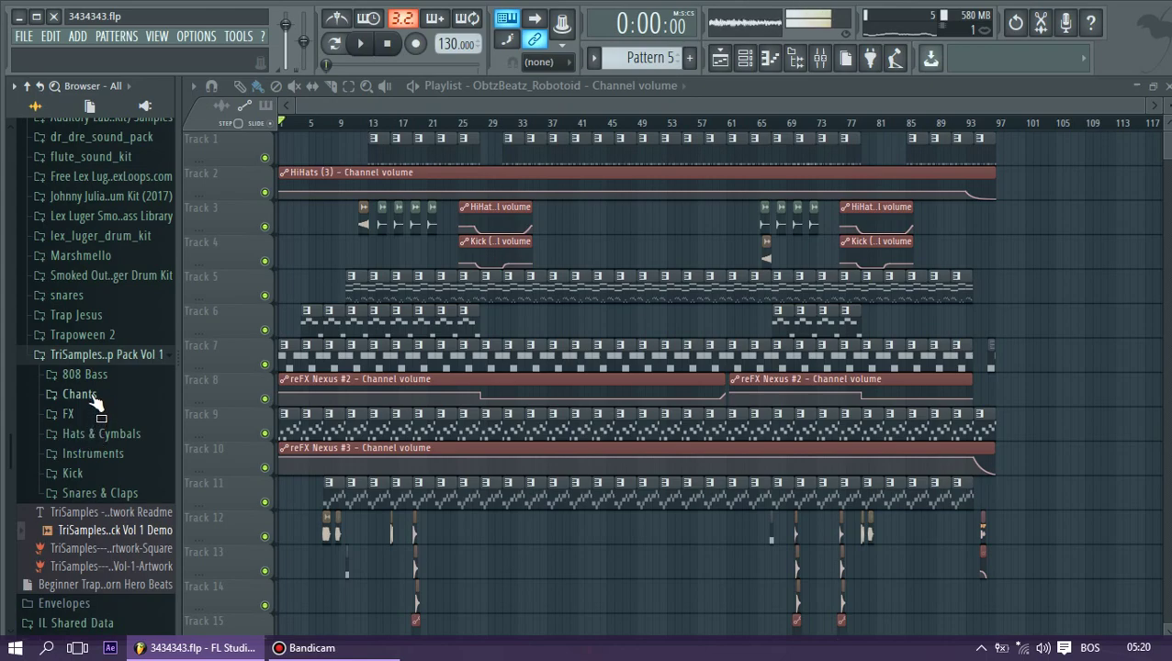
{"action": "scroll", "coordinate": [58, 441], "scroll_direction": "down", "scroll_amount": 2}
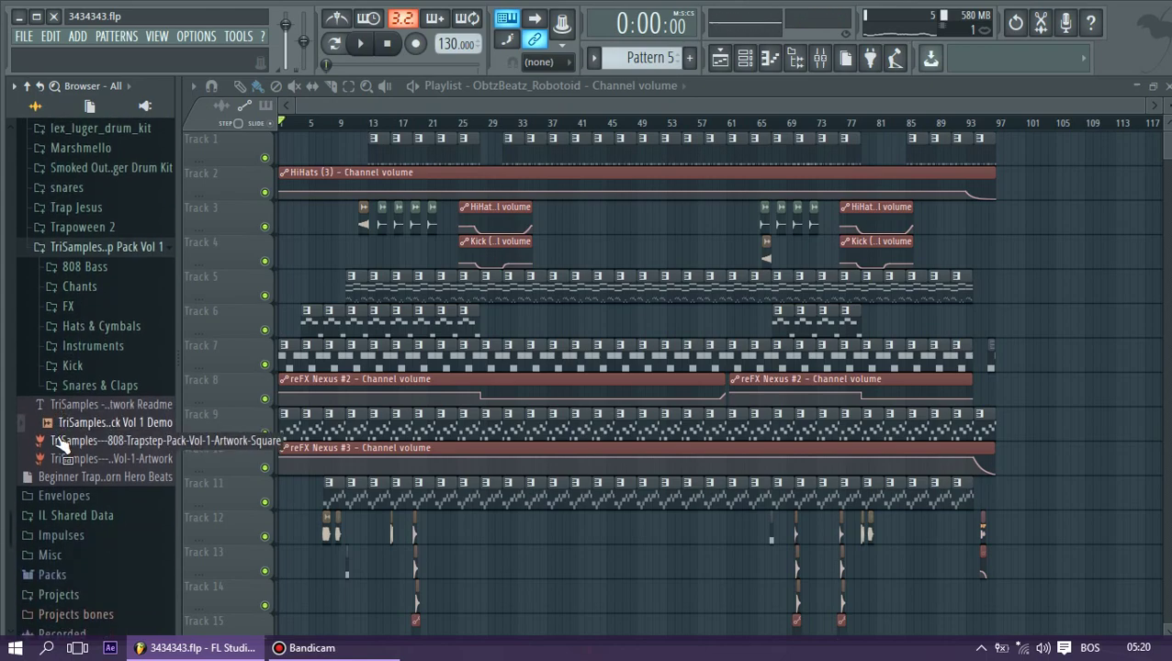
{"action": "left_click_drag", "start_coordinate": [74, 386], "coordinate": [79, 405]}
{"action": "mouse_move", "coordinate": [93, 350]}
{"action": "left_mouse_down"}
{"action": "mouse_move", "coordinate": [101, 409]}
{"action": "mouse_move", "coordinate": [76, 448]}
{"action": "mouse_move", "coordinate": [92, 312]}
{"action": "mouse_move", "coordinate": [91, 358]}
{"action": "left_mouse_up"}
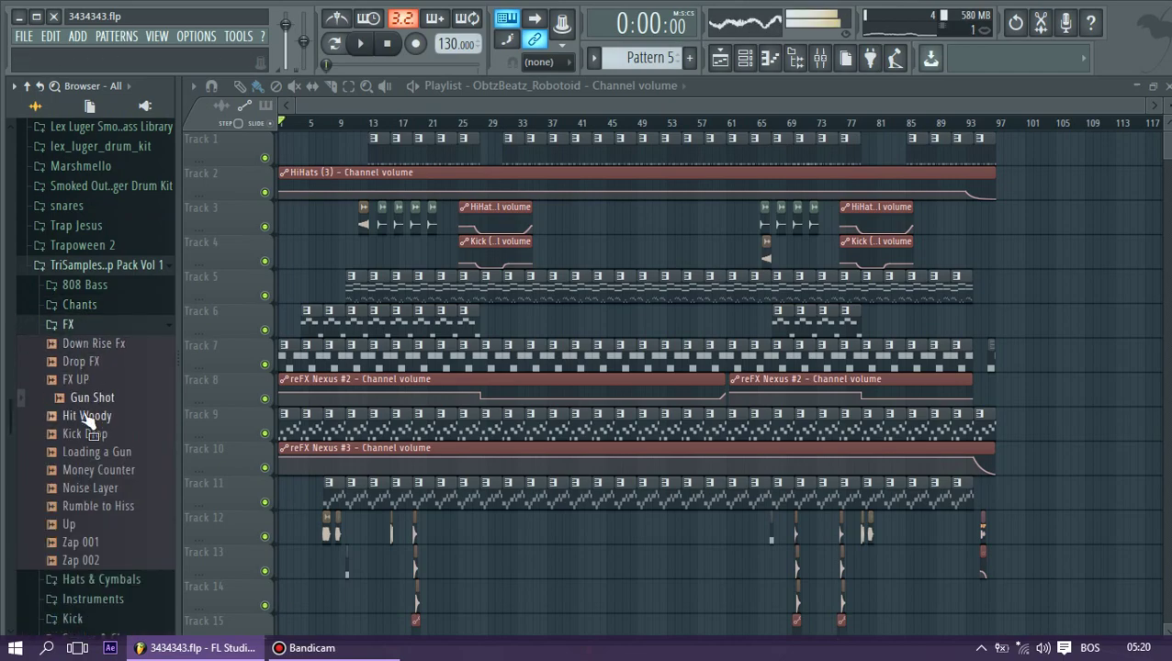
{"action": "left_click_drag", "start_coordinate": [86, 419], "coordinate": [104, 474]}
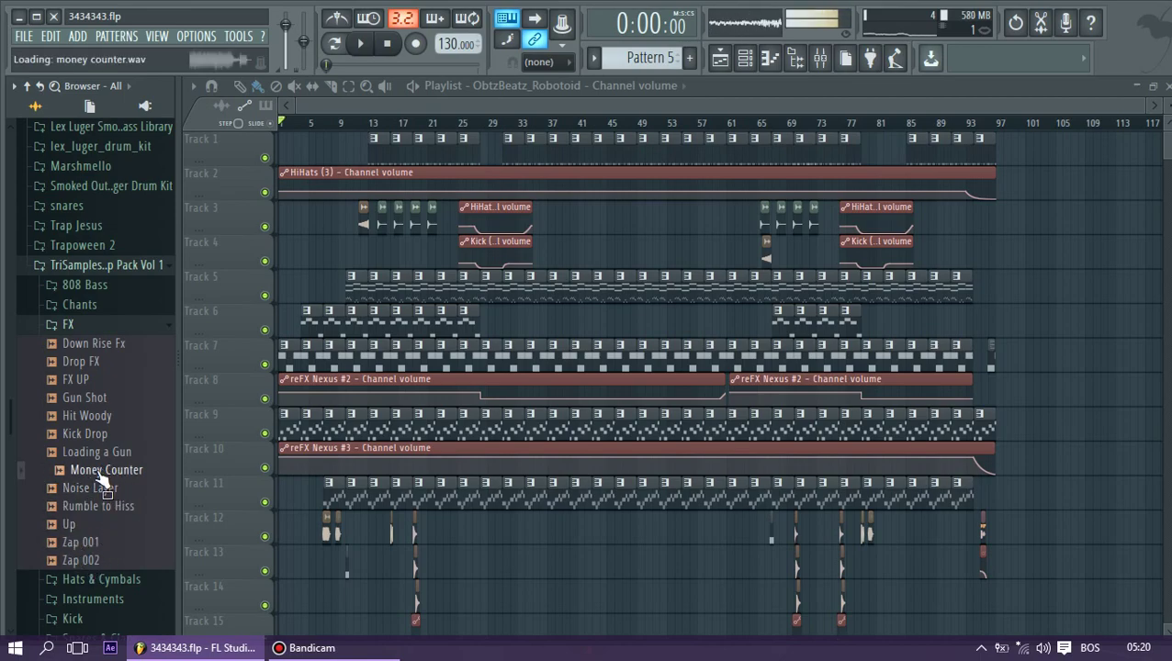
Place the Money Counter sample on Track 14 near bar 2, lower its channel volume, and play the intro
{"action": "left_click_drag", "start_coordinate": [363, 593], "coordinate": [369, 595]}
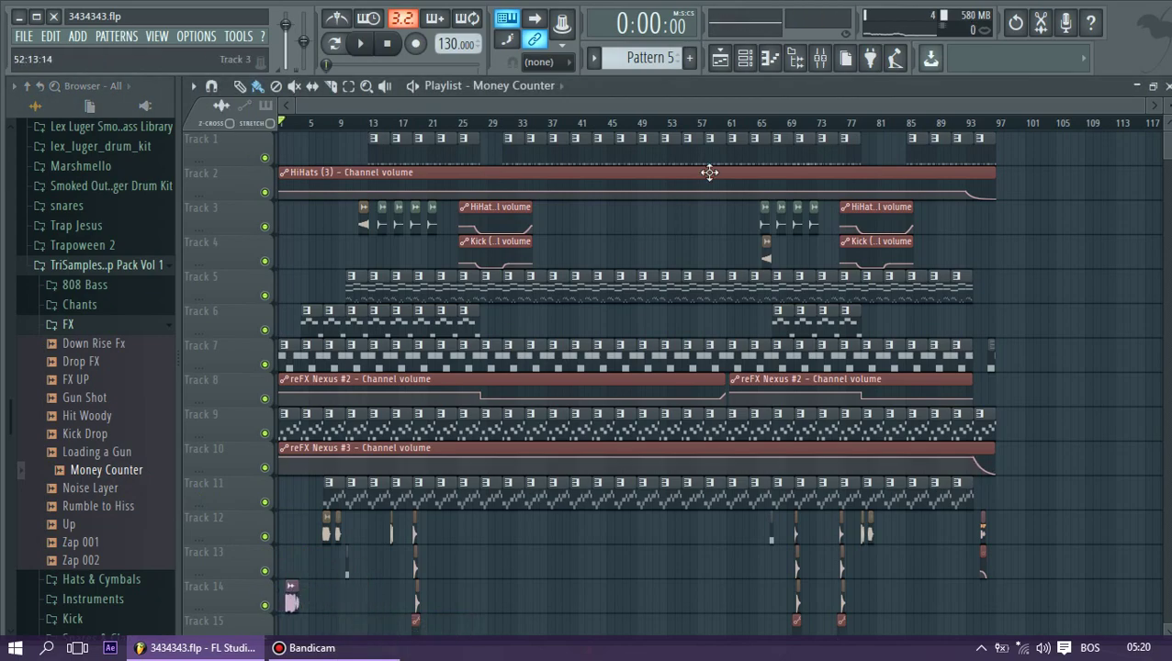
{"action": "double_click", "coordinate": [291, 599]}
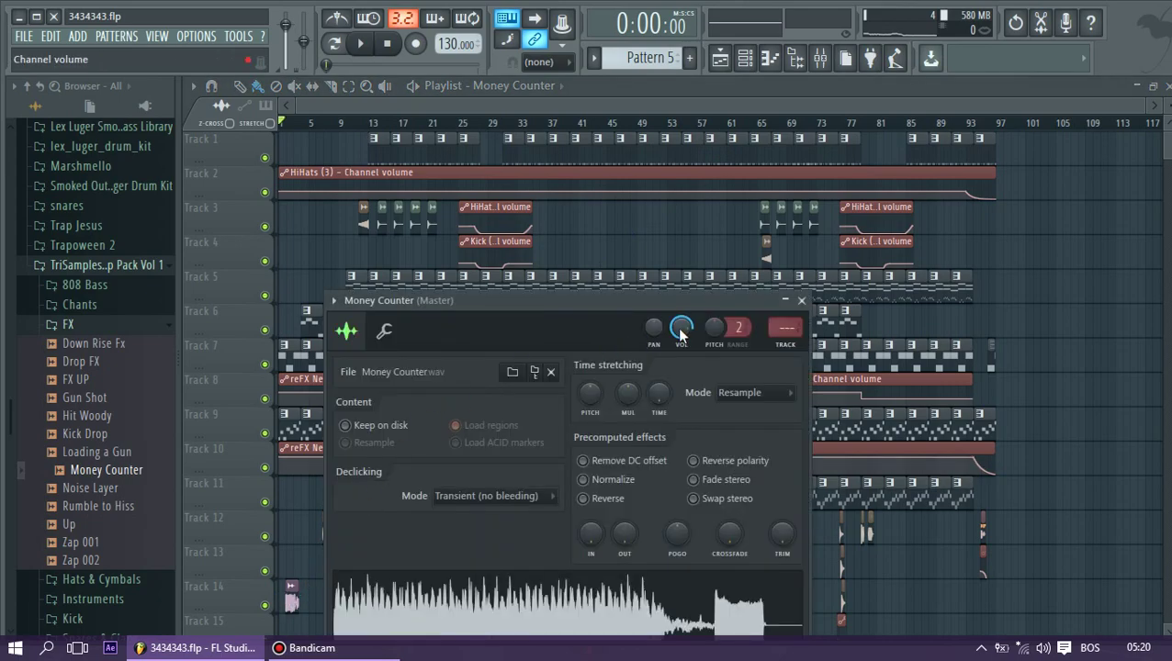
{"action": "key", "text": "space"}
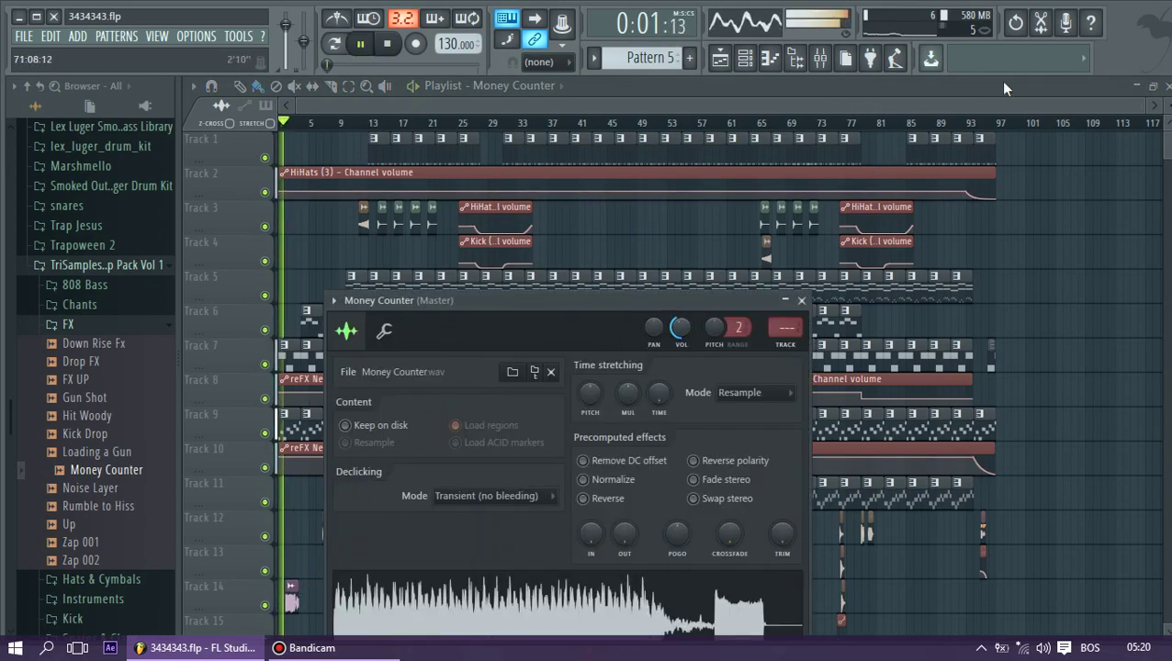
{"action": "left_click_drag", "start_coordinate": [1145, 108], "coordinate": [440, 150]}
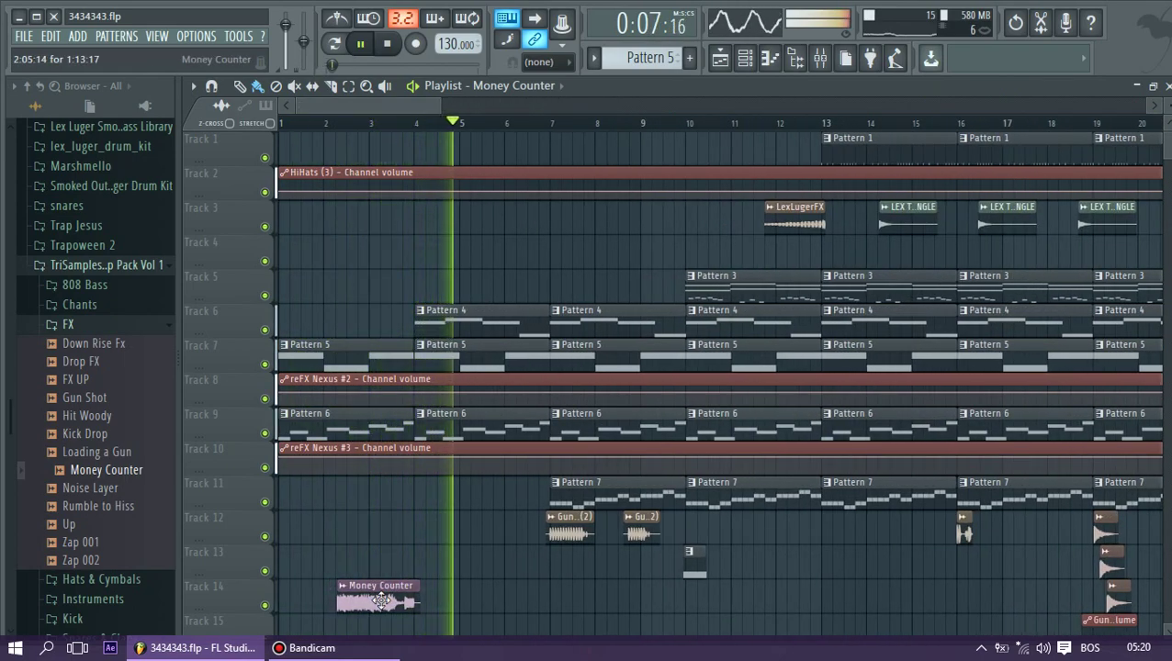
Lower the Money Counter channel's volume further and replay the song from the start
{"action": "double_click", "coordinate": [365, 602]}
{"action": "key", "text": "space"}
{"action": "key", "text": "space"}
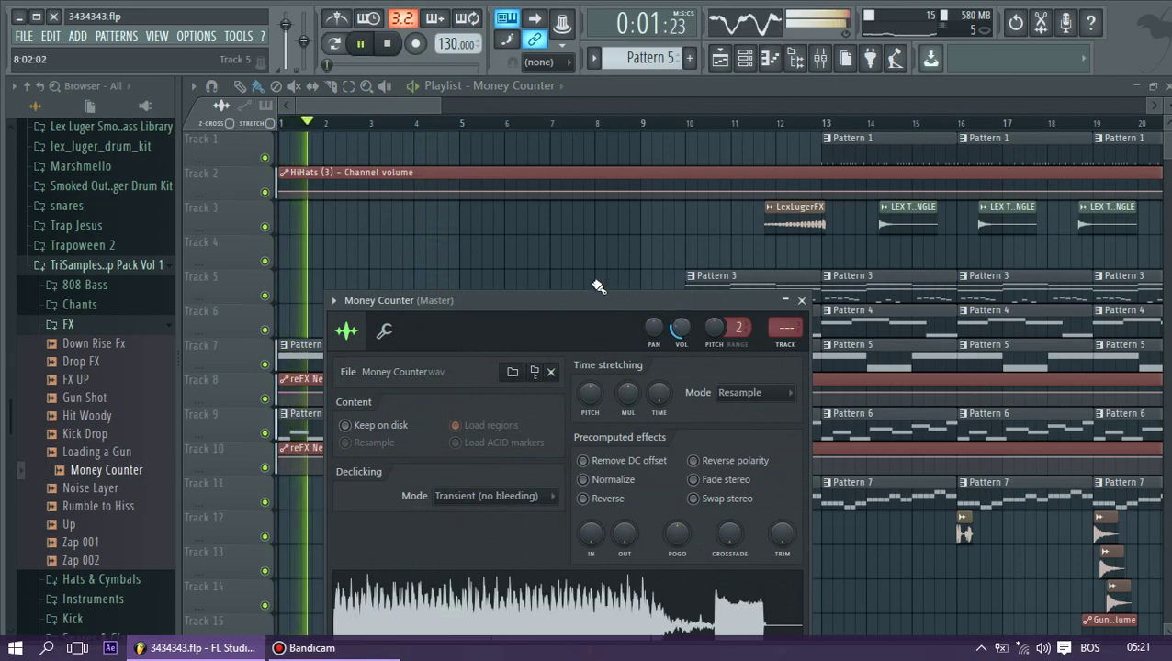
{"action": "left_click_drag", "start_coordinate": [604, 303], "coordinate": [806, 199]}
{"action": "left_click_drag", "start_coordinate": [883, 222], "coordinate": [882, 265]}
{"action": "key", "text": "space"}
{"action": "key", "text": "space"}
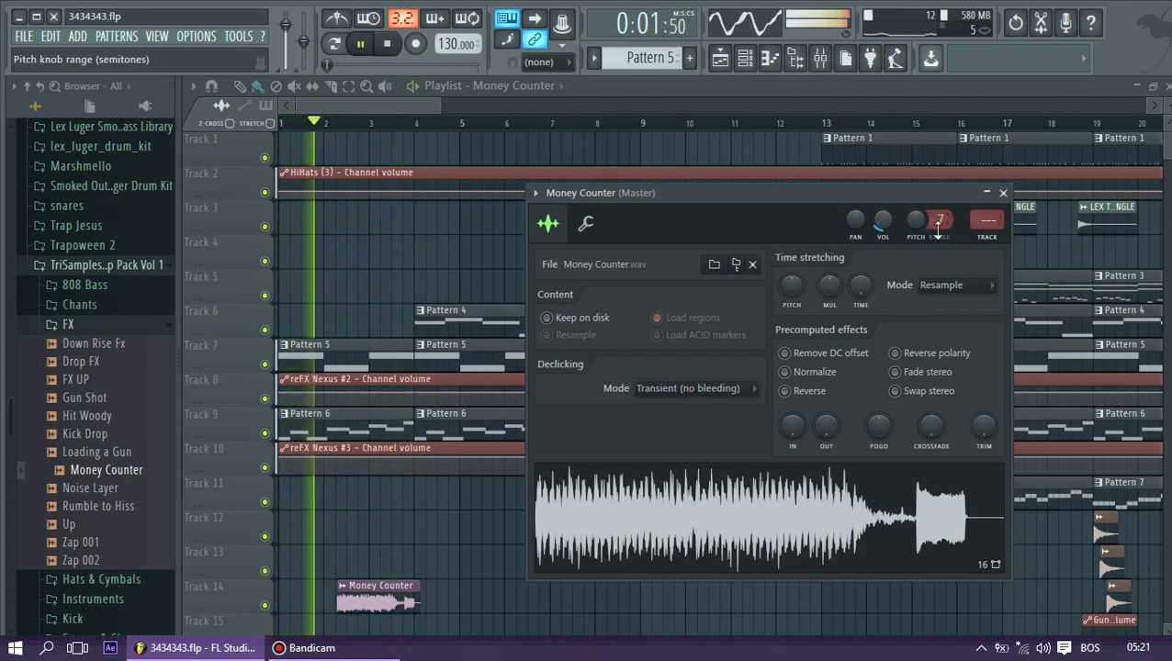
Try a pitch range of 8 semitones on the Money Counter channel while the intro plays
{"action": "left_click_drag", "start_coordinate": [935, 255], "coordinate": [927, 234]}
{"action": "scroll", "coordinate": [925, 229], "scroll_direction": "up", "scroll_amount": 6}
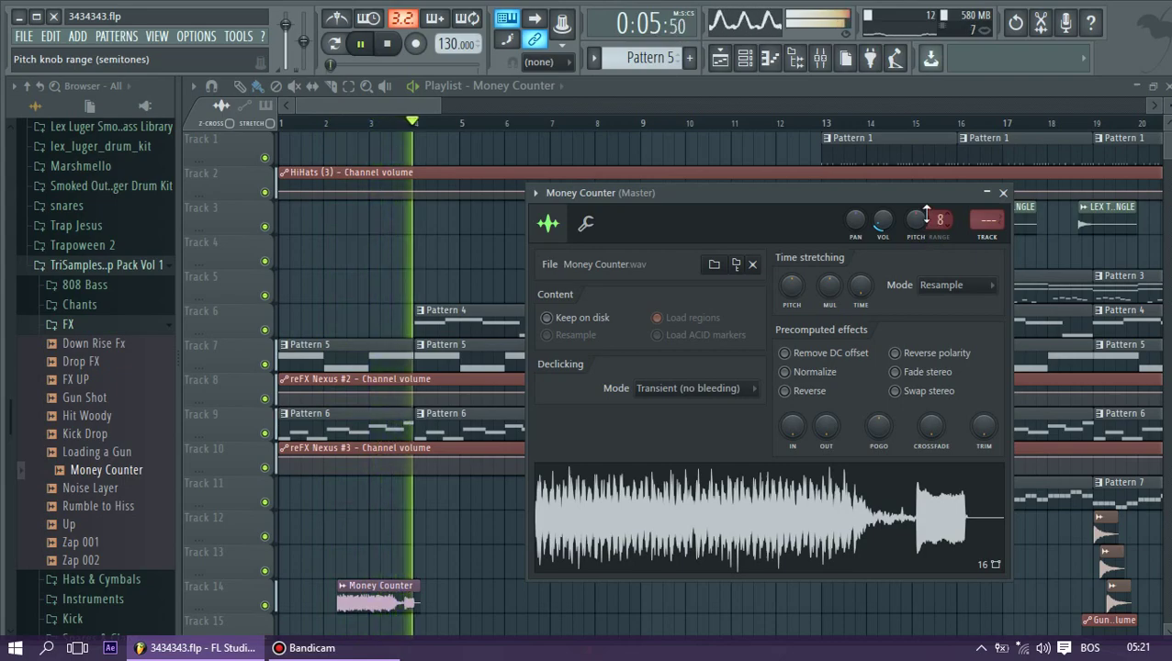
{"action": "scroll", "coordinate": [926, 225], "scroll_direction": "down", "scroll_amount": 5}
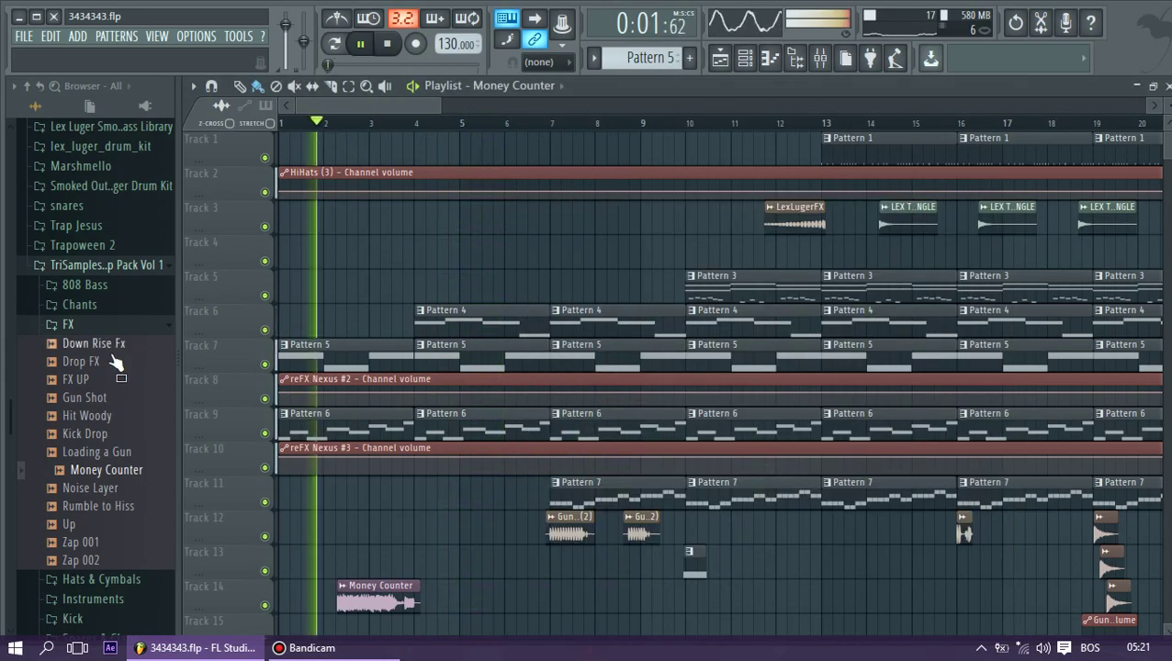
Preview more samples from the FX folder: Drop FX, Down Rise Fx, Hit Woody, Loading a Gun and Kick Drop
{"action": "left_click", "coordinate": [89, 361]}
{"action": "left_click", "coordinate": [87, 345]}
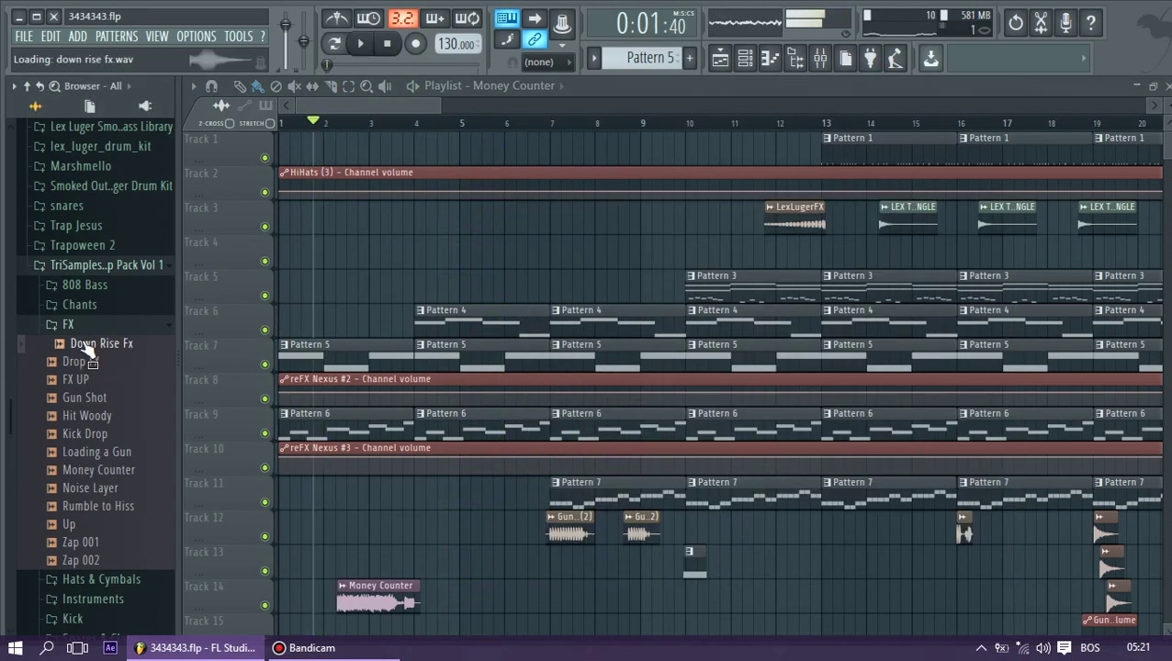
{"action": "left_click", "coordinate": [80, 415]}
{"action": "left_click", "coordinate": [79, 435]}
{"action": "left_click", "coordinate": [82, 415]}
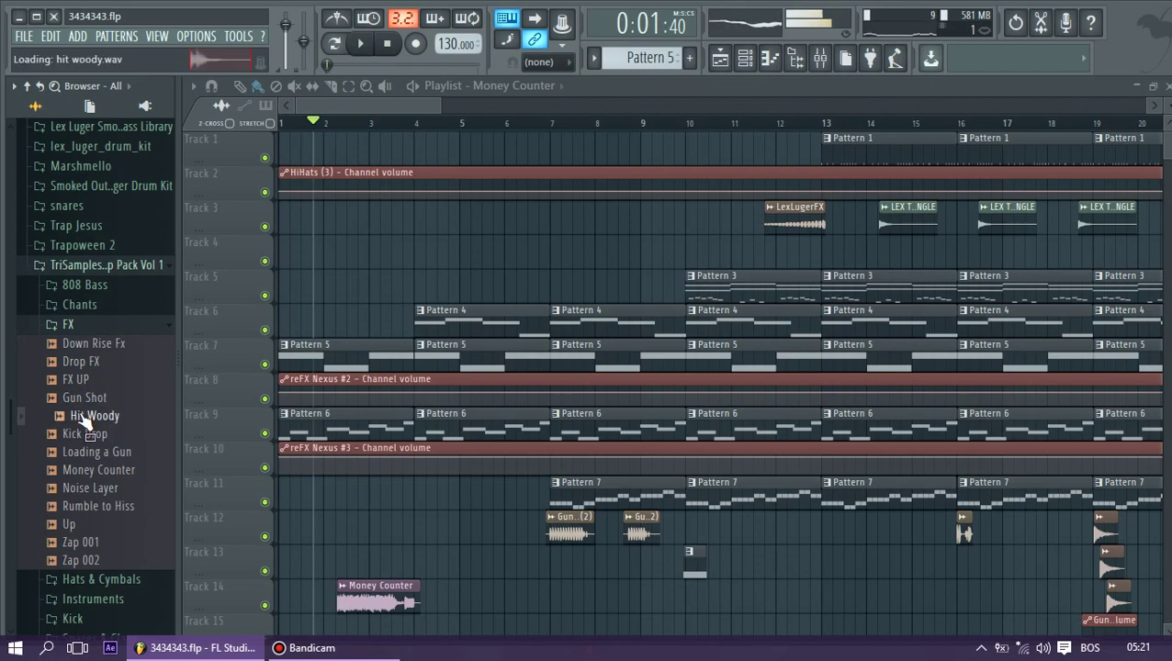
{"action": "left_click", "coordinate": [85, 454]}
{"action": "left_click", "coordinate": [78, 432]}
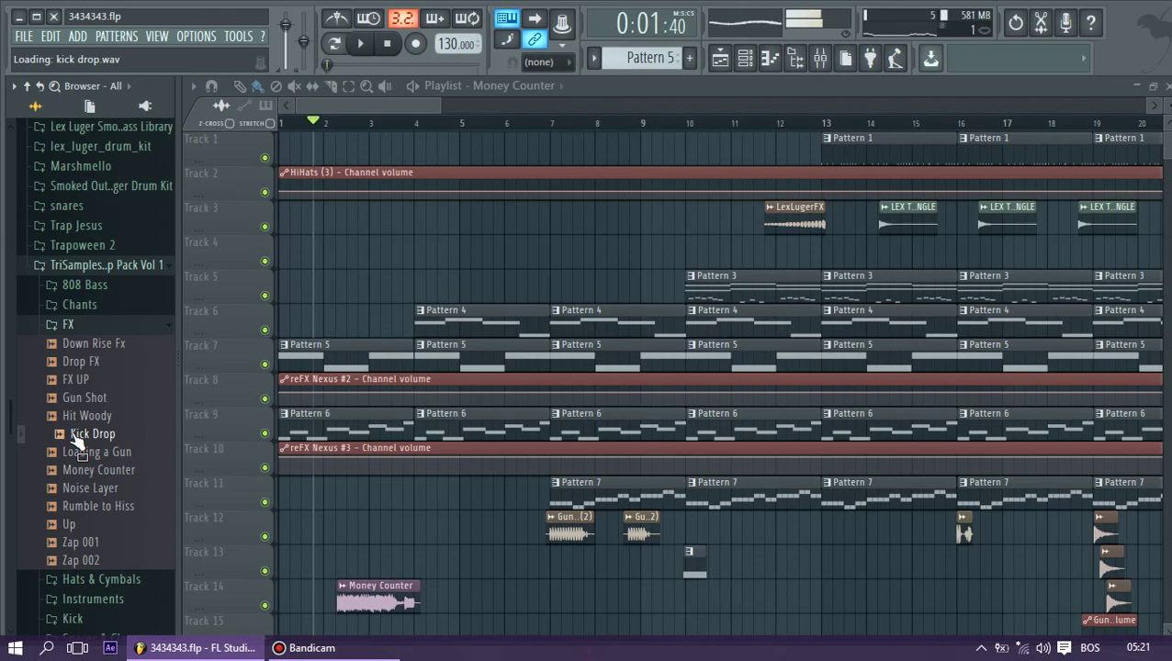
Place the Kick Drop sample at bar 1 on Track 13 and lower its channel volume while replaying the intro
{"action": "left_click_drag", "start_coordinate": [328, 521], "coordinate": [303, 519]}
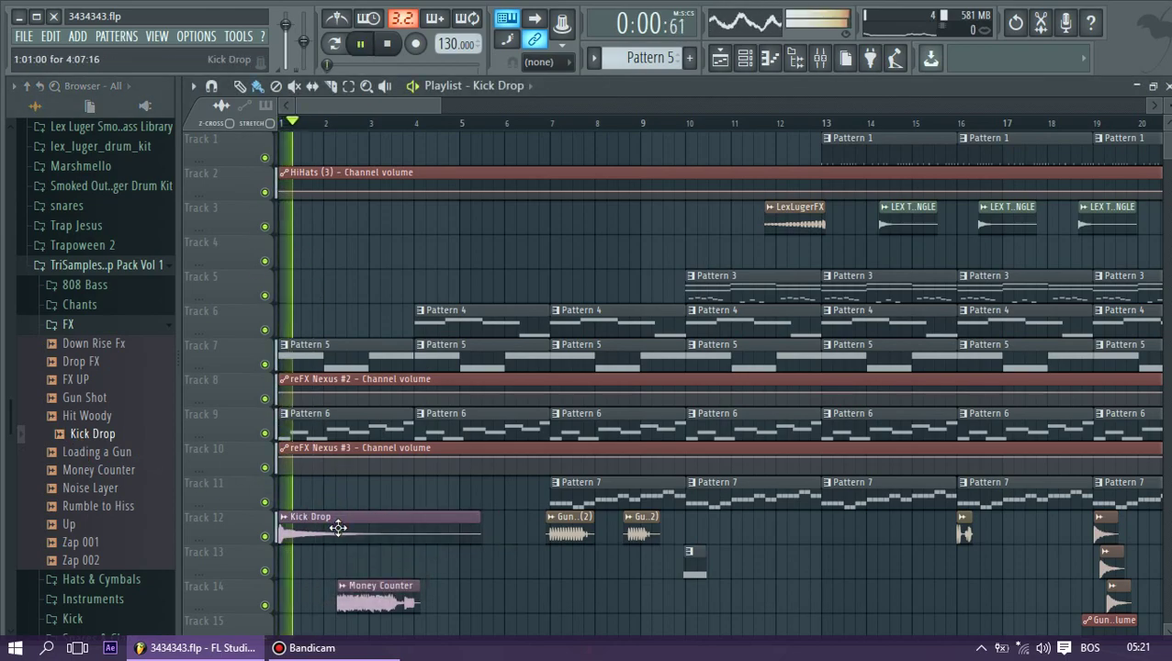
{"action": "left_click_drag", "start_coordinate": [336, 536], "coordinate": [318, 555]}
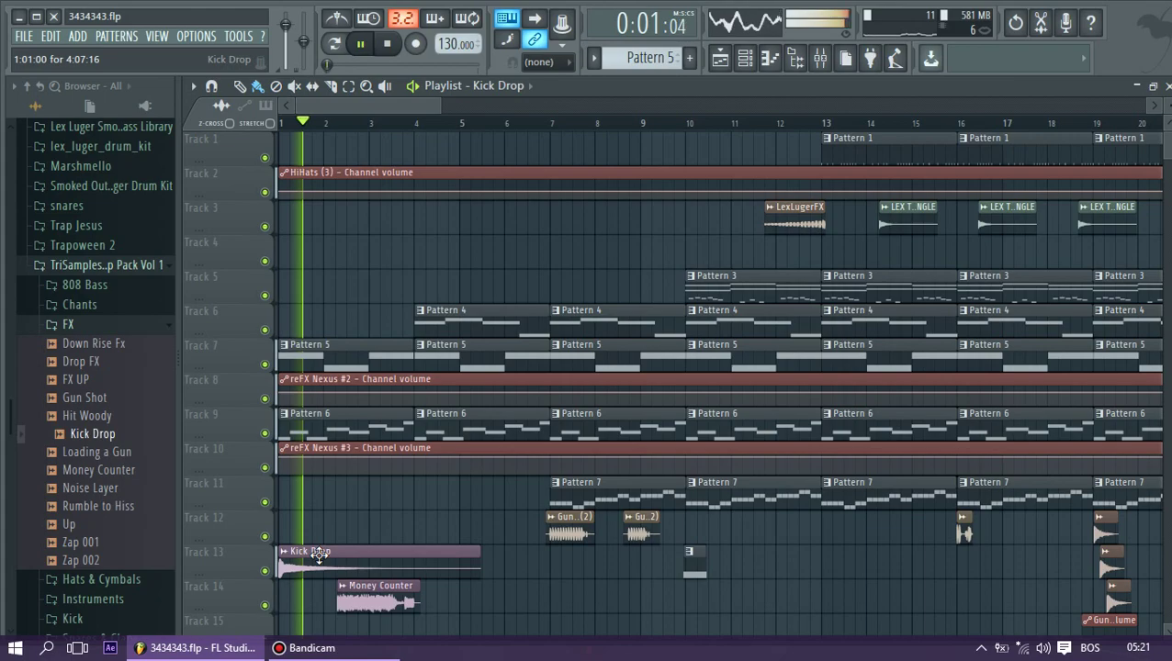
{"action": "double_click", "coordinate": [318, 555]}
{"action": "key", "text": "space"}
{"action": "key", "text": "space"}
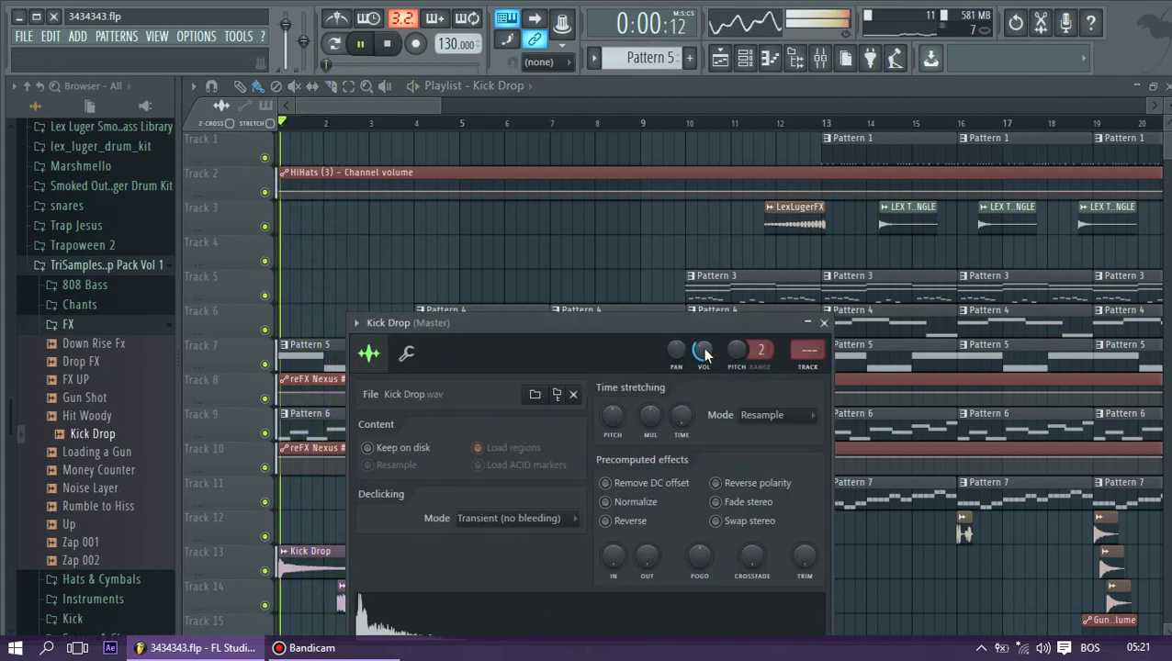
{"action": "left_click_drag", "start_coordinate": [704, 352], "coordinate": [701, 339]}
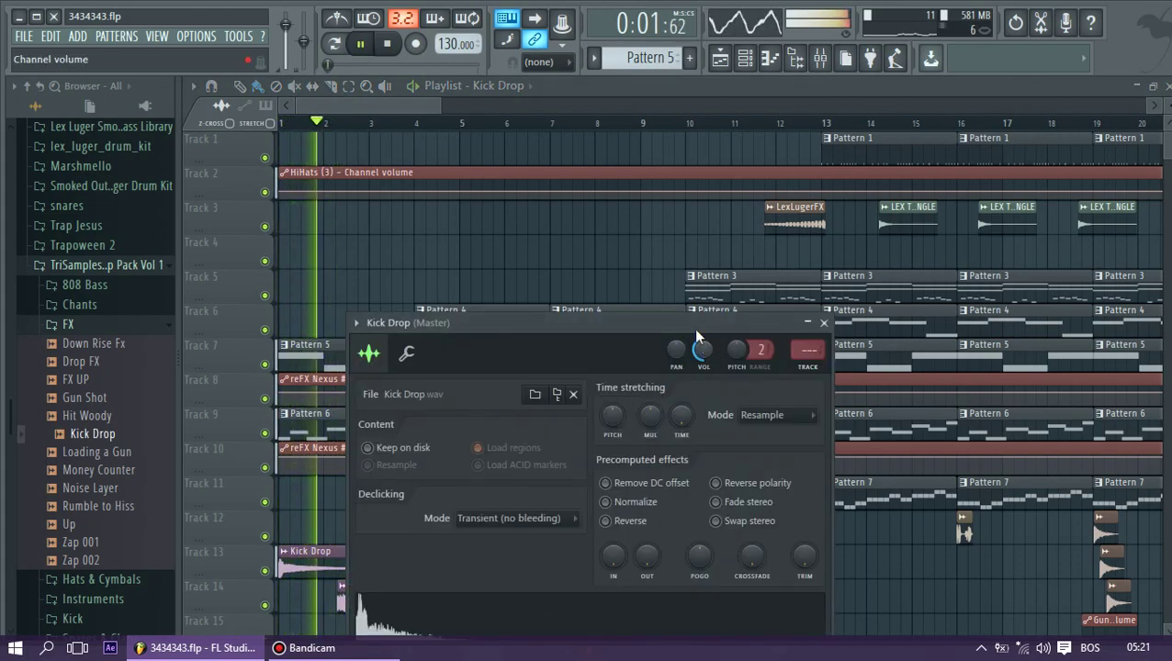
{"action": "left_click", "coordinate": [413, 107]}
Try a second Kick Drop clip at bar 10 on Track 14, listen to it, and remove it
{"action": "scroll", "coordinate": [513, 602], "scroll_direction": "down", "scroll_amount": 2}
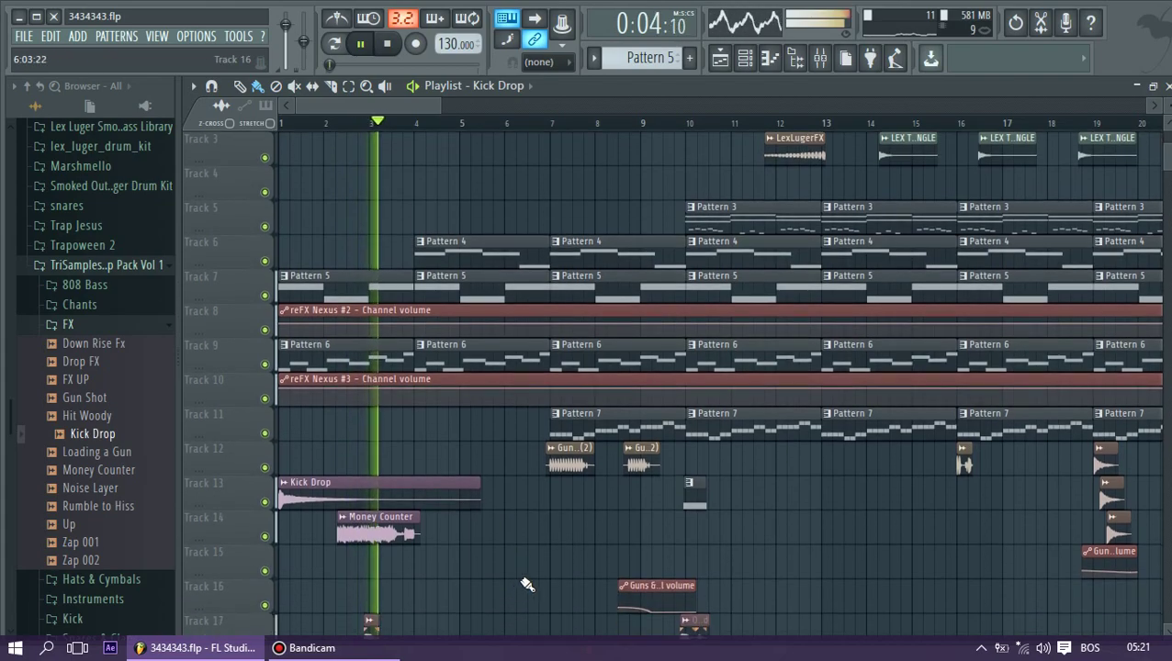
{"action": "left_click", "coordinate": [701, 538]}
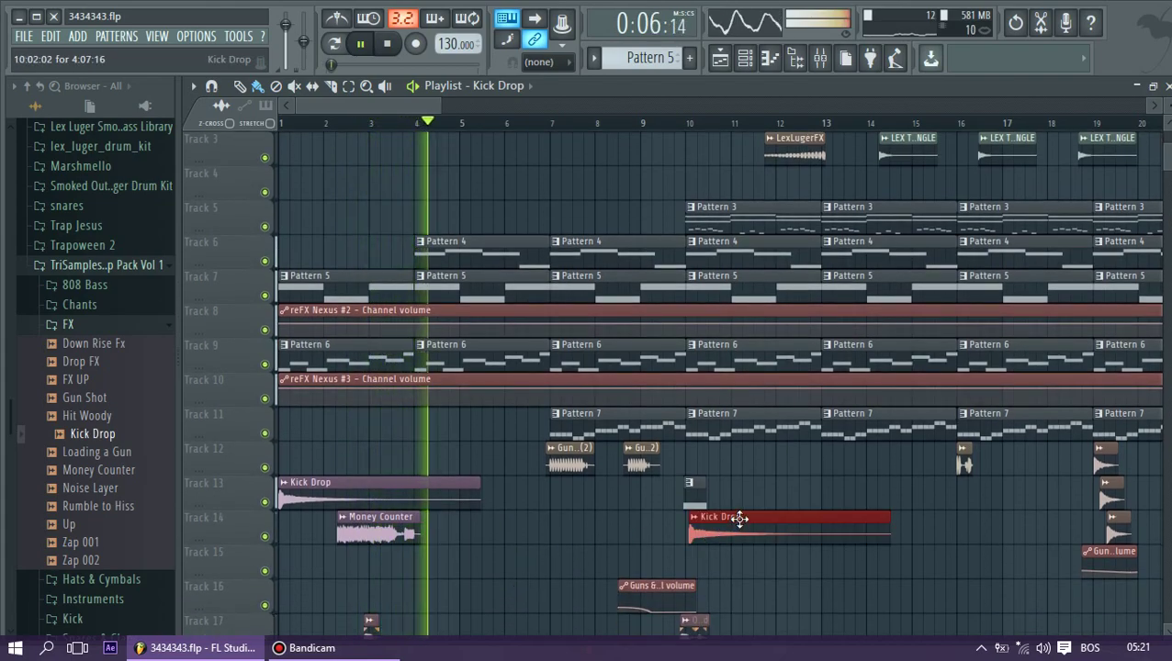
{"action": "left_click_drag", "start_coordinate": [740, 520], "coordinate": [735, 521]}
{"action": "left_click", "coordinate": [657, 123]}
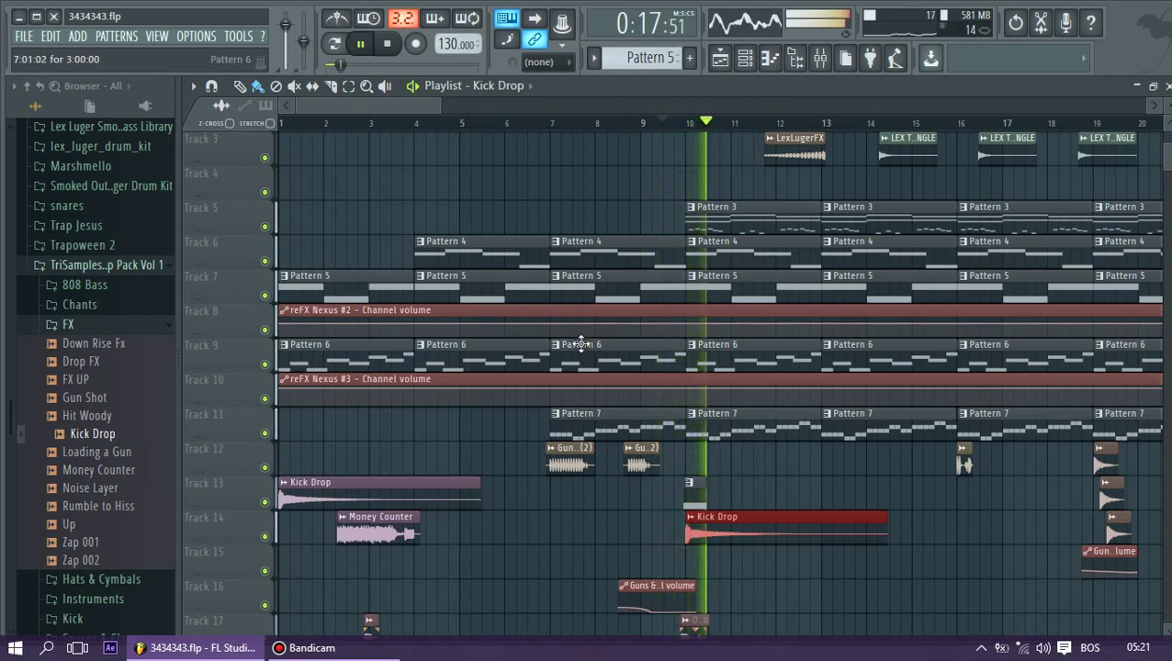
{"action": "right_click", "coordinate": [684, 536]}
{"action": "key", "text": "space"}
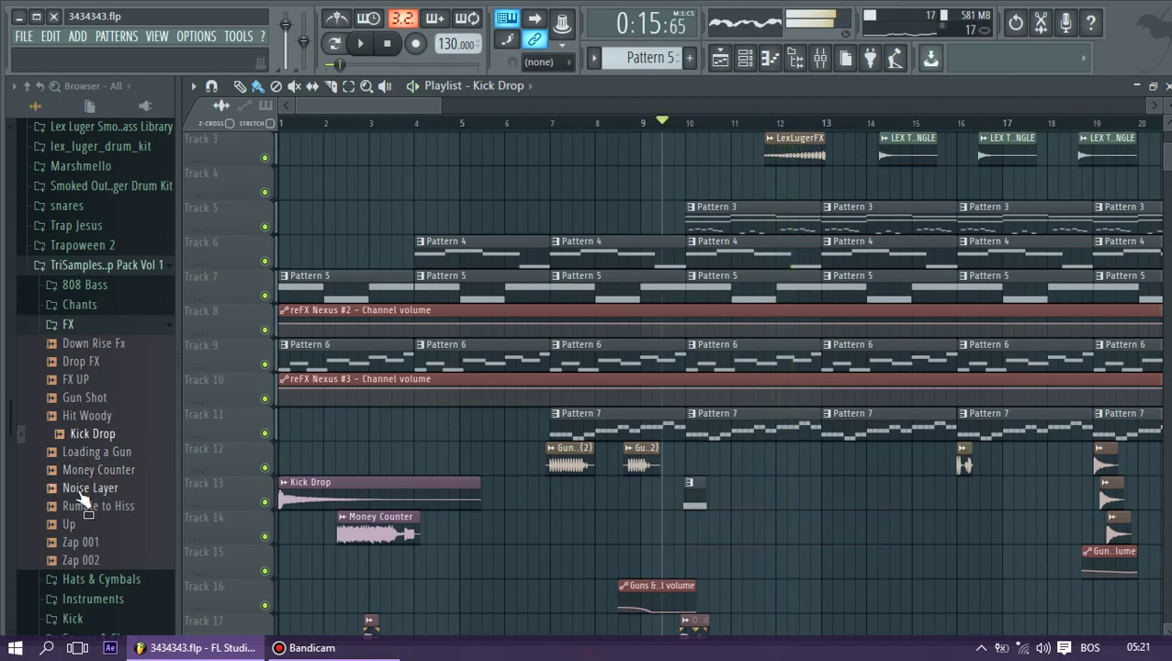
Preview more samples from the FX folder, including Loading a Gun and Drop FX
{"action": "left_click", "coordinate": [89, 512]}
{"action": "left_click", "coordinate": [74, 456]}
{"action": "left_click", "coordinate": [74, 471]}
{"action": "left_click", "coordinate": [73, 456]}
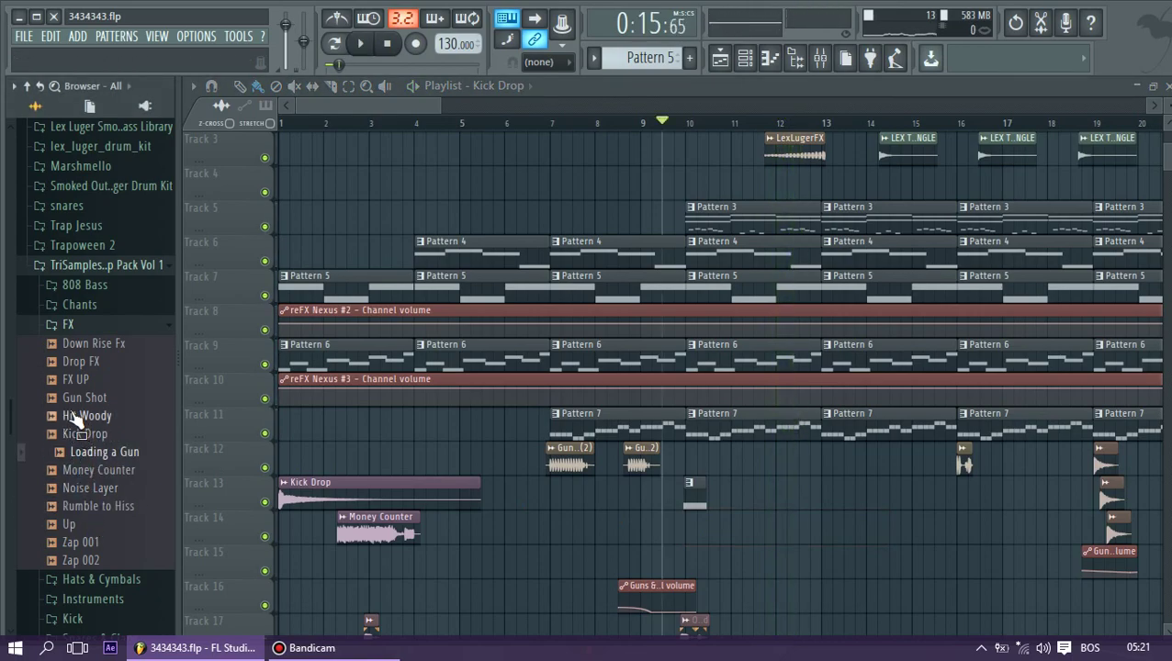
{"action": "left_click_drag", "start_coordinate": [68, 399], "coordinate": [72, 386]}
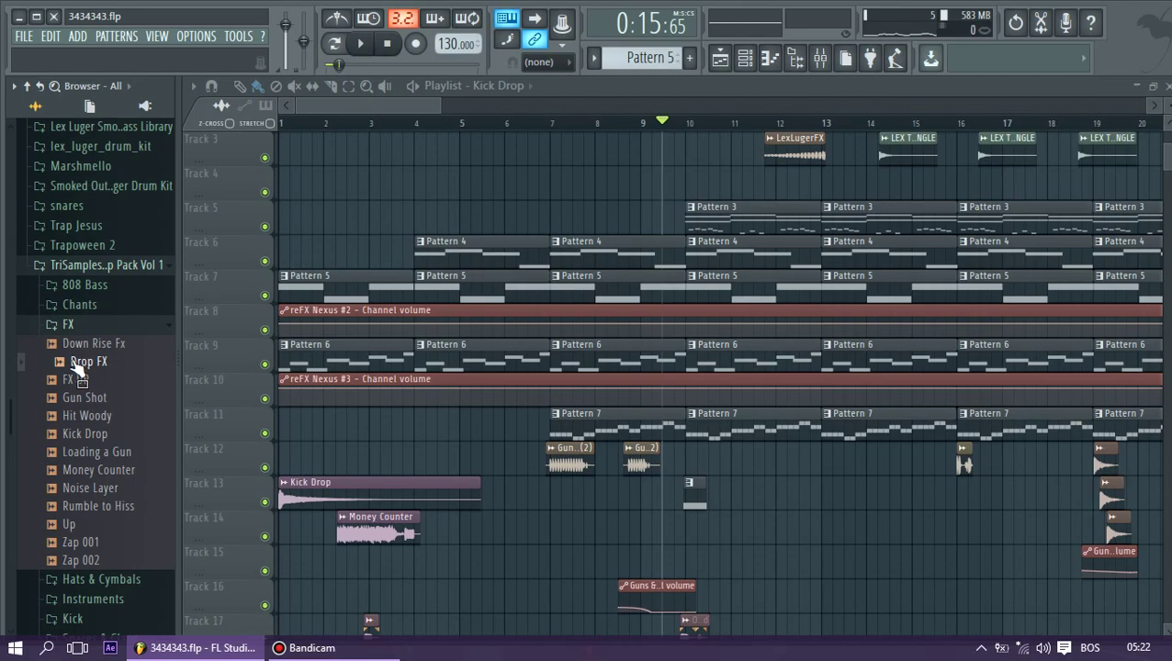
Place the Drop FX sample at bar 28 on Track 12 and play the song from just before it
{"action": "left_click_drag", "start_coordinate": [334, 108], "coordinate": [486, 103]}
{"action": "left_click_drag", "start_coordinate": [260, 390], "coordinate": [616, 454]}
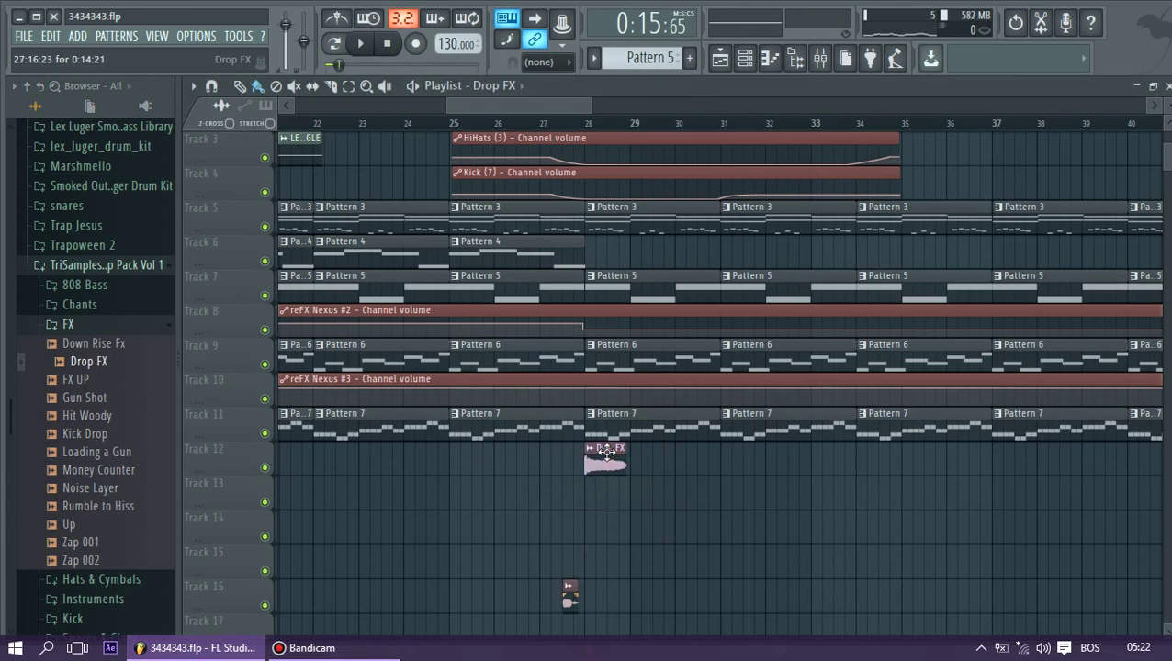
{"action": "double_click", "coordinate": [606, 452]}
{"action": "key", "text": "space"}
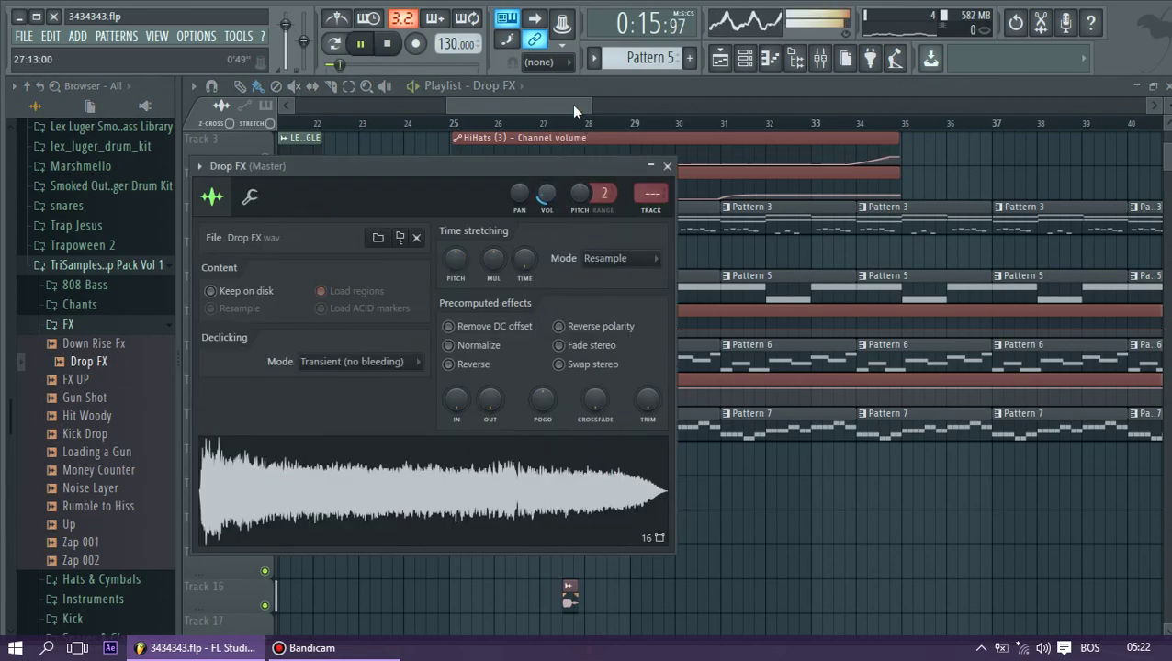
{"action": "key", "text": "Escape"}
{"action": "left_click", "coordinate": [586, 122]}
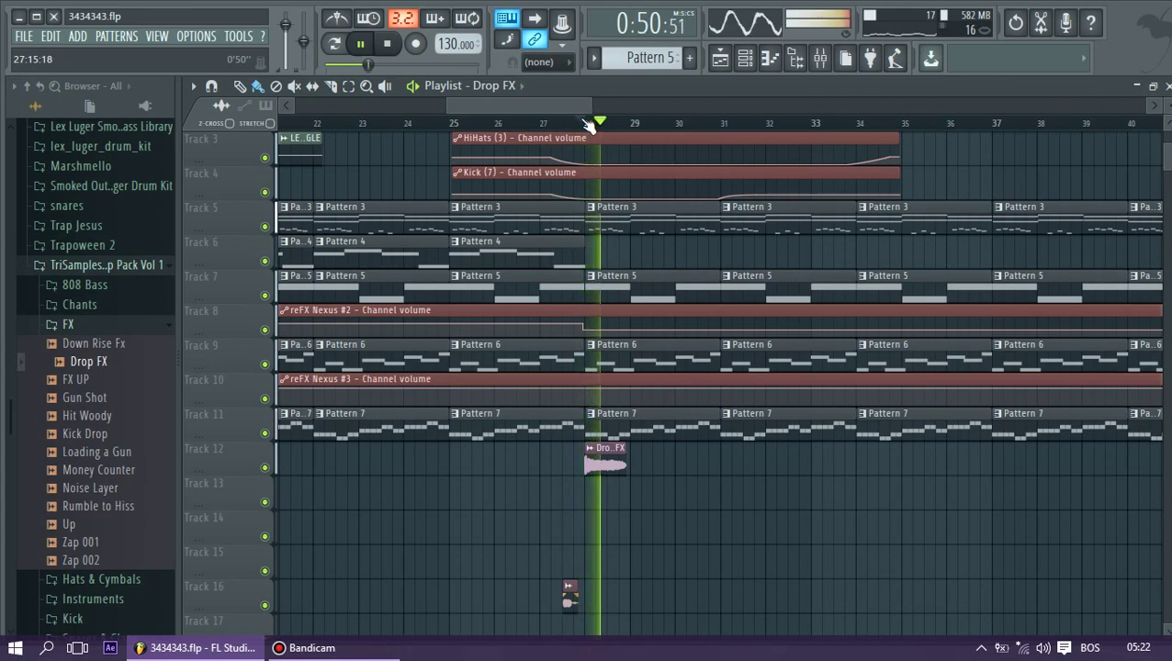
{"action": "left_click", "coordinate": [586, 122]}
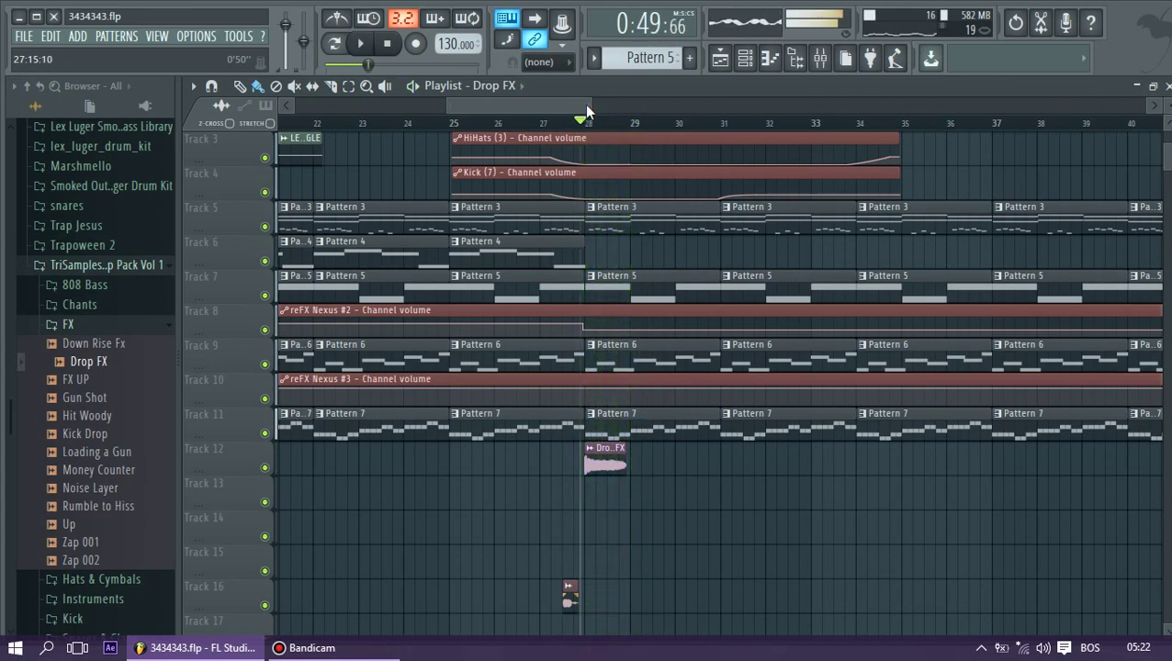
{"action": "key", "text": "space"}
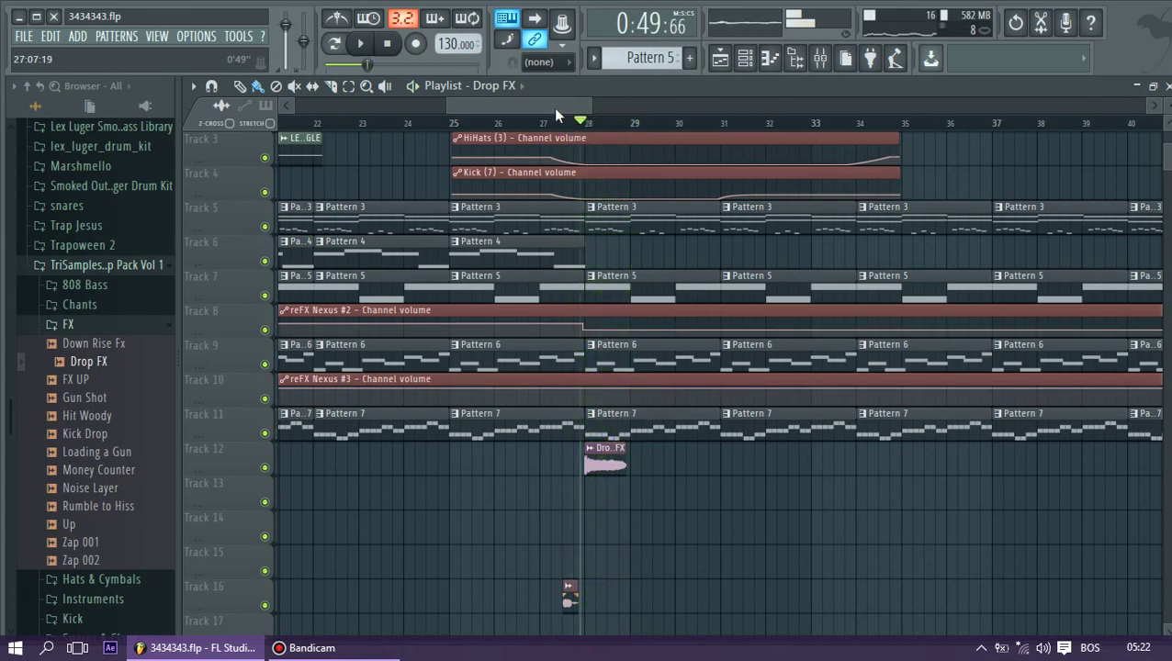
Add a Drop FX clip at bar 79 on Track 14 and lower the Drop FX channel volume while playing that section
{"action": "left_click_drag", "start_coordinate": [492, 101], "coordinate": [831, 164]}
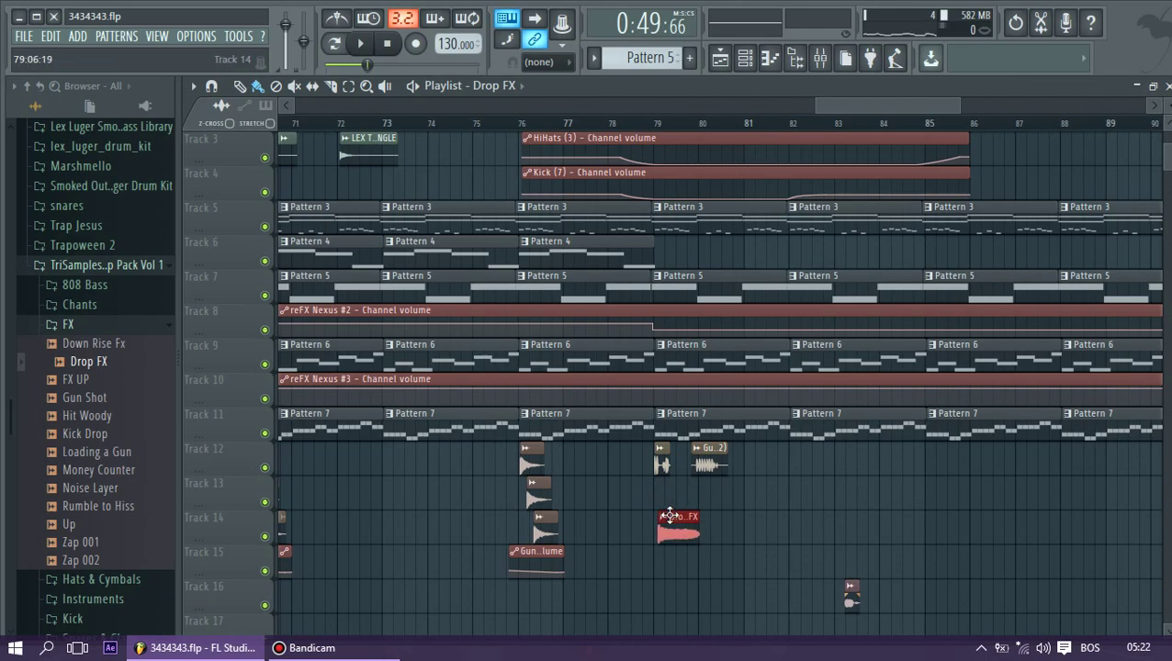
{"action": "left_click", "coordinate": [650, 122]}
{"action": "key", "text": "space"}
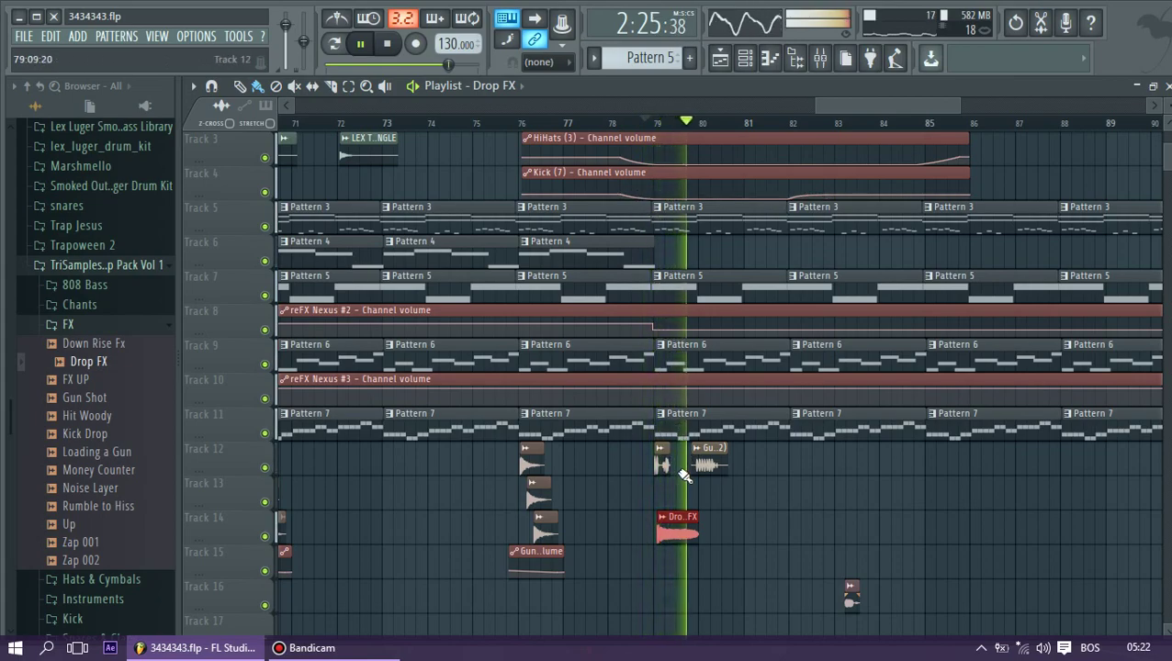
{"action": "key", "text": "space"}
{"action": "key", "text": "space"}
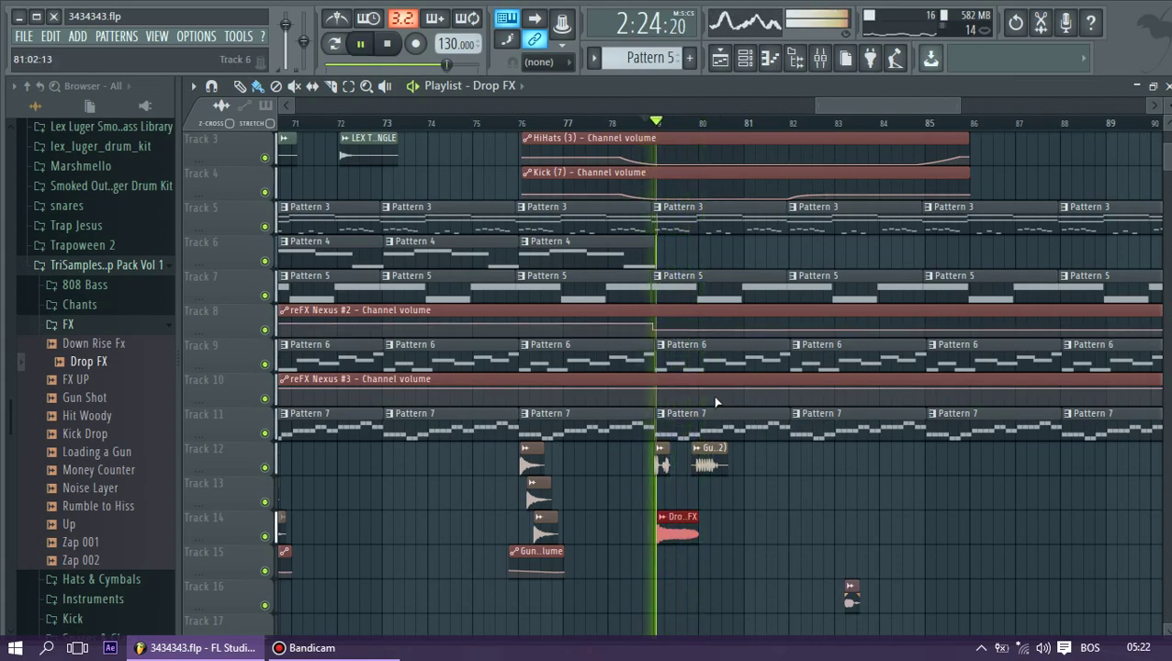
{"action": "key", "text": "space"}
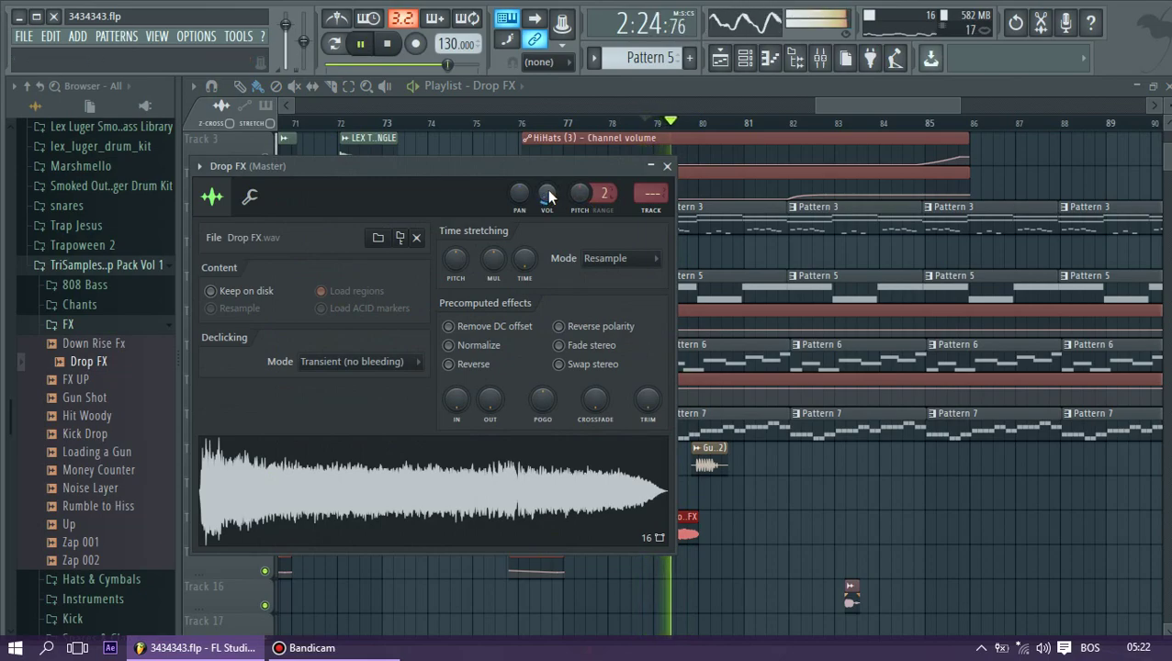
{"action": "key", "text": "space"}
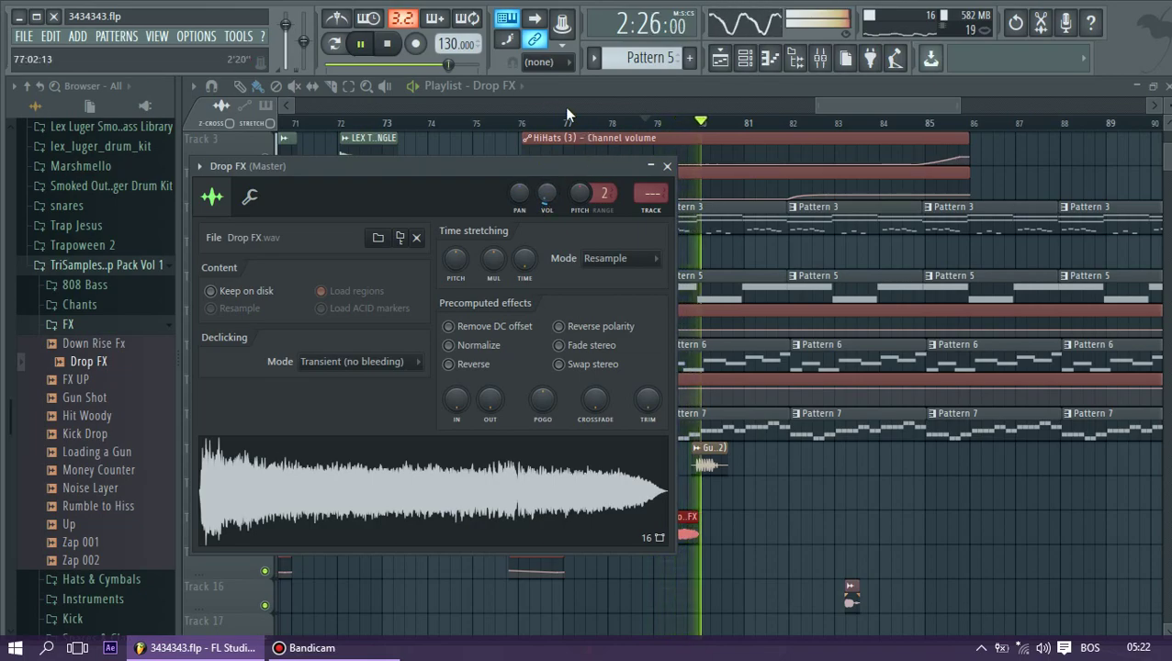
Listen to the section around bars 82 to 85 with Track 5 and Track 7 muted in turn, restoring each one
{"action": "mouse_move", "coordinate": [842, 104]}
{"action": "left_mouse_down"}
{"action": "mouse_move", "coordinate": [929, 107]}
{"action": "mouse_move", "coordinate": [806, 94]}
{"action": "mouse_move", "coordinate": [851, 92]}
{"action": "left_mouse_up"}
{"action": "left_click_drag", "start_coordinate": [967, 105], "coordinate": [1091, 104]}
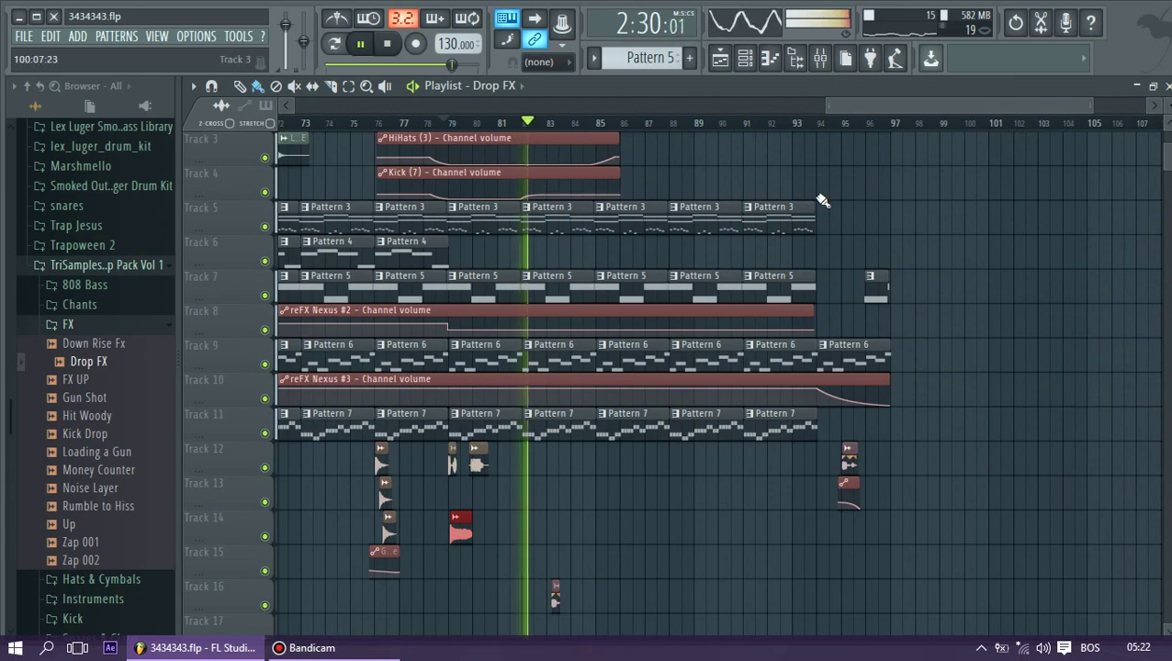
{"action": "left_click", "coordinate": [265, 226]}
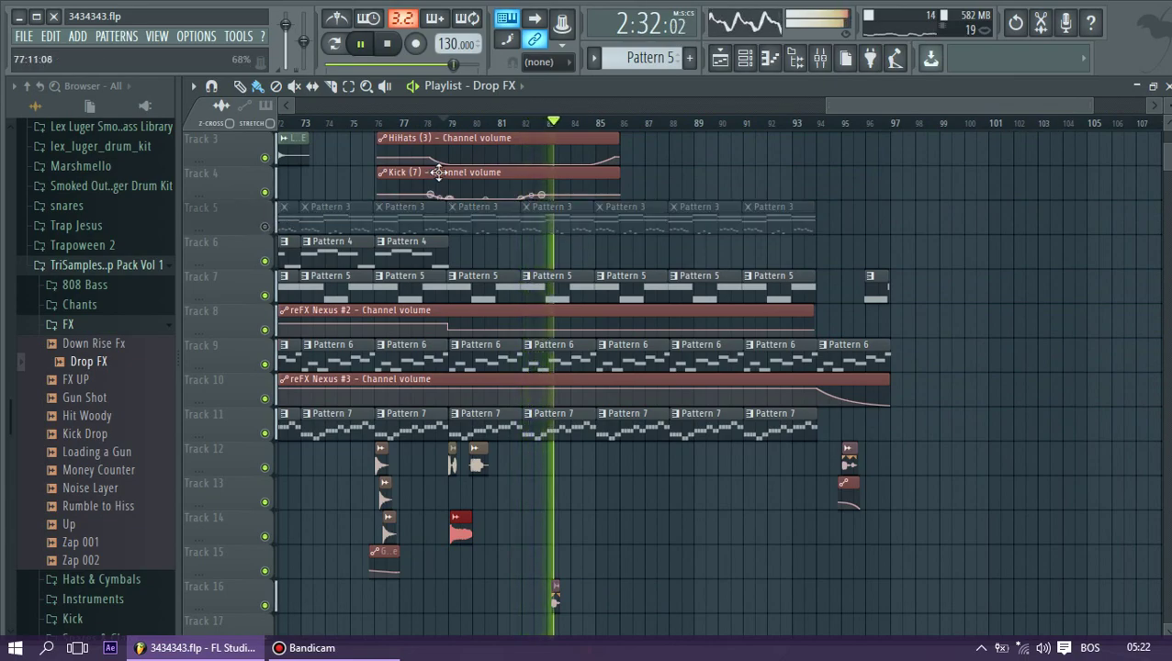
{"action": "left_click_drag", "start_coordinate": [557, 122], "coordinate": [530, 127]}
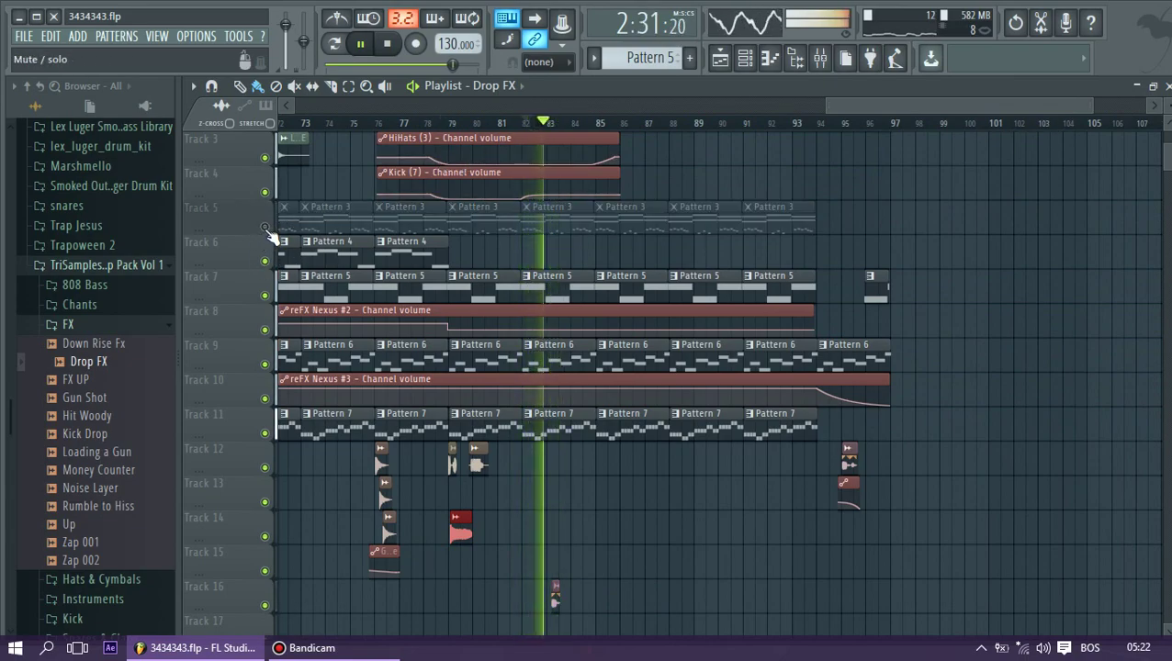
{"action": "left_click", "coordinate": [265, 226]}
{"action": "left_click", "coordinate": [264, 295]}
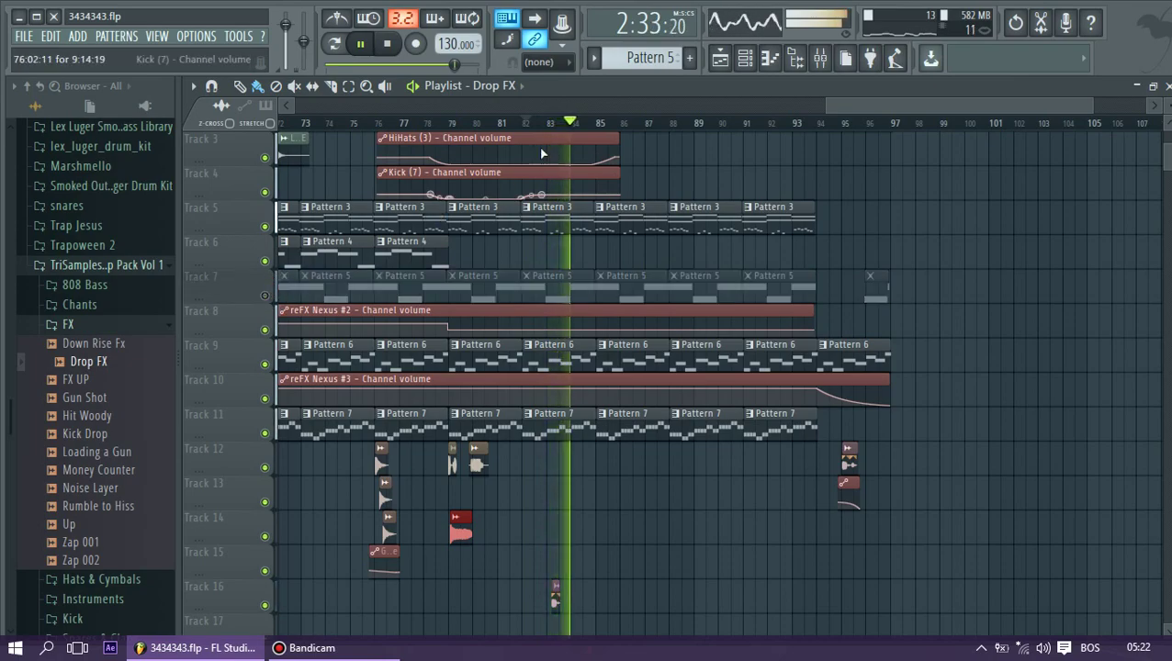
{"action": "left_click", "coordinate": [555, 123]}
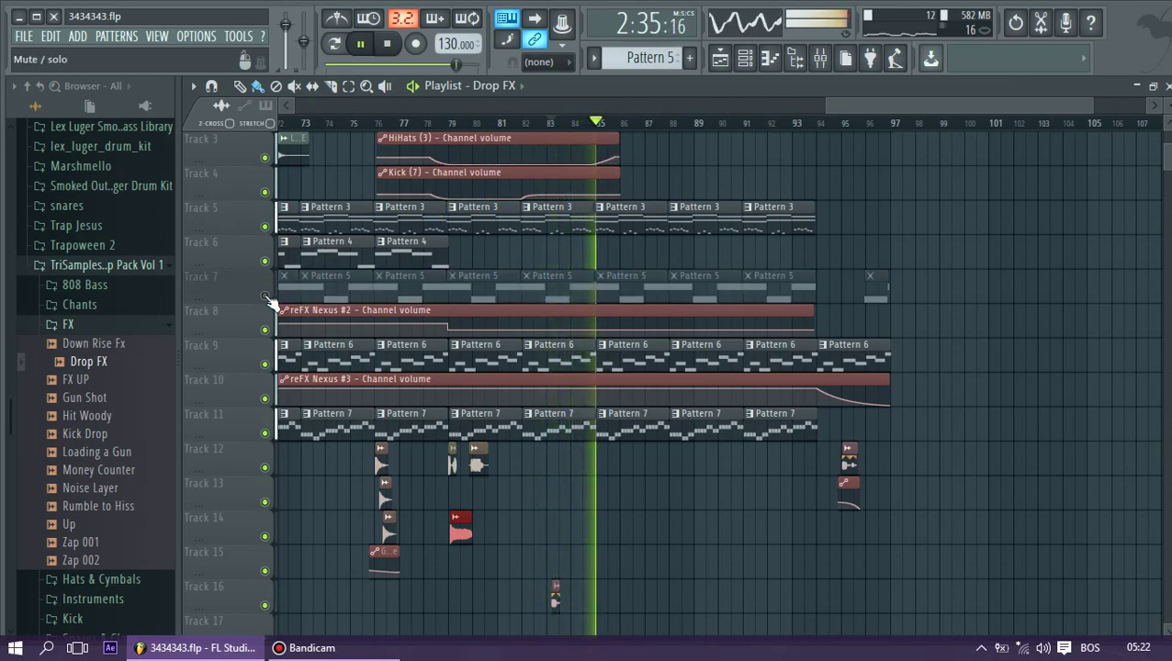
{"action": "left_click", "coordinate": [265, 294]}
Audition the section with Track 9 muted, and delete that track's two Pattern 6 clips between bars 79 and 85
{"action": "left_click", "coordinate": [265, 363]}
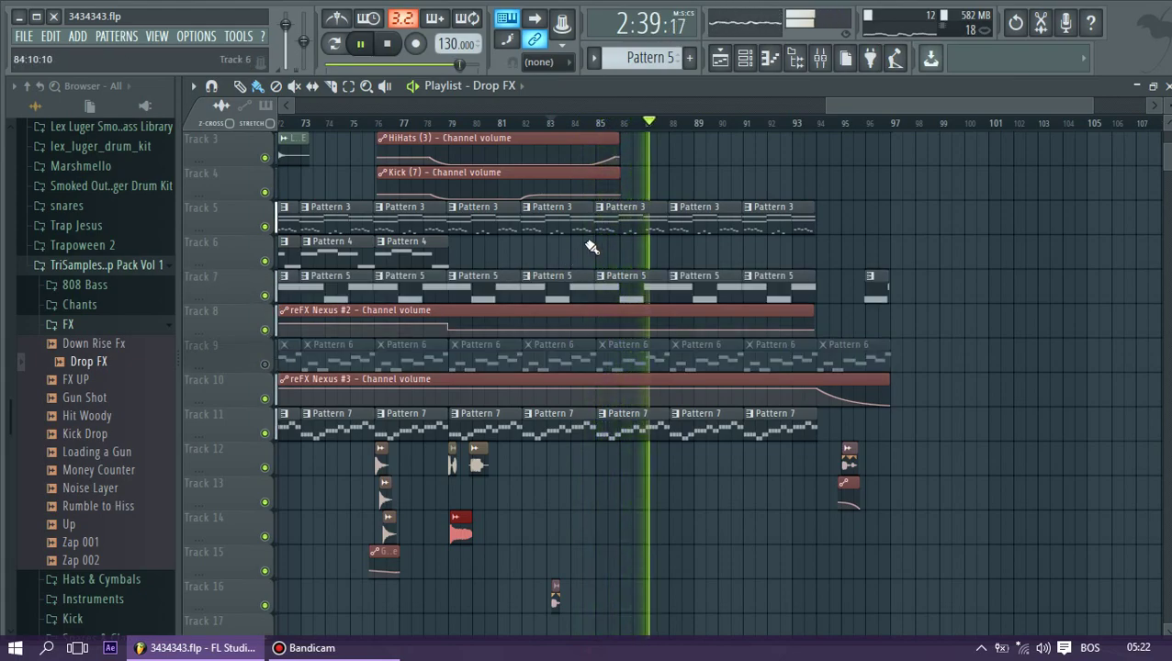
{"action": "scroll", "coordinate": [587, 243], "scroll_direction": "up", "scroll_amount": 2}
{"action": "right_click", "coordinate": [487, 428]}
{"action": "right_click", "coordinate": [542, 435]}
{"action": "left_click", "coordinate": [265, 433]}
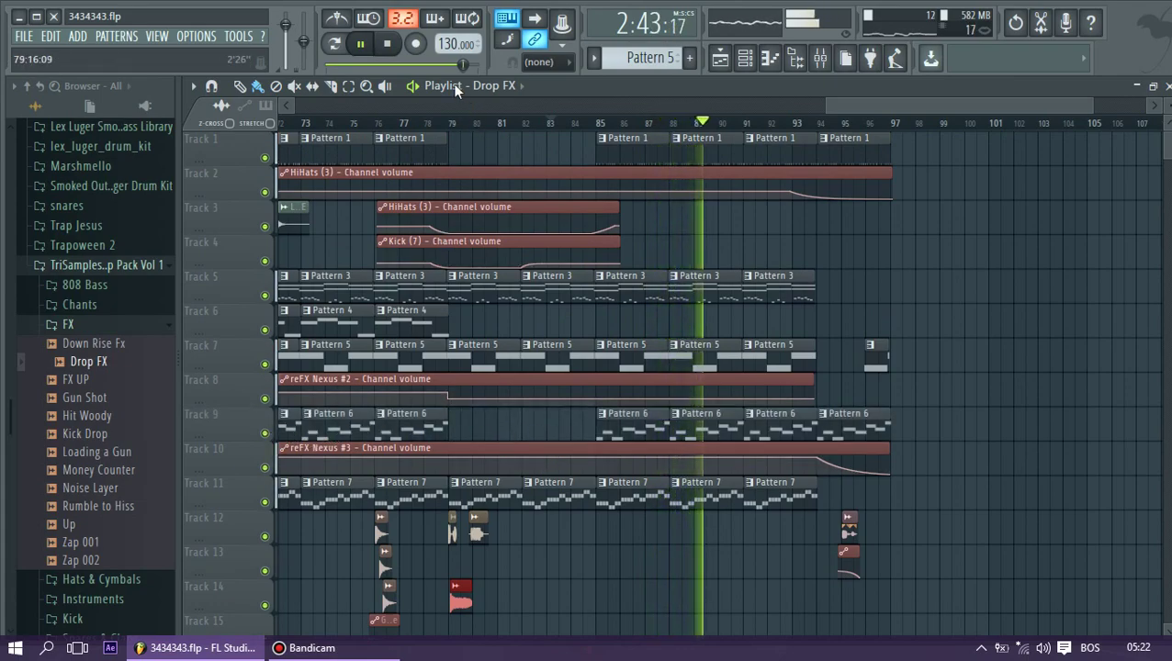
Add a Guns & Bombs (3) clip on Track 12 and a Drop FX clip on Track 14 at bar 85, and play the transition
{"action": "left_click", "coordinate": [423, 123]}
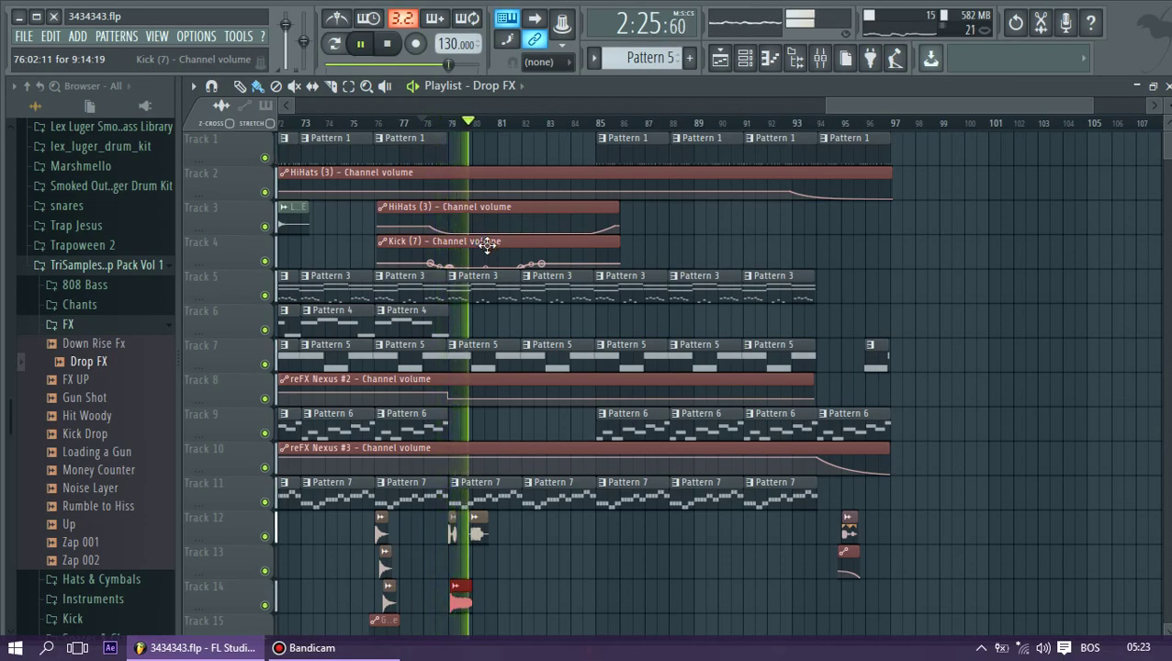
{"action": "left_click", "coordinate": [448, 534]}
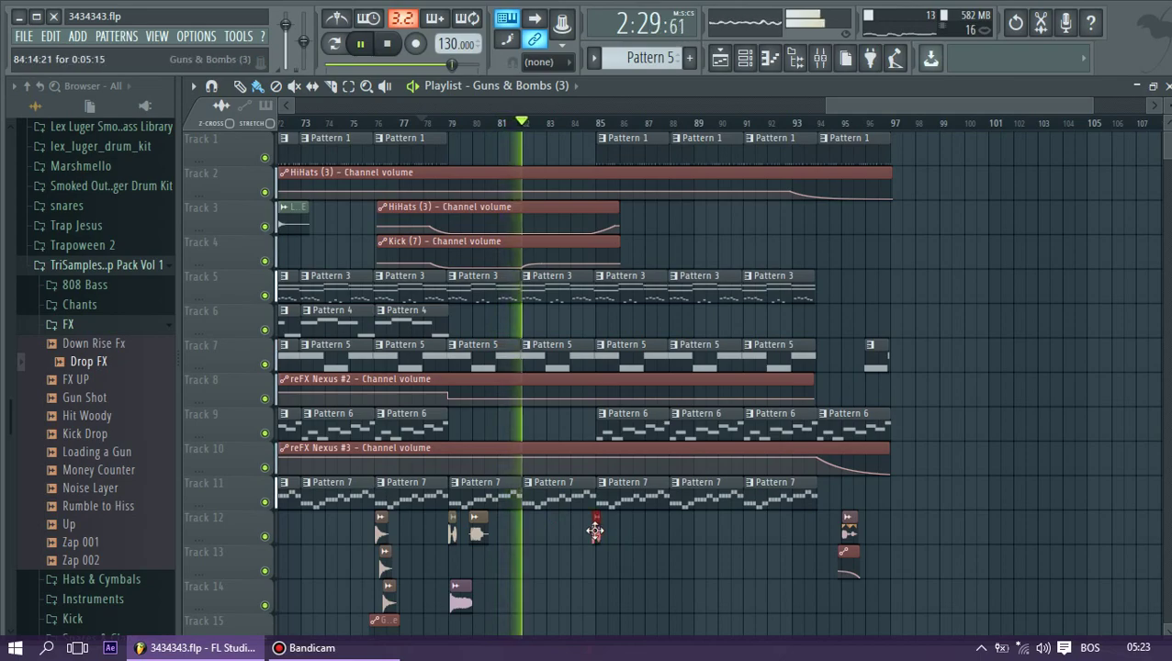
{"action": "scroll", "coordinate": [762, 465], "scroll_direction": "down", "scroll_amount": 2}
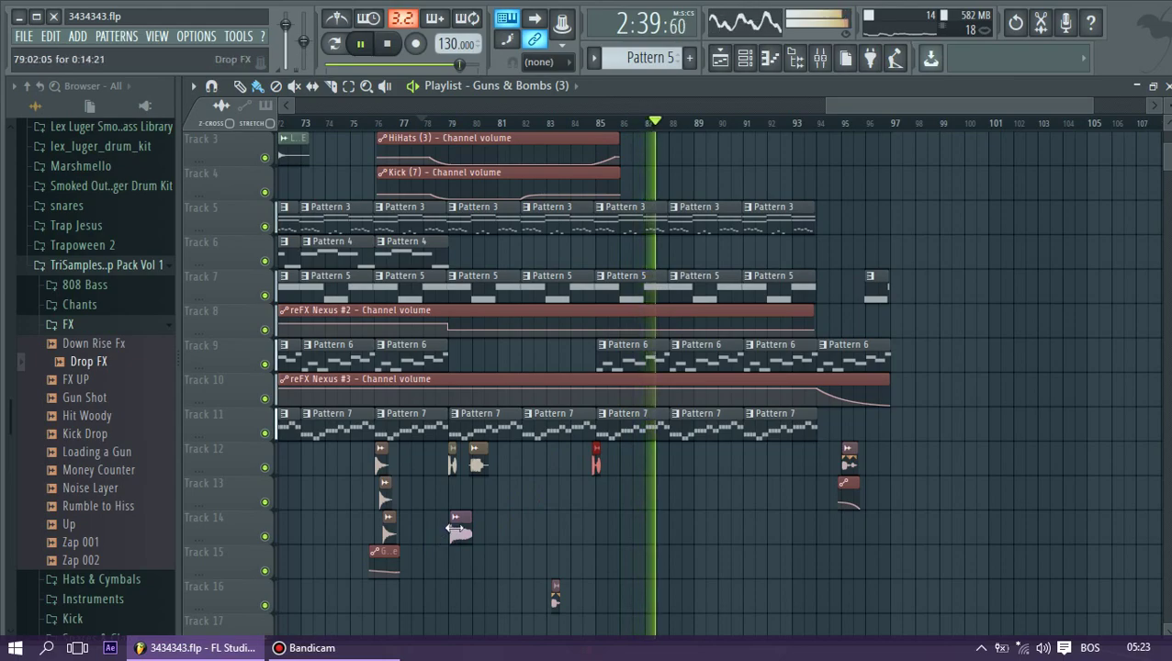
{"action": "left_click", "coordinate": [601, 528]}
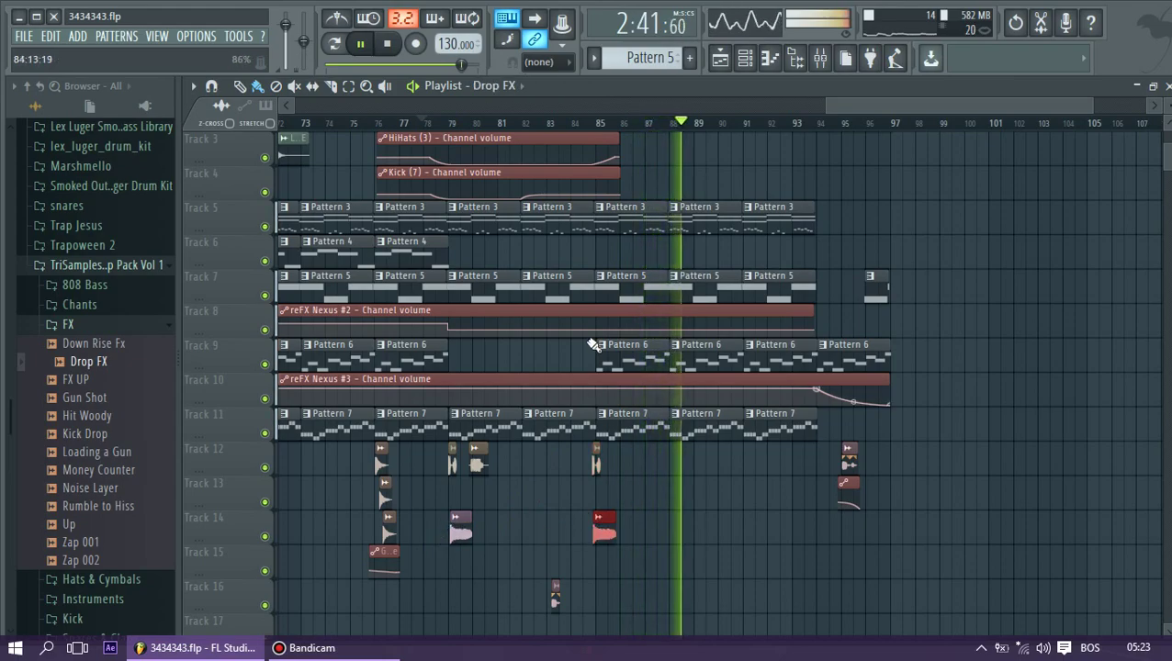
{"action": "left_click", "coordinate": [596, 125]}
{"action": "left_click", "coordinate": [594, 125]}
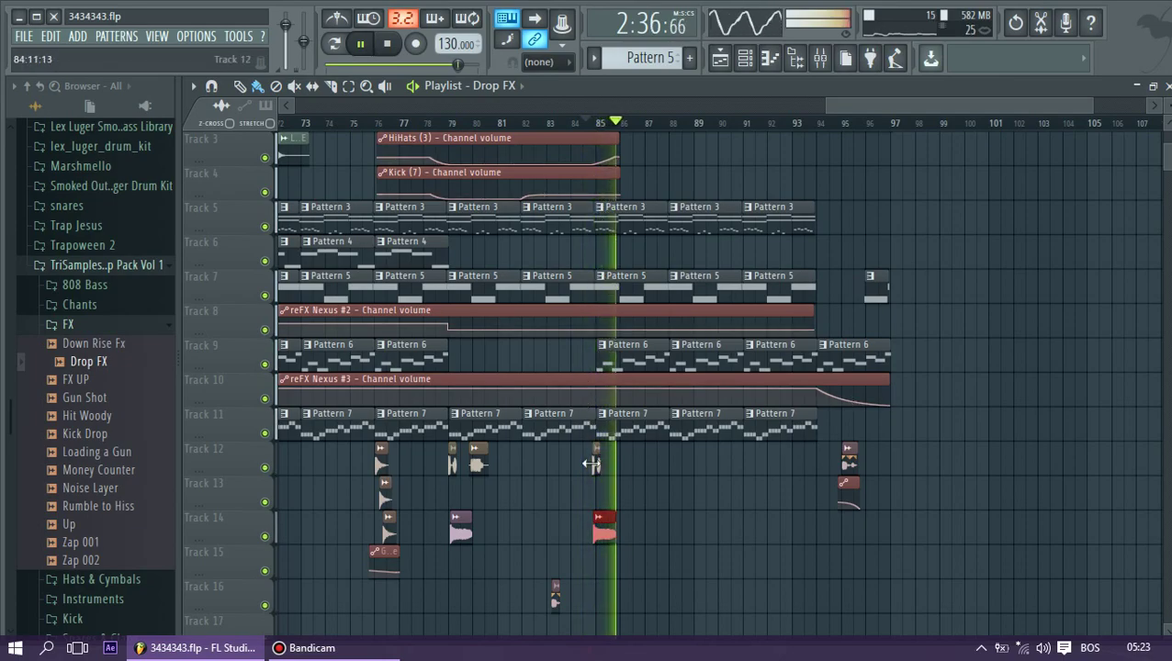
{"action": "key", "text": "space"}
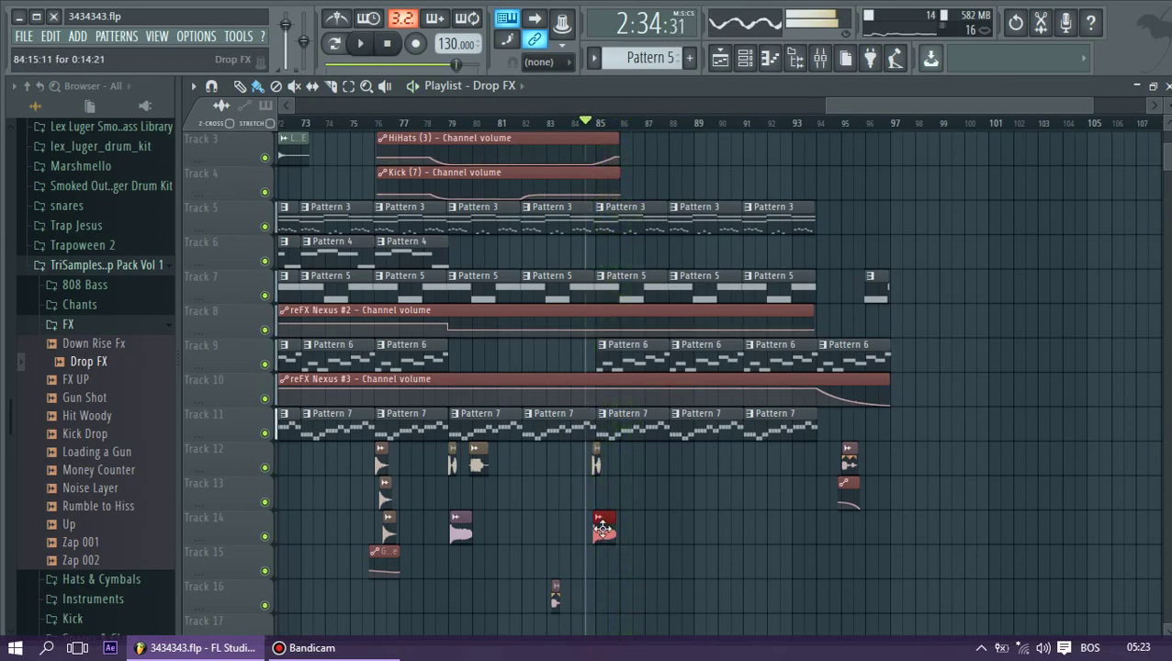
Create an automation clip for the Drop FX channel volume and close the channel settings
{"action": "double_click", "coordinate": [602, 528]}
{"action": "right_click", "coordinate": [549, 198]}
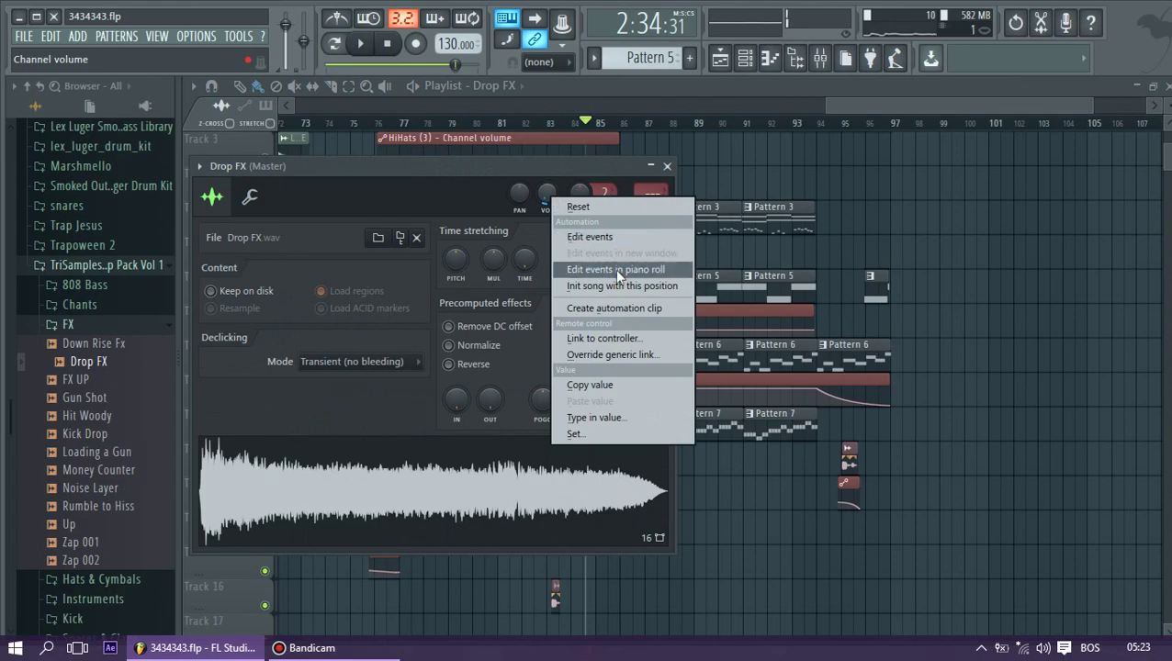
{"action": "left_click", "coordinate": [630, 310]}
{"action": "left_click", "coordinate": [667, 166]}
{"action": "left_click_drag", "start_coordinate": [569, 106], "coordinate": [1092, 110]}
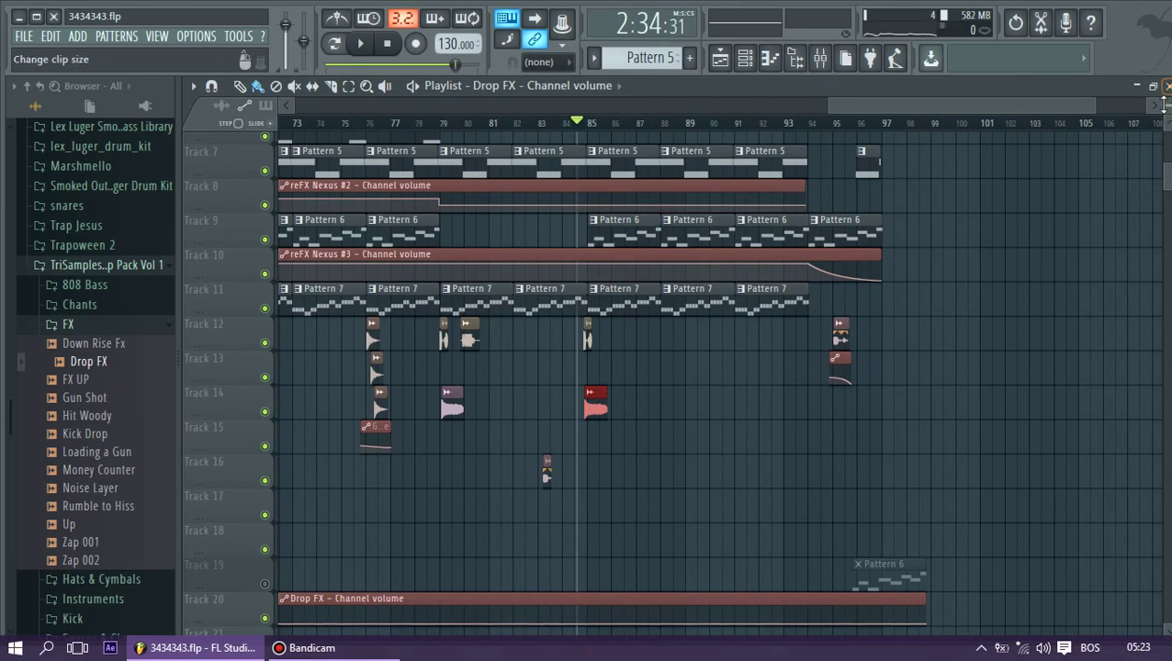
Add two points around bar 85 to the Drop FX channel volume automation on Track 20 and play the transition
{"action": "left_click_drag", "start_coordinate": [1166, 128], "coordinate": [1167, 123]}
{"action": "left_click_drag", "start_coordinate": [1165, 187], "coordinate": [1166, 237]}
{"action": "scroll", "coordinate": [716, 386], "scroll_direction": "down", "scroll_amount": 3}
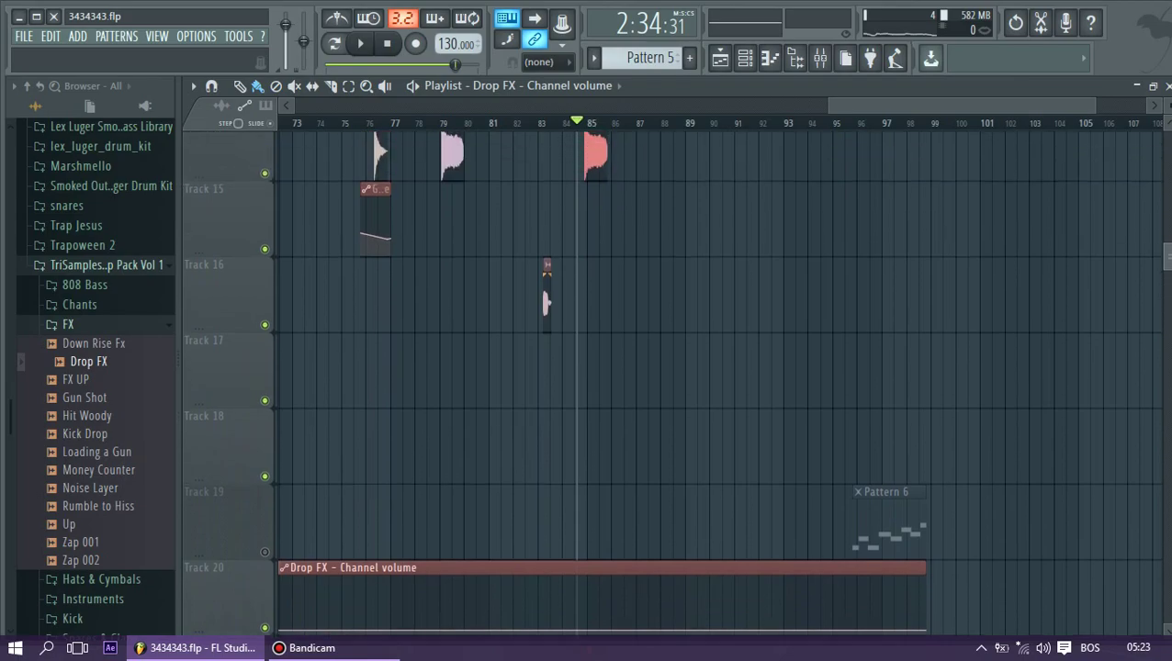
{"action": "right_click", "coordinate": [581, 631]}
{"action": "left_click", "coordinate": [593, 631]}
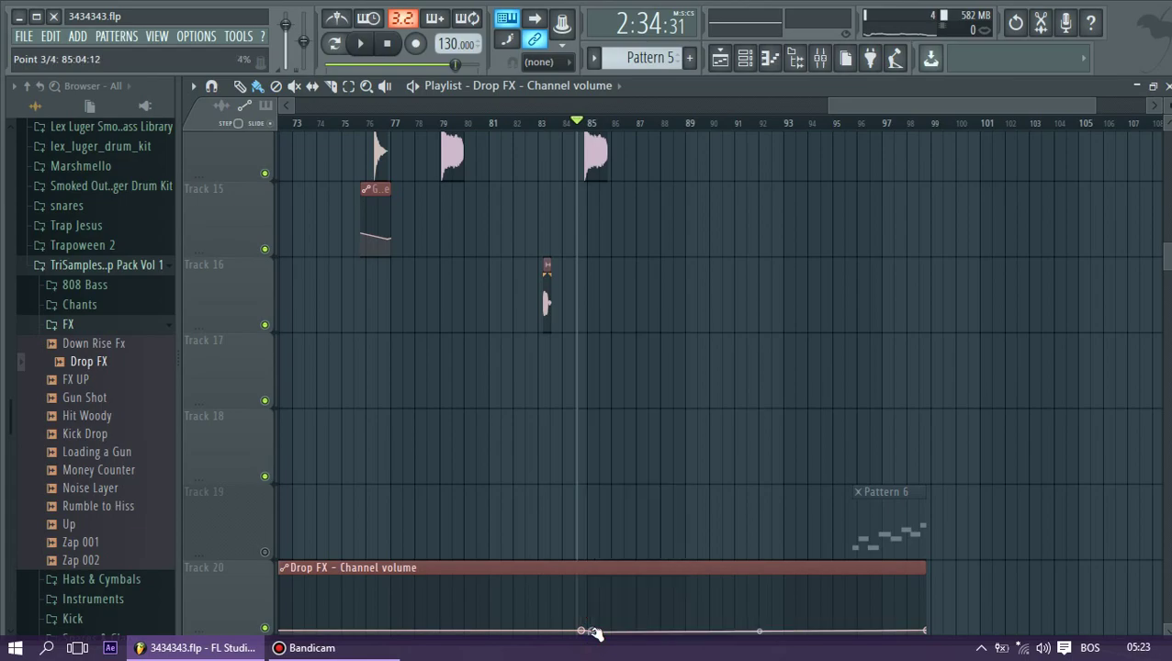
{"action": "scroll", "coordinate": [597, 630], "scroll_direction": "down", "scroll_amount": 1}
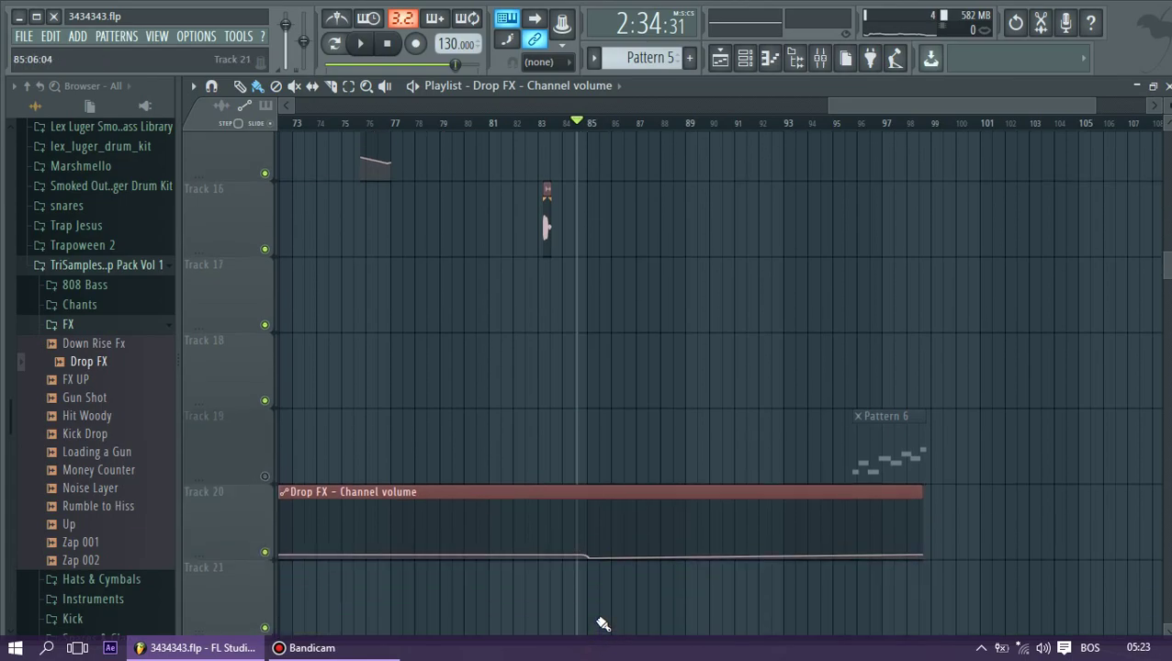
{"action": "key", "text": "space"}
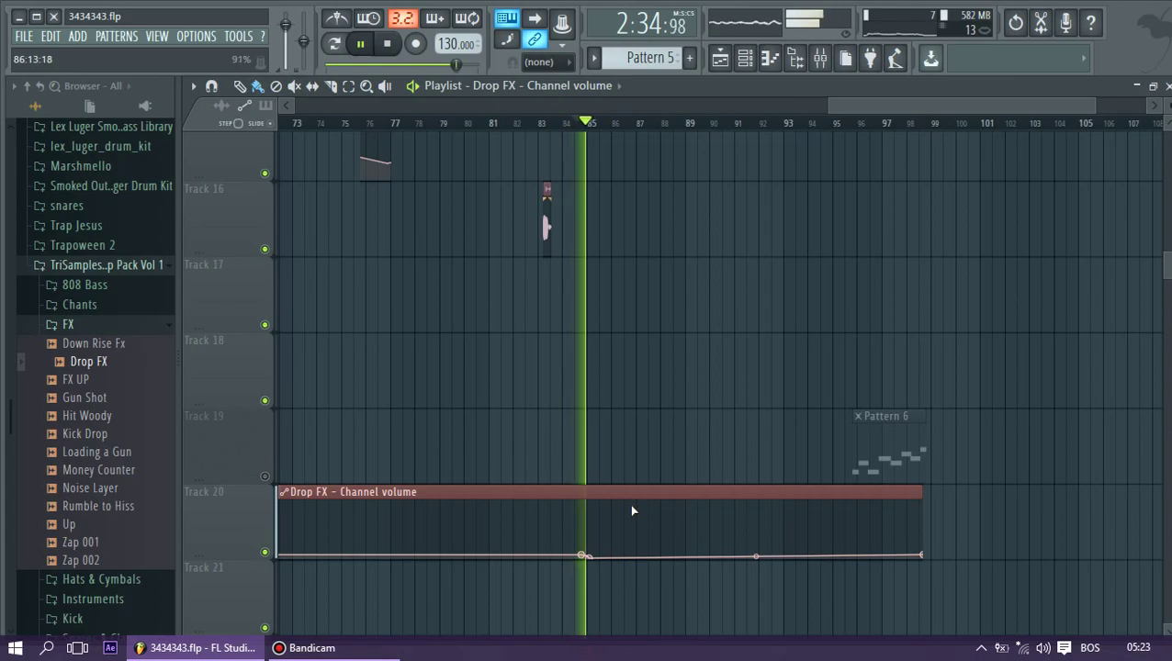
Set the Drop FX volume automation's point at 85:04:12 and its end point to 4% while replaying the transition
{"action": "scroll", "coordinate": [658, 486], "scroll_direction": "up", "scroll_amount": 1}
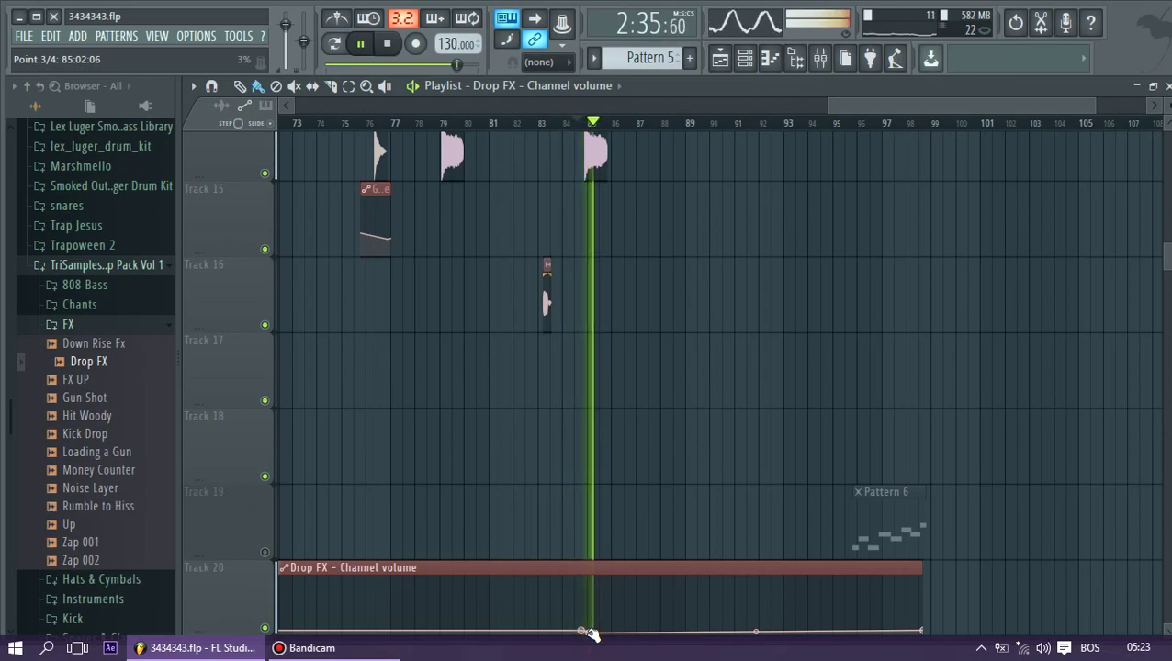
{"action": "mouse_move", "coordinate": [589, 632]}
{"action": "left_mouse_down"}
{"action": "mouse_move", "coordinate": [591, 607]}
{"action": "mouse_move", "coordinate": [593, 630]}
{"action": "left_mouse_up"}
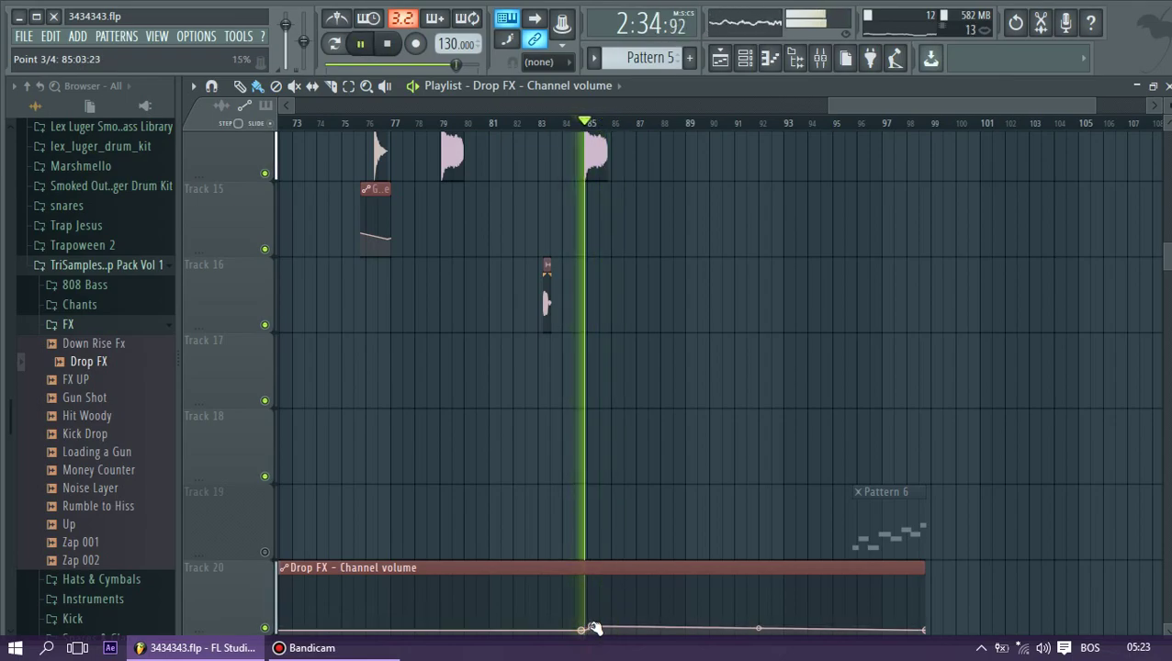
{"action": "left_click_drag", "start_coordinate": [595, 630], "coordinate": [595, 633]}
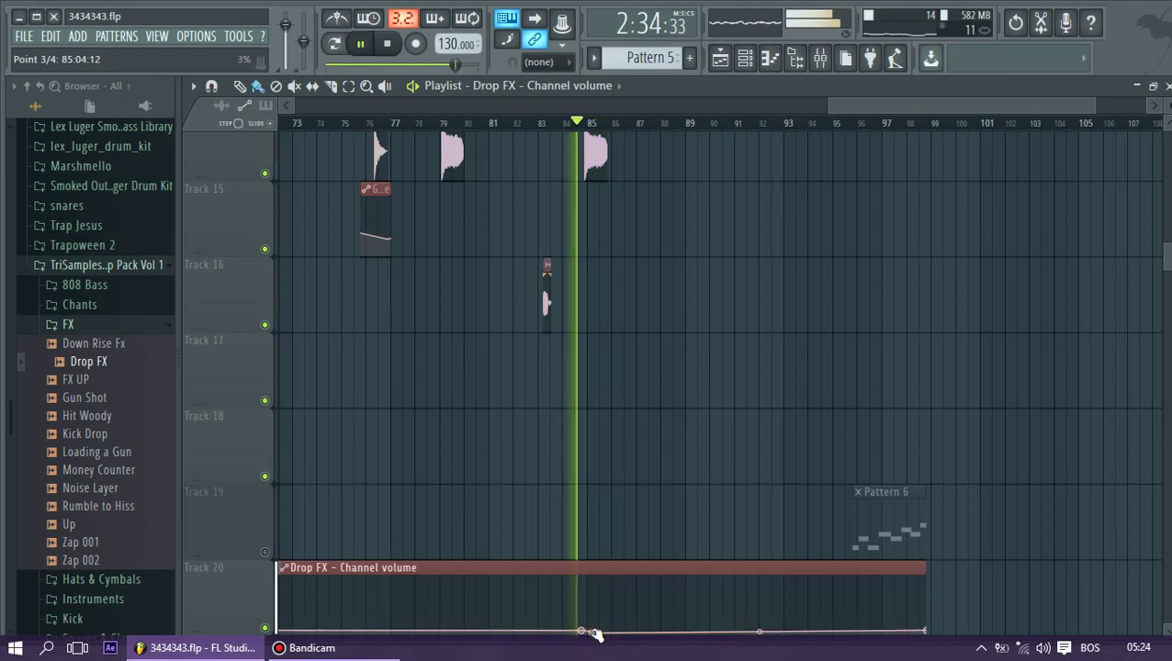
{"action": "scroll", "coordinate": [597, 629], "scroll_direction": "down", "scroll_amount": 3}
{"action": "left_click_drag", "start_coordinate": [1162, 106], "coordinate": [1162, 156]}
{"action": "scroll", "coordinate": [1026, 361], "scroll_direction": "down", "scroll_amount": 3}
{"action": "scroll", "coordinate": [734, 263], "scroll_direction": "up", "scroll_amount": 2}
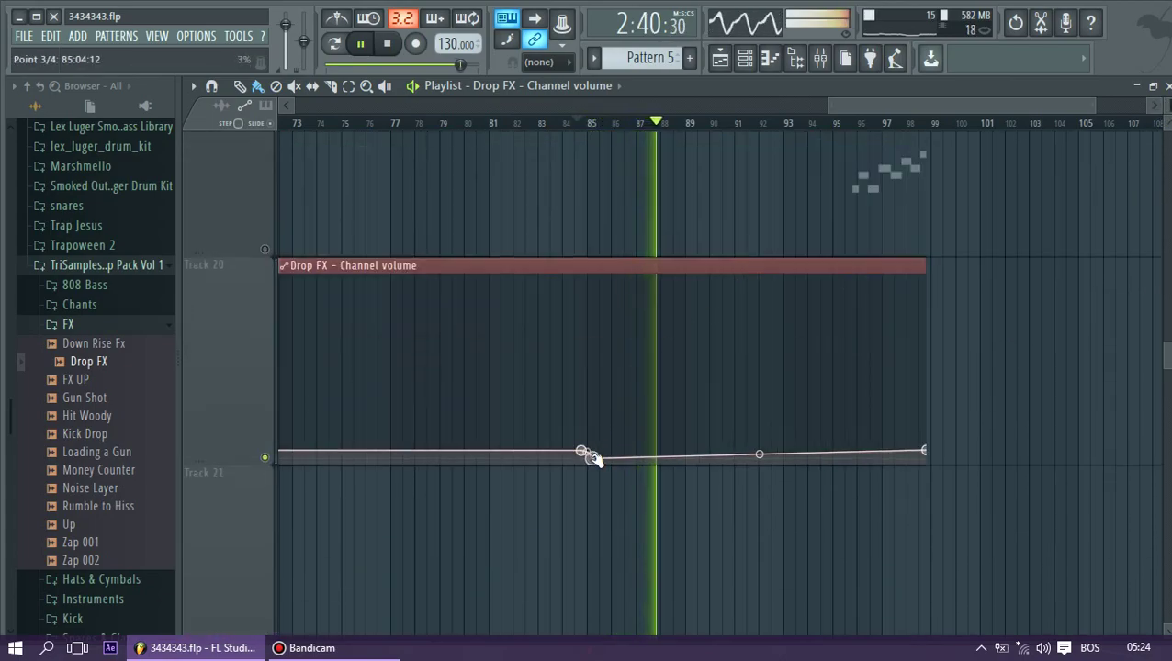
{"action": "key", "text": "space"}
{"action": "key", "text": "space"}
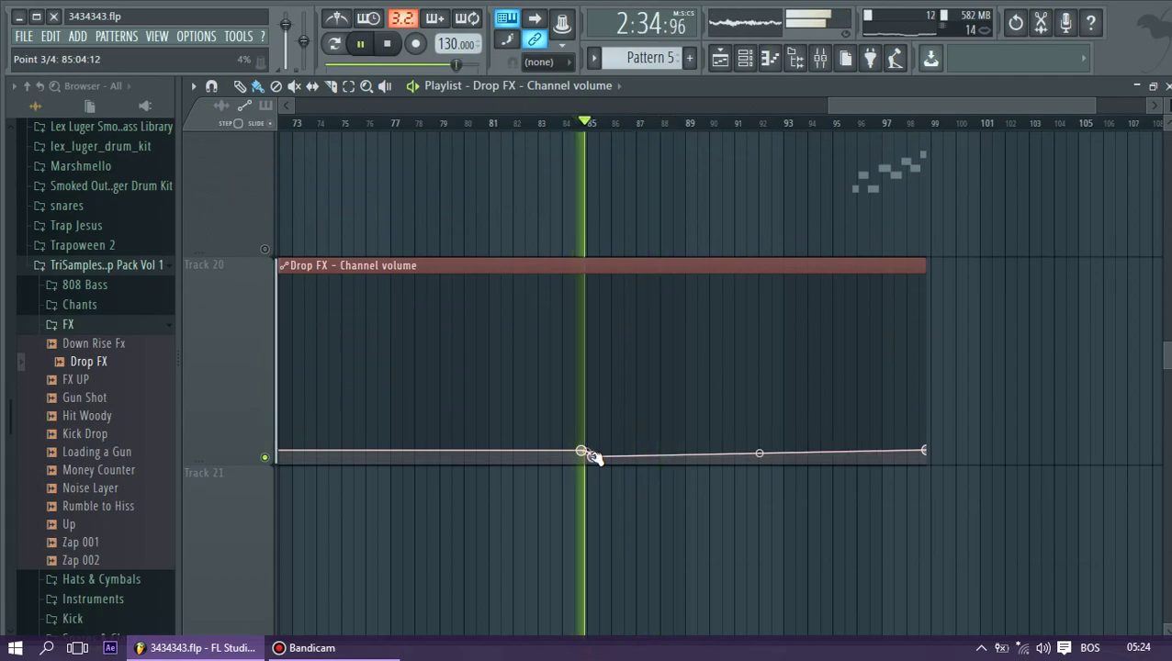
{"action": "left_click_drag", "start_coordinate": [925, 451], "coordinate": [929, 457]}
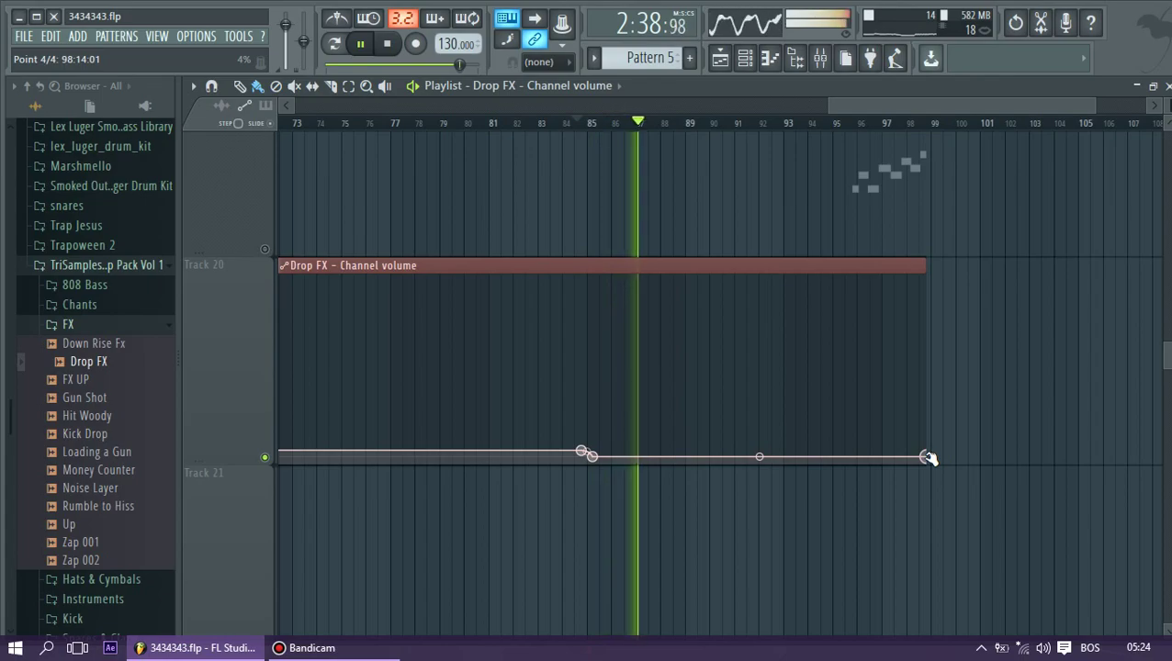
{"action": "scroll", "coordinate": [849, 306], "scroll_direction": "up", "scroll_amount": 4}
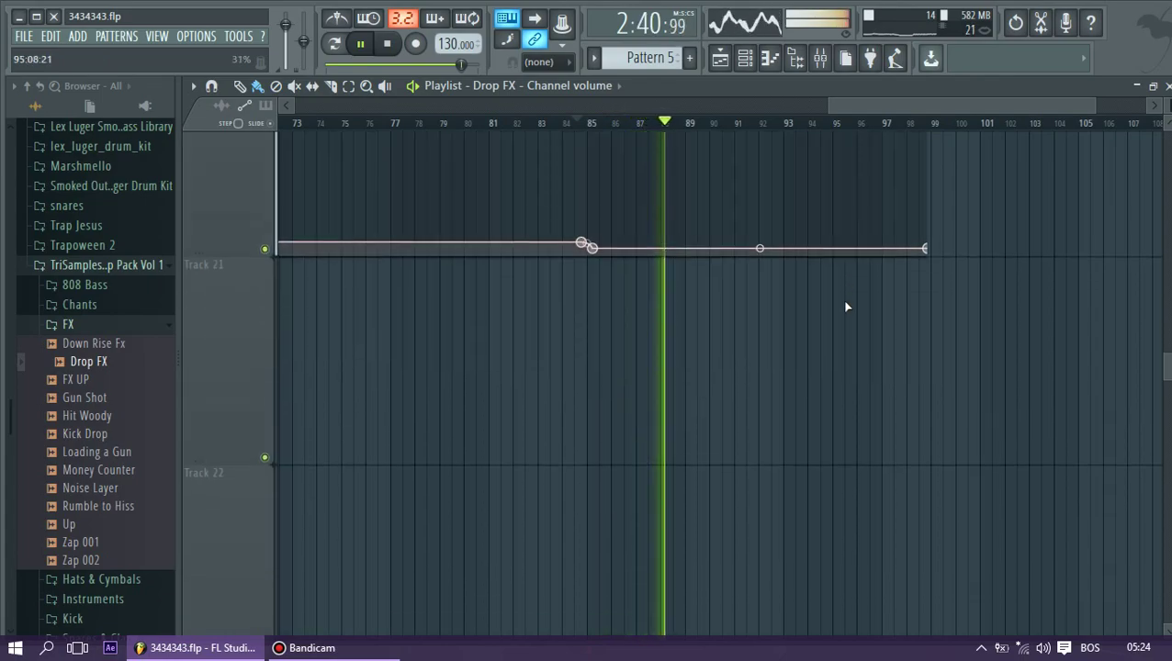
Move the Drop FX channel volume automation clip from Track 20 up to Track 17
{"action": "left_click", "coordinate": [557, 123]}
{"action": "left_click_drag", "start_coordinate": [926, 105], "coordinate": [515, 108]}
{"action": "left_click_drag", "start_coordinate": [1166, 112], "coordinate": [1166, 97]}
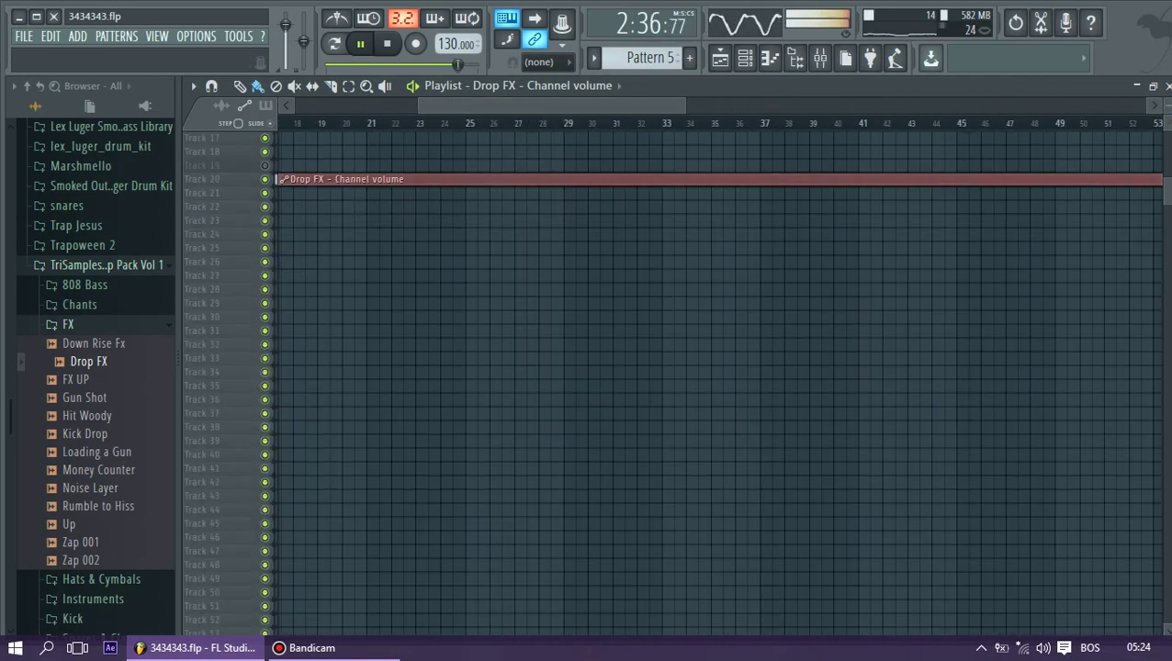
{"action": "scroll", "coordinate": [716, 367], "scroll_direction": "up", "scroll_amount": 5}
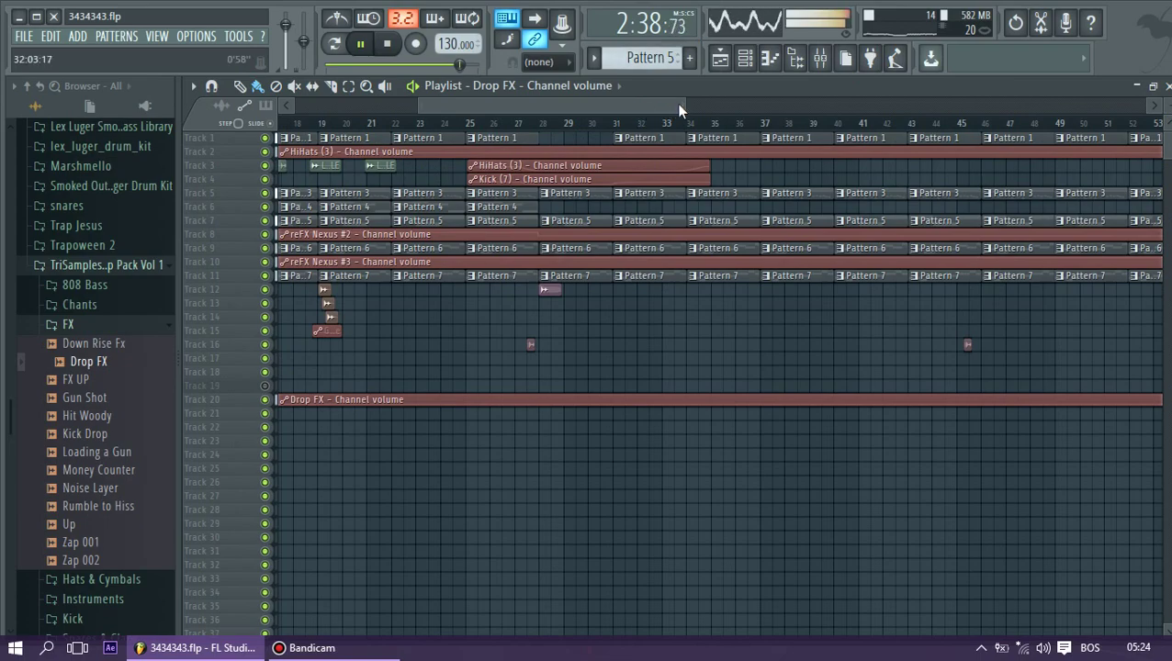
{"action": "left_click_drag", "start_coordinate": [726, 104], "coordinate": [739, 110]}
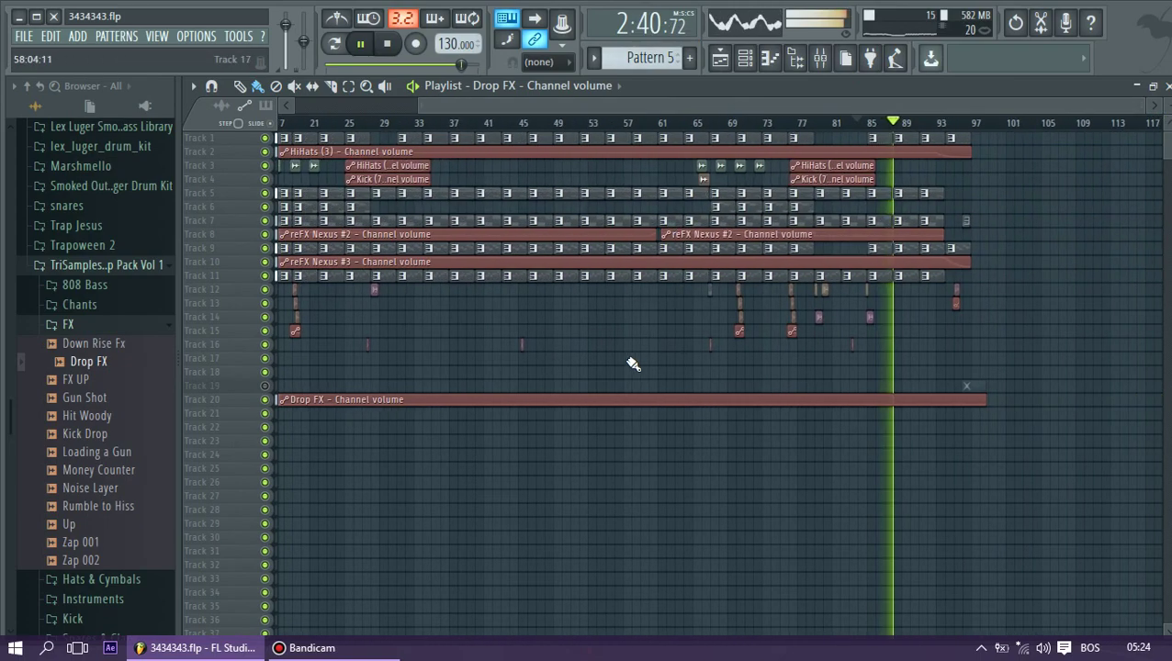
{"action": "left_click_drag", "start_coordinate": [617, 397], "coordinate": [605, 354]}
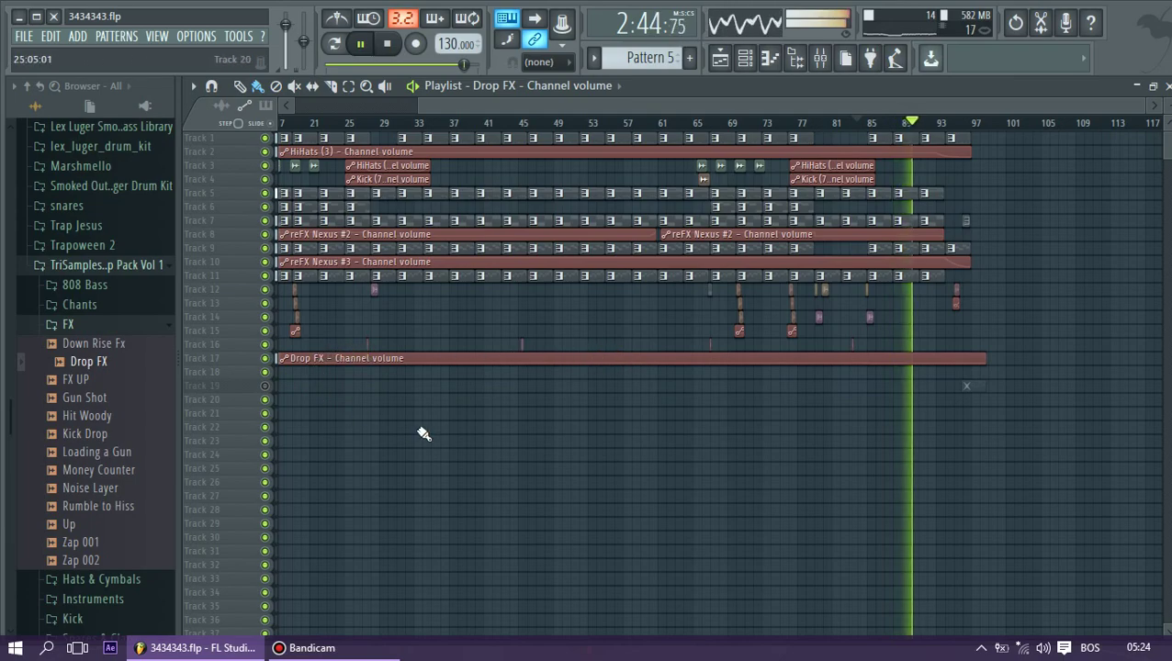
Play the song from bar 1 and examine the intro clips down to Track 18 for overlaps with the Drop FX automation
{"action": "left_click", "coordinate": [360, 125]}
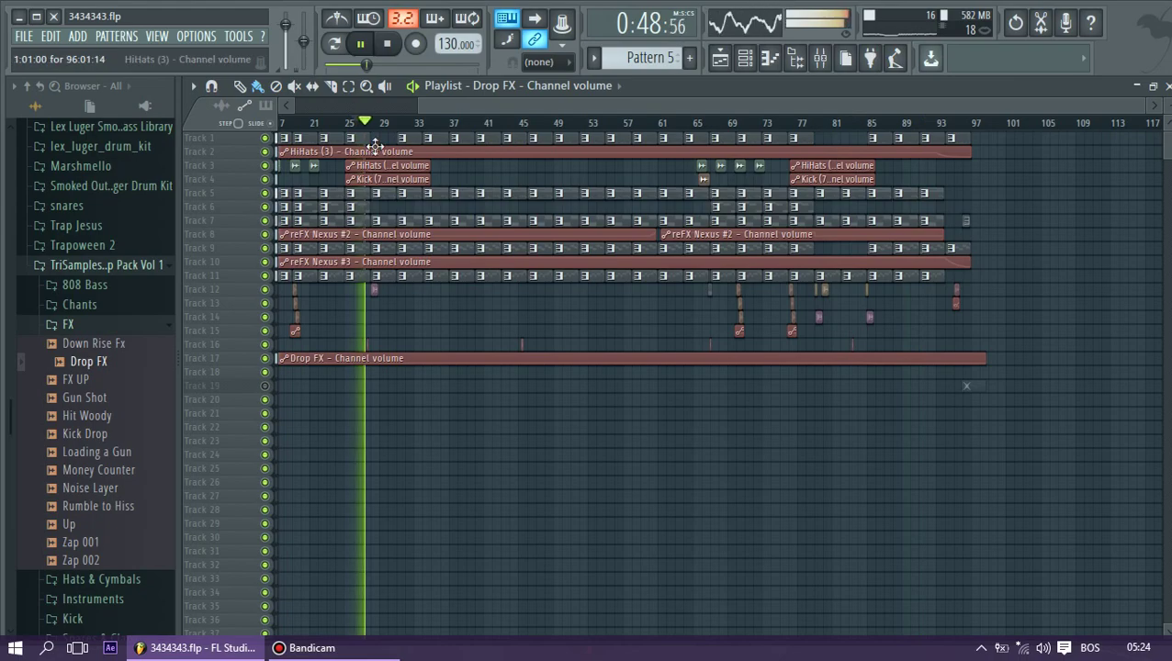
{"action": "left_click", "coordinate": [287, 123]}
{"action": "left_click_drag", "start_coordinate": [1141, 105], "coordinate": [507, 105]}
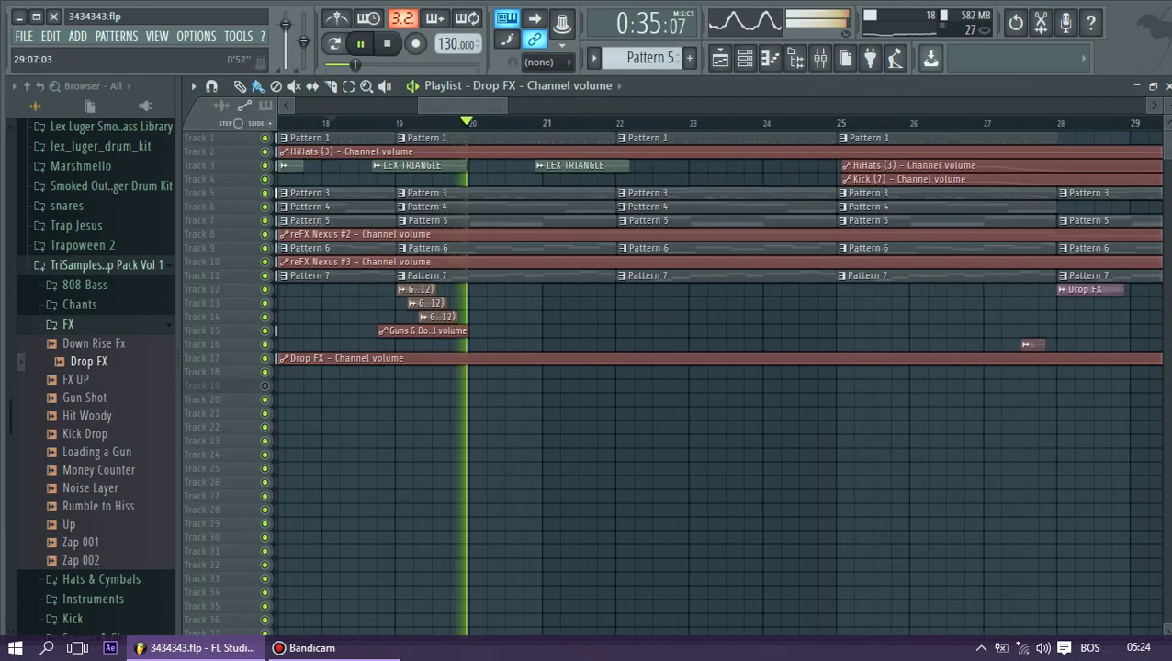
{"action": "left_click_drag", "start_coordinate": [1167, 122], "coordinate": [1168, 87]}
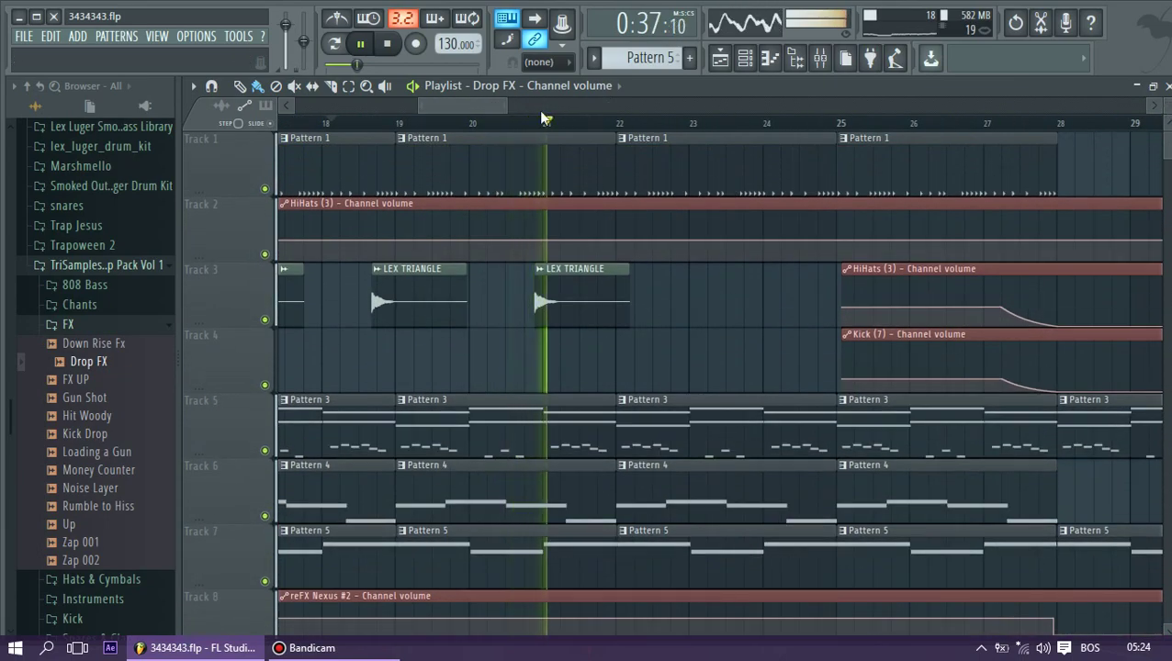
{"action": "left_click", "coordinate": [413, 108]}
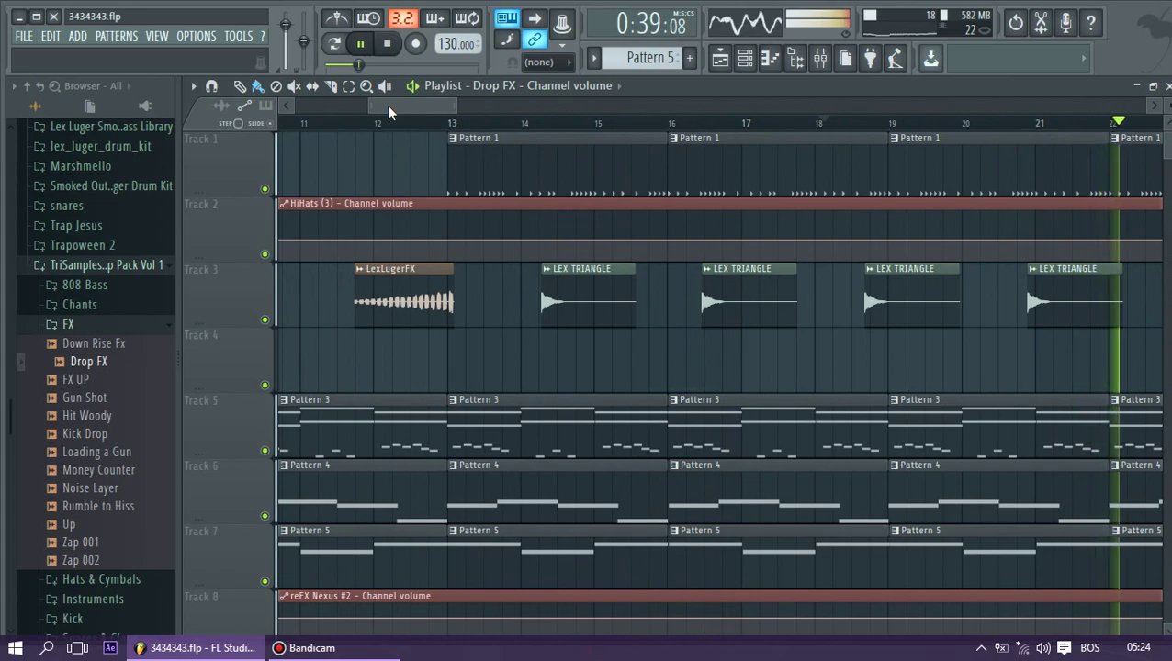
{"action": "left_click_drag", "start_coordinate": [370, 106], "coordinate": [294, 106]}
{"action": "left_click_drag", "start_coordinate": [411, 109], "coordinate": [343, 109]}
{"action": "left_click", "coordinate": [286, 124]}
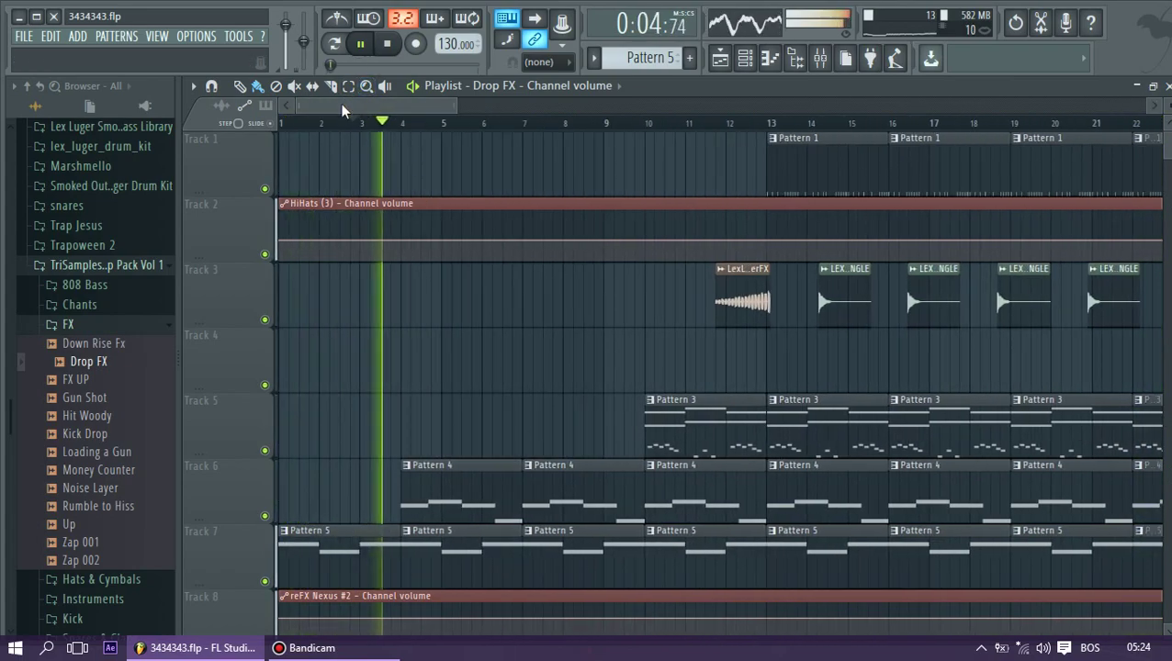
{"action": "left_click", "coordinate": [281, 122]}
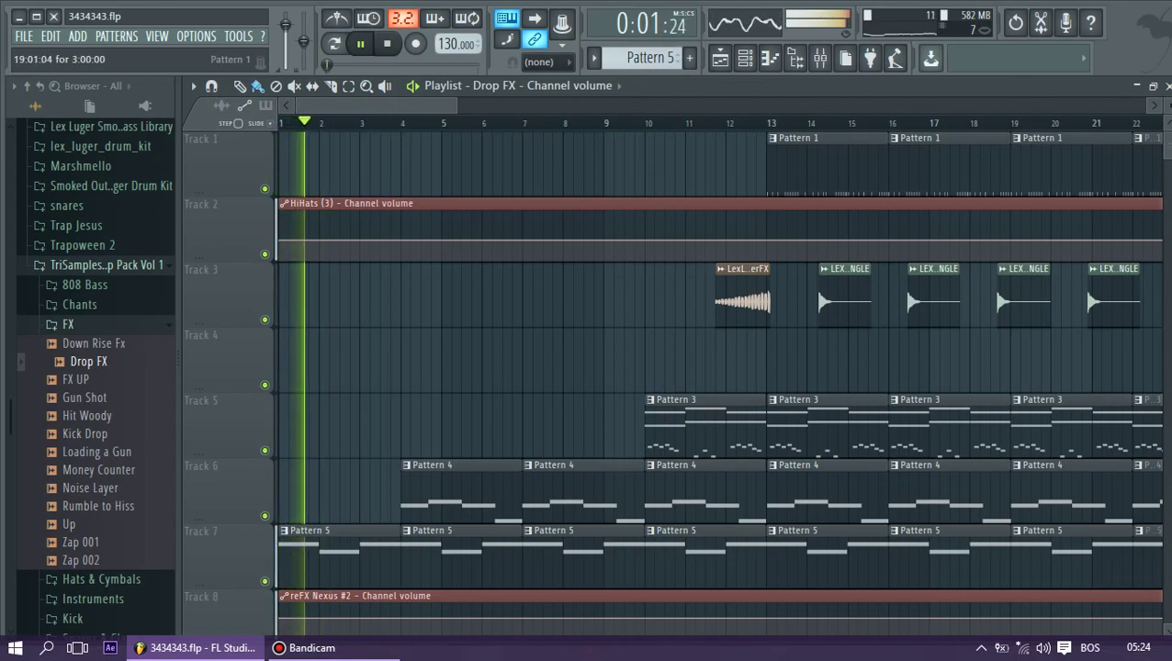
{"action": "scroll", "coordinate": [676, 376], "scroll_direction": "down", "scroll_amount": 5}
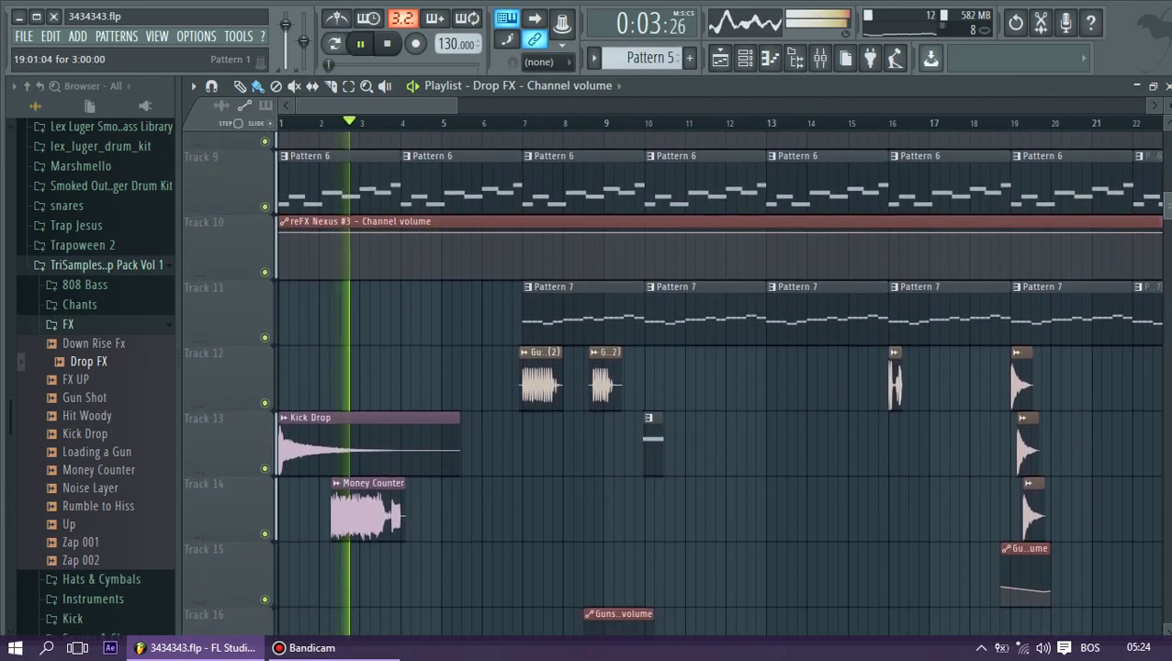
{"action": "scroll", "coordinate": [675, 376], "scroll_direction": "down", "scroll_amount": 3}
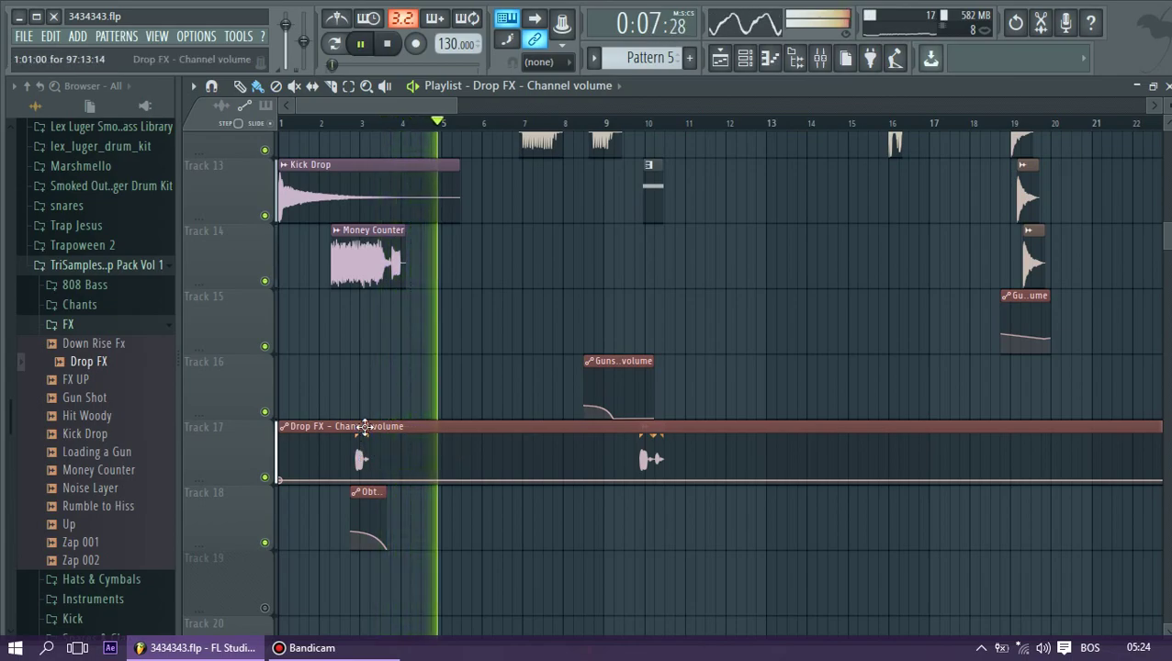
Move the Drop FX automation clip to Track 19 and the ObtzBeatz_Robotoid clip near bar 3 to Track 16
{"action": "left_click_drag", "start_coordinate": [363, 428], "coordinate": [369, 554]}
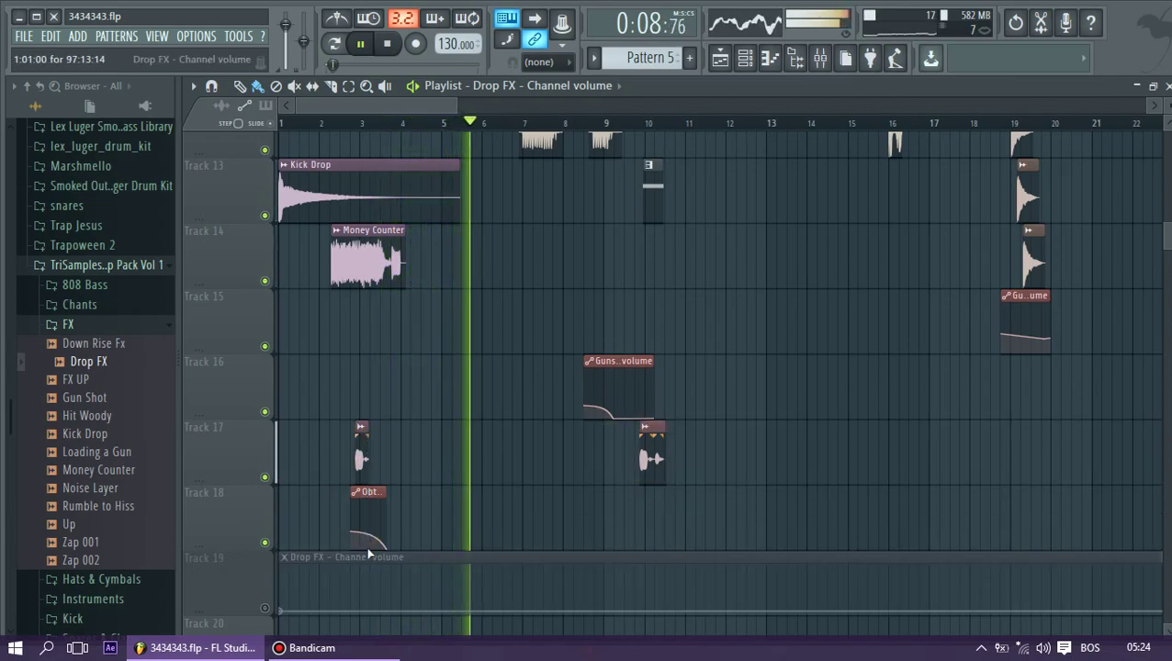
{"action": "left_click", "coordinate": [361, 425]}
{"action": "left_click", "coordinate": [332, 421]}
{"action": "left_click_drag", "start_coordinate": [358, 450], "coordinate": [362, 379]}
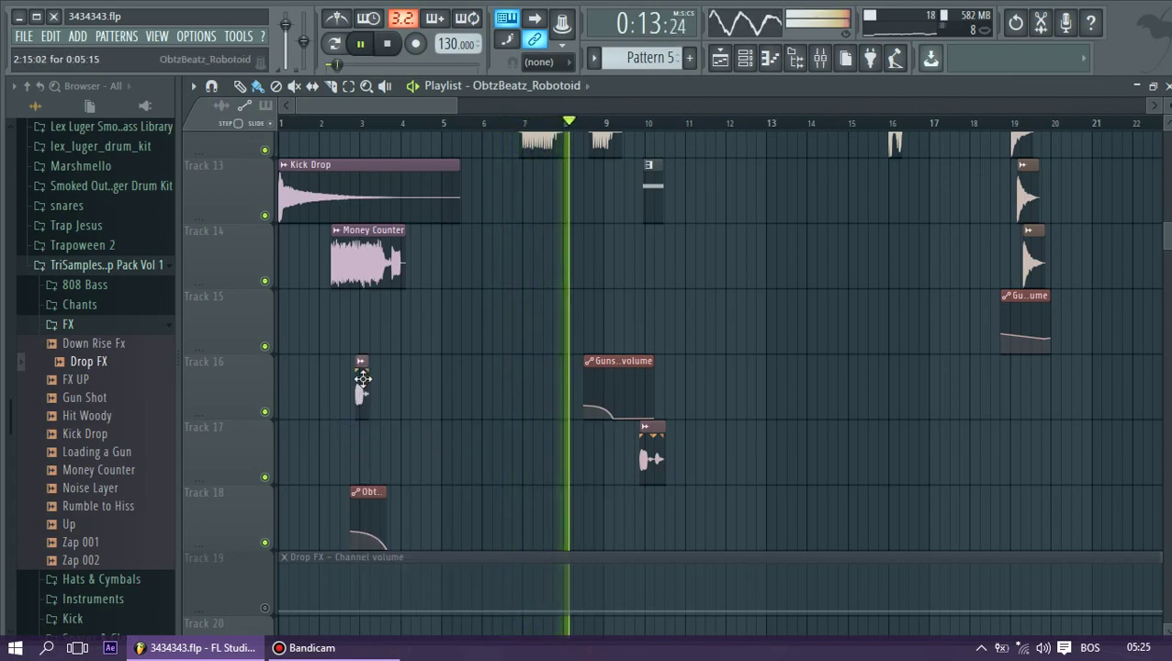
Move the ObtzBeatz_Robotoid clip near bar 10 to Track 15 and place the Drop FX automation clip on Track 17
{"action": "left_click_drag", "start_coordinate": [405, 567], "coordinate": [407, 496]}
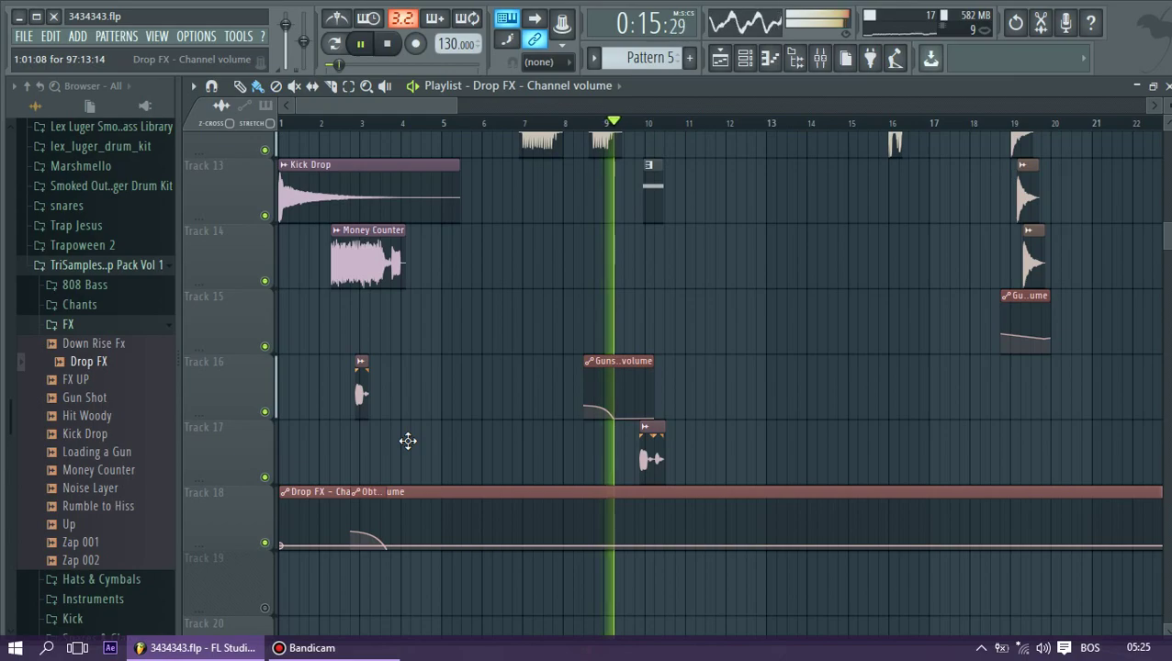
{"action": "left_click_drag", "start_coordinate": [652, 427], "coordinate": [656, 288]}
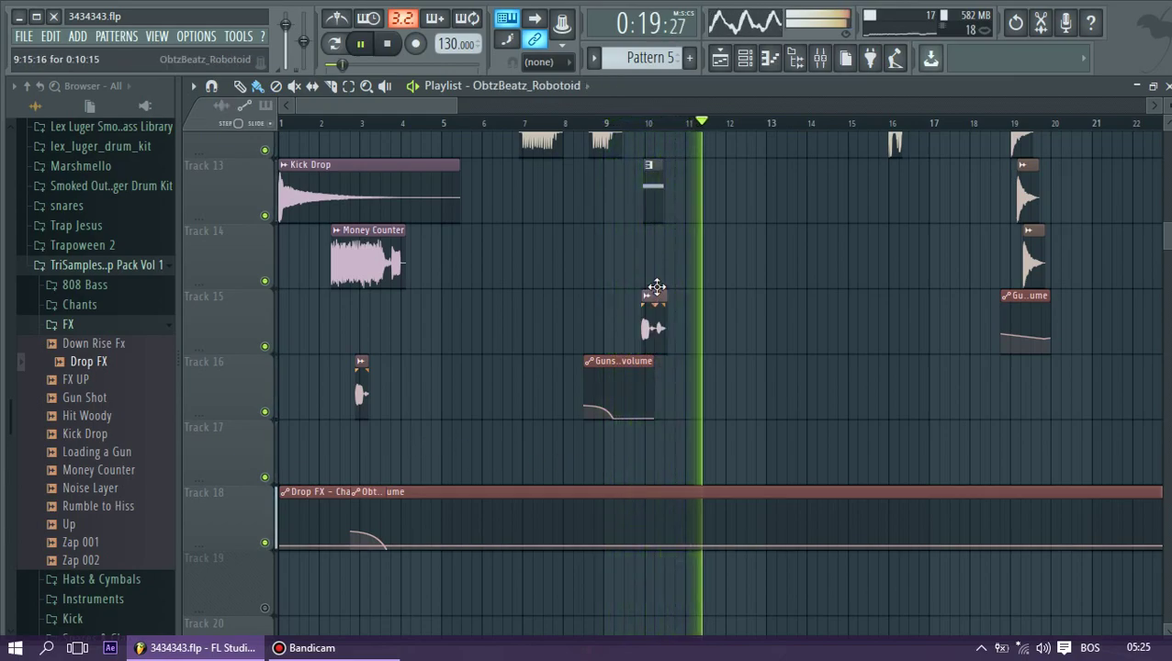
{"action": "left_click_drag", "start_coordinate": [607, 494], "coordinate": [607, 426]}
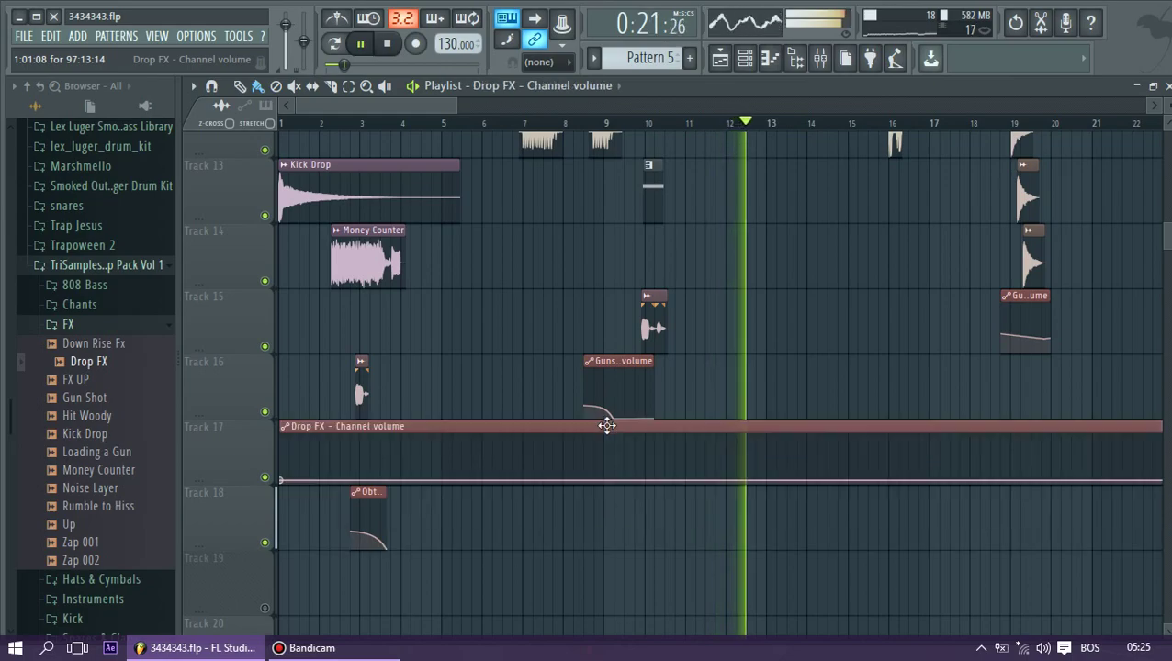
Replay bars 8 to 10 to check the rearranged clips on Tracks 15 to 17
{"action": "left_click", "coordinate": [633, 124]}
{"action": "scroll", "coordinate": [640, 317], "scroll_direction": "down", "scroll_amount": 6}
{"action": "scroll", "coordinate": [643, 321], "scroll_direction": "up", "scroll_amount": 6}
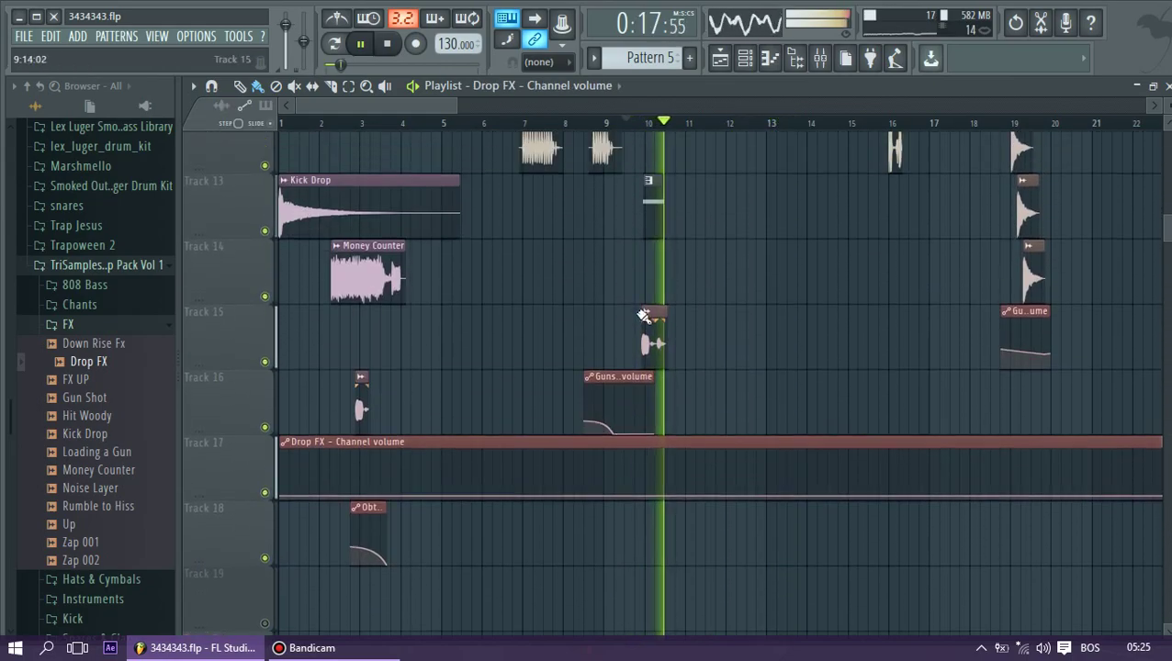
{"action": "scroll", "coordinate": [643, 315], "scroll_direction": "up", "scroll_amount": 2}
{"action": "left_click", "coordinate": [592, 123]}
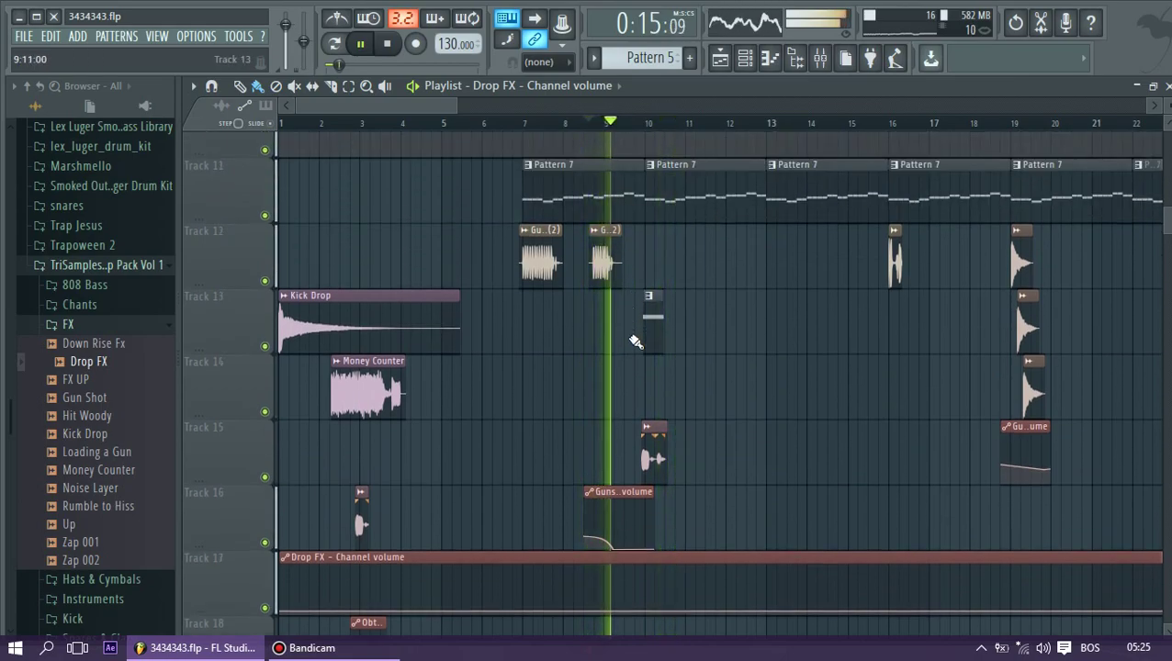
Open the ObtzBeatz_Robotoid channel settings from its clip near bar 3, move the window clear of the clip, and audition the sample's volume
{"action": "left_click", "coordinate": [347, 123]}
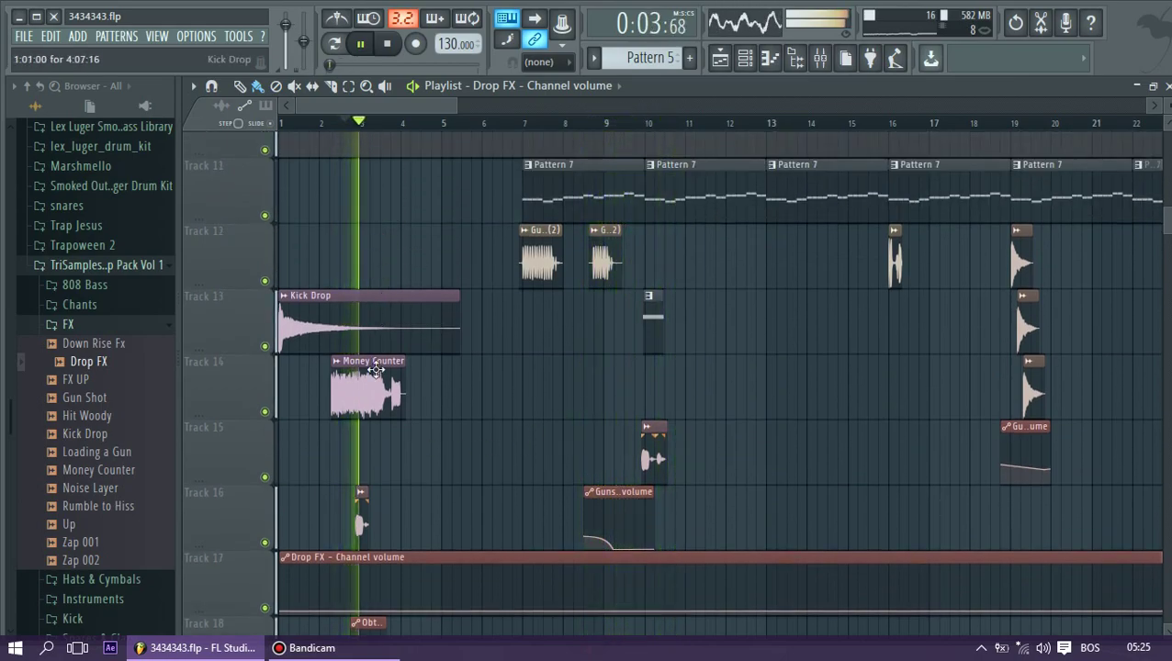
{"action": "scroll", "coordinate": [375, 377], "scroll_direction": "down", "scroll_amount": 2}
{"action": "double_click", "coordinate": [362, 401]}
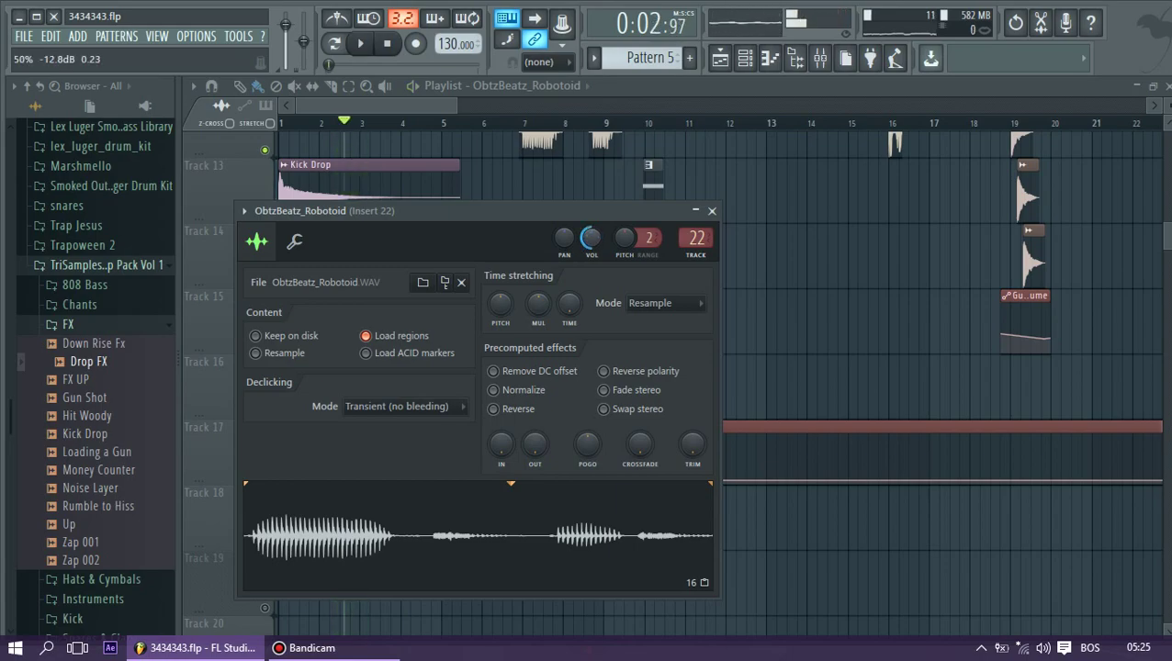
{"action": "left_click_drag", "start_coordinate": [561, 210], "coordinate": [813, 178]}
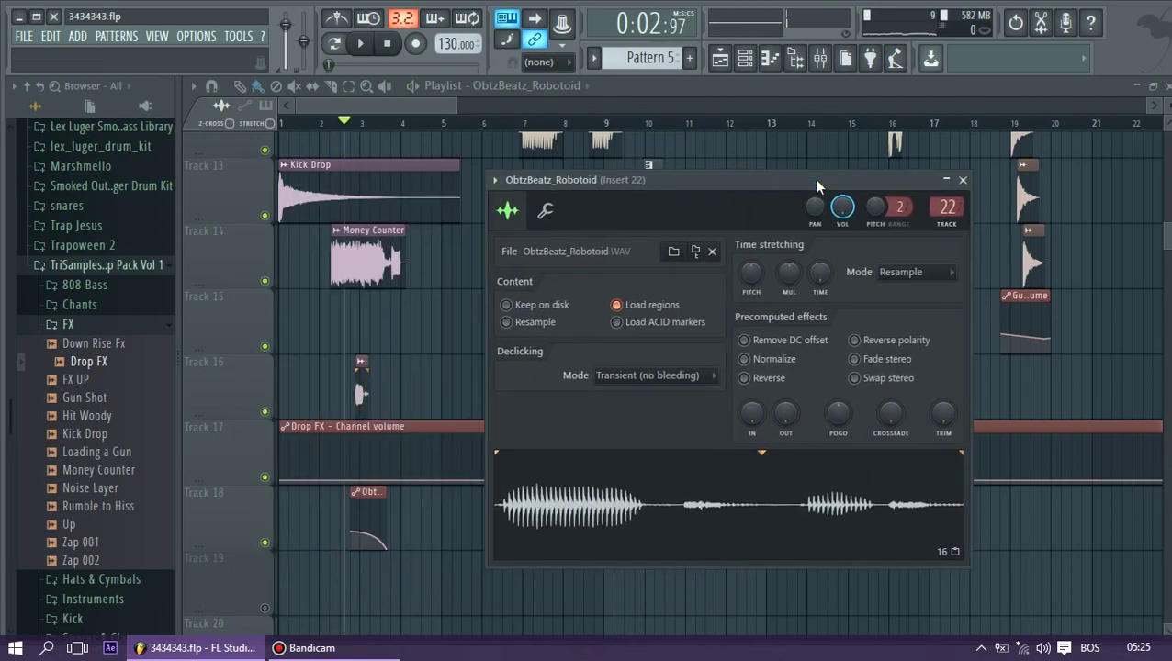
{"action": "key", "text": "space"}
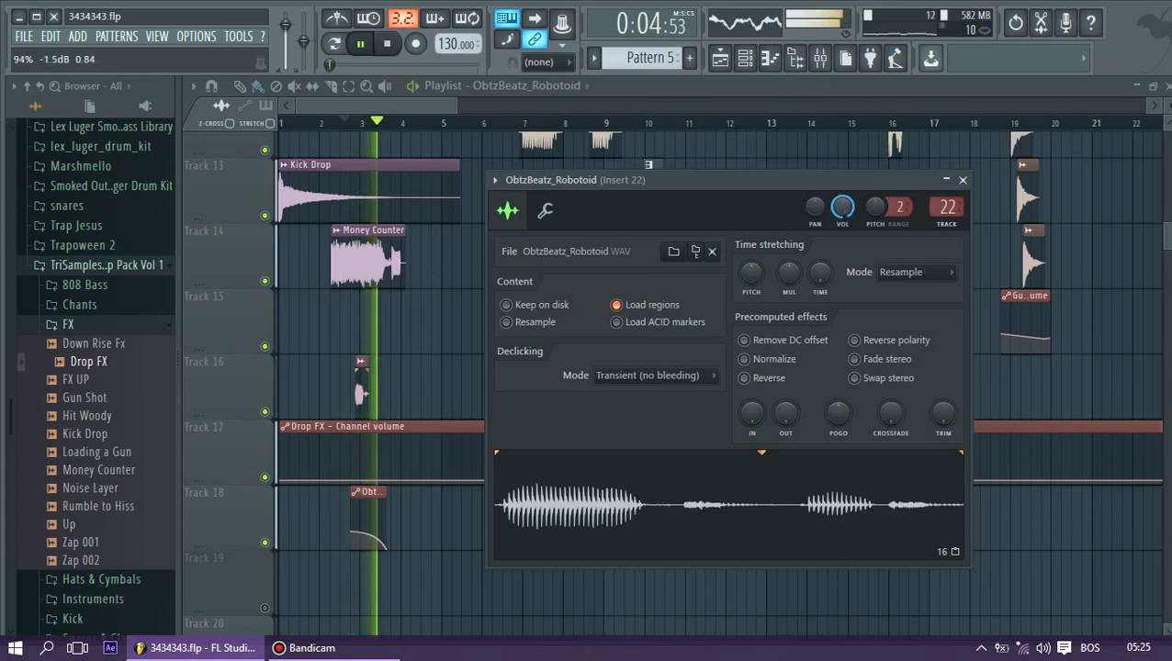
{"action": "key", "text": "space"}
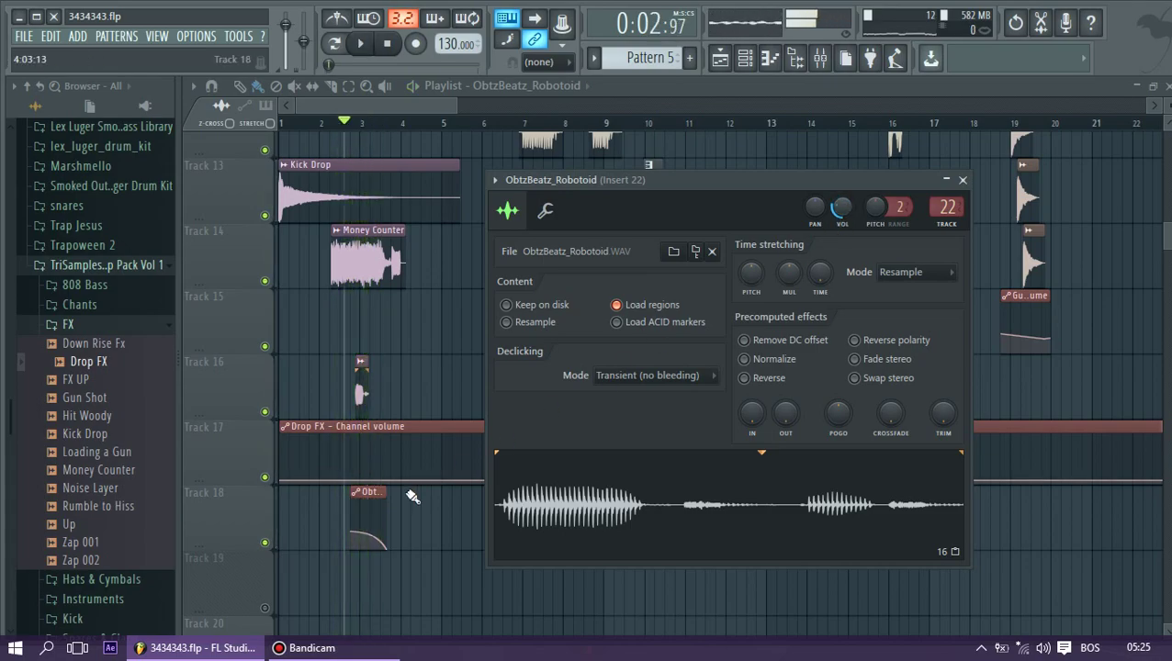
Reshape the ObtzBeatz_Robotoid volume automation on Track 18 to fall from about 57% to 21%, and replay it
{"action": "left_click", "coordinate": [388, 546]}
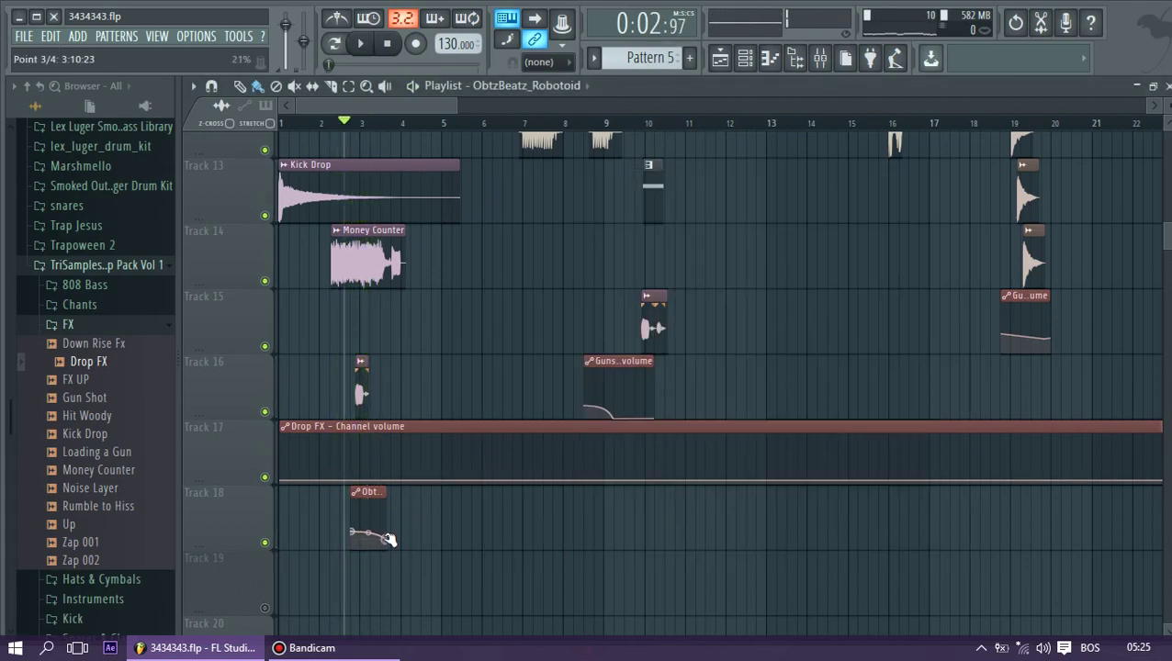
{"action": "left_click_drag", "start_coordinate": [385, 538], "coordinate": [386, 536]}
{"action": "key", "text": "space"}
{"action": "key", "text": "space"}
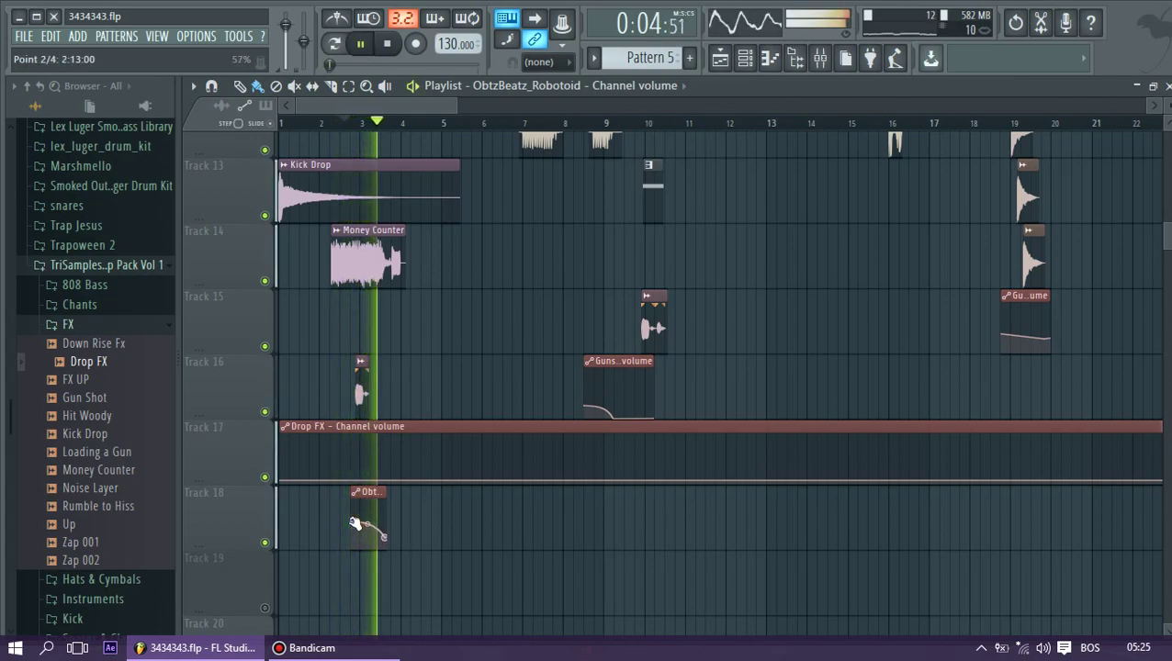
{"action": "key", "text": "space"}
{"action": "key", "text": "space"}
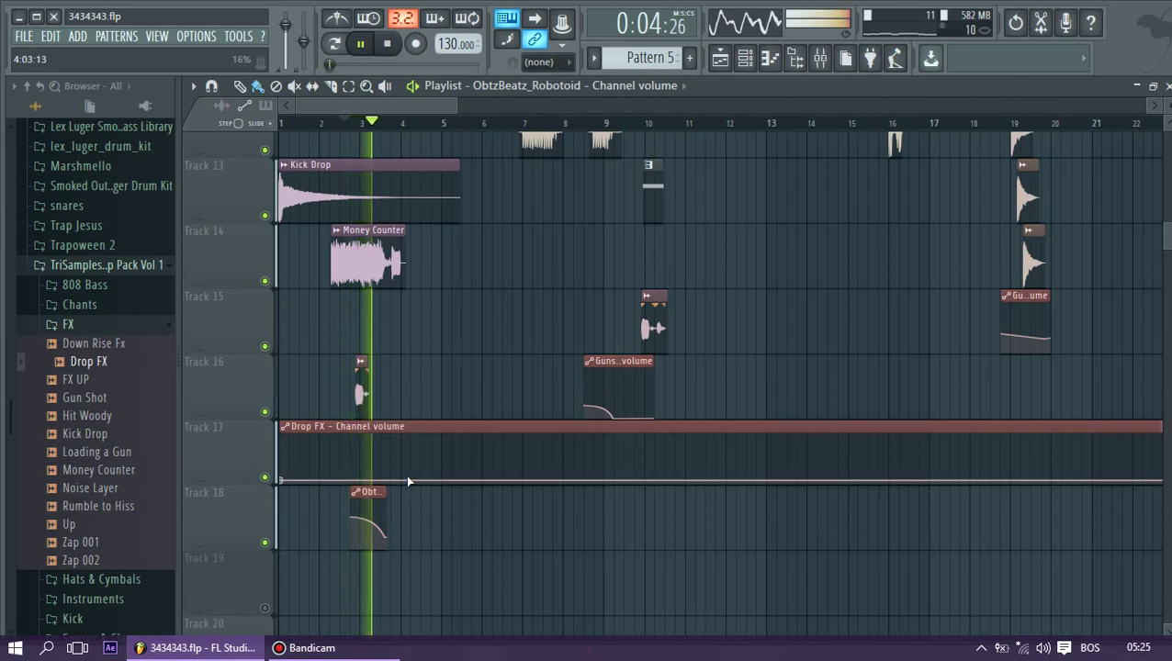
Shift the ObtzBeatz_Robotoid clip on Track 16 and its volume automation together to bar 4, moving the Drop FX automation to Track 19
{"action": "left_click", "coordinate": [361, 369], "text": "ctrl"}
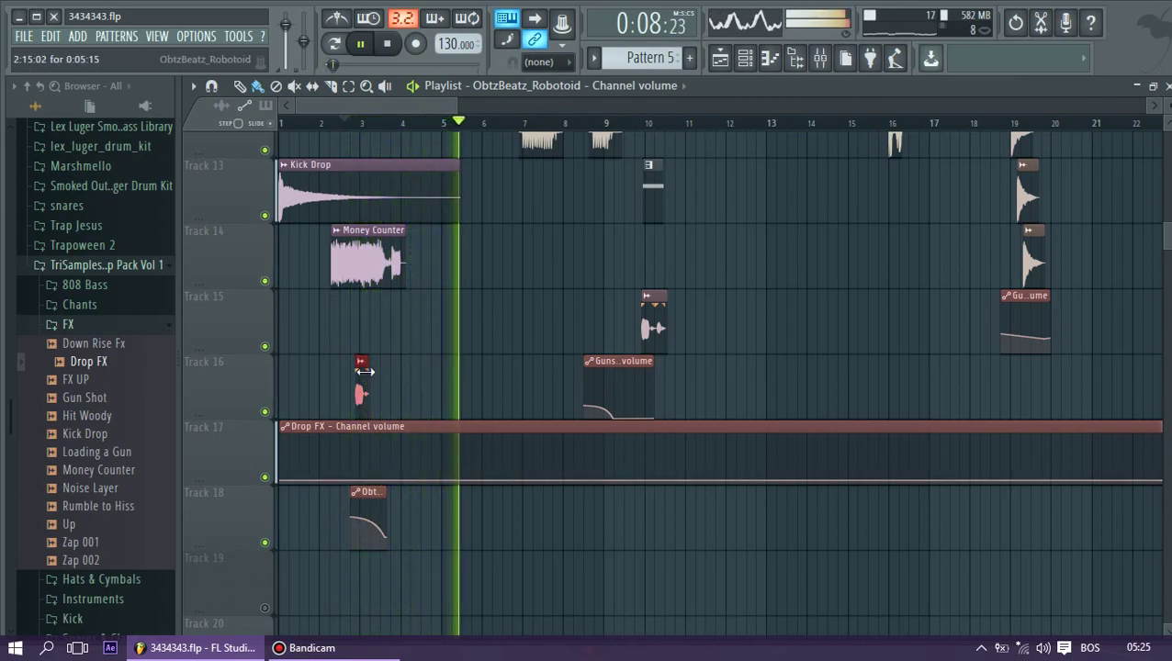
{"action": "left_click_drag", "start_coordinate": [395, 425], "coordinate": [373, 554]}
{"action": "left_click_drag", "start_coordinate": [398, 341], "coordinate": [418, 494]}
{"action": "key", "text": "space"}
{"action": "key", "text": "space"}
{"action": "right_click", "coordinate": [415, 365]}
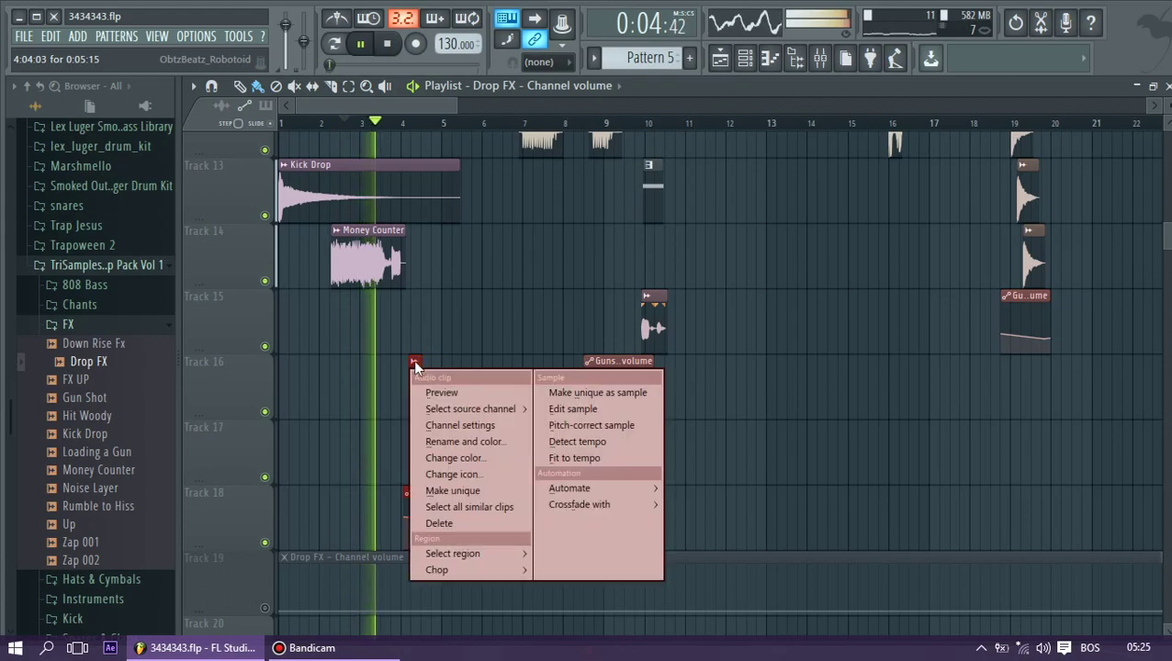
{"action": "left_click", "coordinate": [248, 384]}
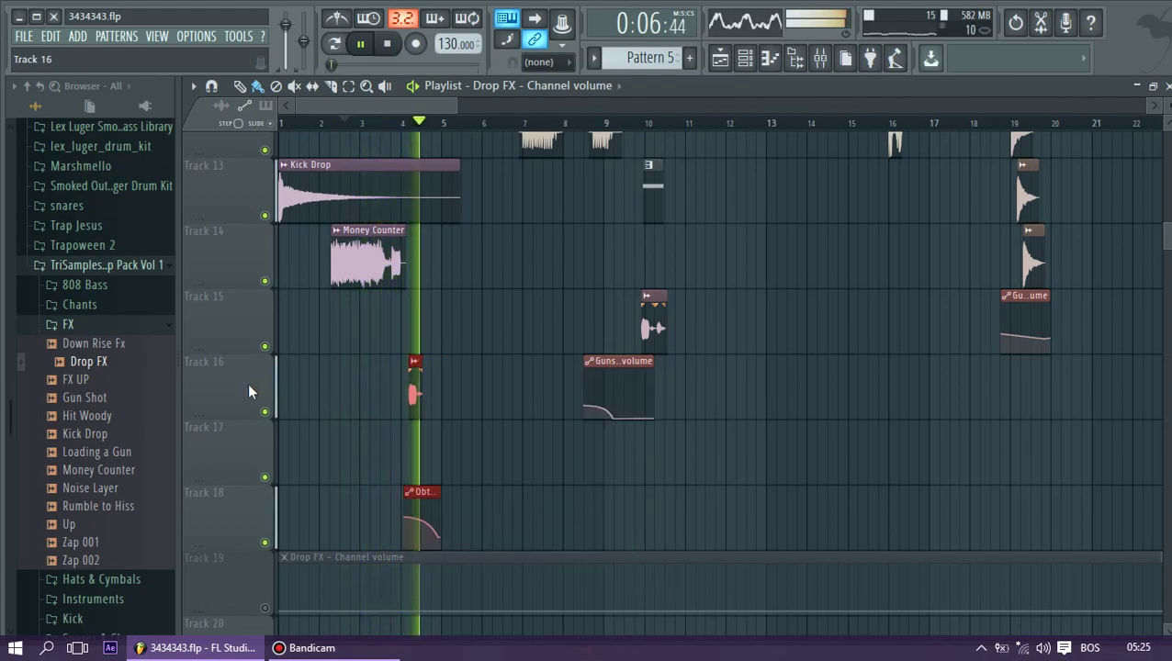
{"action": "left_click_drag", "start_coordinate": [412, 393], "coordinate": [405, 395]}
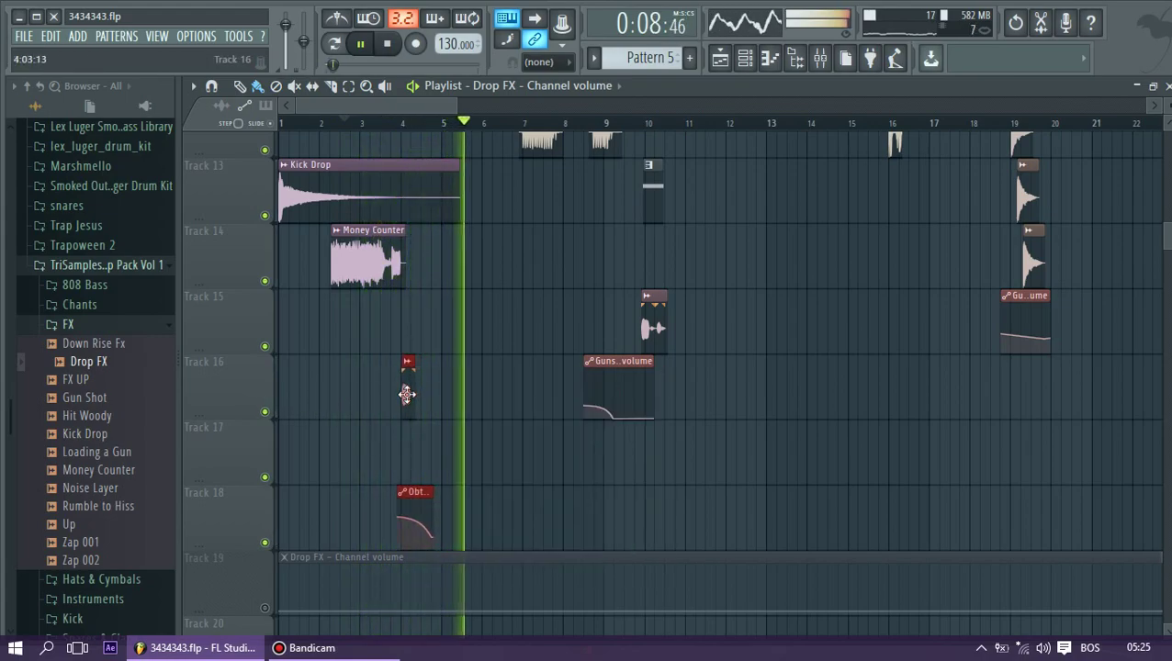
Return the Drop FX automation clip to Track 17 and play the ObtzBeatz_Robotoid clips near bars 4 and 27
{"action": "left_click", "coordinate": [368, 123]}
{"action": "left_click_drag", "start_coordinate": [326, 557], "coordinate": [335, 392]}
{"action": "left_click_drag", "start_coordinate": [454, 106], "coordinate": [946, 106]}
{"action": "left_click", "coordinate": [544, 123]}
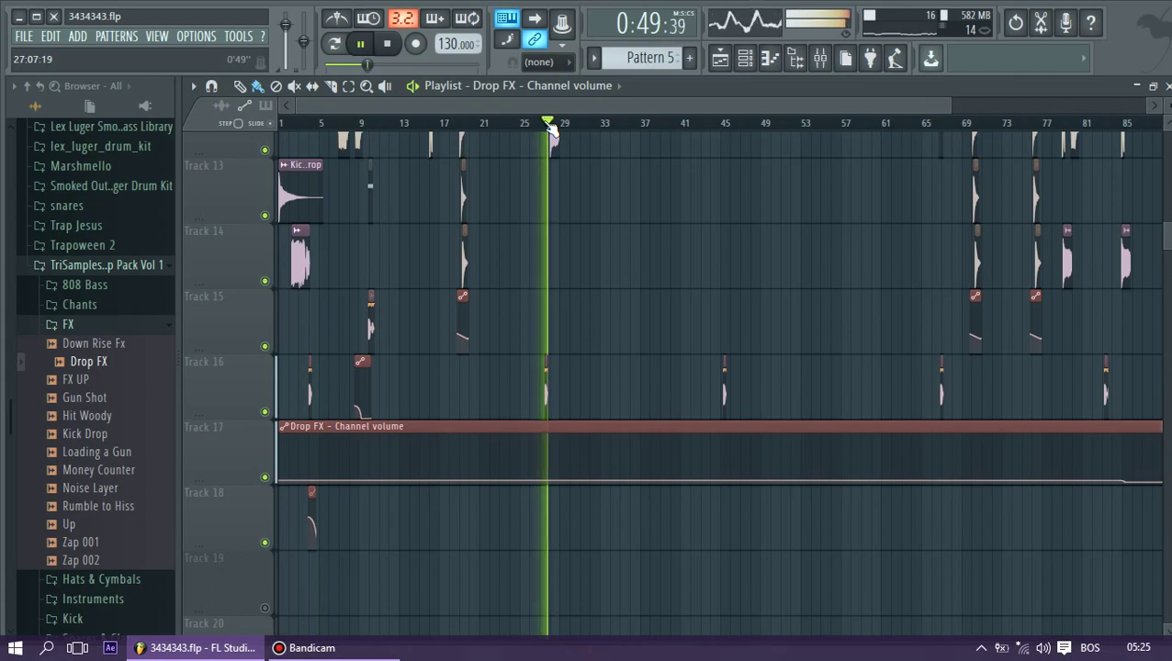
{"action": "key", "text": "space"}
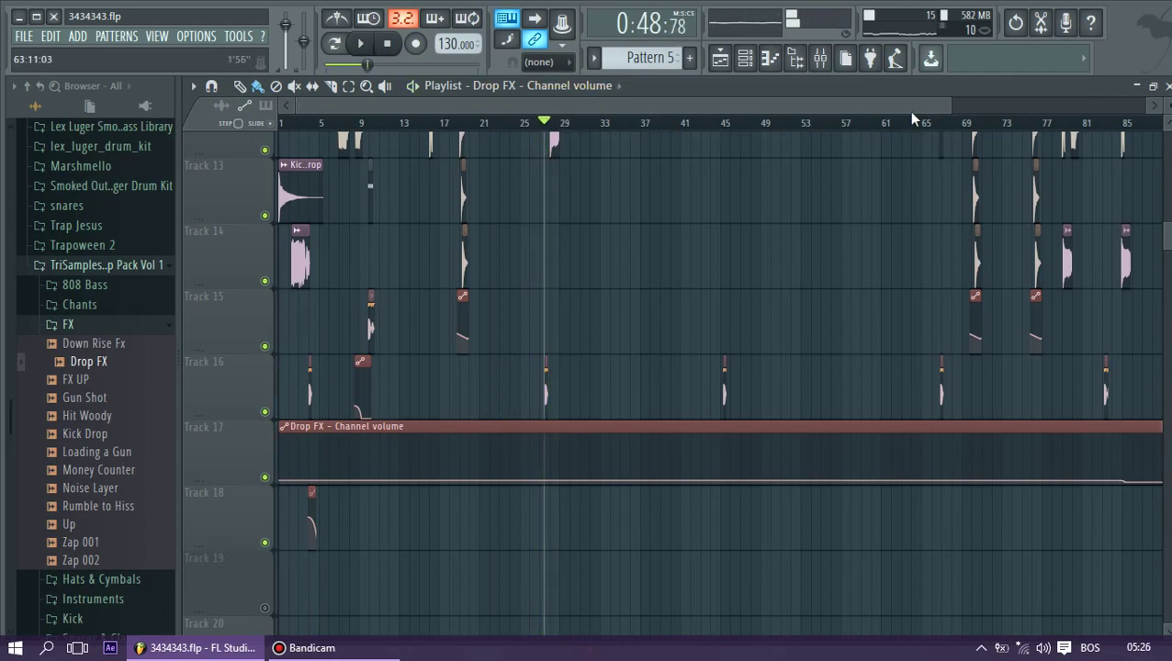
Delete the four ObtzBeatz_Robotoid clips on Track 16 near bars 27, 45, 66 and 83
{"action": "left_click_drag", "start_coordinate": [949, 107], "coordinate": [1097, 229]}
{"action": "right_click", "coordinate": [893, 395]}
{"action": "right_click", "coordinate": [771, 395]}
{"action": "right_click", "coordinate": [609, 395]}
{"action": "right_click", "coordinate": [476, 395]}
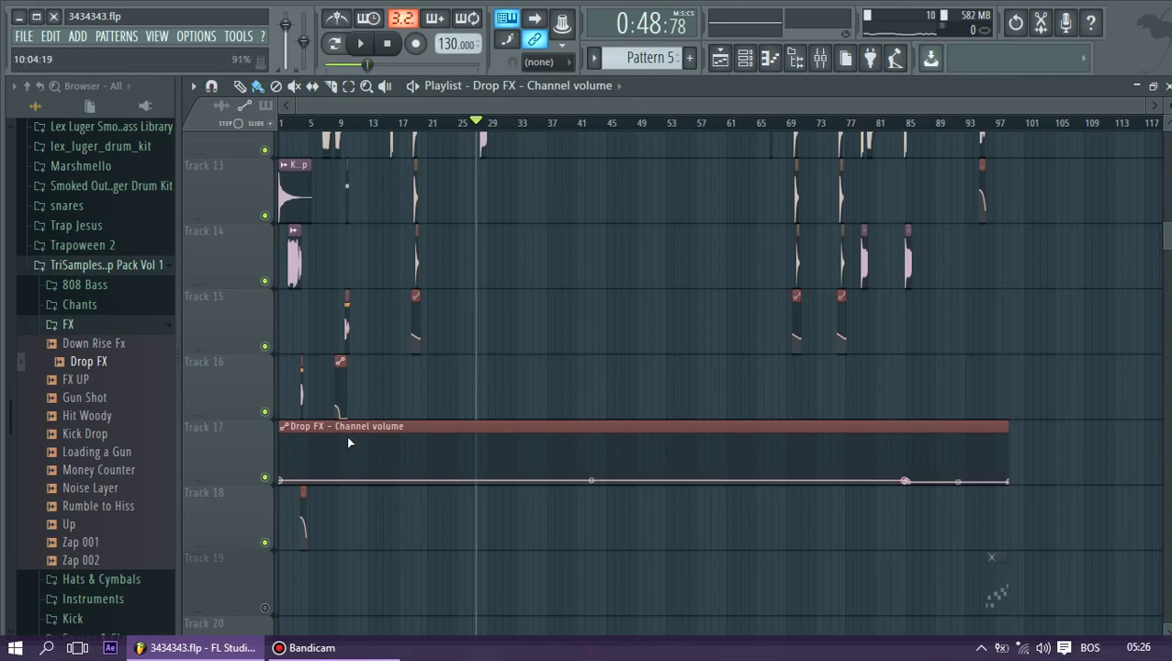
Copy the bar 4 Robotoid clip with its automation to bars 36, 62 and 88, keeping the Drop FX automation on Track 17
{"action": "left_click_drag", "start_coordinate": [340, 427], "coordinate": [325, 576]}
{"action": "left_click_drag", "start_coordinate": [278, 354], "coordinate": [303, 510]}
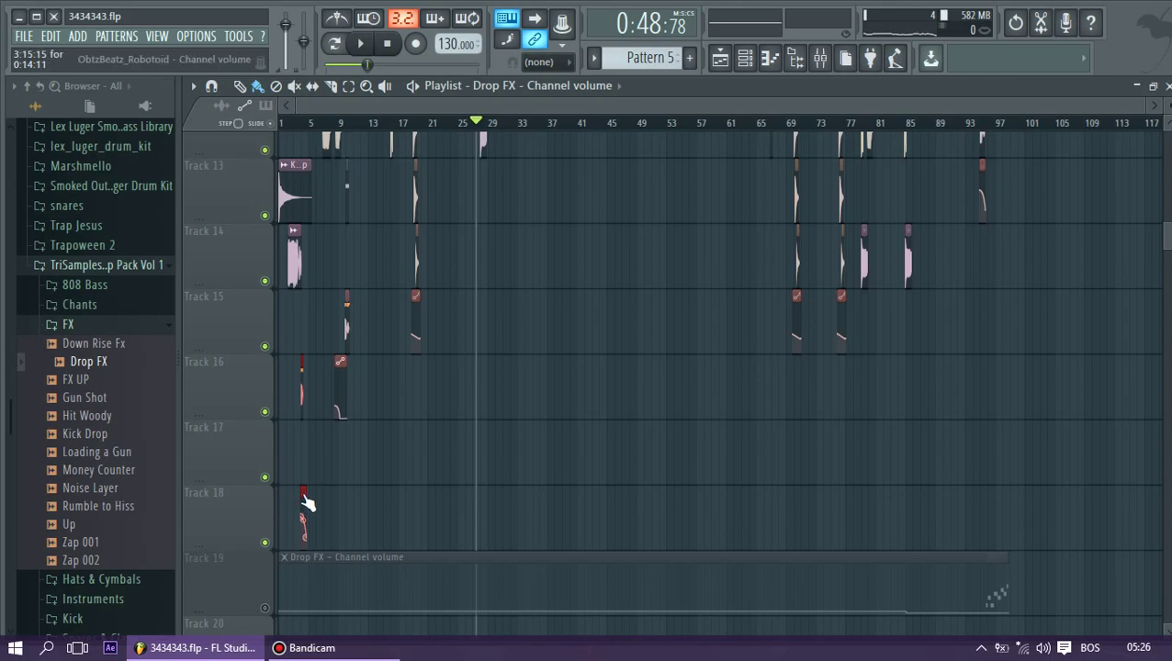
{"action": "left_click_drag", "start_coordinate": [301, 387], "coordinate": [931, 398]}
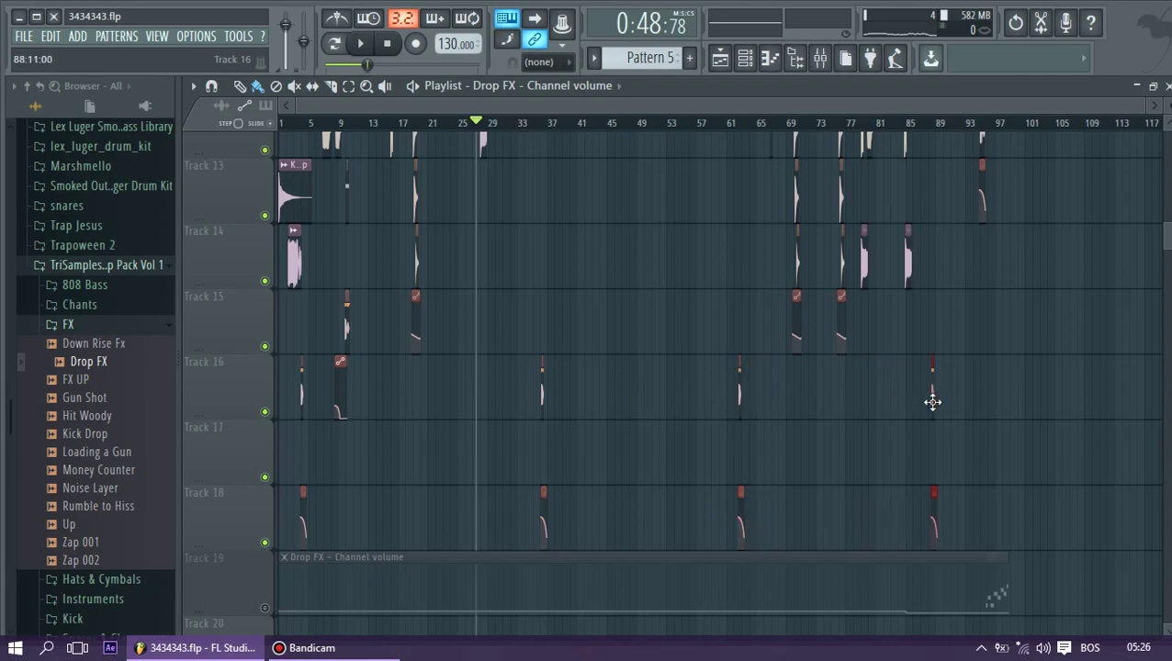
{"action": "left_click_drag", "start_coordinate": [479, 562], "coordinate": [463, 428]}
Play the ObtzBeatz_Robotoid clips near bars 36, 62 and 10 to check their volume fades
{"action": "key", "text": "space"}
{"action": "left_click", "coordinate": [536, 123]}
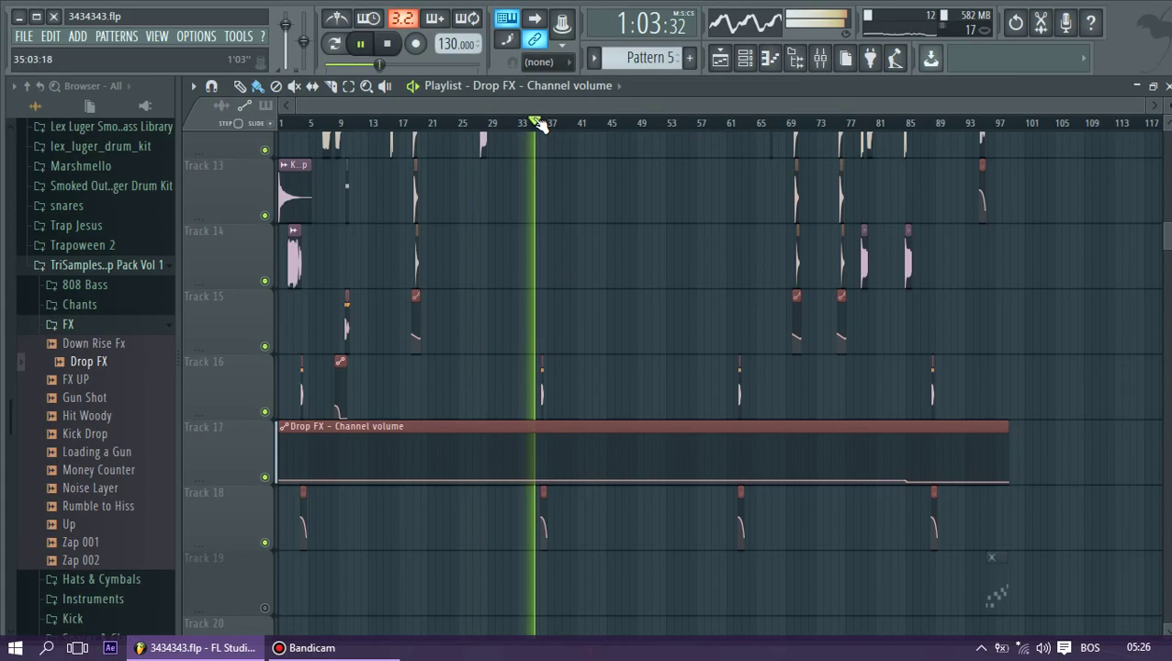
{"action": "mouse_move", "coordinate": [562, 463]}
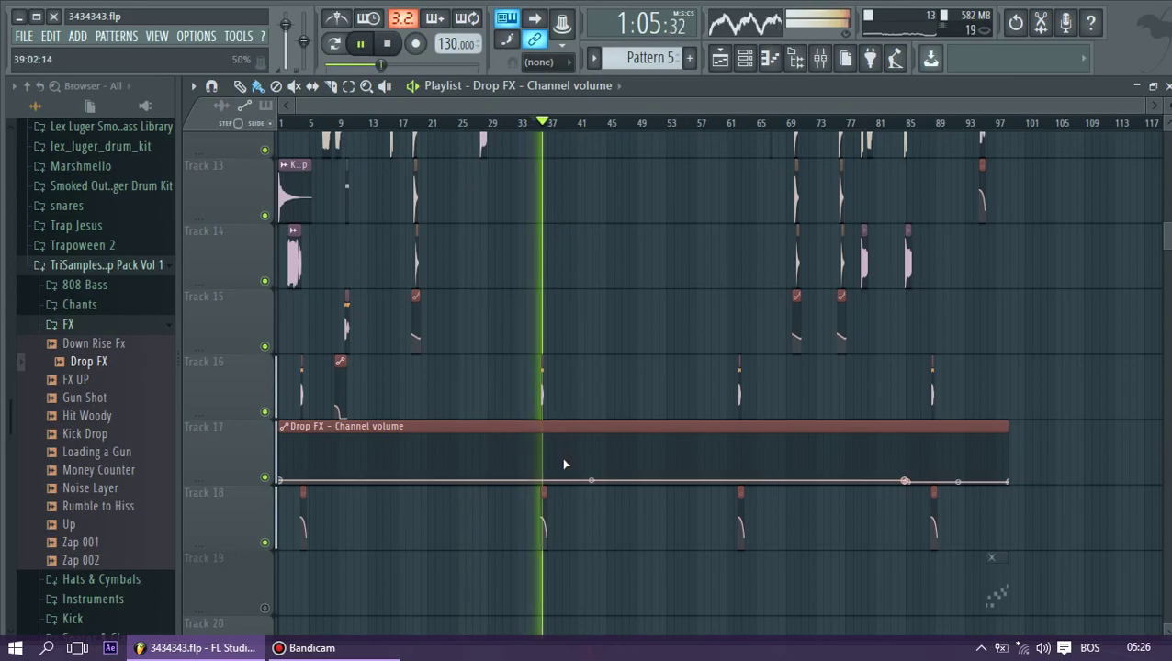
{"action": "left_click", "coordinate": [750, 125]}
{"action": "left_click", "coordinate": [735, 124]}
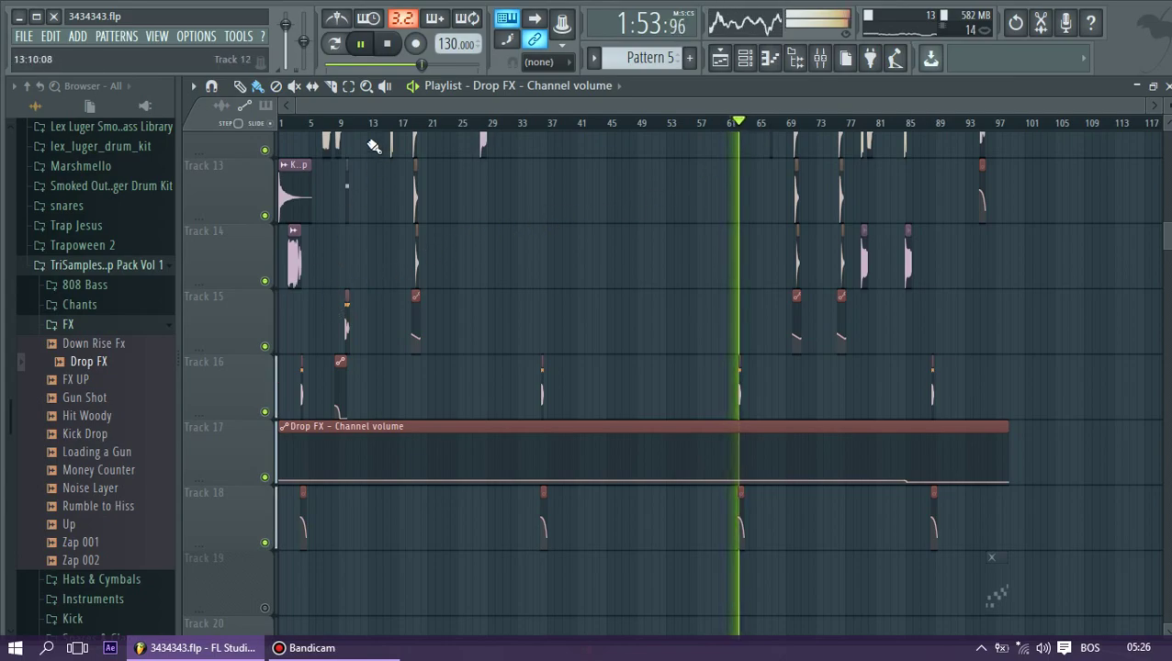
{"action": "left_click", "coordinate": [344, 124]}
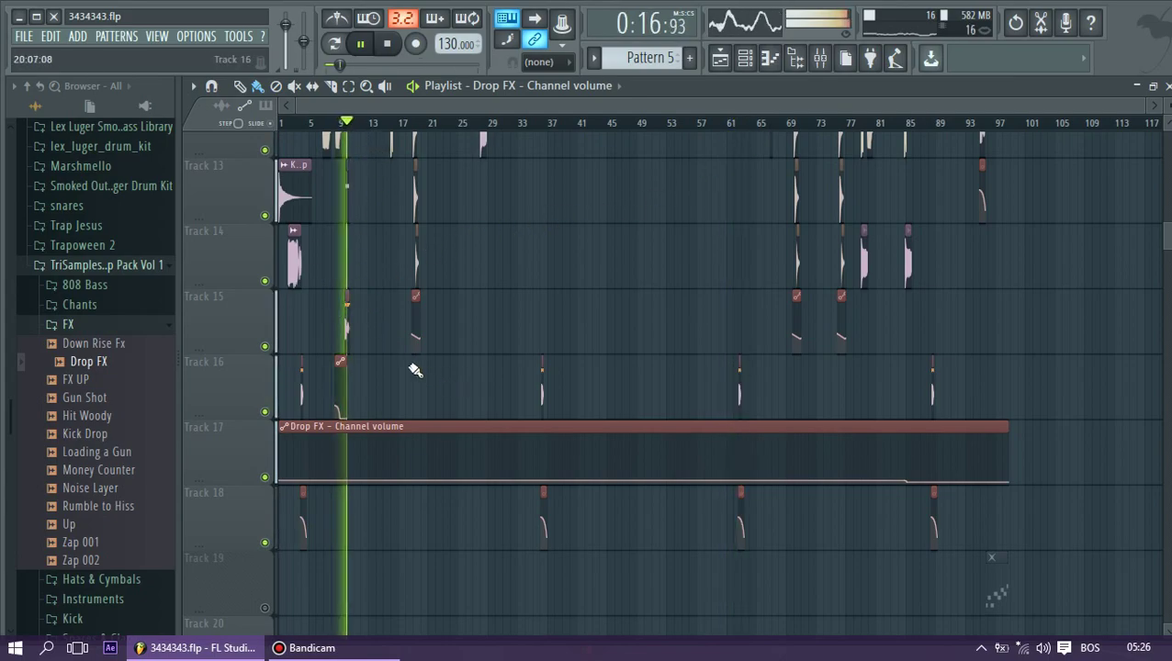
{"action": "key", "text": "space"}
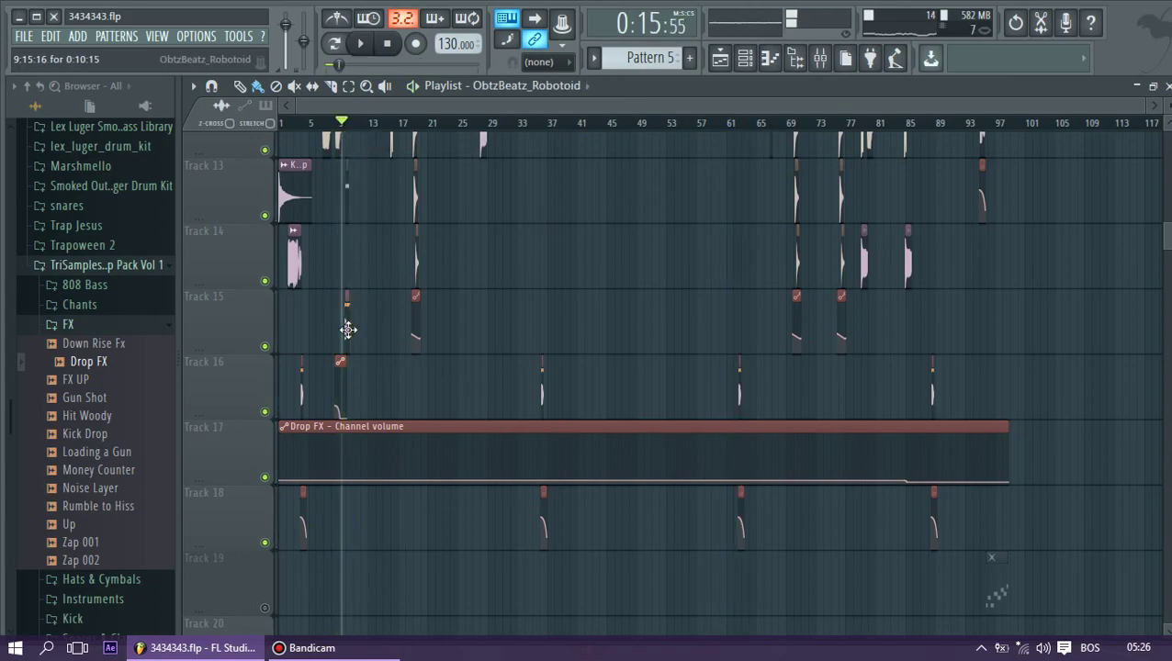
Place a copy of the ObtzBeatz_Robotoid volume automation on Track 18 just before bar 10, and replay that passage
{"action": "scroll", "coordinate": [347, 330], "scroll_direction": "up", "scroll_amount": 2}
{"action": "scroll", "coordinate": [346, 329], "scroll_direction": "down", "scroll_amount": 2}
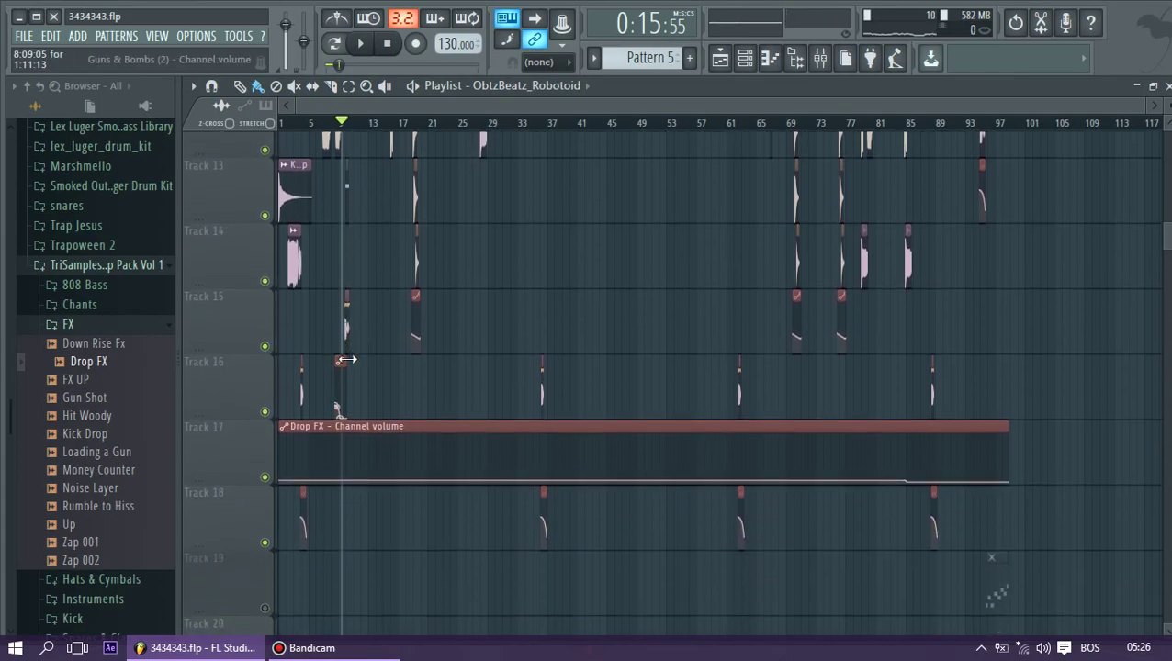
{"action": "left_click_drag", "start_coordinate": [1144, 105], "coordinate": [404, 105]}
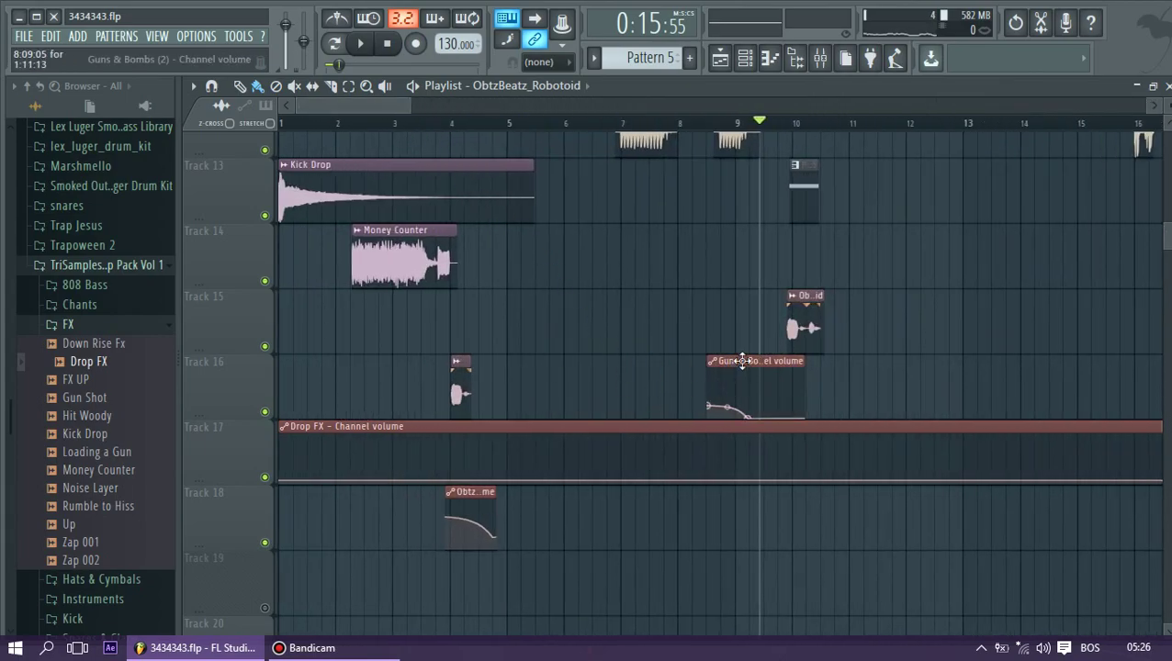
{"action": "left_click", "coordinate": [467, 490]}
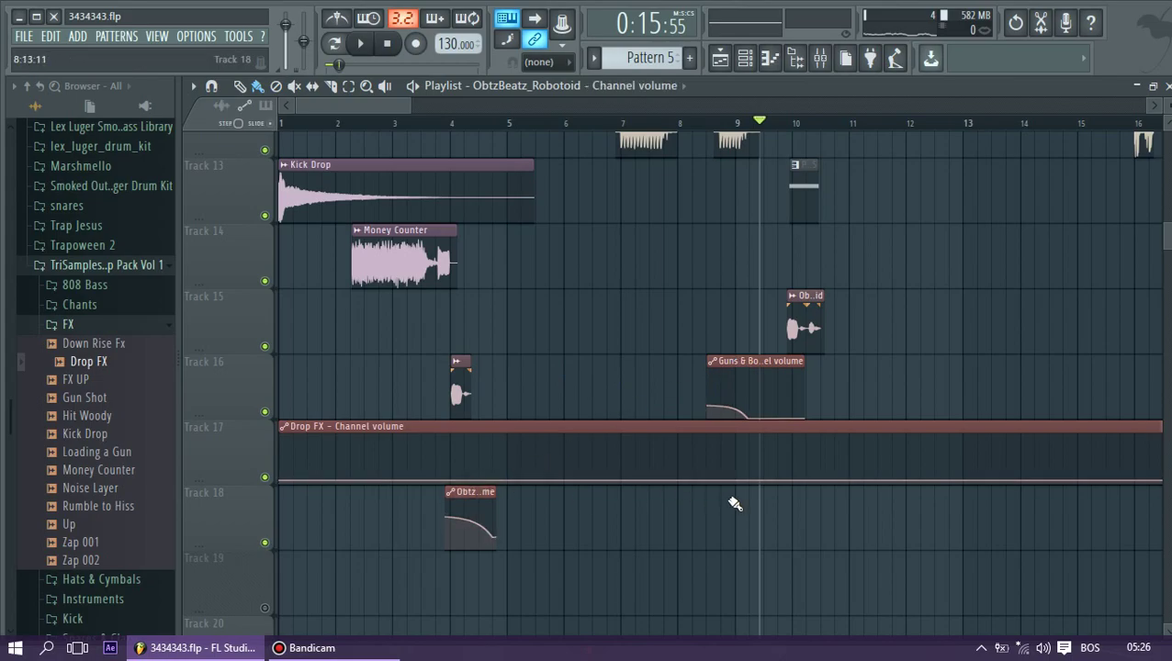
{"action": "left_click", "coordinate": [782, 507]}
{"action": "left_click_drag", "start_coordinate": [797, 491], "coordinate": [808, 491]}
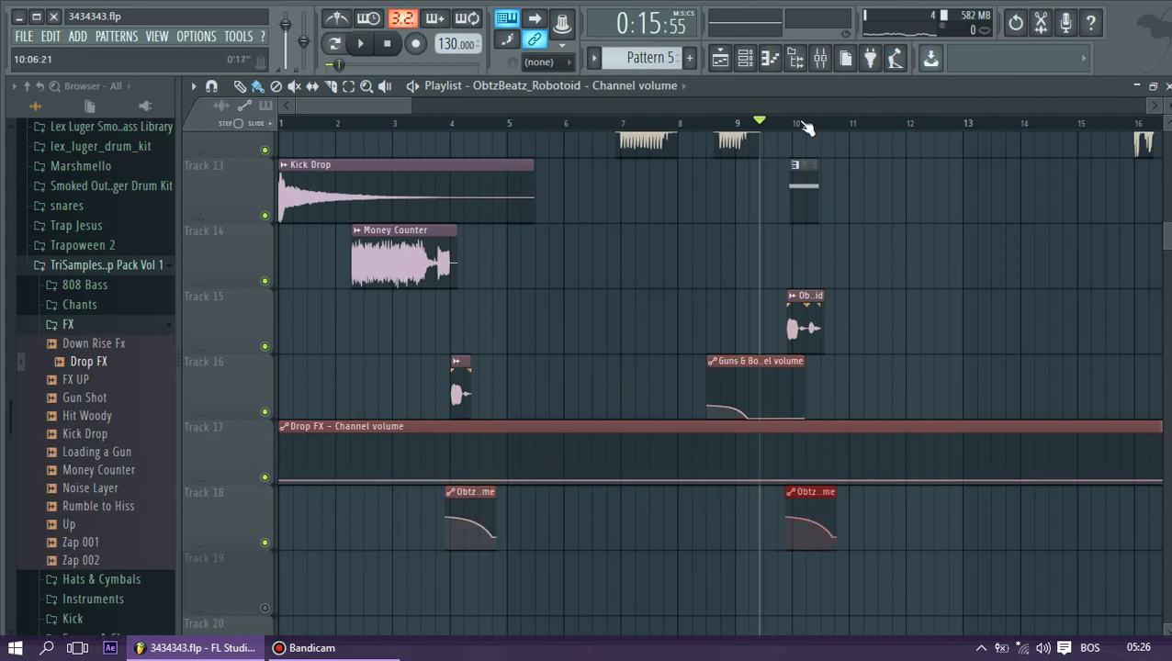
{"action": "key", "text": "space"}
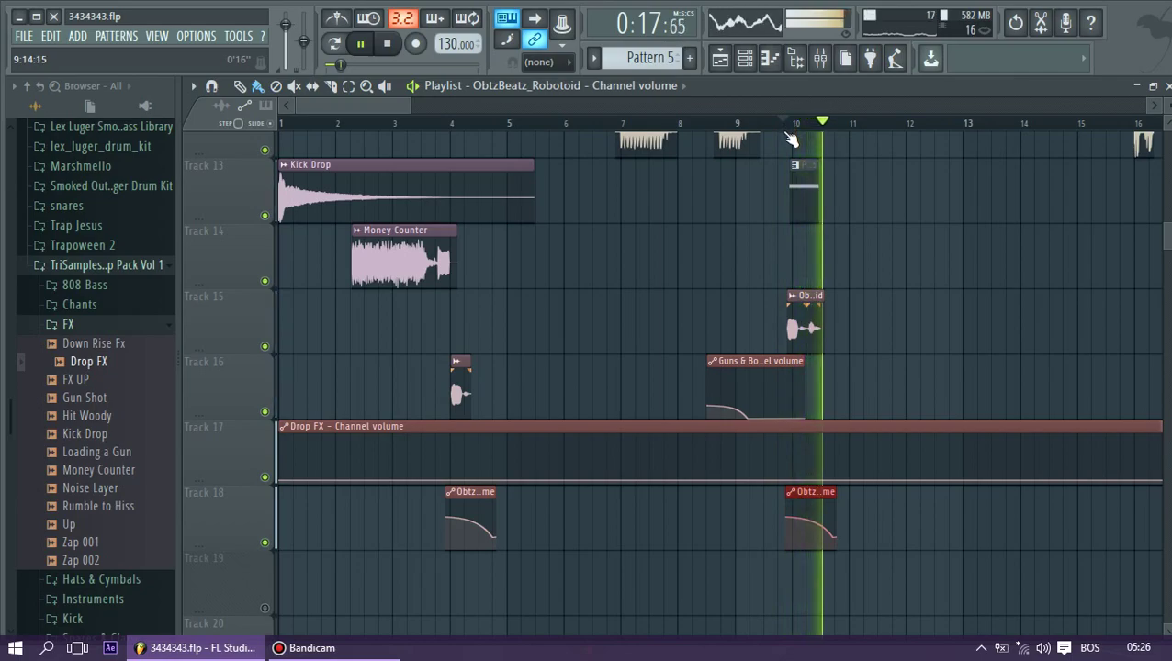
{"action": "key", "text": "space"}
{"action": "key", "text": "space"}
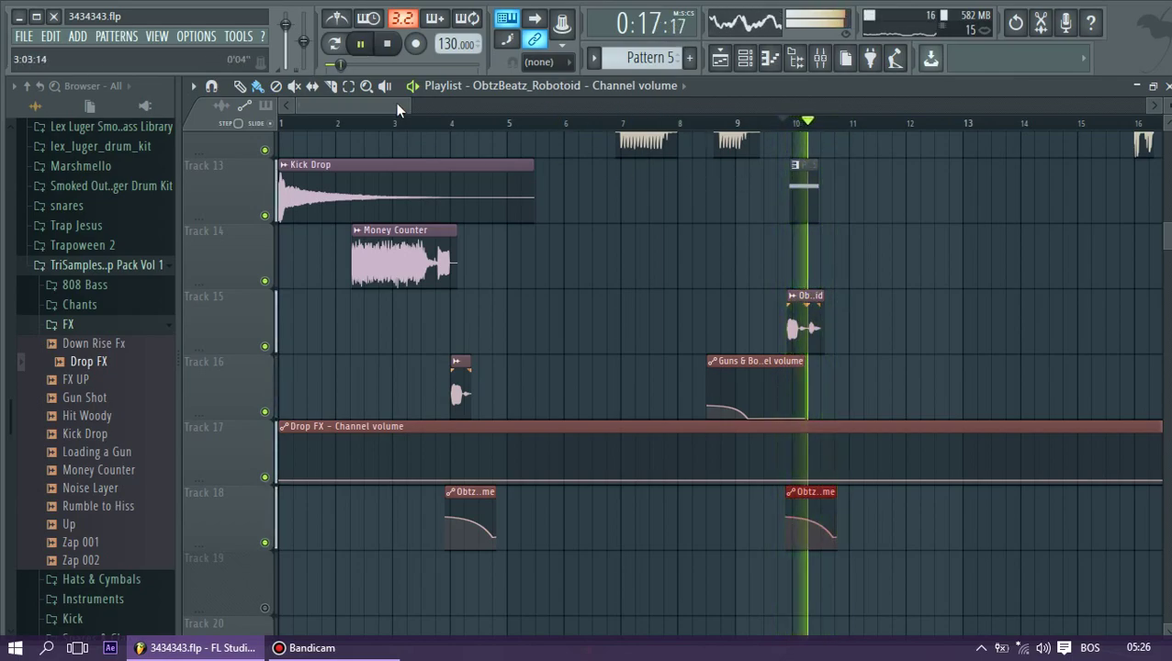
{"action": "key", "text": "space"}
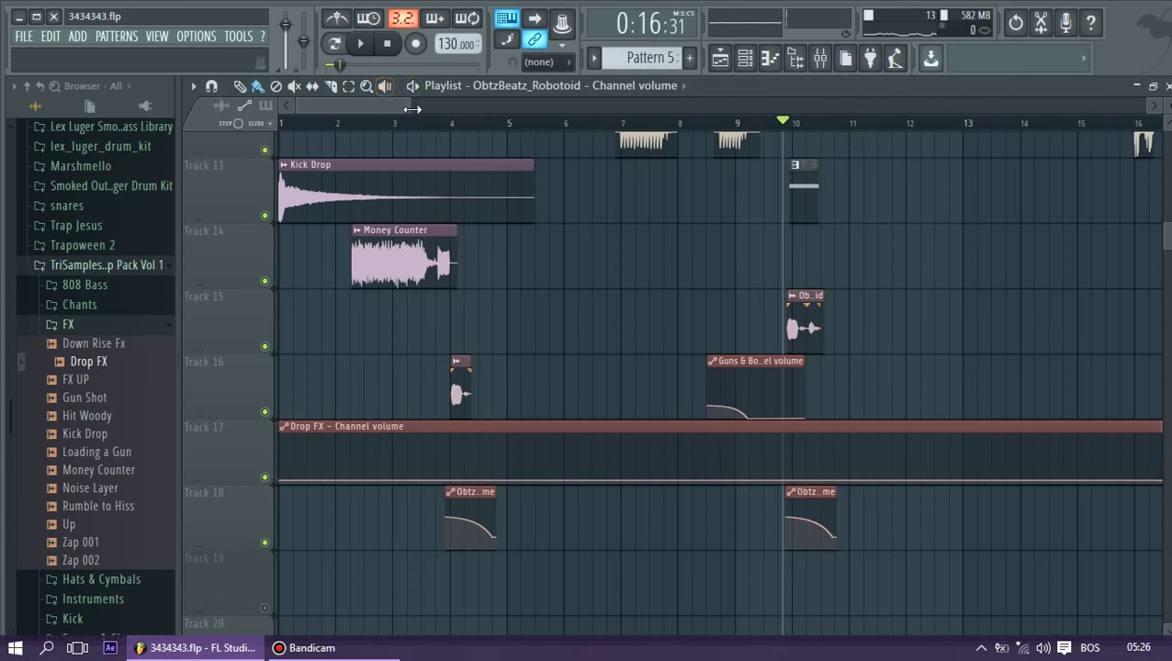
Play the copied ObtzBeatz_Robotoid clips and their automation near bars 36, 62 and 88
{"action": "left_click_drag", "start_coordinate": [393, 108], "coordinate": [614, 111]}
{"action": "left_click", "coordinate": [550, 123]}
{"action": "key", "text": "space"}
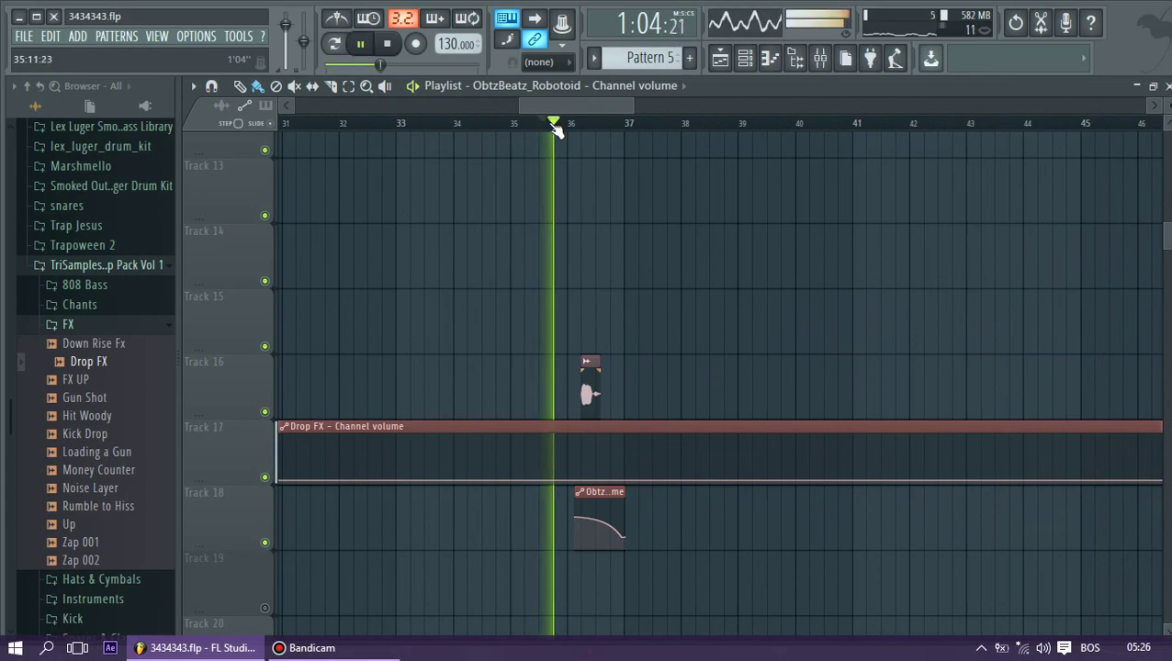
{"action": "left_click_drag", "start_coordinate": [613, 111], "coordinate": [972, 112]}
{"action": "left_click", "coordinate": [473, 123]}
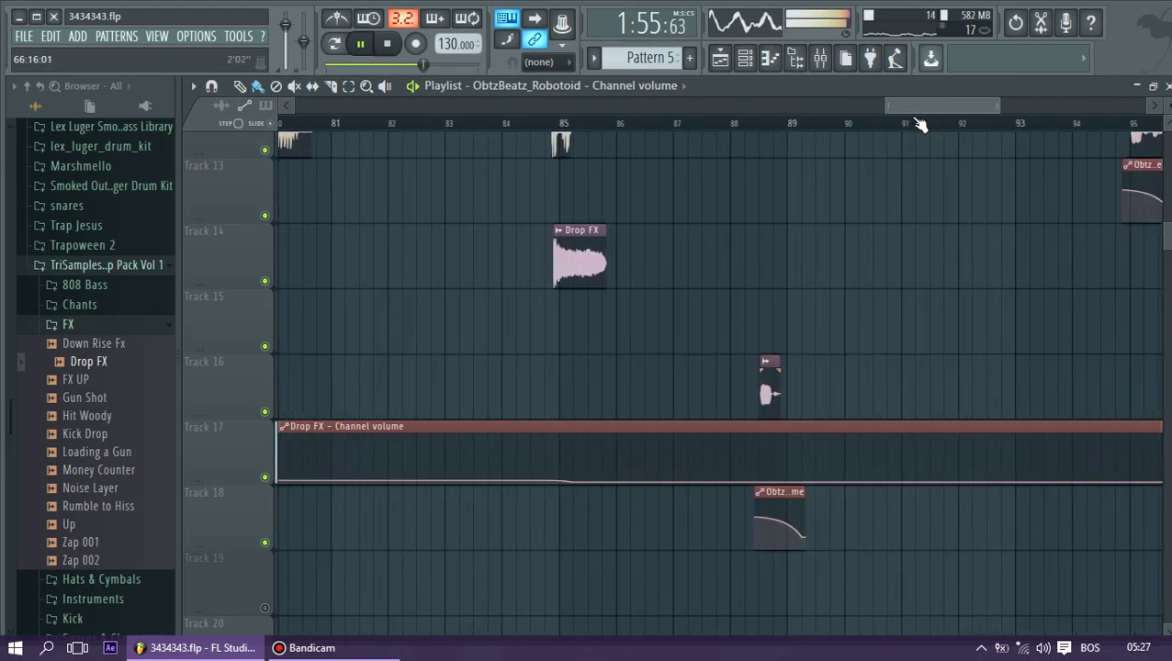
{"action": "left_click", "coordinate": [761, 126]}
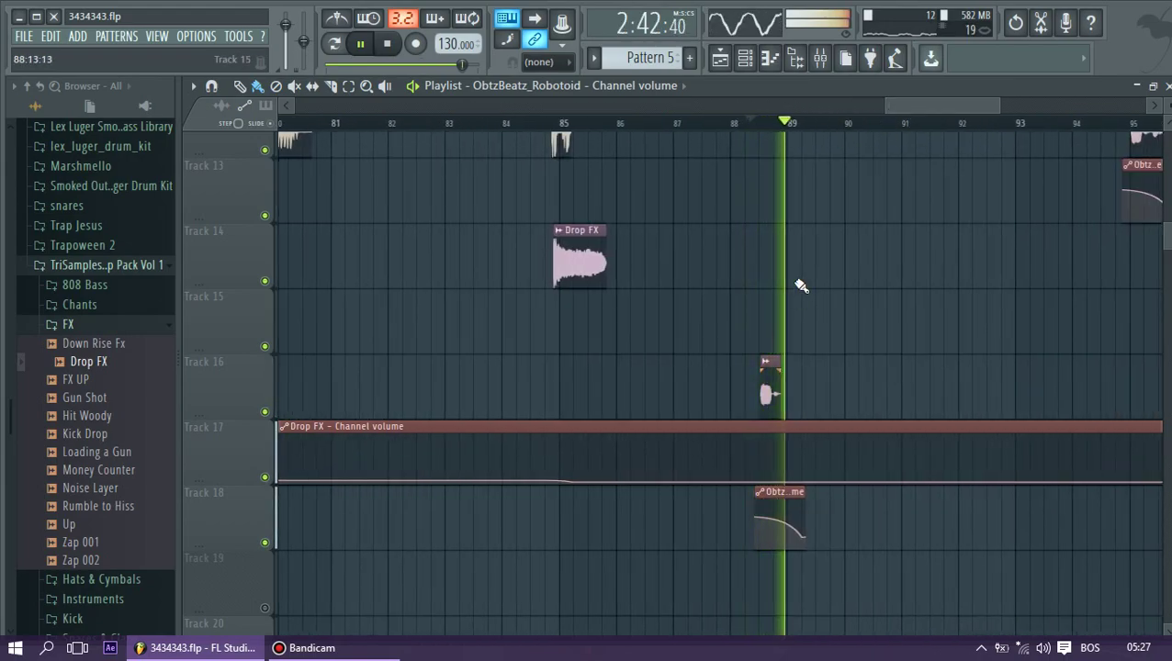
Lengthen the ObtzBeatz_Robotoid clip near bar 88, raise its volume automation's end point to about 34%, and replay it
{"action": "left_click_drag", "start_coordinate": [897, 114], "coordinate": [922, 112]}
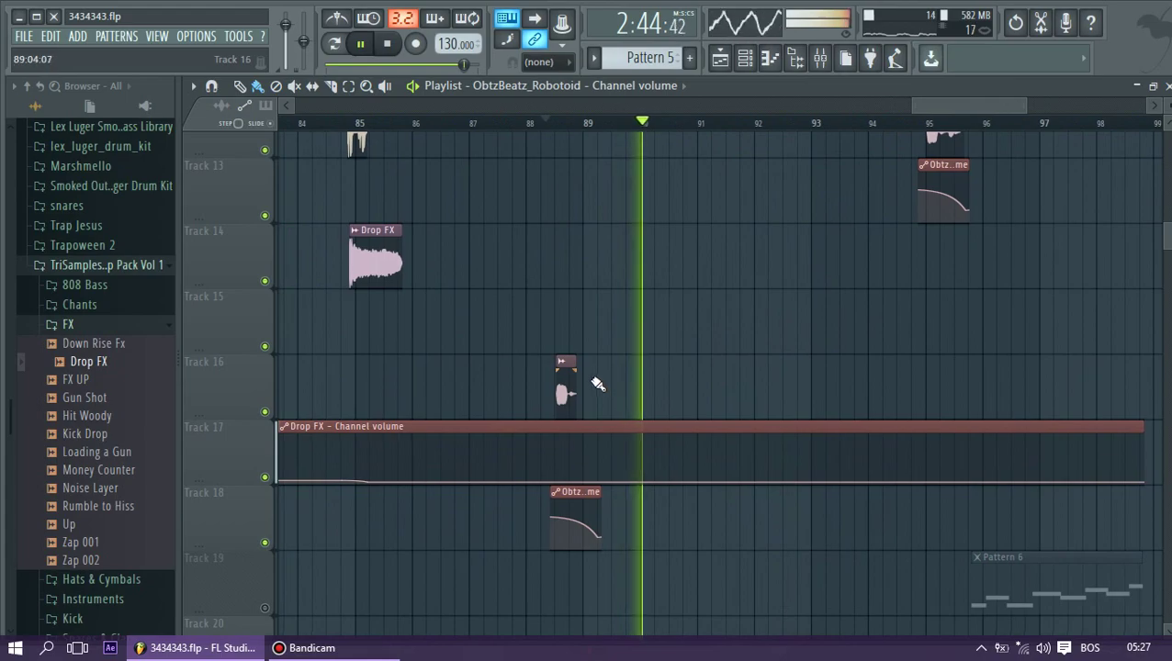
{"action": "left_click_drag", "start_coordinate": [576, 381], "coordinate": [592, 382]}
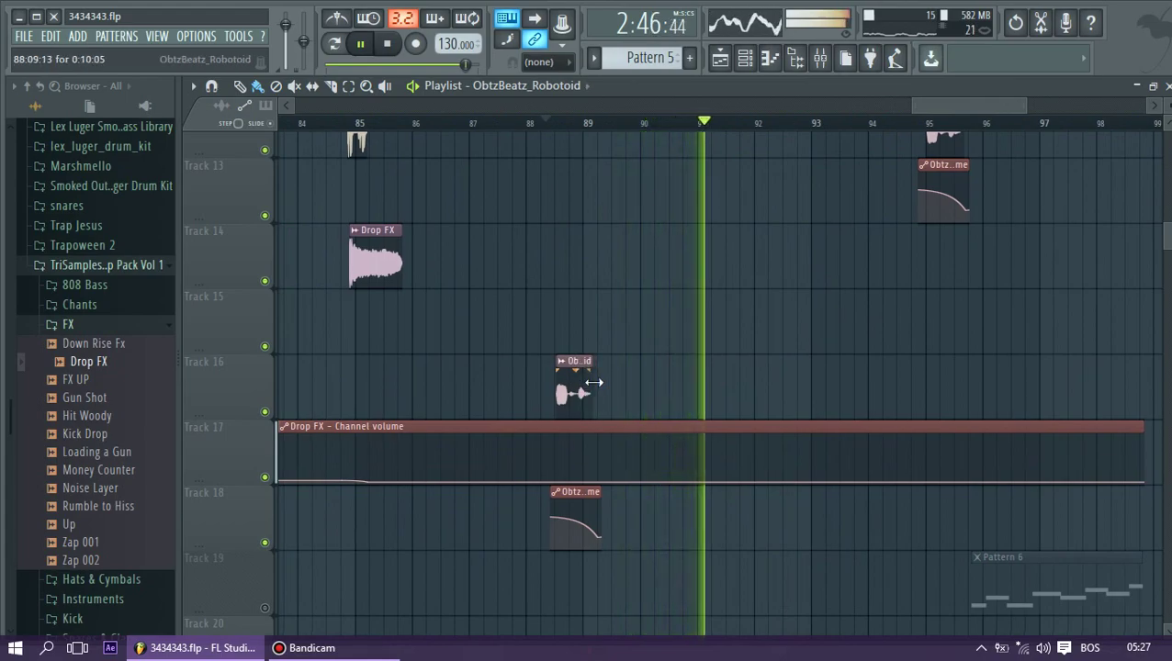
{"action": "left_click", "coordinate": [535, 130]}
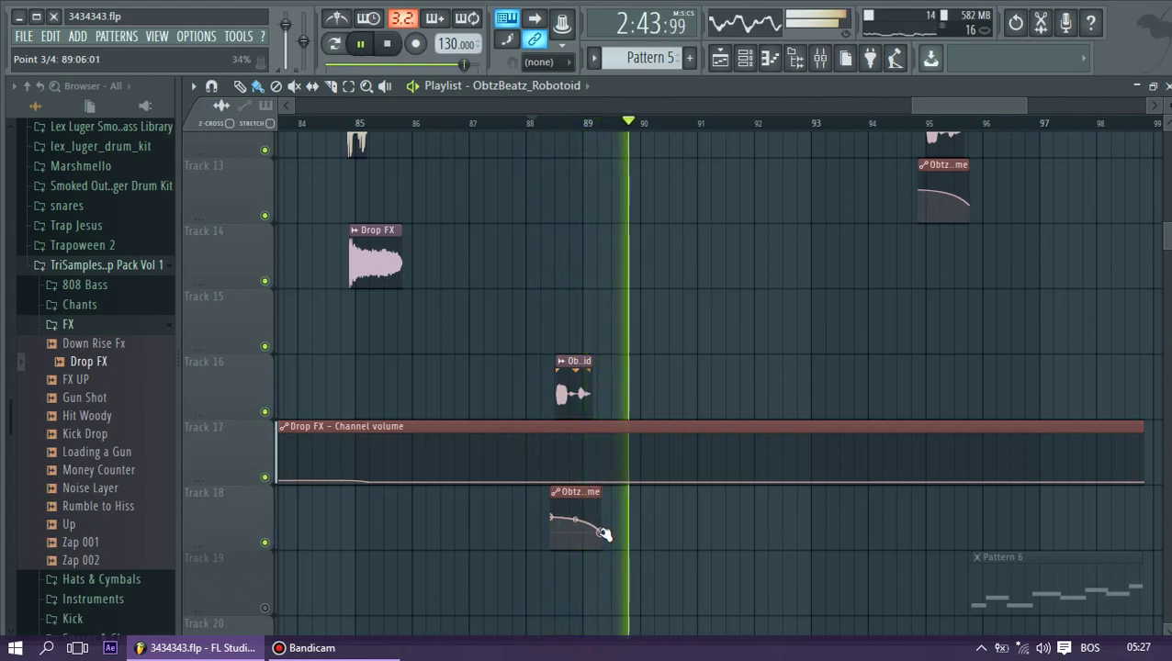
{"action": "key", "text": "space"}
{"action": "key", "text": "space"}
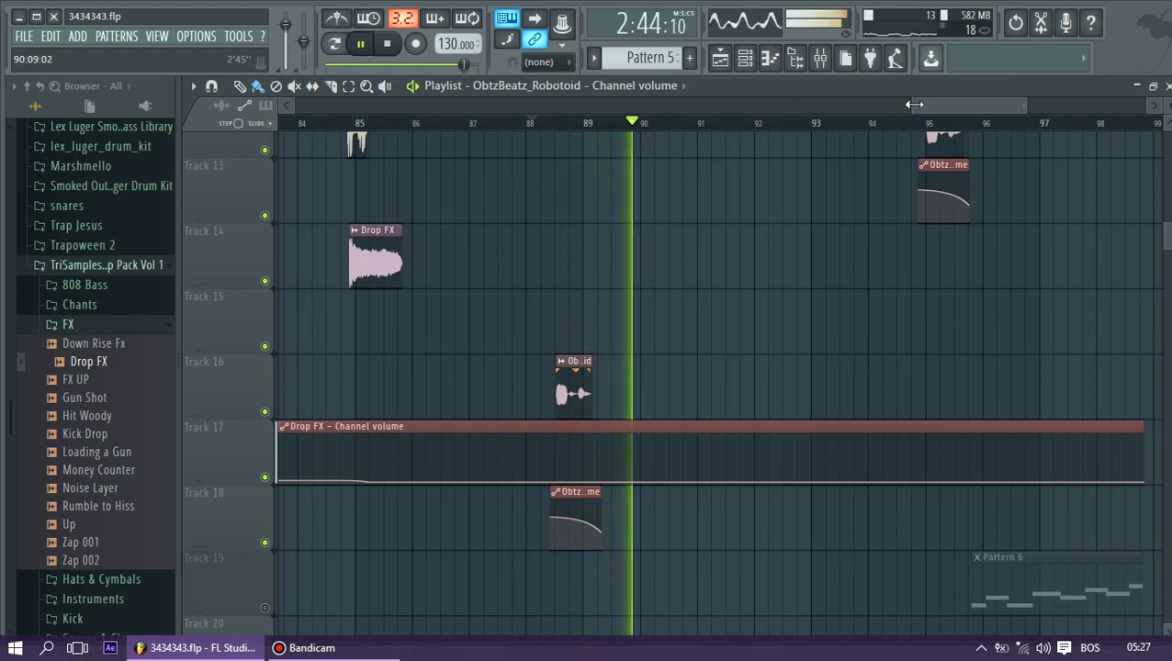
Replay the ObtzBeatz_Robotoid clip near bar 62 and check the volume in its channel settings
{"action": "left_click_drag", "start_coordinate": [914, 103], "coordinate": [188, 138]}
{"action": "left_click_drag", "start_coordinate": [1029, 103], "coordinate": [1153, 126]}
{"action": "left_click", "coordinate": [734, 123]}
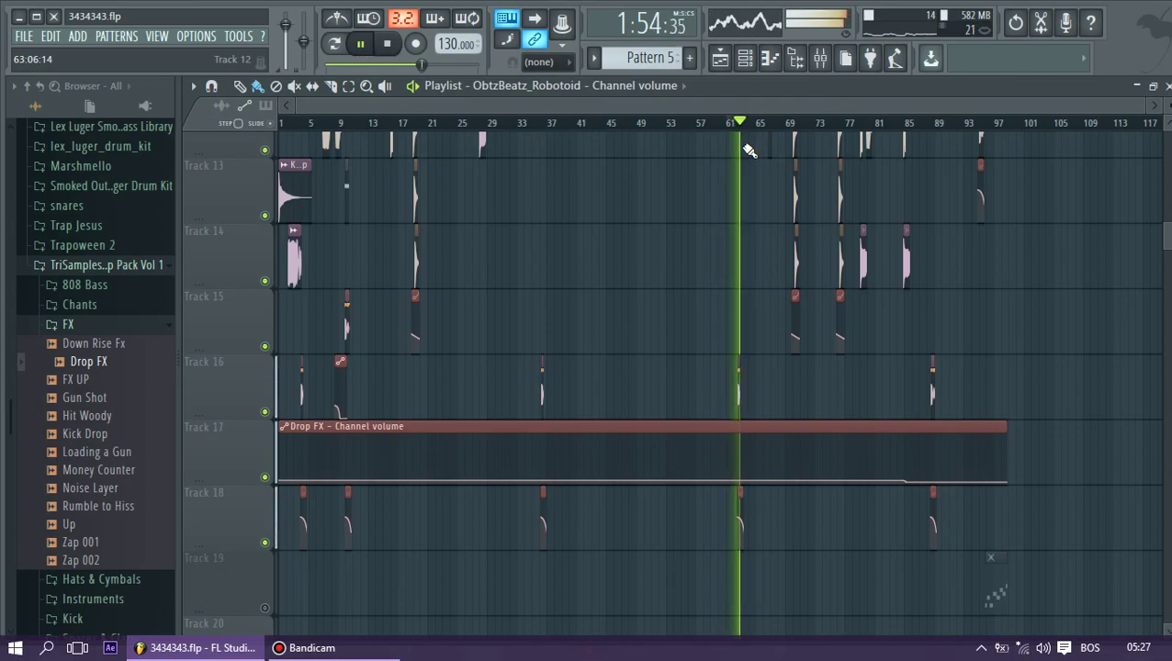
{"action": "left_click_drag", "start_coordinate": [1166, 238], "coordinate": [1162, 235]}
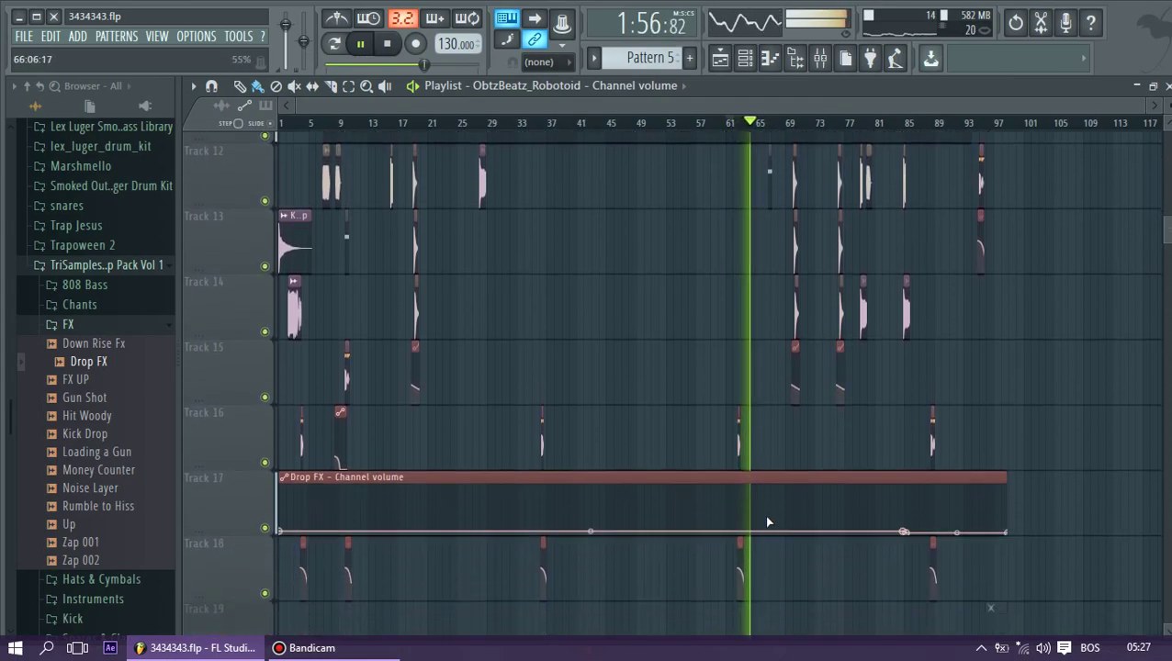
{"action": "double_click", "coordinate": [739, 445]}
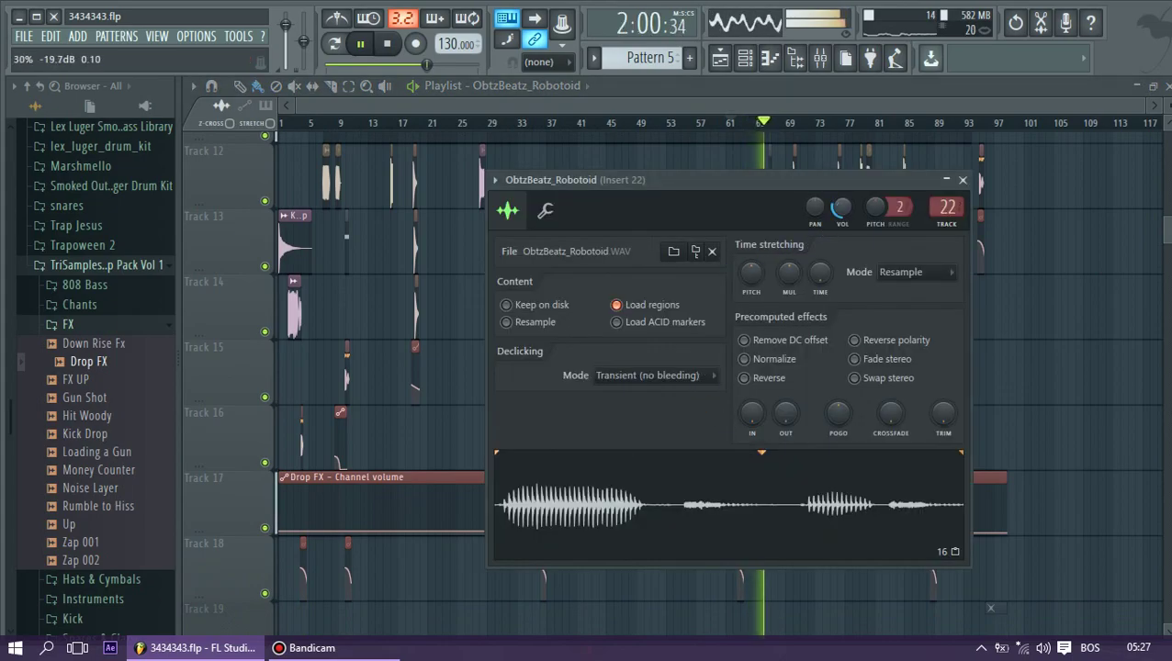
{"action": "left_click", "coordinate": [728, 115]}
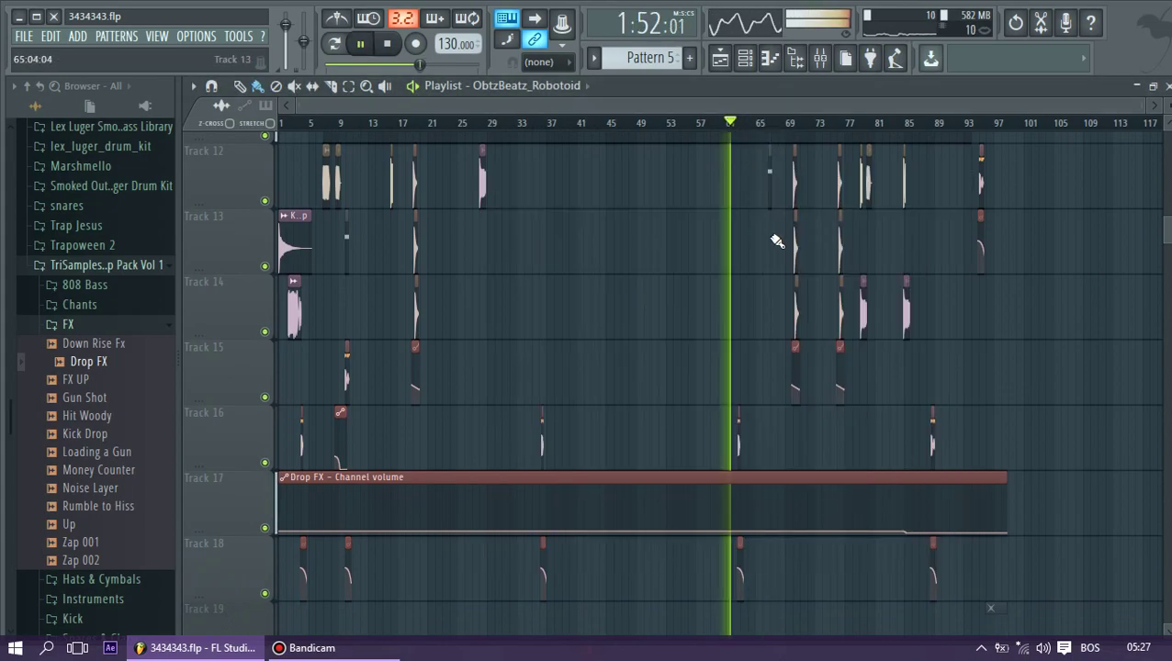
Play the song from about bar 78 and examine the arrangement across the melody, automation and FX tracks
{"action": "scroll", "coordinate": [742, 349], "scroll_direction": "up", "scroll_amount": 10}
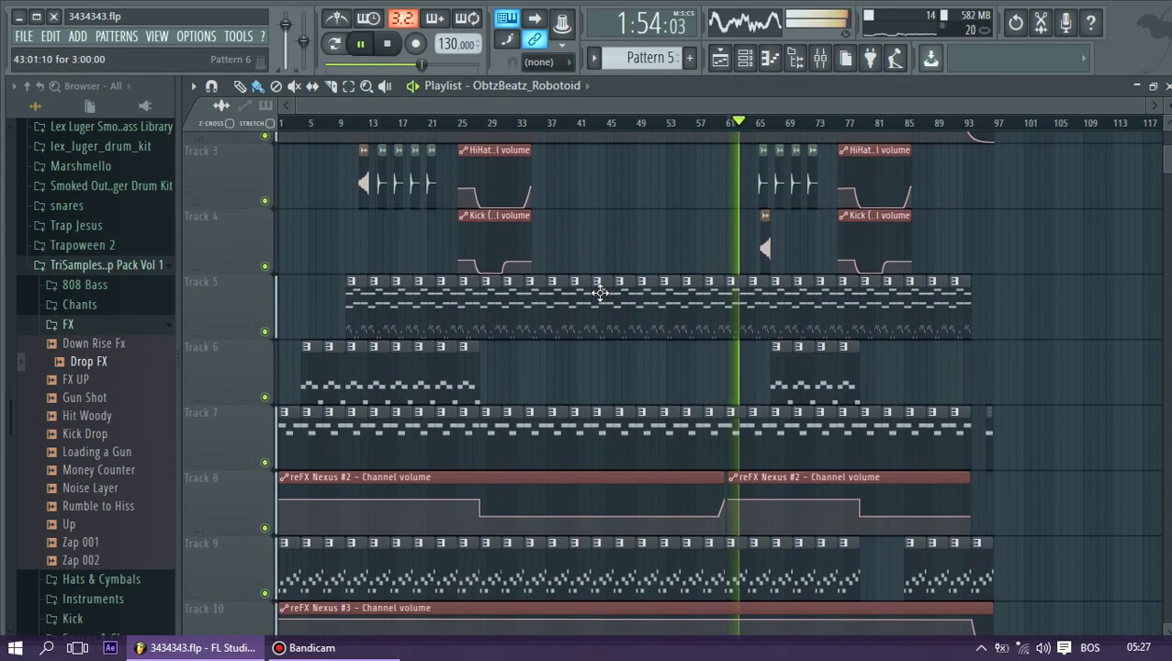
{"action": "scroll", "coordinate": [601, 299], "scroll_direction": "down", "scroll_amount": 2}
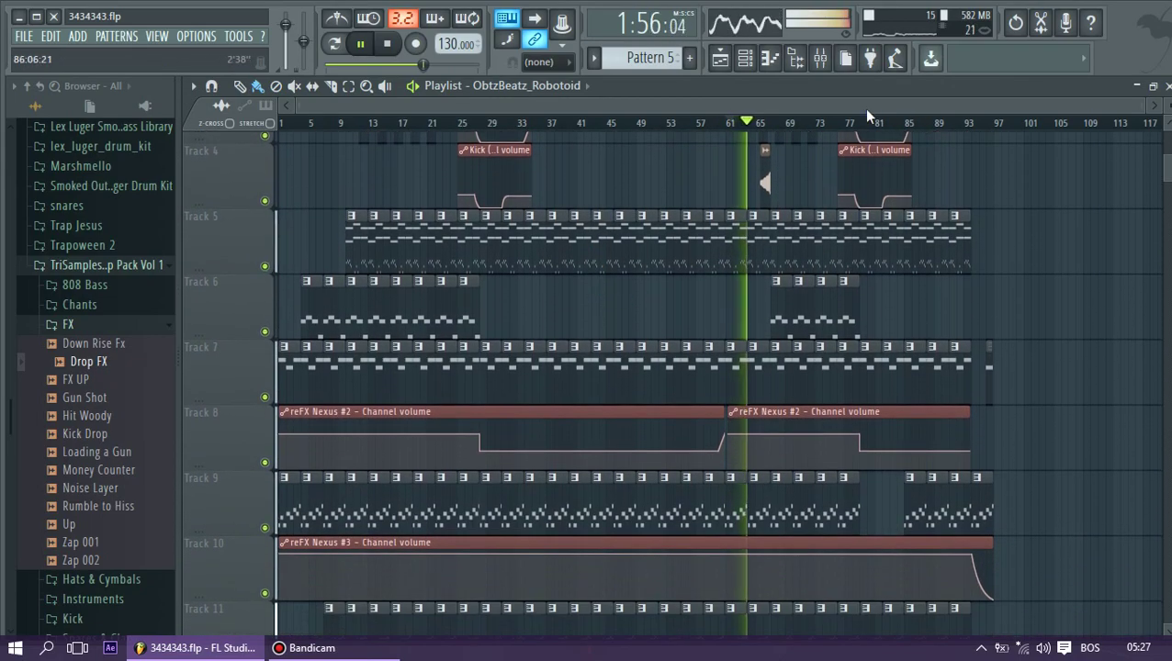
{"action": "left_click", "coordinate": [852, 125]}
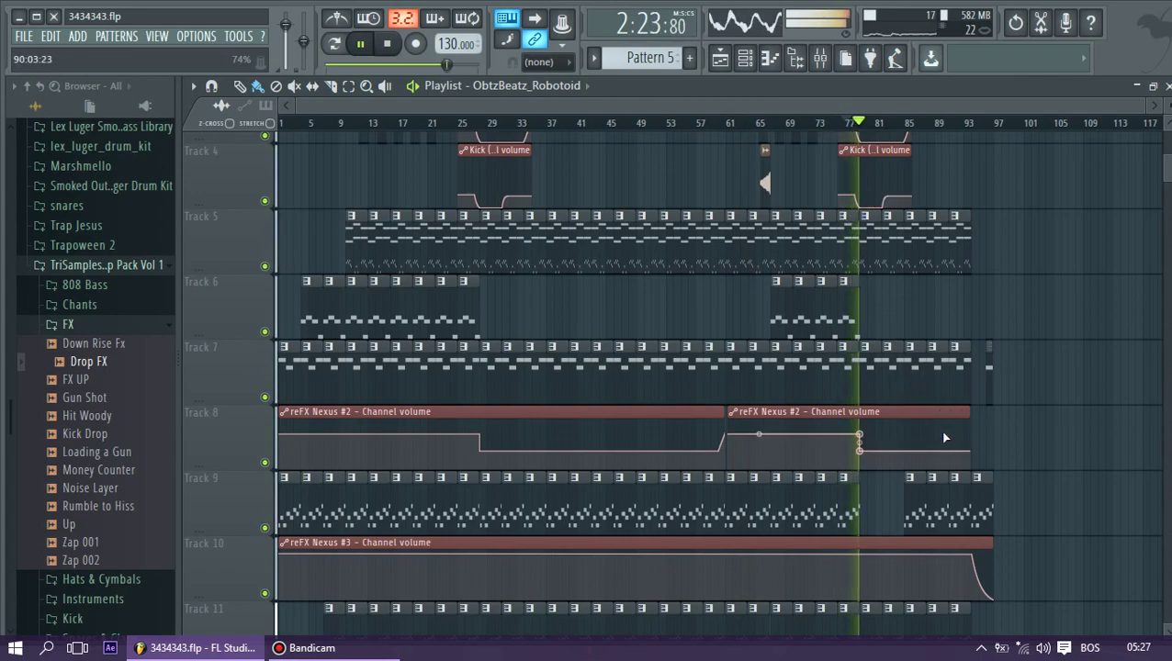
{"action": "scroll", "coordinate": [913, 422], "scroll_direction": "down", "scroll_amount": 3}
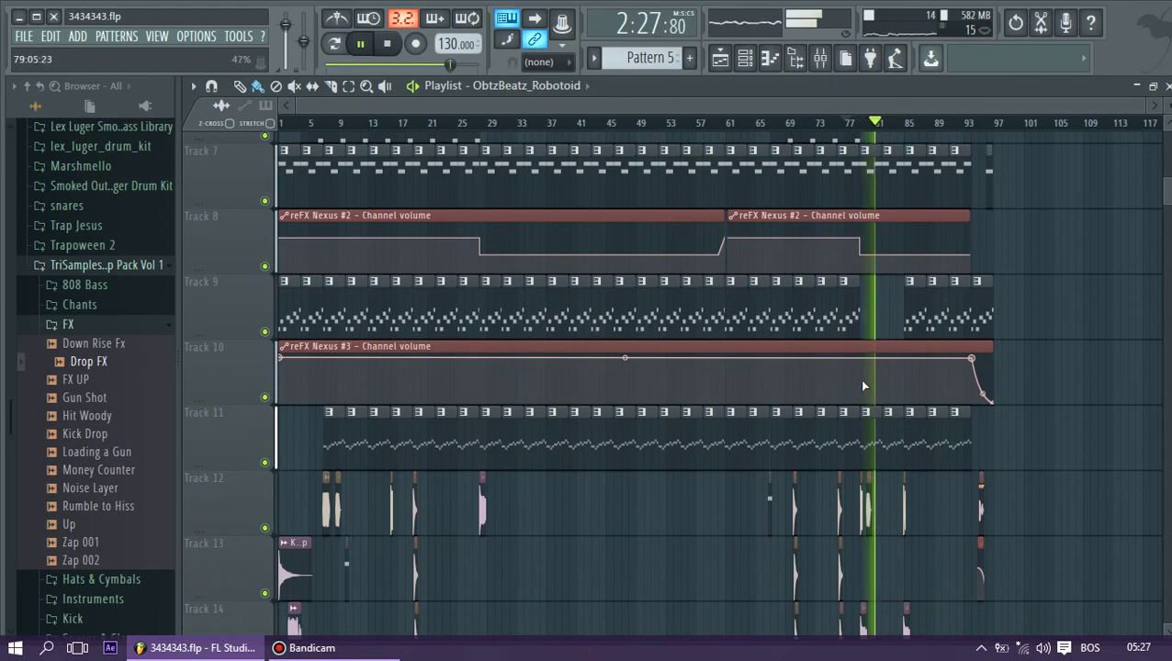
{"action": "scroll", "coordinate": [1014, 178], "scroll_direction": "up", "scroll_amount": 6}
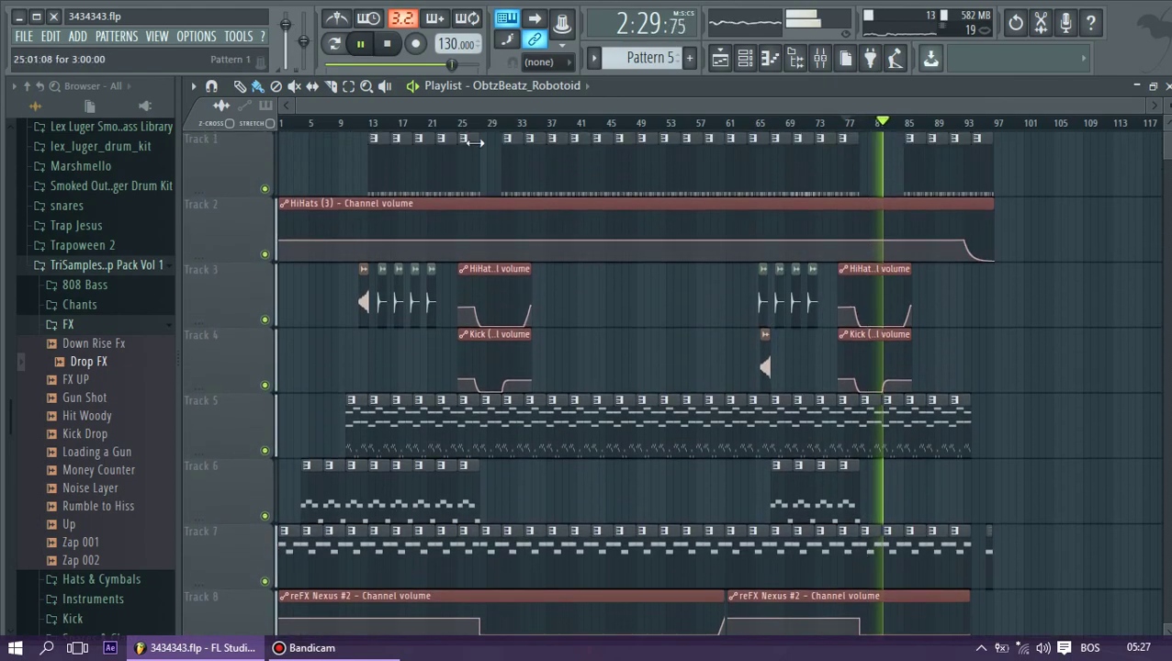
{"action": "scroll", "coordinate": [677, 201], "scroll_direction": "down", "scroll_amount": 4}
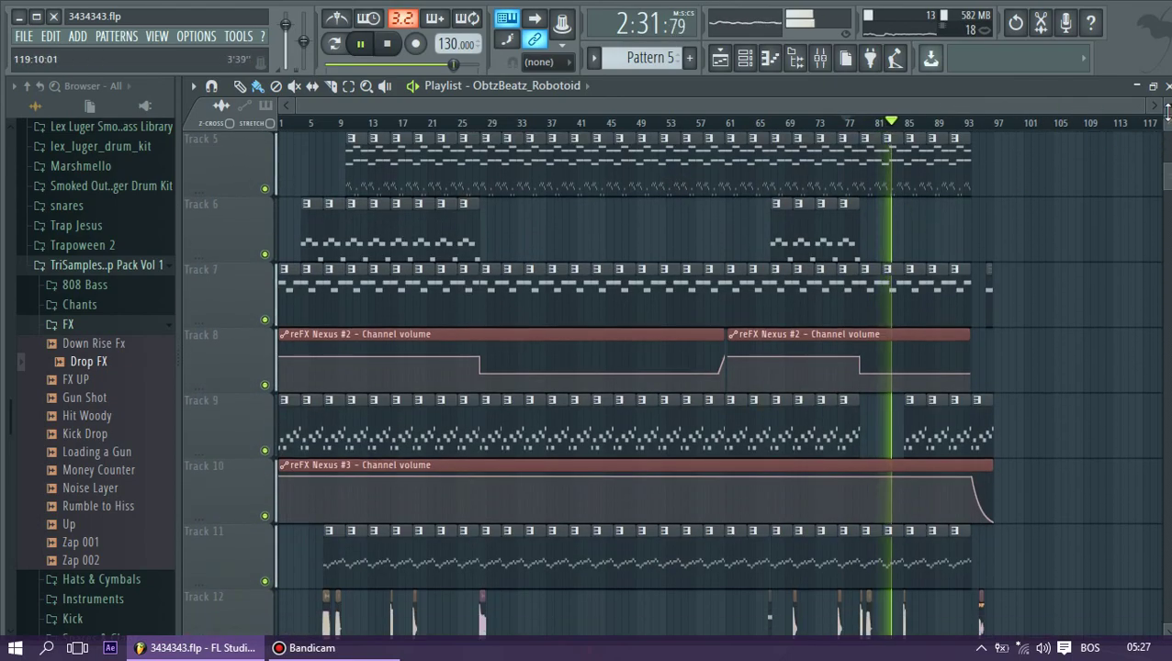
Shrink the playlist tracks so the whole arrangement fits in view, and stop playback after moving the playhead to about bar 76
{"action": "left_click_drag", "start_coordinate": [1168, 106], "coordinate": [1168, 138]}
{"action": "scroll", "coordinate": [896, 168], "scroll_direction": "down", "scroll_amount": 2}
{"action": "scroll", "coordinate": [895, 168], "scroll_direction": "down", "scroll_amount": 1}
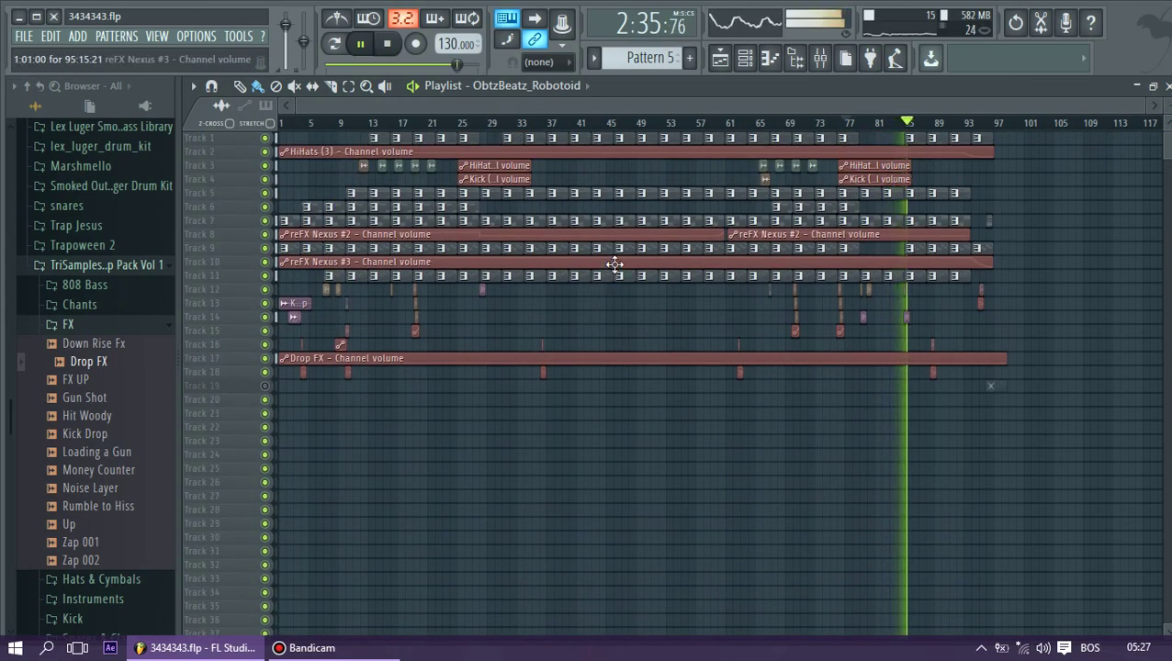
{"action": "left_click", "coordinate": [846, 125]}
{"action": "left_click", "coordinate": [847, 125]}
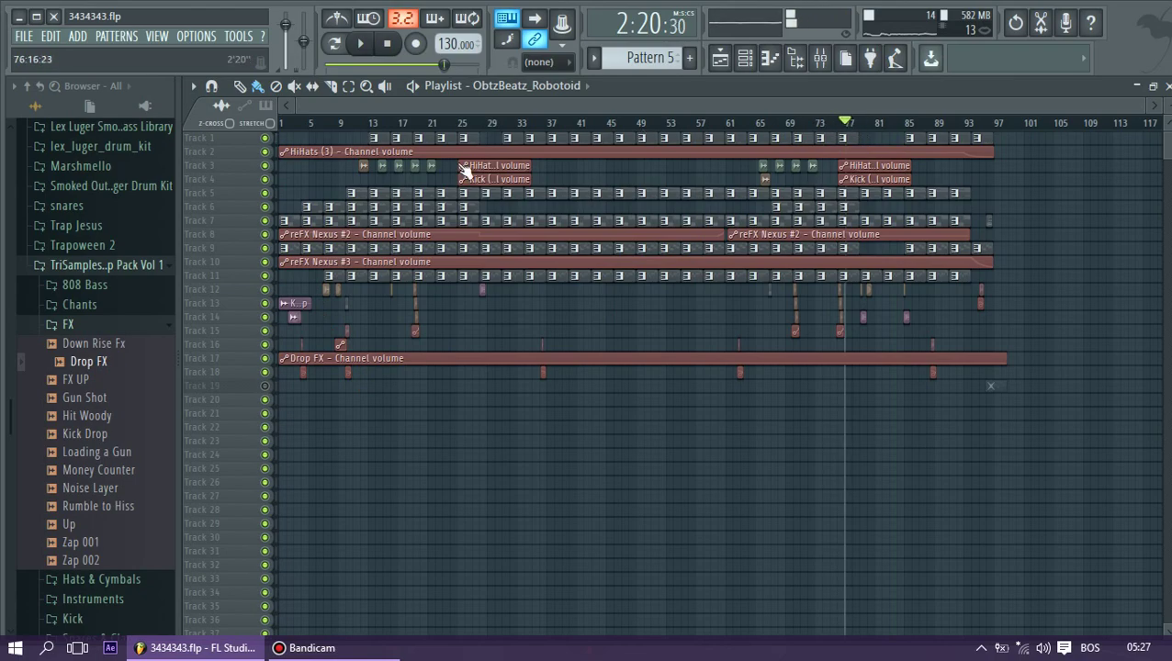
{"action": "key", "text": "space"}
Begin an MP3 export of the song to the Desktop with the file name "tagged - Devil Church Souls"
{"action": "left_click", "coordinate": [28, 39]}
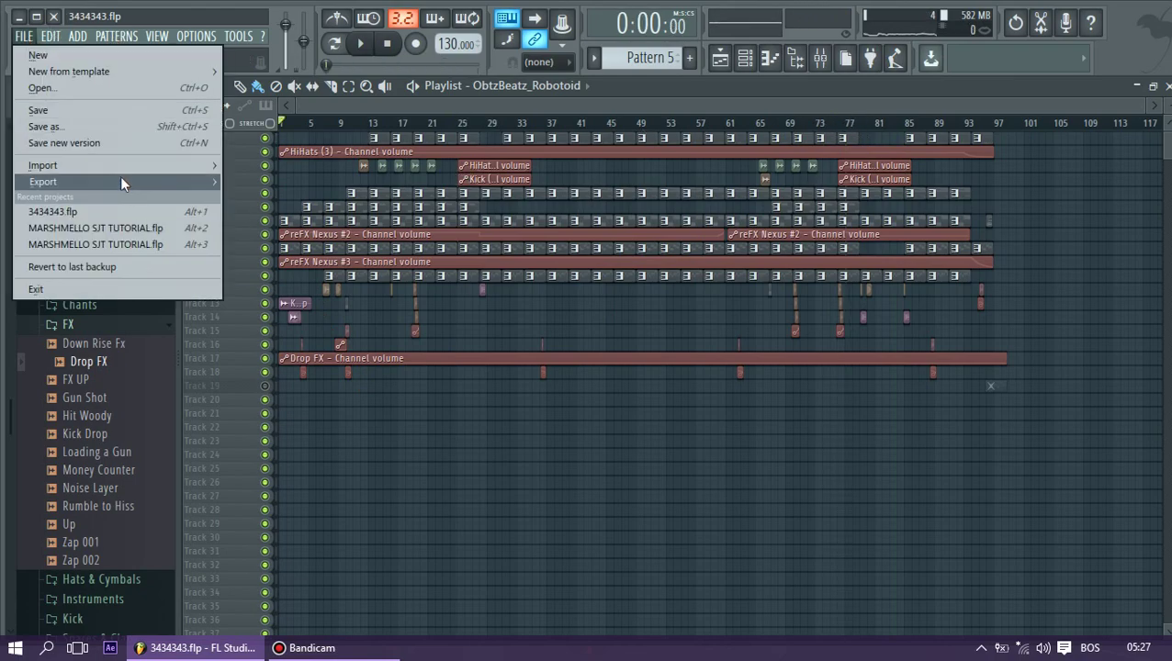
{"action": "mouse_move", "coordinate": [120, 181]}
{"action": "left_click", "coordinate": [260, 214]}
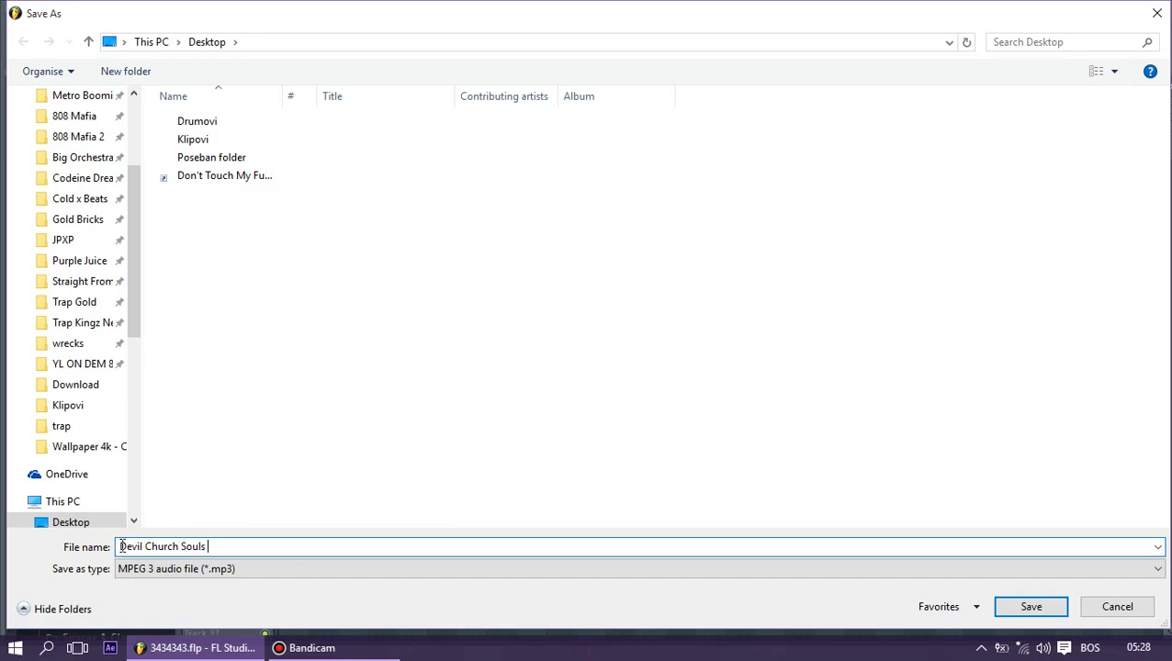
{"action": "type", "text": "tagged -"}
{"action": "double_click", "coordinate": [1029, 20]}
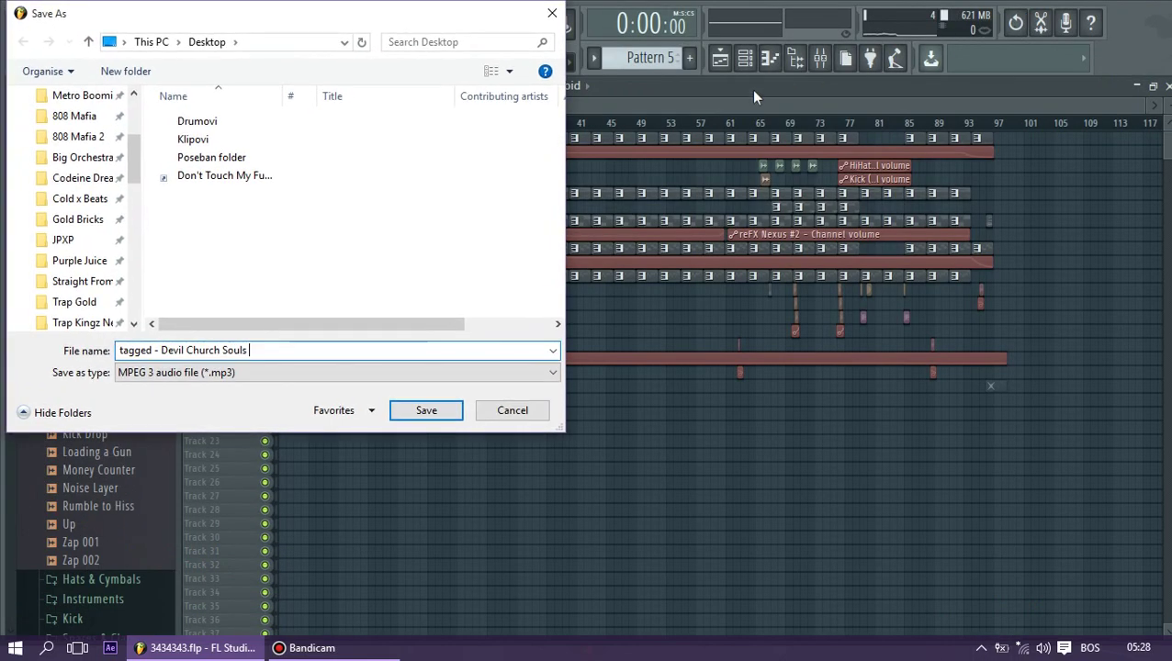
Change the export's file name to "tagged - Dark Devil Soul (prod. obtzbeatz)" and start rendering the full song as MP3
{"action": "left_click", "coordinate": [267, 356]}
{"action": "left_click_drag", "start_coordinate": [267, 357], "coordinate": [147, 347]}
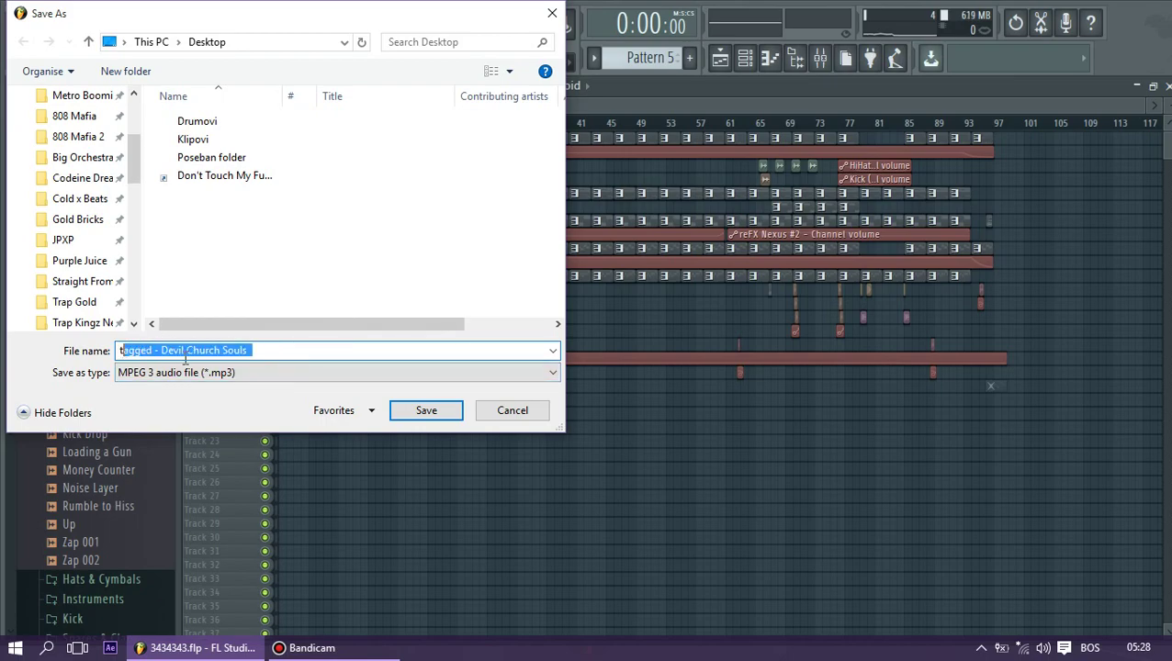
{"action": "left_click", "coordinate": [252, 351]}
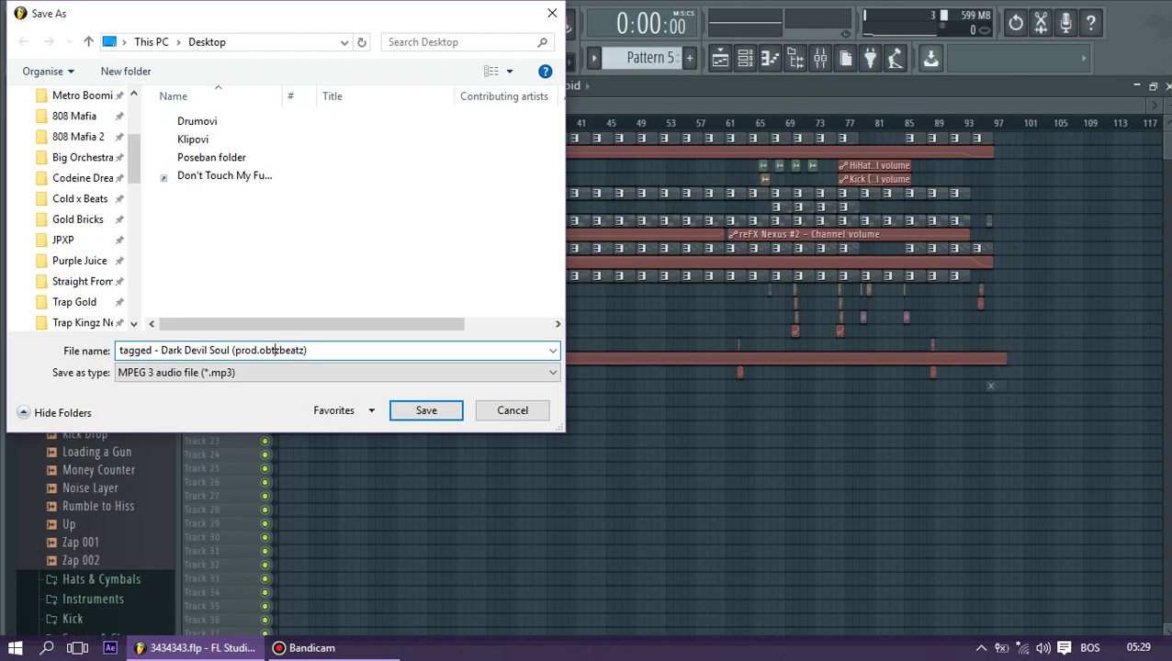
{"action": "key", "text": "ctrl+a"}
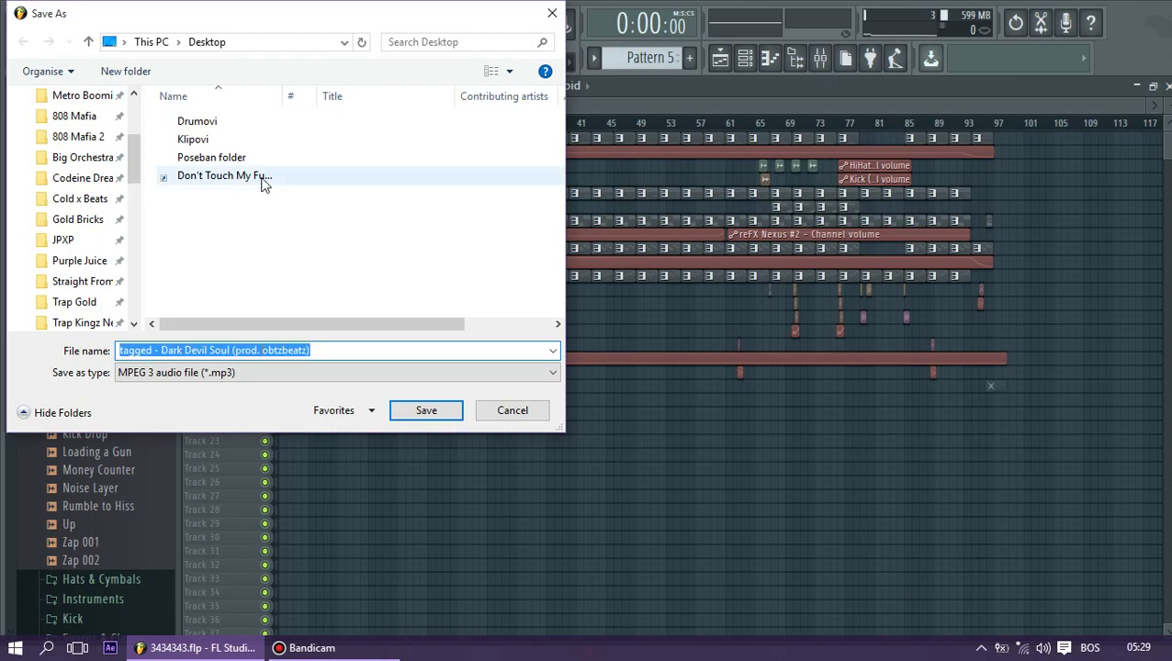
{"action": "left_click", "coordinate": [420, 415]}
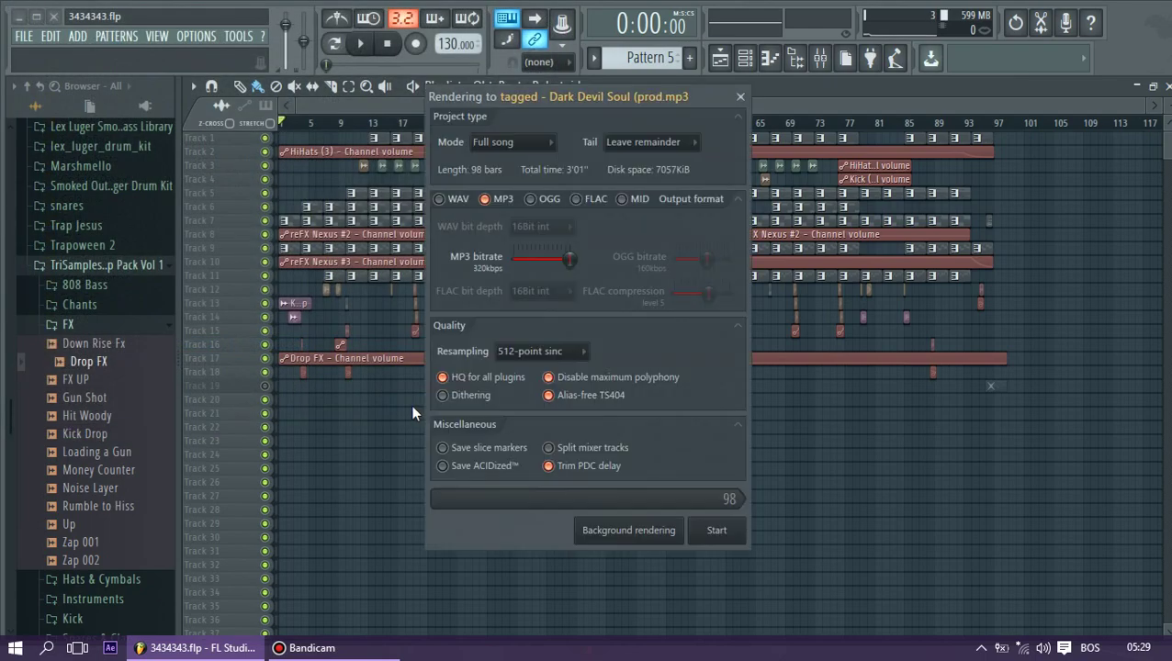
{"action": "left_click", "coordinate": [706, 533]}
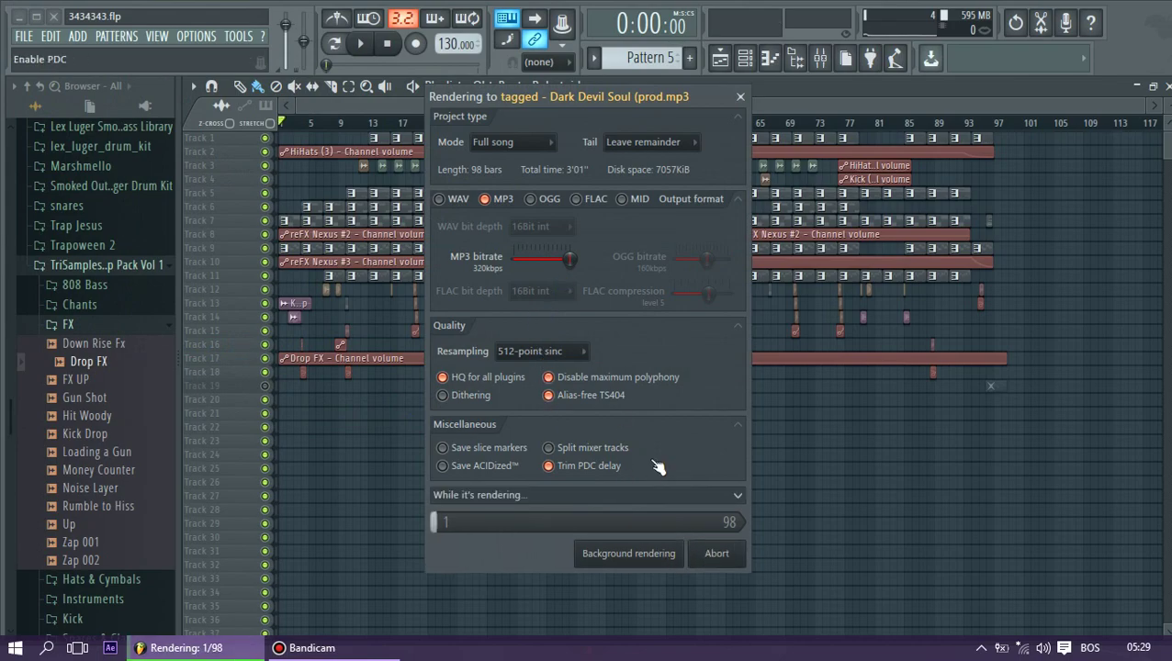